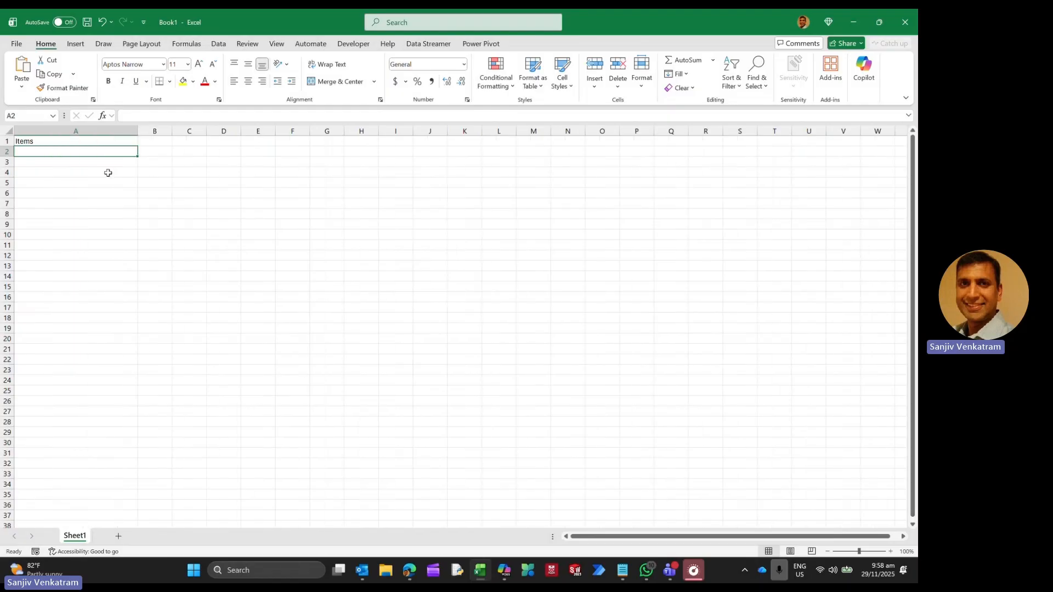
# Step: Enter "Expense Type" in A2 and "Expense Category" in A3 under the Items heading
pyautogui.write('Expense T')
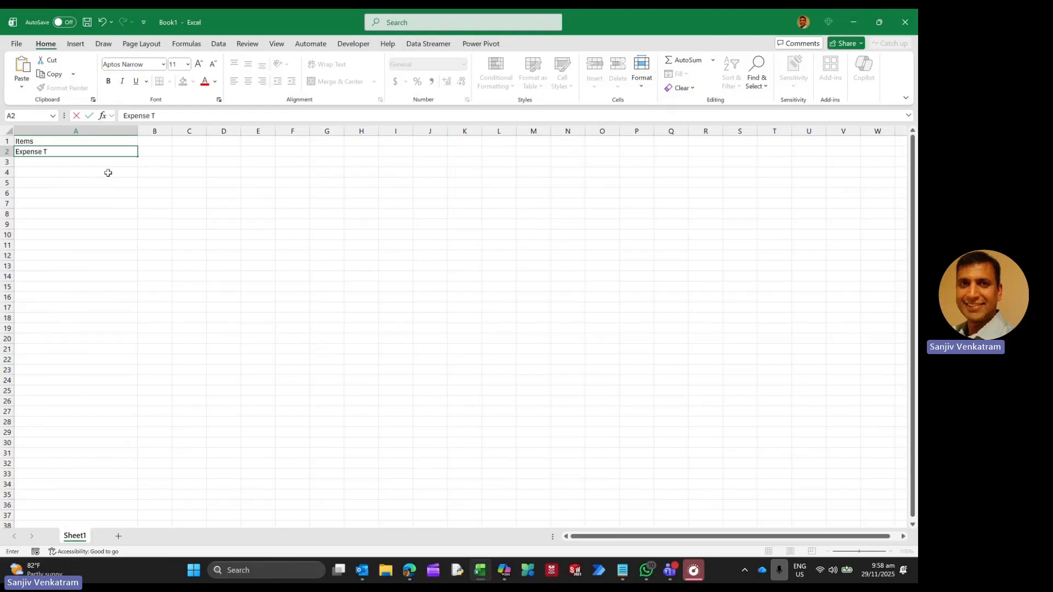
pyautogui.write('ype')
pyautogui.press('Return')
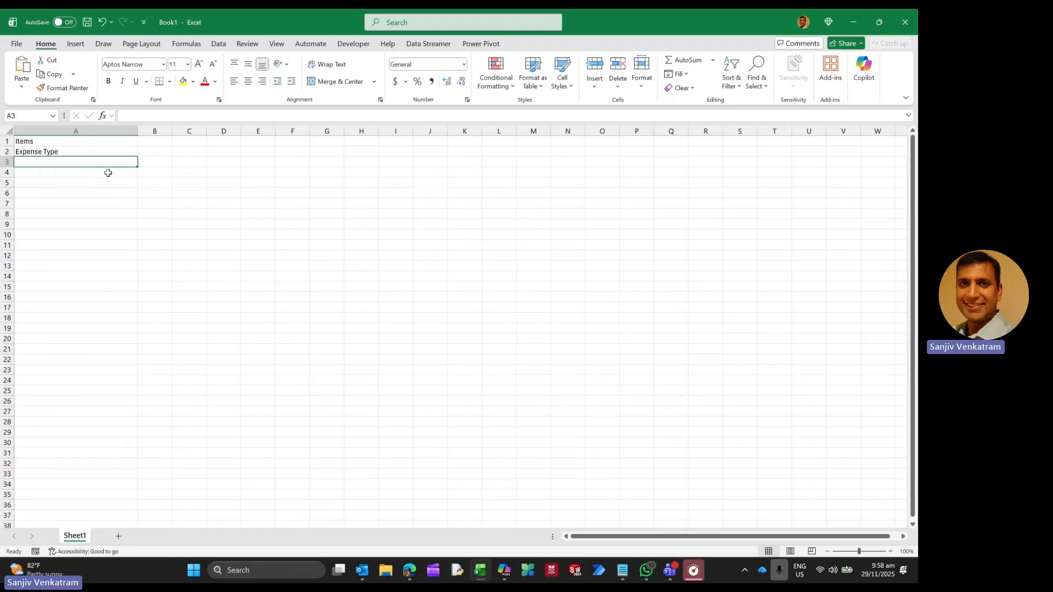
pyautogui.write('Ex')
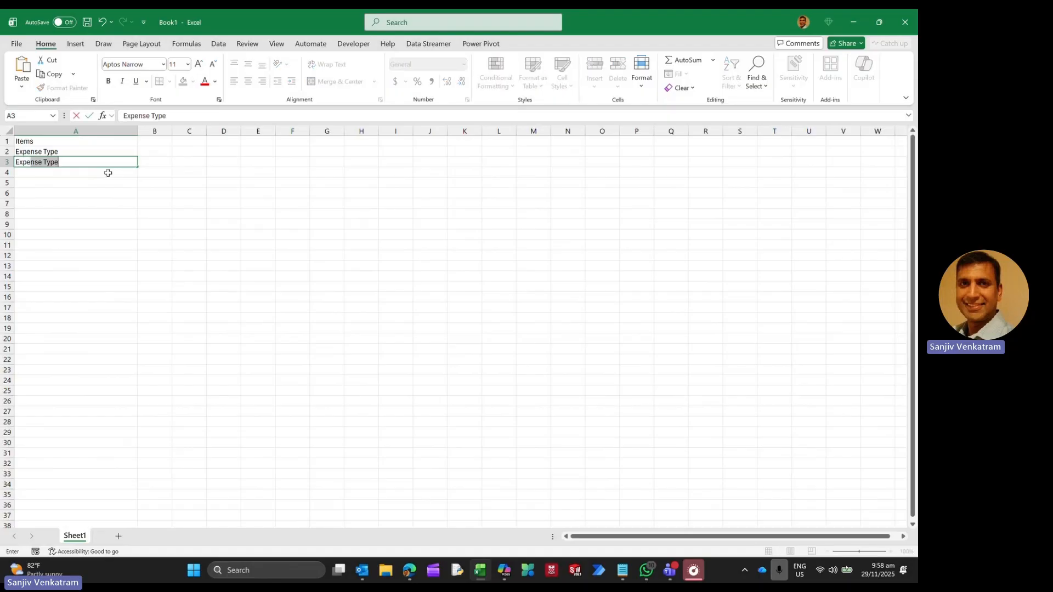
pyautogui.write('pense Category')
pyautogui.press('Return')
# Step: Retype the last two letters of the "Expense Category" entry in A3
pyautogui.press('Up')
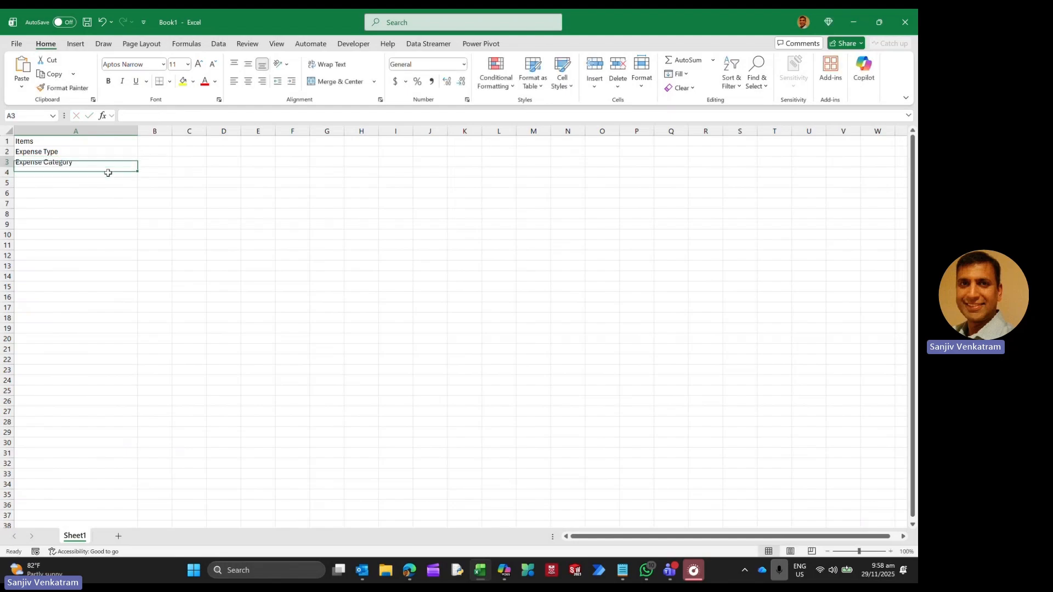
pyautogui.click(225, 117)
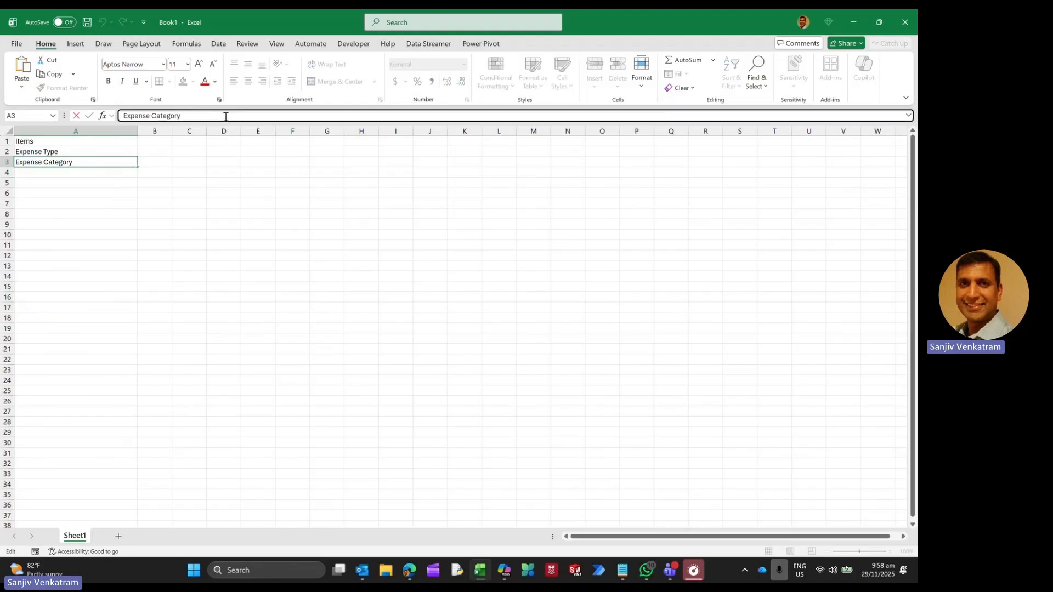
pyautogui.press('BackSpace')
pyautogui.press('BackSpace')
pyautogui.write('ry')
pyautogui.press('Return')
pyautogui.press('Up')
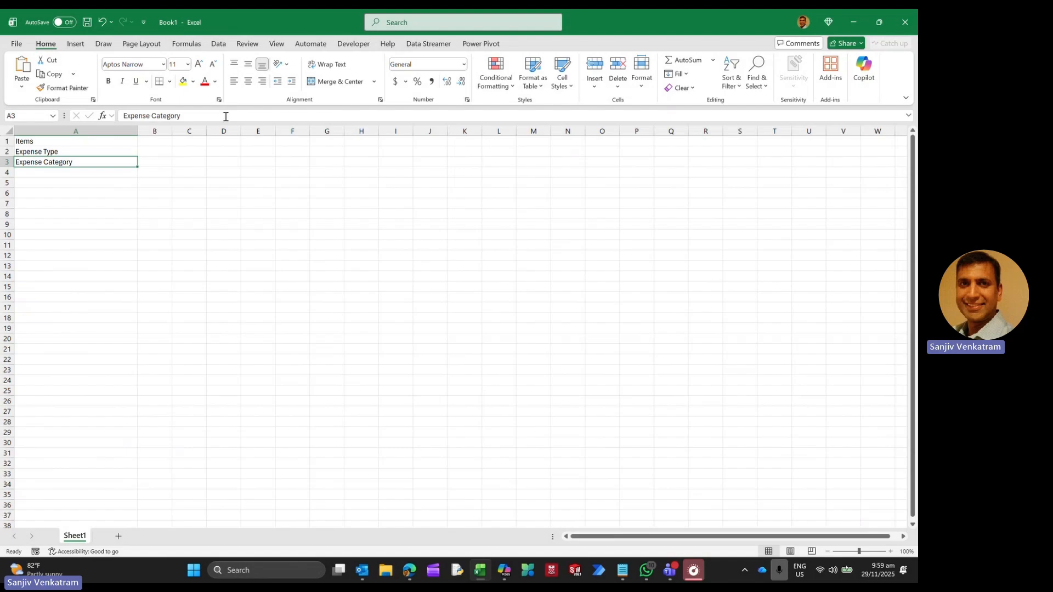
# Step: Continue the Items list with "Country", "Region", "Currency" and "Forex" in A4 through A7
pyautogui.press('Down')
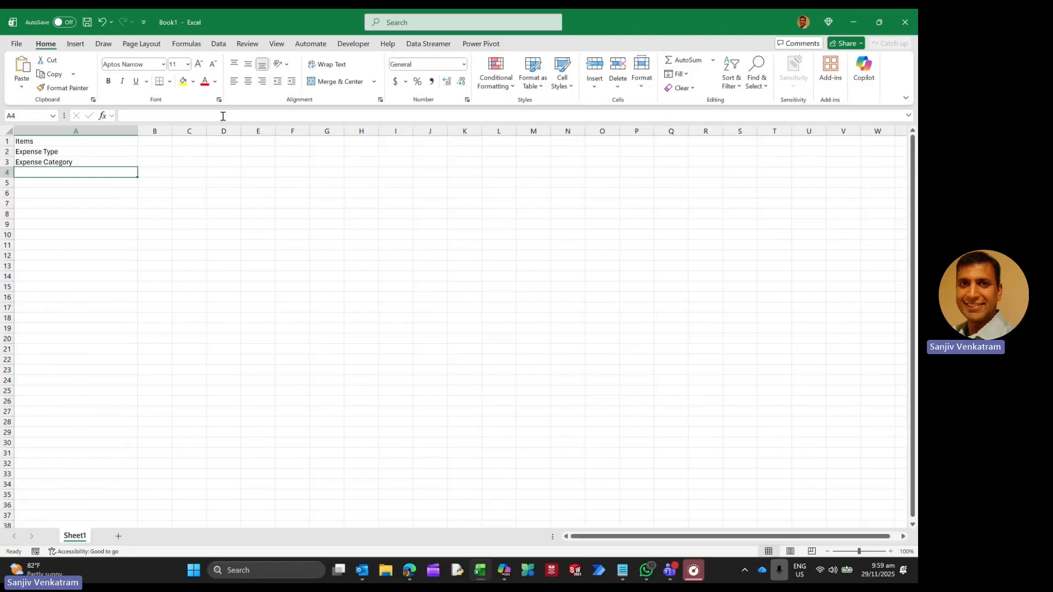
pyautogui.write('Country')
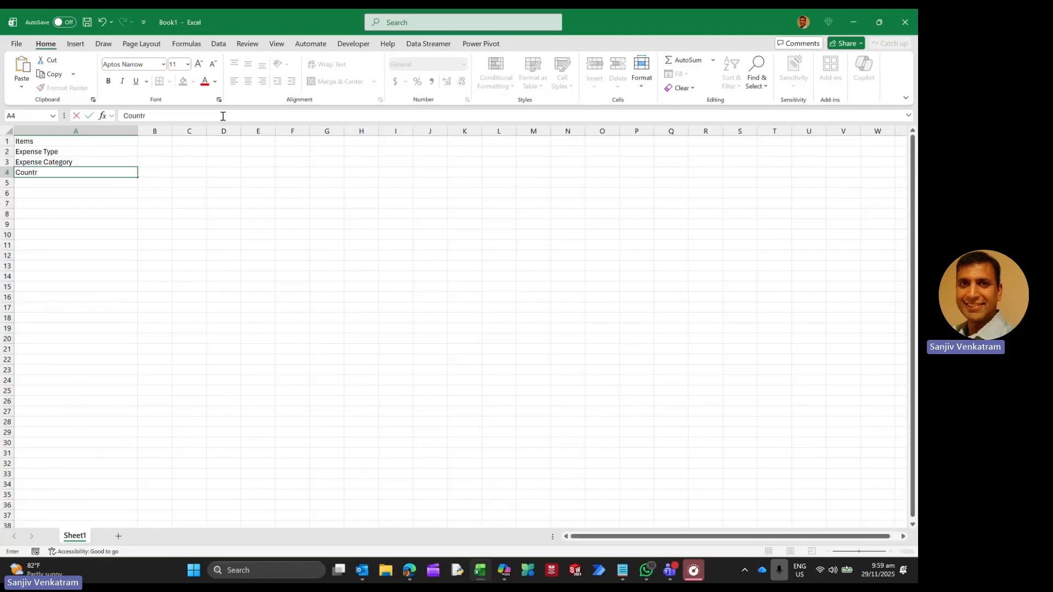
pyautogui.press('Return')
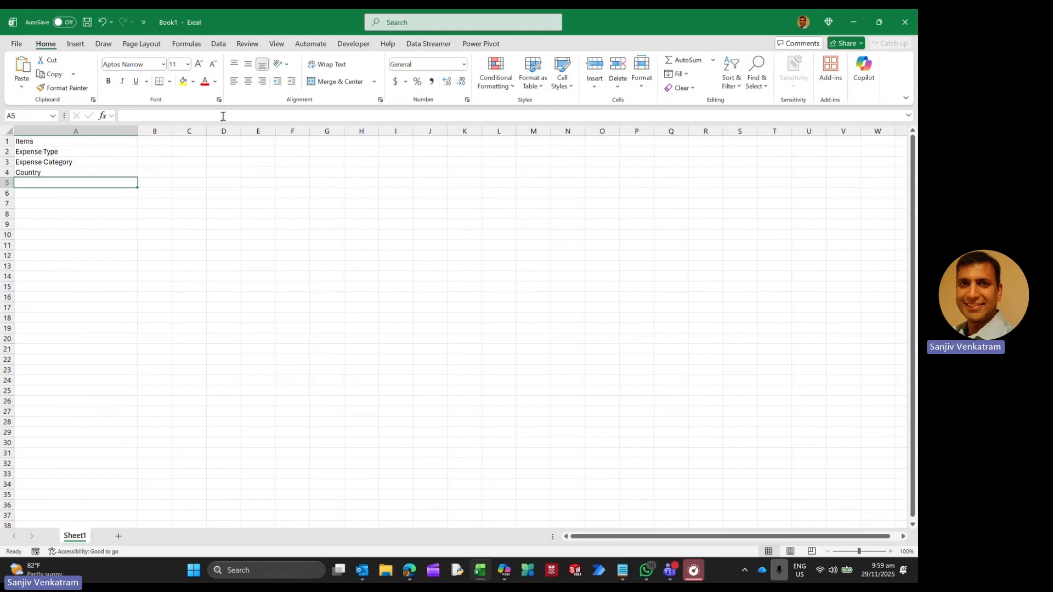
pyautogui.write('Regi')
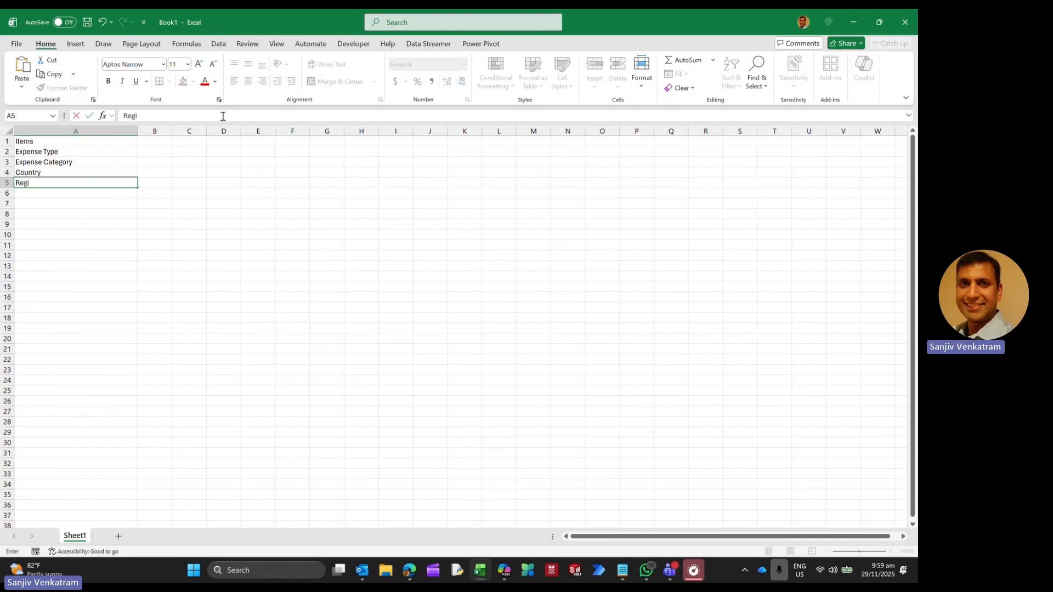
pyautogui.write('on')
pyautogui.press('Return')
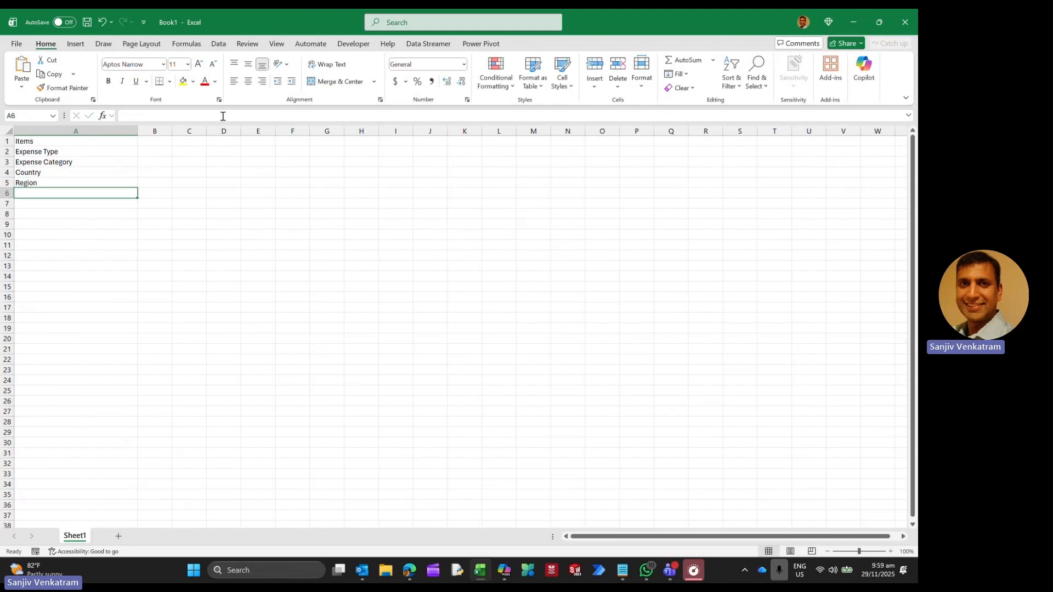
pyautogui.write('Currency')
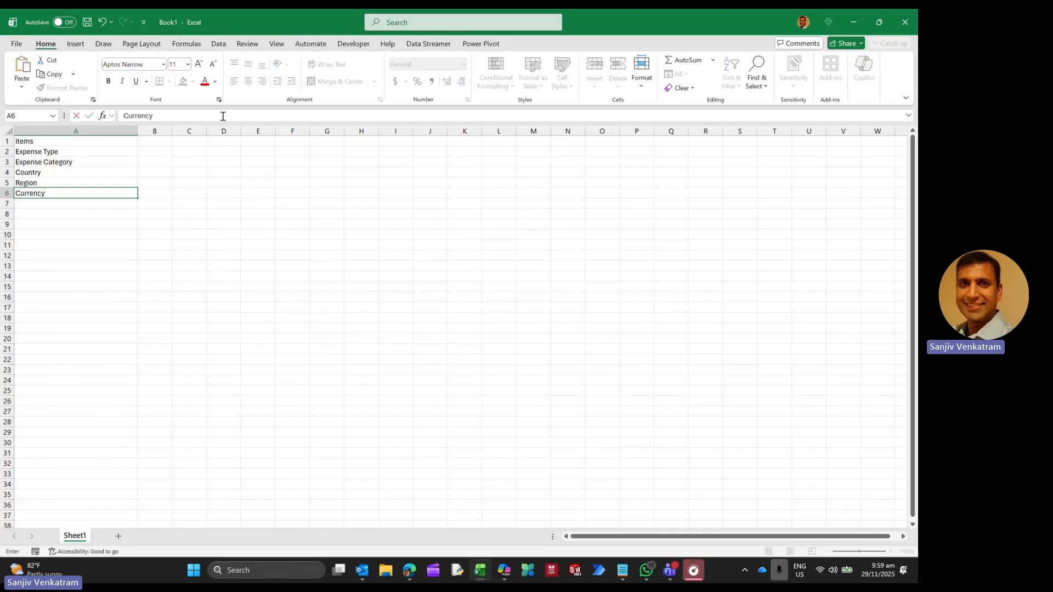
pyautogui.press('Return')
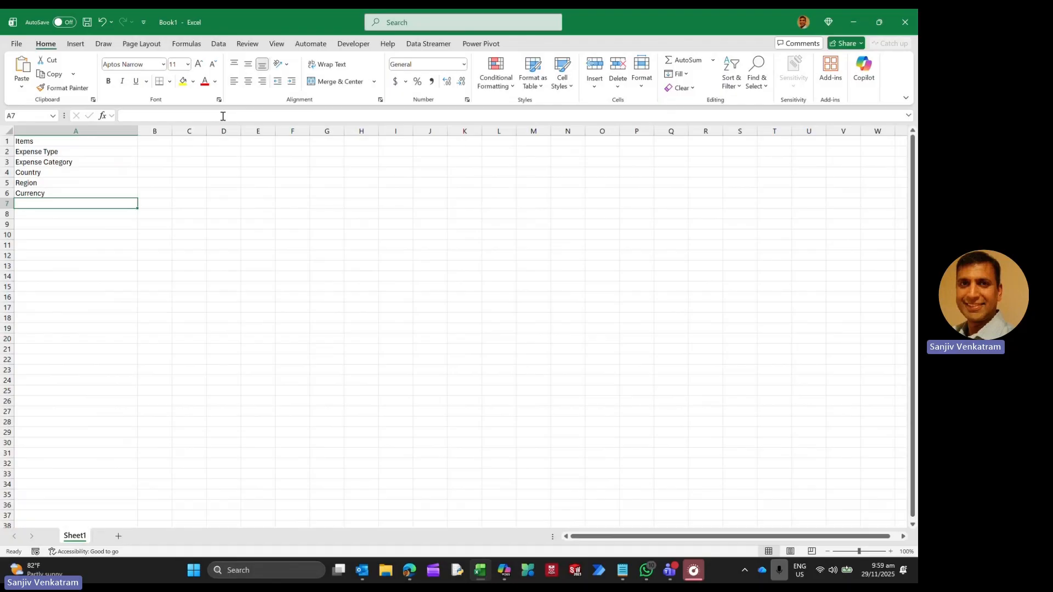
pyautogui.write('Forex')
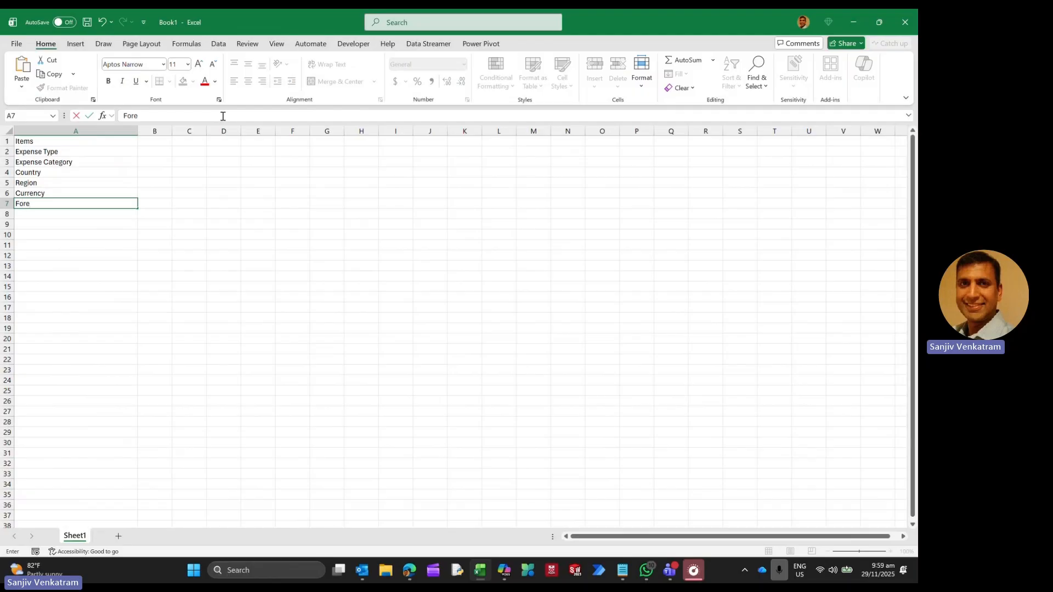
pyautogui.press('Return')
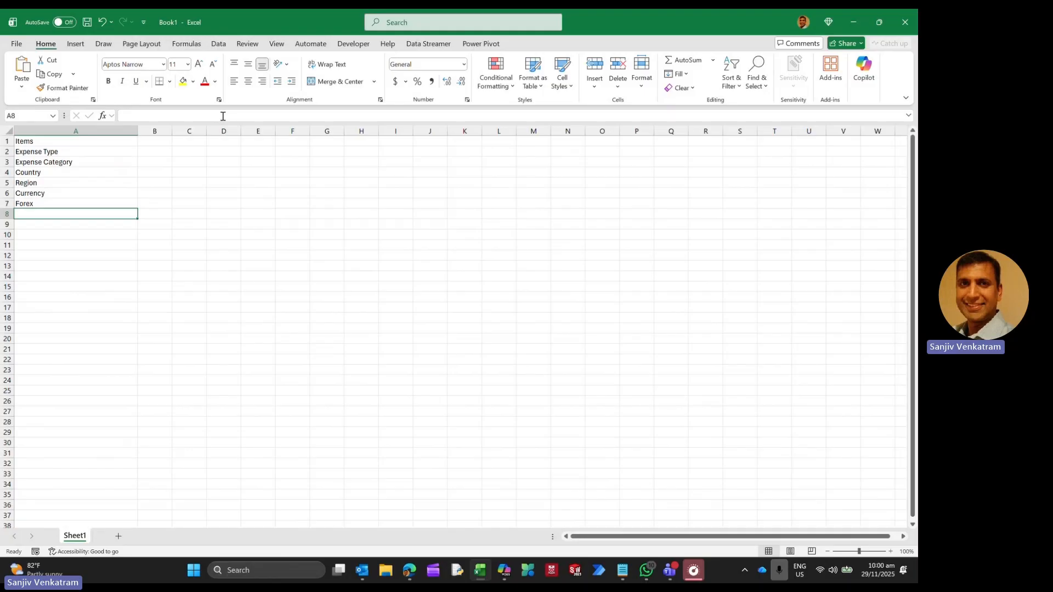
# Step: Add "Expense Date" to the Items list in A8
pyautogui.write('Expense')
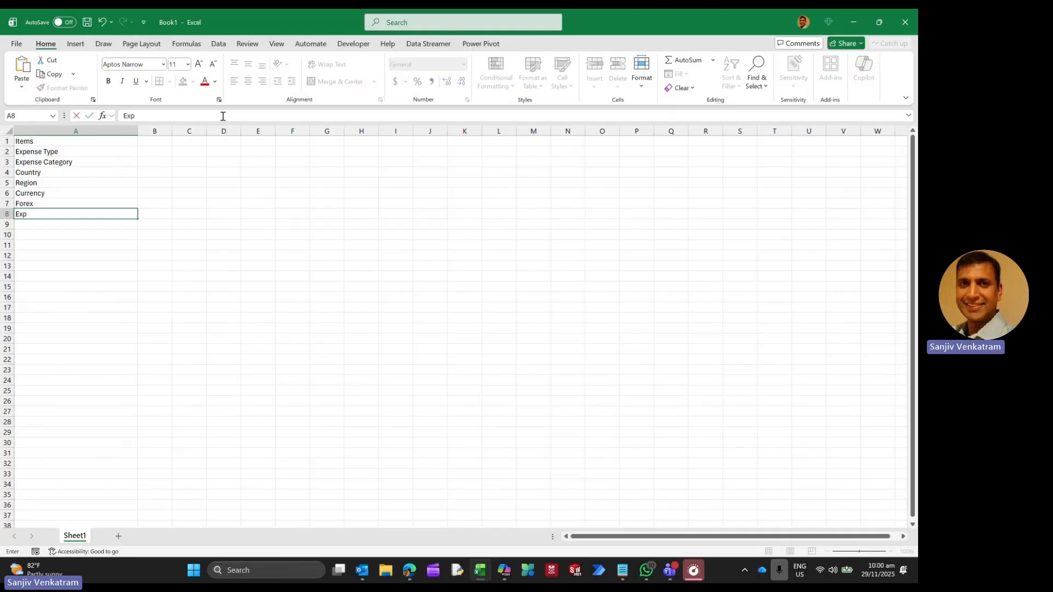
pyautogui.press('BackSpace')
pyautogui.press('BackSpace')
pyautogui.press('BackSpace')
pyautogui.write('nse Date')
pyautogui.press('Return')
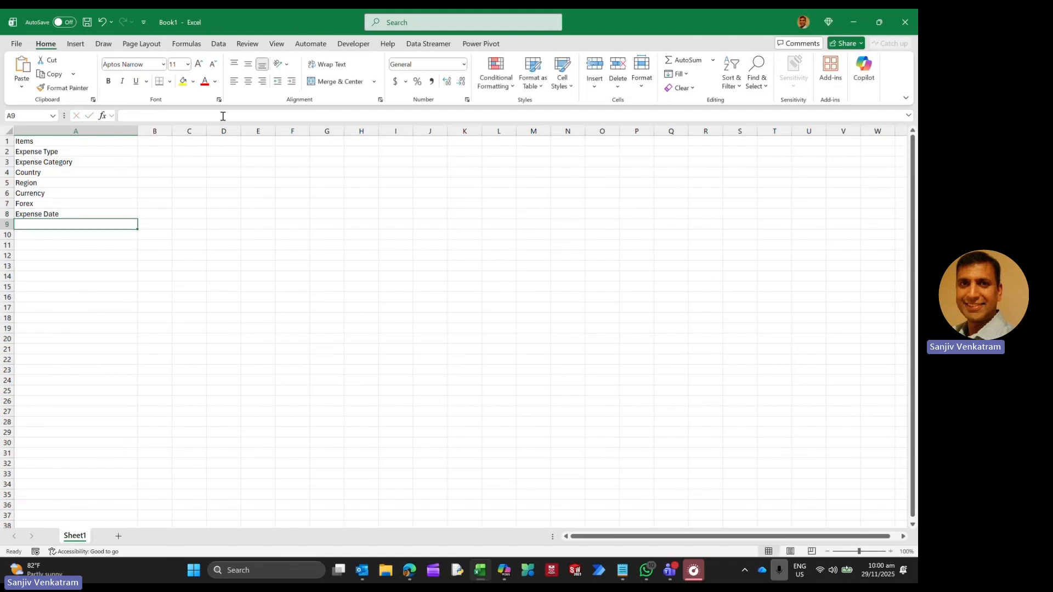
# Step: Add the amount items "Local Amount", "Tax", "Total Amount" and "Acra Amount" in A9 through A12
pyautogui.write('Local Amount')
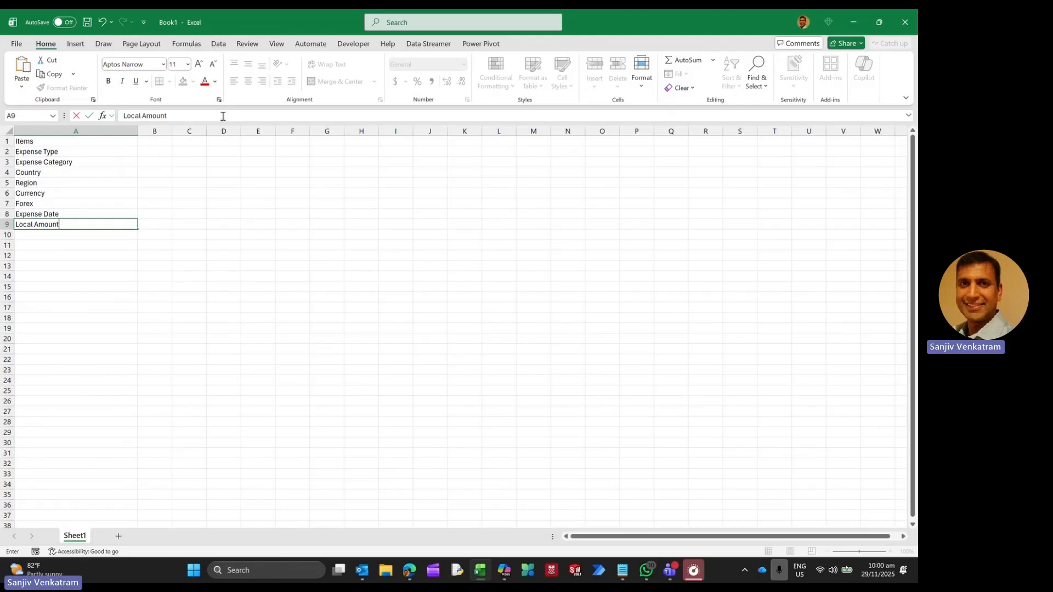
pyautogui.press('Return')
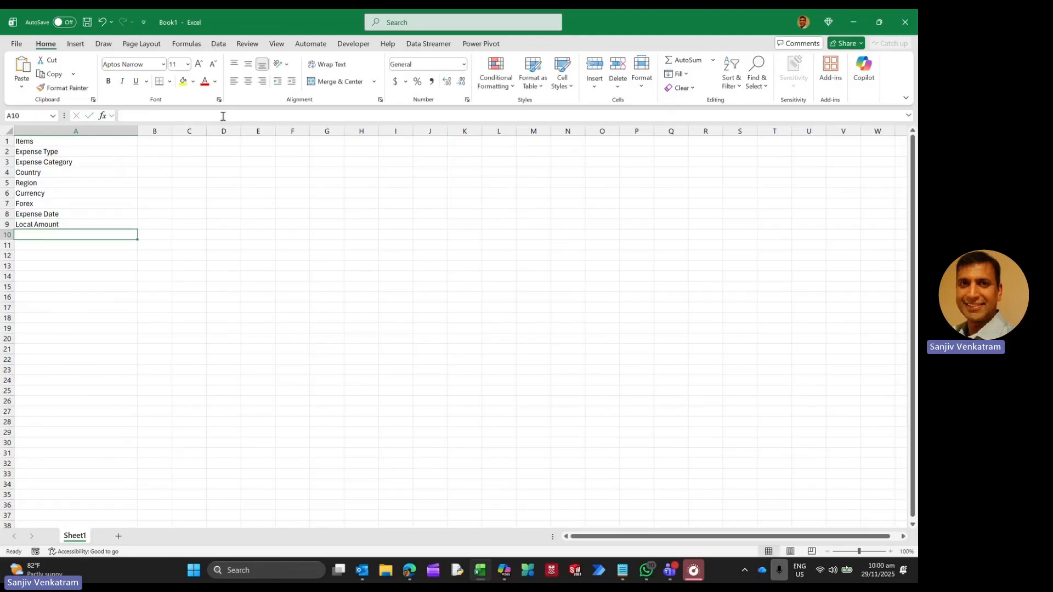
pyautogui.write('Tax')
pyautogui.press('Return')
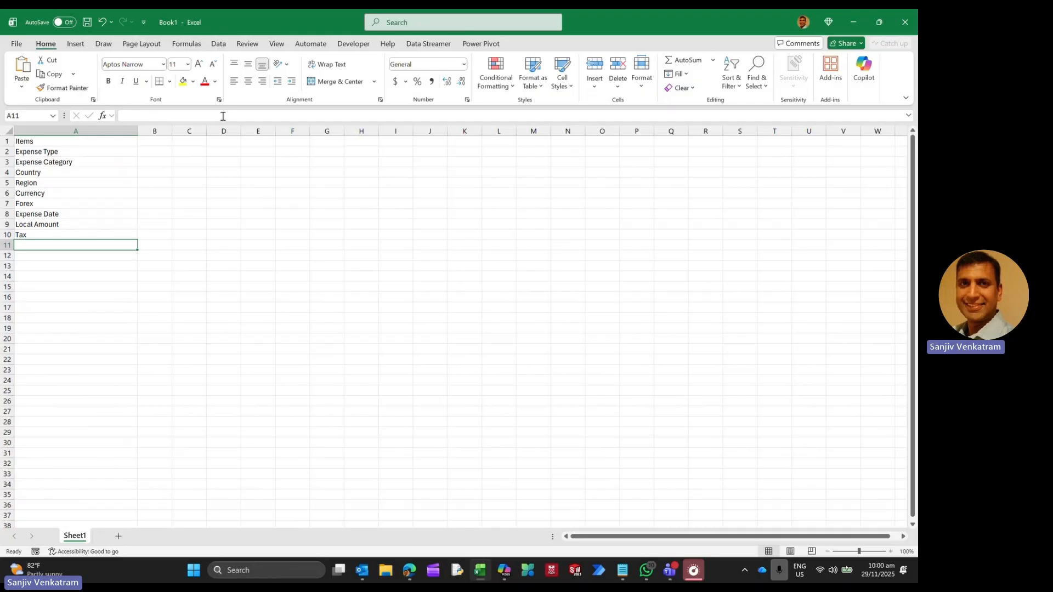
pyautogui.write('Total Amm')
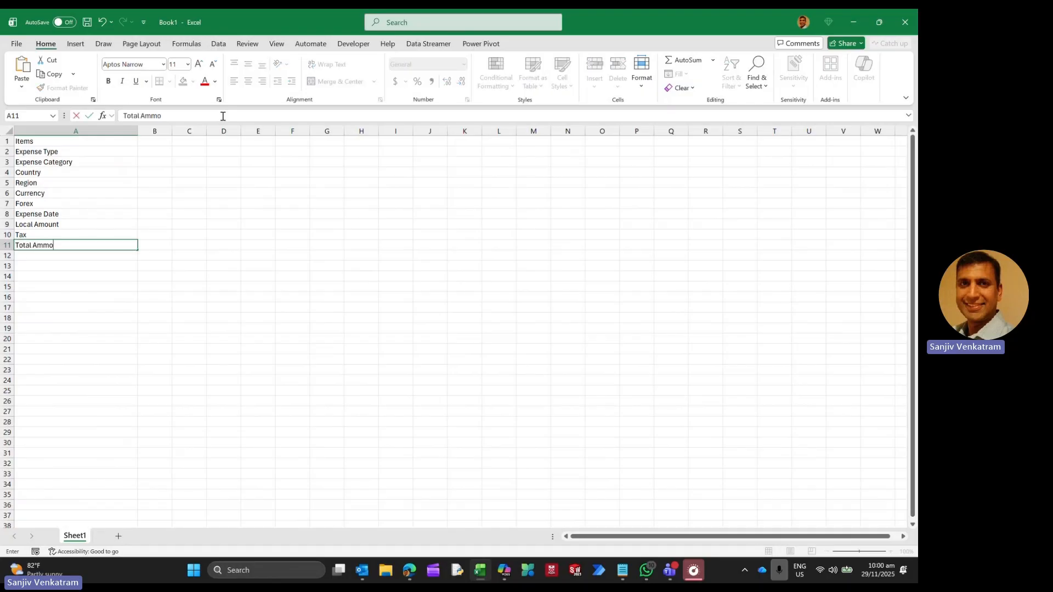
pyautogui.press('BackSpace')
pyautogui.write('ount')
pyautogui.press('Return')
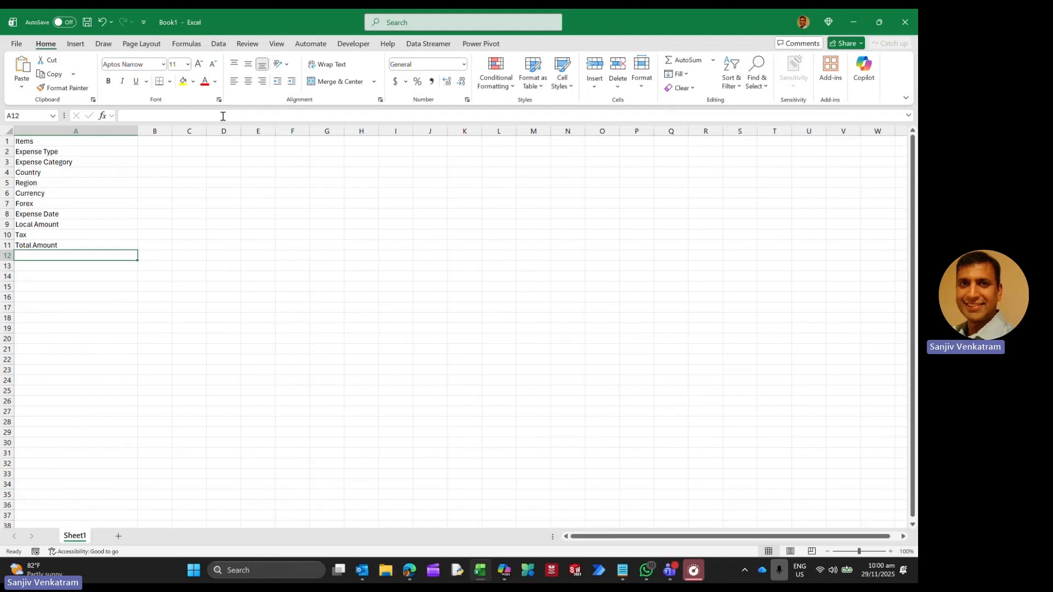
pyautogui.write('Acra Amount')
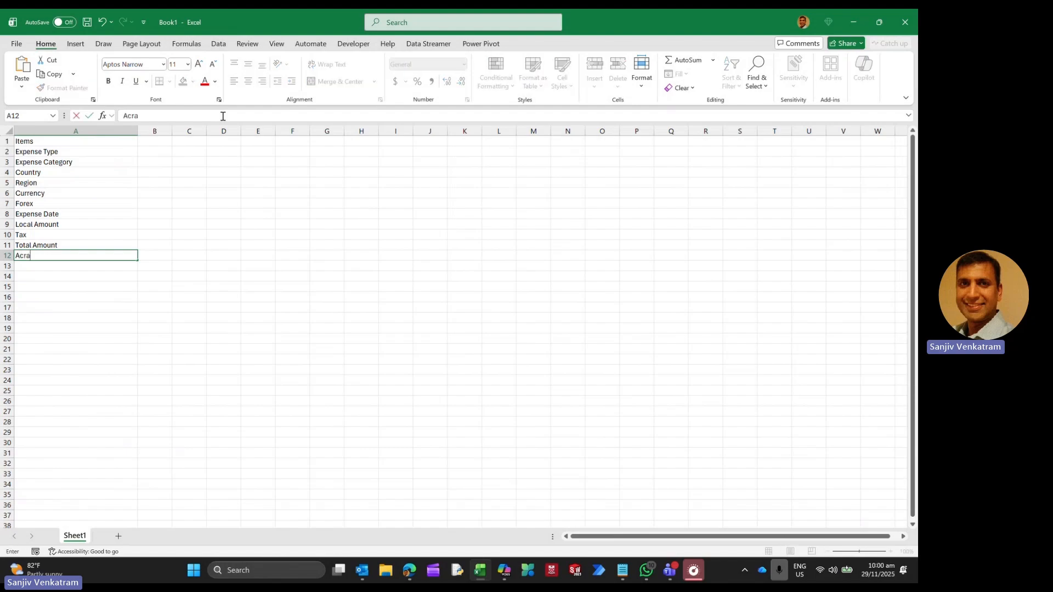
pyautogui.press('Return')
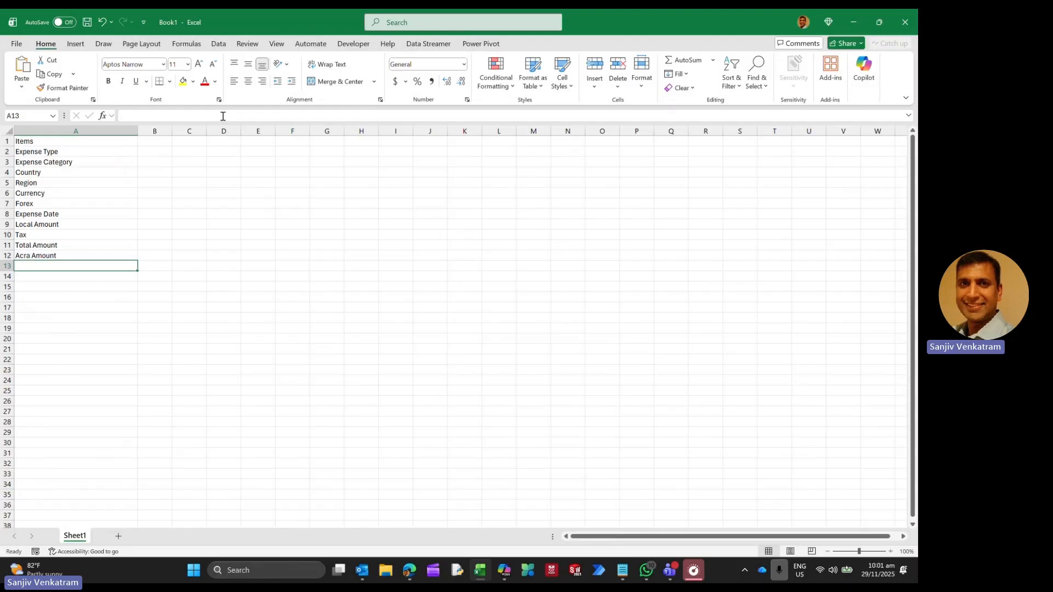
# Step: Add the approval items "Requestor", "Approver" and "Status" in A13 through A15
pyautogui.write('Requestor')
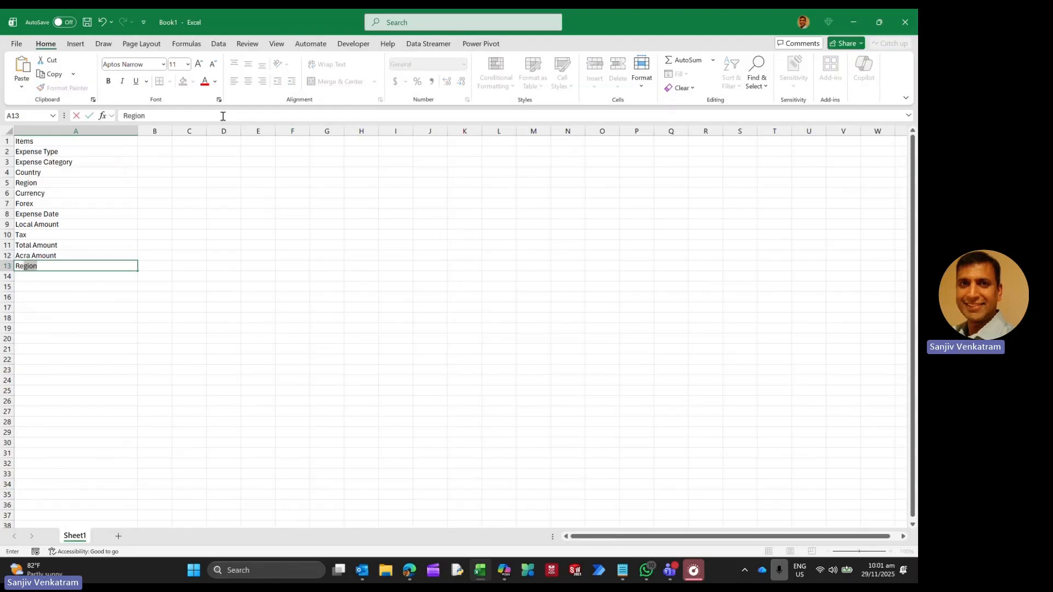
pyautogui.press('Return')
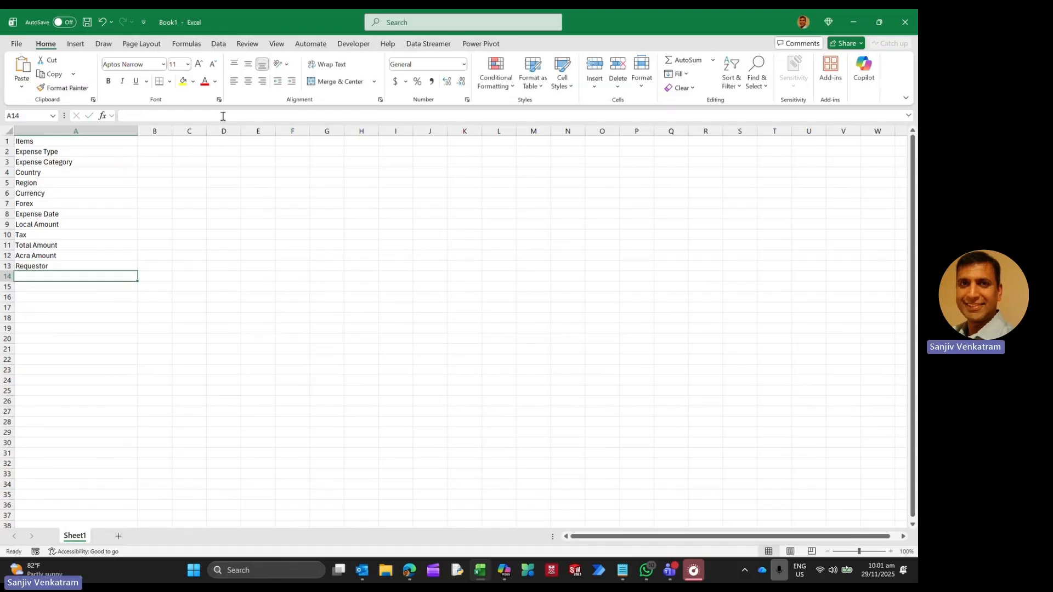
pyautogui.write('Approver')
pyautogui.press('Return')
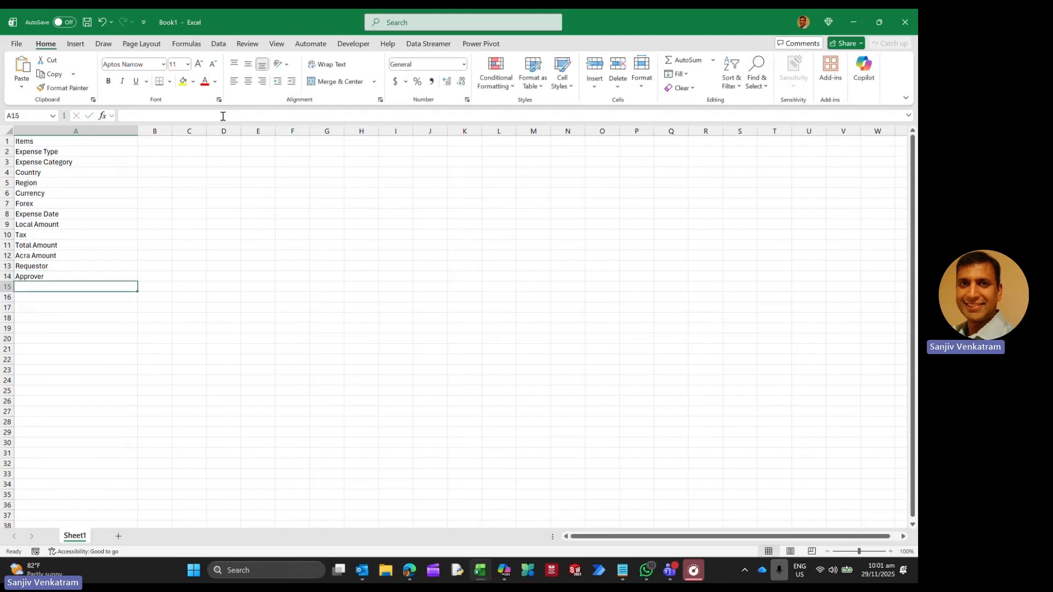
pyautogui.write('Status')
pyautogui.press('Return')
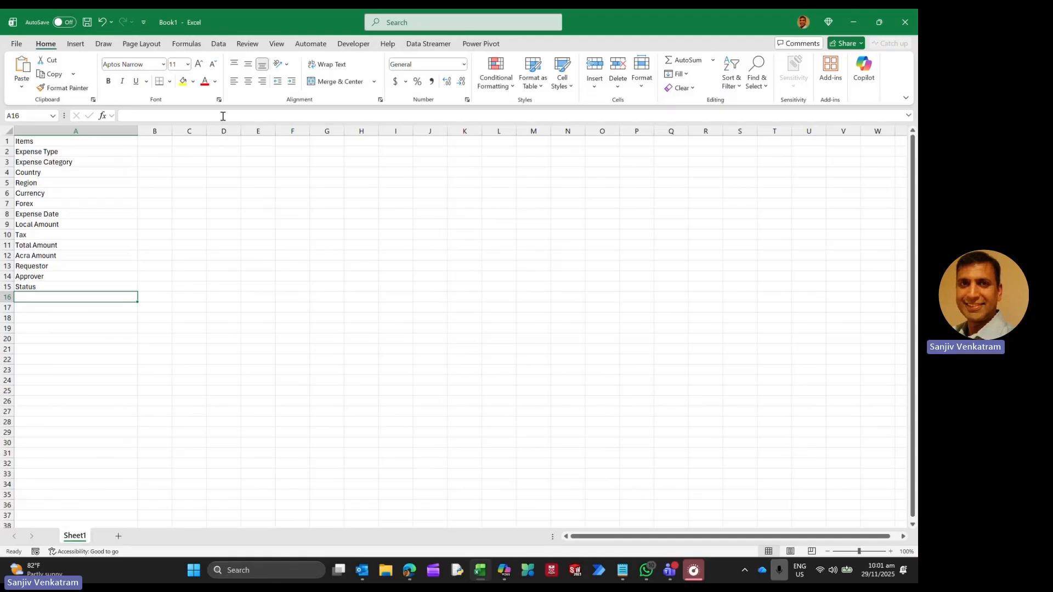
# Step: Finish the Items list with "Comments" in A16 and "Description" in A17
pyautogui.write('Comments')
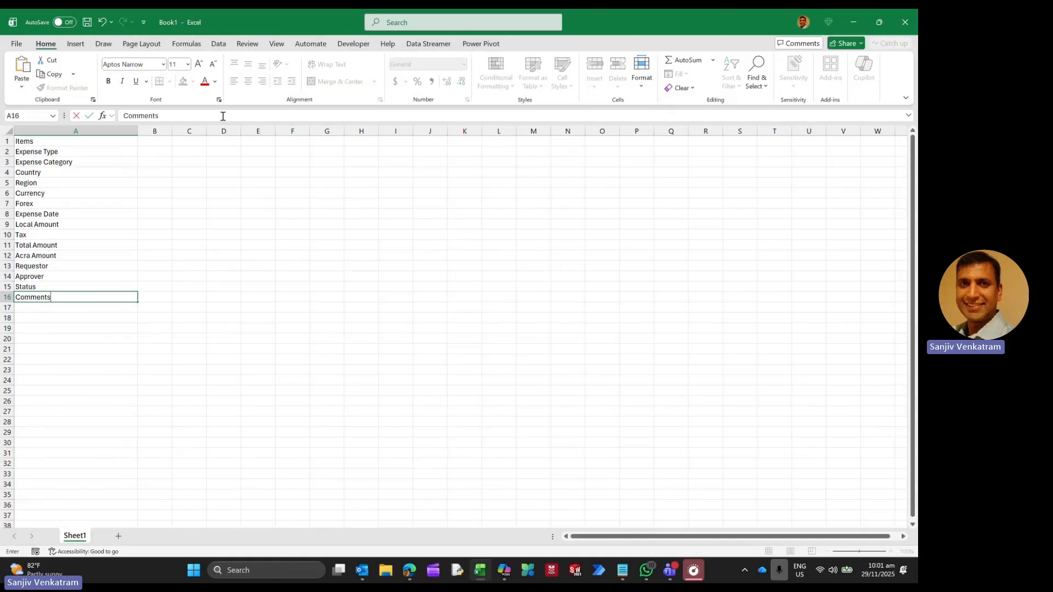
pyautogui.press('Return')
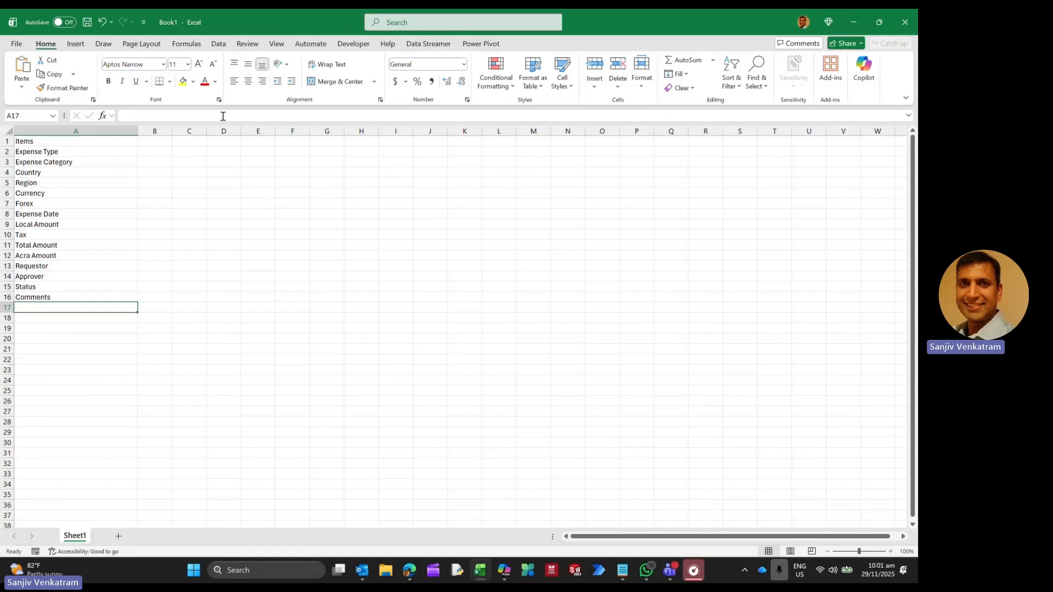
pyautogui.write('Desc')
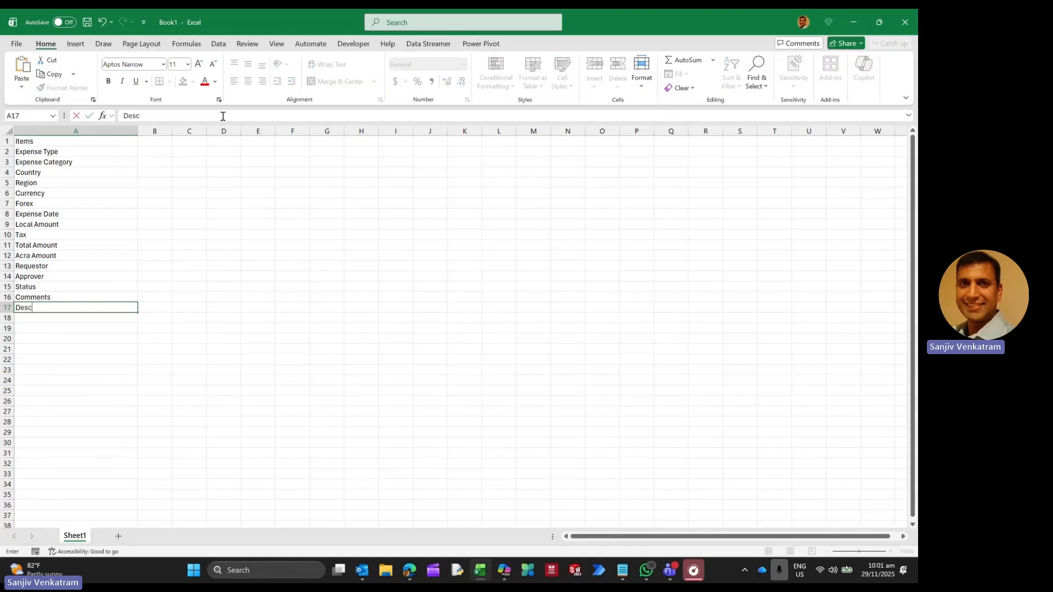
pyautogui.write('ription')
pyautogui.press('Return')
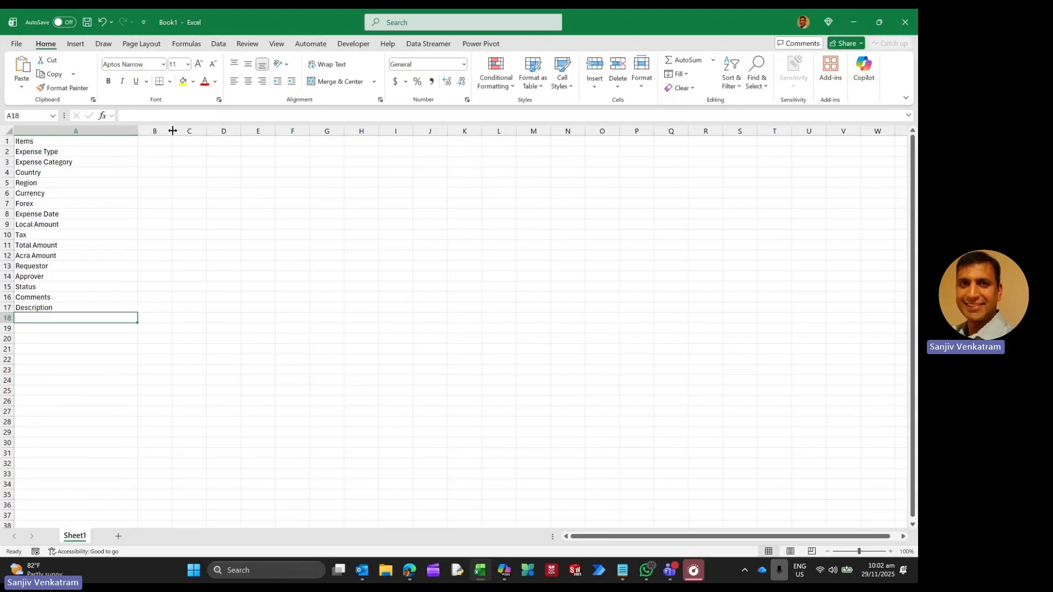
# Step: Widen column B to nearly the width of column A and enter the heading "Master (Y/N)" in B1
pyautogui.moveTo(172, 130); pyautogui.dragTo(248, 130)
pyautogui.click(186, 145)
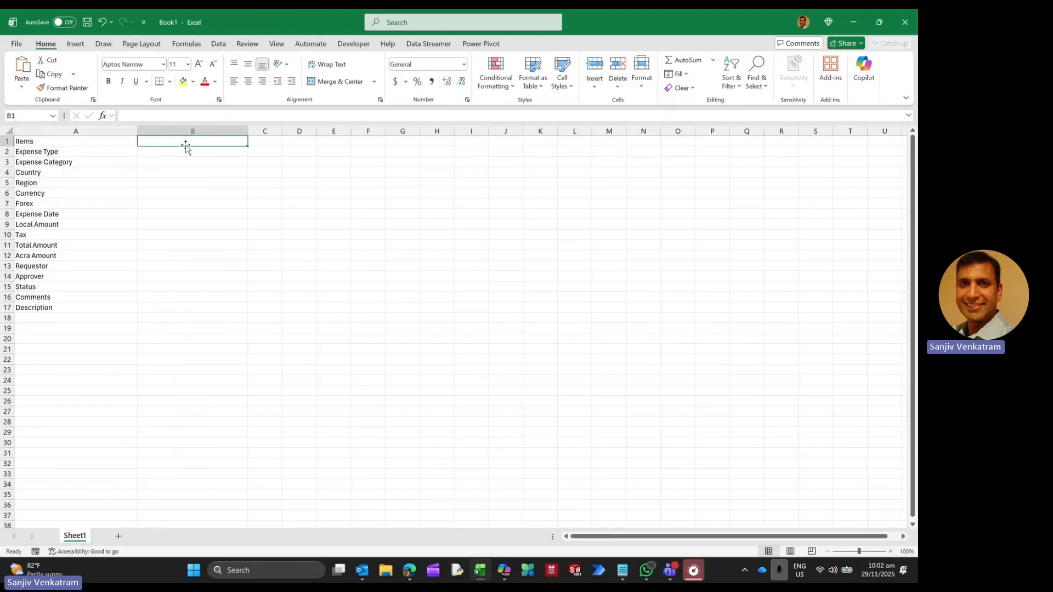
pyautogui.write('Master (')
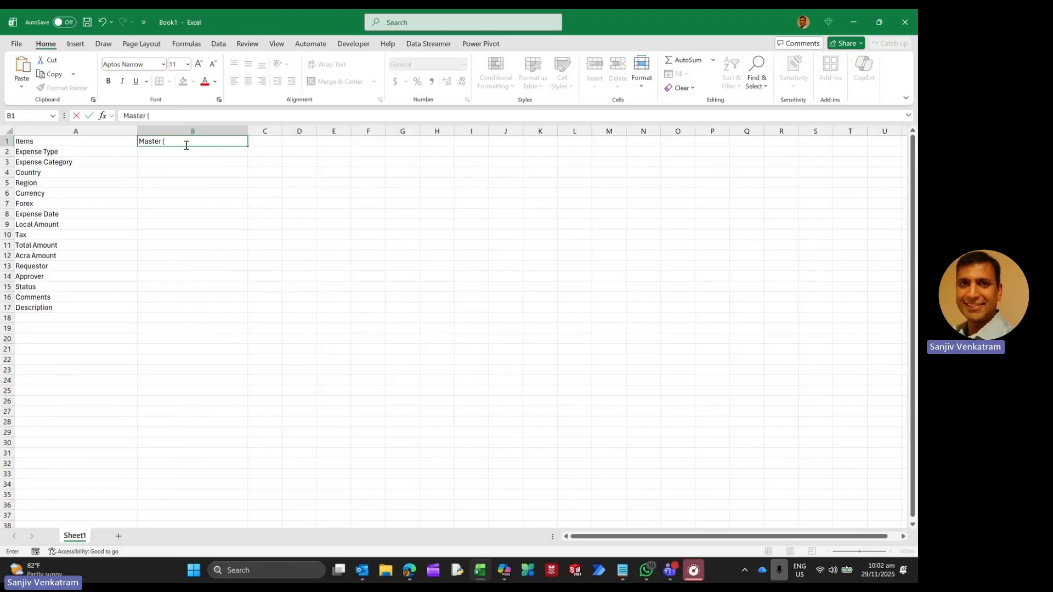
pyautogui.write('Y/N')
pyautogui.press('Return')
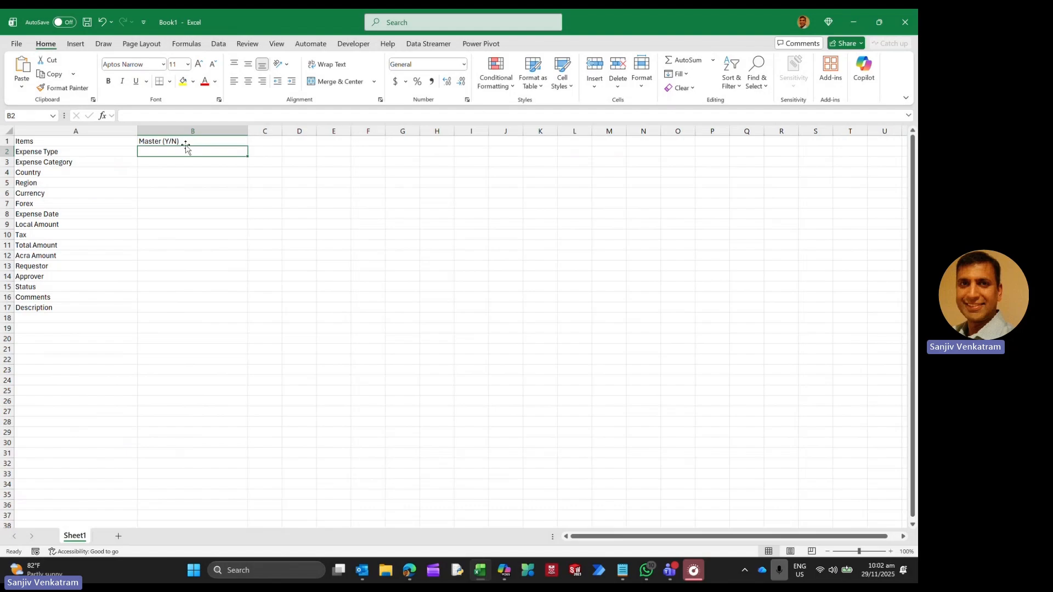
# Step: Mark Expense Type, Expense Category, Country, Region, Currency and Forex as master data with "Y" in B2 through B7
pyautogui.write('Y')
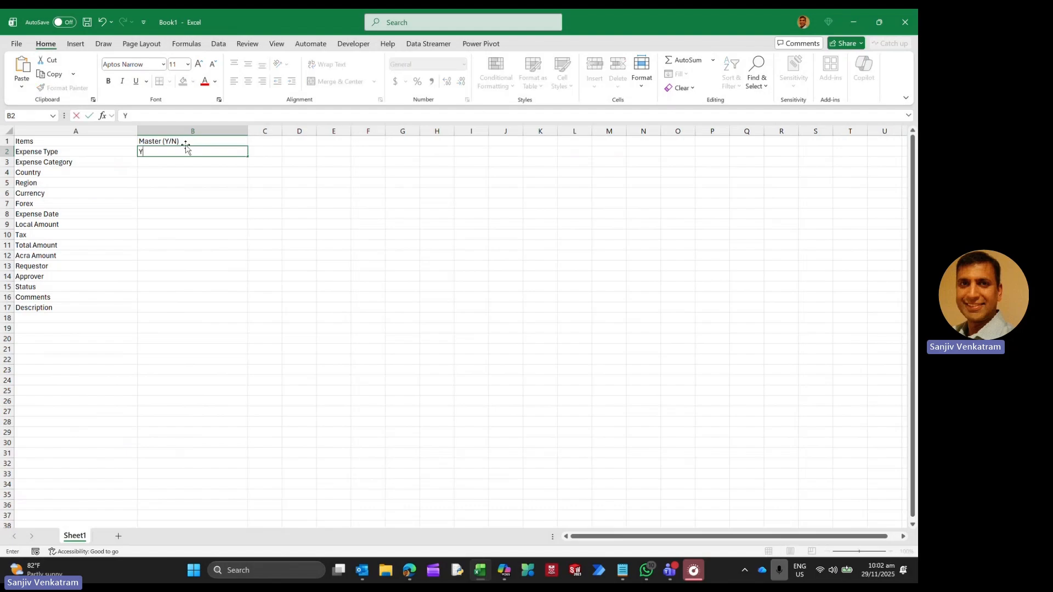
pyautogui.press('Return')
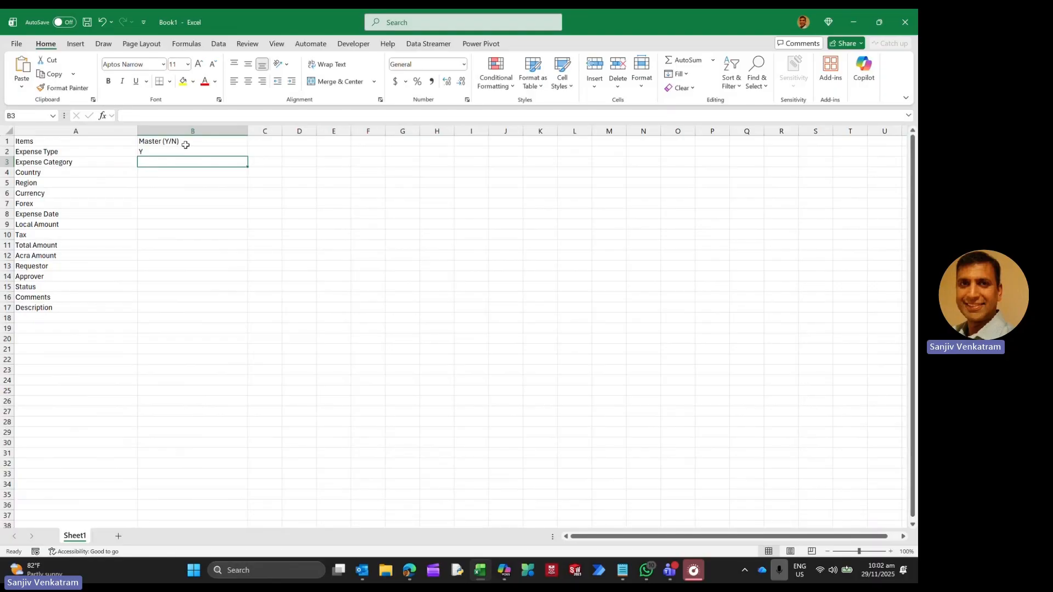
pyautogui.write('Y')
pyautogui.press('Return')
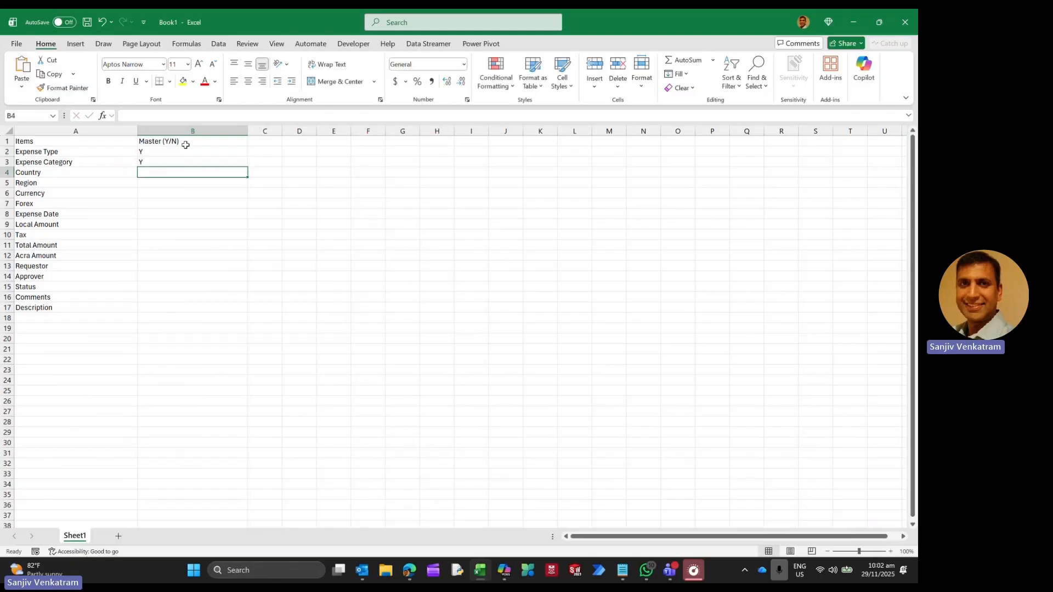
pyautogui.write('Y')
pyautogui.press('Return')
pyautogui.write('Y')
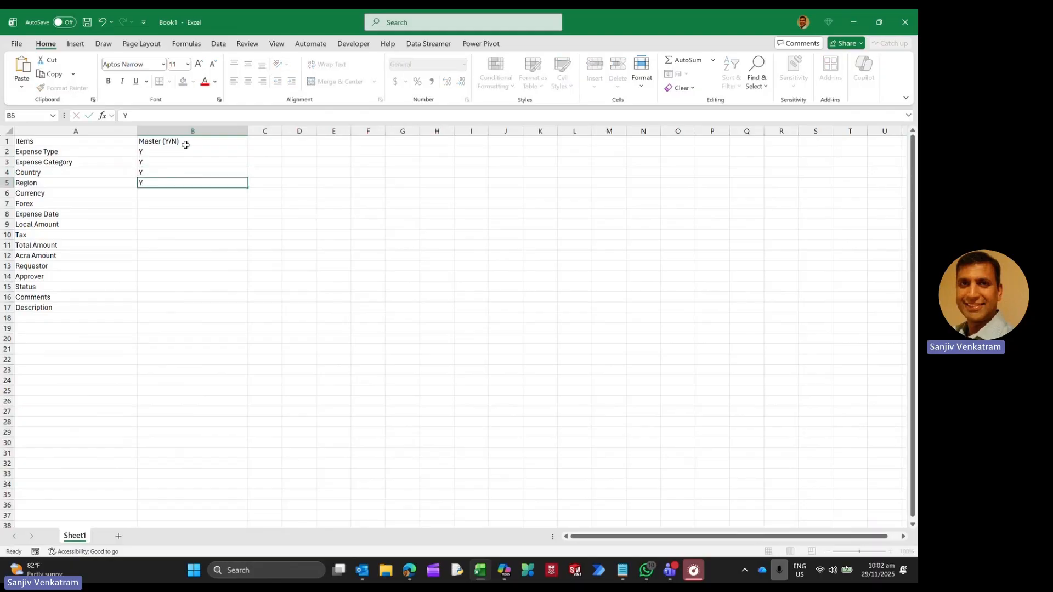
pyautogui.press('Return')
pyautogui.write('Y')
pyautogui.press('Return')
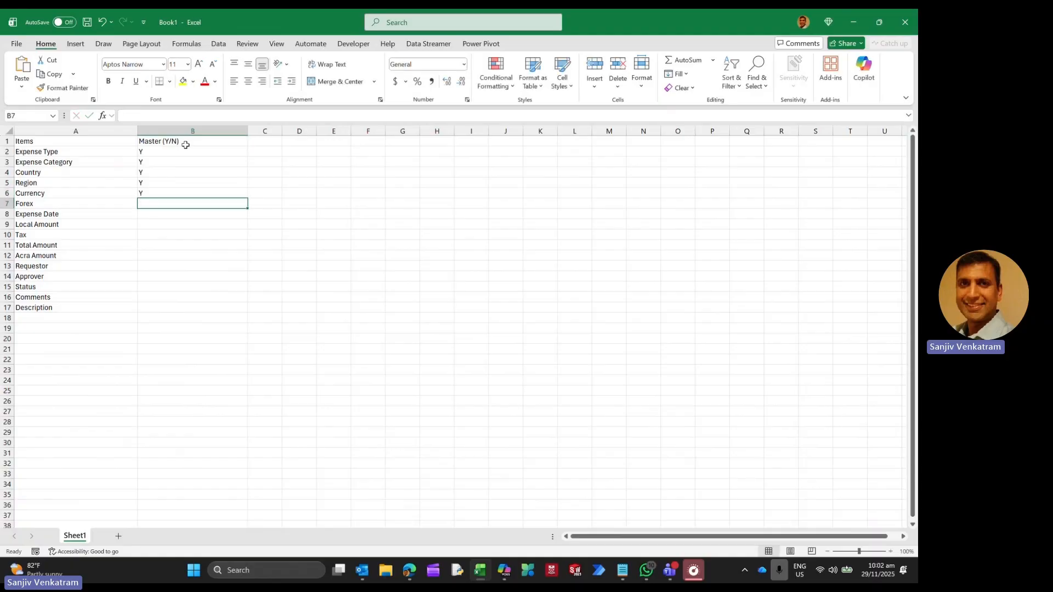
pyautogui.write('Y')
pyautogui.press('Return')
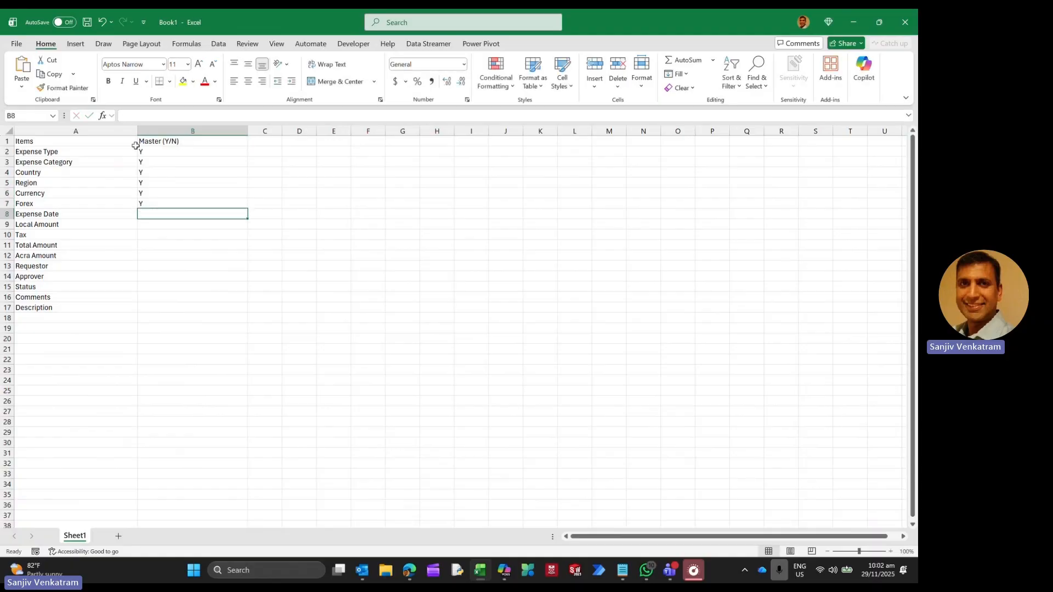
# Step: Fill B2 and B3 with yellow and B4 through B7 with the lightest green theme color
pyautogui.moveTo(119, 153); pyautogui.dragTo(151, 204)
pyautogui.click(183, 81)
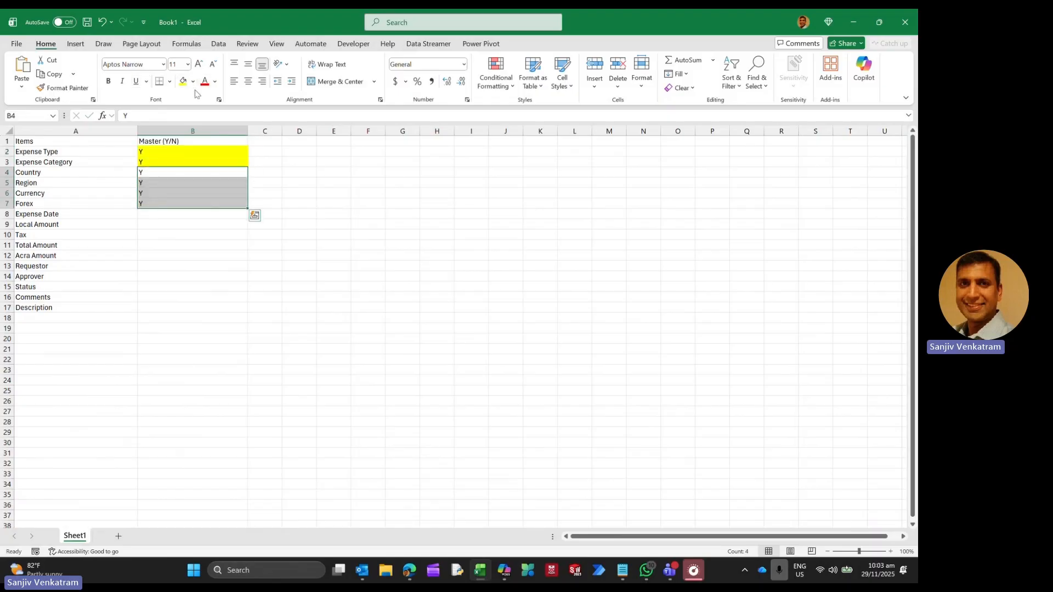
pyautogui.click(193, 82)
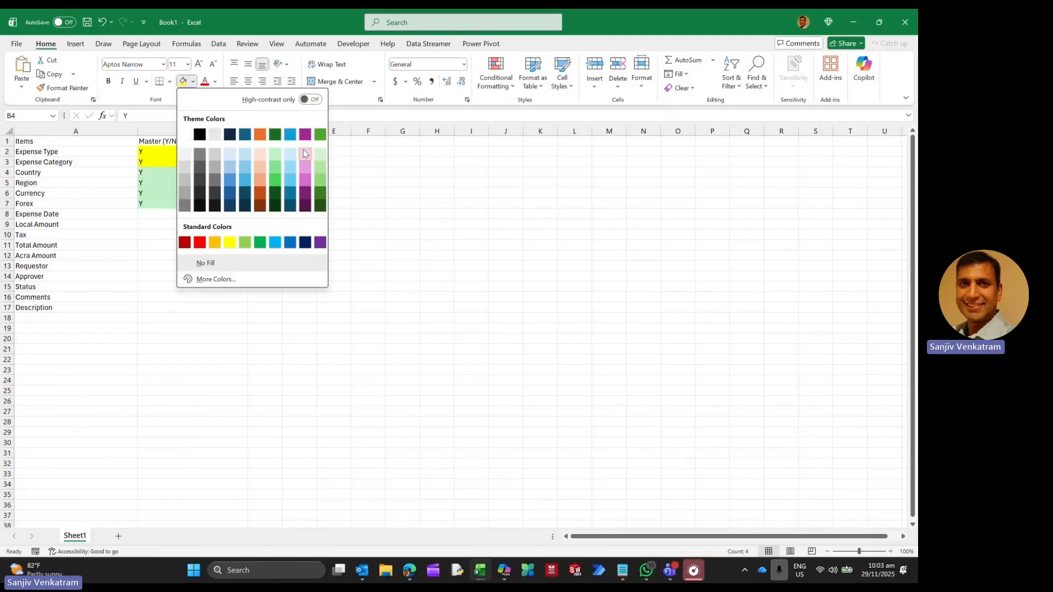
pyautogui.click(320, 154)
pyautogui.click(167, 195)
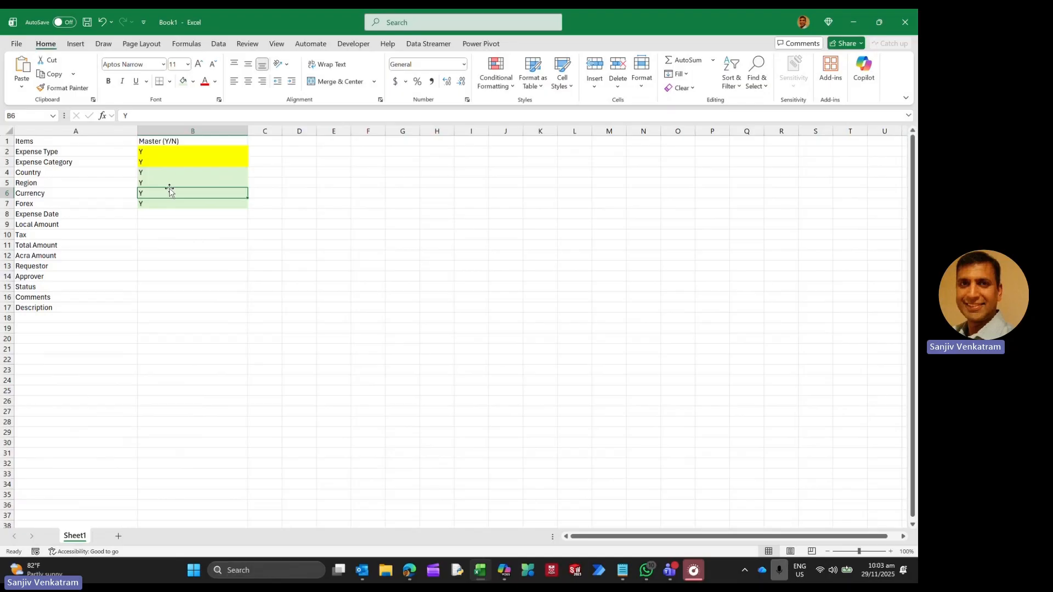
# Step: Enter "N" for Expense Date in B8 and remove that cell's fill color
pyautogui.press('Down')
pyautogui.press('Down')
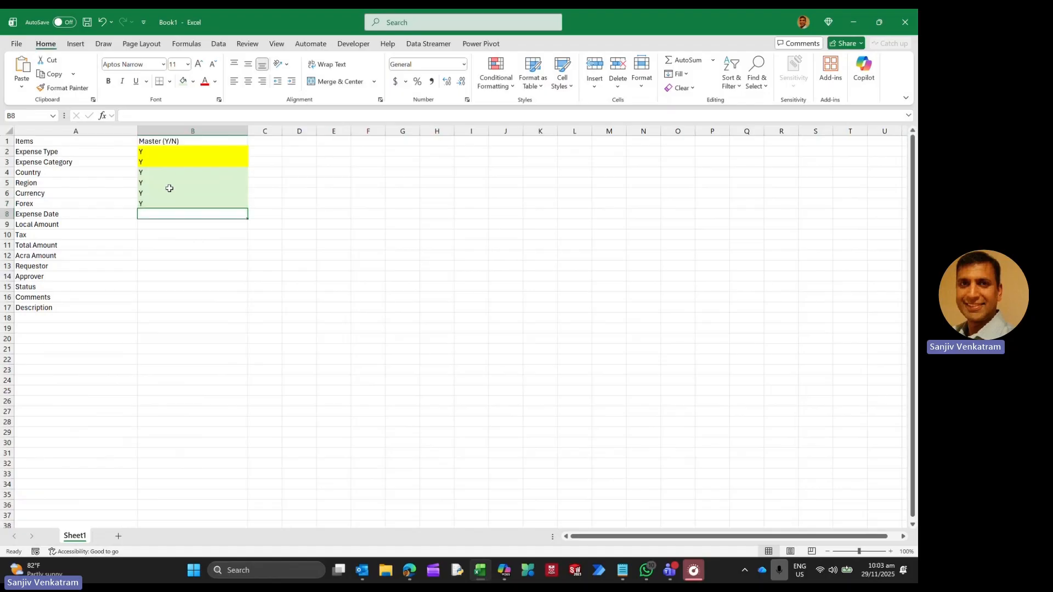
pyautogui.write('N')
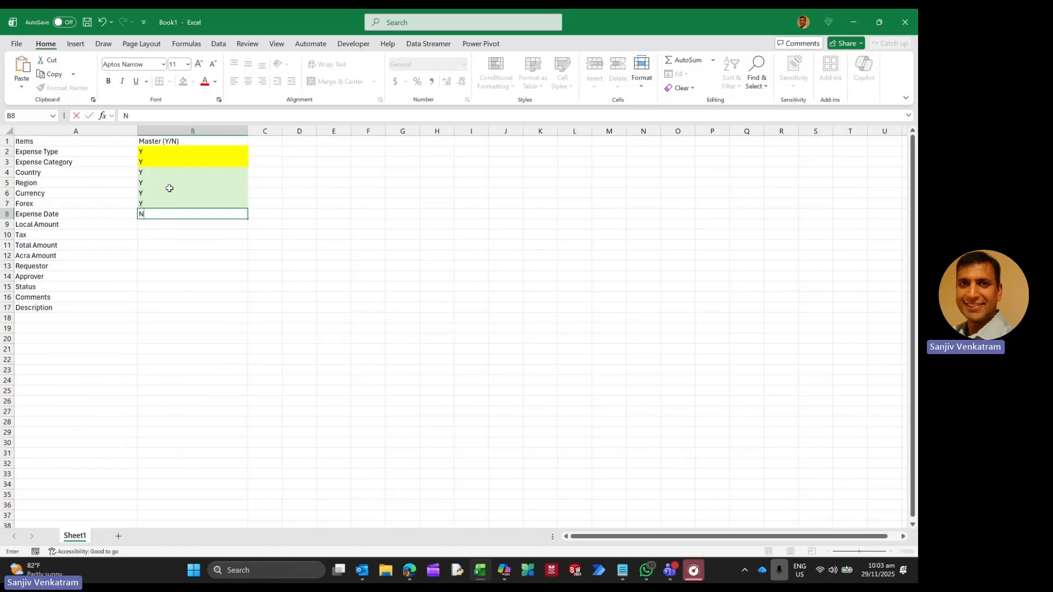
pyautogui.press('Return')
pyautogui.press('Up')
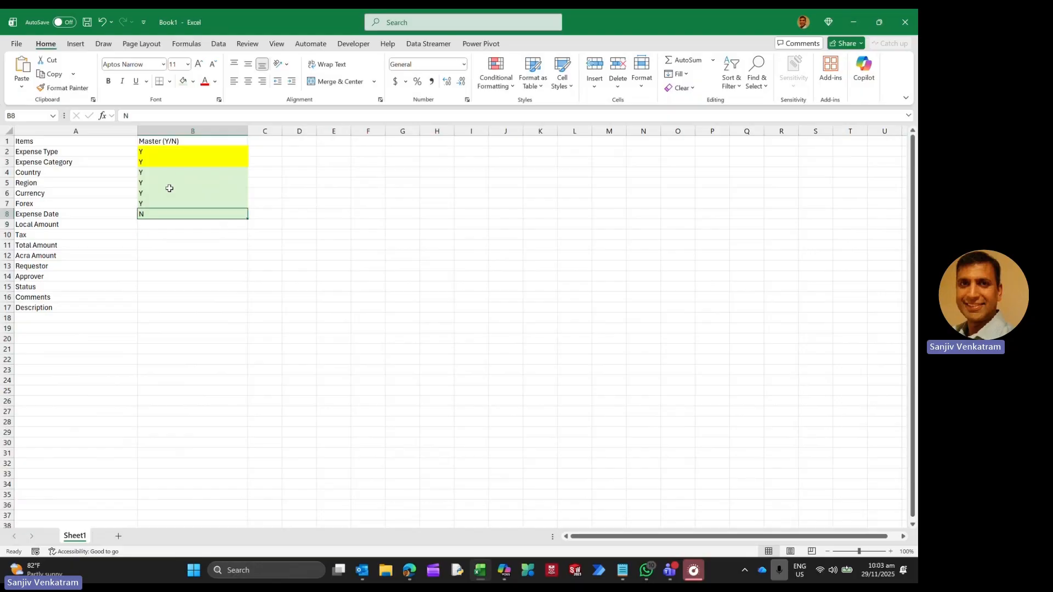
pyautogui.click(192, 82)
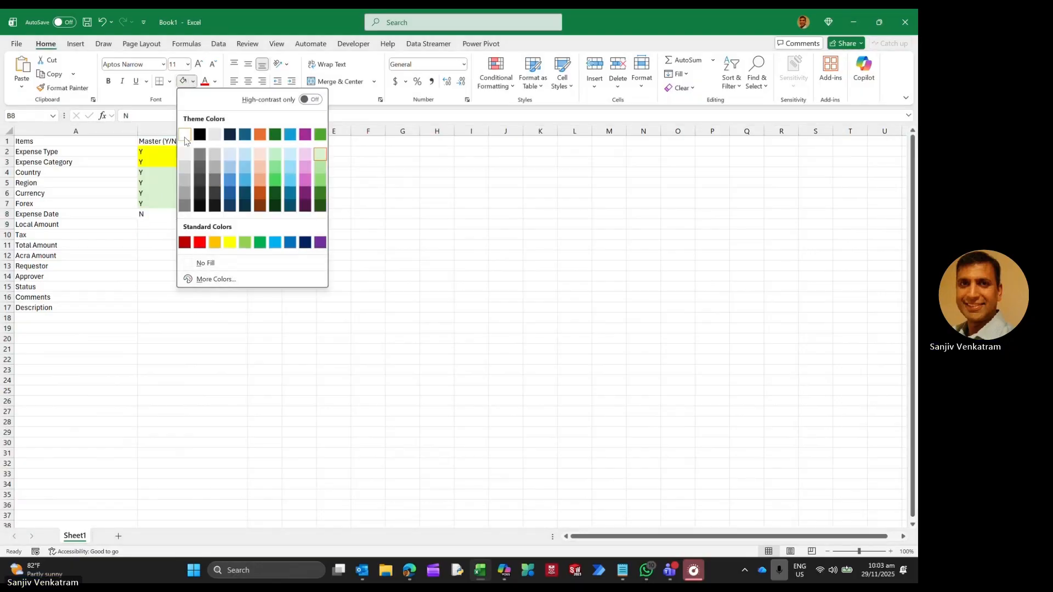
pyautogui.click(206, 264)
# Step: Enter "N" for Local Amount in B9 and for Tax in B10
pyautogui.click(157, 224)
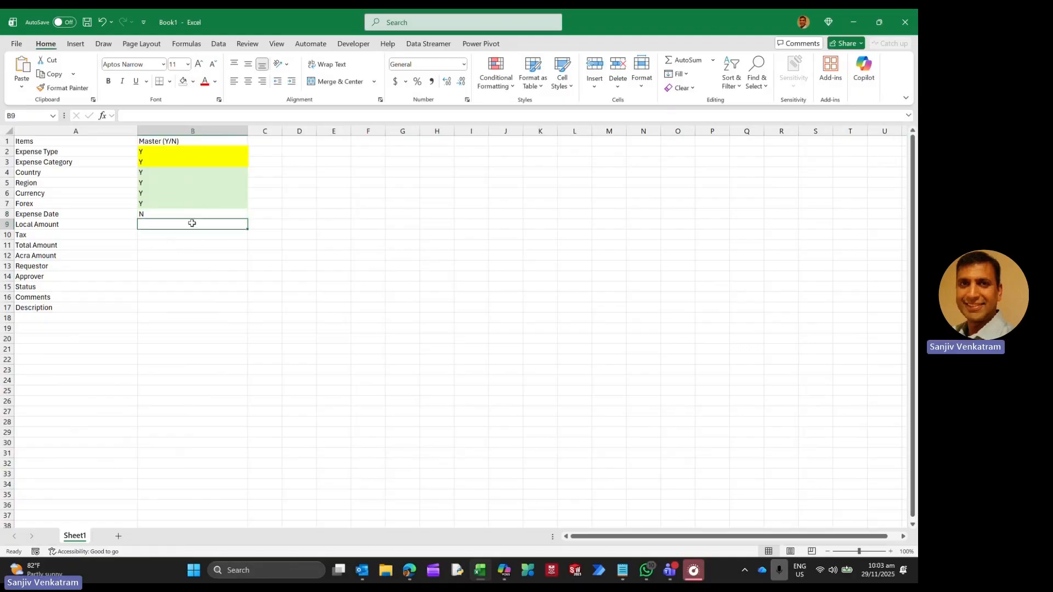
pyautogui.write('N')
pyautogui.press('Return')
pyautogui.write('N')
pyautogui.press('Return')
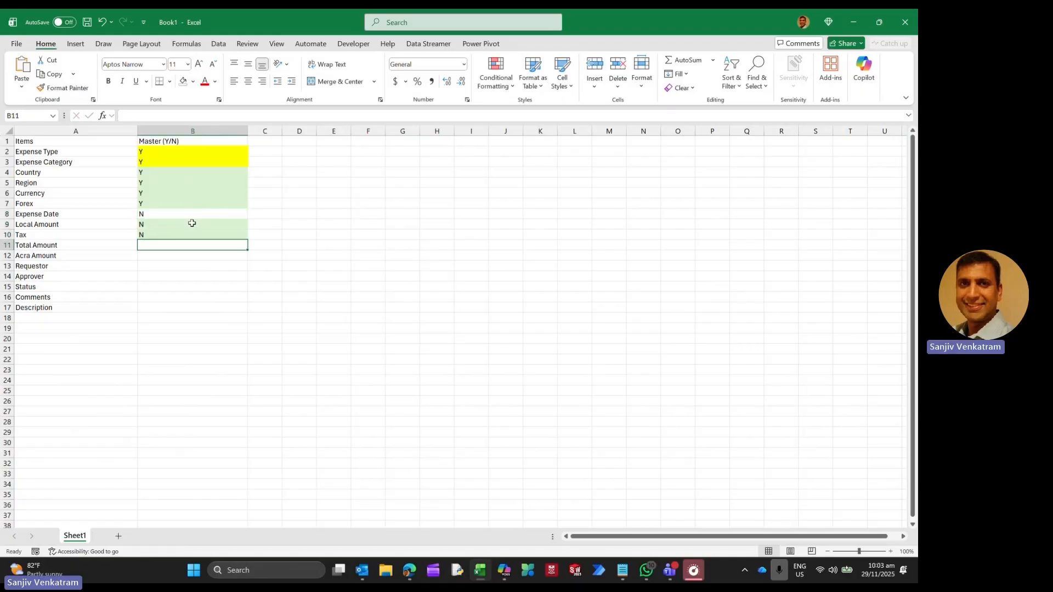
# Step: Copy the unfilled formatting of B8 onto B9 through B17
pyautogui.press('Up')
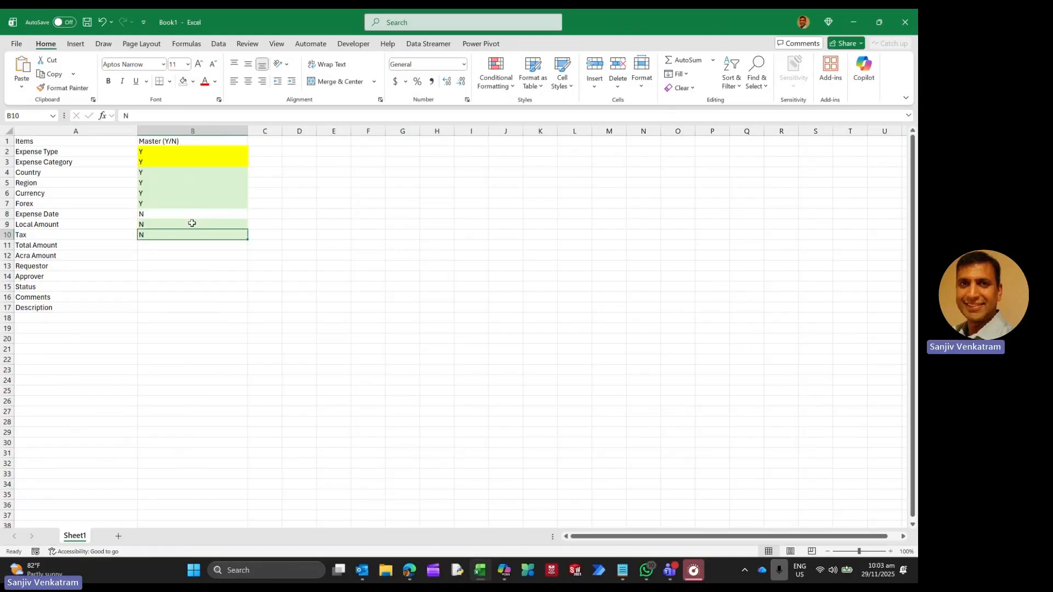
pyautogui.click(145, 213)
pyautogui.click(60, 87)
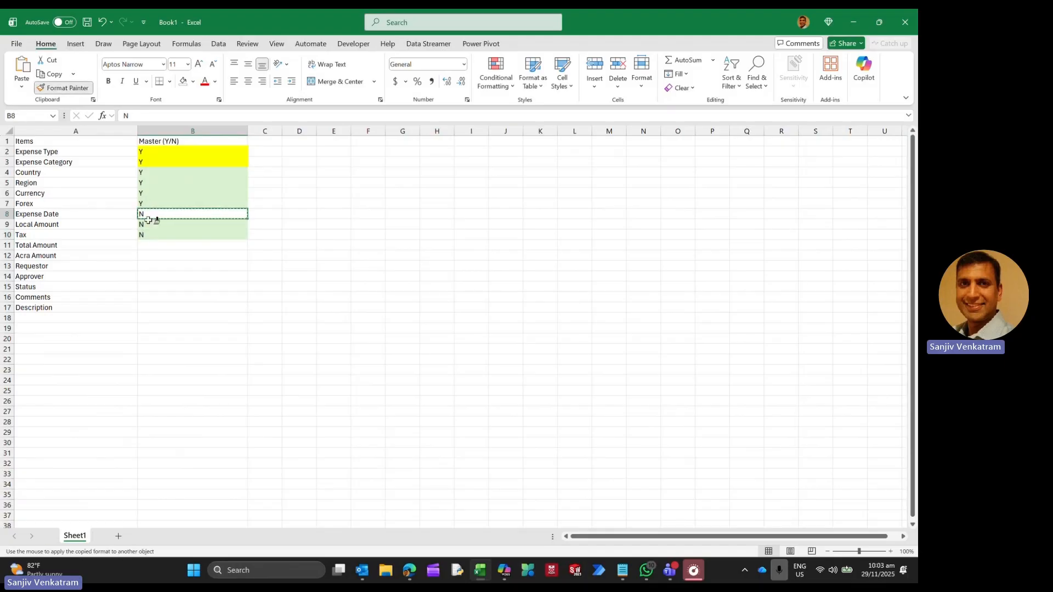
pyautogui.moveTo(146, 222); pyautogui.dragTo(165, 308)
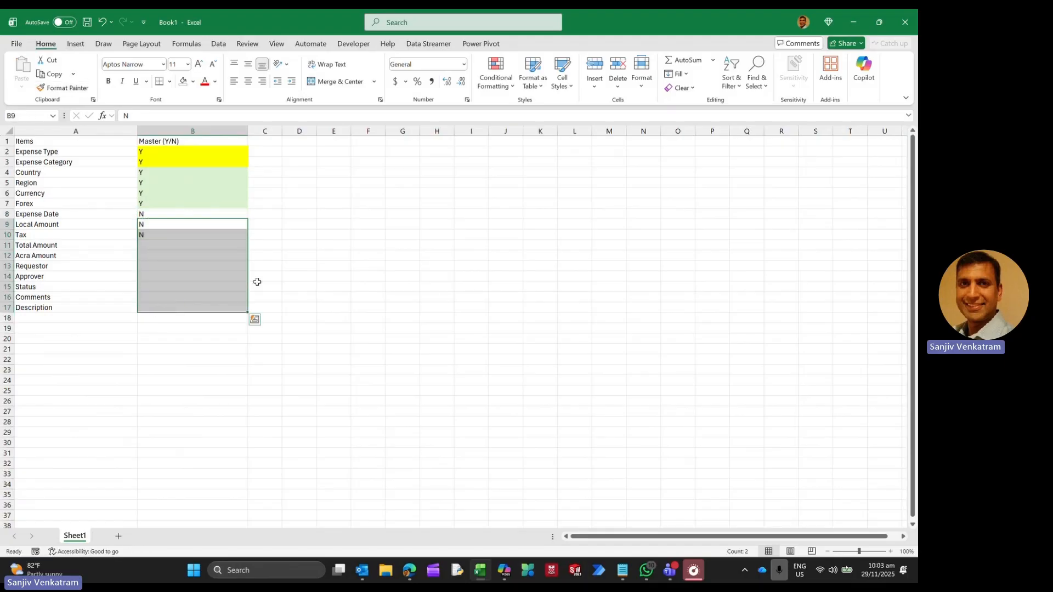
# Step: Enter "N" for Total Amount in B11 and for Acra Amount in B12
pyautogui.click(168, 237)
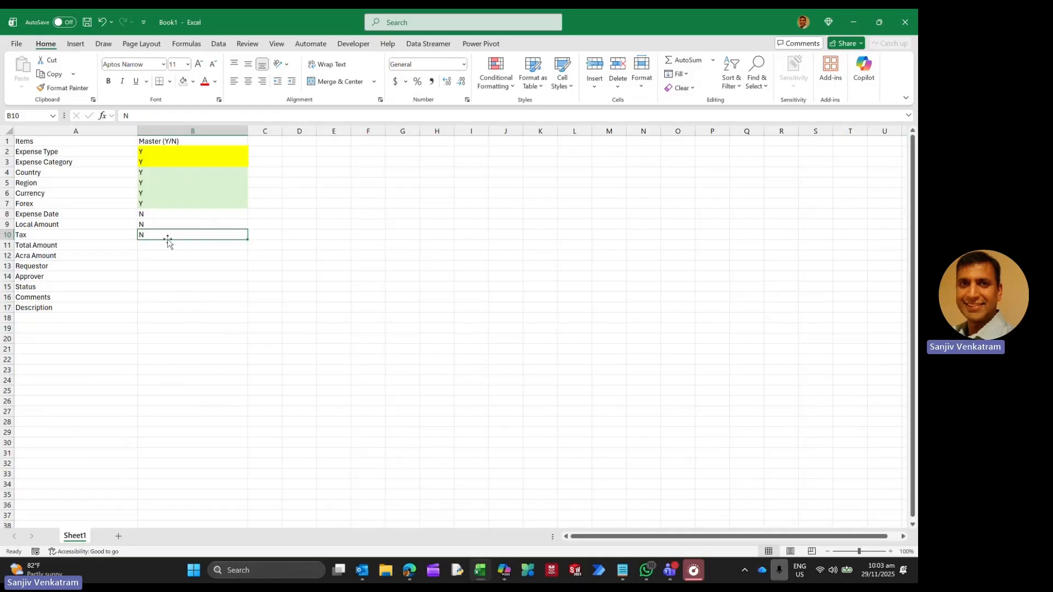
pyautogui.press('Return')
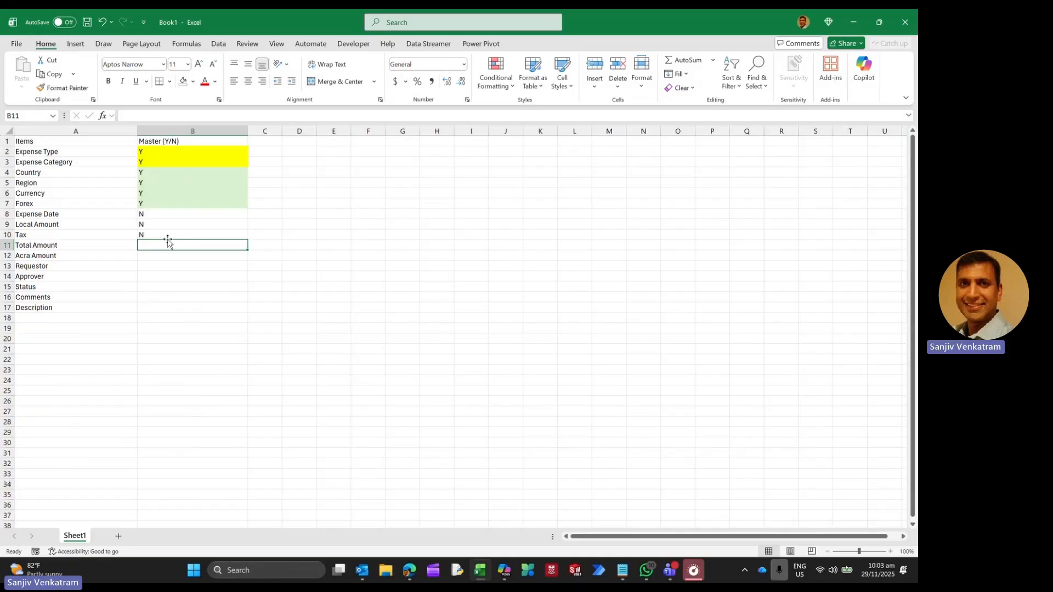
pyautogui.write('N')
pyautogui.press('Return')
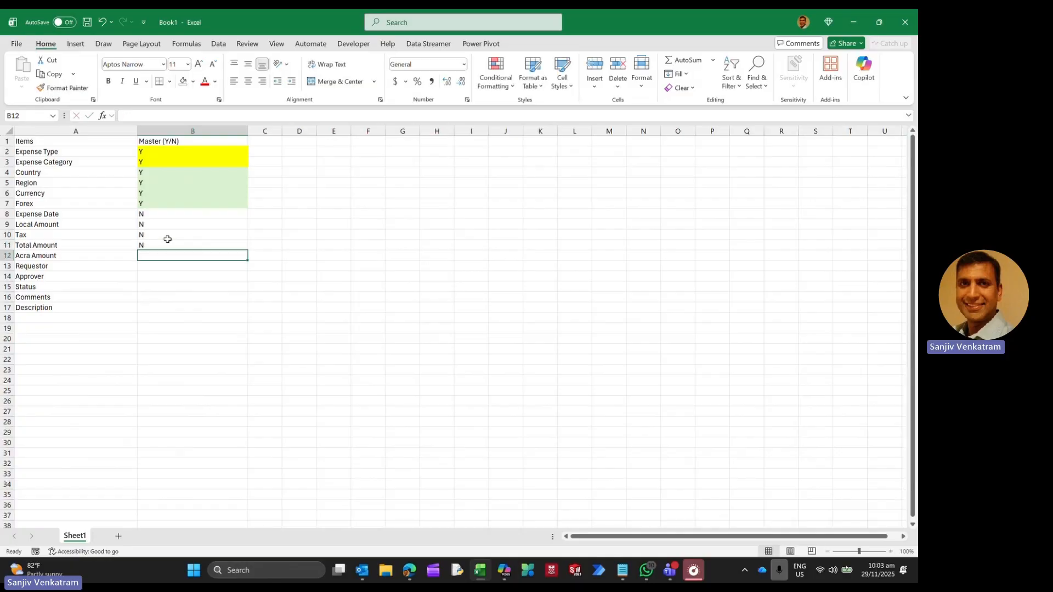
pyautogui.write('N')
pyautogui.press('Return')
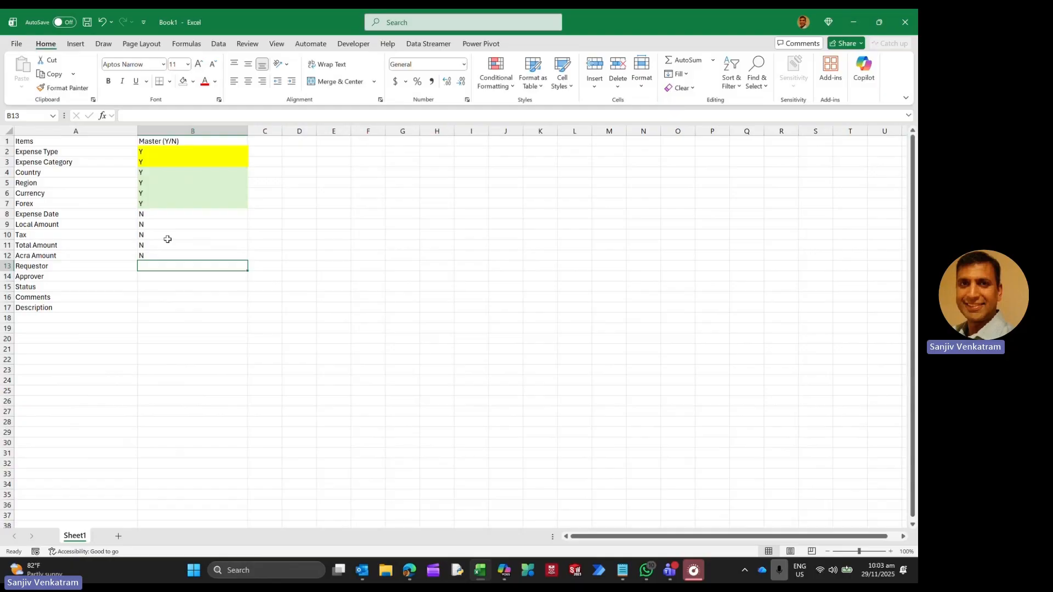
# Step: Classify Requestor, Approver and Status as non-master items with "N" in B13 through B15
pyautogui.click(798, 25)
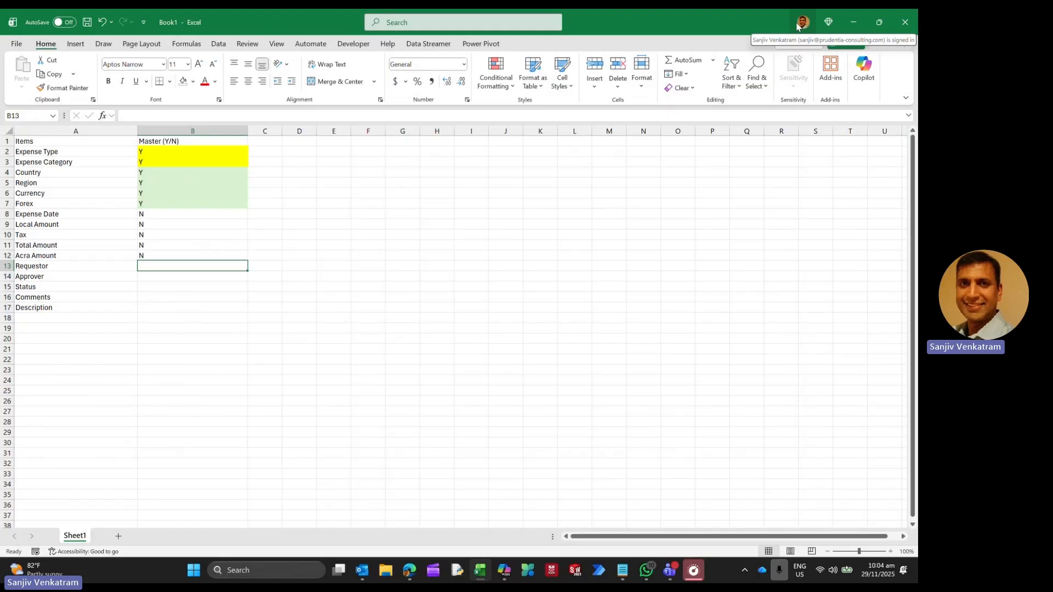
pyautogui.write('N')
pyautogui.press('Return')
pyautogui.click(189, 263)
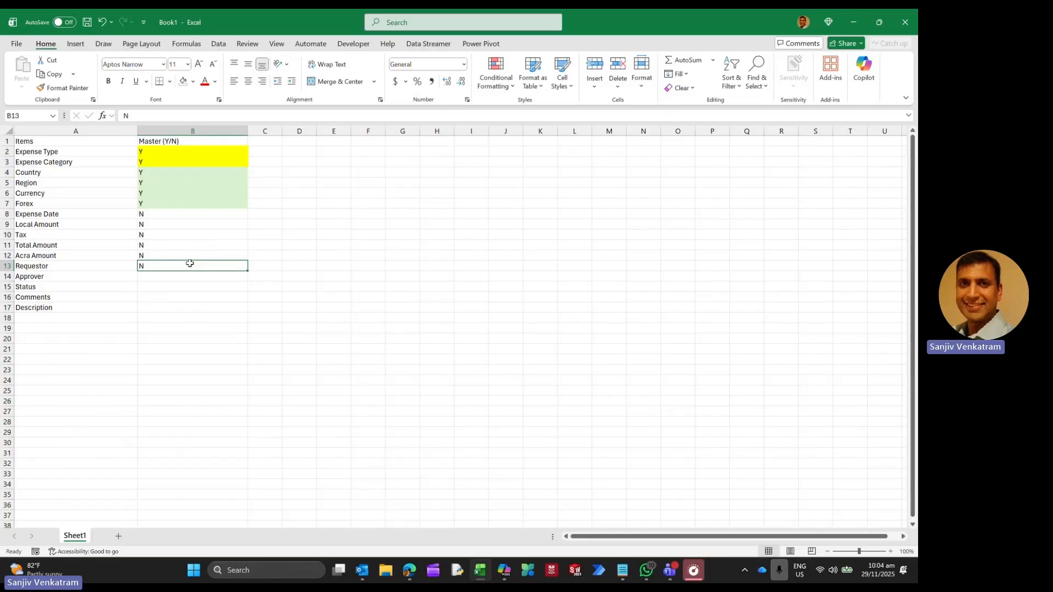
pyautogui.press('Return')
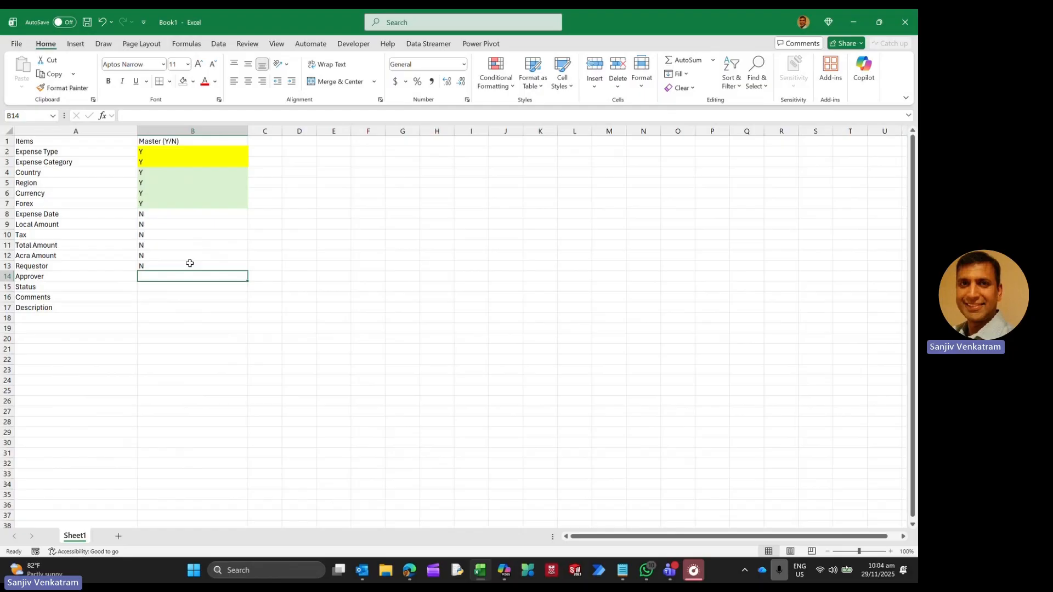
pyautogui.write('N')
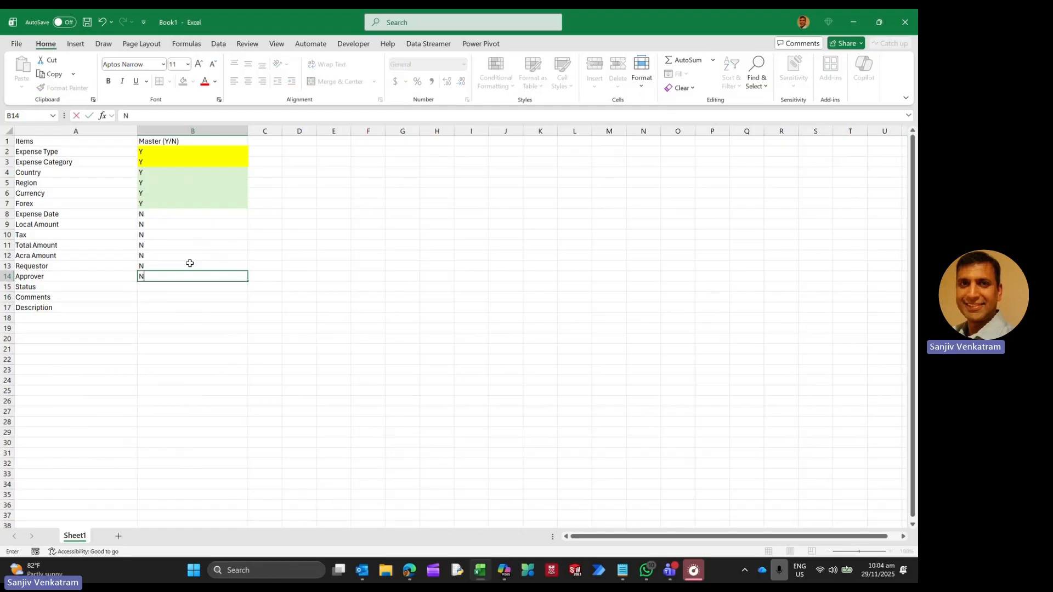
pyautogui.press('Return')
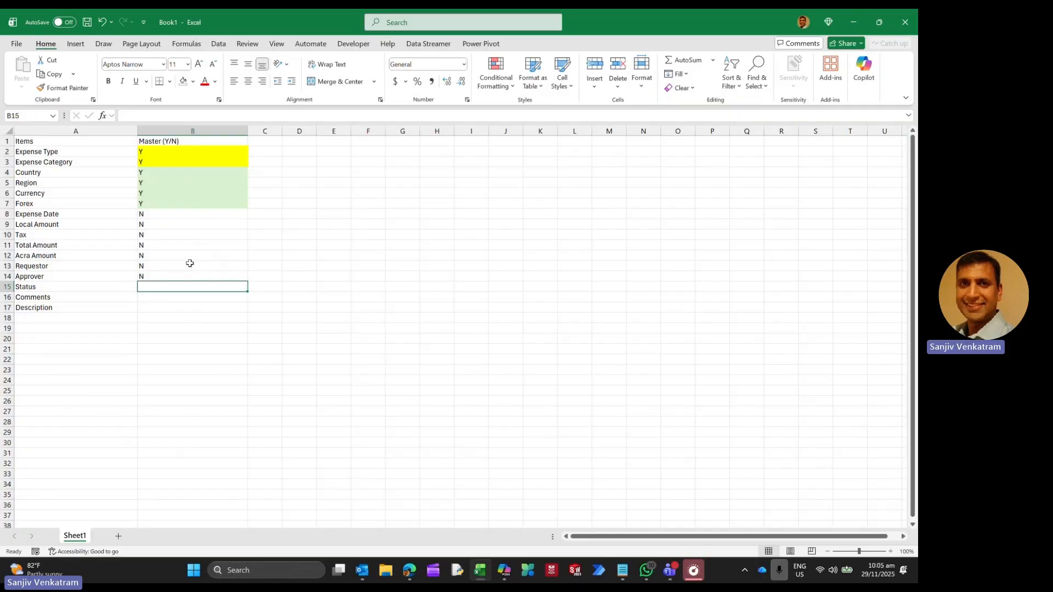
pyautogui.write('N')
pyautogui.press('Return')
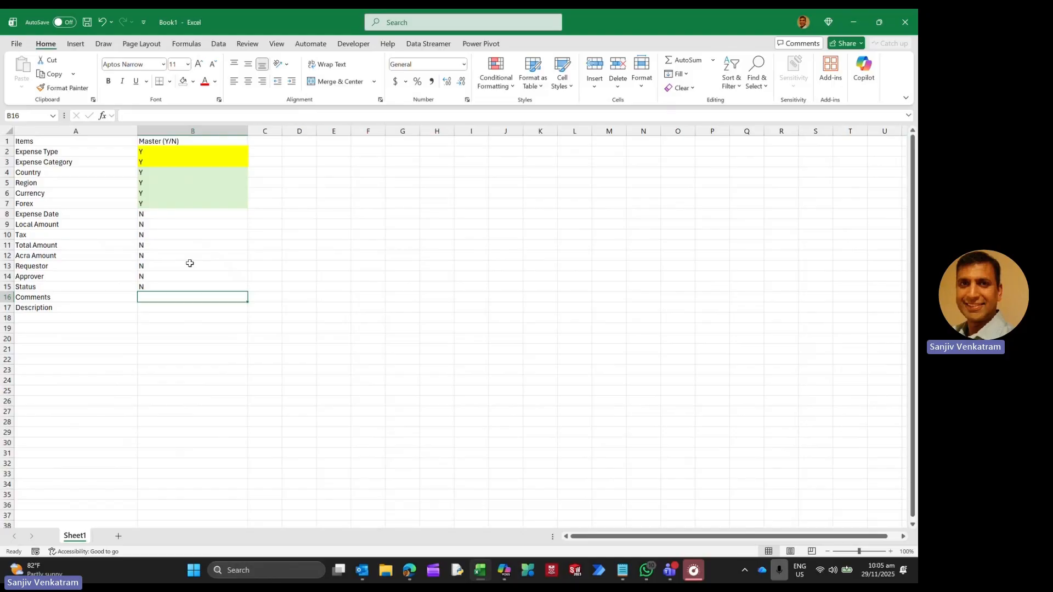
# Step: Complete the Master (Y/N) column with "N" for Comments in B16 and Description in B17
pyautogui.write('N')
pyautogui.press('Return')
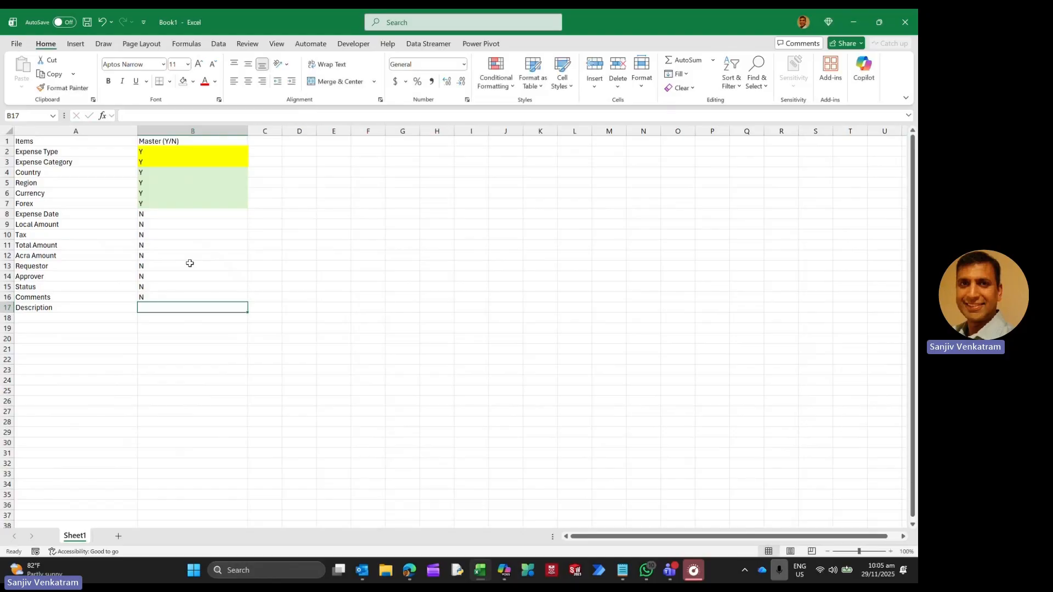
pyautogui.write('N')
pyautogui.press('Return')
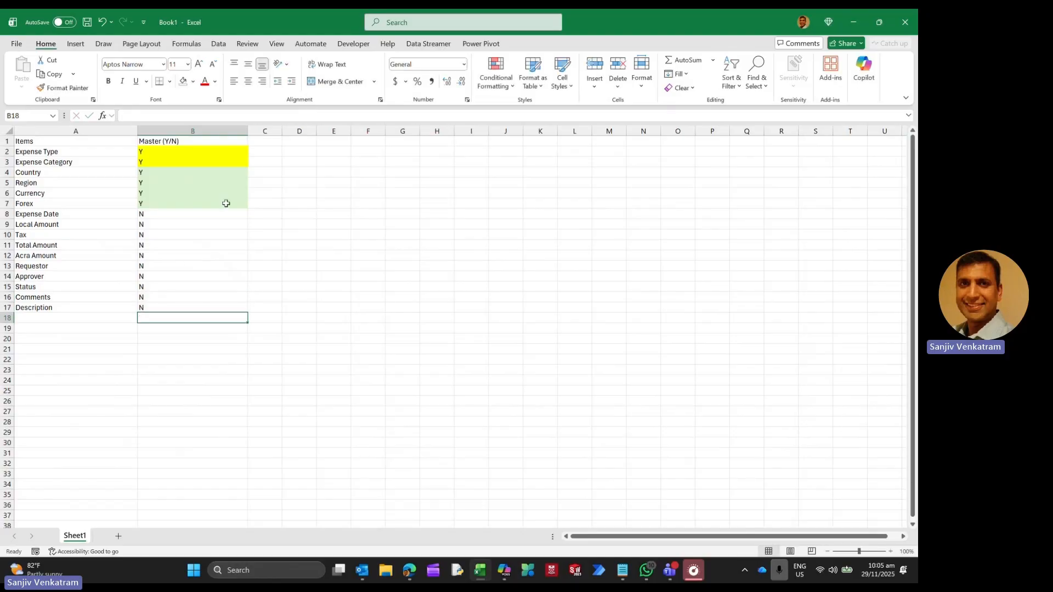
# Step: Narrow column B to about its heading's width, widen column C and enter the heading "Data Type" in C1
pyautogui.moveTo(249, 130); pyautogui.dragTo(280, 130)
pyautogui.click(232, 147)
pyautogui.write('Data')
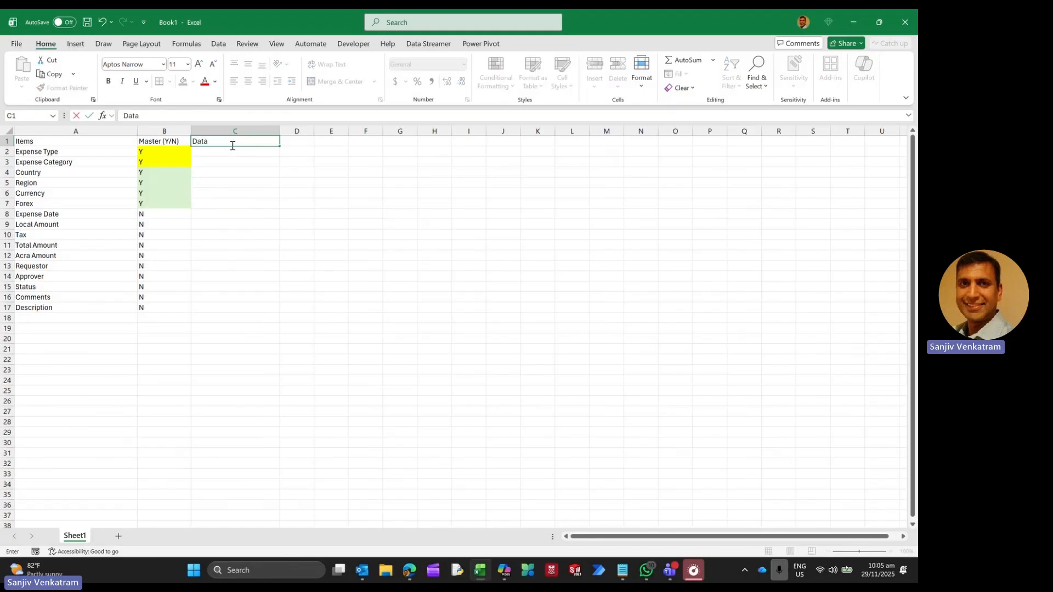
pyautogui.write(' Type')
pyautogui.press('Return')
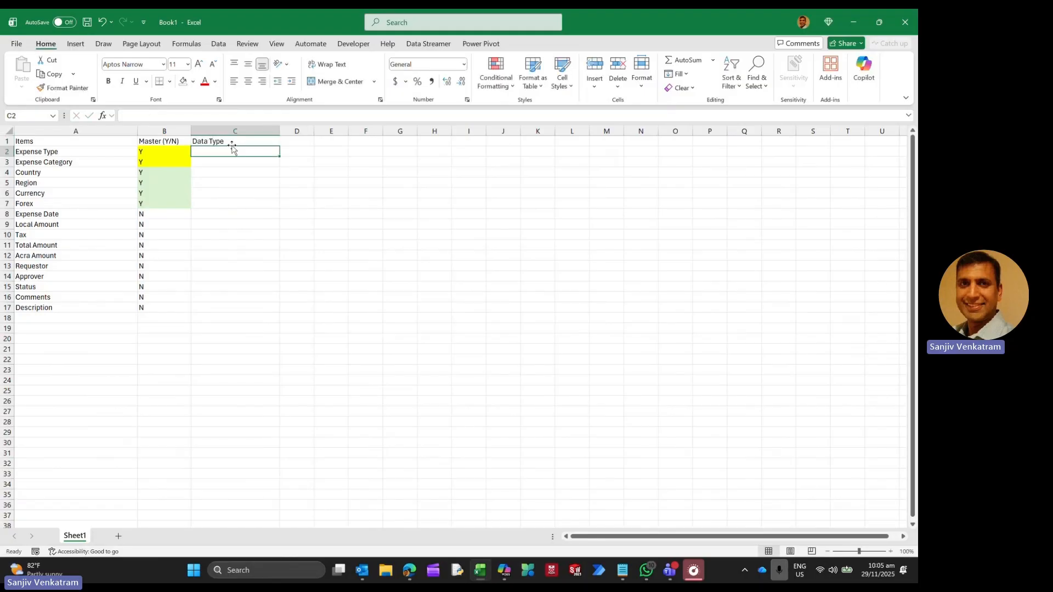
# Step: Enter "Decimal" in the Data Type column for Expense Date in C8 and reselect that cell
pyautogui.click(206, 215)
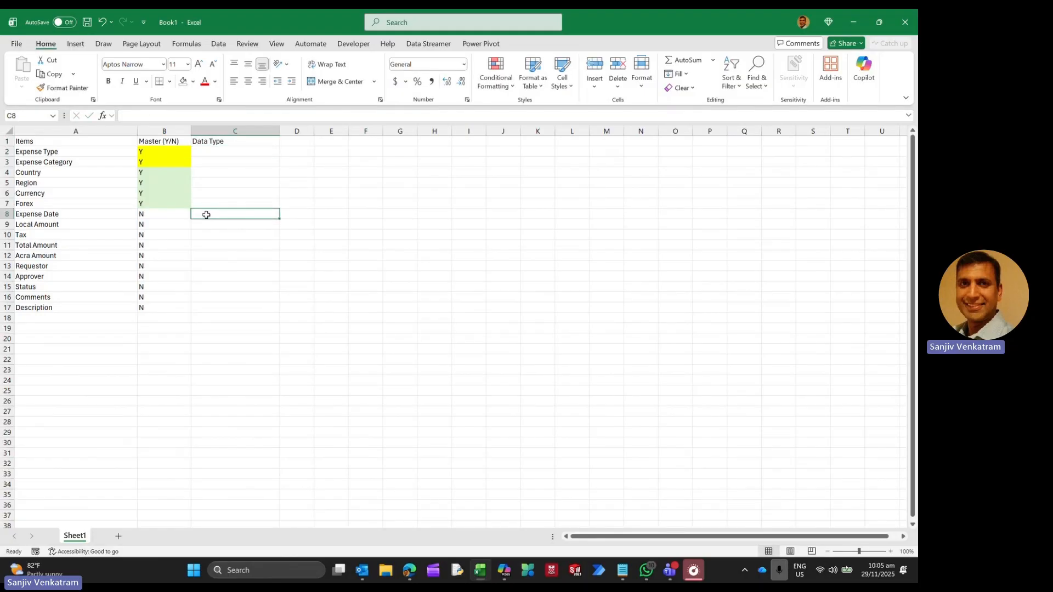
pyautogui.write('Decimal')
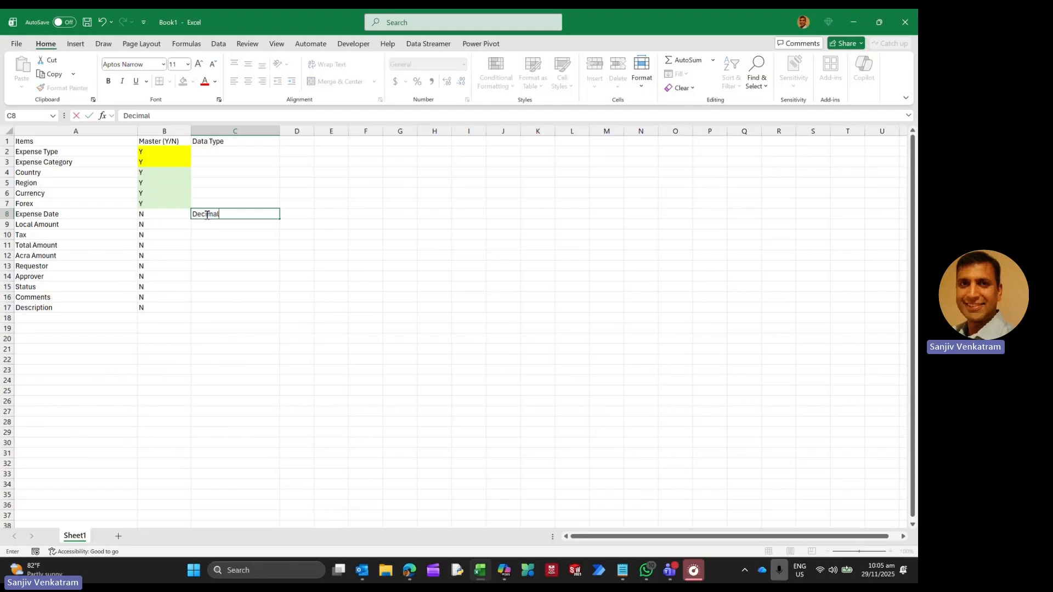
pyautogui.press('Return')
pyautogui.click(206, 215)
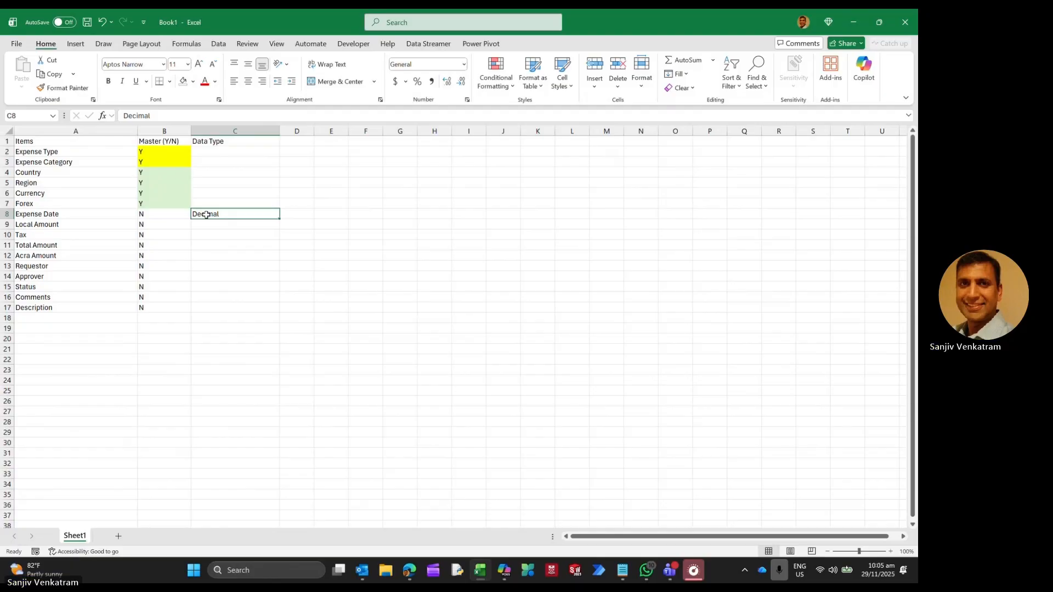
# Step: Set the Data Type of Expense Date in C8 to "Date" and of Local Amount in C9 to "Decimal"
pyautogui.write('Date')
pyautogui.press('Return')
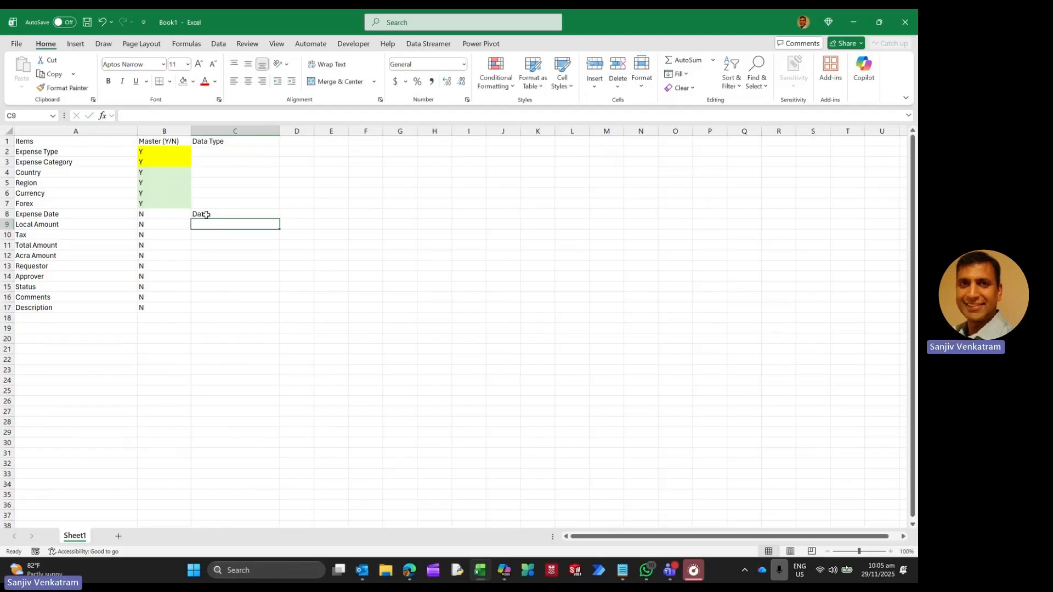
pyautogui.write('Decimal')
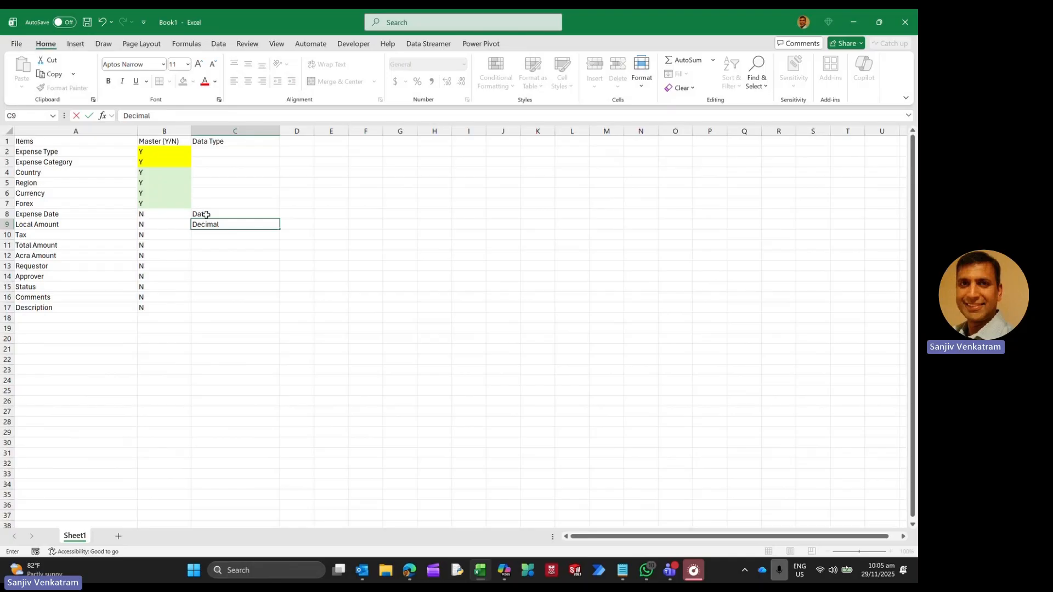
pyautogui.press('Return')
# Step: Copy "Decimal" from C9 to the Tax, Total Amount and Acra Amount rows in C10 through C12
pyautogui.press('Up')
pyautogui.hotkey('ctrl', 'c')
pyautogui.press('Down')
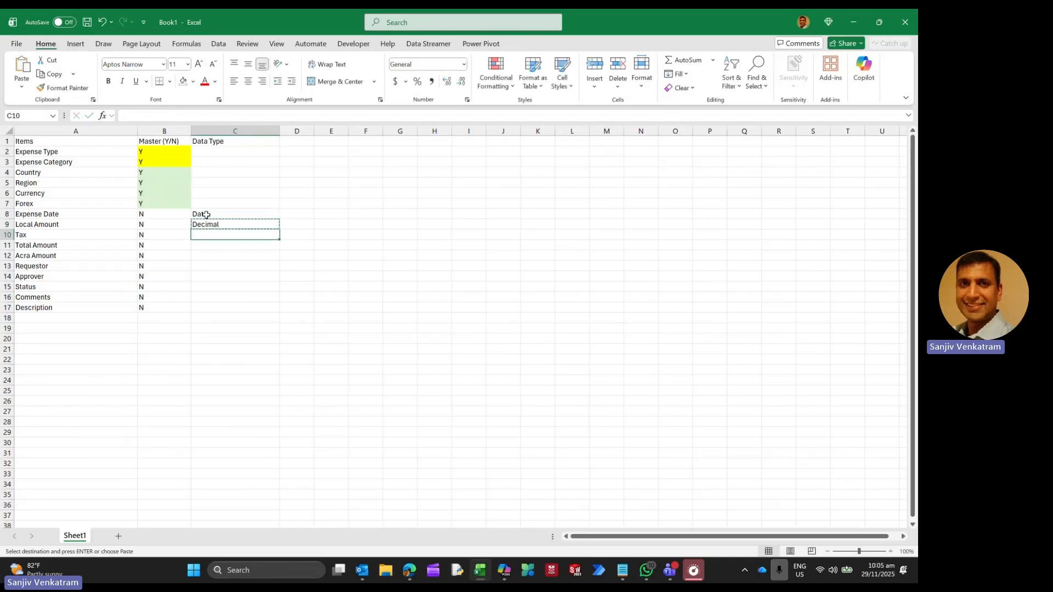
pyautogui.hotkey('shift', 'Down')
pyautogui.hotkey('shift', 'Down')
pyautogui.hotkey('ctrl', 'v')
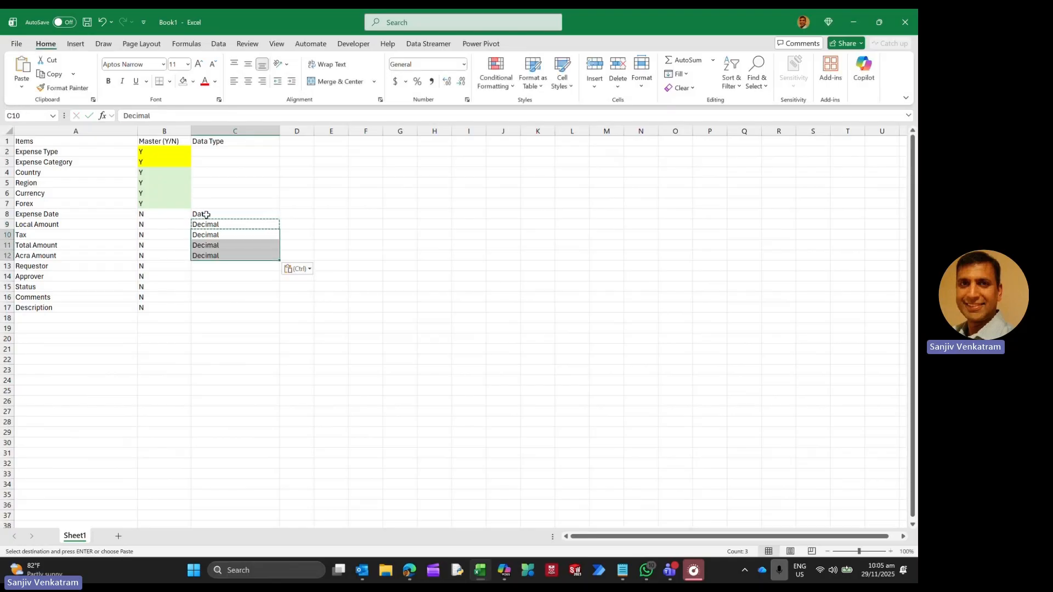
# Step: Enter "Single line of text" as the Data Type for Requestor in C13
pyautogui.press('Down')
pyautogui.press('Down')
pyautogui.press('Down')
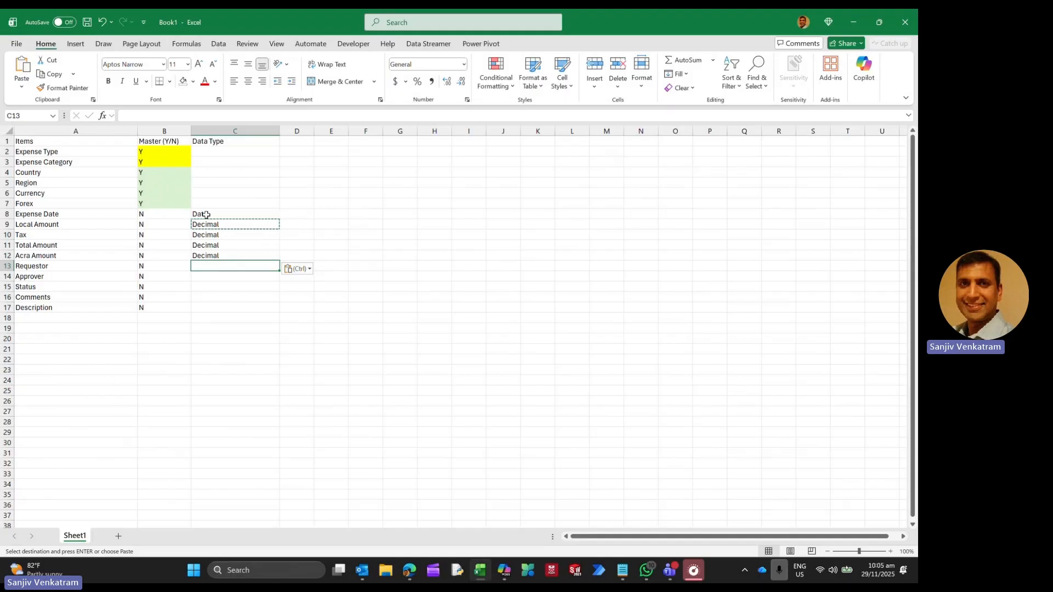
pyautogui.write('Single line')
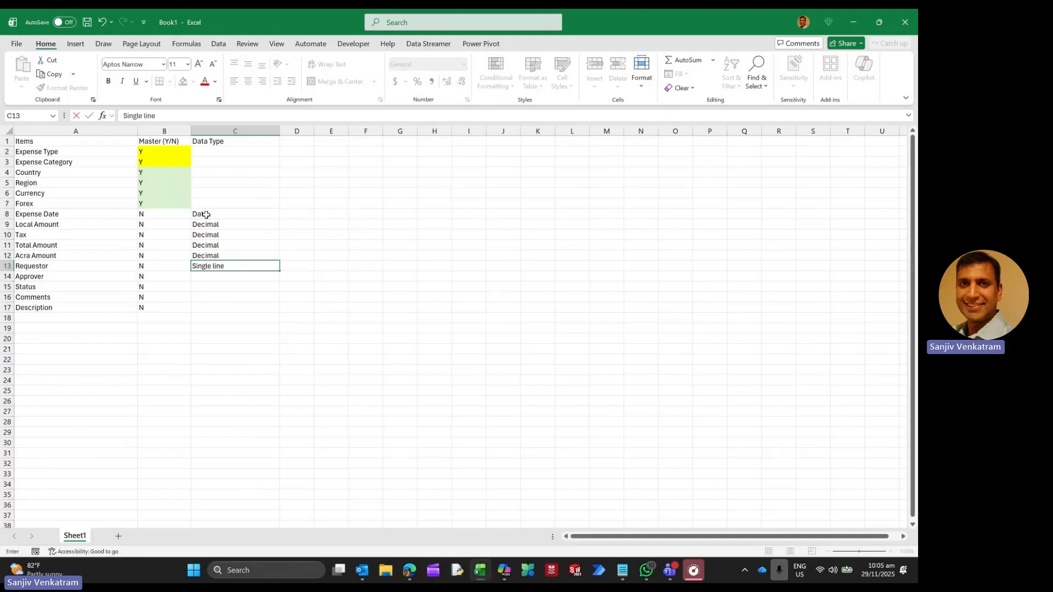
pyautogui.write(' of text')
pyautogui.press('Return')
# Step: Copy "Single line of text" from C13 to the Approver and Status rows in C14 and C15
pyautogui.press('Up')
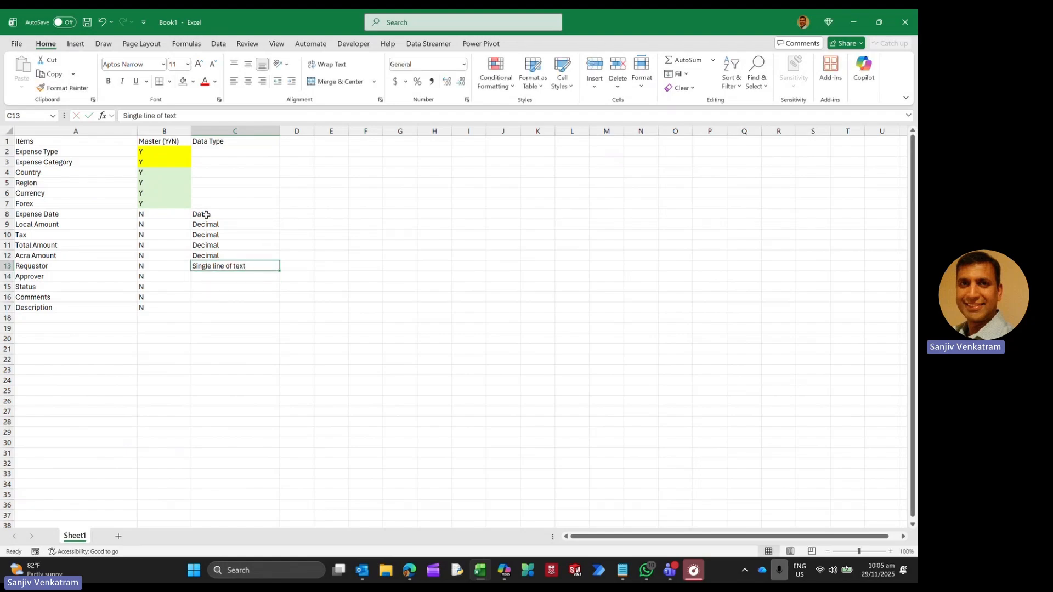
pyautogui.hotkey('ctrl', 'c')
pyautogui.press('Down')
pyautogui.hotkey('ctrl', 'v')
pyautogui.press('Down')
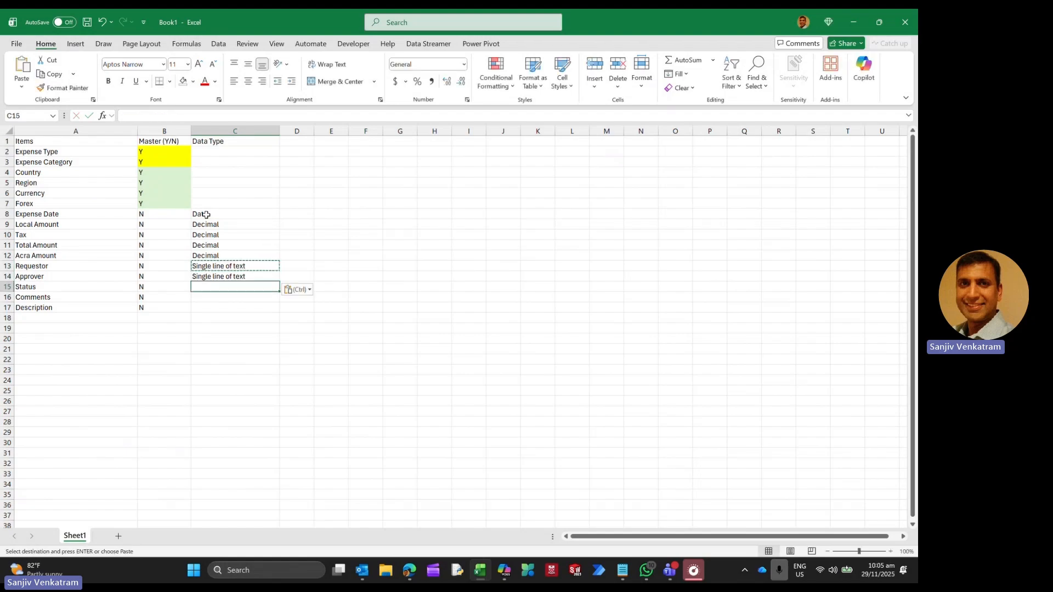
pyautogui.hotkey('ctrl', 'v')
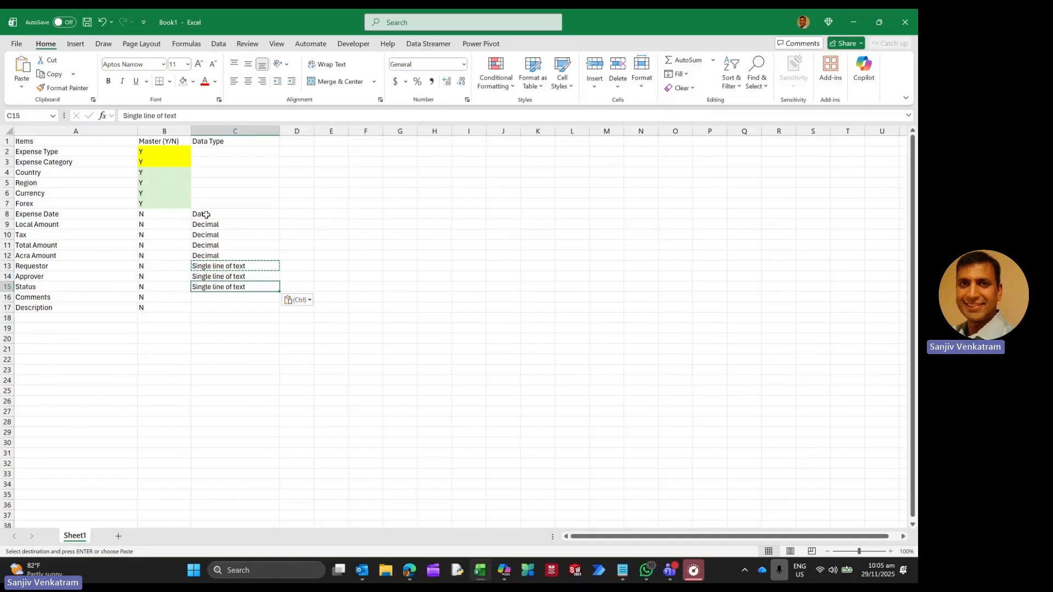
# Step: Enter "Multiple lines of text" as the Data Type for Comments in C16
pyautogui.press('Down')
pyautogui.press('Escape')
pyautogui.write('Mul')
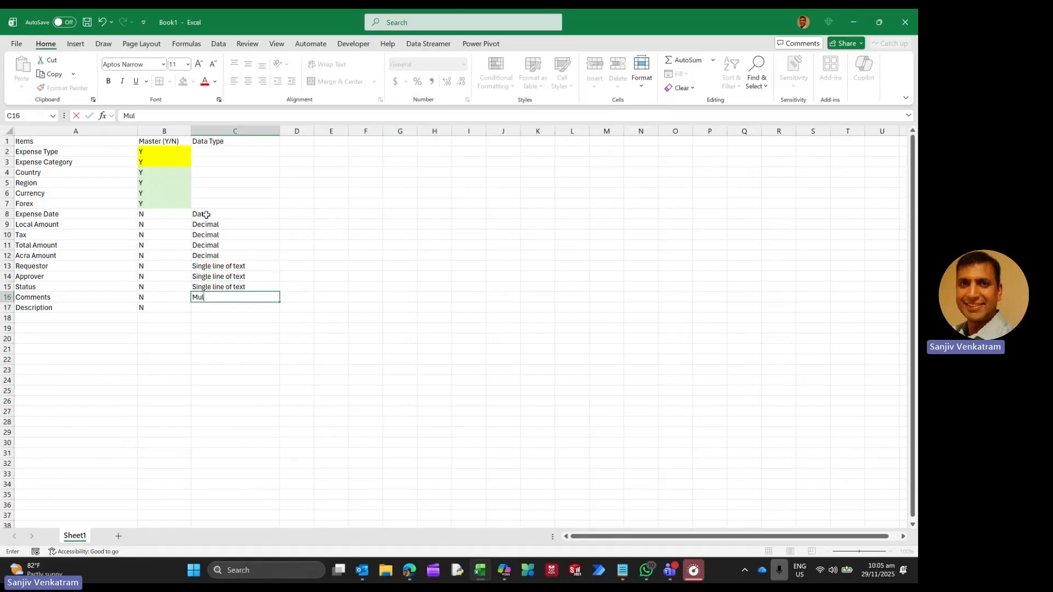
pyautogui.write('tiple lines of text')
pyautogui.press('Return')
# Step: Copy "Single line of text" from the Status row in C15 to the Description row in C17
pyautogui.press('Up')
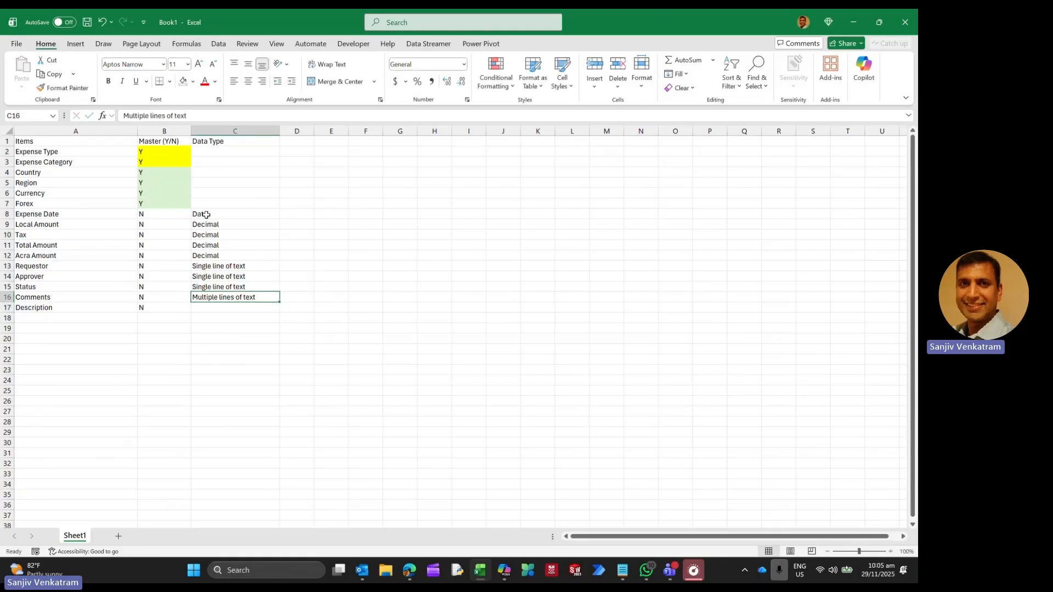
pyautogui.press('Up')
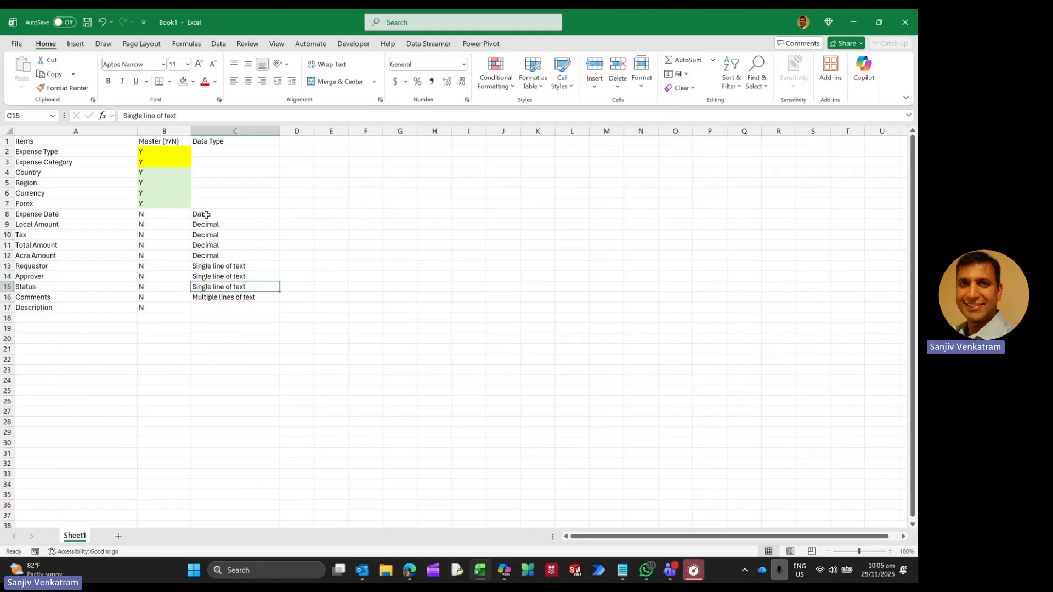
pyautogui.hotkey('ctrl', 'c')
pyautogui.press('Down')
pyautogui.press('Down')
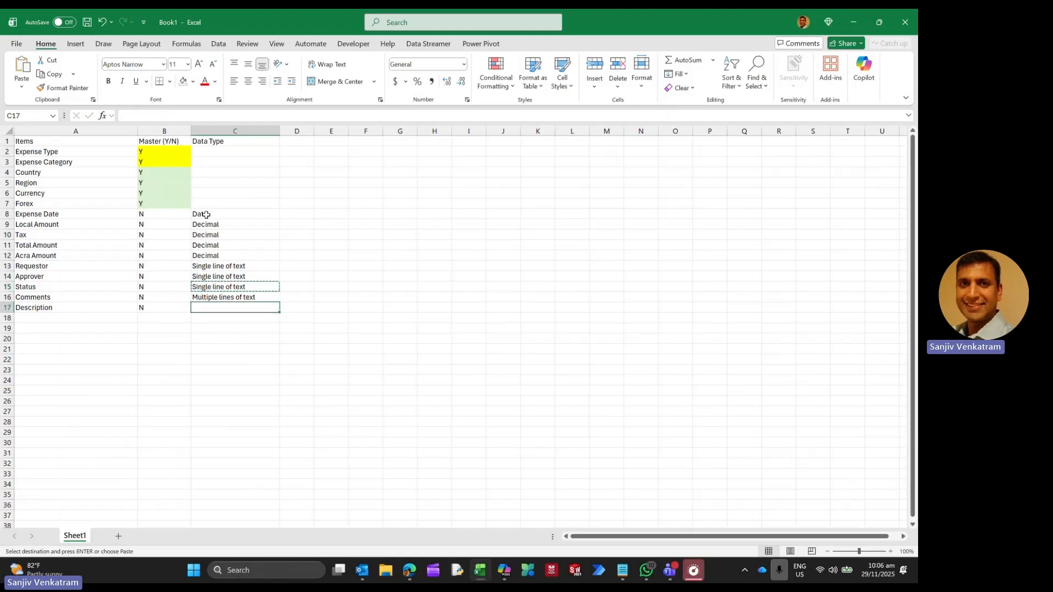
pyautogui.hotkey('ctrl', 'v')
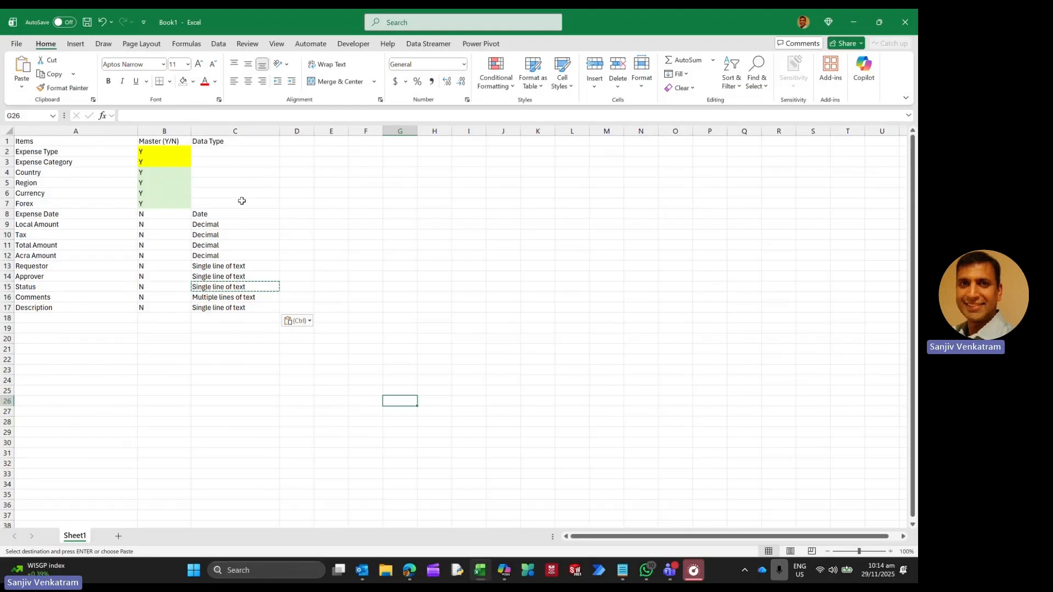
pyautogui.click(218, 155)
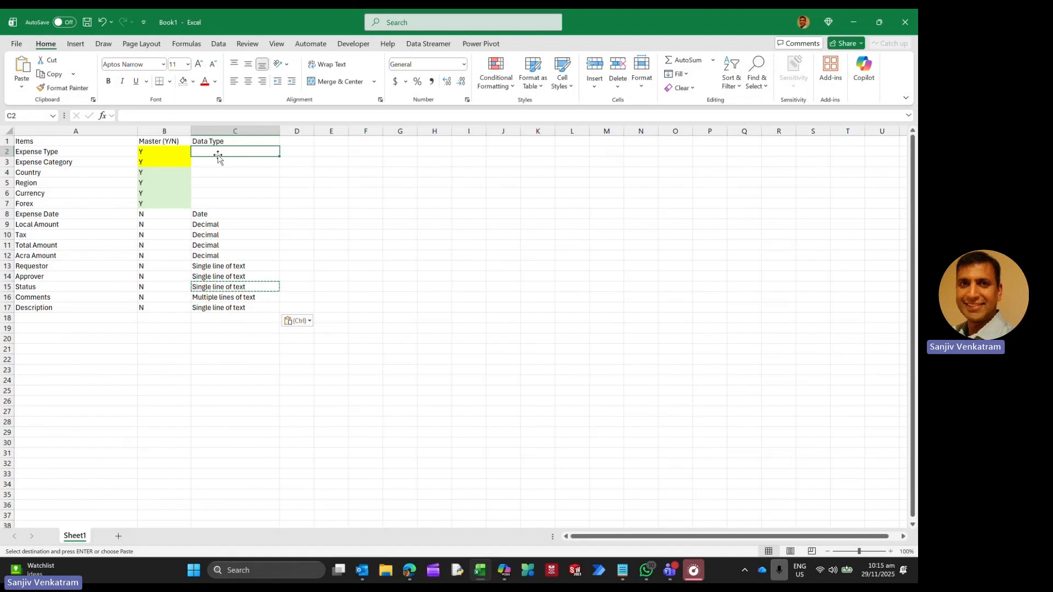
pyautogui.write('Looup')
pyautogui.press('Return')
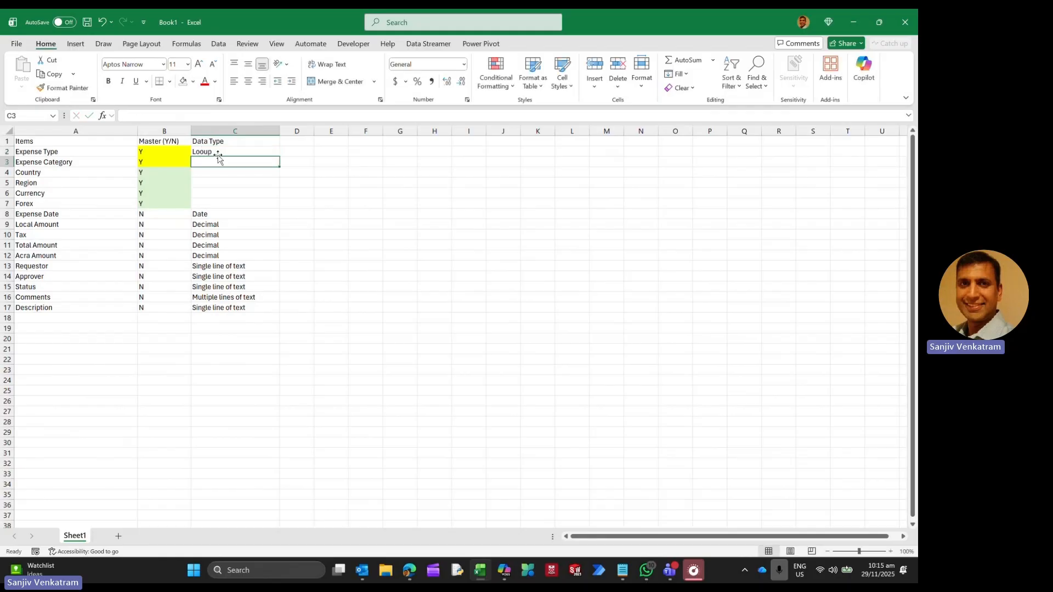
# Step: Enter "Lookup" as the Data Type for Expense Type in C2
pyautogui.click(218, 154)
pyautogui.write('Lookup')
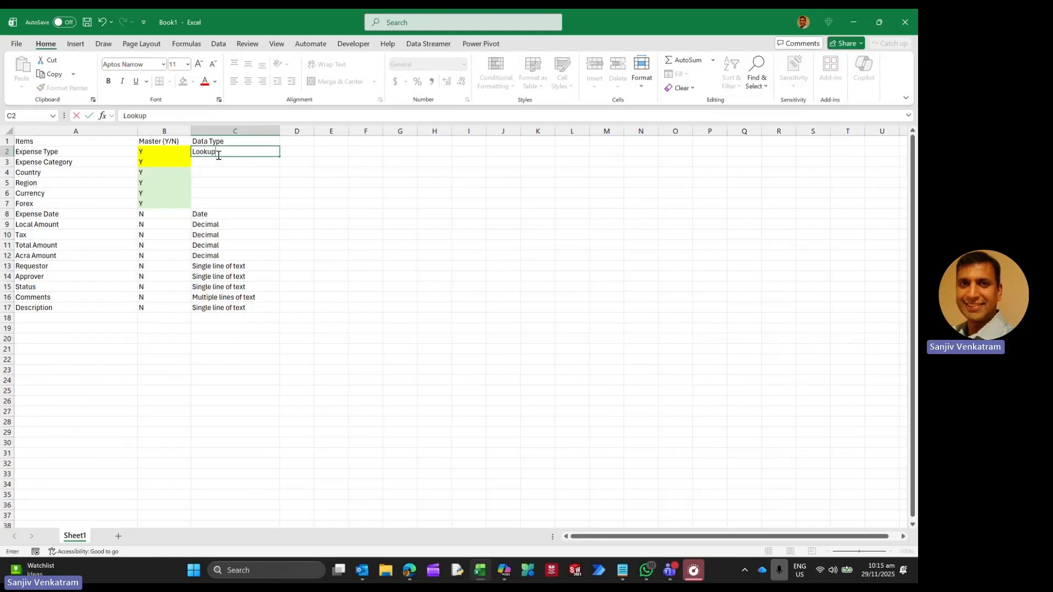
pyautogui.press('Return')
# Step: Copy "Lookup" from C2 to the remaining master items, Expense Category through Forex, in C3 through C7
pyautogui.press('Up')
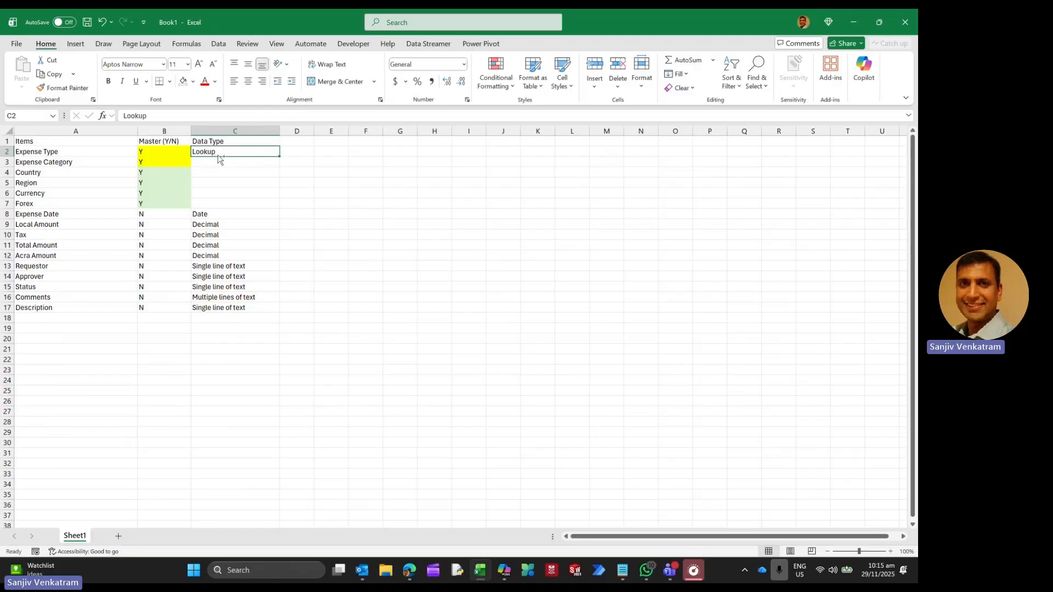
pyautogui.hotkey('ctrl', 'c')
pyautogui.press('Down')
pyautogui.hotkey('ctrl', 'v')
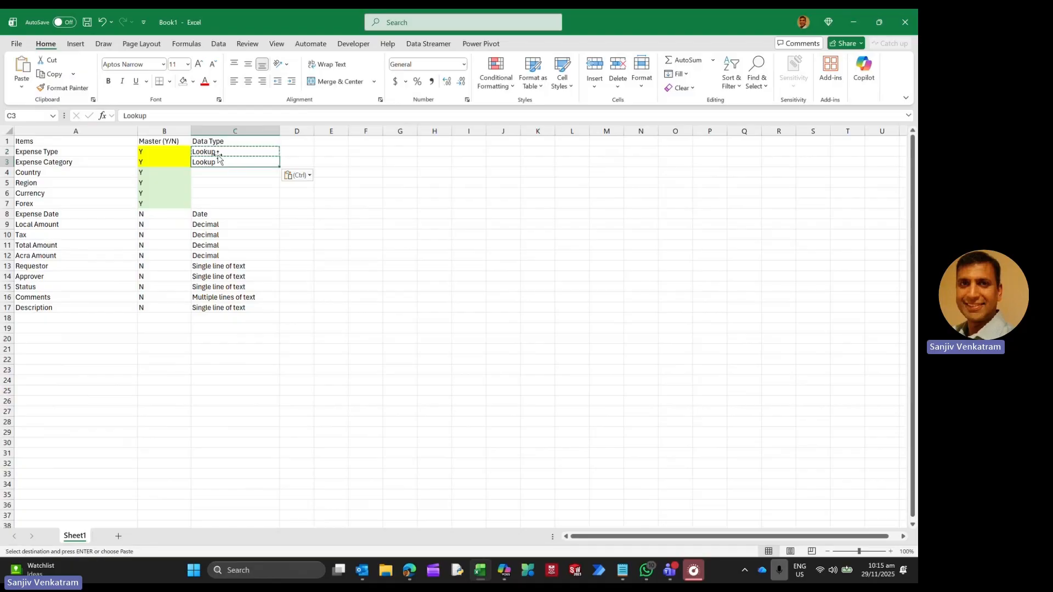
pyautogui.press('Down')
pyautogui.hotkey('ctrl', 'v')
pyautogui.press('Down')
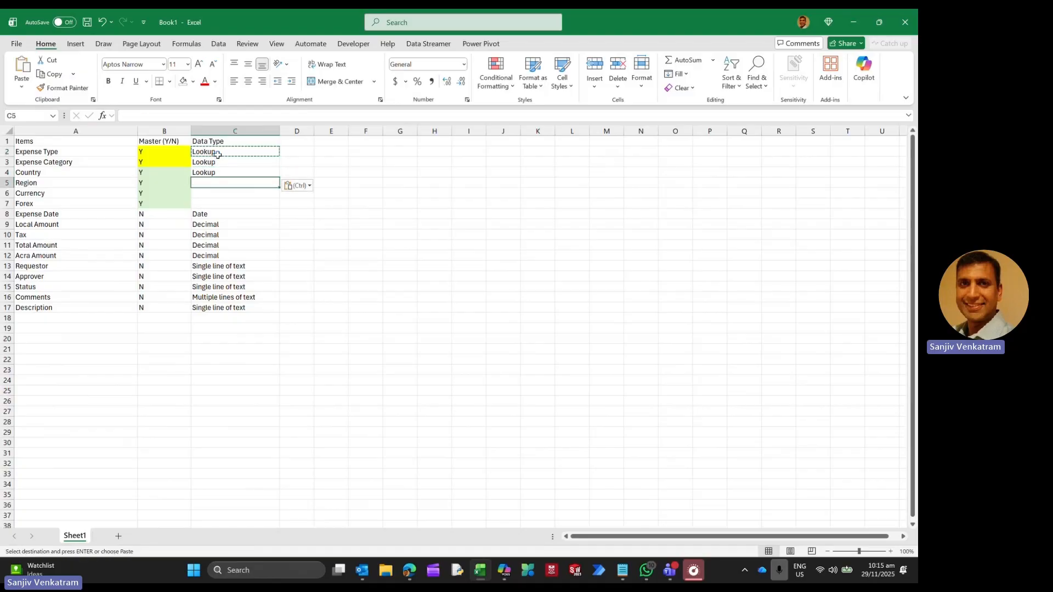
pyautogui.hotkey('ctrl', 'v')
pyautogui.press('Down')
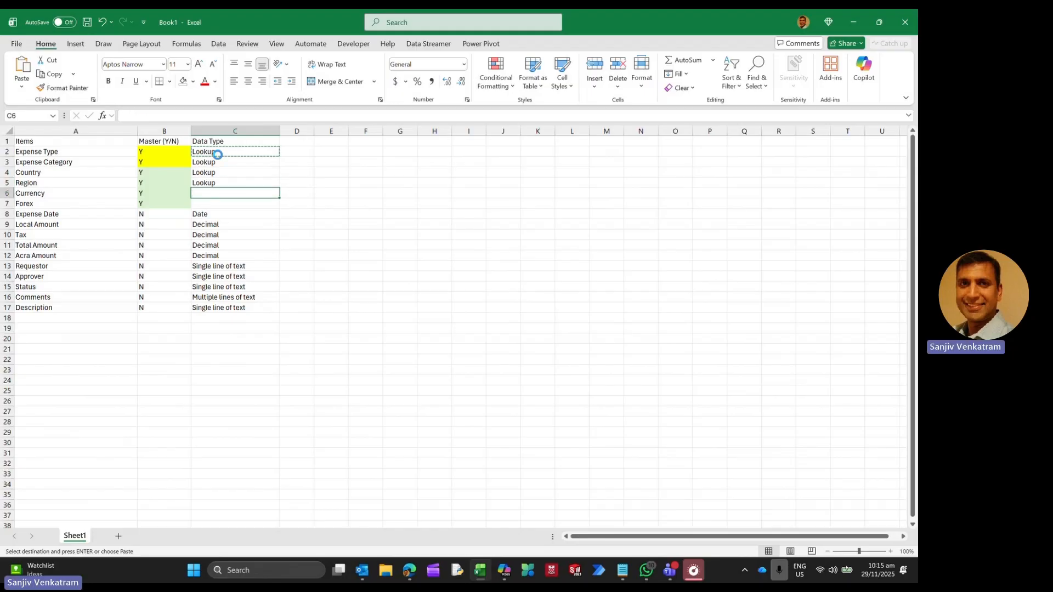
pyautogui.hotkey('ctrl', 'v')
pyautogui.press('Down')
pyautogui.hotkey('ctrl', 'v')
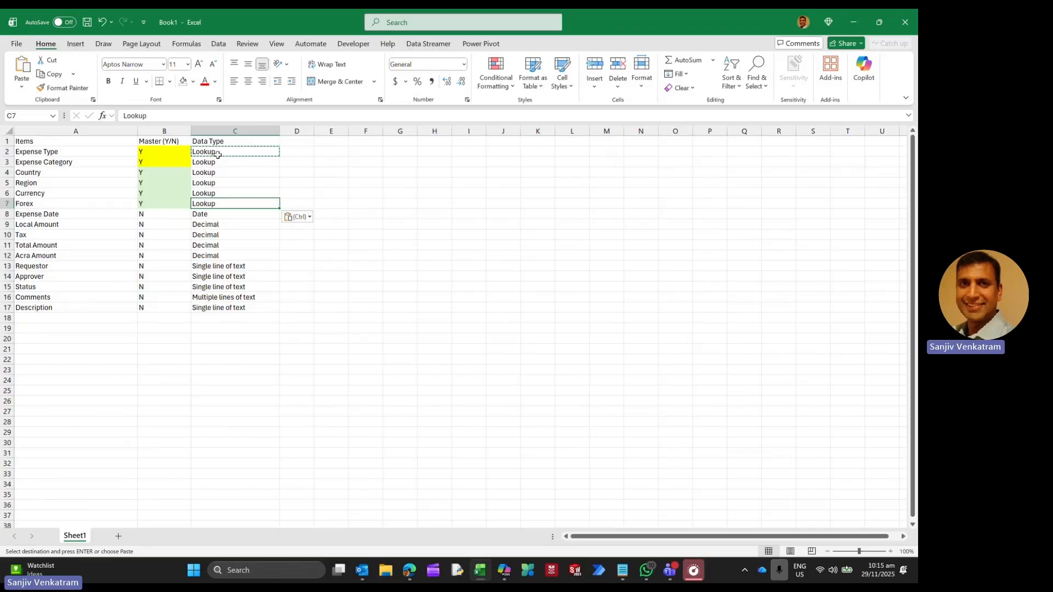
# Step: Hide the worksheet's gridlines
pyautogui.click(379, 204)
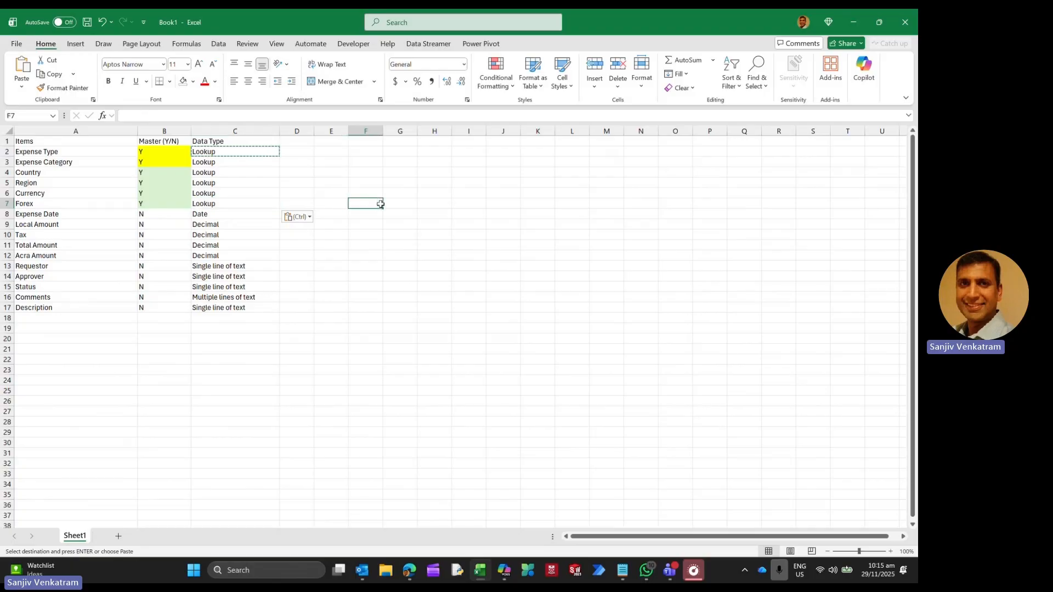
pyautogui.click(145, 46)
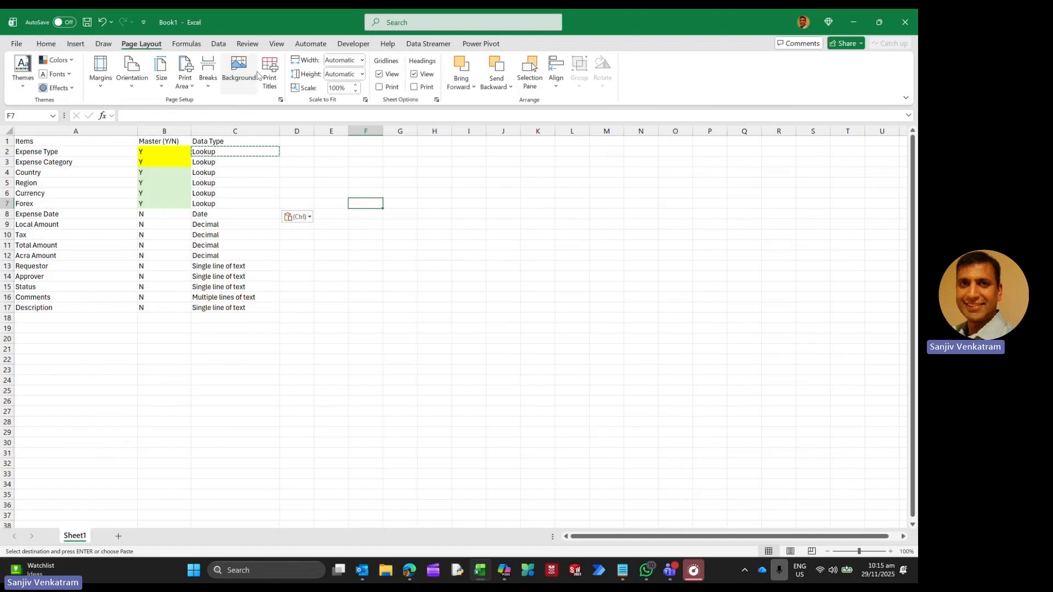
pyautogui.click(389, 78)
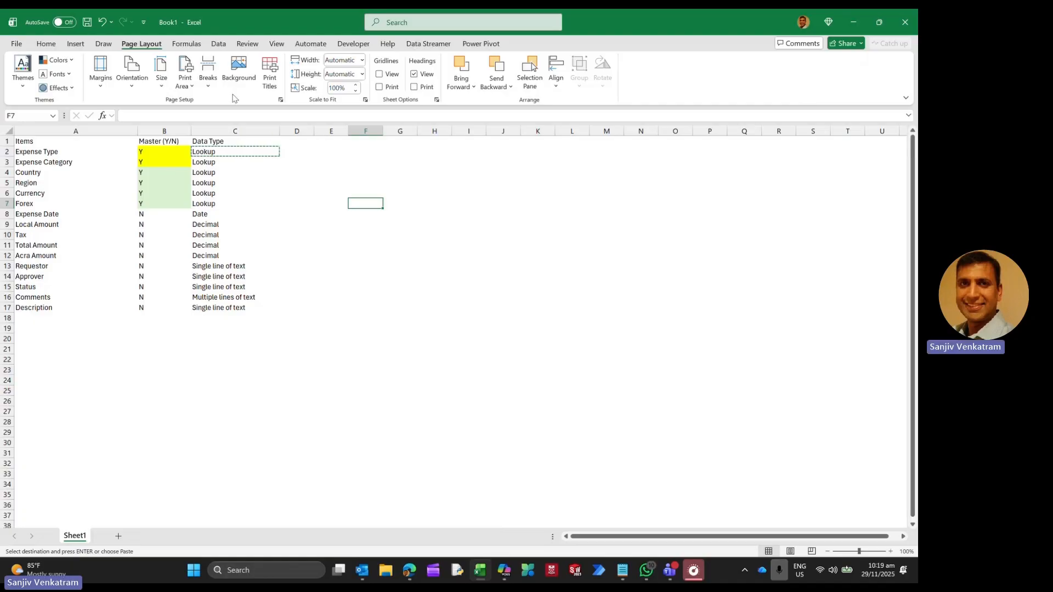
# Step: Draw a boxed handwritten "Requestor" in black ink beside the table, with an arrow up to an empty box above it
pyautogui.click(103, 43)
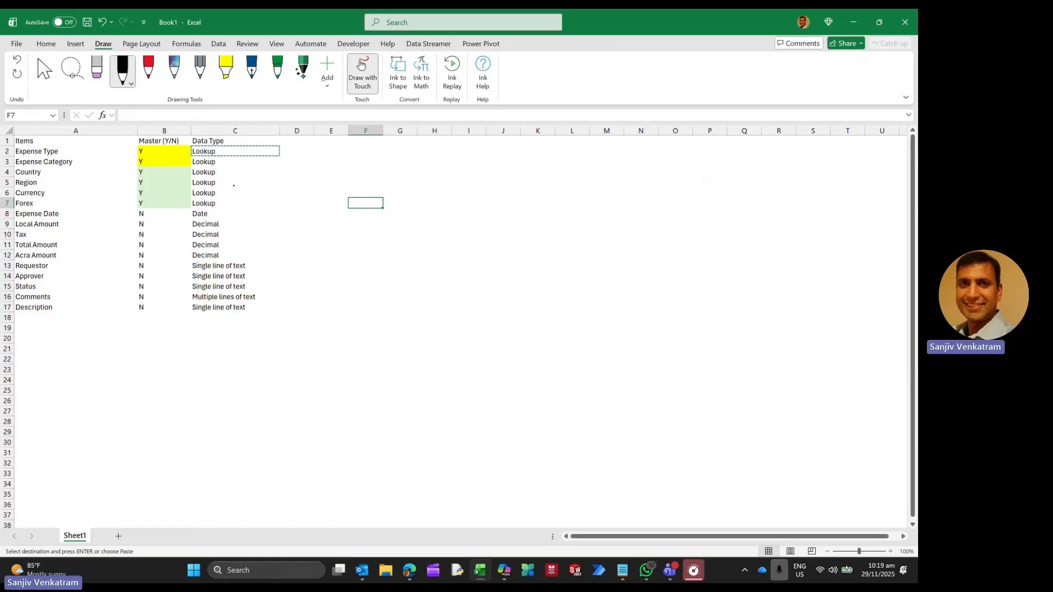
pyautogui.moveTo(441, 502)
pyautogui.mouseDown()
pyautogui.moveTo(437, 478)
pyautogui.moveTo(470, 470)
pyautogui.moveTo(492, 494)
pyautogui.moveTo(545, 483)
pyautogui.moveTo(582, 494)
pyautogui.moveTo(618, 466)
pyautogui.mouseUp()
pyautogui.moveTo(414, 435)
pyautogui.mouseDown()
pyautogui.moveTo(576, 423)
pyautogui.moveTo(540, 514)
pyautogui.moveTo(421, 468)
pyautogui.mouseUp()
pyautogui.moveTo(519, 424)
pyautogui.mouseDown()
pyautogui.moveTo(522, 382)
pyautogui.moveTo(532, 397)
pyautogui.mouseUp()
pyautogui.moveTo(424, 339)
pyautogui.mouseDown()
pyautogui.moveTo(427, 352)
pyautogui.moveTo(625, 373)
pyautogui.moveTo(436, 342)
pyautogui.mouseUp()
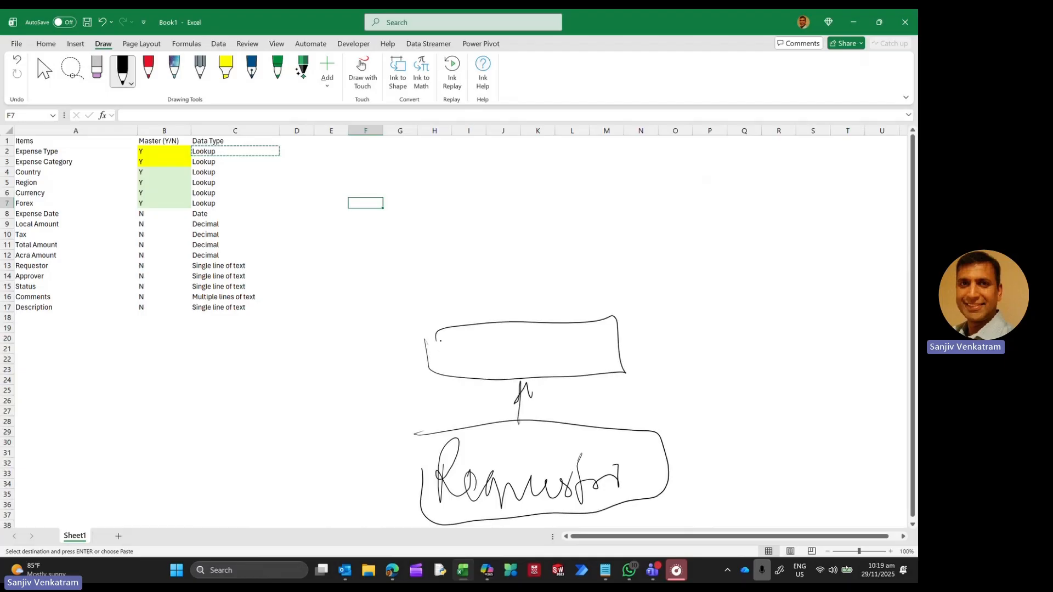
# Step: Handwrite "Approver1" in the empty box and draw a curved arrow from it back down to the Requestor box
pyautogui.moveTo(457, 378)
pyautogui.mouseDown()
pyautogui.moveTo(480, 367)
pyautogui.moveTo(497, 392)
pyautogui.mouseUp()
pyautogui.moveTo(515, 378)
pyautogui.mouseDown()
pyautogui.moveTo(534, 354)
pyautogui.moveTo(557, 358)
pyautogui.moveTo(590, 336)
pyautogui.moveTo(595, 365)
pyautogui.mouseUp()
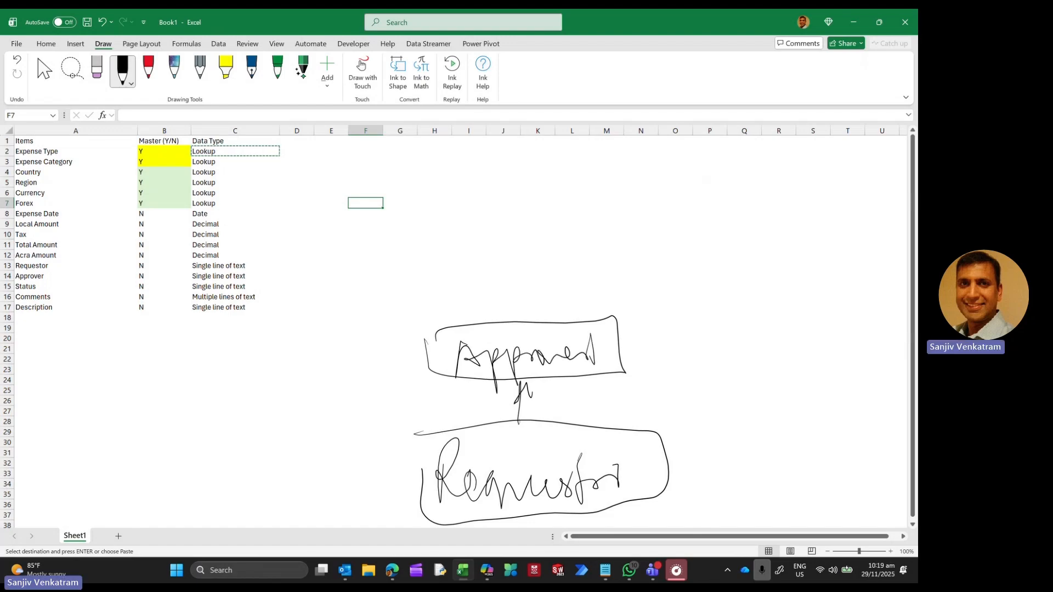
pyautogui.moveTo(431, 369)
pyautogui.mouseDown()
pyautogui.moveTo(376, 435)
pyautogui.moveTo(403, 478)
pyautogui.moveTo(384, 471)
pyautogui.mouseUp()
pyautogui.click(450, 452)
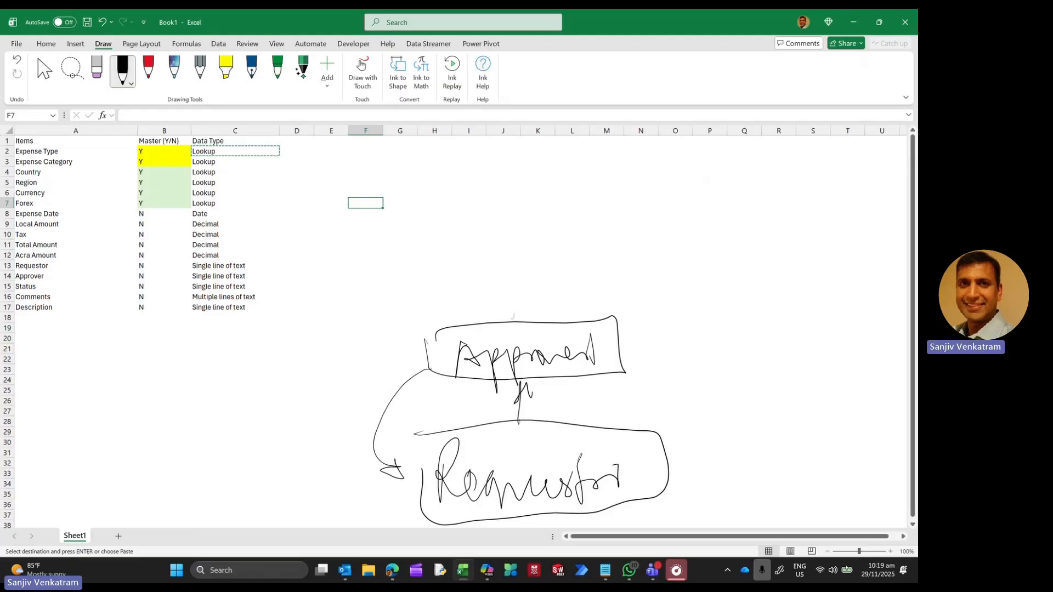
# Step: Draw an "Approver2" box above Approver1, with an arrow leading up to it and return lines to Approver1 and Requestor
pyautogui.moveTo(513, 318); pyautogui.dragTo(516, 285)
pyautogui.moveTo(406, 278)
pyautogui.mouseDown()
pyautogui.moveTo(603, 277)
pyautogui.moveTo(597, 204)
pyautogui.moveTo(421, 272)
pyautogui.moveTo(446, 257)
pyautogui.moveTo(453, 291)
pyautogui.mouseUp()
pyautogui.moveTo(468, 246)
pyautogui.mouseDown()
pyautogui.moveTo(478, 285)
pyautogui.moveTo(528, 250)
pyautogui.moveTo(590, 255)
pyautogui.mouseUp()
pyautogui.moveTo(395, 231)
pyautogui.mouseDown()
pyautogui.moveTo(355, 310)
pyautogui.moveTo(400, 331)
pyautogui.mouseUp()
pyautogui.moveTo(384, 250)
pyautogui.mouseDown()
pyautogui.moveTo(425, 412)
pyautogui.moveTo(428, 398)
pyautogui.mouseUp()
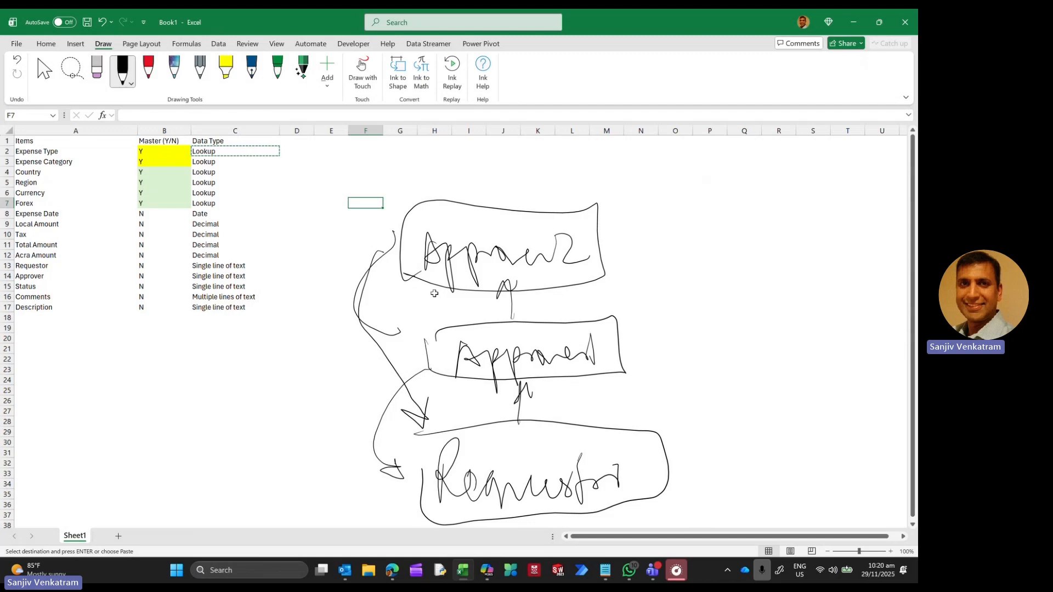
# Step: Switch to the Edge browser, close its window of old tabs and open office.com in a fresh window
pyautogui.click(392, 572)
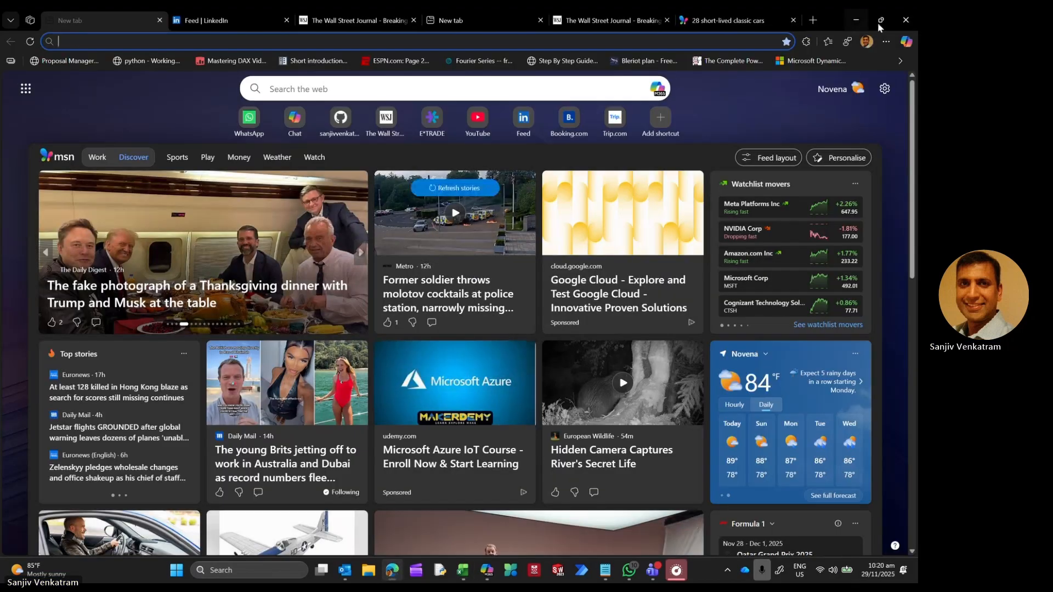
pyautogui.click(904, 20)
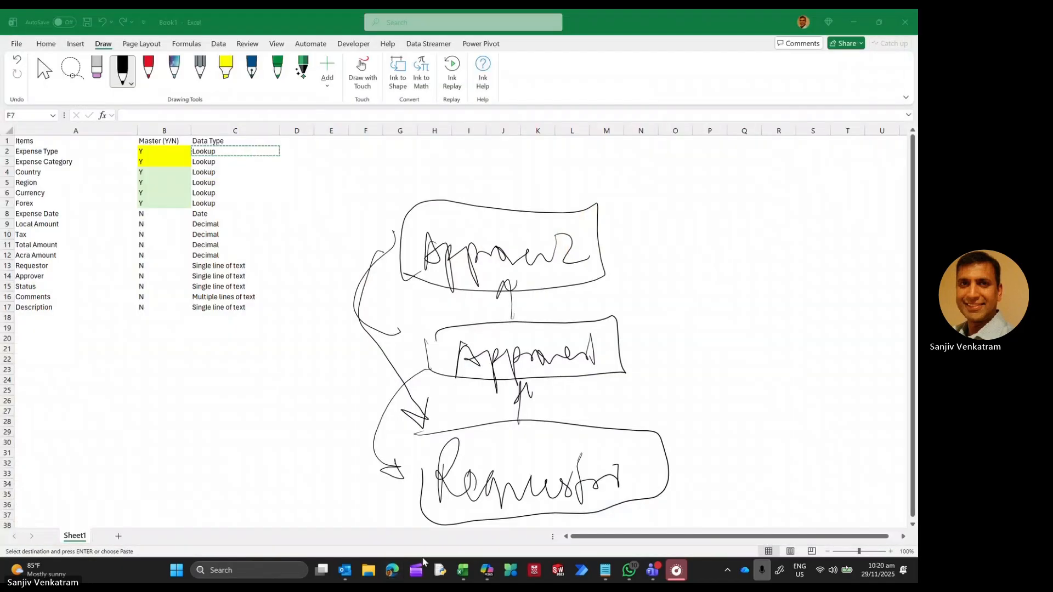
pyautogui.click(392, 572)
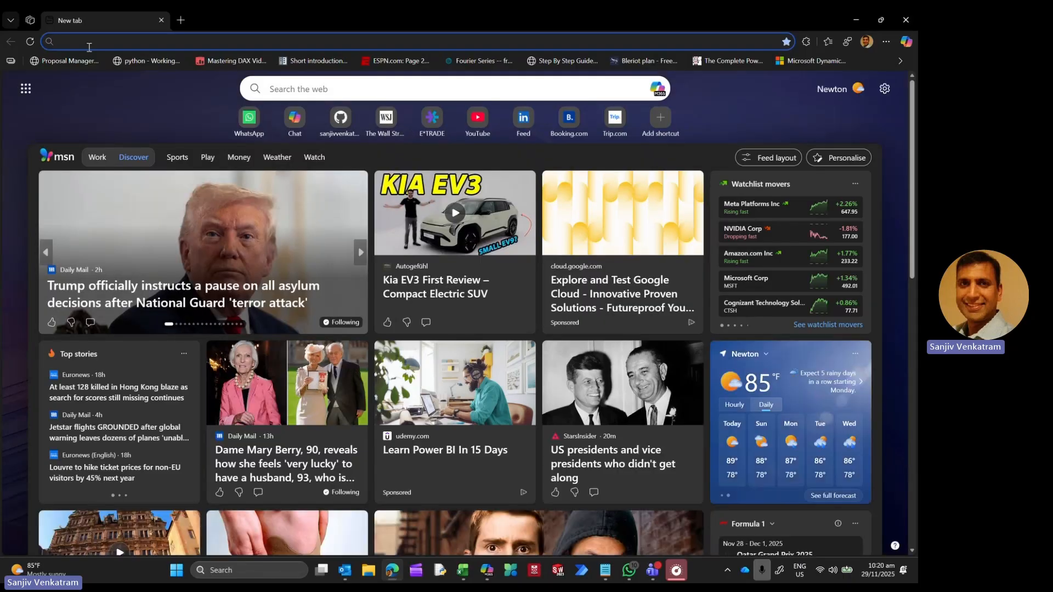
pyautogui.write('off')
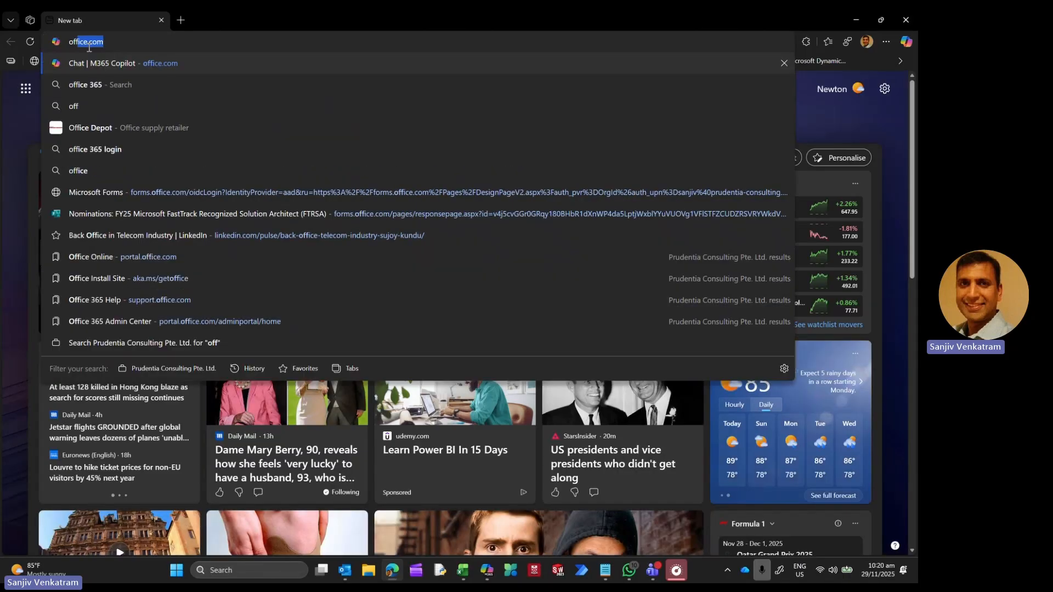
pyautogui.press('Return')
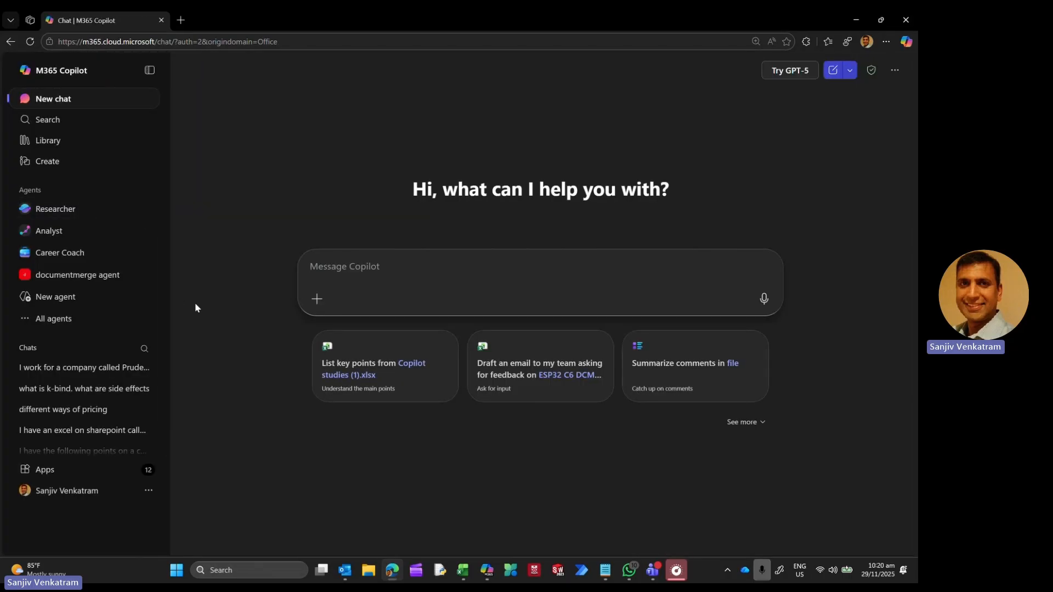
# Step: Open SharePoint from the Microsoft 365 apps
pyautogui.click(367, 294)
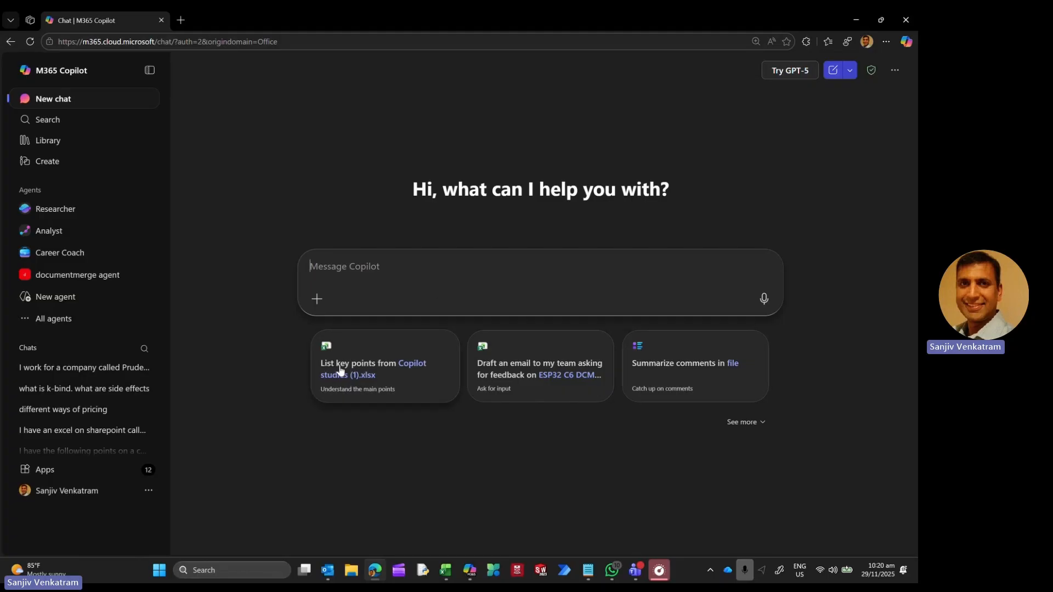
pyautogui.click(70, 477)
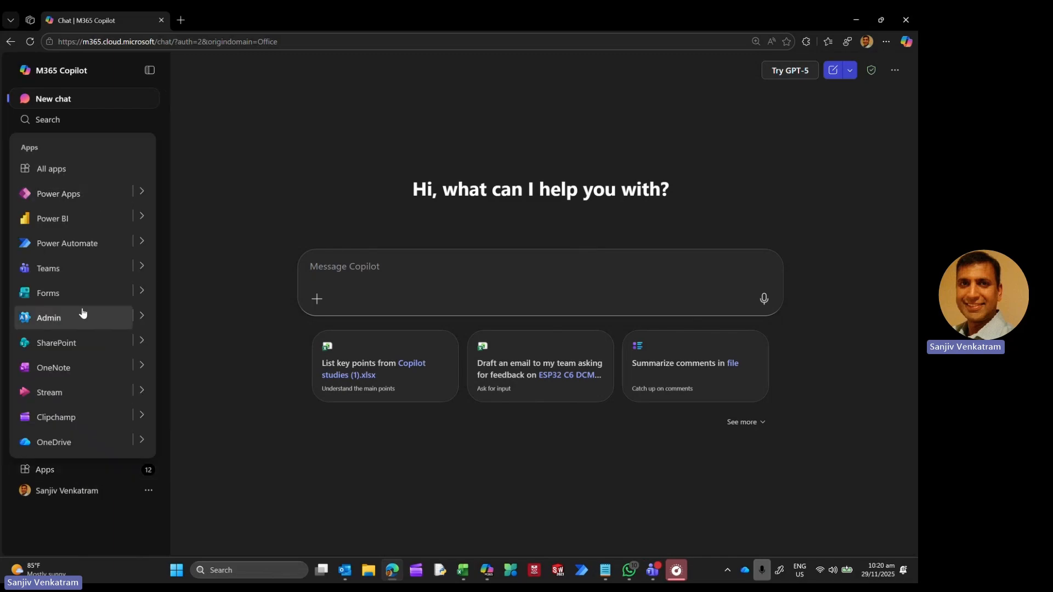
pyautogui.click(55, 344)
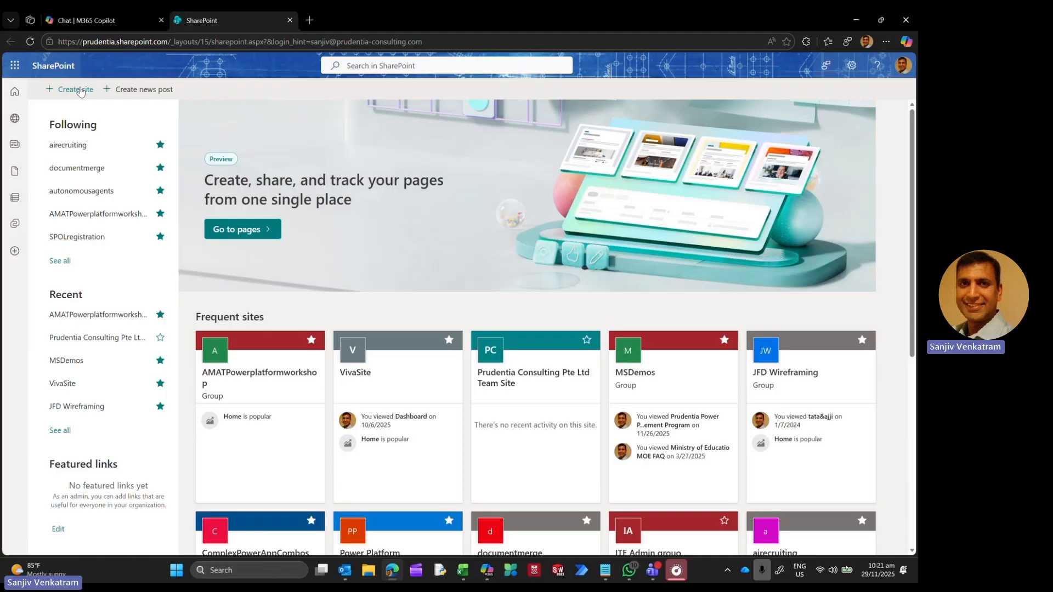
# Step: Start creating a new team site based on the Standard team template
pyautogui.click(80, 91)
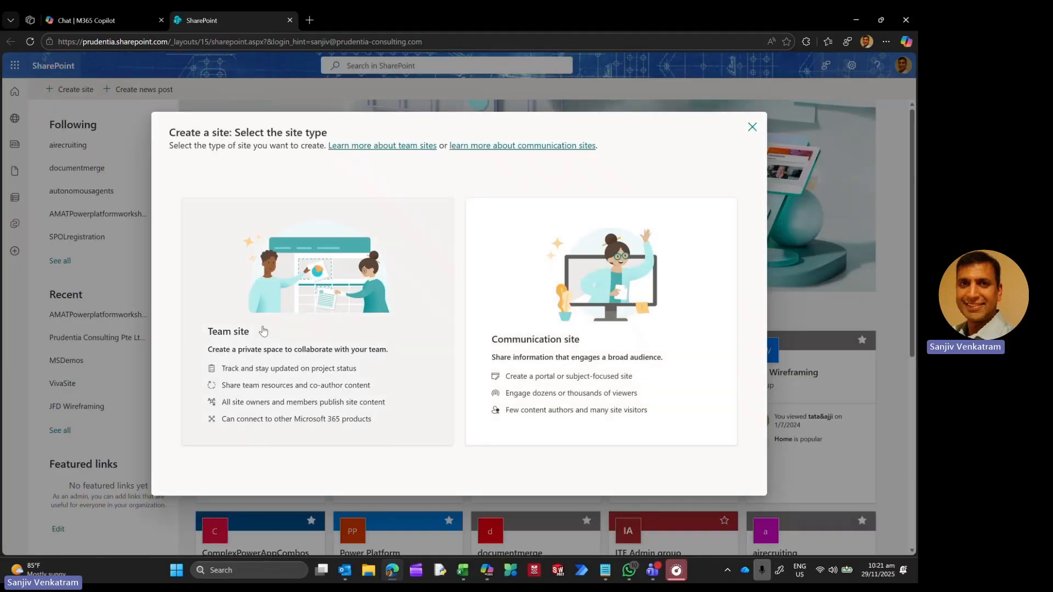
pyautogui.click(263, 330)
pyautogui.click(229, 293)
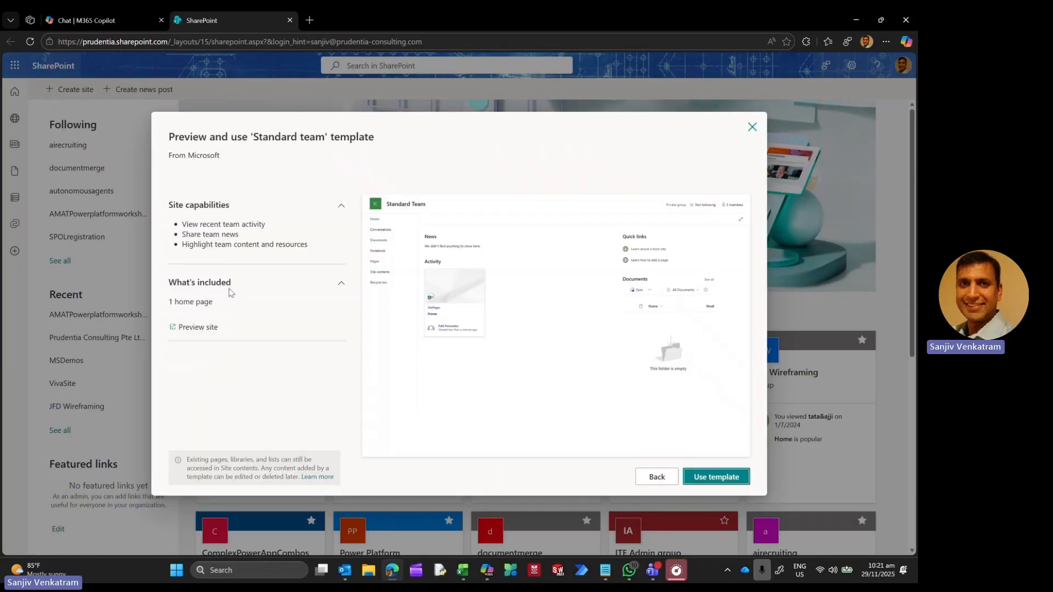
pyautogui.click(713, 478)
# Step: Name the new site powerplatformvideos and continue to its language and privacy options
pyautogui.click(493, 322)
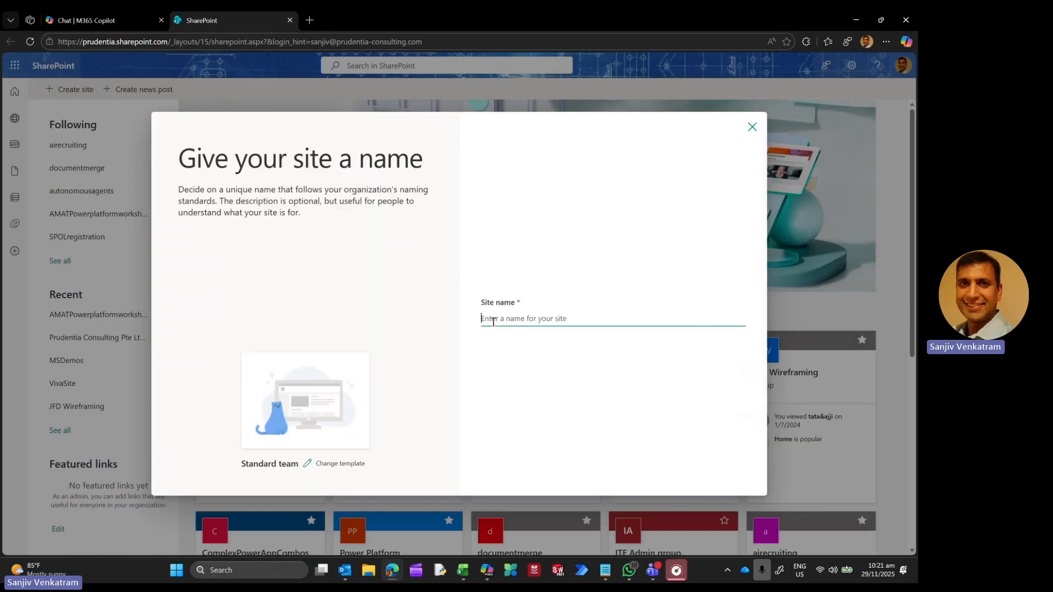
pyautogui.write('powerp')
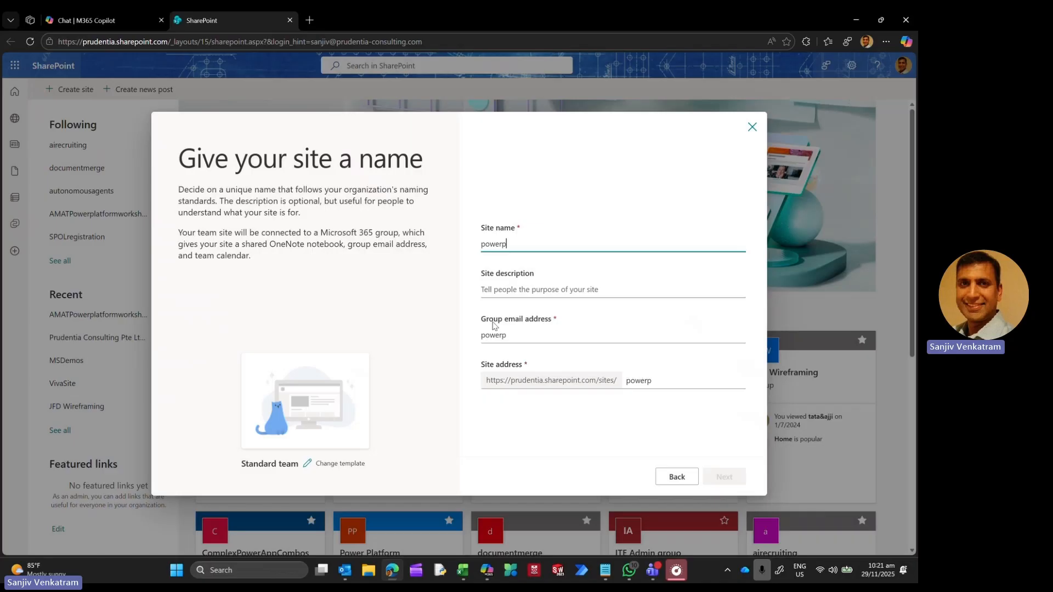
pyautogui.write('latformvidoes')
pyautogui.press('BackSpace')
pyautogui.press('BackSpace')
pyautogui.press('BackSpace')
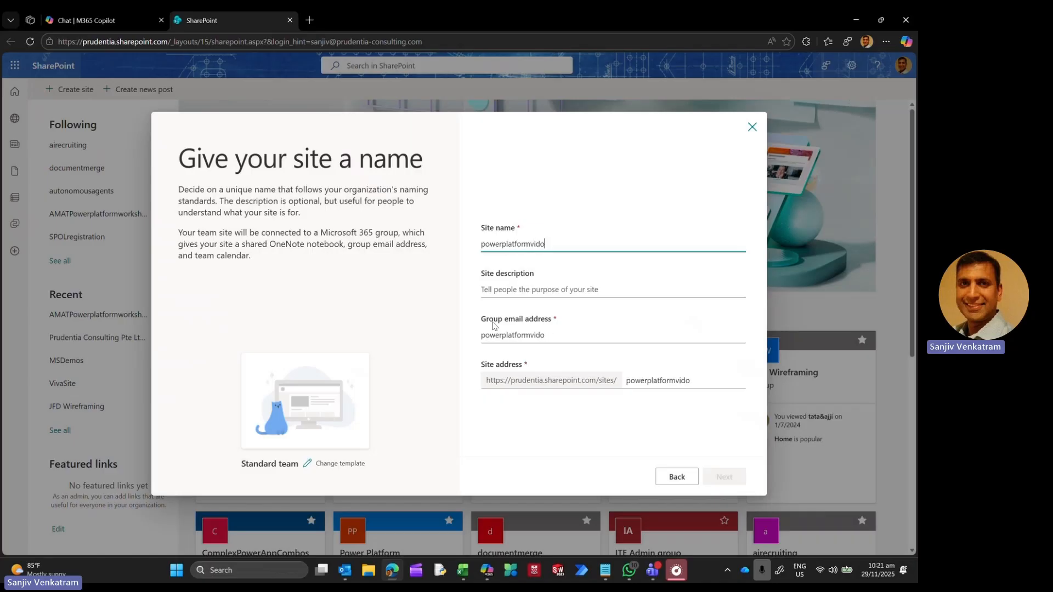
pyautogui.write('eos')
pyautogui.click(718, 476)
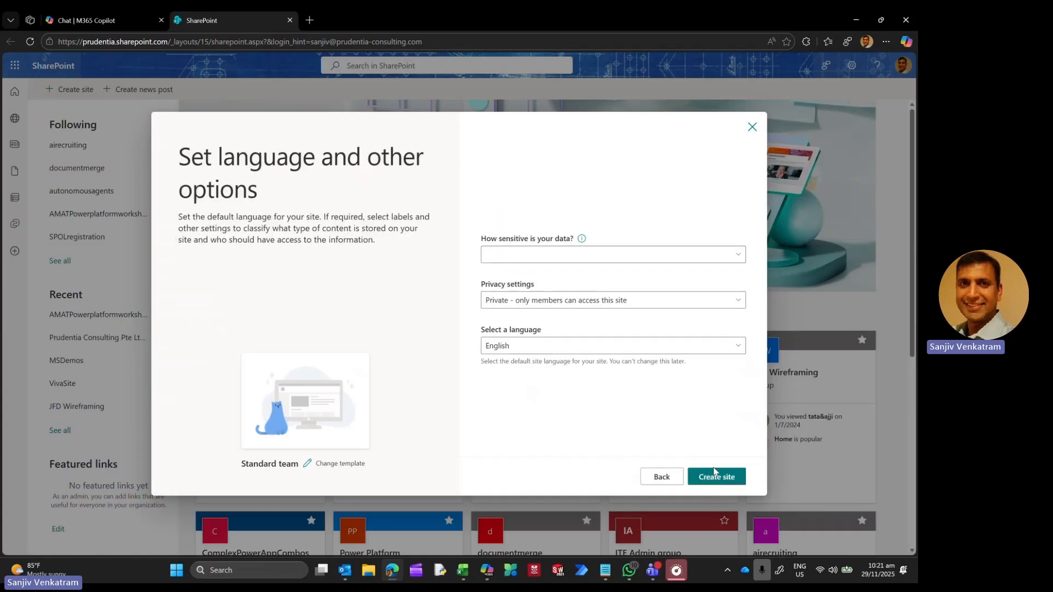
# Step: Make the site public with Standard data sensitivity, create it and finish without adding members
pyautogui.click(526, 306)
pyautogui.click(526, 318)
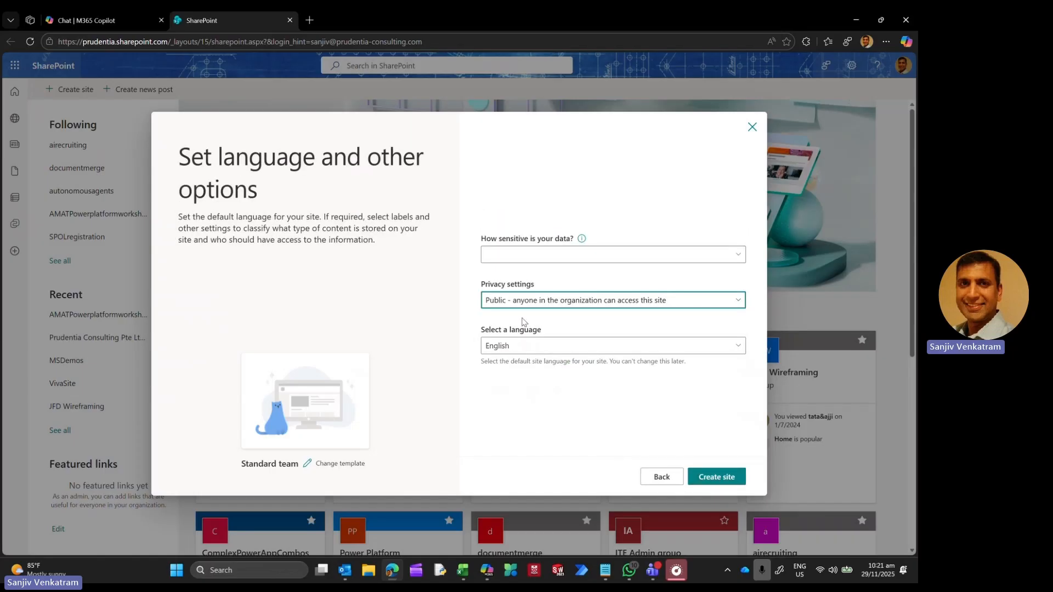
pyautogui.click(643, 258)
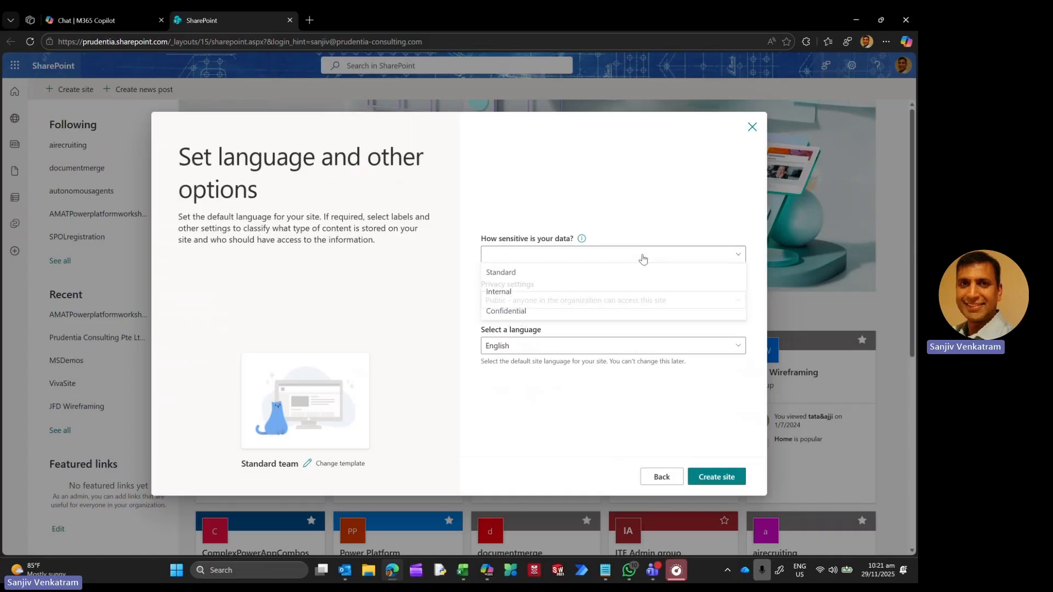
pyautogui.click(560, 274)
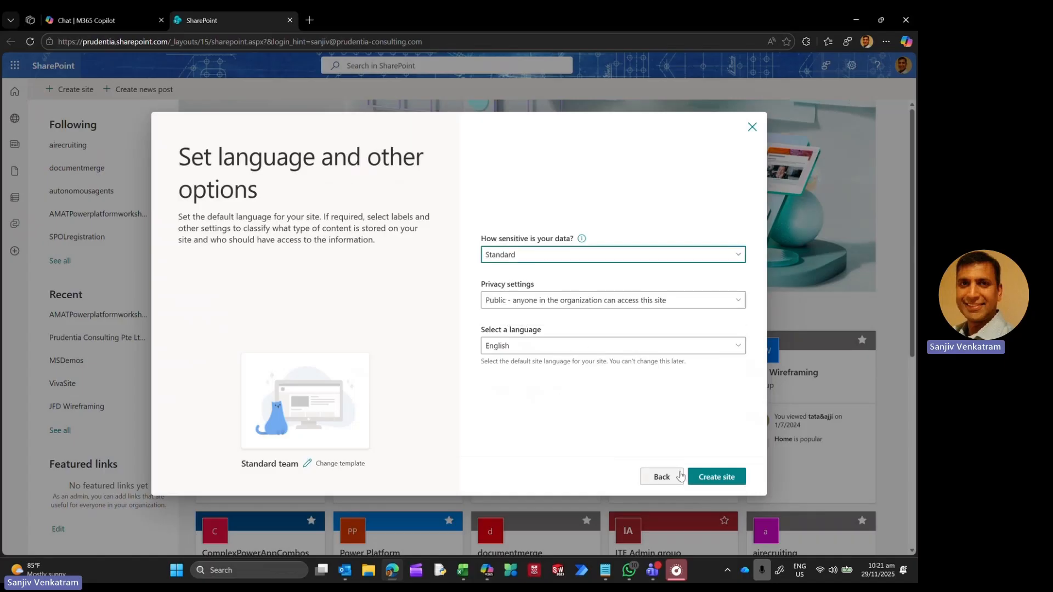
pyautogui.click(721, 478)
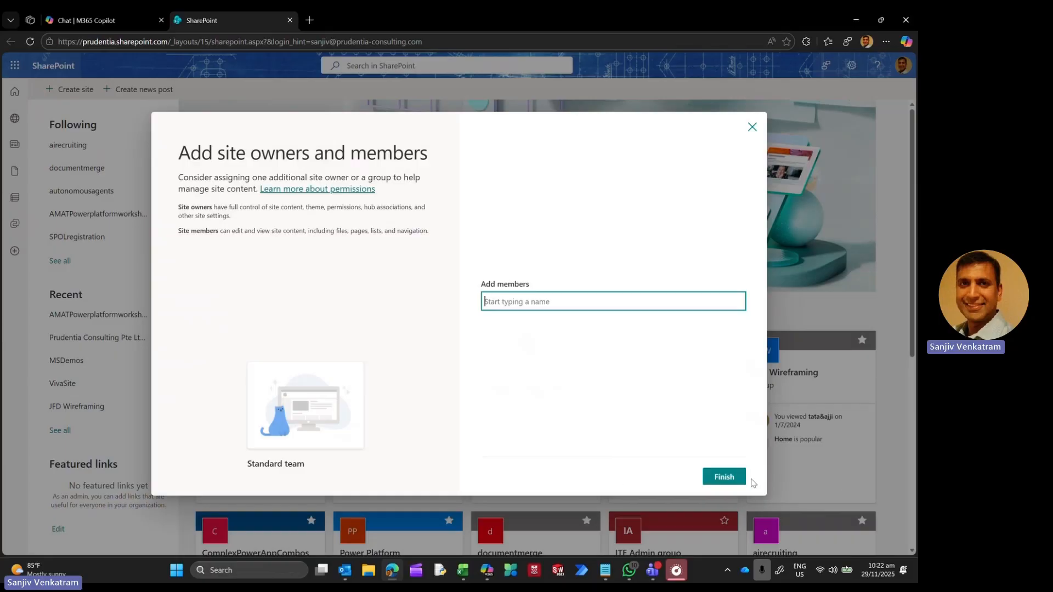
pyautogui.click(741, 478)
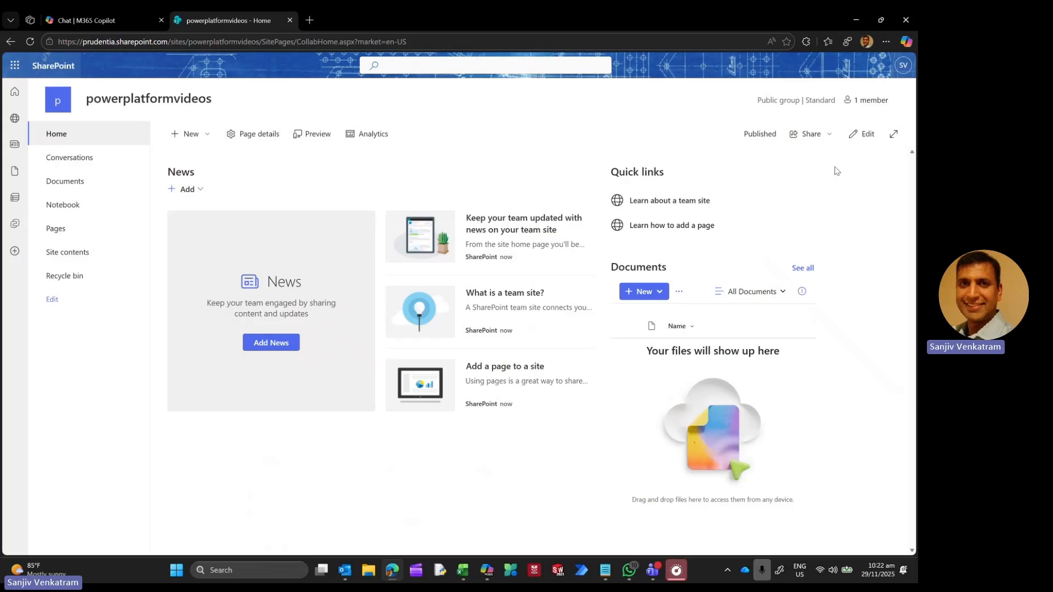
pyautogui.click(829, 144)
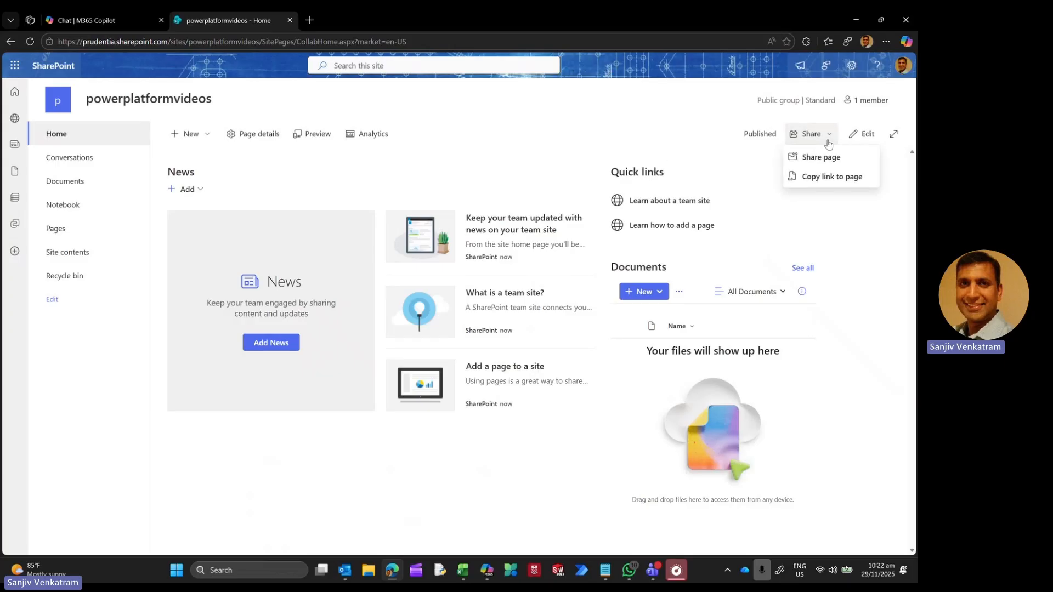
pyautogui.click(683, 142)
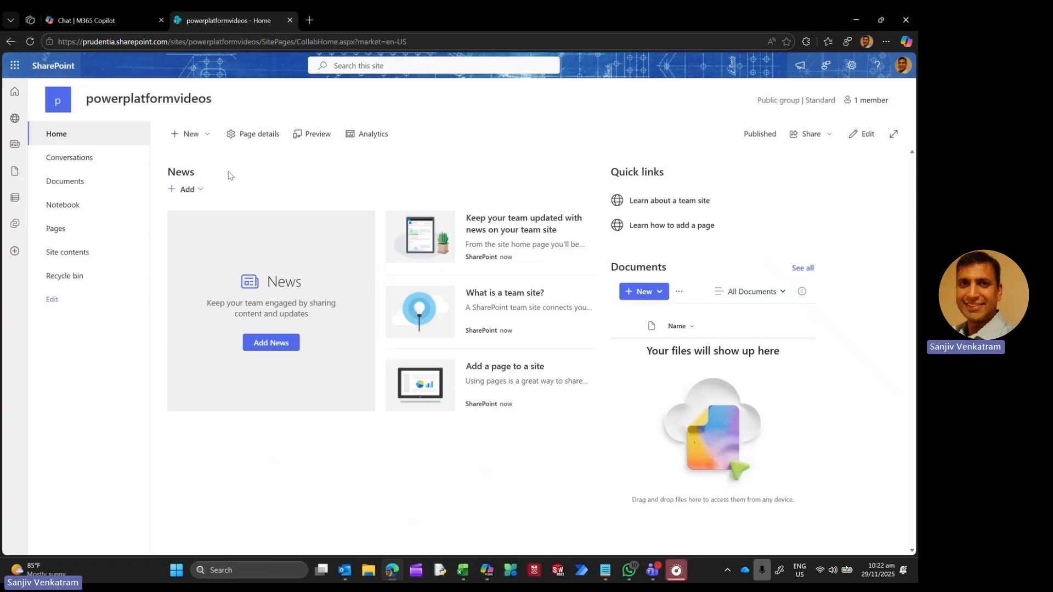
# Step: Create a blank list named MasterExpenseType on the site, shown in the site navigation
pyautogui.click(208, 136)
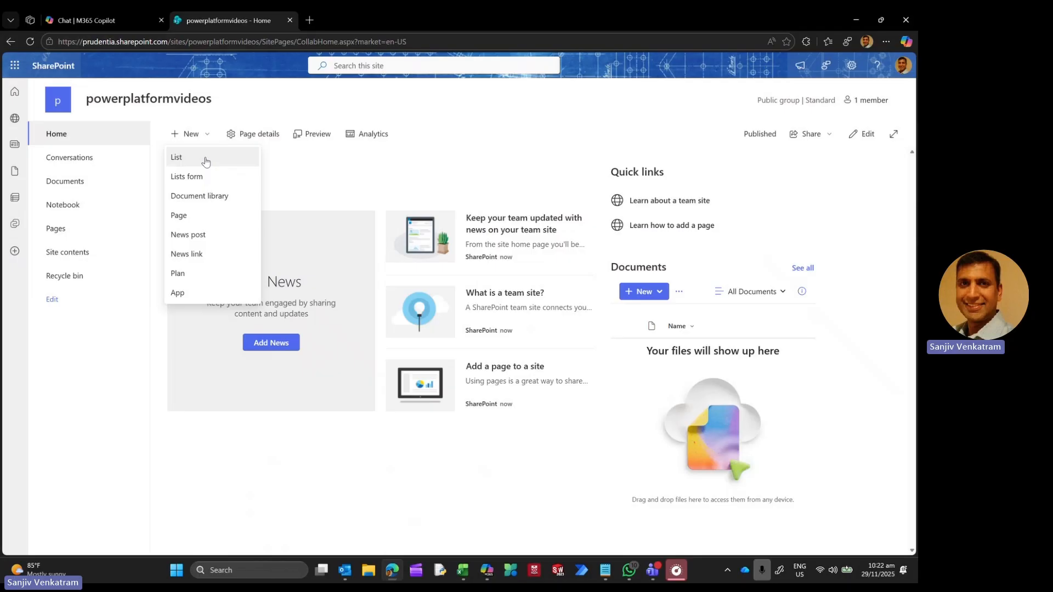
pyautogui.click(205, 161)
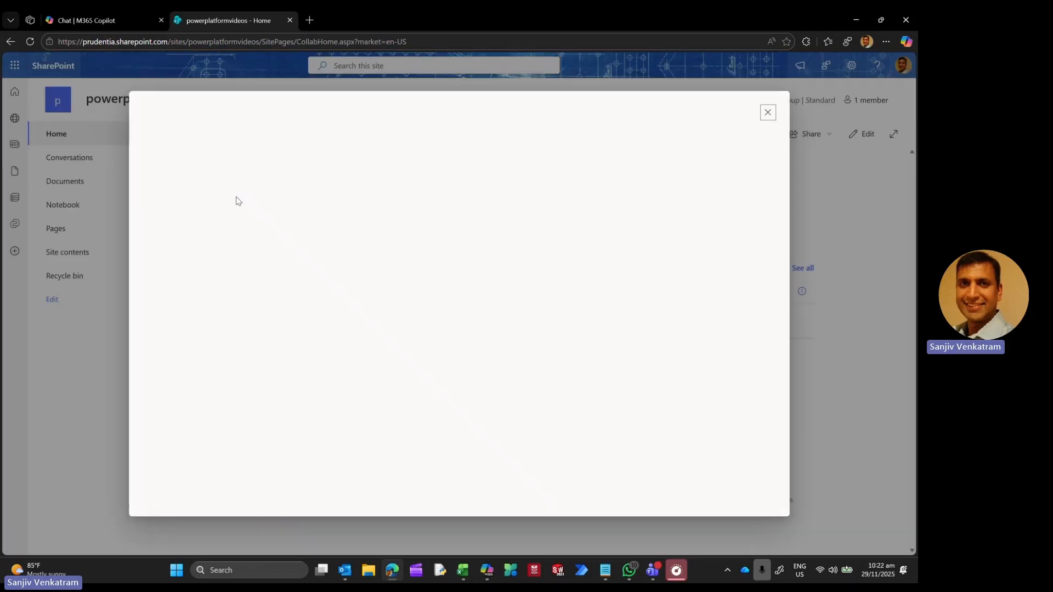
pyautogui.click(199, 248)
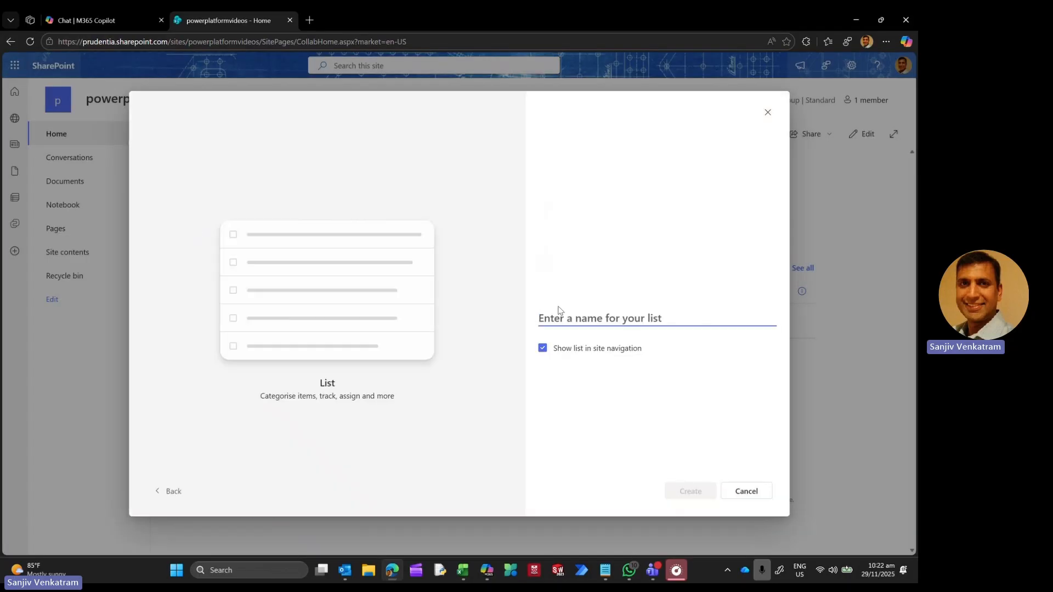
pyautogui.write('Master')
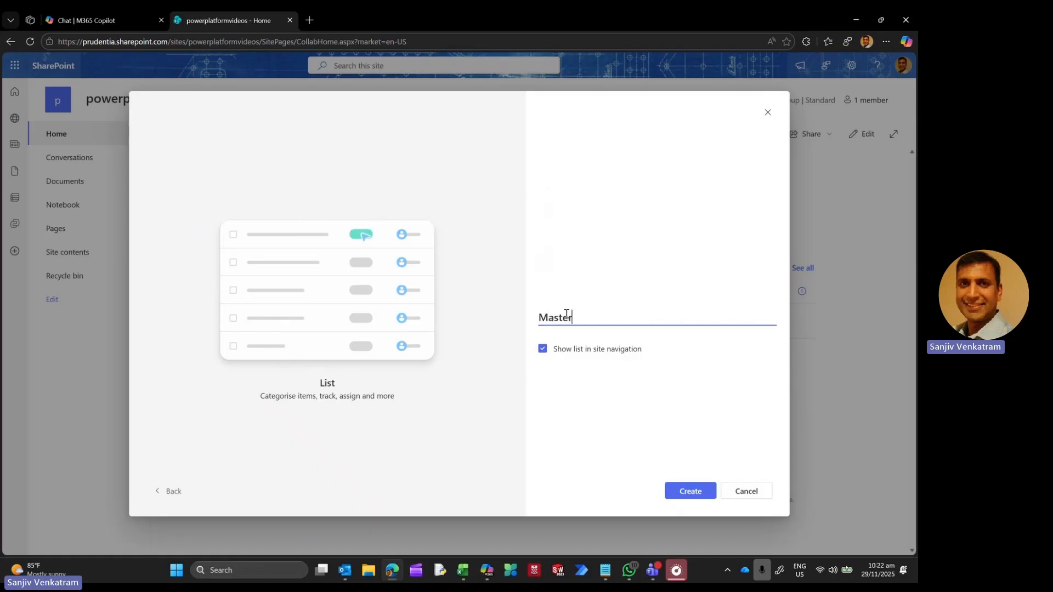
pyautogui.write('ExpenseType')
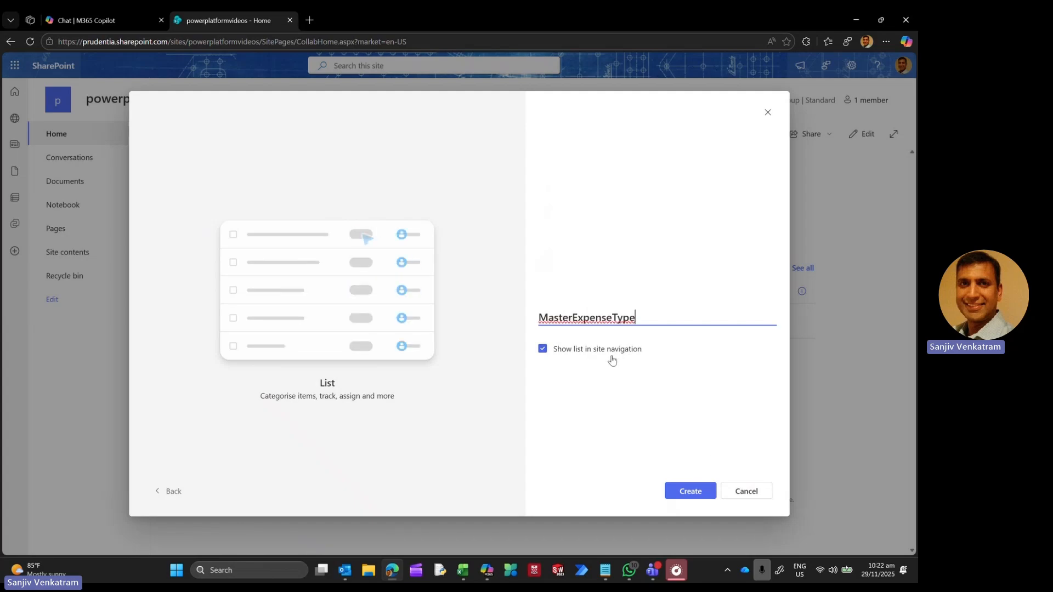
pyautogui.click(685, 490)
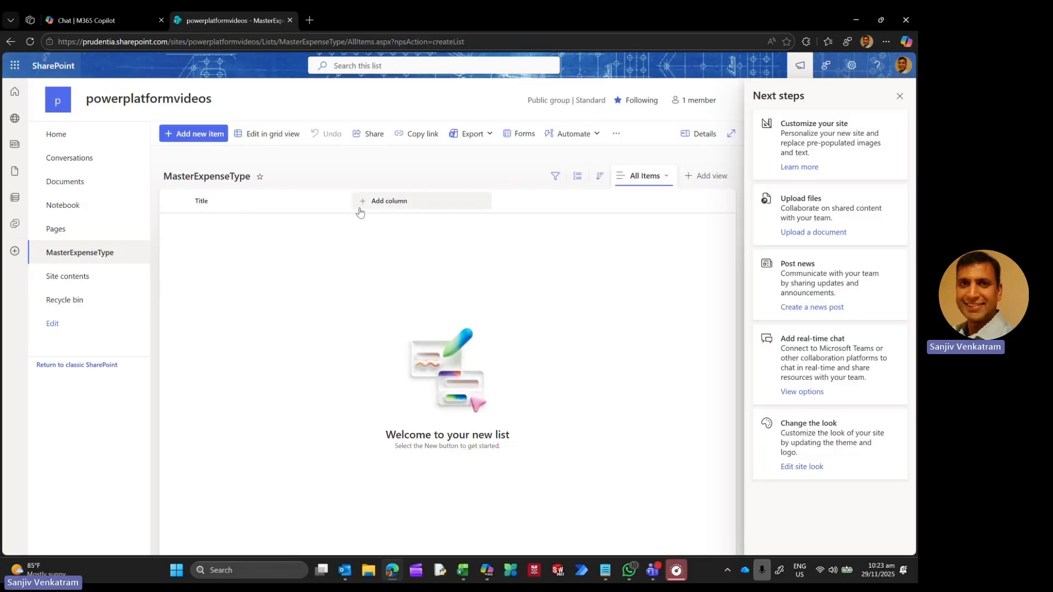
# Step: Add a single-line text column named Category to the MasterExpenseType list
pyautogui.click(393, 206)
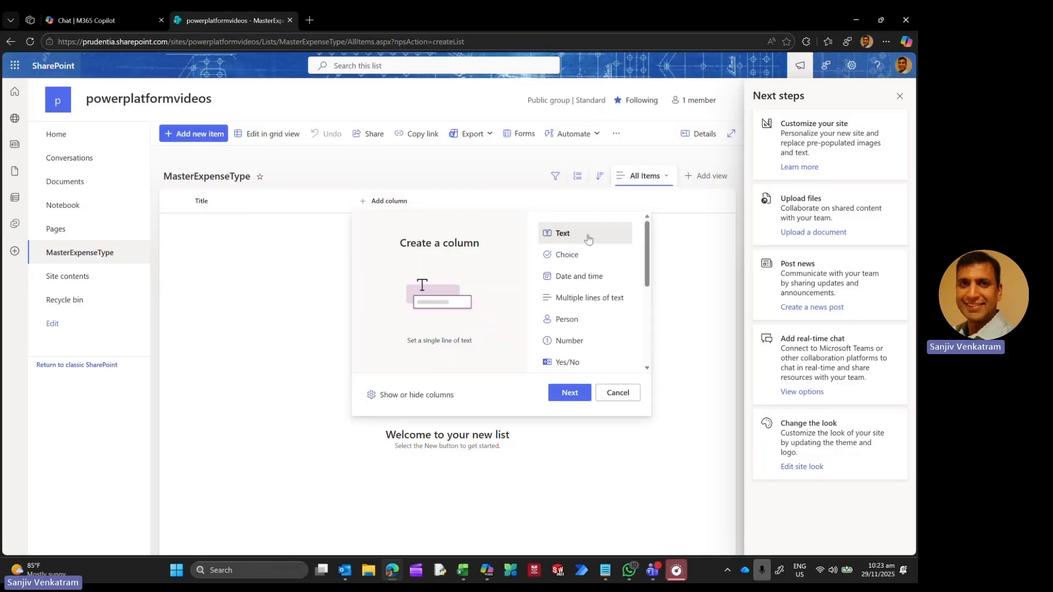
pyautogui.click(581, 394)
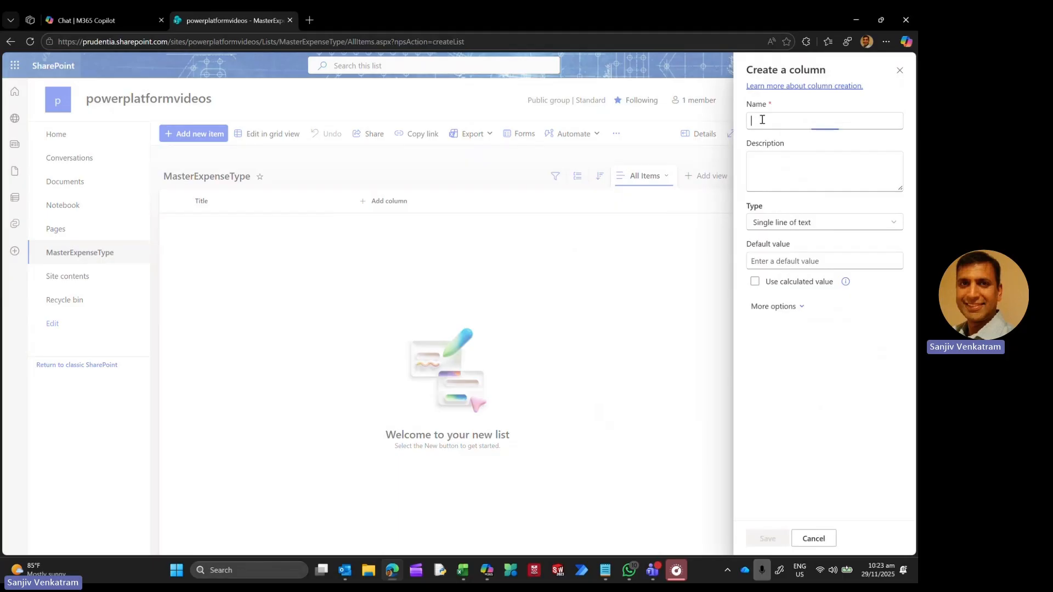
pyautogui.click(762, 119)
pyautogui.write('Category')
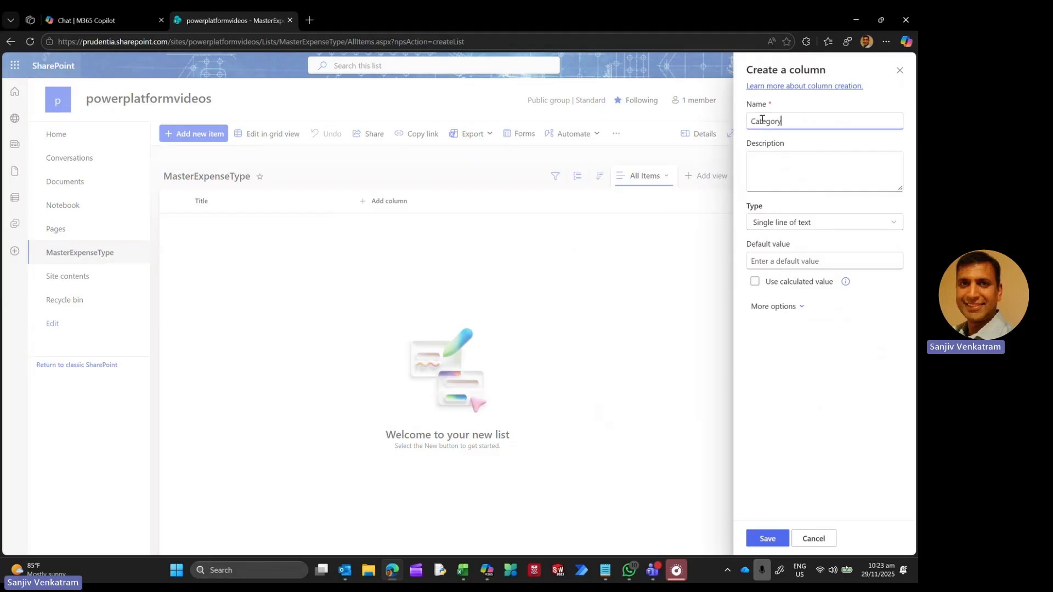
pyautogui.click(763, 541)
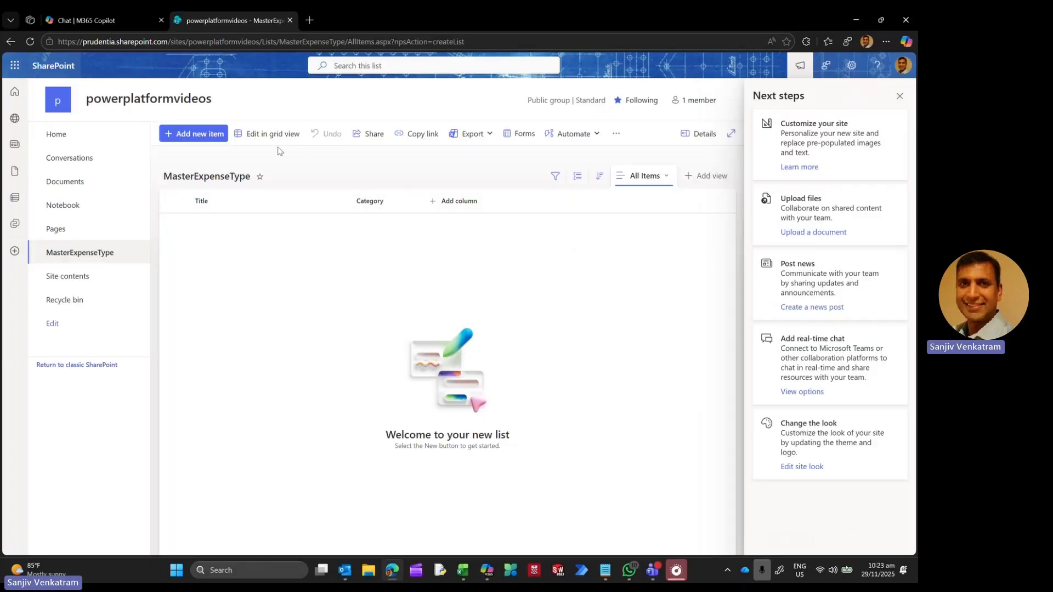
# Step: Switch the list to grid editing and add an item titled Hotel with category T&E
pyautogui.click(273, 137)
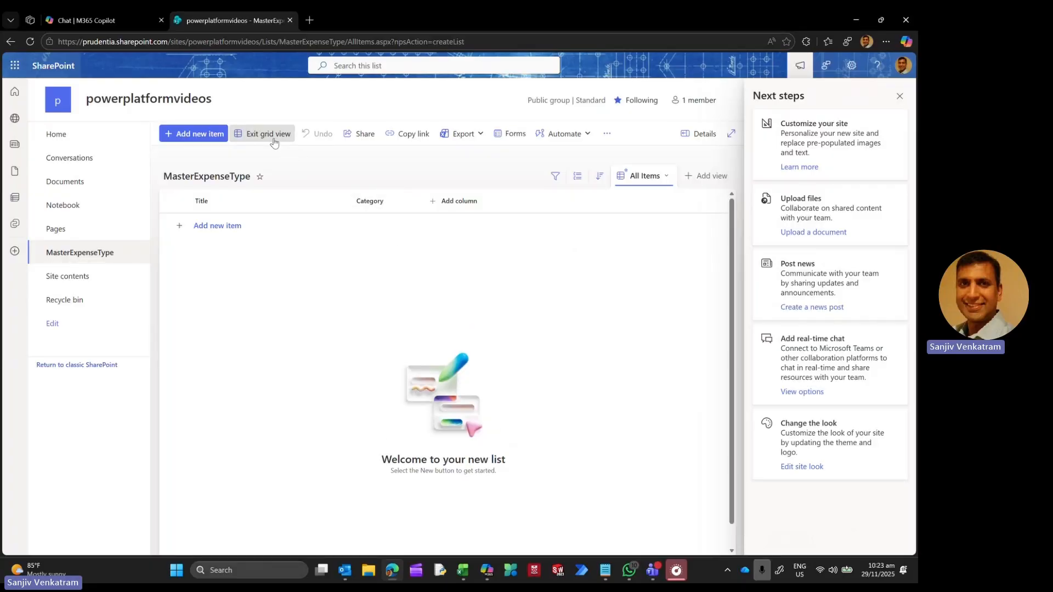
pyautogui.click(226, 229)
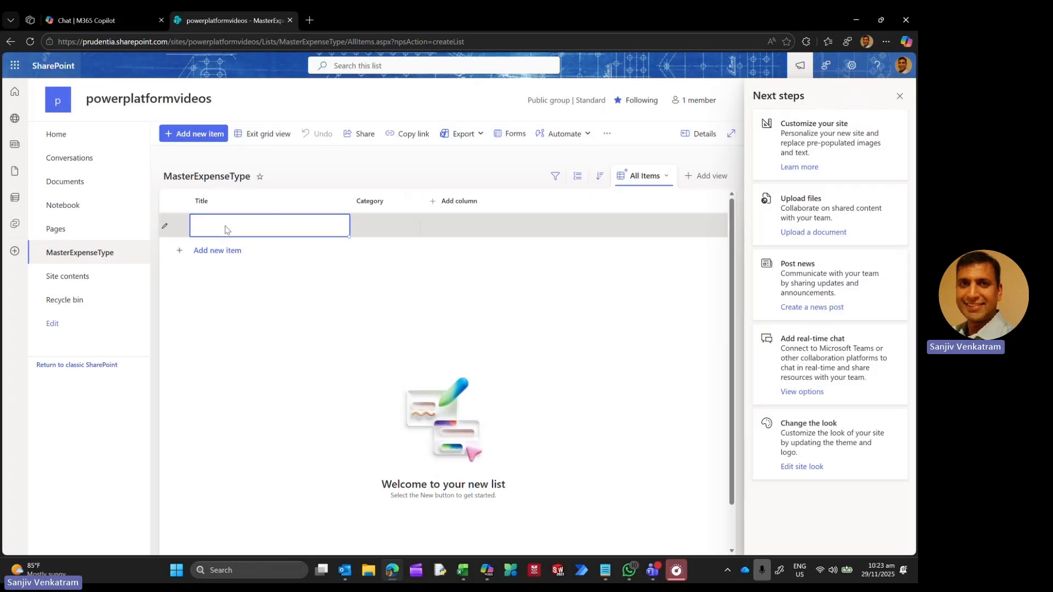
pyautogui.write('Hotel')
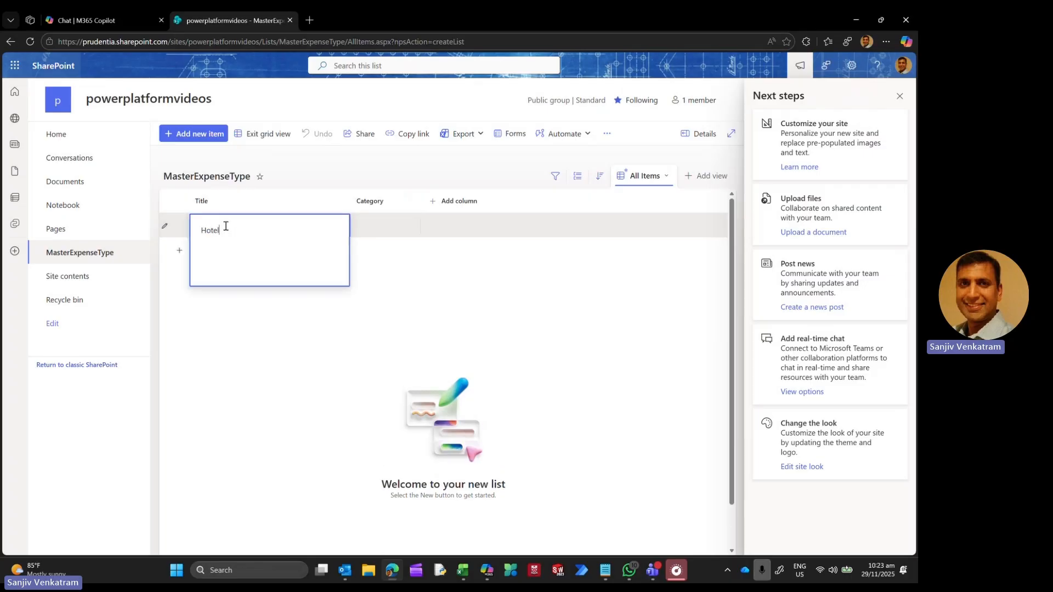
pyautogui.click(374, 226)
pyautogui.write('T')
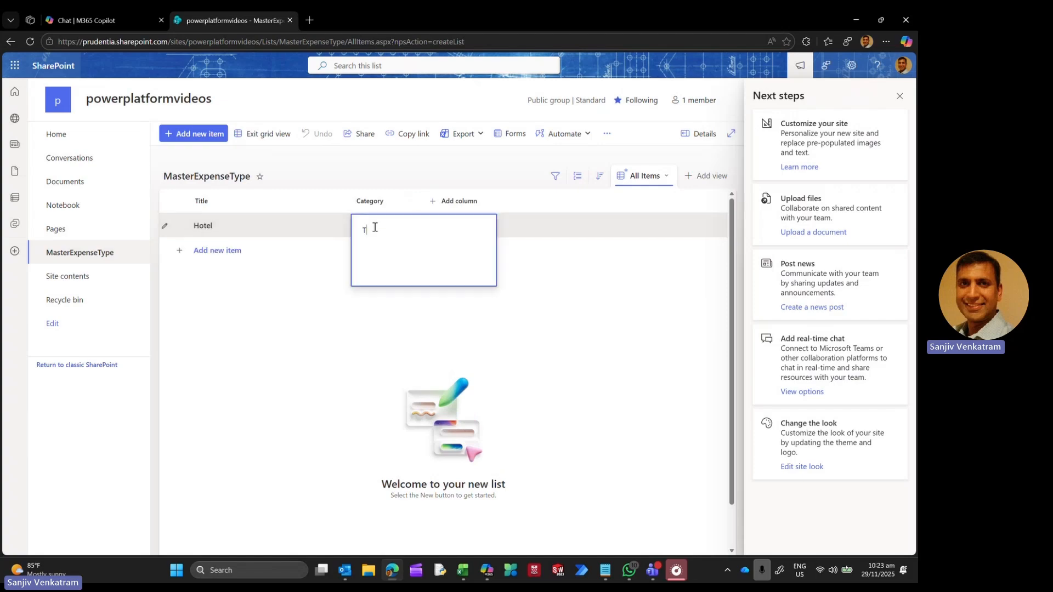
pyautogui.write('&E')
# Step: Add two items to the MasterExpenseType list: Airfare with category T&E and Events with category SG&A
pyautogui.click(256, 252)
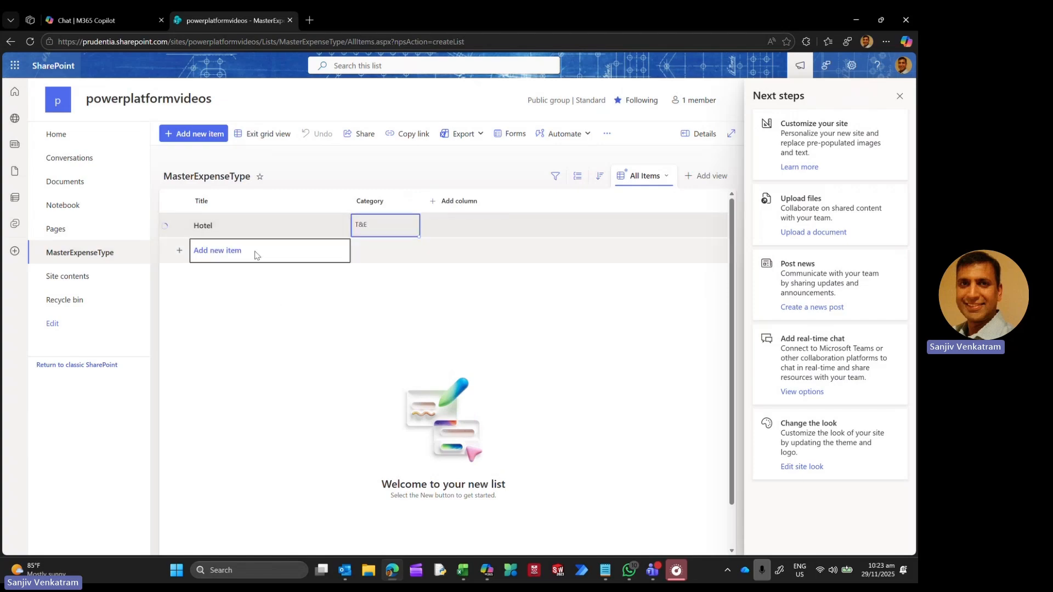
pyautogui.write('Airfare')
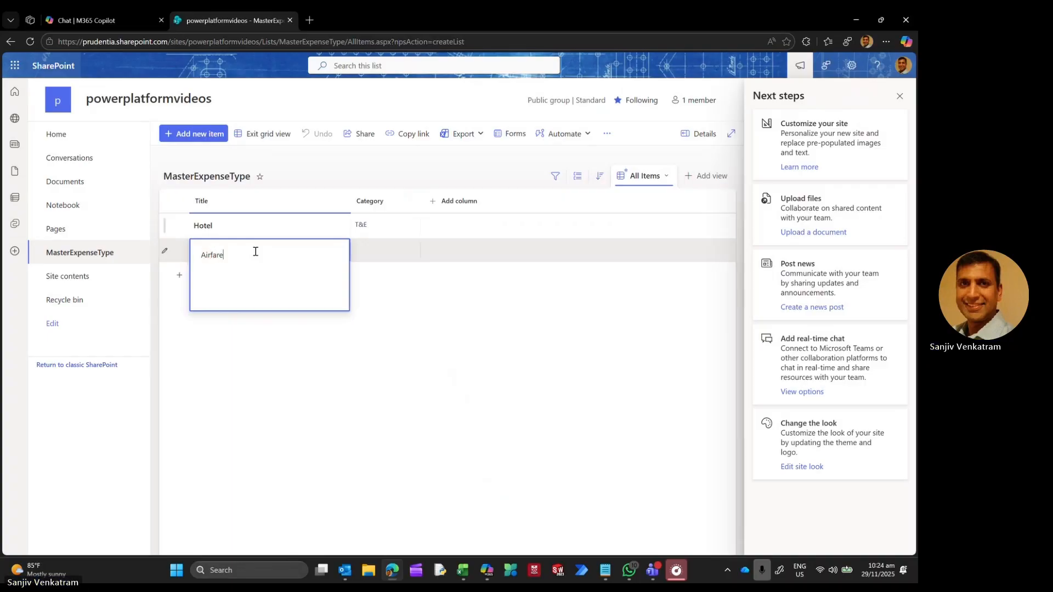
pyautogui.click(372, 245)
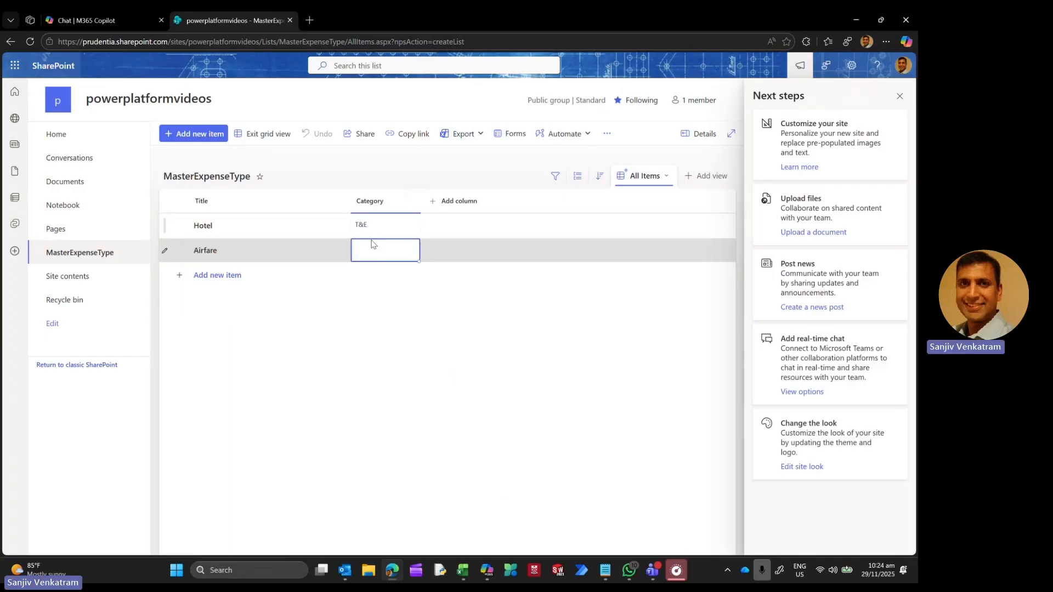
pyautogui.write('T&E')
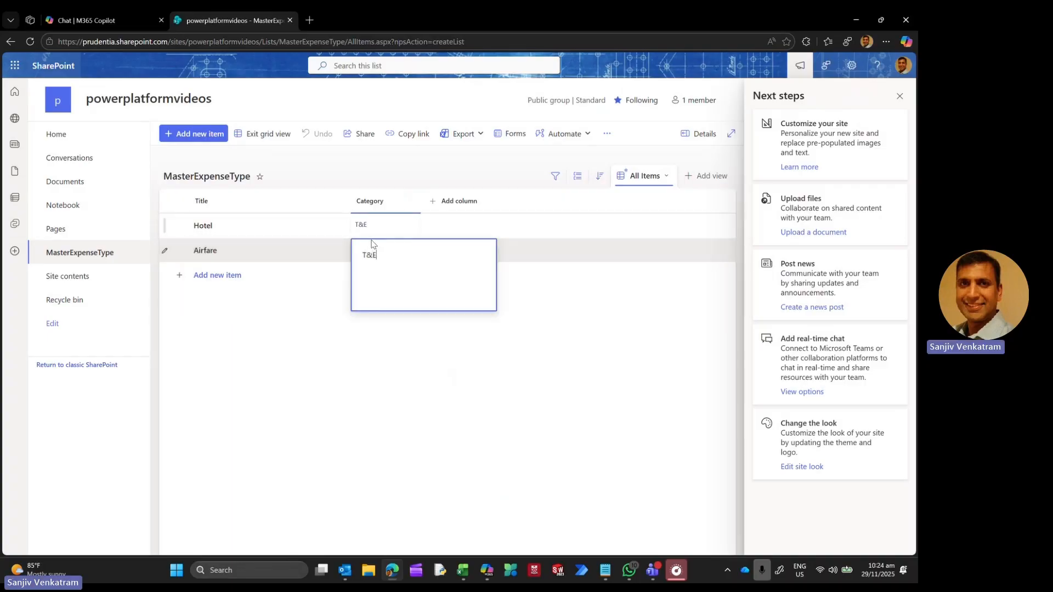
pyautogui.click(222, 275)
pyautogui.write('Events')
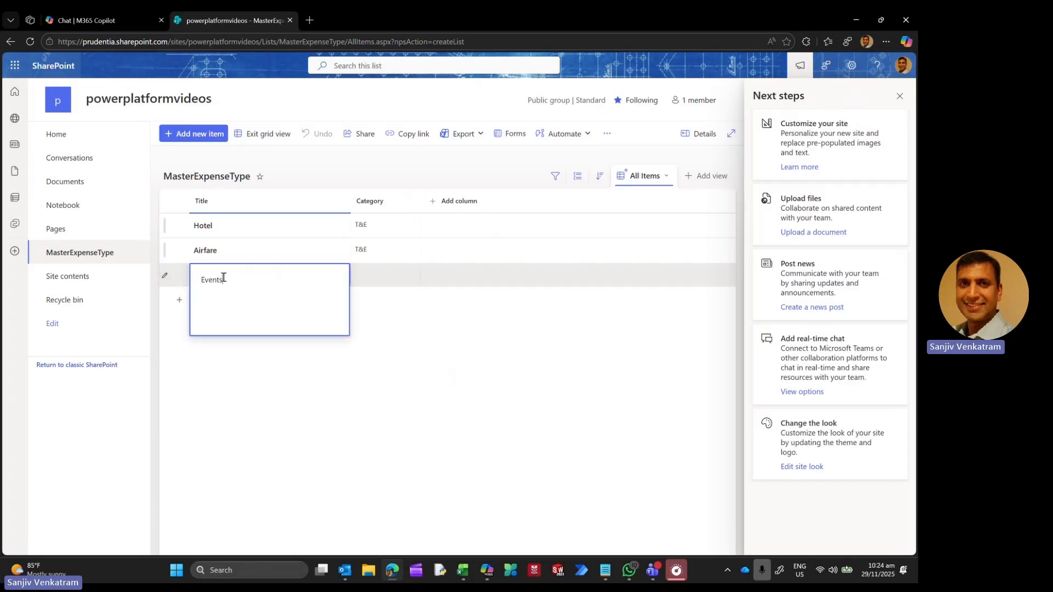
pyautogui.click(404, 286)
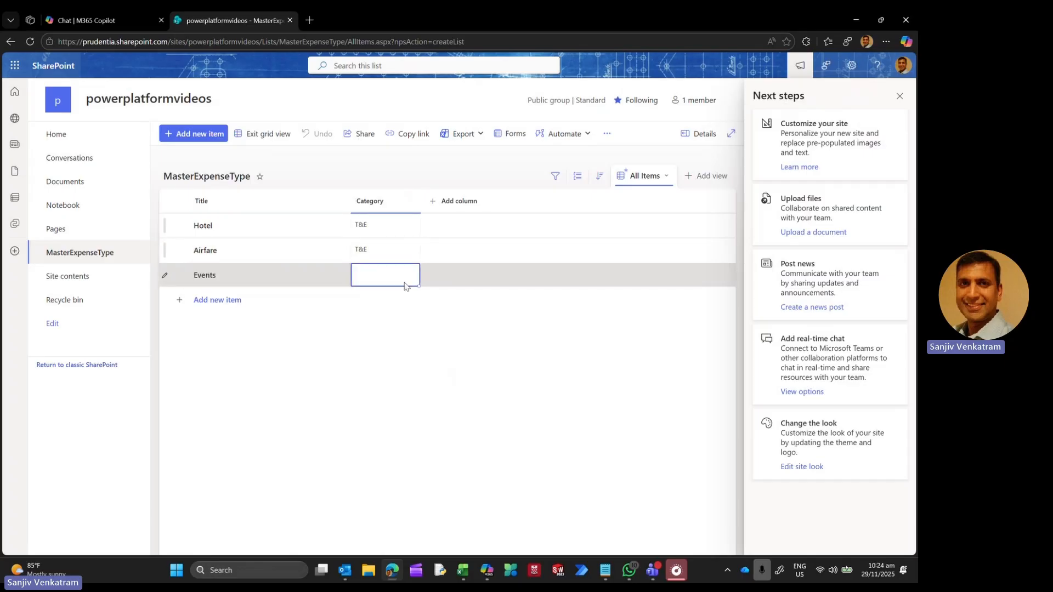
pyautogui.write('SG')
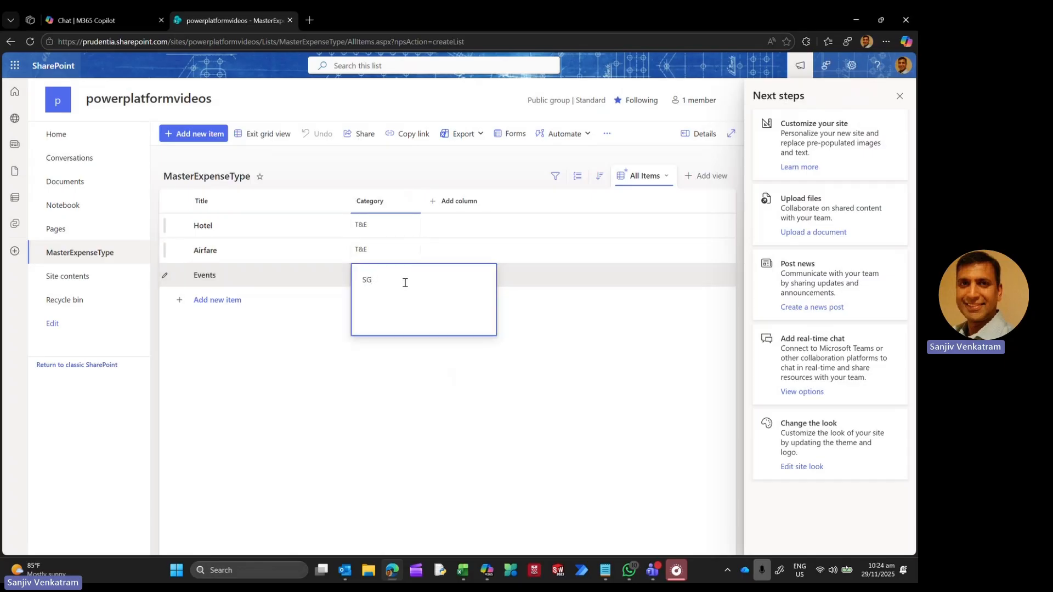
pyautogui.write('^&A')
# Step: Add an item titled Food & beverage with category T&E to the MasterExpenseType list
pyautogui.click(274, 303)
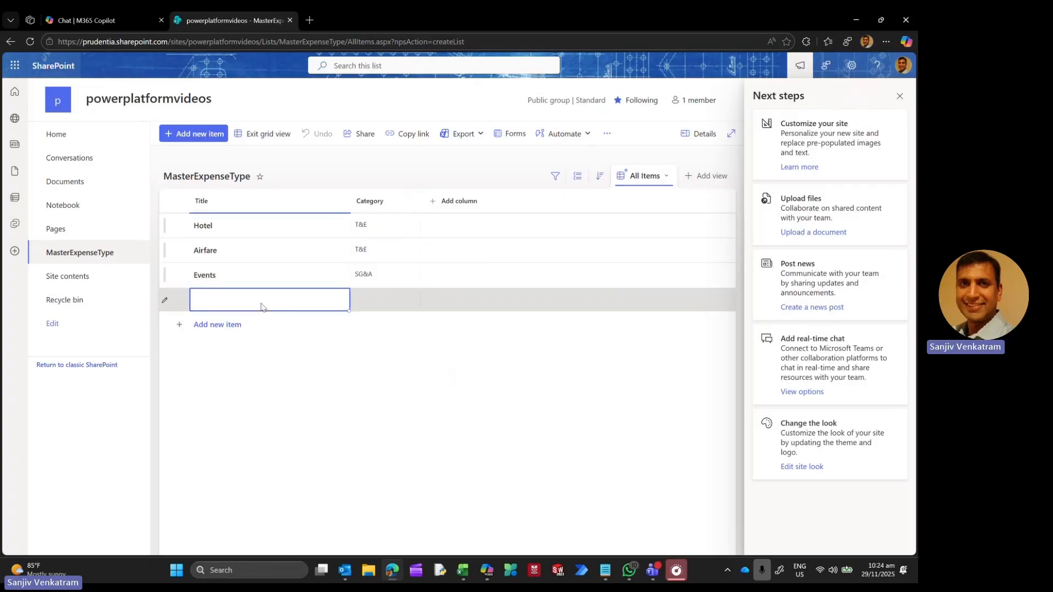
pyautogui.write('Food & be')
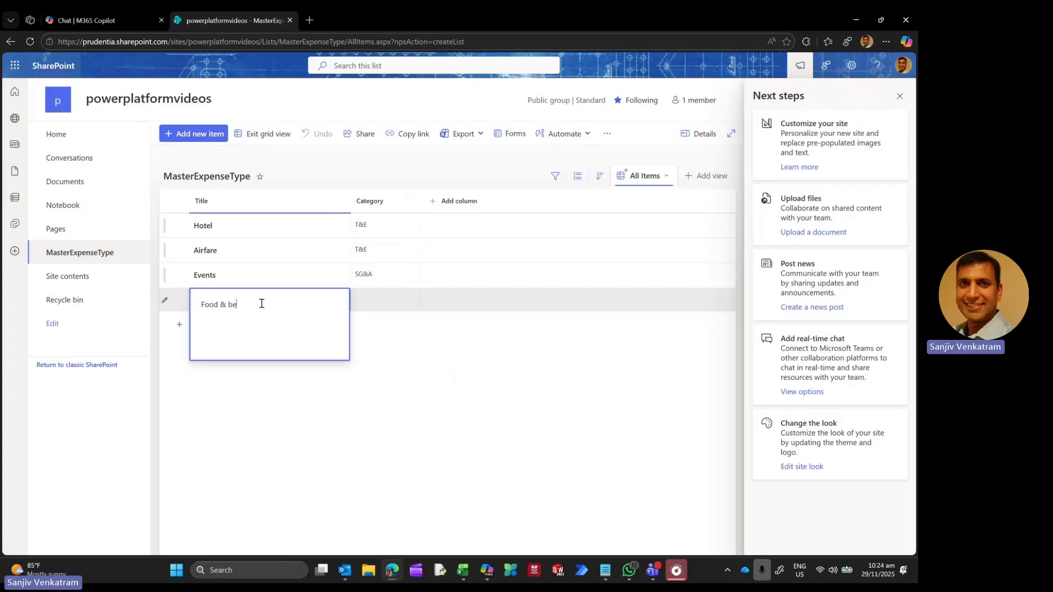
pyautogui.write('verage')
pyautogui.click(464, 346)
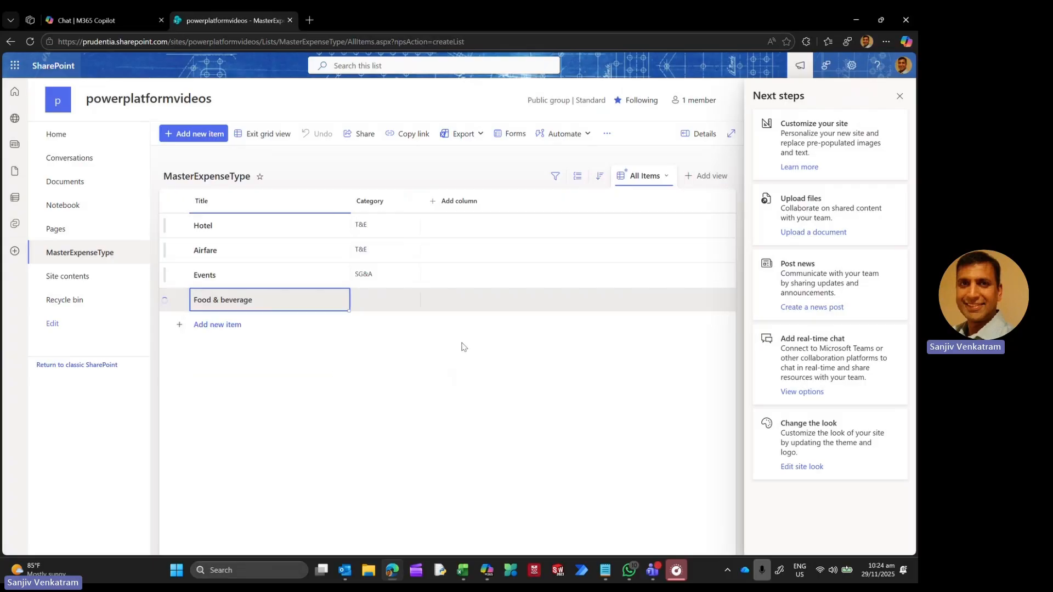
pyautogui.click(378, 303)
pyautogui.write('T&')
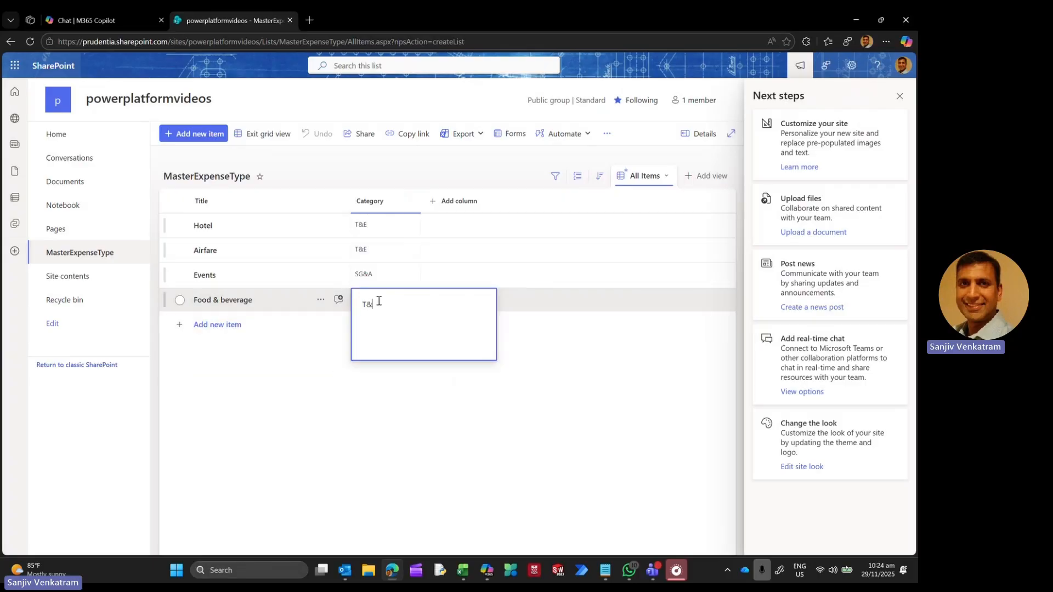
pyautogui.write('E')
pyautogui.click(254, 372)
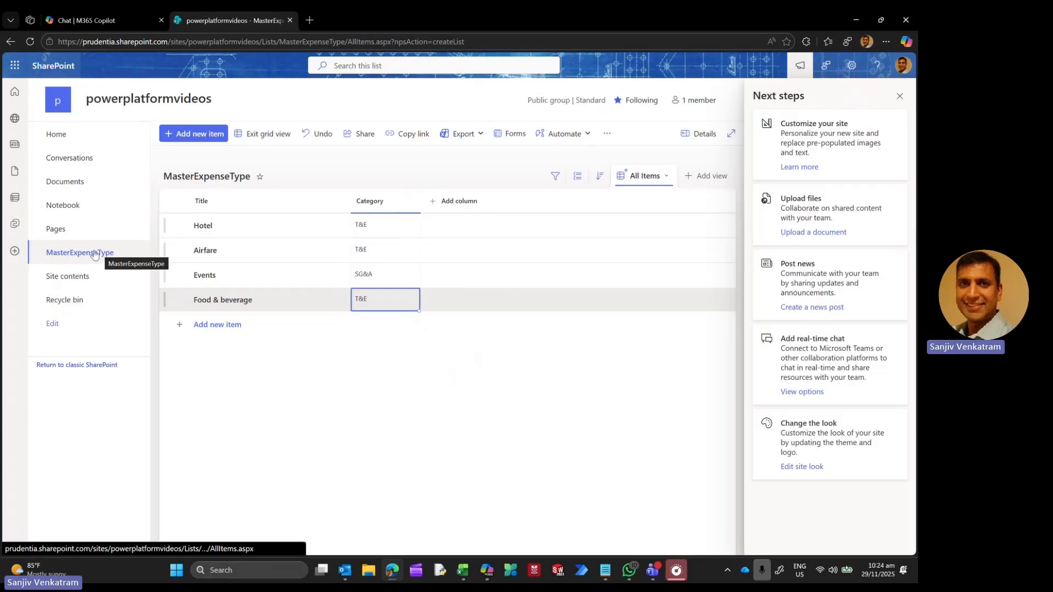
# Step: From the site's home page, create a blank list named MasterCountry, shown in the site navigation
pyautogui.click(68, 139)
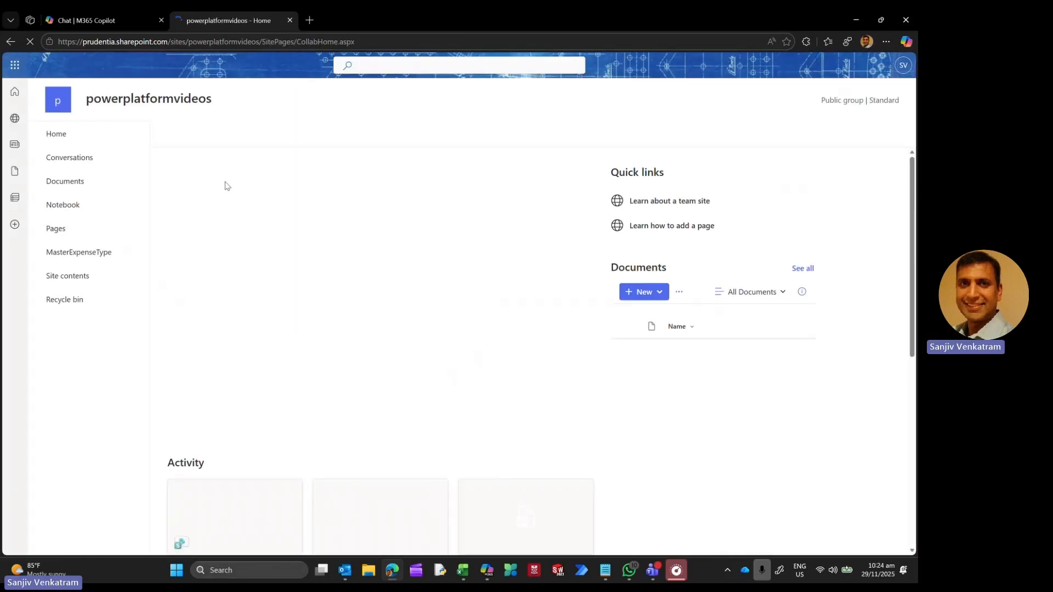
pyautogui.click(202, 135)
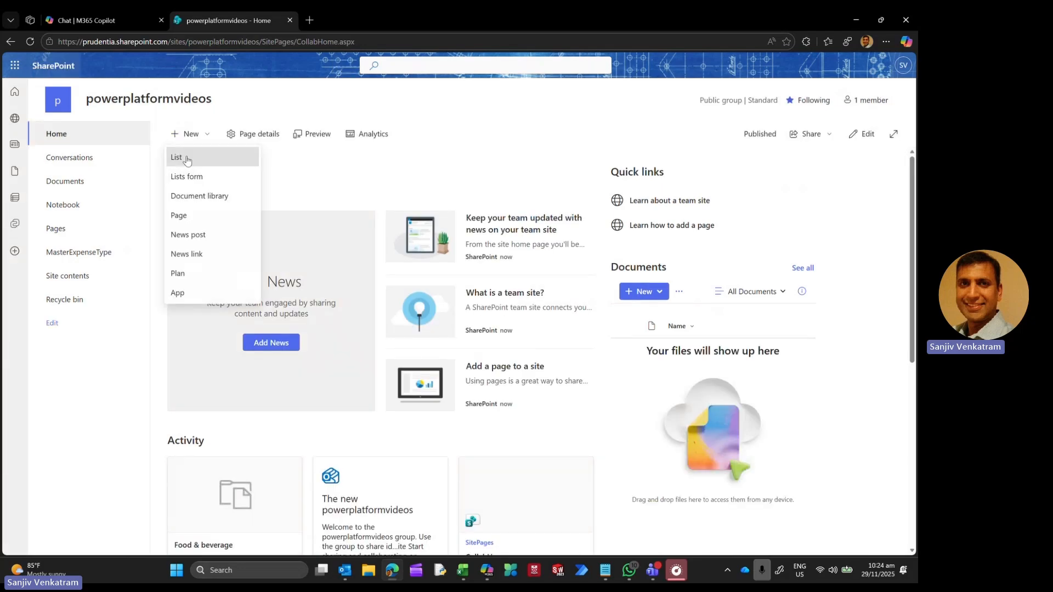
pyautogui.click(199, 157)
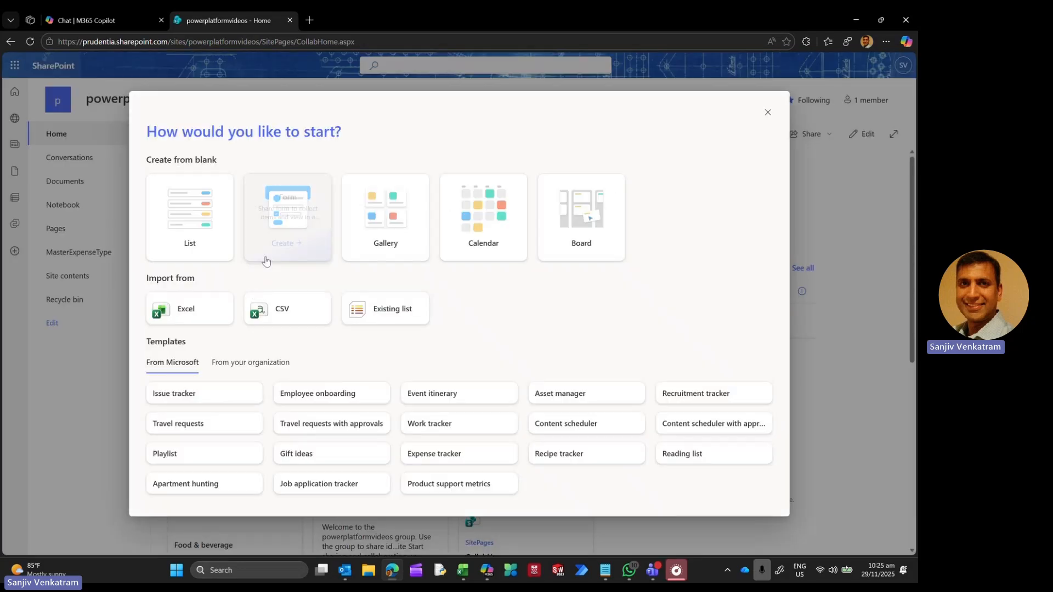
pyautogui.click(268, 255)
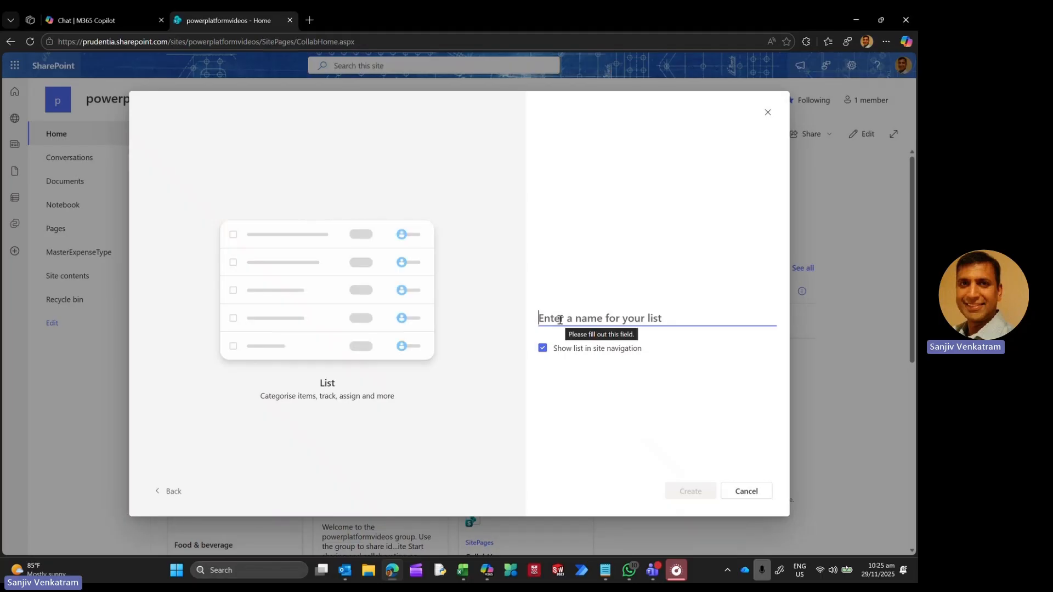
pyautogui.write('MasterCountr')
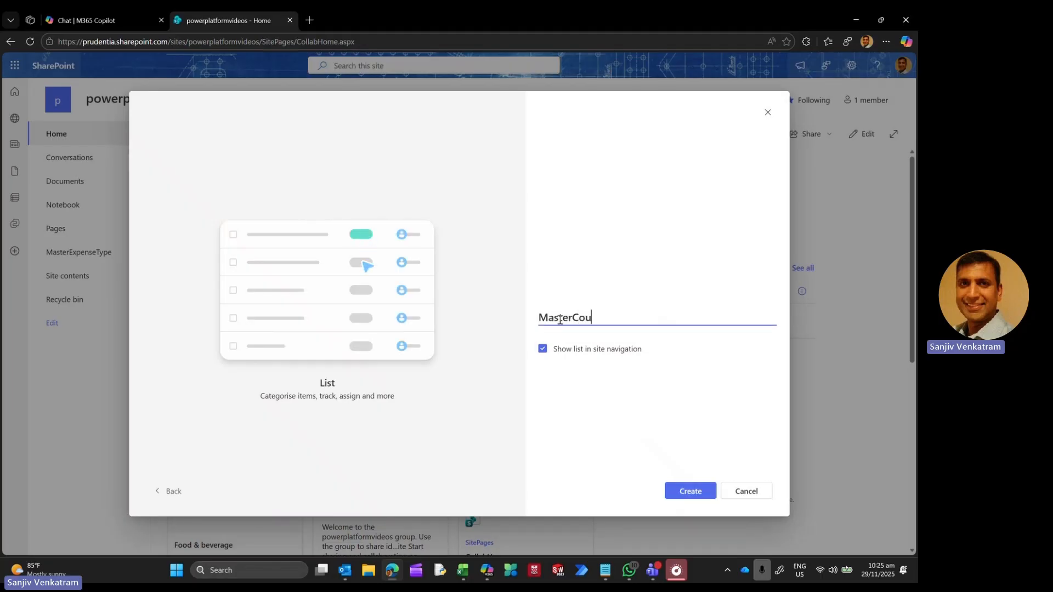
pyautogui.write('y')
pyautogui.click(686, 491)
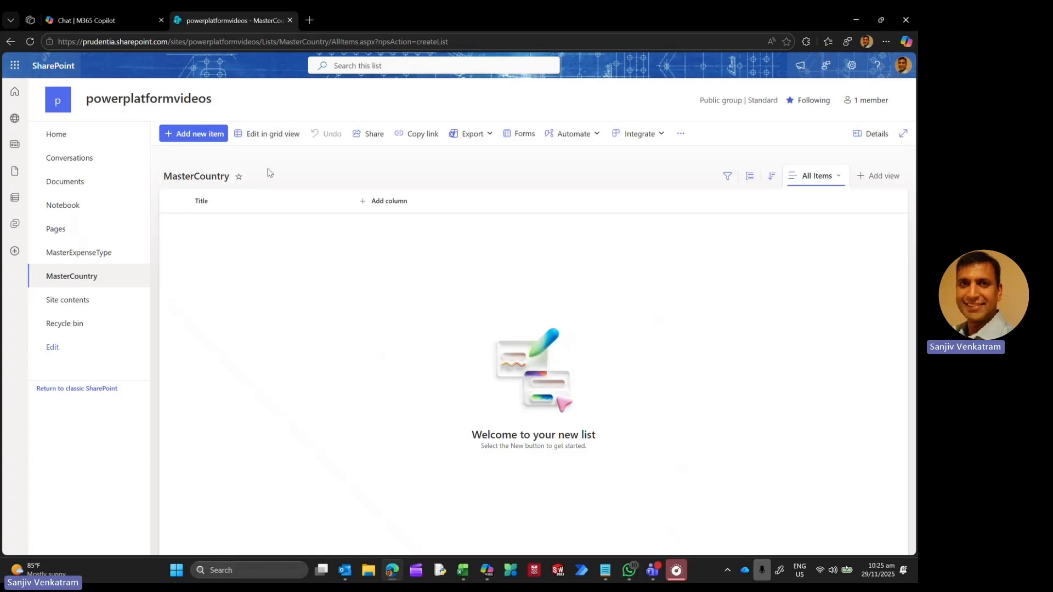
# Step: Switch the MasterCountry list to grid editing and add an item titled Singapore
pyautogui.click(268, 133)
pyautogui.click(245, 225)
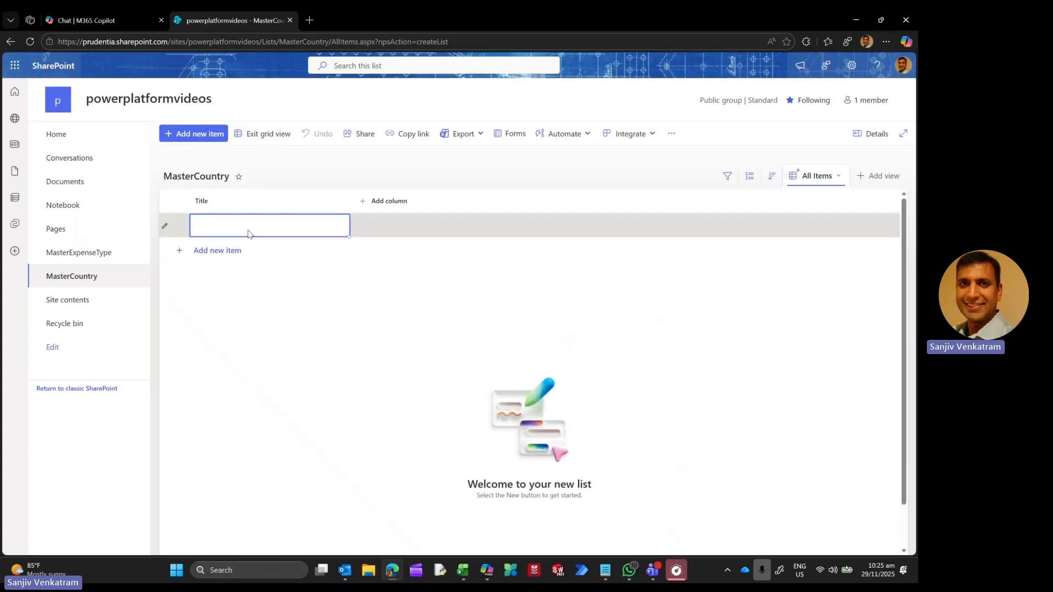
pyautogui.write('Singapore')
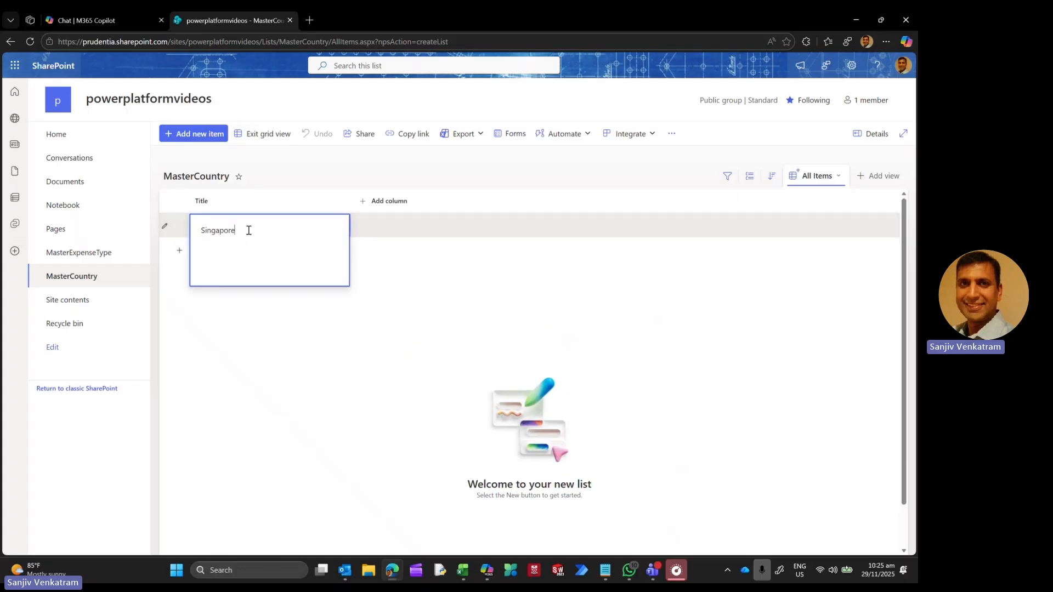
pyautogui.click(371, 224)
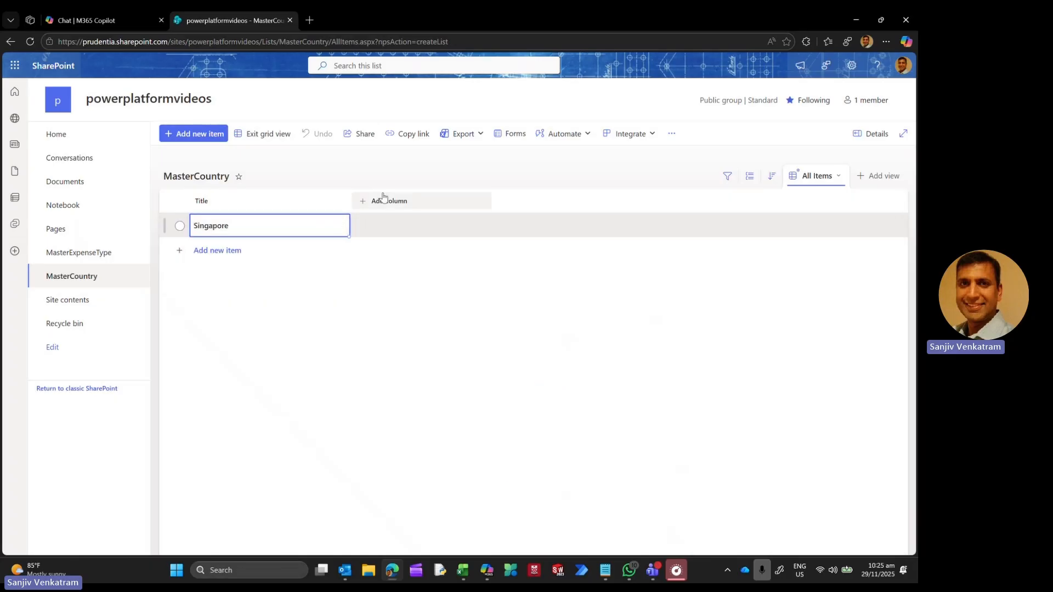
# Step: Add a single-line text column named Region to the MasterCountry list
pyautogui.click(382, 200)
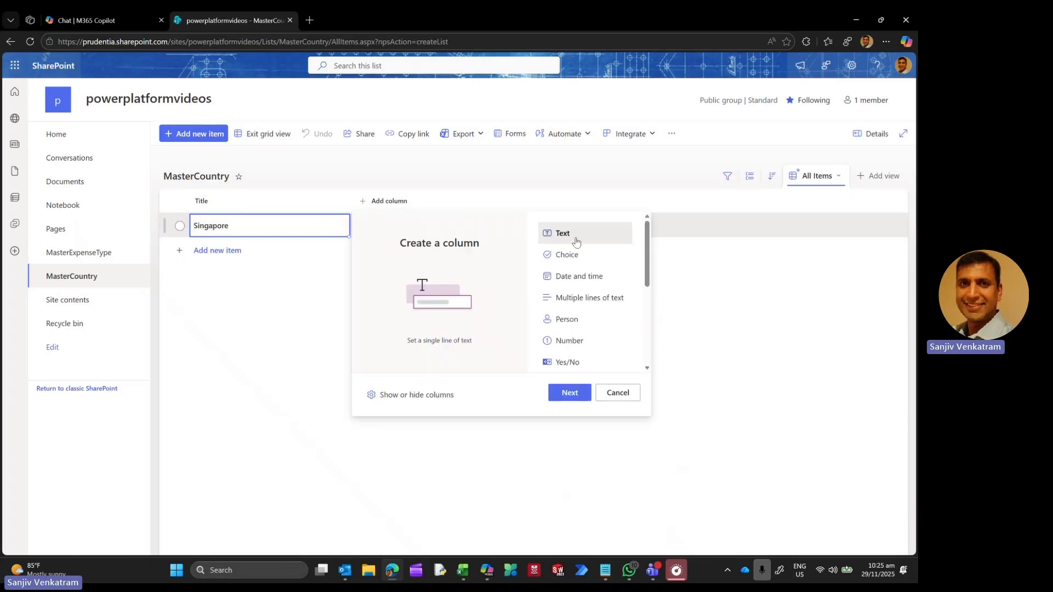
pyautogui.click(568, 393)
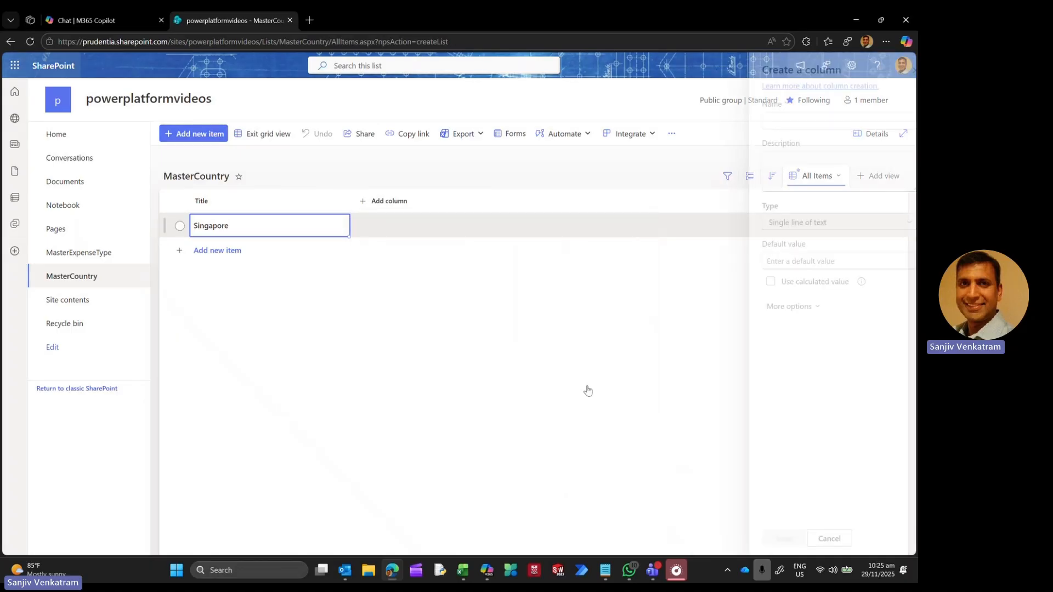
pyautogui.write('Region')
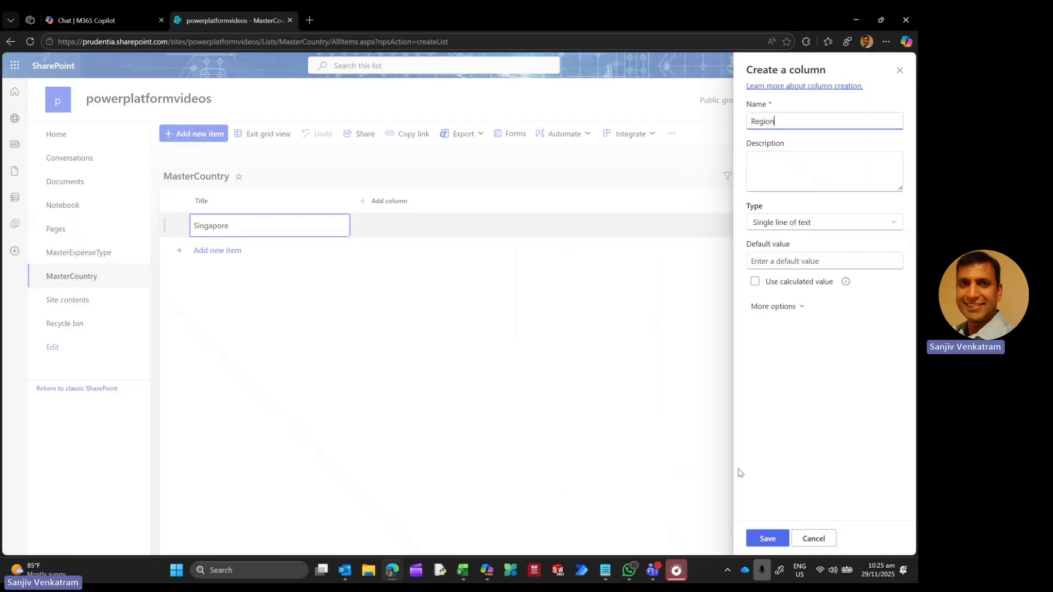
pyautogui.click(766, 540)
# Step: Add a single-line text column named Currency to the MasterCountry list
pyautogui.click(467, 207)
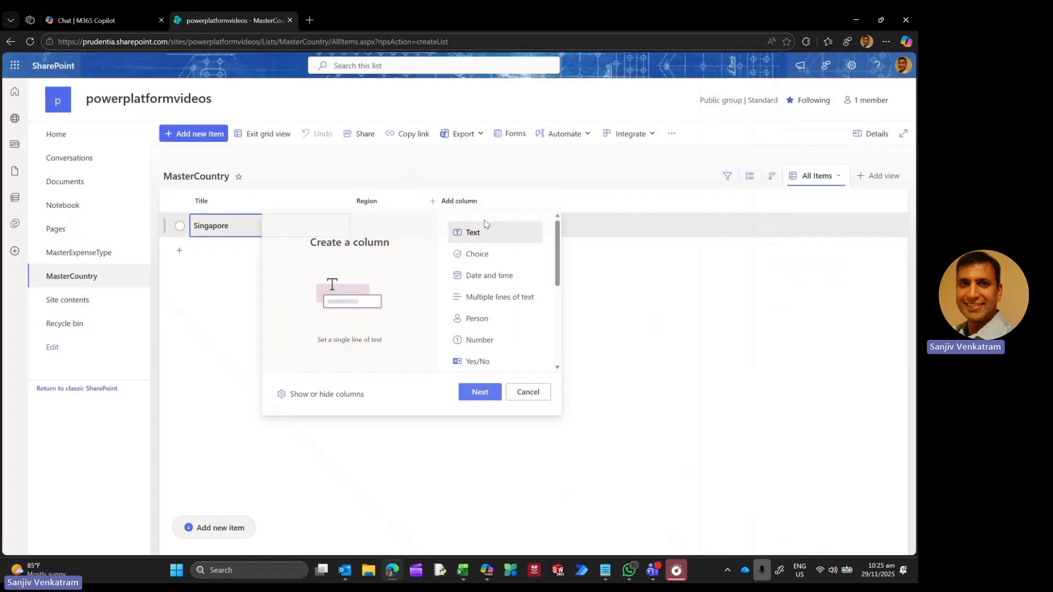
pyautogui.click(485, 394)
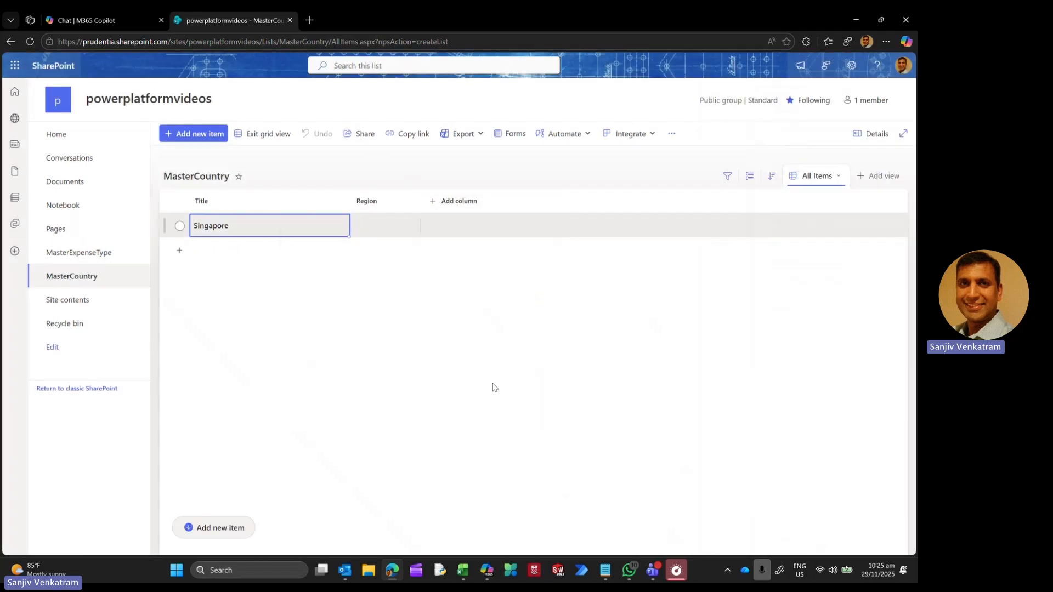
pyautogui.click(775, 115)
pyautogui.write('Currency')
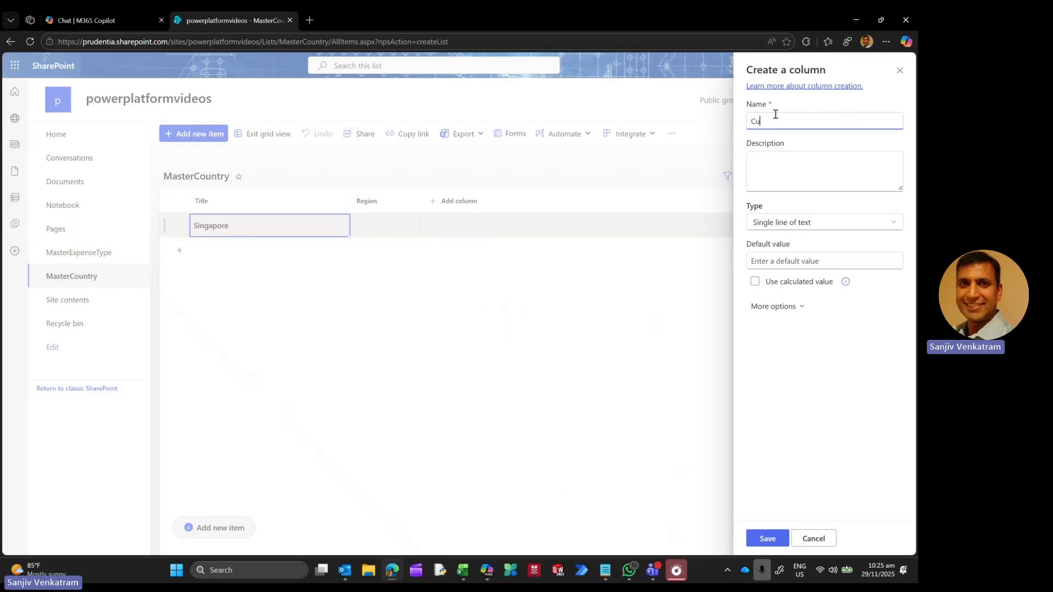
pyautogui.click(768, 539)
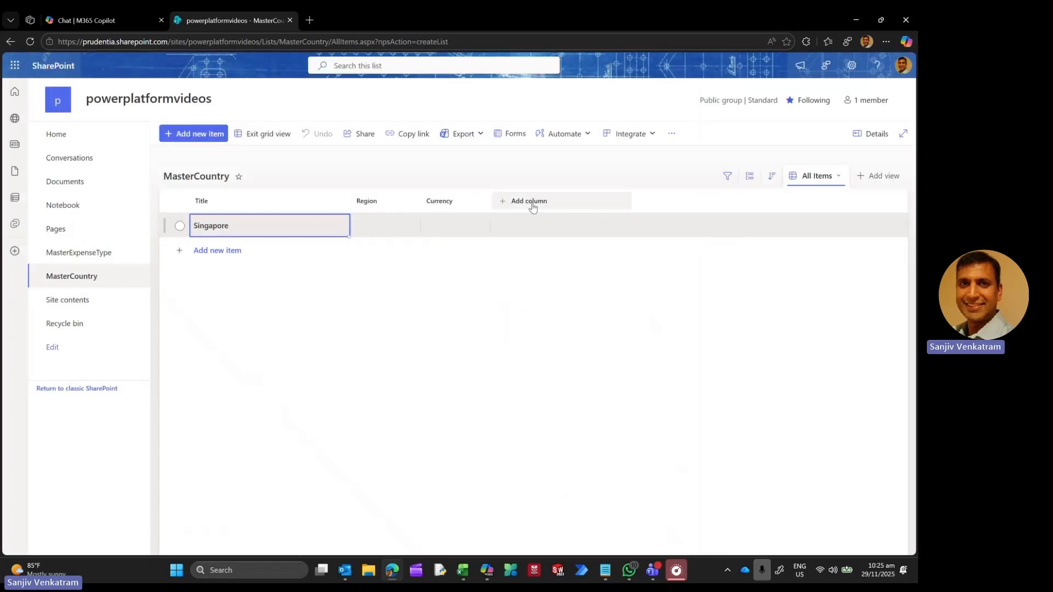
# Step: Add a number column named Forex with 2 decimal places to the MasterCountry list
pyautogui.click(531, 204)
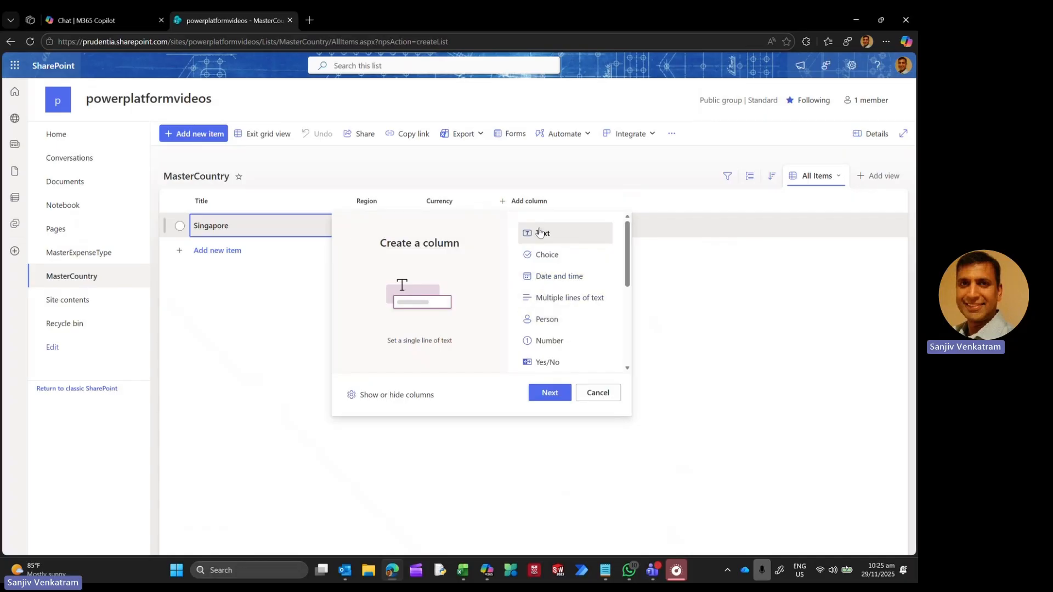
pyautogui.click(554, 341)
pyautogui.click(550, 392)
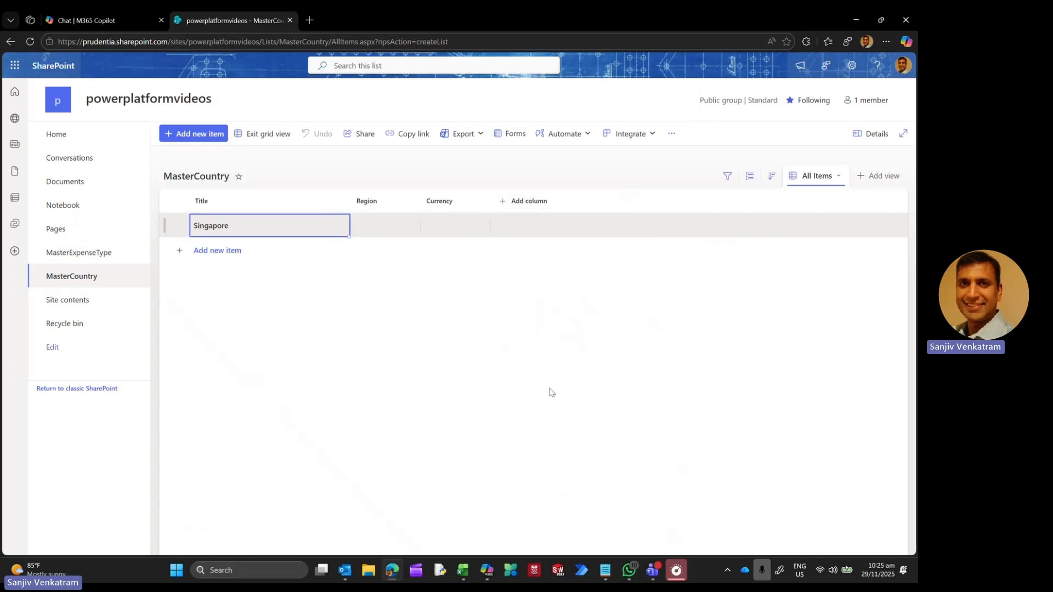
pyautogui.write('Forex')
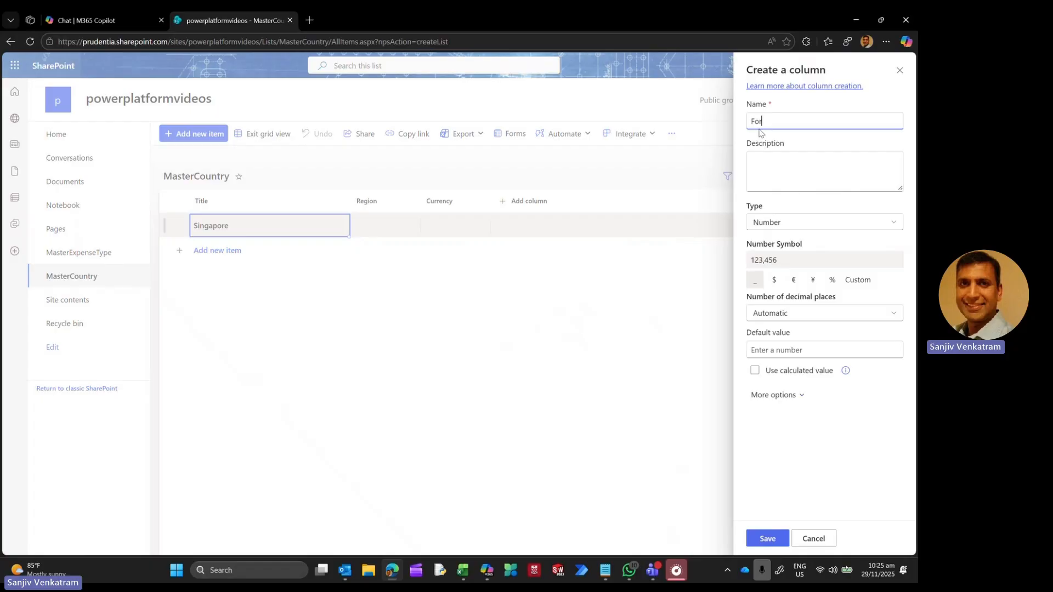
pyautogui.click(790, 313)
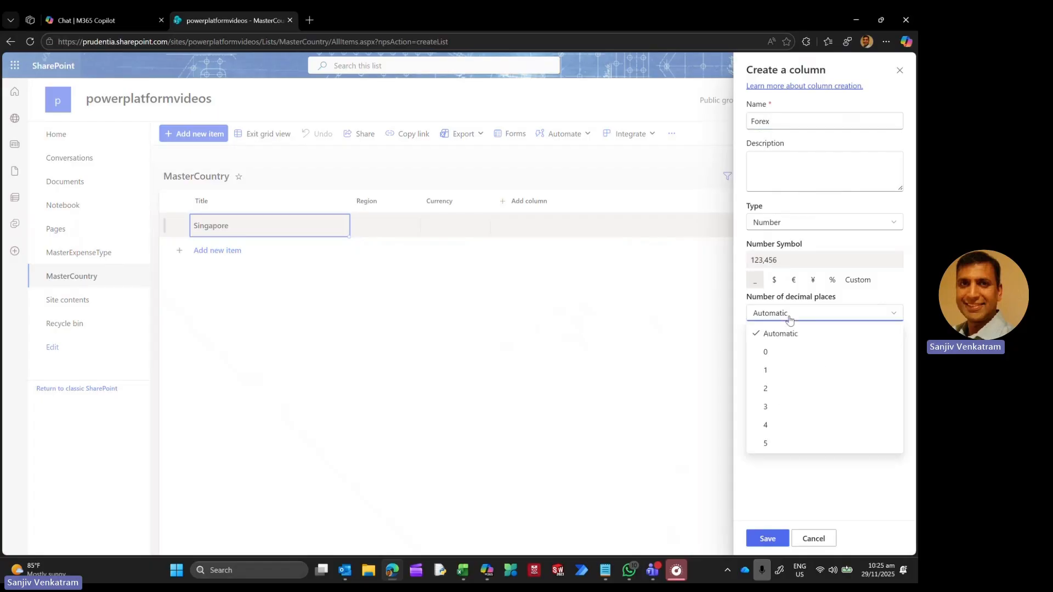
pyautogui.click(766, 388)
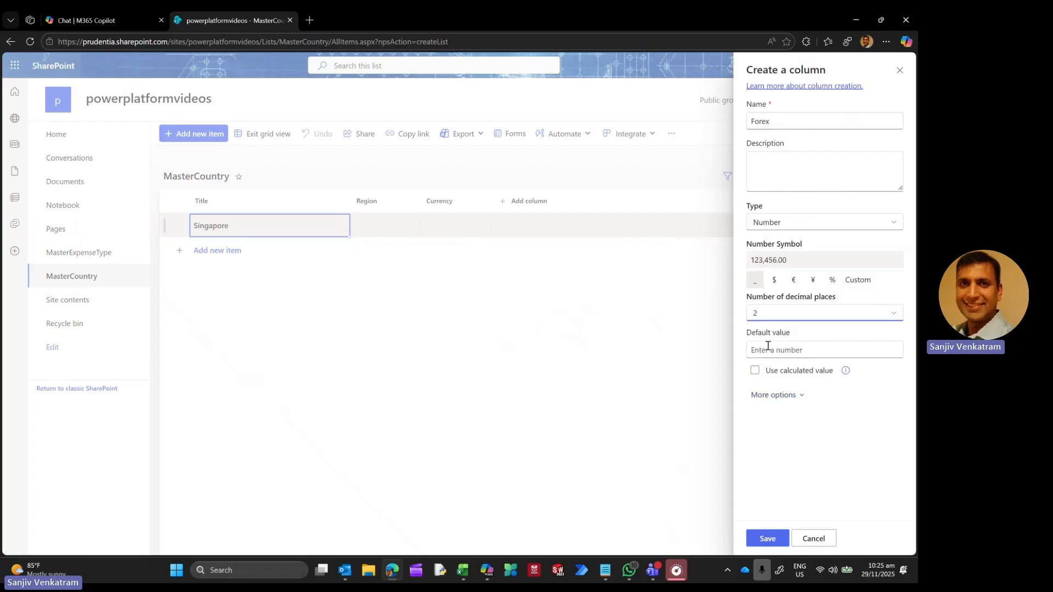
pyautogui.click(766, 539)
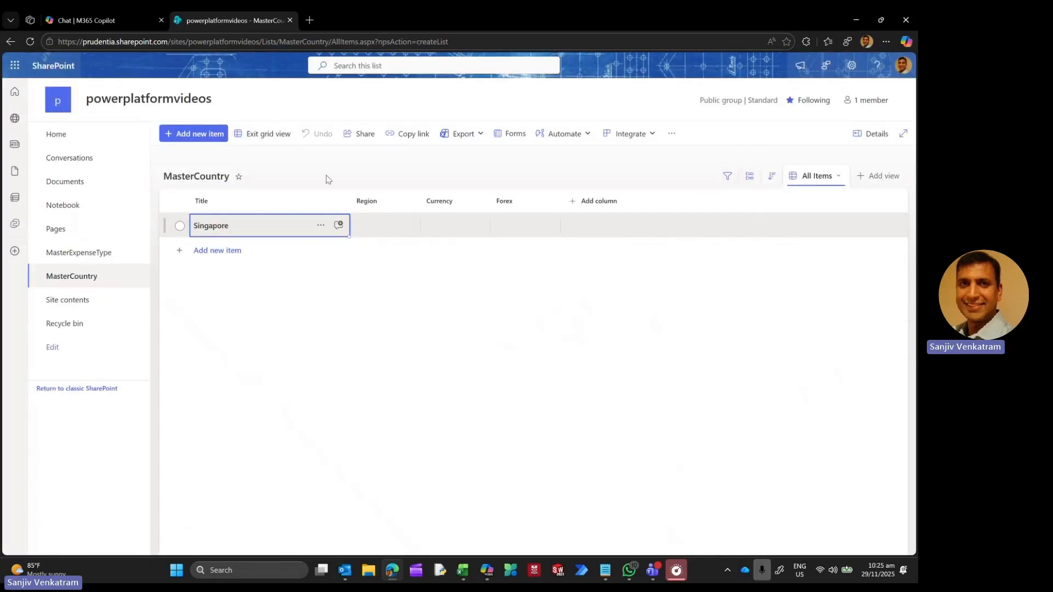
# Step: Fill in the Singapore row with region South, currency SGD and a Forex value of 1
pyautogui.click(377, 236)
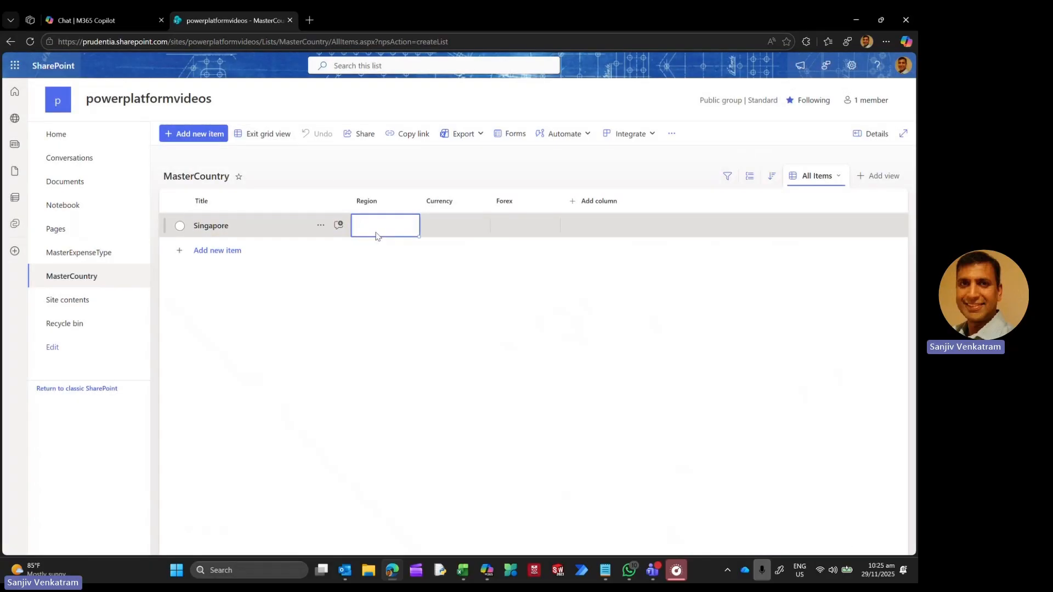
pyautogui.write('South')
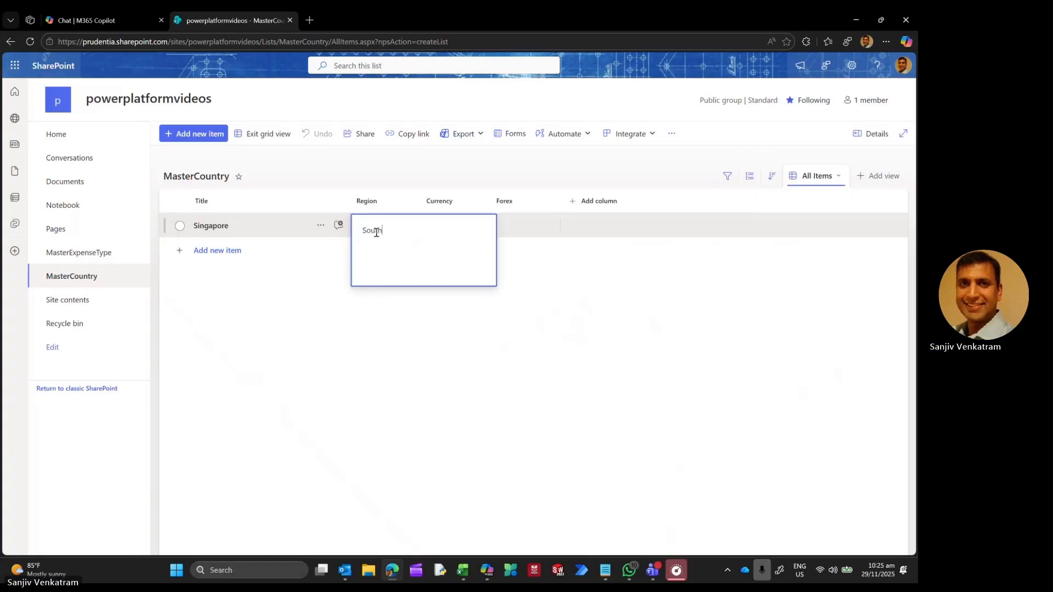
pyautogui.press('Tab')
pyautogui.click(433, 226)
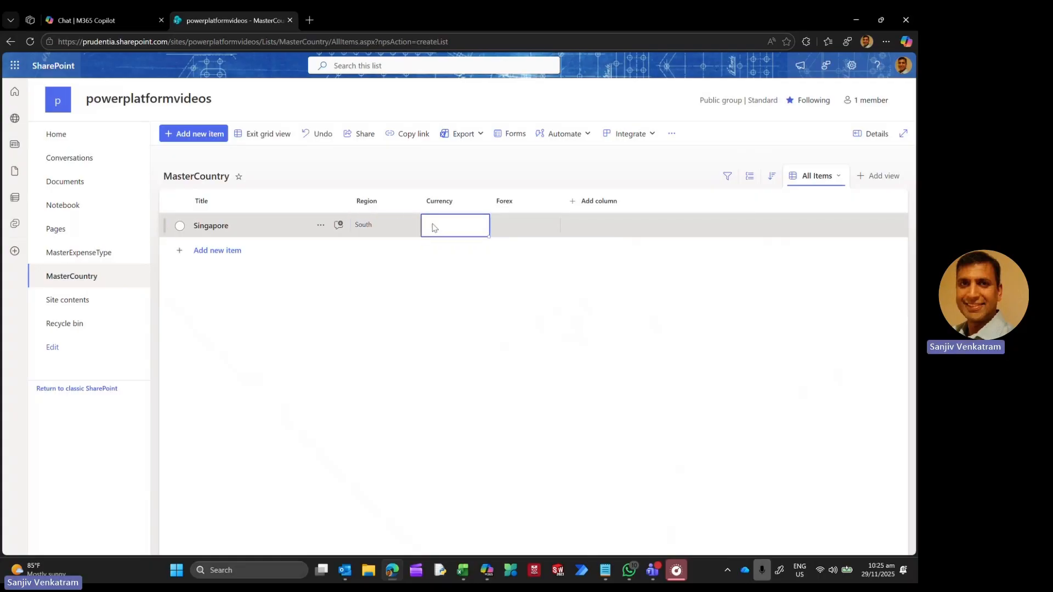
pyautogui.write('SGD')
pyautogui.click(480, 338)
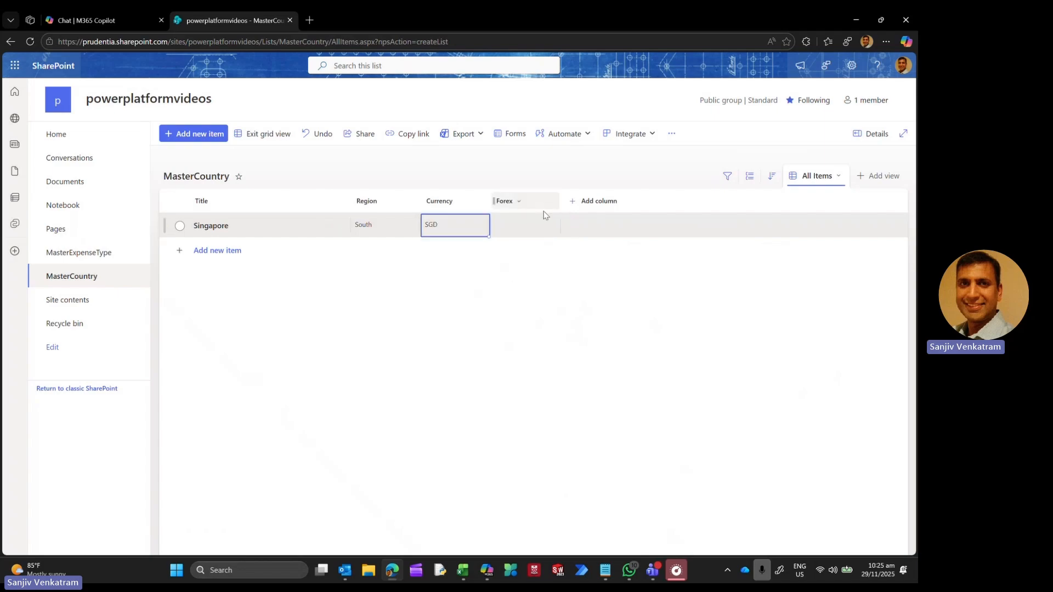
pyautogui.click(524, 225)
pyautogui.write('1')
pyautogui.click(357, 303)
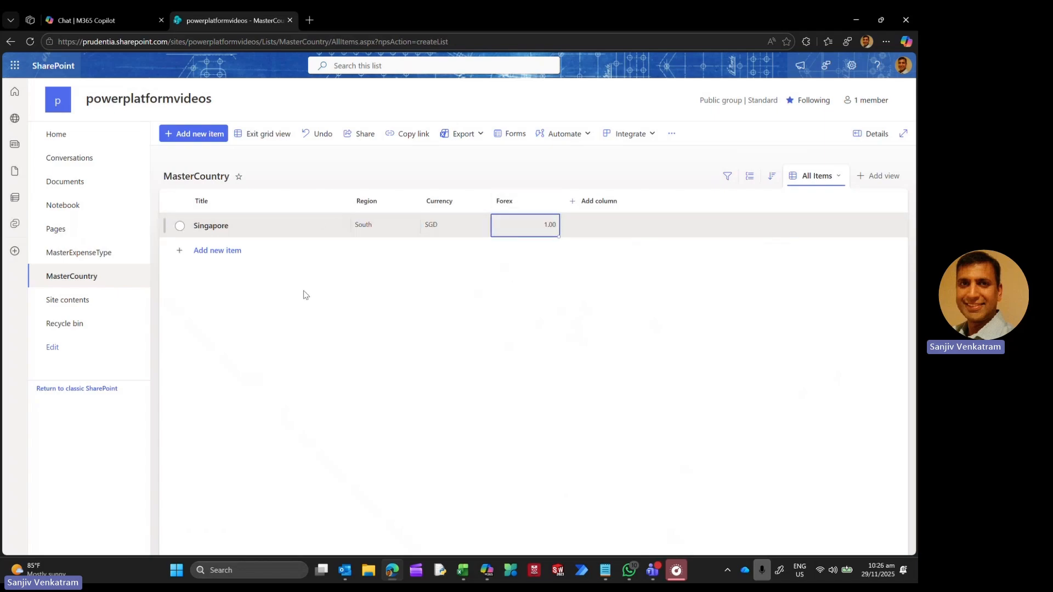
# Step: Add an Indonesia item to the MasterCountry list with region South, currency IDR and Forex 10,000
pyautogui.click(223, 251)
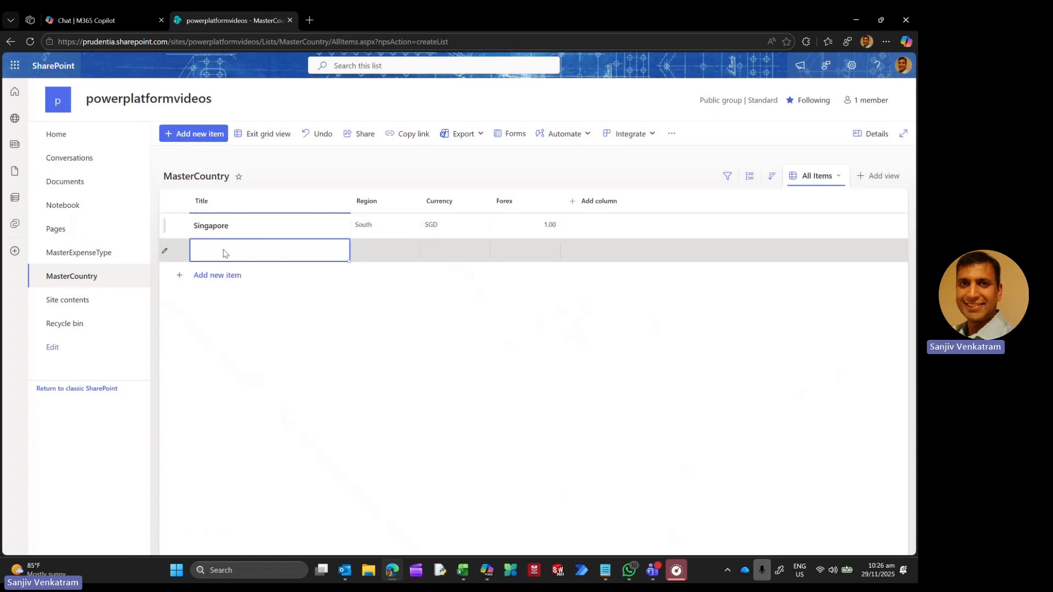
pyautogui.write('Indonesia')
pyautogui.click(362, 256)
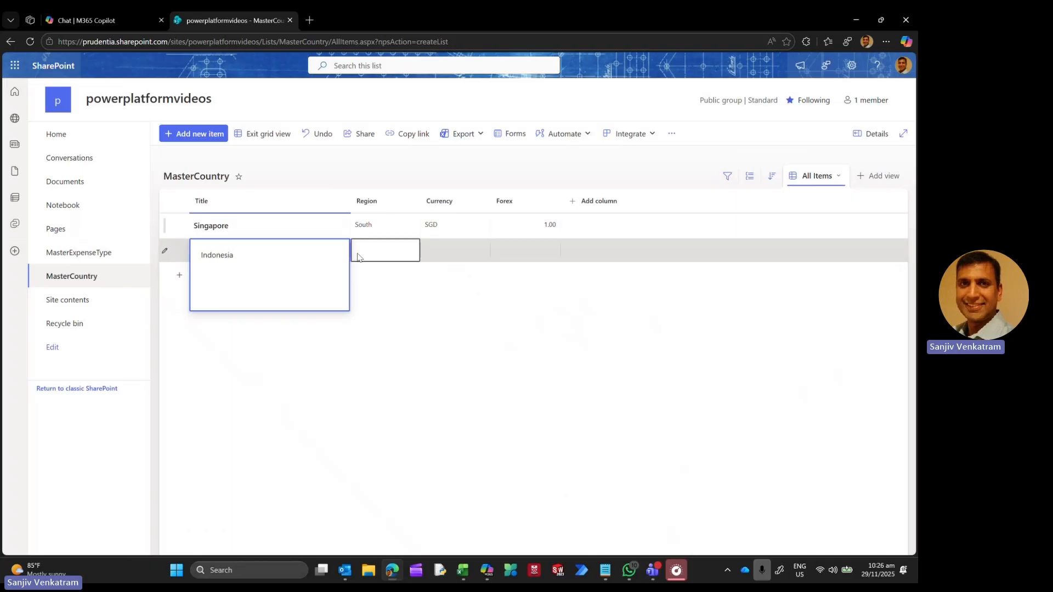
pyautogui.write('Sout')
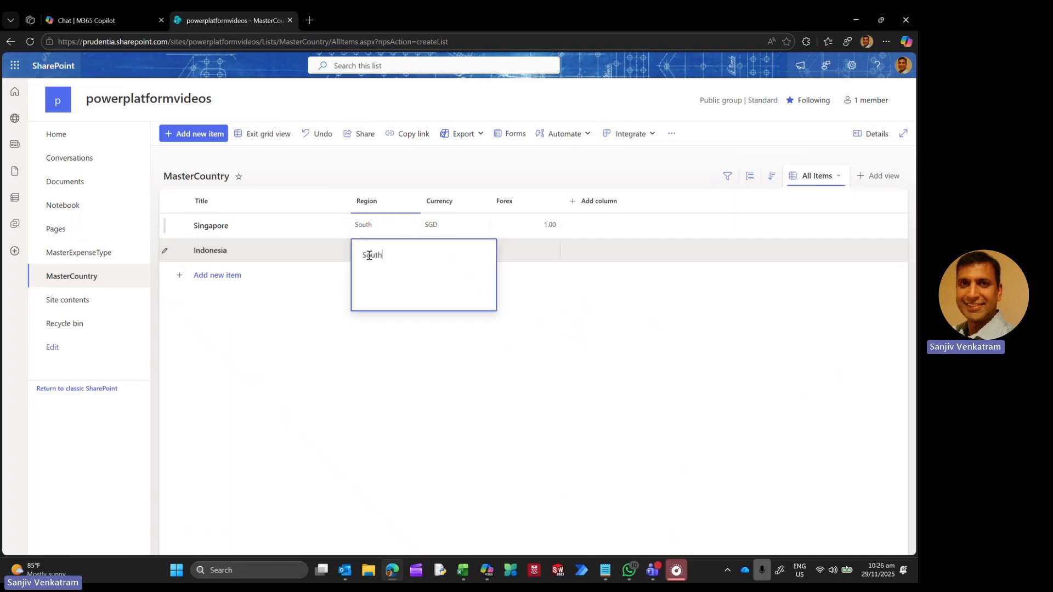
pyautogui.write('h')
pyautogui.click(452, 246)
pyautogui.click(453, 246)
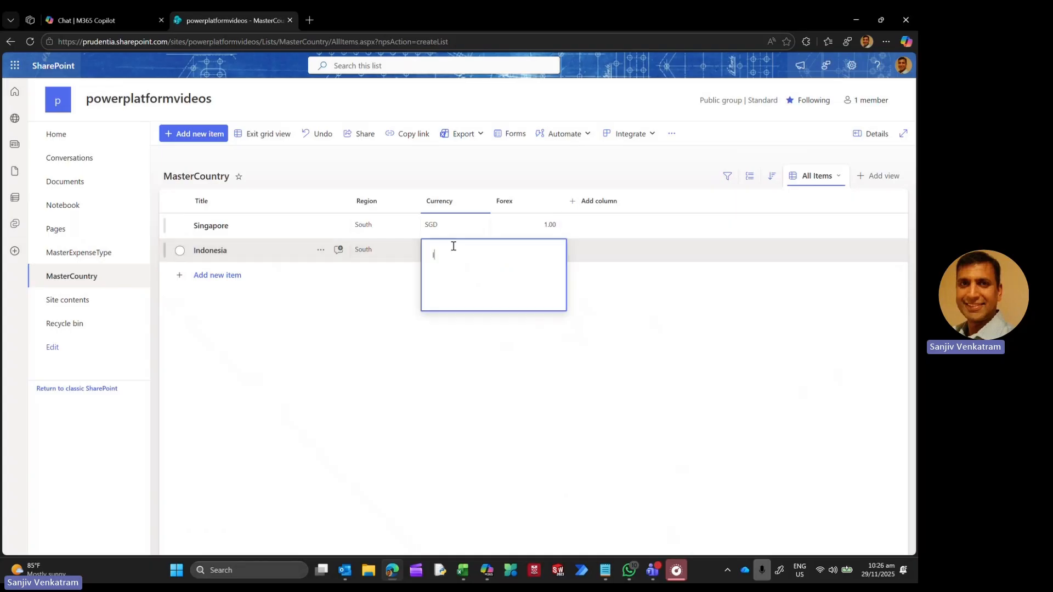
pyautogui.write('IDR')
pyautogui.click(550, 254)
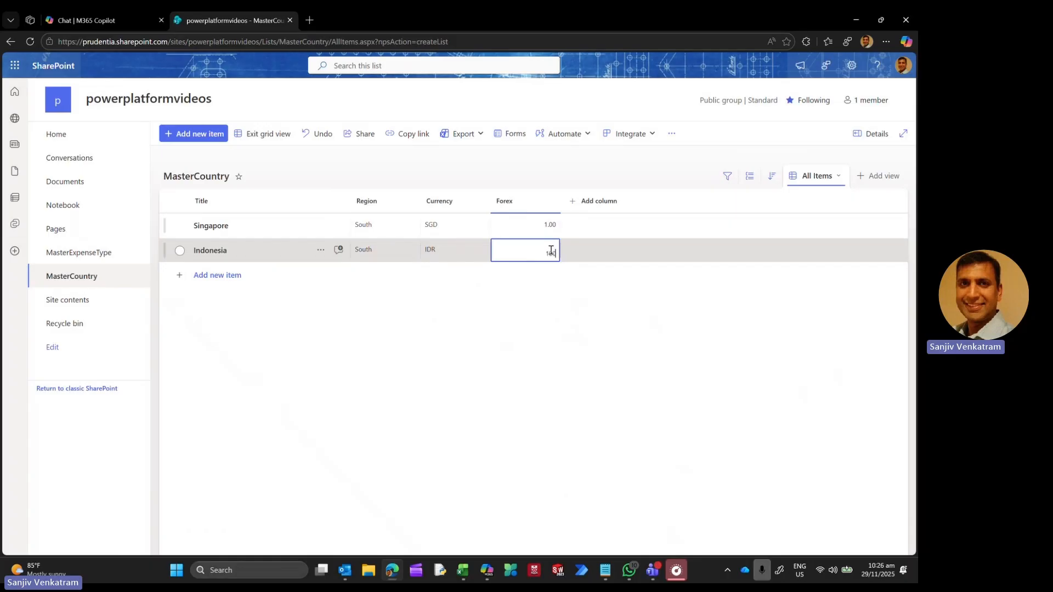
pyautogui.click(475, 328)
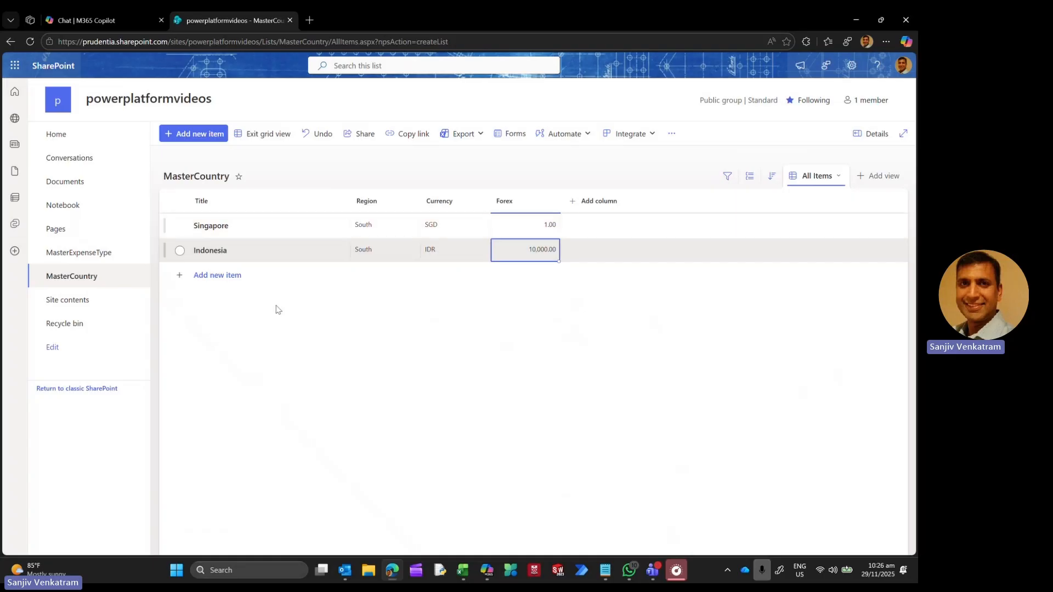
# Step: Add a Malaysia item to the MasterCountry list with region Center, currency MYR and Forex 3.23
pyautogui.click(232, 280)
pyautogui.write('Ma')
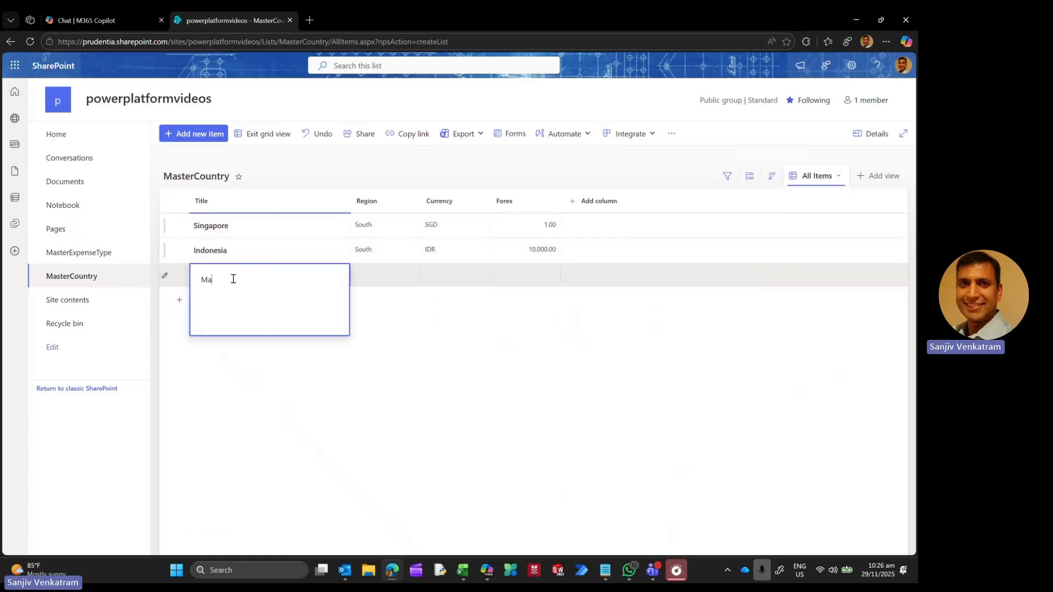
pyautogui.write('laysia')
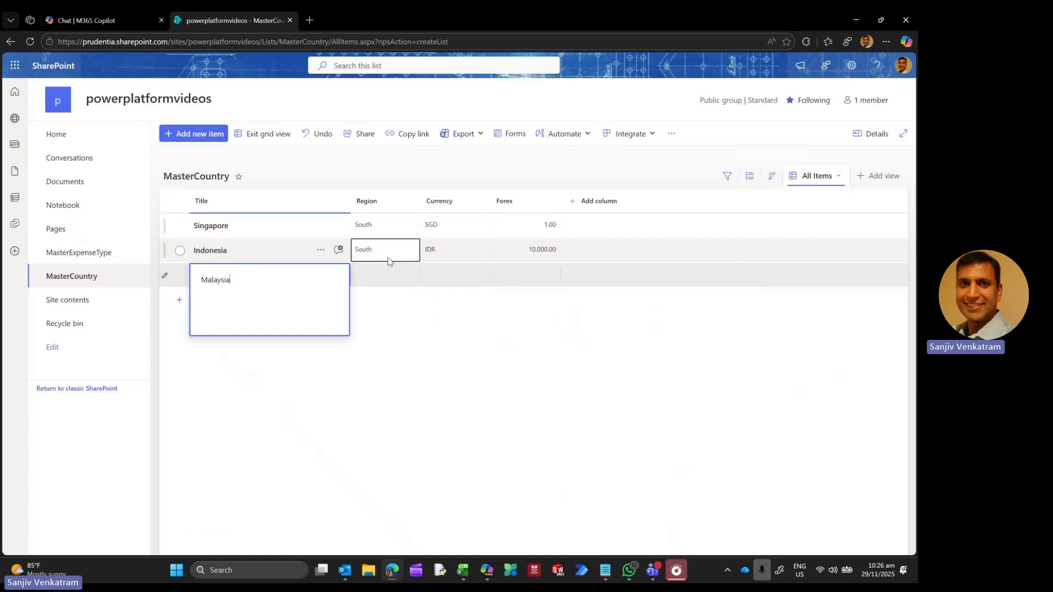
pyautogui.click(372, 274)
pyautogui.write('c')
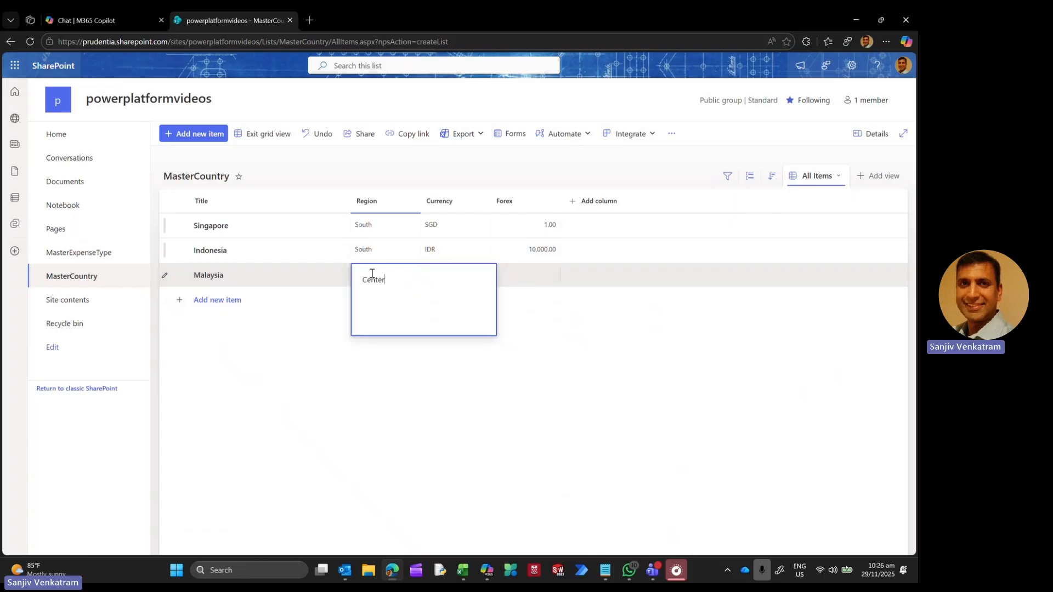
pyautogui.click(467, 407)
pyautogui.click(448, 284)
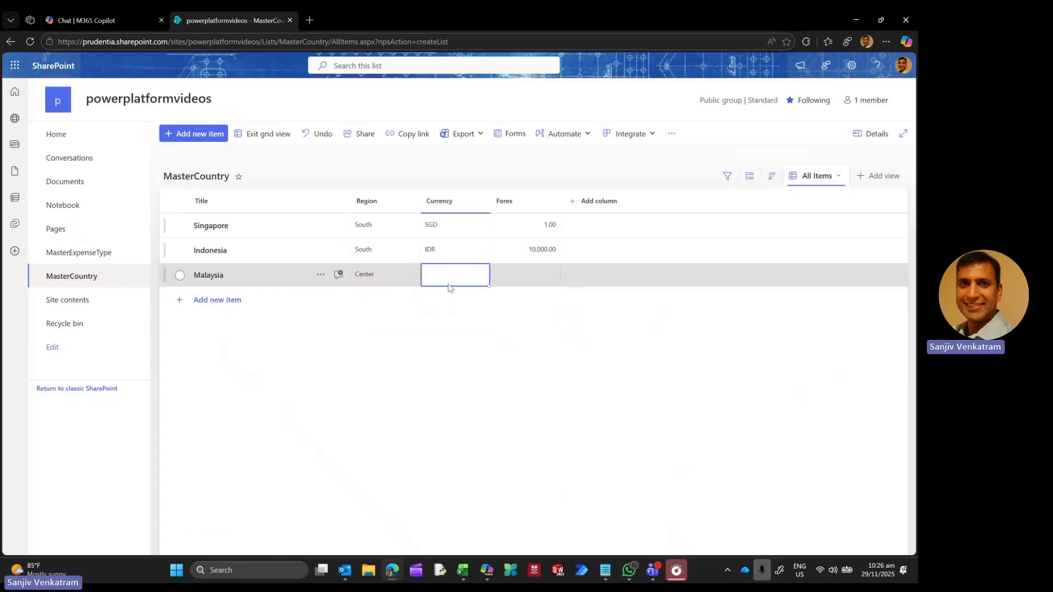
pyautogui.write('MYR')
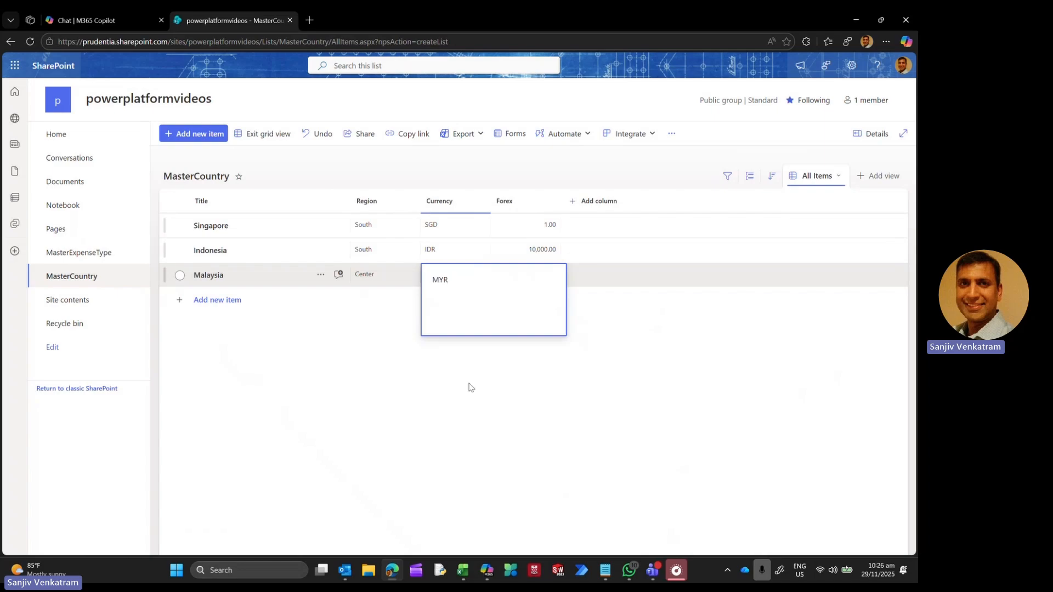
pyautogui.click(554, 272)
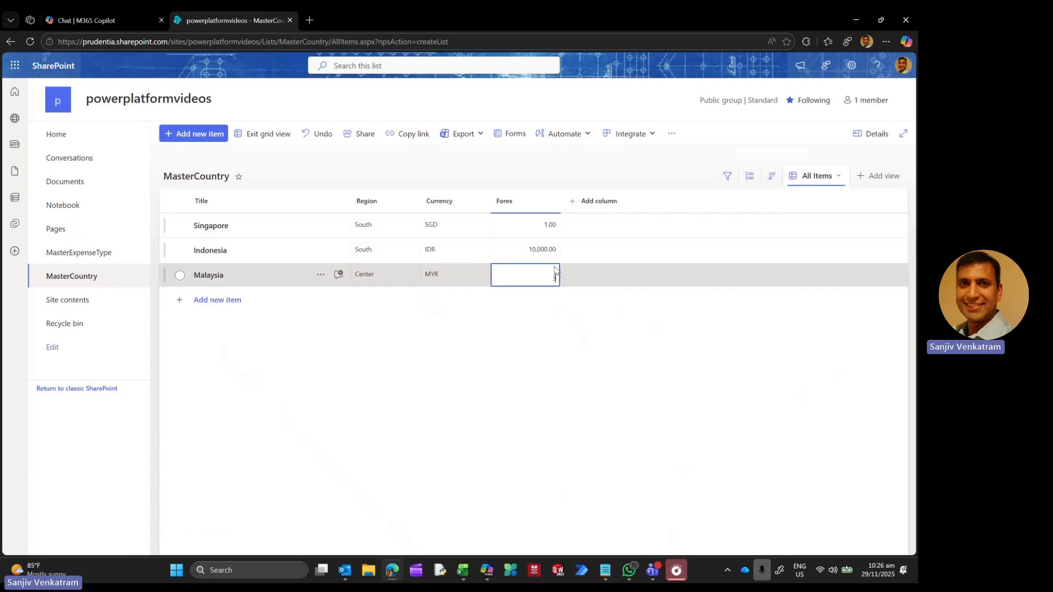
pyautogui.click(447, 353)
# Step: Add a Thailand item to the MasterCountry list with region North, currency THB and Forex 23.32
pyautogui.click(214, 300)
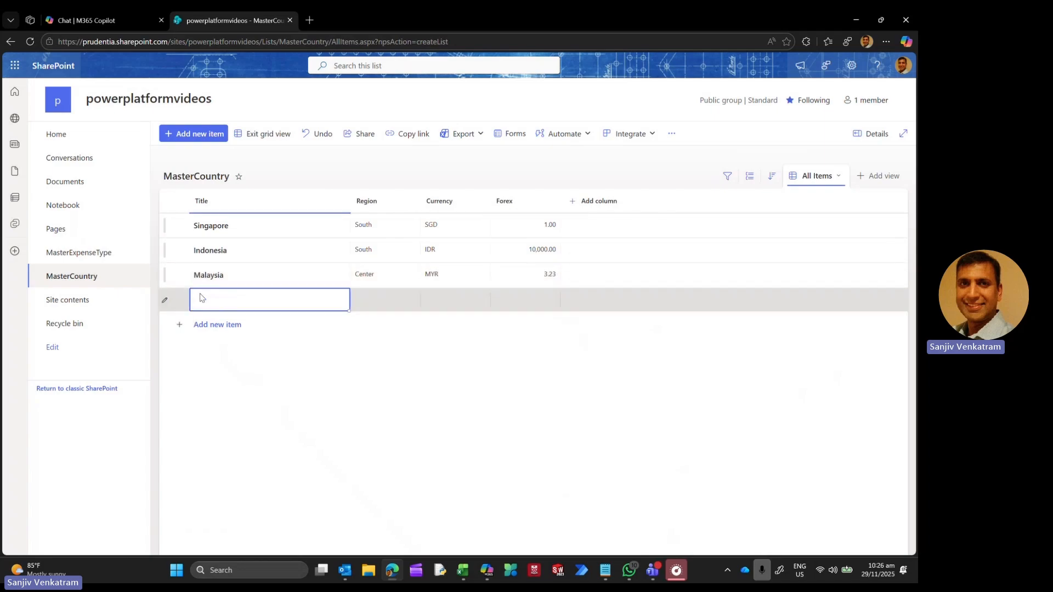
pyautogui.write('Thailand')
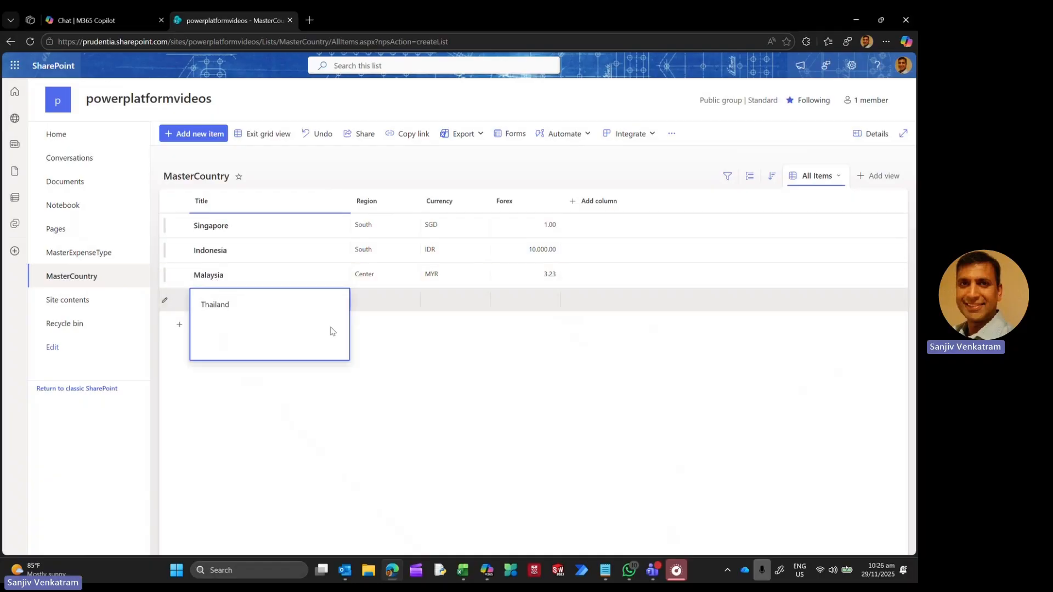
pyautogui.click(392, 306)
pyautogui.write('North')
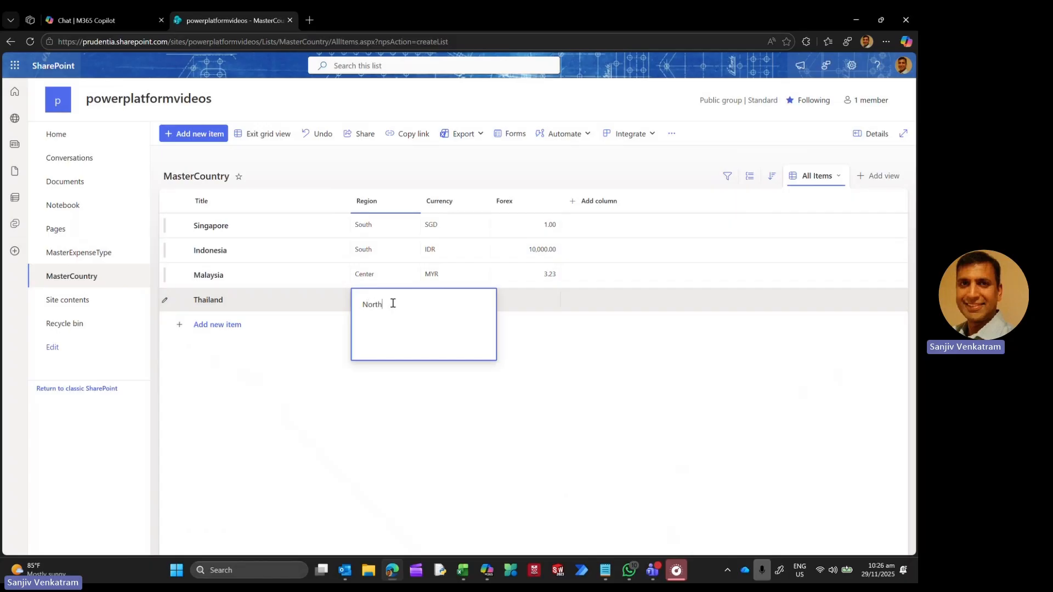
pyautogui.click(451, 410)
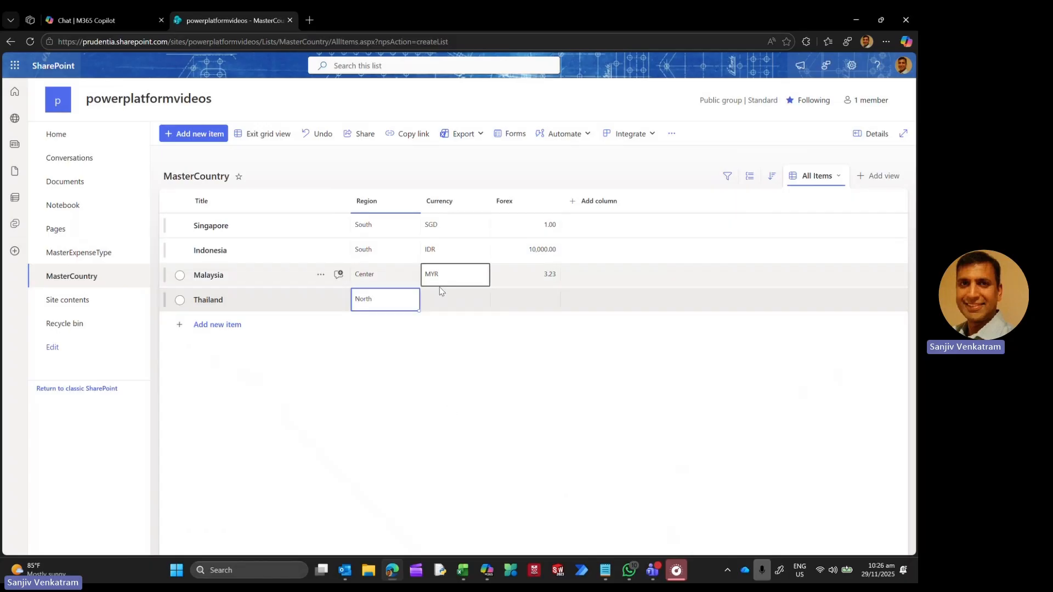
pyautogui.click(434, 304)
pyautogui.write('THB')
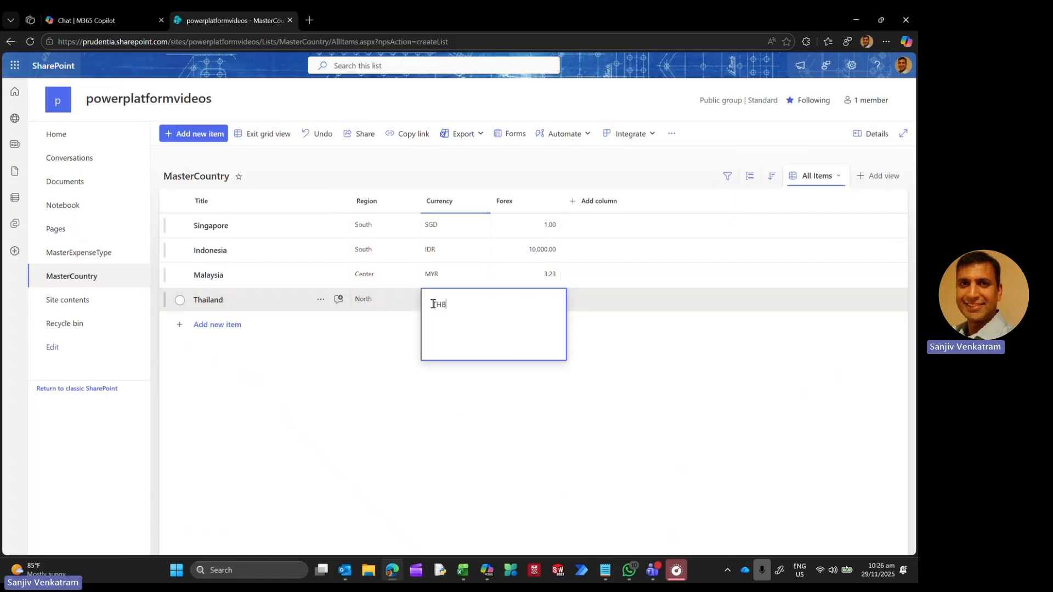
pyautogui.click(475, 416)
pyautogui.click(549, 297)
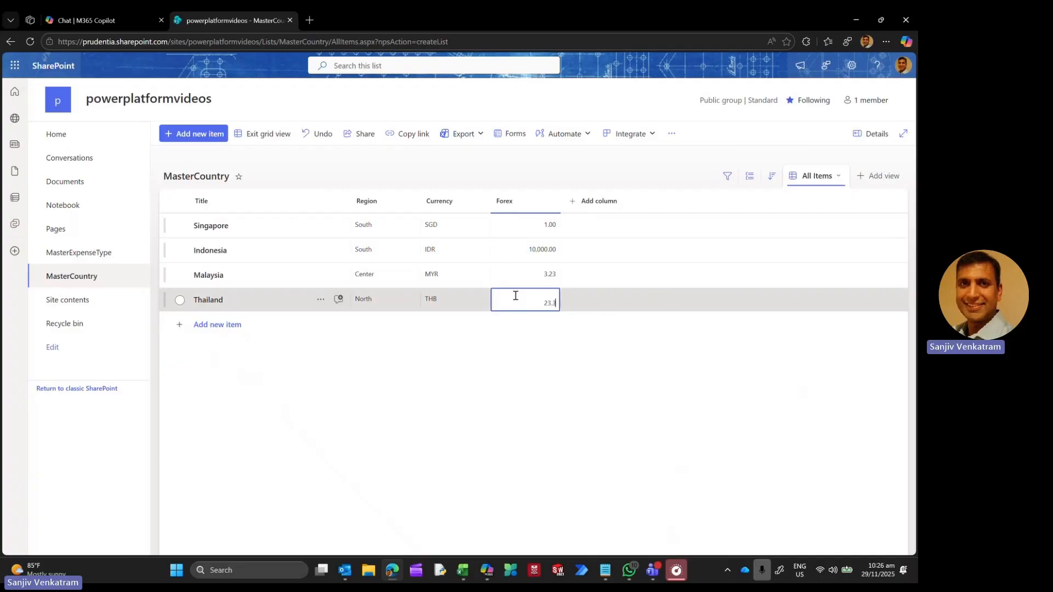
pyautogui.write('2')
# Step: Add a Philippines item to the MasterCountry list with region North, currency PHP and Forex 42.32
pyautogui.click(262, 326)
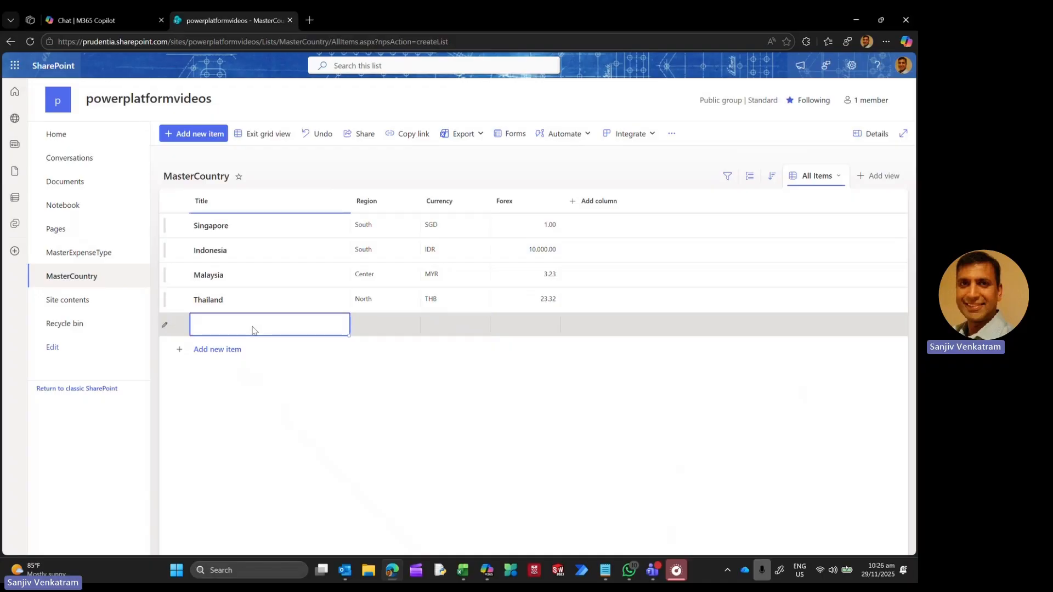
pyautogui.write('Philippines')
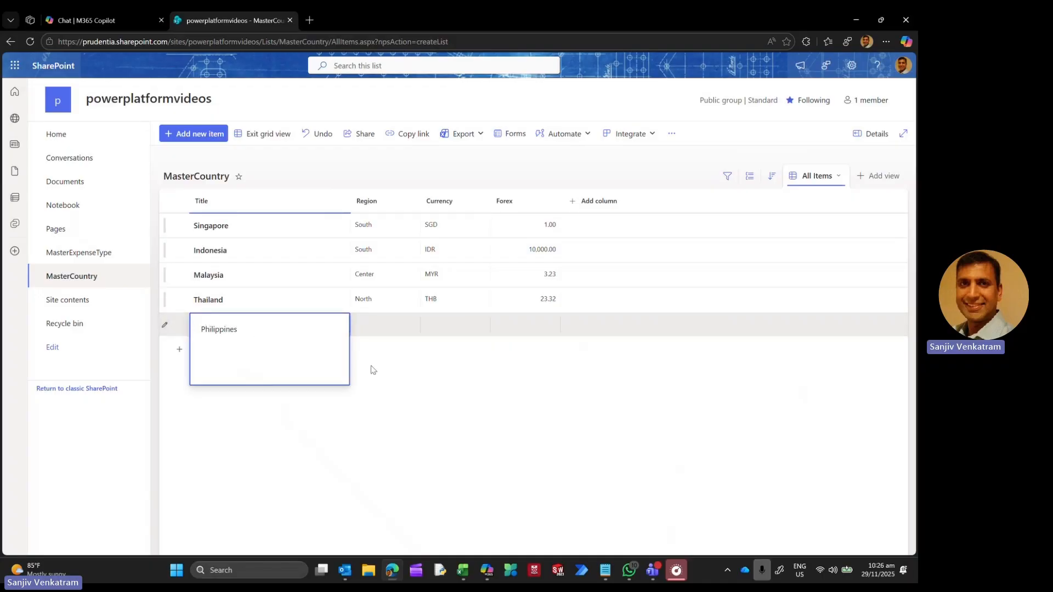
pyautogui.click(374, 328)
pyautogui.write('North')
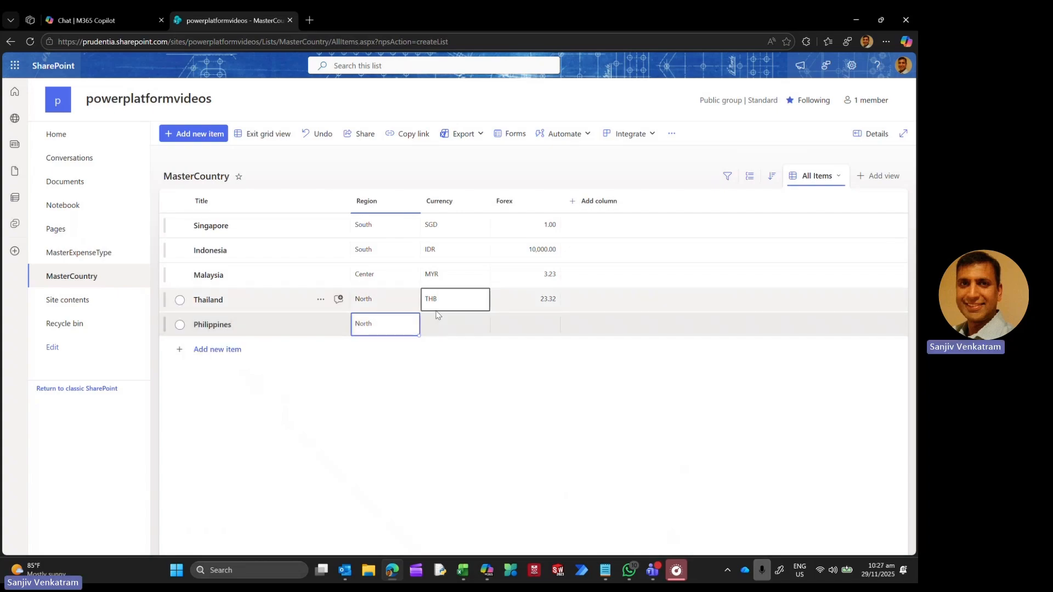
pyautogui.click(442, 324)
pyautogui.write('PHP')
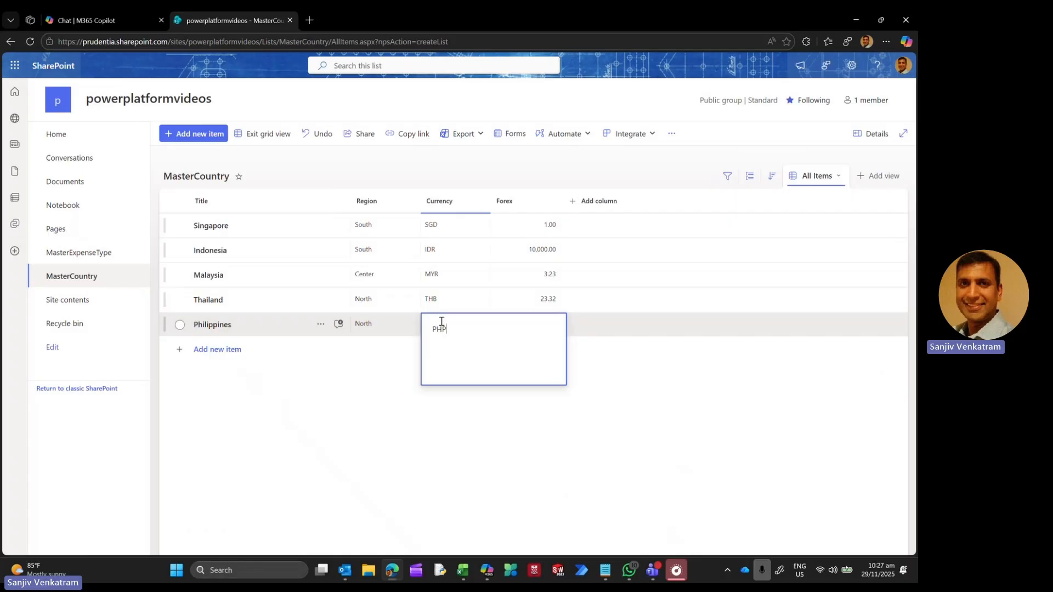
pyautogui.click(629, 378)
pyautogui.click(548, 325)
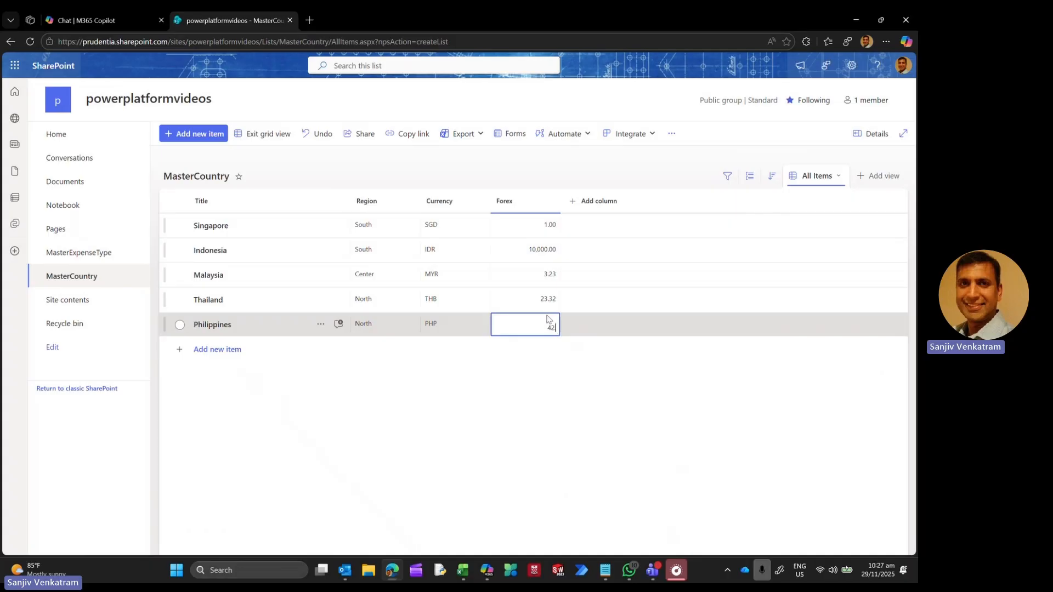
pyautogui.click(501, 375)
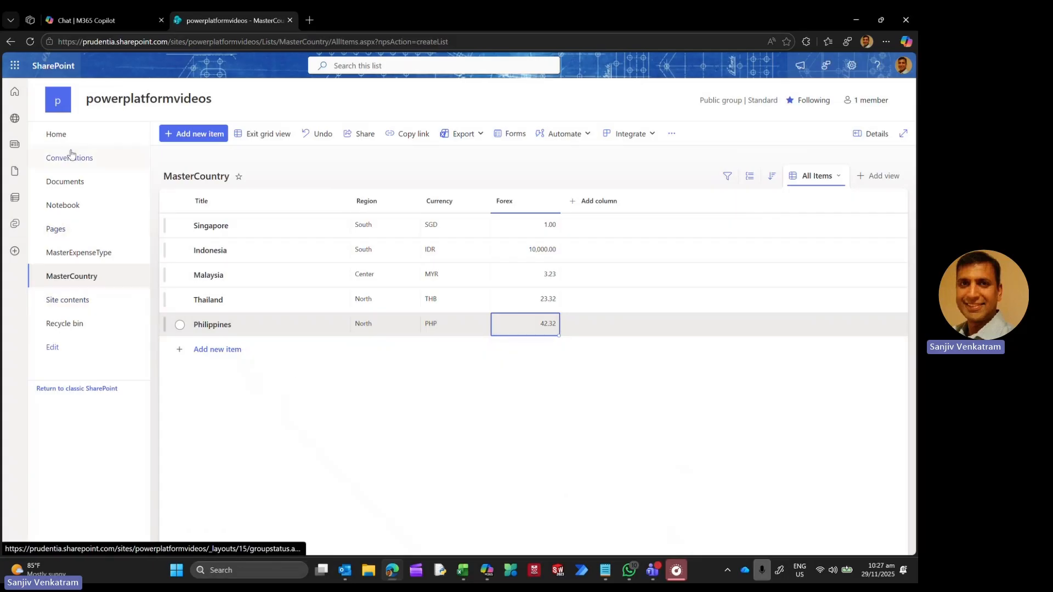
# Step: Create a blank list named TransactionExpense from the site's home page, shown in the site navigation
pyautogui.click(55, 134)
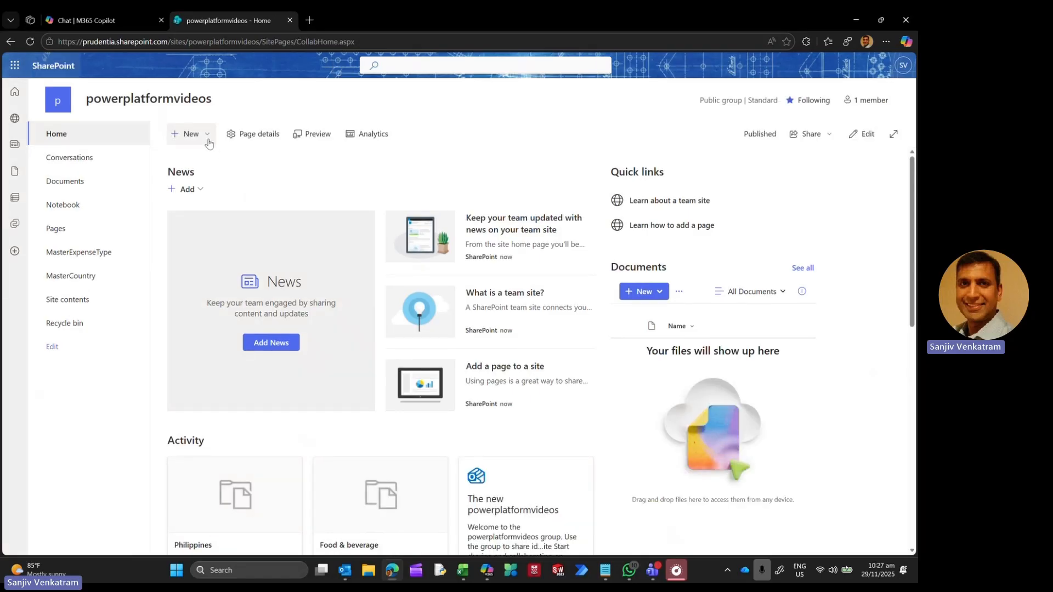
pyautogui.click(208, 144)
pyautogui.click(202, 156)
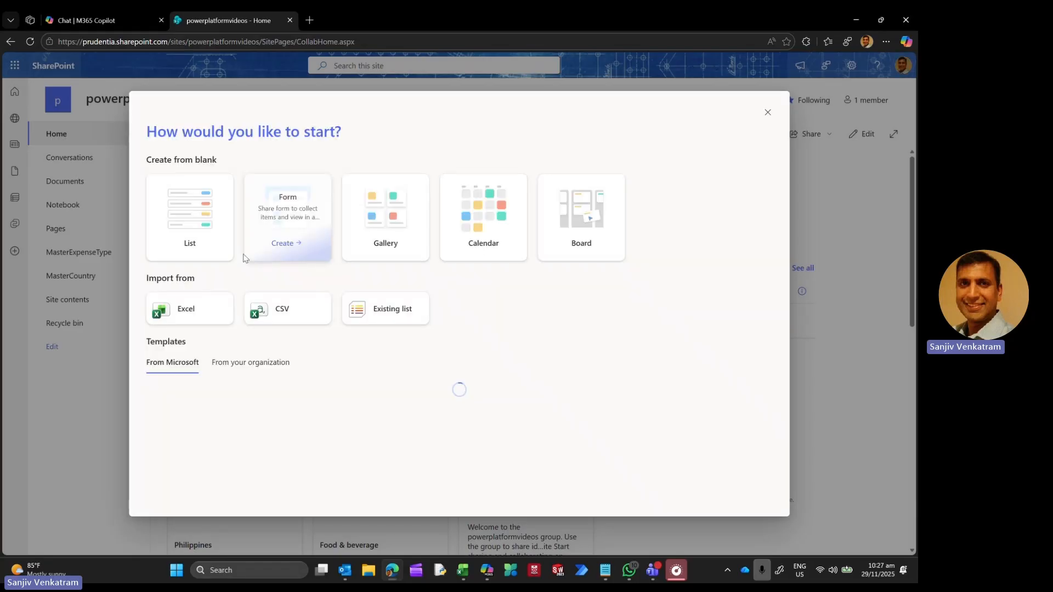
pyautogui.click(204, 229)
pyautogui.write('Transaction')
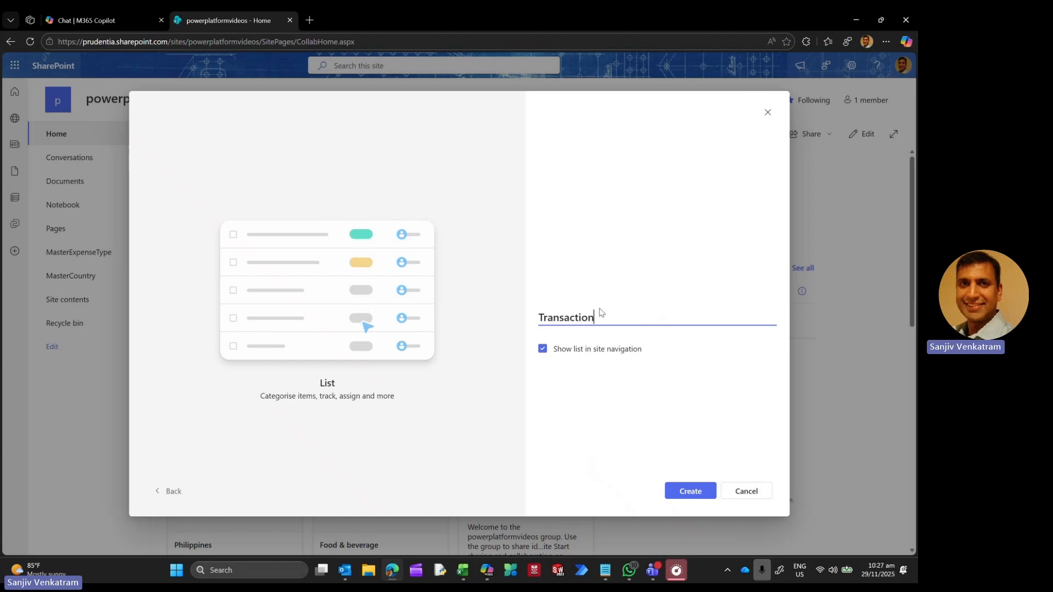
pyautogui.write('Expense')
pyautogui.click(676, 492)
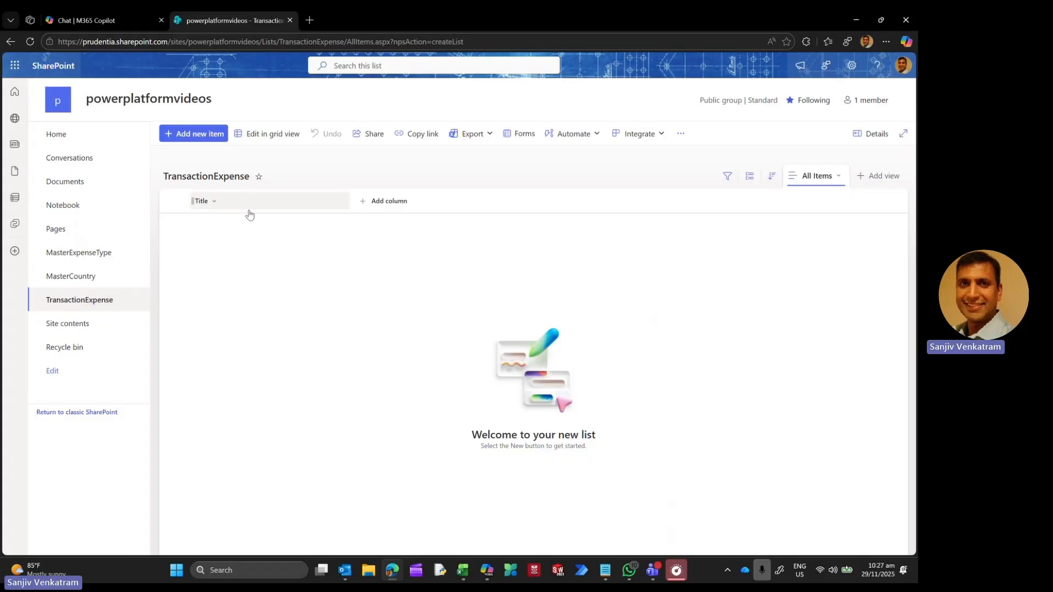
# Step: Add a lookup column named Country that uses Title from MasterCountry and also brings in Region, Currency and Forex
pyautogui.click(379, 201)
pyautogui.scroll(-3, 620, 320)
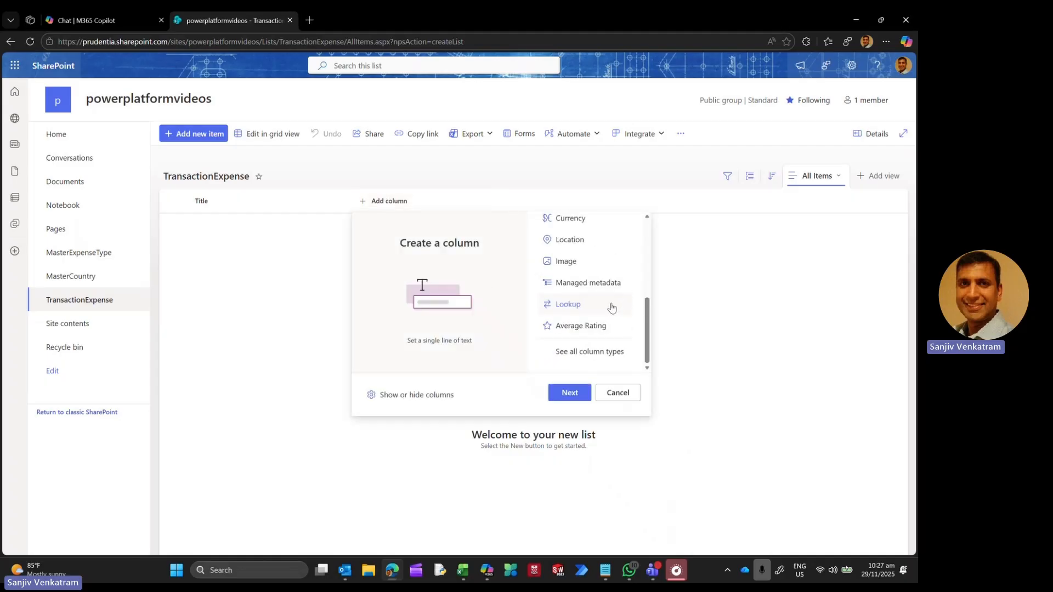
pyautogui.click(579, 305)
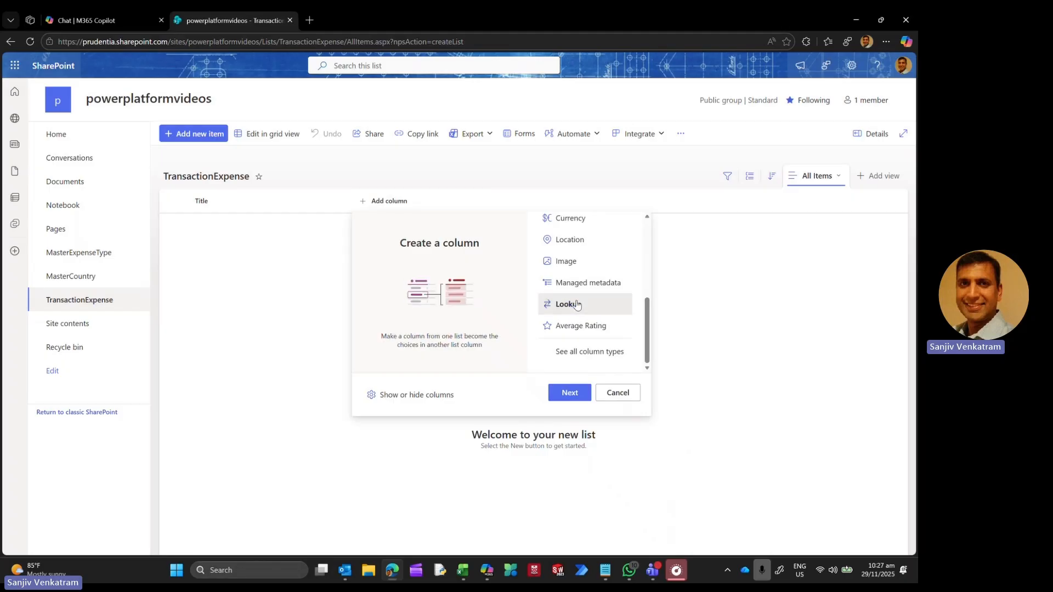
pyautogui.click(570, 393)
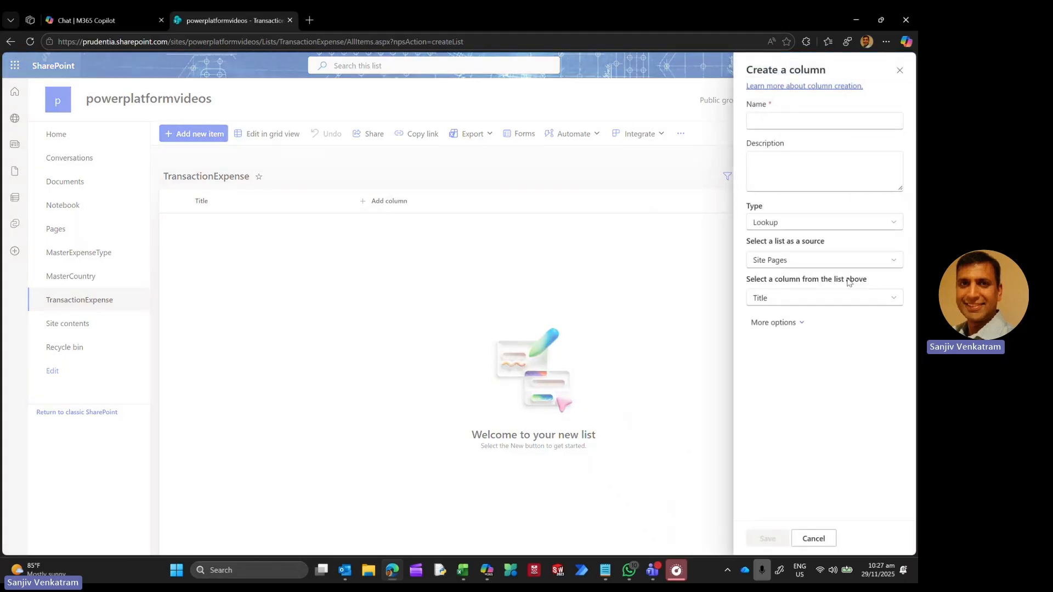
pyautogui.click(776, 124)
pyautogui.write('Country')
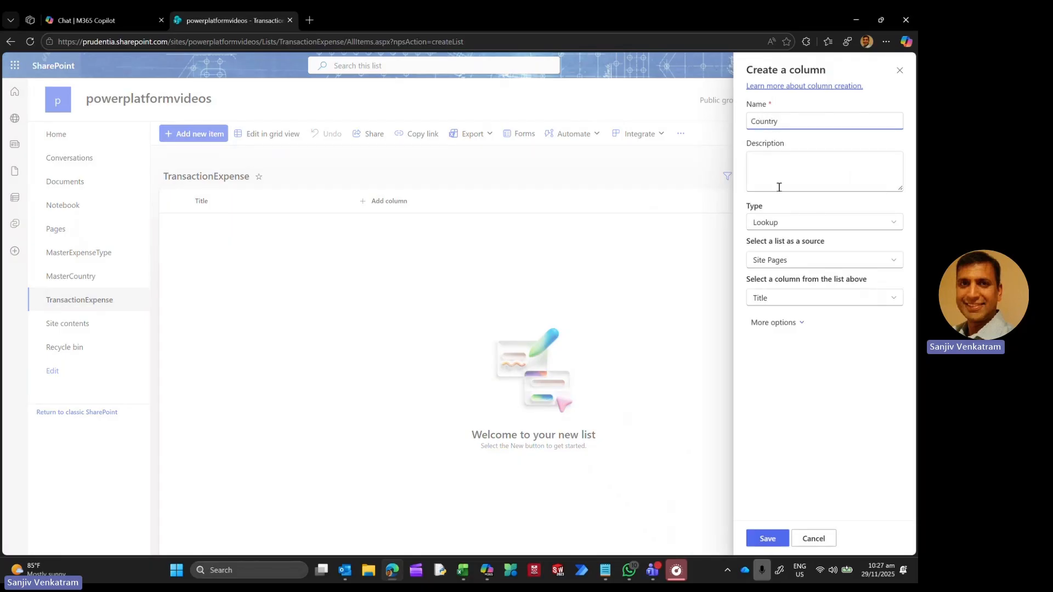
pyautogui.click(782, 264)
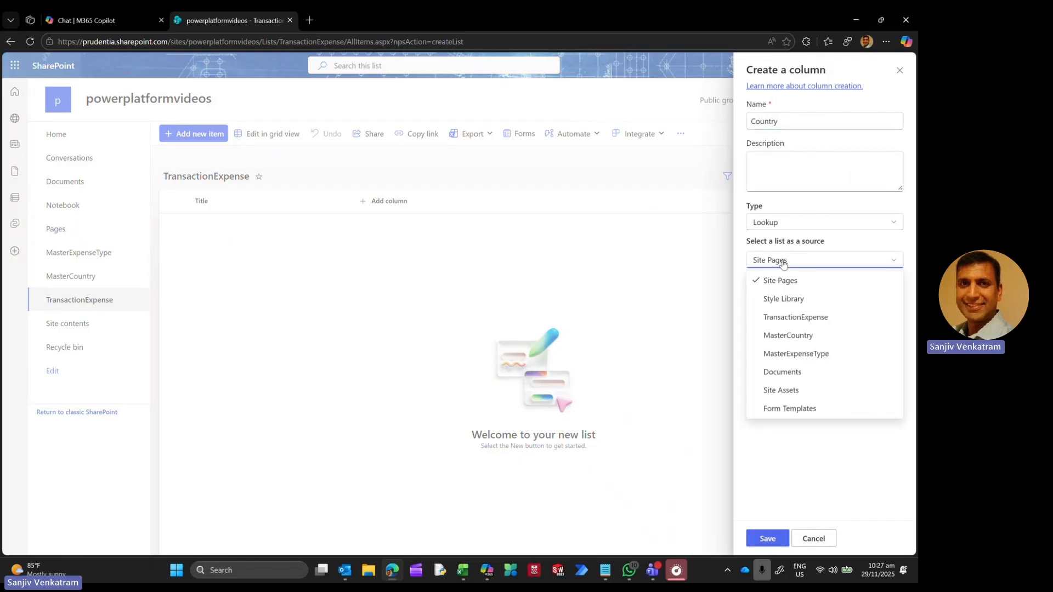
pyautogui.click(781, 335)
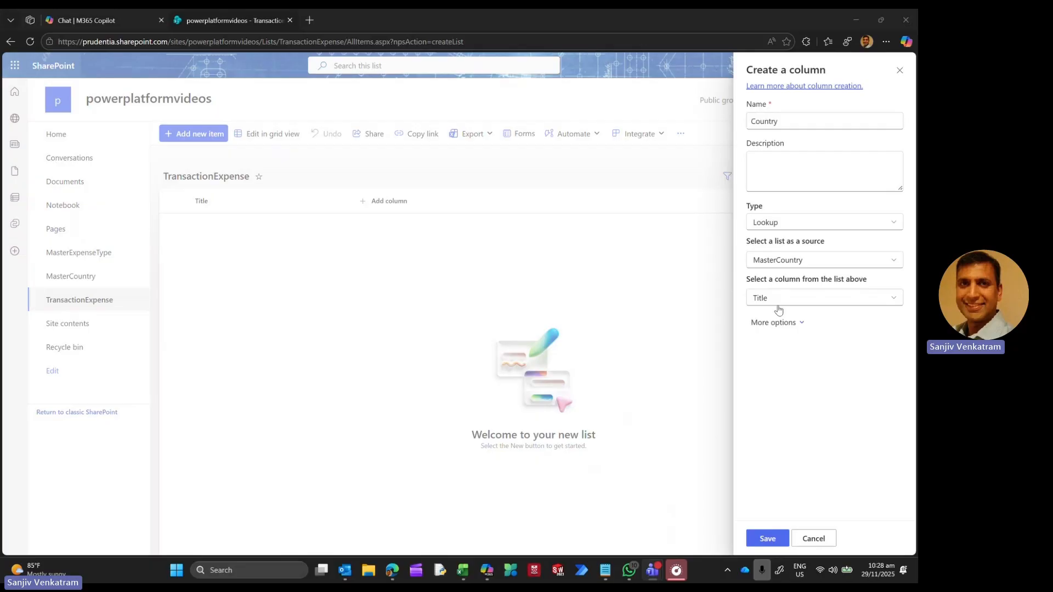
pyautogui.click(756, 326)
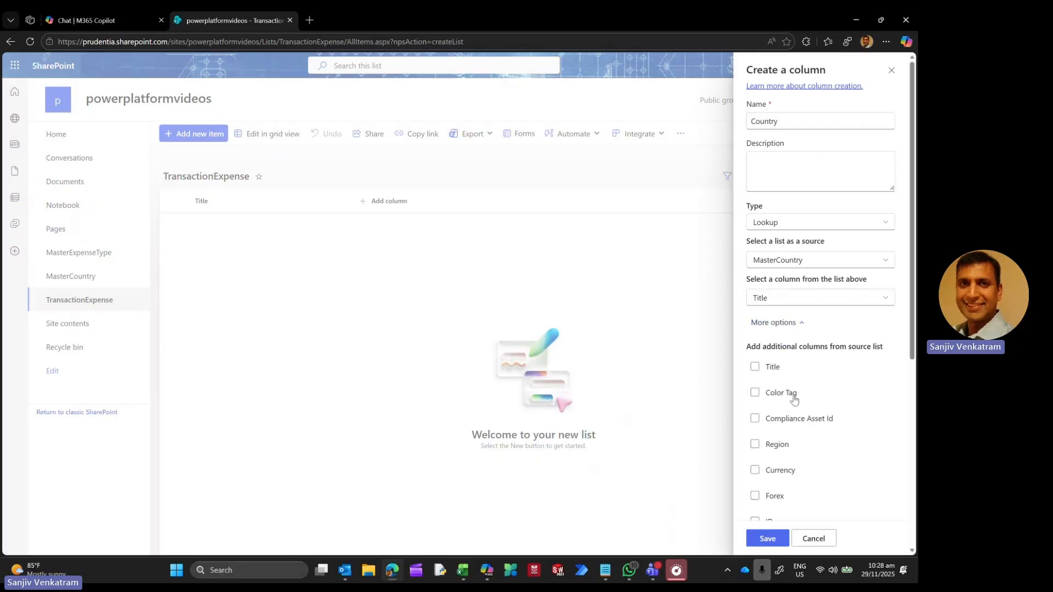
pyautogui.click(755, 444)
pyautogui.click(756, 472)
pyautogui.click(767, 539)
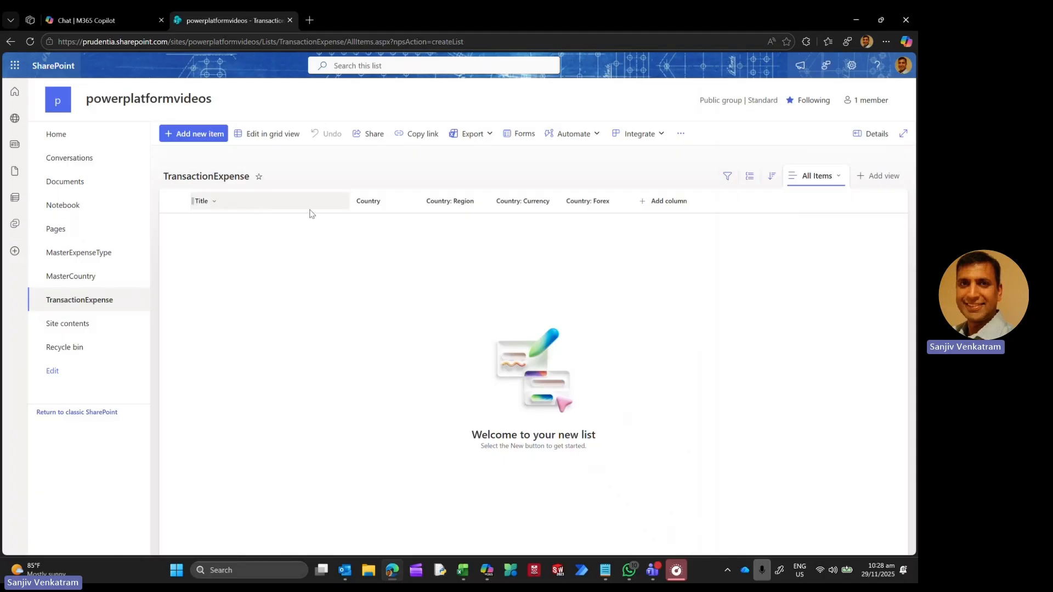
# Step: Rename the Country: Region column as Region
pyautogui.click(469, 203)
pyautogui.moveTo(483, 299)
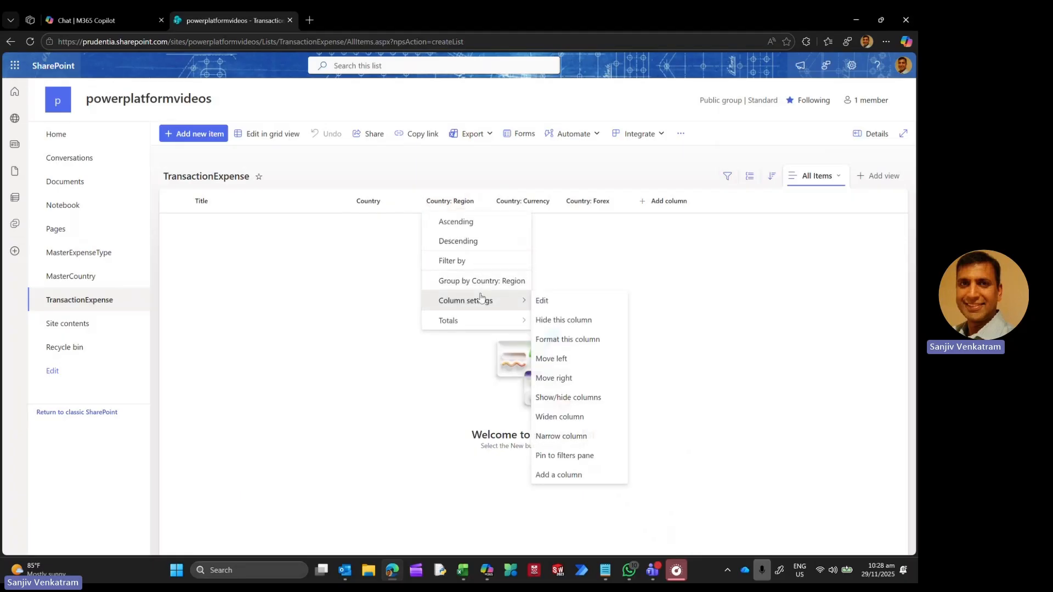
pyautogui.click(540, 301)
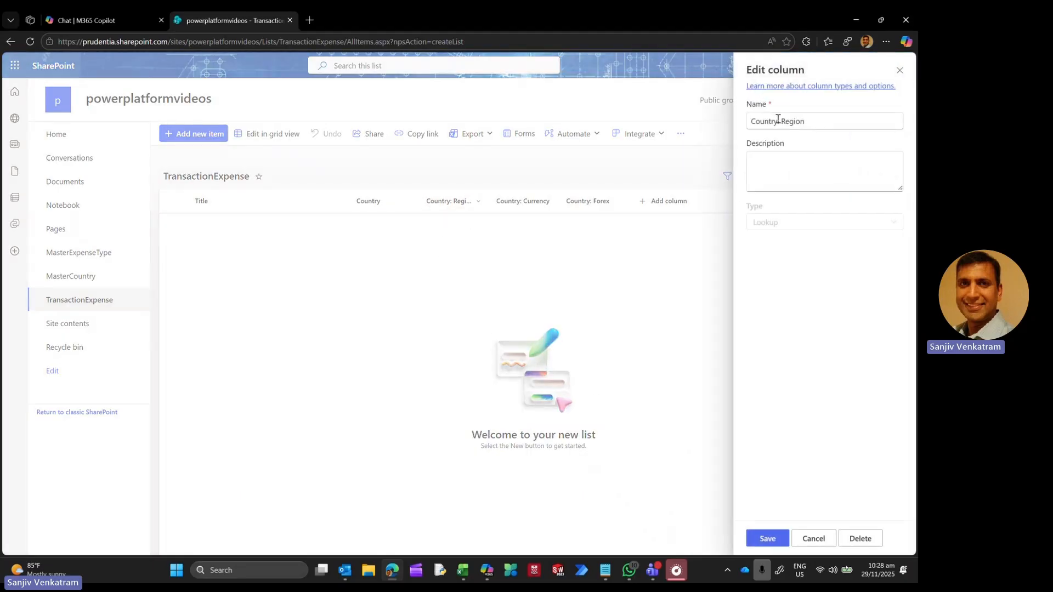
pyautogui.moveTo(778, 119); pyautogui.dragTo(750, 120)
pyautogui.press('BackSpace')
pyautogui.click(768, 539)
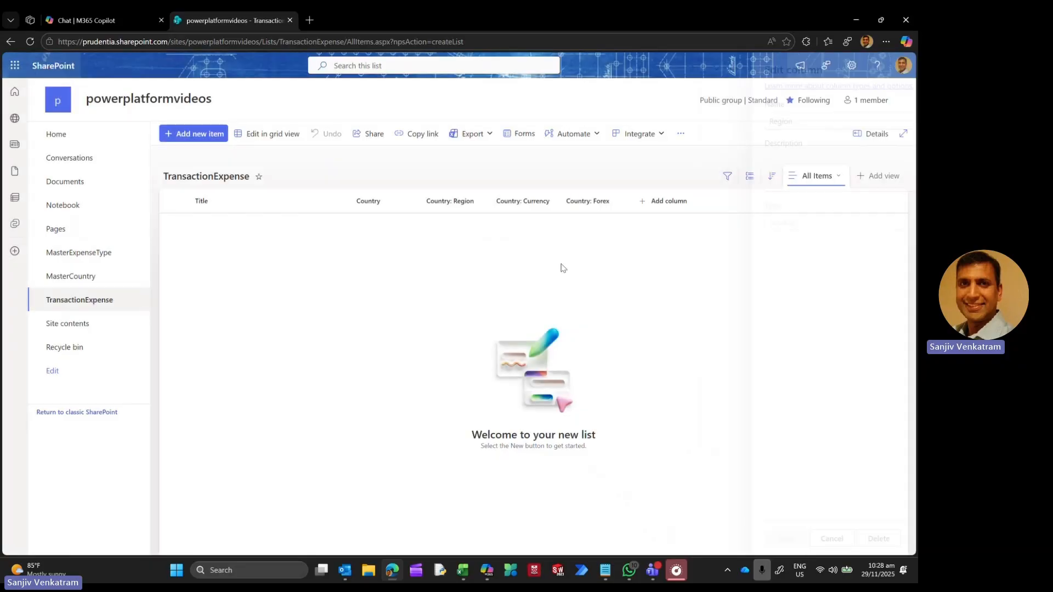
# Step: Rename the Country: Currency column as Currency
pyautogui.click(549, 206)
pyautogui.moveTo(553, 301)
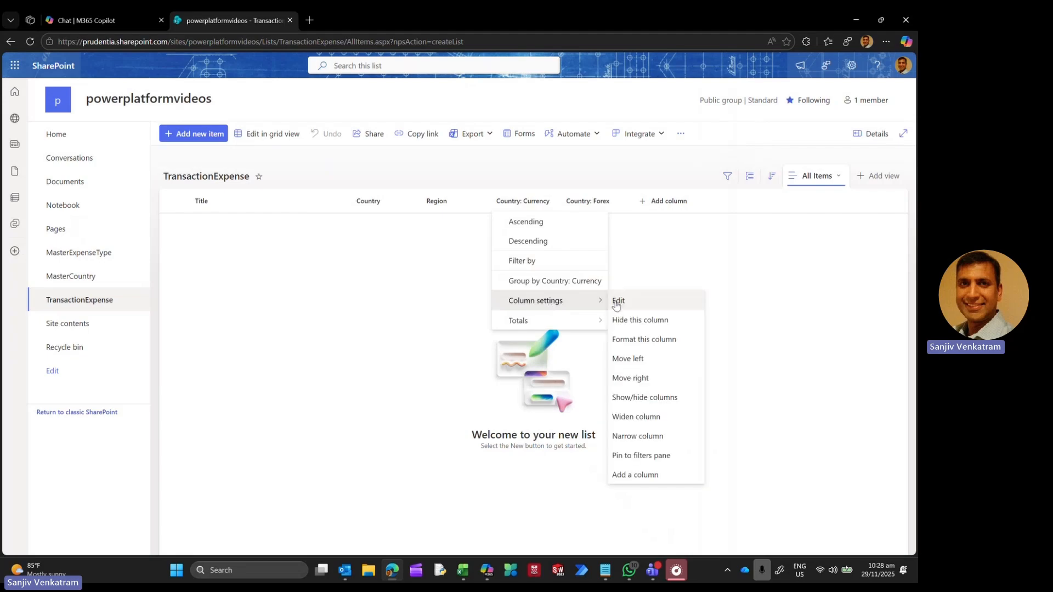
pyautogui.click(616, 303)
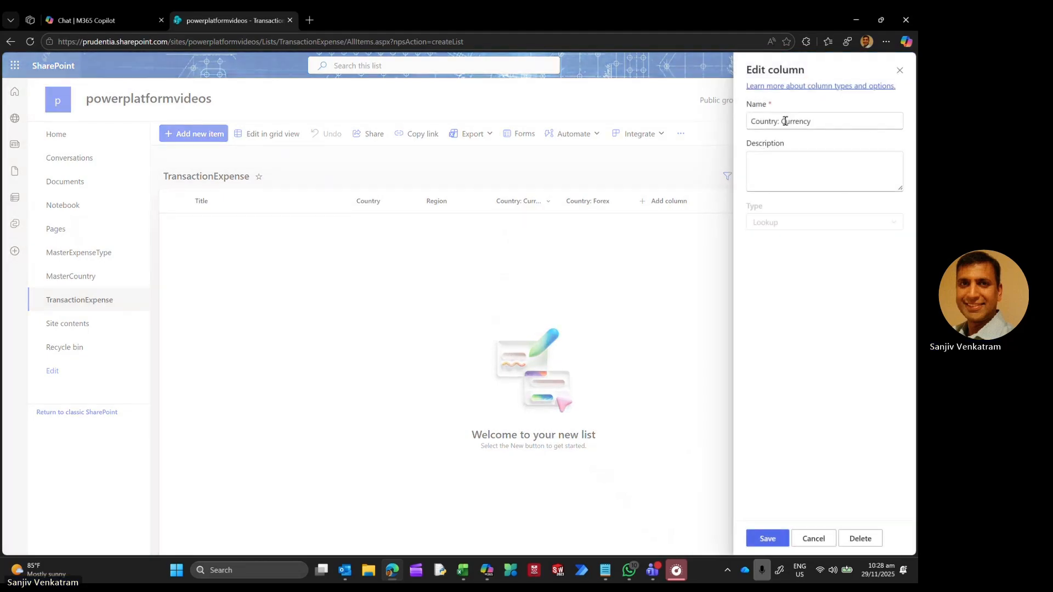
pyautogui.moveTo(784, 121); pyautogui.dragTo(691, 129)
pyautogui.press('BackSpace')
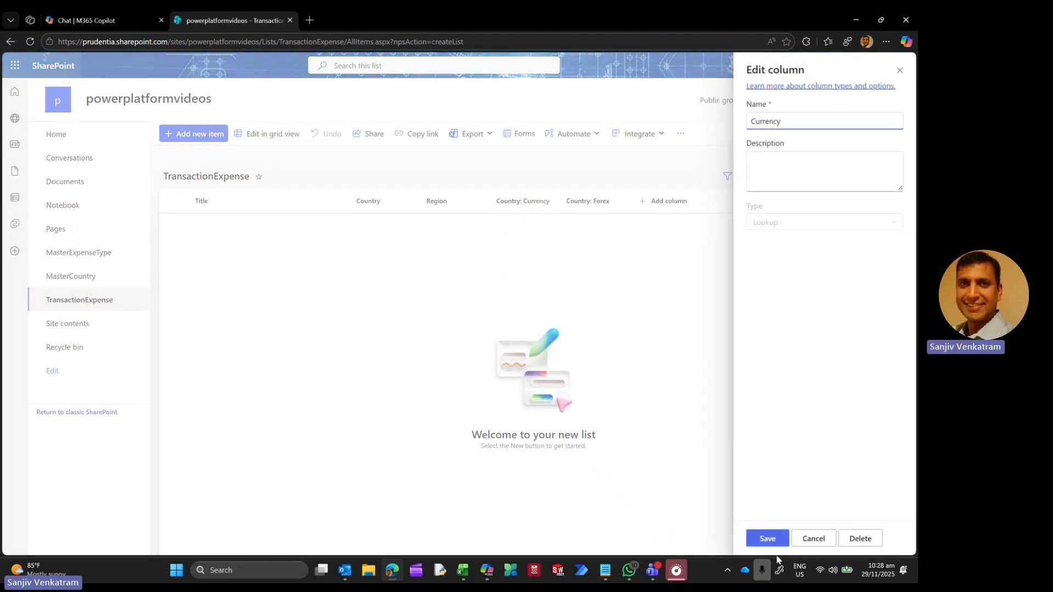
pyautogui.click(767, 538)
# Step: Rename the Country: Forex column as Forex
pyautogui.click(608, 203)
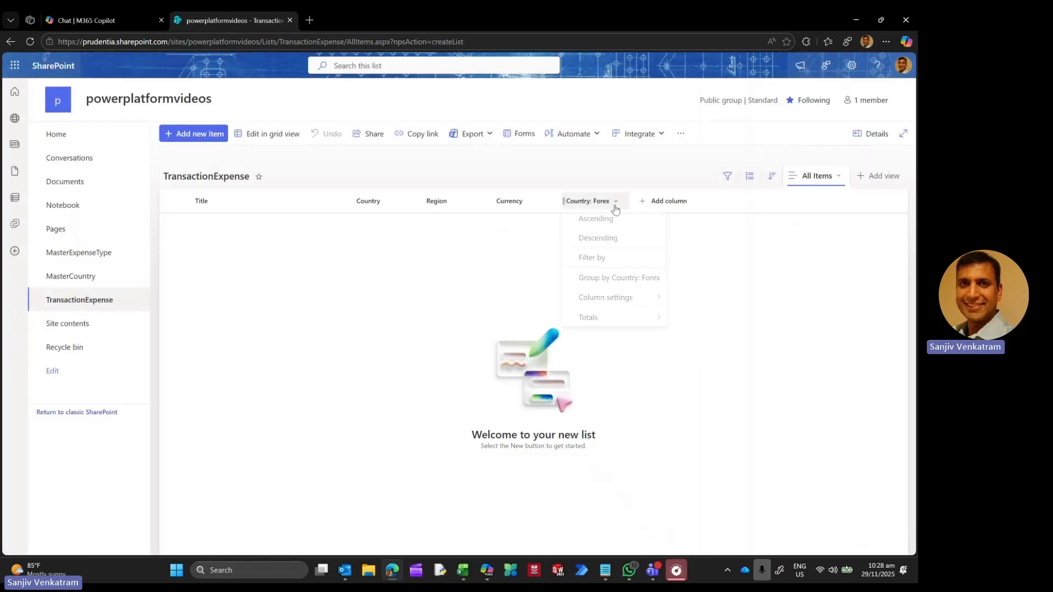
pyautogui.moveTo(612, 301)
pyautogui.click(686, 301)
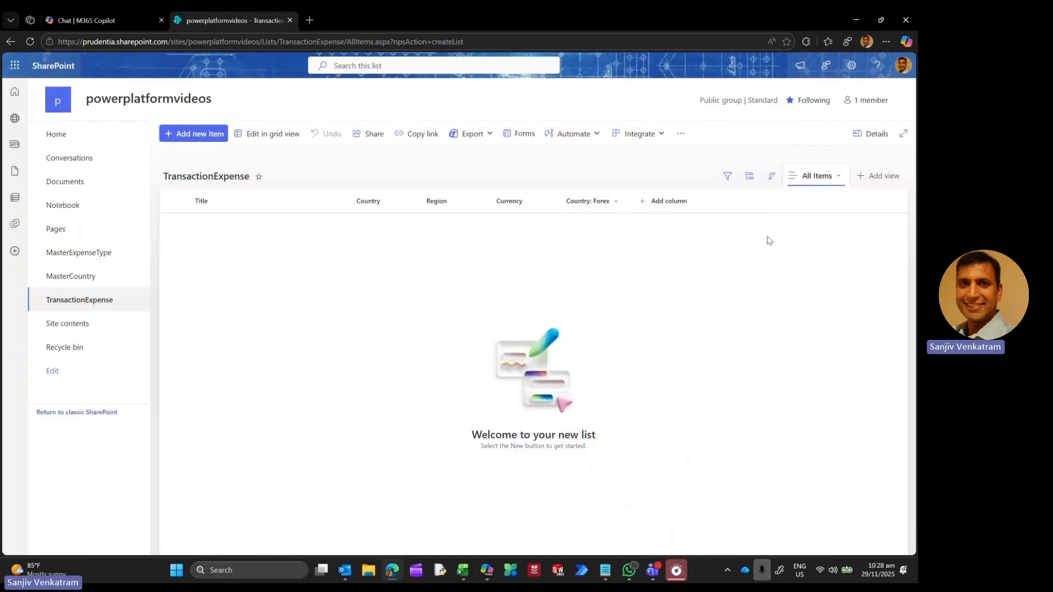
pyautogui.moveTo(784, 121); pyautogui.dragTo(750, 122)
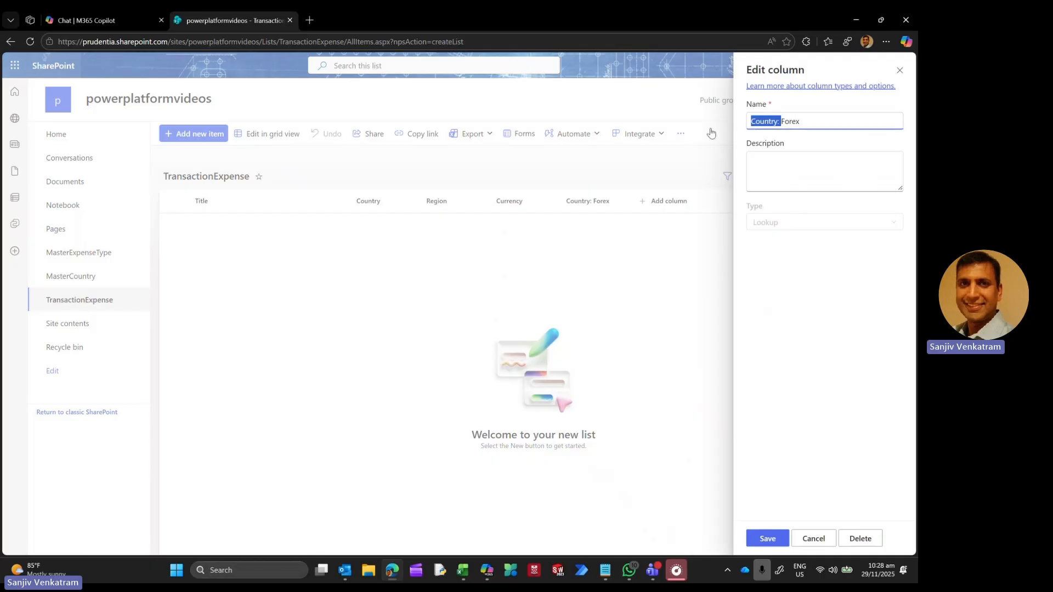
pyautogui.press('BackSpace')
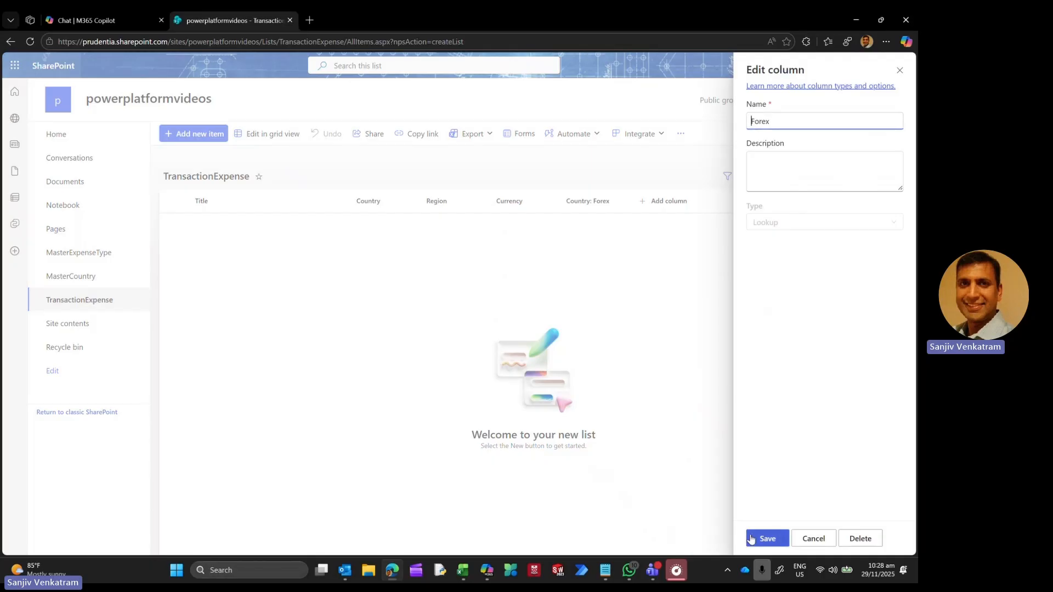
pyautogui.click(767, 538)
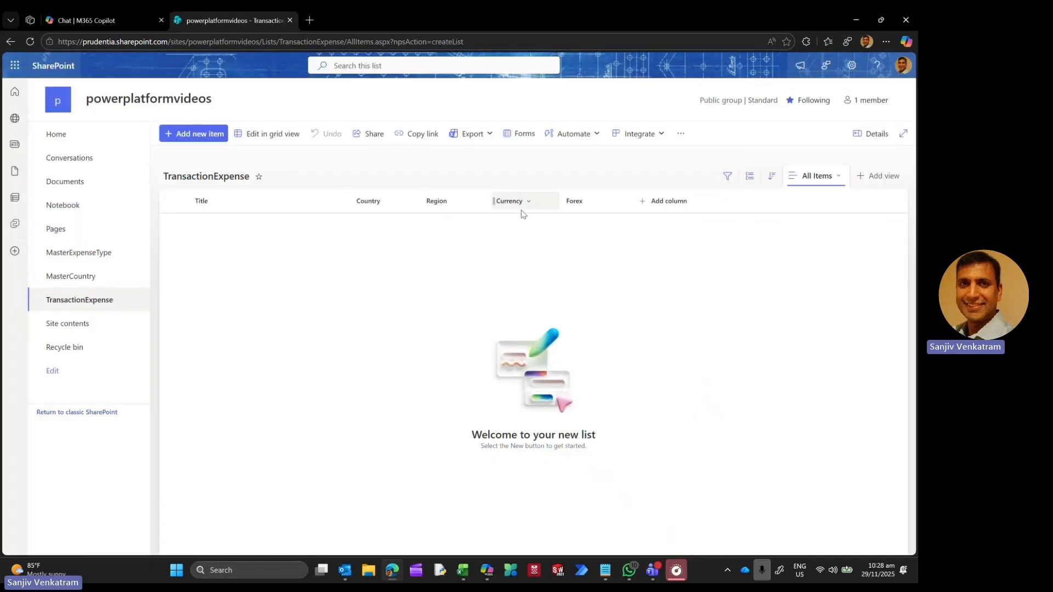
# Step: Add a lookup column named Expense Type that uses Title from MasterExpenseType and also brings in Category
pyautogui.click(673, 211)
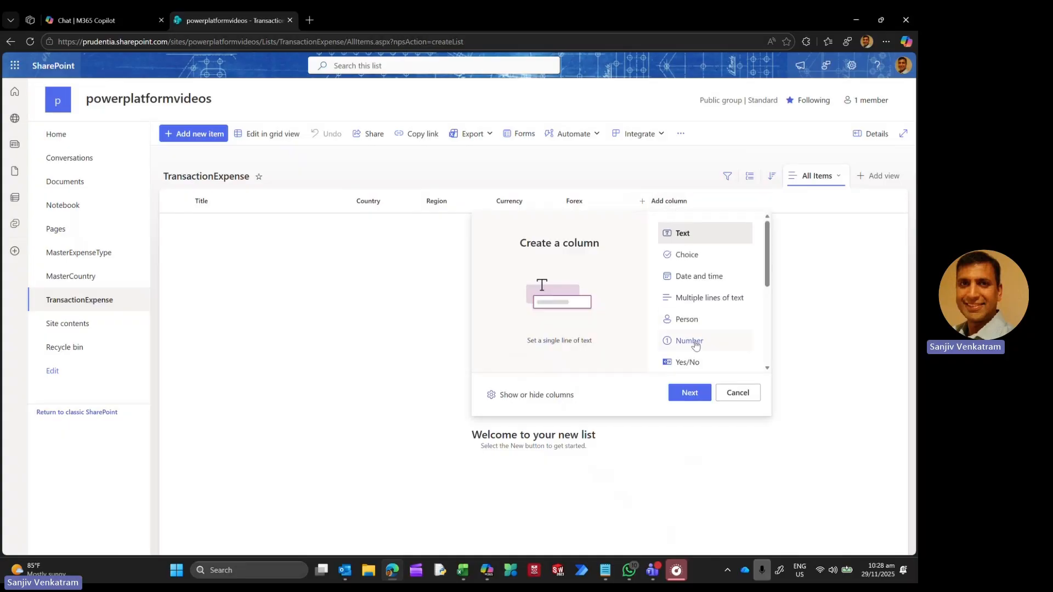
pyautogui.scroll(-1, 724, 336)
pyautogui.scroll(-2, 724, 336)
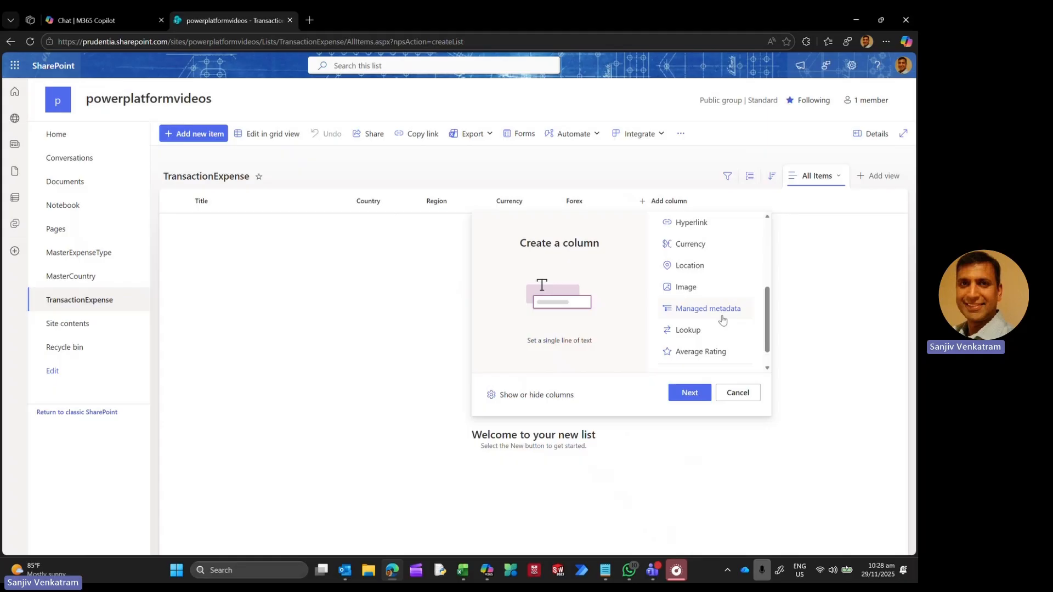
pyautogui.click(690, 339)
pyautogui.click(689, 392)
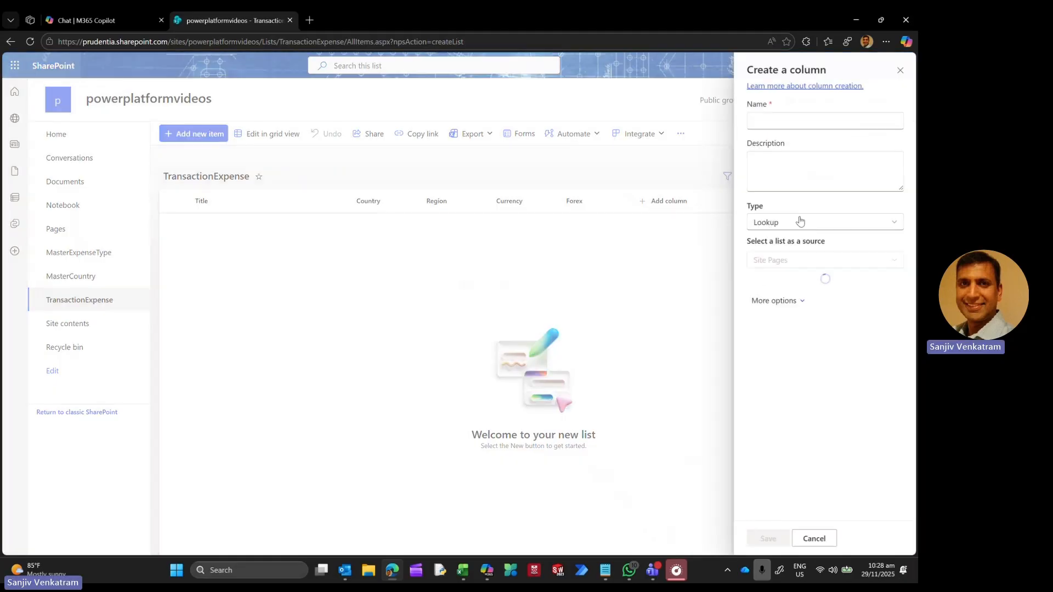
pyautogui.click(772, 128)
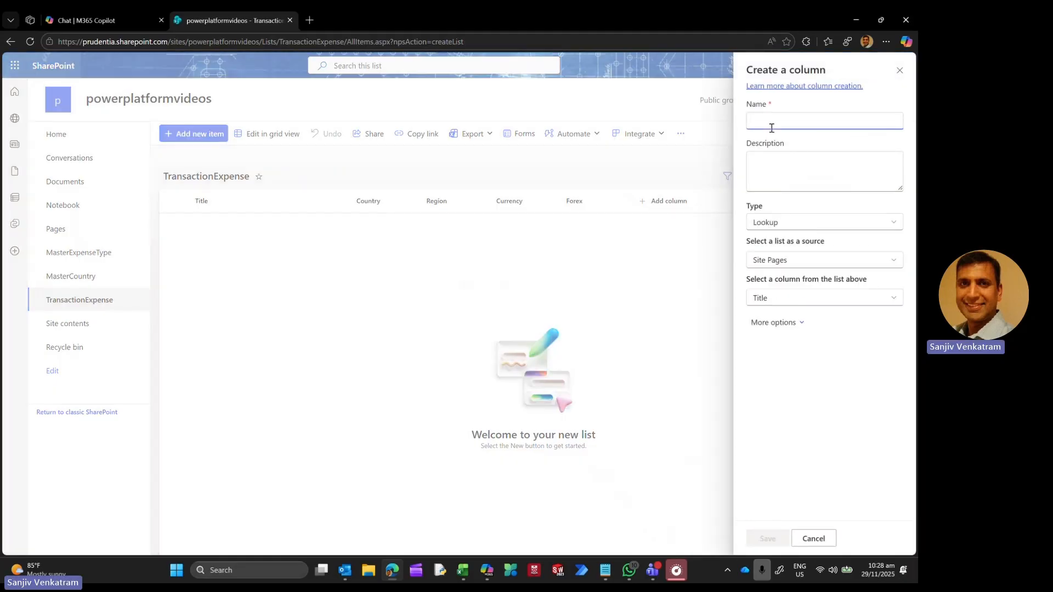
pyautogui.write('Expense')
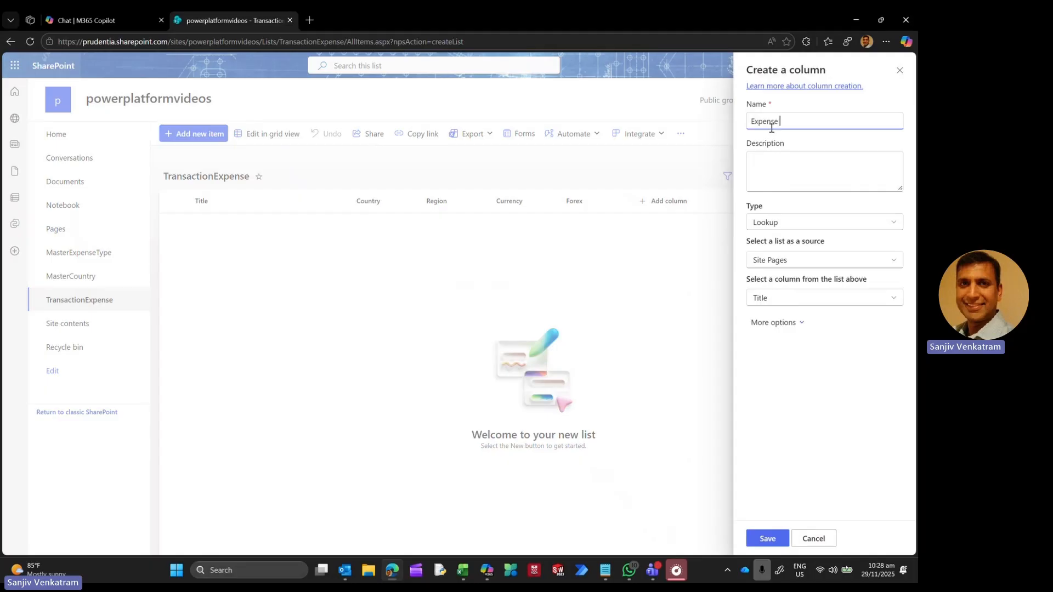
pyautogui.write(' Type')
pyautogui.click(779, 259)
pyautogui.click(793, 356)
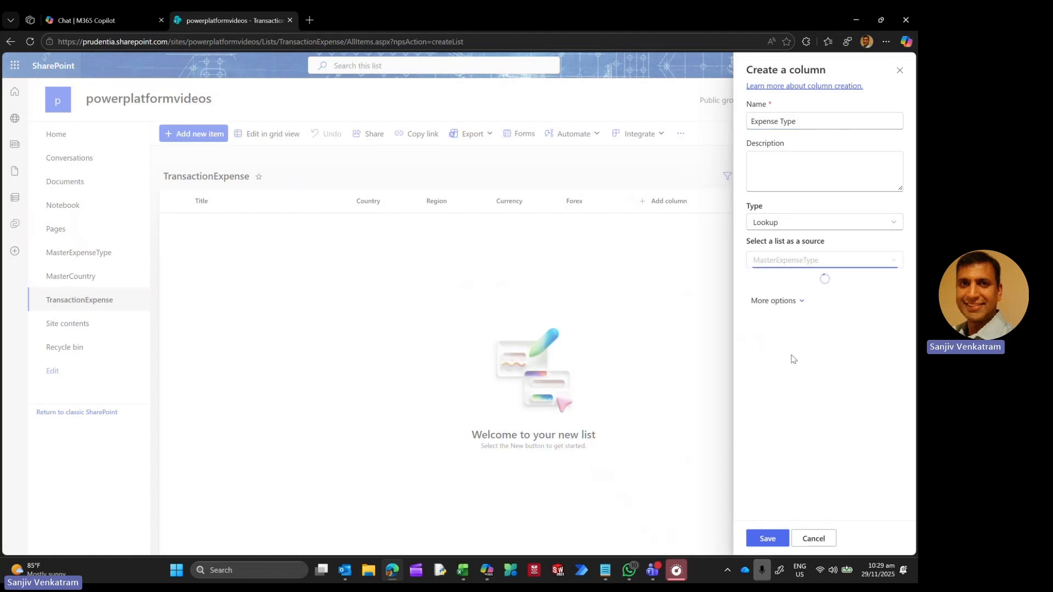
pyautogui.click(759, 323)
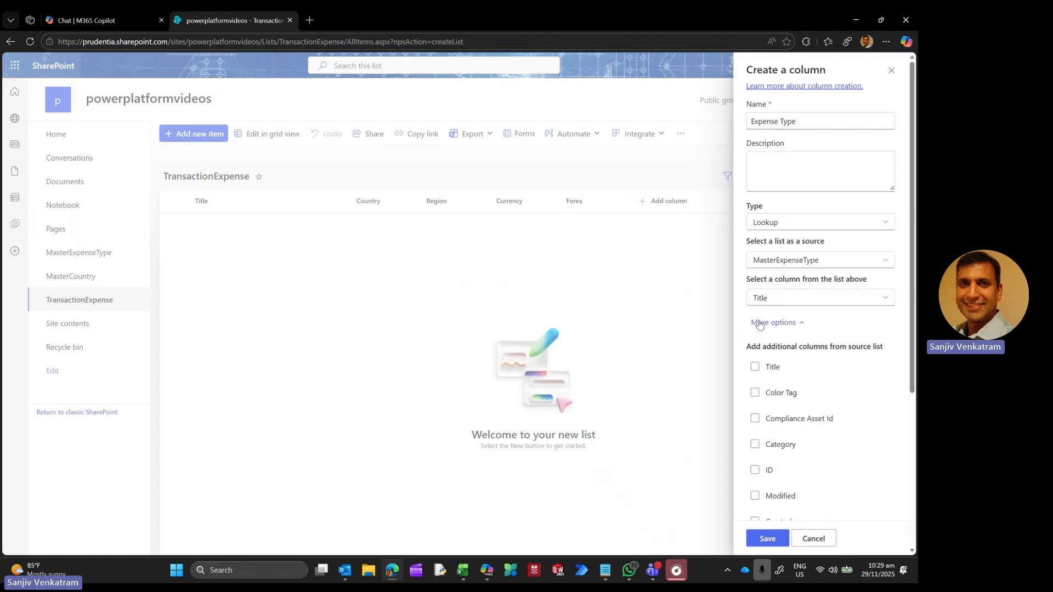
pyautogui.click(754, 446)
pyautogui.click(767, 539)
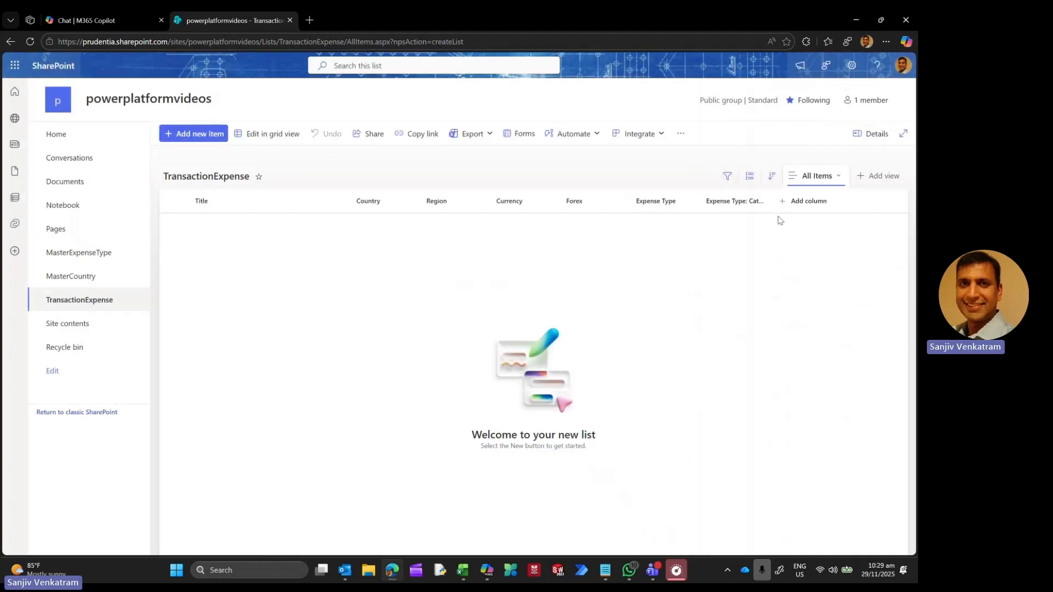
# Step: Rename the Expense Type: Category column as Category and narrow the list's Title column
pyautogui.click(758, 210)
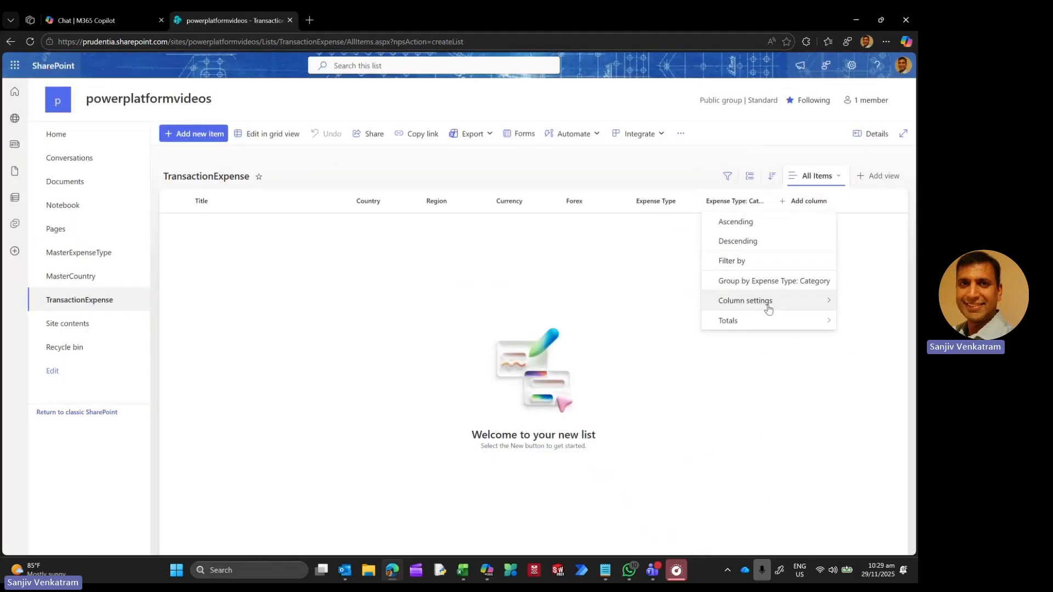
pyautogui.moveTo(757, 302)
pyautogui.click(639, 301)
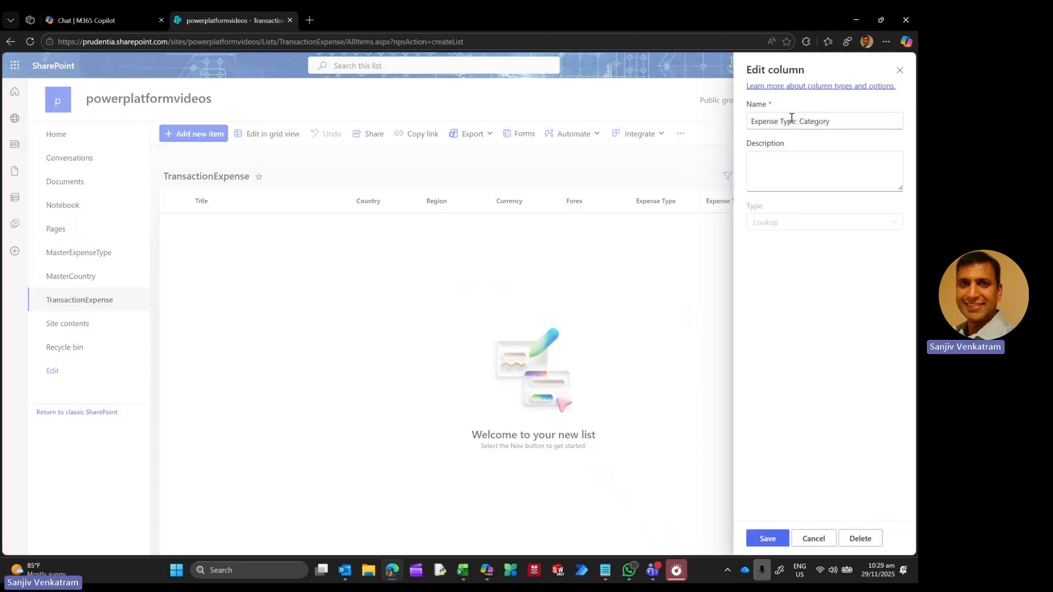
pyautogui.moveTo(802, 121); pyautogui.dragTo(677, 141)
pyautogui.press('BackSpace')
pyautogui.click(765, 538)
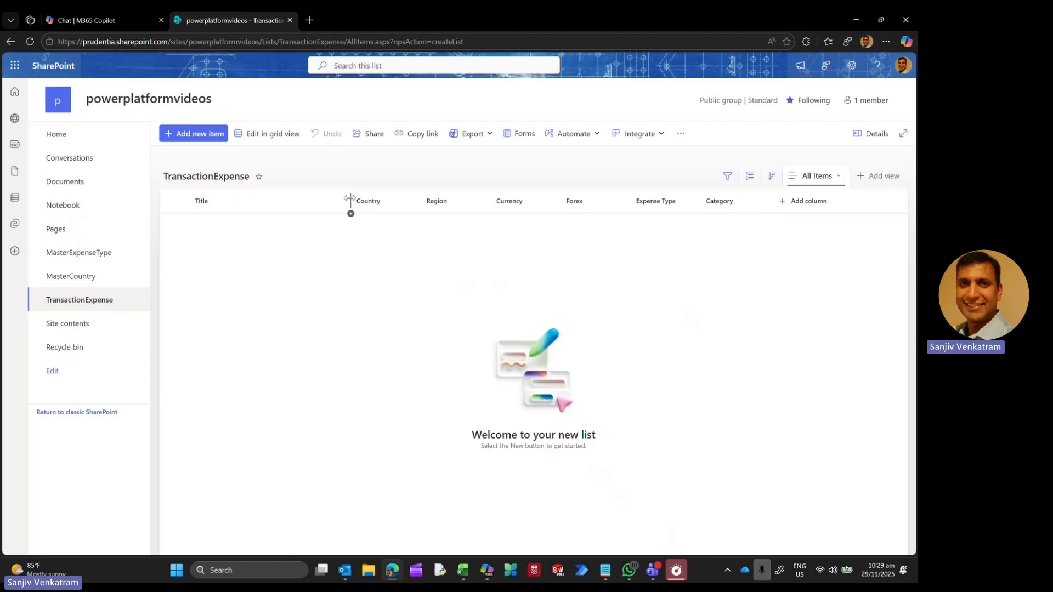
pyautogui.moveTo(346, 202); pyautogui.dragTo(299, 203)
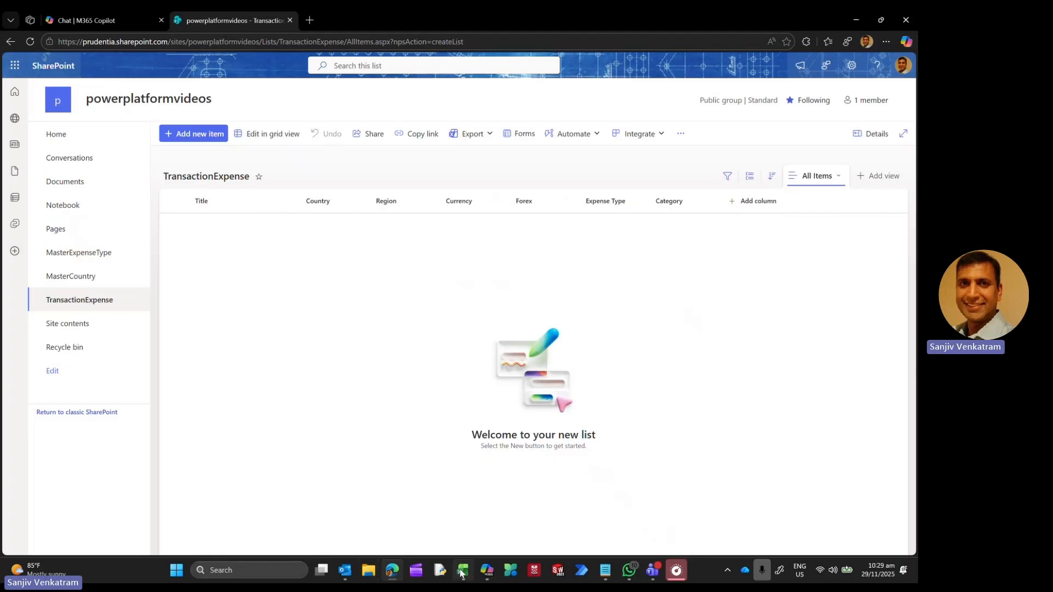
# Step: Switch to the Book1 workbook in Excel and fill the item cells from Expense Type to Forex (A2:A7) with light gray
pyautogui.moveTo(463, 571)
pyautogui.click(454, 502)
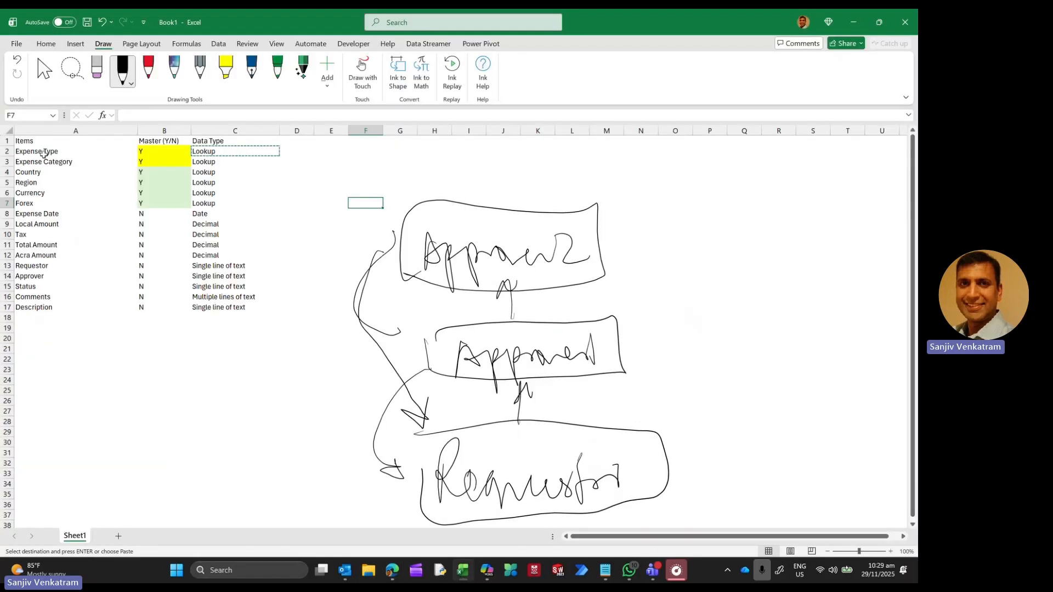
pyautogui.moveTo(38, 151); pyautogui.dragTo(39, 204)
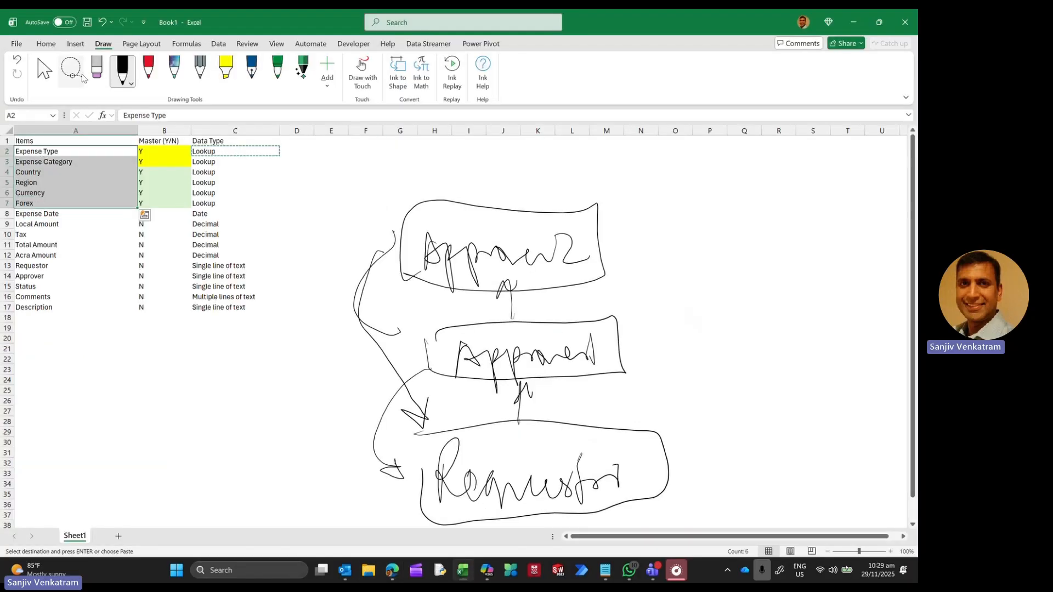
pyautogui.click(47, 43)
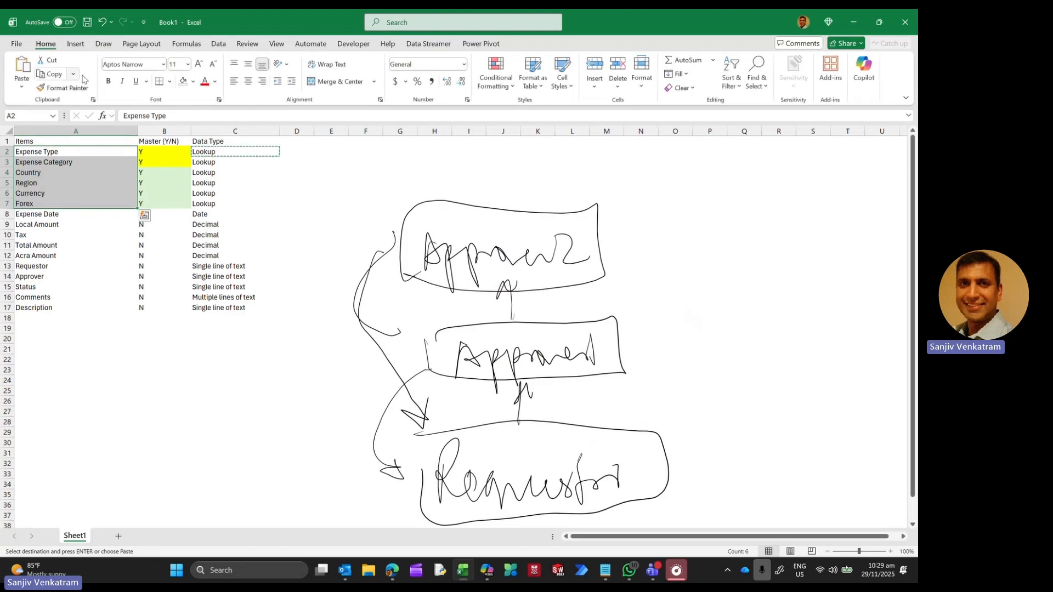
pyautogui.click(193, 81)
pyautogui.click(219, 140)
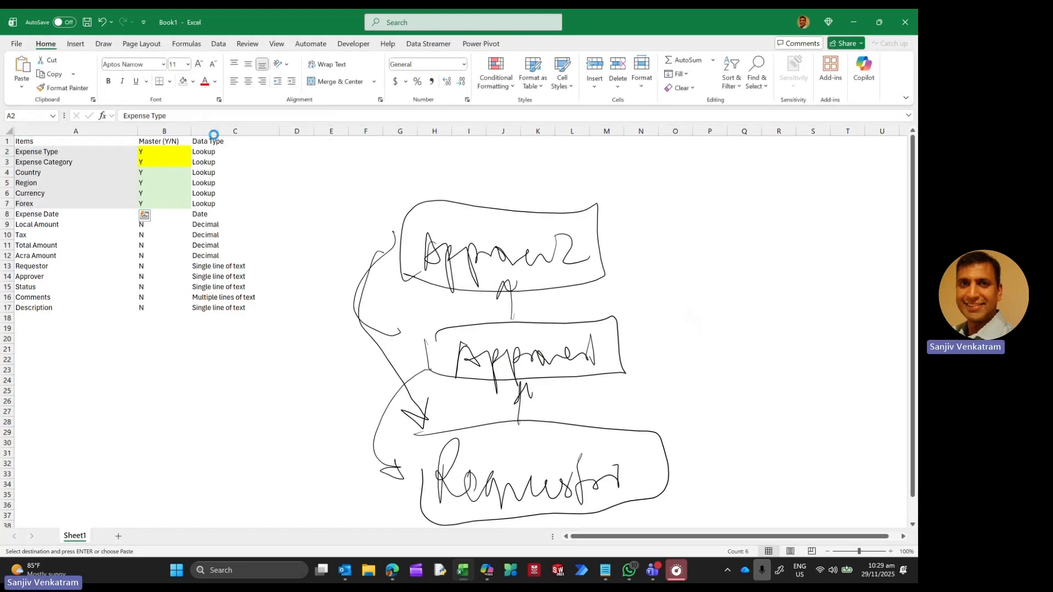
# Step: Switch to the SharePoint TransactionExpense list and add a date and time column named Date
pyautogui.click(66, 215)
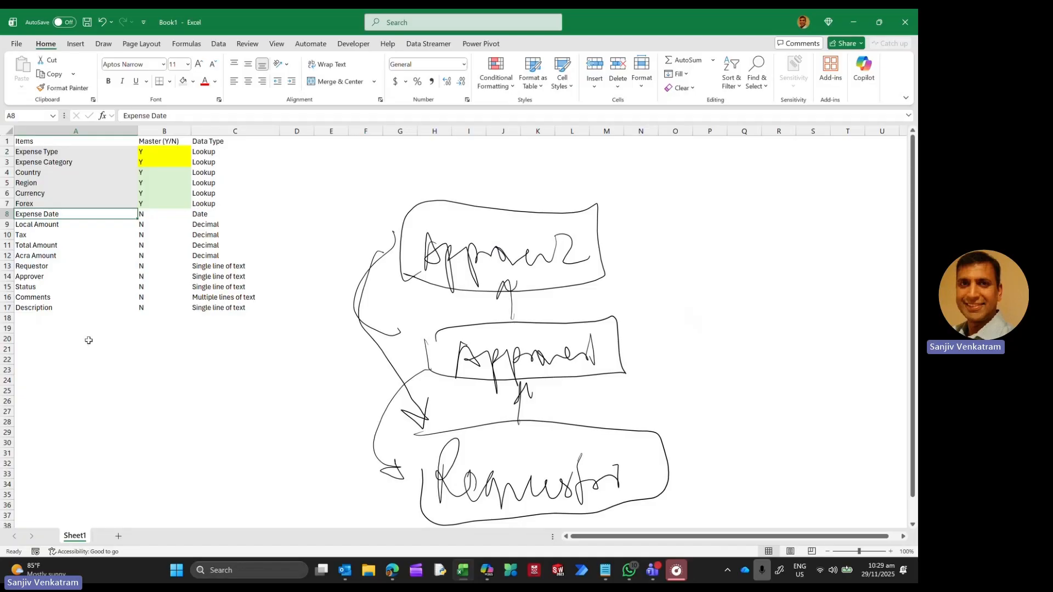
pyautogui.hotkey('alt', 'Tab')
pyautogui.click(735, 202)
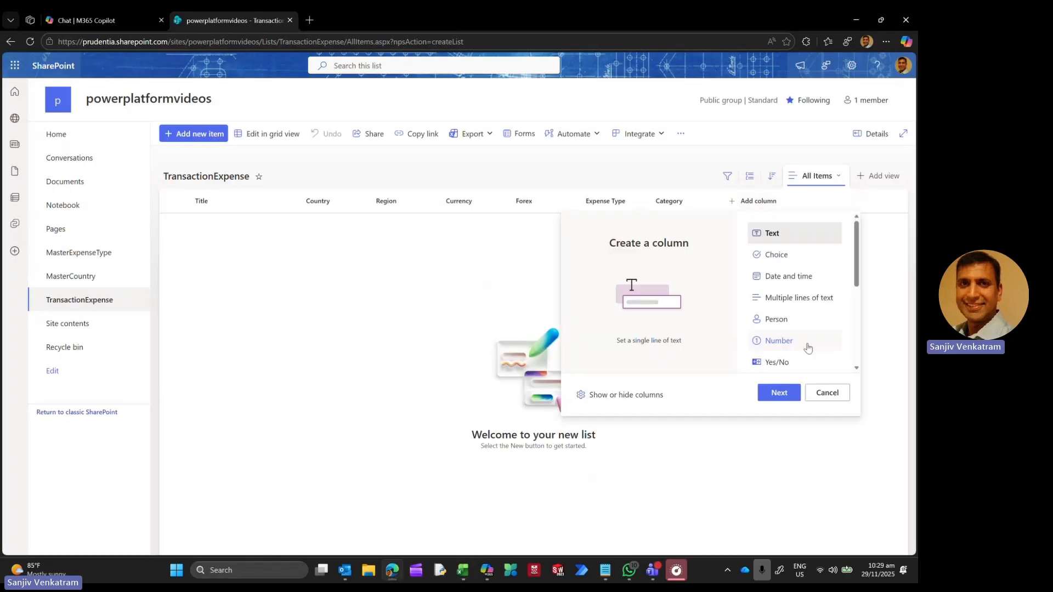
pyautogui.click(804, 277)
pyautogui.click(777, 392)
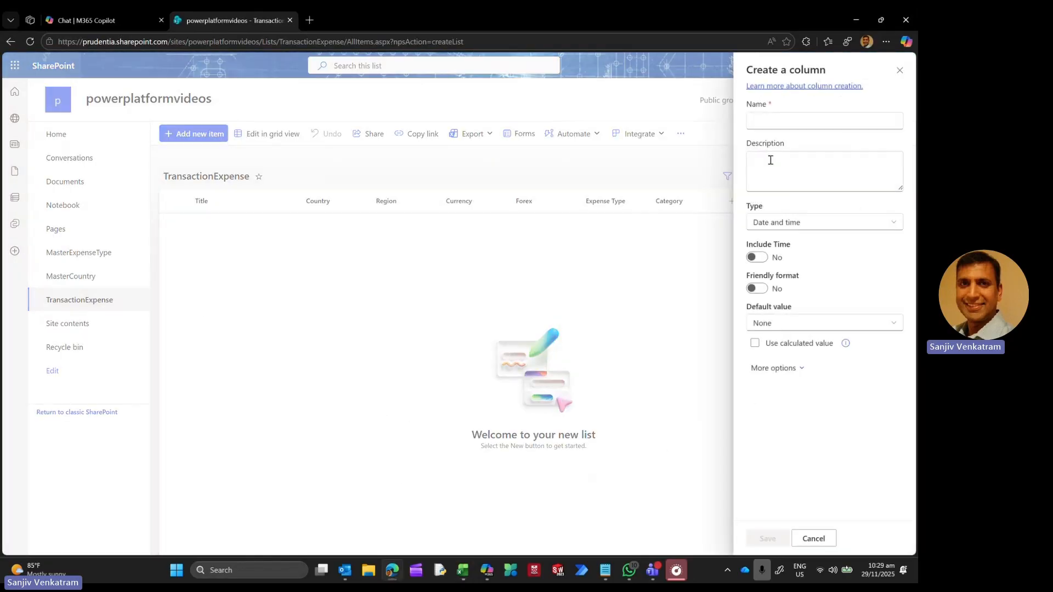
pyautogui.click(770, 121)
pyautogui.write('Date')
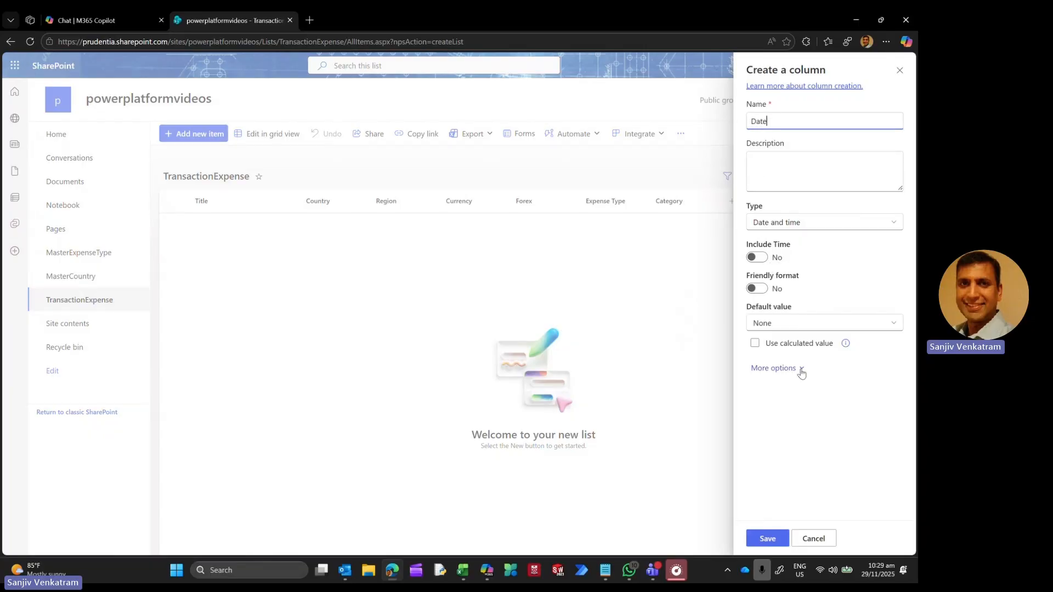
pyautogui.click(768, 539)
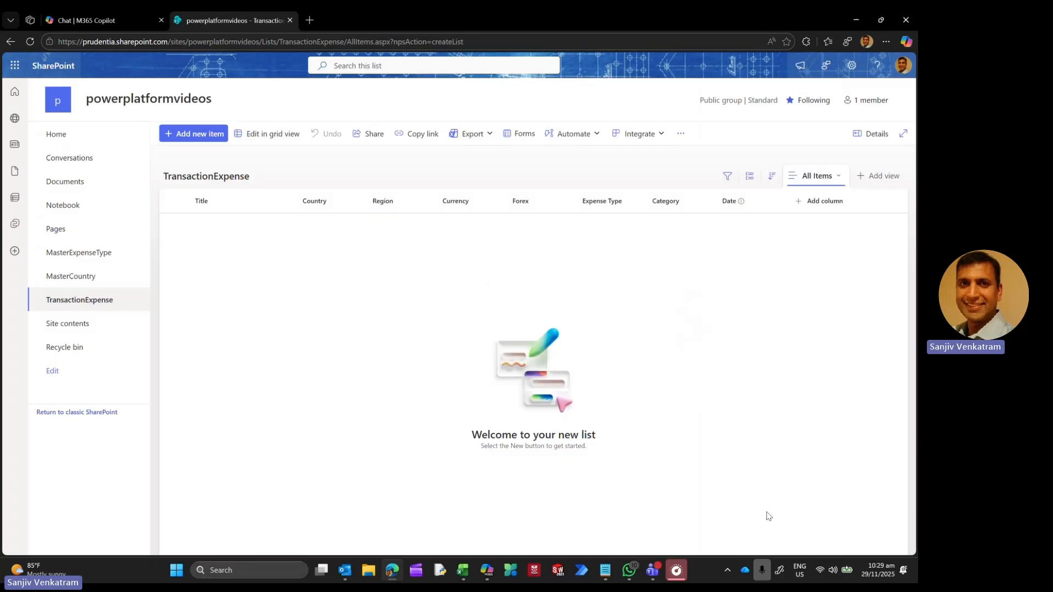
# Step: Add a number column named Local Amount with 2 decimal places to the TransactionExpense list
pyautogui.click(823, 206)
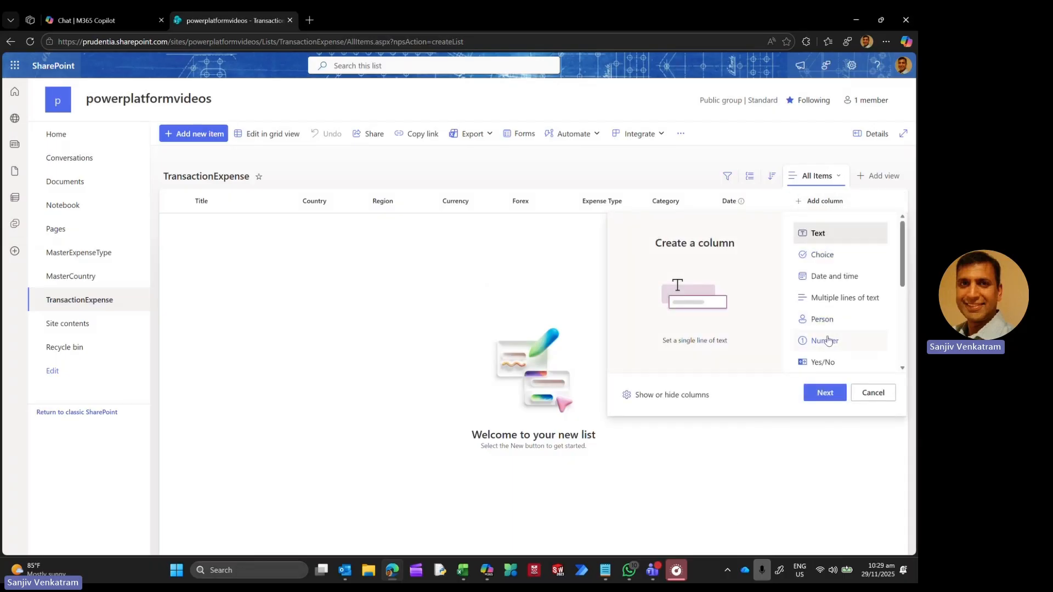
pyautogui.click(826, 341)
pyautogui.click(818, 393)
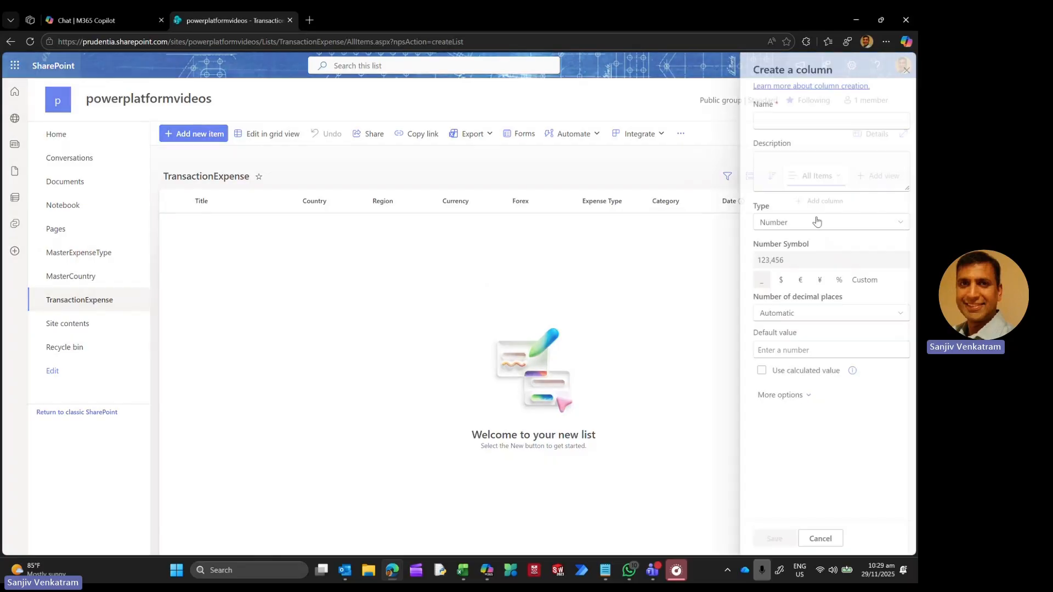
pyautogui.click(771, 118)
pyautogui.write('U')
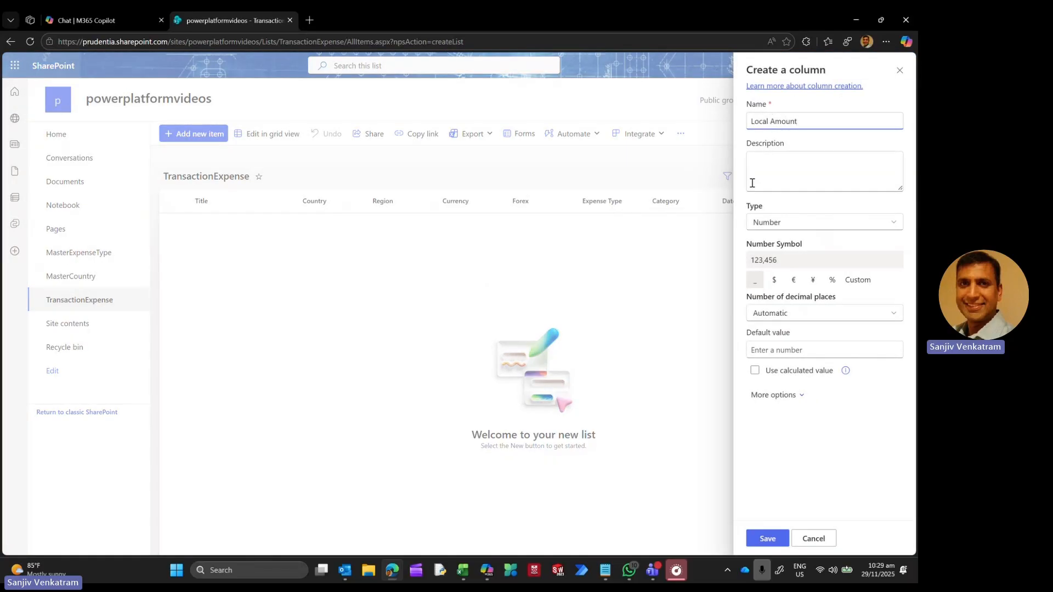
pyautogui.click(764, 318)
pyautogui.click(774, 388)
pyautogui.click(766, 534)
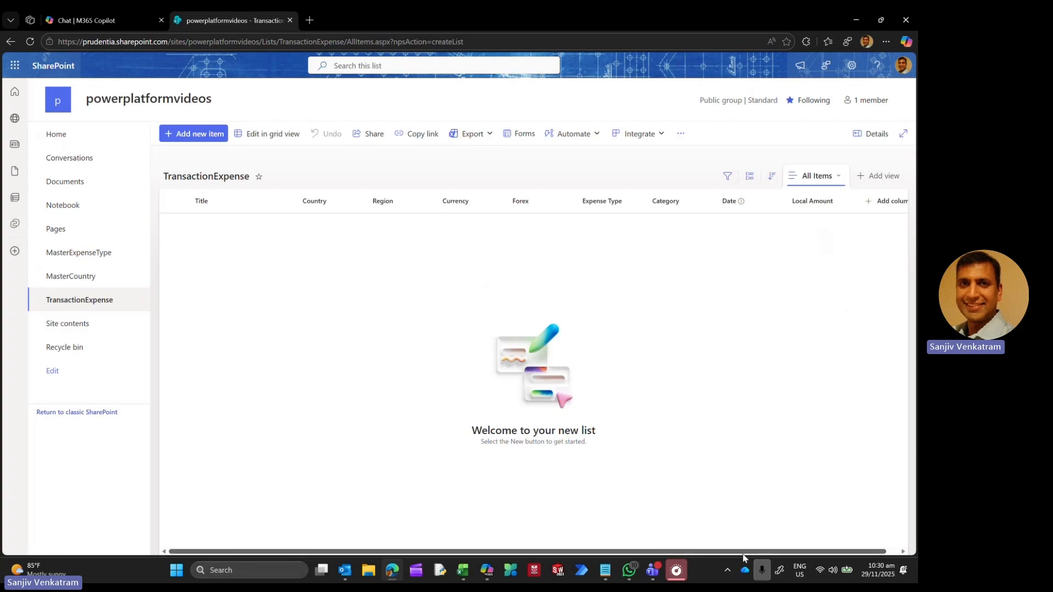
# Step: Add a number column named Tax with 2 decimal places to the list
pyautogui.click(876, 203)
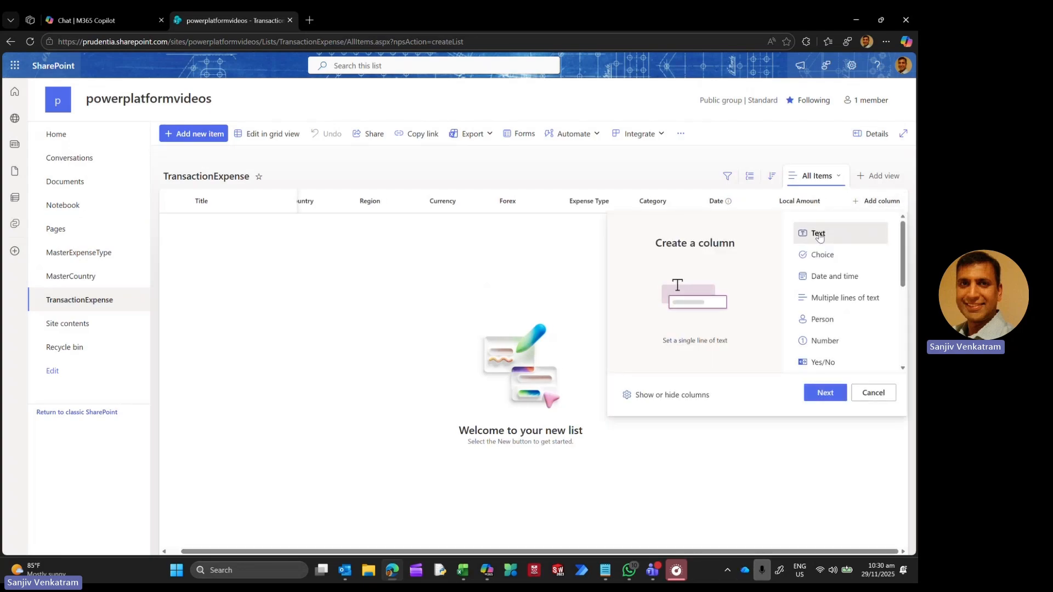
pyautogui.click(826, 341)
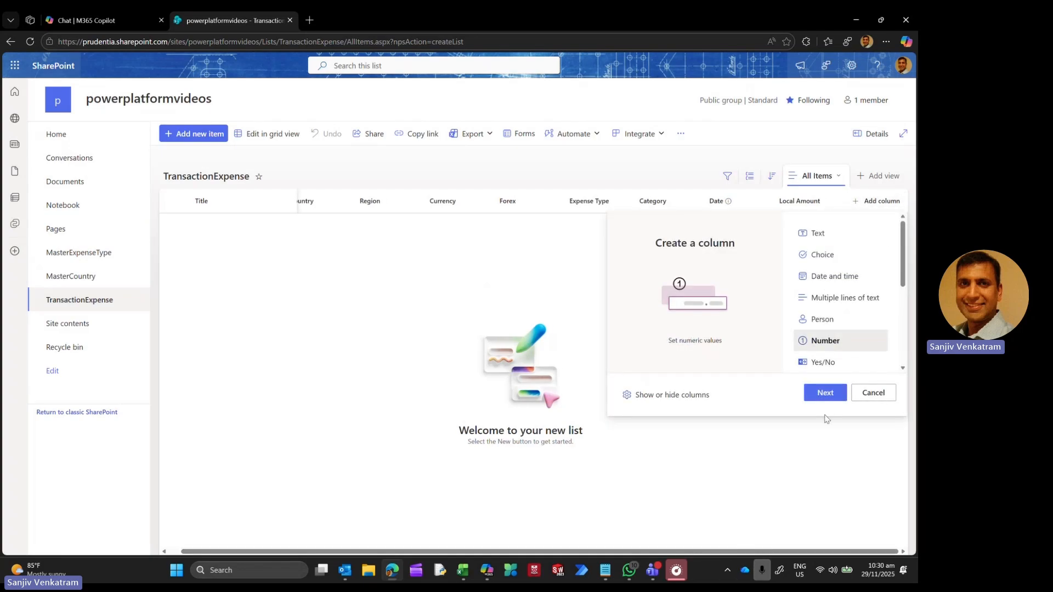
pyautogui.click(825, 392)
pyautogui.click(777, 122)
pyautogui.write('Tax')
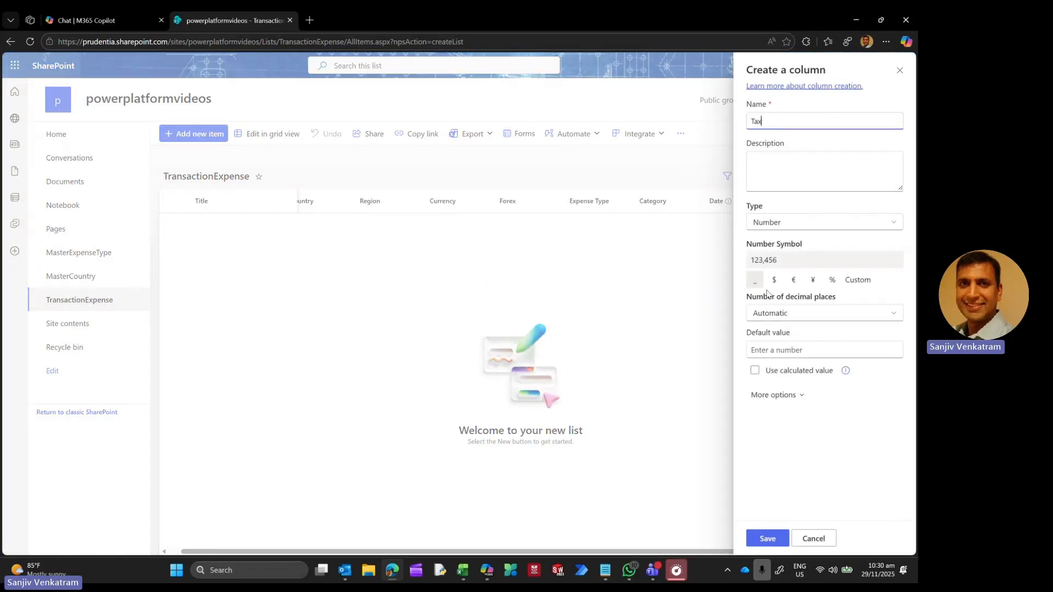
pyautogui.click(773, 315)
pyautogui.click(781, 388)
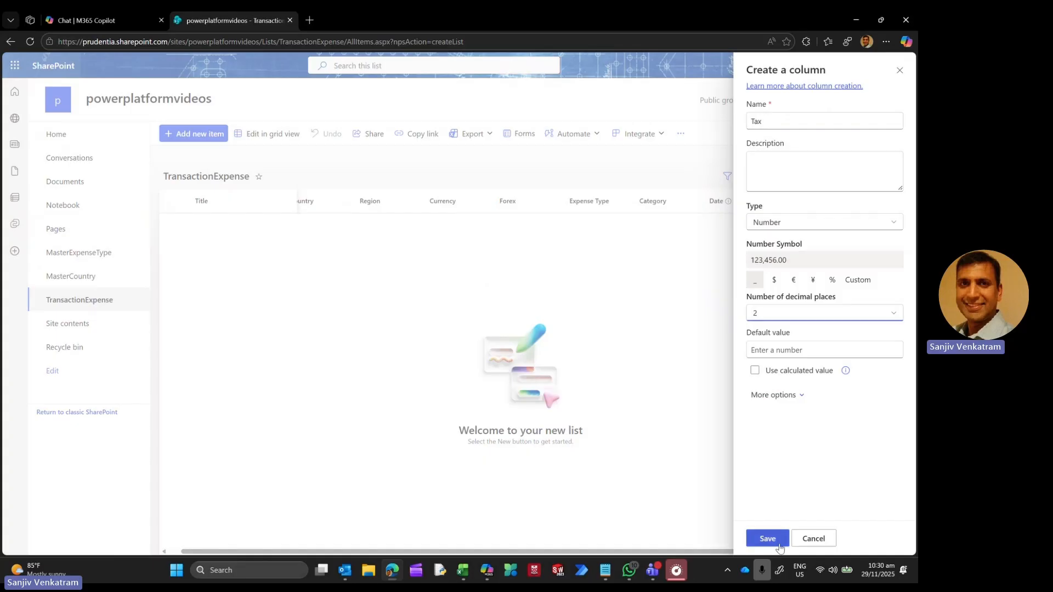
pyautogui.click(783, 545)
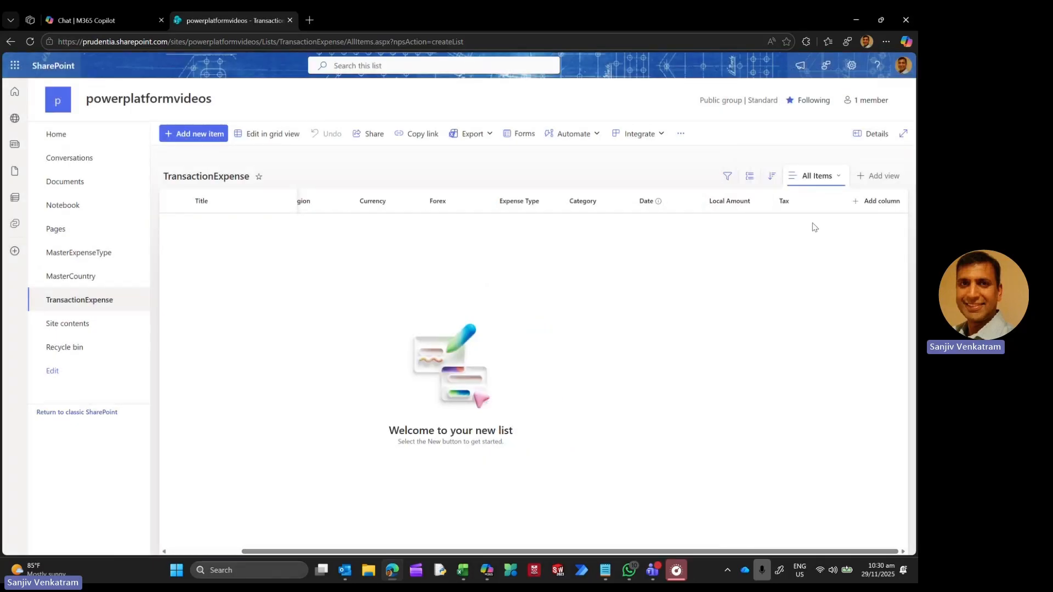
# Step: Add a number column named Total Amount with 2 decimal places to the list
pyautogui.click(894, 203)
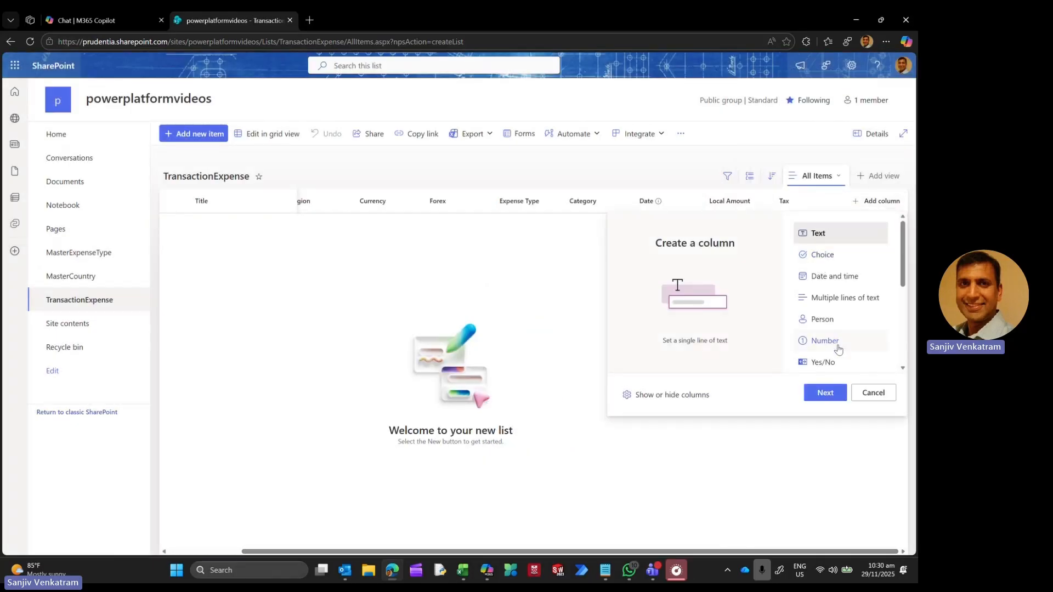
pyautogui.click(833, 341)
pyautogui.click(824, 393)
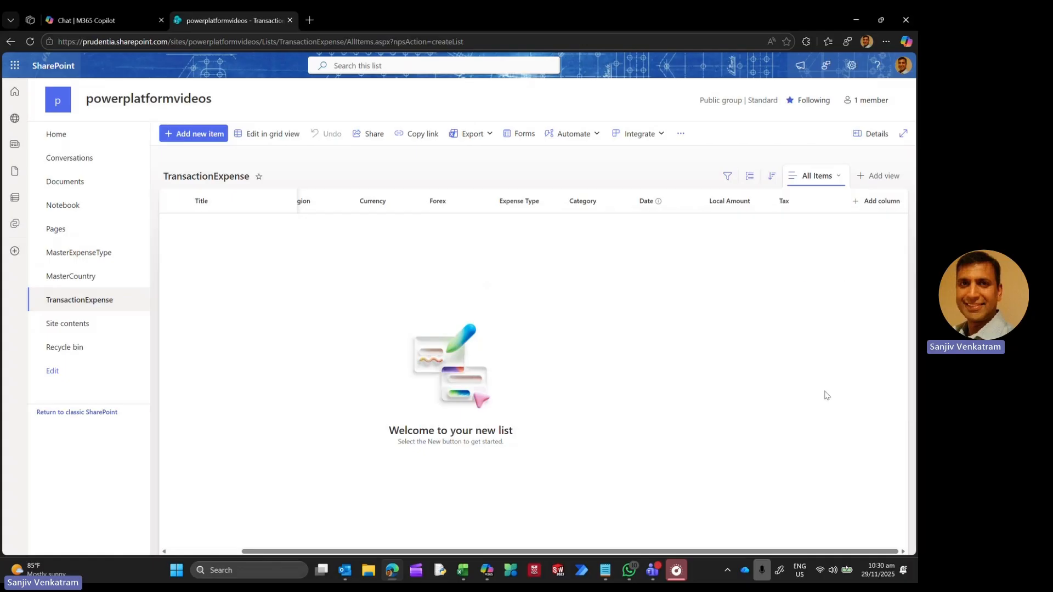
pyautogui.click(779, 120)
pyautogui.write('Total Amou')
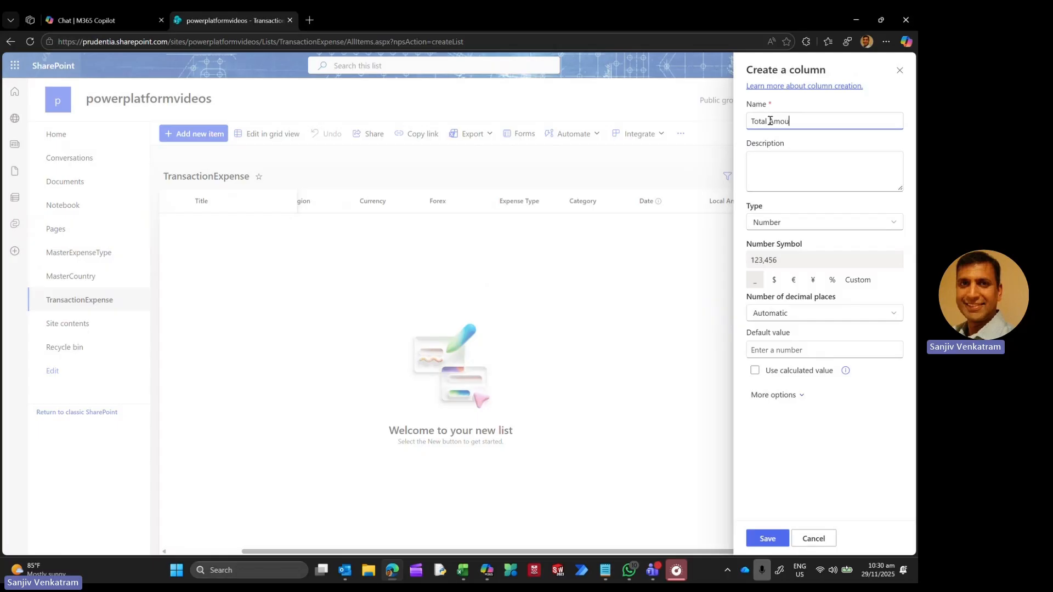
pyautogui.write('nt')
pyautogui.click(833, 222)
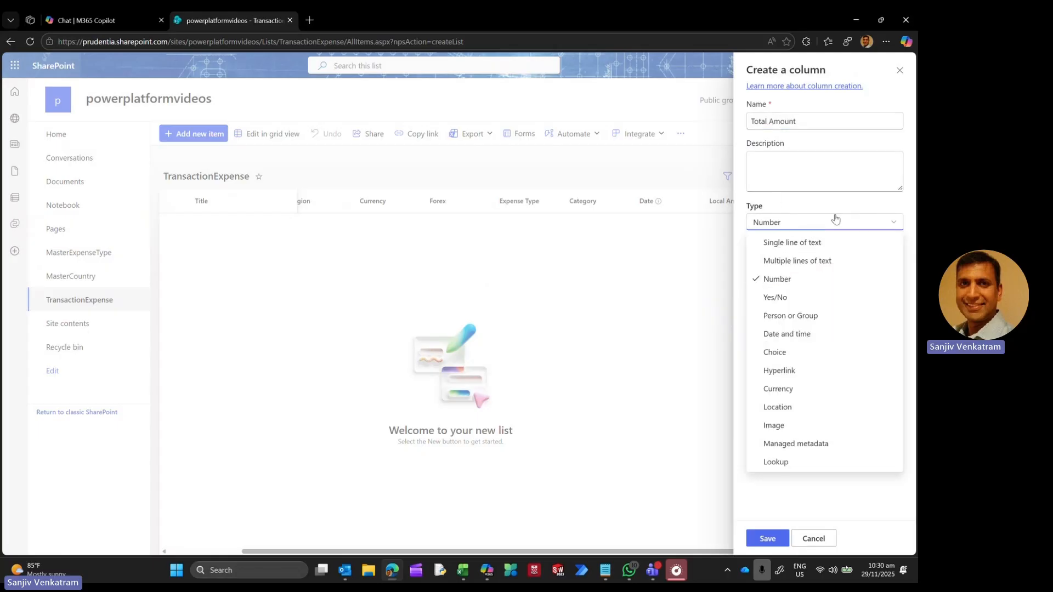
pyautogui.click(832, 274)
pyautogui.click(780, 314)
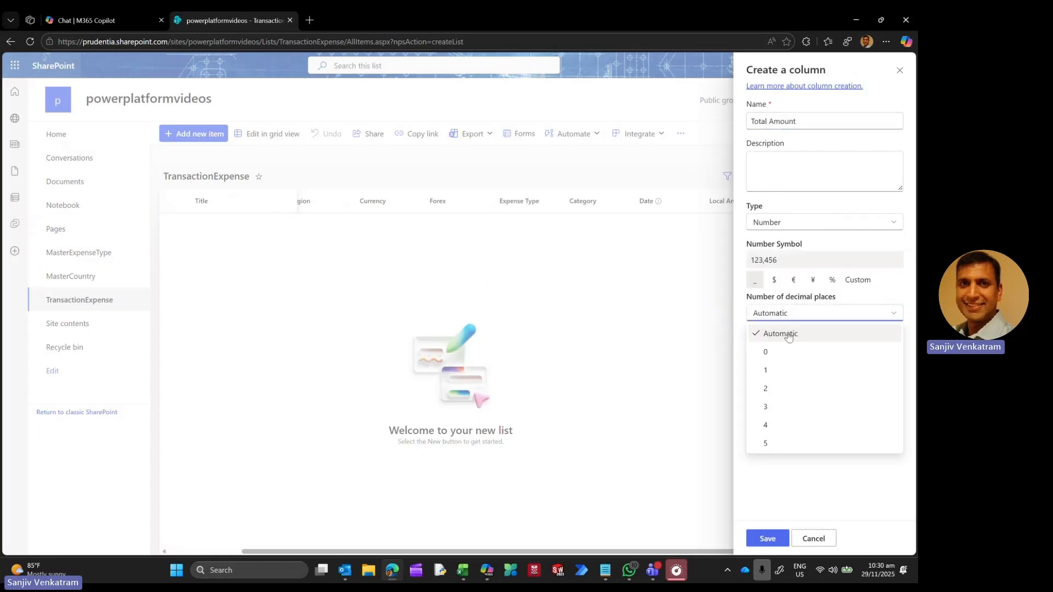
pyautogui.click(768, 388)
pyautogui.click(768, 539)
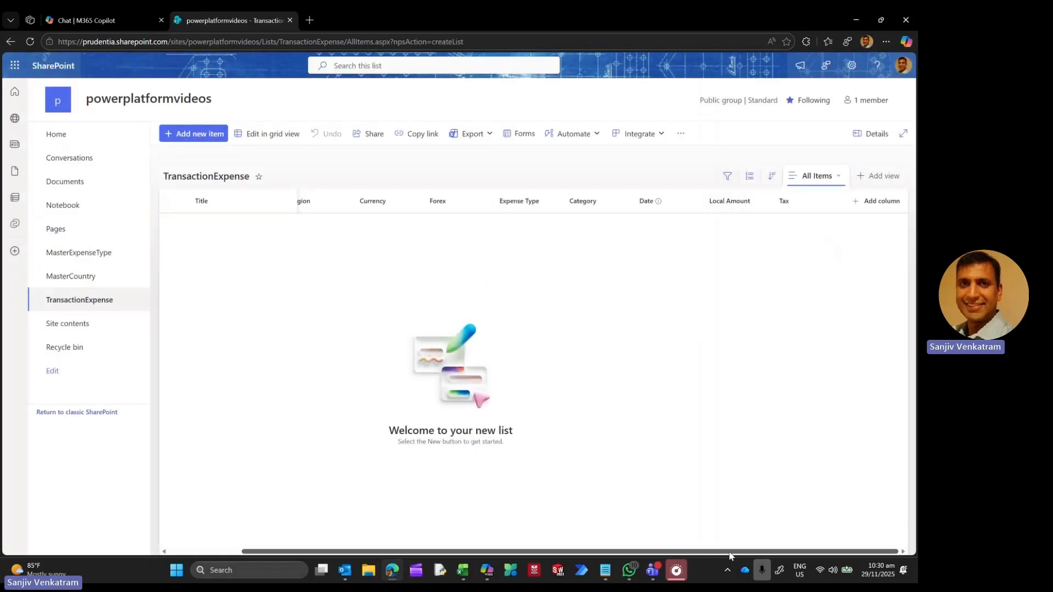
# Step: Add a number column named Acra Amount with 2 decimal places to the list
pyautogui.moveTo(831, 552); pyautogui.dragTo(887, 553)
pyautogui.click(880, 203)
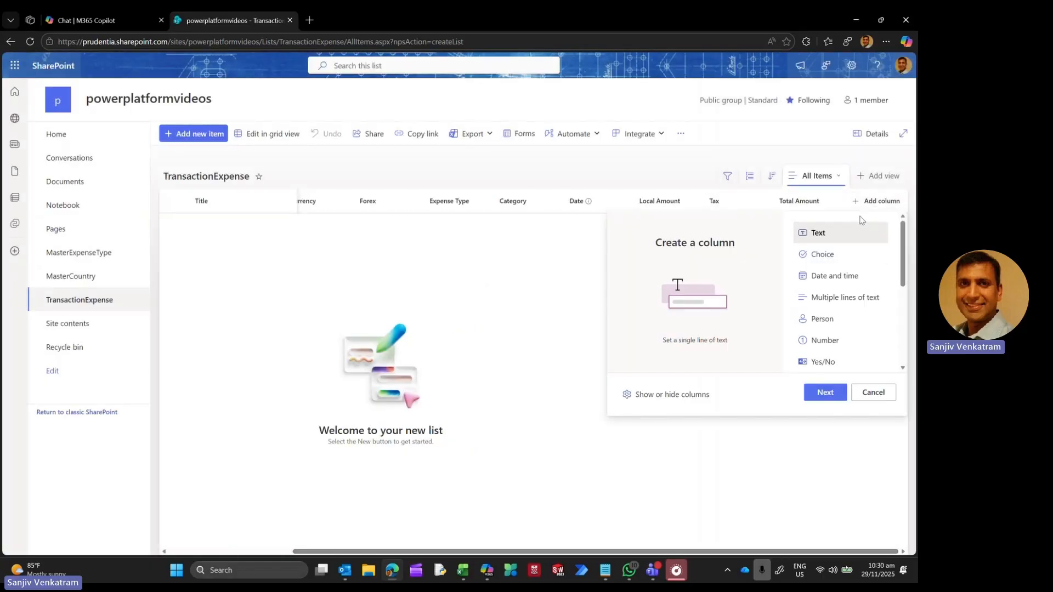
pyautogui.click(823, 340)
pyautogui.click(826, 392)
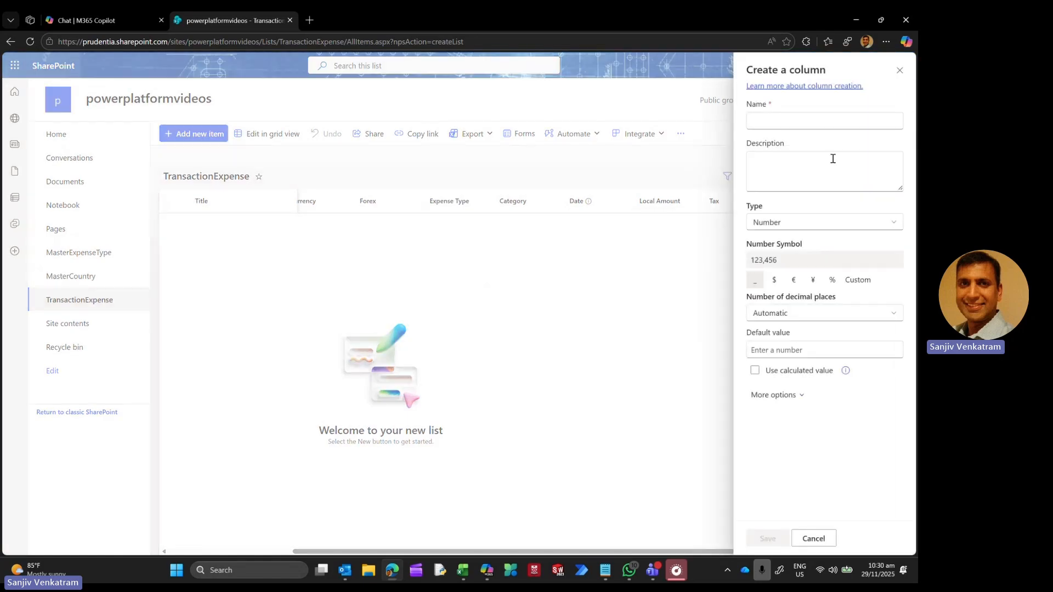
pyautogui.click(799, 122)
pyautogui.write('Acra Amount')
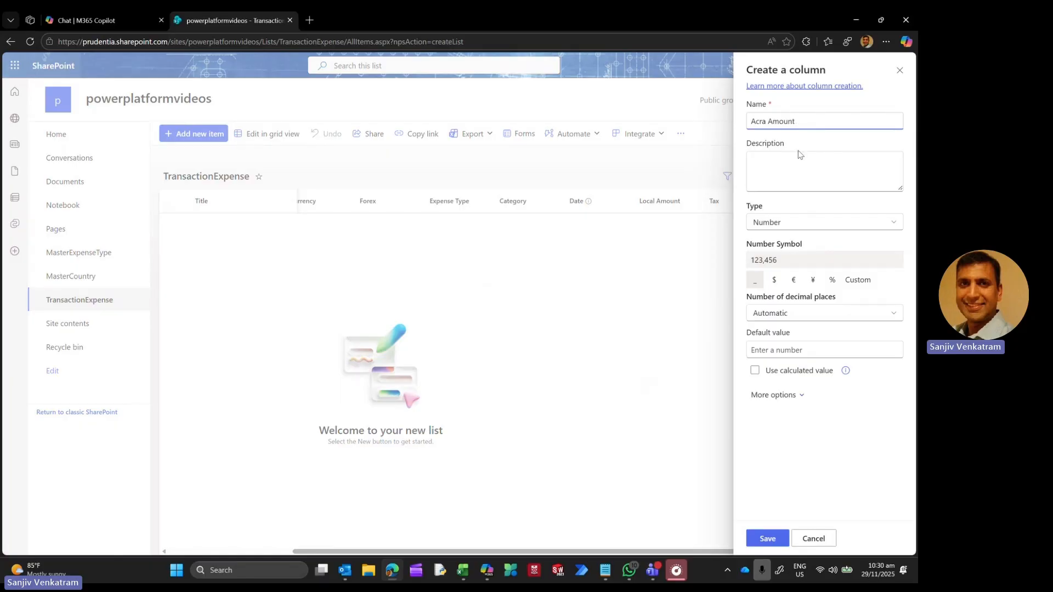
pyautogui.click(820, 317)
pyautogui.click(771, 388)
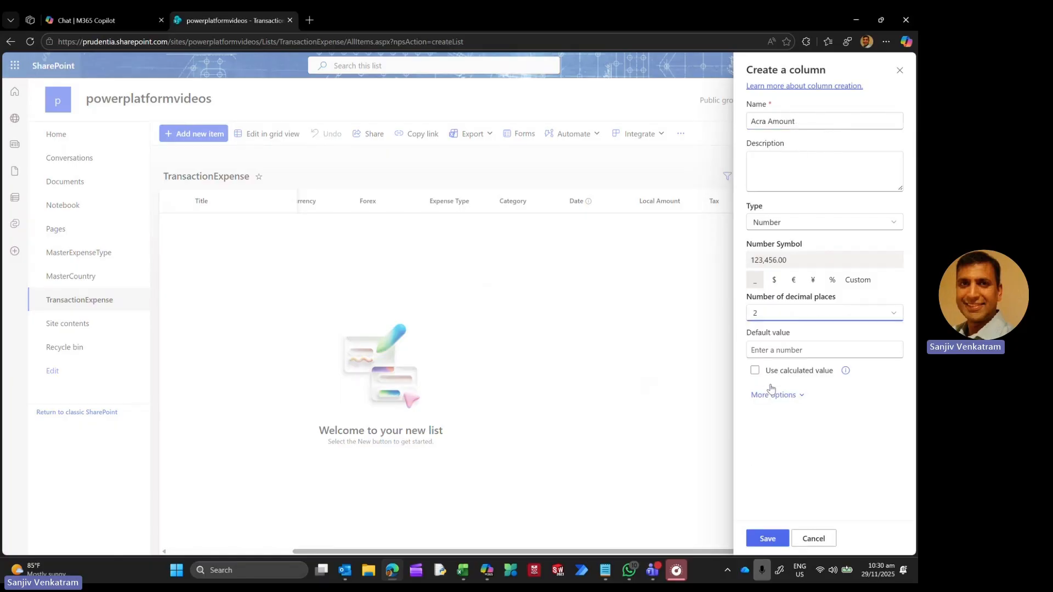
pyautogui.click(769, 539)
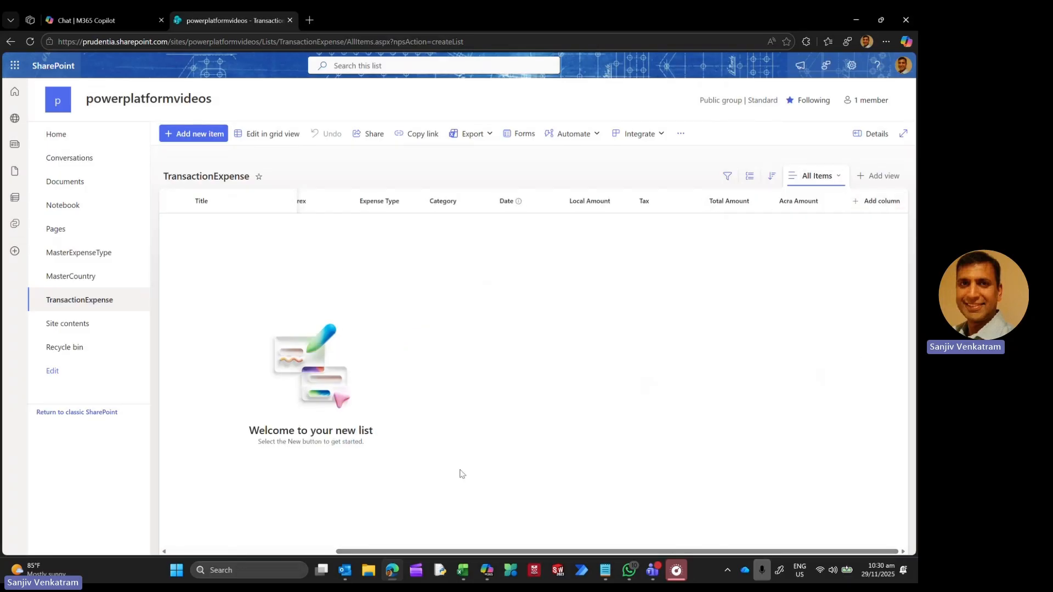
# Step: Switch to the Book1 workbook in Excel and fill the item cells from Expense Date to Acra Amount (A8:A12) with light gray
pyautogui.moveTo(462, 573)
pyautogui.click(455, 512)
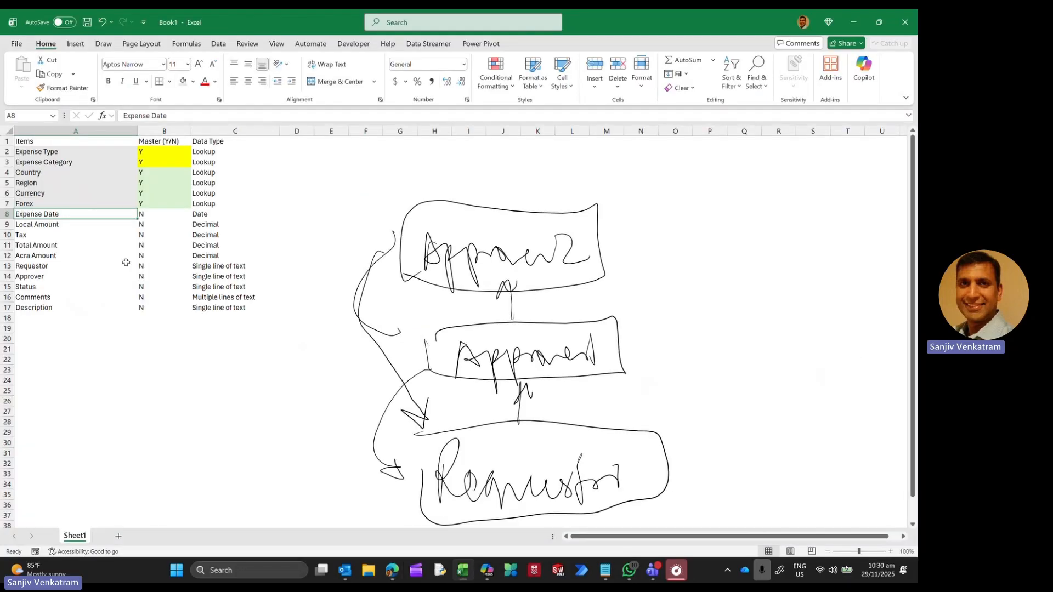
pyautogui.moveTo(50, 212); pyautogui.dragTo(45, 245)
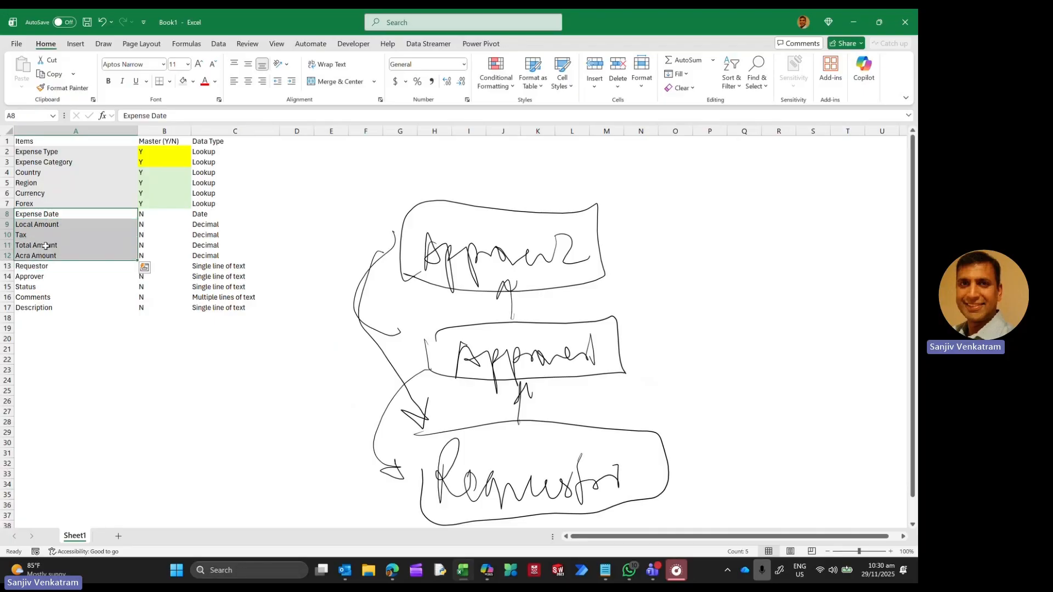
pyautogui.click(183, 81)
pyautogui.click(126, 339)
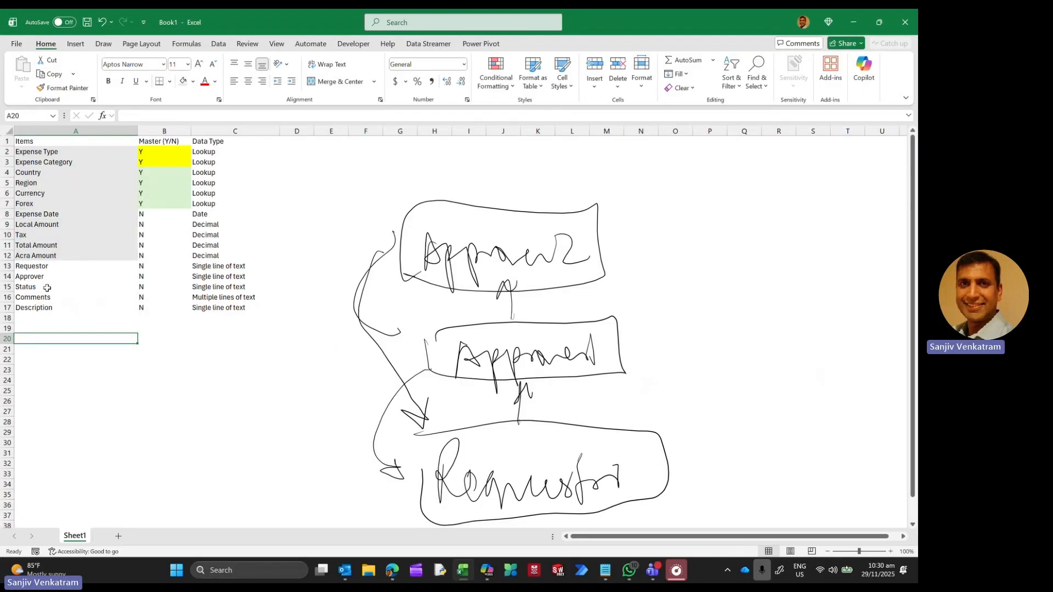
# Step: Check the SharePoint list's columns, return to Excel and fill the Description item cell (A17) with light gray
pyautogui.hotkey('alt', 'Tab')
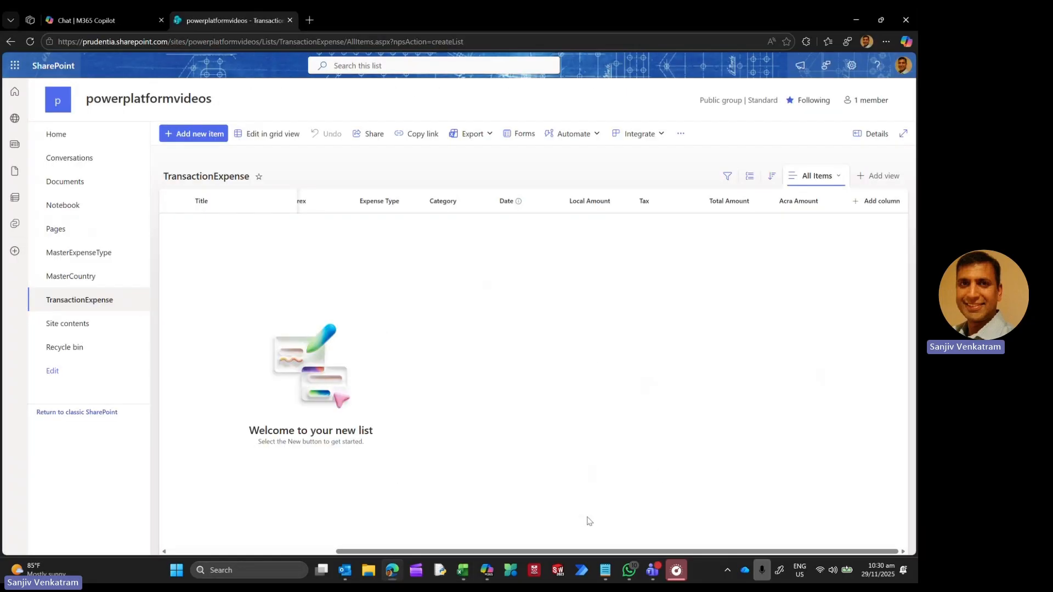
pyautogui.hotkey('alt', 'Tab')
pyautogui.click(37, 309)
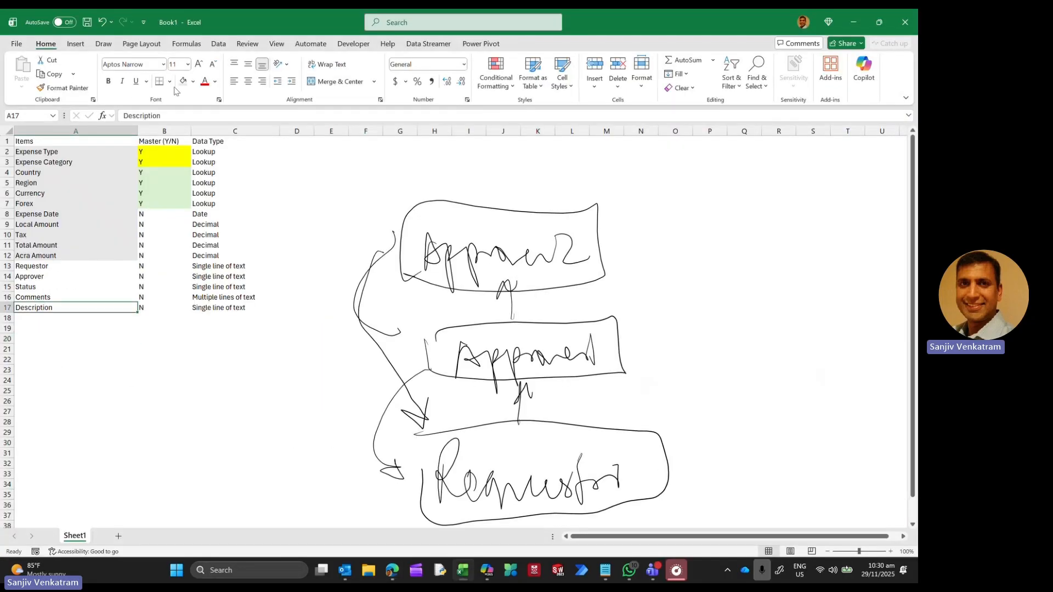
pyautogui.click(70, 276)
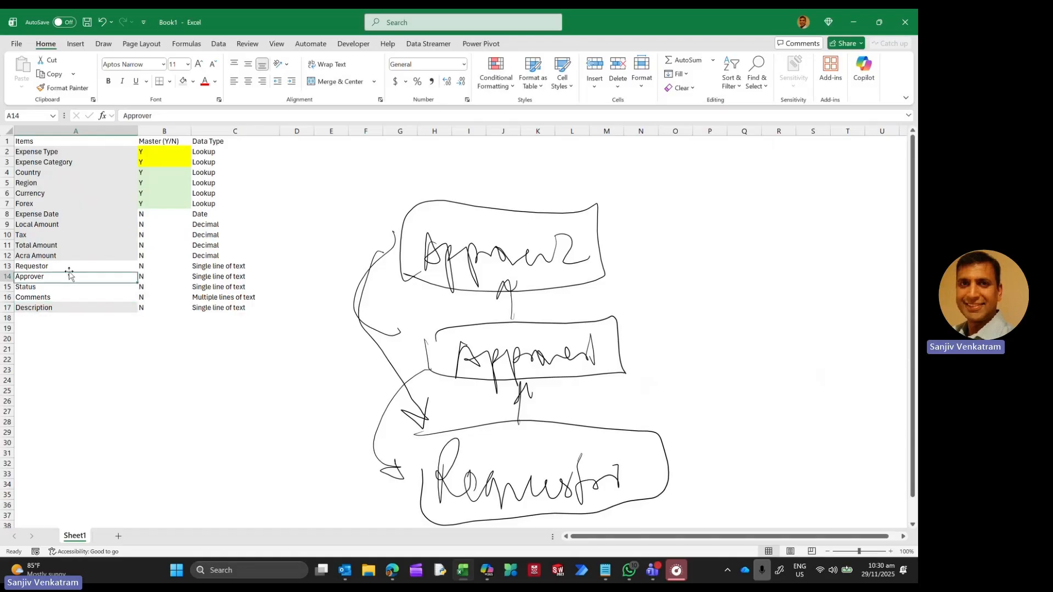
# Step: Switch to the TransactionExpense list in SharePoint and add a single line of text column named Requestor
pyautogui.hotkey('alt', 'Tab')
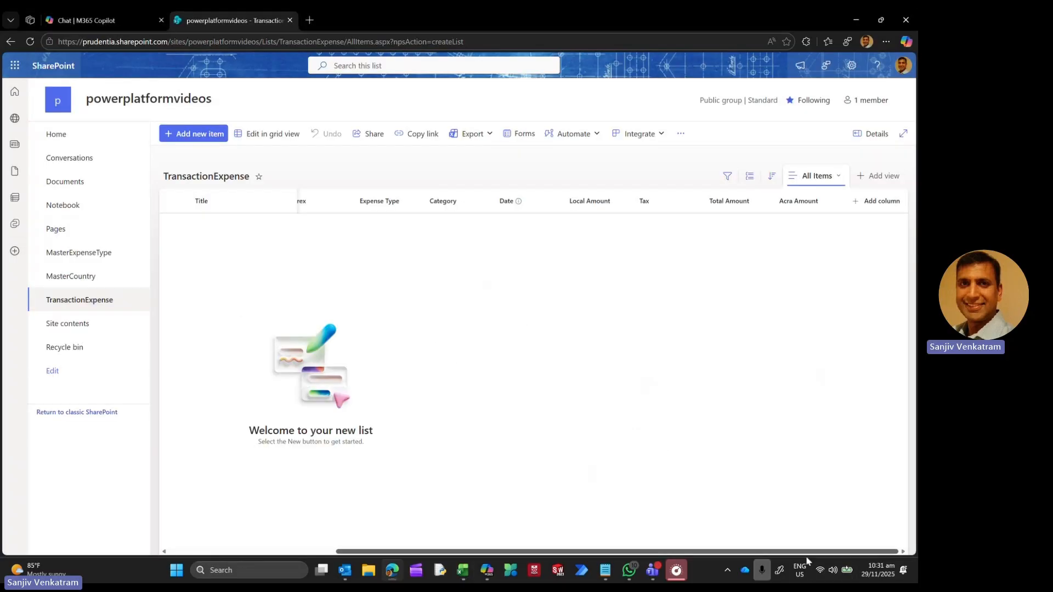
pyautogui.click(875, 207)
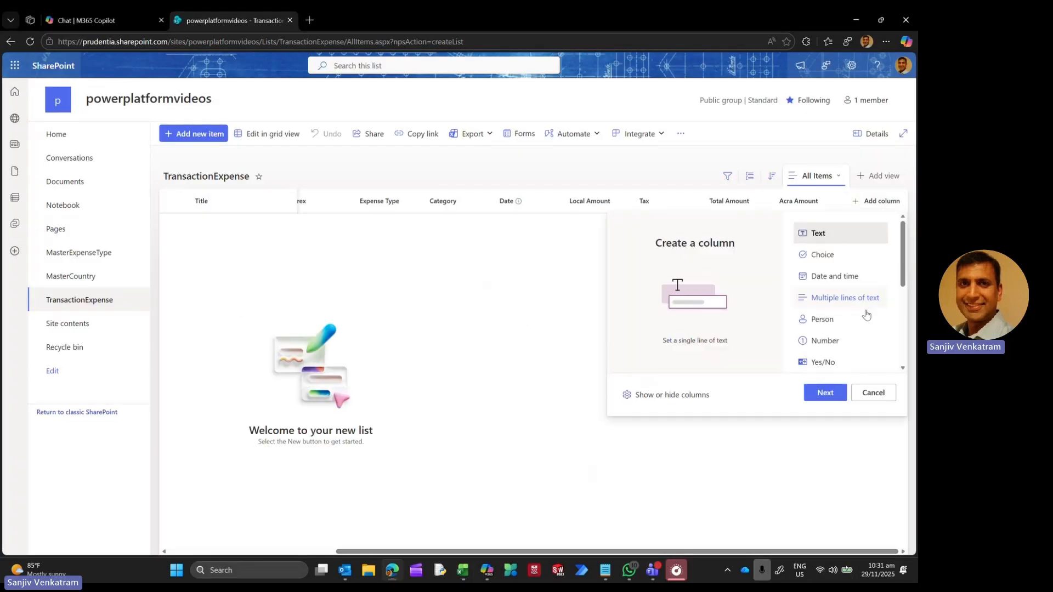
pyautogui.click(817, 393)
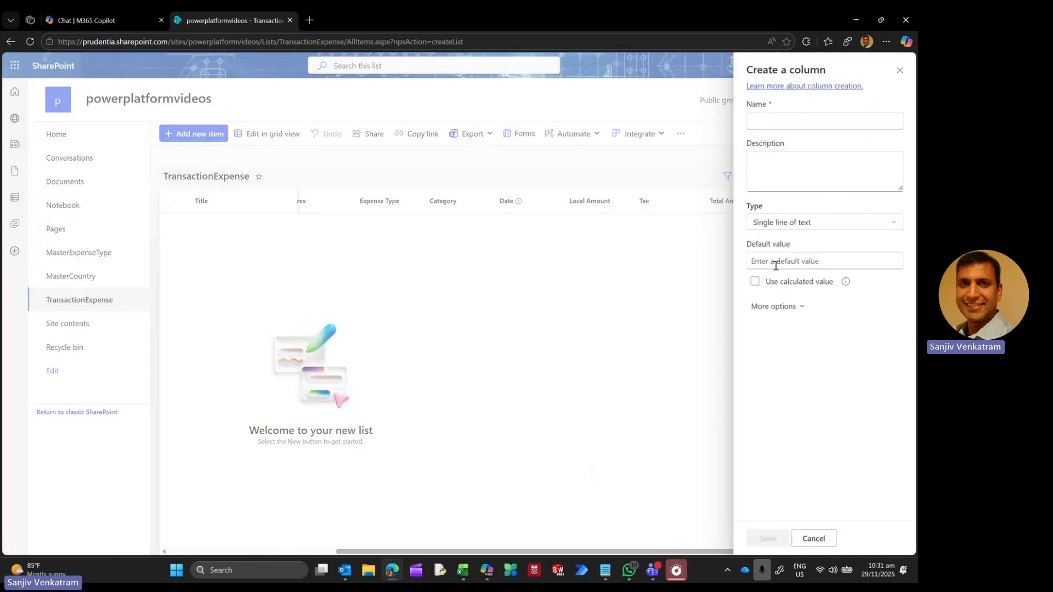
pyautogui.click(770, 128)
pyautogui.write('Requestor')
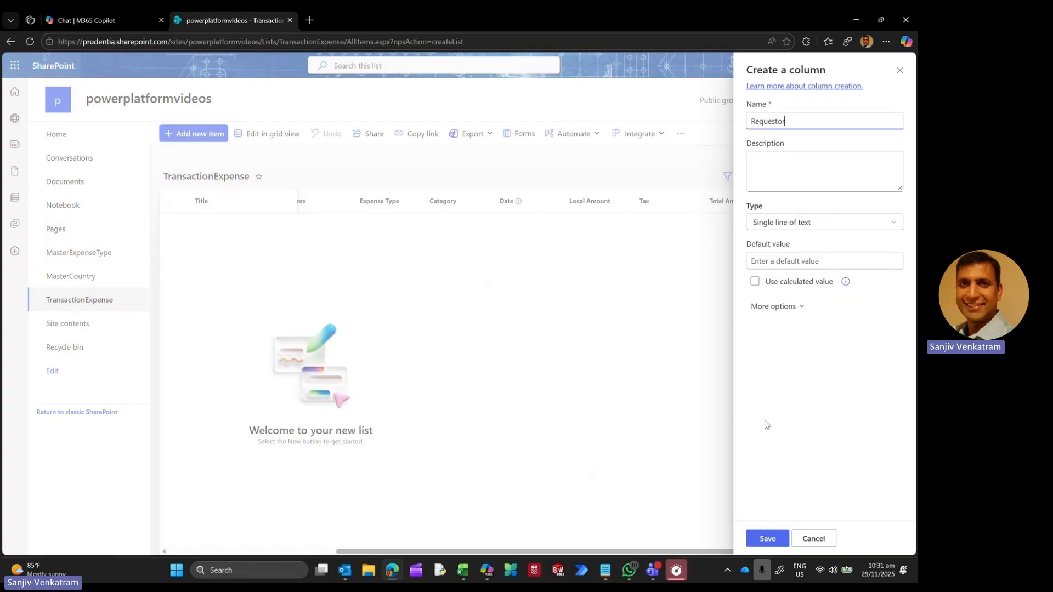
pyautogui.click(767, 539)
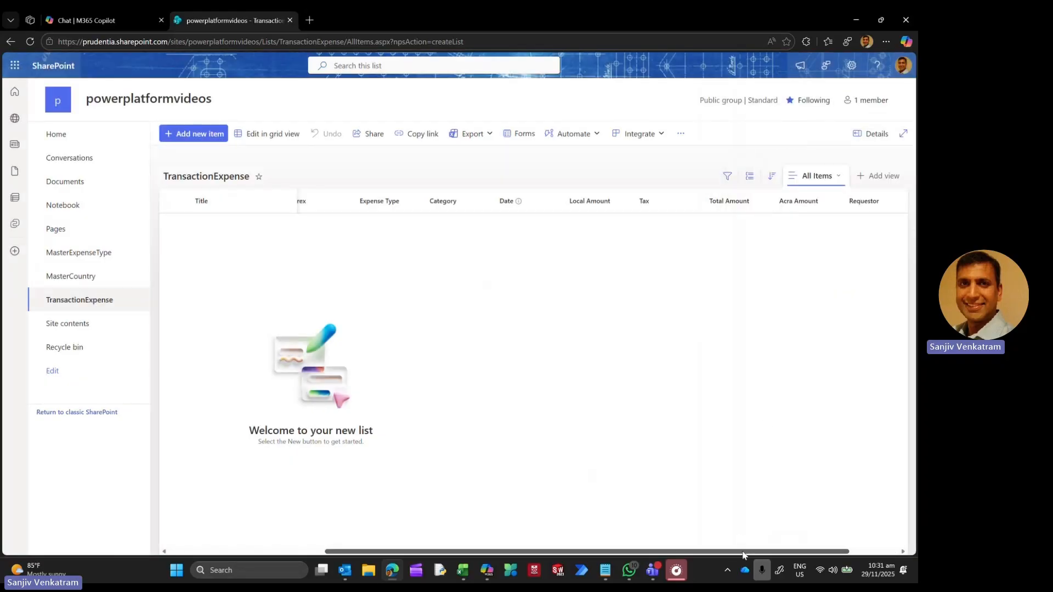
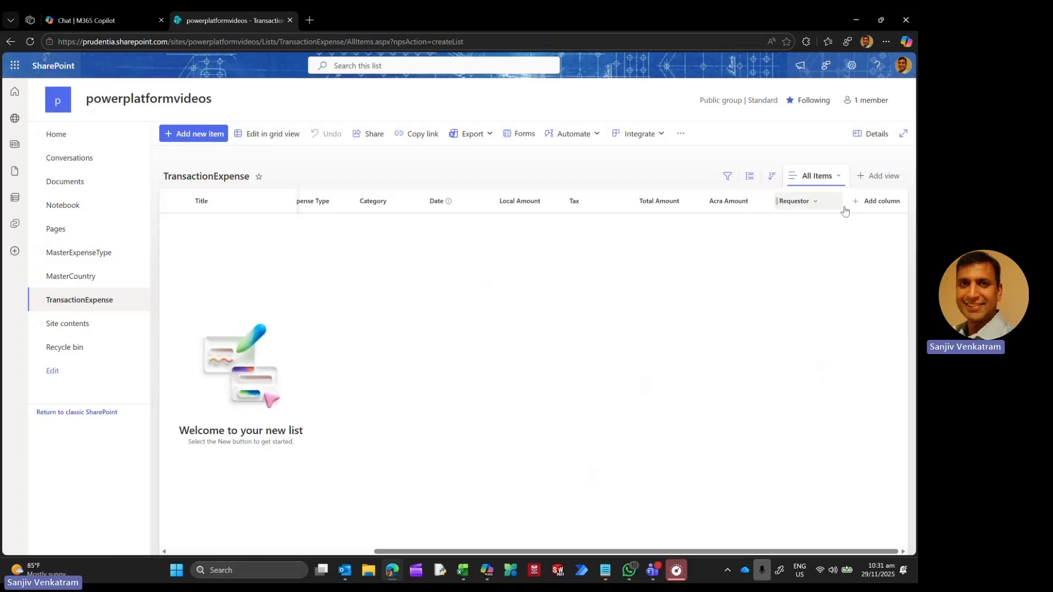
# Step: Add a single line of text column named Approver to the TransactionExpense list
pyautogui.click(881, 203)
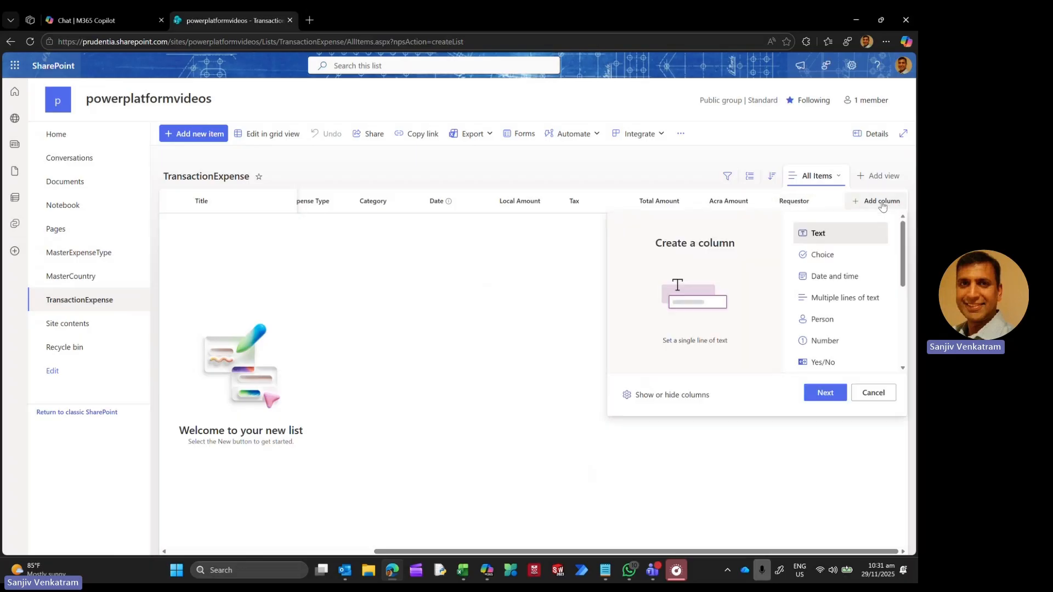
pyautogui.click(824, 395)
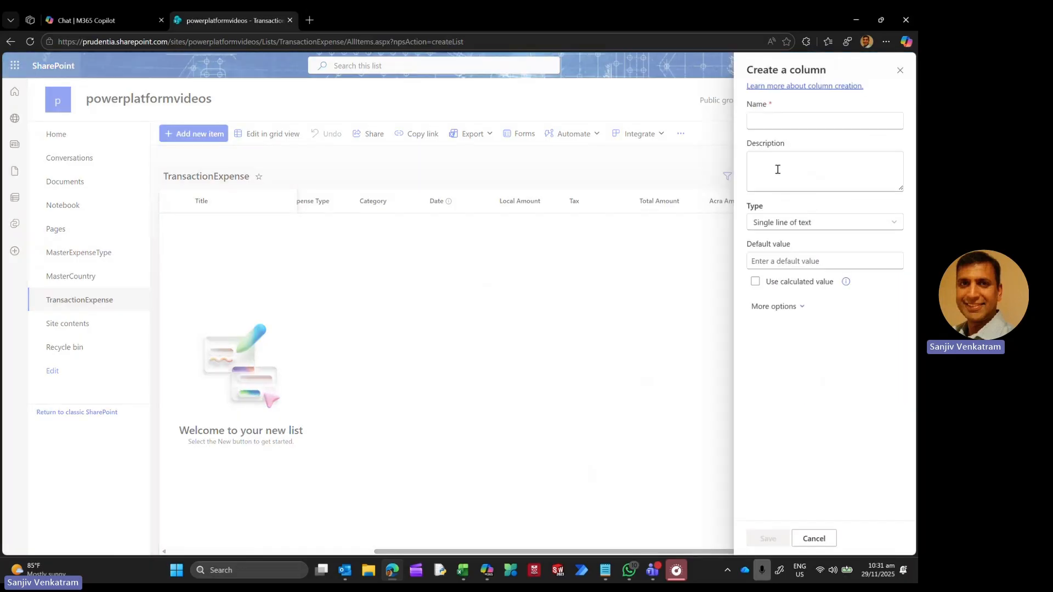
pyautogui.click(775, 122)
pyautogui.write('Approver')
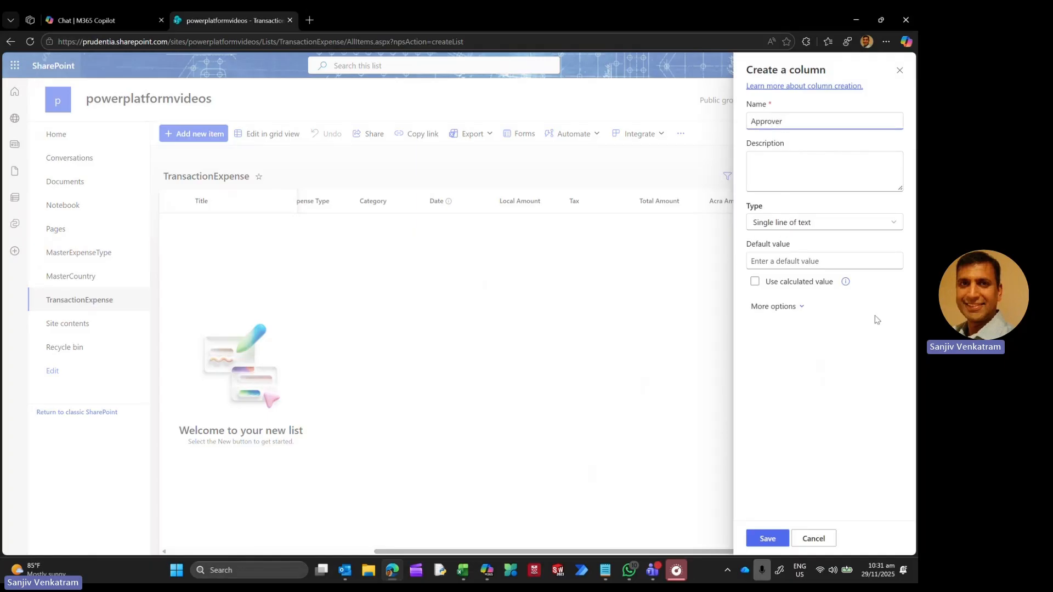
pyautogui.click(766, 540)
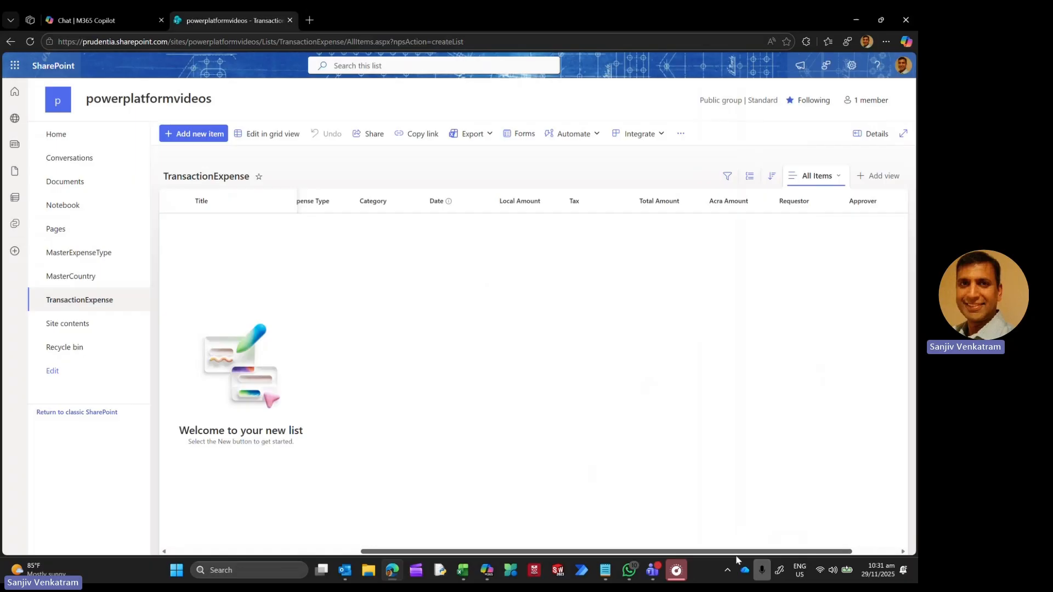
# Step: Add a multiple lines of text column named Comments to the TransactionExpense list
pyautogui.click(873, 204)
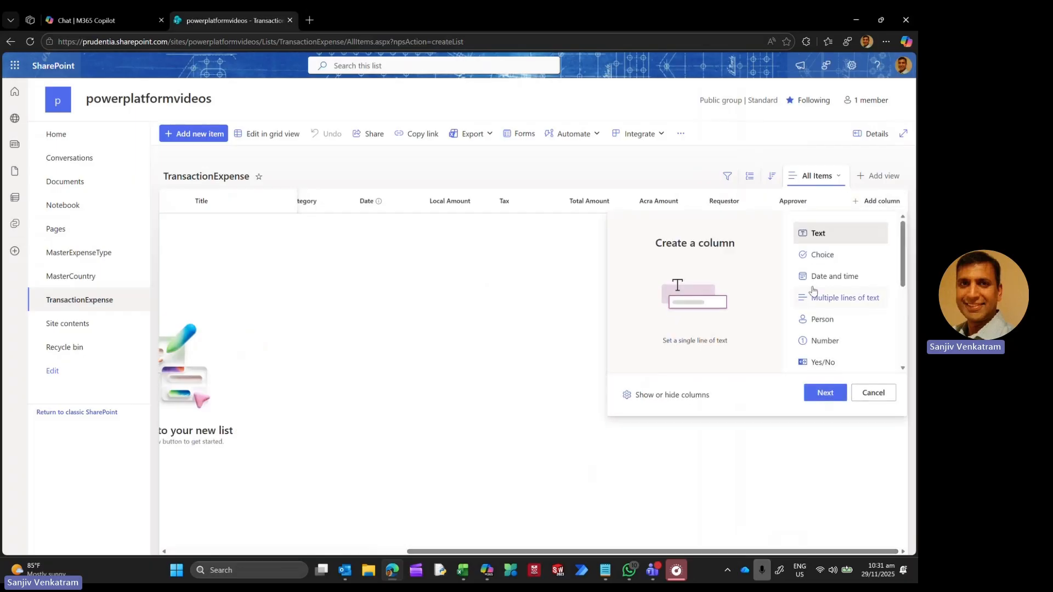
pyautogui.click(829, 299)
pyautogui.click(829, 395)
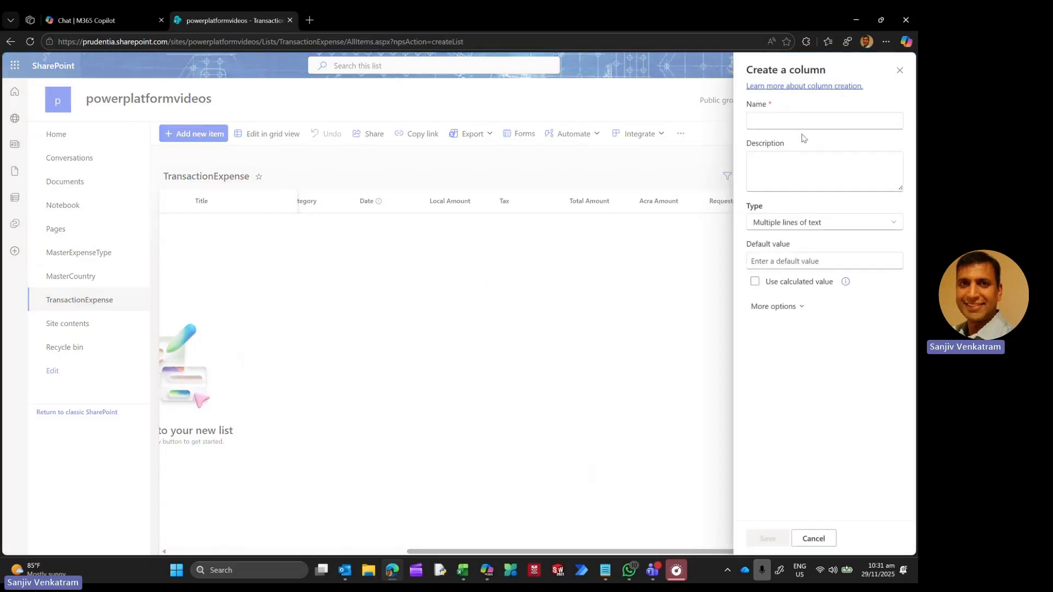
pyautogui.click(787, 122)
pyautogui.write('Comments')
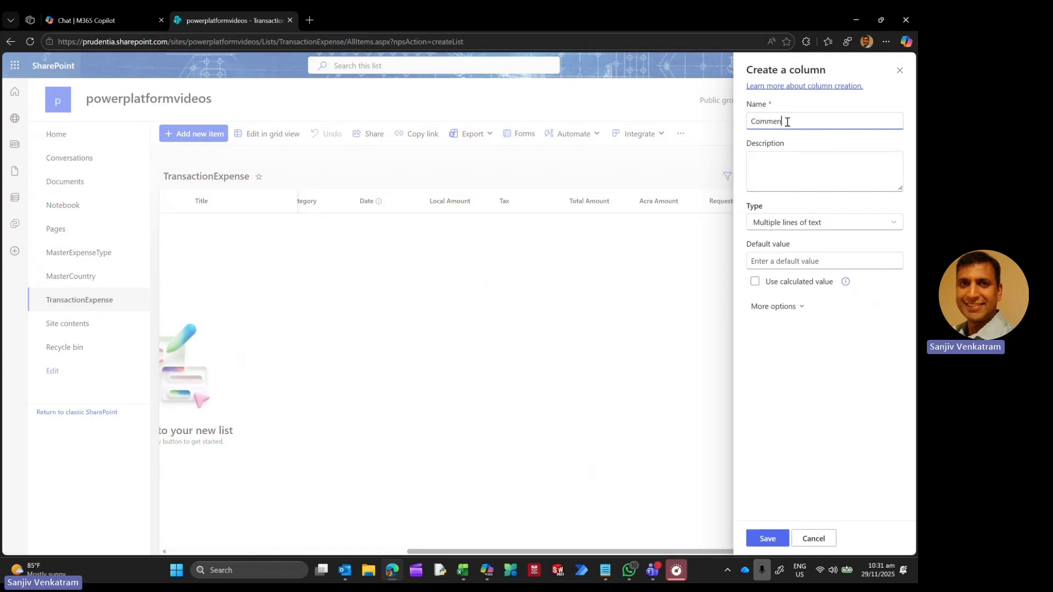
pyautogui.click(767, 539)
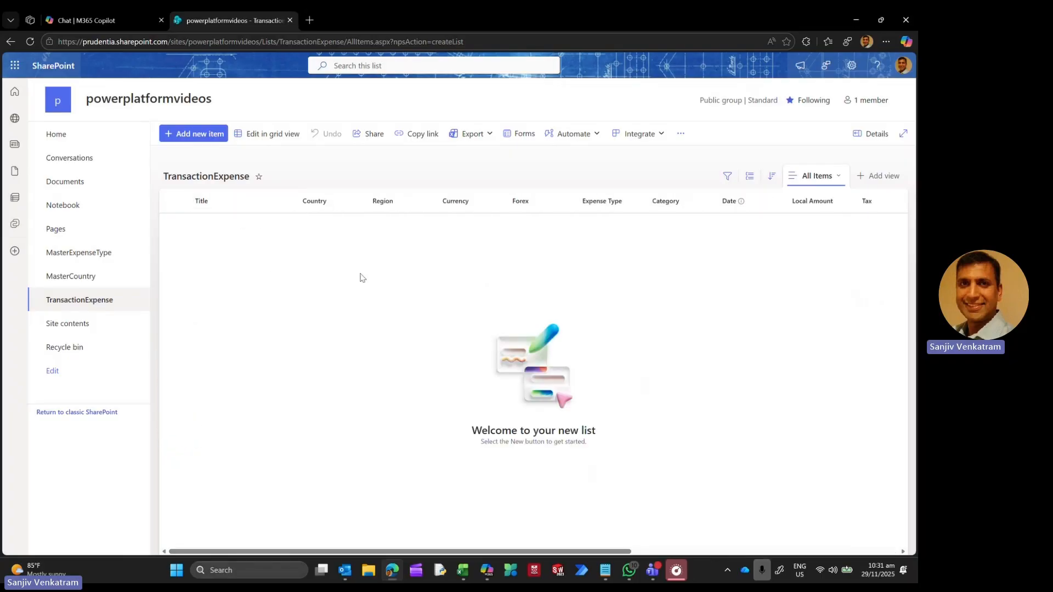
# Step: Switch to the Book1 workbook in Excel and fill the item cells from Requestor to Comments (A13:A16) with light gray
pyautogui.hotkey('alt', 'Tab')
pyautogui.moveTo(35, 151); pyautogui.dragTo(36, 203)
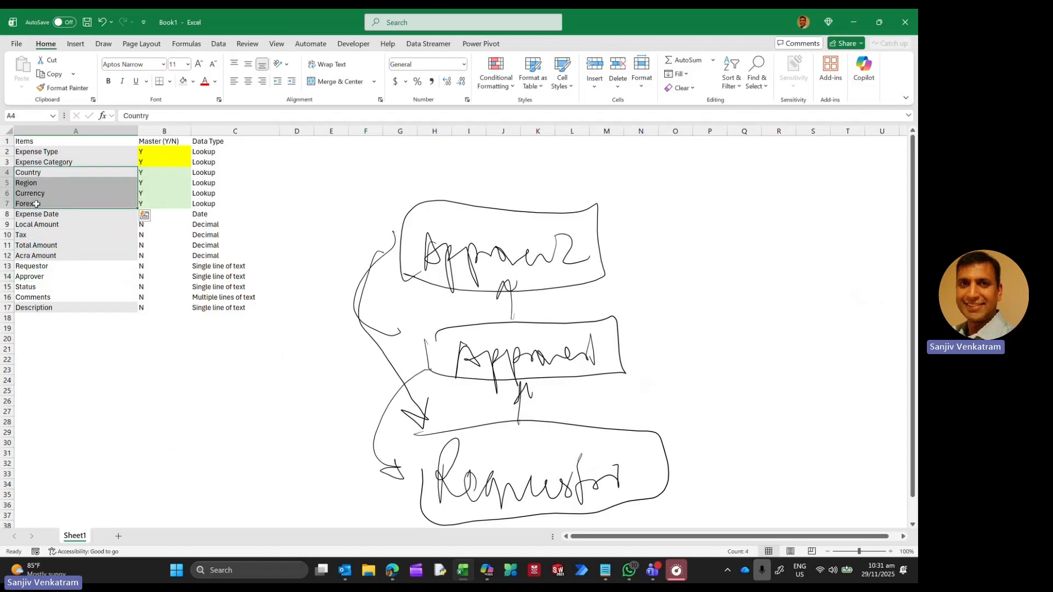
pyautogui.click(40, 216)
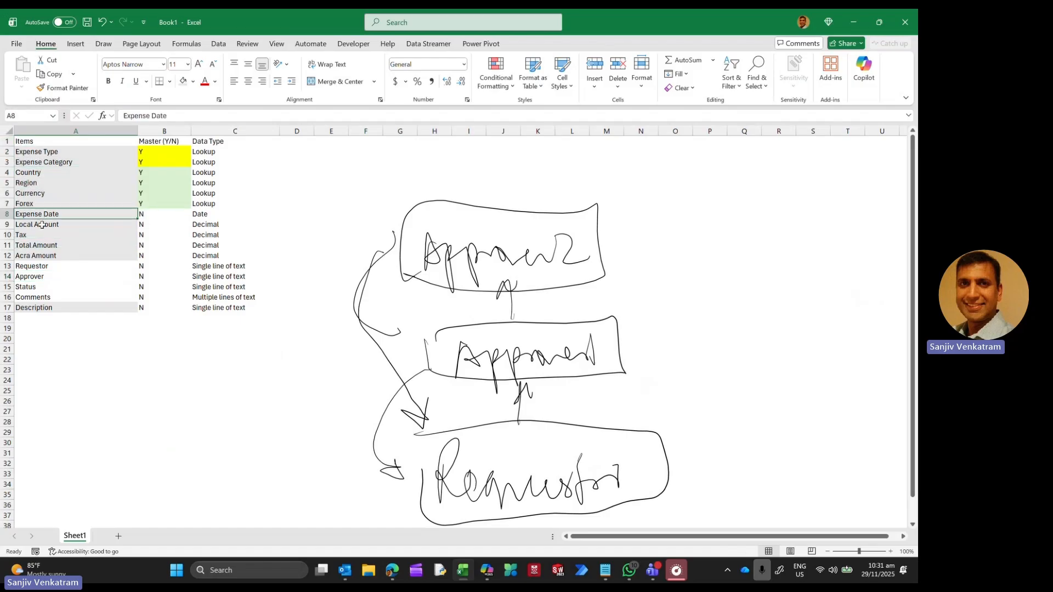
pyautogui.moveTo(42, 225); pyautogui.dragTo(32, 287)
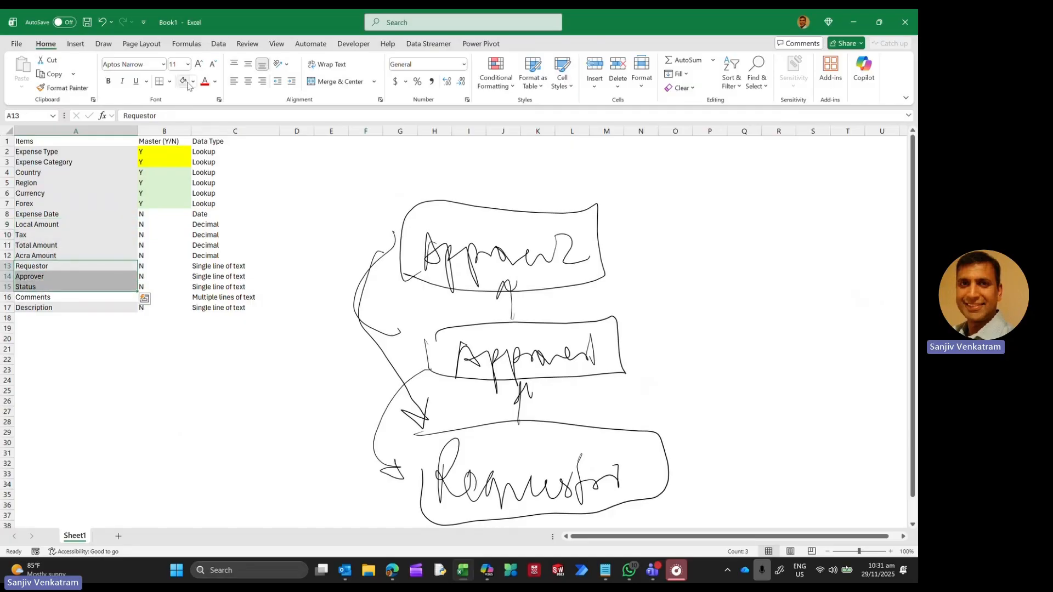
pyautogui.click(80, 300)
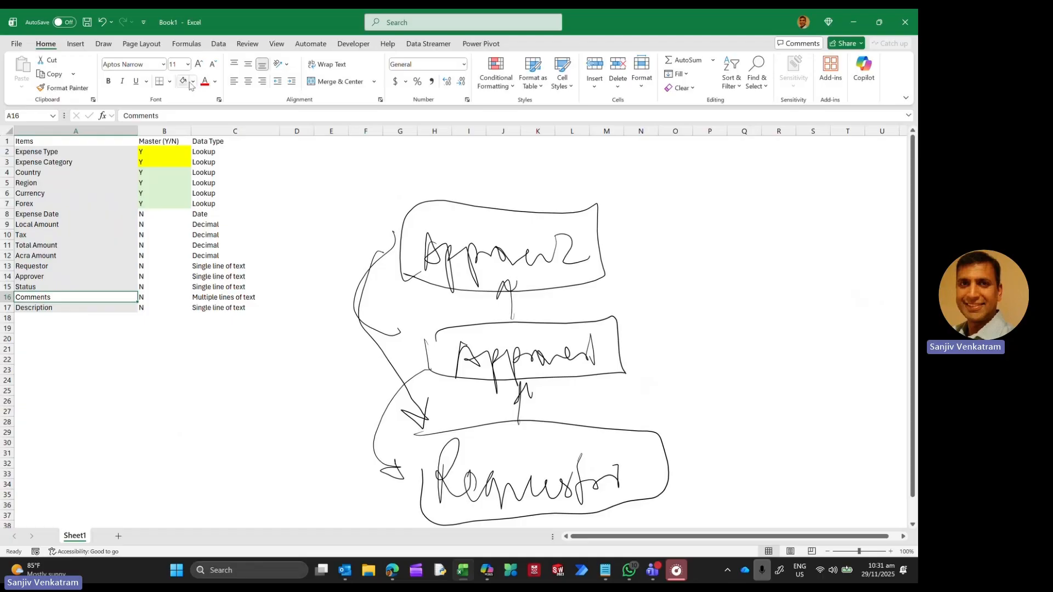
pyautogui.click(38, 246)
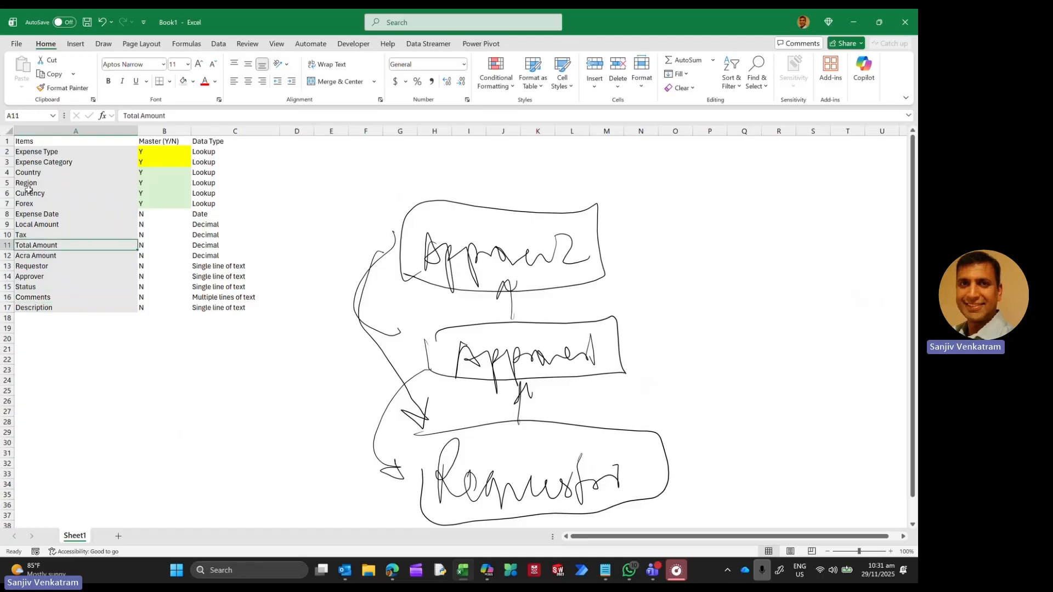
# Step: Return to the browser and open Power Apps from the Microsoft 365 Copilot app list
pyautogui.hotkey('alt', 'Tab')
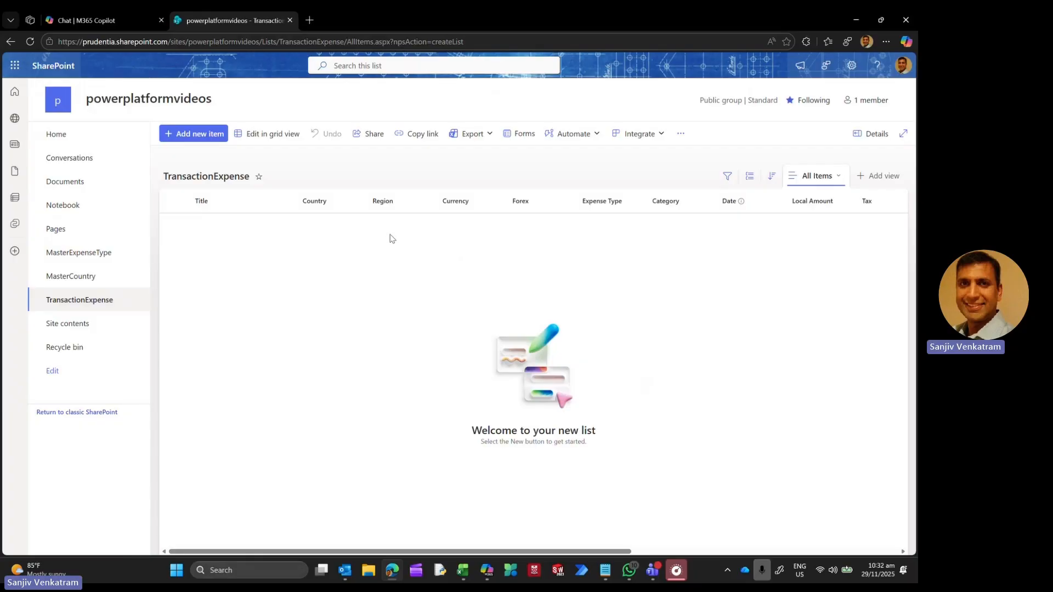
pyautogui.click(108, 20)
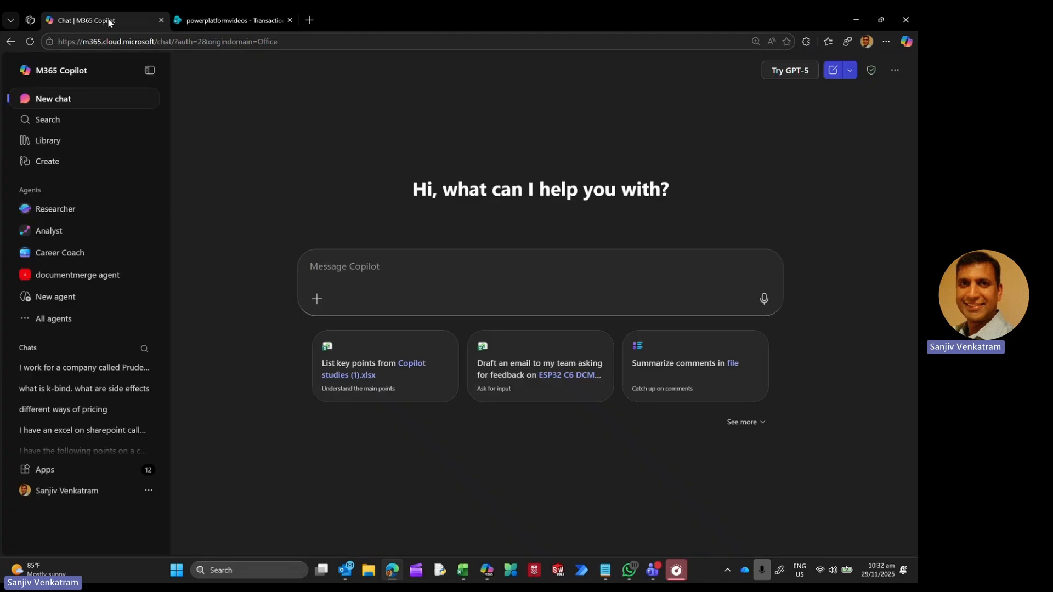
pyautogui.click(60, 477)
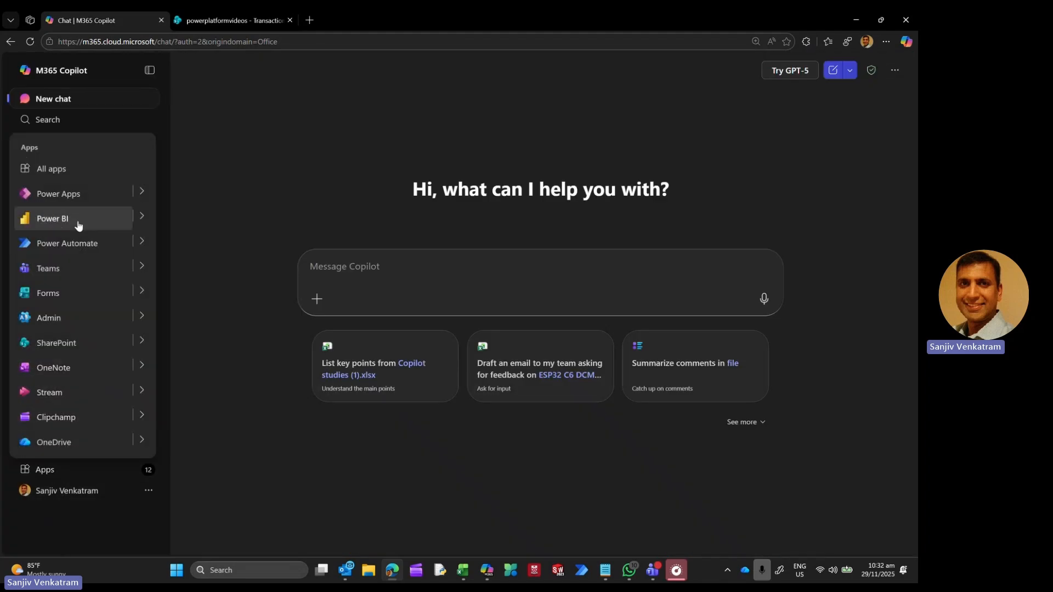
pyautogui.click(98, 193)
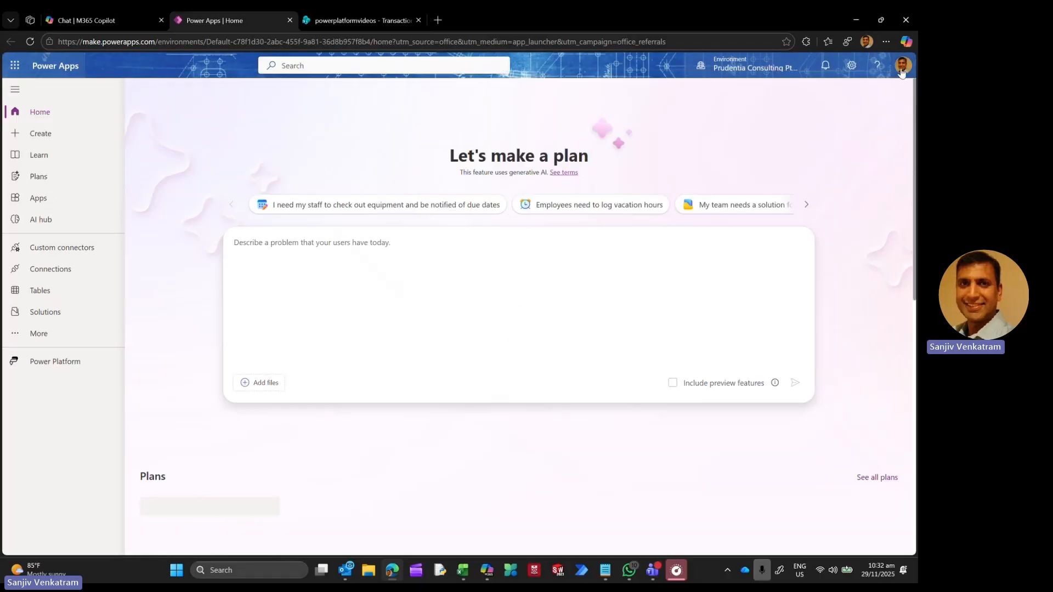
# Step: Check the signed-in account and selected environment in Power Apps, and look at the options for creating apps
pyautogui.click(902, 67)
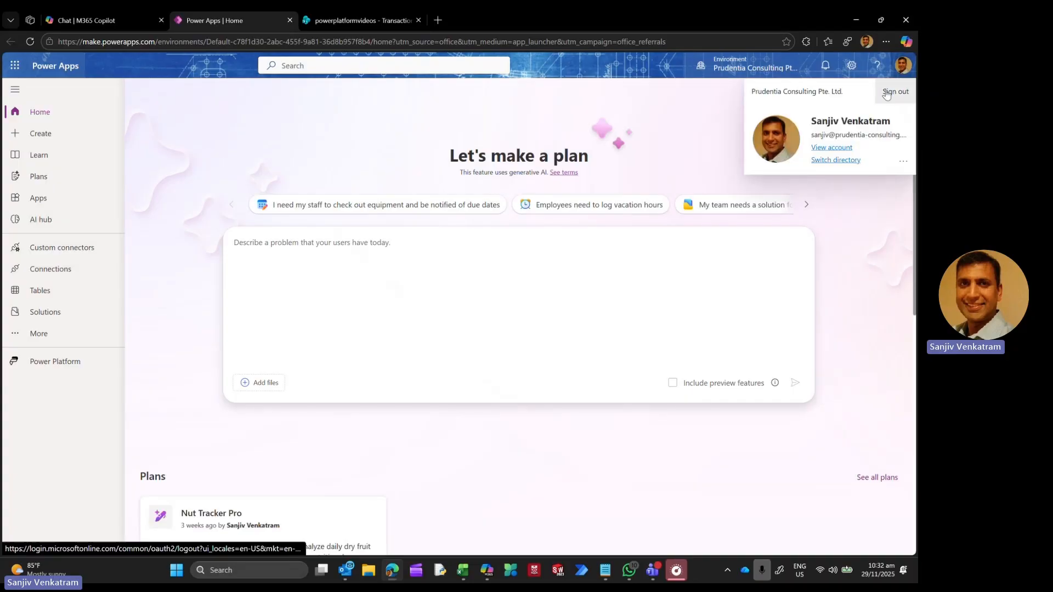
pyautogui.click(670, 101)
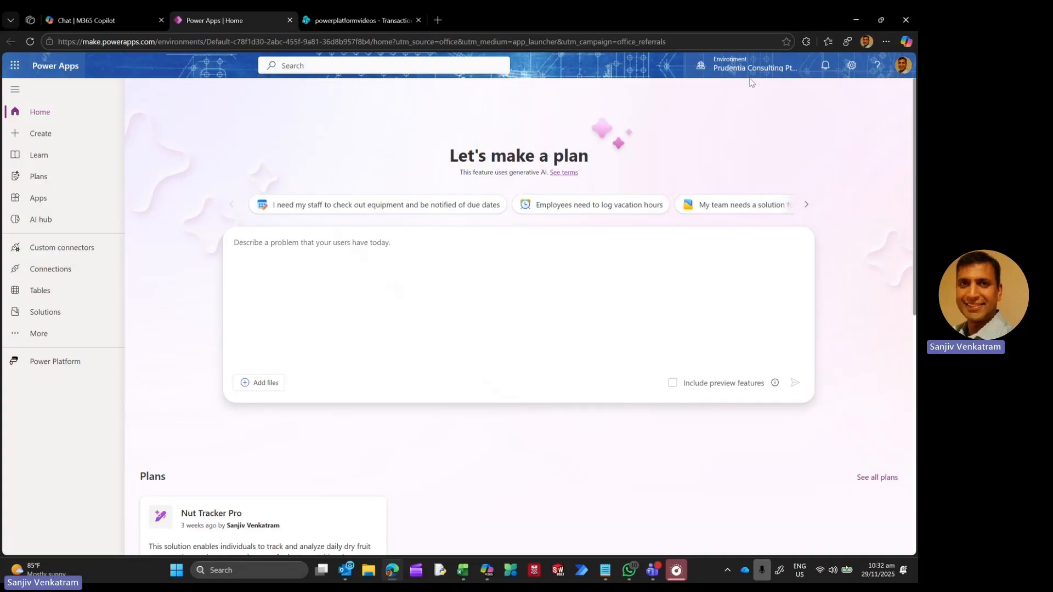
pyautogui.moveTo(740, 70)
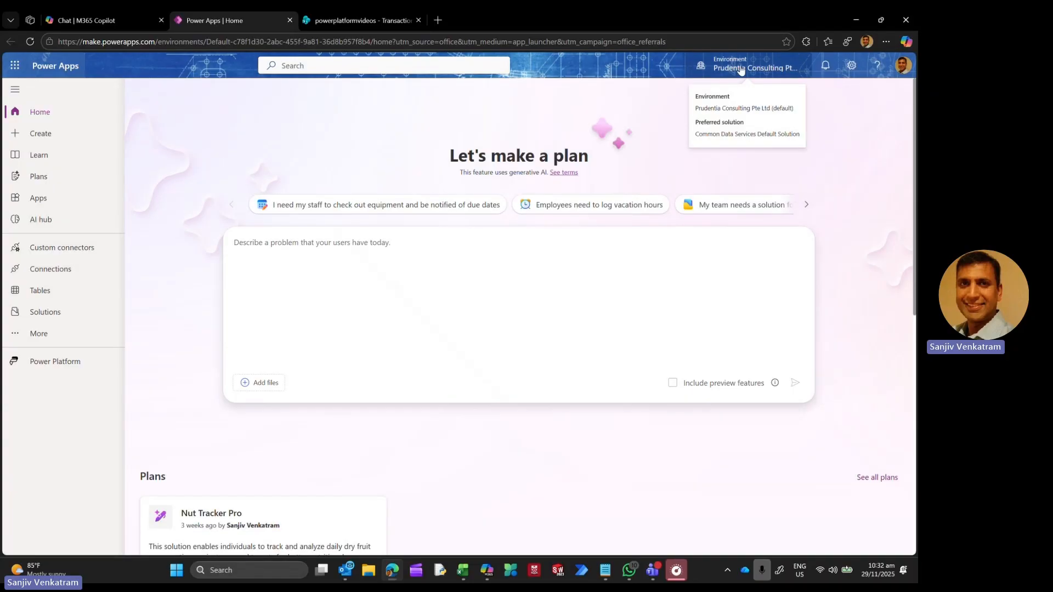
pyautogui.click(740, 68)
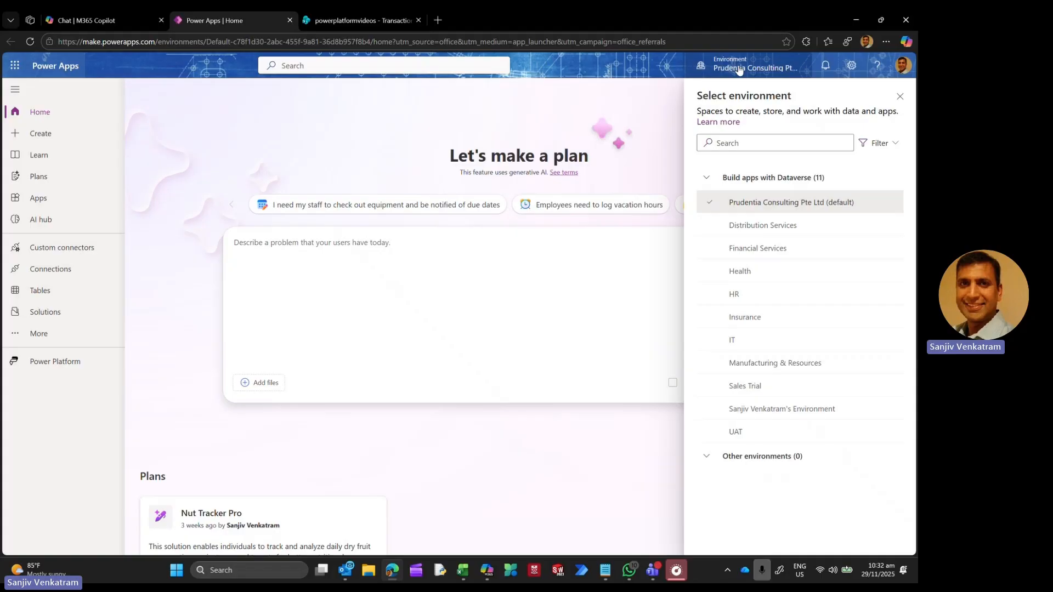
pyautogui.moveTo(735, 206)
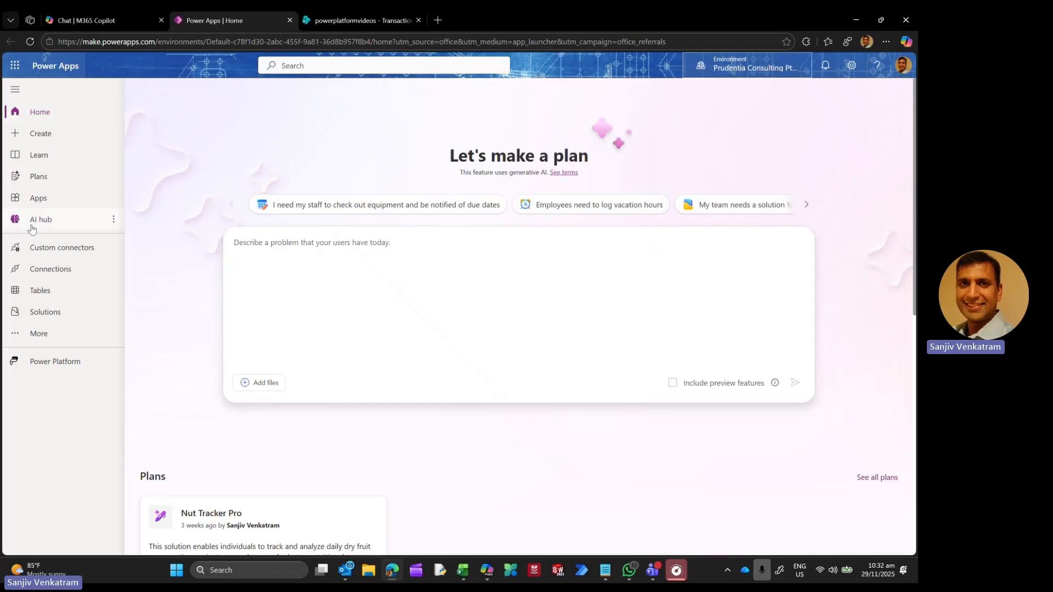
pyautogui.click(74, 137)
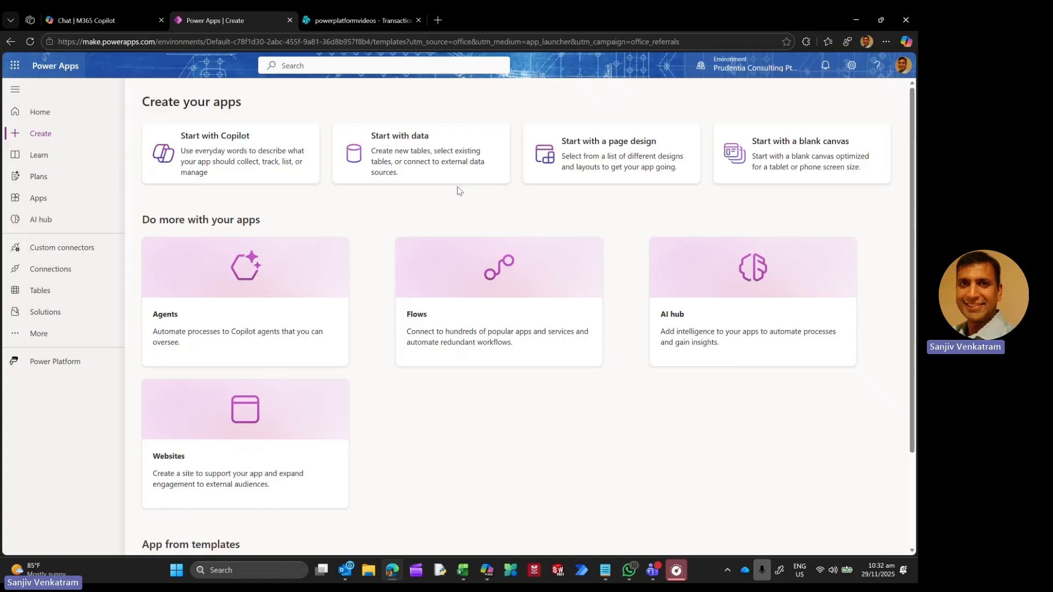
# Step: Start a new Power Apps solution with the display name Cost Tracker Solution
pyautogui.click(67, 315)
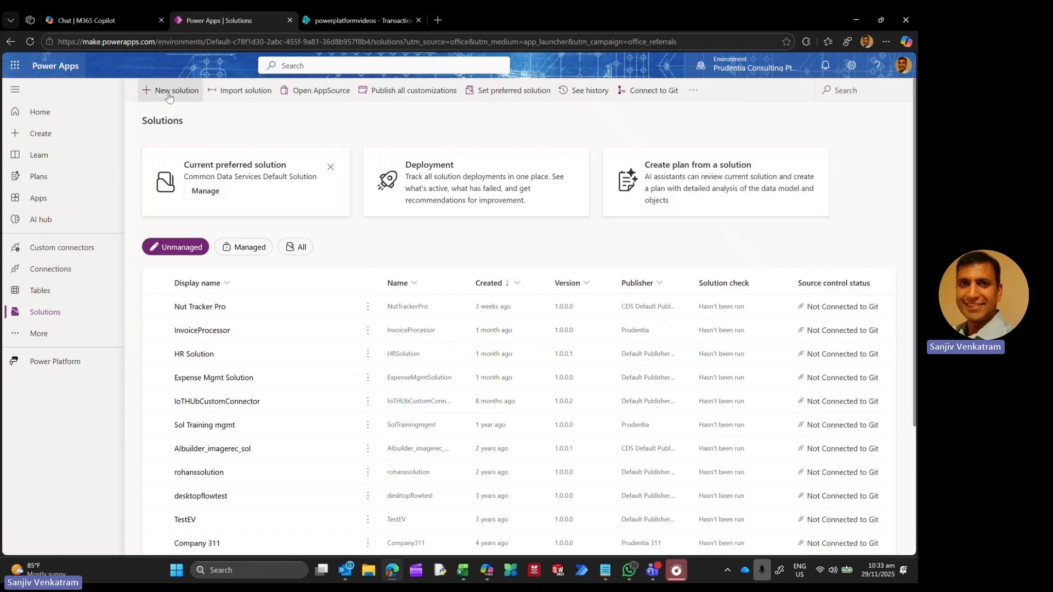
pyautogui.click(168, 97)
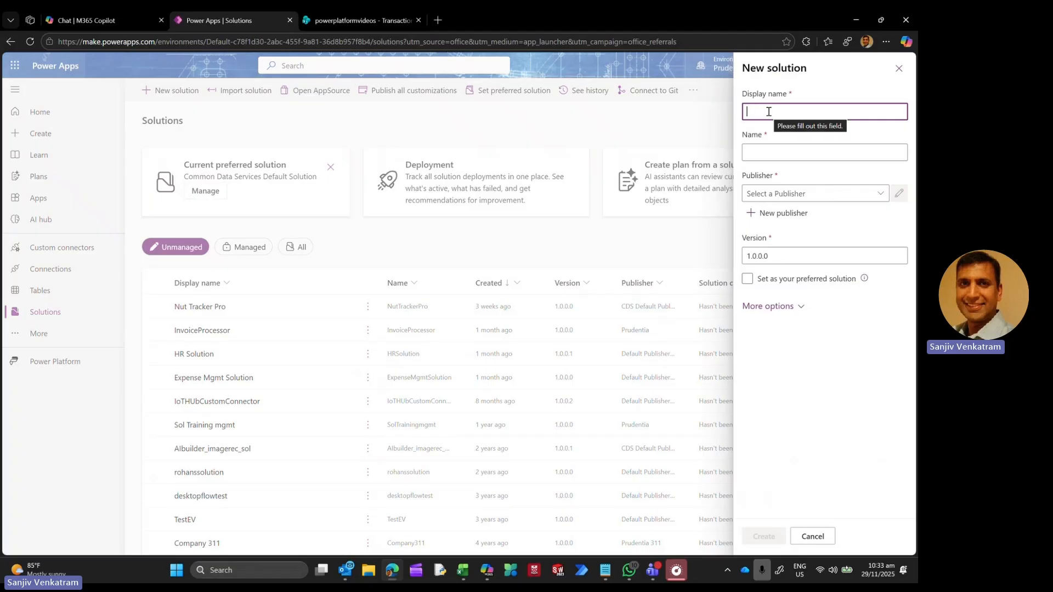
pyautogui.write('Cost M')
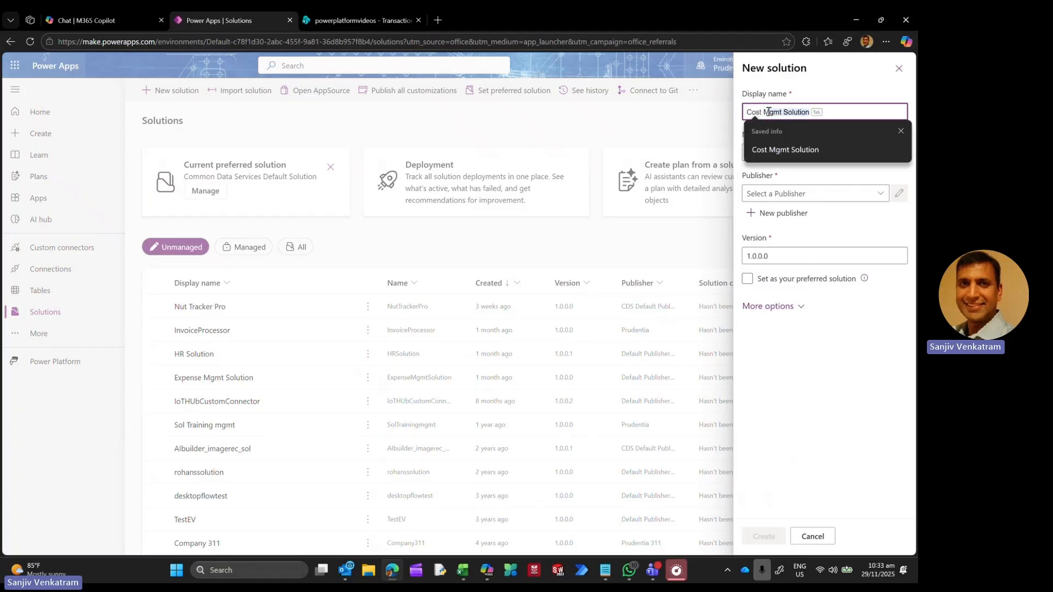
pyautogui.write('gmt')
pyautogui.press('BackSpace')
pyautogui.write('Sol')
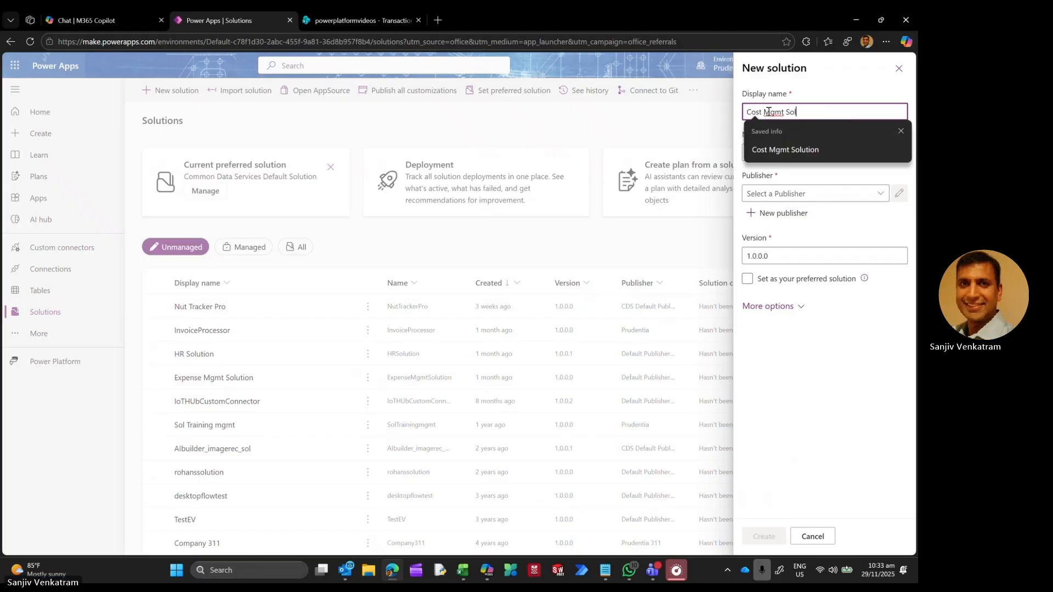
pyautogui.write('ution')
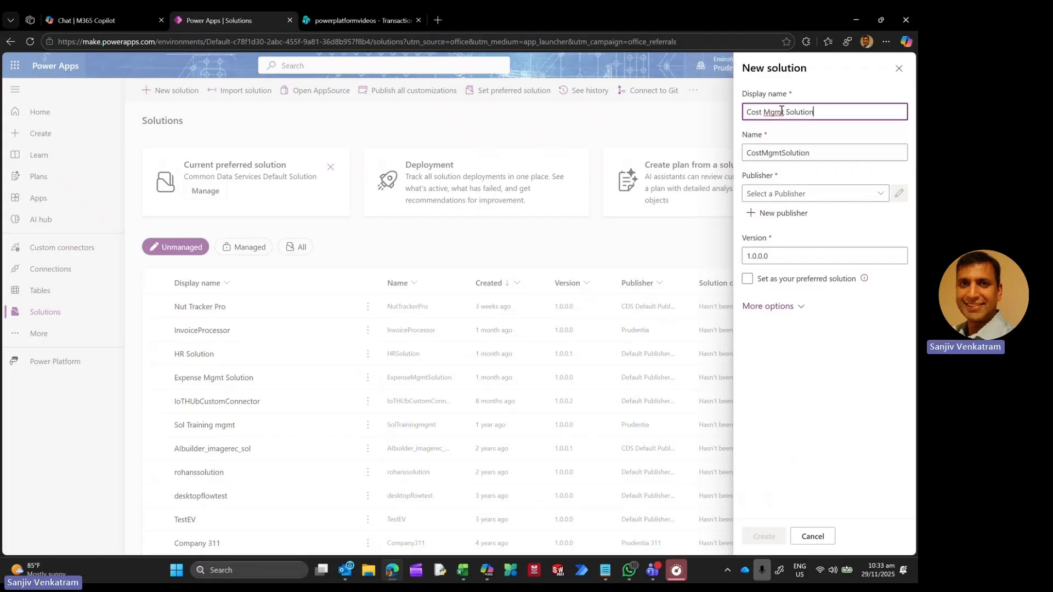
pyautogui.doubleClick(782, 111)
pyautogui.press('BackSpace')
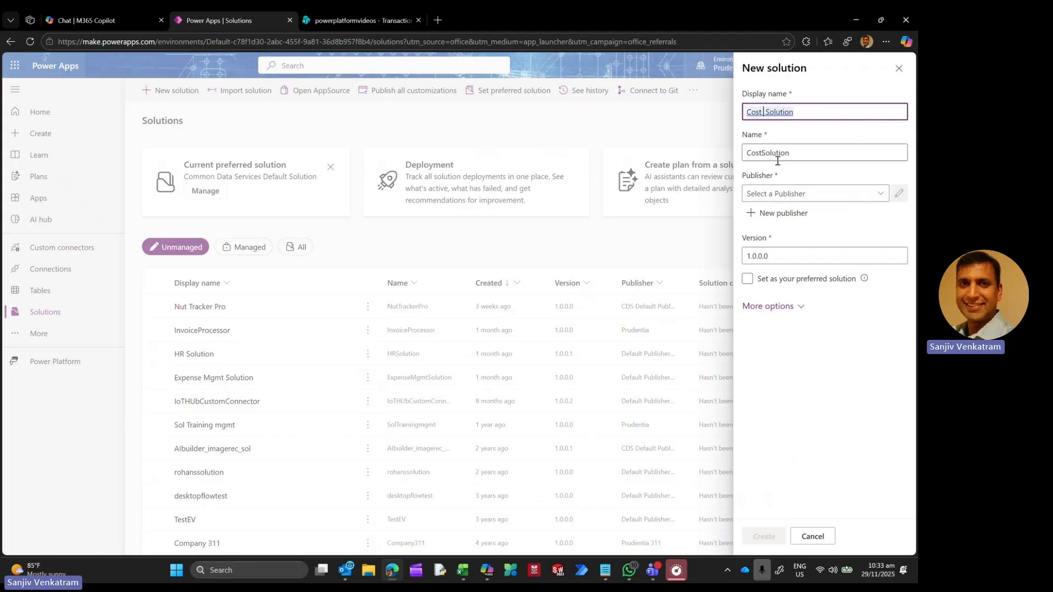
pyautogui.write('Tracker')
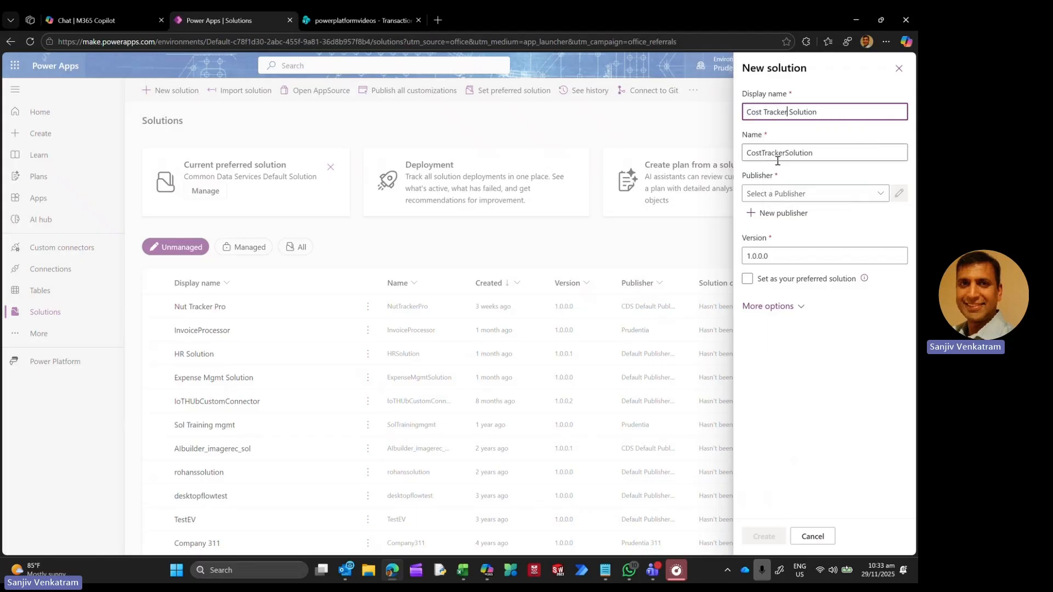
# Step: Assign Default Publisher for orgbbce7fb3 as the solution's publisher and create the solution
pyautogui.click(881, 194)
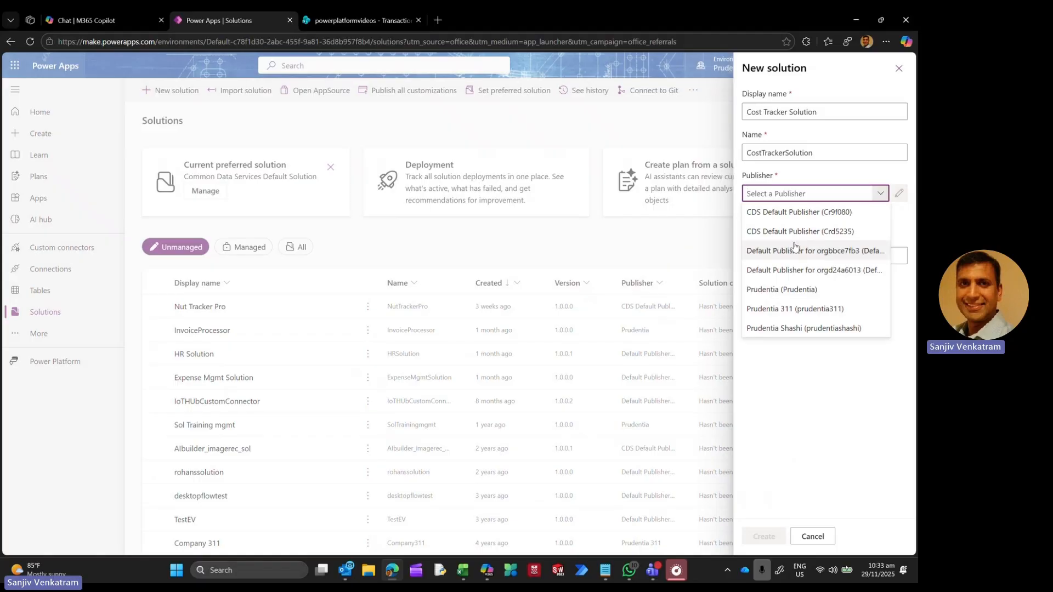
pyautogui.click(828, 256)
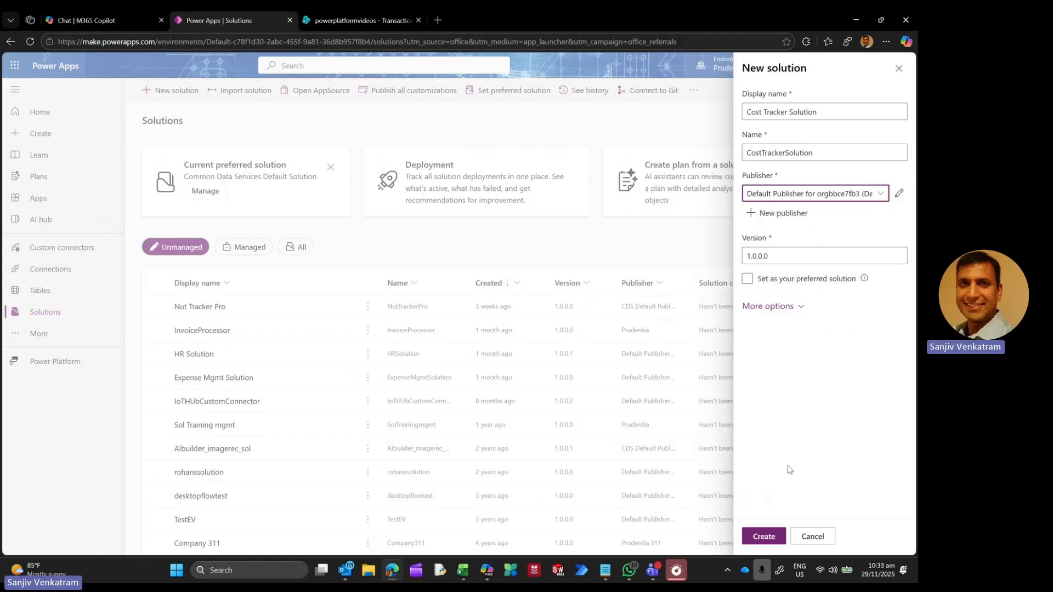
pyautogui.click(765, 536)
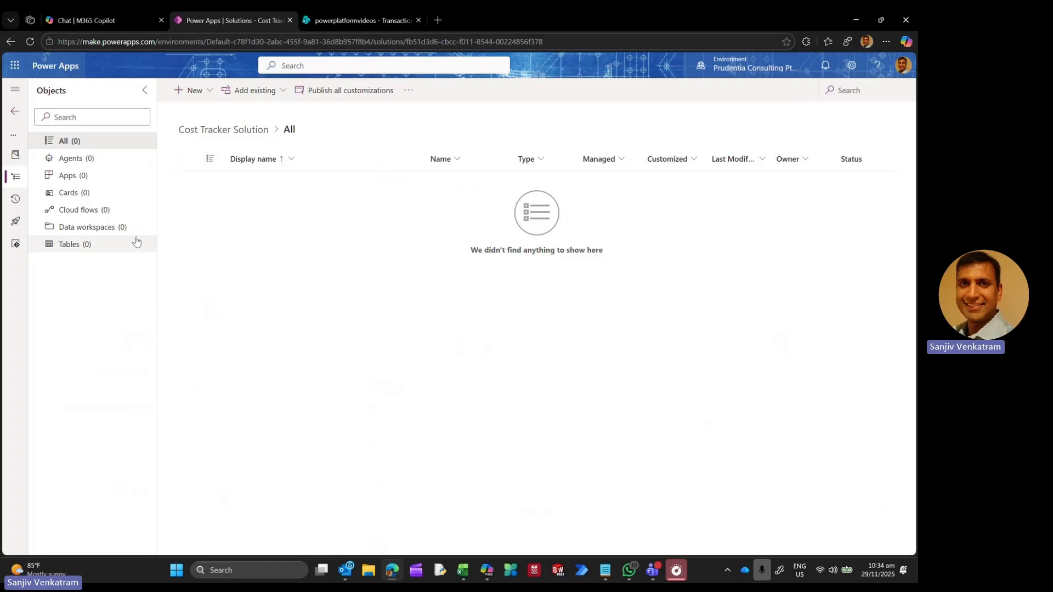
# Step: Create a blank tablet-format canvas app named Cost Tracker Portal inside the Cost Tracker Solution and skip the welcome dialog
pyautogui.click(85, 176)
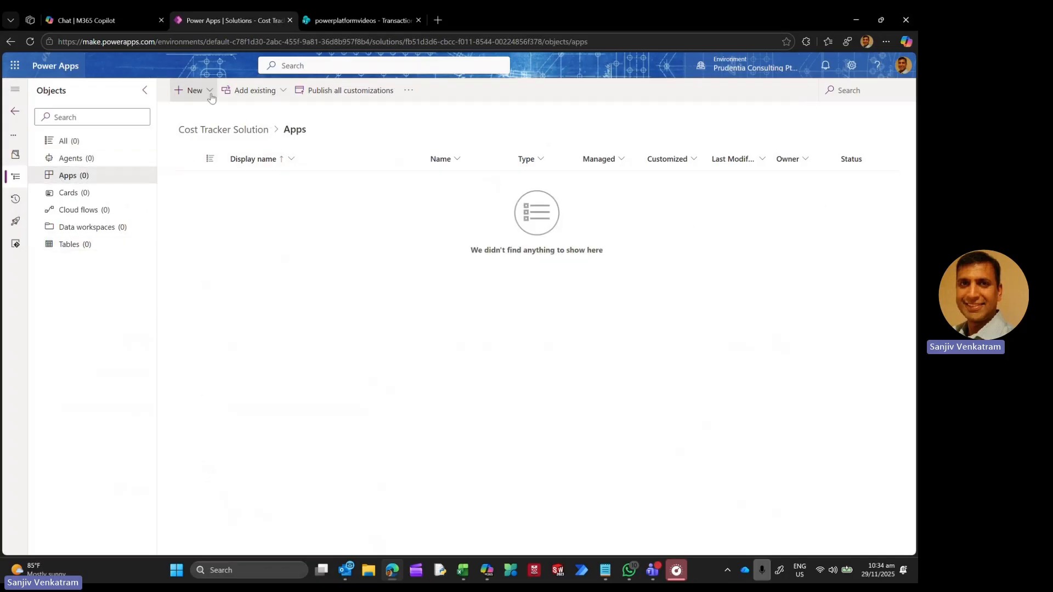
pyautogui.click(192, 90)
pyautogui.moveTo(218, 137)
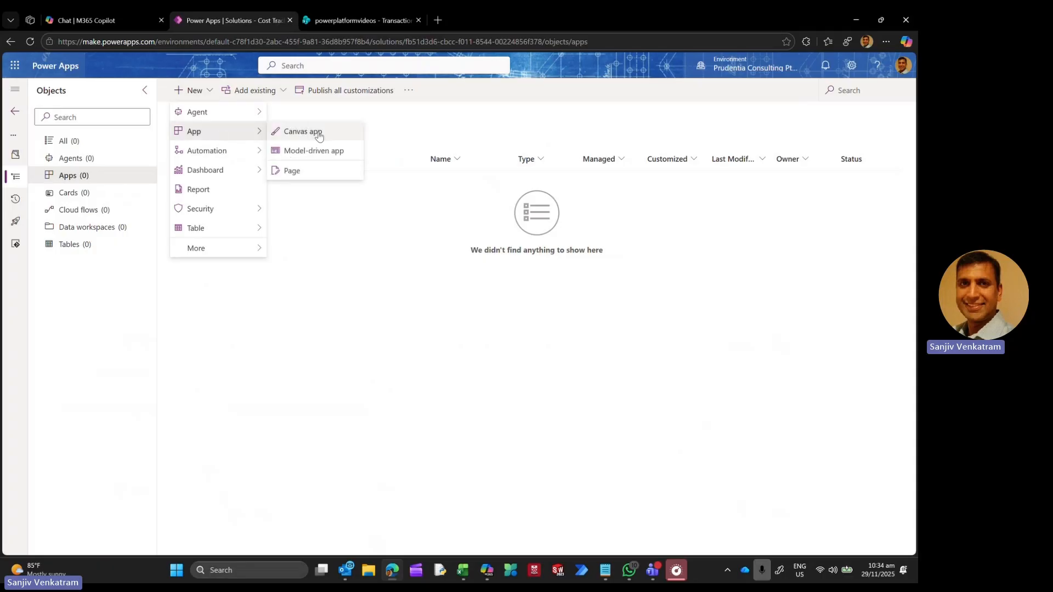
pyautogui.click(319, 133)
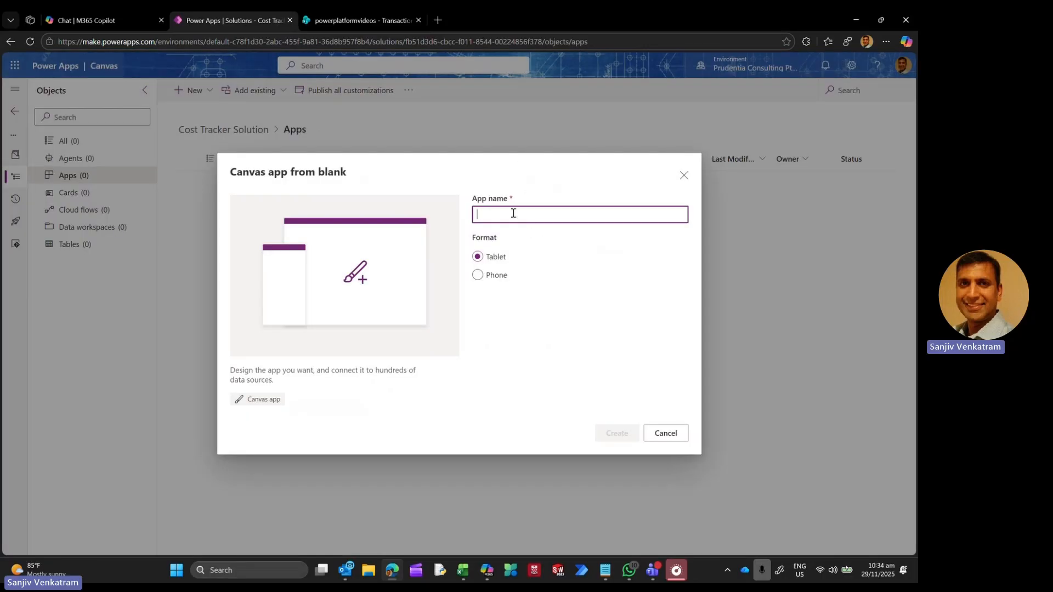
pyautogui.write('Cost T')
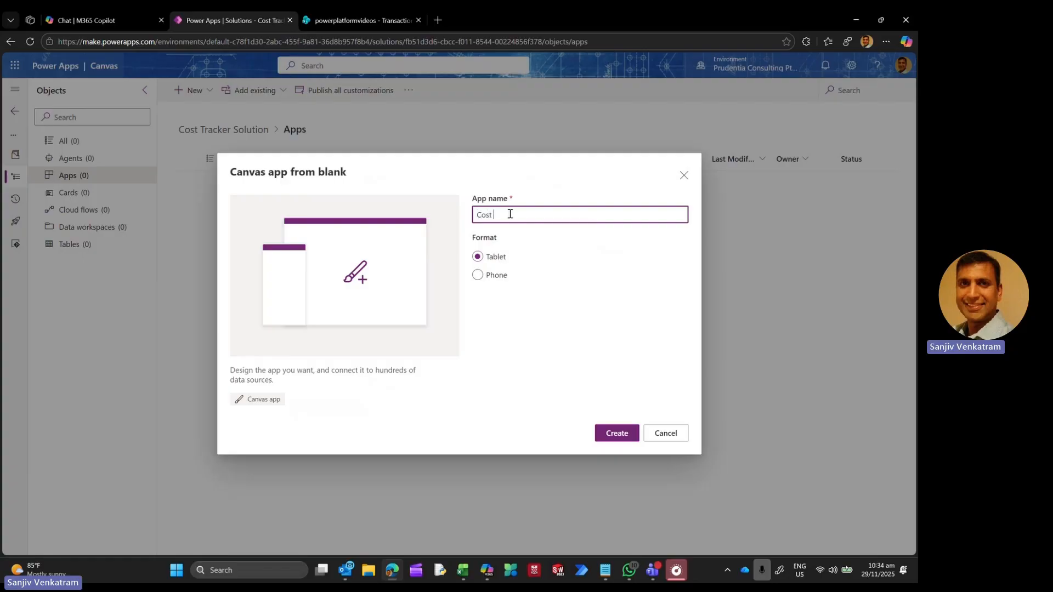
pyautogui.write('racker Portal')
pyautogui.click(612, 439)
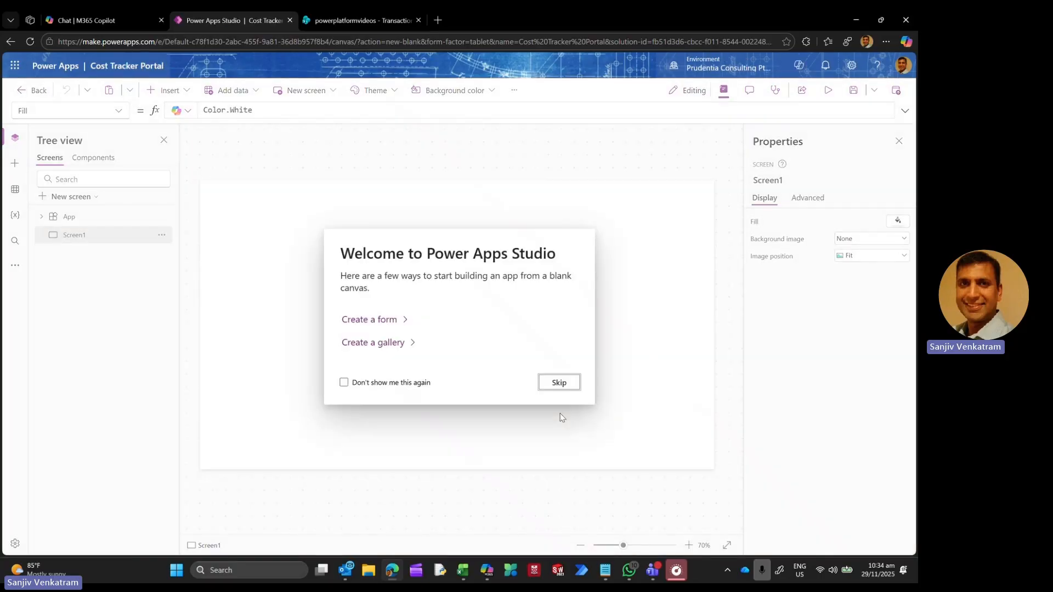
pyautogui.click(559, 383)
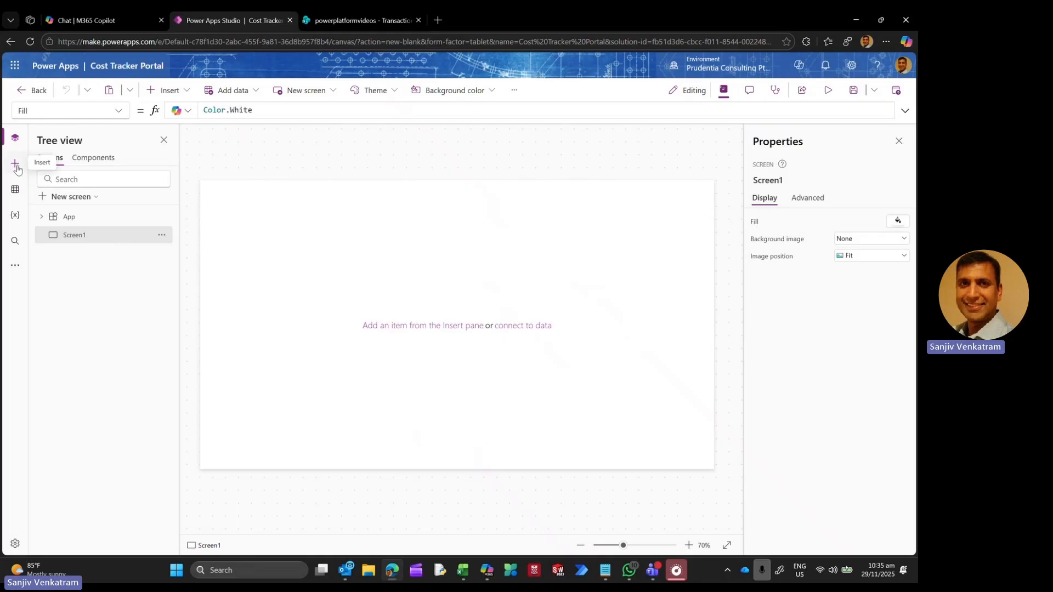
pyautogui.click(180, 92)
pyautogui.click(308, 248)
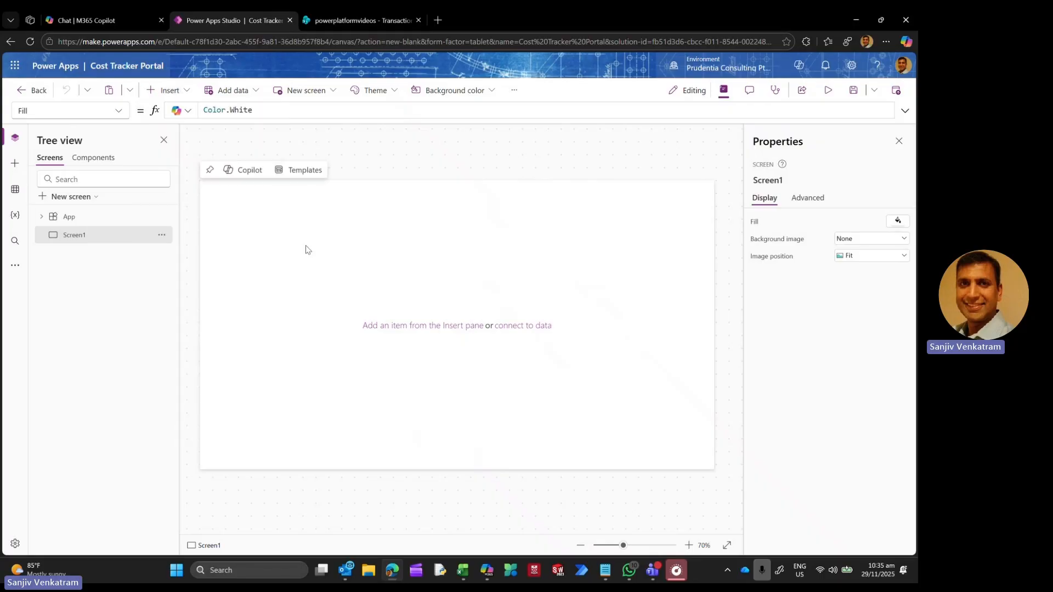
pyautogui.click(13, 191)
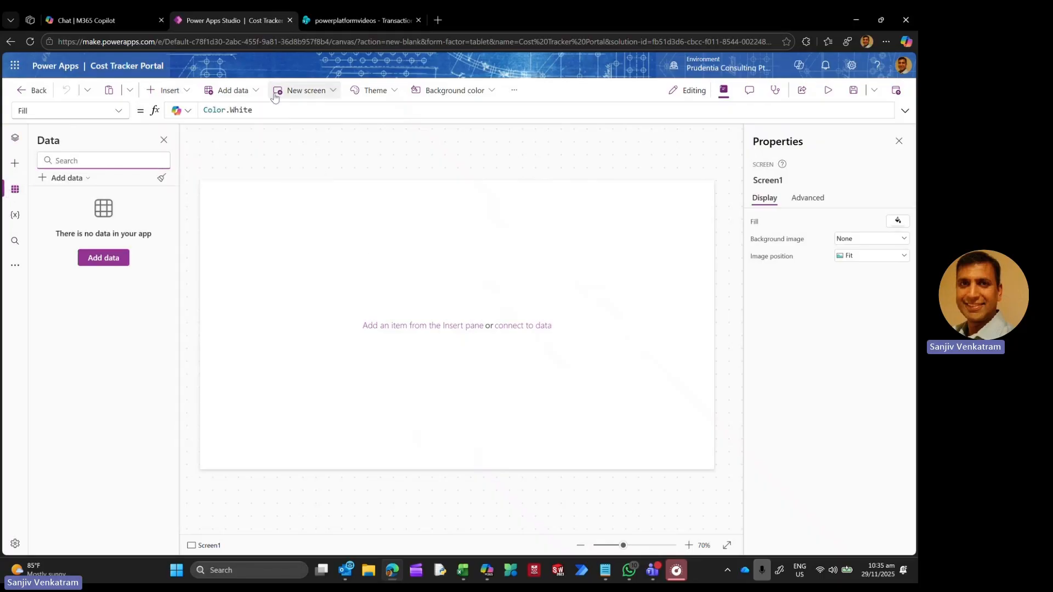
pyautogui.click(242, 96)
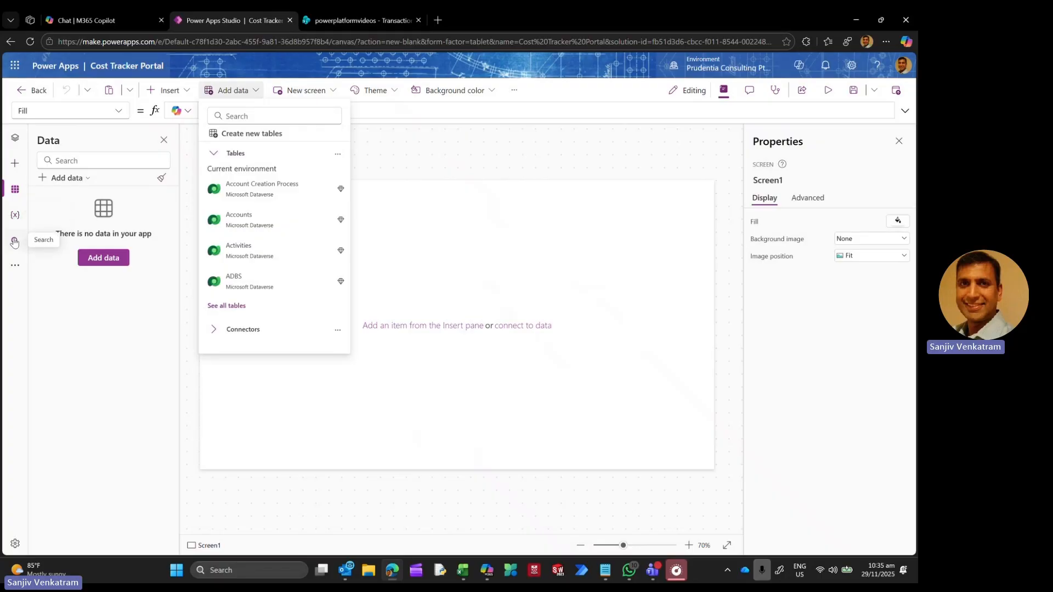
pyautogui.click(16, 141)
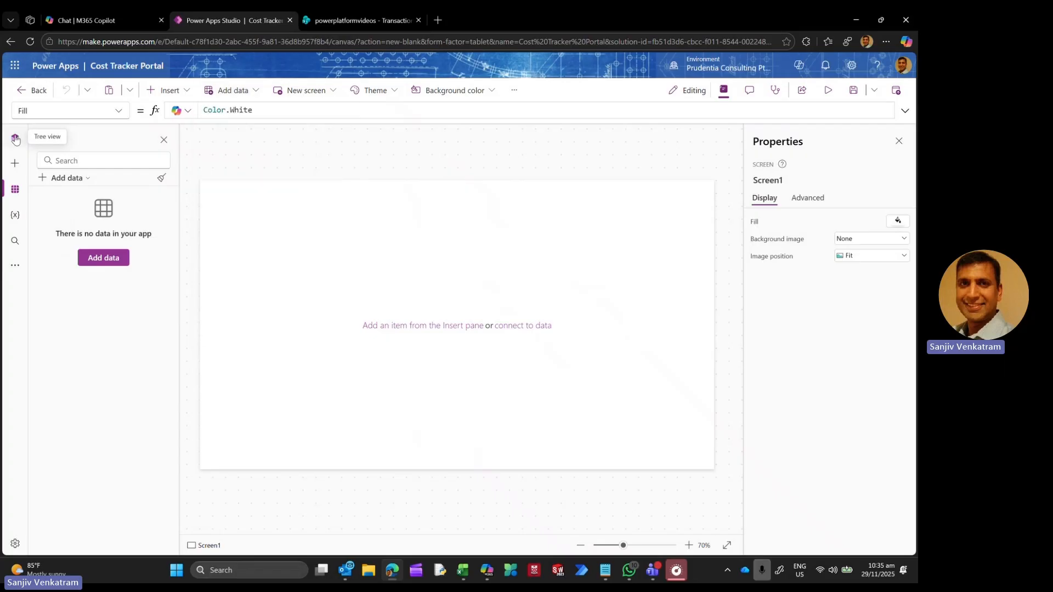
pyautogui.click(16, 138)
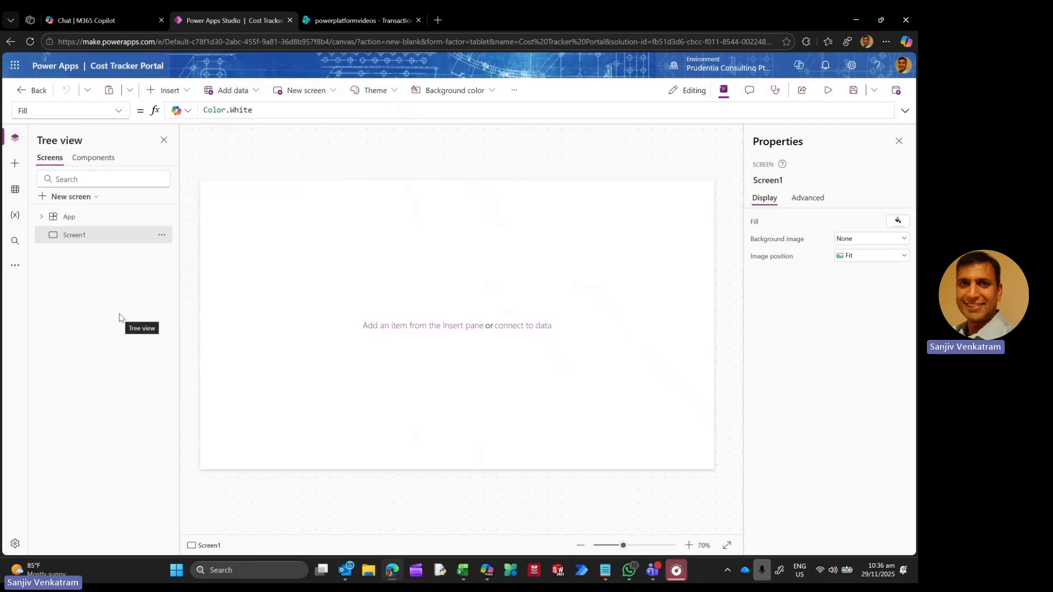
# Step: Rename the app's first screen as scnLogin
pyautogui.doubleClick(106, 236)
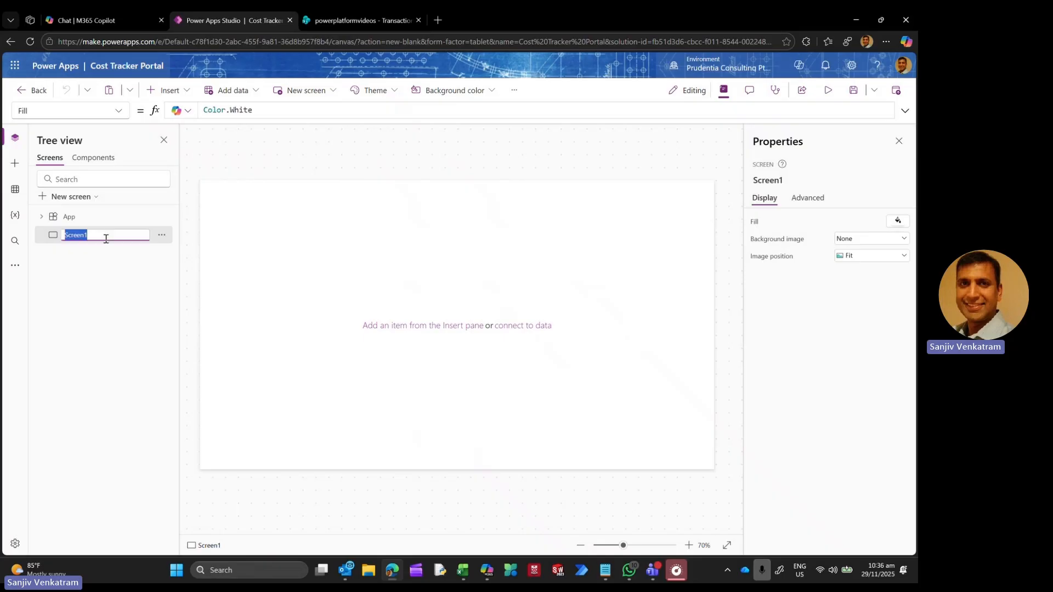
pyautogui.write('scnLogin')
pyautogui.press('Return')
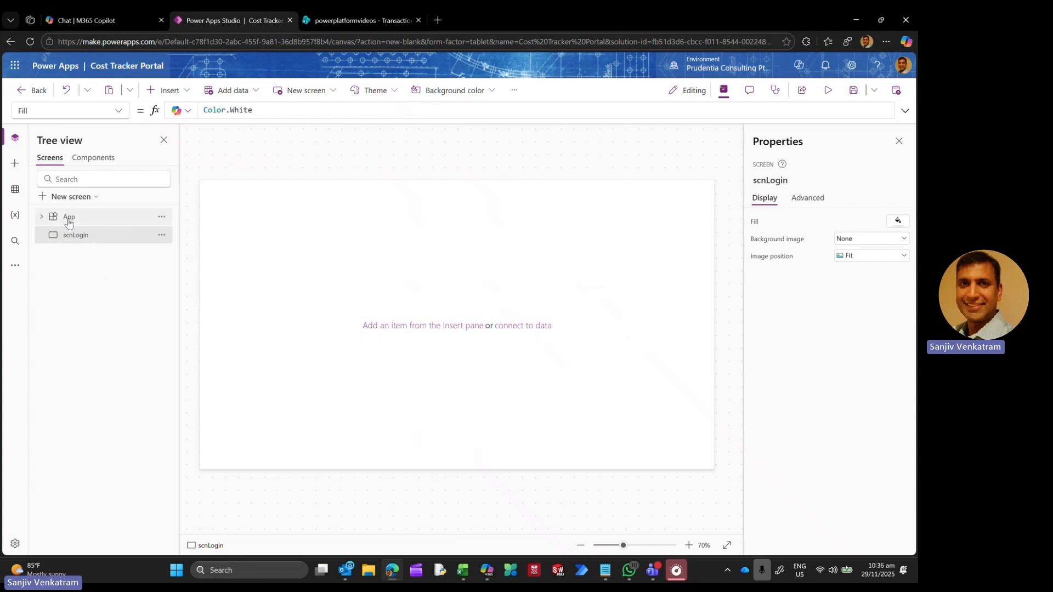
# Step: In the App object's Formulas property, define the named formula varUserEmail = User().Email; and start a new line below it
pyautogui.click(100, 218)
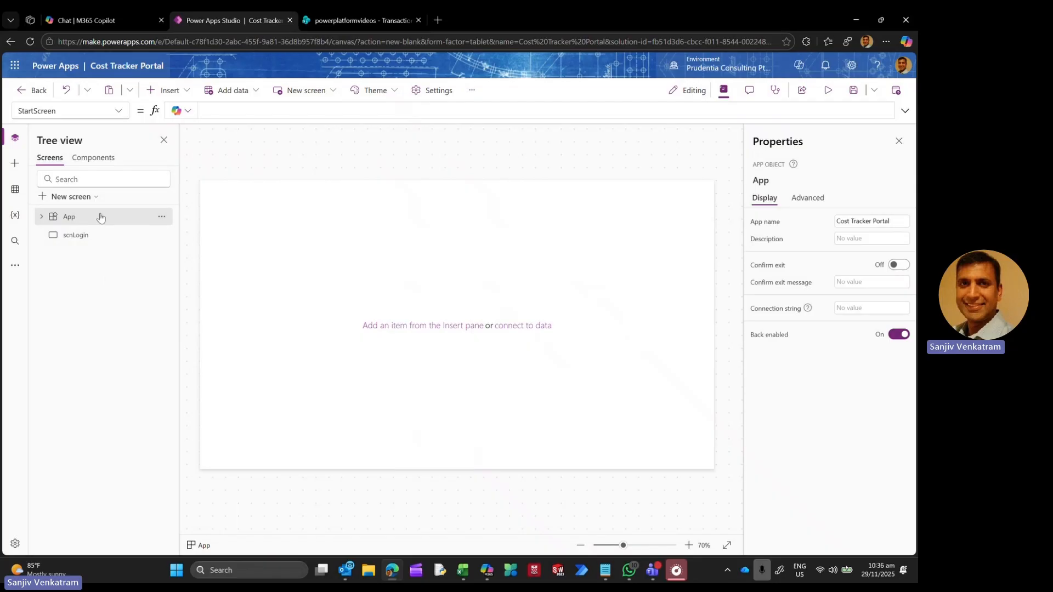
pyautogui.click(122, 117)
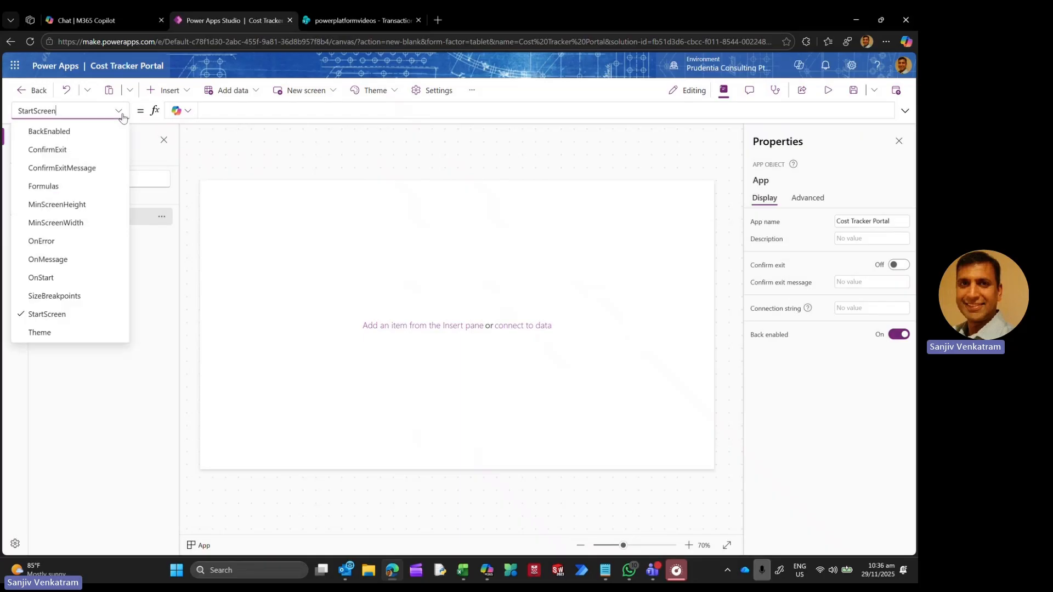
pyautogui.click(75, 186)
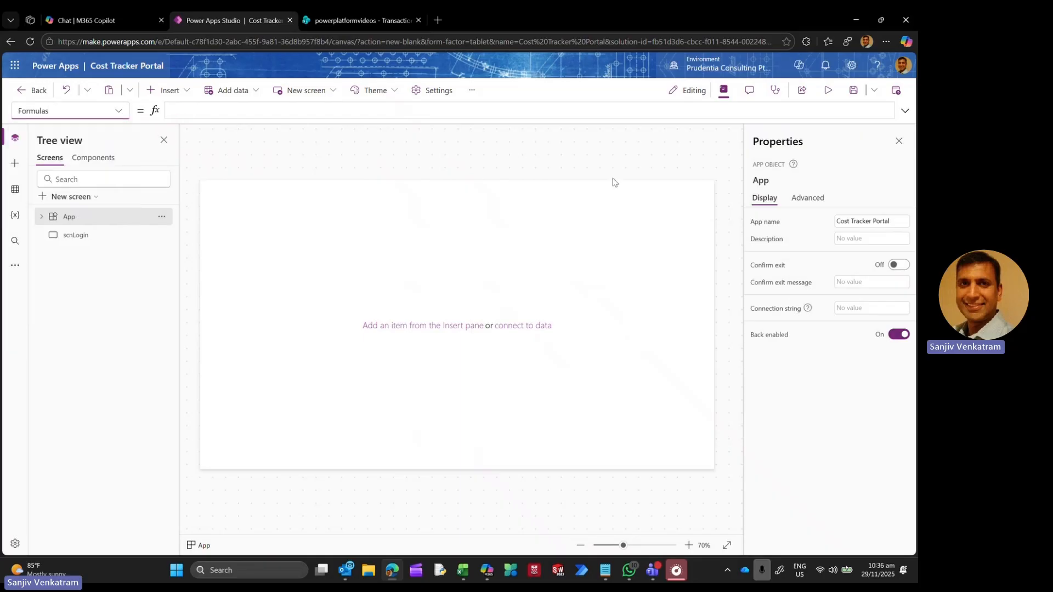
pyautogui.click(905, 111)
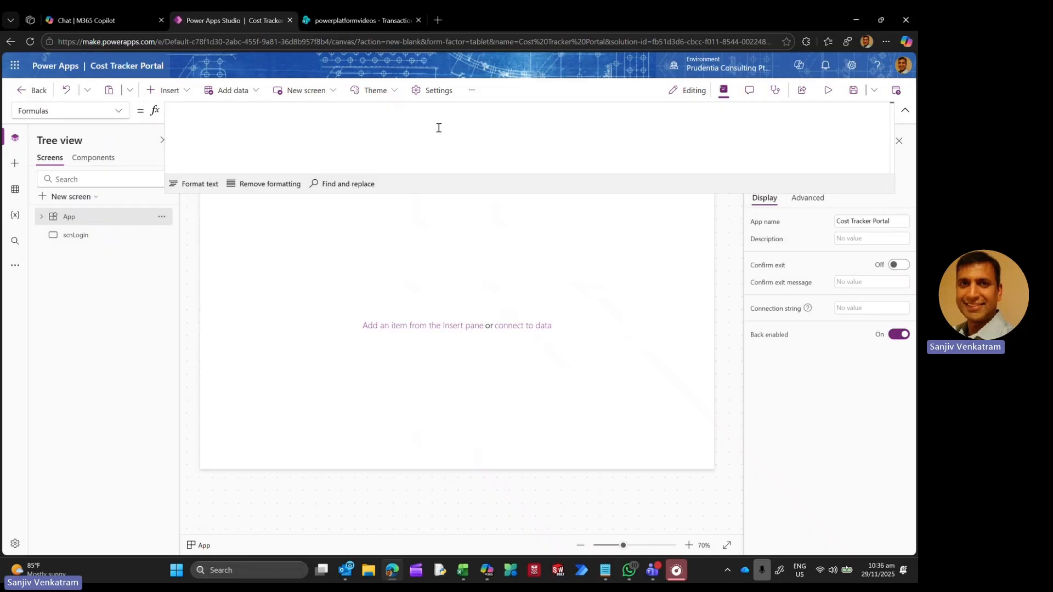
pyautogui.write('User')
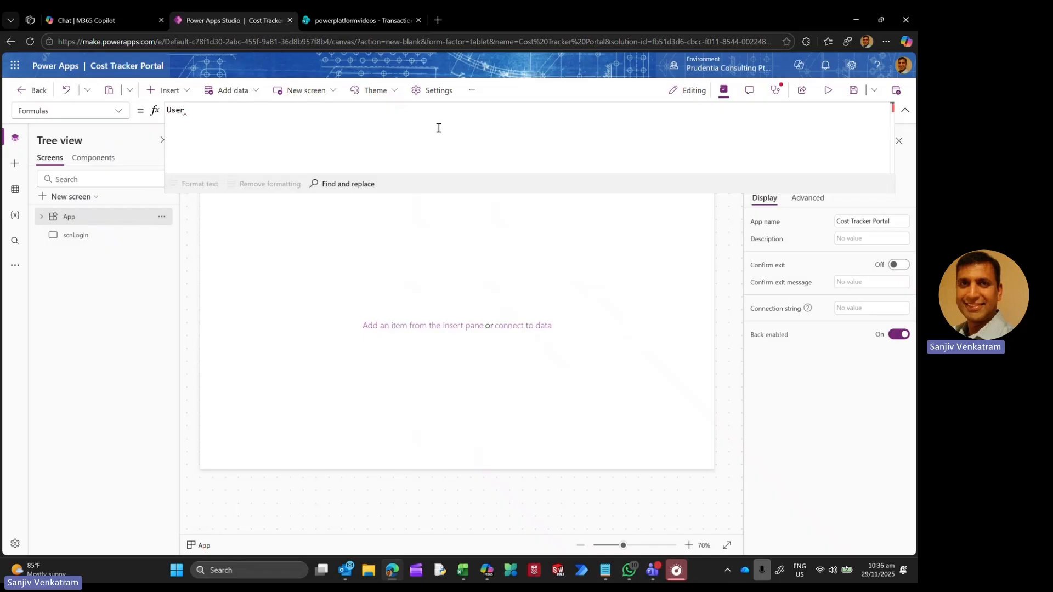
pyautogui.press('BackSpace')
pyautogui.press('BackSpace')
pyautogui.press('BackSpace')
pyautogui.press('BackSpace')
pyautogui.write('var')
pyautogui.write('UserEmail = user(')
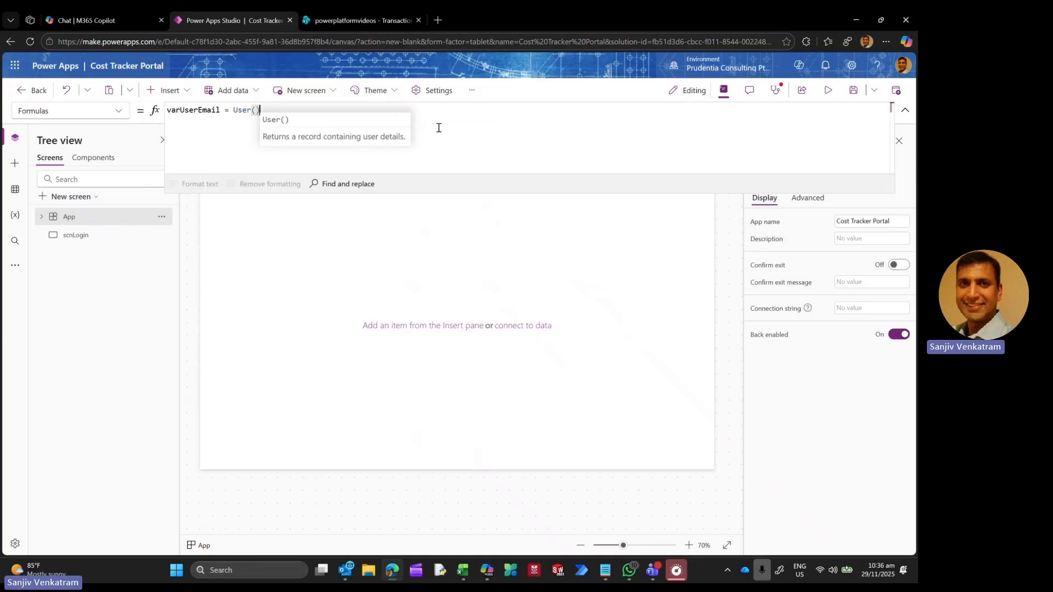
pyautogui.write(').')
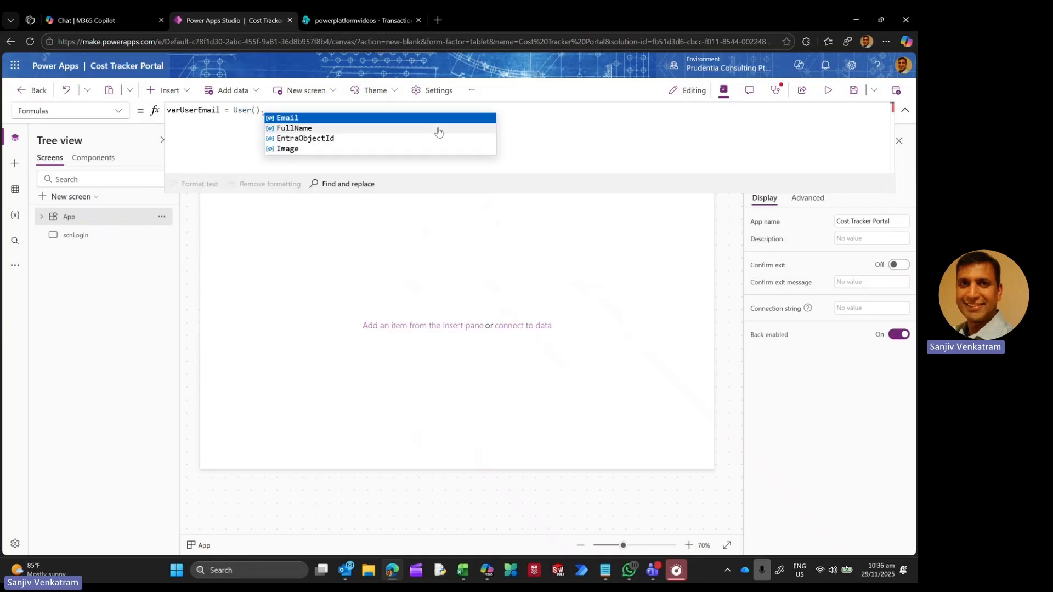
pyautogui.press('Tab')
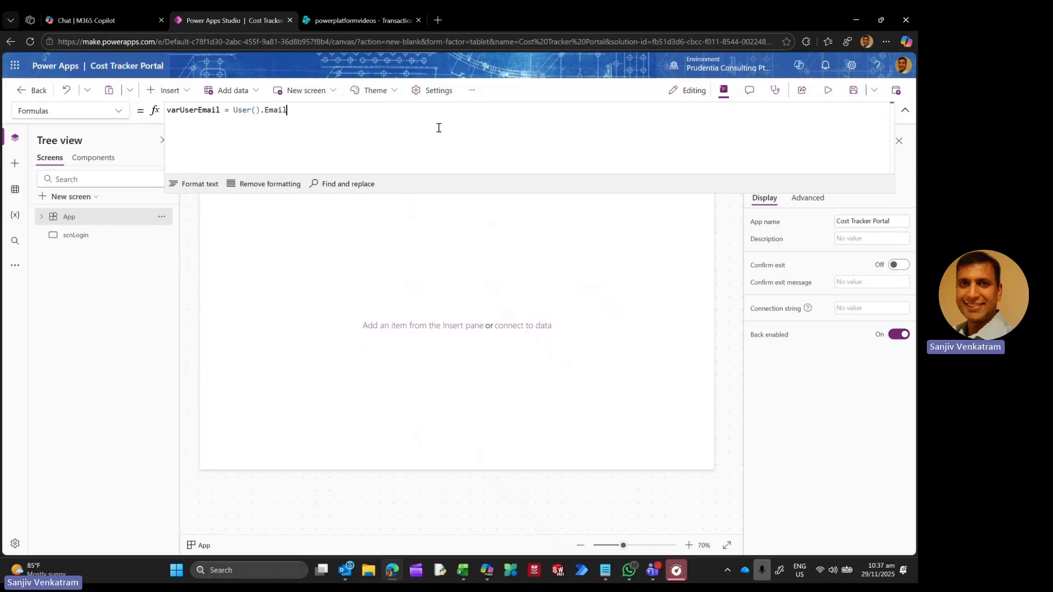
pyautogui.write(';')
pyautogui.hotkey('shift', 'Return')
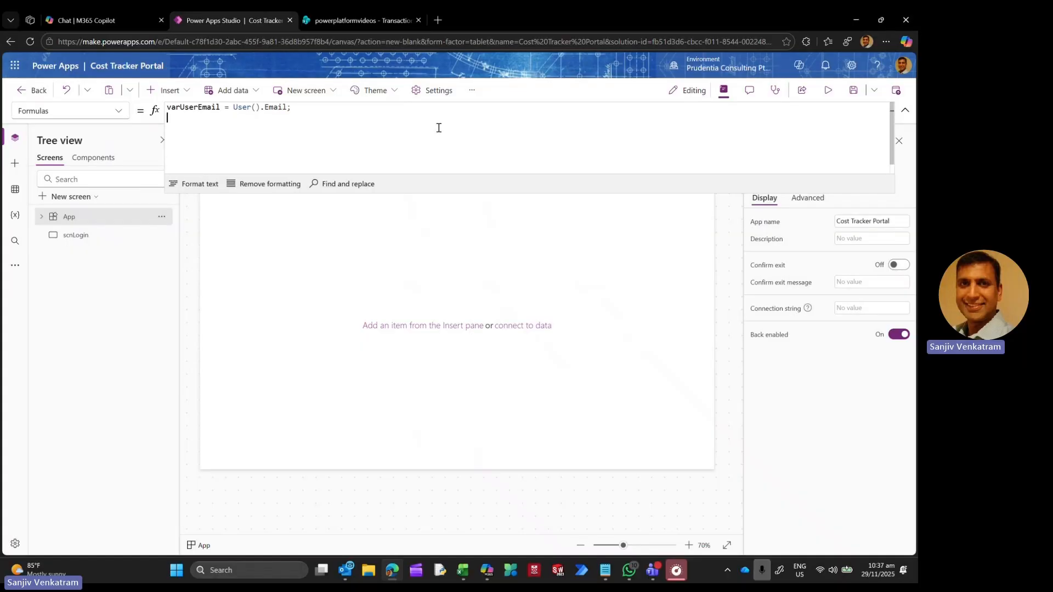
# Step: Define the named formula varUserImage = User().Image; on the line below varUserEmail
pyautogui.write('varUse')
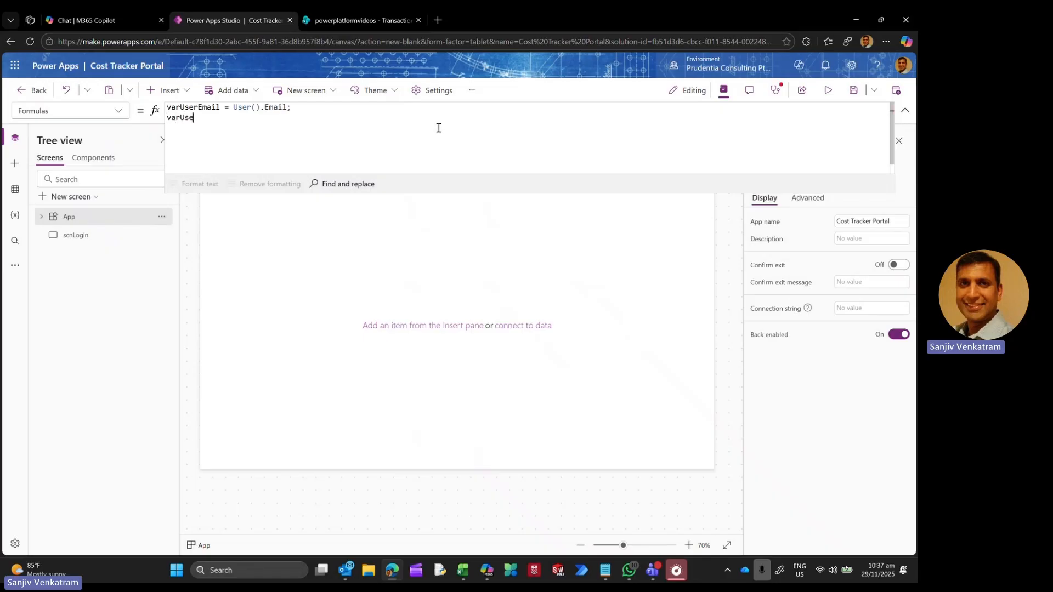
pyautogui.write('rImage = User()/.')
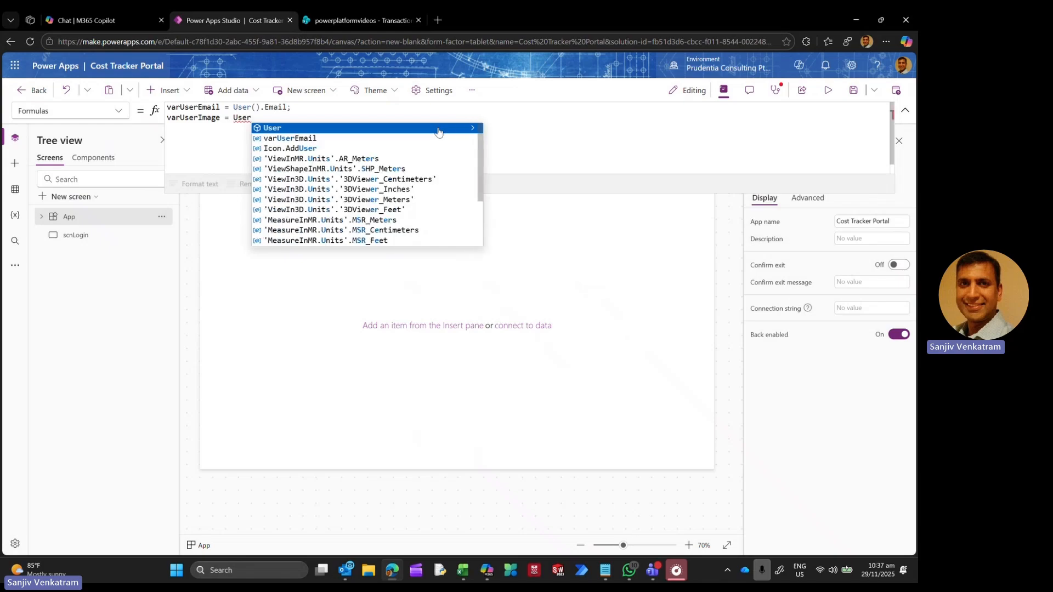
pyautogui.press('BackSpace')
pyautogui.press('BackSpace')
pyautogui.write('.')
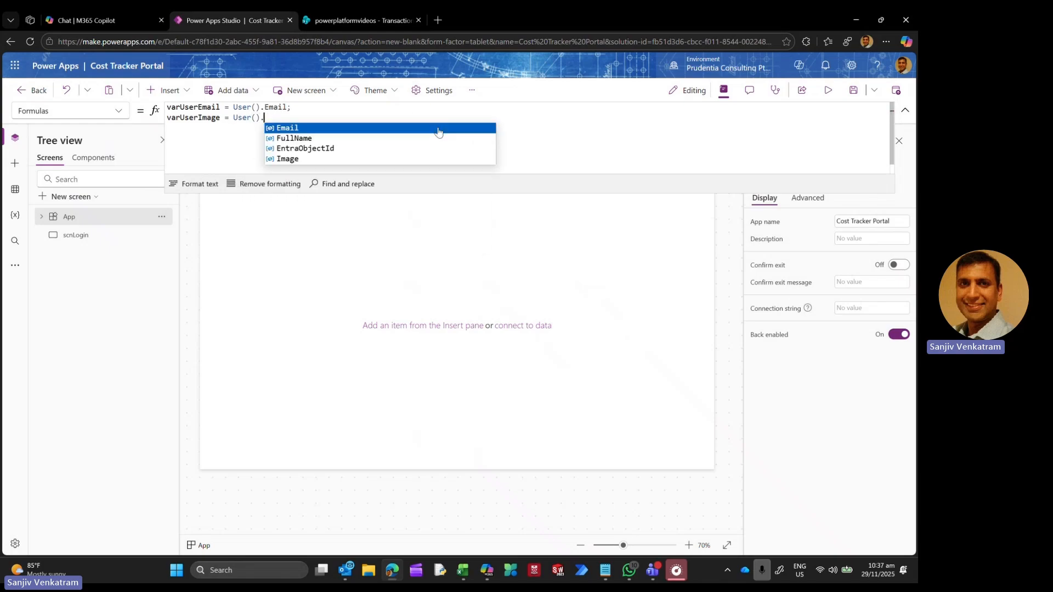
pyautogui.press('Down')
pyautogui.press('Down')
pyautogui.press('Down')
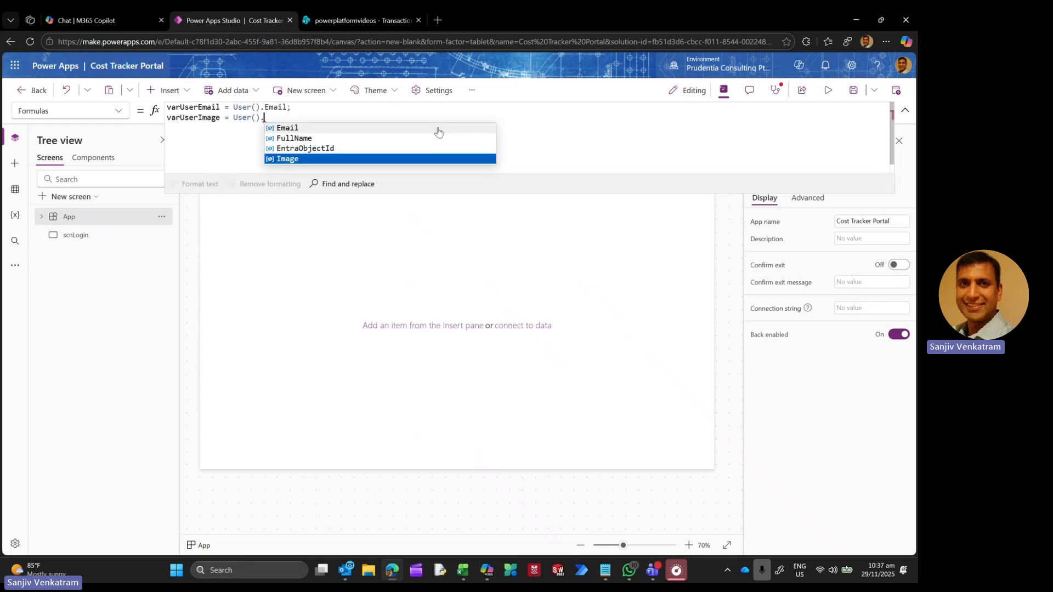
pyautogui.press('Tab')
pyautogui.write(';')
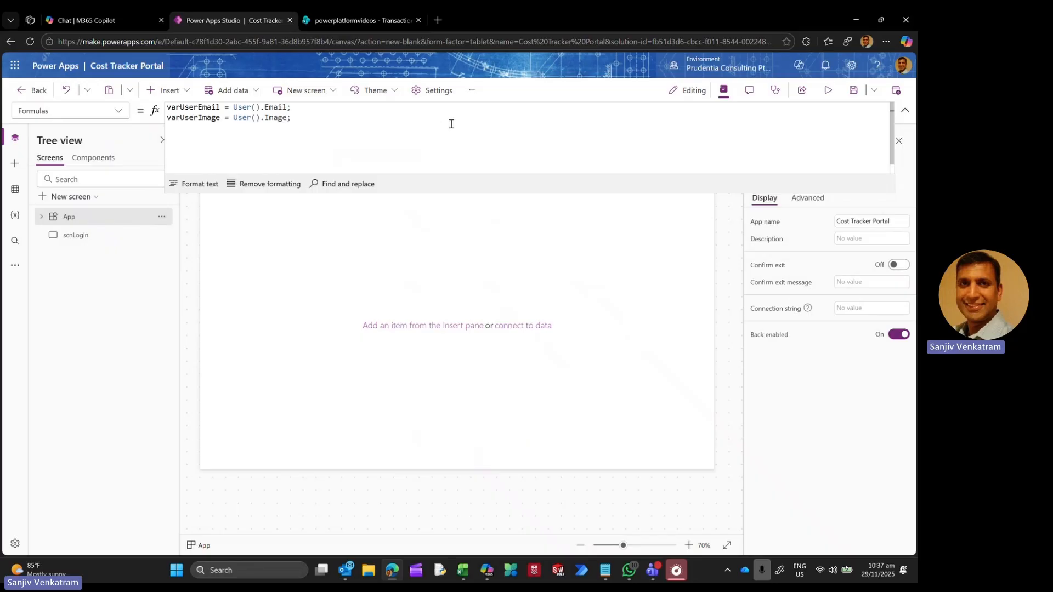
# Step: Switch to M365 Copilot and ask it to give the hex number for prussian blue and gold
pyautogui.click(109, 22)
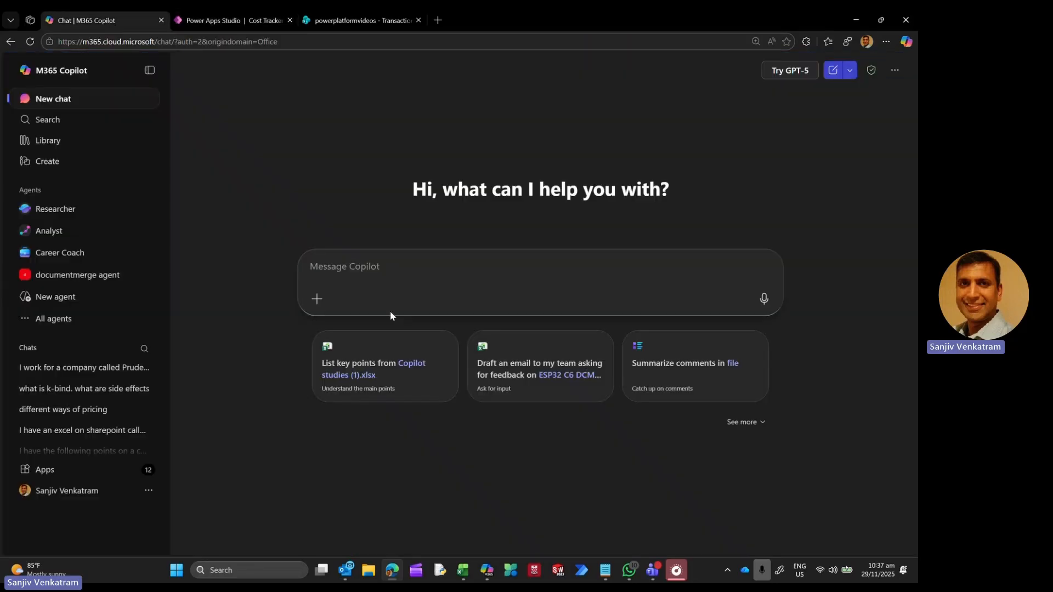
pyautogui.click(361, 268)
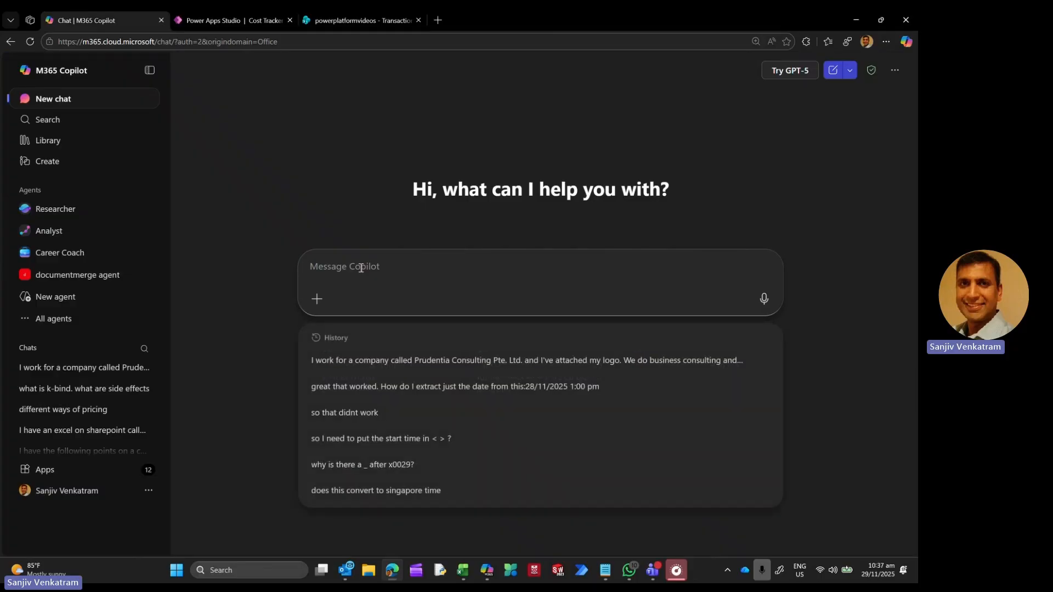
pyautogui.write('give me the')
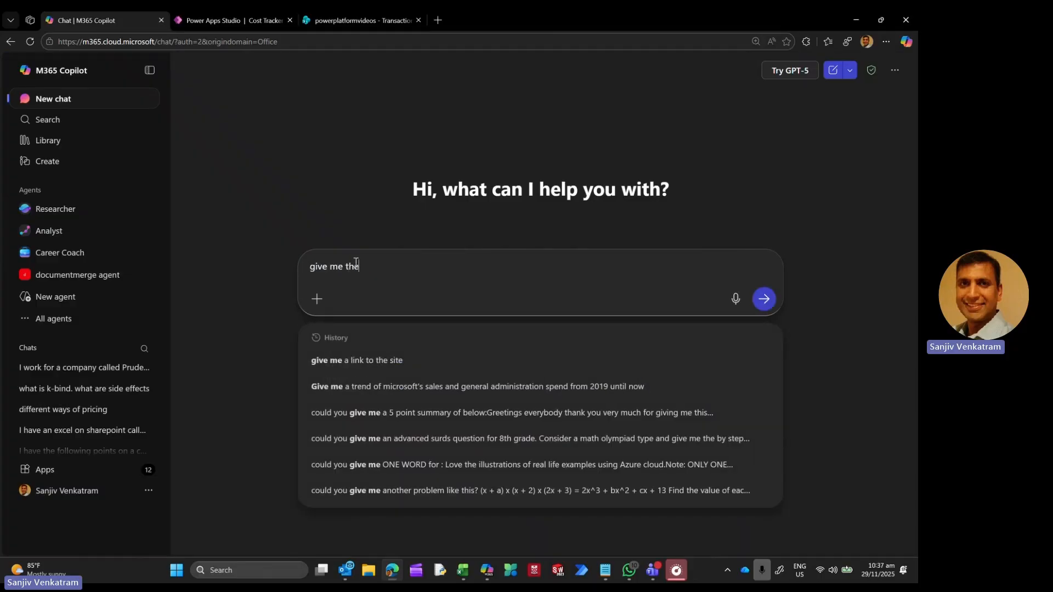
pyautogui.write(' hex numnbe')
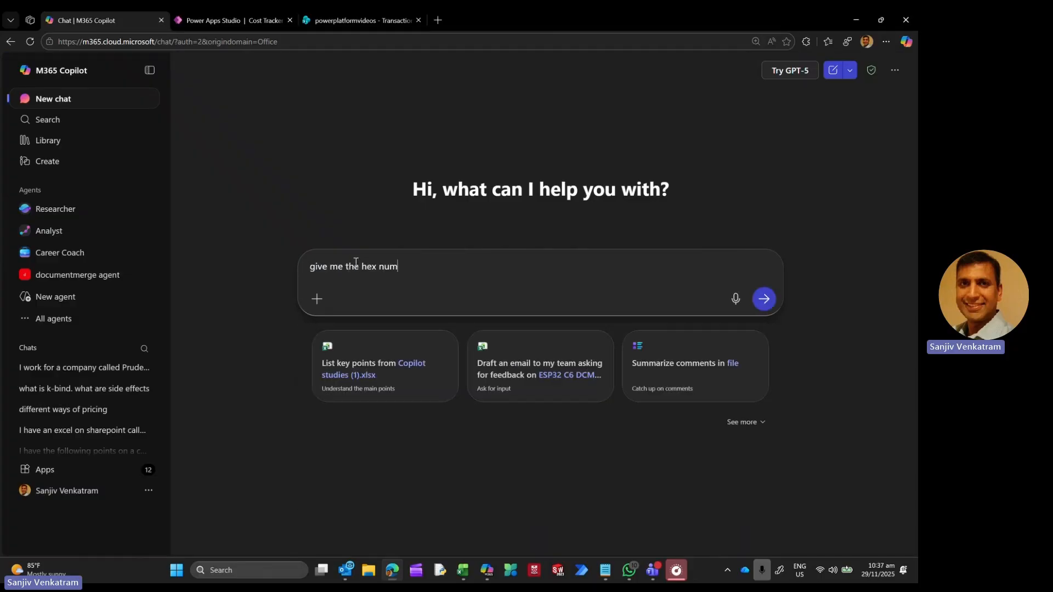
pyautogui.press('BackSpace')
pyautogui.press('BackSpace')
pyautogui.press('BackSpace')
pyautogui.write('ber for prussian blue and gold')
pyautogui.press('Return')
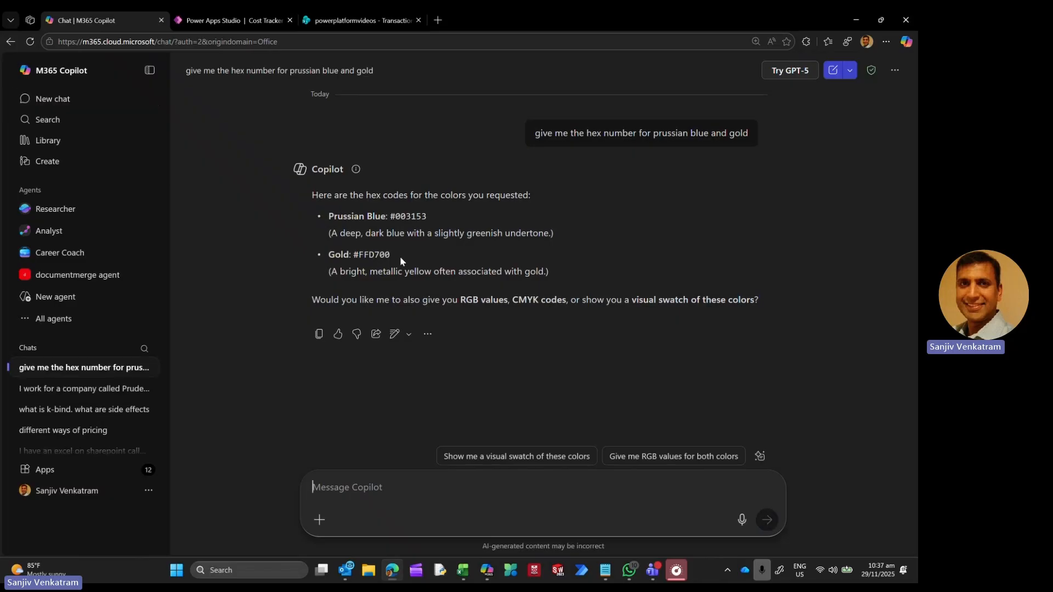
# Step: Return to Power Apps Studio and begin the named formula varPrudentiaBlue on a new line with a ColorValue function and an opening quotation mark
pyautogui.click(221, 21)
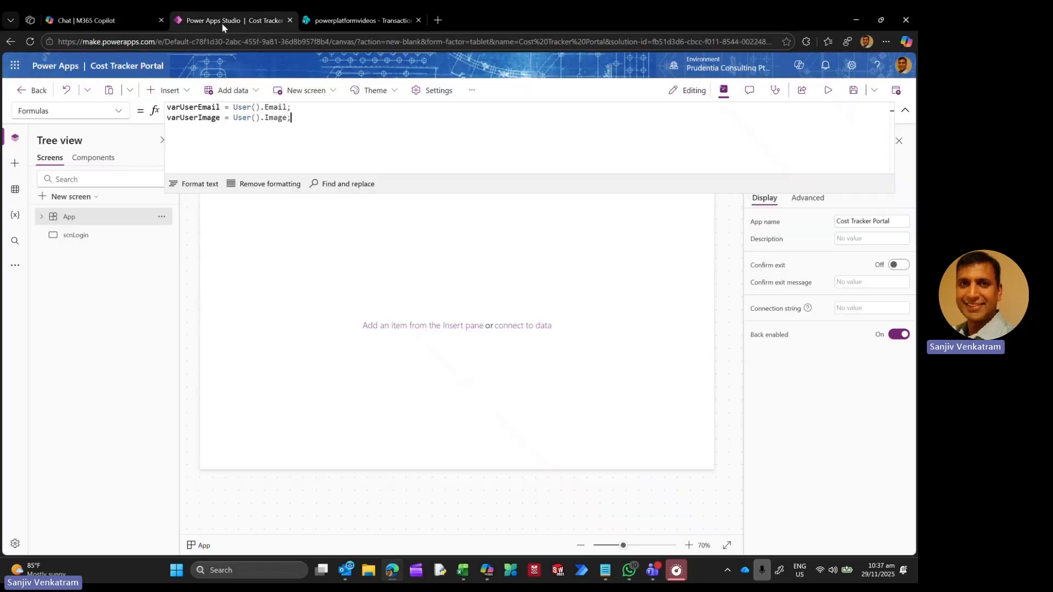
pyautogui.press('Return')
pyautogui.write('varPr')
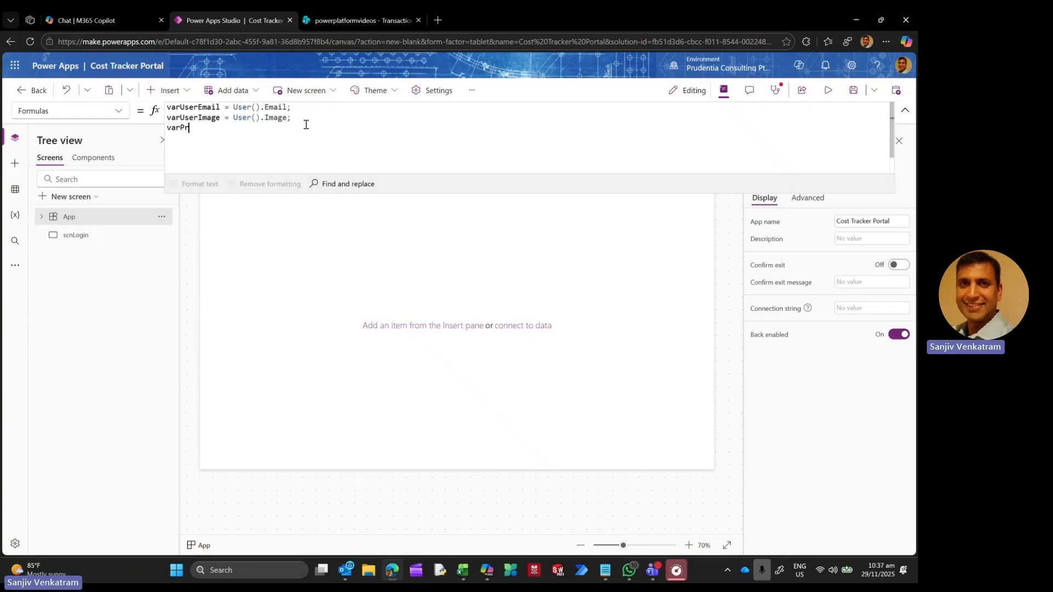
pyautogui.write('udentiaBlue = color')
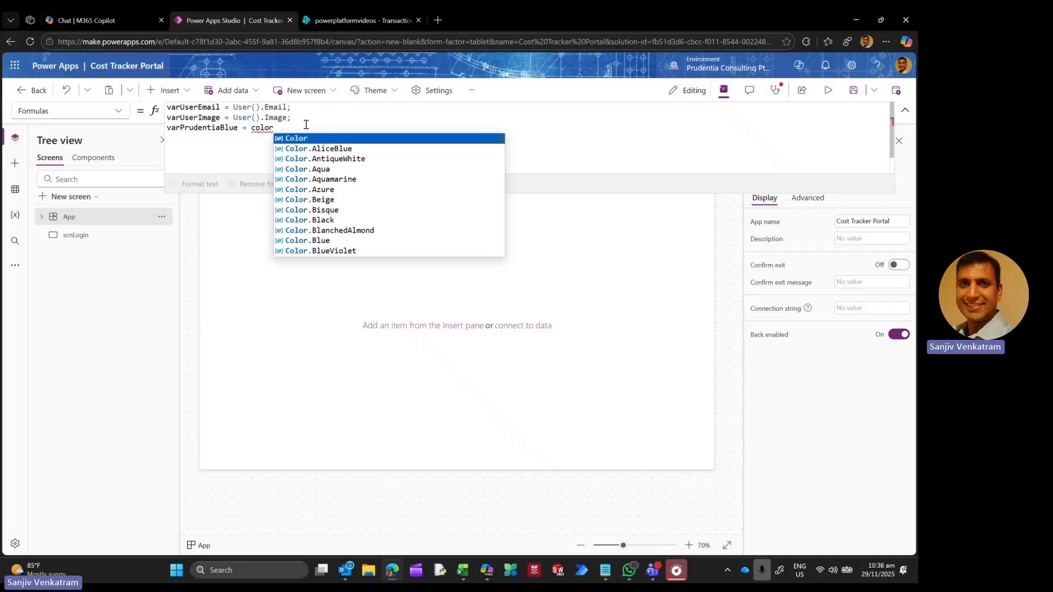
pyautogui.write('Value(')
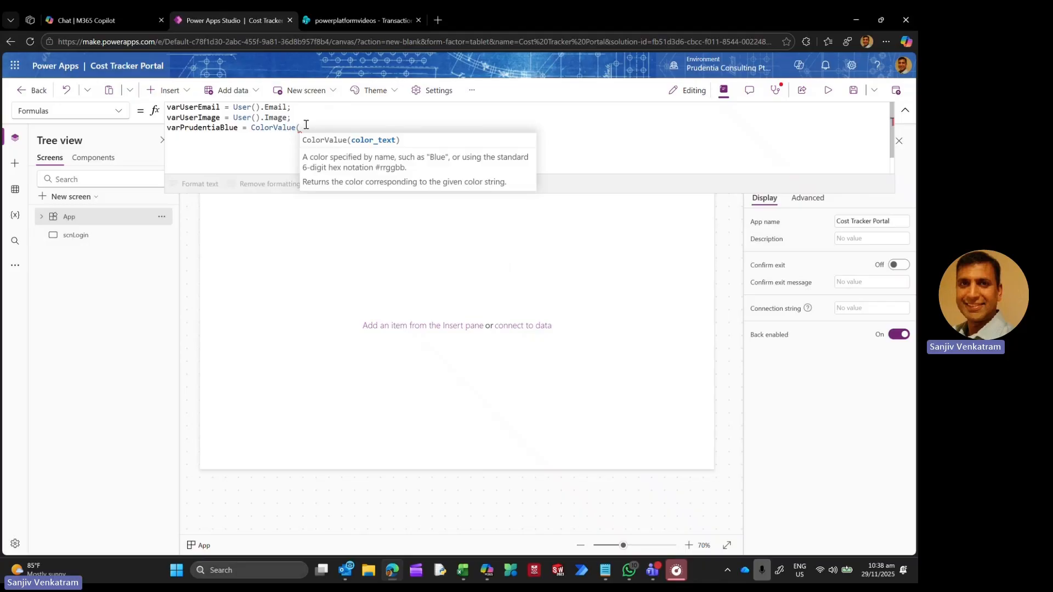
pyautogui.write('"')
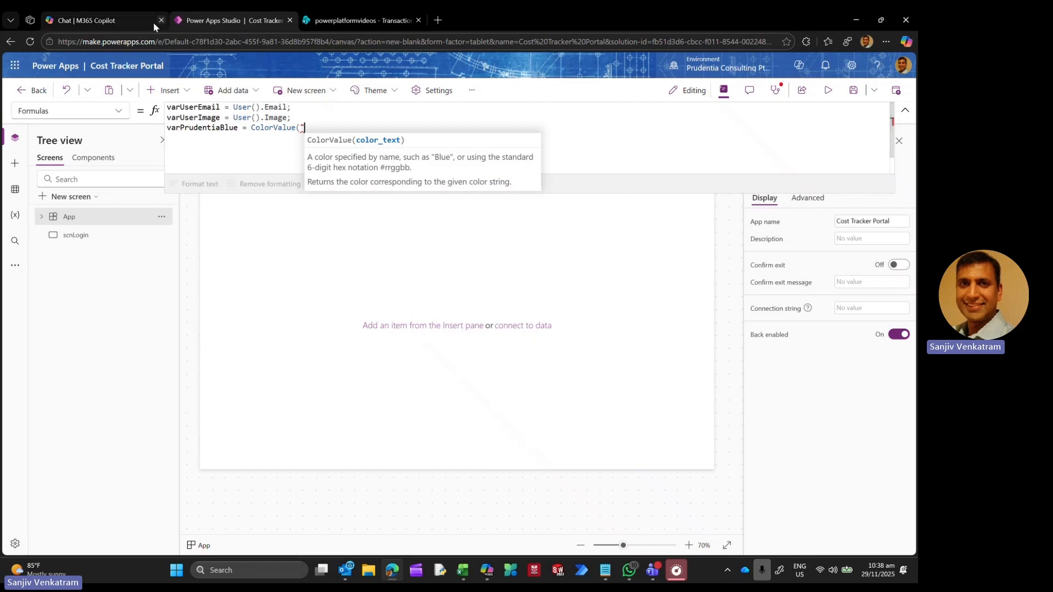
# Step: Copy the Prussian Blue hex code from the M365 Copilot chat and complete the formula as varPrudentiaBlue = ColorValue("#003153");
pyautogui.click(122, 19)
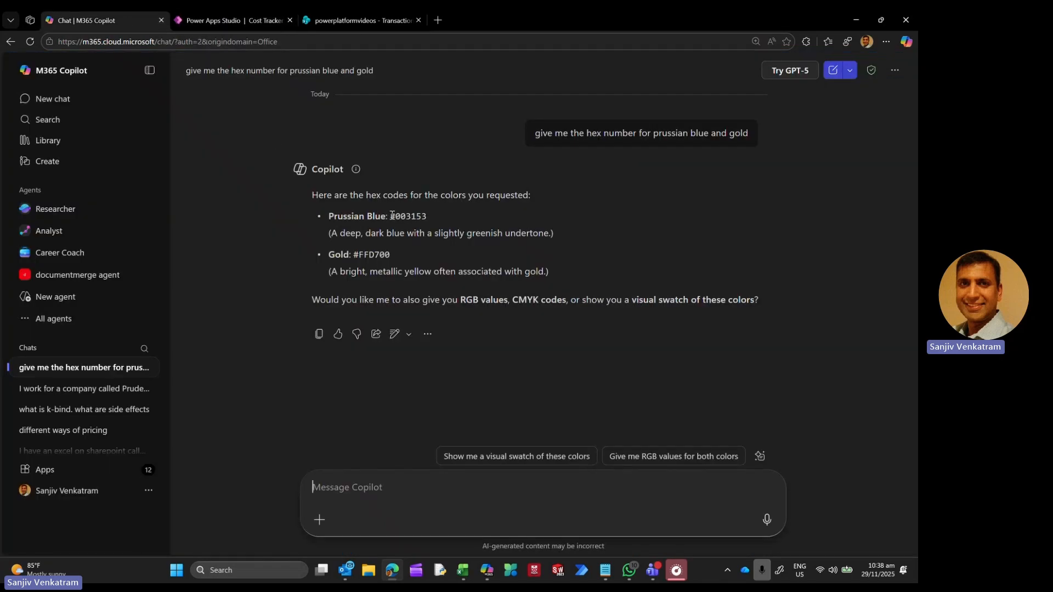
pyautogui.moveTo(390, 216); pyautogui.dragTo(427, 216)
pyautogui.hotkey('ctrl', 'c')
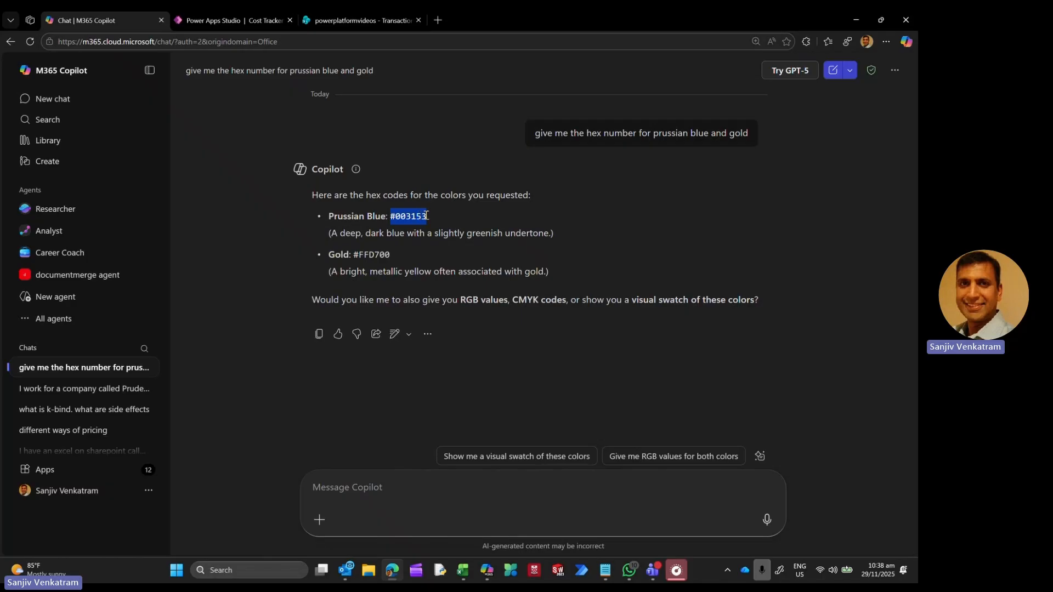
pyautogui.click(218, 23)
pyautogui.write('"')
pyautogui.hotkey('ctrl', 'v')
pyautogui.write('"')
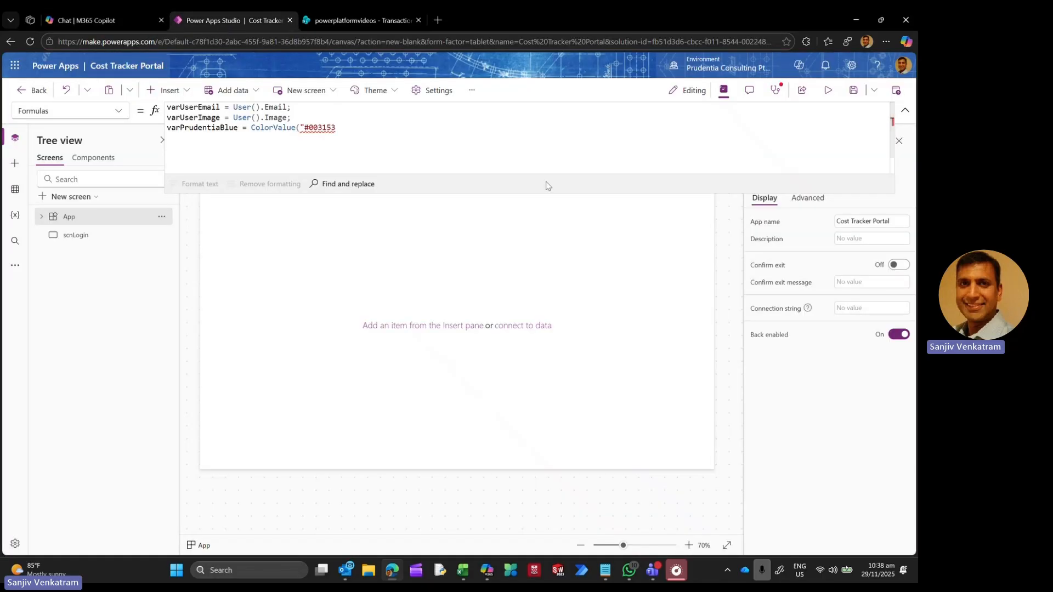
pyautogui.write(')')
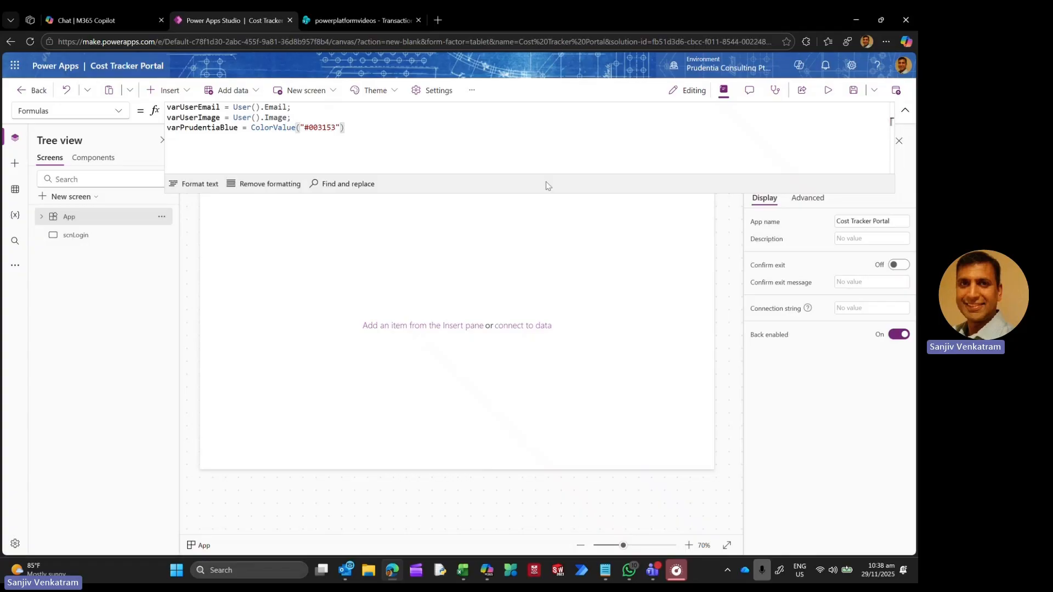
pyautogui.write(';')
# Step: Begin the named formula varPrudentiaGold on a new line with a ColorValue function
pyautogui.hotkey('shift', 'Return')
pyautogui.write('varPrudentia')
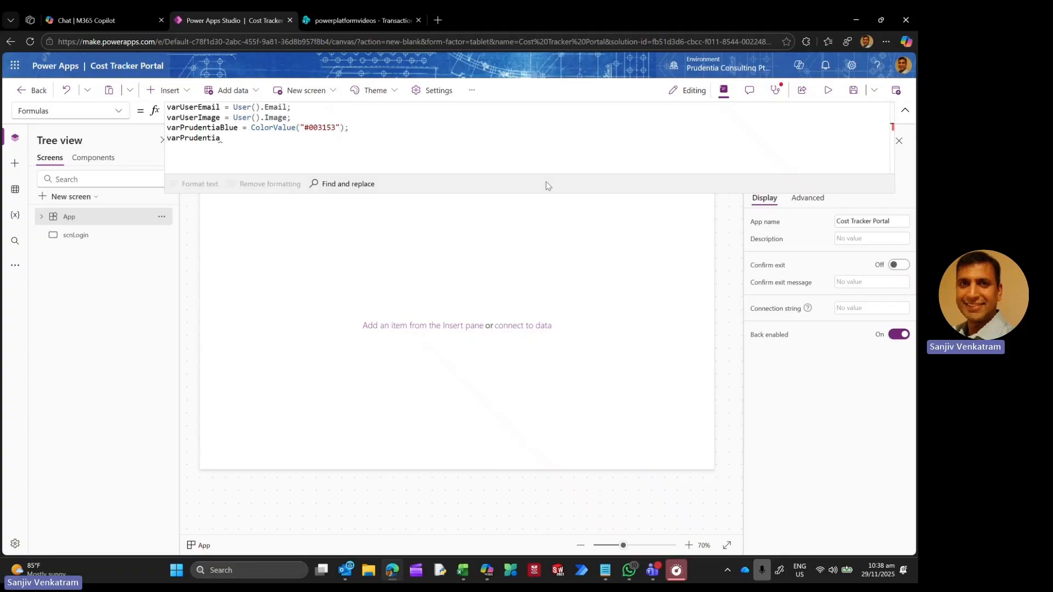
pyautogui.write('Gold ')
pyautogui.write('= cplodva')
pyautogui.press('BackSpace')
pyautogui.press('BackSpace')
pyautogui.press('BackSpace')
pyautogui.press('BackSpace')
pyautogui.press('BackSpace')
pyautogui.press('BackSpace')
pyautogui.write('olorValue(')
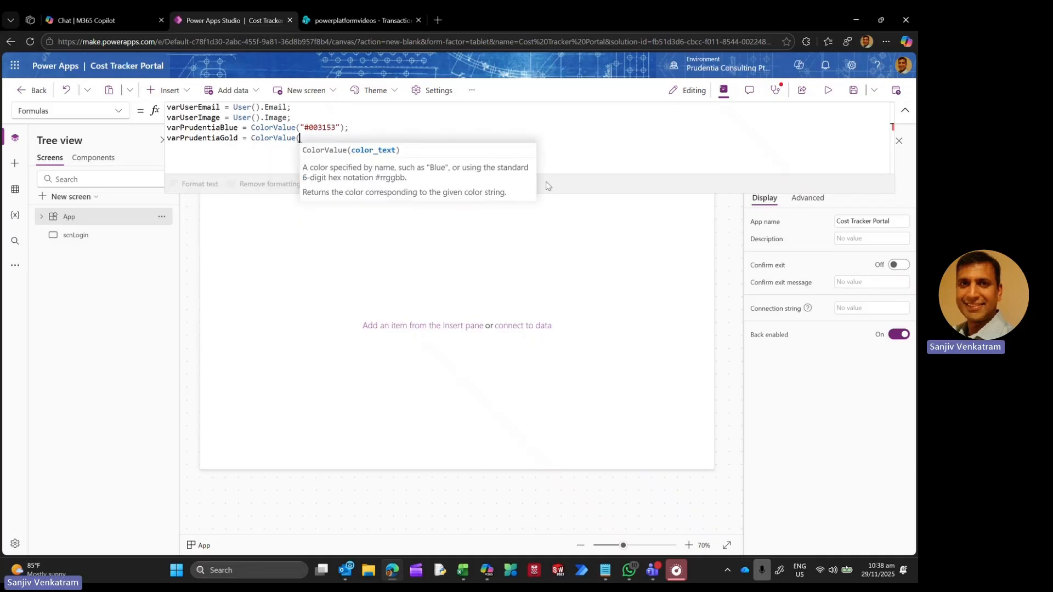
# Step: Copy the Gold hex code from the M365 Copilot chat and complete the formula as varPrudentiaGold = ColorValue("#FFD700")
pyautogui.click(86, 20)
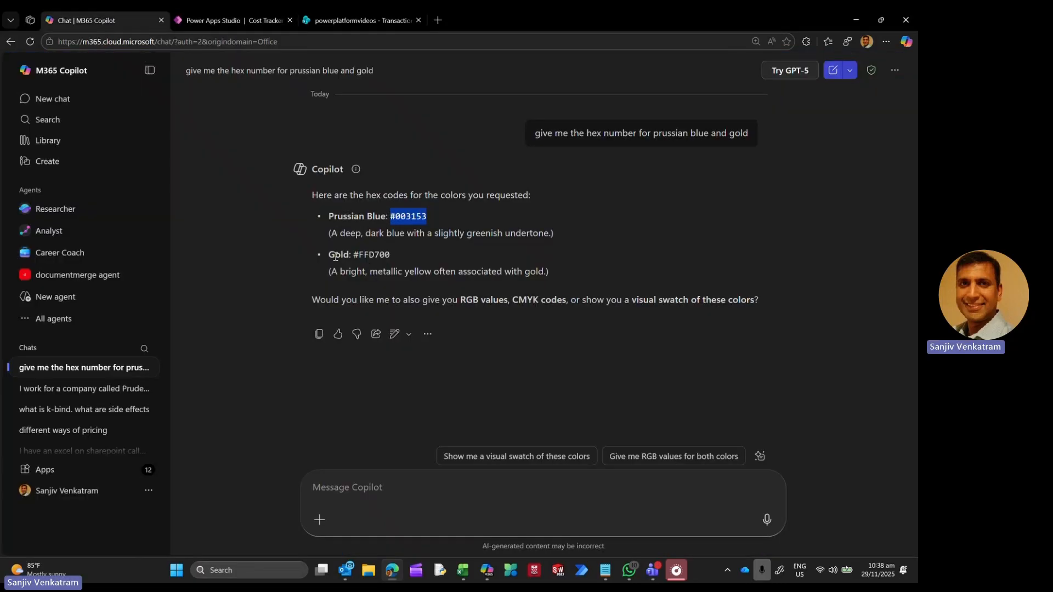
pyautogui.moveTo(352, 254)
pyautogui.mouseDown()
pyautogui.moveTo(394, 256)
pyautogui.moveTo(354, 258)
pyautogui.mouseUp()
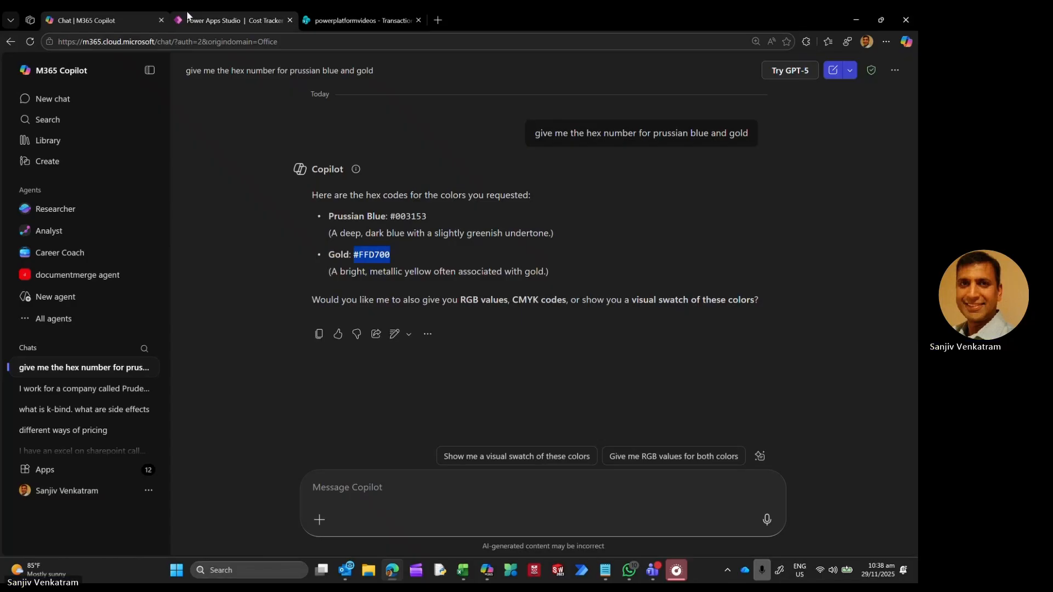
pyautogui.click(233, 20)
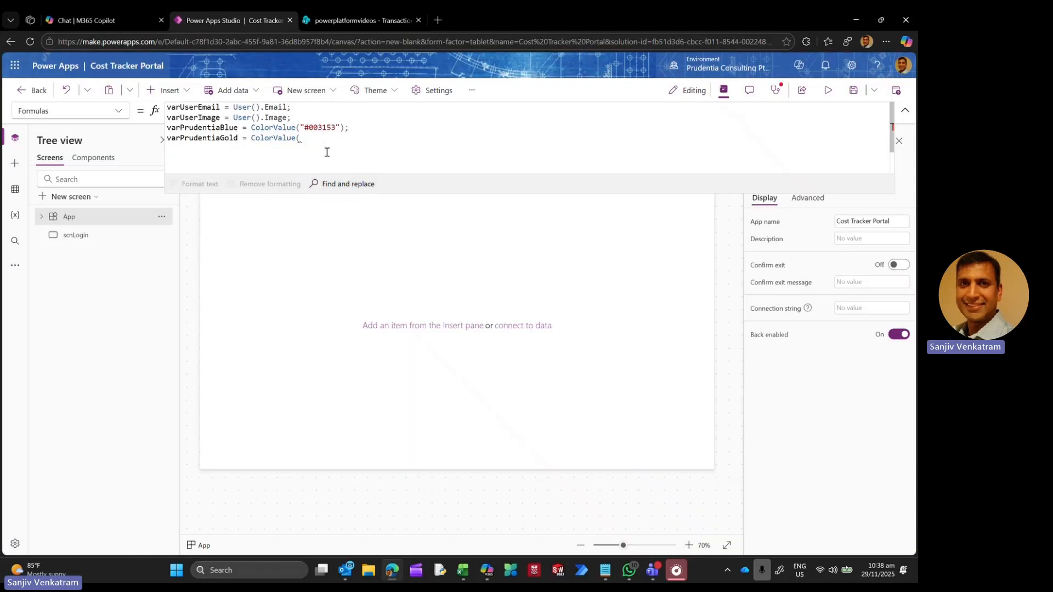
pyautogui.write('"#FFD700")')
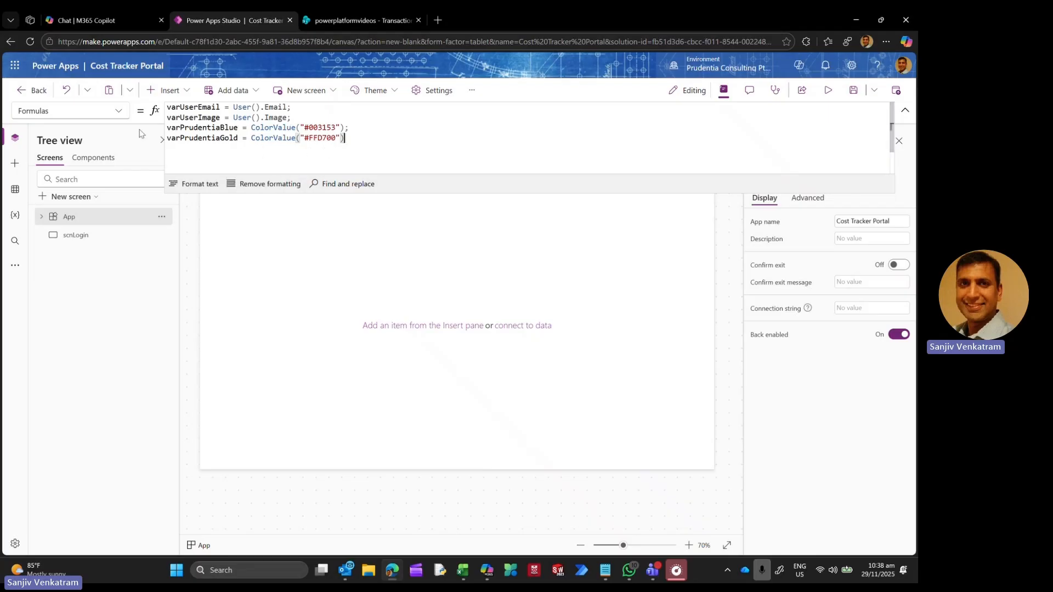
# Step: Switch to the M365 Copilot chat and ask for the medium tone gray hex code as well
pyautogui.click(77, 21)
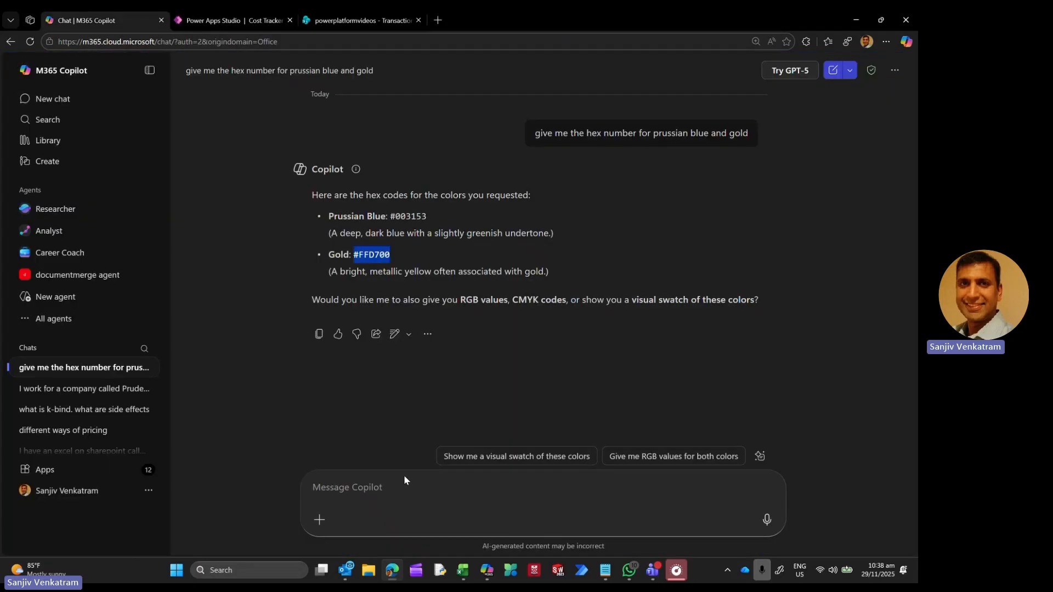
pyautogui.click(357, 489)
pyautogui.write('also ')
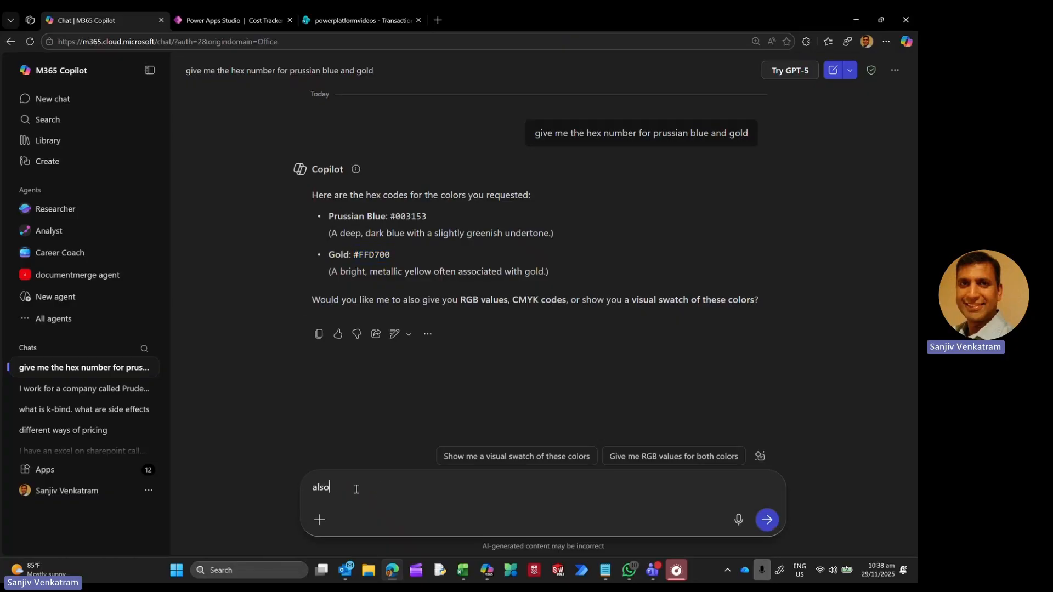
pyautogui.write('medium tone gray')
pyautogui.press('Return')
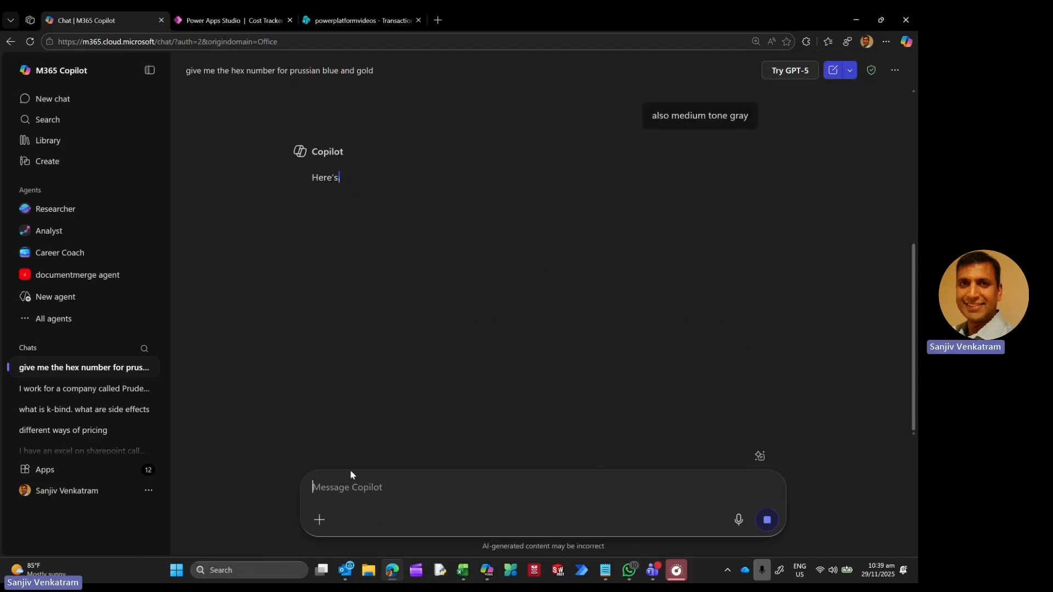
# Step: Back in Power Apps Studio, end the varPrudentiaGold formula with a semicolon and duplicate it onto a new line
pyautogui.click(214, 20)
pyautogui.moveTo(358, 140); pyautogui.dragTo(163, 137)
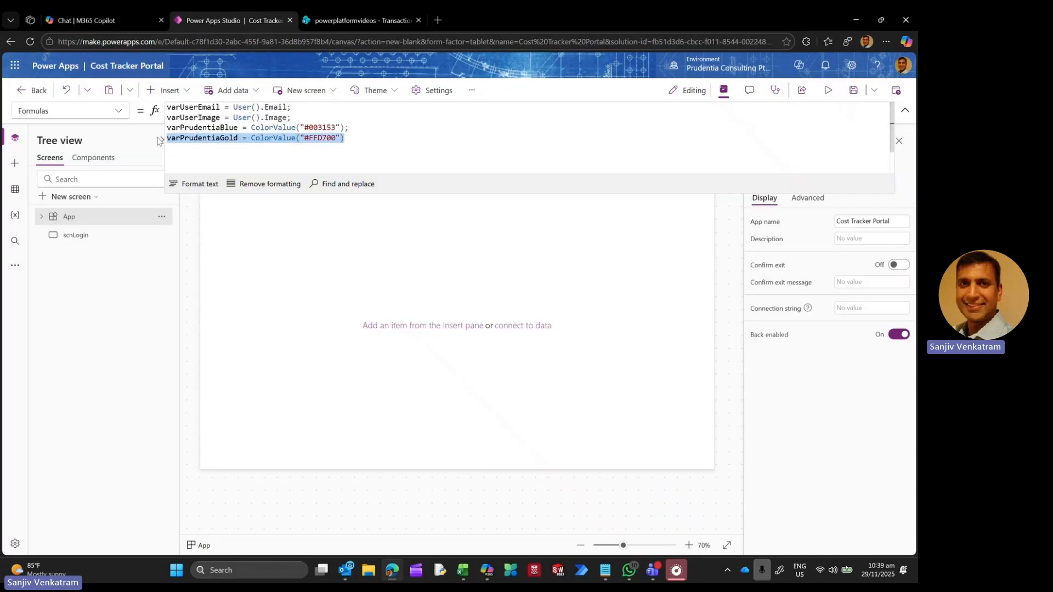
pyautogui.hotkey('ctrl', 'c')
pyautogui.click(360, 141)
pyautogui.write(';')
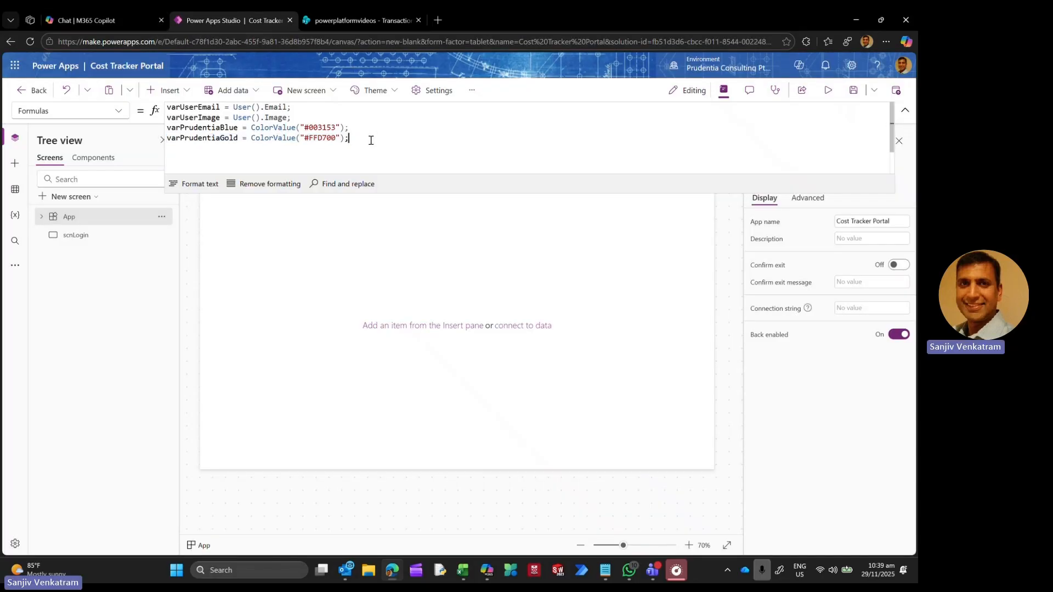
pyautogui.press('Return')
pyautogui.hotkey('ctrl', 'v')
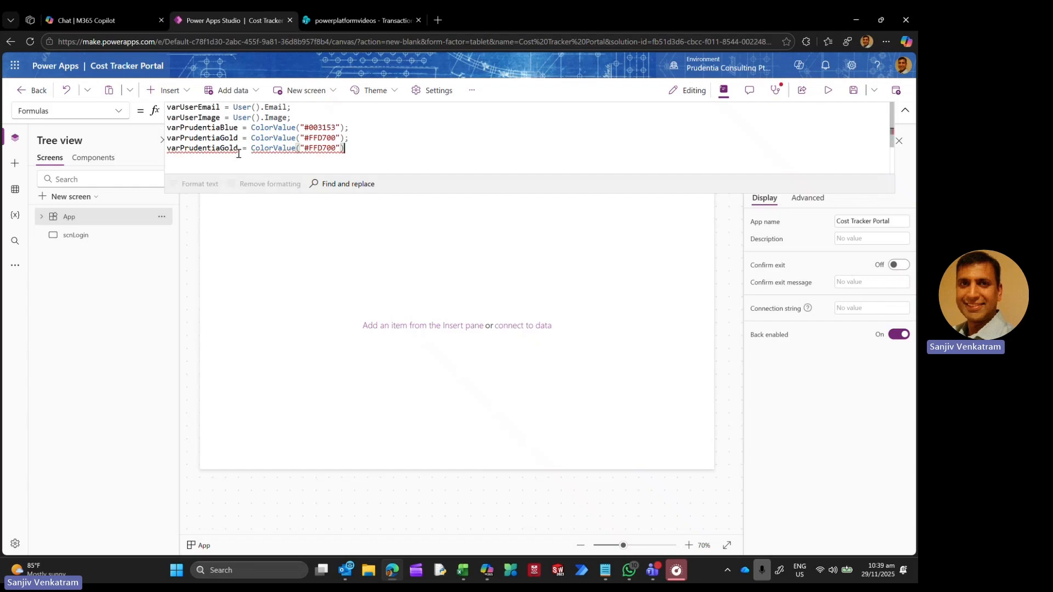
# Step: Rename the duplicated named formula as varPrudentiaGrey
pyautogui.click(238, 148)
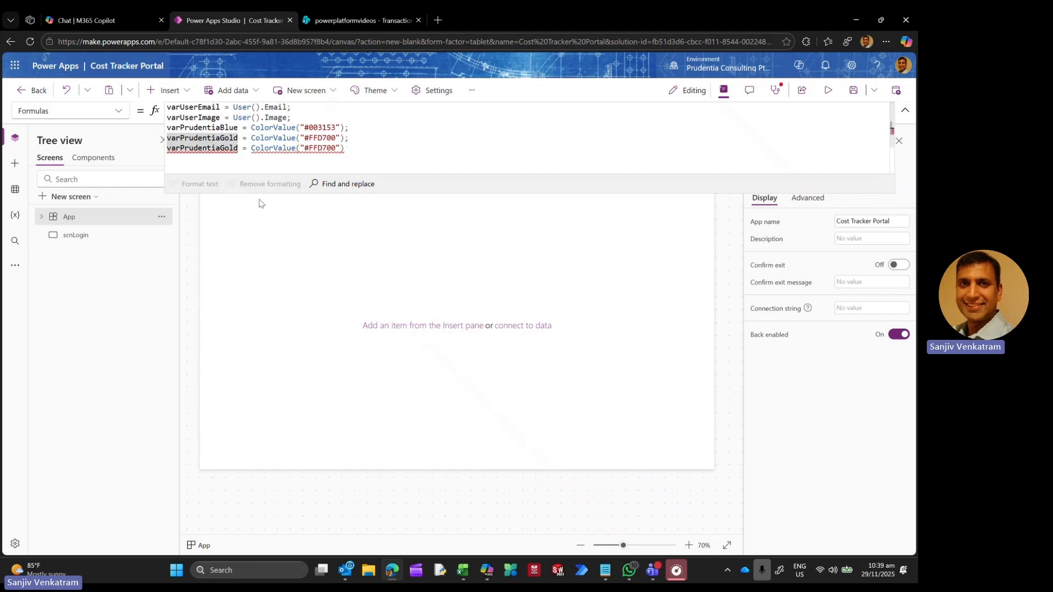
pyautogui.press('BackSpace')
pyautogui.press('BackSpace')
pyautogui.press('BackSpace')
pyautogui.write('re')
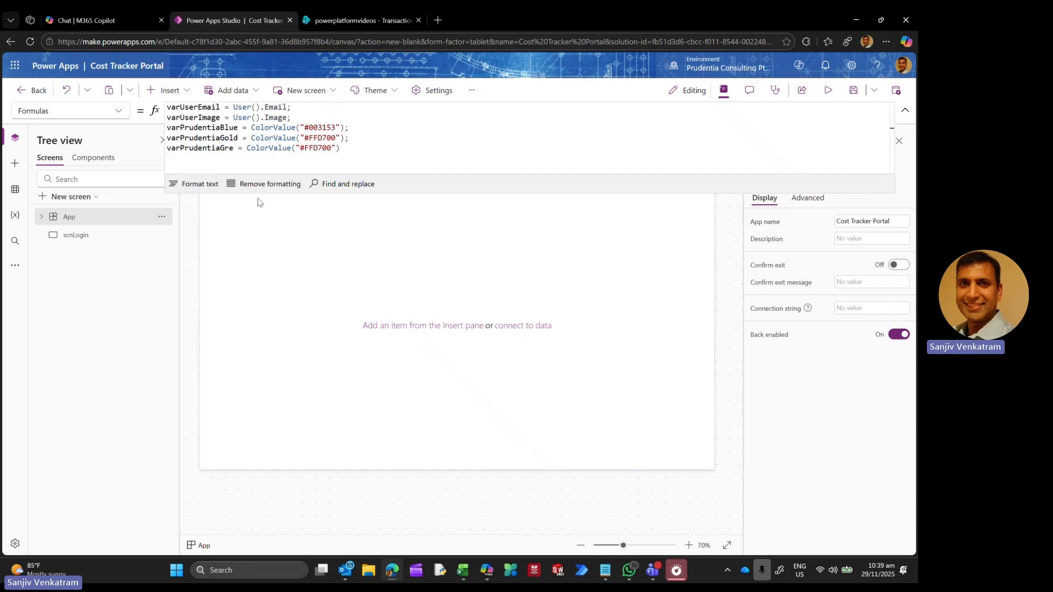
pyautogui.write('y')
# Step: Copy the Medium Gray hex code from the M365 Copilot chat and complete the Power Apps formula as varPrudentiaGrey = ColorValue("#808080")
pyautogui.click(84, 22)
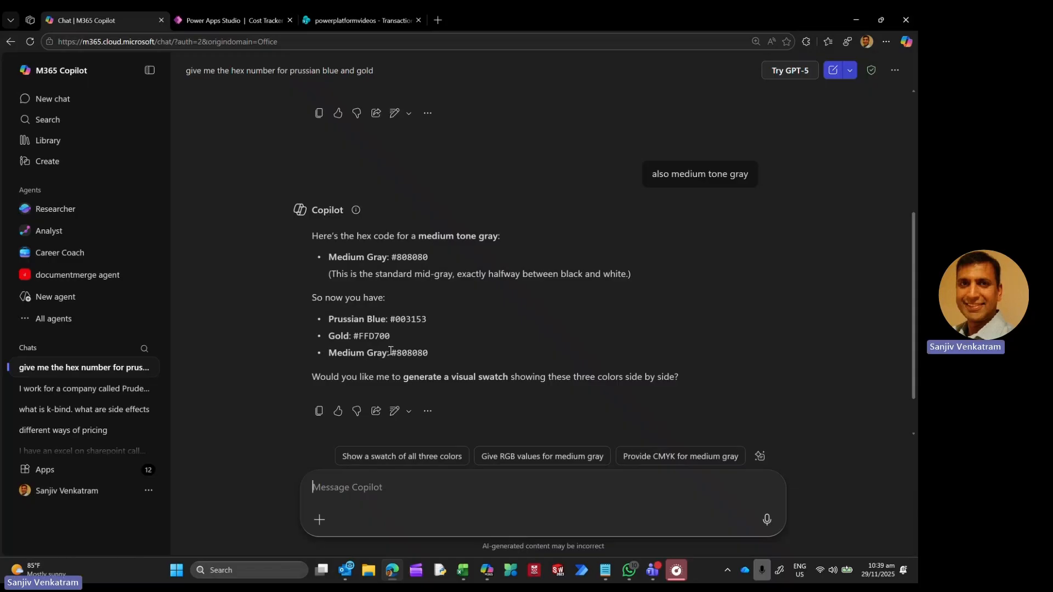
pyautogui.moveTo(390, 352); pyautogui.dragTo(431, 352)
pyautogui.click(241, 23)
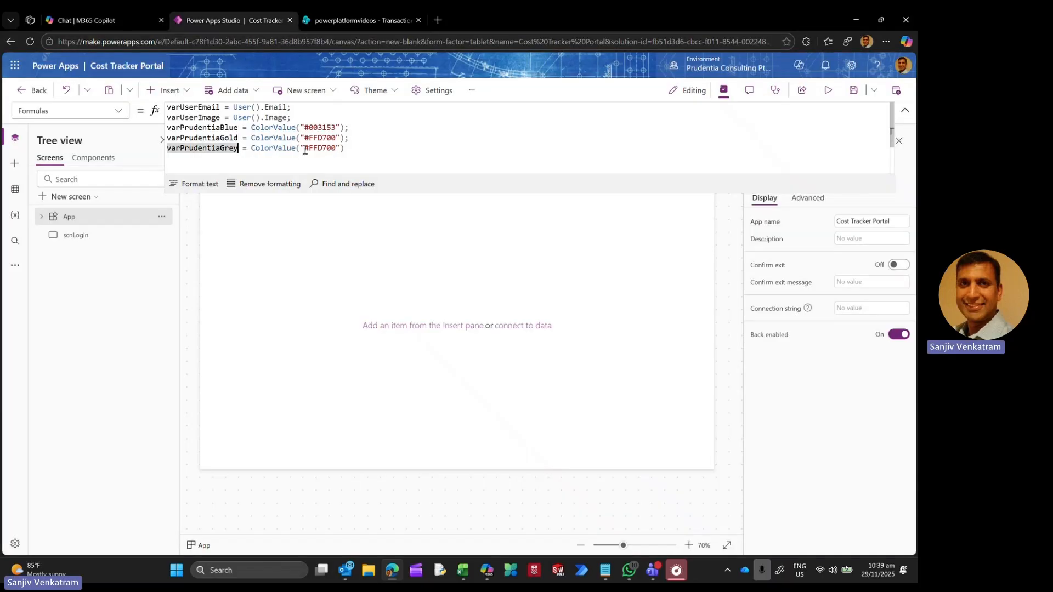
pyautogui.moveTo(303, 147); pyautogui.dragTo(336, 148)
pyautogui.hotkey('ctrl', 'v')
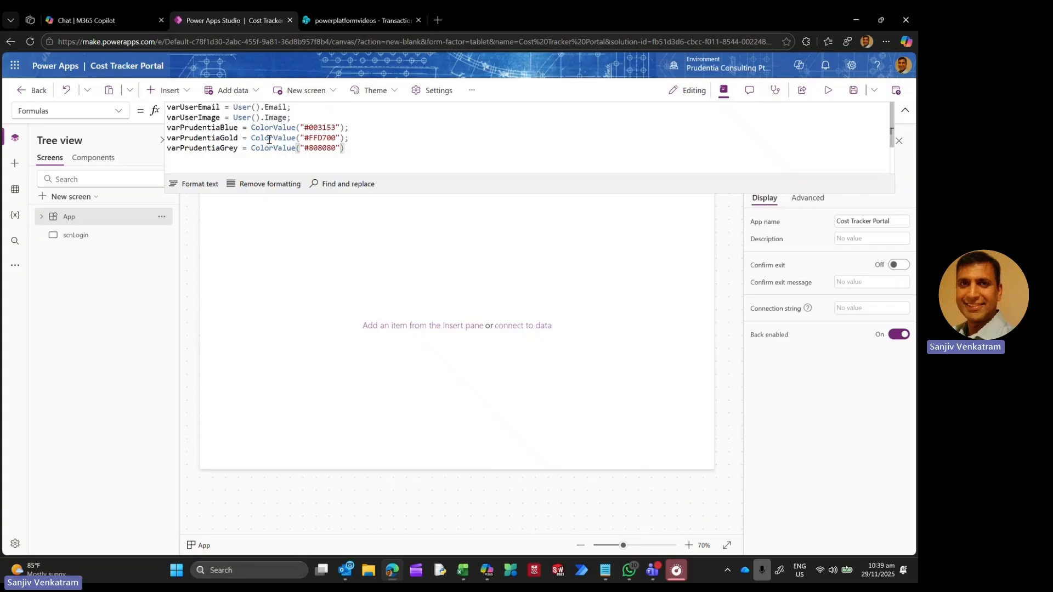
pyautogui.click(905, 110)
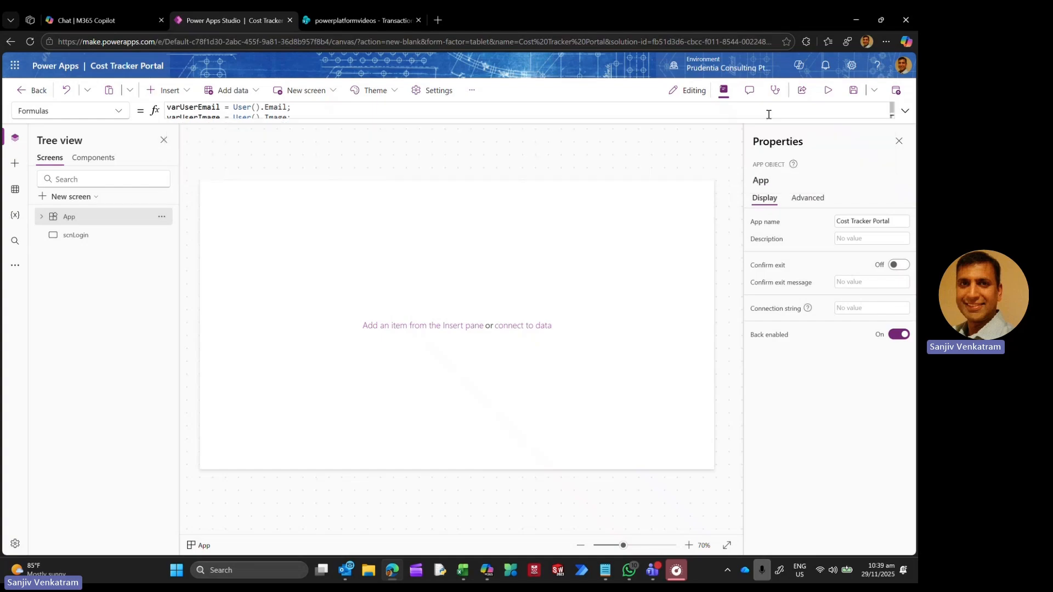
# Step: Set the App object's OnStart property to Set(varDb,0)
pyautogui.click(119, 112)
pyautogui.click(63, 278)
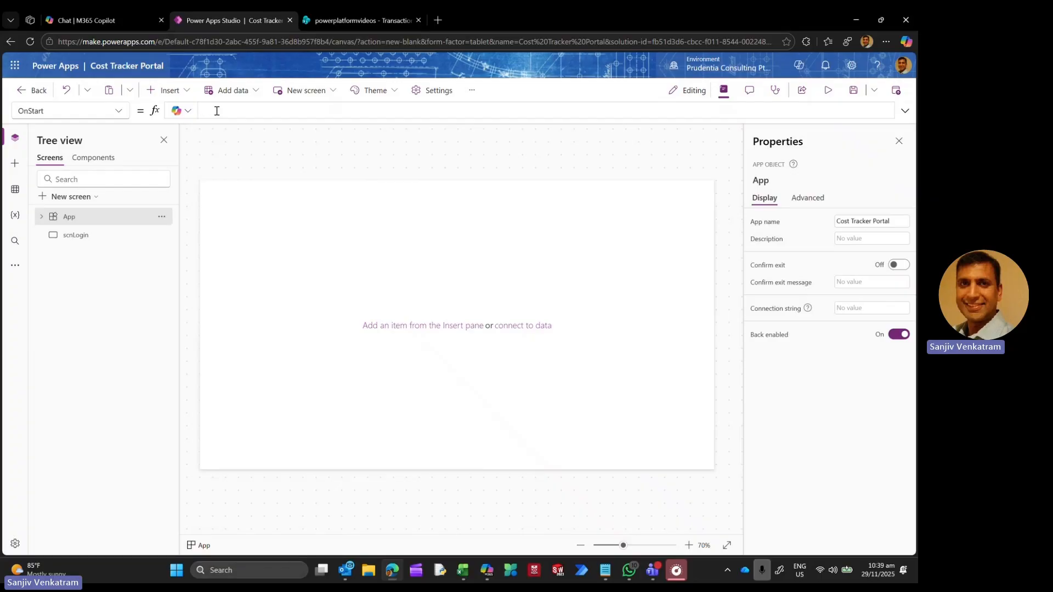
pyautogui.write('Set(var')
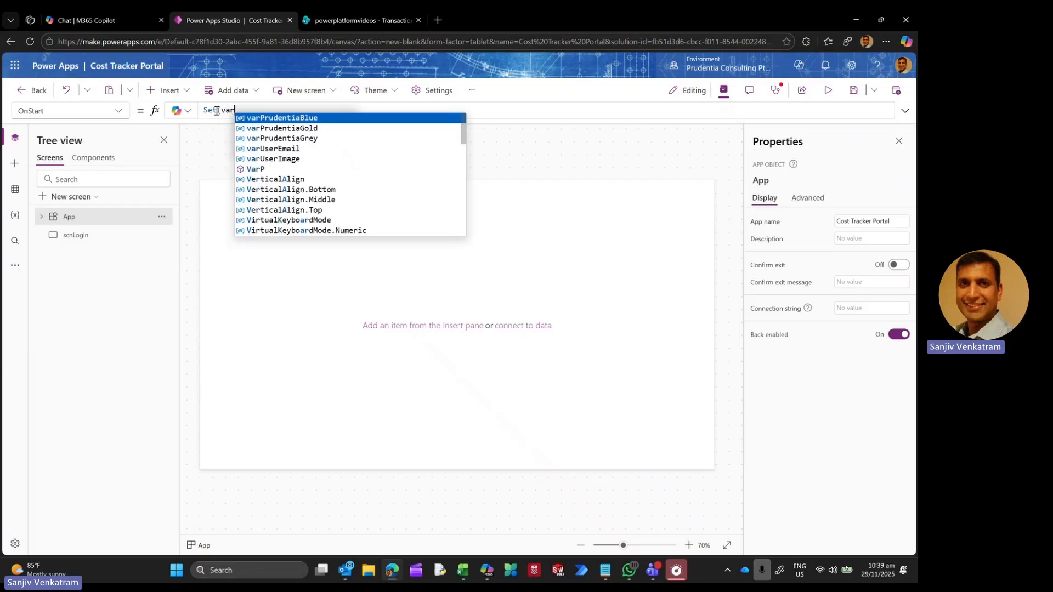
pyautogui.write('Db')
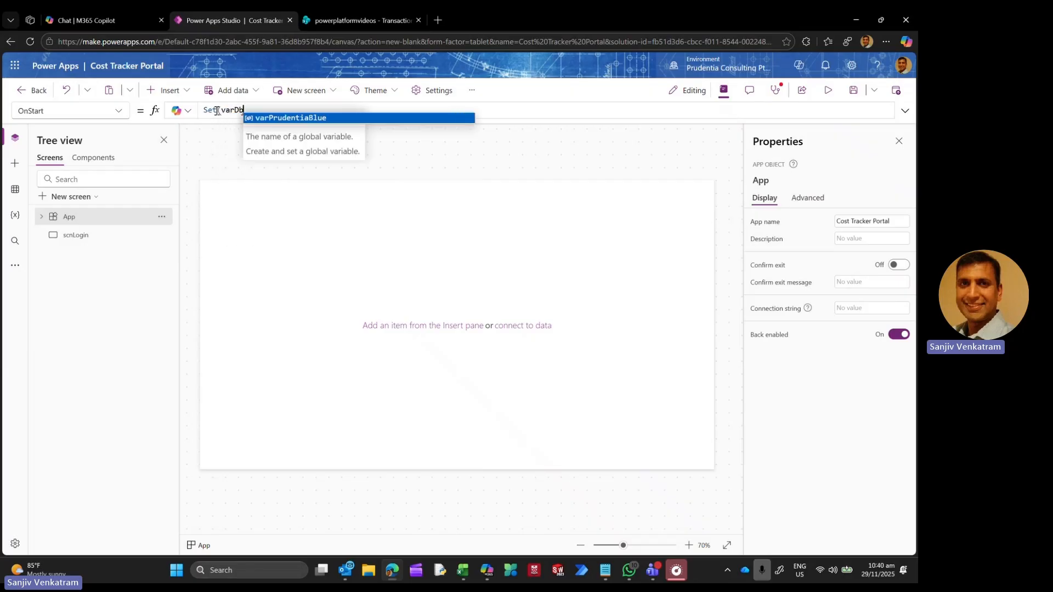
pyautogui.write(',0)')
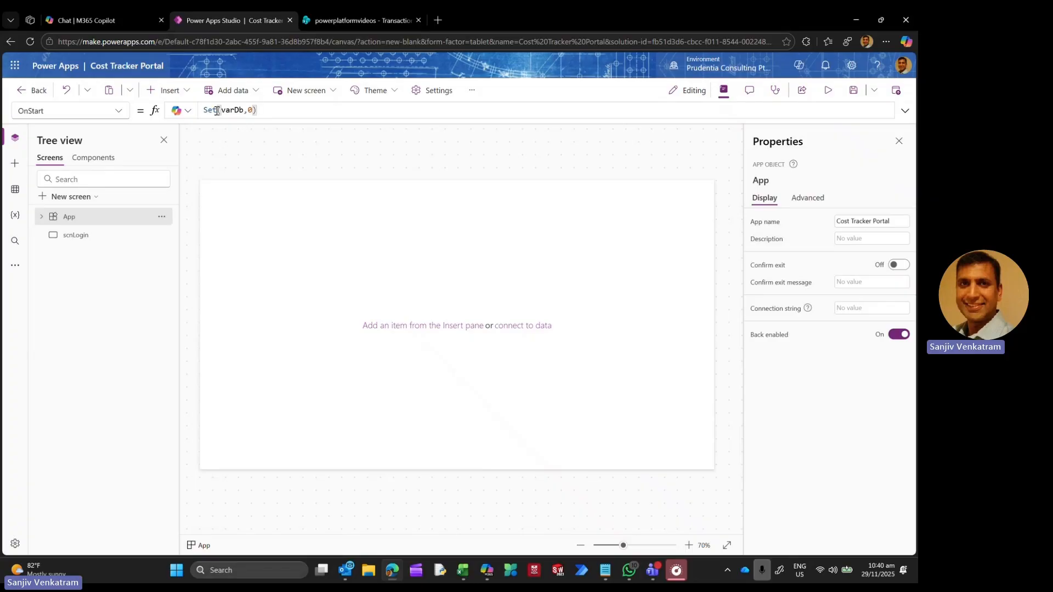
# Step: Insert a text label on scnLogin, place it at position 0, 0 and rename it lblheader_sl
pyautogui.click(242, 215)
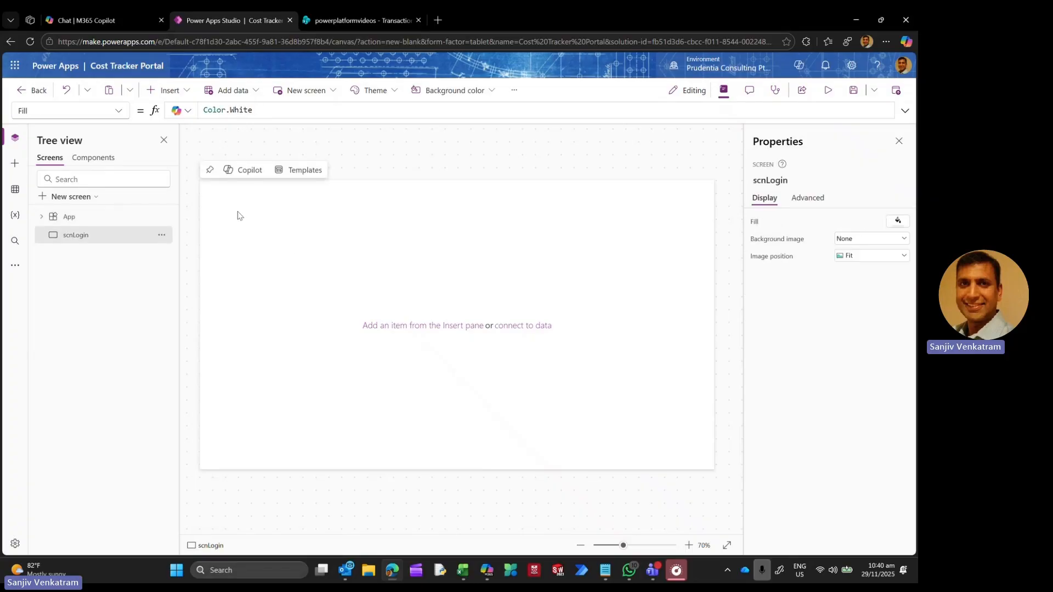
pyautogui.click(169, 90)
pyautogui.click(192, 157)
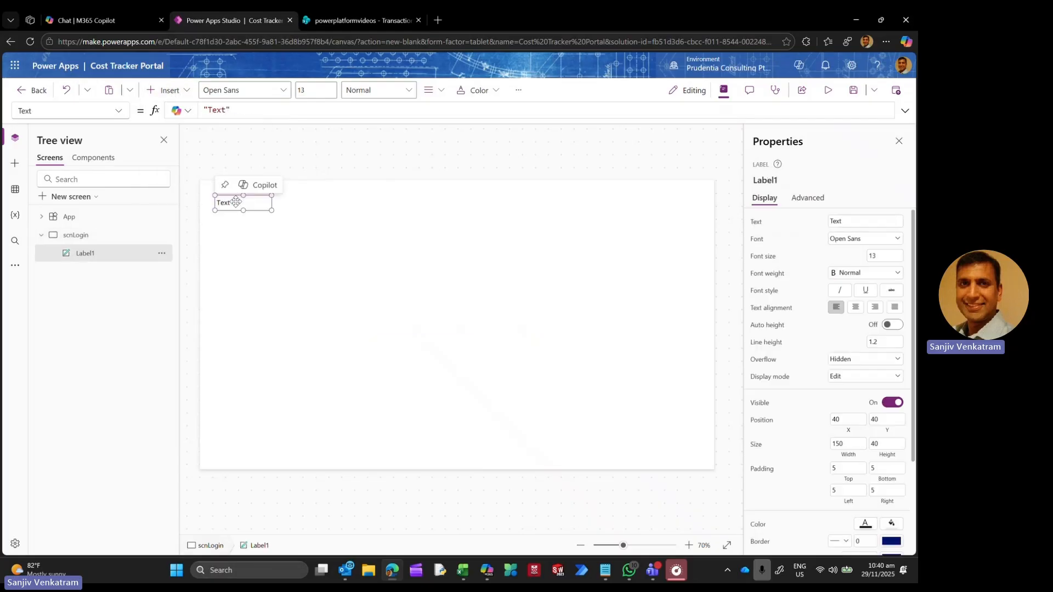
pyautogui.doubleClick(97, 251)
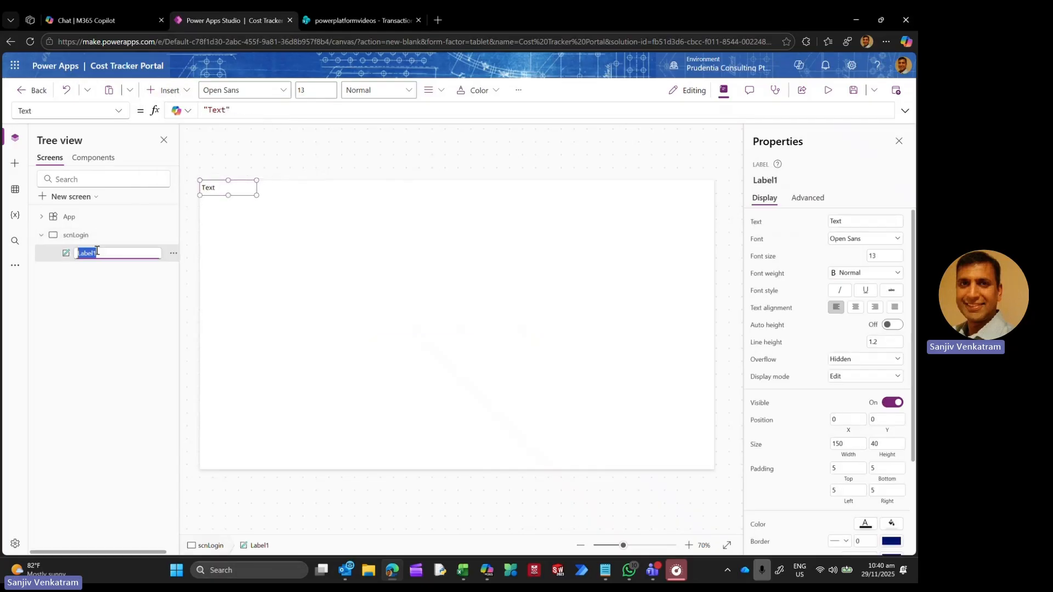
pyautogui.write('lblheader_sl')
pyautogui.press('Return')
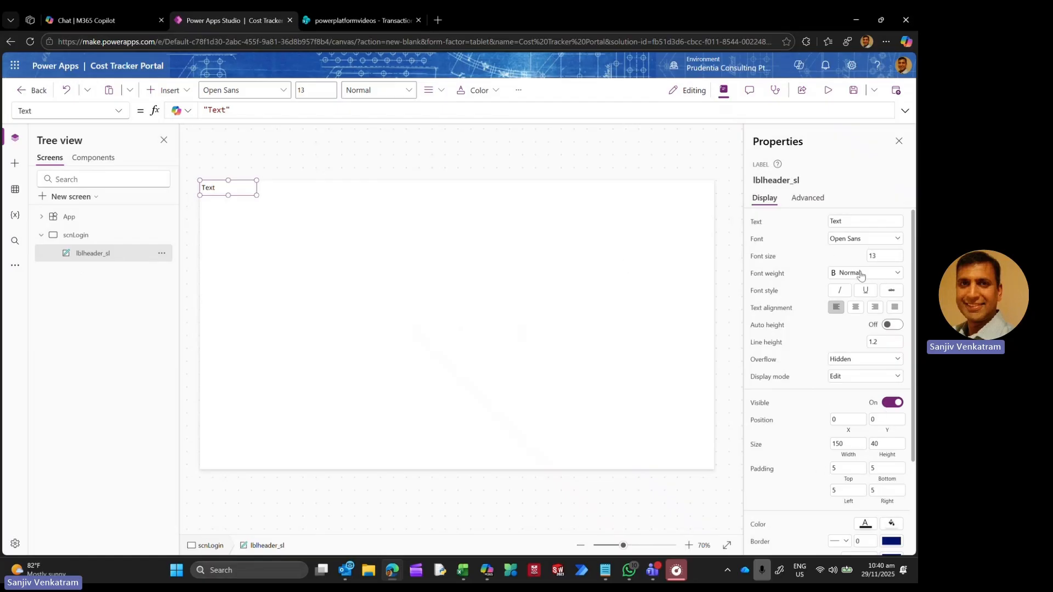
# Step: Set the header label's width to 1366 and its height to 100
pyautogui.click(853, 445)
pyautogui.write('1366')
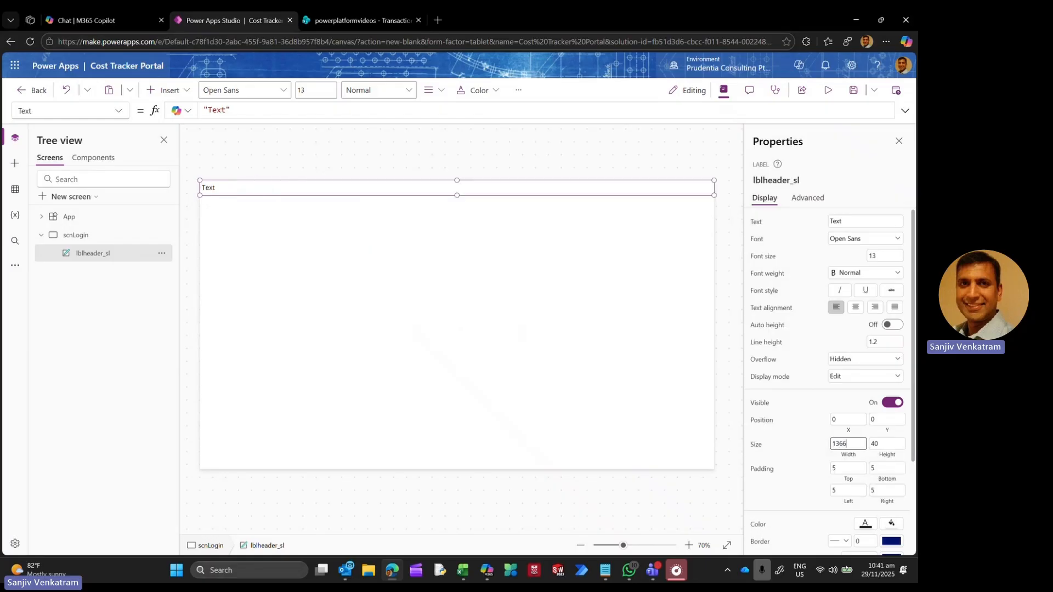
pyautogui.press('Tab')
pyautogui.write('100')
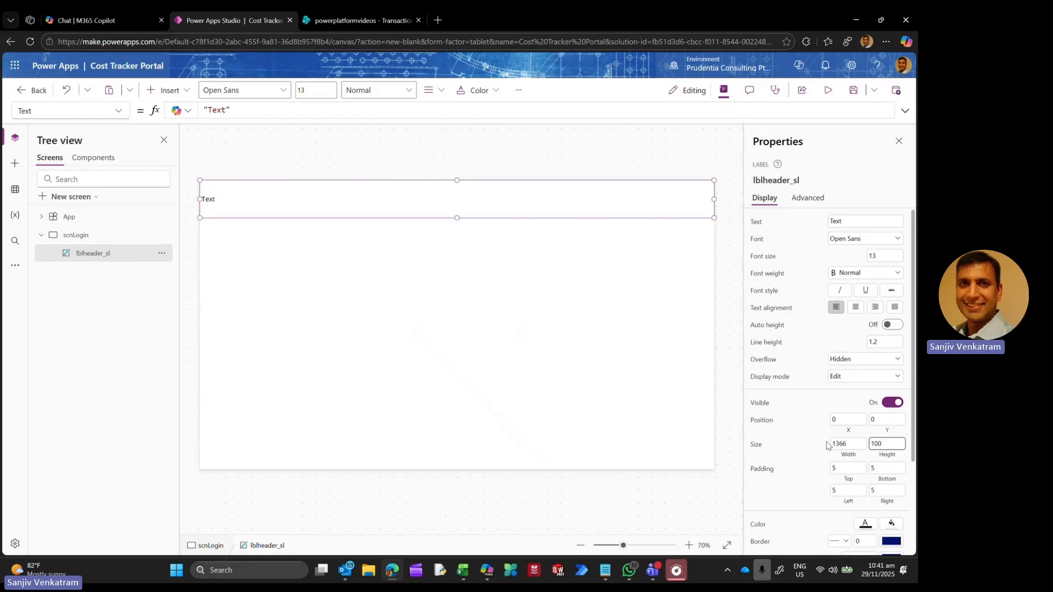
# Step: Set the header label's font size to 25 and centre its text
pyautogui.click(884, 257)
pyautogui.write('25')
pyautogui.press('Return')
pyautogui.click(855, 307)
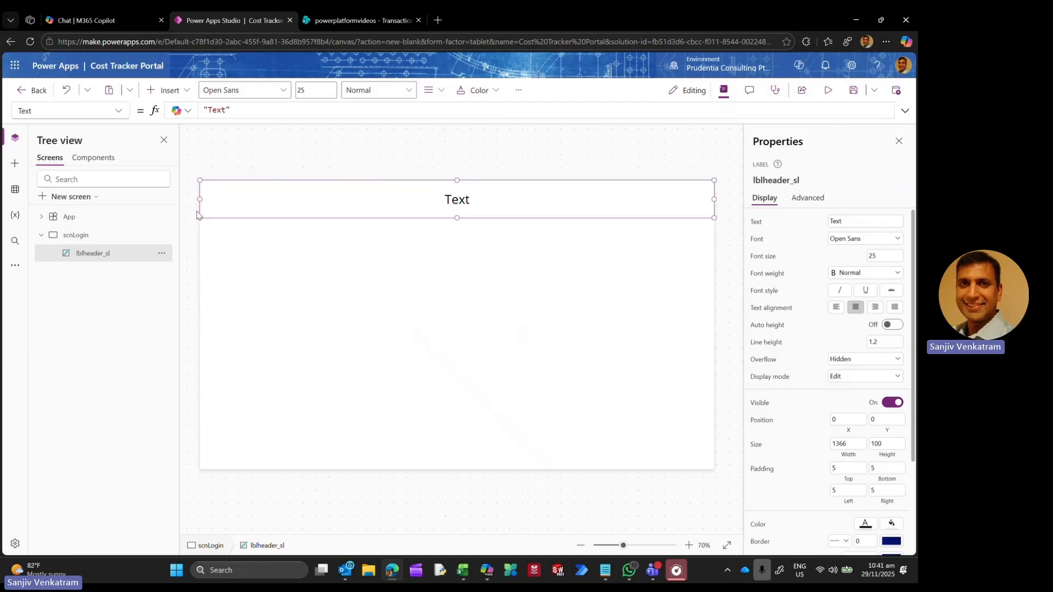
# Step: Set the Fill property of lblheader_sl to varPrudentiaBlue
pyautogui.click(119, 111)
pyautogui.scroll(-1, 76, 236)
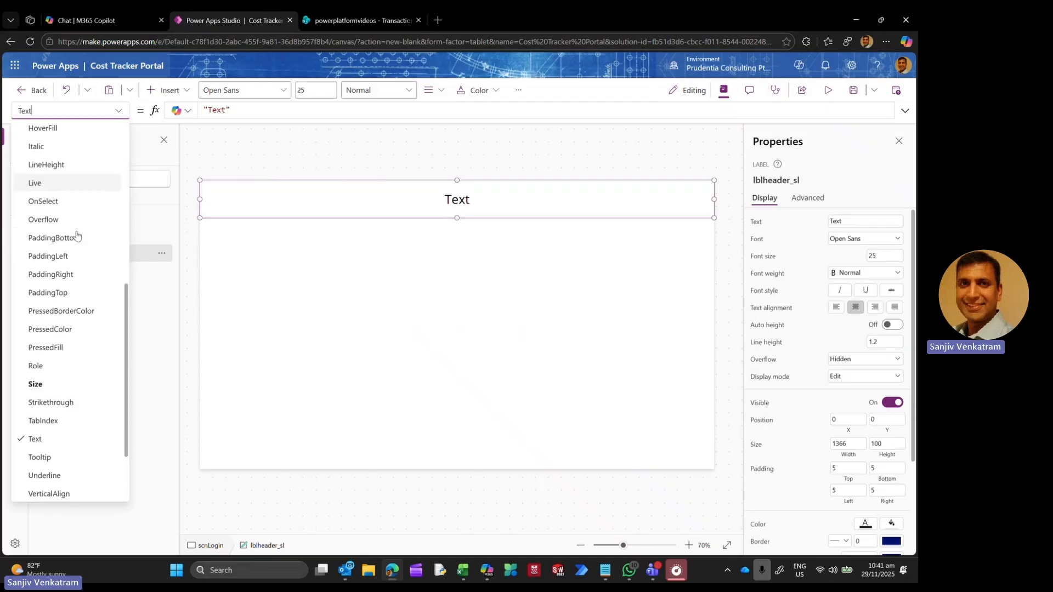
pyautogui.scroll(2, 63, 235)
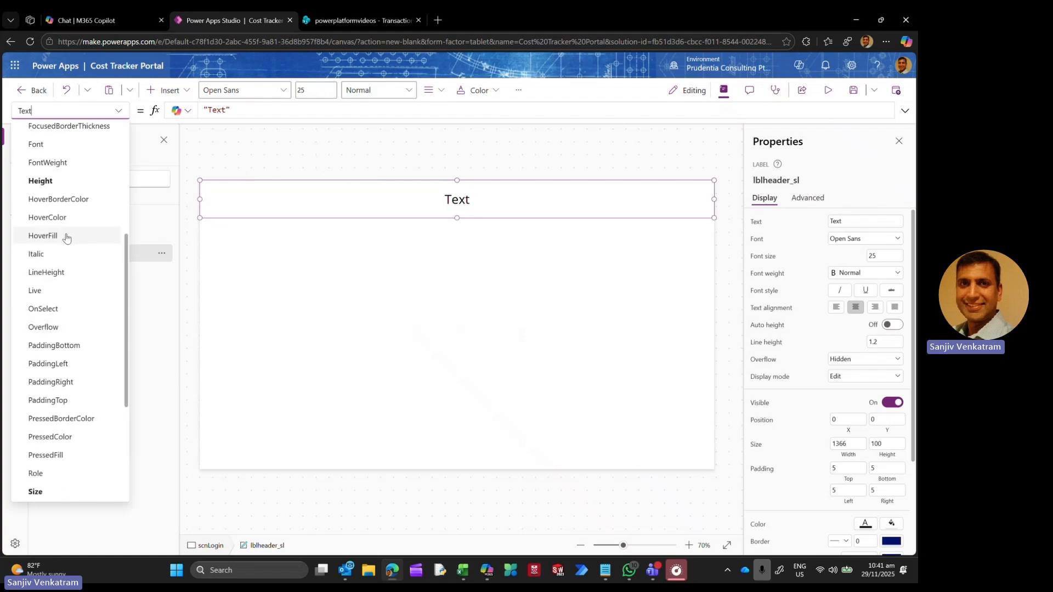
pyautogui.scroll(3, 55, 259)
pyautogui.click(55, 251)
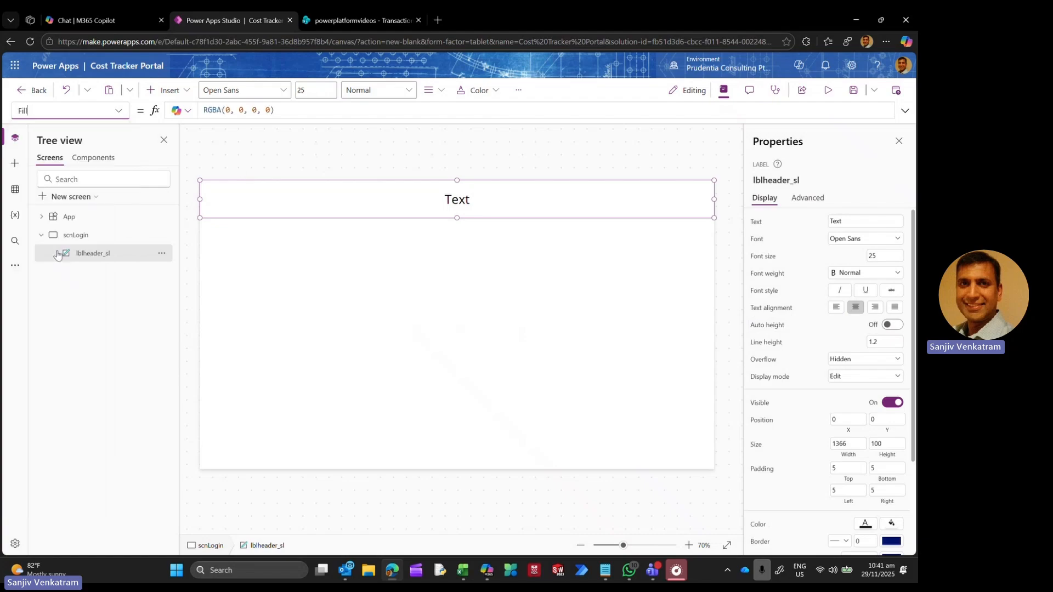
pyautogui.click(288, 111)
pyautogui.hotkey('ctrl', 'a')
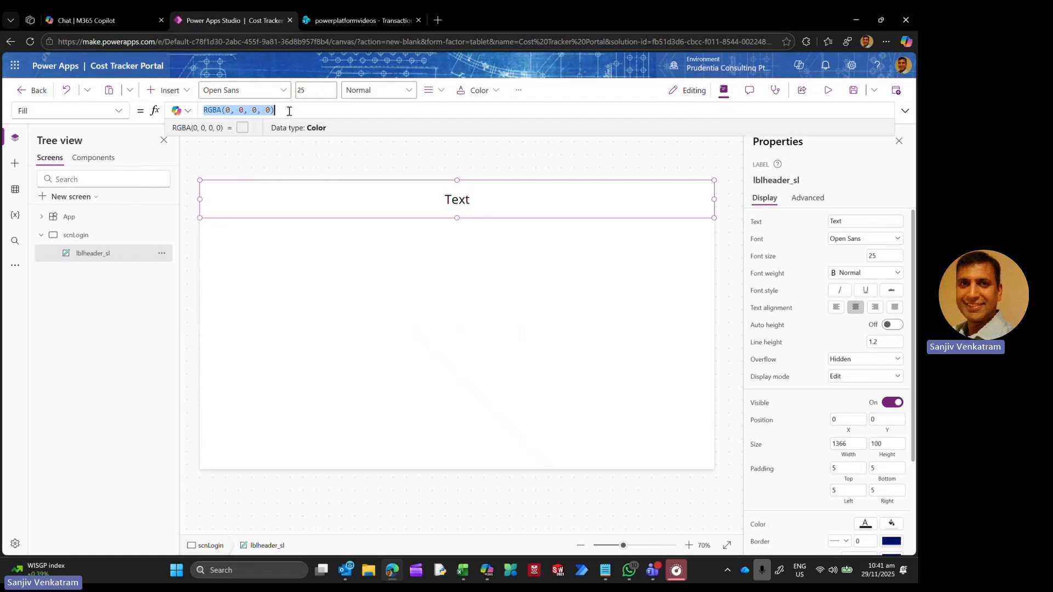
pyautogui.write('var')
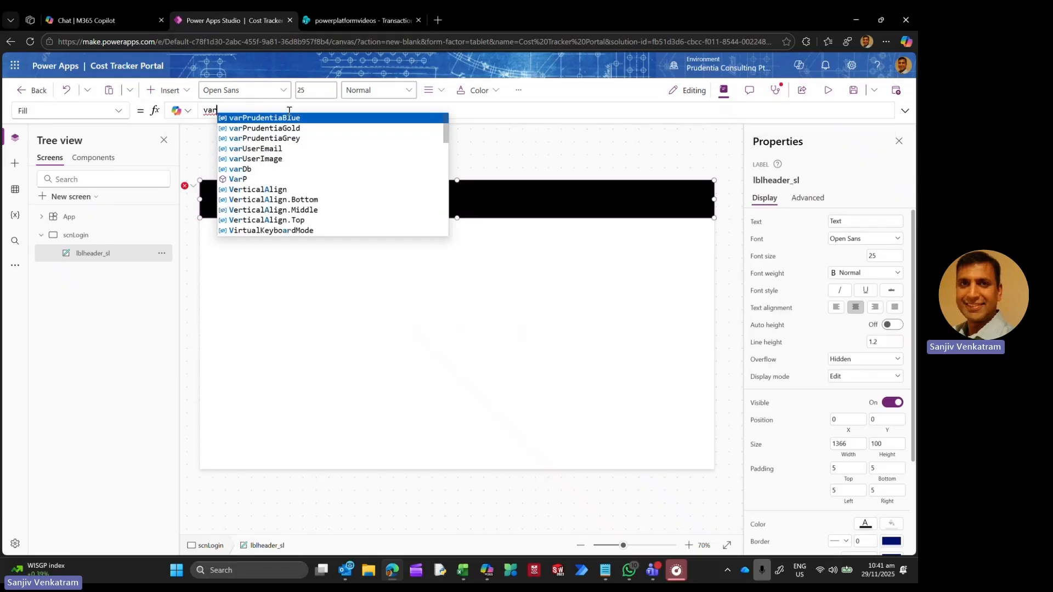
pyautogui.press('Return')
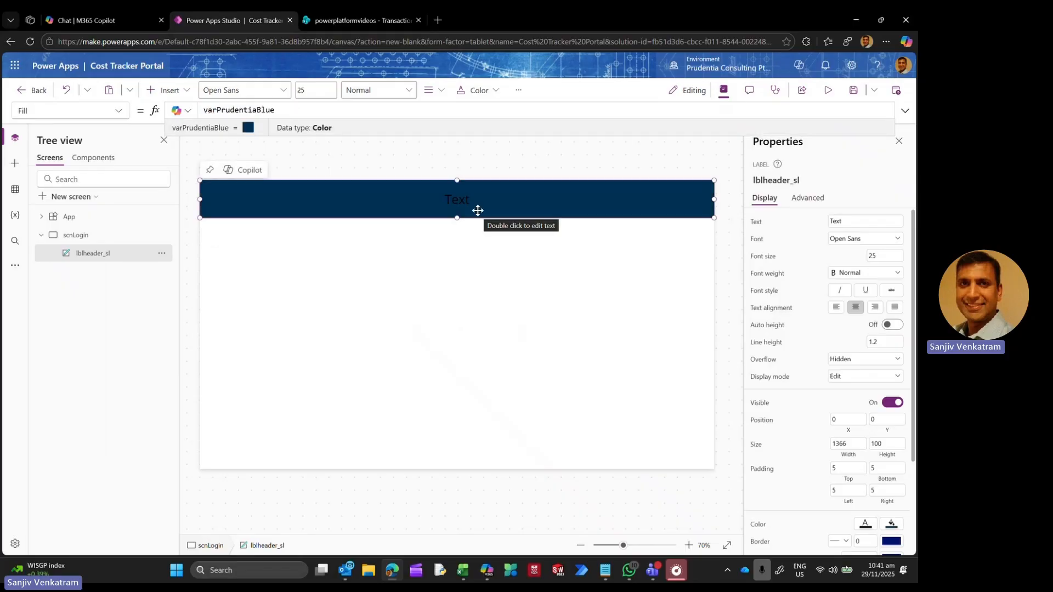
pyautogui.write('w')
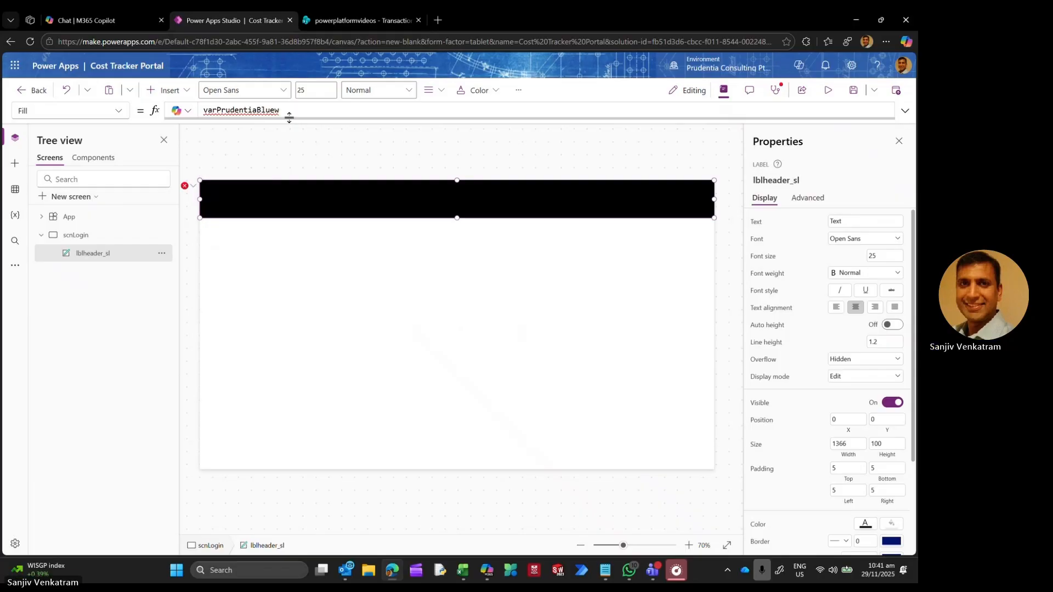
pyautogui.press('BackSpace')
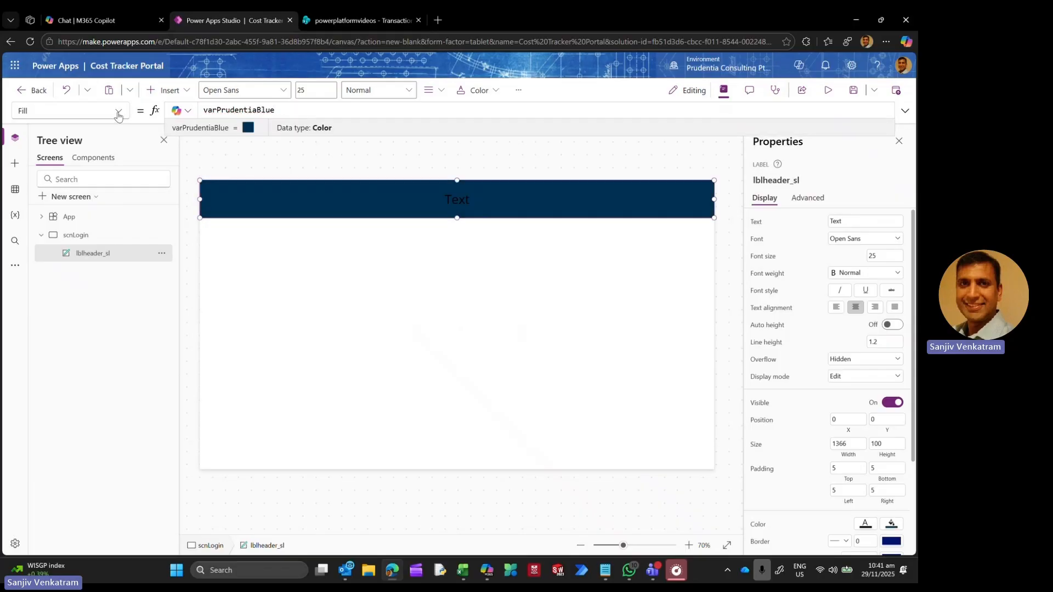
# Step: Open the Color property formula of lblheader_sl for editing and select the whole formula
pyautogui.click(117, 115)
pyautogui.click(51, 222)
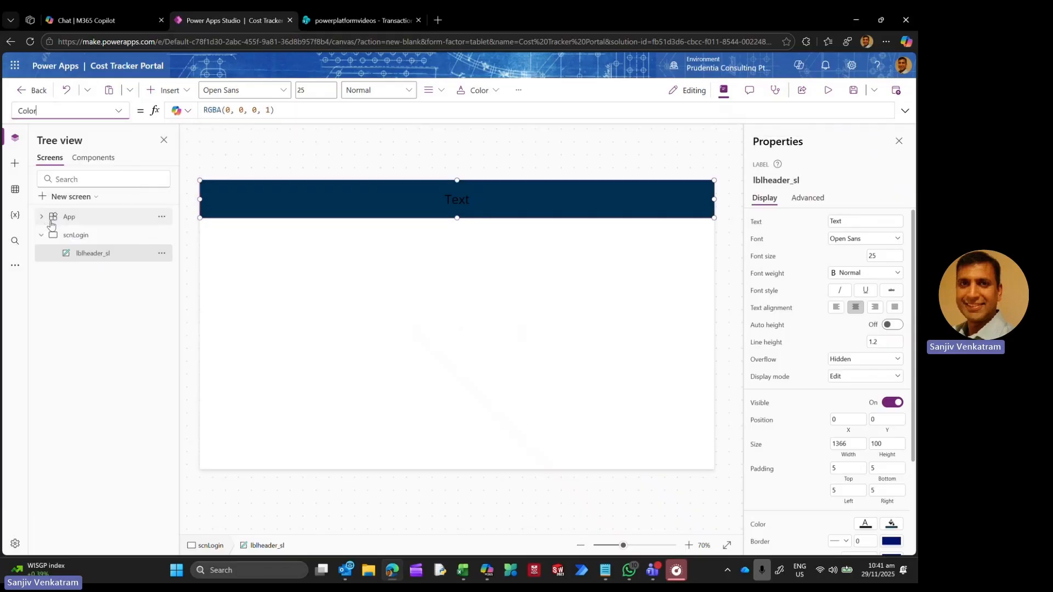
pyautogui.click(284, 109)
pyautogui.hotkey('ctrl', 'a')
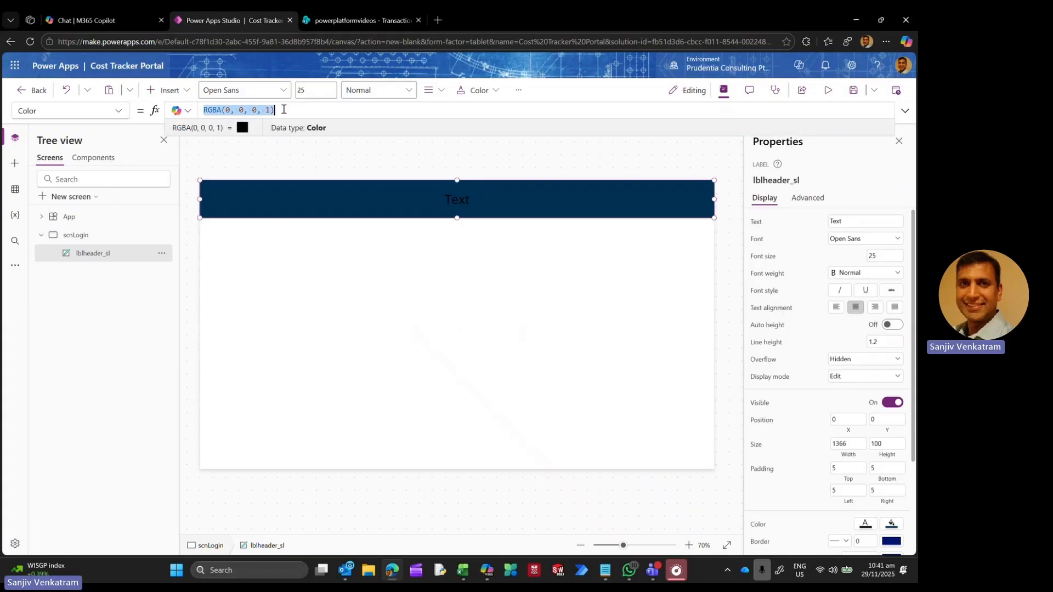
# Step: Set the header label's font color to Color.White and its text to "Welcome to the cost management portal"
pyautogui.write('Color.')
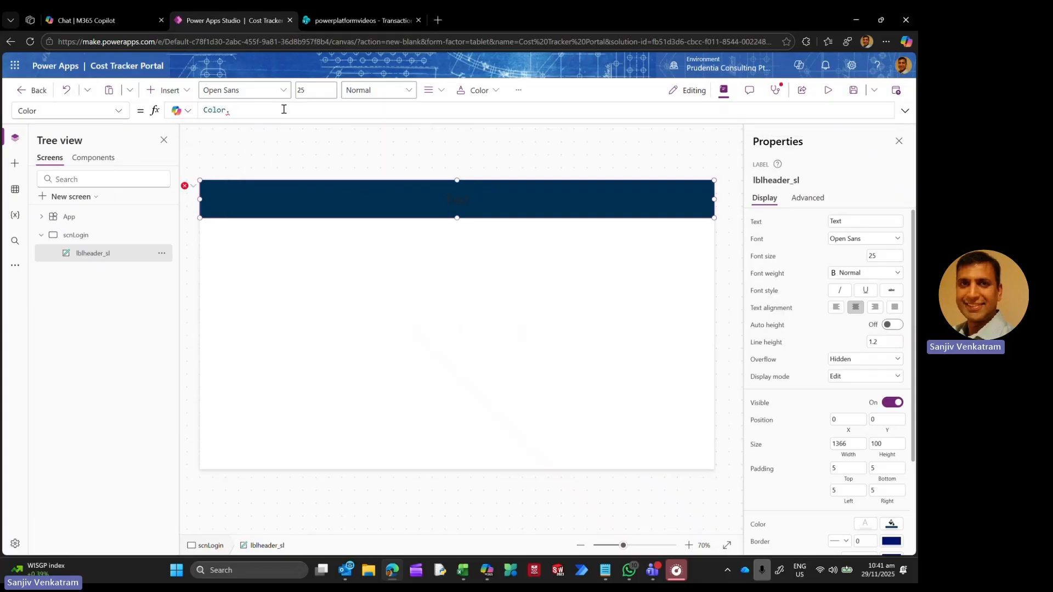
pyautogui.write('Whi')
pyautogui.press('Tab')
pyautogui.click(871, 222)
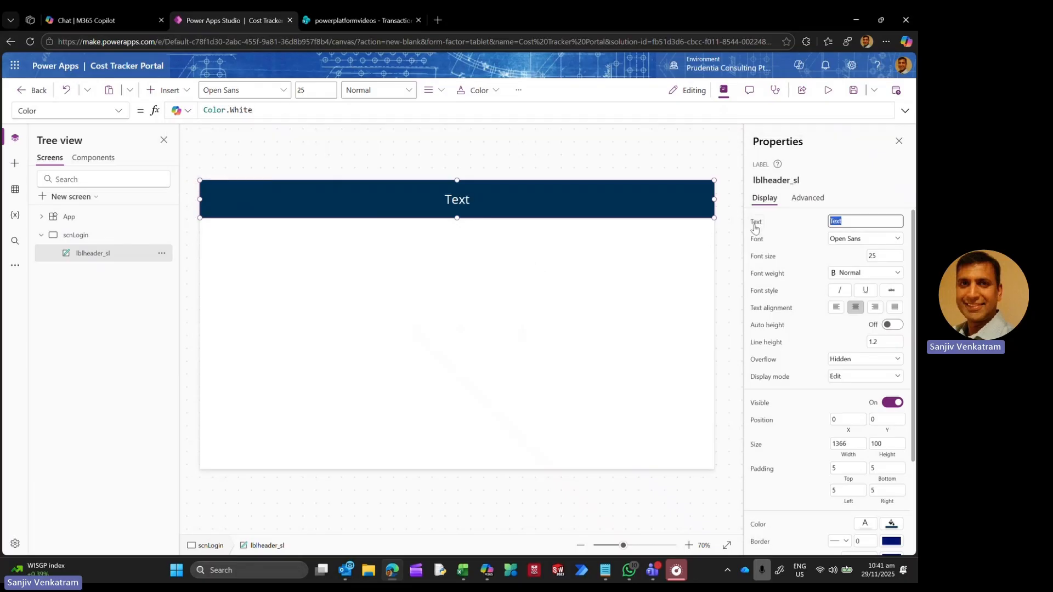
pyautogui.write('Welcome to the cost management')
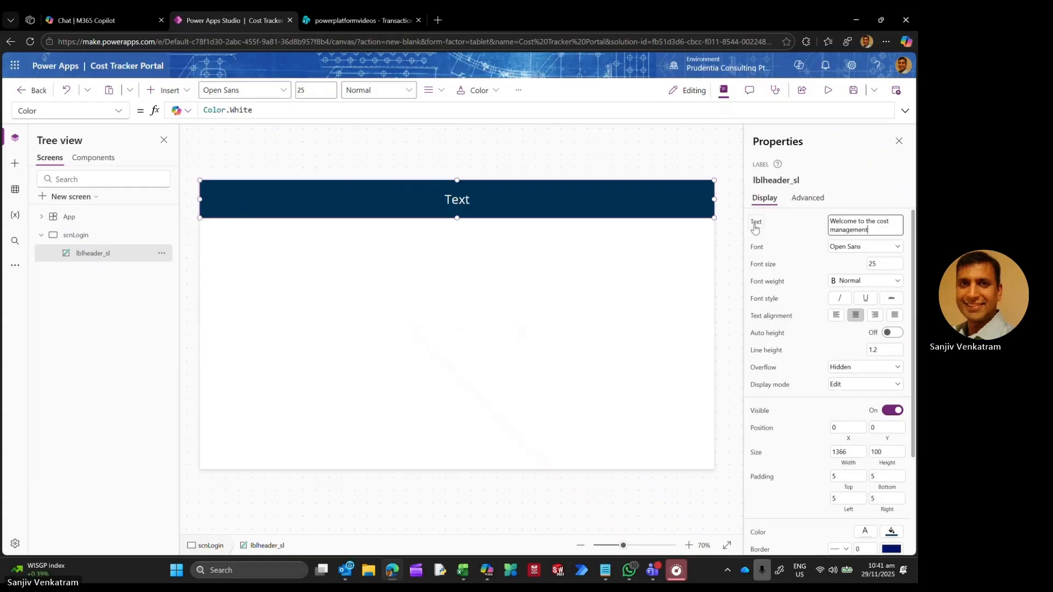
pyautogui.write(' portal')
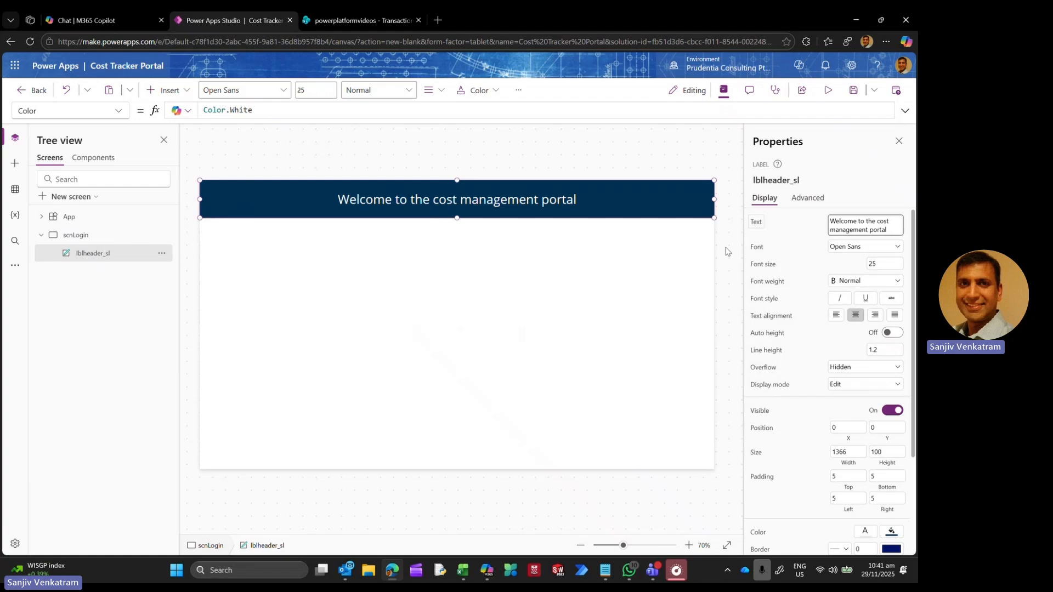
# Step: Insert an image on scnLogin and place it at the right end of the header bar, at X 1266, Y 0
pyautogui.click(407, 267)
pyautogui.click(170, 91)
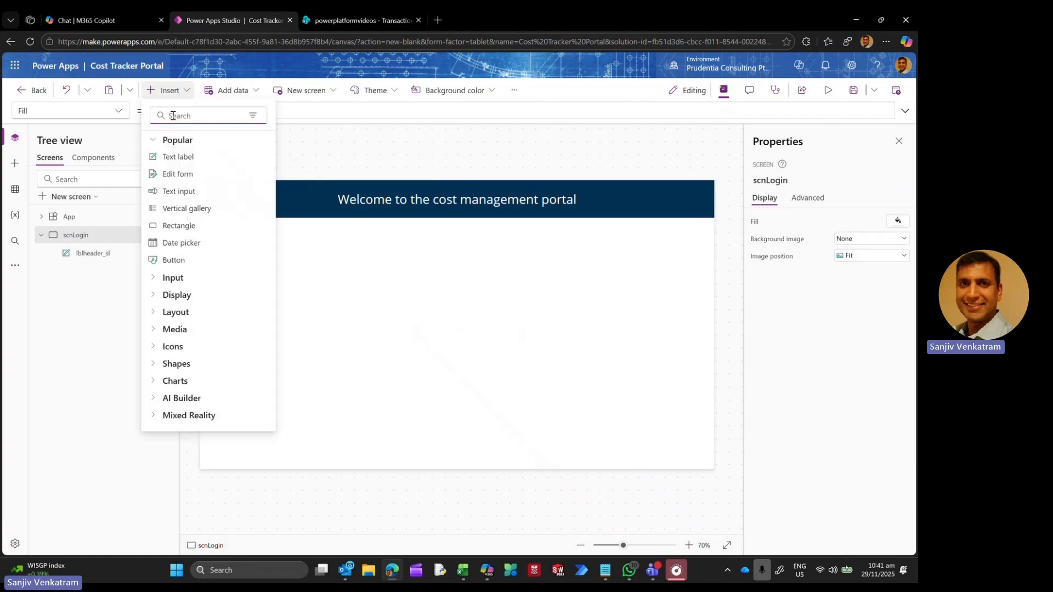
pyautogui.click(174, 116)
pyautogui.write('image')
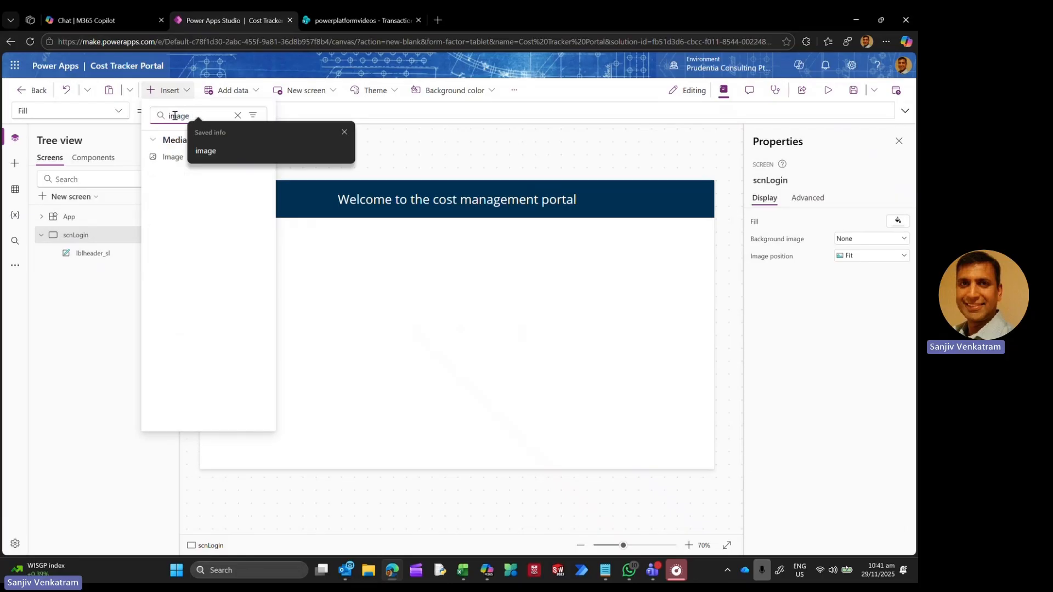
pyautogui.click(170, 157)
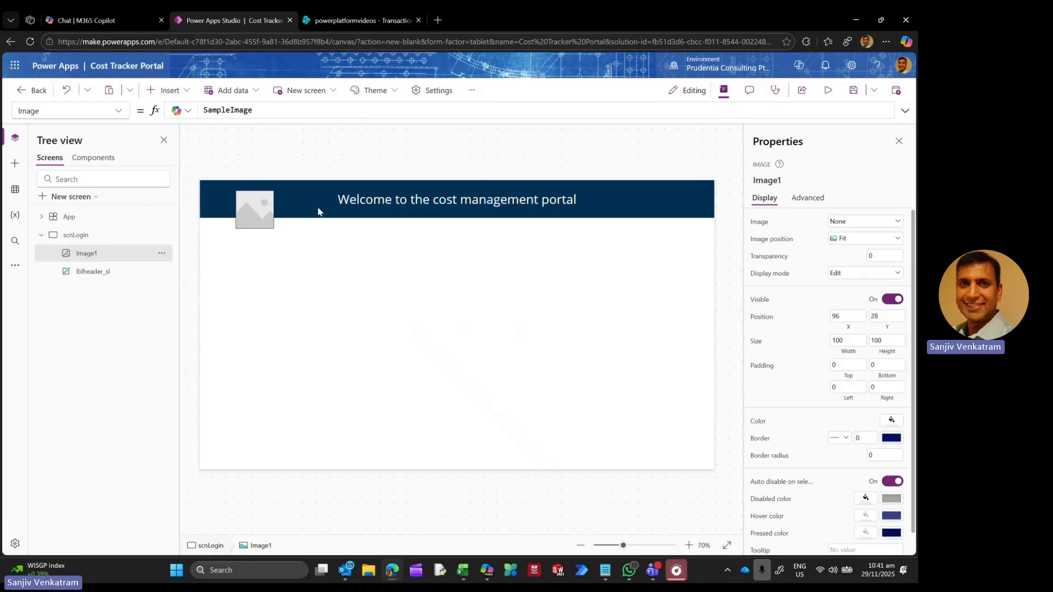
pyautogui.moveTo(255, 210); pyautogui.dragTo(696, 199)
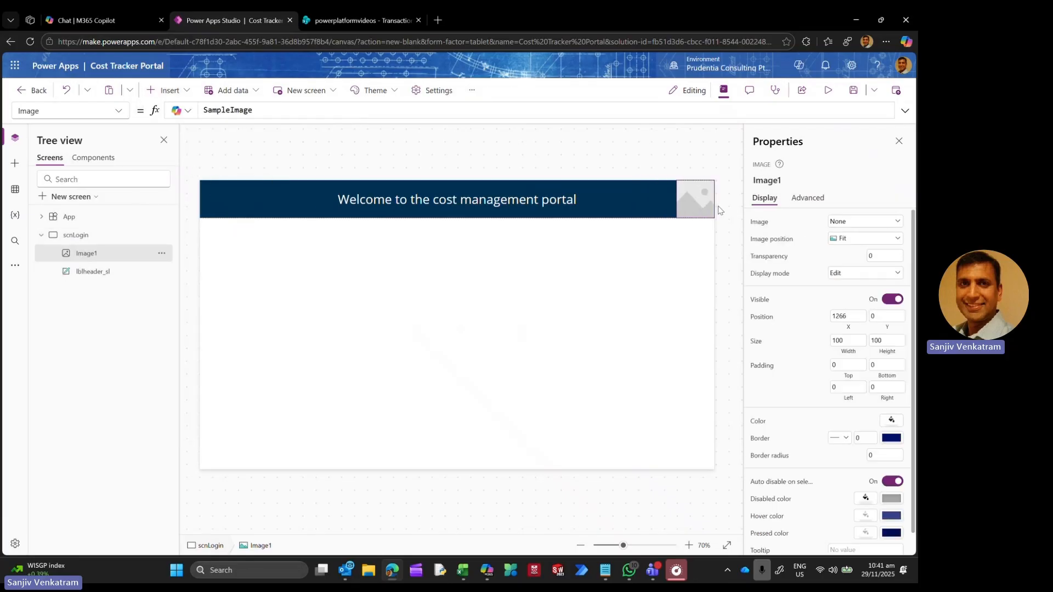
# Step: Rename the new image control as imgUser_sl
pyautogui.doubleClick(93, 255)
pyautogui.write('img')
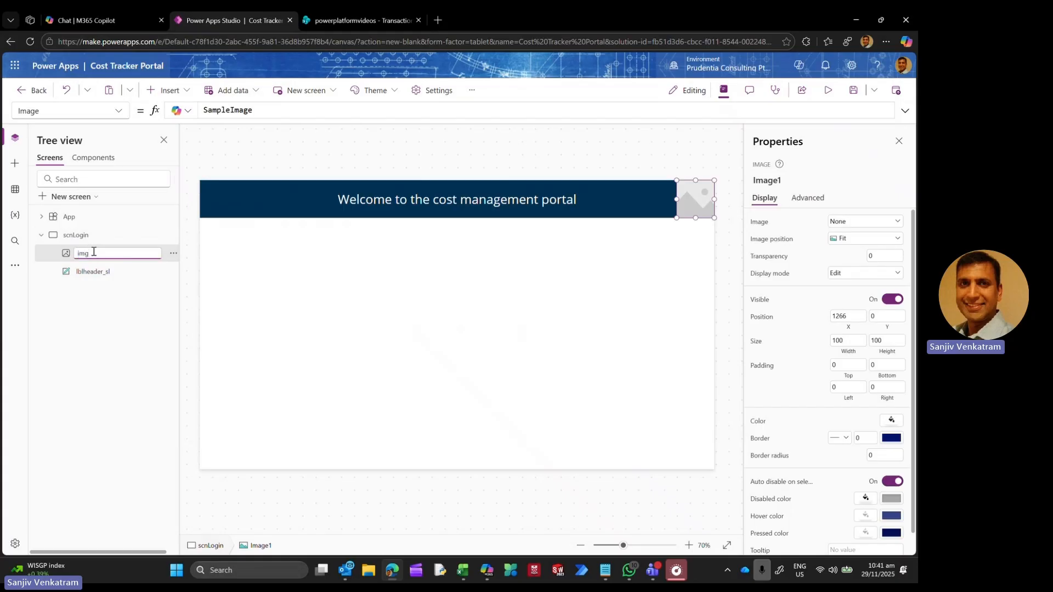
pyautogui.write('User_sl')
pyautogui.press('Return')
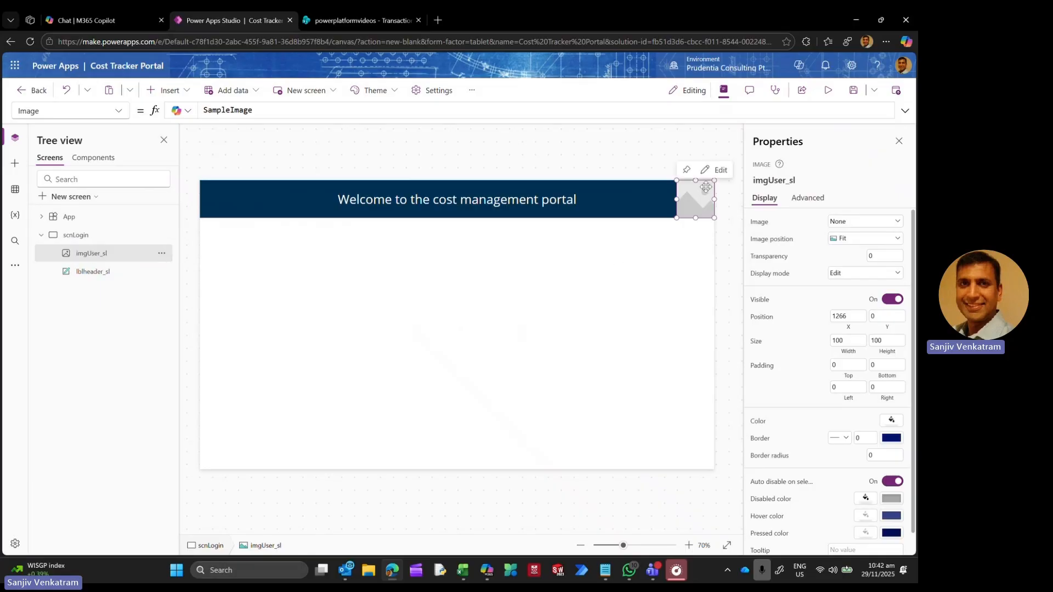
# Step: Set the Image property of imgUser_sl to the variable varUserImage
pyautogui.click(307, 112)
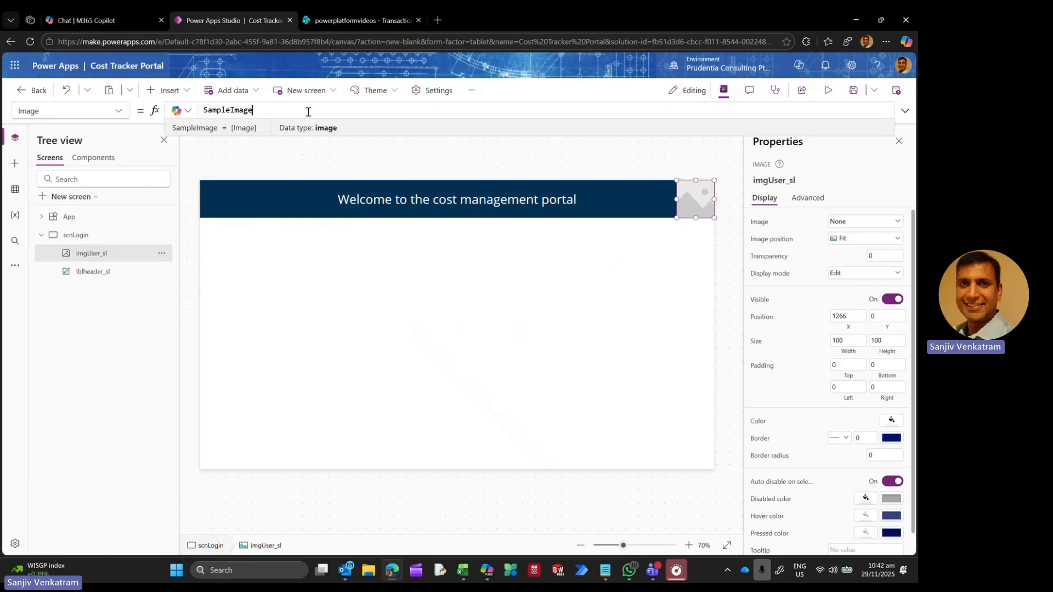
pyautogui.hotkey('ctrl', 'a')
pyautogui.press('BackSpace')
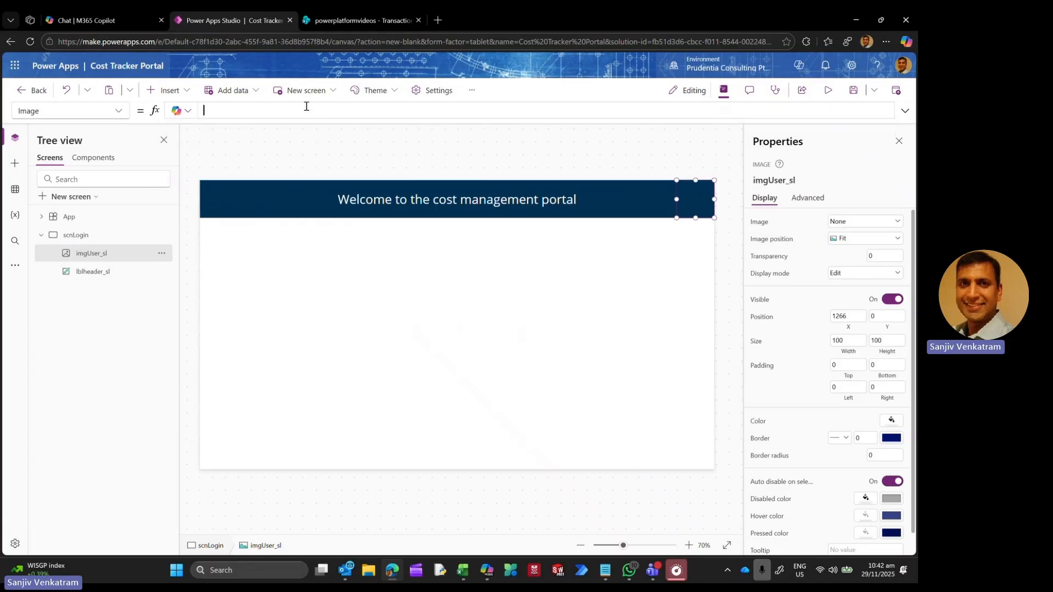
pyautogui.write('v')
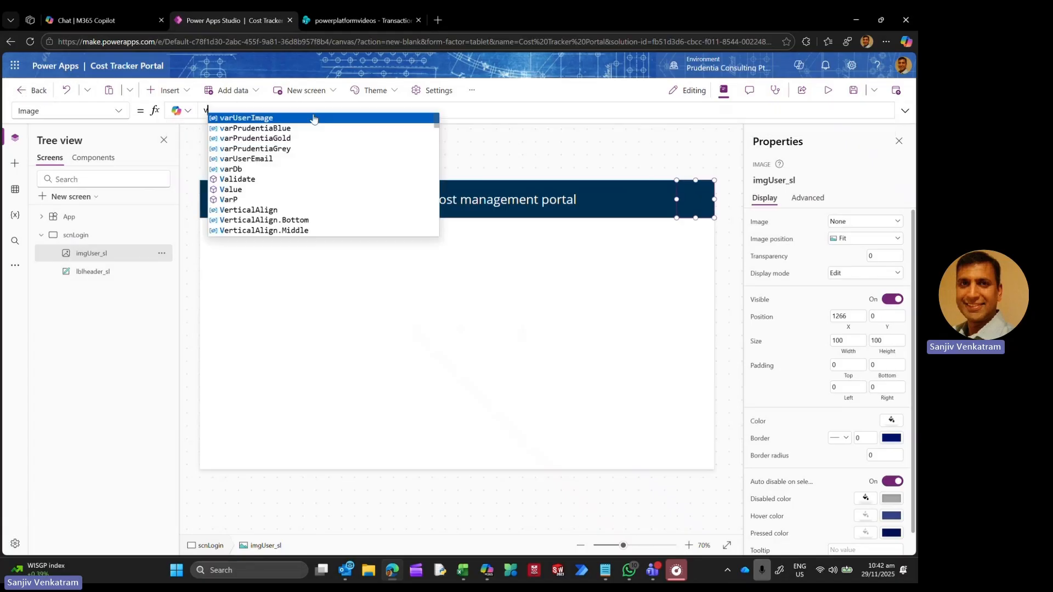
pyautogui.write('ar')
pyautogui.click(314, 118)
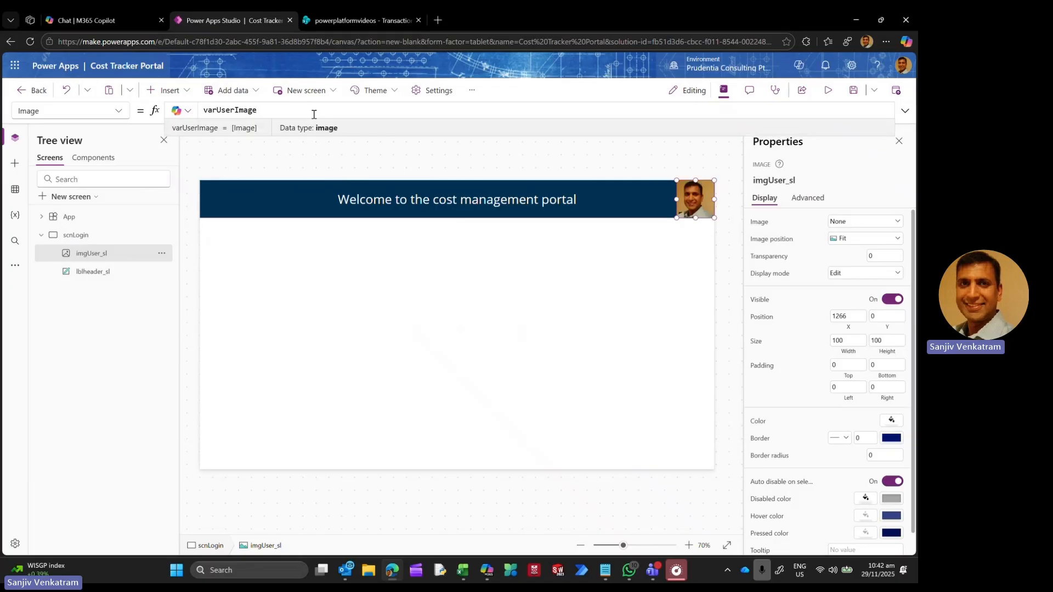
# Step: Insert a second image at the left end of the header bar, at X 0, Y 0, and rename it imgLogo_sl
pyautogui.click(652, 258)
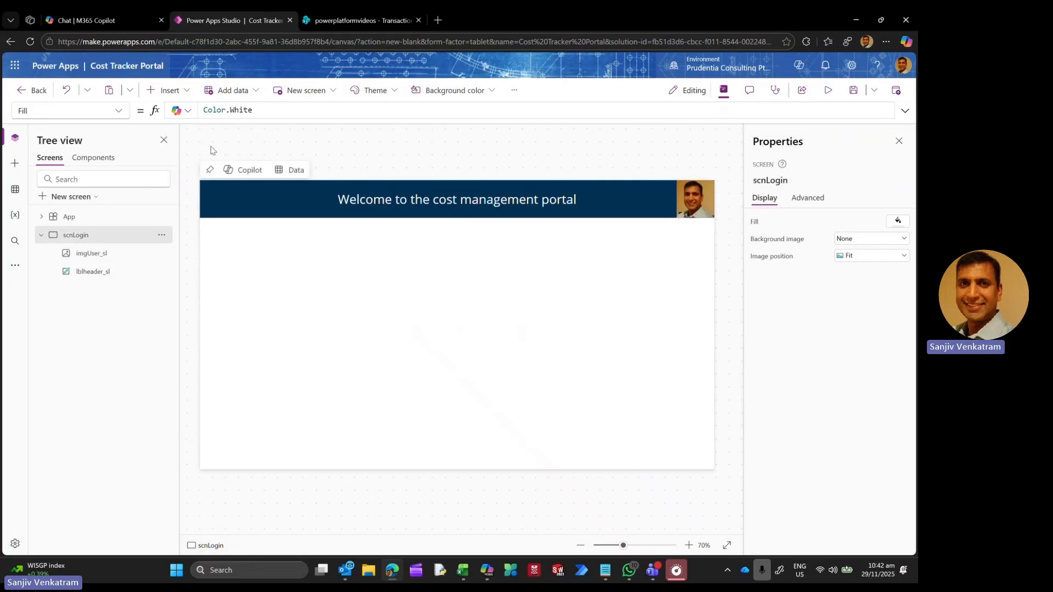
pyautogui.click(172, 90)
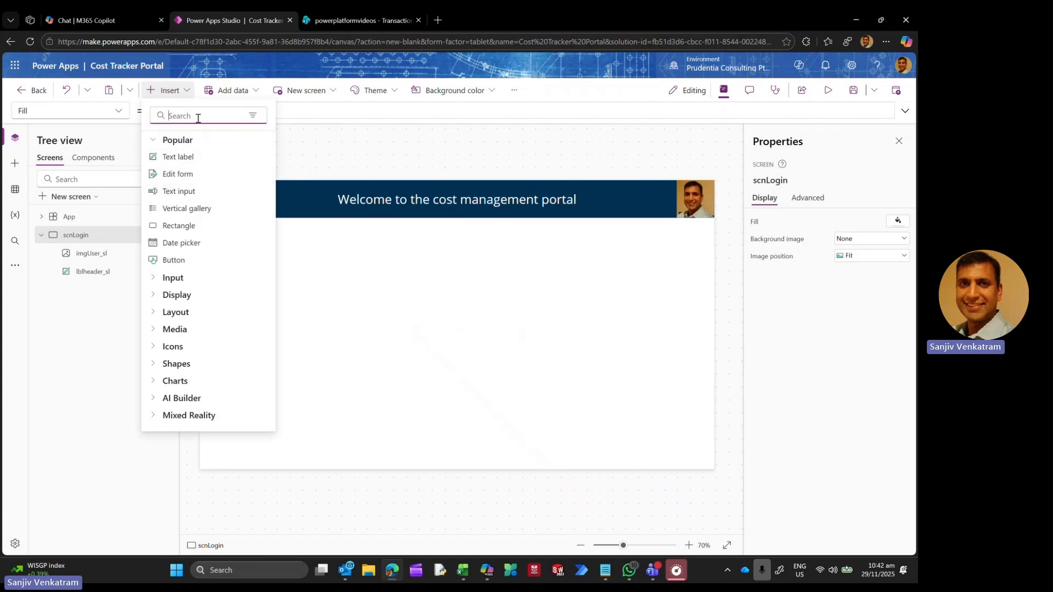
pyautogui.write('image')
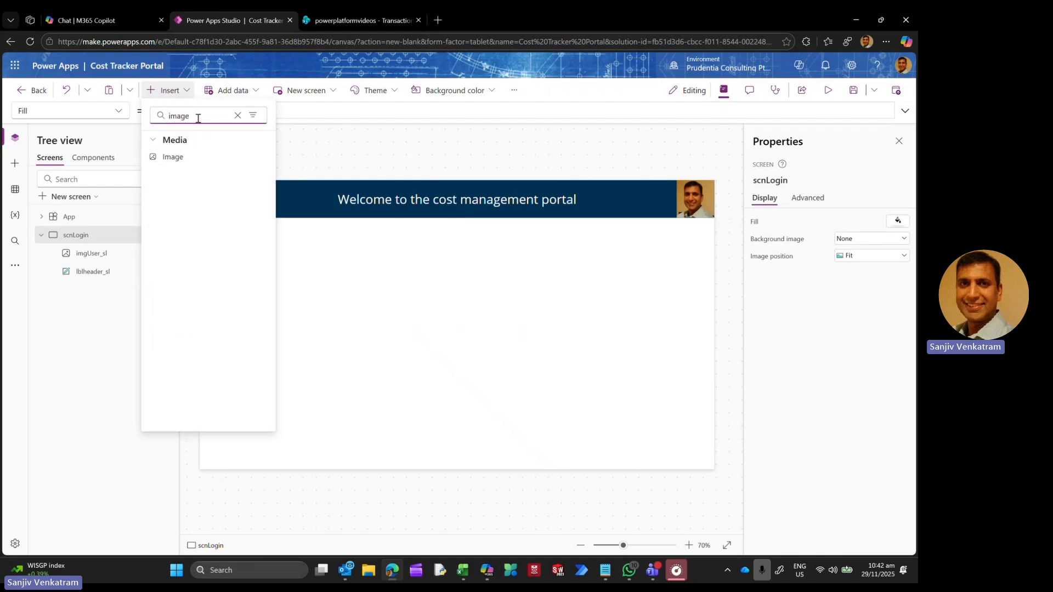
pyautogui.click(209, 164)
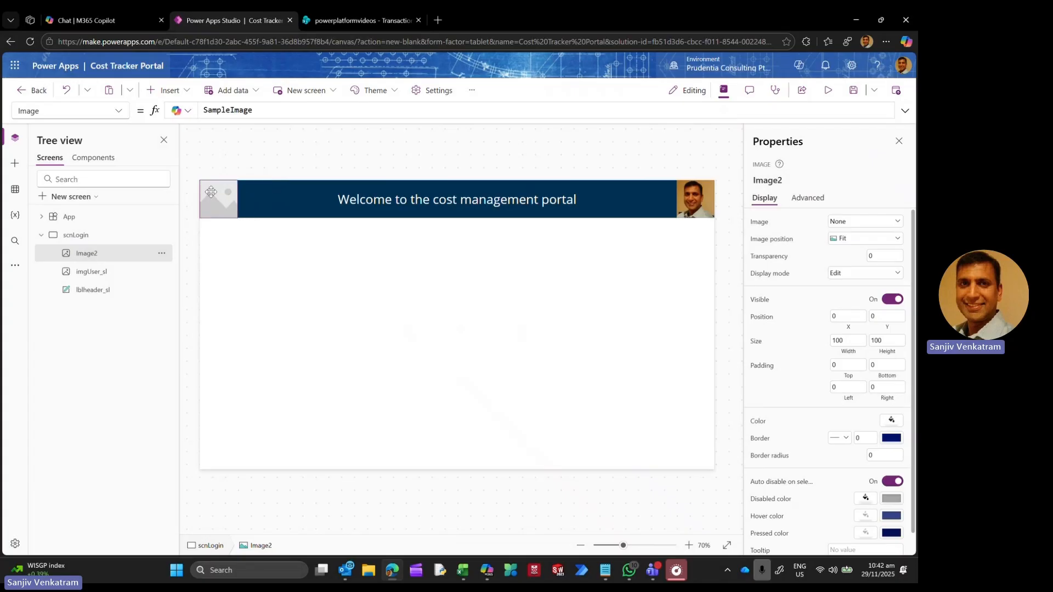
pyautogui.doubleClick(91, 257)
pyautogui.write('imgLogo_sl')
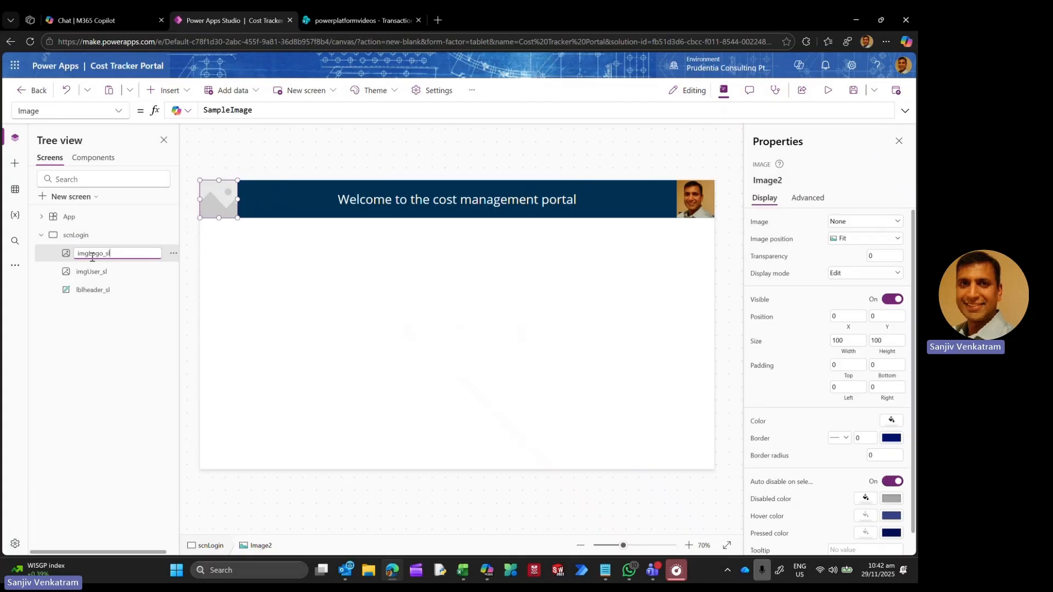
pyautogui.press('Return')
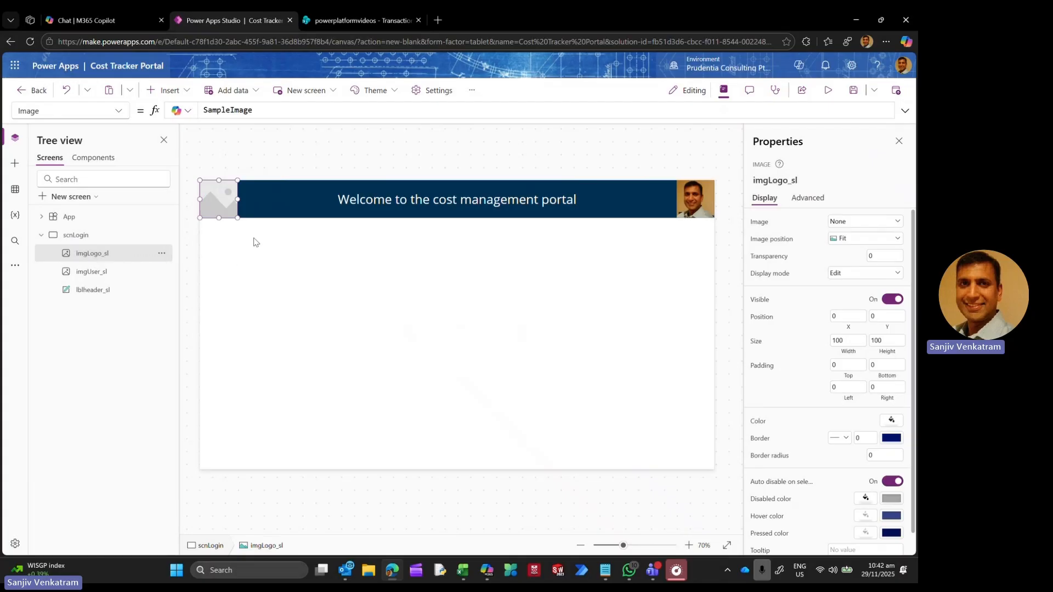
# Step: Upload the file Prudentia logo white.png from the Business Development folder as the picture for imgLogo_sl
pyautogui.click(837, 225)
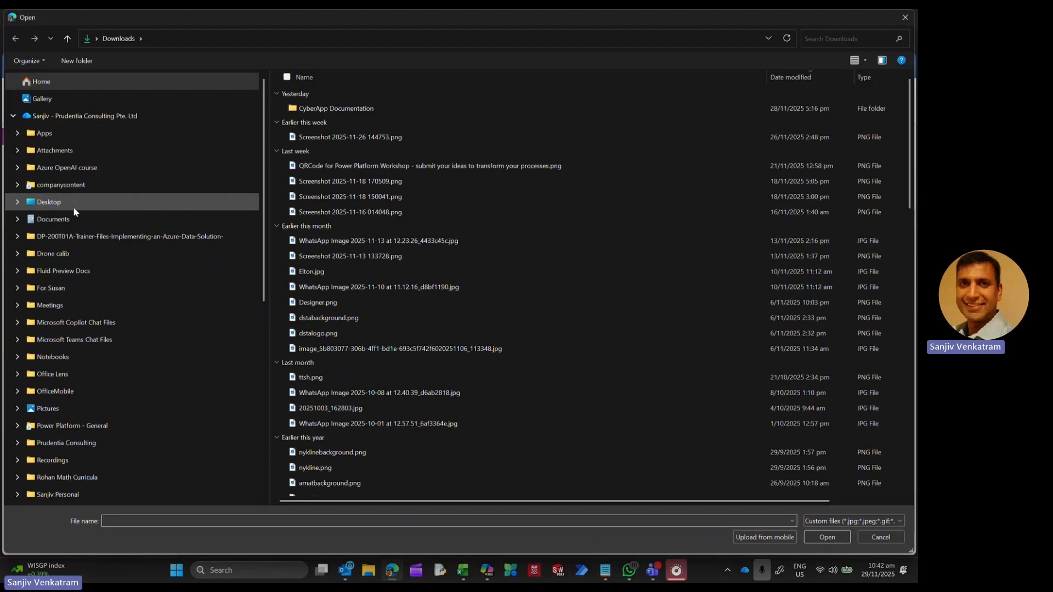
pyautogui.click(71, 443)
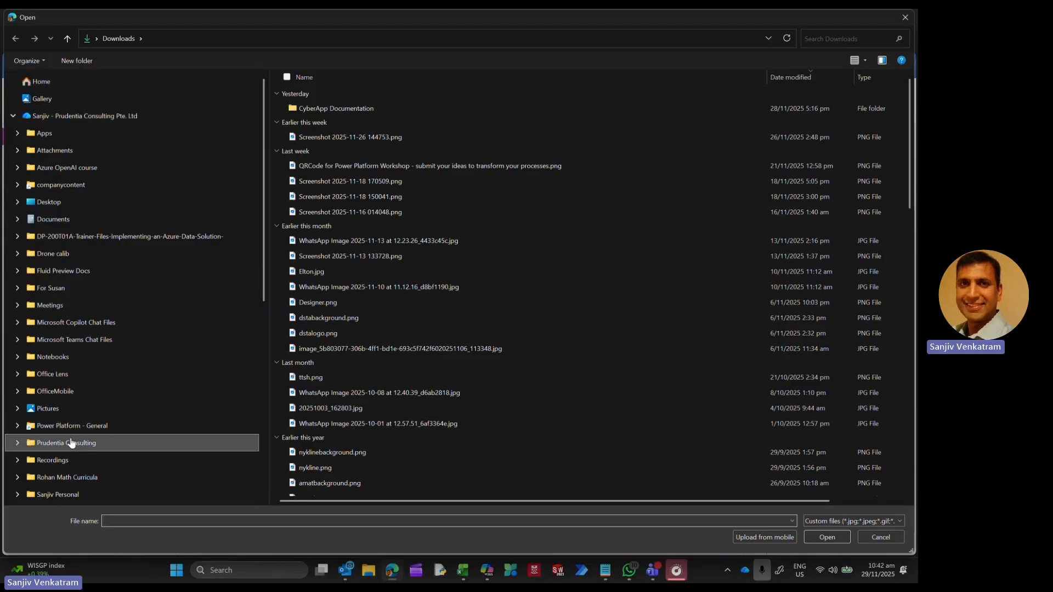
pyautogui.doubleClick(324, 129)
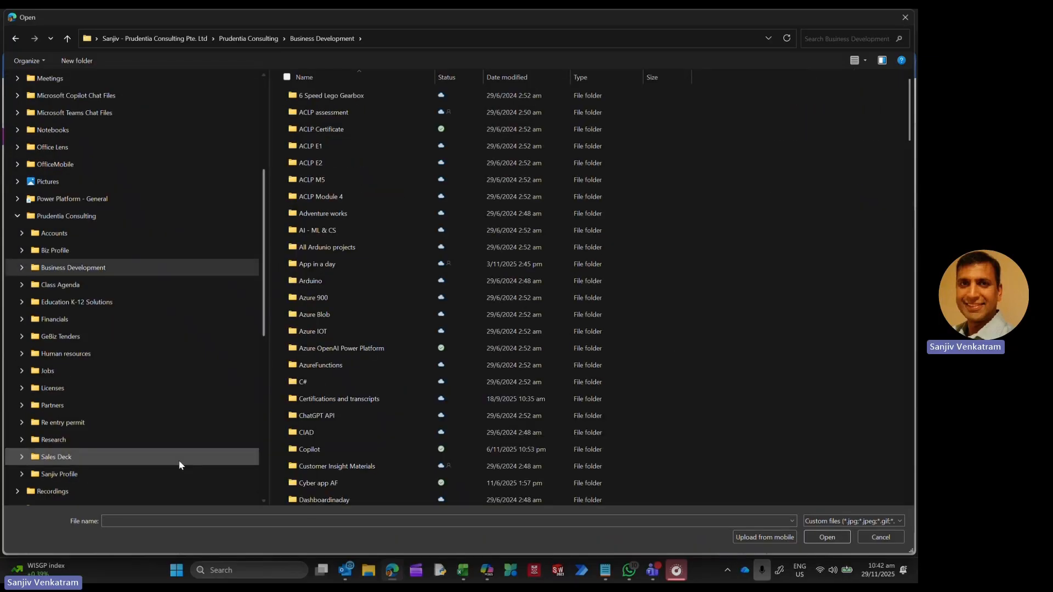
pyautogui.click(122, 518)
pyautogui.write('pruden')
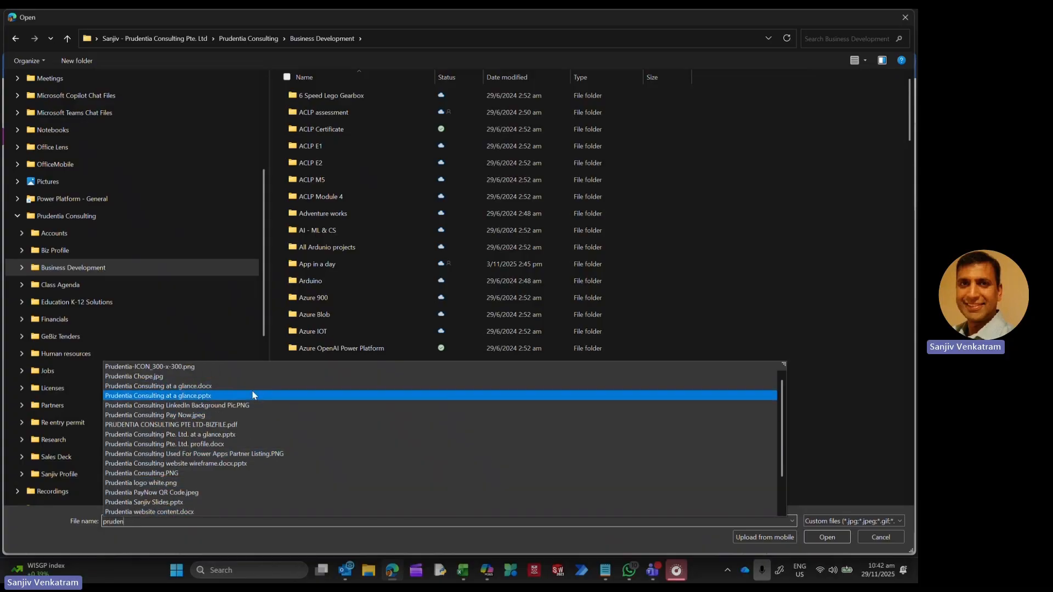
pyautogui.click(197, 484)
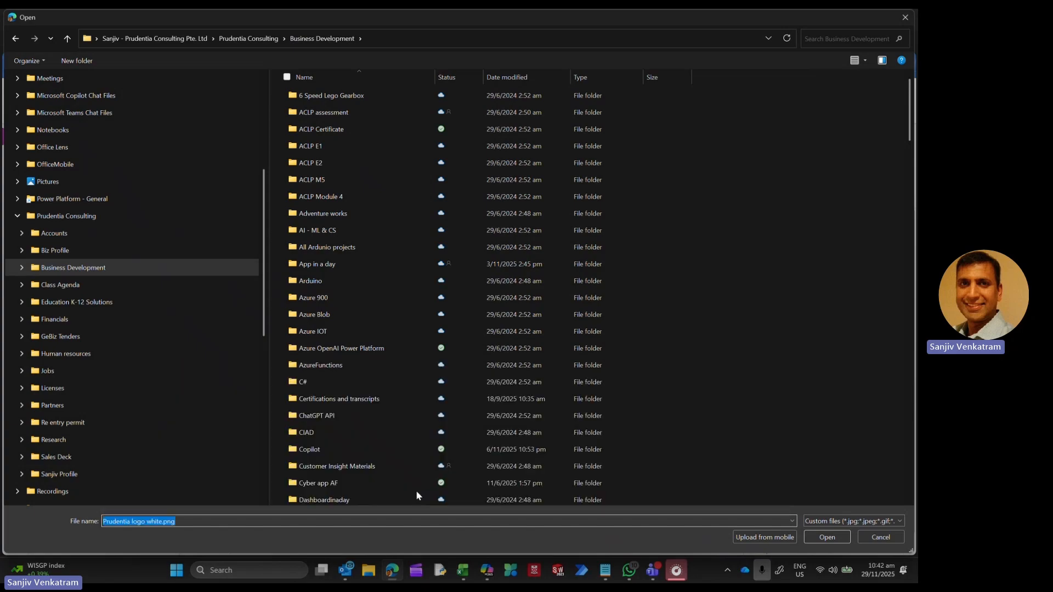
pyautogui.click(831, 537)
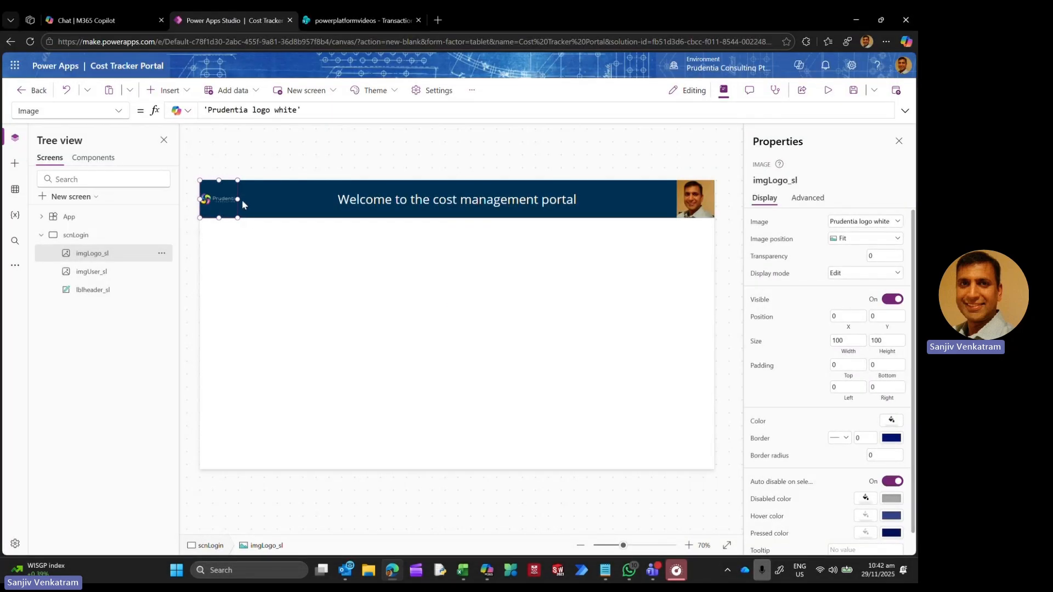
# Step: Widen the logo image to about 230 and shift it slightly to the right within the header bar
pyautogui.moveTo(237, 199); pyautogui.dragTo(287, 199)
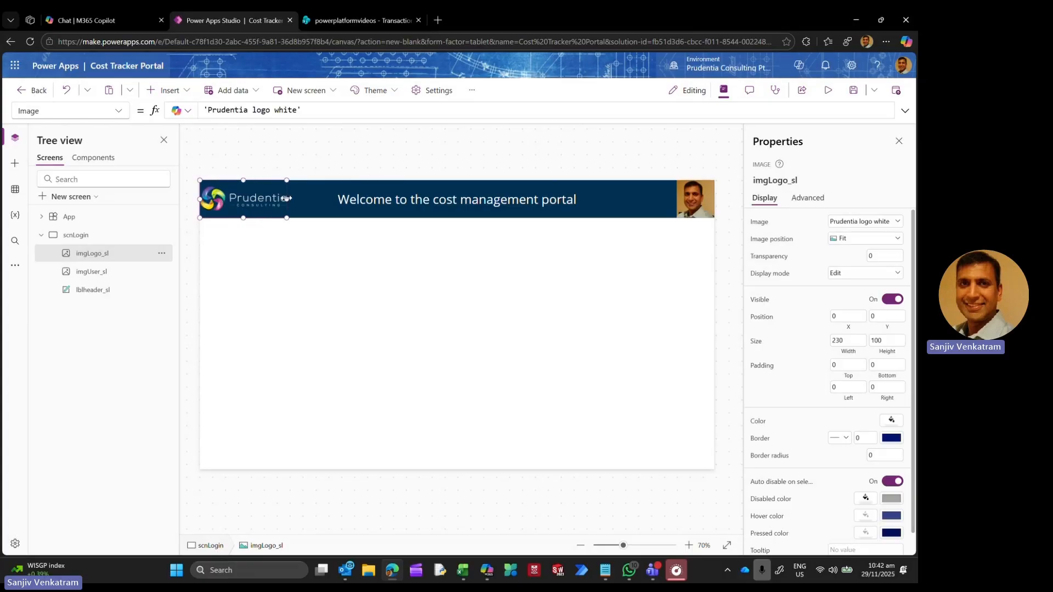
pyautogui.moveTo(237, 214); pyautogui.dragTo(241, 214)
pyautogui.click(269, 278)
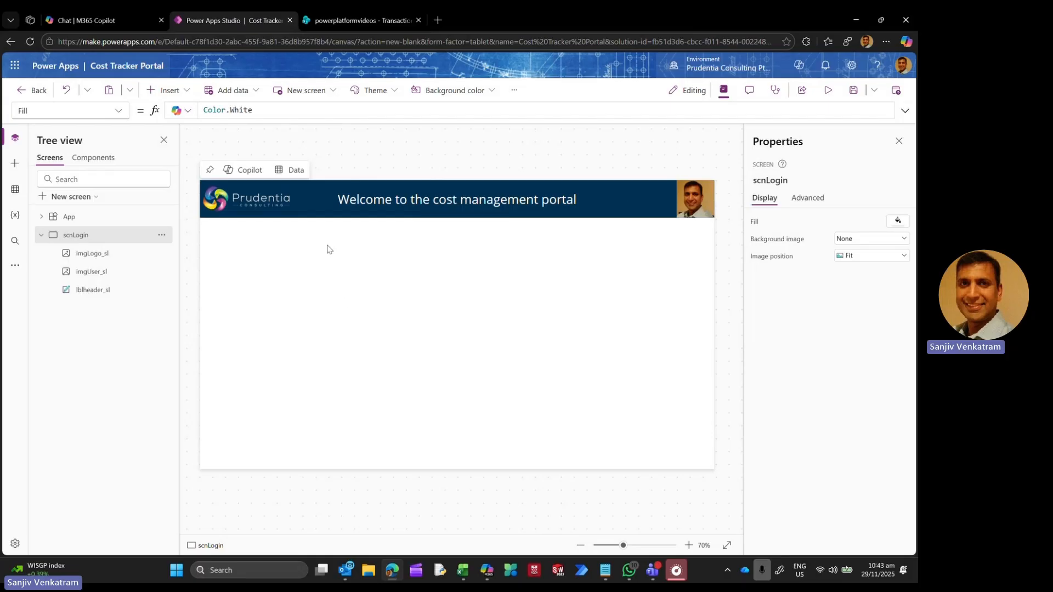
# Step: Duplicate the header label and move the copy to the bottom edge of the scnLogin screen, at X 0, Y 668
pyautogui.click(309, 207)
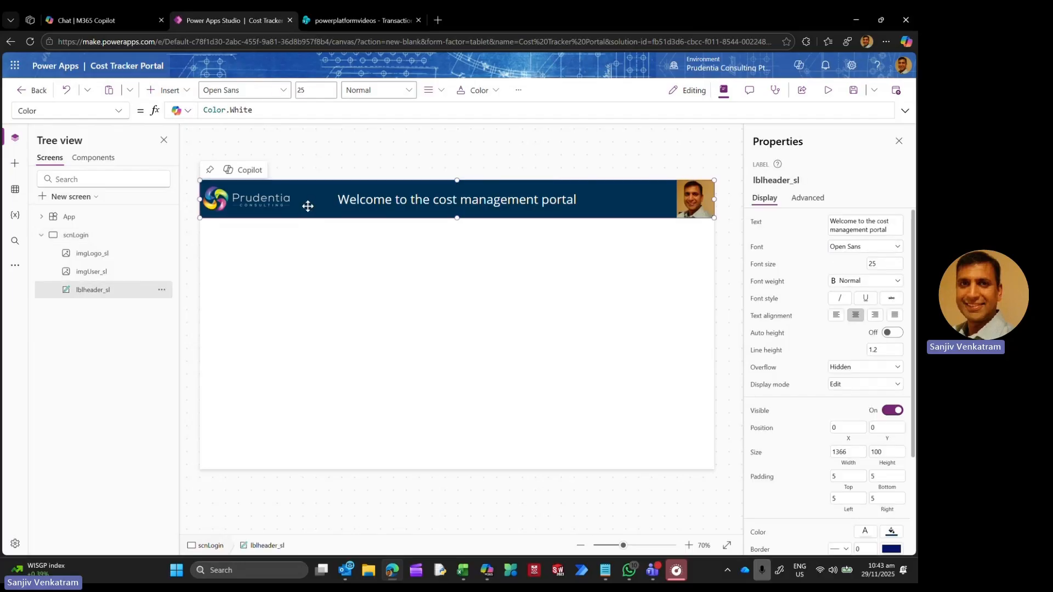
pyautogui.hotkey('ctrl', 'c')
pyautogui.hotkey('ctrl', 'v')
pyautogui.moveTo(308, 206); pyautogui.dragTo(288, 478)
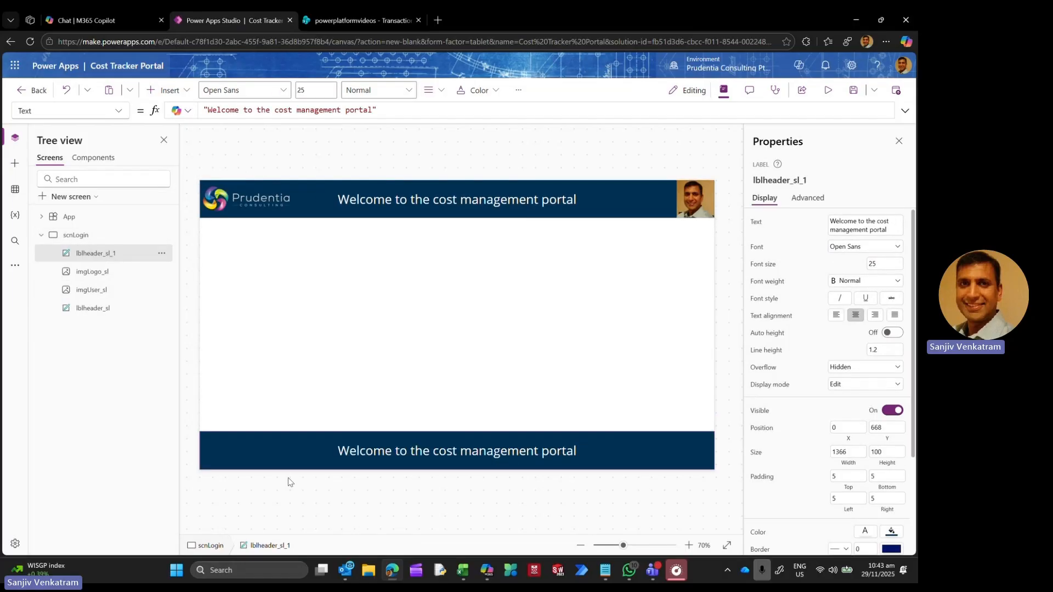
# Step: Rename the copied label at the bottom of the screen as lblFooter_sl
pyautogui.doubleClick(141, 253)
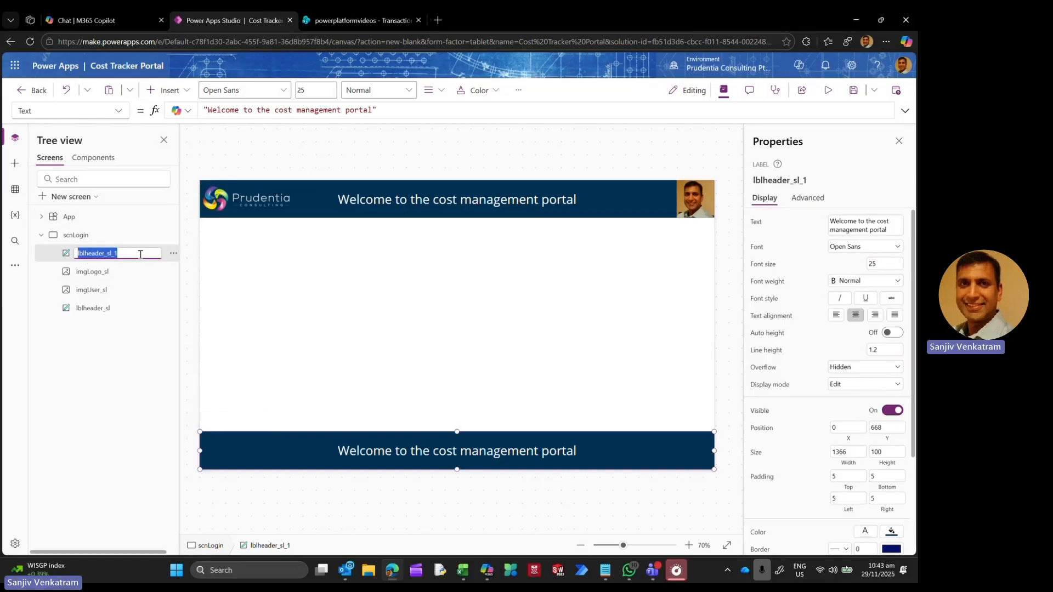
pyautogui.click(141, 254)
pyautogui.press('BackSpace')
pyautogui.press('BackSpace')
pyautogui.press('BackSpace')
pyautogui.press('BackSpace')
pyautogui.press('BackSpace')
pyautogui.press('BackSpace')
pyautogui.write('footer')
pyautogui.press('Return')
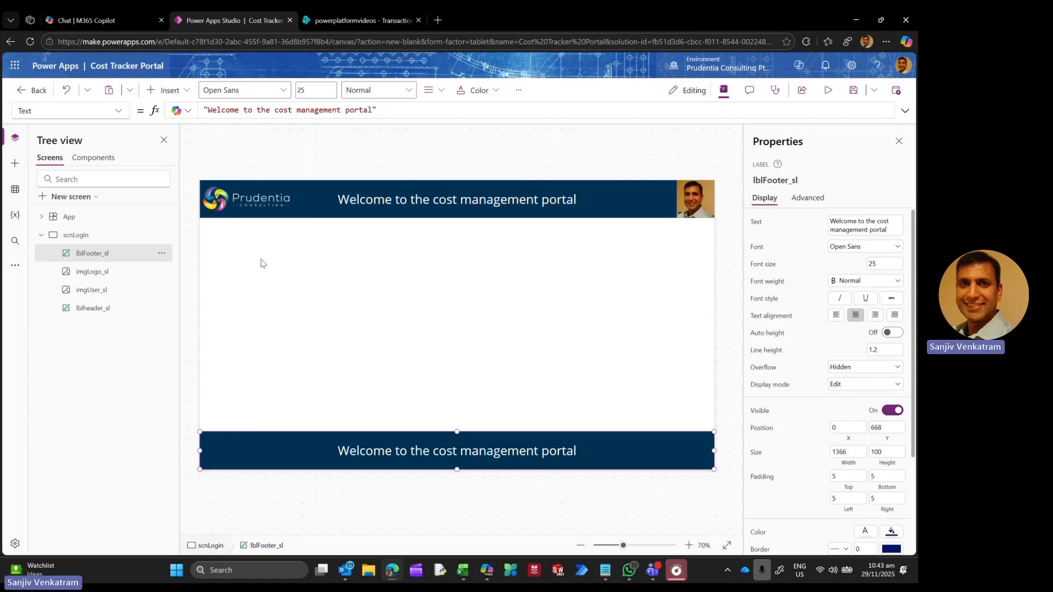
# Step: Dismiss the rename suggestions for scnLogin and clear the text of the footer label lblFooter_sl
pyautogui.click(119, 111)
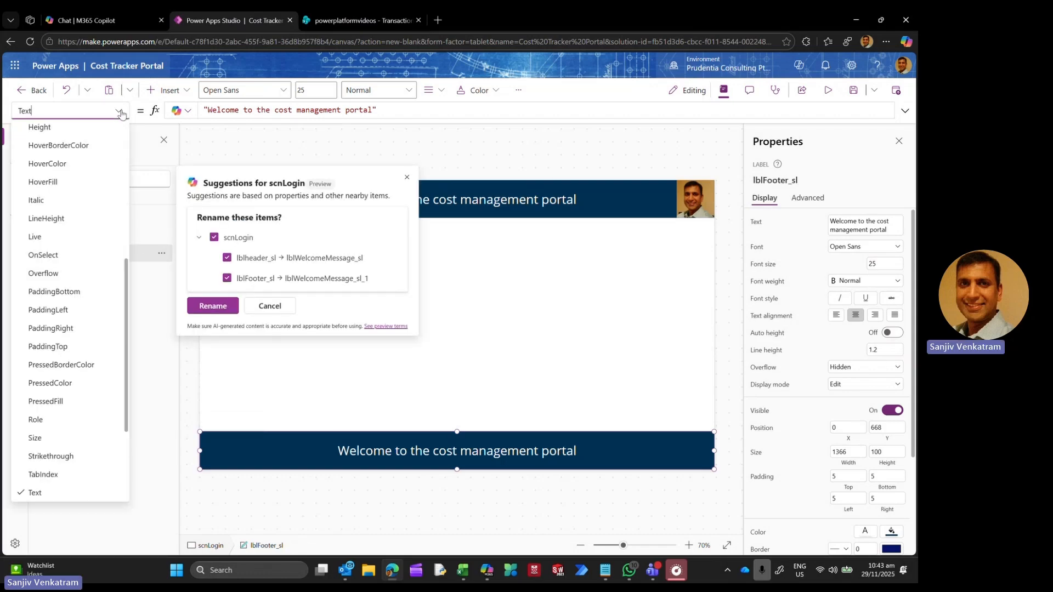
pyautogui.click(390, 107)
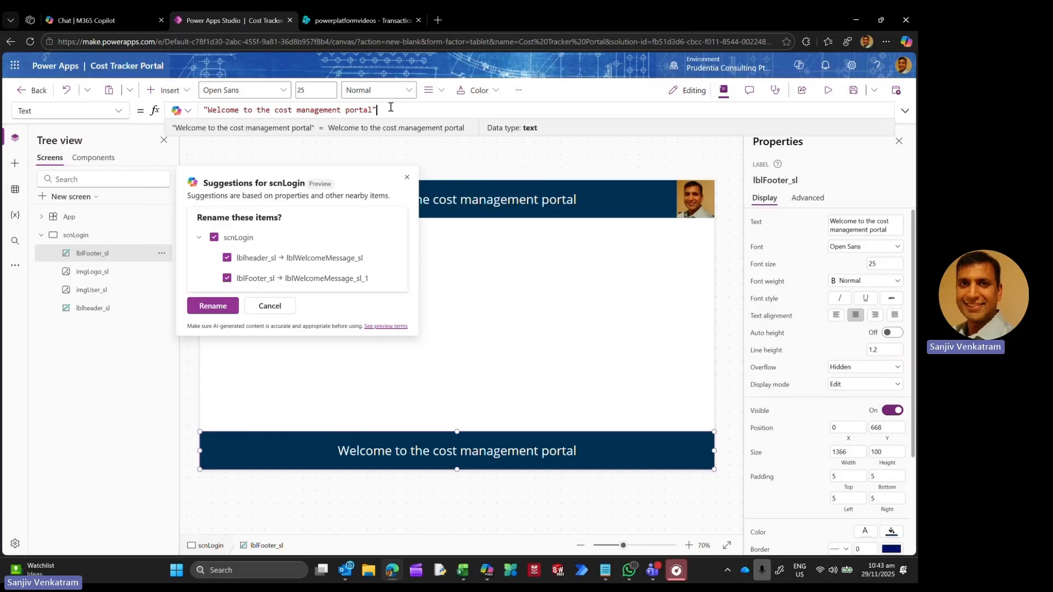
pyautogui.click(407, 177)
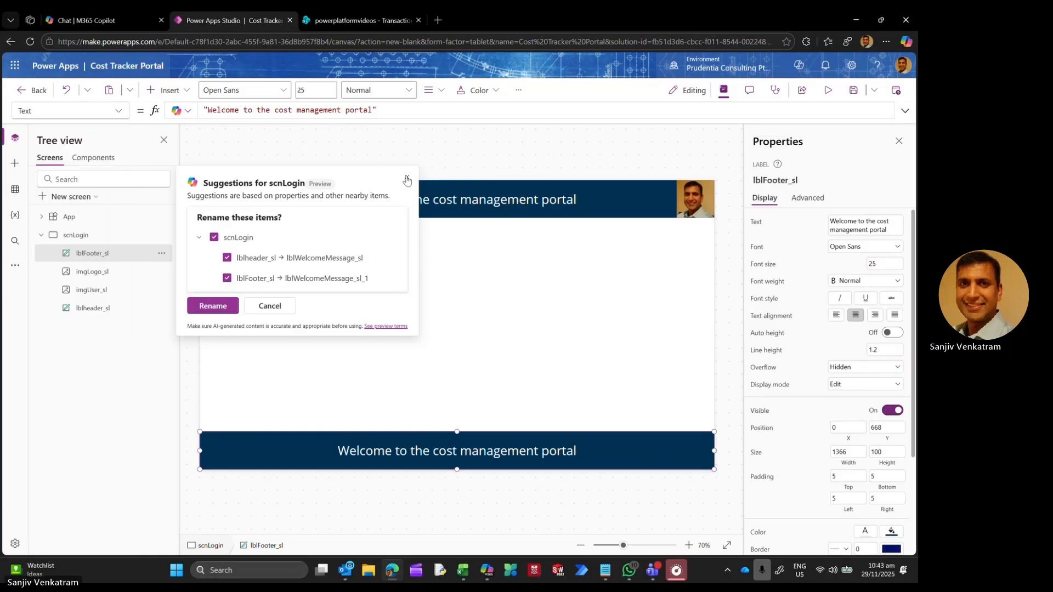
pyautogui.click(396, 114)
pyautogui.hotkey('ctrl', 'a')
pyautogui.press('Delete')
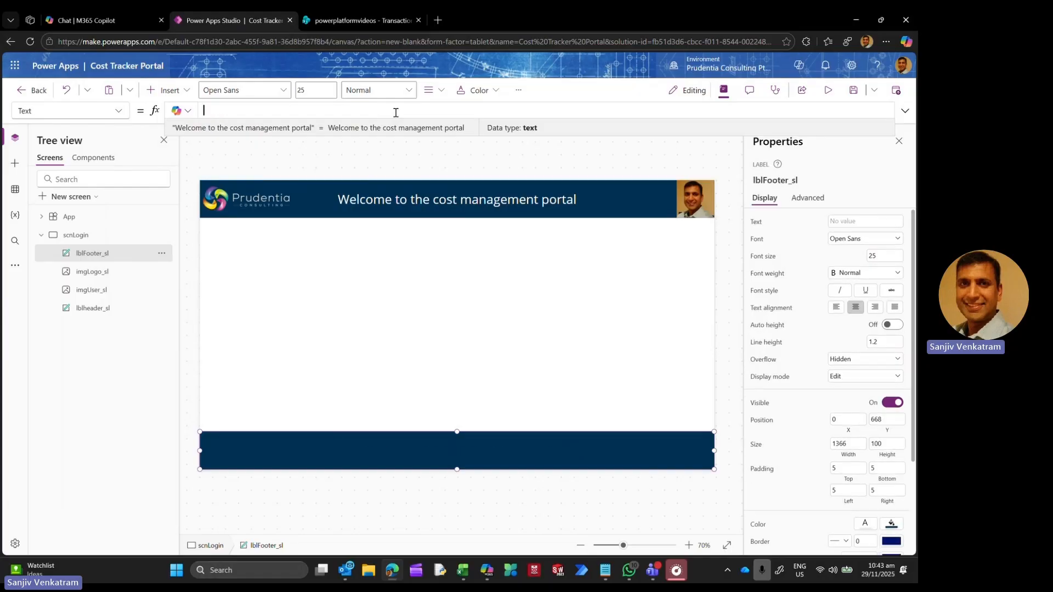
# Step: Set the Fill property of lblFooter_sl to the variable varPrudentiaGrey
pyautogui.click(118, 112)
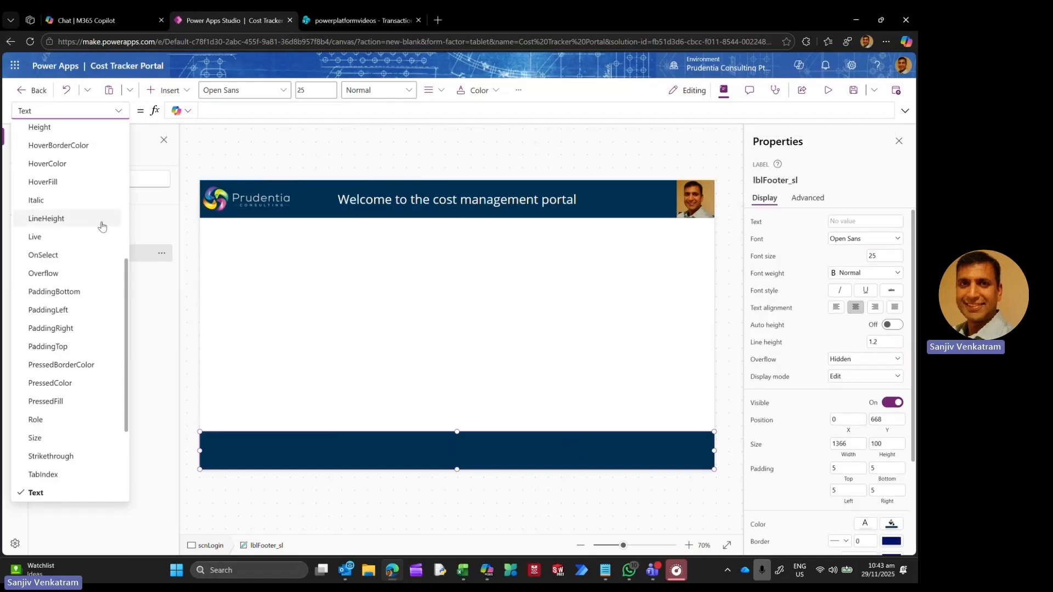
pyautogui.scroll(-4, 66, 247)
pyautogui.scroll(5, 68, 248)
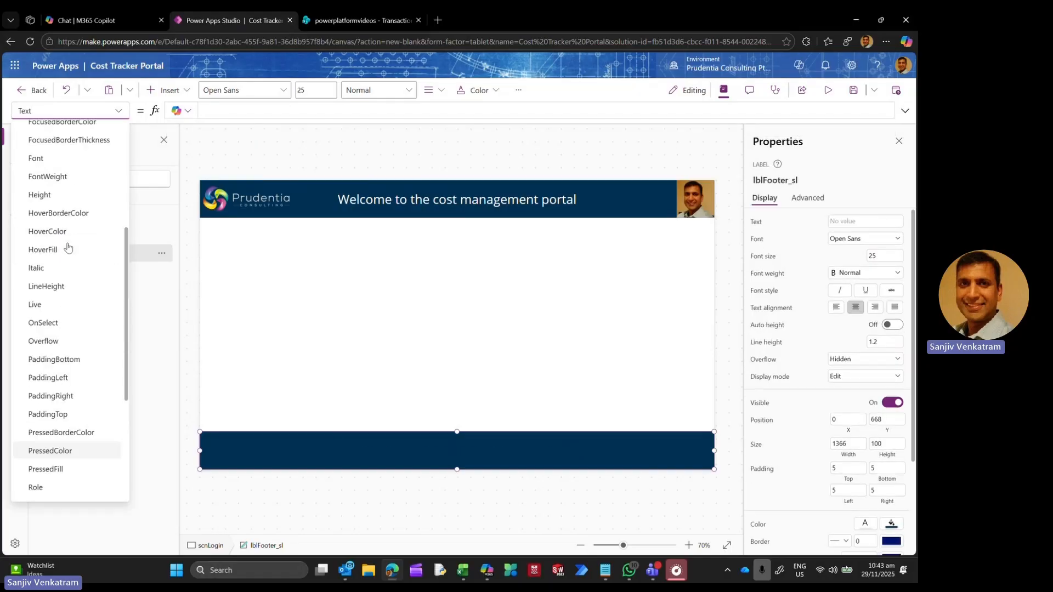
pyautogui.scroll(3, 69, 219)
pyautogui.click(48, 332)
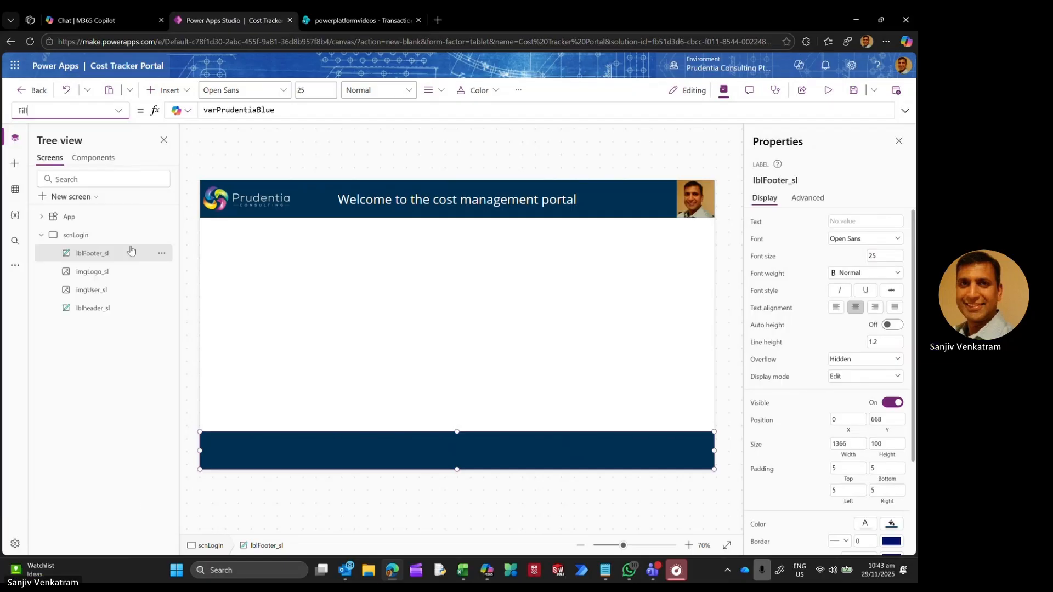
pyautogui.doubleClick(301, 112)
pyautogui.write('v')
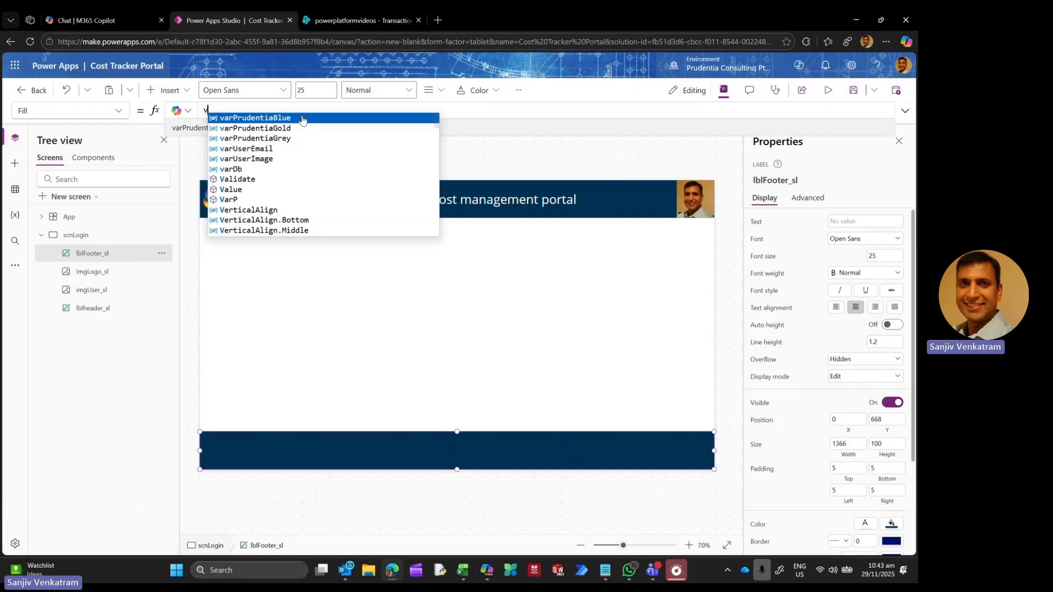
pyautogui.write('ar')
pyautogui.press('Down')
pyautogui.press('Down')
pyautogui.press('Return')
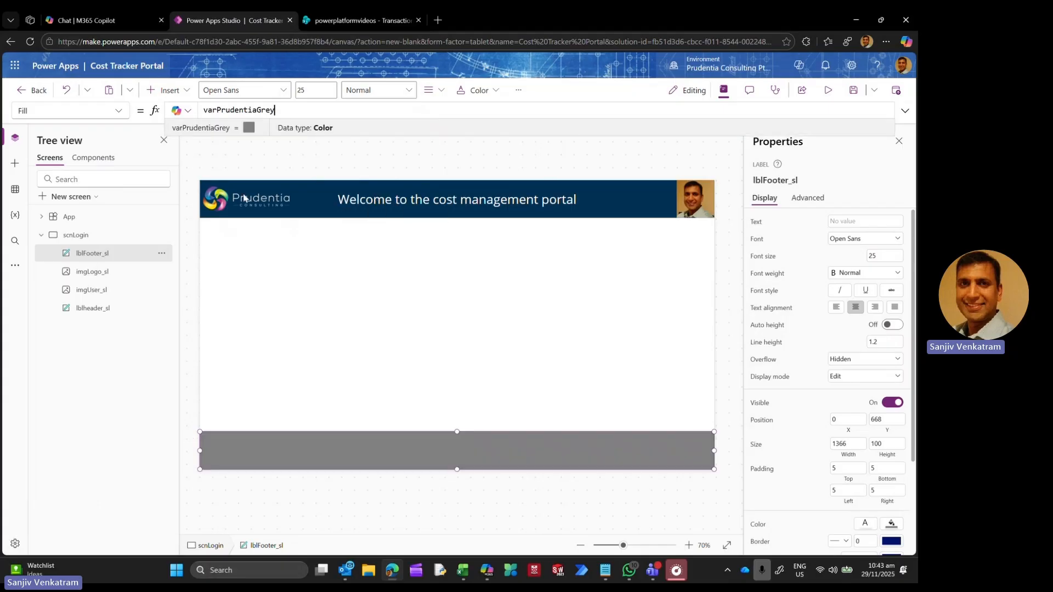
# Step: Set the footer label's font size to 17 and its height to 45
pyautogui.click(872, 256)
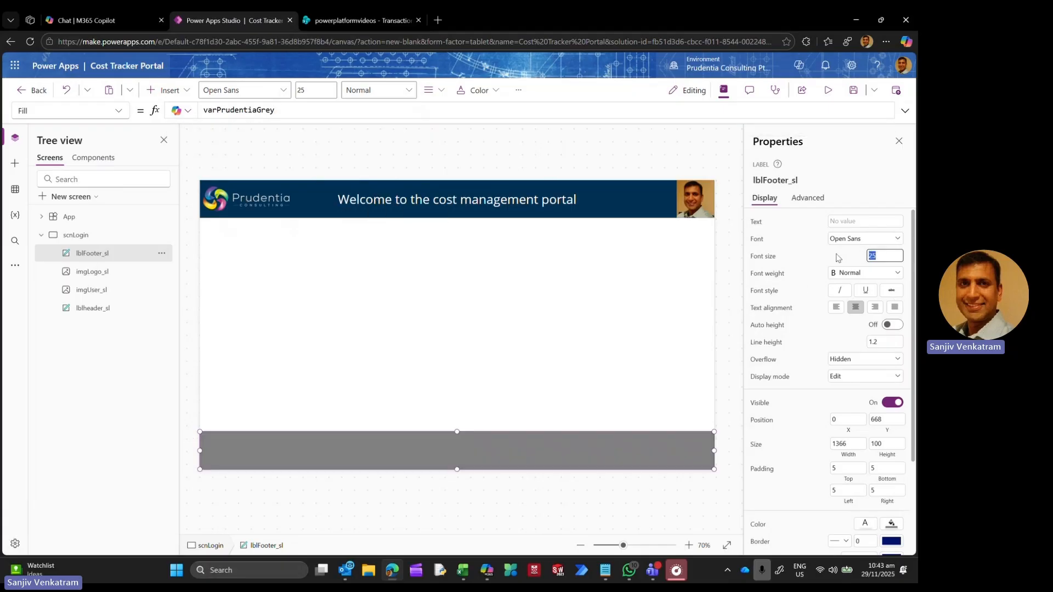
pyautogui.write('17')
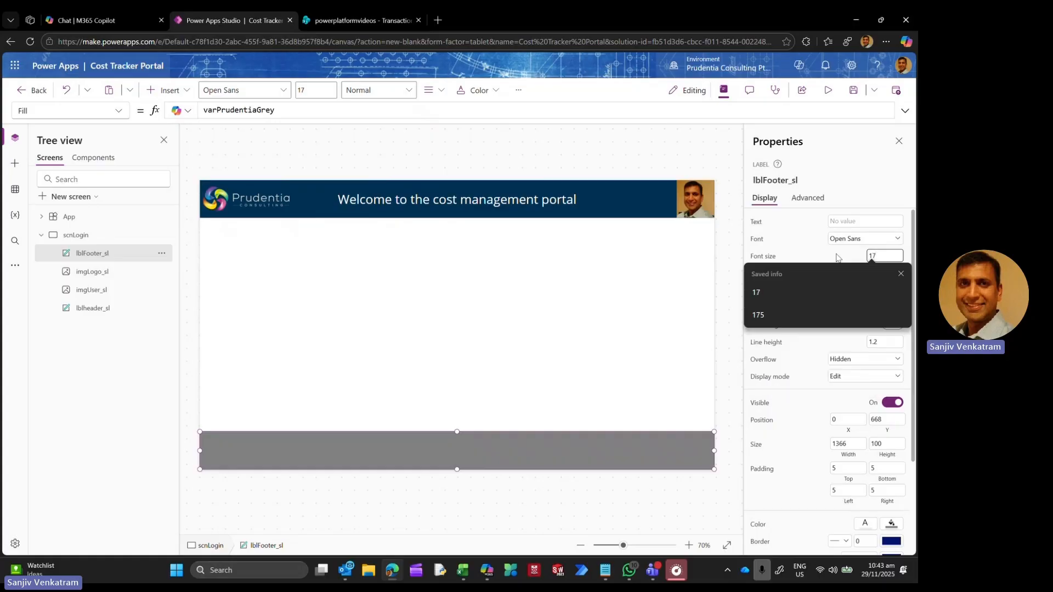
pyautogui.click(839, 242)
pyautogui.click(783, 315)
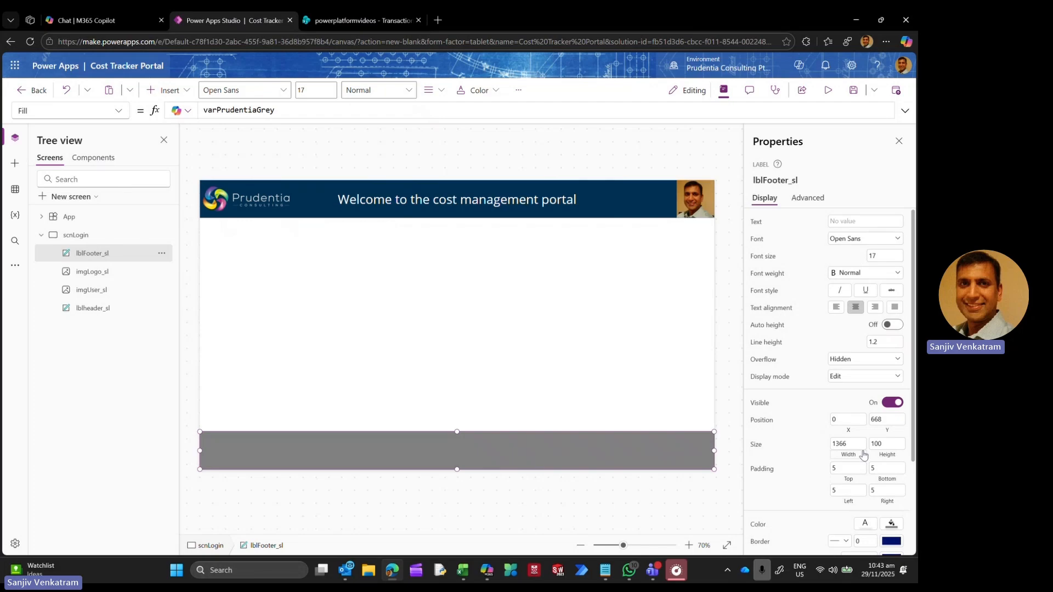
pyautogui.click(887, 444)
pyautogui.write('45')
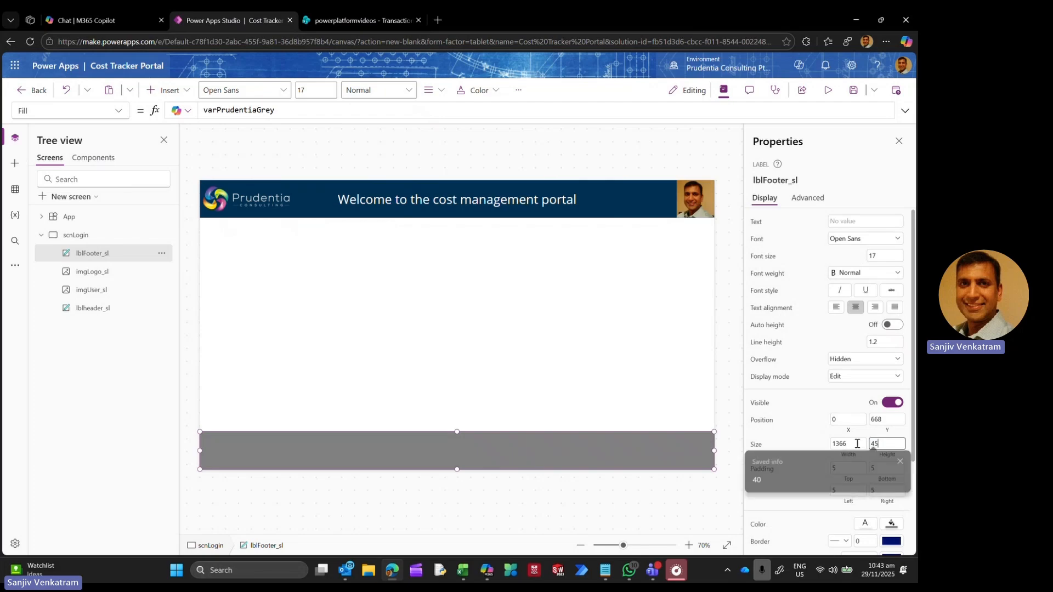
pyautogui.press('Return')
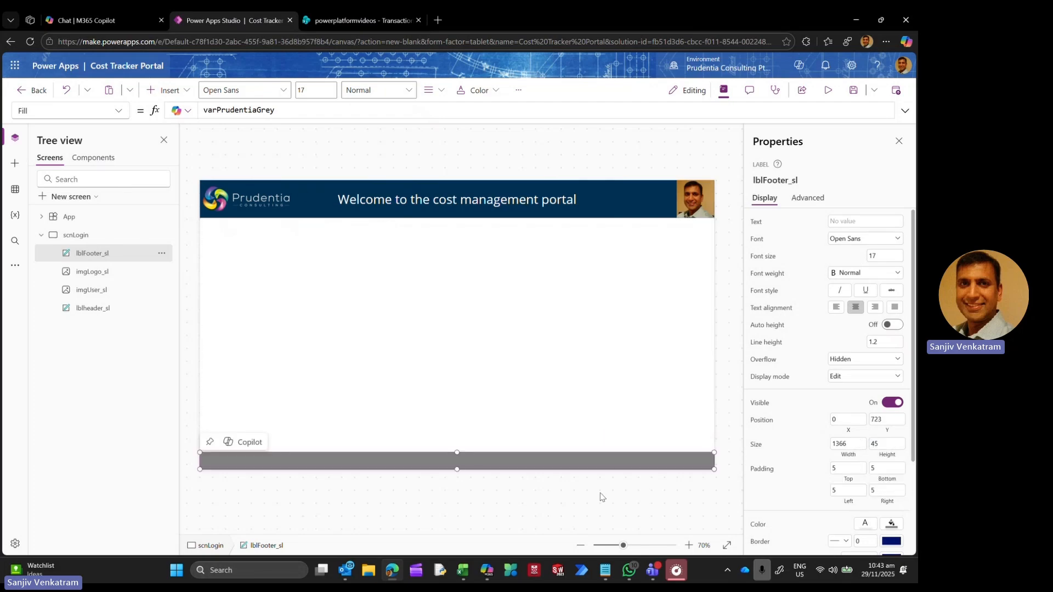
# Step: Set the Text property of lblFooter_sl to the variable varUserEmail
pyautogui.click(118, 110)
pyautogui.scroll(-2, 84, 323)
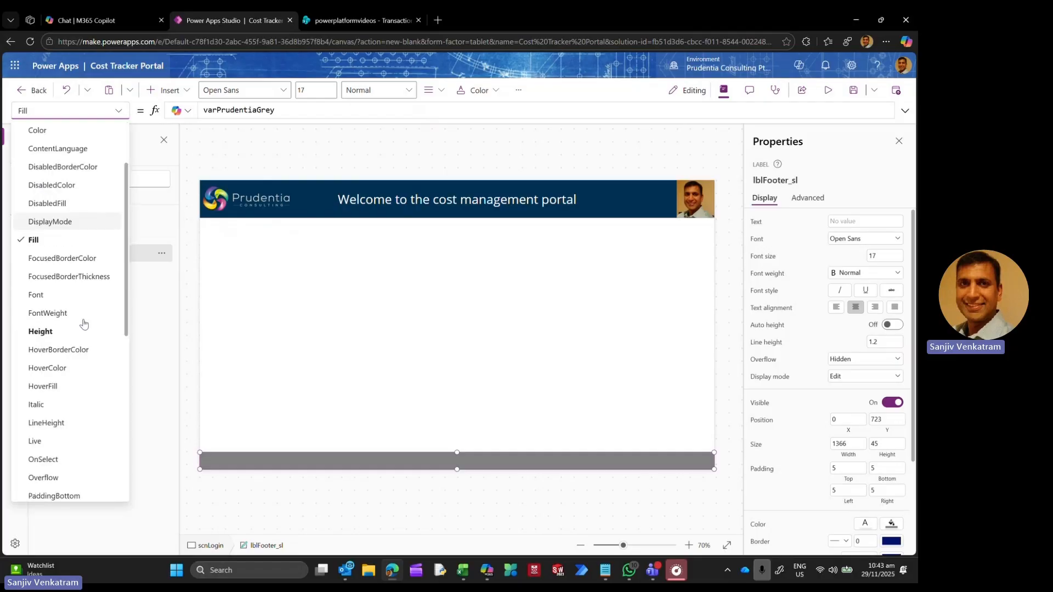
pyautogui.scroll(-1, 71, 464)
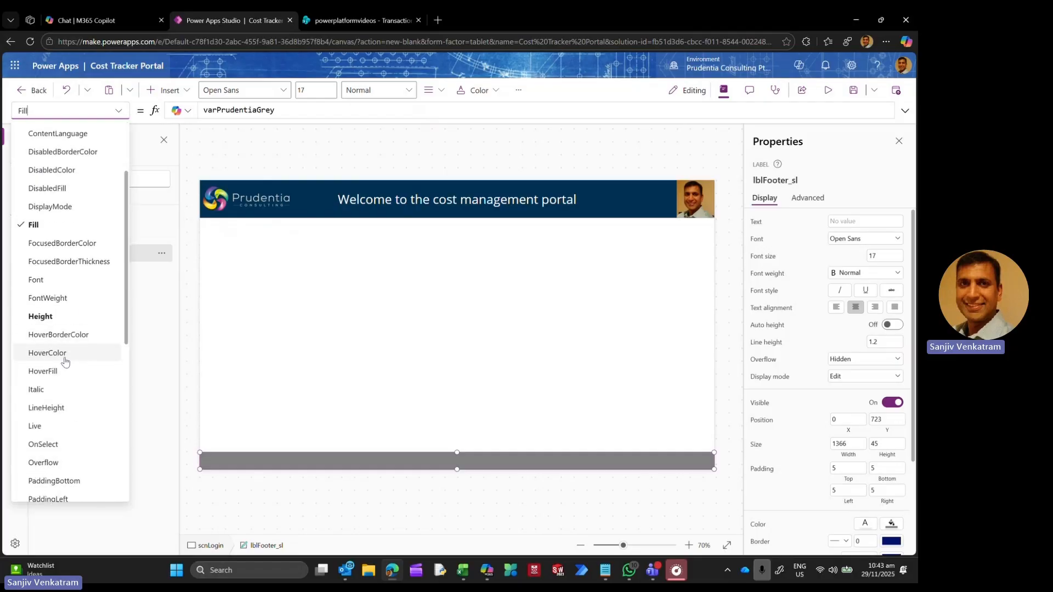
pyautogui.scroll(3, 65, 361)
pyautogui.scroll(-8, 72, 351)
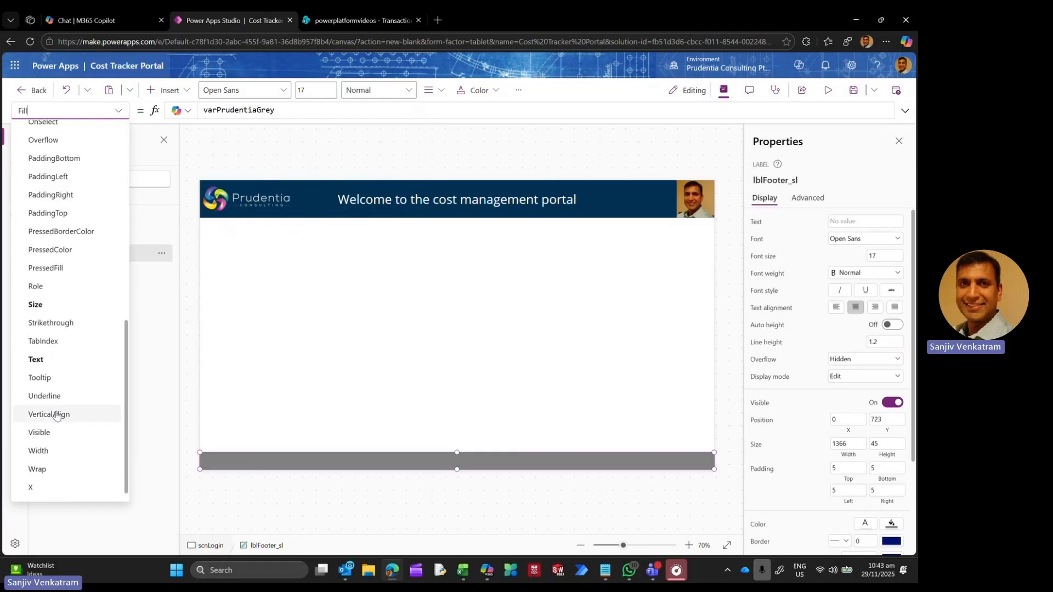
pyautogui.click(61, 344)
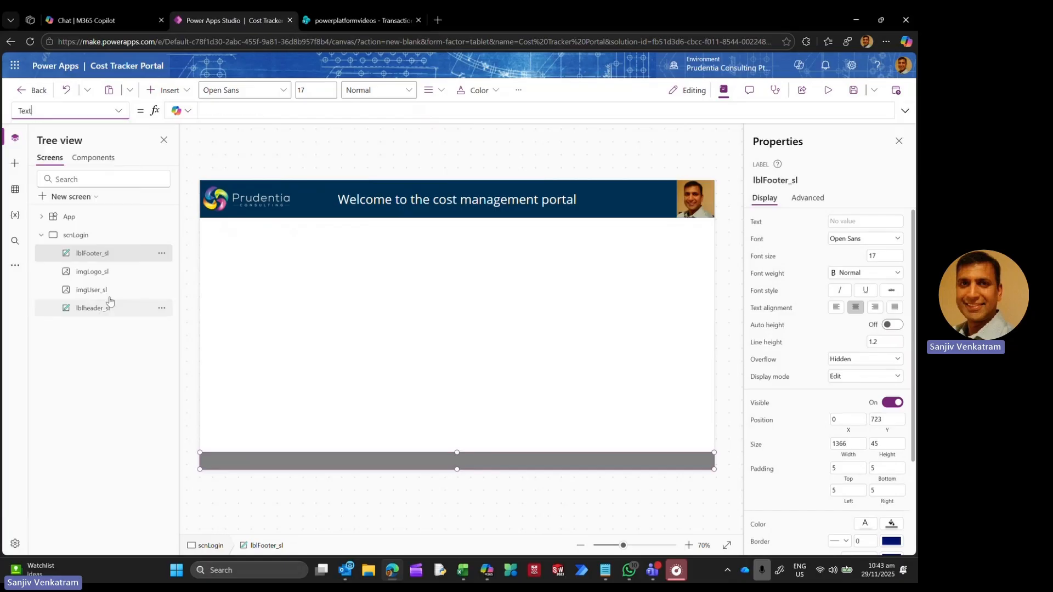
pyautogui.click(246, 111)
pyautogui.write('varU')
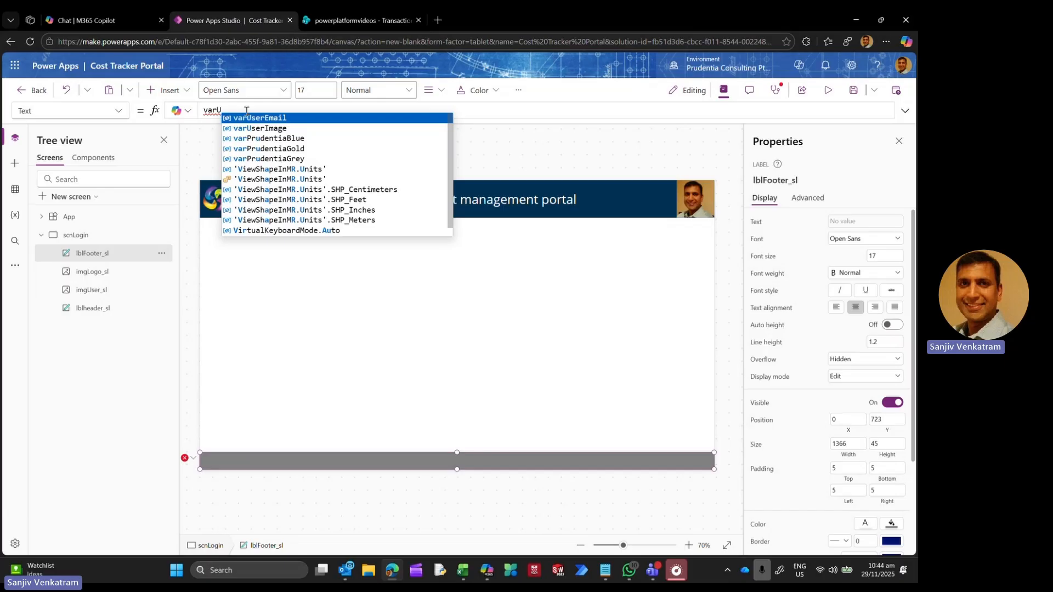
pyautogui.press('Tab')
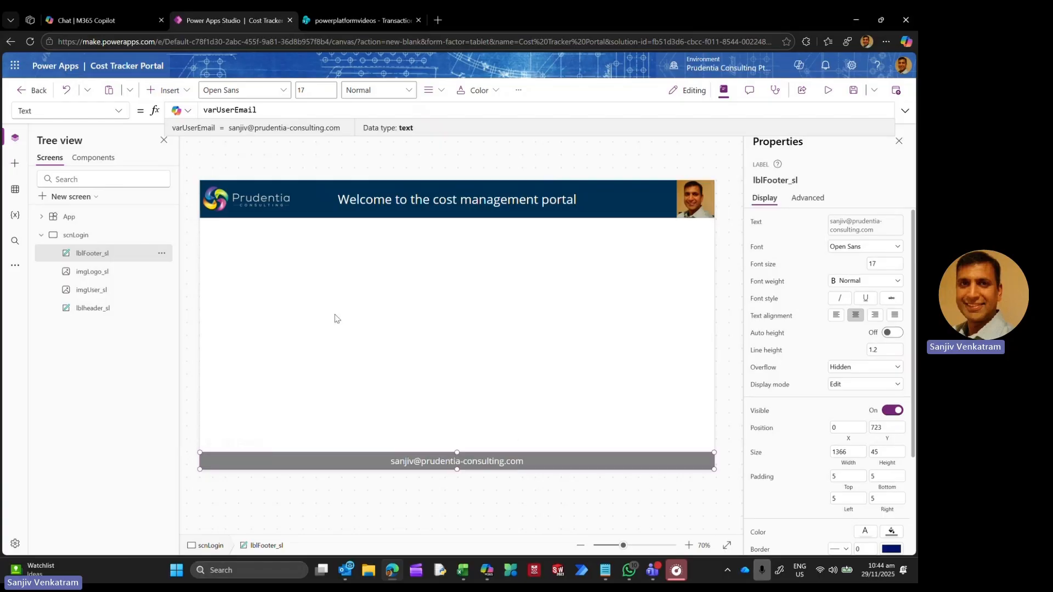
# Step: Insert a Timer control on the scnLogin screen and rename it tmr_sl
pyautogui.click(307, 290)
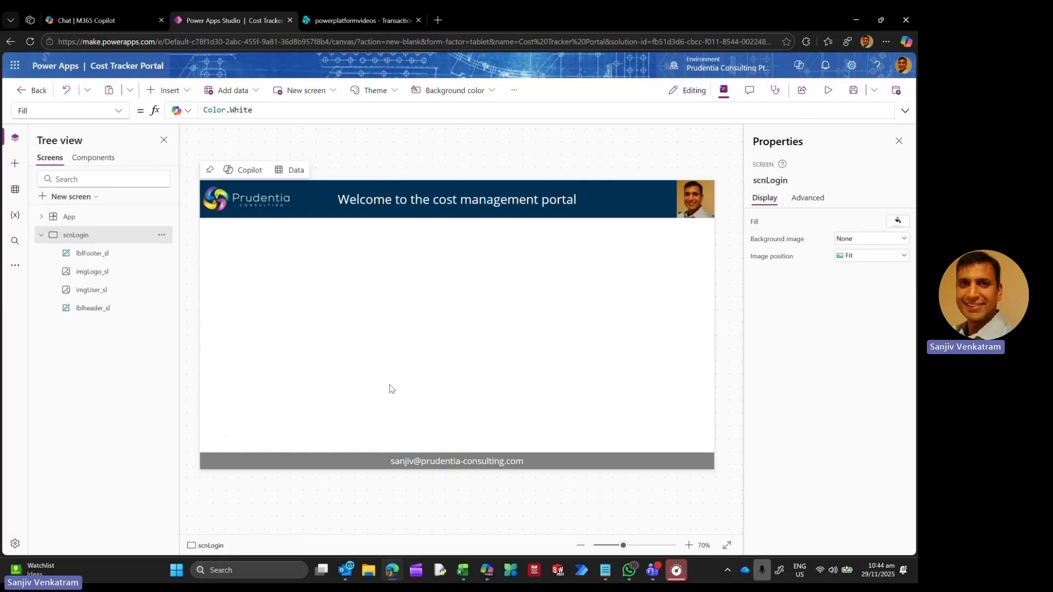
pyautogui.click(174, 92)
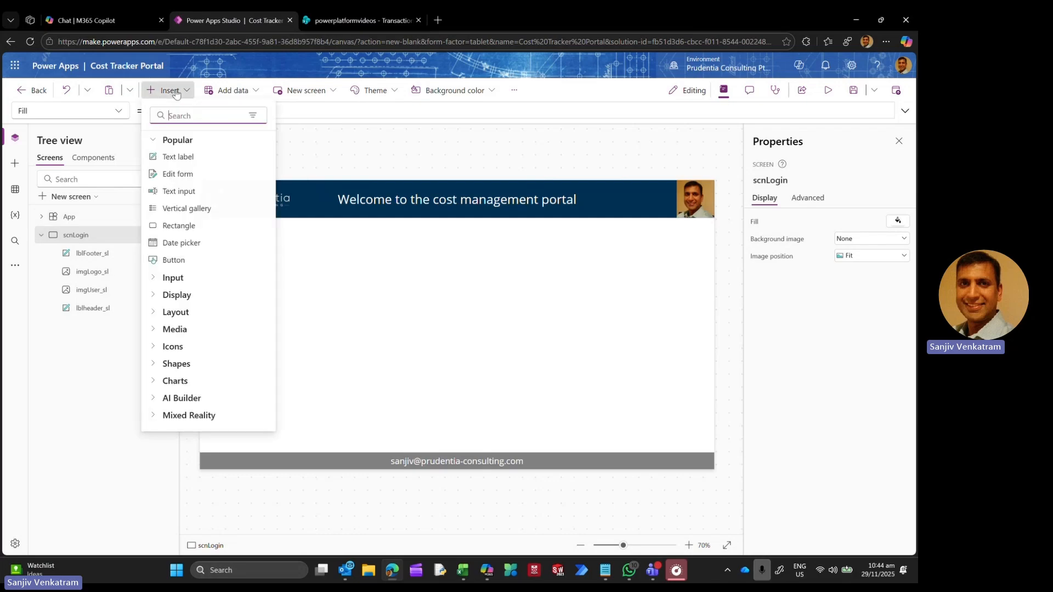
pyautogui.write('timer')
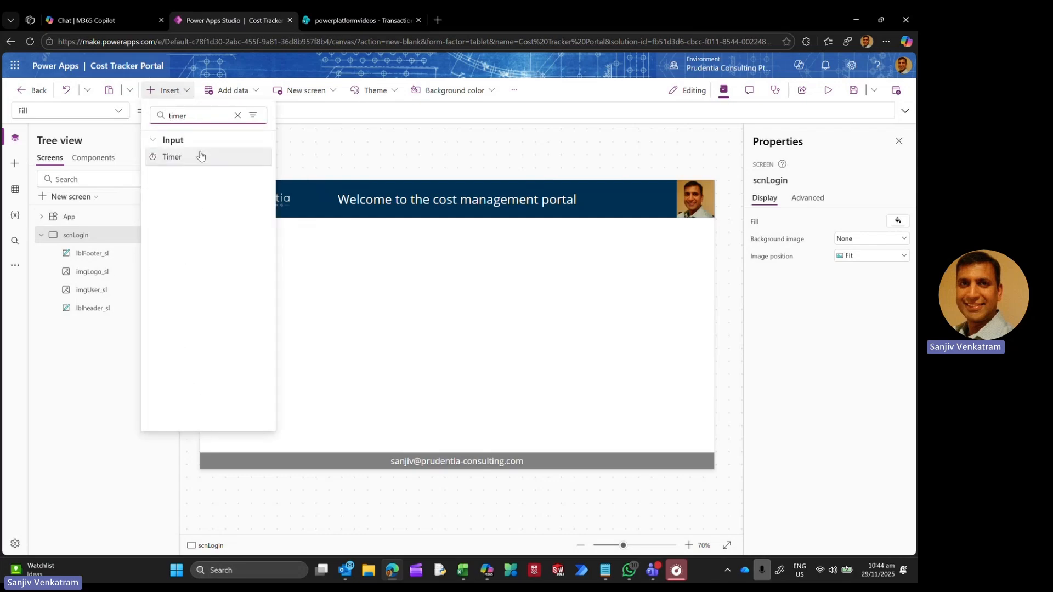
pyautogui.click(200, 157)
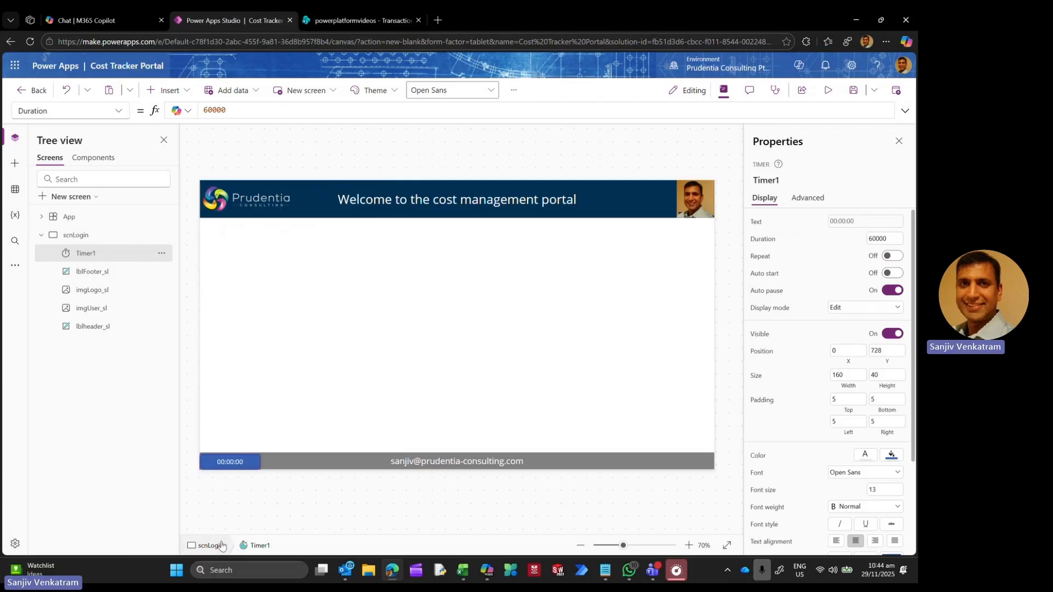
pyautogui.doubleClick(88, 253)
pyautogui.write('t')
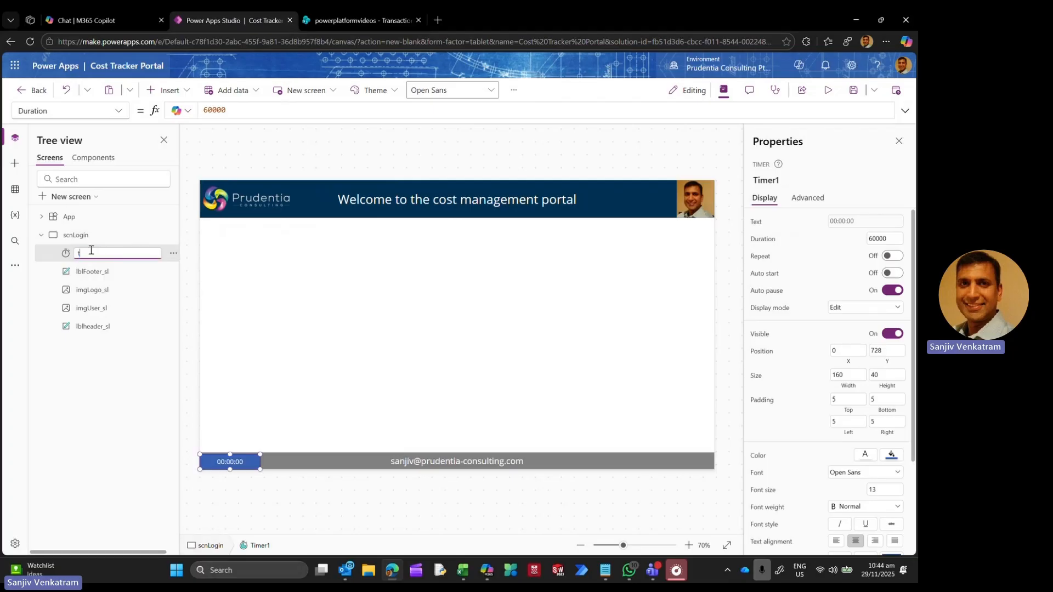
pyautogui.write('mr_sl')
pyautogui.press('Return')
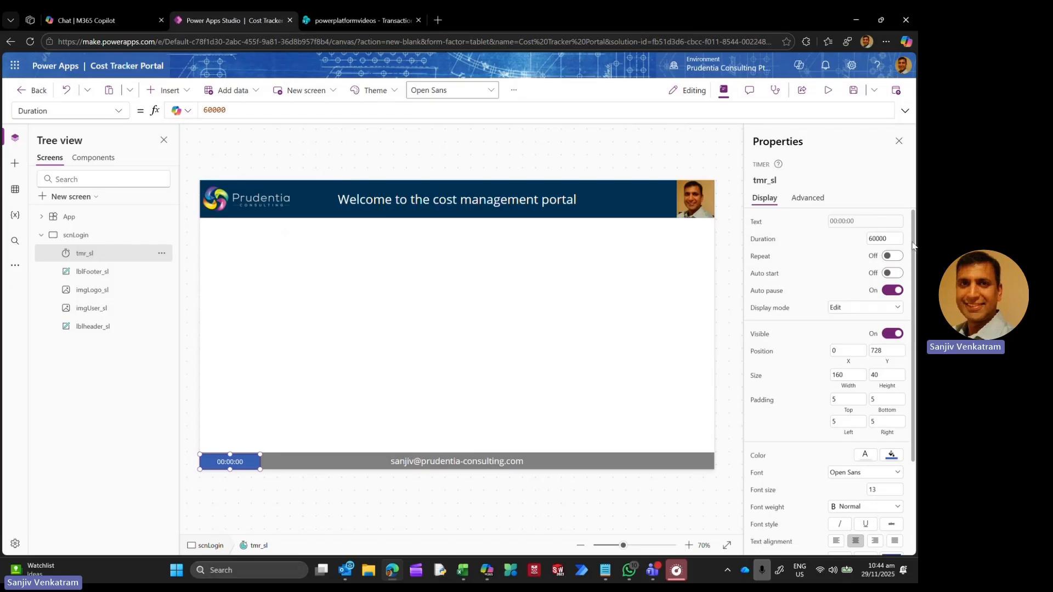
# Step: Set the duration of tmr_sl to 1000 and turn on Repeat and Auto start
pyautogui.click(891, 239)
pyautogui.write('1000')
pyautogui.click(901, 262)
pyautogui.click(898, 257)
pyautogui.click(893, 273)
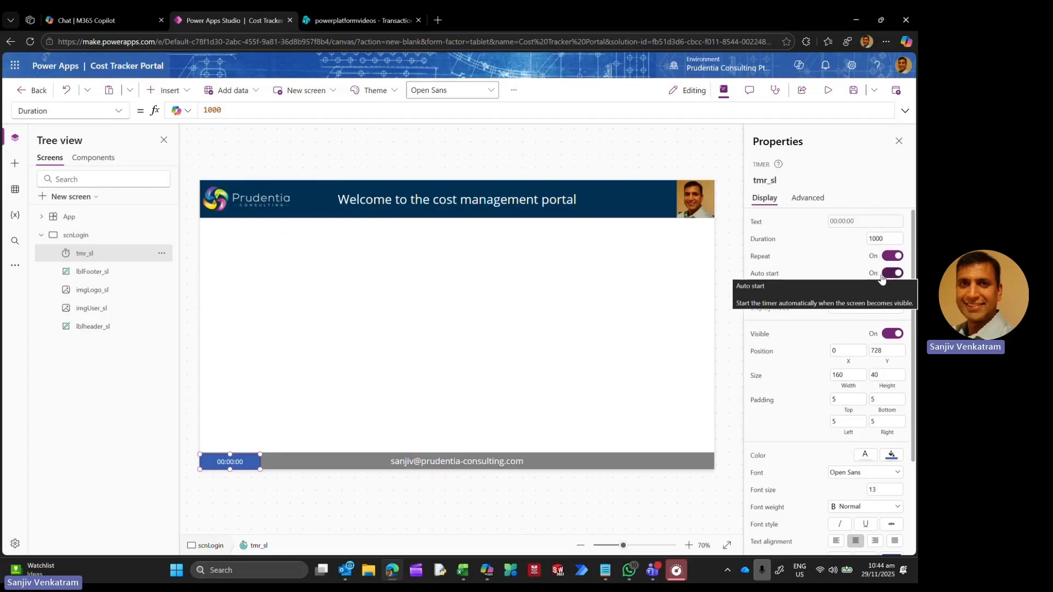
# Step: Replace the OnTimerEnd formula of tmr_sl with Set(varTmr,Now())
pyautogui.click(118, 111)
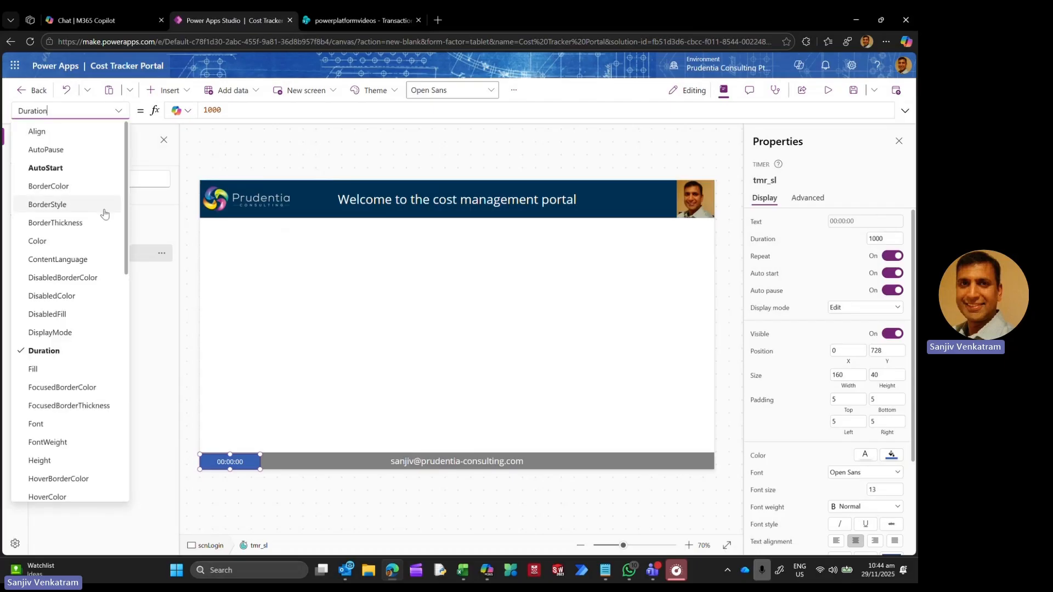
pyautogui.scroll(-5, 66, 306)
pyautogui.click(67, 302)
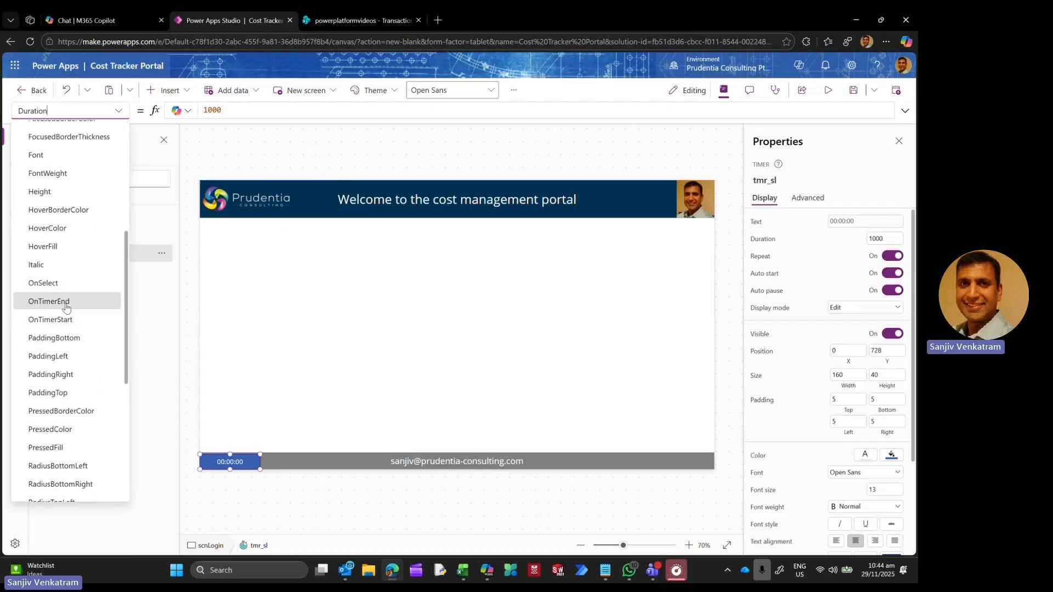
pyautogui.click(230, 109)
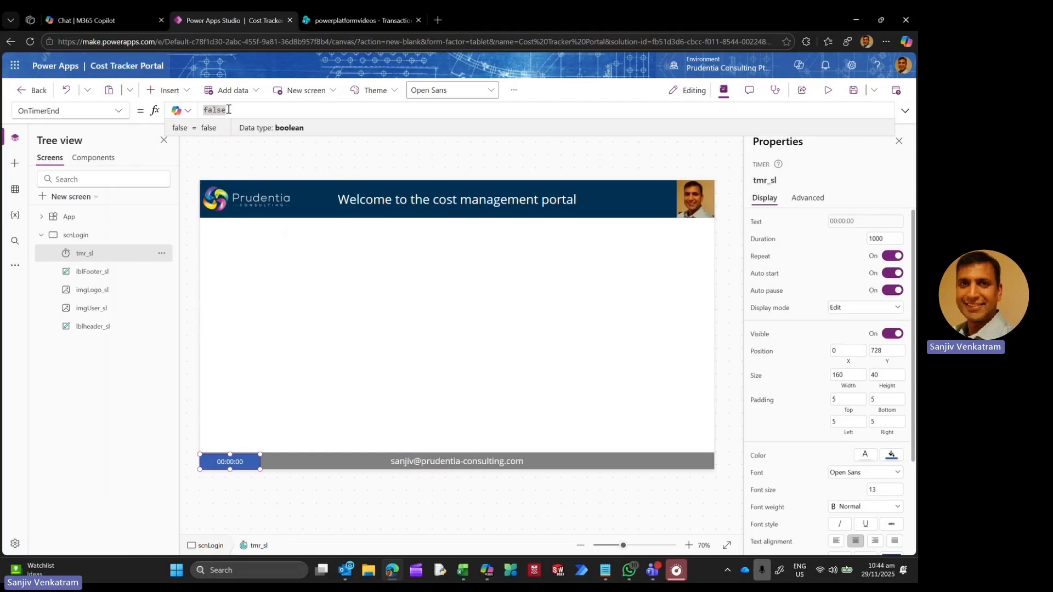
pyautogui.write('Set(')
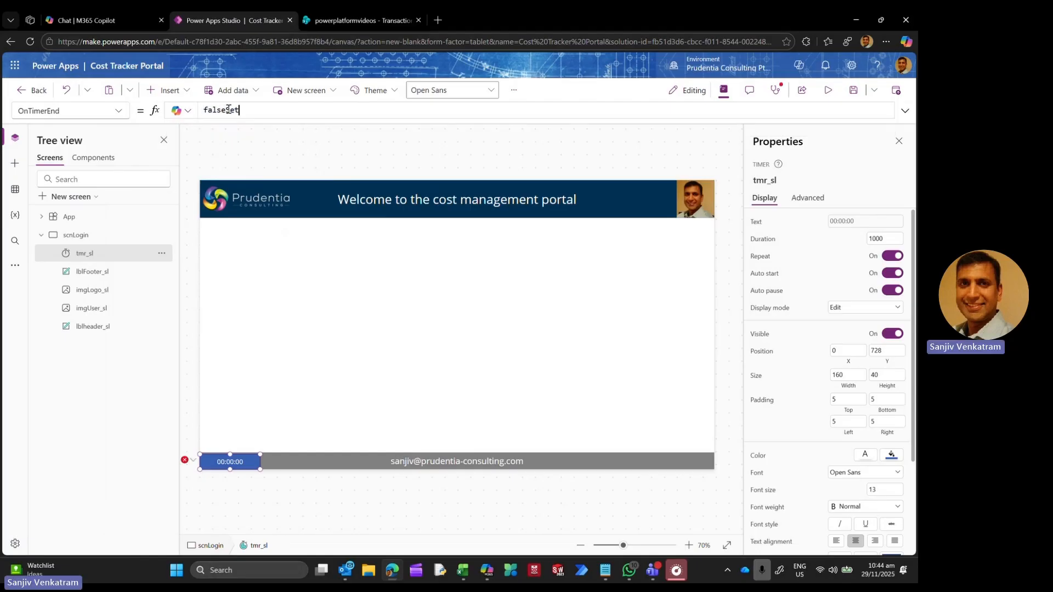
pyautogui.press('BackSpace')
pyautogui.press('BackSpace')
pyautogui.press('BackSpace')
pyautogui.press('BackSpace')
pyautogui.press('BackSpace')
pyautogui.press('BackSpace')
pyautogui.press('BackSpace')
pyautogui.press('BackSpace')
pyautogui.press('BackSpace')
pyautogui.write('Set(v')
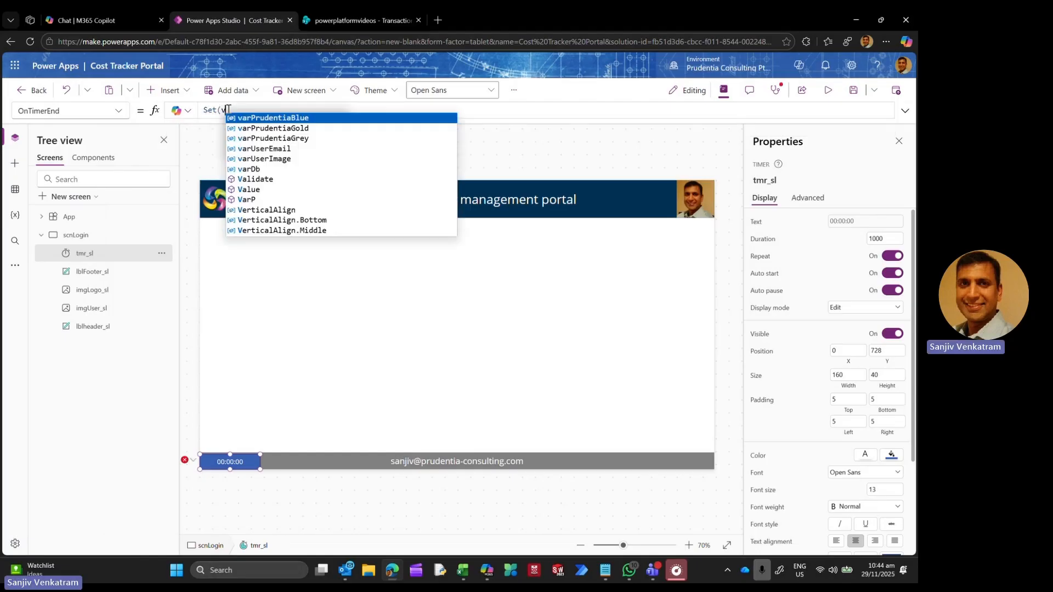
pyautogui.write('arTmr,')
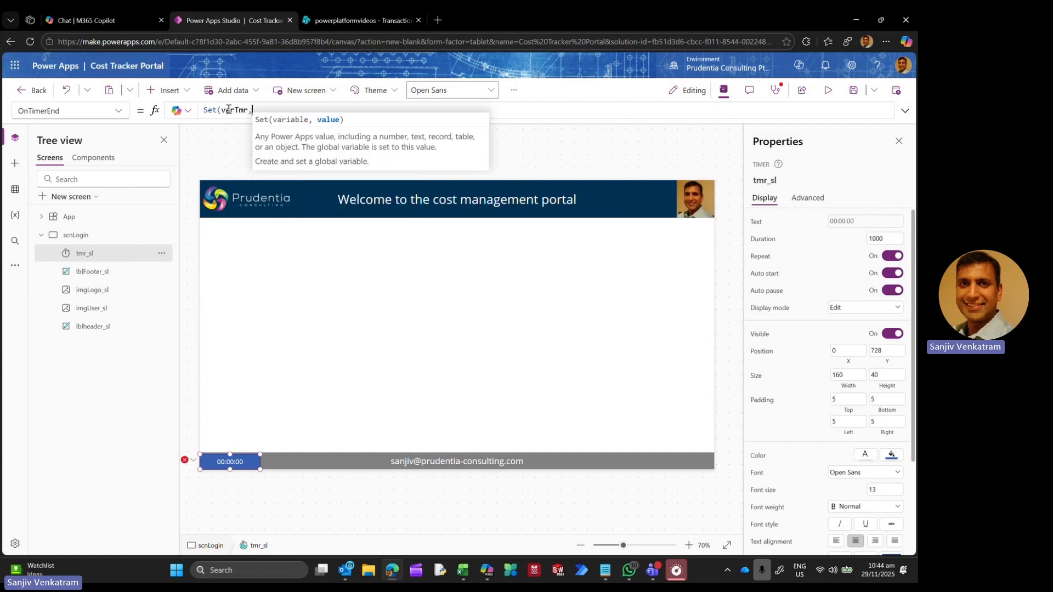
pyautogui.write('Now())')
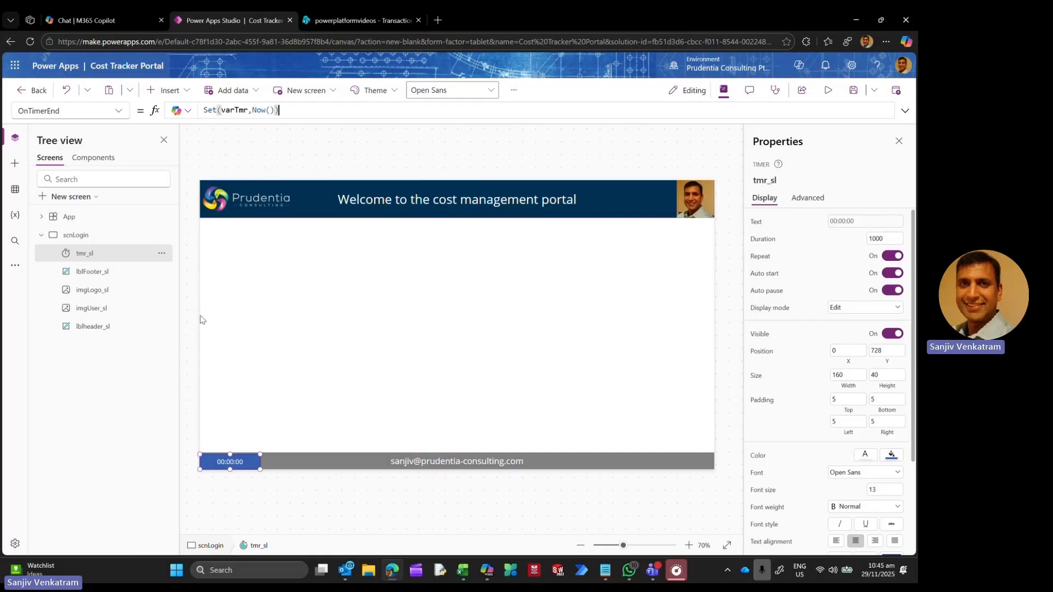
pyautogui.click(321, 456)
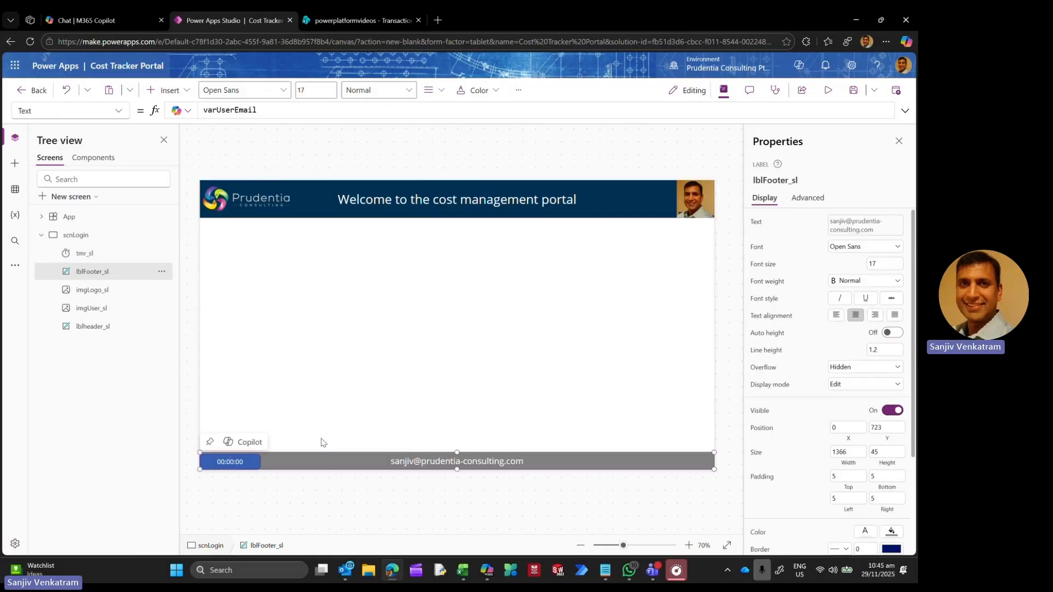
# Step: Extend the Text formula of lblFooter_sl to varUserEmail&" , "&varTmr
pyautogui.click(273, 110)
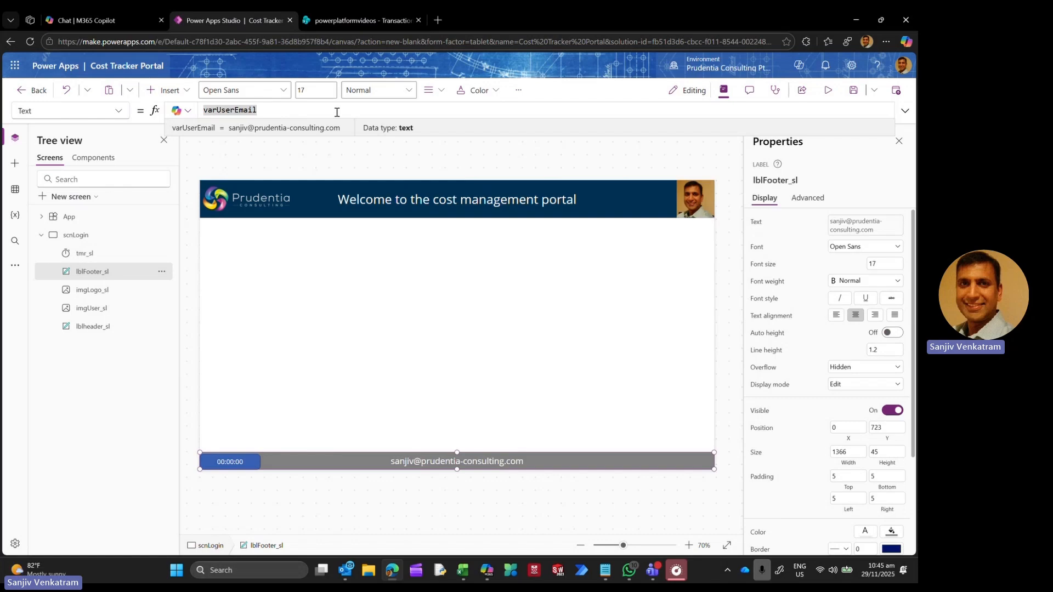
pyautogui.write('&"')
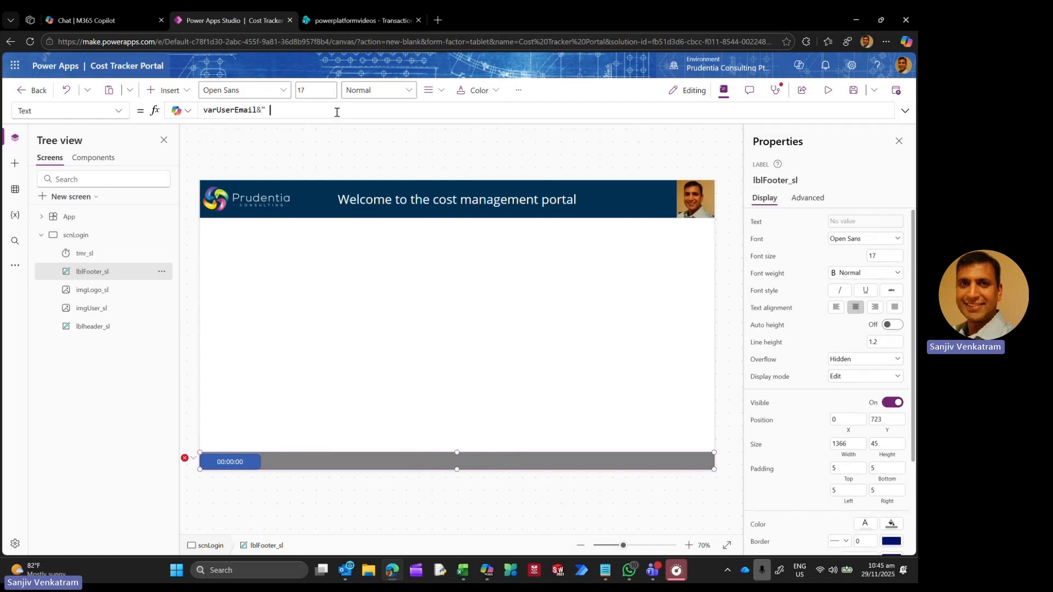
pyautogui.write(' , "&')
pyautogui.write('var')
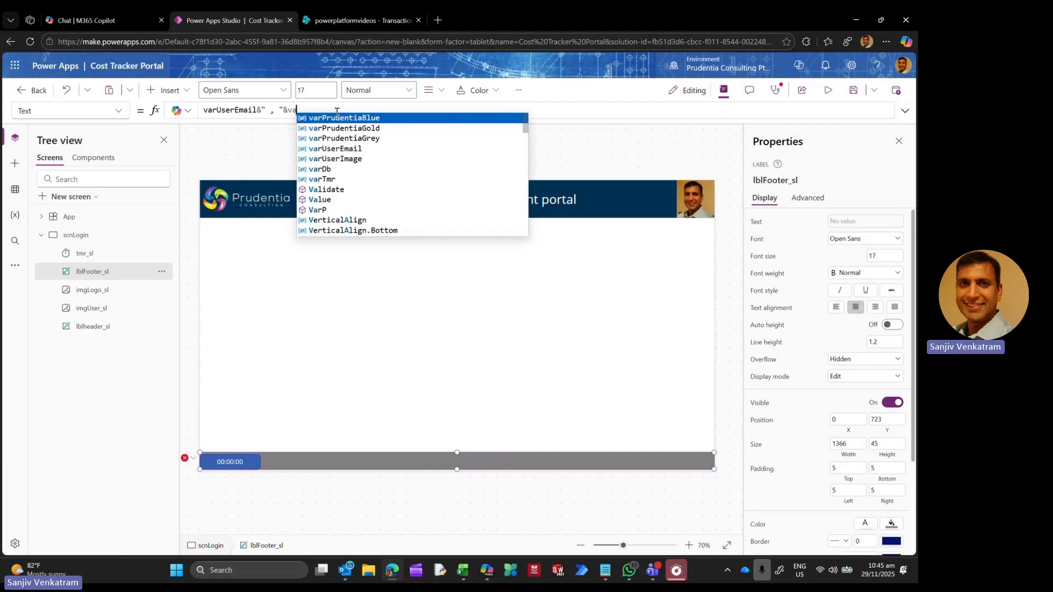
pyautogui.press('Down')
pyautogui.press('Down')
pyautogui.press('Down')
pyautogui.press('Down')
pyautogui.press('Down')
pyautogui.press('Down')
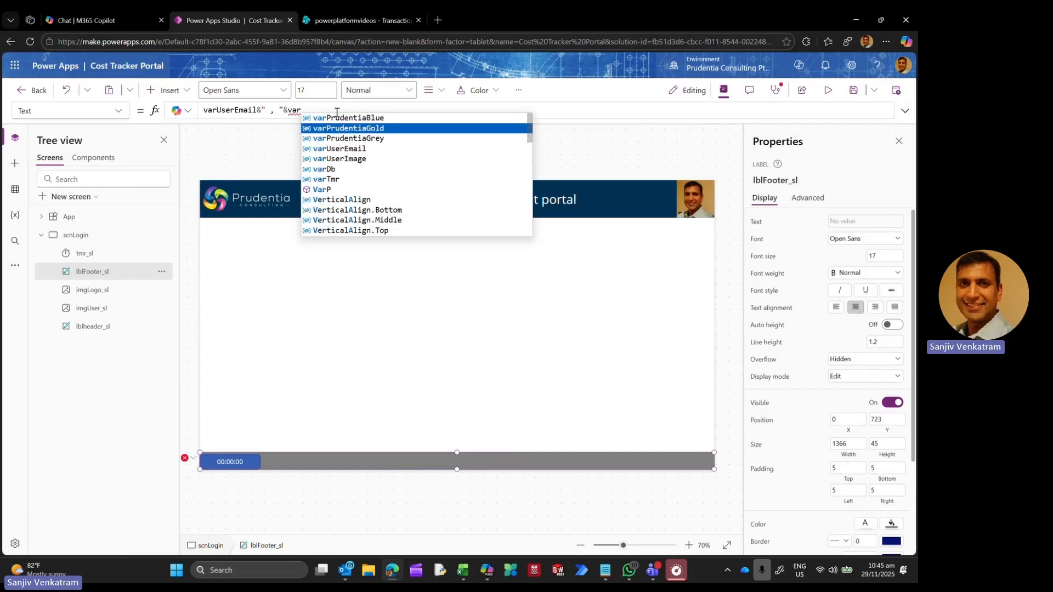
pyautogui.press('Tab')
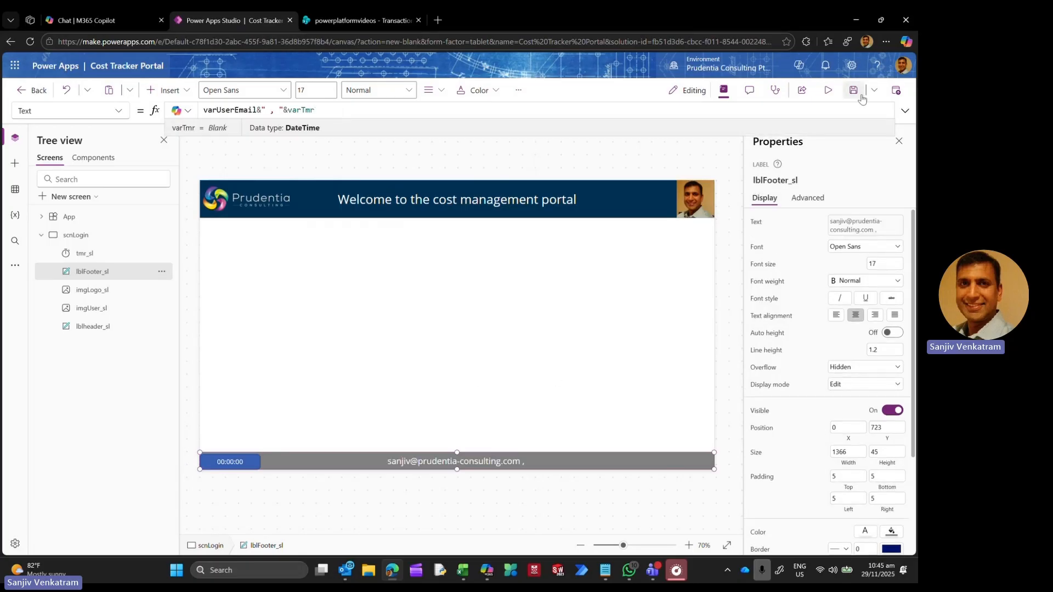
# Step: Preview the app to check the email and time in the footer, and return to editing
pyautogui.click(828, 90)
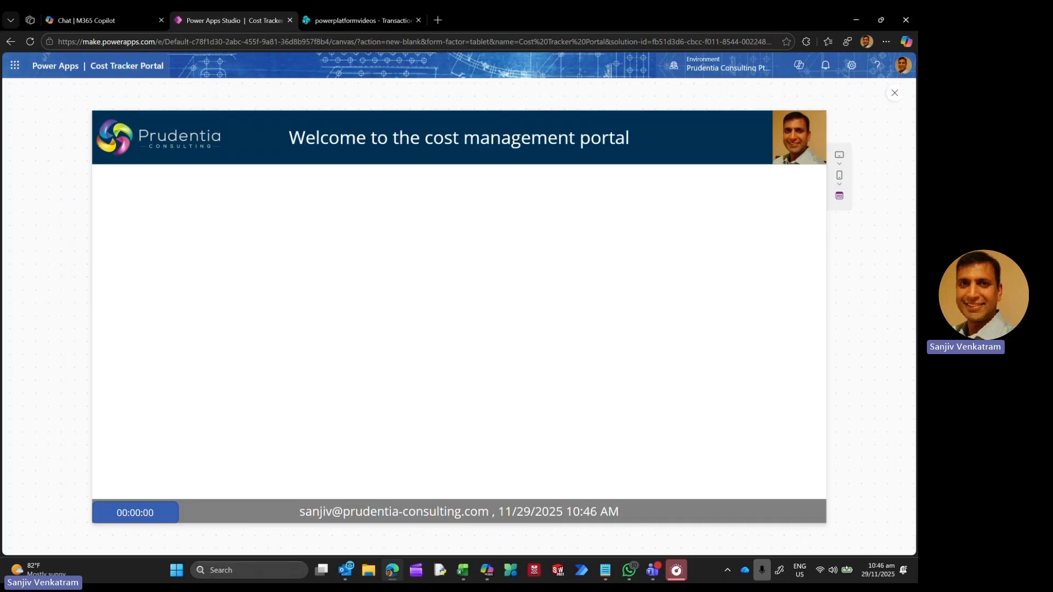
pyautogui.click(892, 95)
pyautogui.click(585, 354)
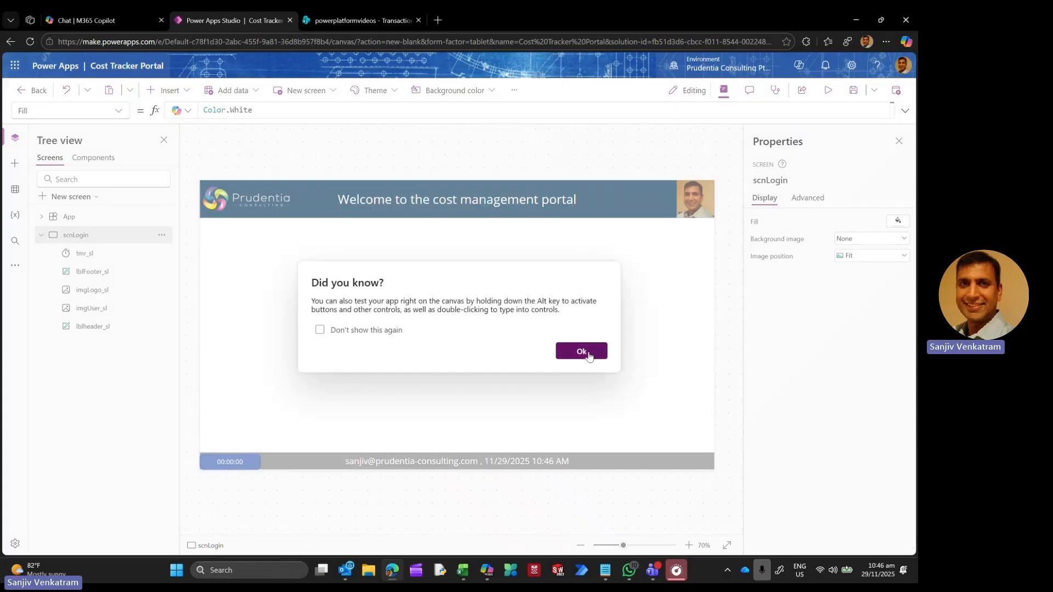
# Step: Hide the timer tmr_sl by turning off its Visible property
pyautogui.click(96, 257)
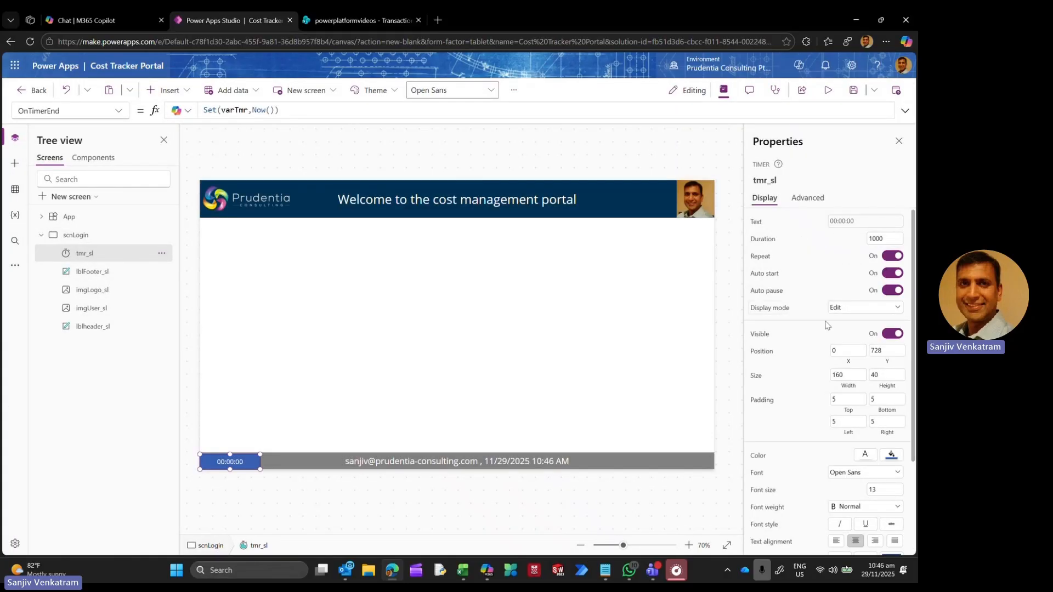
pyautogui.click(888, 335)
pyautogui.click(391, 379)
# Step: Duplicate the header label lblheader_sl, place the copy mid-screen at about Y 324, and clear its text
pyautogui.click(317, 203)
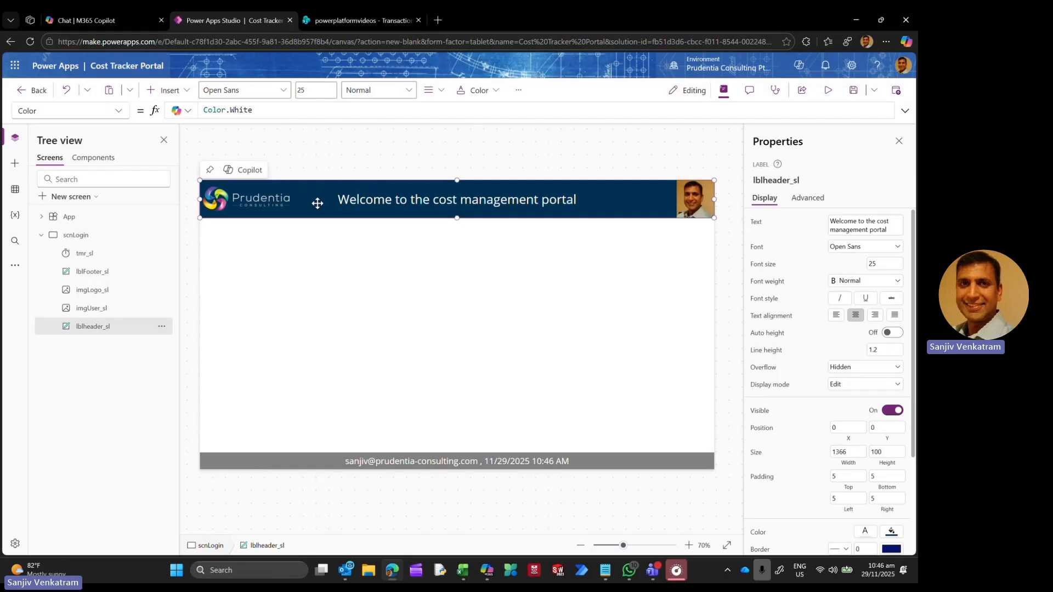
pyautogui.hotkey('ctrl', 'c')
pyautogui.hotkey('ctrl', 'v')
pyautogui.moveTo(318, 207); pyautogui.dragTo(312, 322)
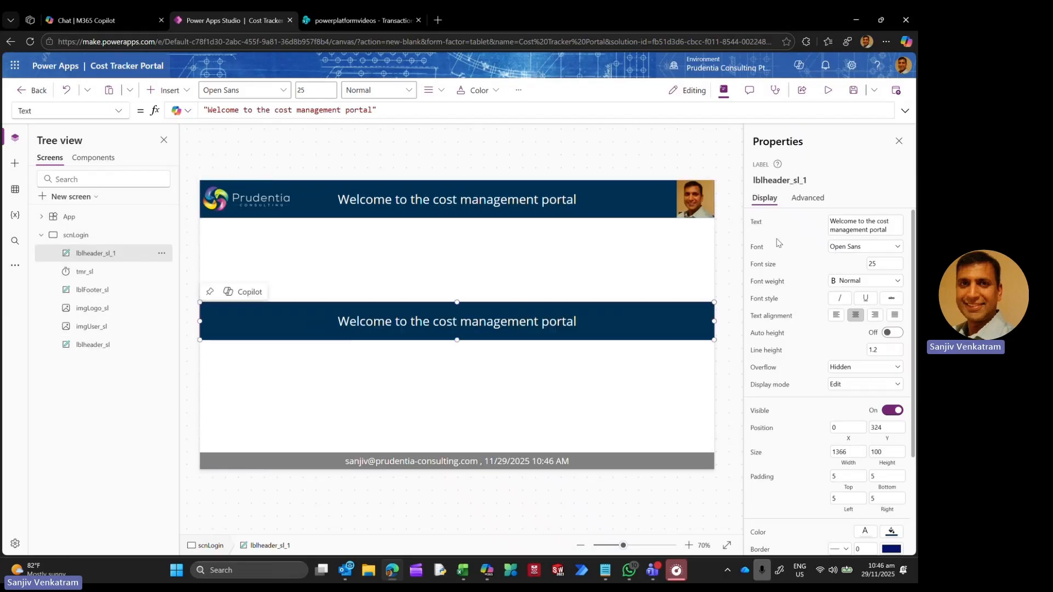
pyautogui.click(866, 227)
pyautogui.hotkey('ctrl', 'a')
pyautogui.press('BackSpace')
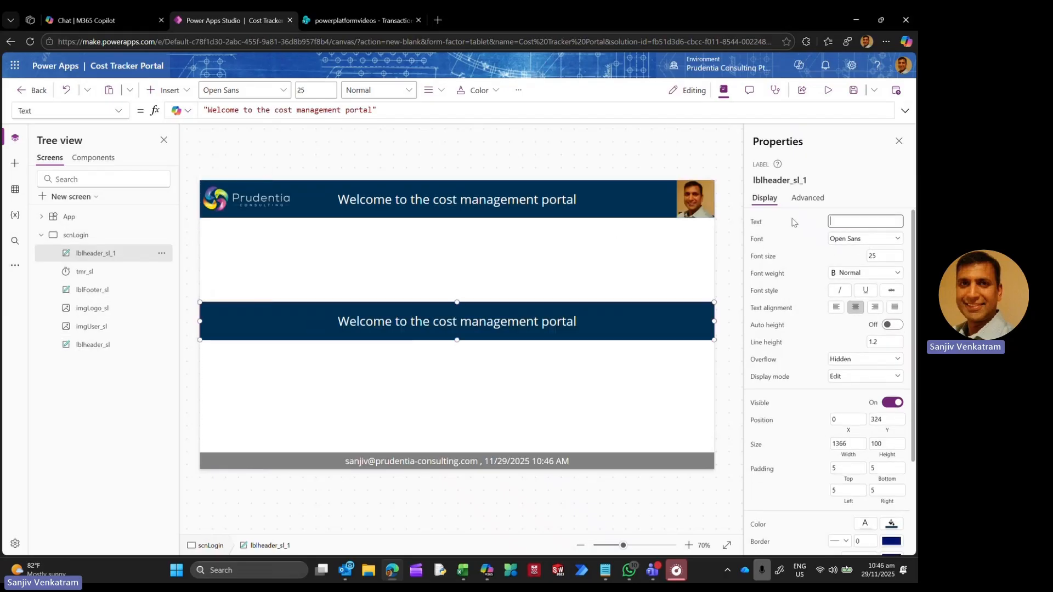
# Step: Turn the copied header label into a thin divider with height 4 and Y position 104
pyautogui.click(880, 443)
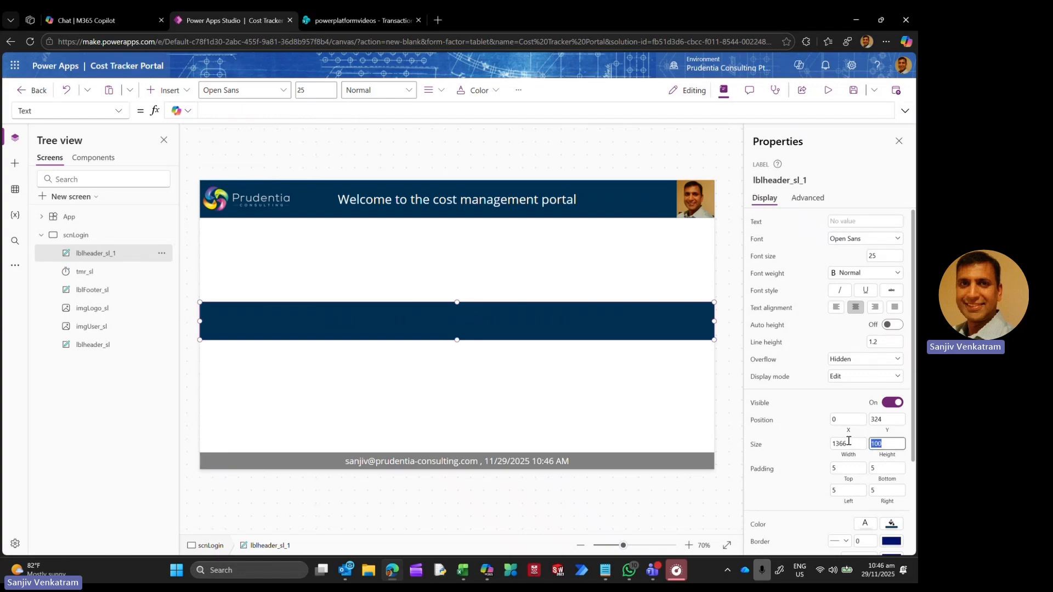
pyautogui.write('4')
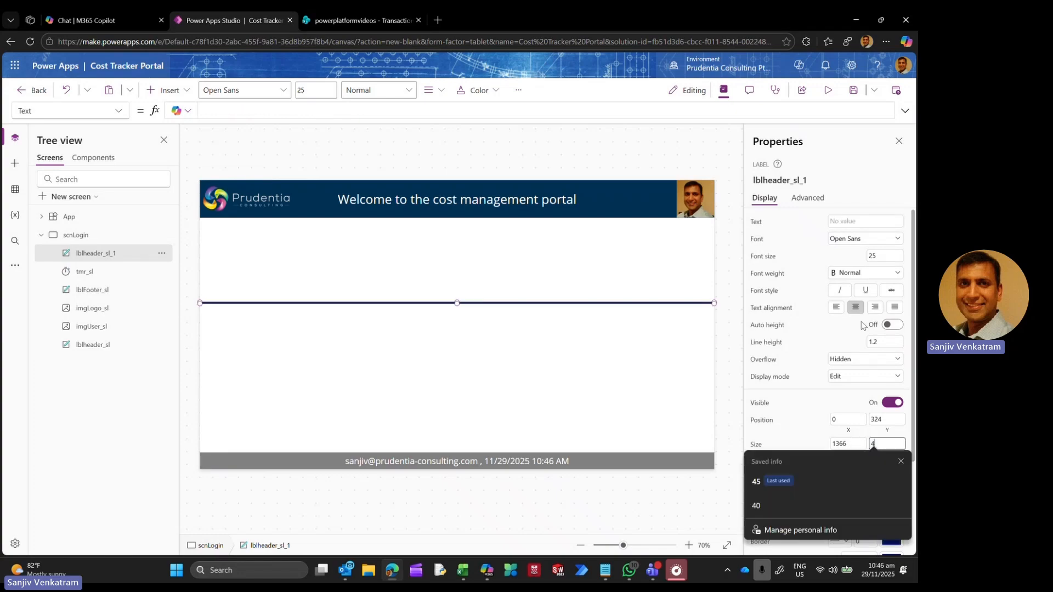
pyautogui.click(835, 410)
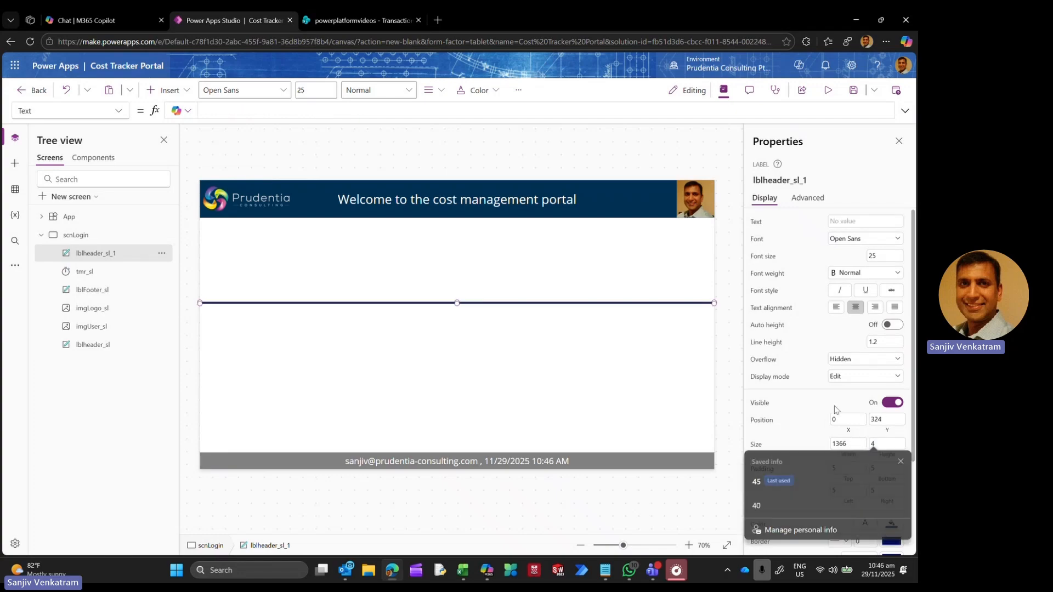
pyautogui.click(896, 421)
pyautogui.write('104')
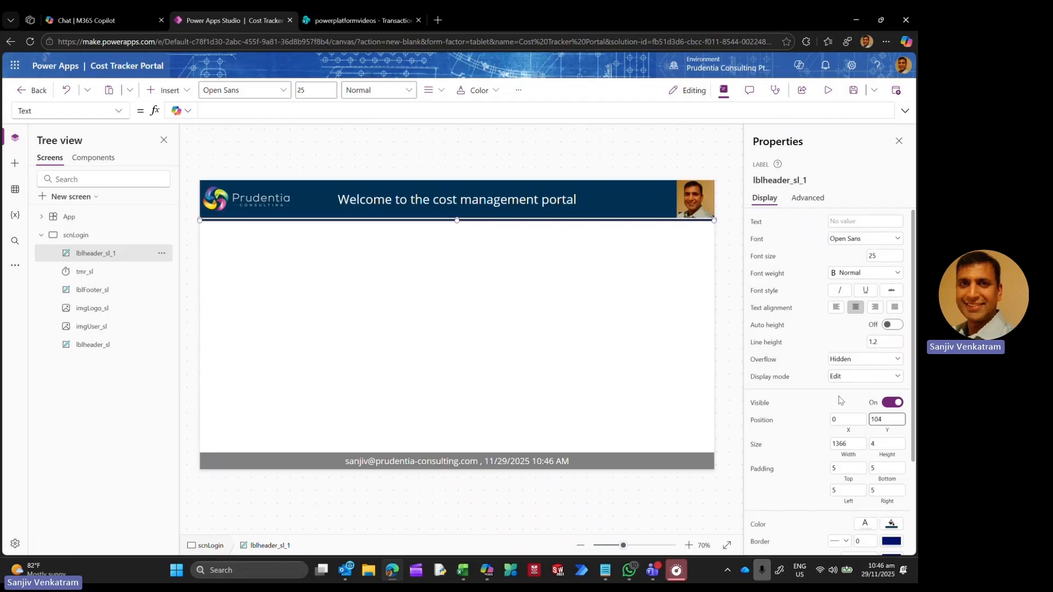
pyautogui.click(644, 362)
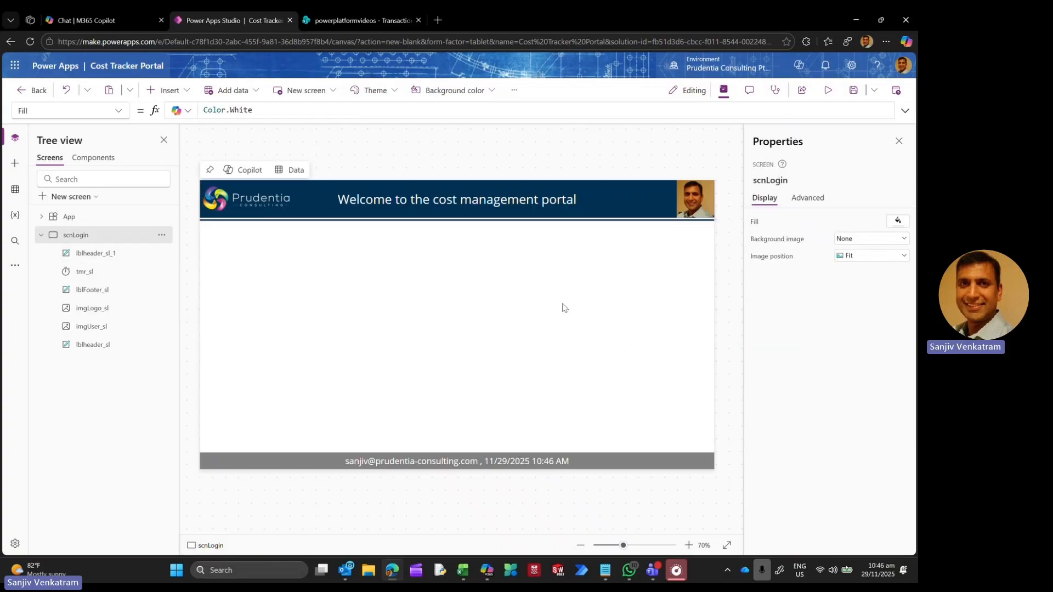
# Step: Rename the divider label under the header as lblTopDivider_sl
pyautogui.doubleClick(110, 253)
pyautogui.press('End')
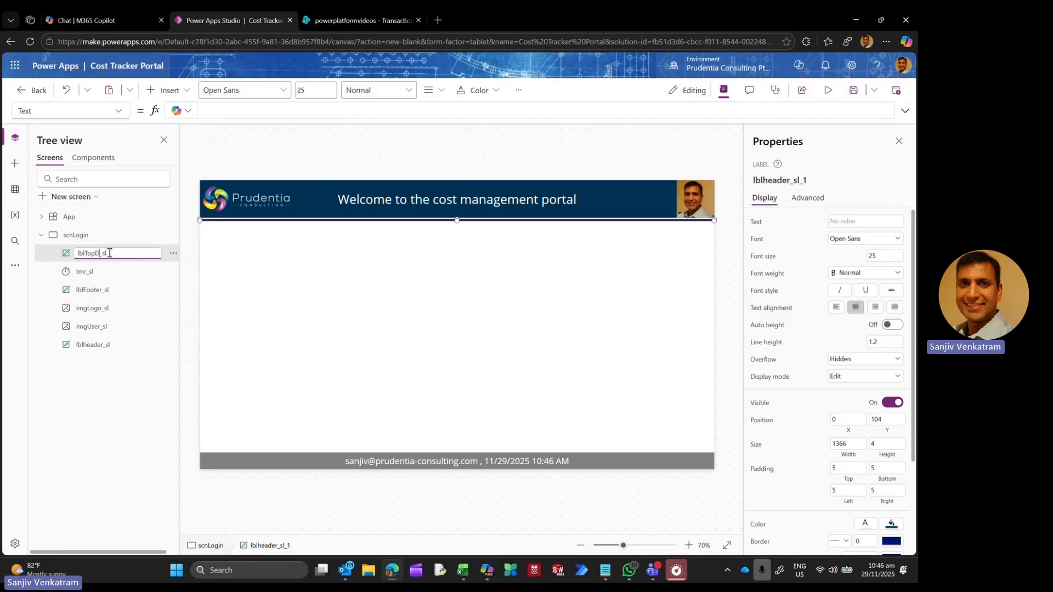
pyautogui.write('ider')
pyautogui.press('Return')
# Step: Duplicate lblTopDivider_sl and place the copy directly above the footer at Y 719
pyautogui.moveTo(276, 221)
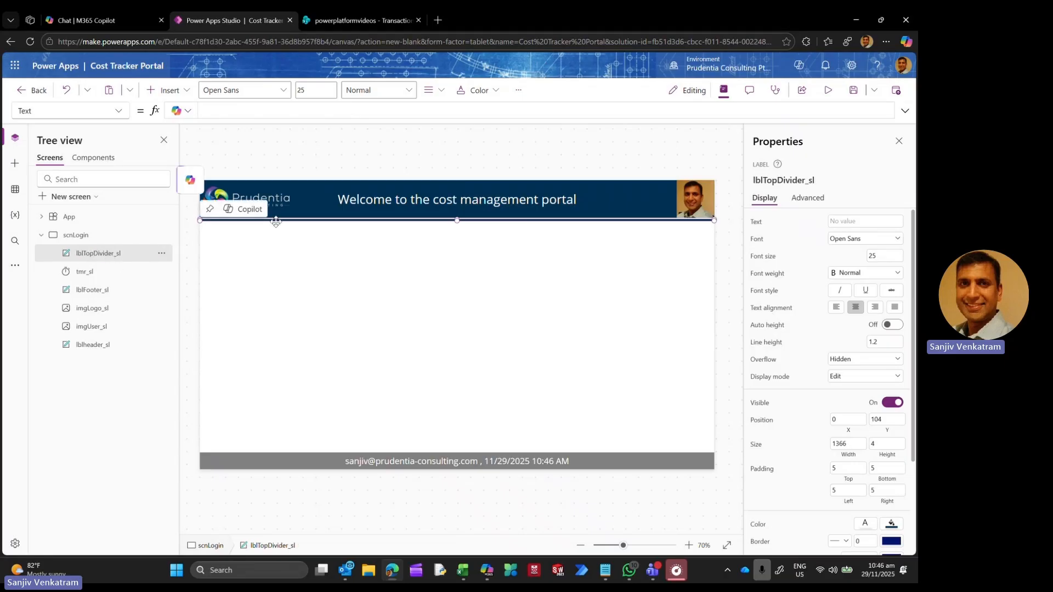
pyautogui.hotkey('ctrl', 'c')
pyautogui.hotkey('ctrl', 'v')
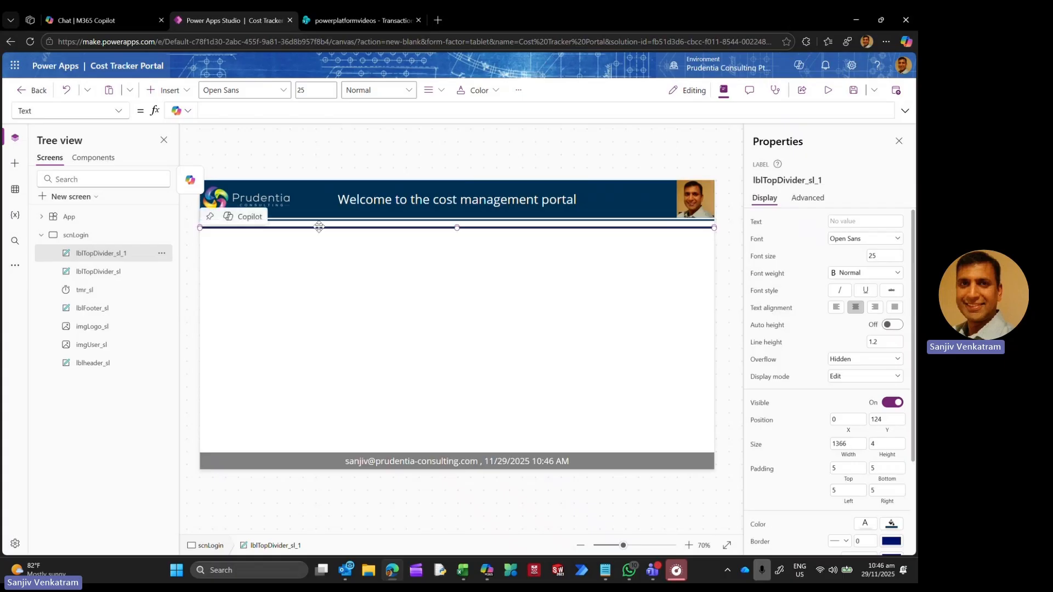
pyautogui.moveTo(317, 224); pyautogui.dragTo(318, 451)
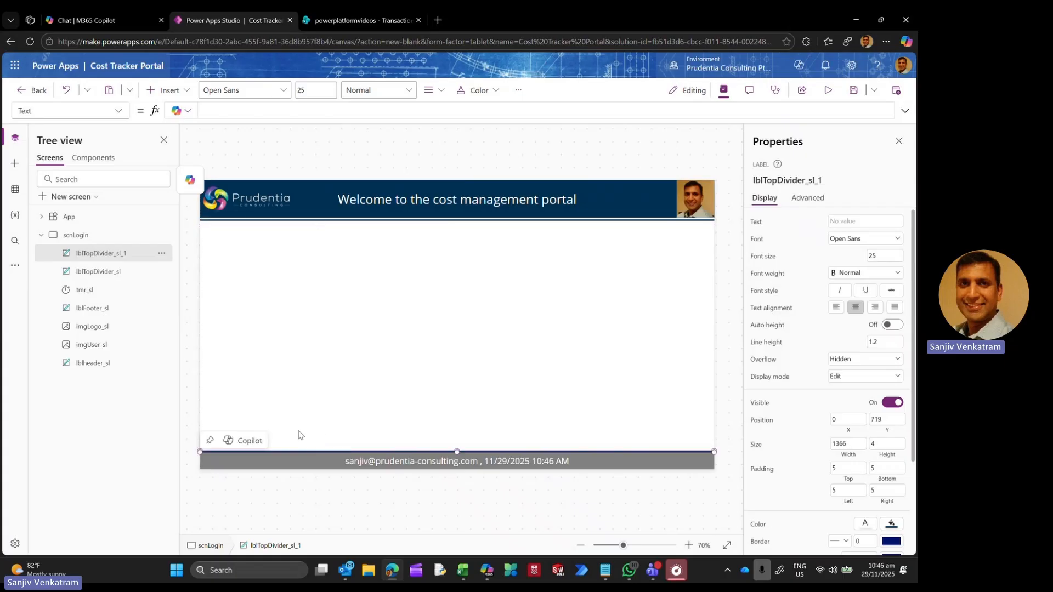
pyautogui.click(271, 384)
# Step: Rename the divider copy above the footer as lblBottomDivider_sl
pyautogui.doubleClick(103, 254)
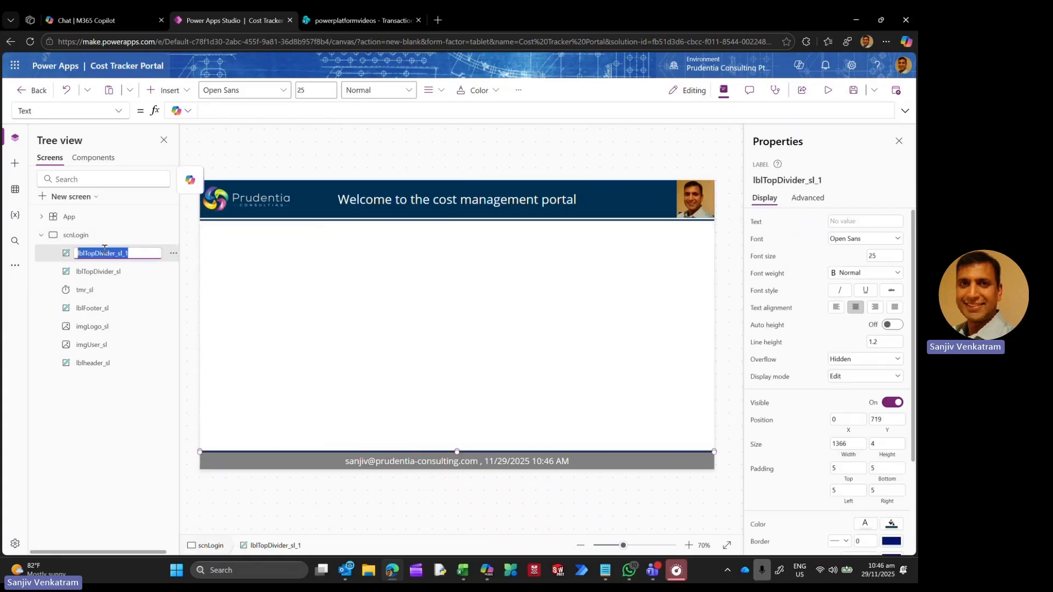
pyautogui.press('End')
pyautogui.press('BackSpace')
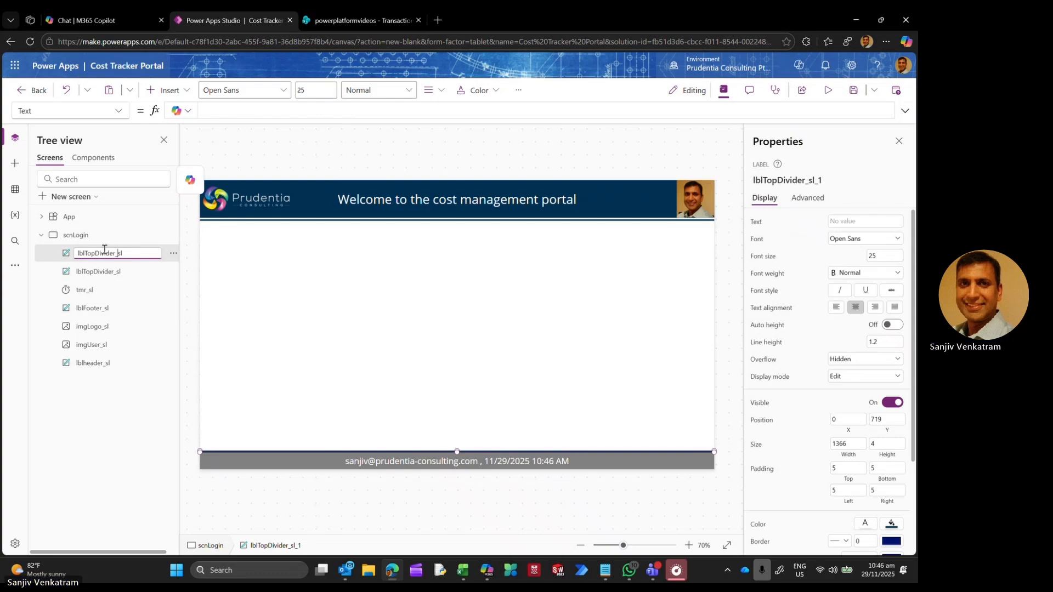
pyautogui.press('BackSpace')
pyautogui.press('BackSpace')
pyautogui.press('BackSpace')
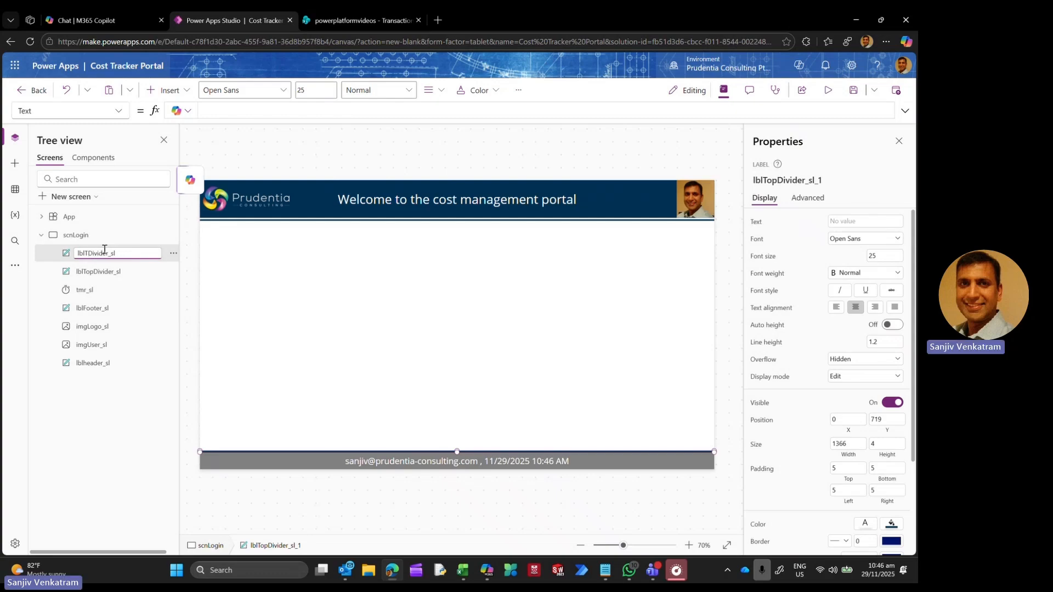
pyautogui.write('Bottom')
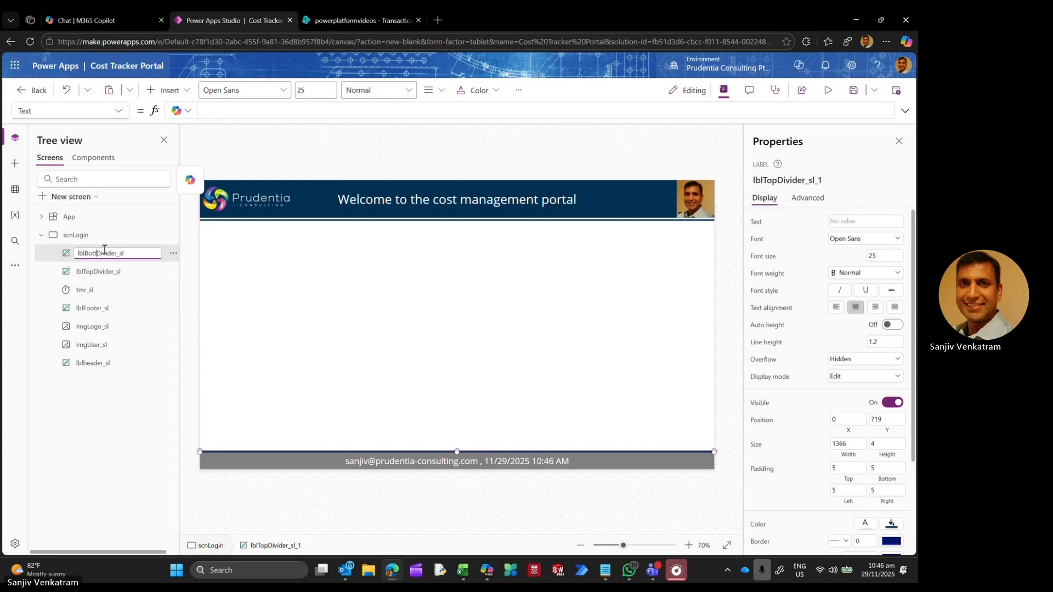
pyautogui.press('Return')
pyautogui.click(427, 314)
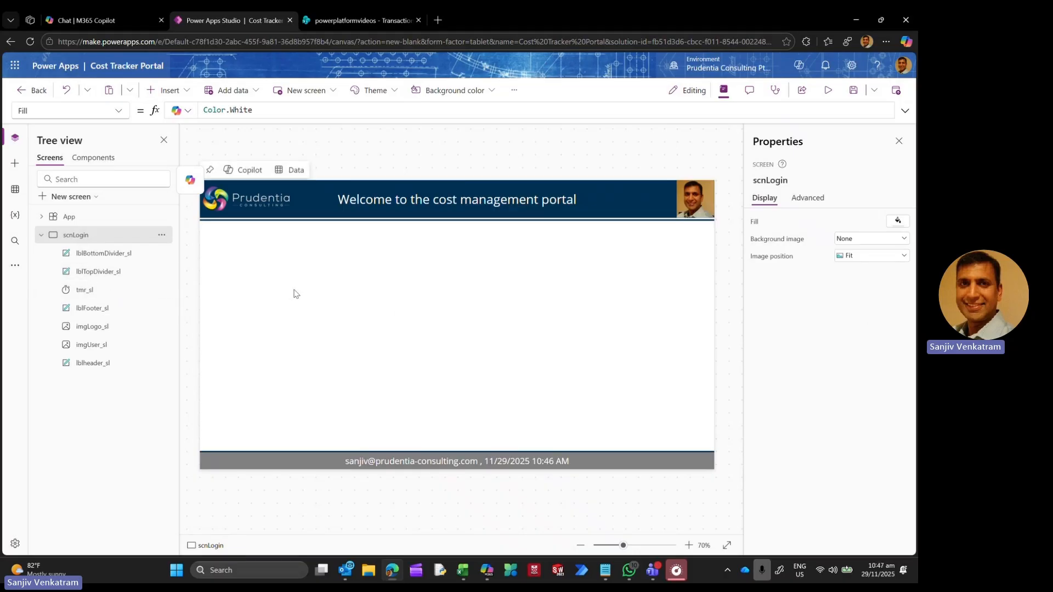
# Step: Collapse scnLogin in the screen tree and duplicate the screen twice
pyautogui.click(41, 235)
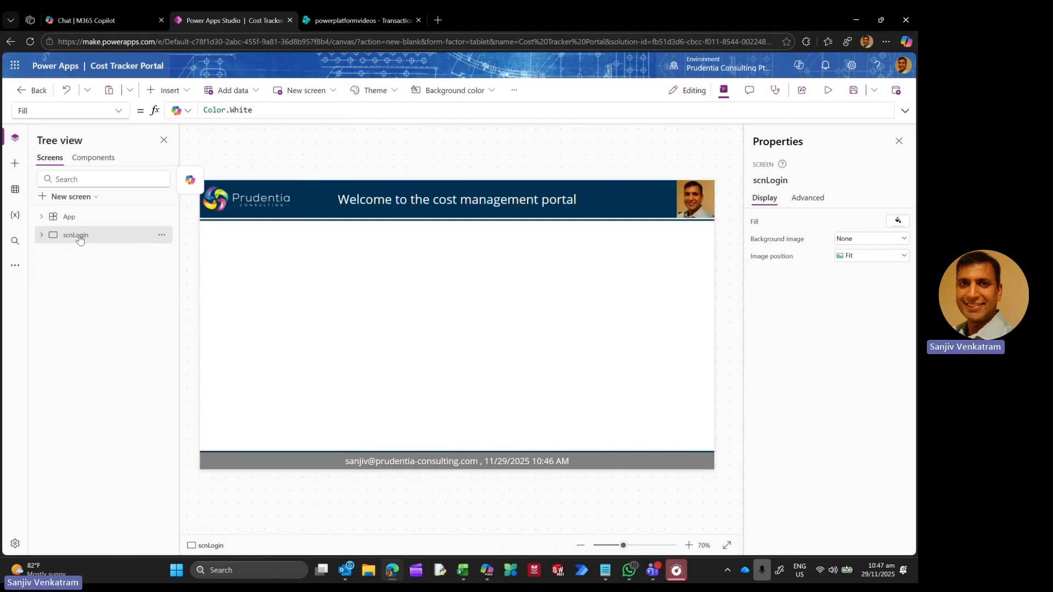
pyautogui.click(162, 237)
pyautogui.click(197, 288)
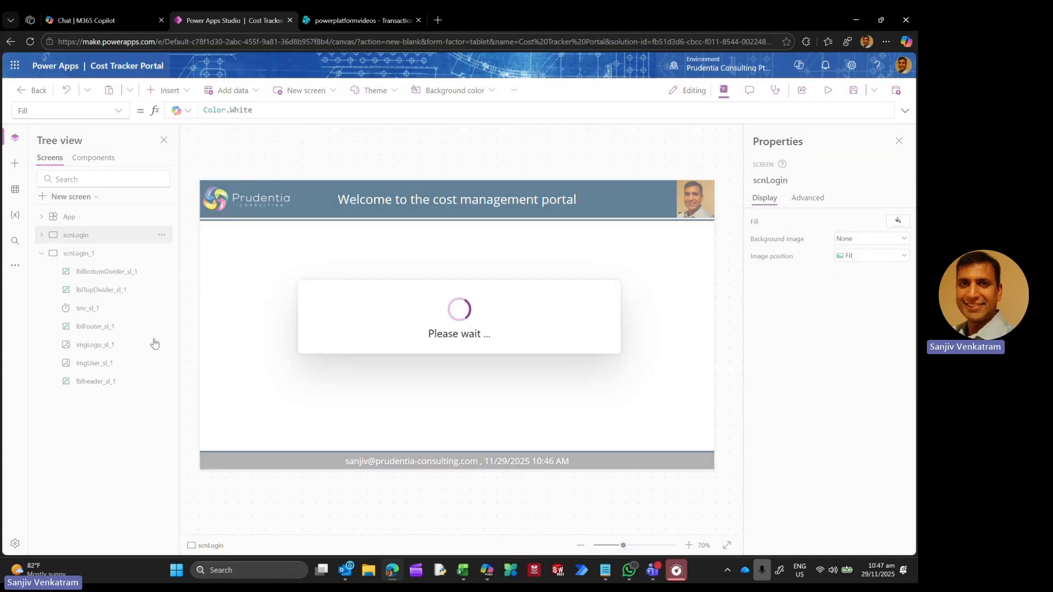
pyautogui.click(126, 235)
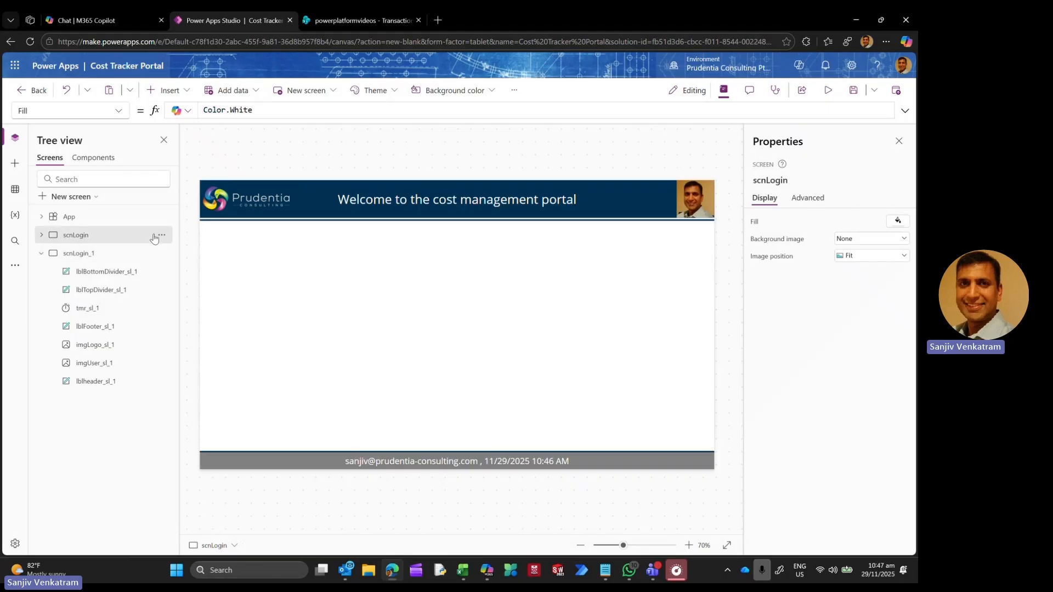
pyautogui.click(162, 235)
pyautogui.click(198, 315)
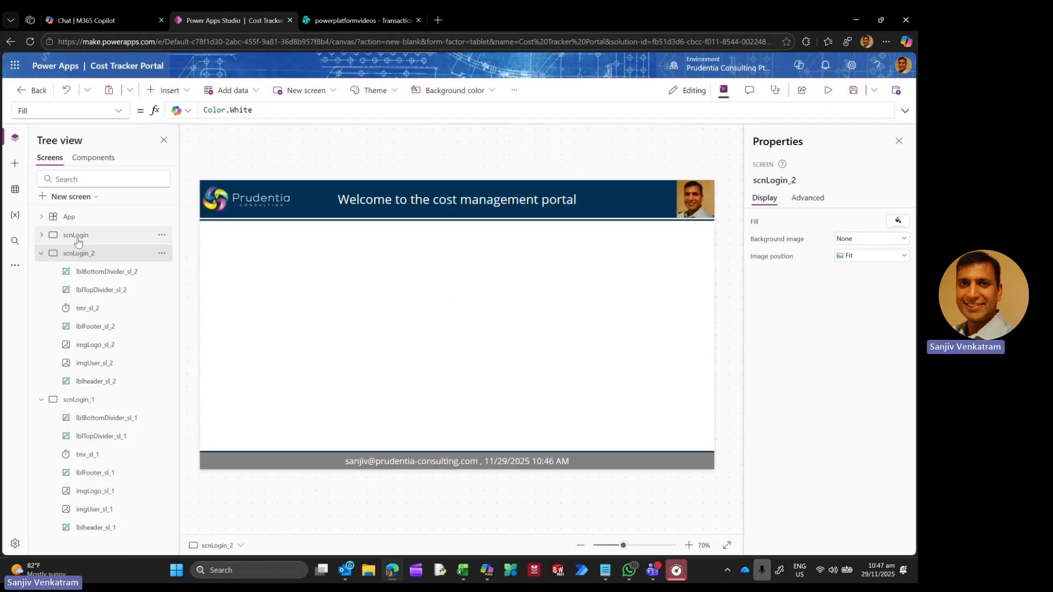
# Step: Insert an Image control on scnLogin just below the top divider at Y 108, sized 1366 wide by 528 high
pyautogui.click(76, 236)
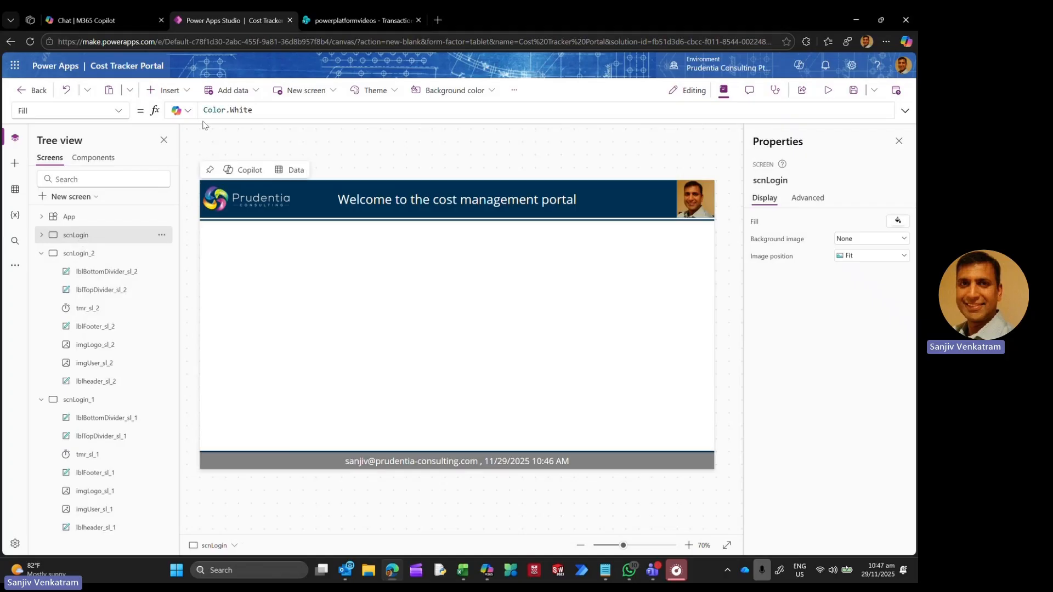
pyautogui.click(184, 96)
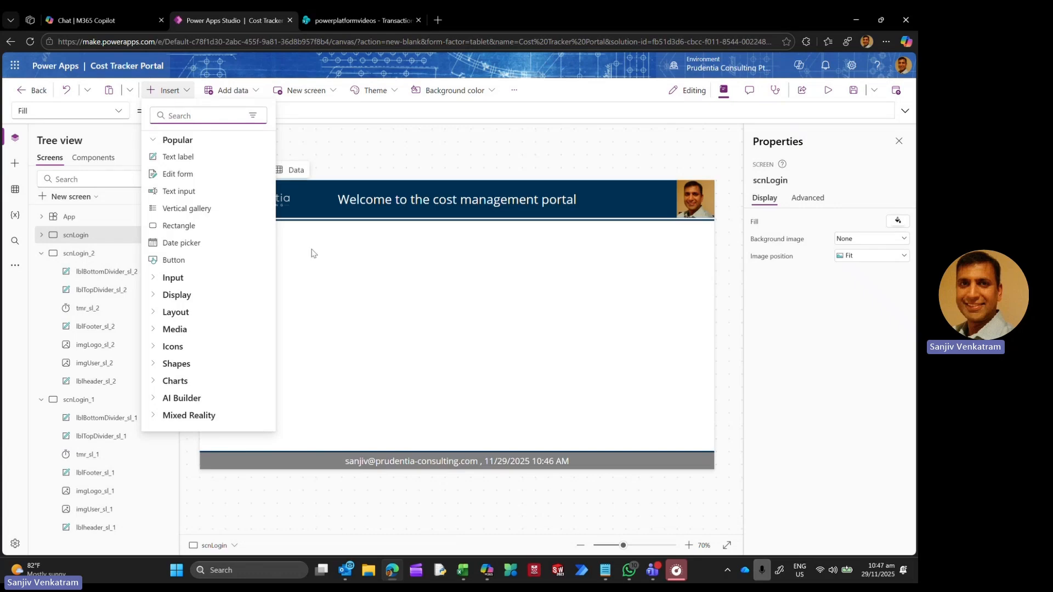
pyautogui.click(319, 264)
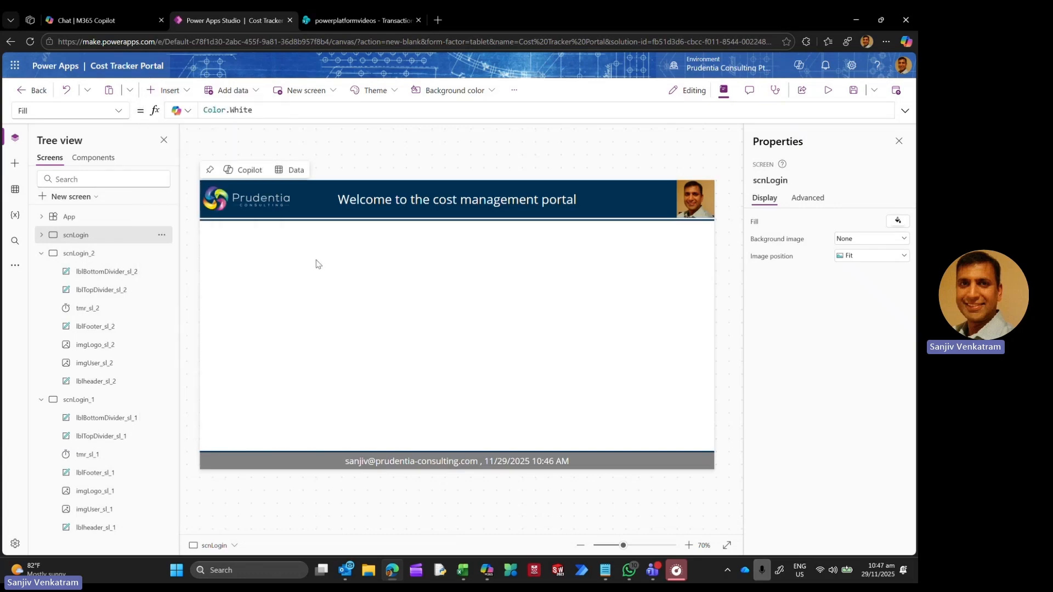
pyautogui.click(167, 90)
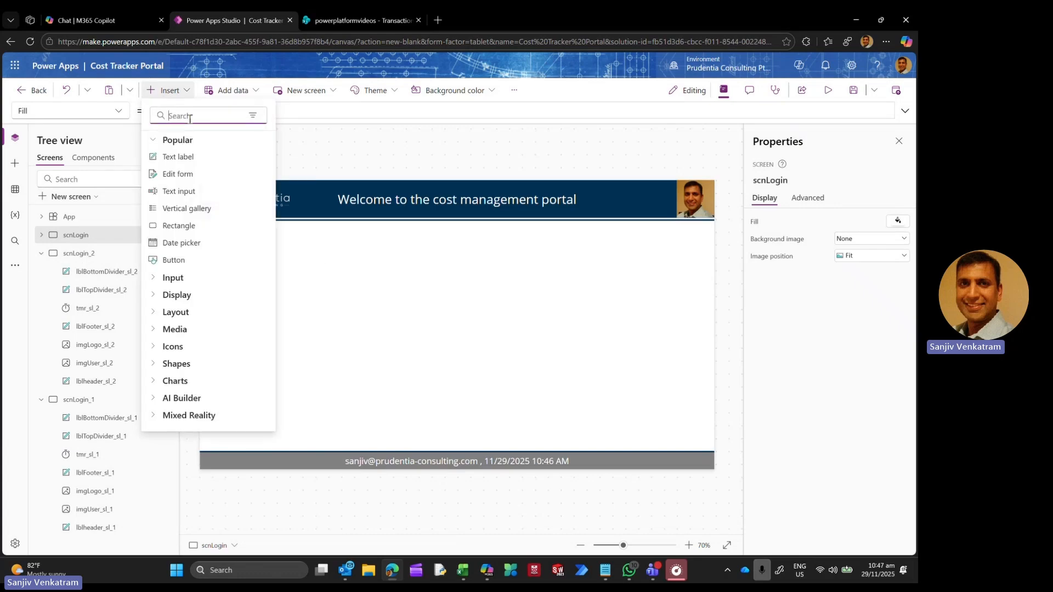
pyautogui.write('image')
pyautogui.click(173, 157)
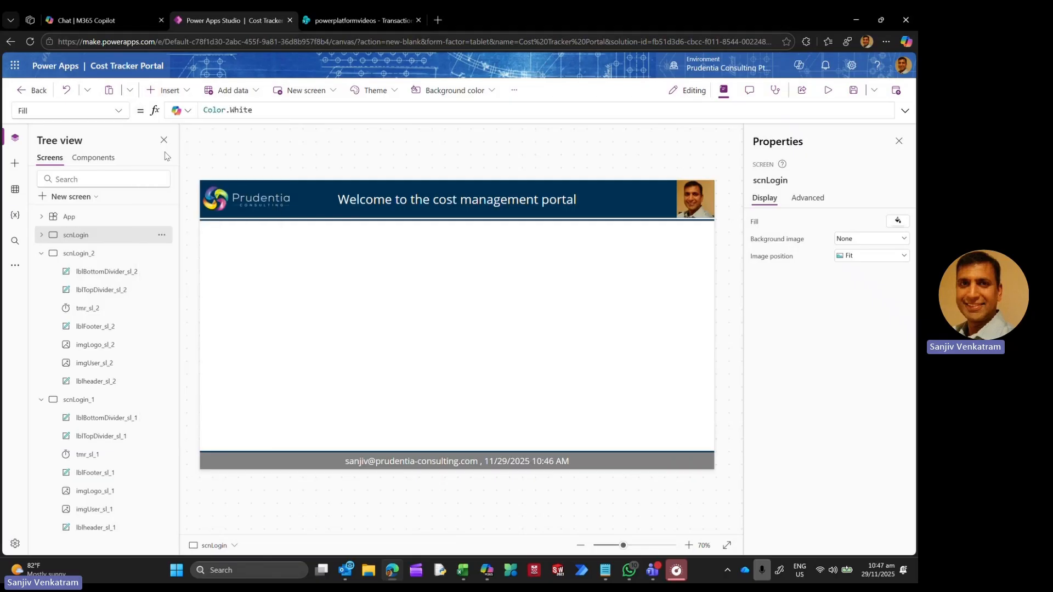
pyautogui.moveTo(221, 244); pyautogui.dragTo(729, 421)
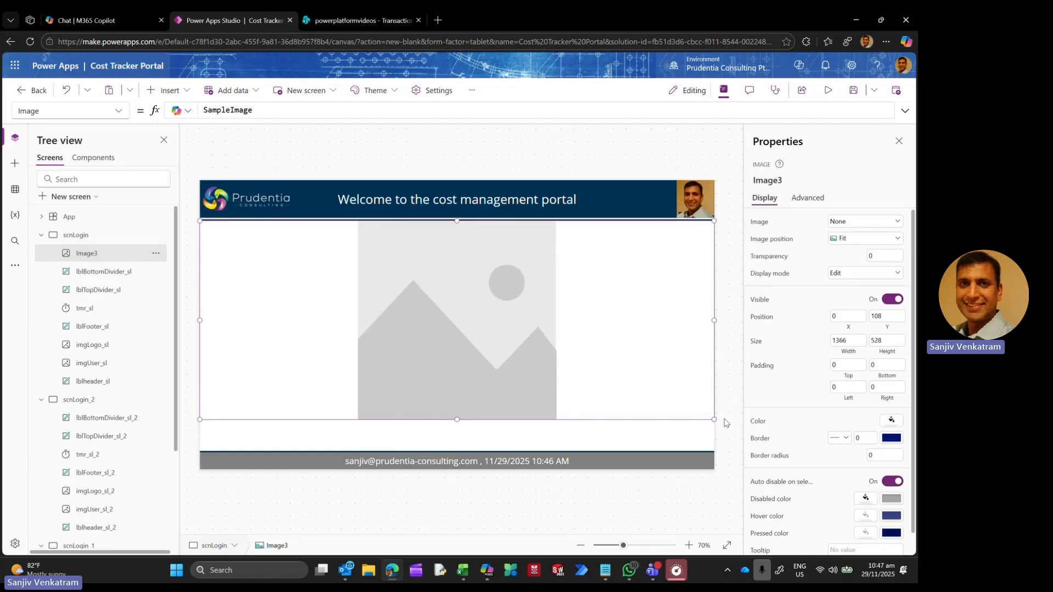
# Step: Search the stock images for "expense" and insert the office desk photo into the image control on scnLogin
pyautogui.click(849, 222)
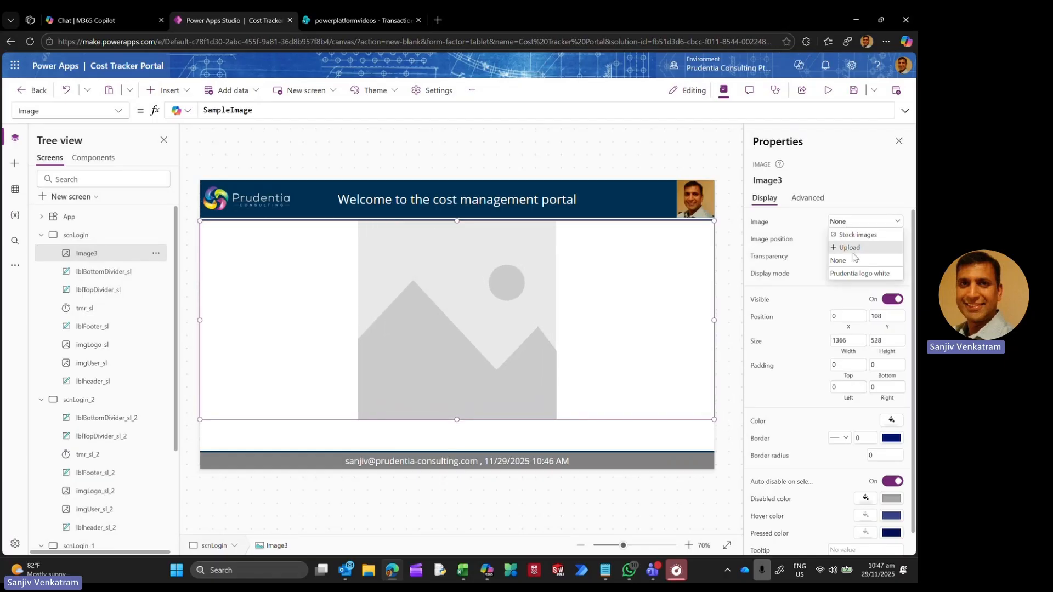
pyautogui.click(867, 235)
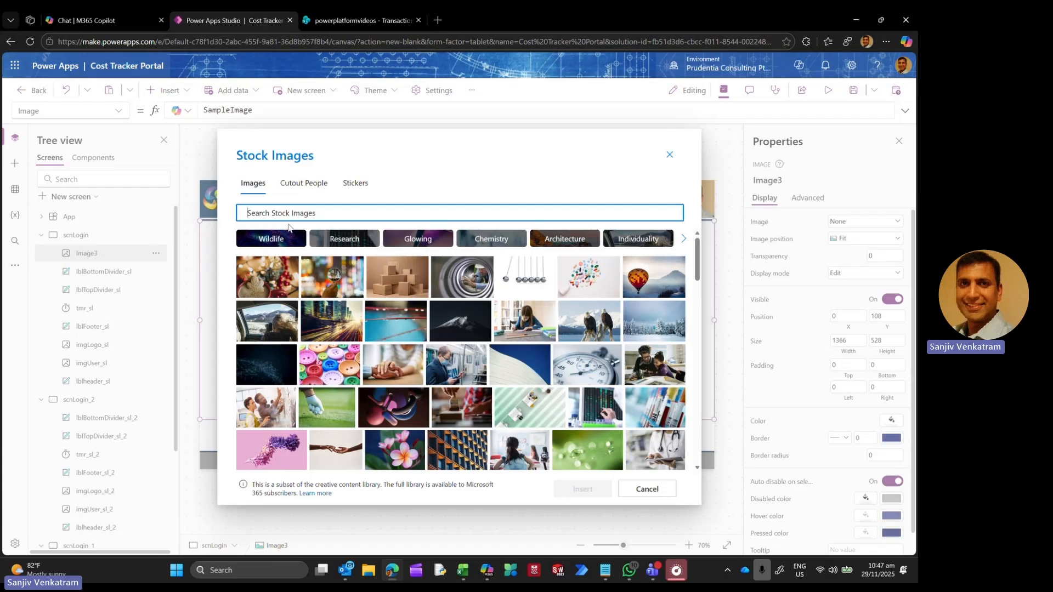
pyautogui.write('cost')
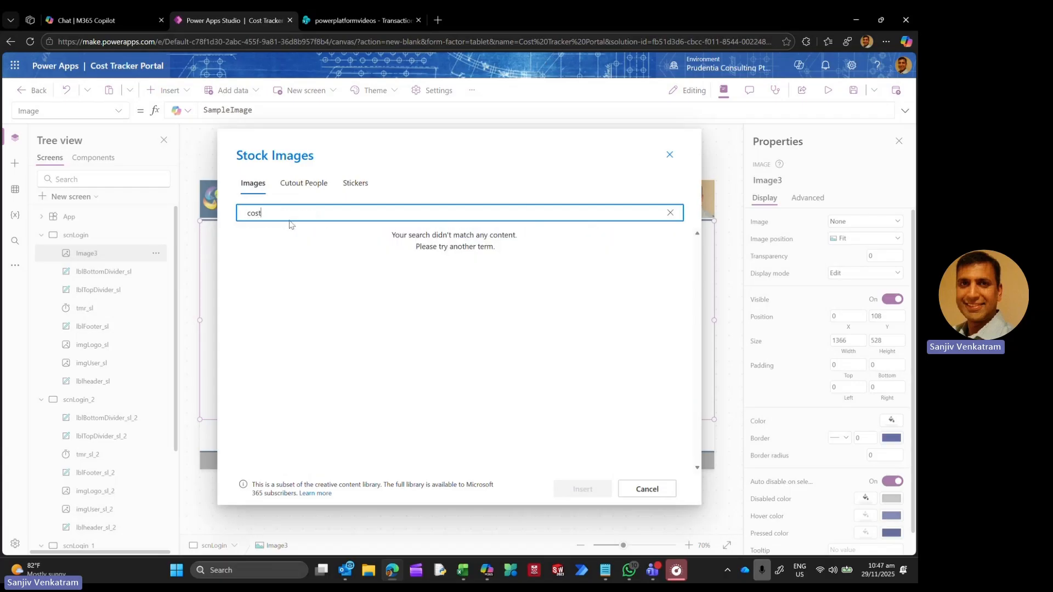
pyautogui.press('BackSpace')
pyautogui.write('expemse')
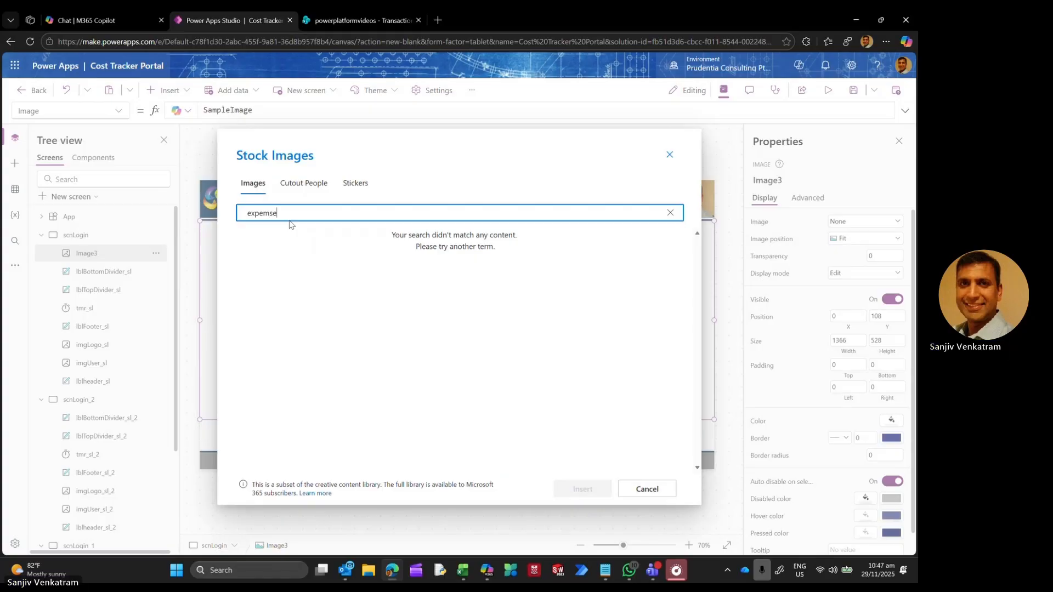
pyautogui.press('BackSpace')
pyautogui.press('BackSpace')
pyautogui.press('BackSpace')
pyautogui.press('BackSpace')
pyautogui.press('BackSpace')
pyautogui.press('BackSpace')
pyautogui.write('e')
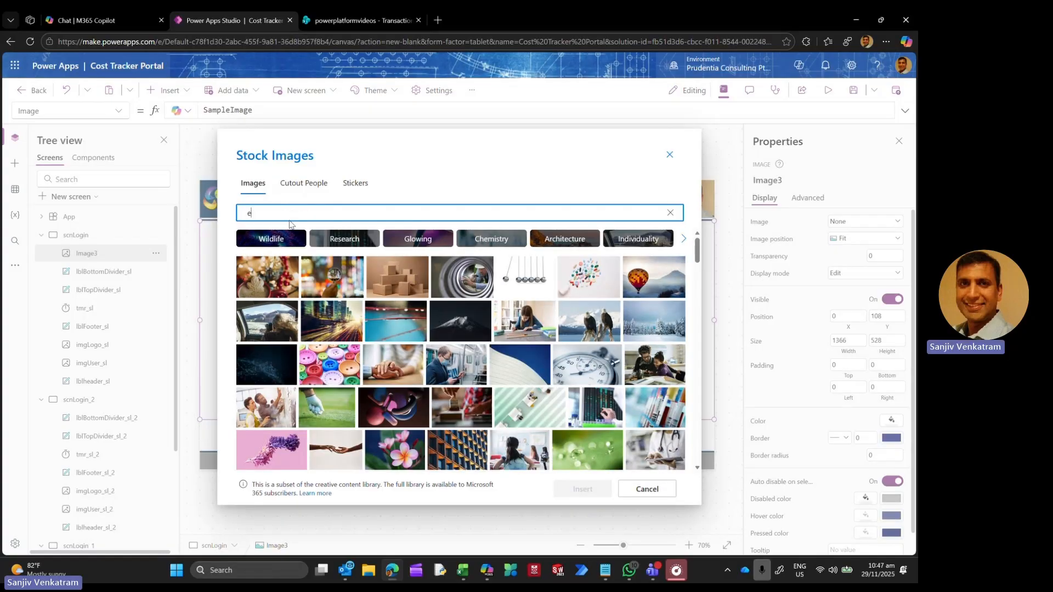
pyautogui.write('xpe')
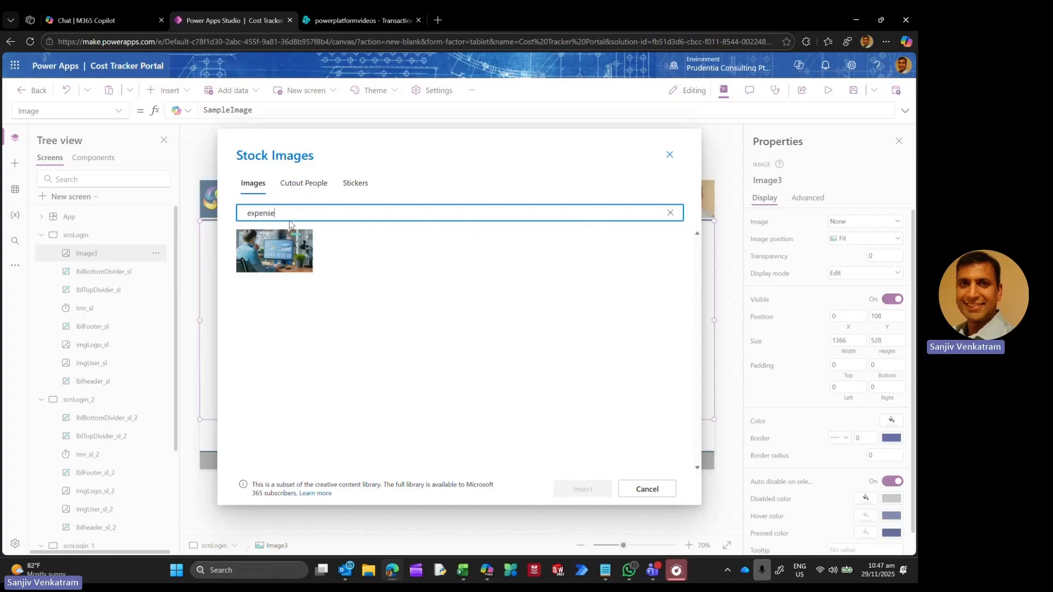
pyautogui.write('nse')
pyautogui.click(289, 270)
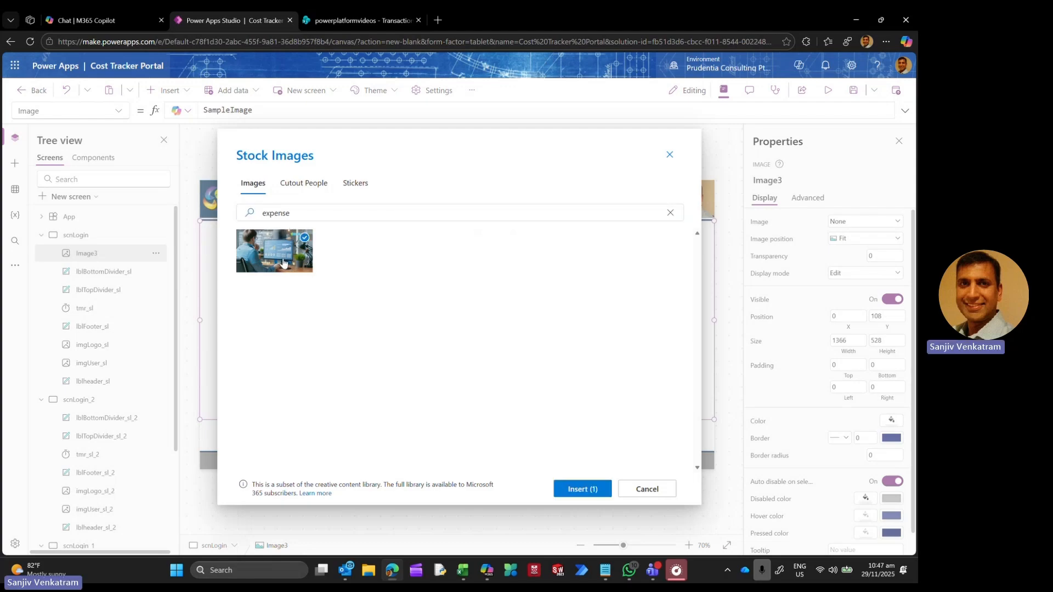
pyautogui.click(583, 487)
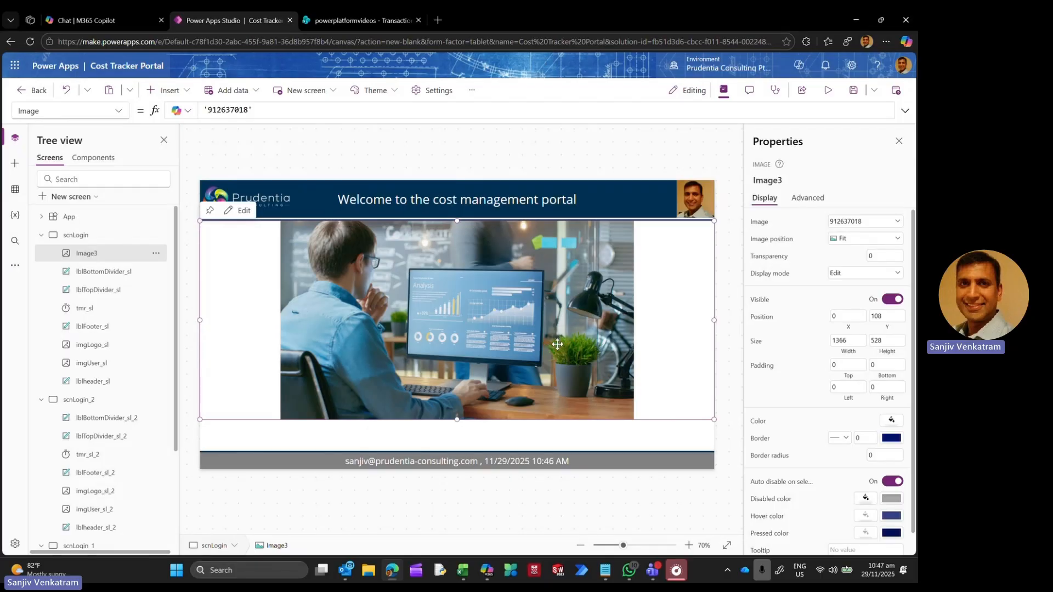
pyautogui.click(555, 152)
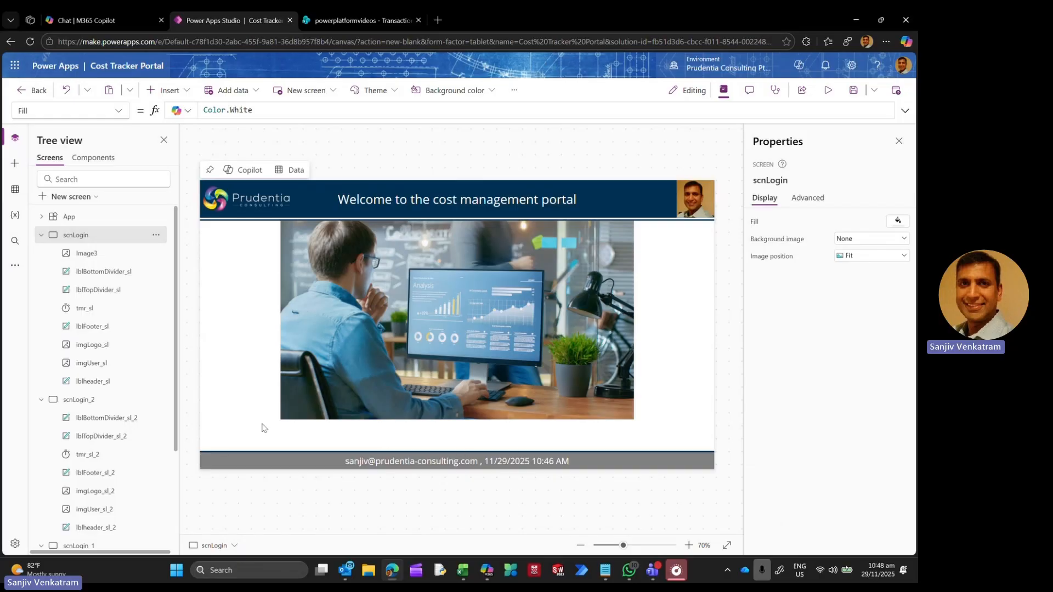
# Step: Rename the screen scnLogin_2 as scnDashboard and collapse it in the screen tree
pyautogui.doubleClick(95, 401)
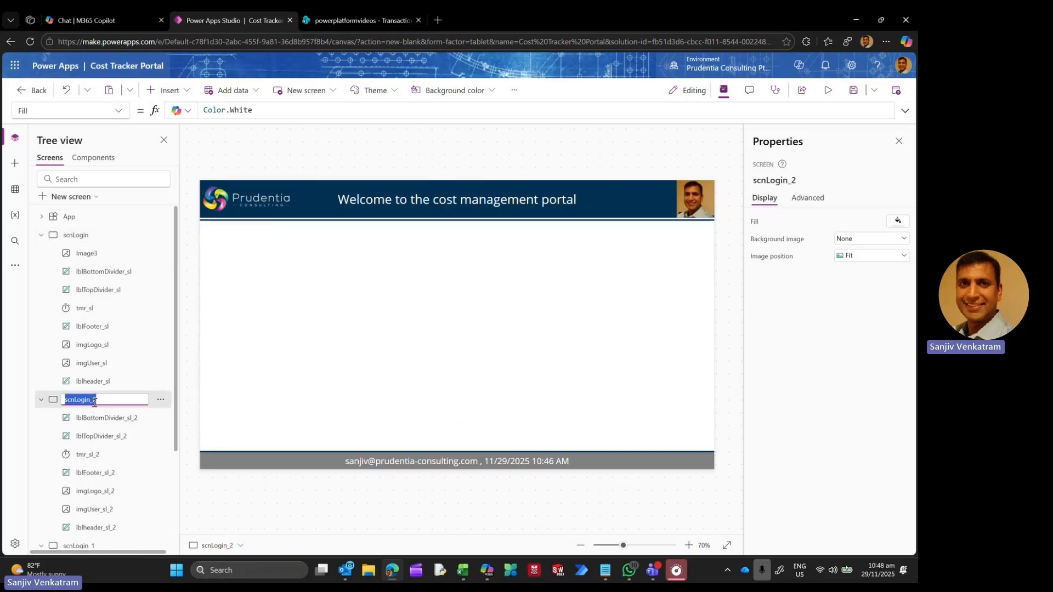
pyautogui.click(94, 402)
pyautogui.press('BackSpace')
pyautogui.press('BackSpace')
pyautogui.press('BackSpace')
pyautogui.press('BackSpace')
pyautogui.press('BackSpace')
pyautogui.write('Dashboard')
pyautogui.press('Return')
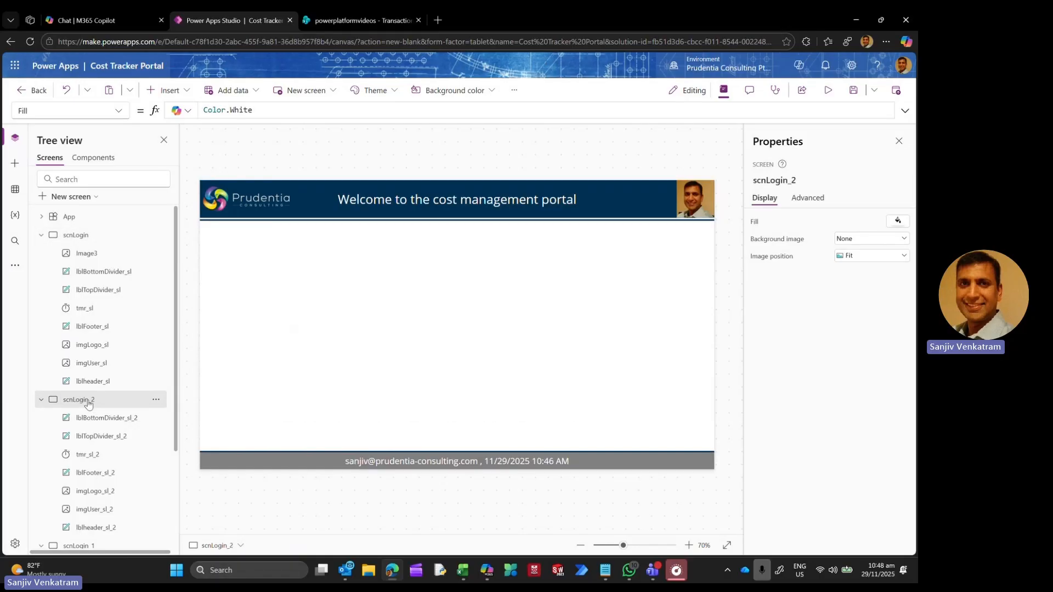
pyautogui.click(44, 402)
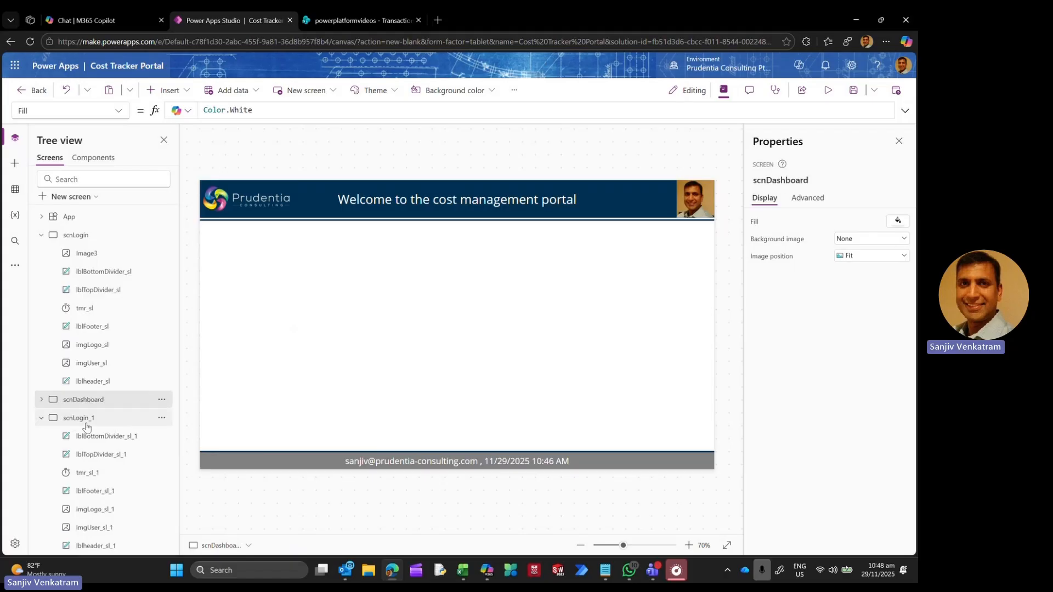
# Step: Rename the screen scnLogin_1 as scnDaatEntry
pyautogui.doubleClick(88, 421)
pyautogui.press('End')
pyautogui.press('BackSpace')
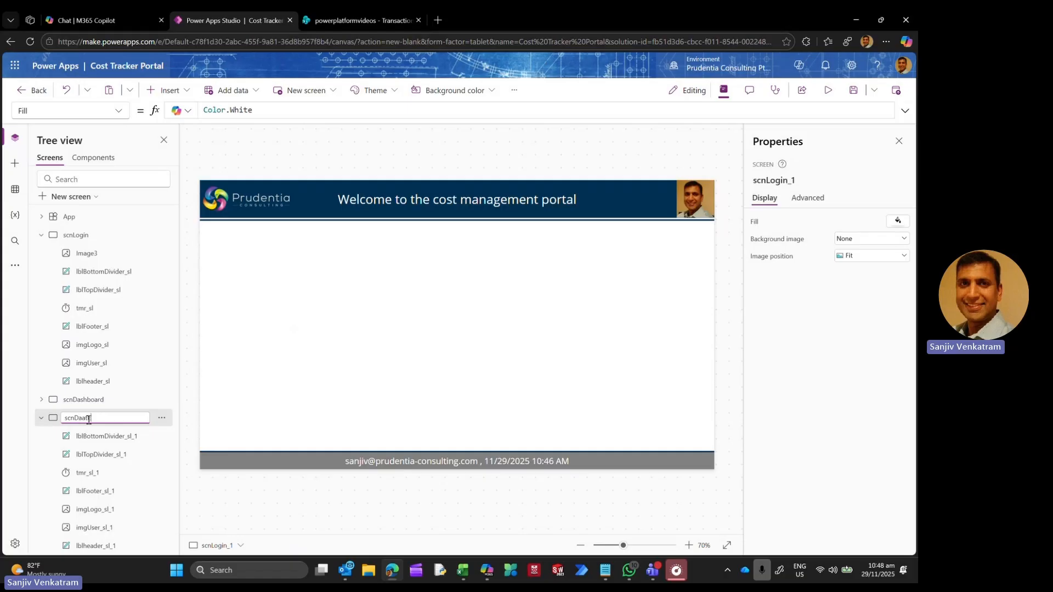
pyautogui.write('DaatEntry')
pyautogui.press('Return')
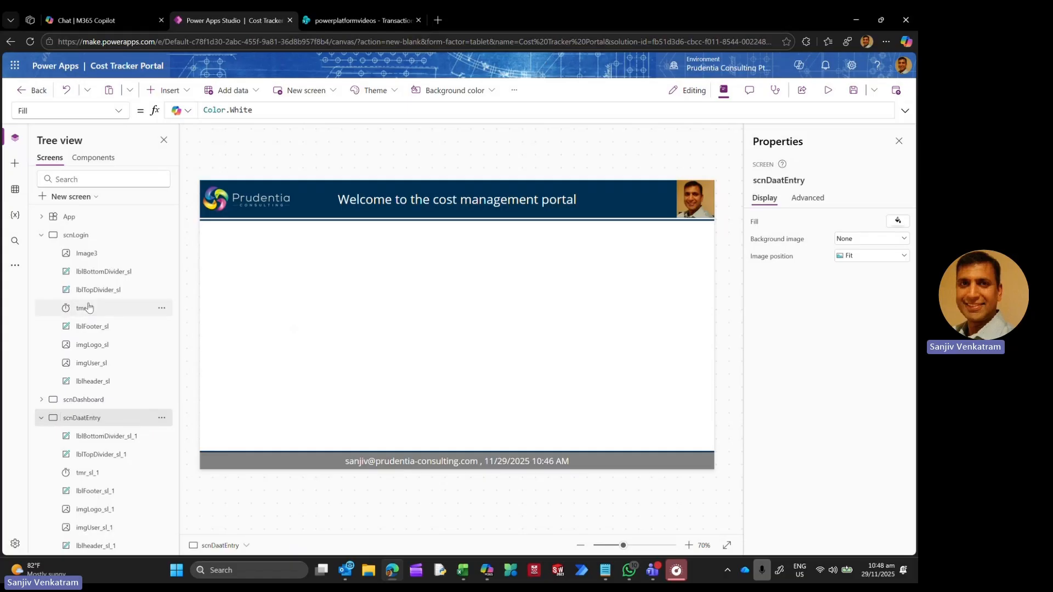
# Step: Rename the central image on scnLogin as imgBackground_sl and set its image position to Fill
pyautogui.doubleClick(88, 252)
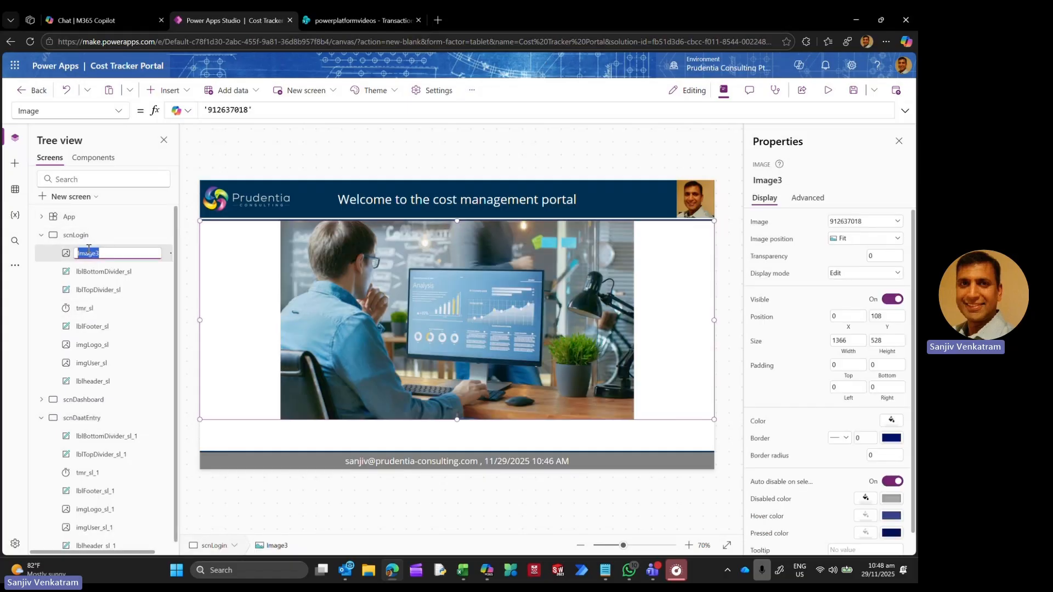
pyautogui.write('imgBackground_sl')
pyautogui.press('Return')
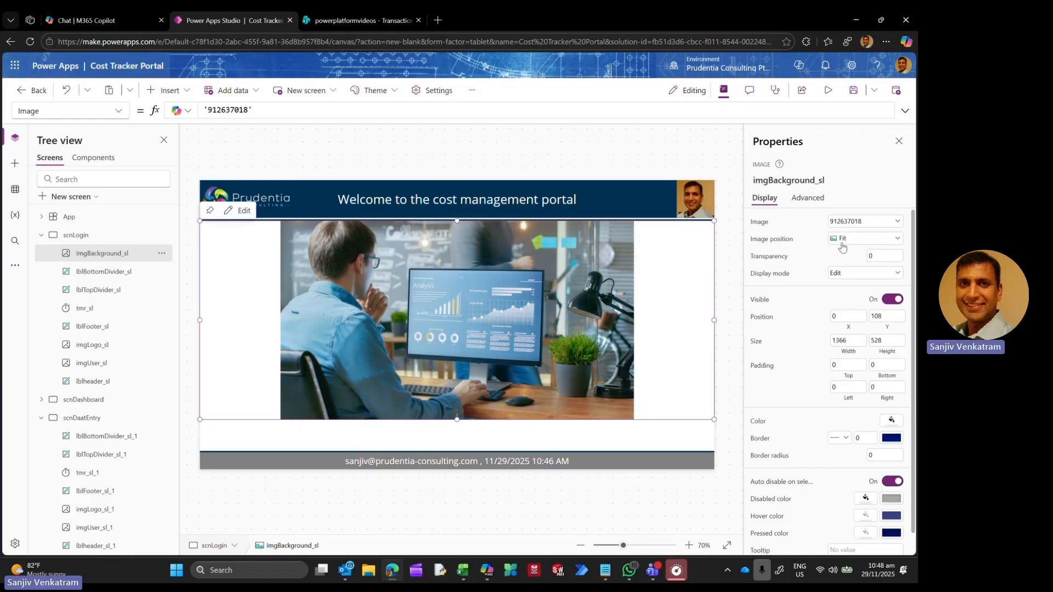
pyautogui.click(842, 244)
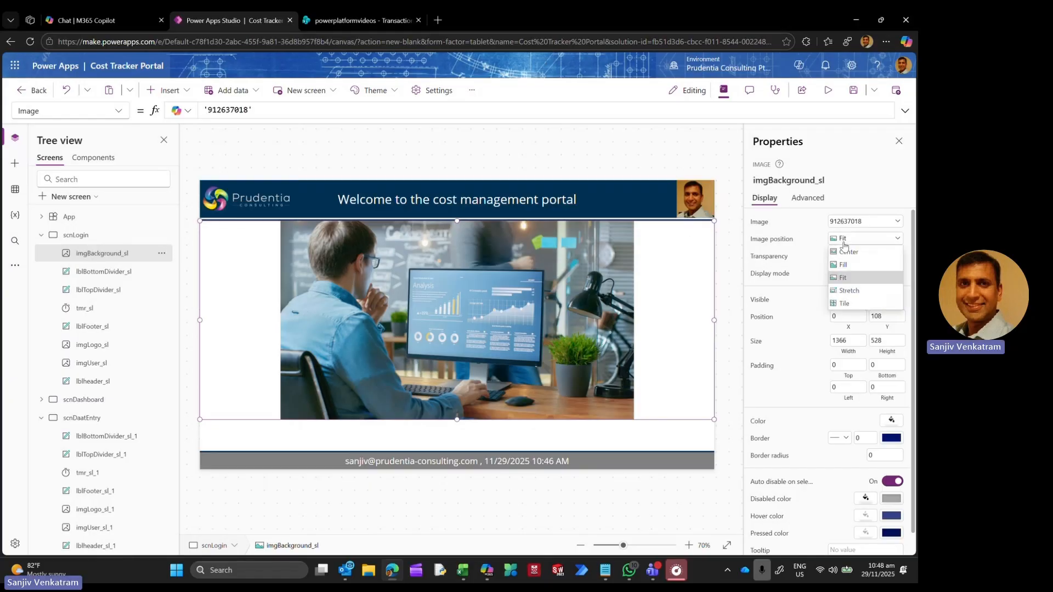
pyautogui.click(851, 269)
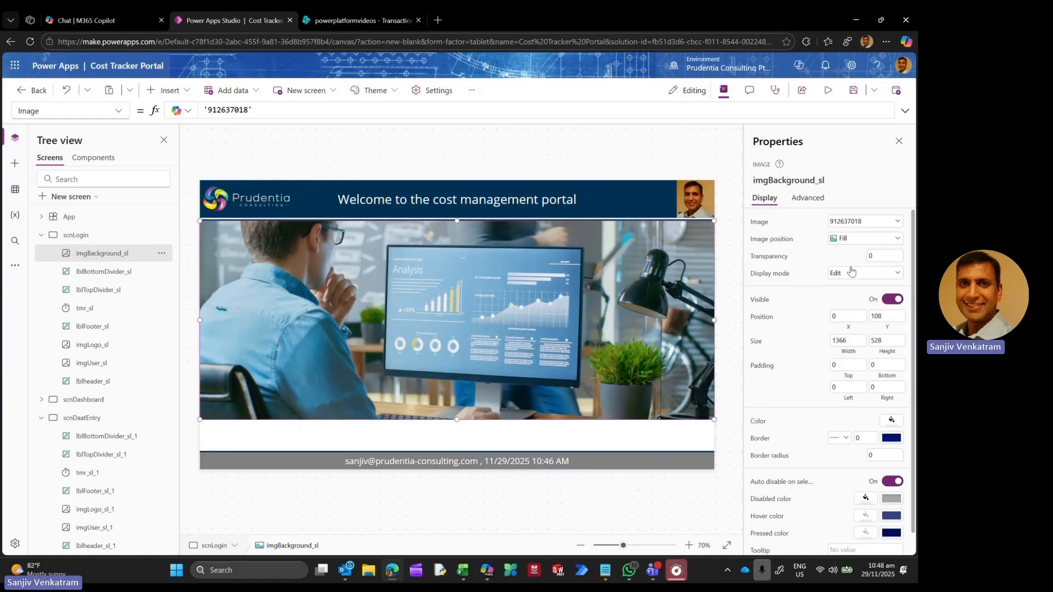
pyautogui.click(731, 348)
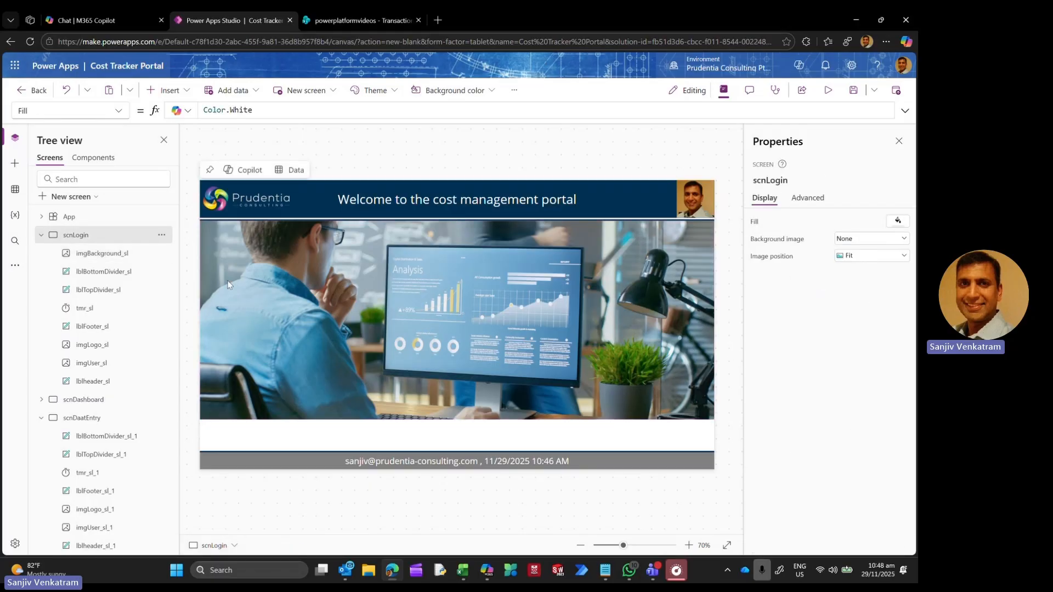
# Step: Insert a button on scnLogin between the image and the footer at X 402, Y 657, sized 262 wide by 44 high
pyautogui.click(179, 97)
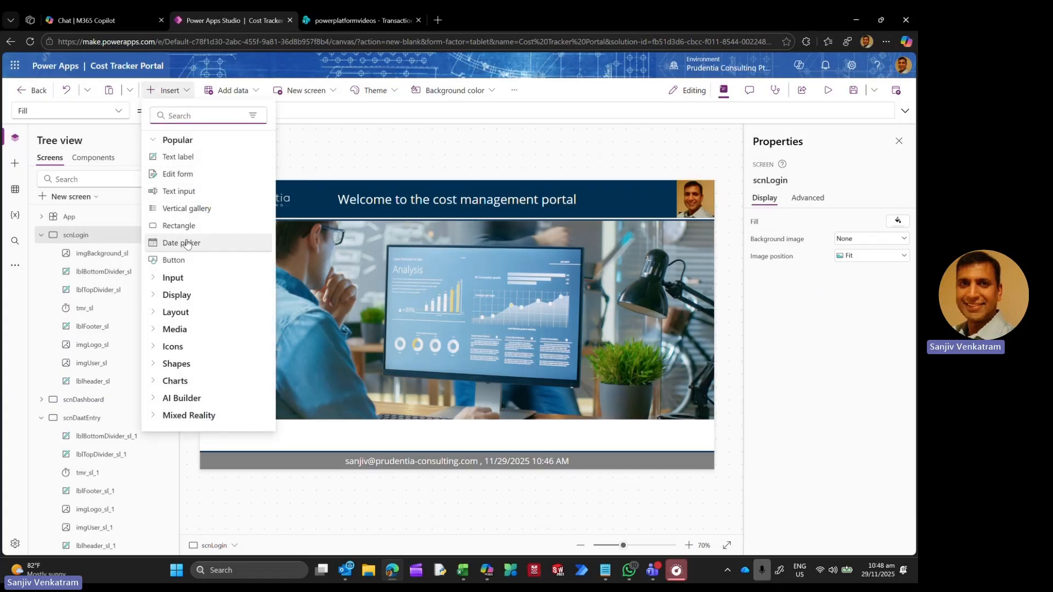
pyautogui.click(185, 260)
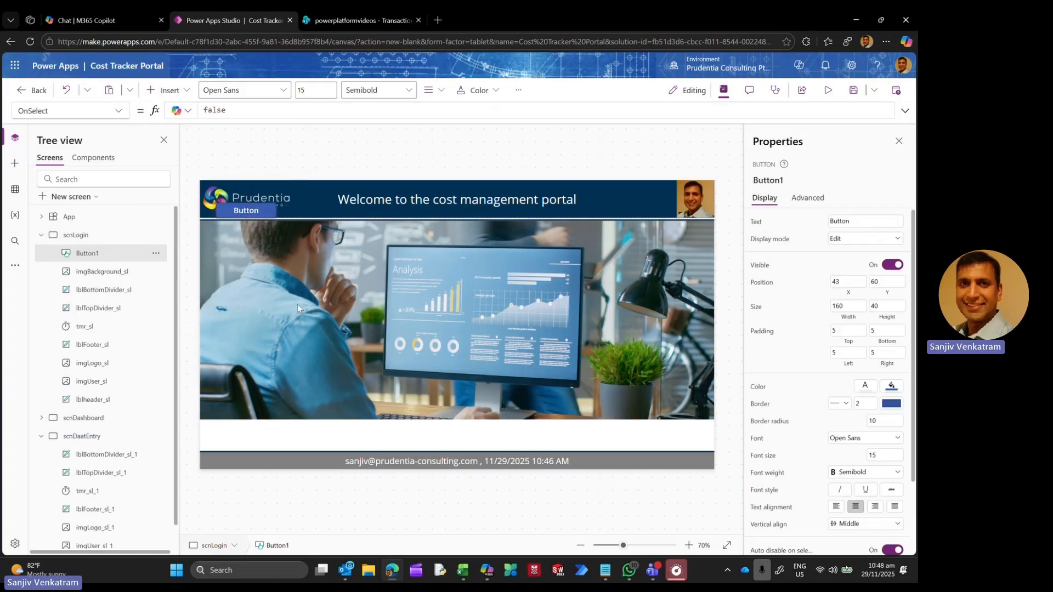
pyautogui.moveTo(252, 214); pyautogui.dragTo(449, 445)
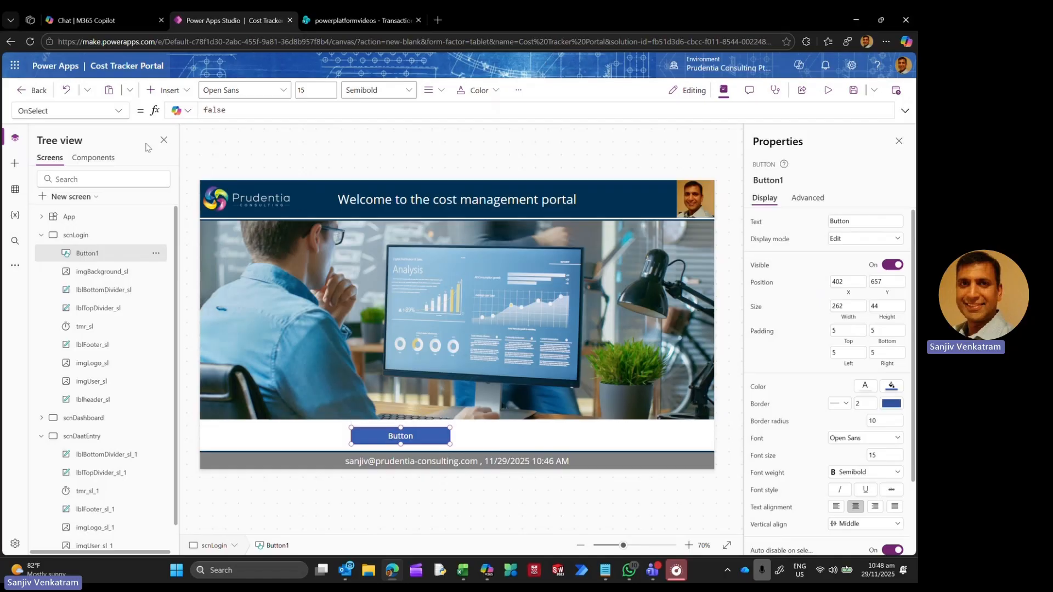
# Step: Set the new button's Fill property to the variable varPrudentiaGold
pyautogui.click(118, 112)
pyautogui.scroll(-5, 53, 275)
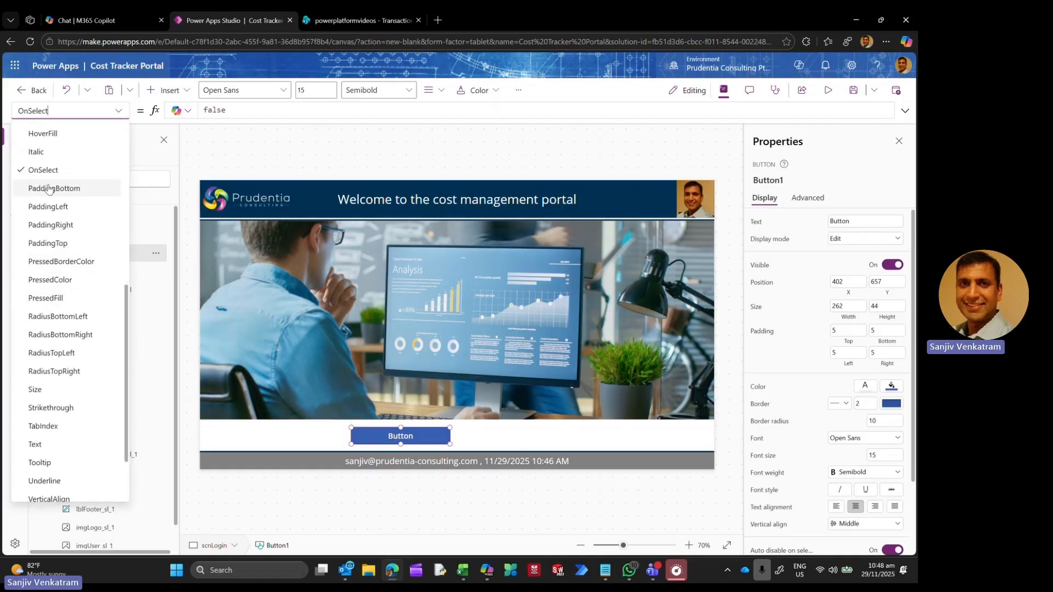
pyautogui.scroll(5, 53, 189)
pyautogui.click(53, 258)
pyautogui.click(300, 111)
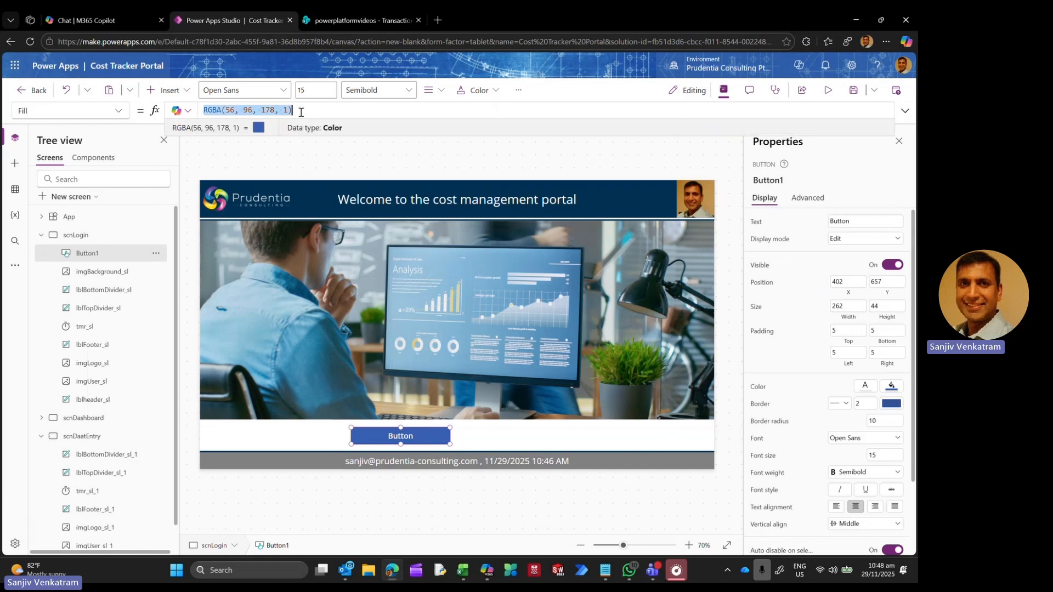
pyautogui.click(292, 111)
pyautogui.hotkey('ctrl', 'a')
pyautogui.write('varU')
pyautogui.press('Down')
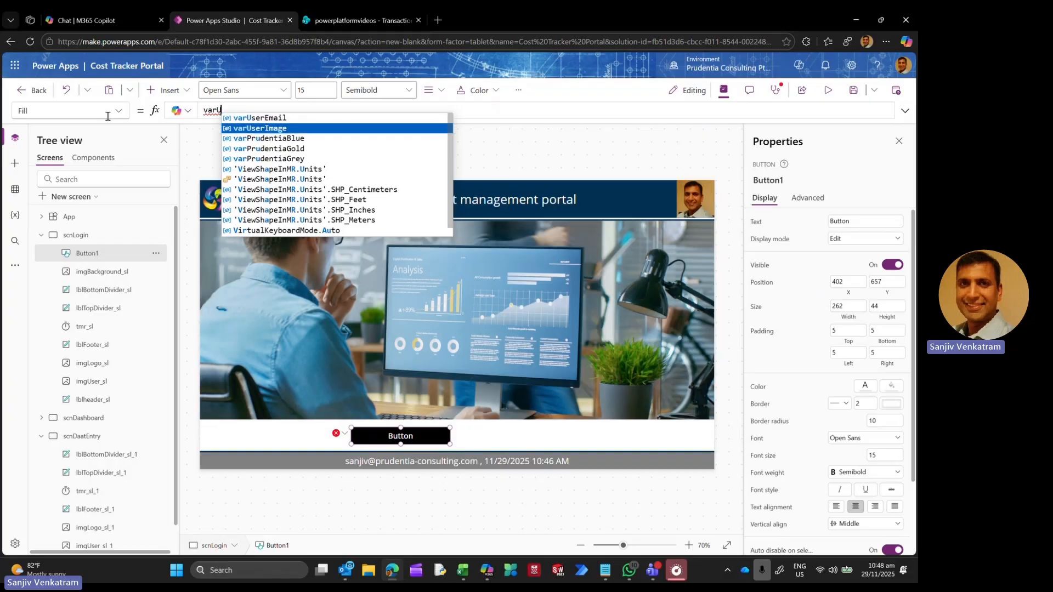
pyautogui.press('Down')
pyautogui.press('Tab')
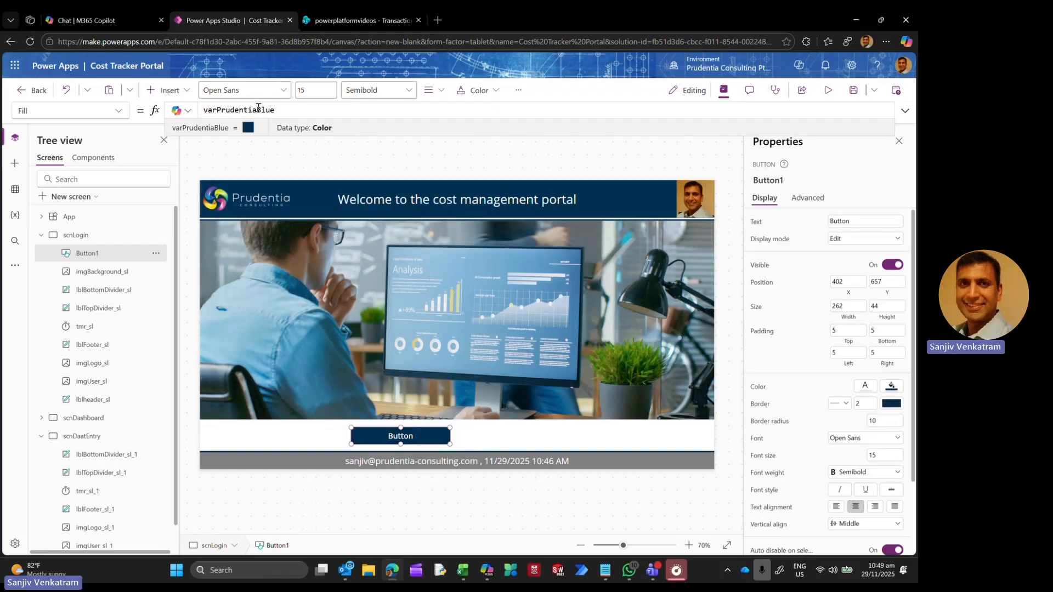
pyautogui.moveTo(259, 108); pyautogui.dragTo(394, 132)
pyautogui.write('Go')
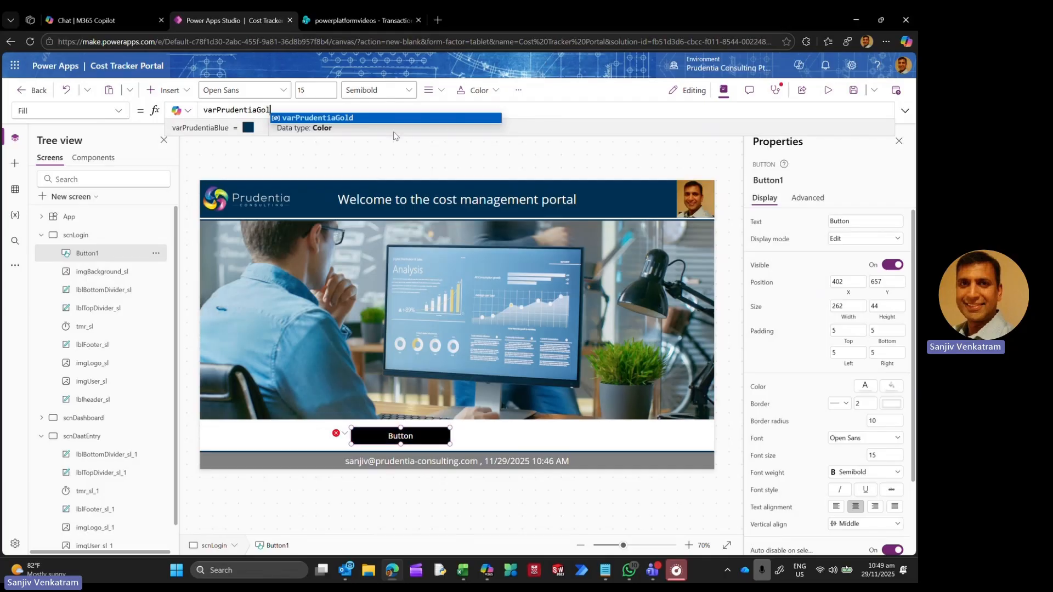
pyautogui.press('Tab')
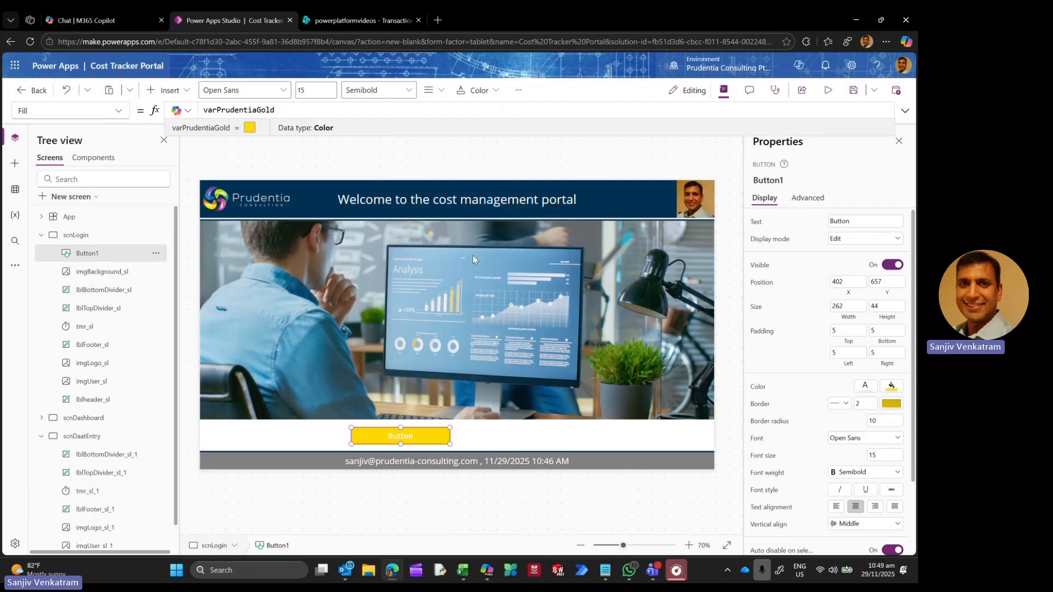
# Step: Set the gold button's text Color property to the variable varPrudentiaBlue
pyautogui.click(118, 111)
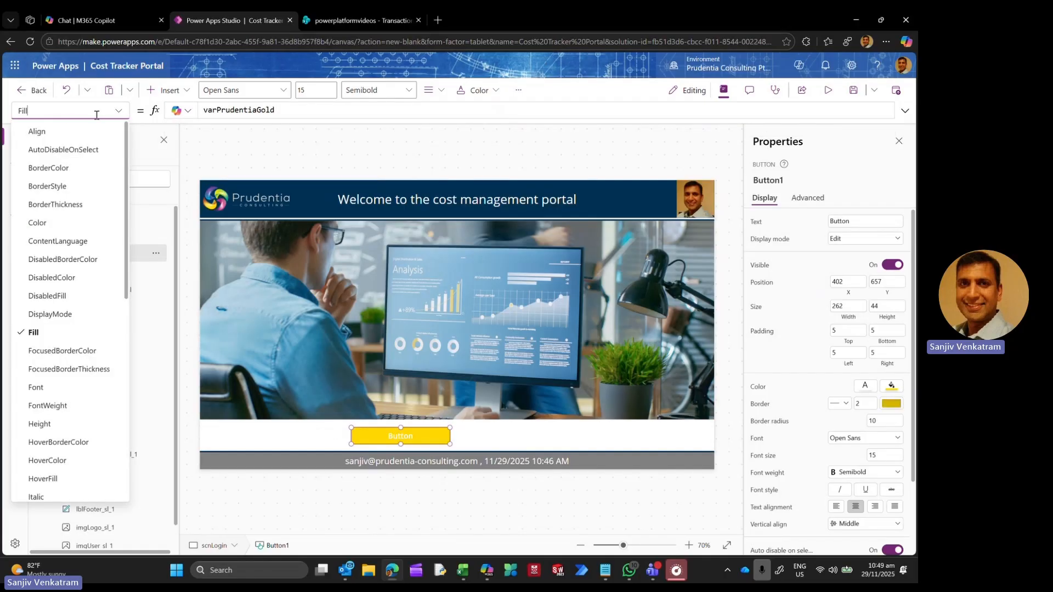
pyautogui.scroll(-3, 61, 392)
pyautogui.scroll(3, 60, 308)
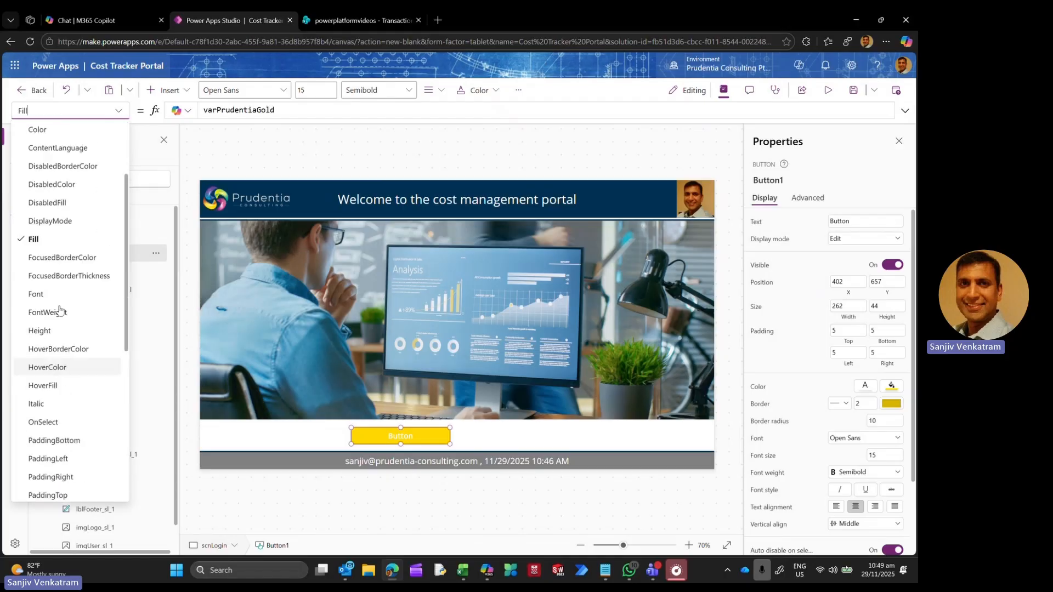
pyautogui.click(38, 222)
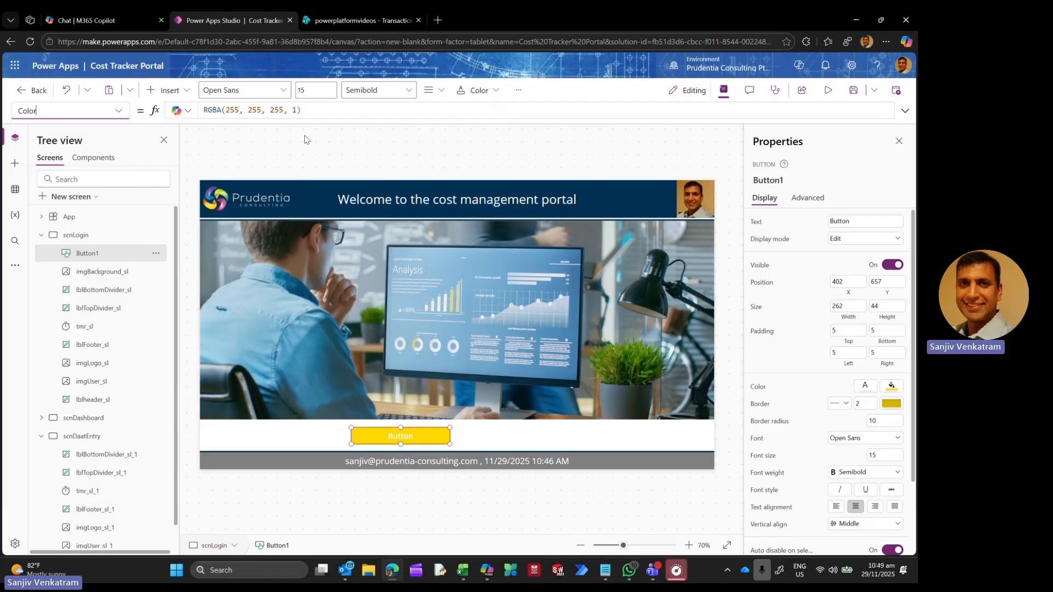
pyautogui.click(345, 108)
pyautogui.hotkey('ctrl', 'a')
pyautogui.write('var')
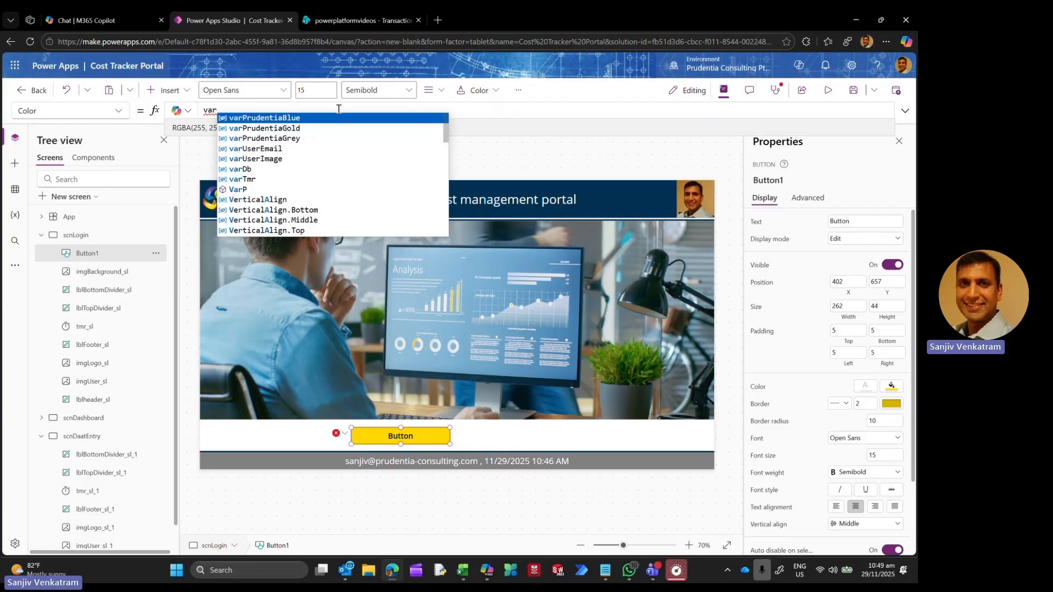
pyautogui.press('Tab')
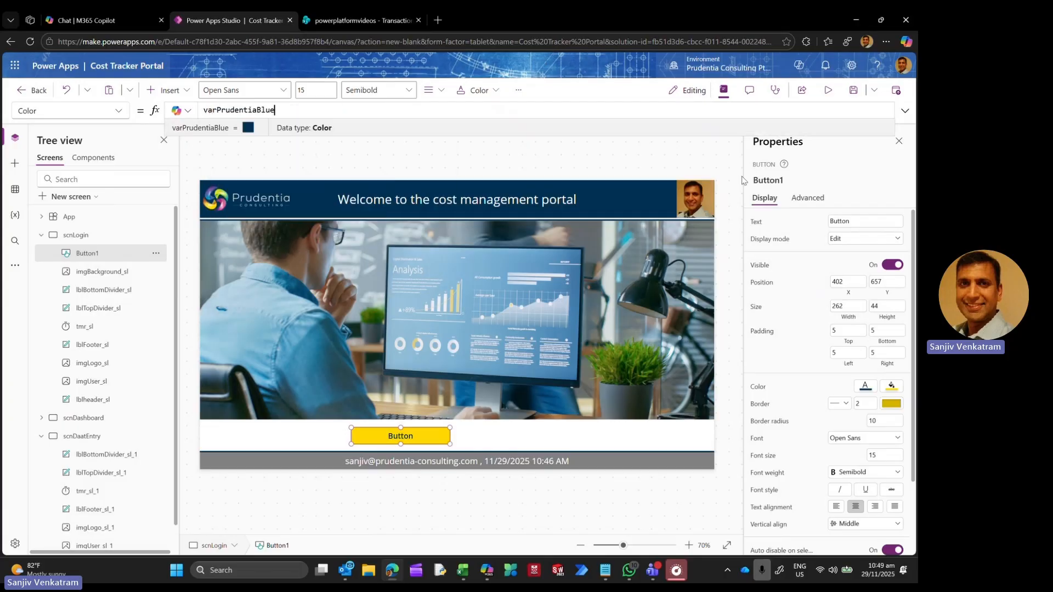
# Step: Change the gold button's caption to "Enter information"
pyautogui.click(854, 220)
pyautogui.write('V')
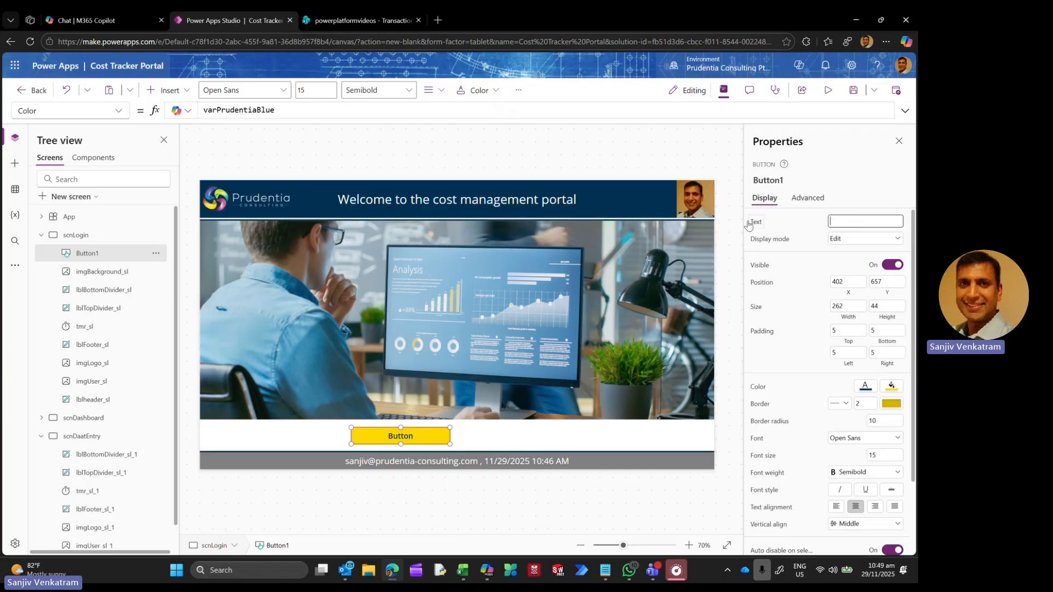
pyautogui.write('nter information')
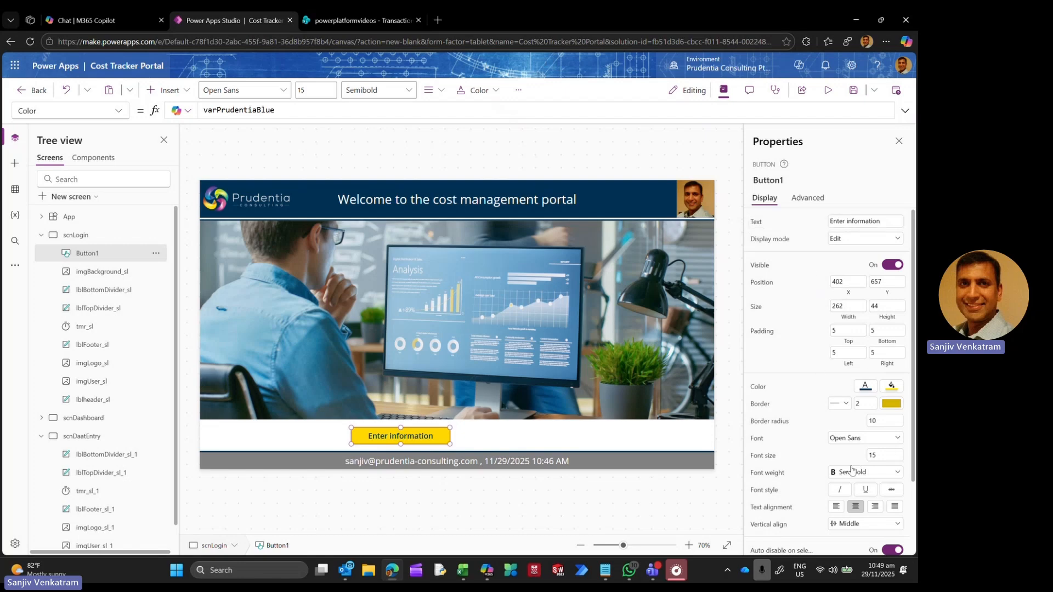
# Step: Set the font weight of the "Enter information" button to Bold
pyautogui.click(832, 470)
pyautogui.click(831, 470)
pyautogui.click(479, 439)
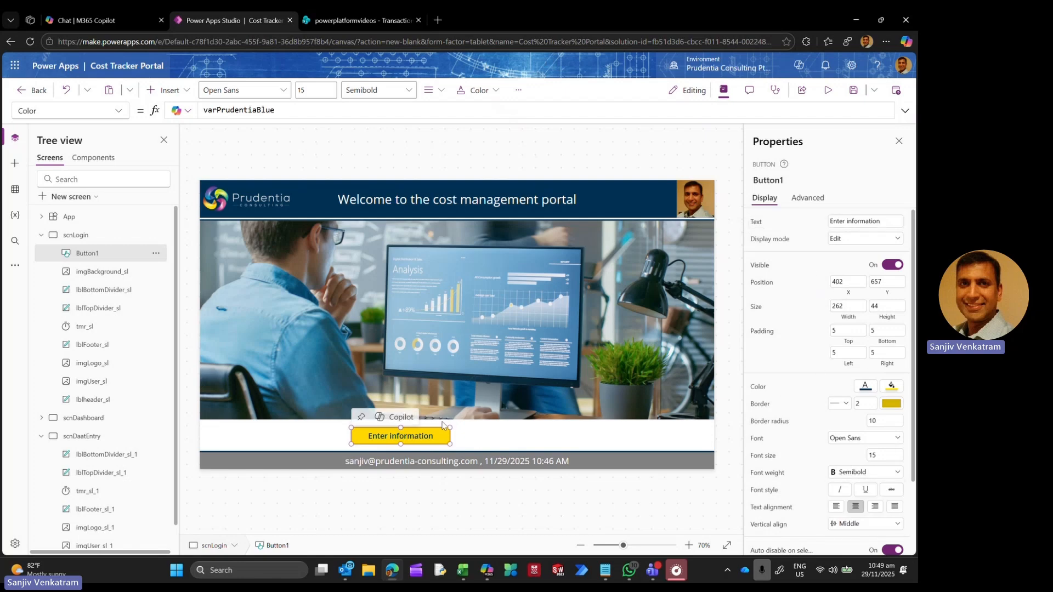
pyautogui.click(431, 434)
pyautogui.scroll(-2, 851, 347)
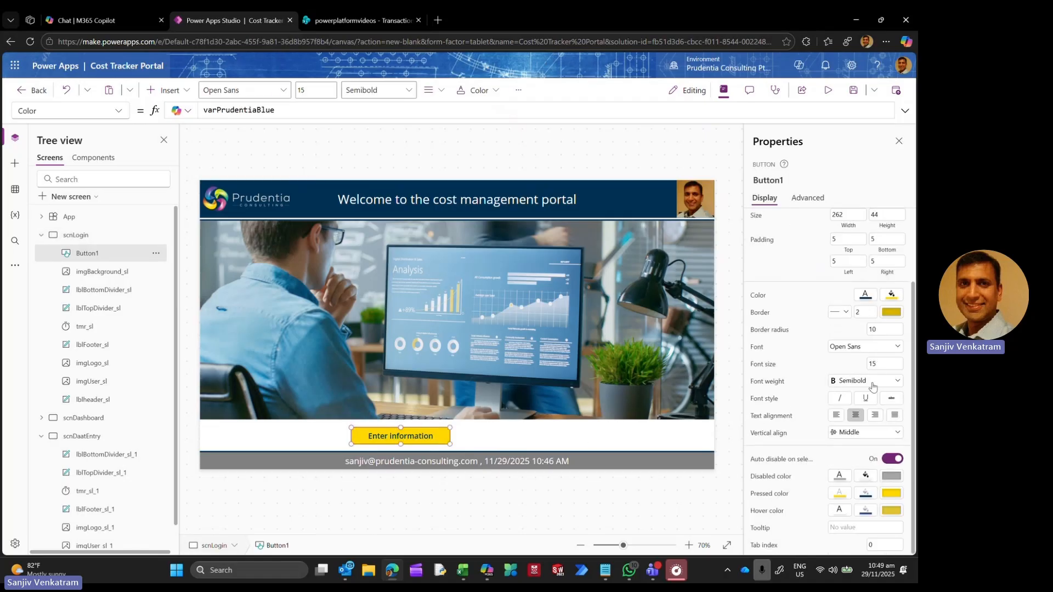
pyautogui.click(871, 383)
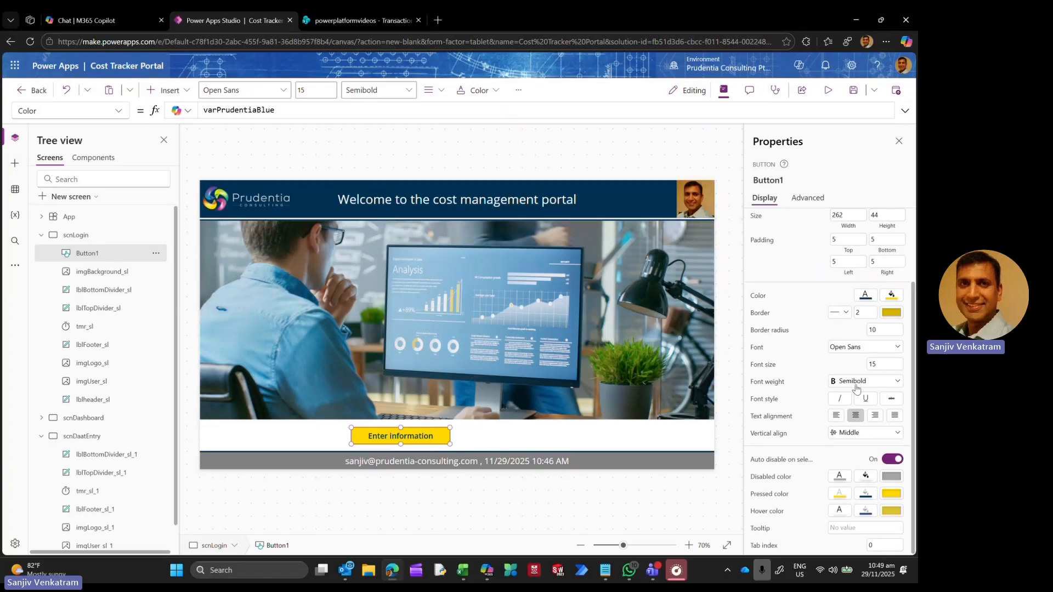
pyautogui.click(857, 394)
pyautogui.click(538, 440)
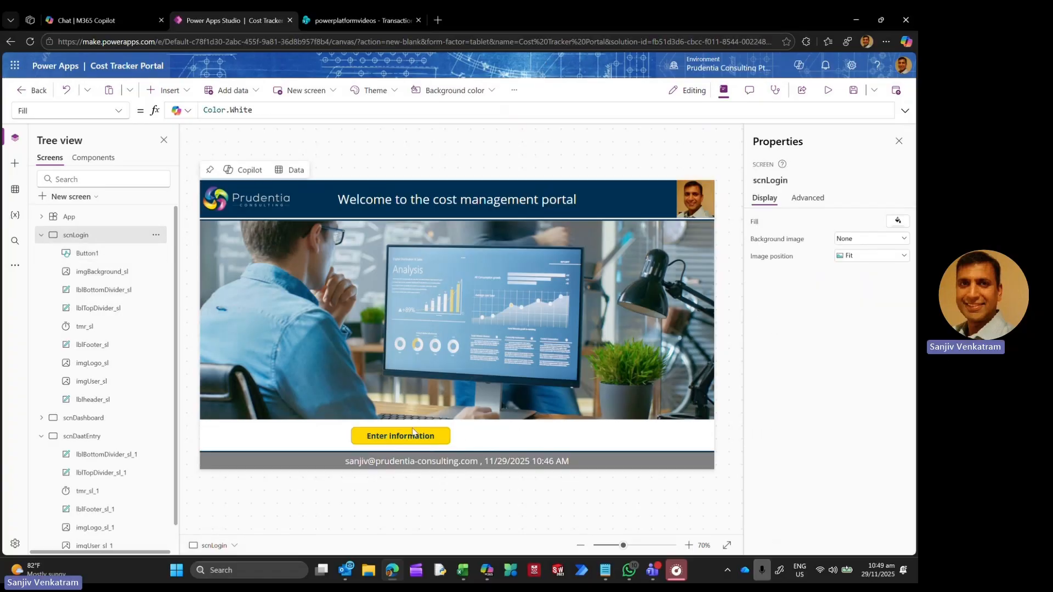
# Step: Rename the gold button on scnLogin as btnMew_sl
pyautogui.doubleClick(88, 252)
pyautogui.write('btnView_')
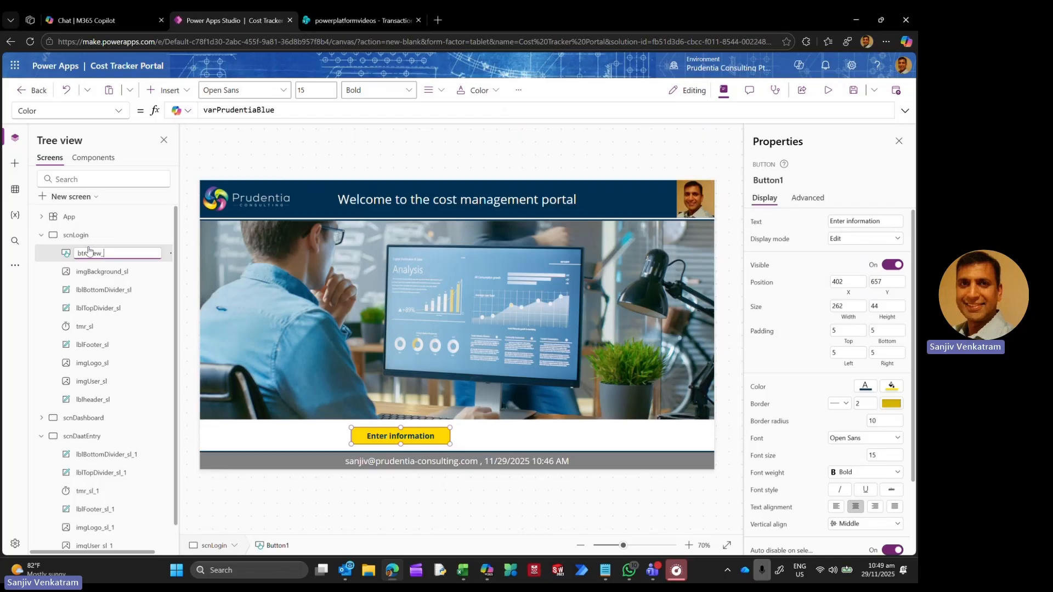
pyautogui.write('tnMew_sl')
pyautogui.press('Return')
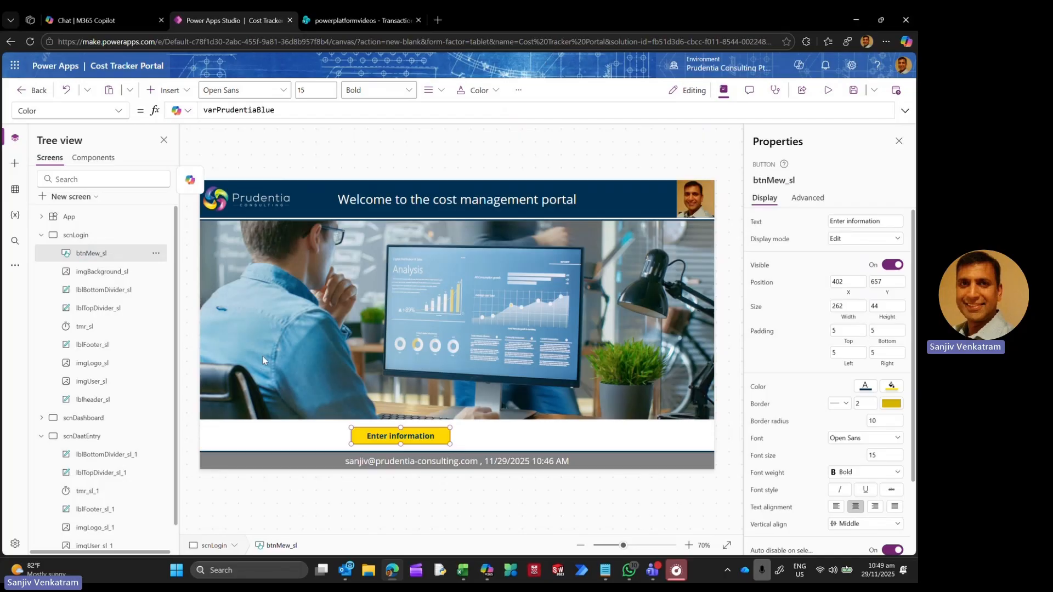
# Step: Duplicate the "Enter information" button, placing the copy at X 834, Y 655, and move the original to X 366, Y 655
pyautogui.moveTo(384, 435)
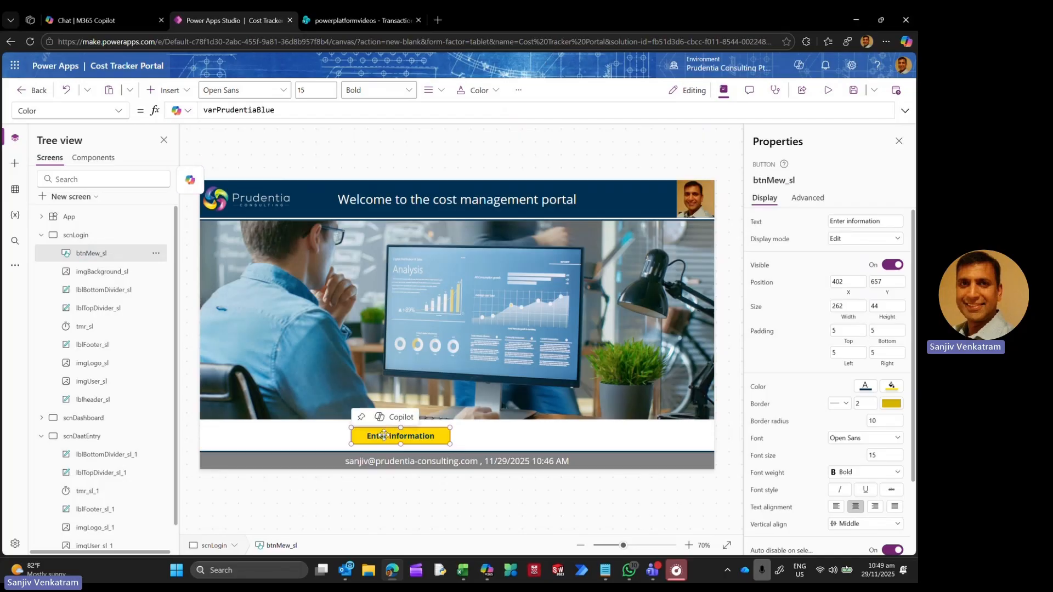
pyautogui.hotkey('ctrl', 'c')
pyautogui.hotkey('ctrl', 'v')
pyautogui.moveTo(384, 435); pyautogui.dragTo(556, 436)
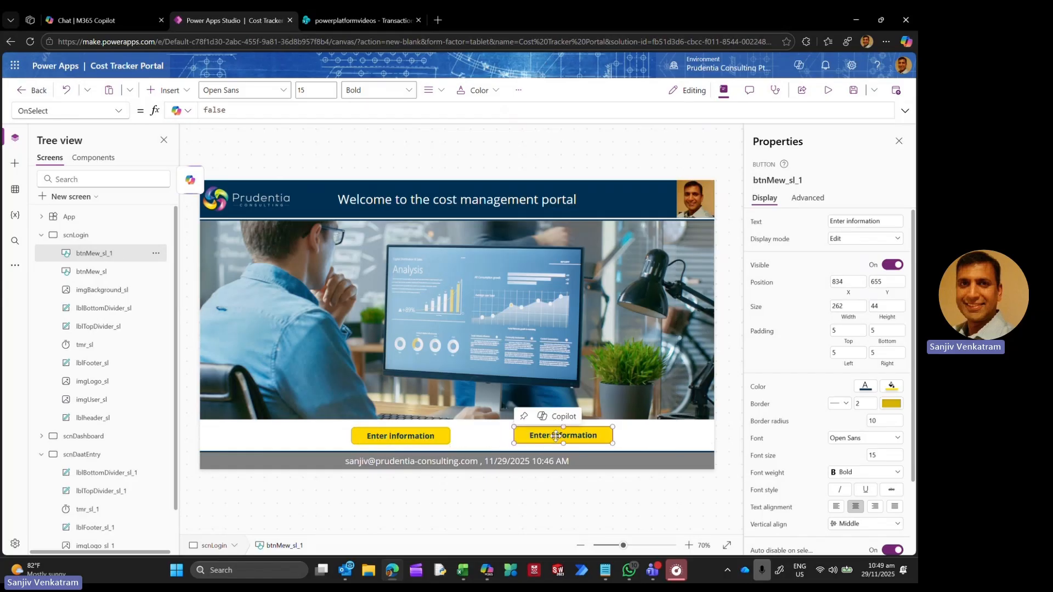
pyautogui.click(401, 436)
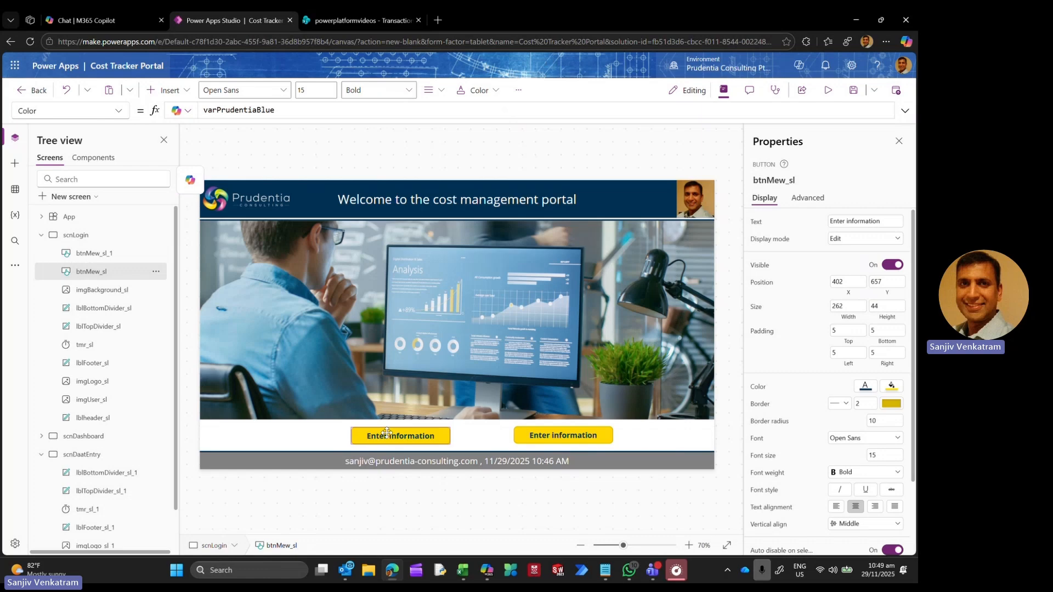
pyautogui.moveTo(388, 436)
pyautogui.mouseDown()
pyautogui.moveTo(359, 433)
pyautogui.moveTo(378, 433)
pyautogui.mouseUp()
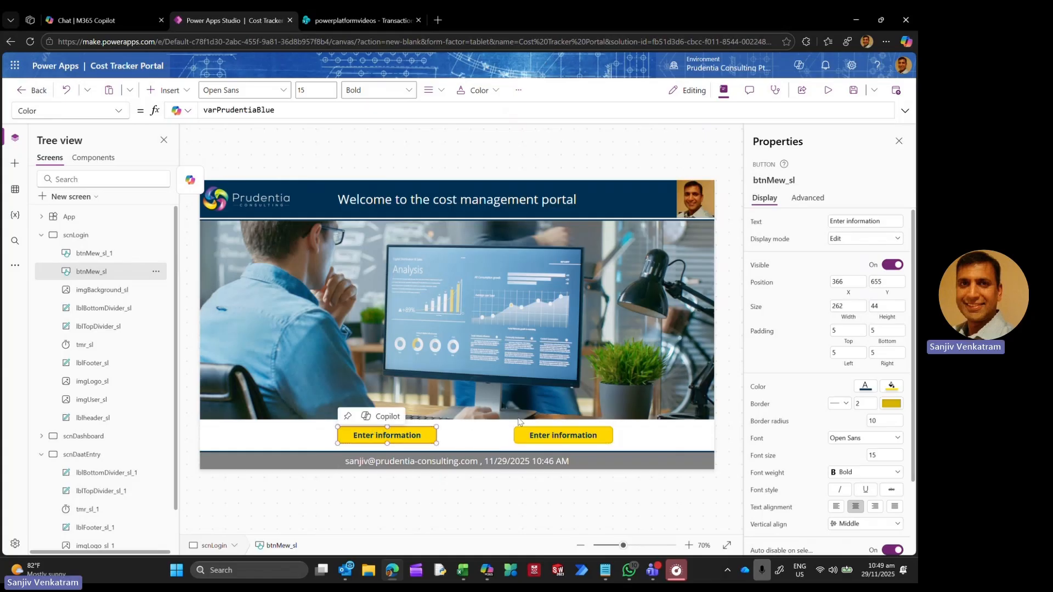
# Step: Change the caption of the duplicated gold button to "View Dashboard"
pyautogui.click(539, 439)
pyautogui.click(864, 221)
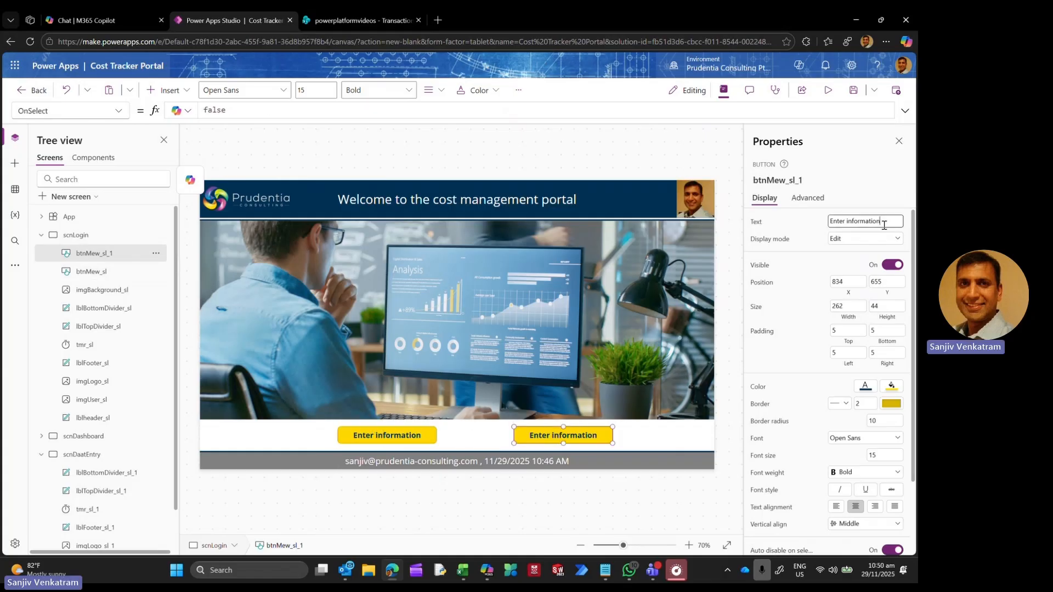
pyautogui.write('View Dashboar')
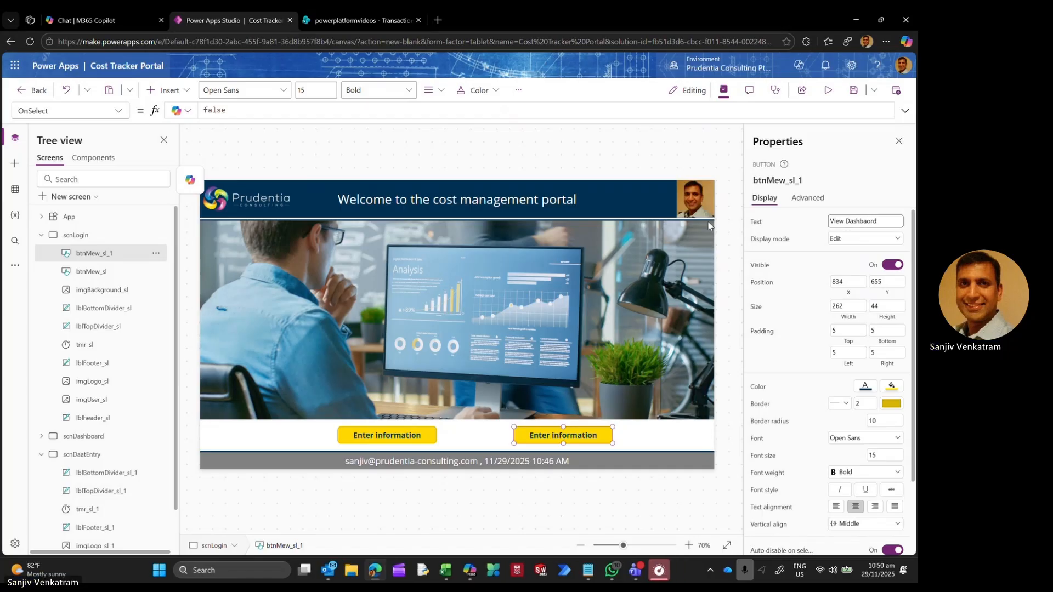
pyautogui.press('BackSpace')
pyautogui.press('BackSpace')
pyautogui.press('BackSpace')
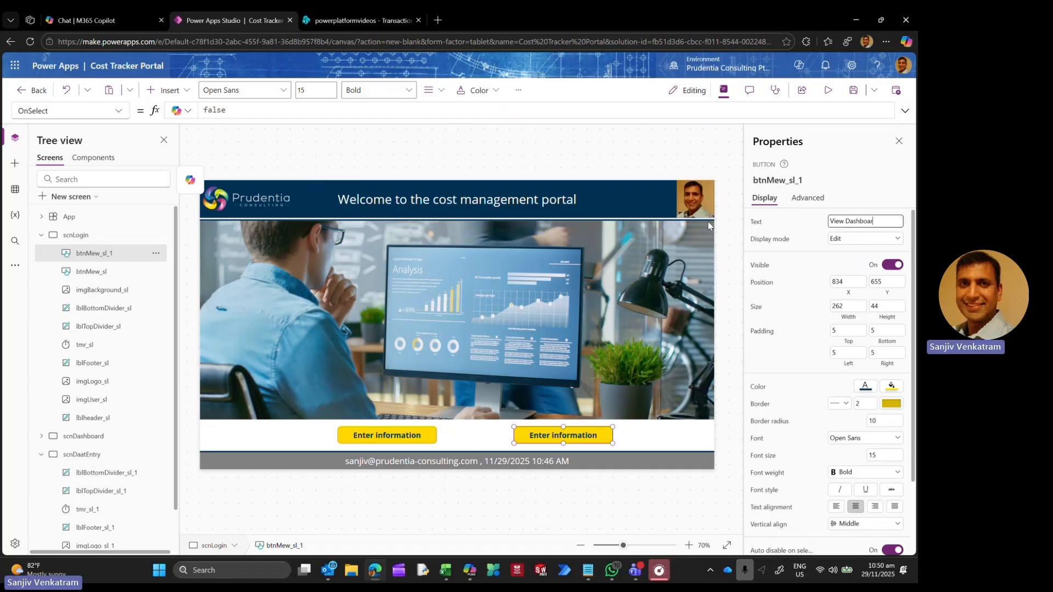
pyautogui.write('oard')
pyautogui.click(415, 437)
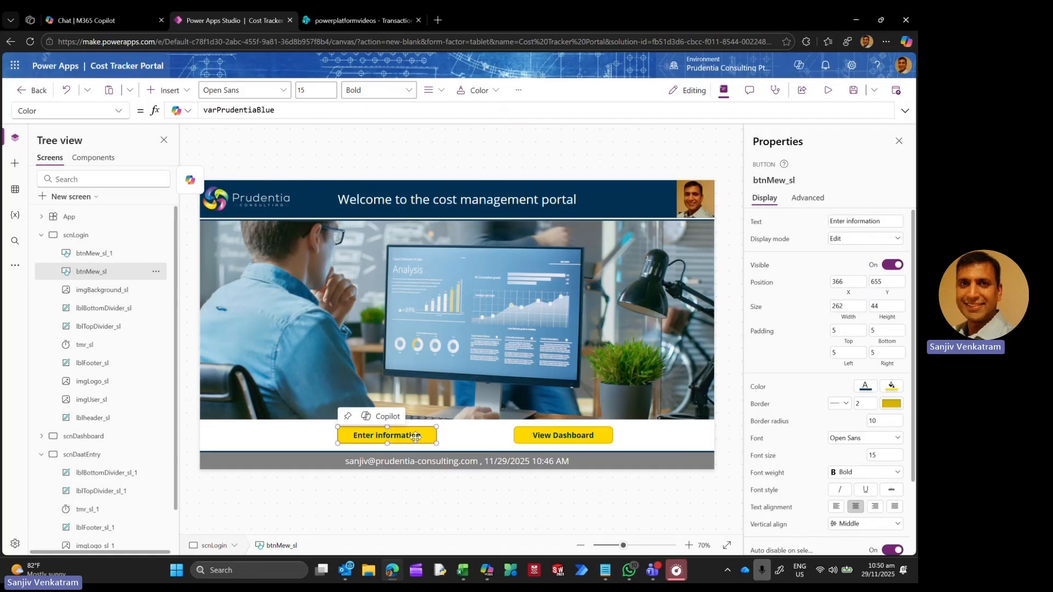
pyautogui.click(574, 435)
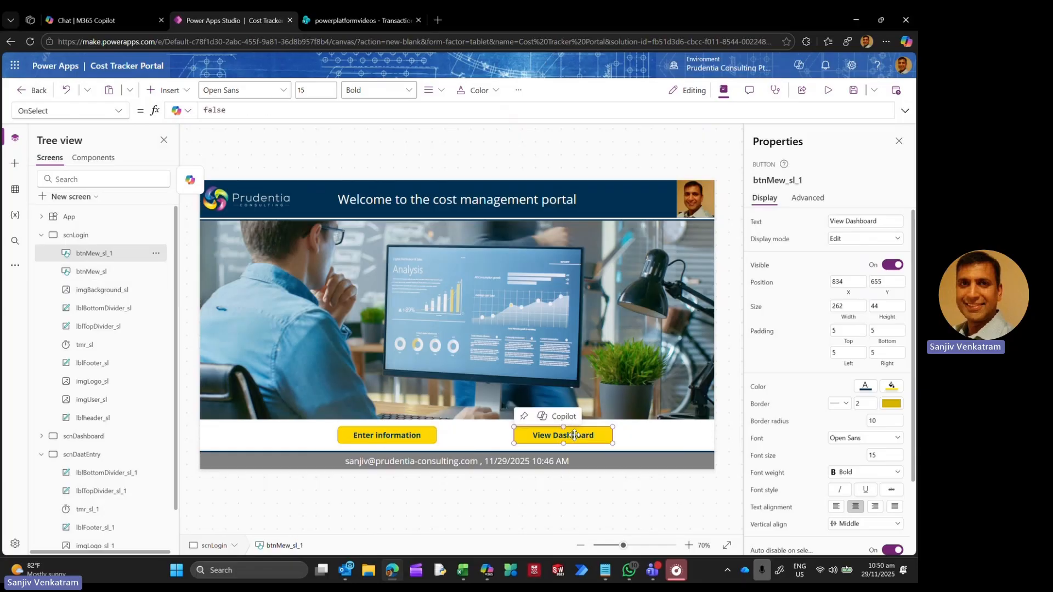
# Step: Collapse scnLogin in the screen tree and correct the misspelled data entry screen's name to scnDataEntry
pyautogui.click(39, 236)
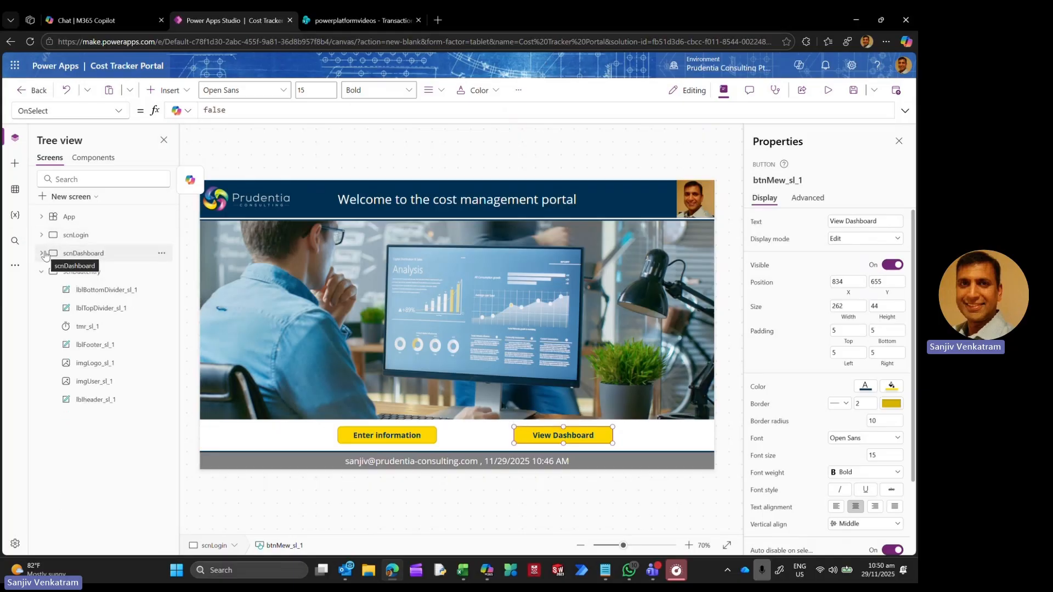
pyautogui.click(42, 253)
pyautogui.click(44, 254)
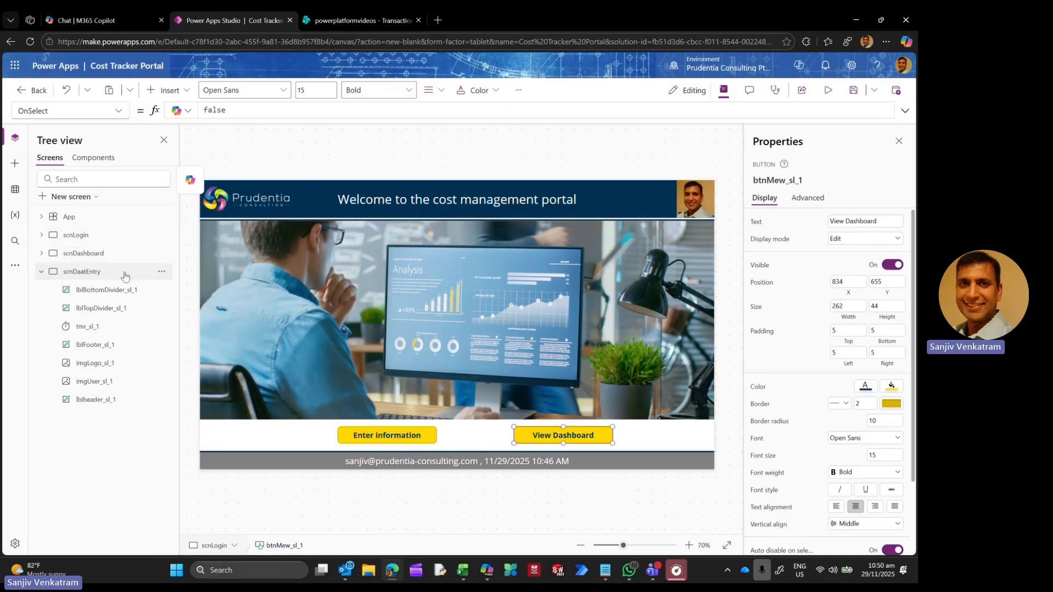
pyautogui.click(102, 280)
pyautogui.doubleClick(103, 275)
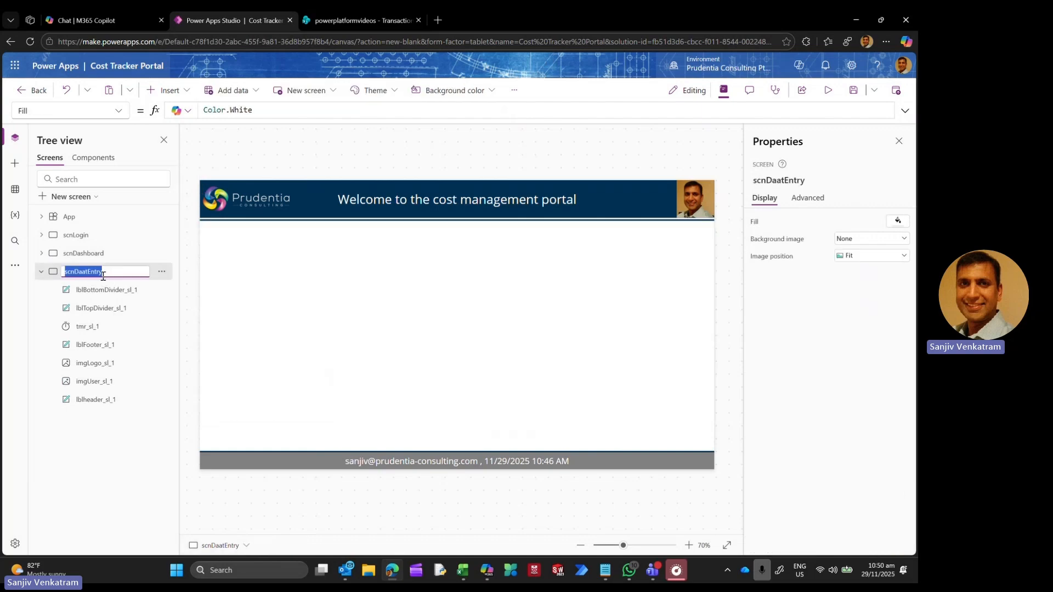
pyautogui.click(102, 276)
pyautogui.press('Left')
pyautogui.press('Left')
pyautogui.press('Left')
pyautogui.press('Left')
pyautogui.press('Left')
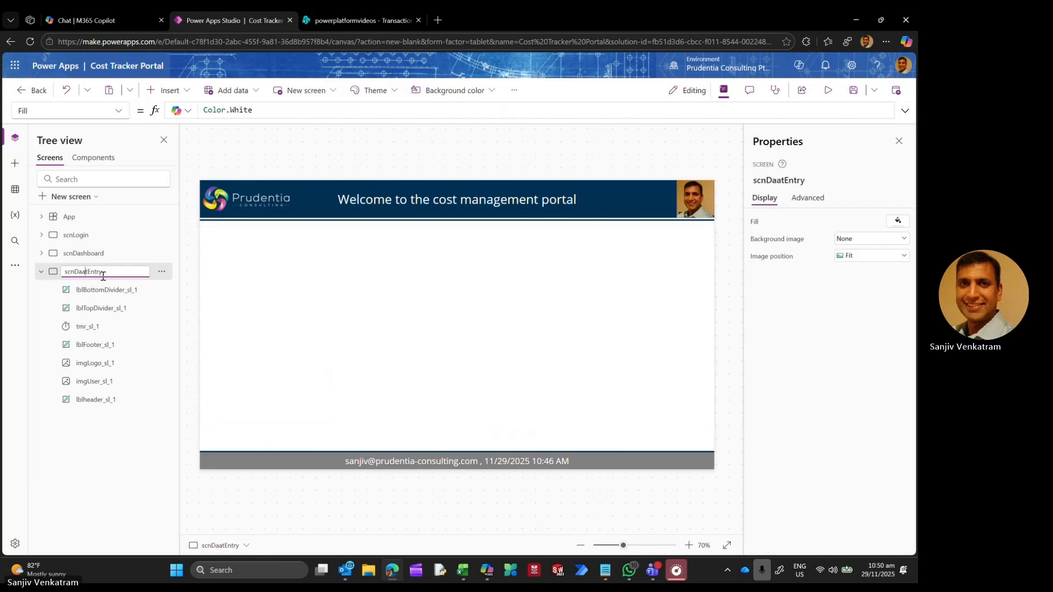
pyautogui.press('BackSpace')
pyautogui.press('BackSpace')
pyautogui.write('ta')
pyautogui.press('Return')
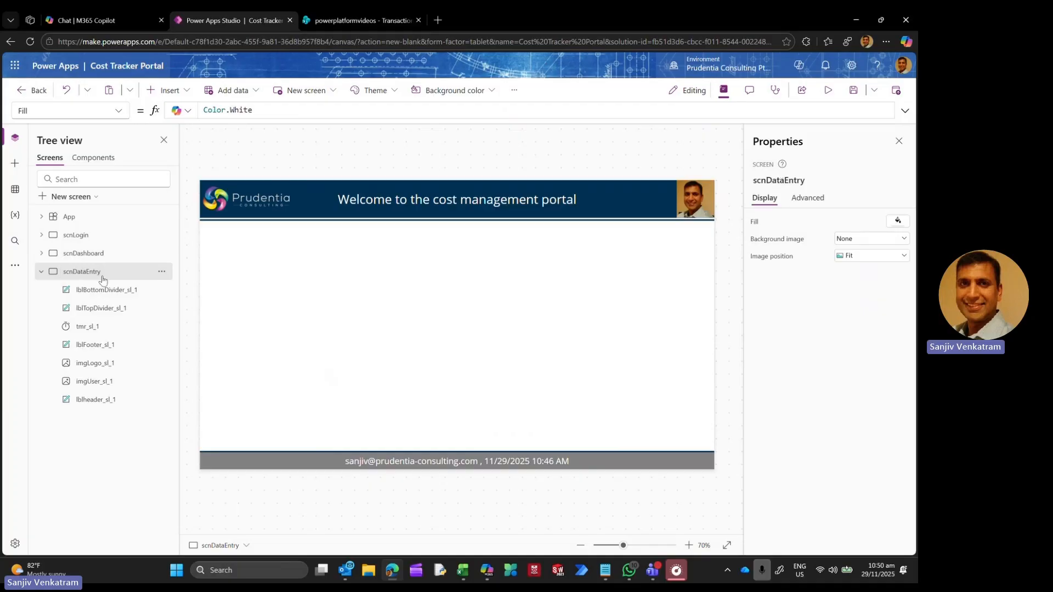
# Step: Rename the bottom divider label on scnDataEntry as lblBottomDivider_se
pyautogui.doubleClick(120, 292)
pyautogui.press('End')
pyautogui.press('BackSpace')
pyautogui.press('BackSpace')
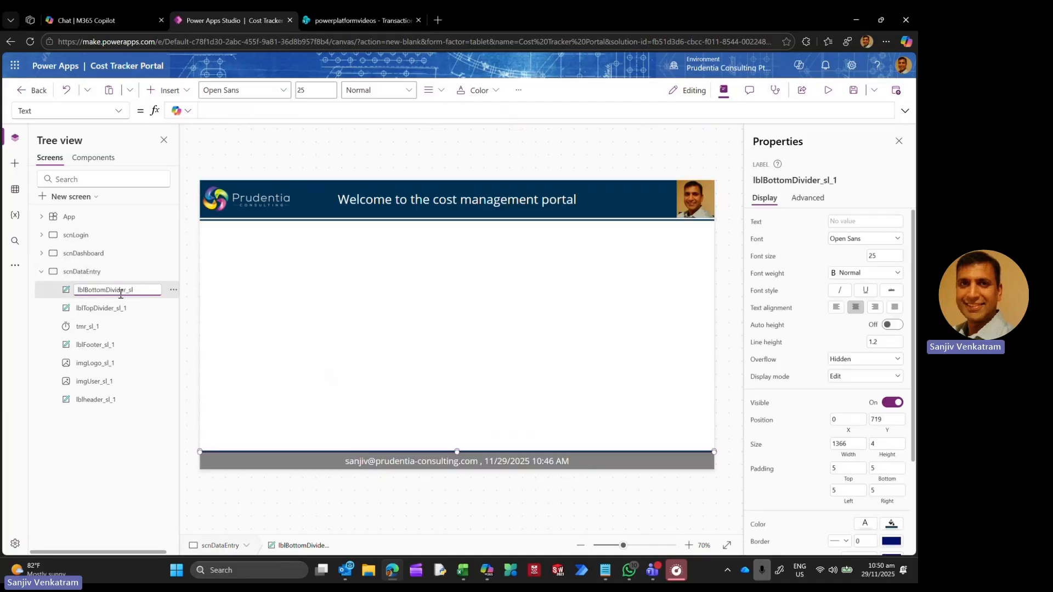
pyautogui.write('e')
pyautogui.press('Return')
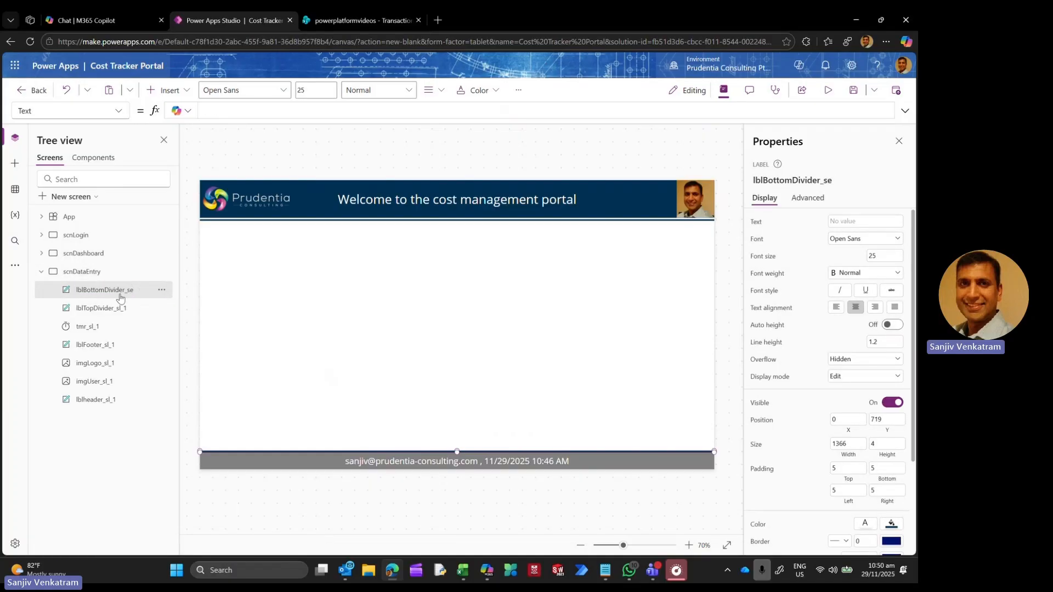
# Step: Rename the top divider label on scnDataEntry as lblTopDivider_se
pyautogui.doubleClick(127, 314)
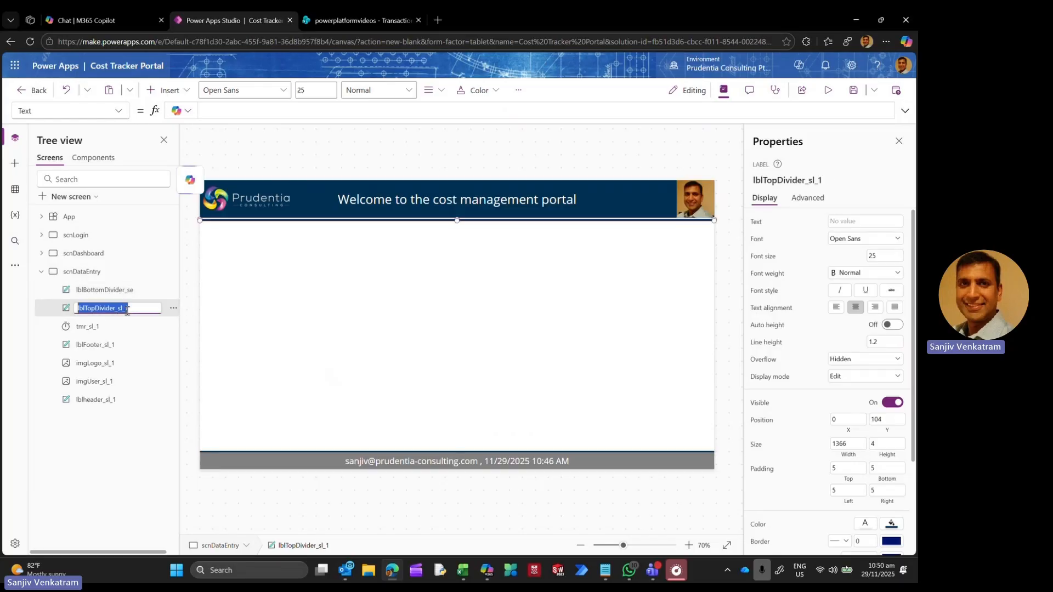
pyautogui.press('End')
pyautogui.press('BackSpace')
pyautogui.press('BackSpace')
pyautogui.press('BackSpace')
pyautogui.write('r')
pyautogui.press('Return')
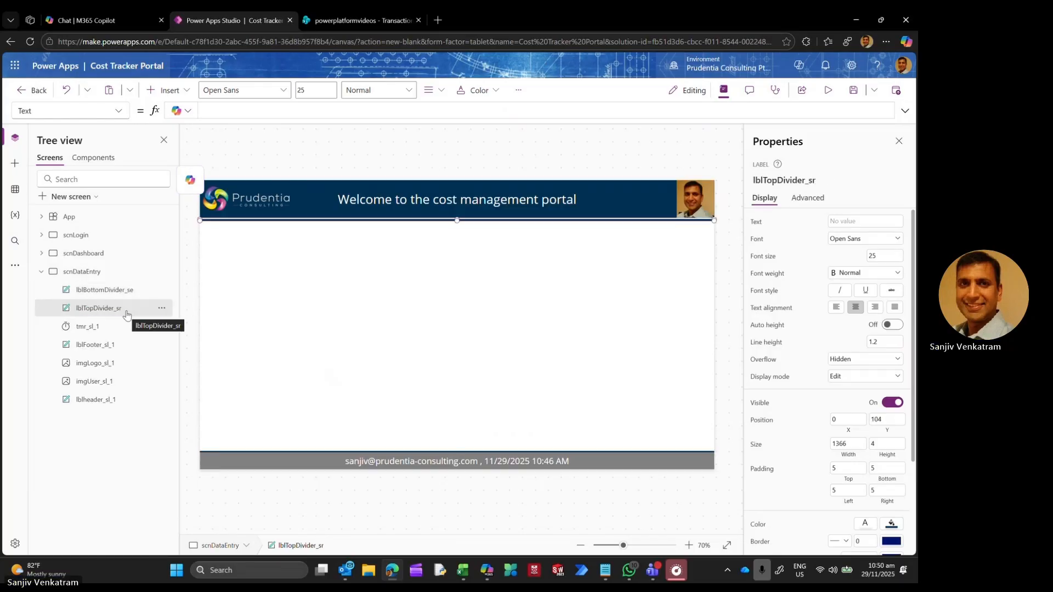
pyautogui.doubleClick(126, 311)
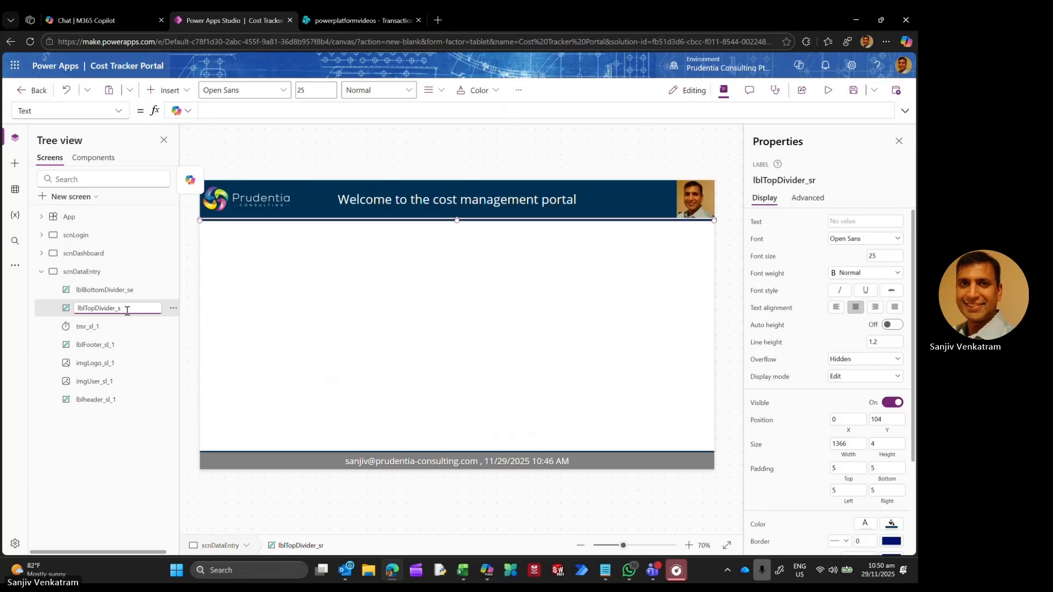
pyautogui.press('Escape')
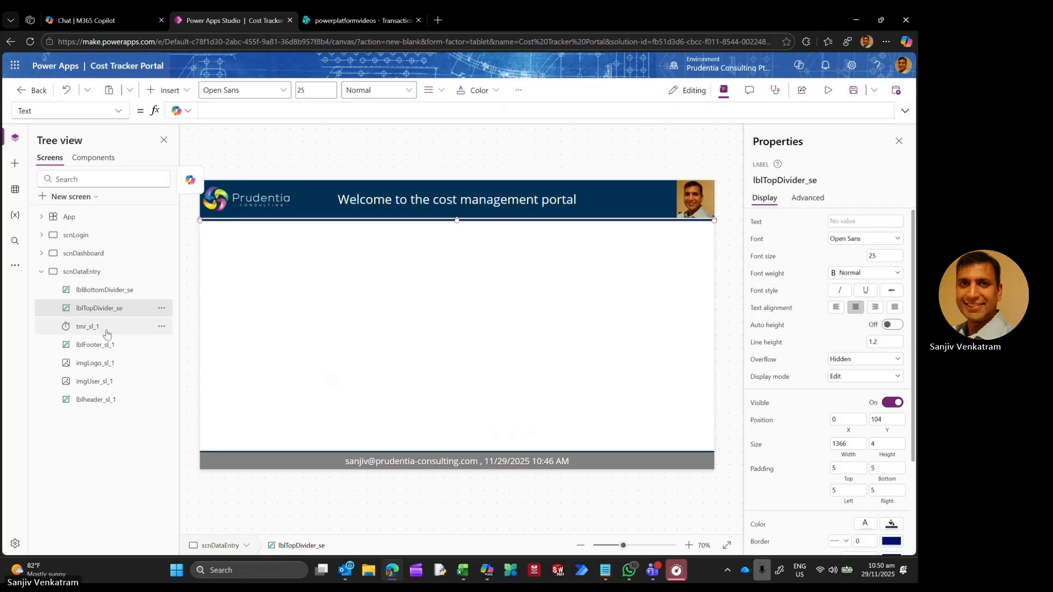
# Step: Rename the timer control on scnDataEntry as tmr_se
pyautogui.click(106, 333)
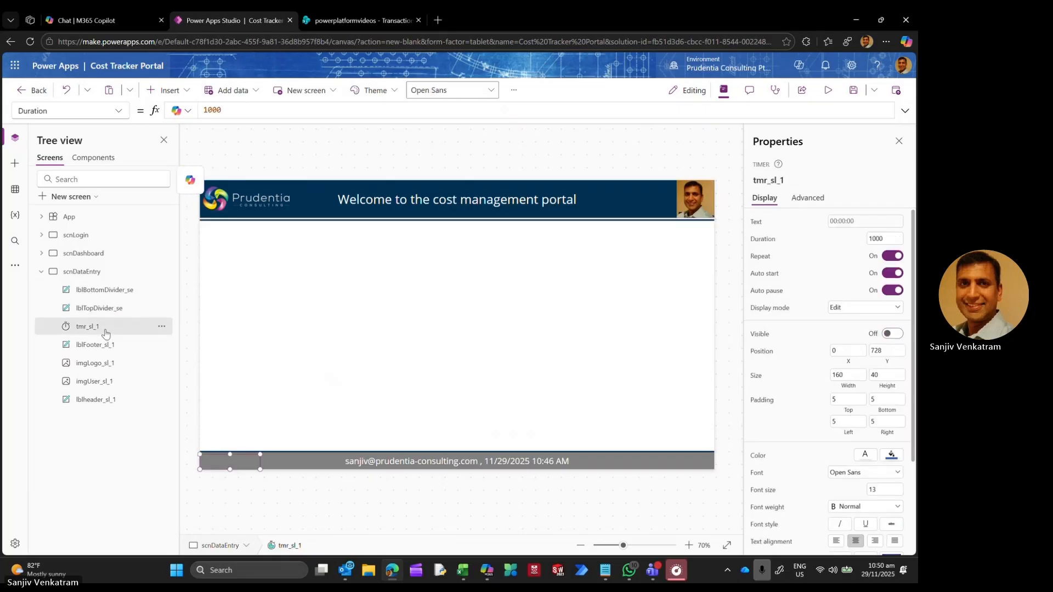
pyautogui.doubleClick(106, 331)
pyautogui.click(106, 330)
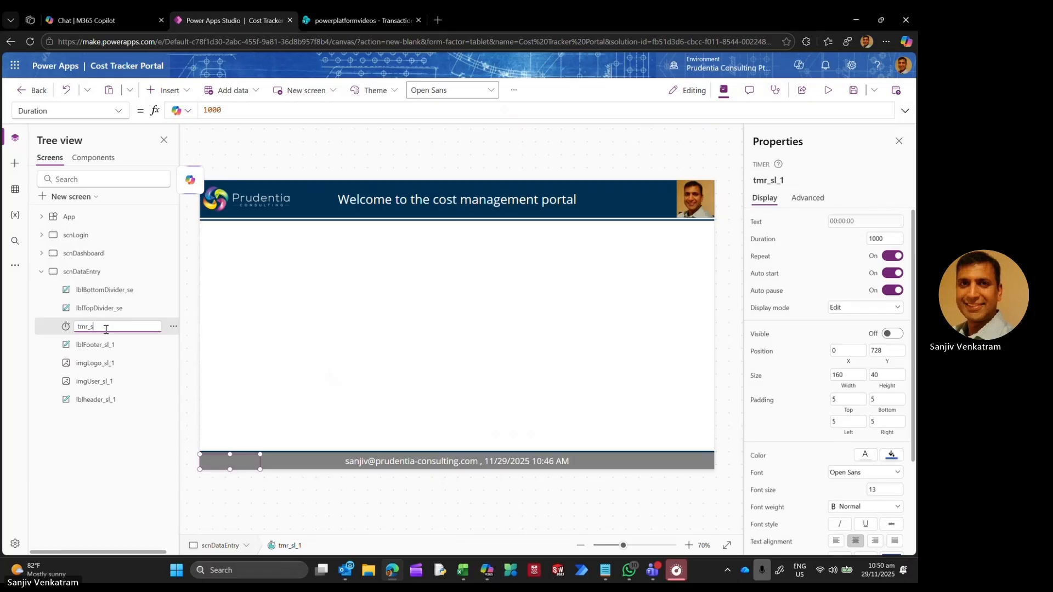
pyautogui.write('e')
pyautogui.press('Return')
# Step: Rename the footer label on scnDataEntry as lblFooter_se
pyautogui.doubleClick(113, 346)
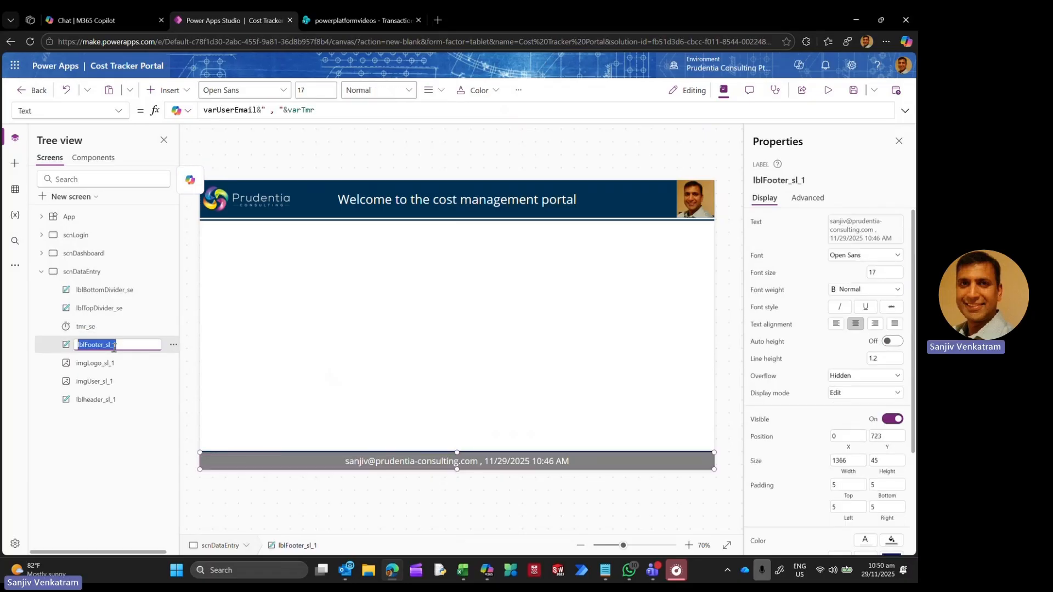
pyautogui.click(114, 346)
pyautogui.press('BackSpace')
pyautogui.press('BackSpace')
pyautogui.write('e')
pyautogui.press('Return')
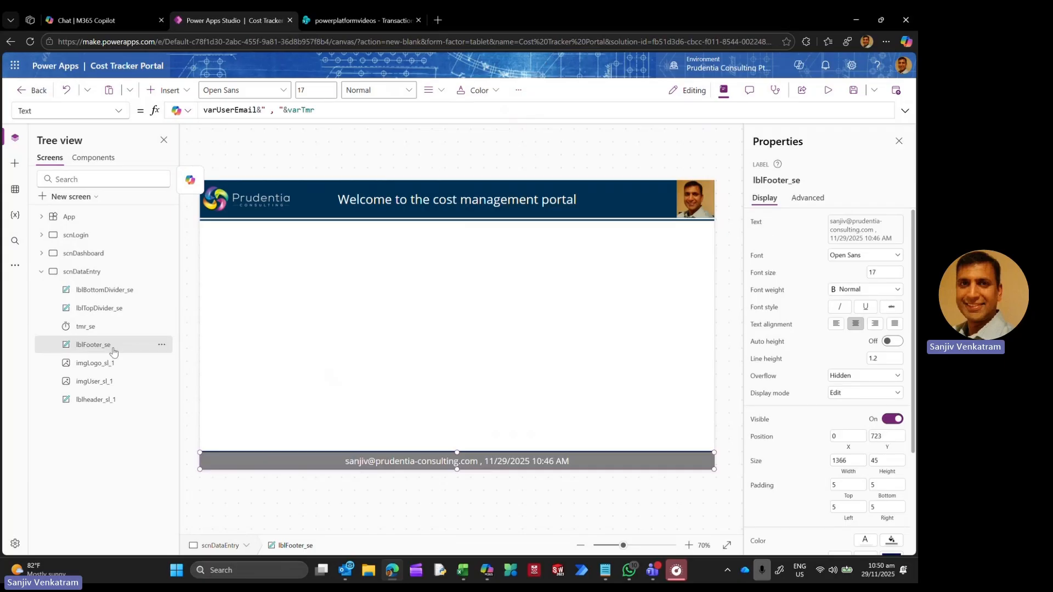
# Step: Rename the logo image on scnDataEntry as imgLogo_se
pyautogui.click(107, 369)
pyautogui.doubleClick(107, 370)
pyautogui.press('End')
pyautogui.press('BackSpace')
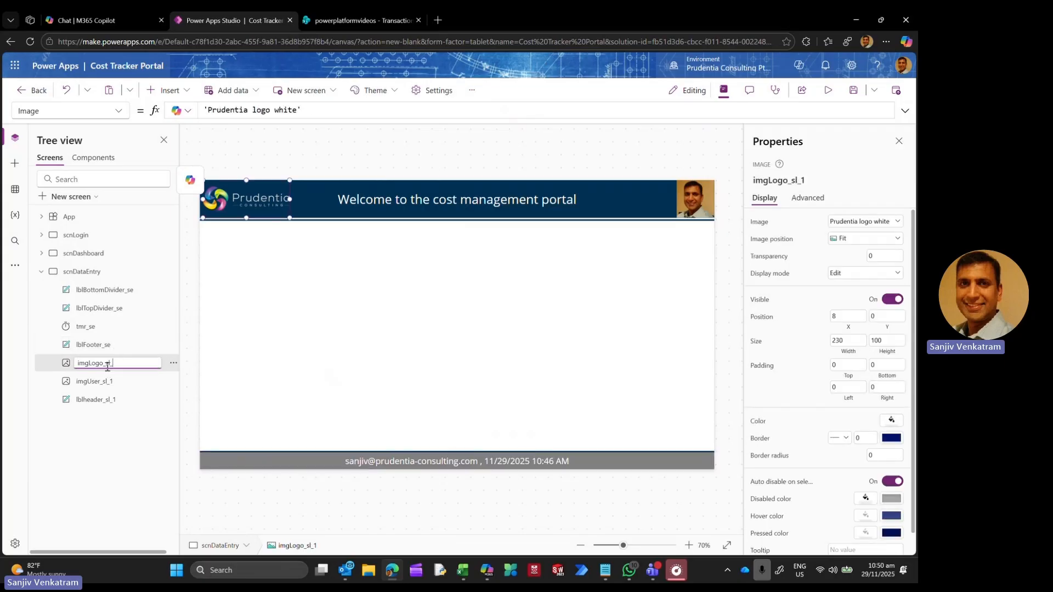
pyautogui.write('e')
pyautogui.press('Return')
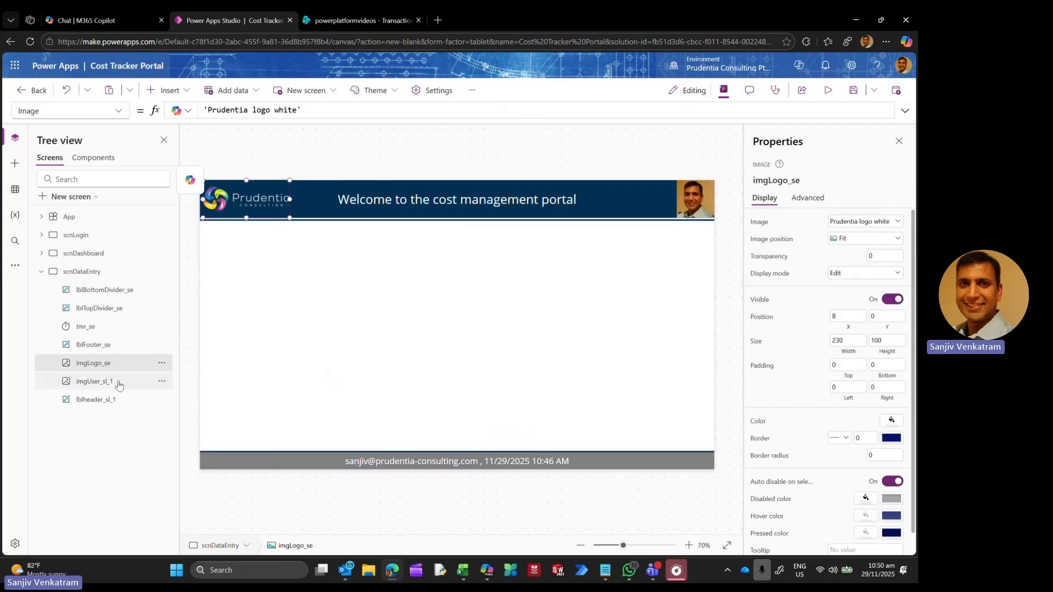
# Step: Rename the user image on scnDataEntry as imgUser_se
pyautogui.doubleClick(115, 383)
pyautogui.press('End')
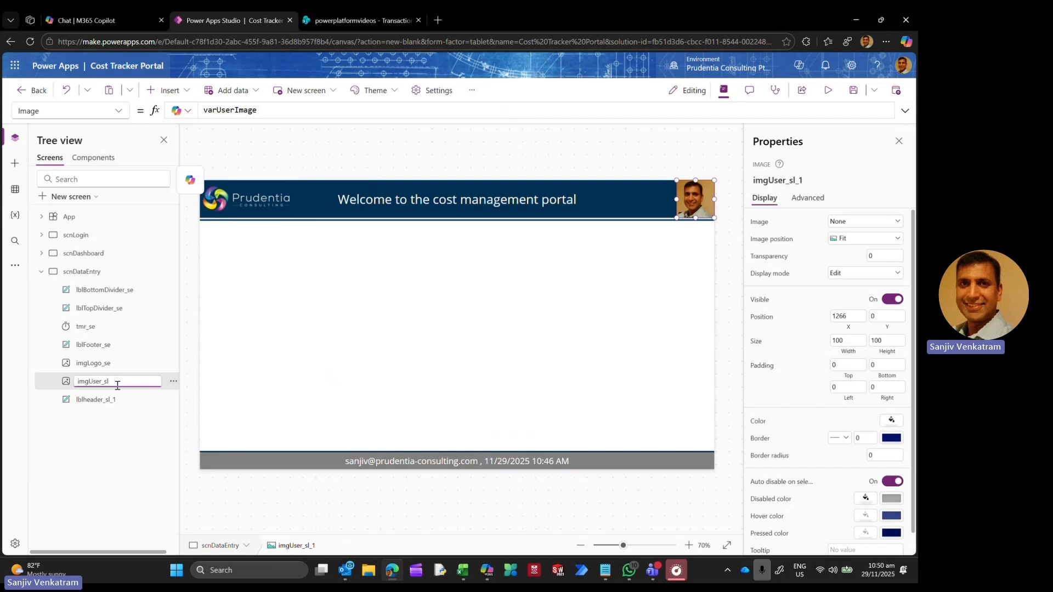
pyautogui.press('BackSpace')
pyautogui.write('e')
pyautogui.press('Return')
# Step: Rename the header label on scnDataEntry as lblheader_se
pyautogui.doubleClick(99, 399)
pyautogui.press('End')
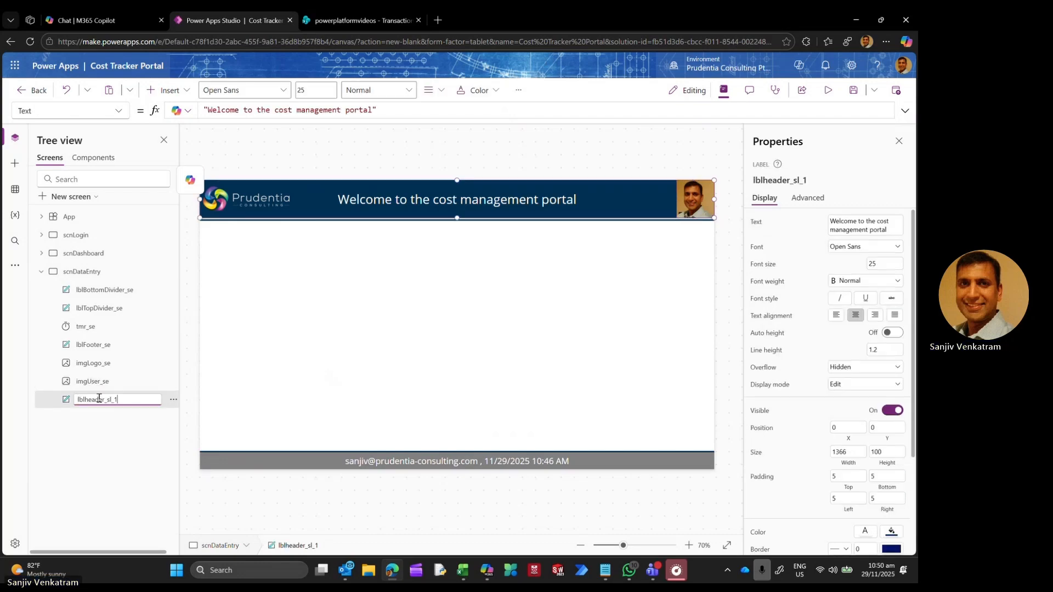
pyautogui.write('e')
pyautogui.press('Return')
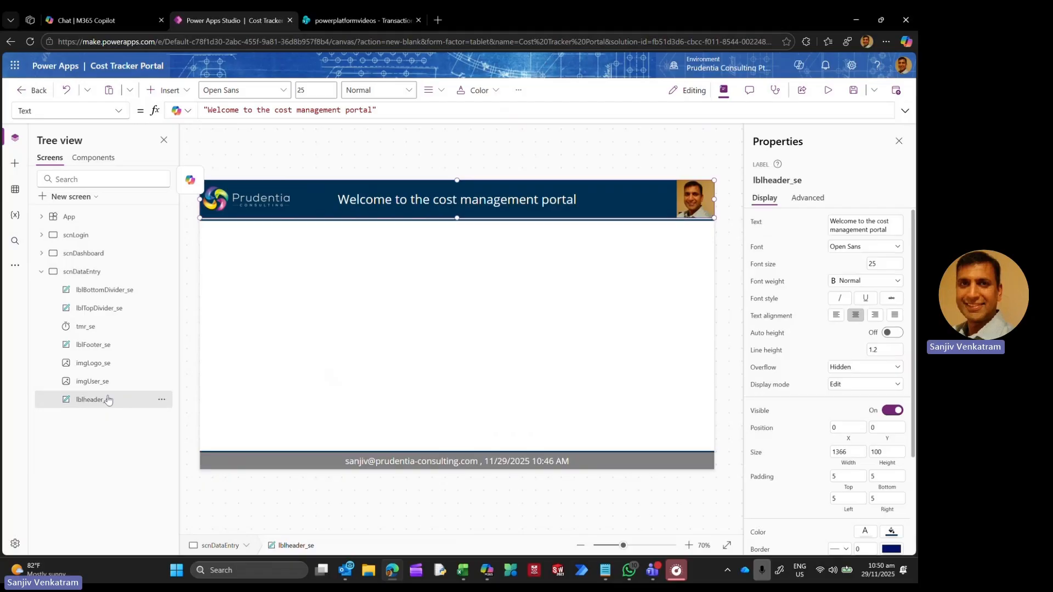
# Step: Dismiss the rename suggestions for scnDataEntry and insert an edit form on the screen
pyautogui.click(342, 373)
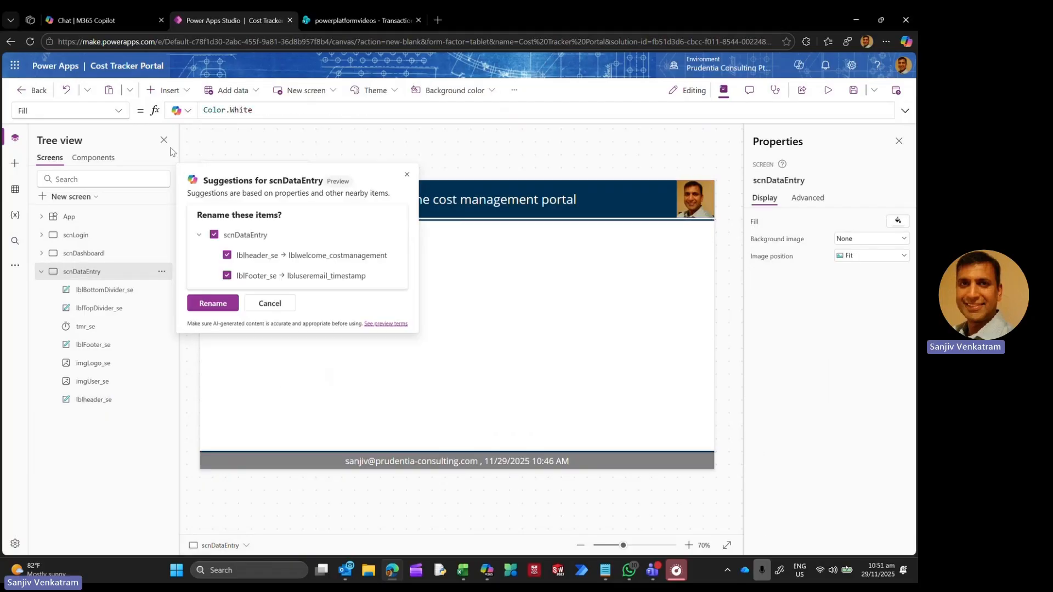
pyautogui.click(166, 90)
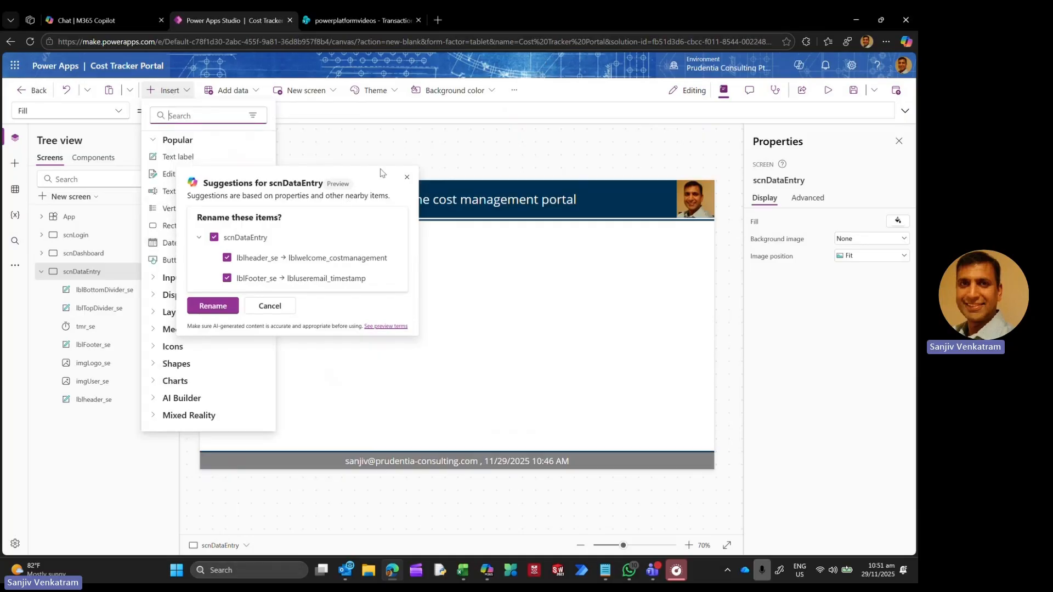
pyautogui.click(407, 176)
pyautogui.click(167, 90)
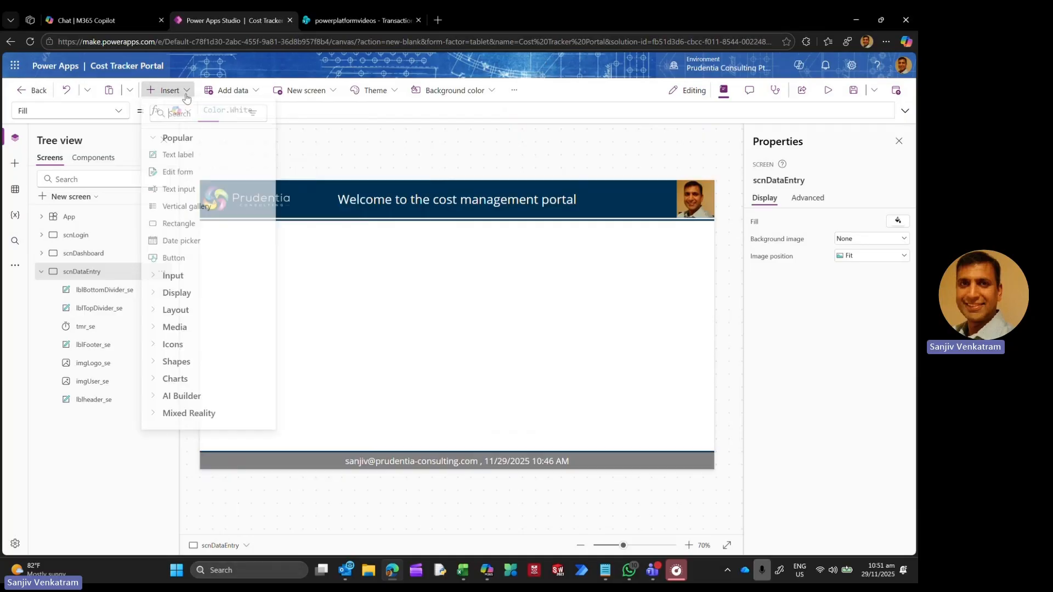
pyautogui.click(207, 180)
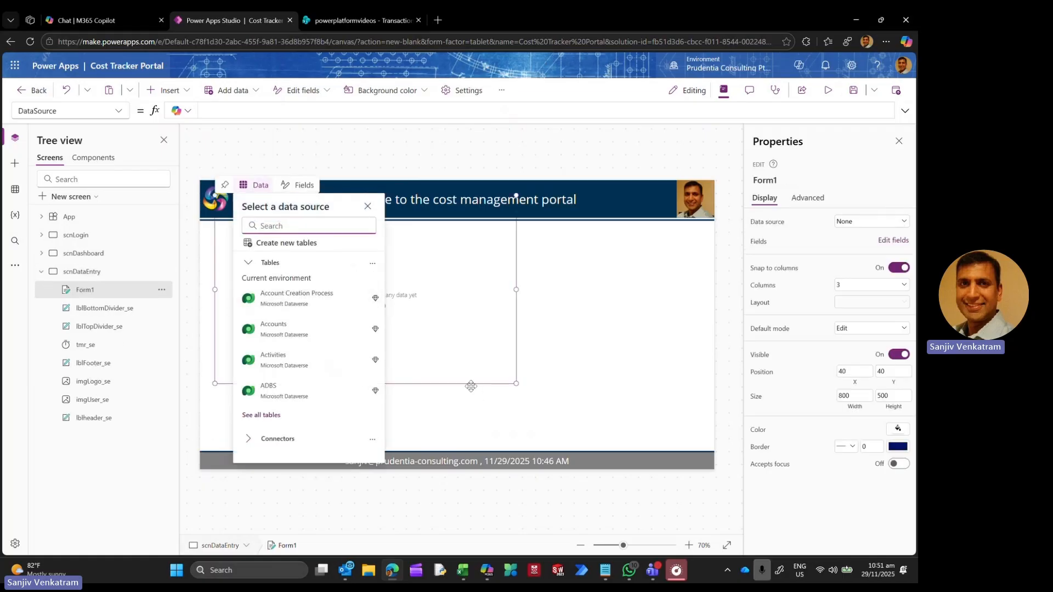
# Step: Place the new form between header and footer at about X 40, Y 204, and widen it to about 1295
pyautogui.moveTo(470, 386); pyautogui.dragTo(443, 444)
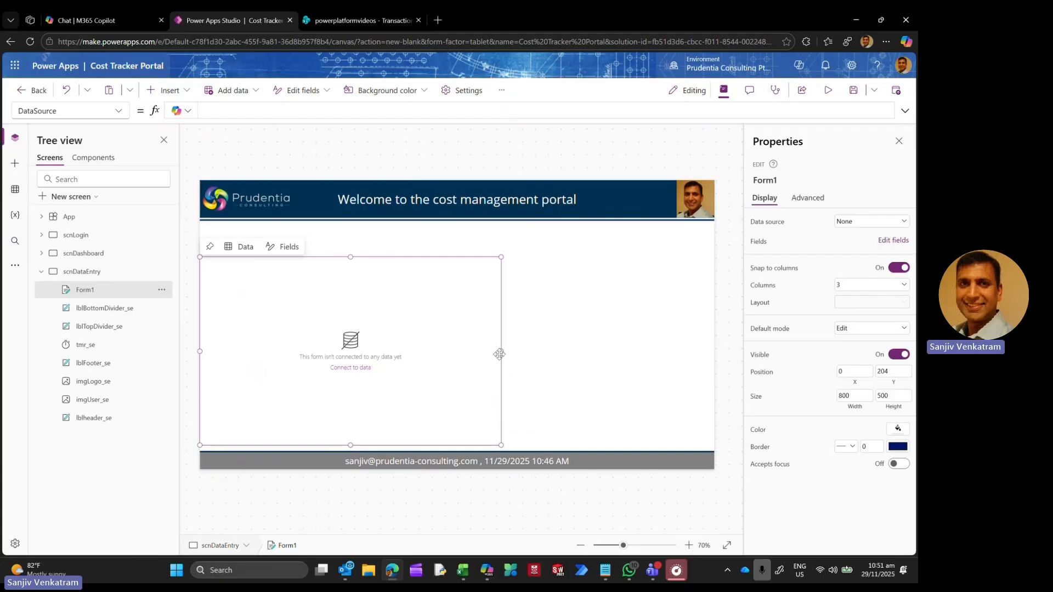
pyautogui.moveTo(500, 352); pyautogui.dragTo(702, 351)
pyautogui.moveTo(200, 351); pyautogui.dragTo(215, 350)
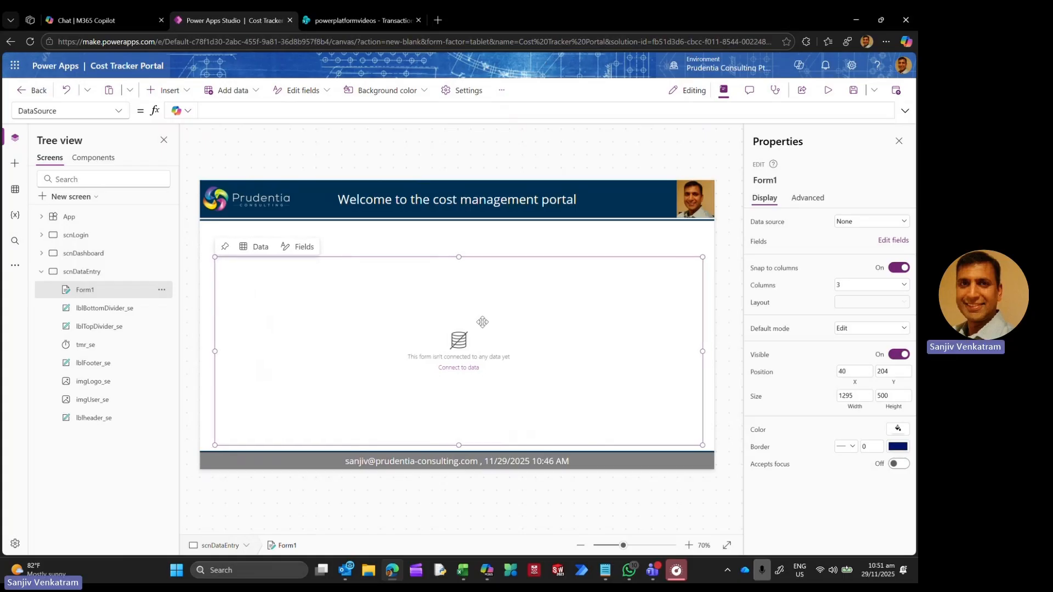
# Step: Rename the form on scnDataEntry as Form_se
pyautogui.doubleClick(104, 289)
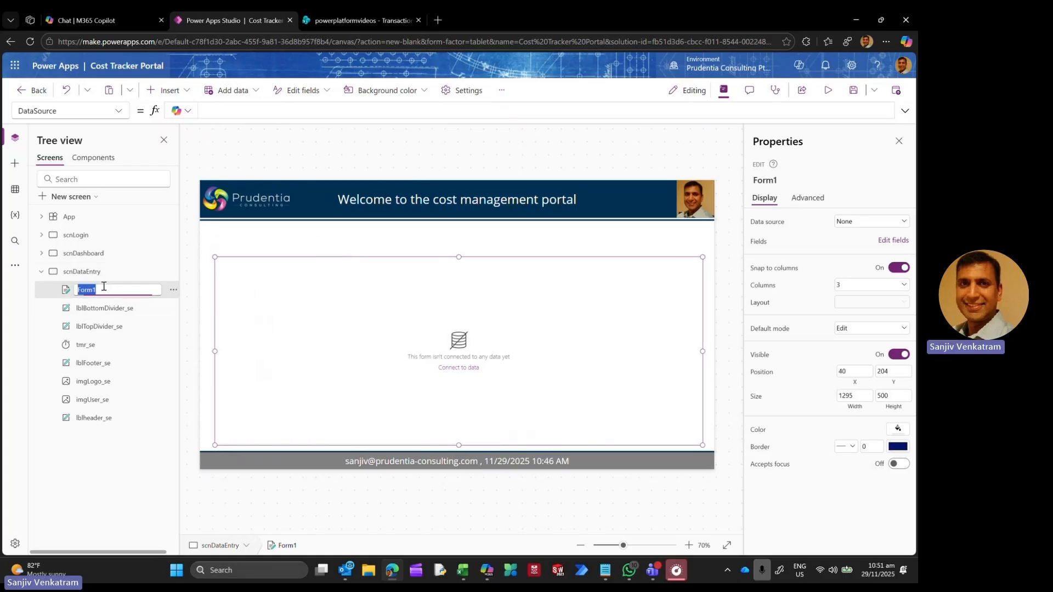
pyautogui.write('Form_se')
pyautogui.press('Return')
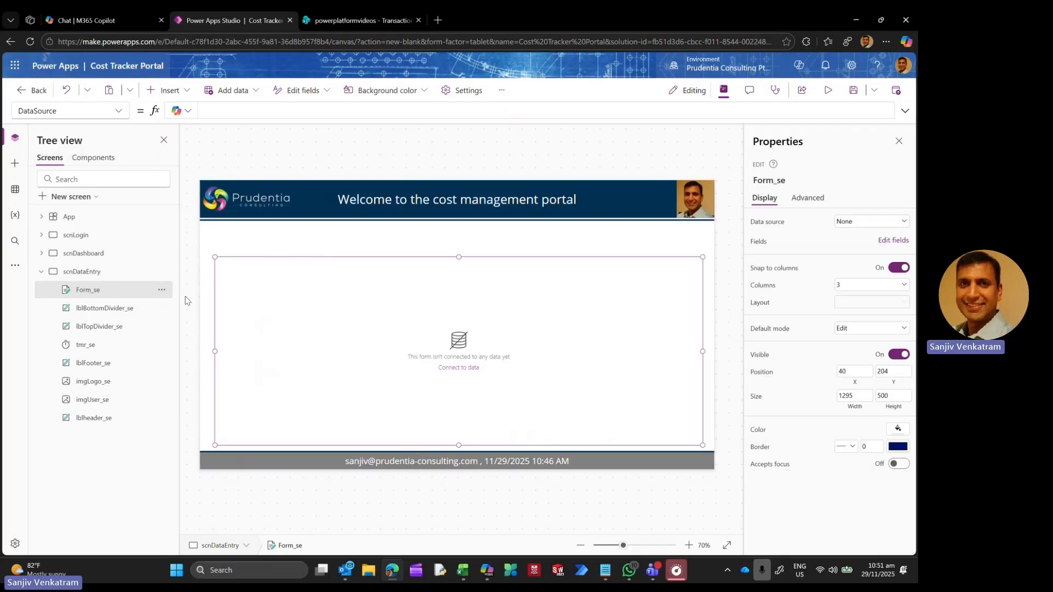
# Step: Switch to SharePoint and review which columns the TransactionExpense list's All Items view includes
pyautogui.click(348, 22)
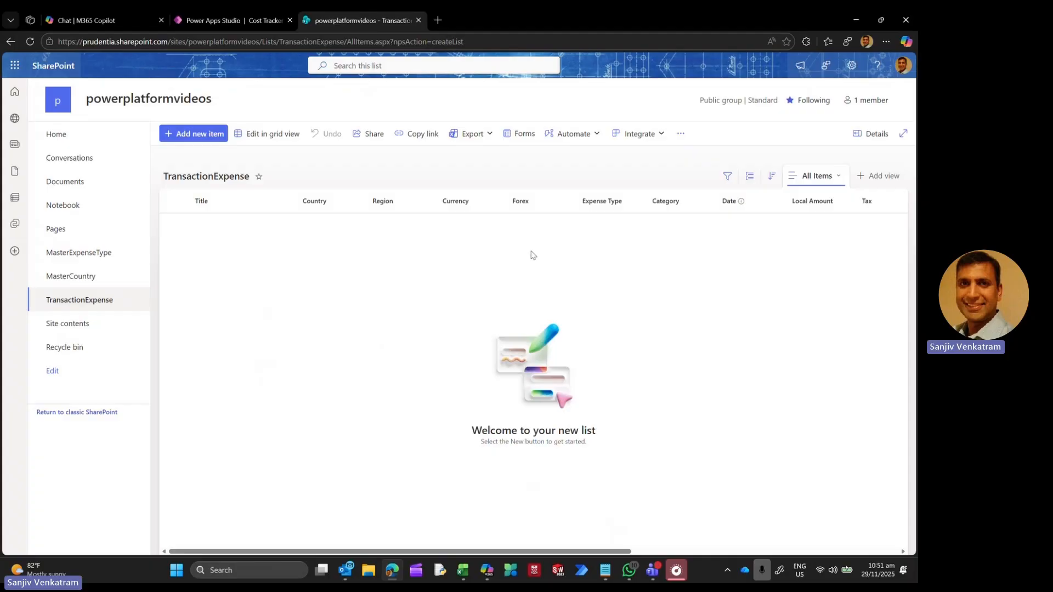
pyautogui.click(837, 181)
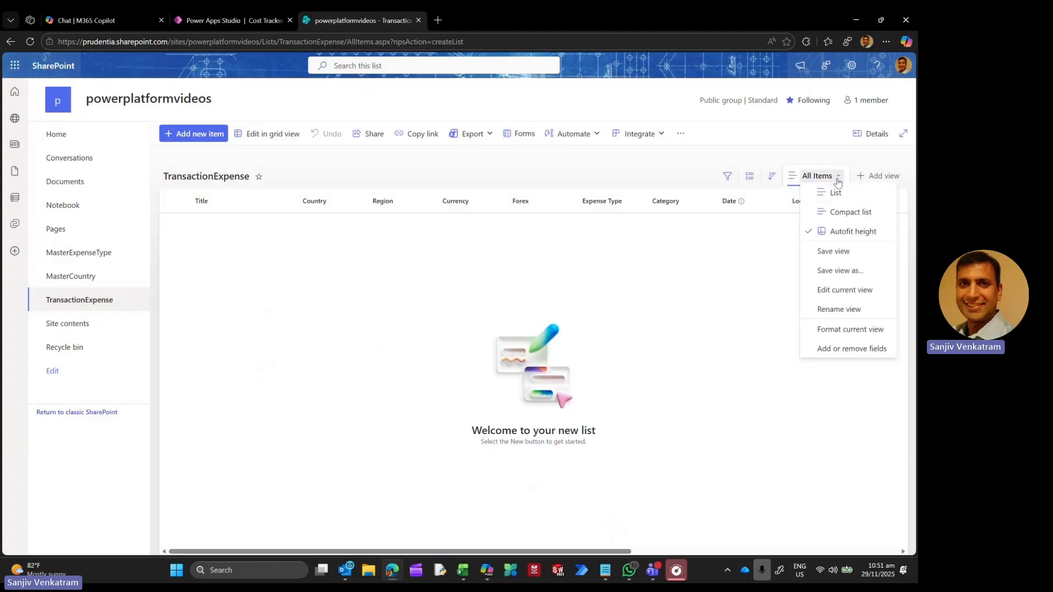
pyautogui.click(857, 359)
pyautogui.scroll(-3, 809, 414)
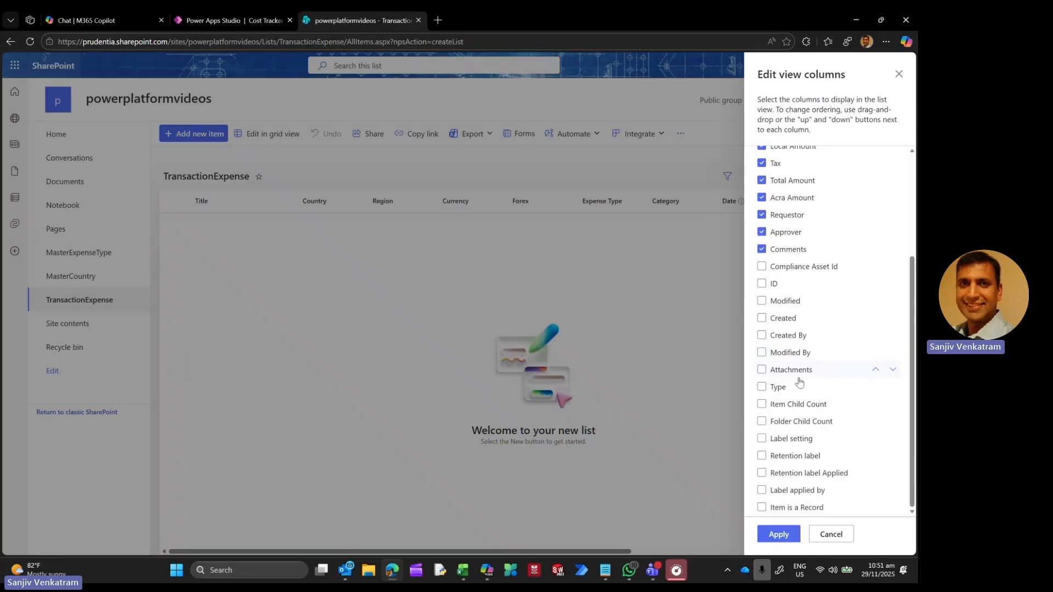
pyautogui.click(779, 534)
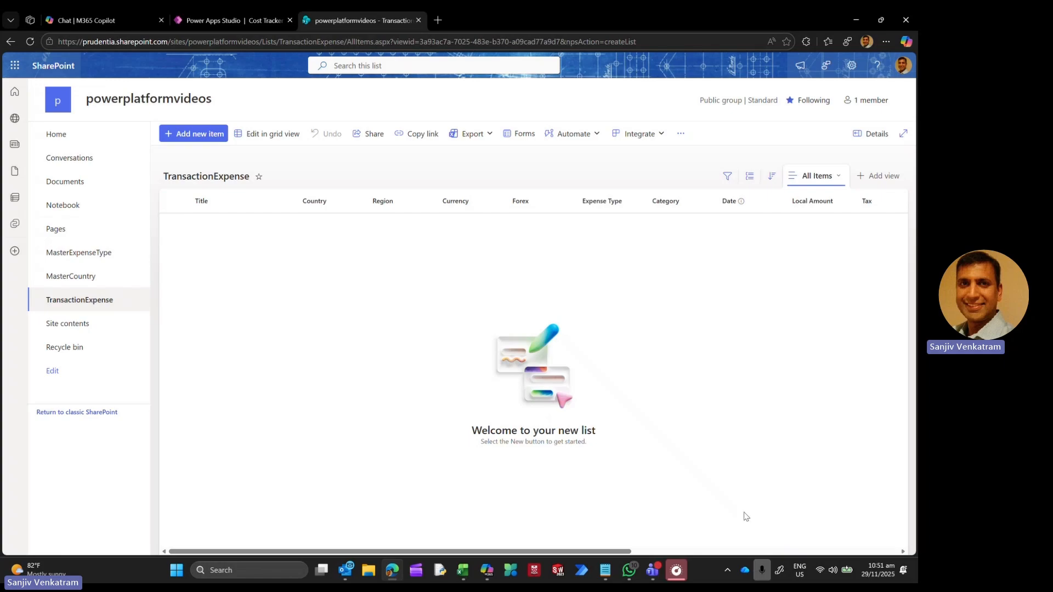
# Step: Switch back to Power Apps, search the data sources for sharepoint and choose the first existing SharePoint connection
pyautogui.click(245, 24)
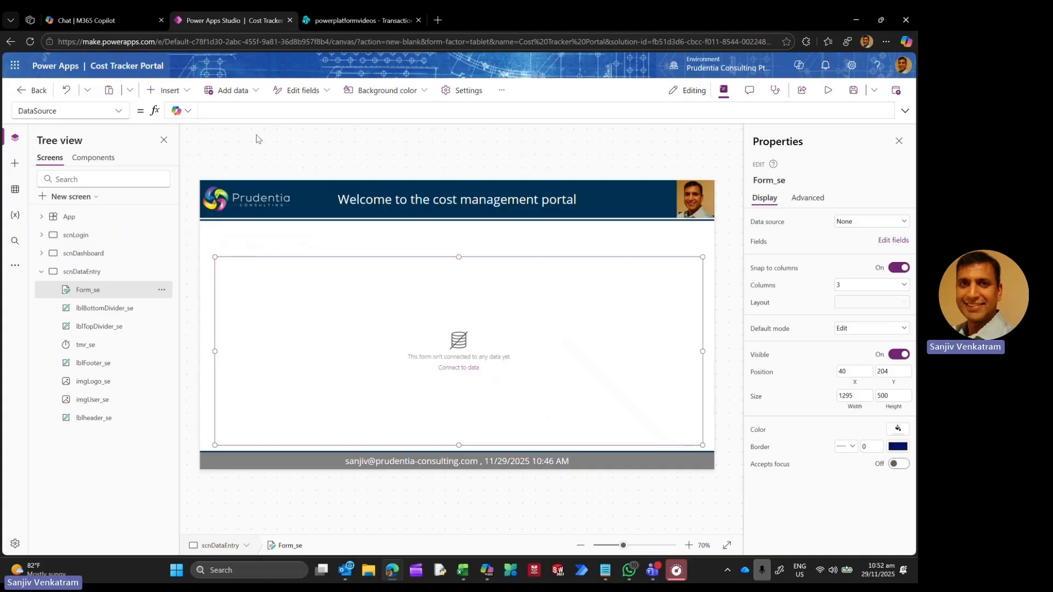
pyautogui.click(232, 91)
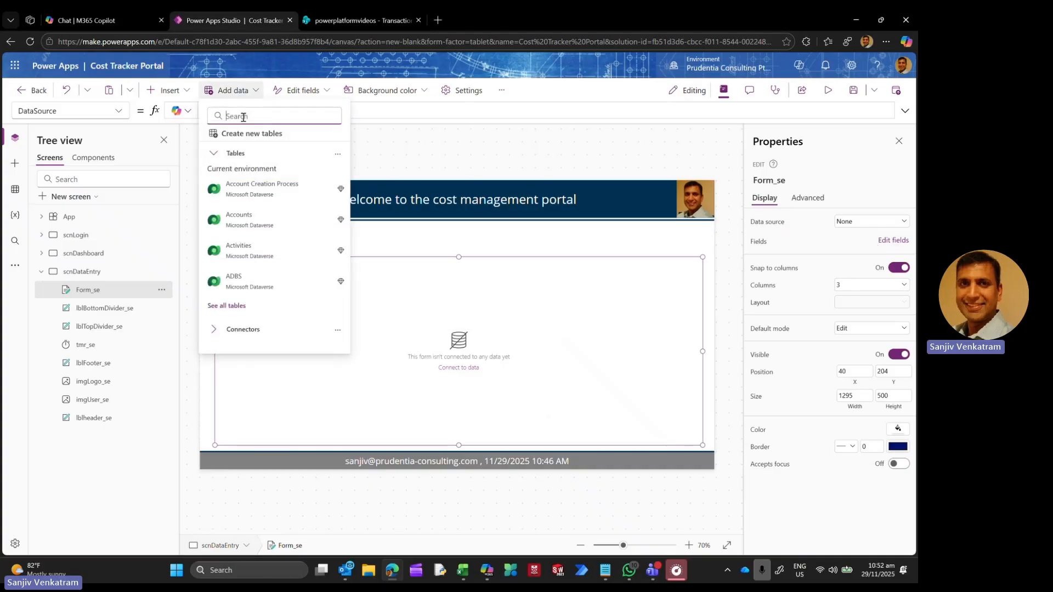
pyautogui.write('sharepoint')
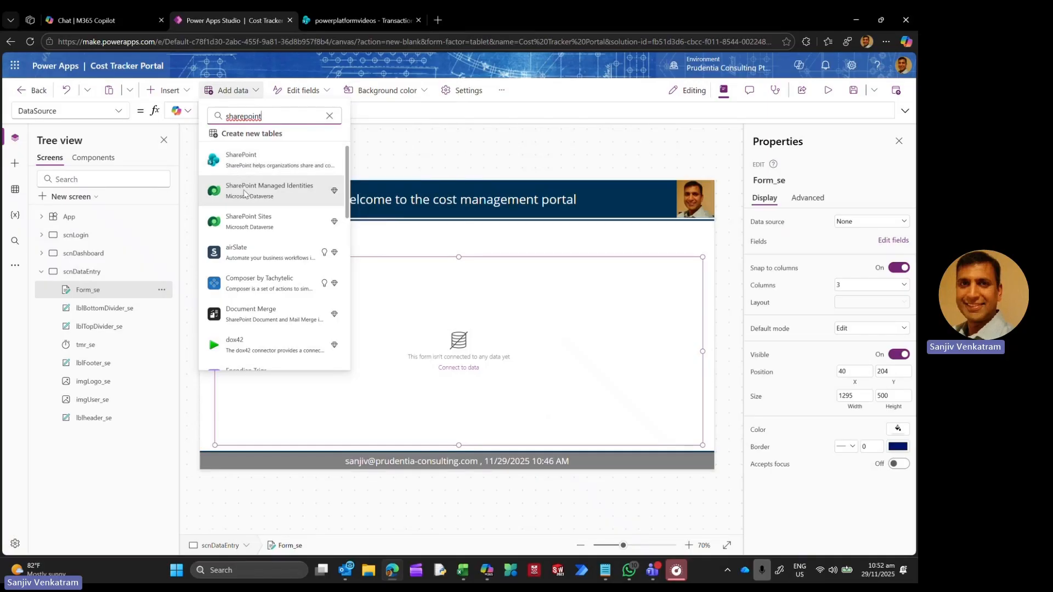
pyautogui.click(245, 166)
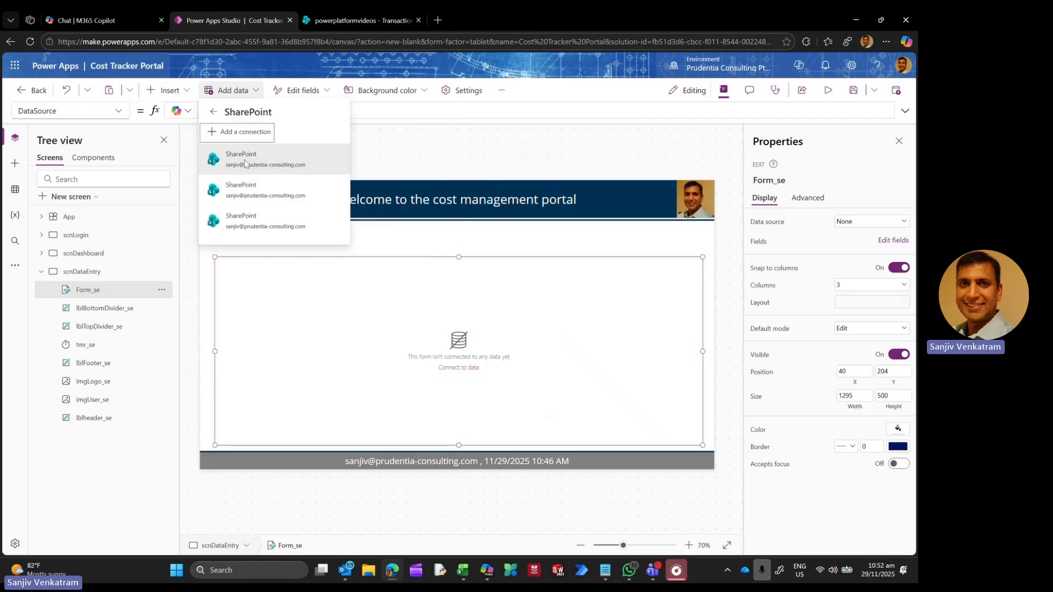
pyautogui.click(245, 163)
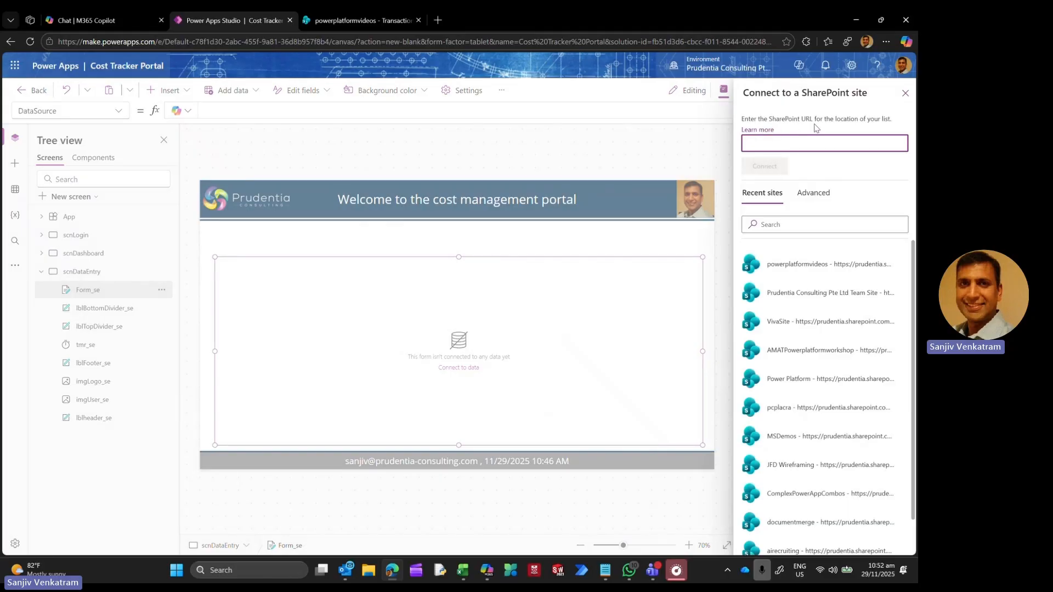
pyautogui.click(340, 20)
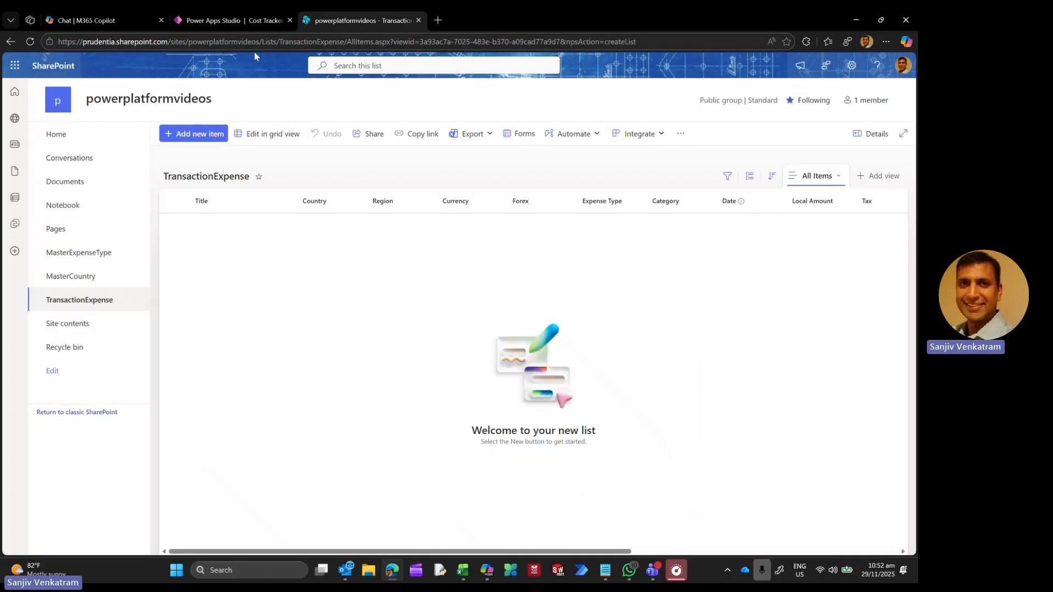
pyautogui.click(258, 42)
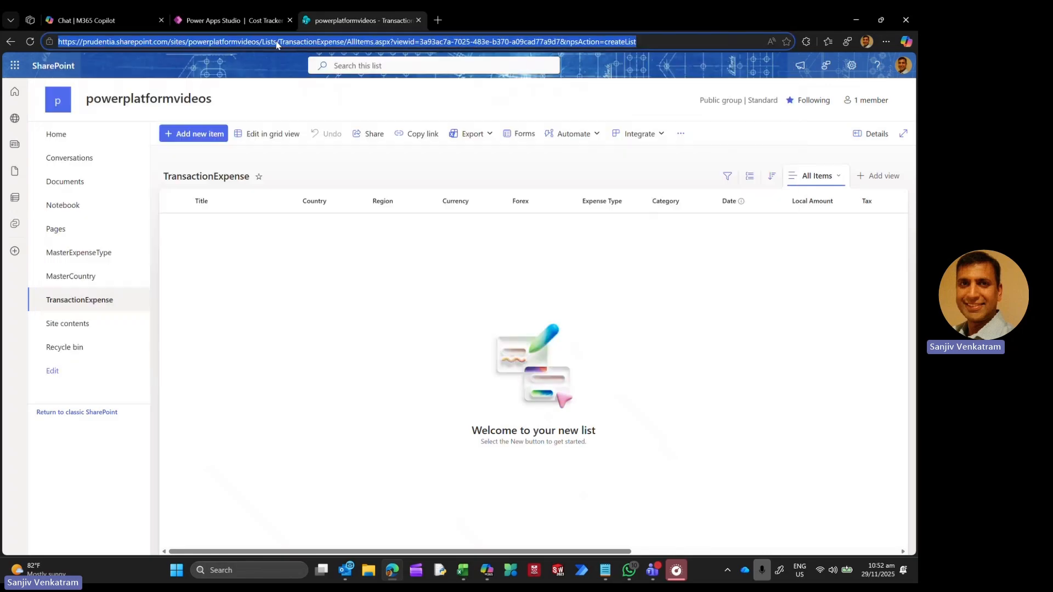
pyautogui.click(259, 42)
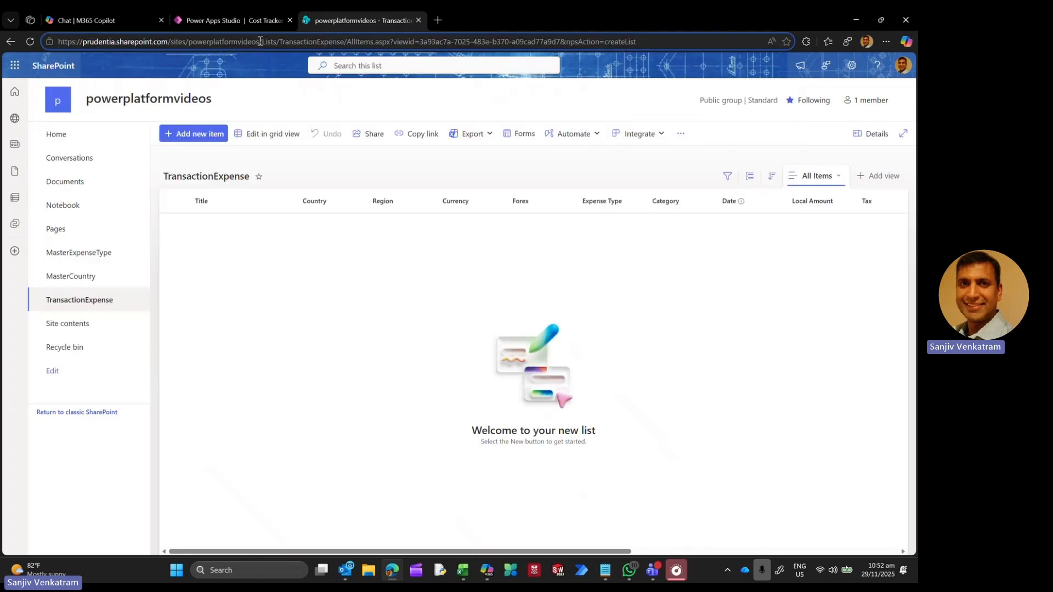
pyautogui.moveTo(260, 42); pyautogui.dragTo(33, 45)
pyautogui.hotkey('ctrl', 'c')
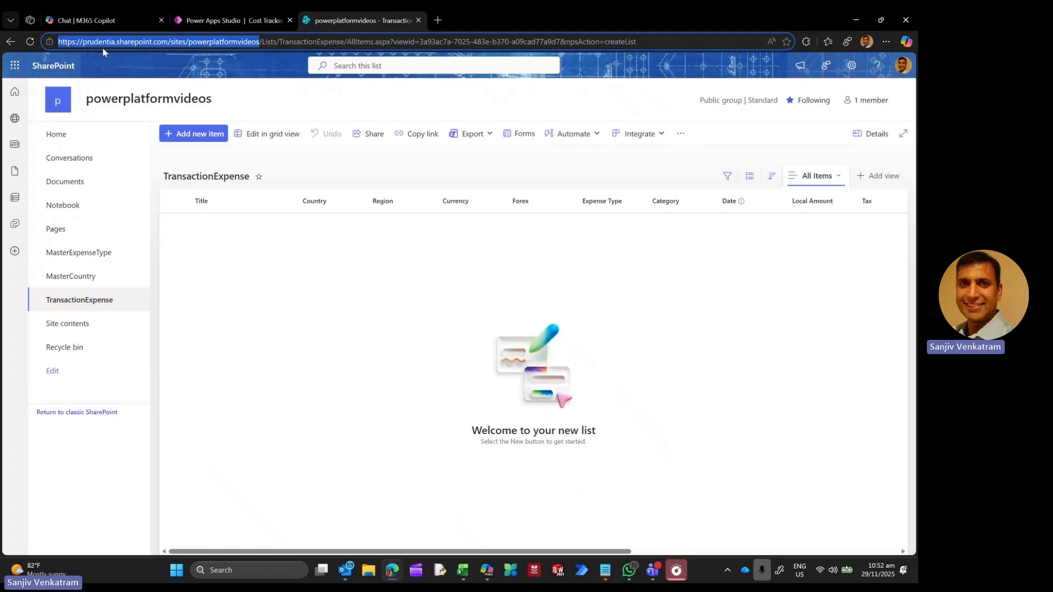
pyautogui.click(220, 19)
pyautogui.hotkey('ctrl', 'v')
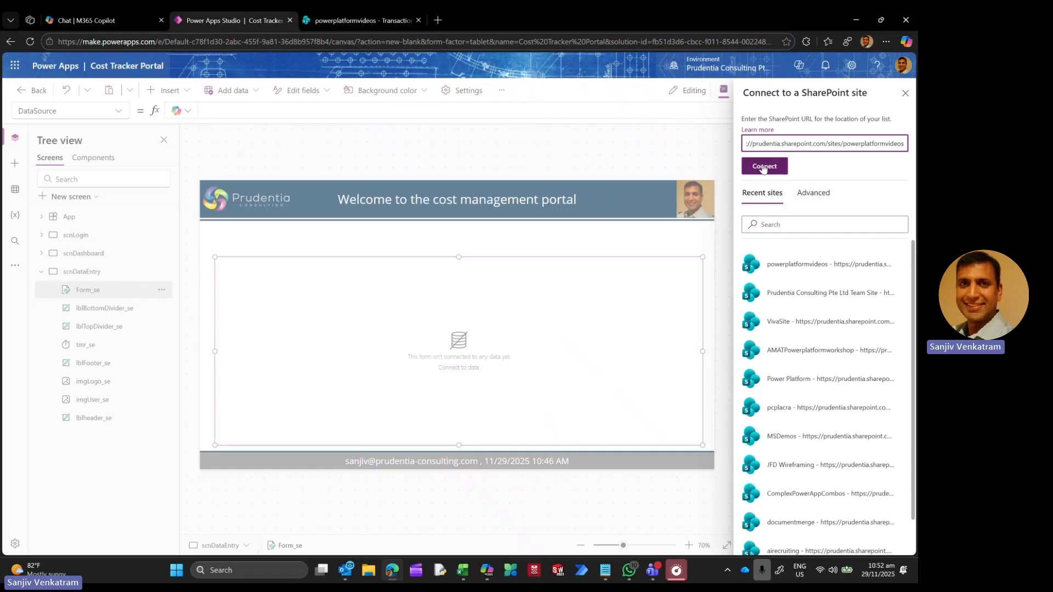
pyautogui.click(759, 166)
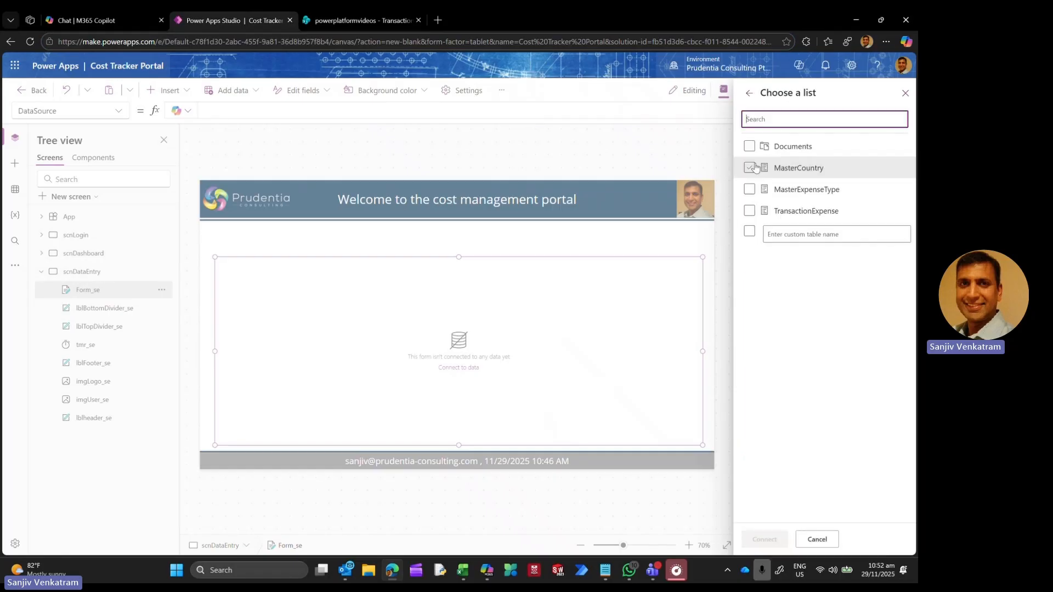
# Step: Add the lists MasterCountry, MasterExpenseType and TransactionExpense as data sources
pyautogui.click(751, 167)
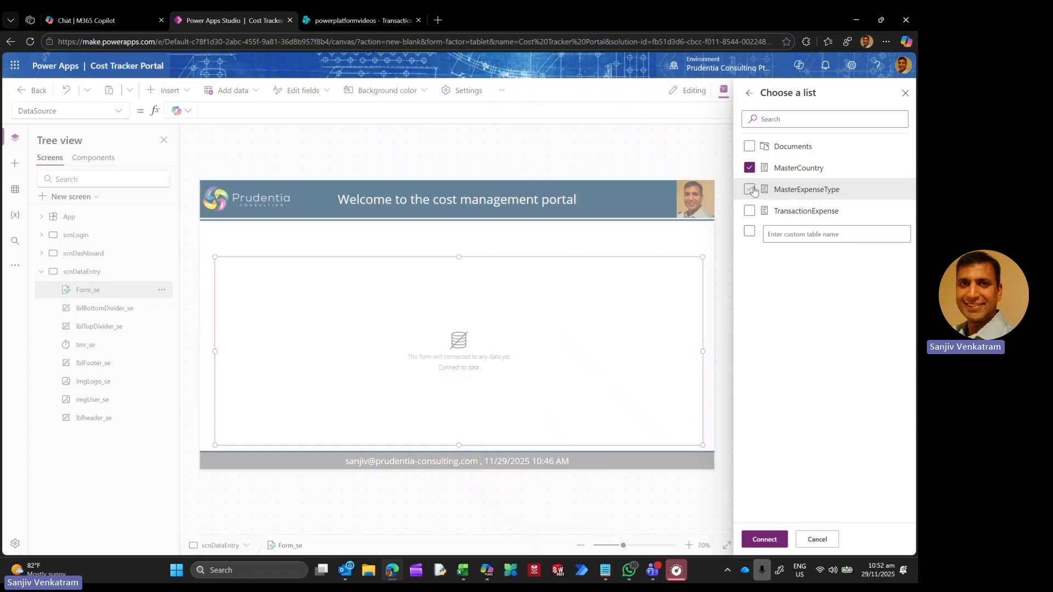
pyautogui.click(751, 190)
pyautogui.click(751, 211)
pyautogui.click(765, 540)
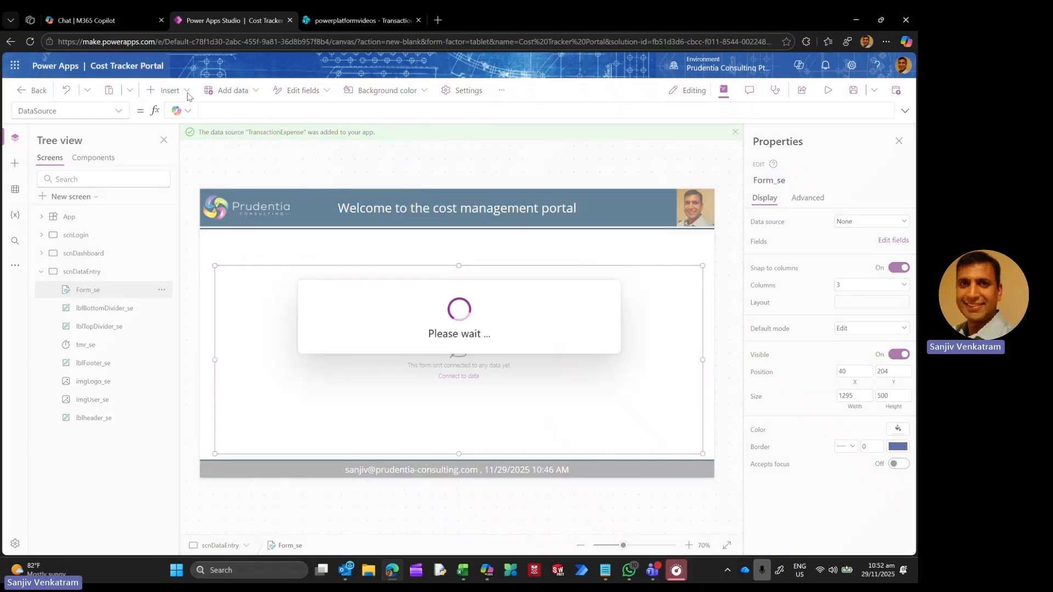
# Step: Check the data sources connected to the app and the options offered for TransactionExpense
pyautogui.click(229, 90)
pyautogui.moveTo(340, 178)
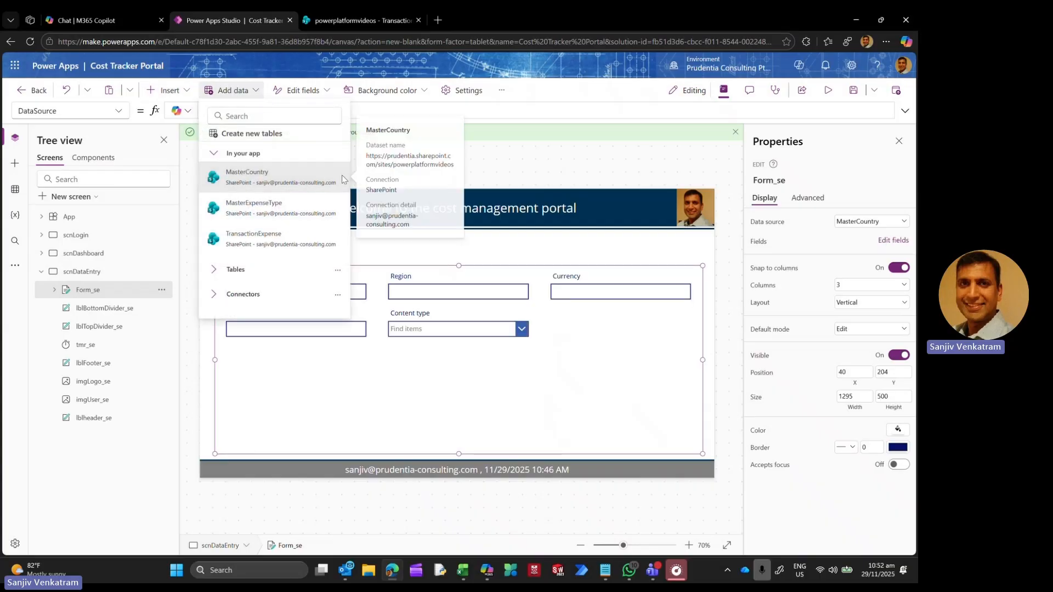
pyautogui.click(539, 159)
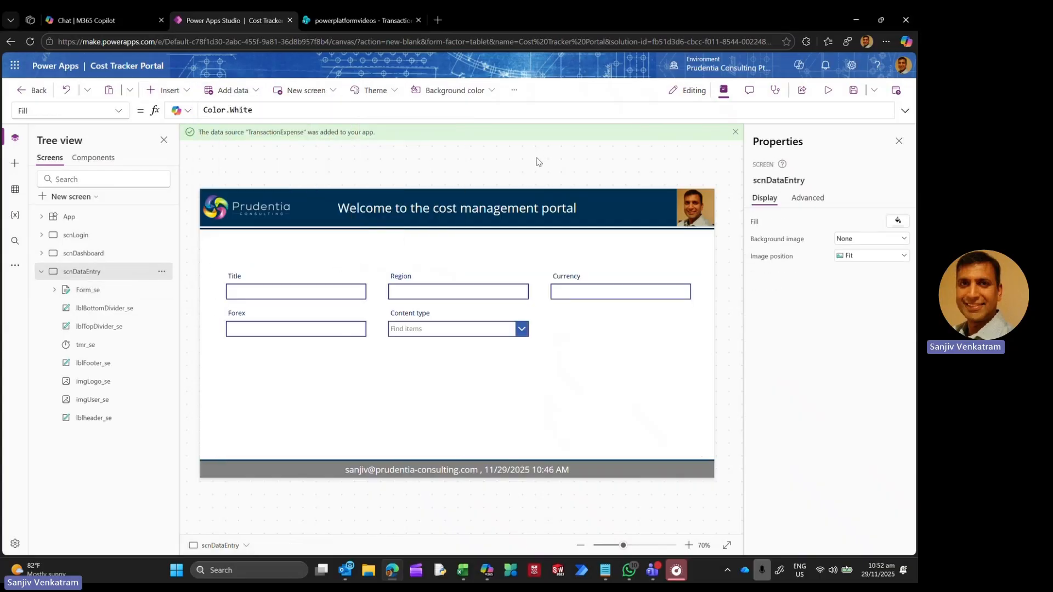
pyautogui.click(15, 191)
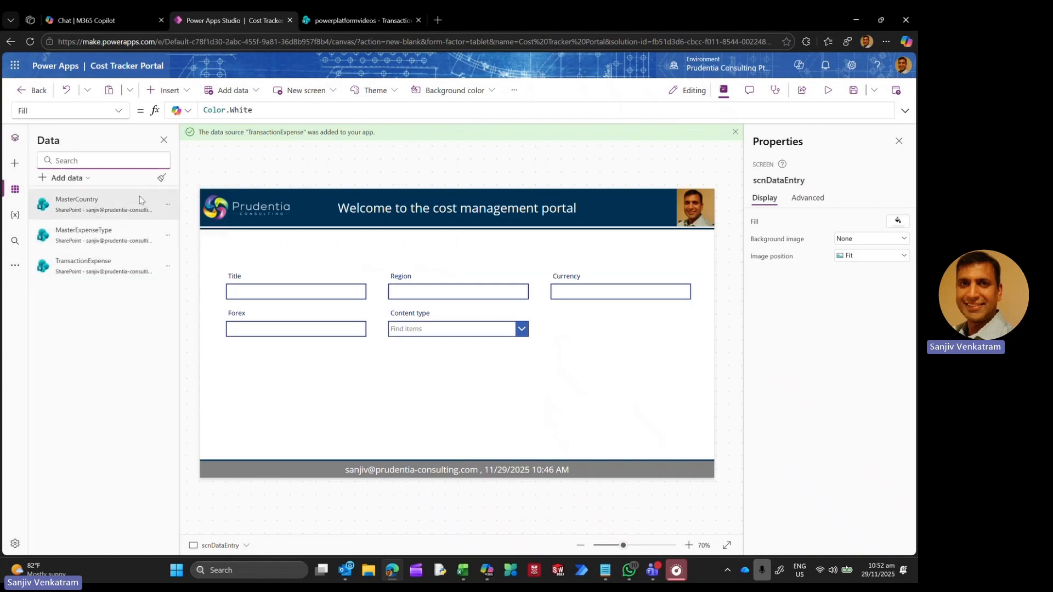
pyautogui.moveTo(148, 263)
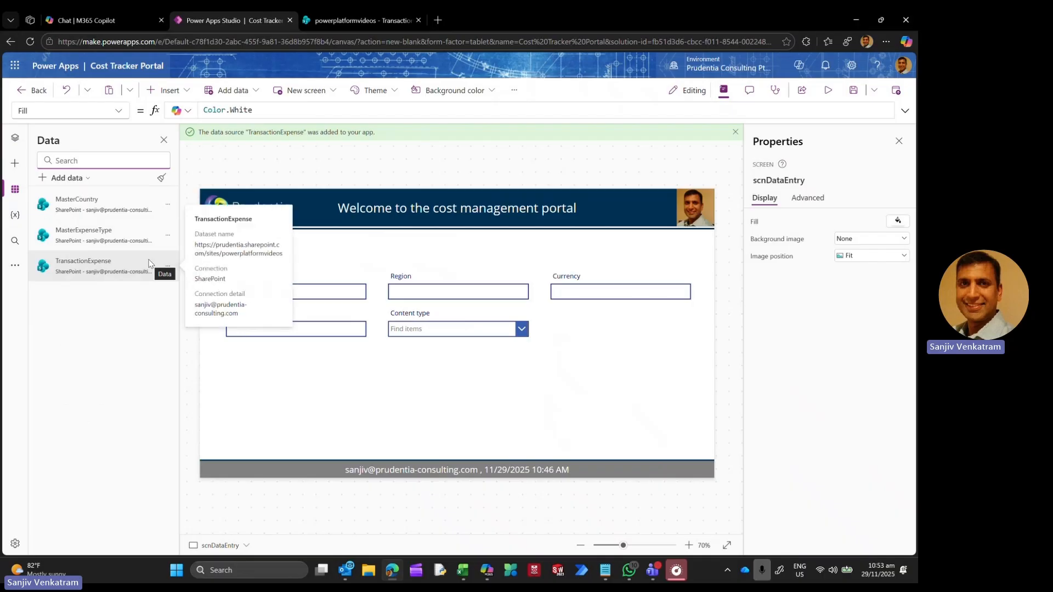
pyautogui.click(167, 265)
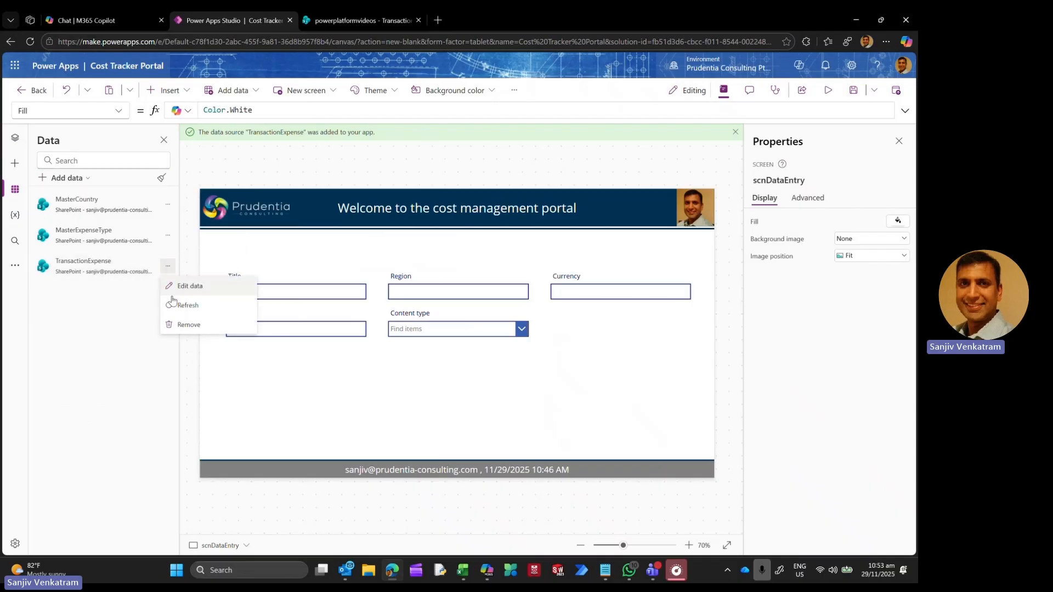
pyautogui.click(376, 163)
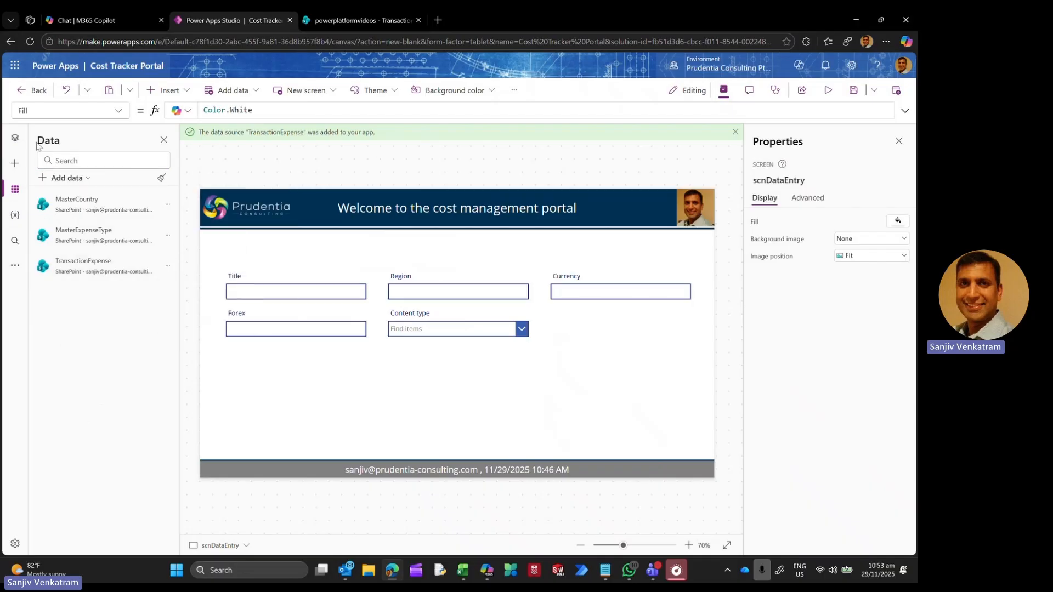
# Step: Set the number of columns in Form_se to 2
pyautogui.click(15, 138)
pyautogui.click(88, 289)
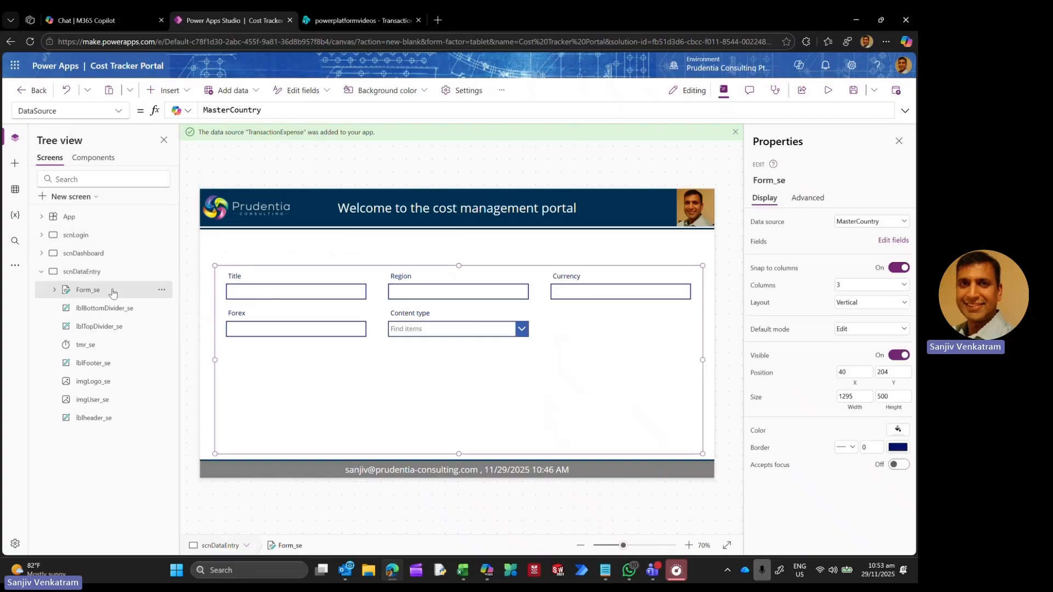
pyautogui.click(870, 224)
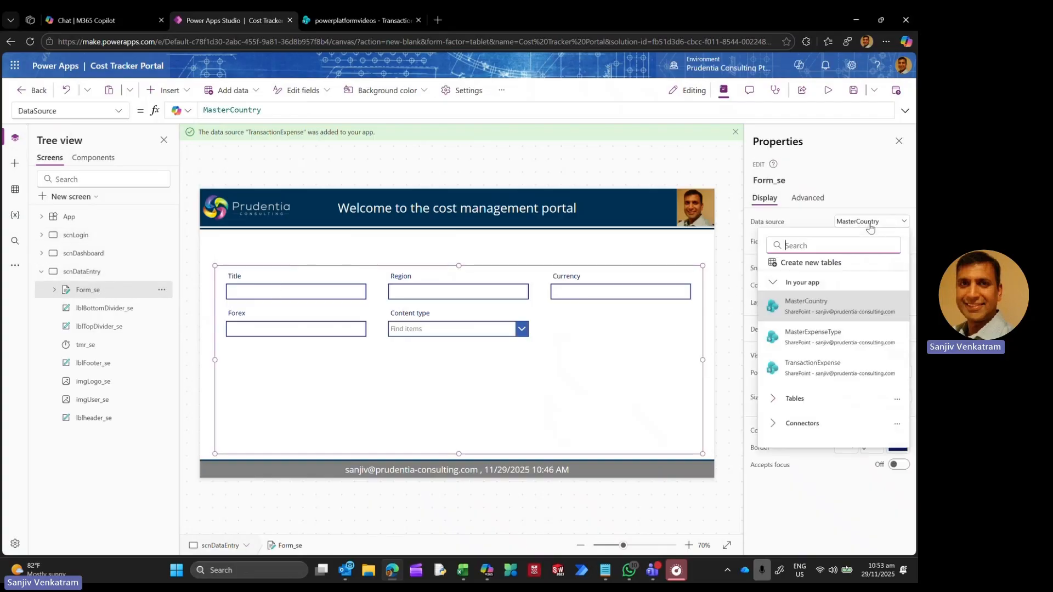
pyautogui.click(849, 199)
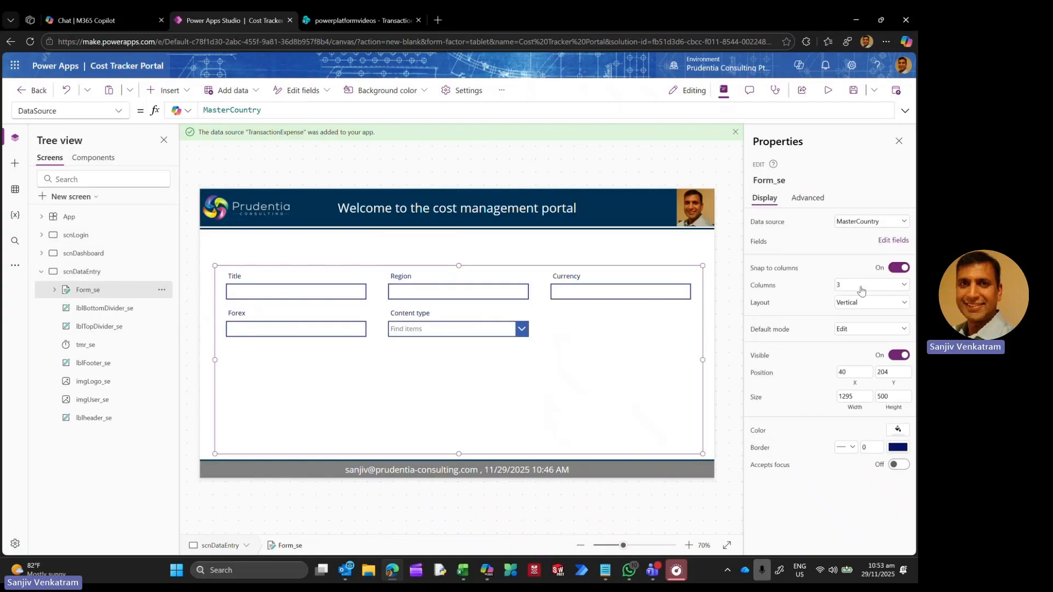
pyautogui.click(861, 291)
pyautogui.click(848, 310)
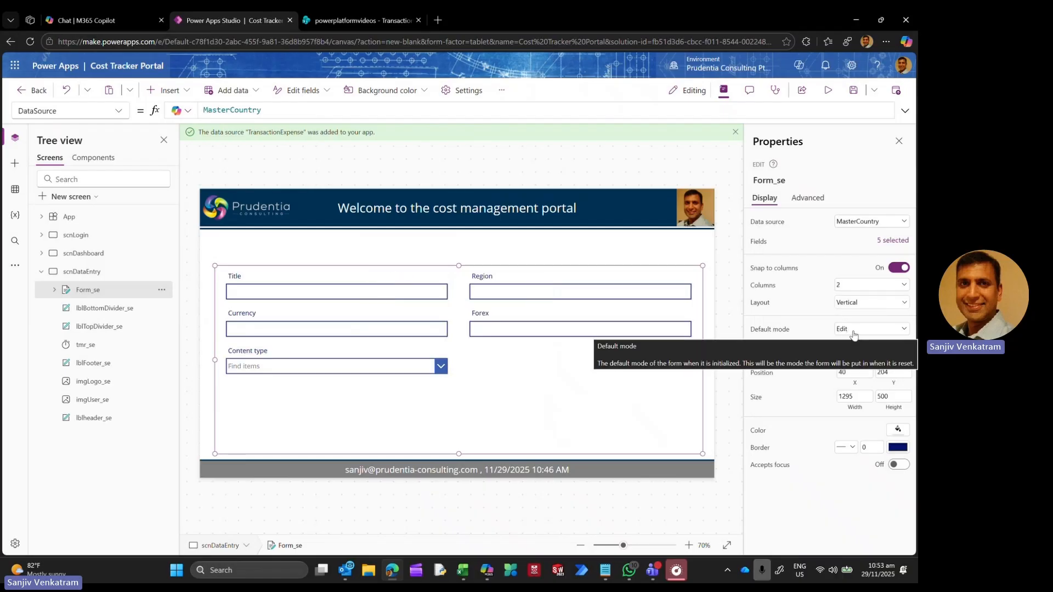
# Step: Set Form_se's default mode to New and its data source to TransactionExpense, replacing the existing data cards
pyautogui.click(851, 333)
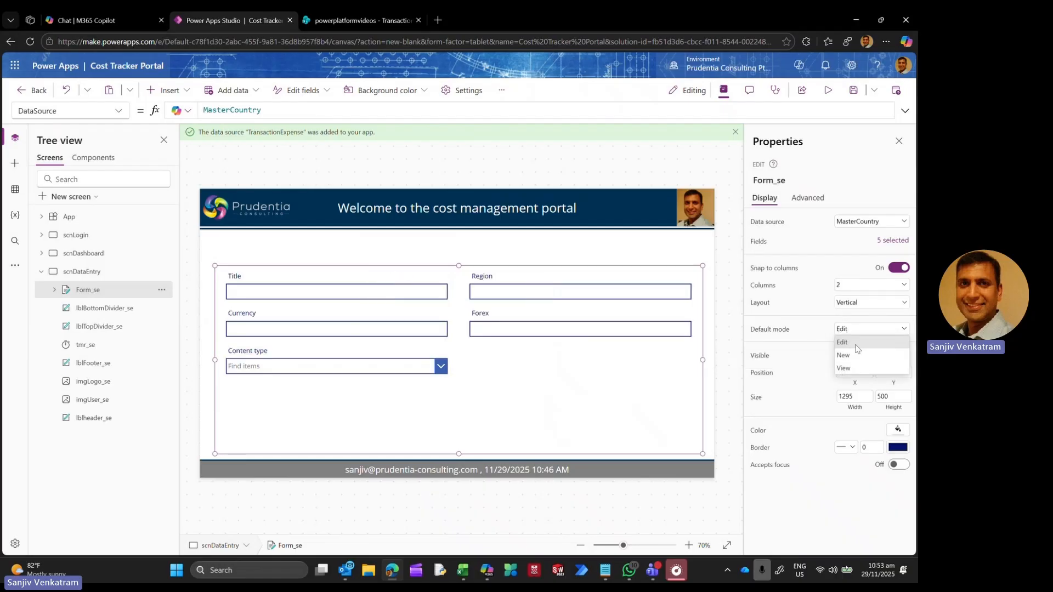
pyautogui.click(847, 352)
pyautogui.click(859, 222)
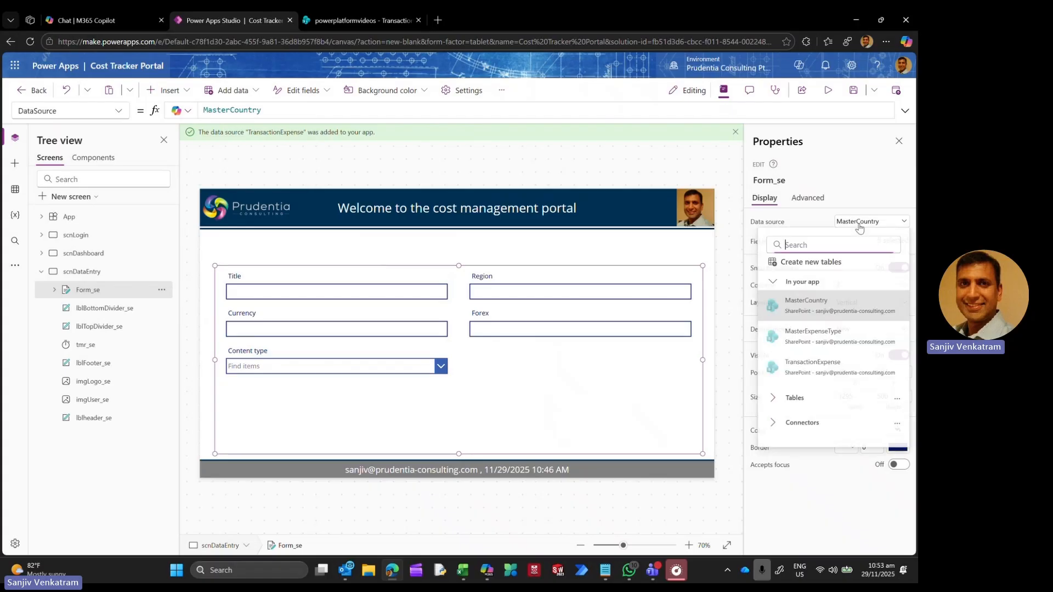
pyautogui.click(827, 365)
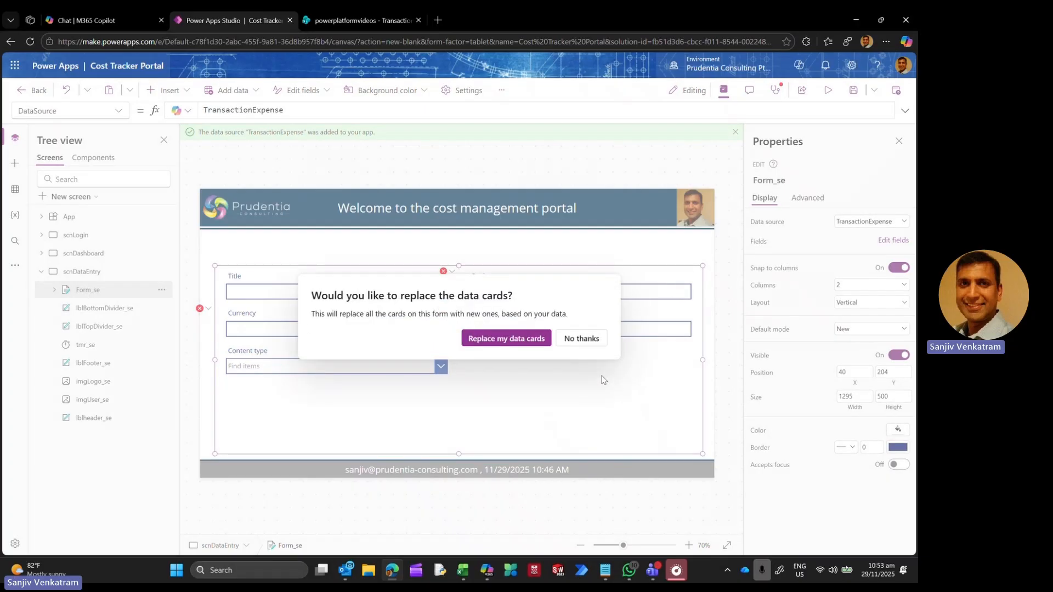
pyautogui.click(526, 339)
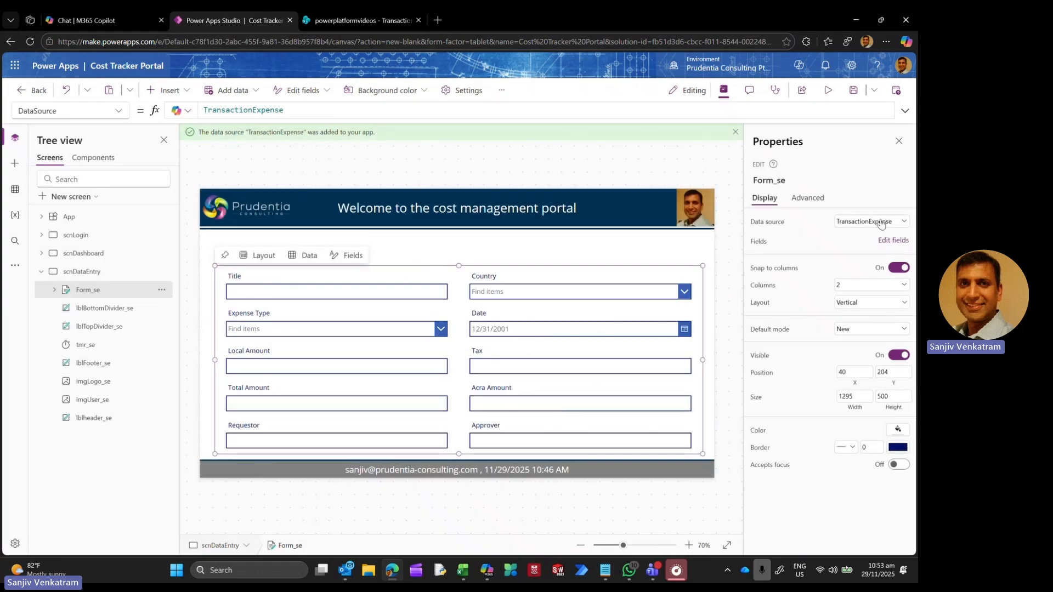
# Step: Put Expense Type first among Form_se's fields and add the Category, Comments, Currency, Forex and Region fields
pyautogui.click(895, 241)
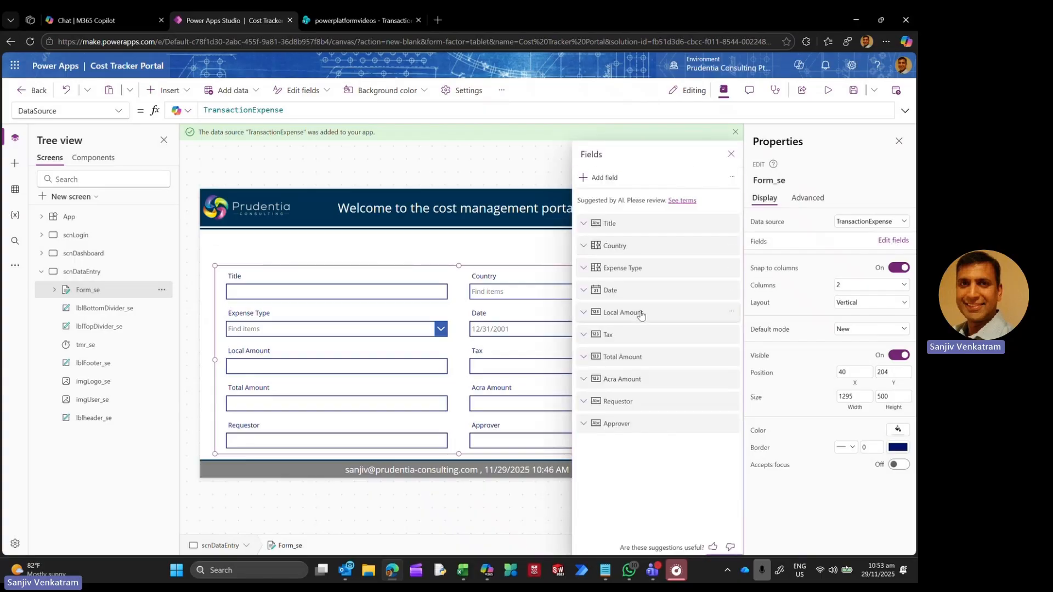
pyautogui.moveTo(625, 267); pyautogui.dragTo(645, 225)
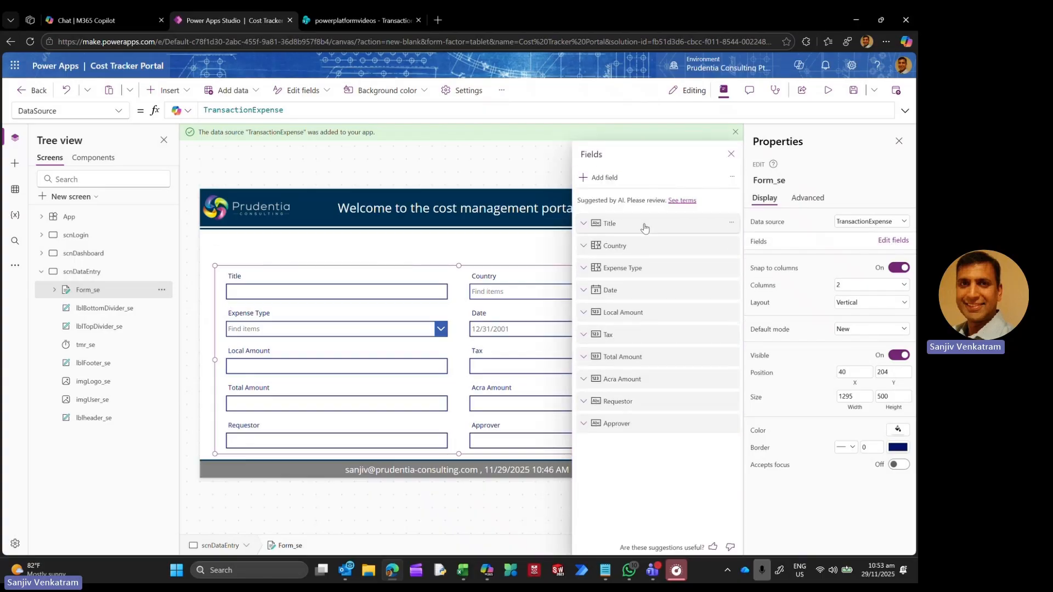
pyautogui.click(606, 179)
pyautogui.click(601, 269)
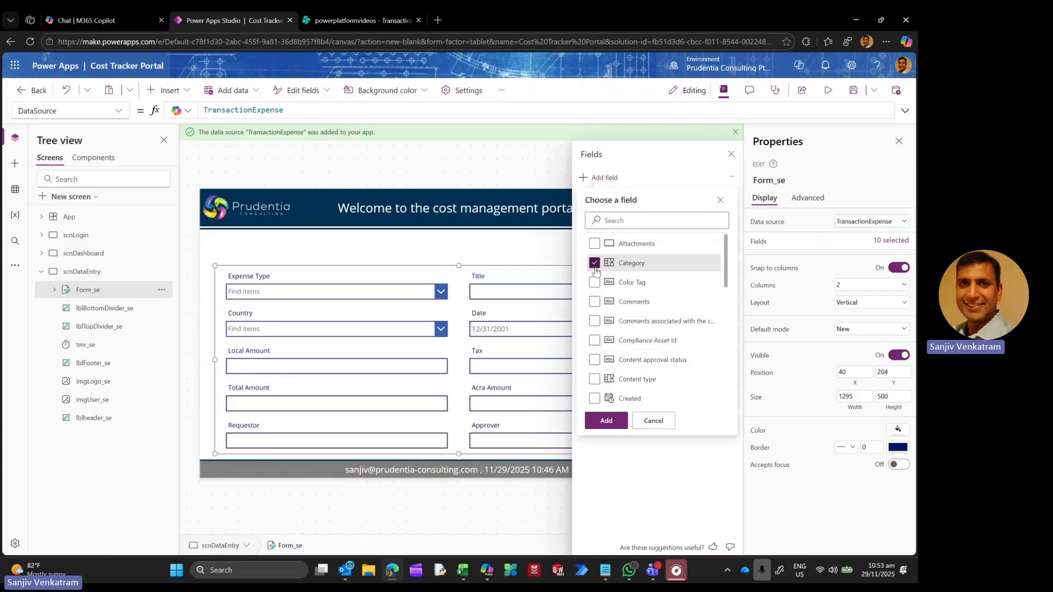
pyautogui.click(593, 305)
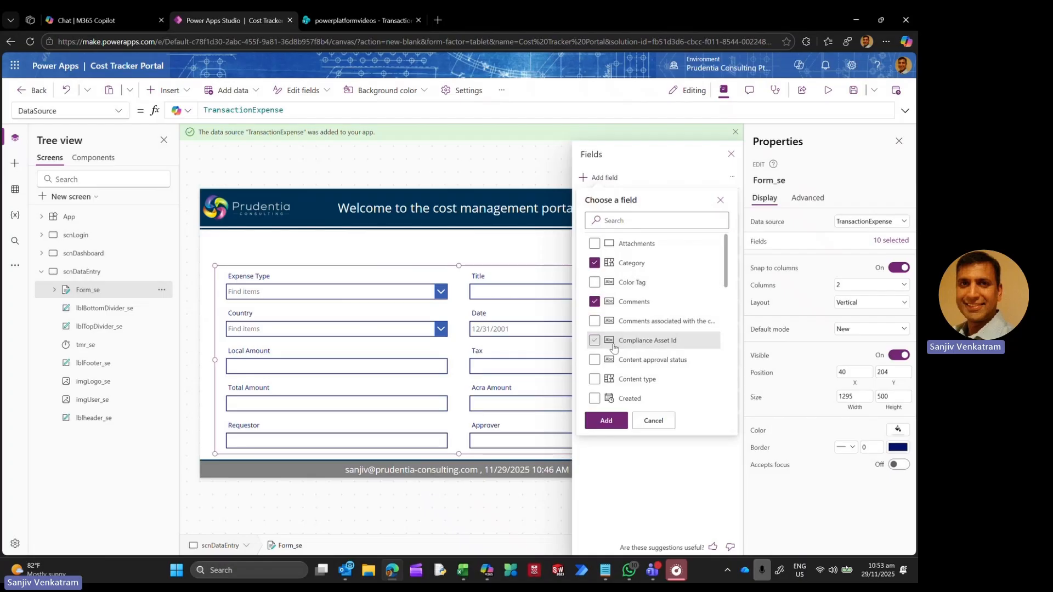
pyautogui.scroll(-1, 648, 357)
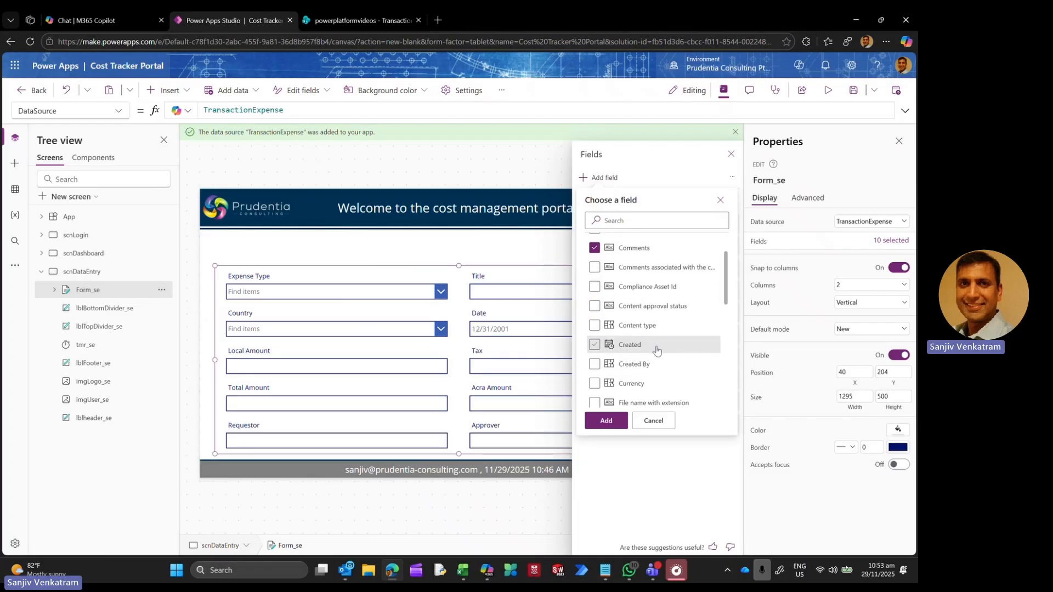
pyautogui.scroll(-1, 642, 344)
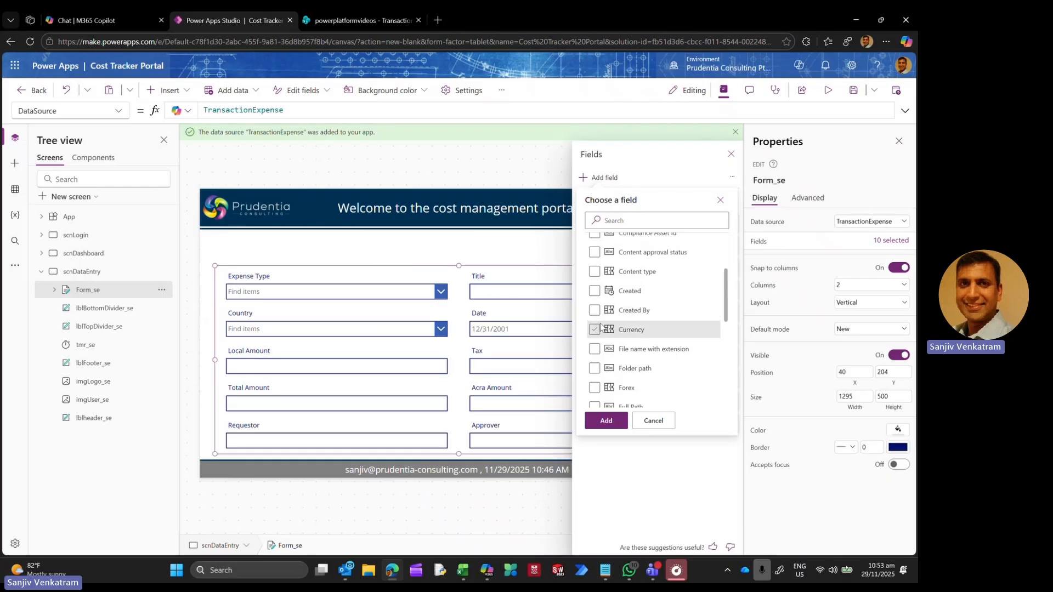
pyautogui.click(595, 330)
pyautogui.scroll(-1, 604, 351)
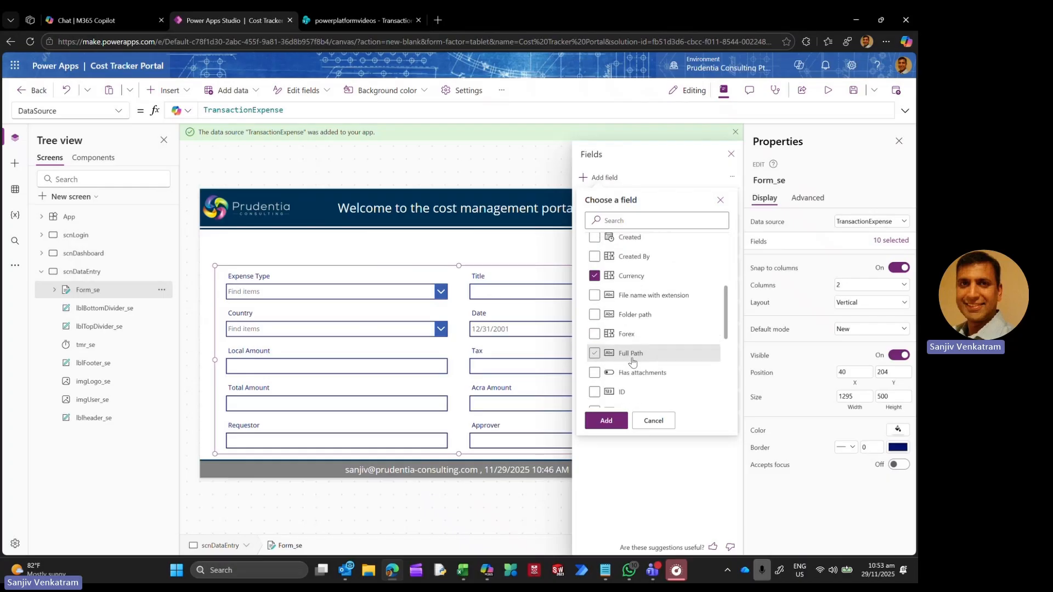
pyautogui.scroll(-2, 658, 344)
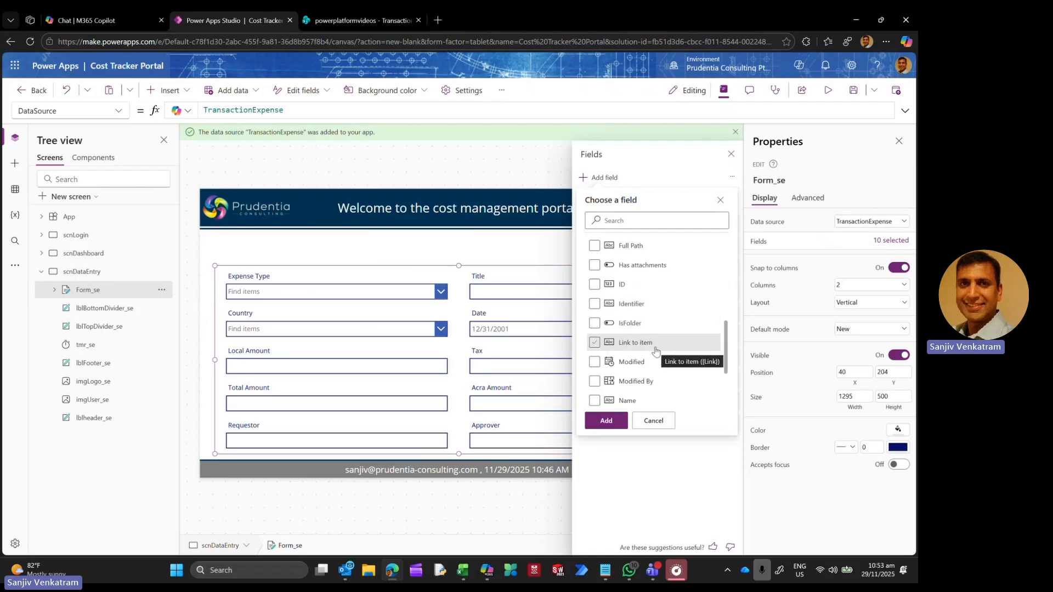
pyautogui.scroll(-2, 658, 357)
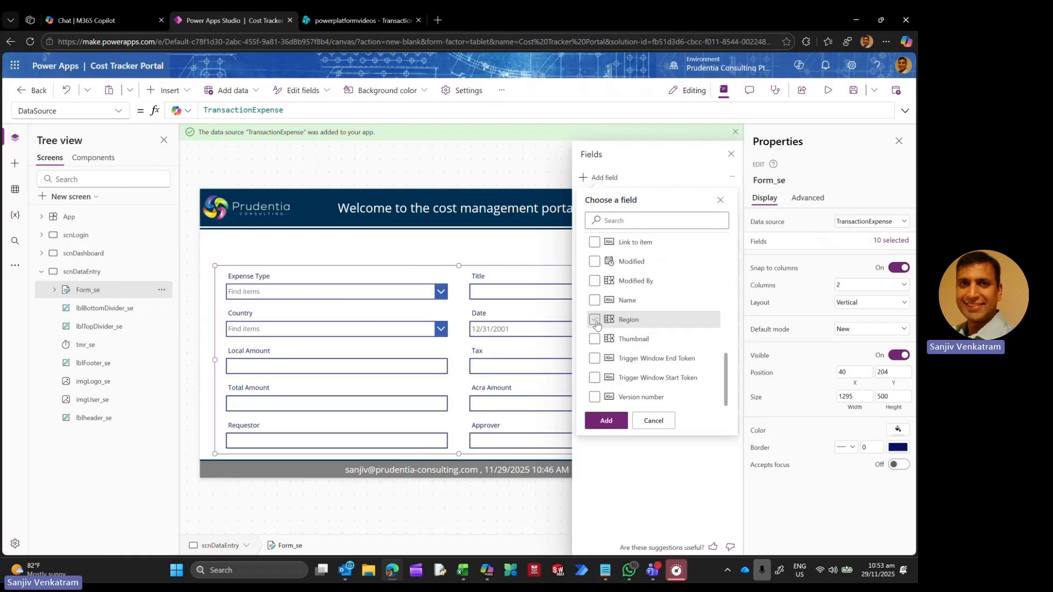
pyautogui.click(595, 320)
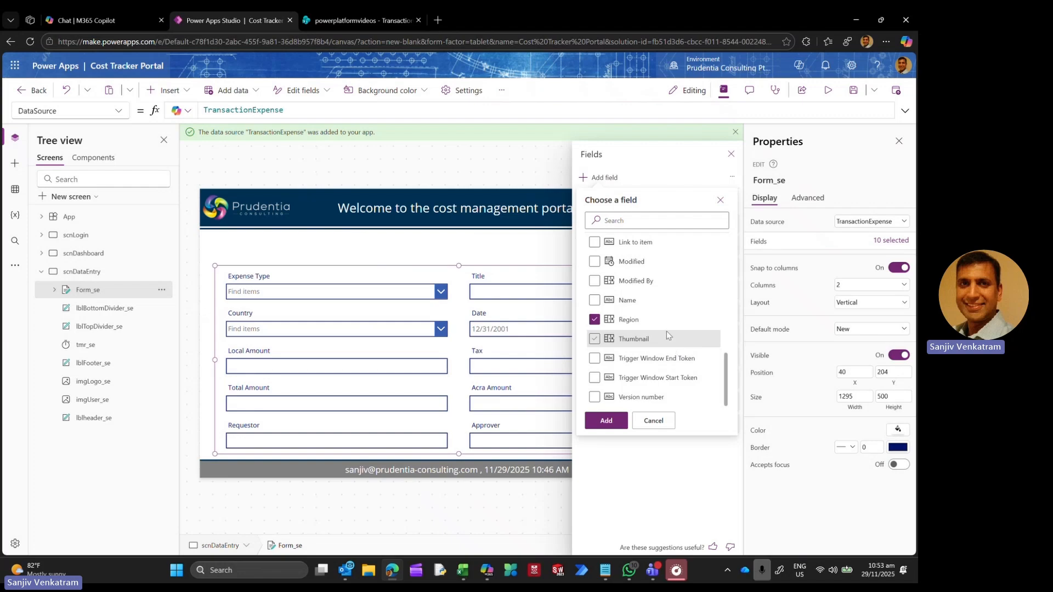
pyautogui.click(606, 421)
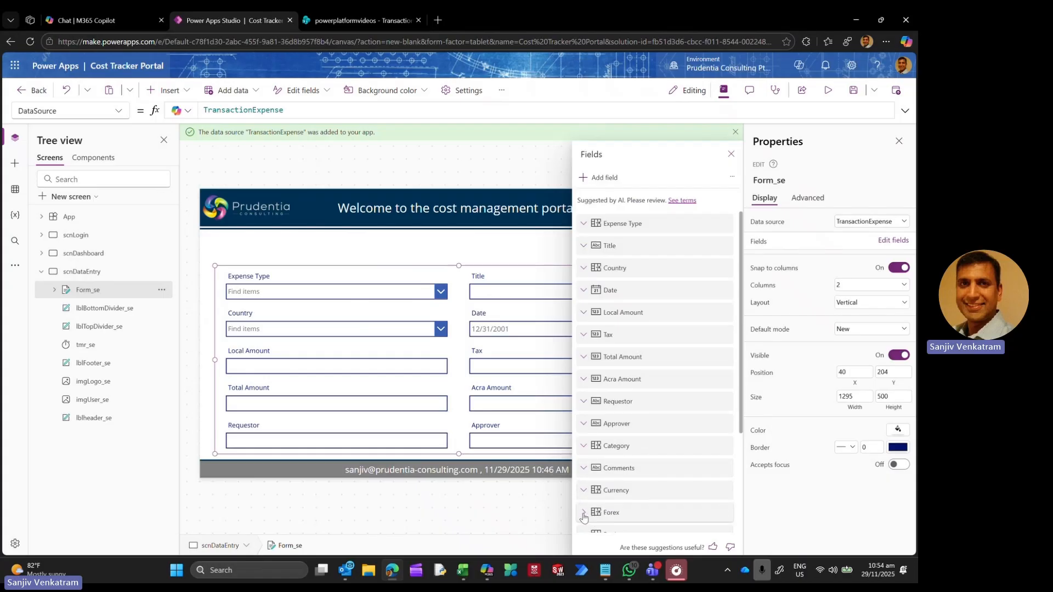
# Step: Reorder the form fields so that Category follows Expense Type and Date comes before Country
pyautogui.click(584, 429)
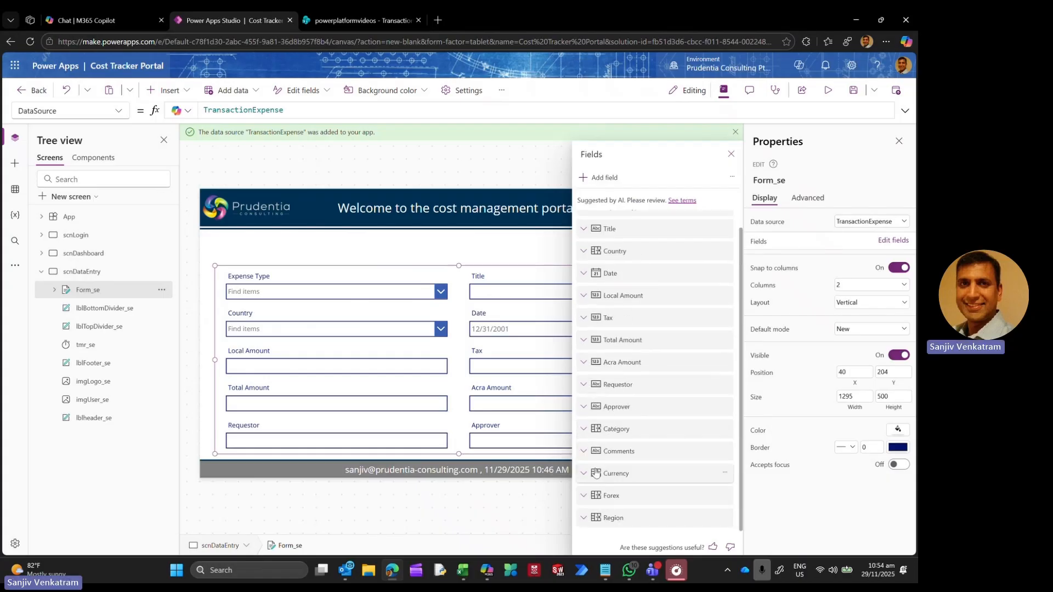
pyautogui.scroll(1, 661, 384)
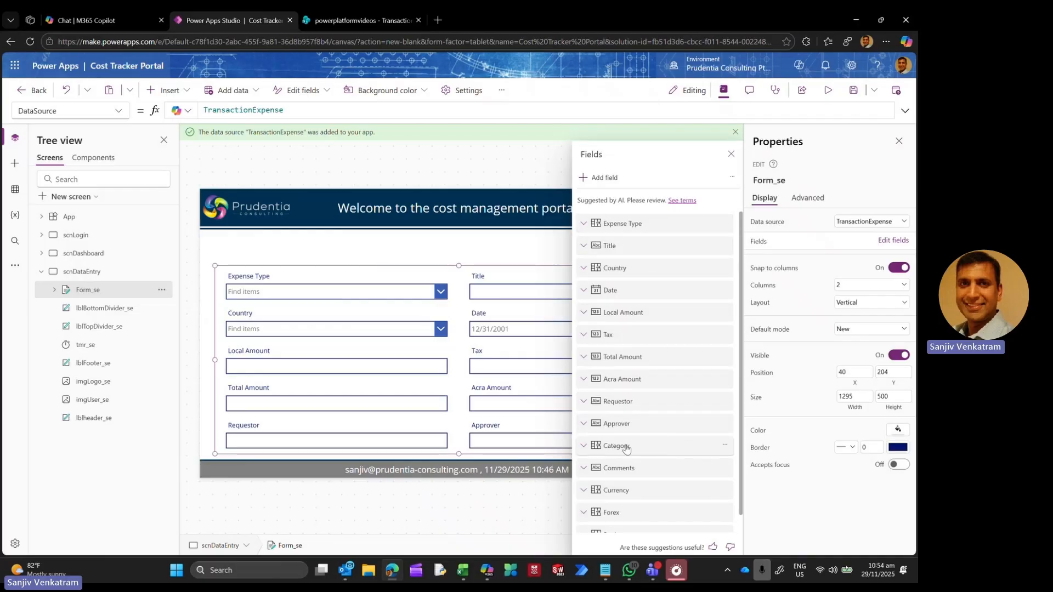
pyautogui.moveTo(624, 447); pyautogui.dragTo(668, 245)
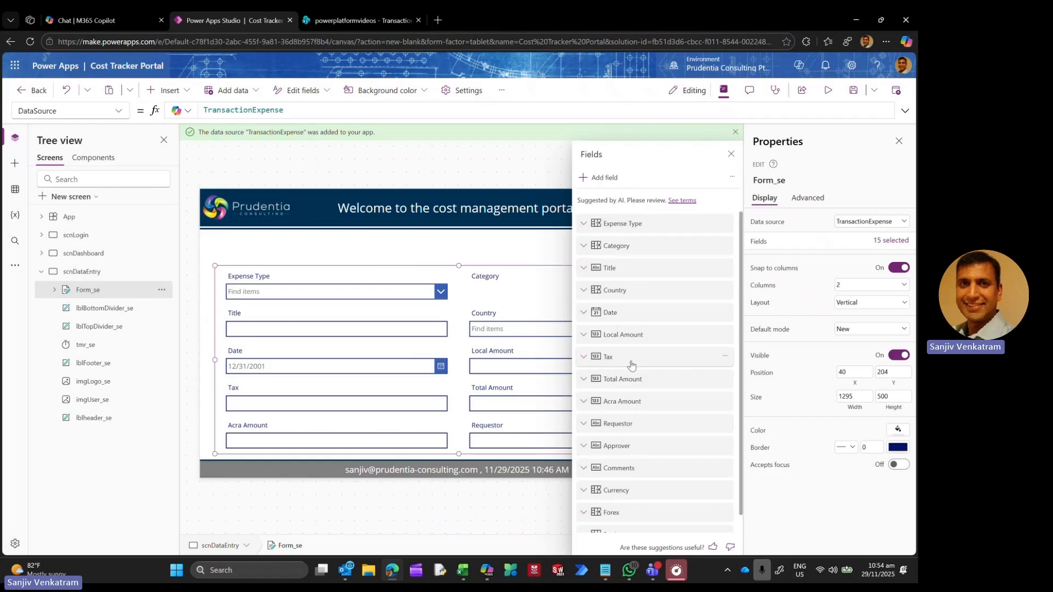
pyautogui.scroll(-1, 632, 364)
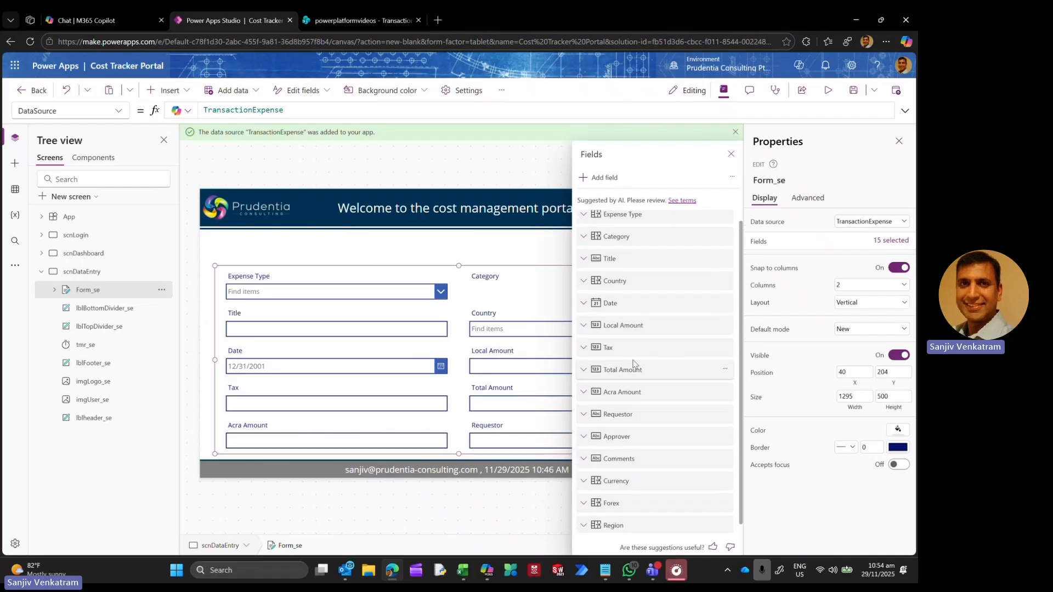
pyautogui.scroll(1, 633, 364)
pyautogui.moveTo(616, 309)
pyautogui.mouseDown()
pyautogui.moveTo(633, 286)
pyautogui.moveTo(634, 299)
pyautogui.mouseUp()
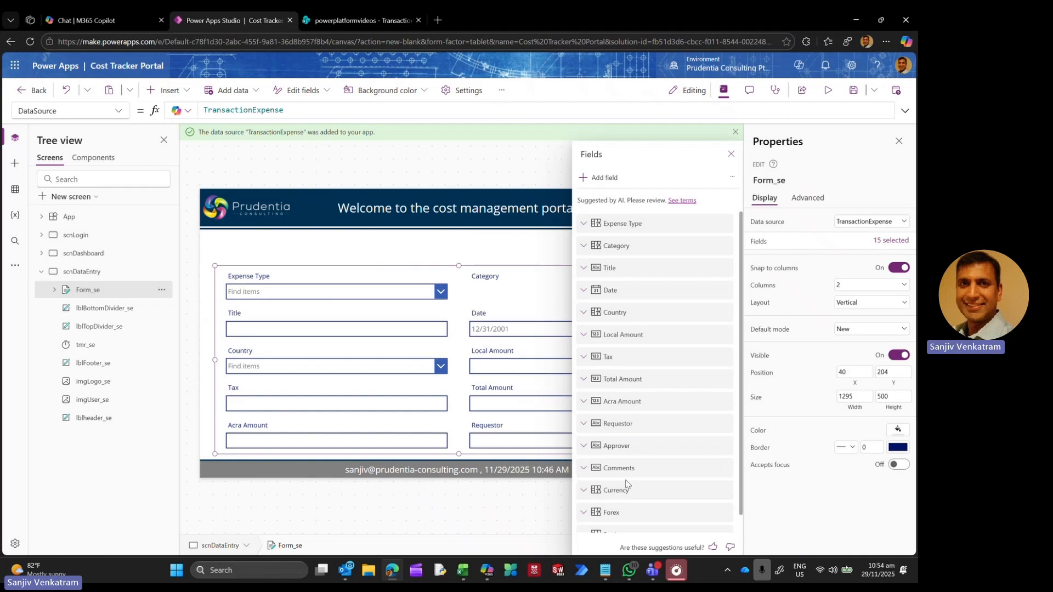
# Step: Place the Region, Currency and Forex fields, in that order, directly after Country in the form
pyautogui.scroll(-1, 631, 472)
pyautogui.moveTo(625, 513)
pyautogui.mouseDown()
pyautogui.moveTo(642, 360)
pyautogui.moveTo(627, 497)
pyautogui.moveTo(639, 513)
pyautogui.mouseUp()
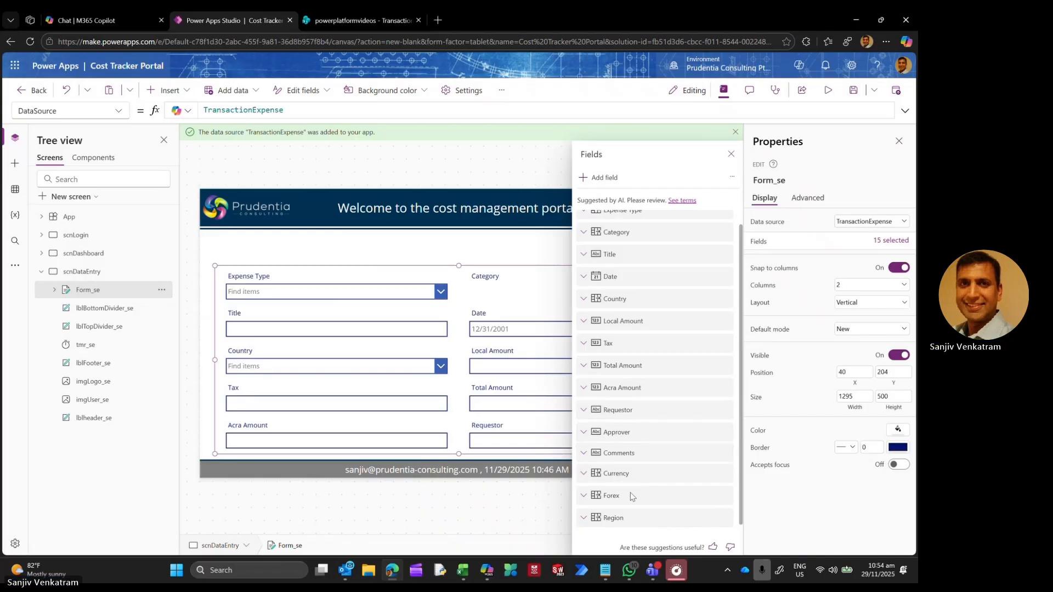
pyautogui.click(731, 155)
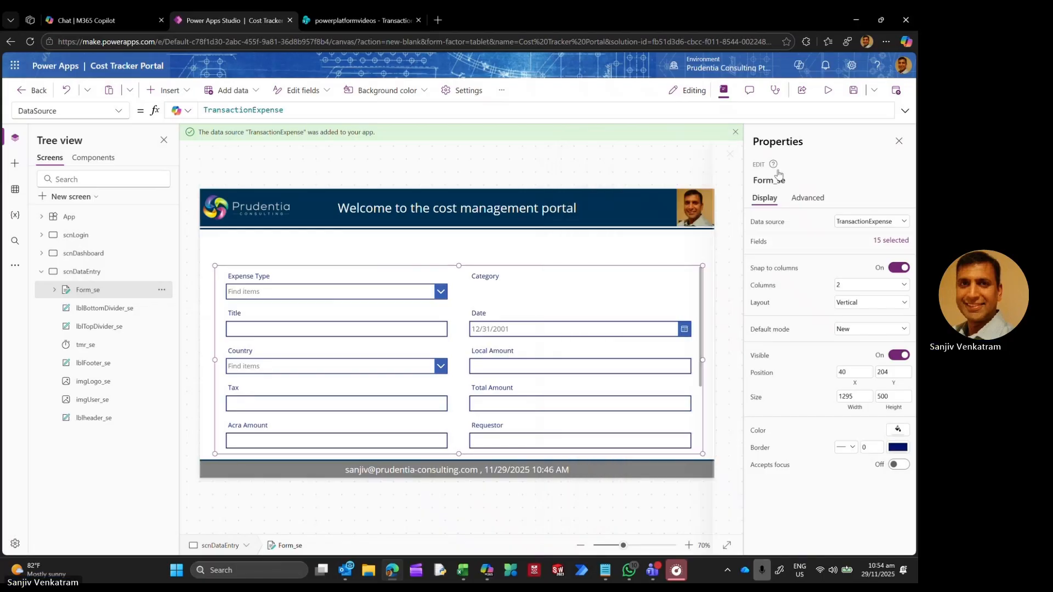
pyautogui.click(884, 243)
pyautogui.moveTo(637, 477); pyautogui.dragTo(646, 313)
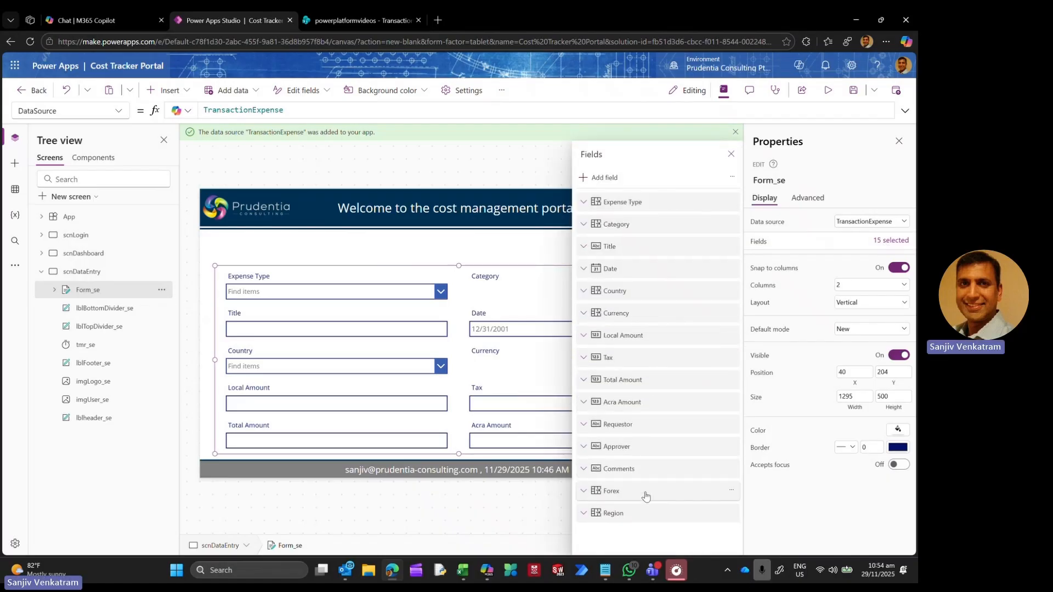
pyautogui.moveTo(644, 493); pyautogui.dragTo(649, 332)
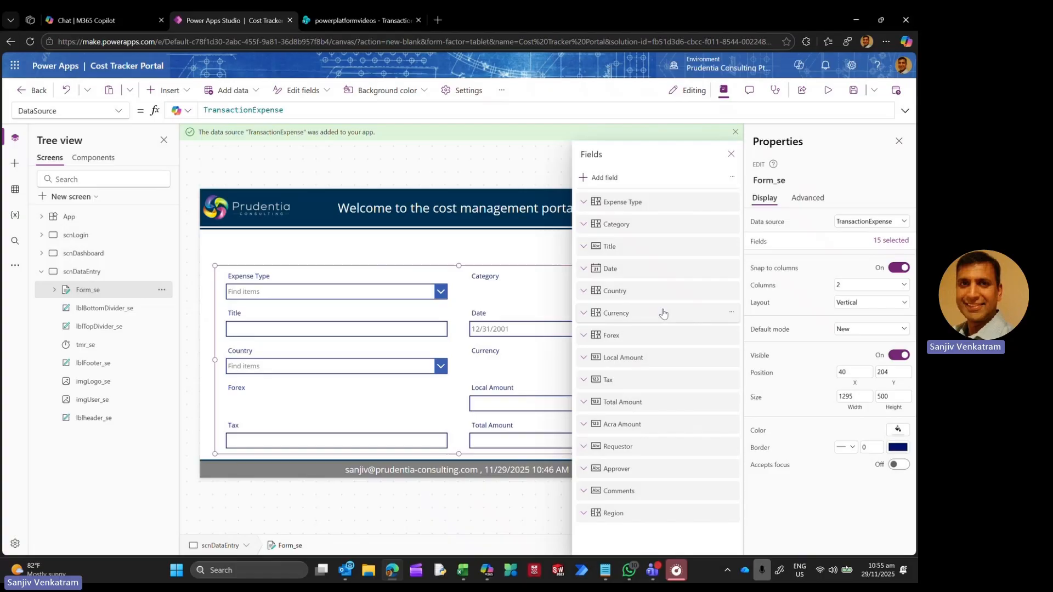
pyautogui.moveTo(663, 313); pyautogui.dragTo(664, 313)
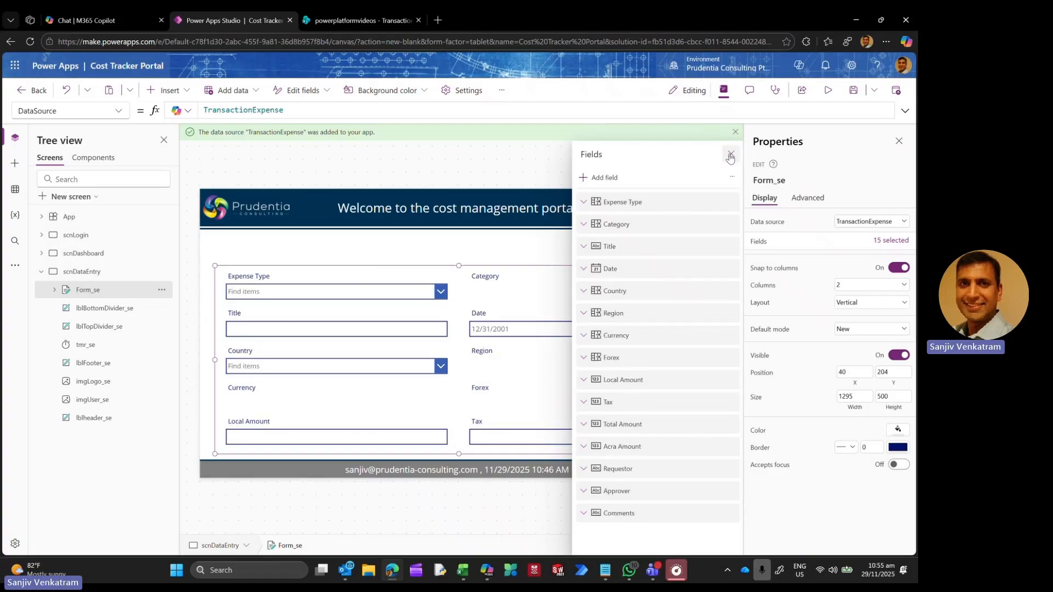
pyautogui.click(731, 154)
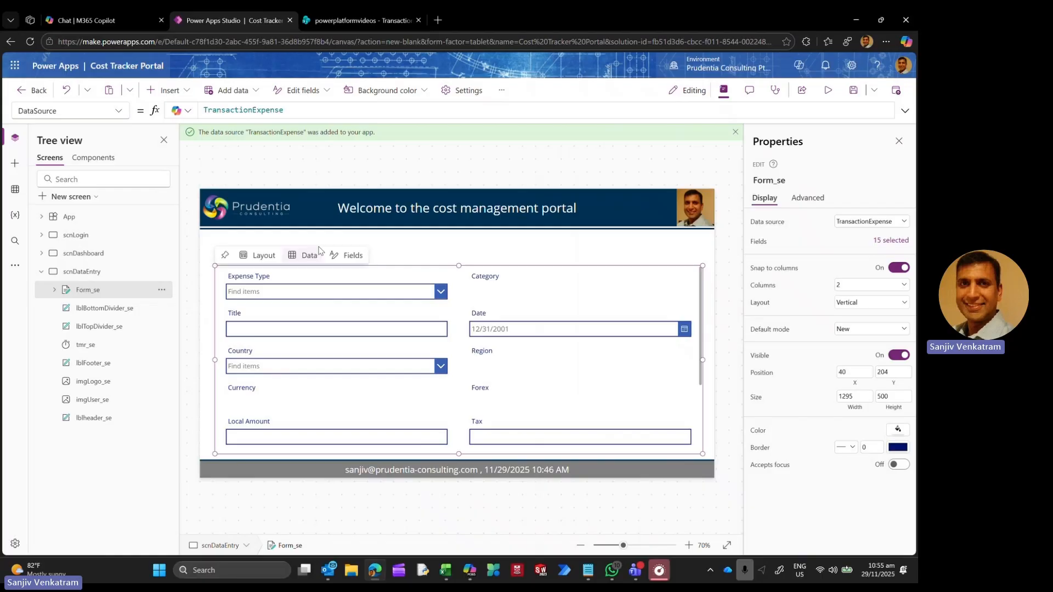
# Step: Set Form_se's Fill property to ColorFade(varPrudentiaBlue,85%)
pyautogui.click(119, 111)
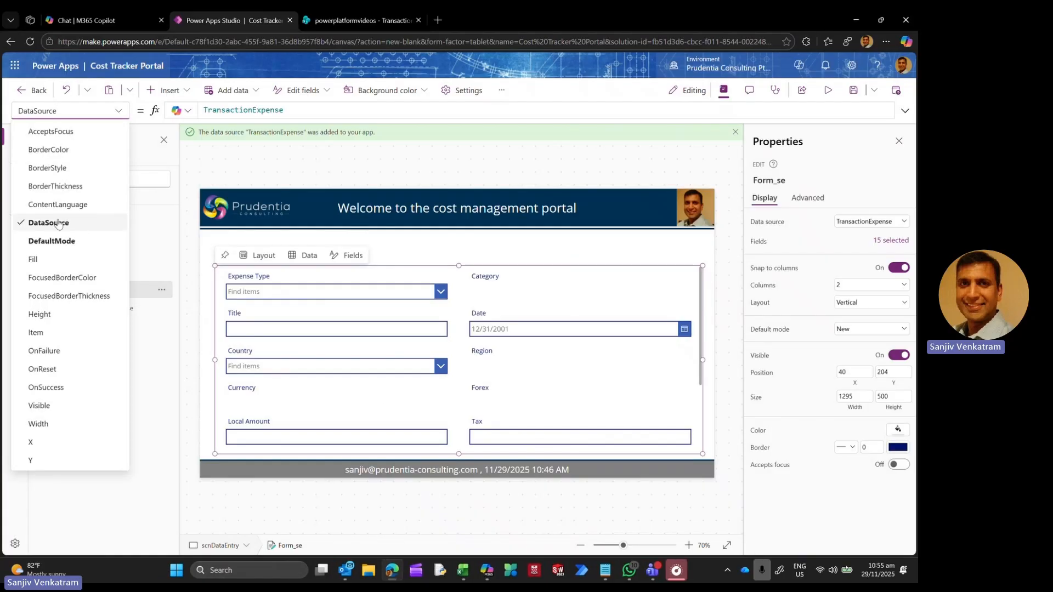
pyautogui.click(34, 259)
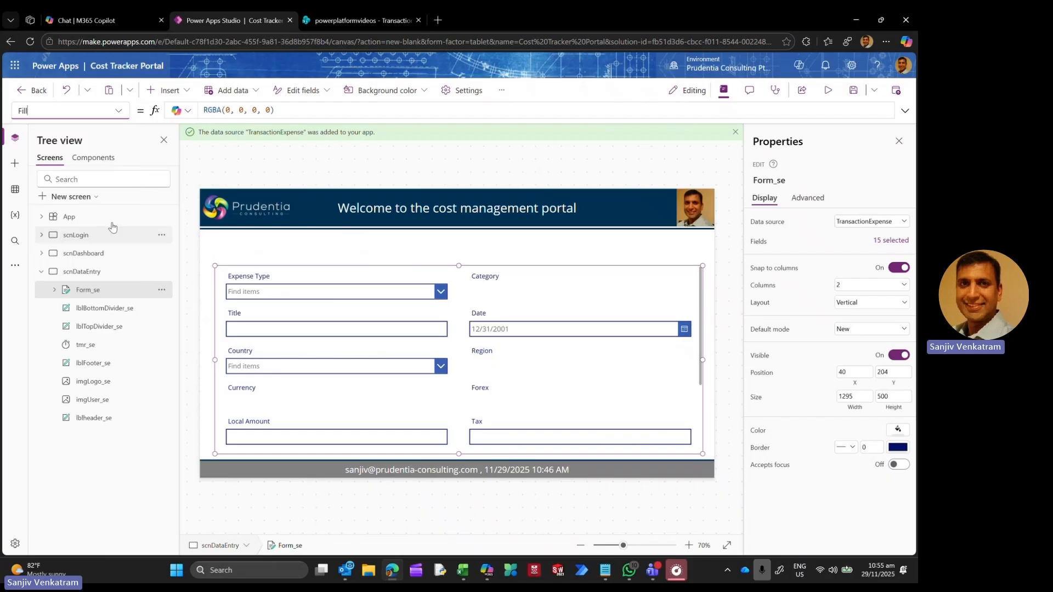
pyautogui.click(283, 109)
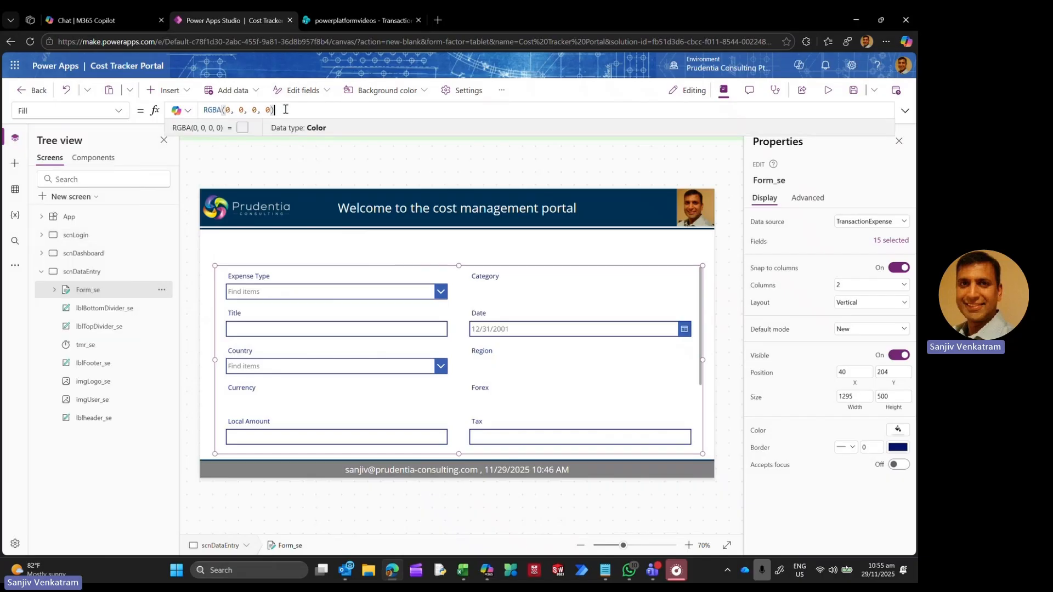
pyautogui.moveTo(285, 110); pyautogui.dragTo(158, 100)
pyautogui.write('ColorFade(')
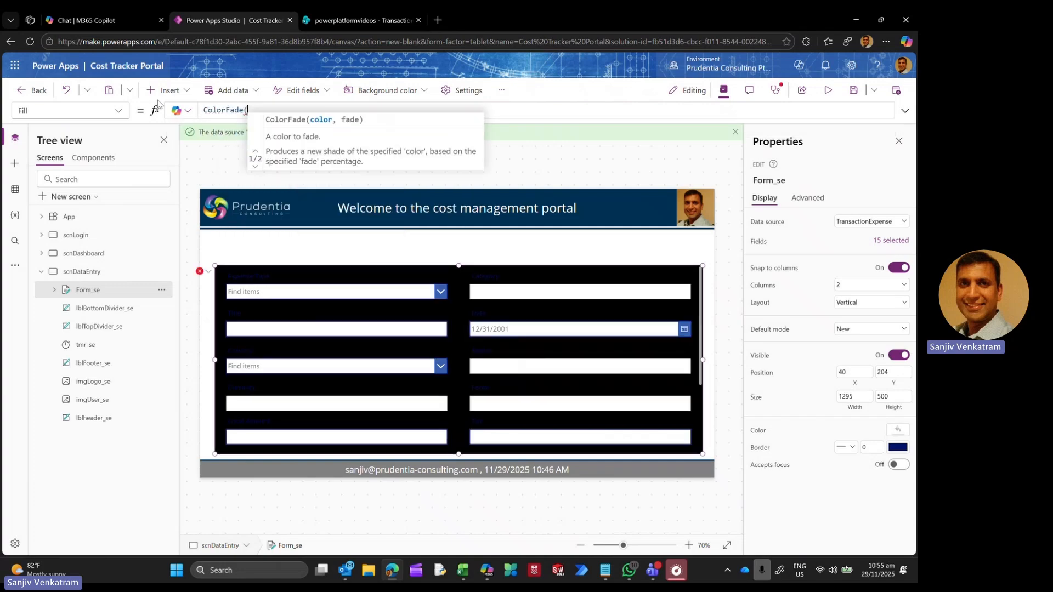
pyautogui.write('varPrudentiaBlue')
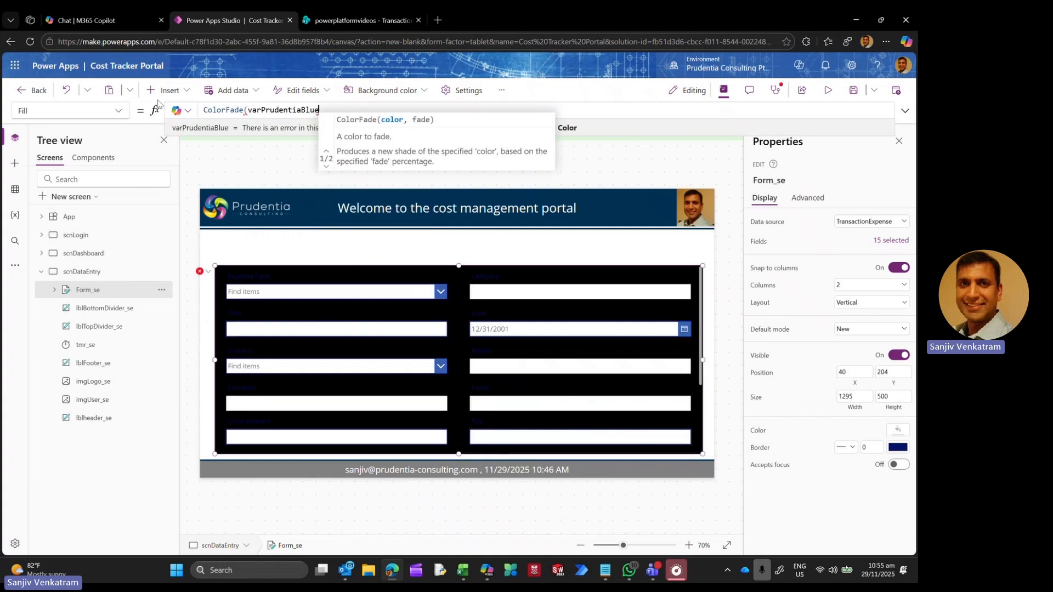
pyautogui.write(',85%)')
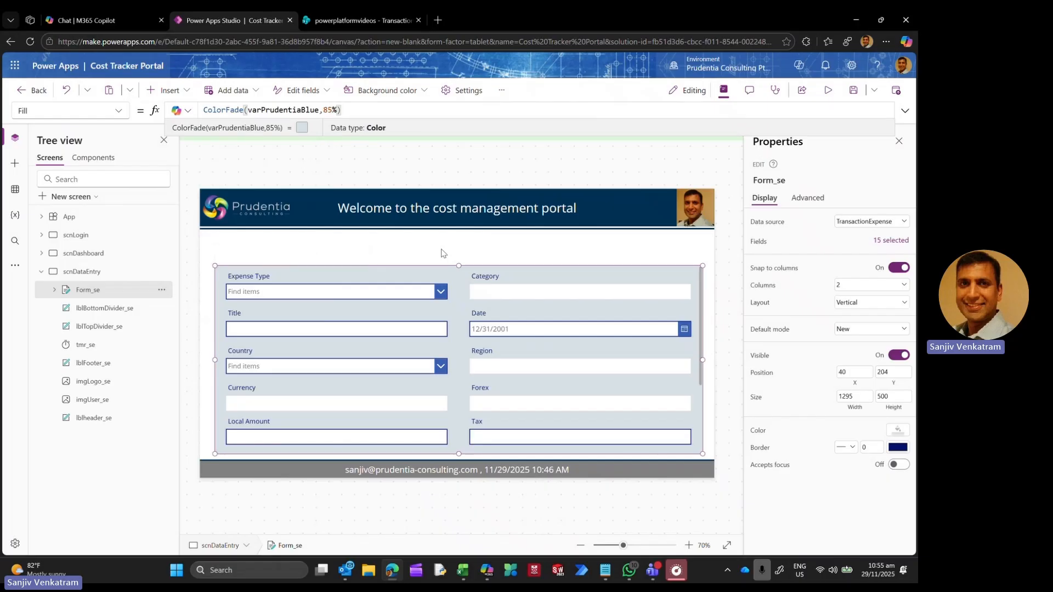
# Step: Change the fill of the scnDataEntry screen to the light grey theme colour RGBA(237, 237, 237, 1)
pyautogui.click(443, 253)
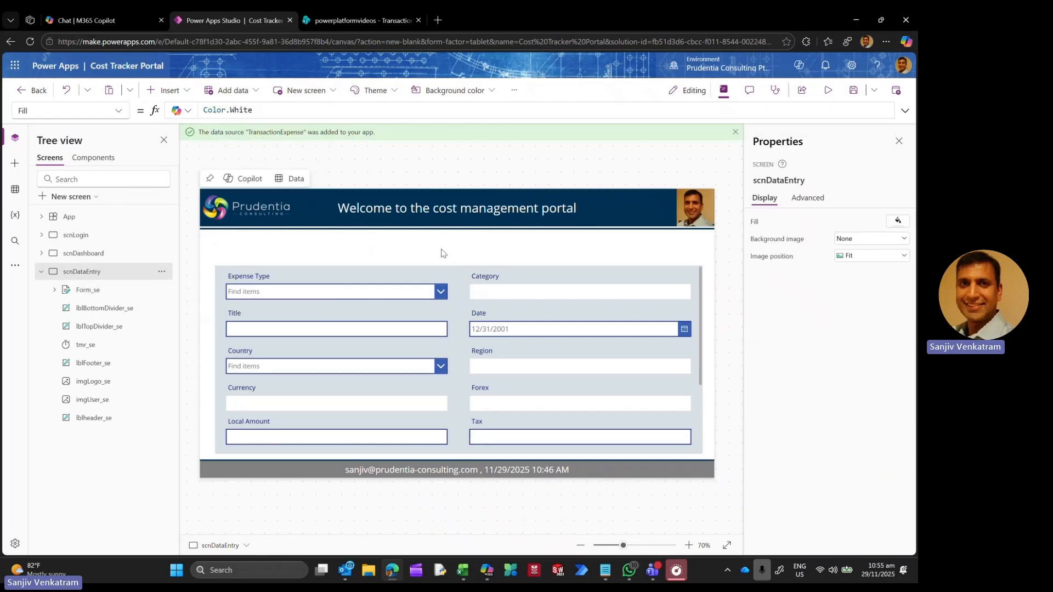
pyautogui.click(898, 220)
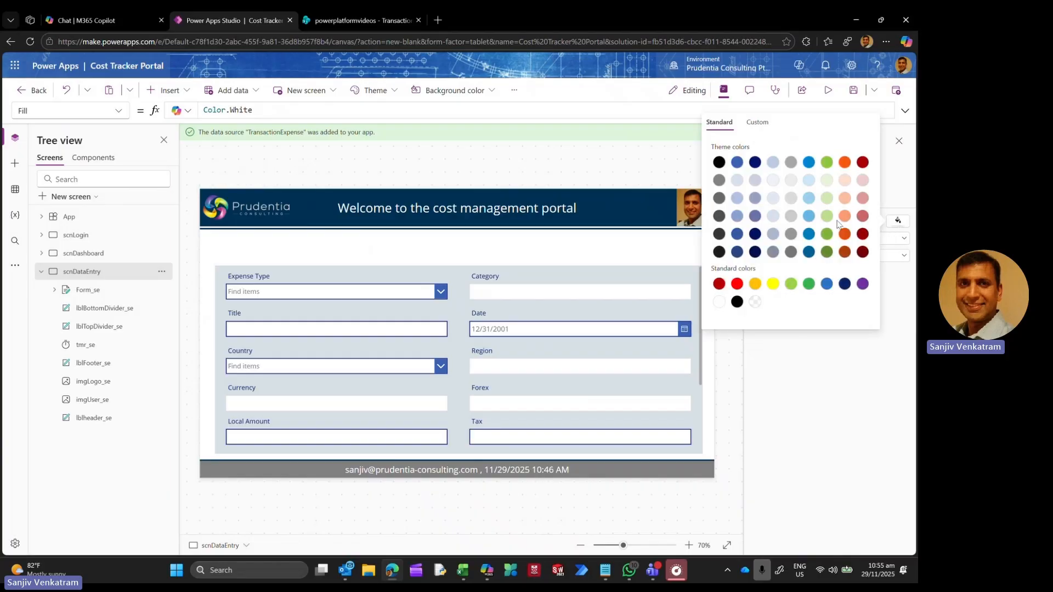
pyautogui.click(790, 179)
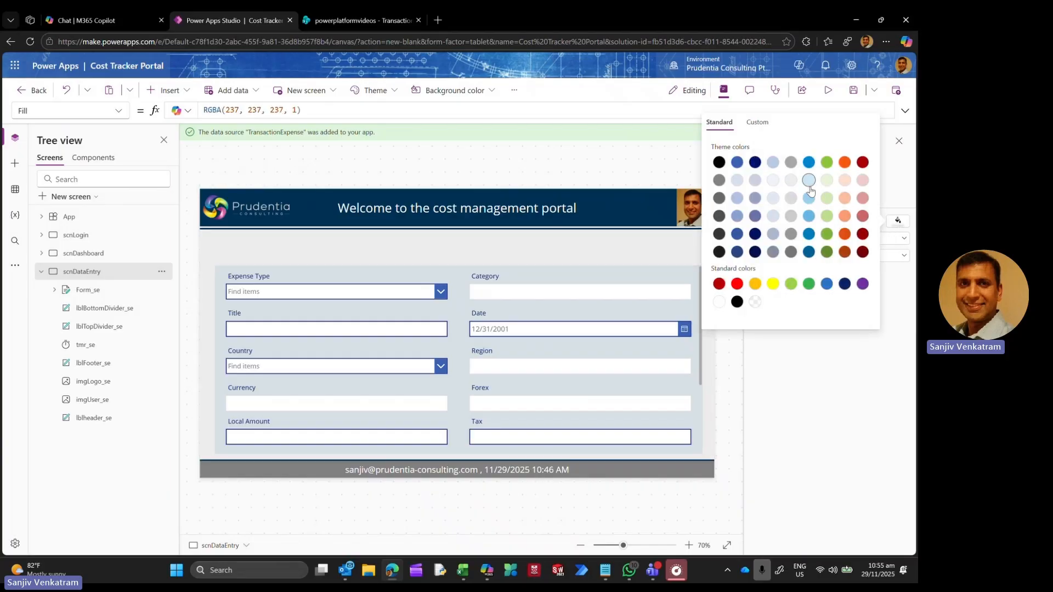
# Step: Change the fill of the scnDataEntry screen to white, RGBA(255, 255, 255, 1)
pyautogui.click(720, 302)
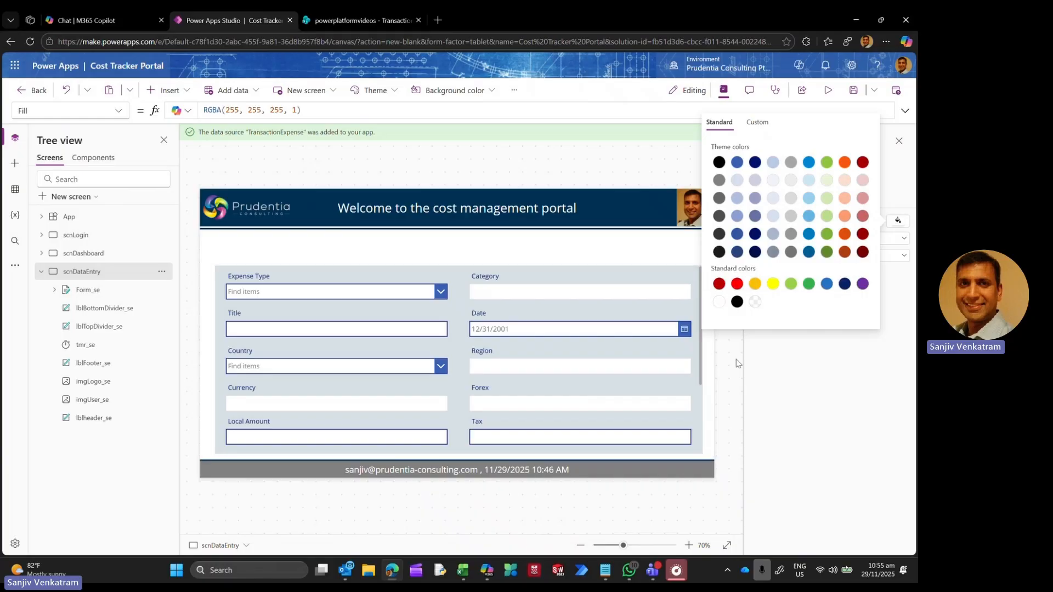
pyautogui.click(731, 371)
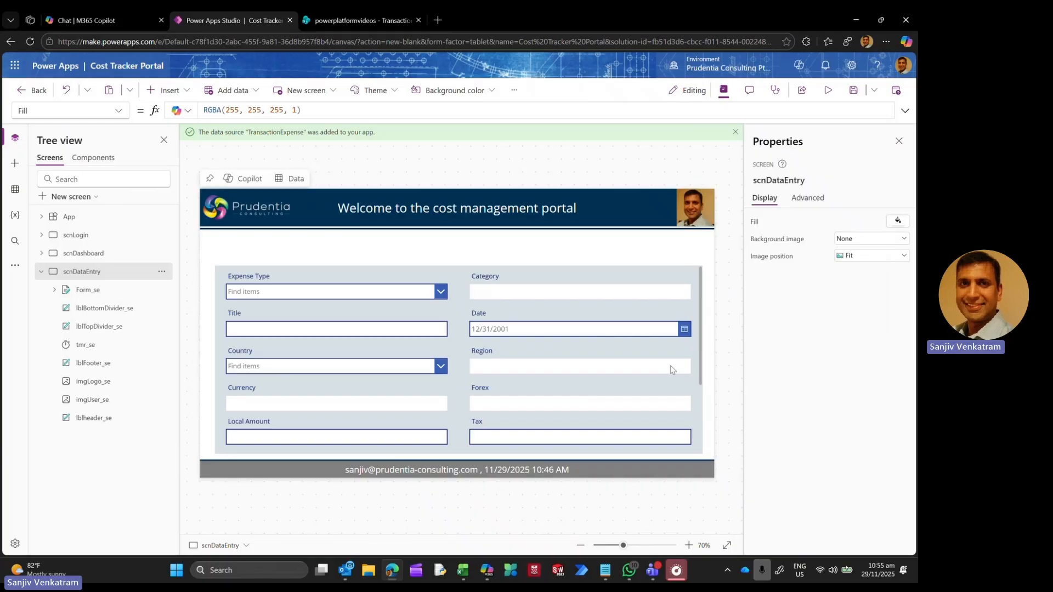
# Step: Preview the data entry form, choose Airfare as Expense Type and Indonesia as Country, and return to editing
pyautogui.click(828, 90)
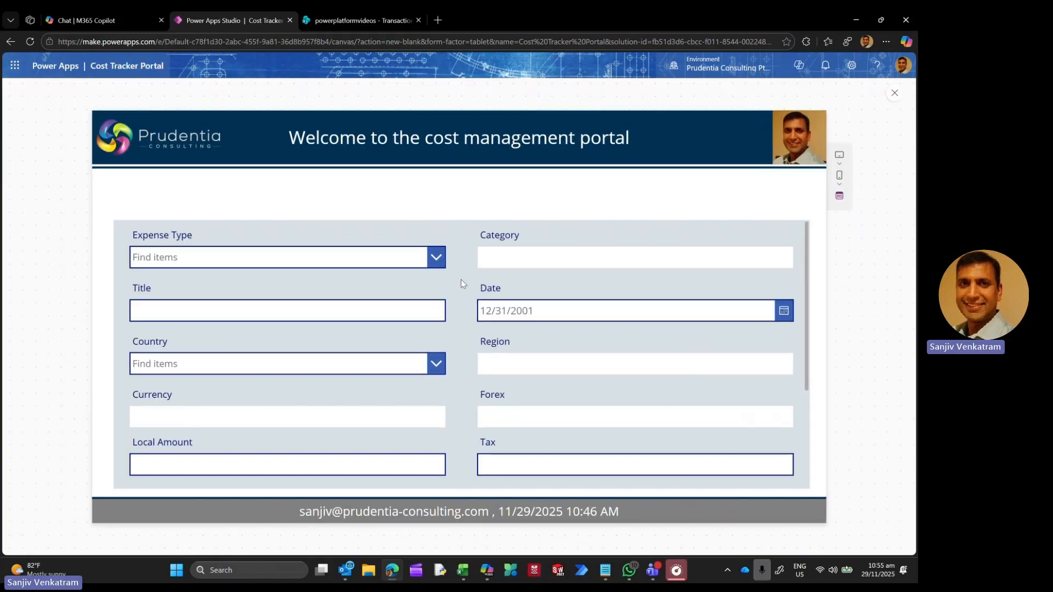
pyautogui.click(429, 254)
pyautogui.click(469, 323)
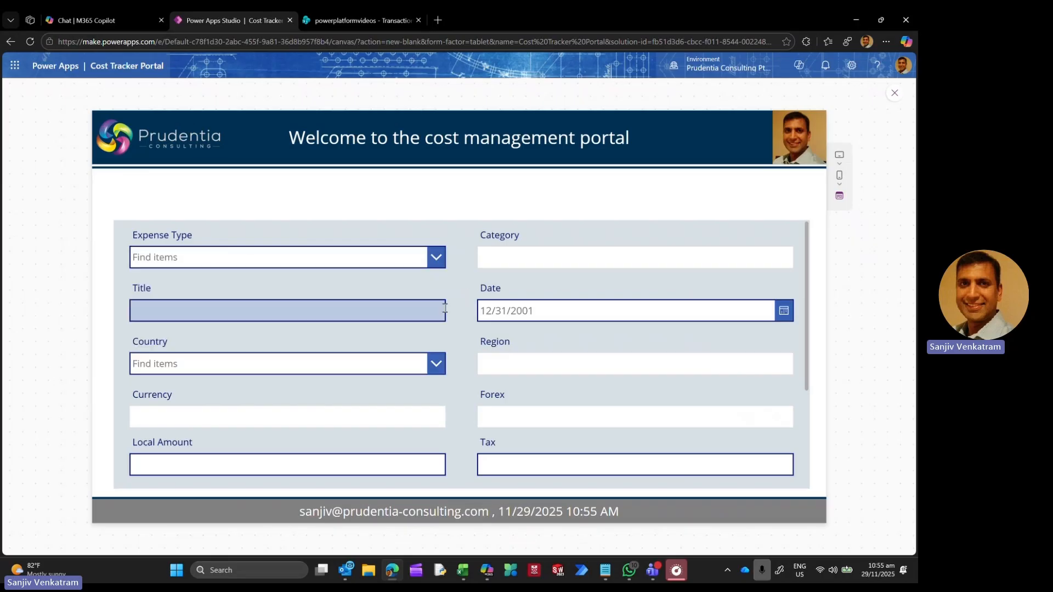
pyautogui.click(430, 365)
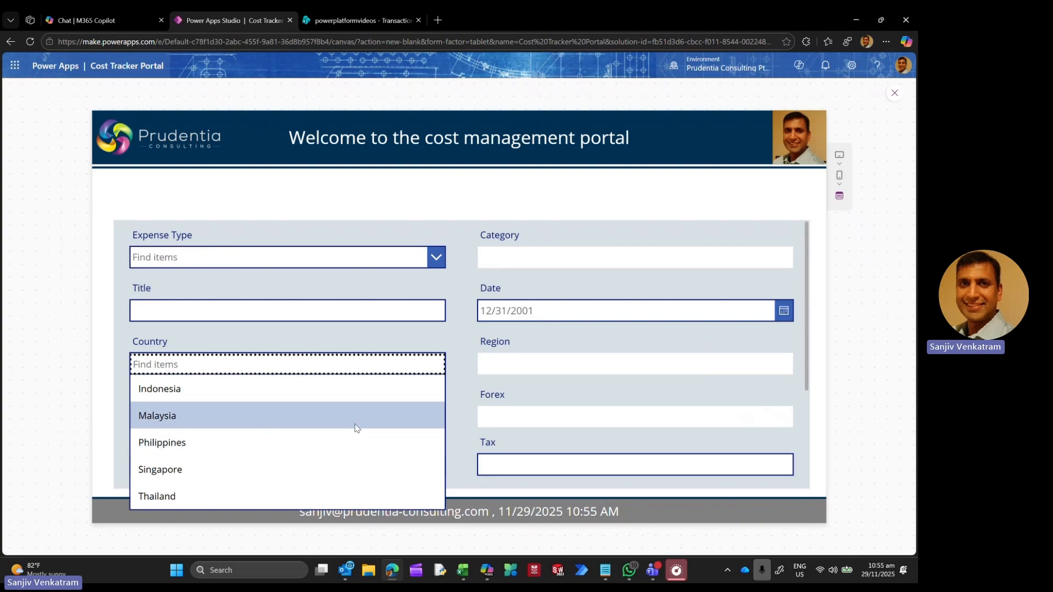
pyautogui.click(379, 336)
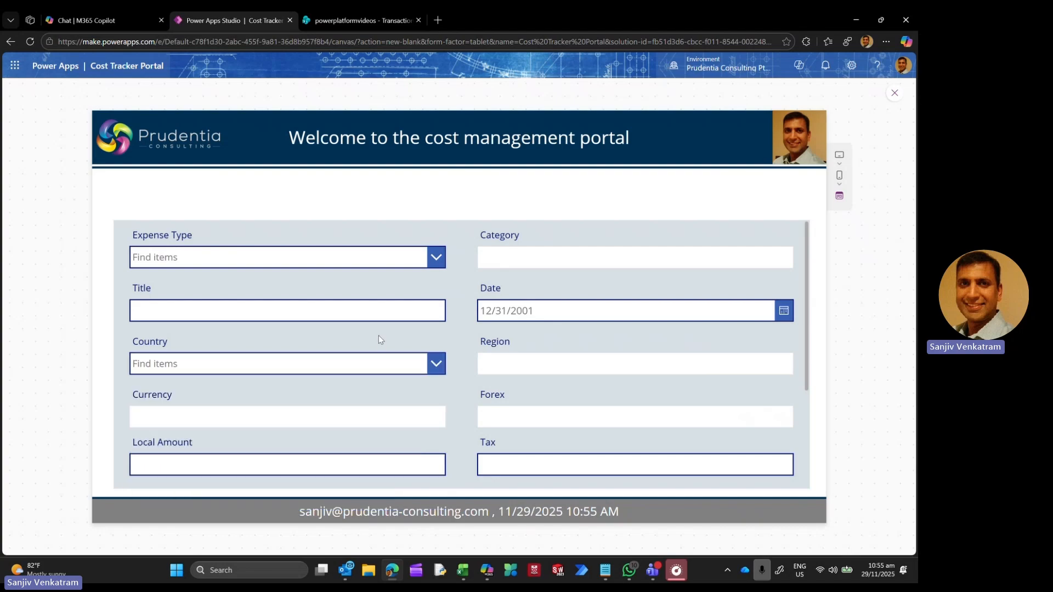
pyautogui.click(436, 258)
pyautogui.click(417, 283)
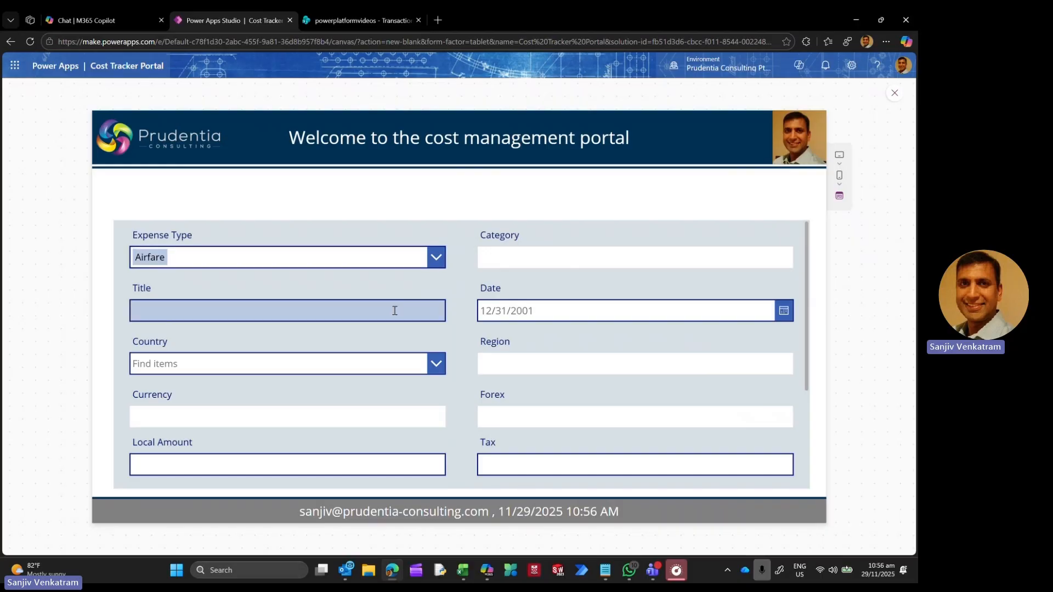
pyautogui.click(422, 373)
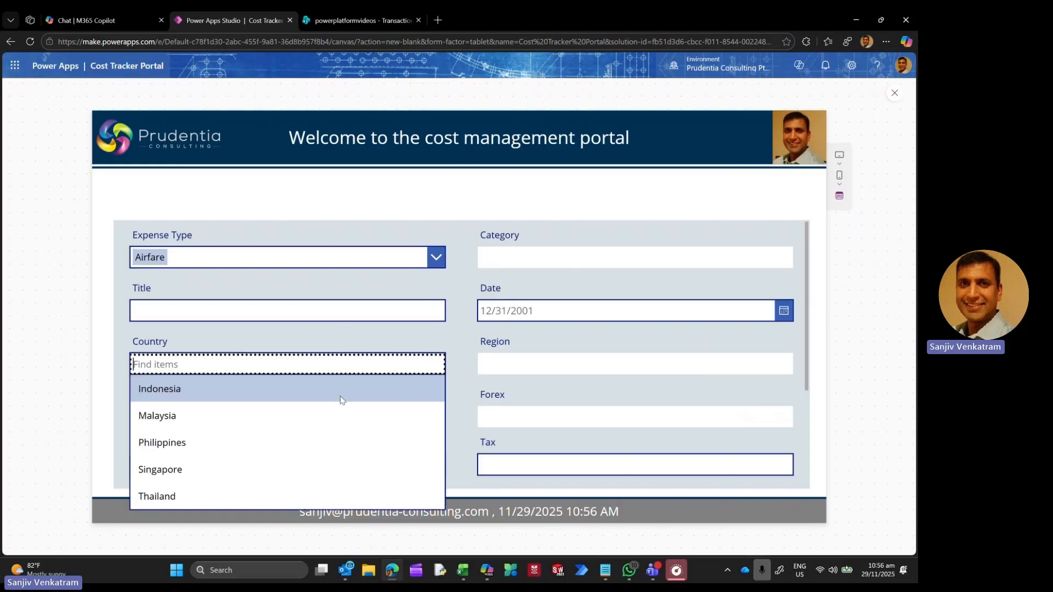
pyautogui.click(342, 397)
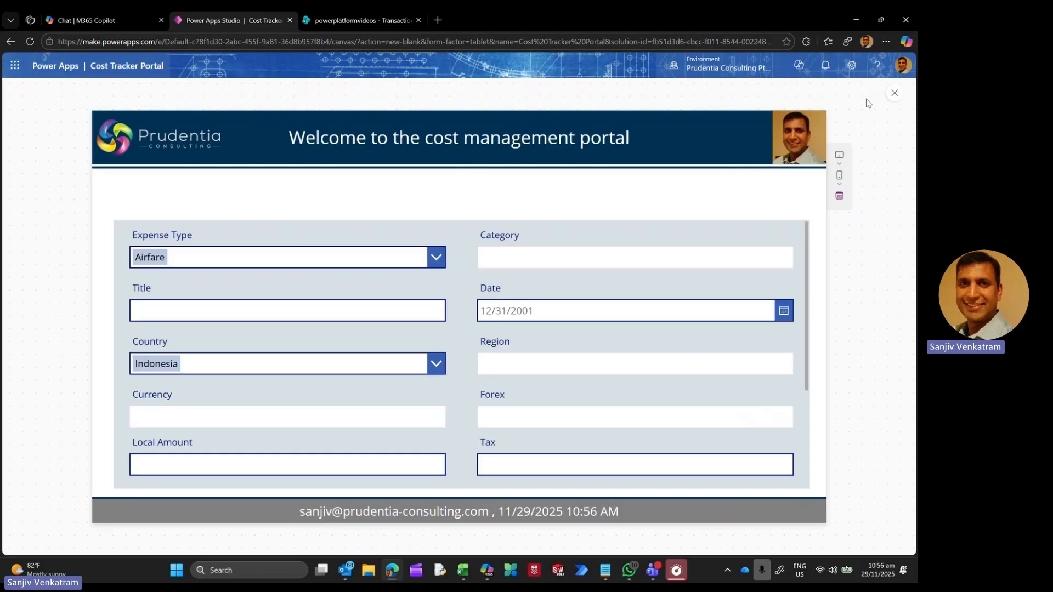
pyautogui.click(895, 93)
pyautogui.click(565, 361)
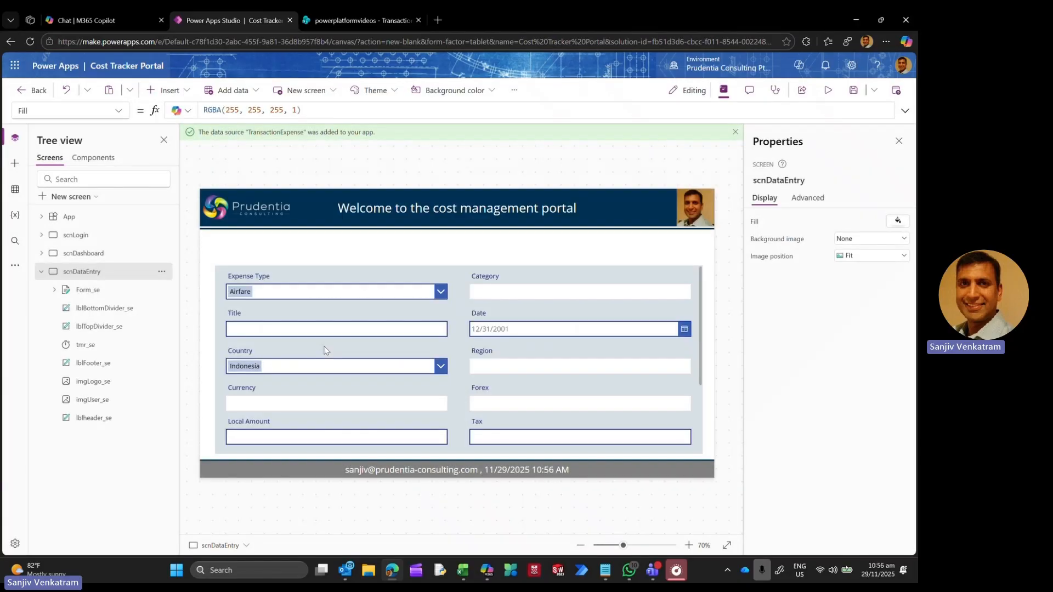
# Step: Unlock the Category data card inside Form_se
pyautogui.click(55, 289)
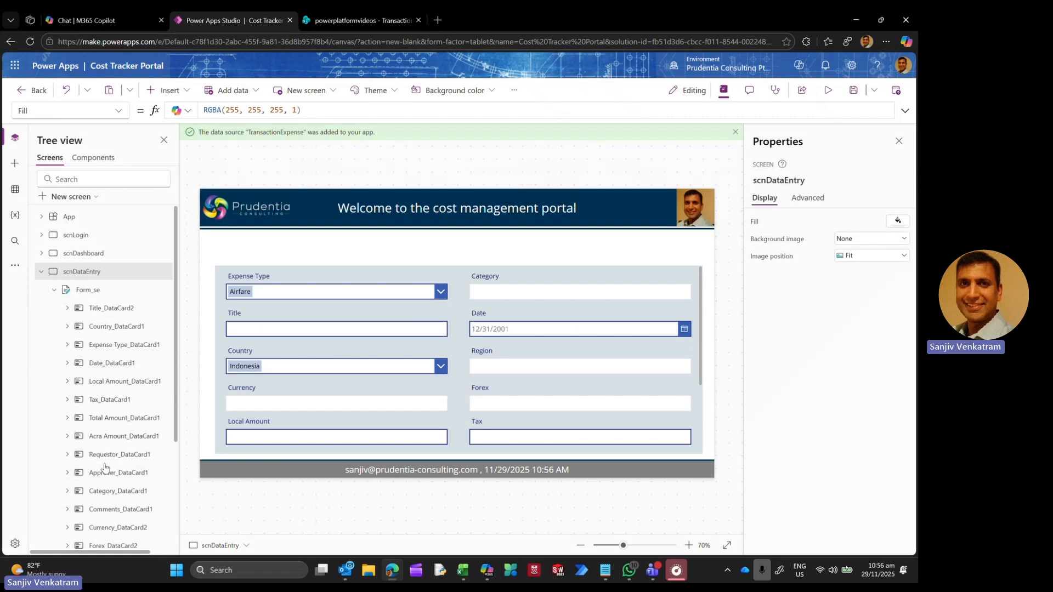
pyautogui.scroll(-1, 104, 467)
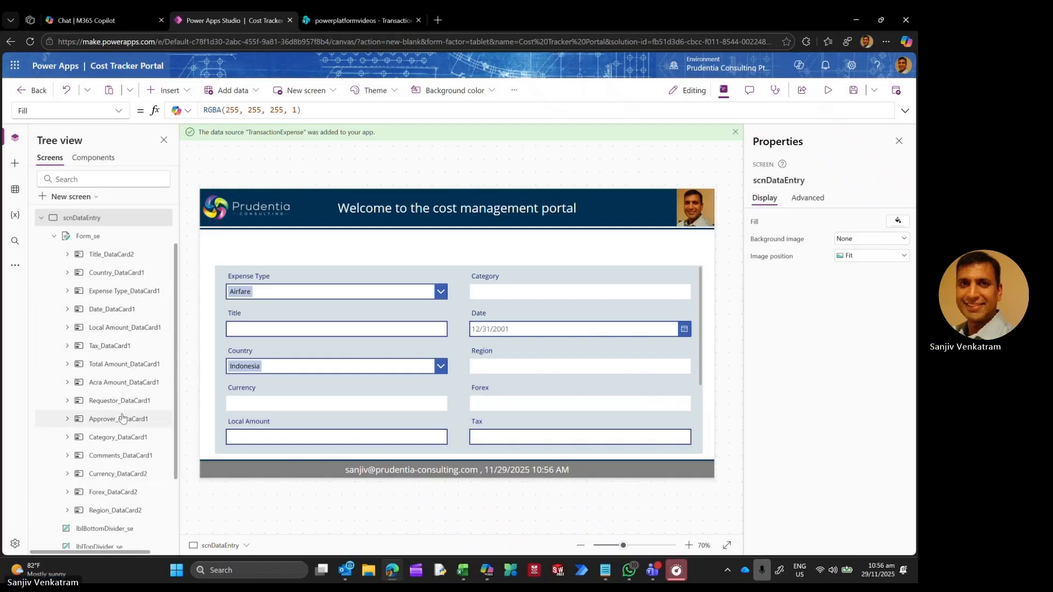
pyautogui.click(118, 437)
pyautogui.click(68, 438)
pyautogui.rightClick(118, 437)
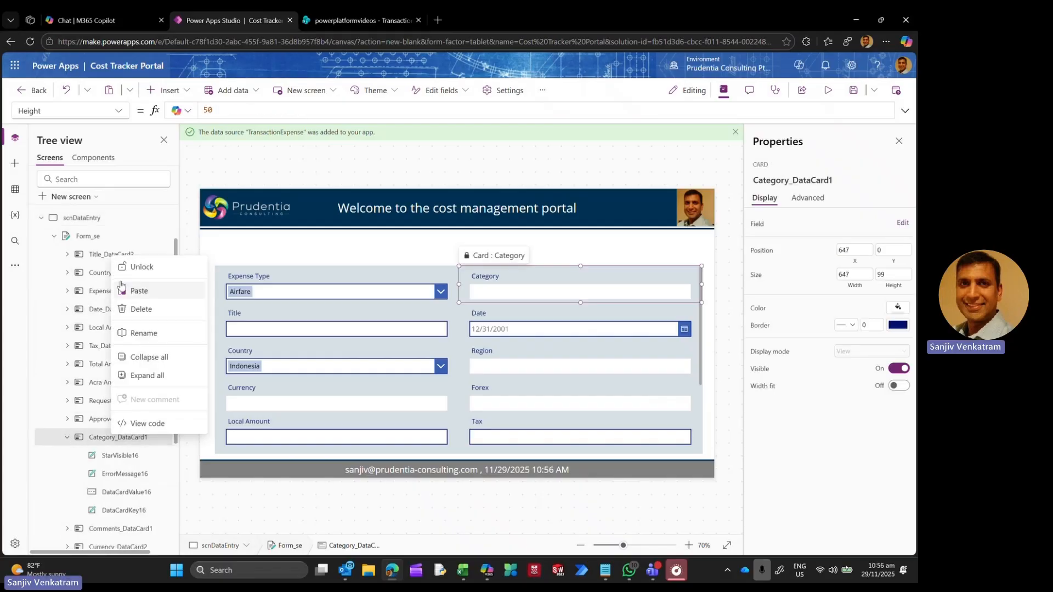
pyautogui.click(129, 267)
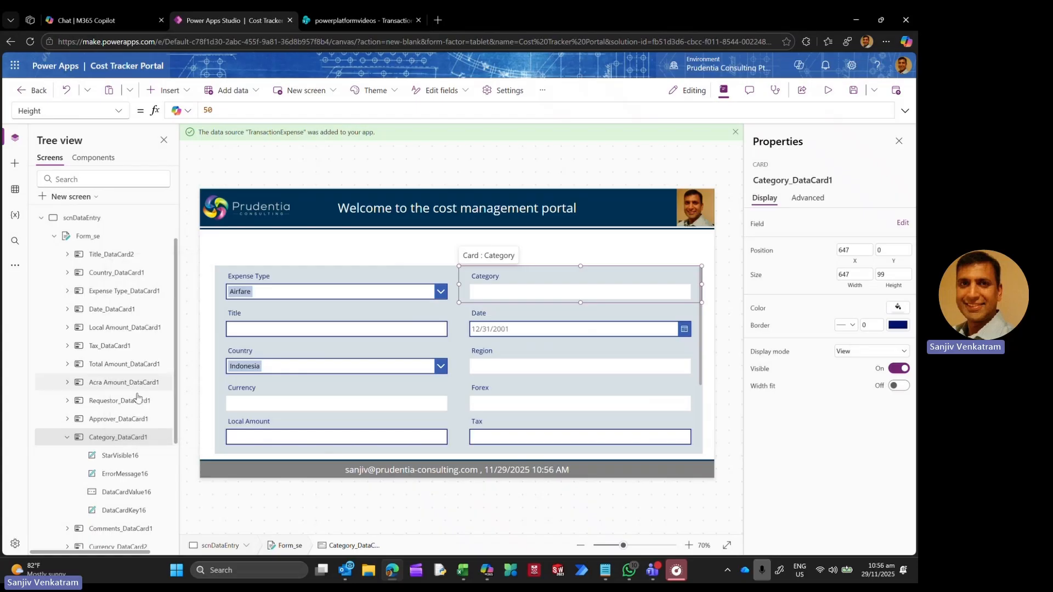
# Step: Insert a text label into the Category card and stretch it over the value box, 587 wide and 40 high
pyautogui.click(170, 90)
pyautogui.press('Escape')
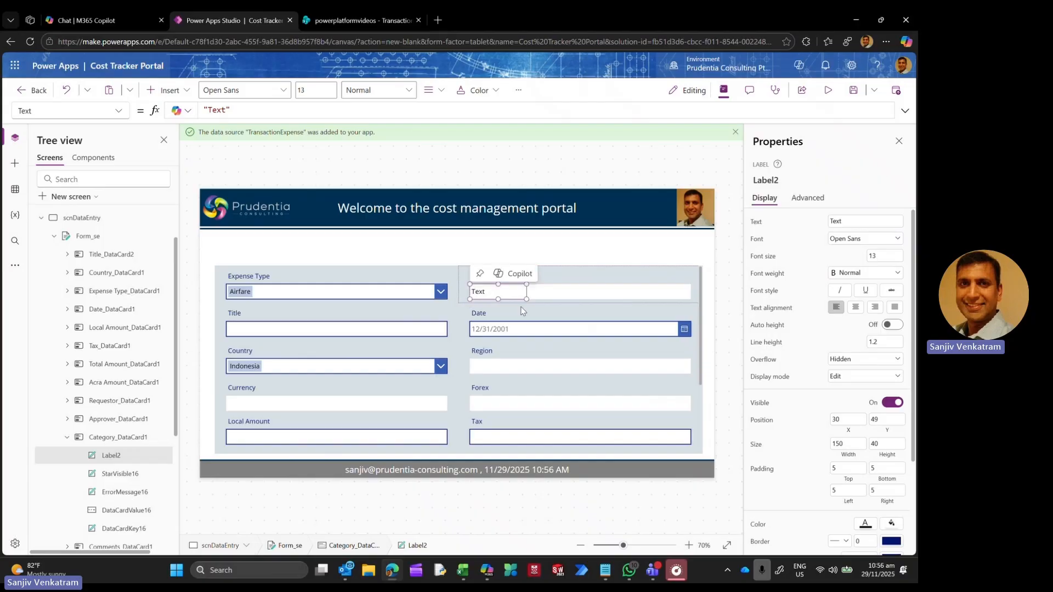
pyautogui.moveTo(526, 299); pyautogui.dragTo(691, 302)
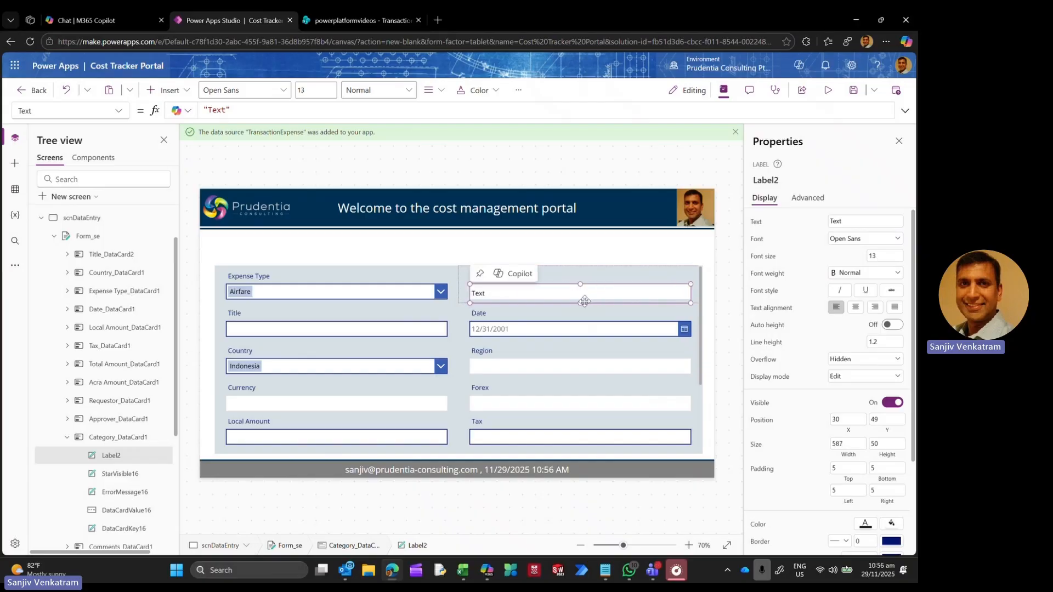
pyautogui.moveTo(581, 303); pyautogui.dragTo(580, 299)
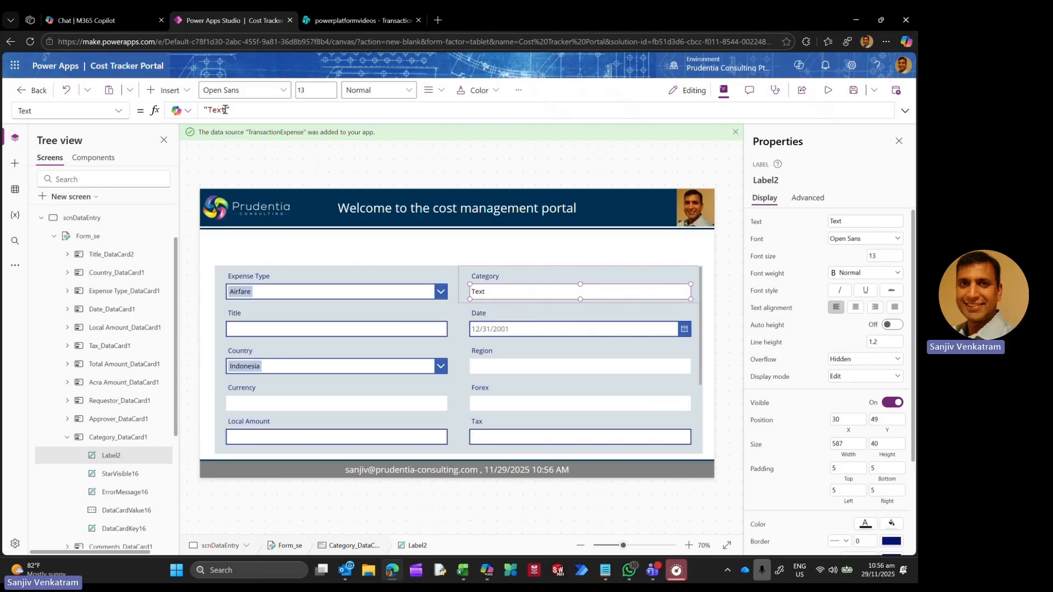
# Step: Replace the Category label's Text value with the start of a formula, LookUp(MasterCountry, Title =
pyautogui.moveTo(235, 109); pyautogui.dragTo(203, 110)
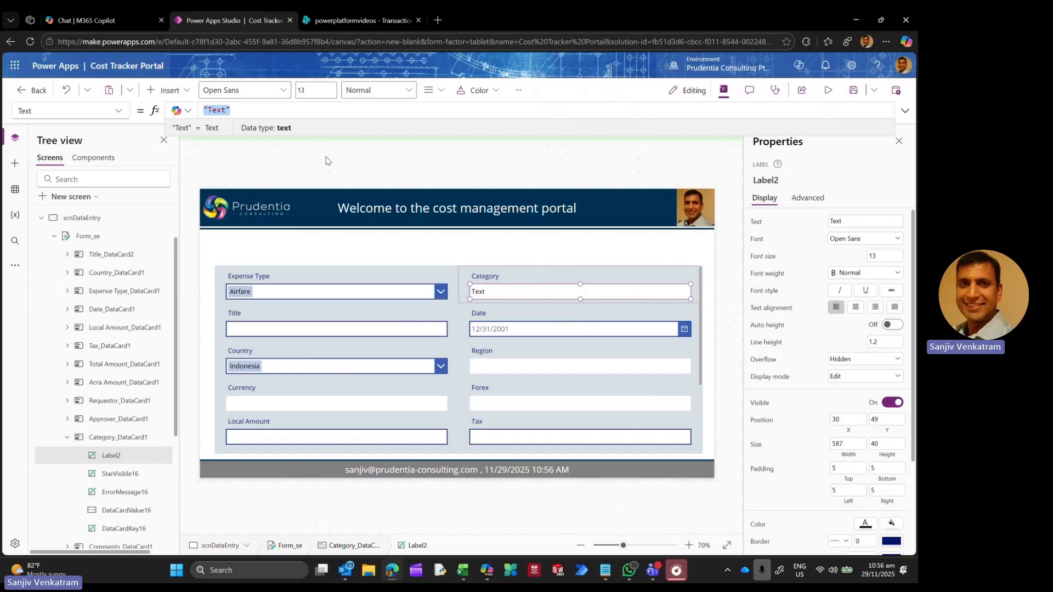
pyautogui.press('BackSpace')
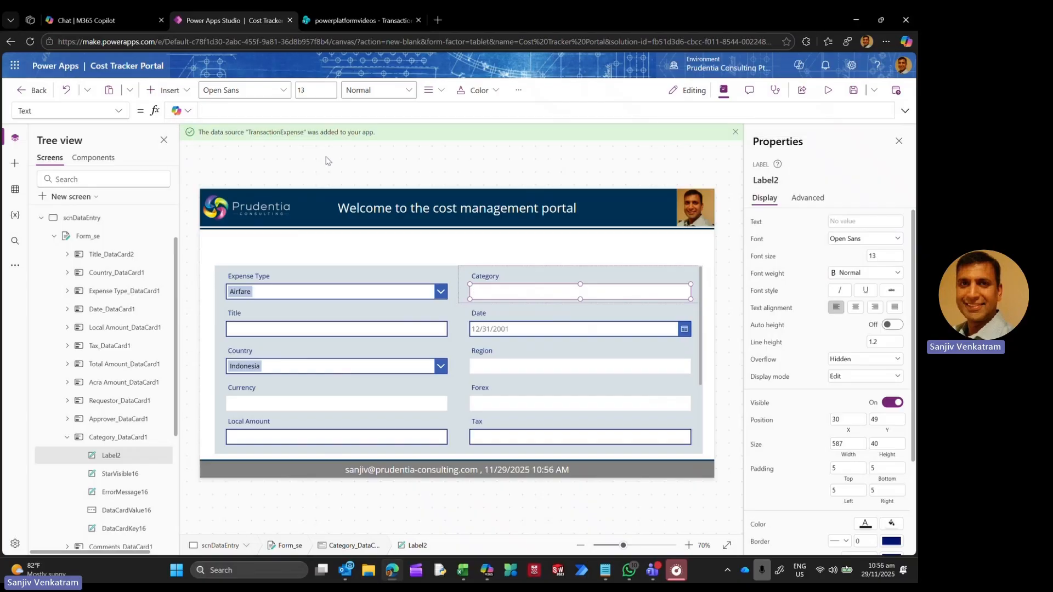
pyautogui.write('Loo')
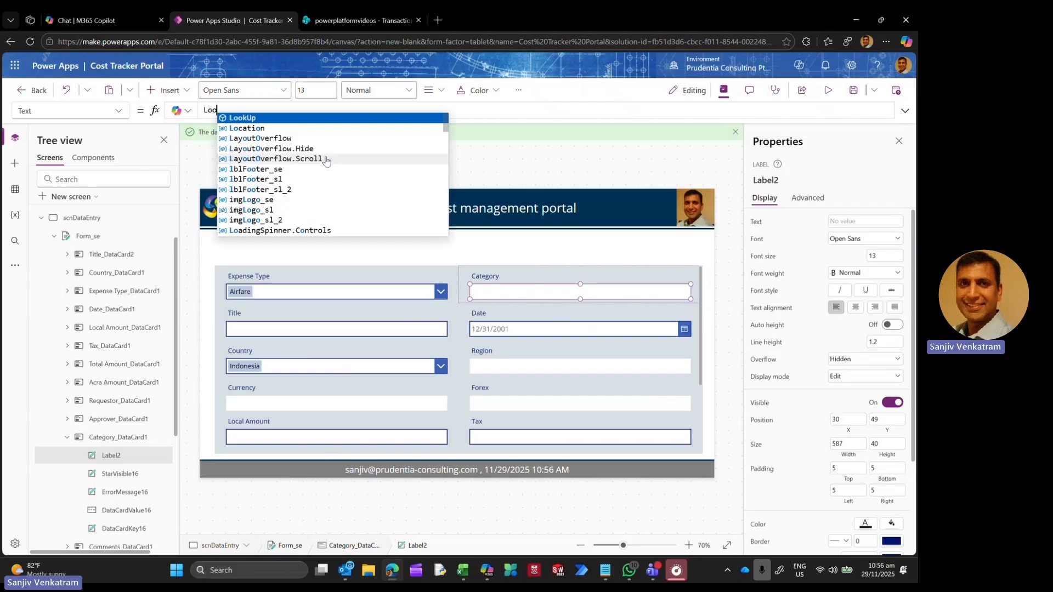
pyautogui.write('kUp(Master')
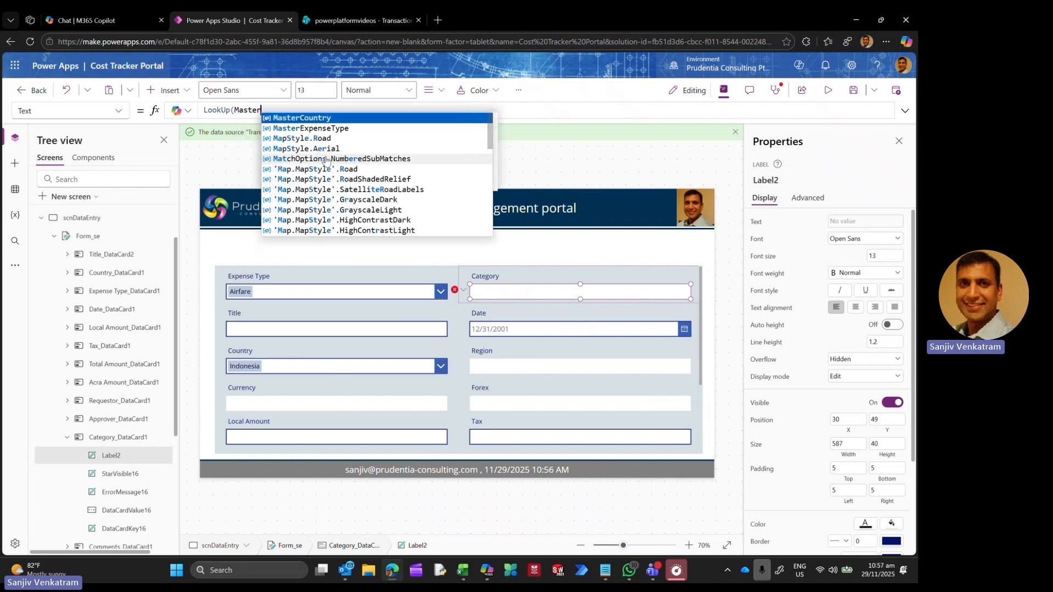
pyautogui.write('Country, ')
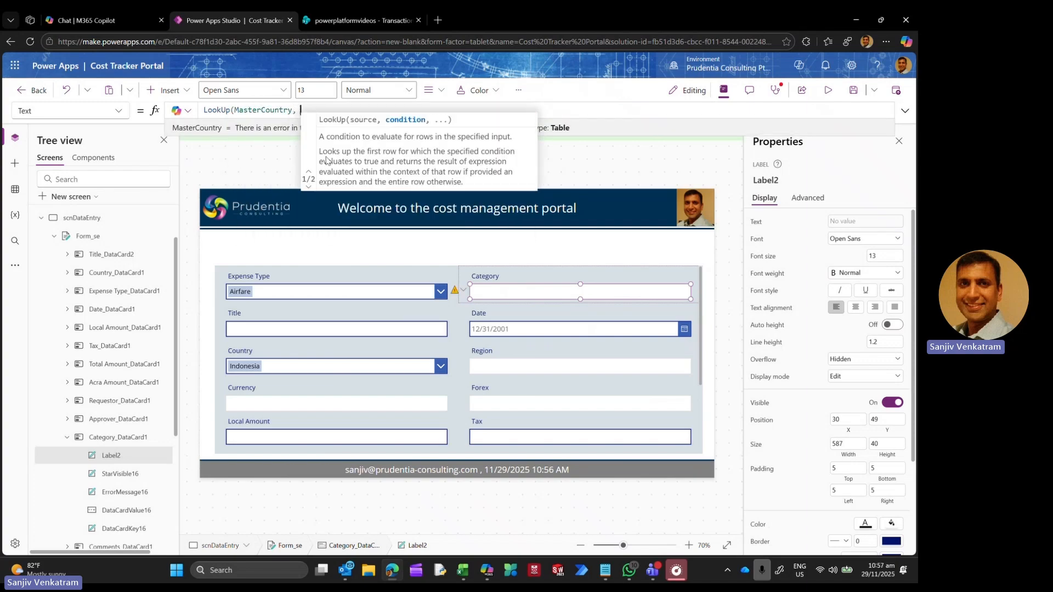
pyautogui.write('Title =')
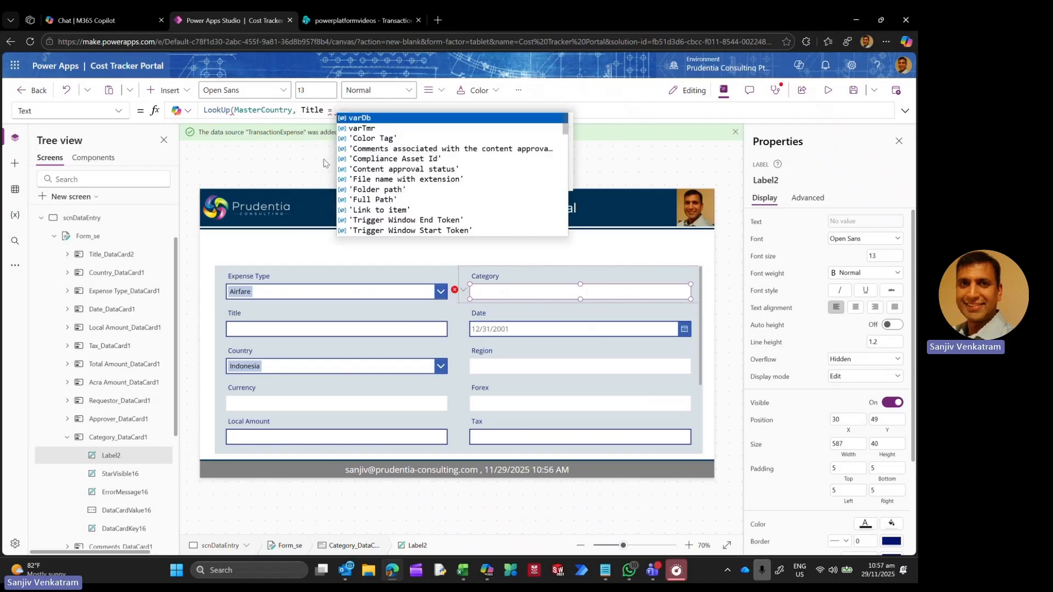
# Step: Complete the LookUp condition by matching Title to the Expense Type selection, DataCardValue8.Selected.Value
pyautogui.click(68, 291)
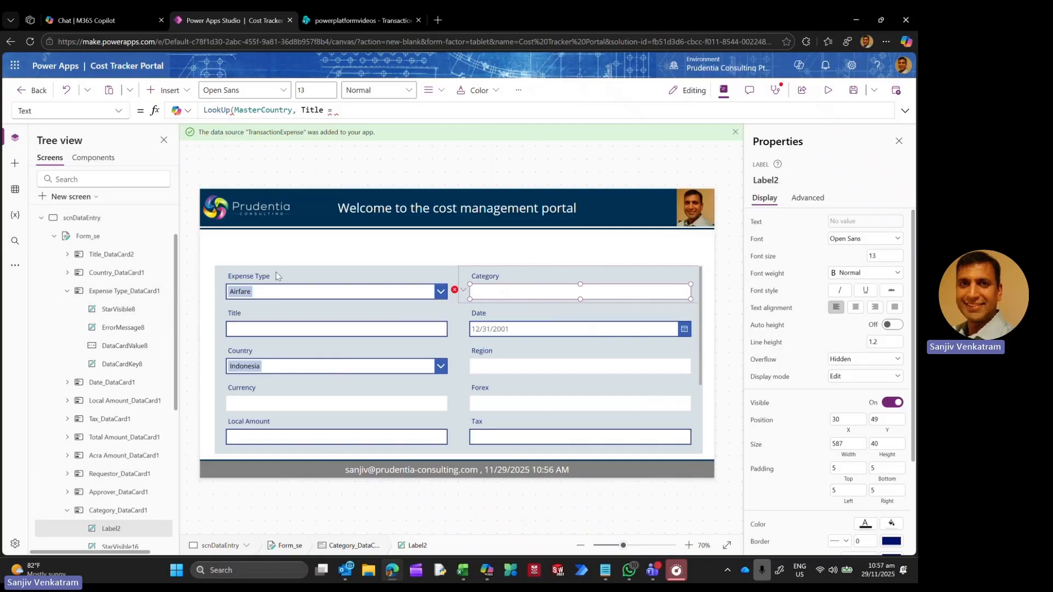
pyautogui.click(373, 112)
pyautogui.write('Data')
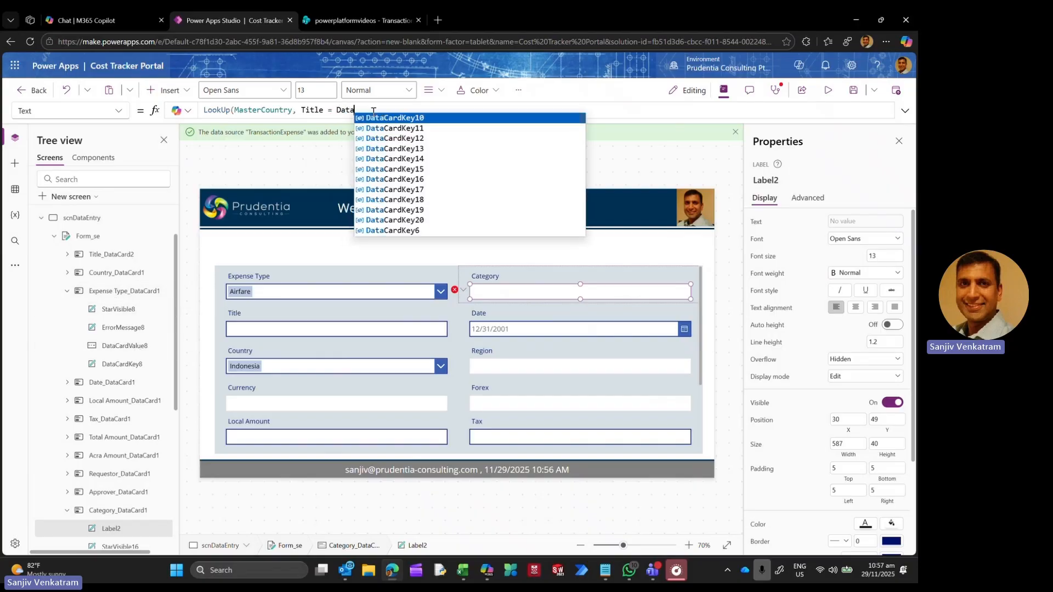
pyautogui.write('CardVal')
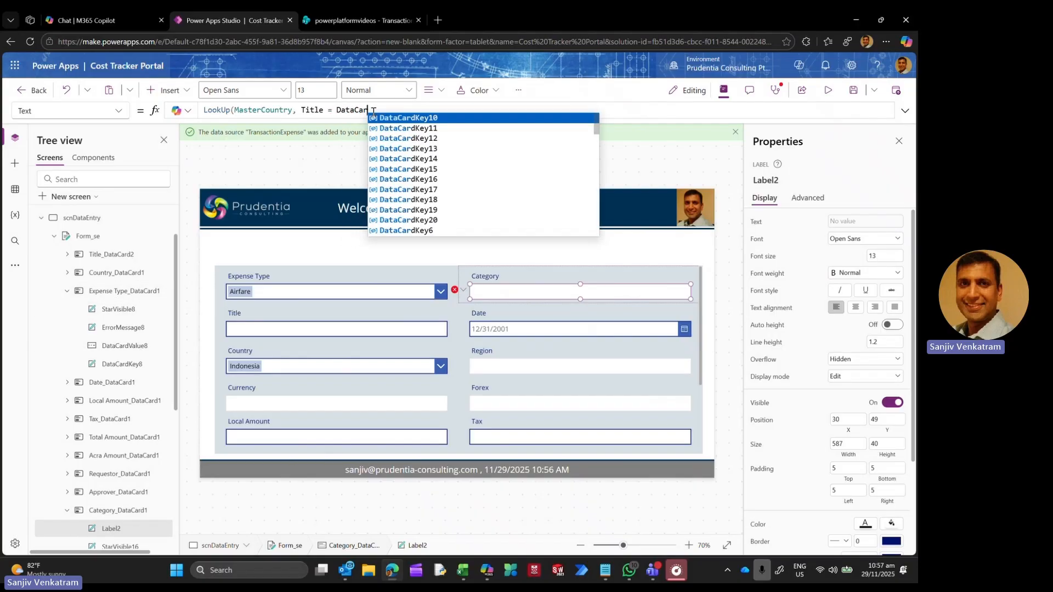
pyautogui.press('Down')
pyautogui.press('Down')
pyautogui.press('Down')
pyautogui.press('Down')
pyautogui.press('Down')
pyautogui.press('Down')
pyautogui.press('Down')
pyautogui.press('Down')
pyautogui.press('Down')
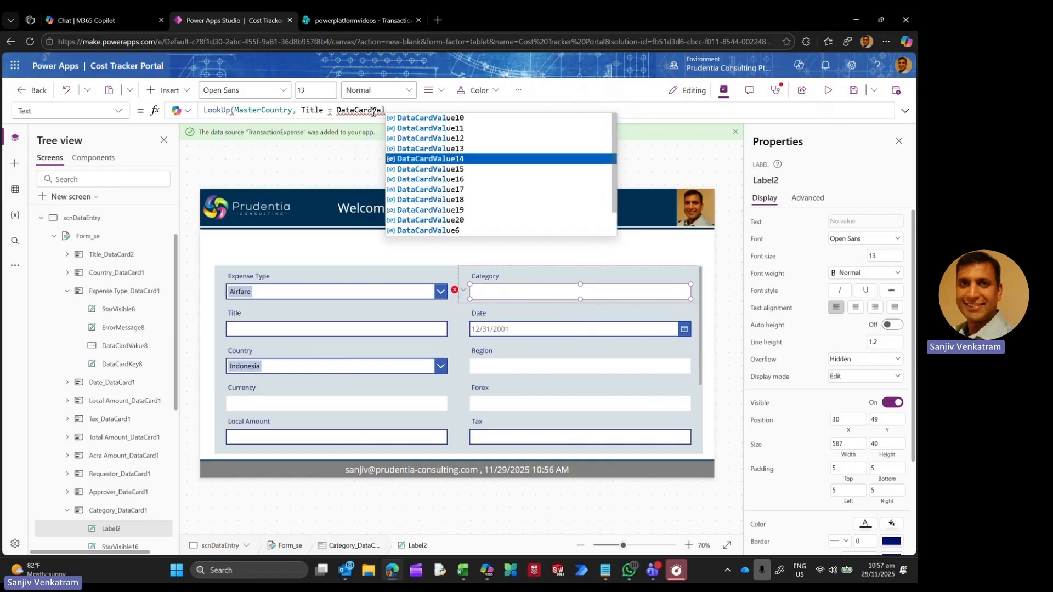
pyautogui.press('Down')
pyautogui.press('Down')
pyautogui.press('Down')
pyautogui.press('Down')
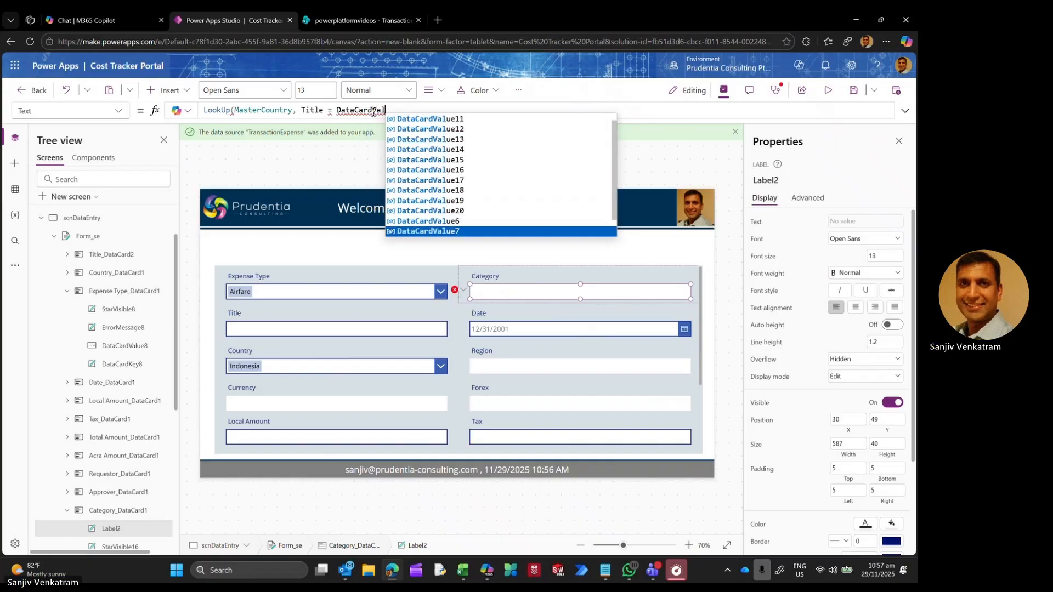
pyautogui.press('Tab')
pyautogui.write('.Sle')
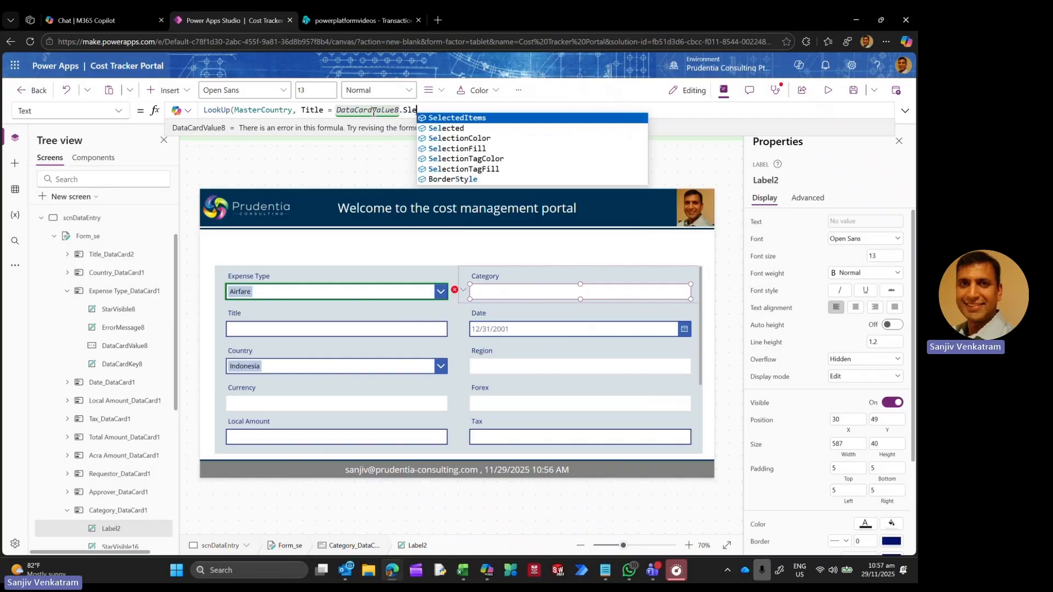
pyautogui.press('Down')
pyautogui.press('Tab')
pyautogui.write('.')
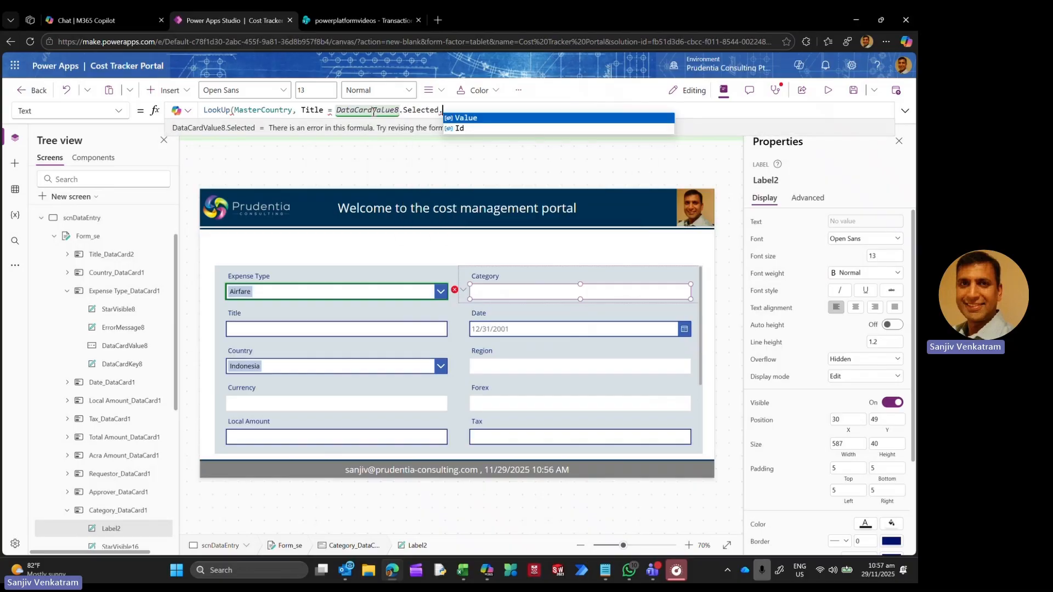
pyautogui.press('Tab')
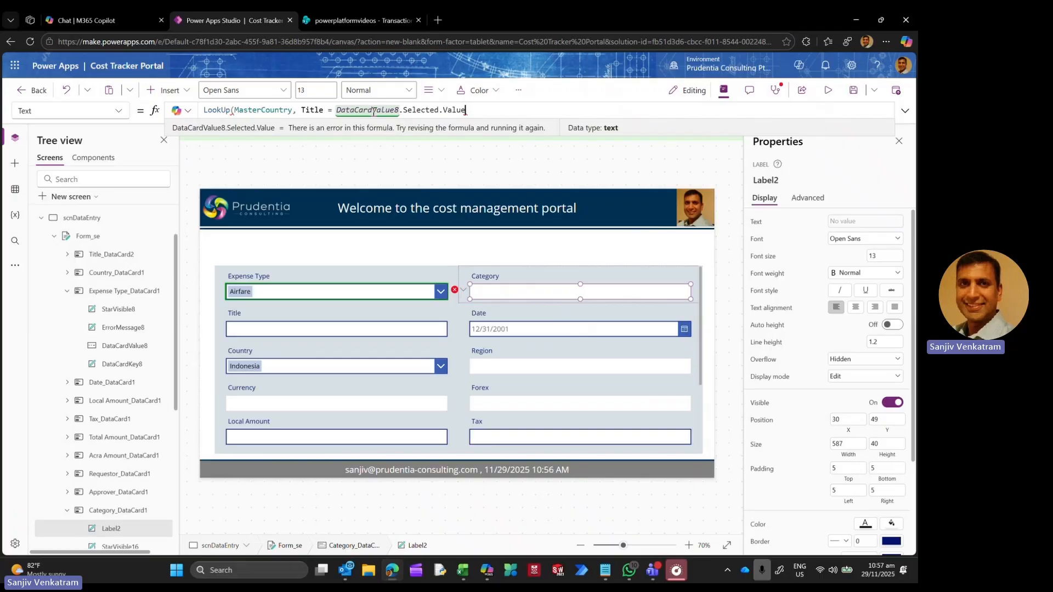
# Step: Add a result argument to the Category label's LookUp formula after the Title condition, entering Catego
pyautogui.write(', ')
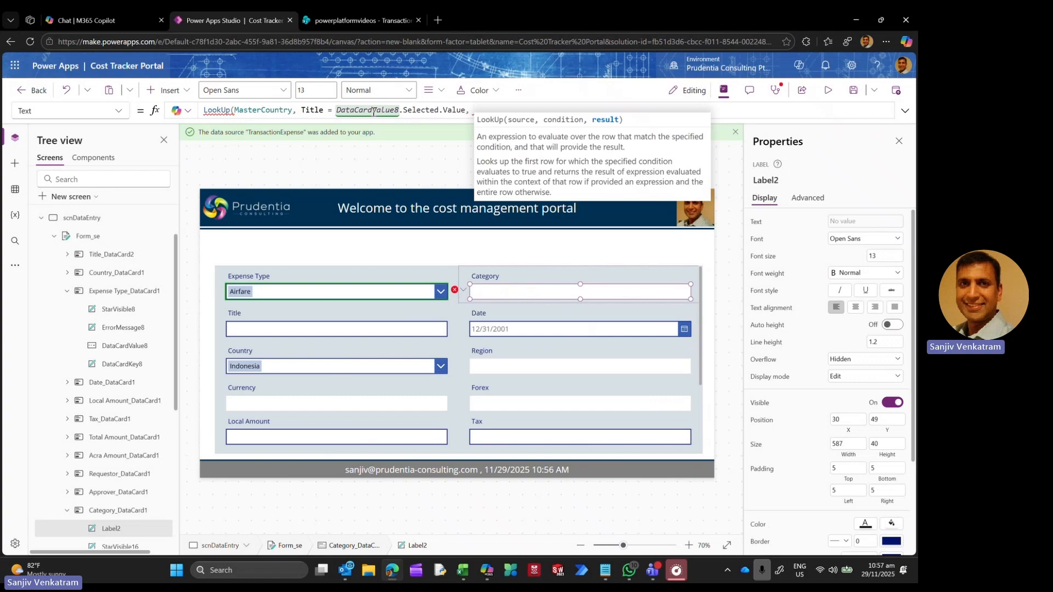
pyautogui.write('Cate')
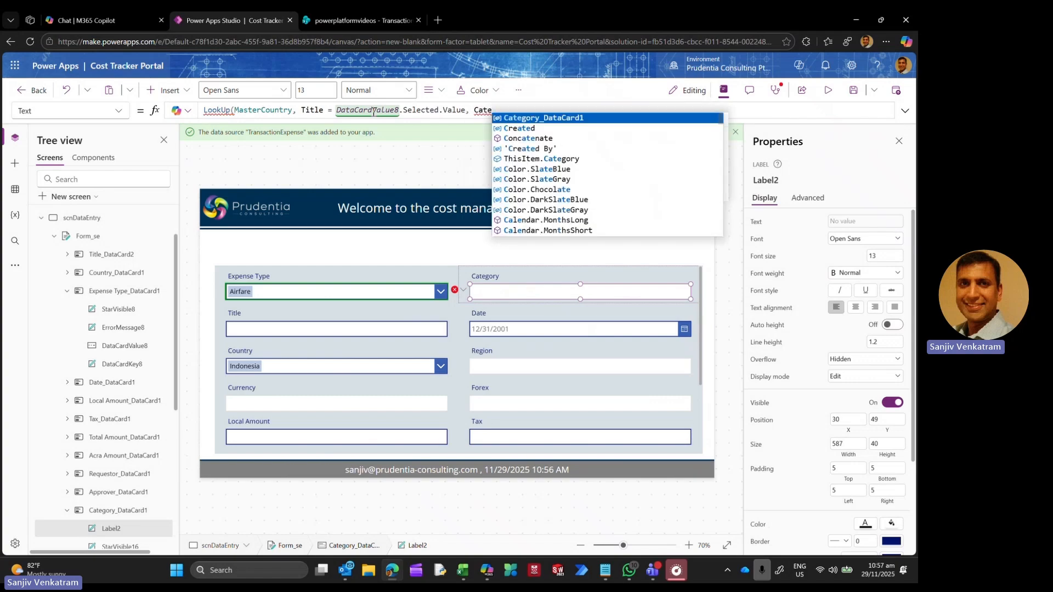
pyautogui.write('te')
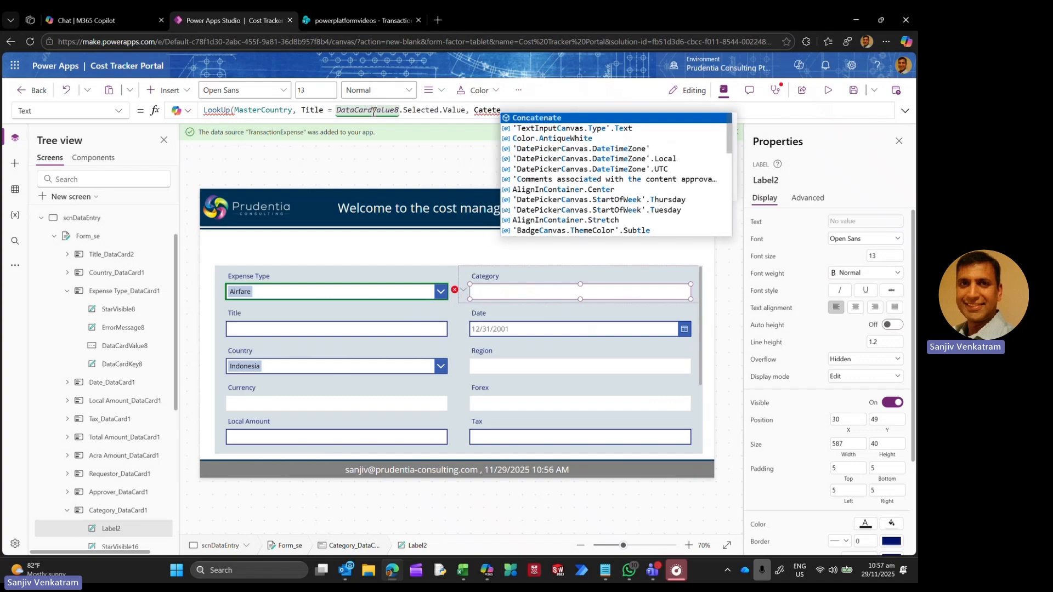
pyautogui.press('BackSpace')
pyautogui.press('BackSpace')
pyautogui.write('g')
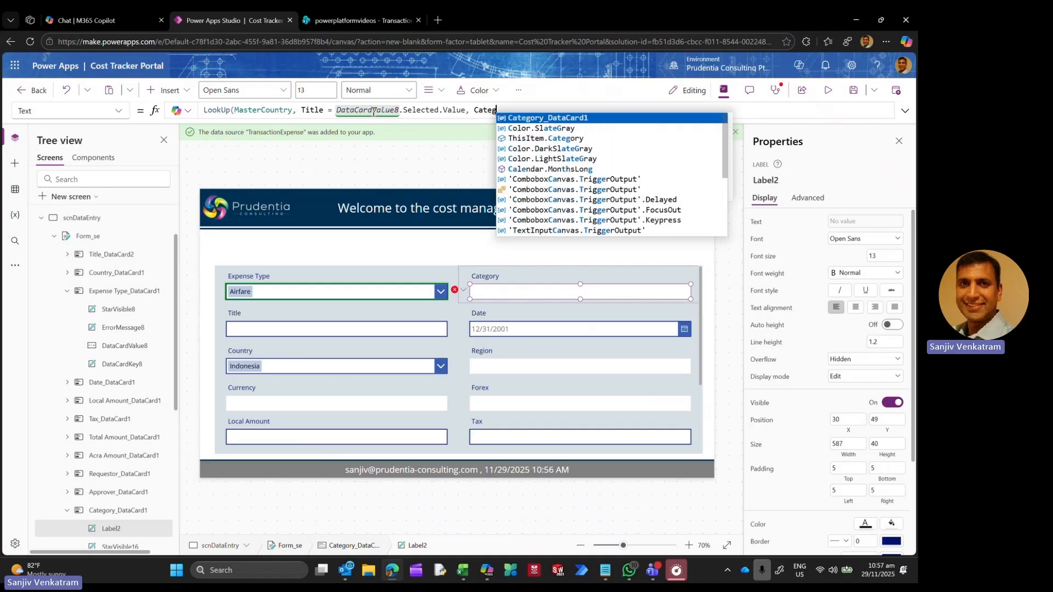
pyautogui.write('o')
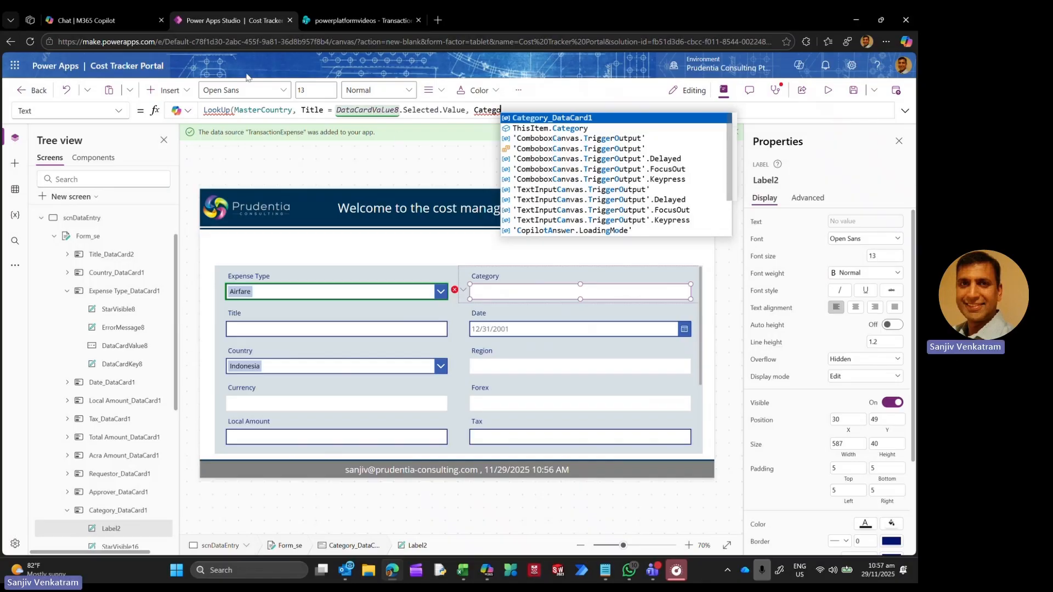
# Step: Change the LookUp source to MasterExpenseType and complete the formula with Category as the returned column
pyautogui.click(293, 111)
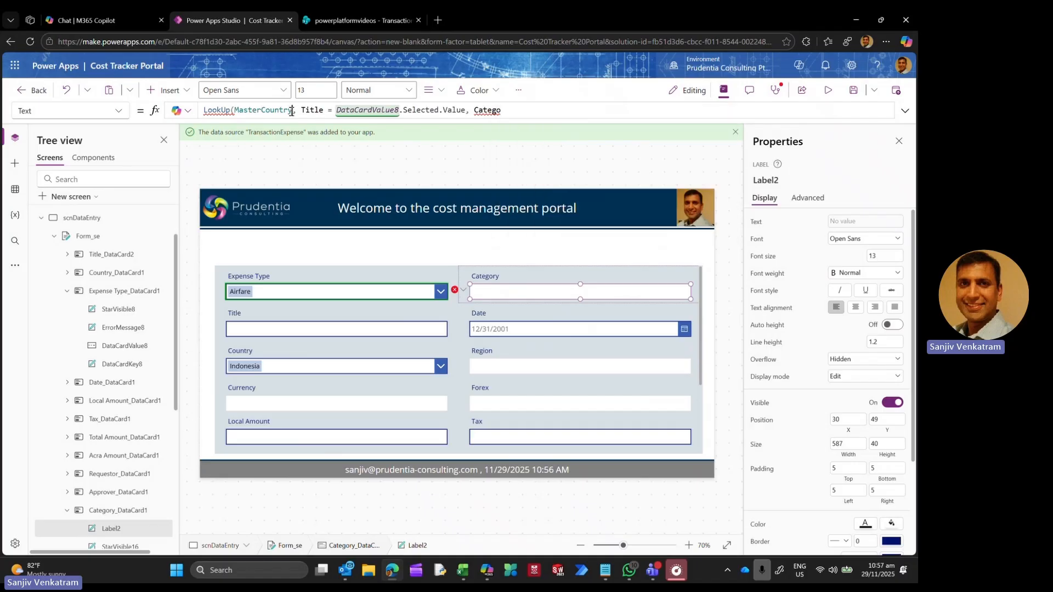
pyautogui.hotkey('shift', 'End')
pyautogui.click(266, 110)
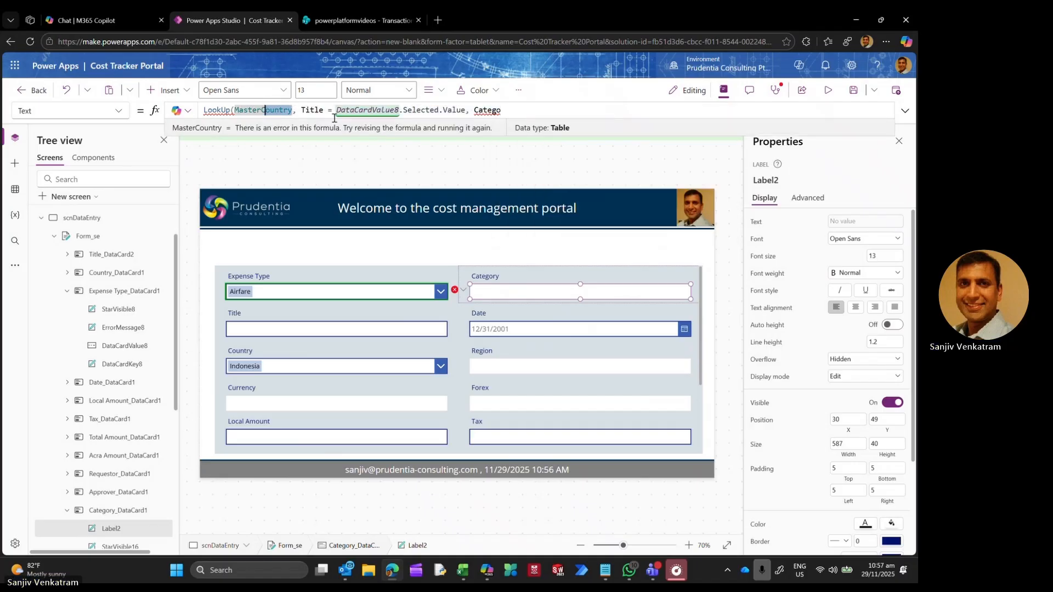
pyautogui.write('ExpenseType')
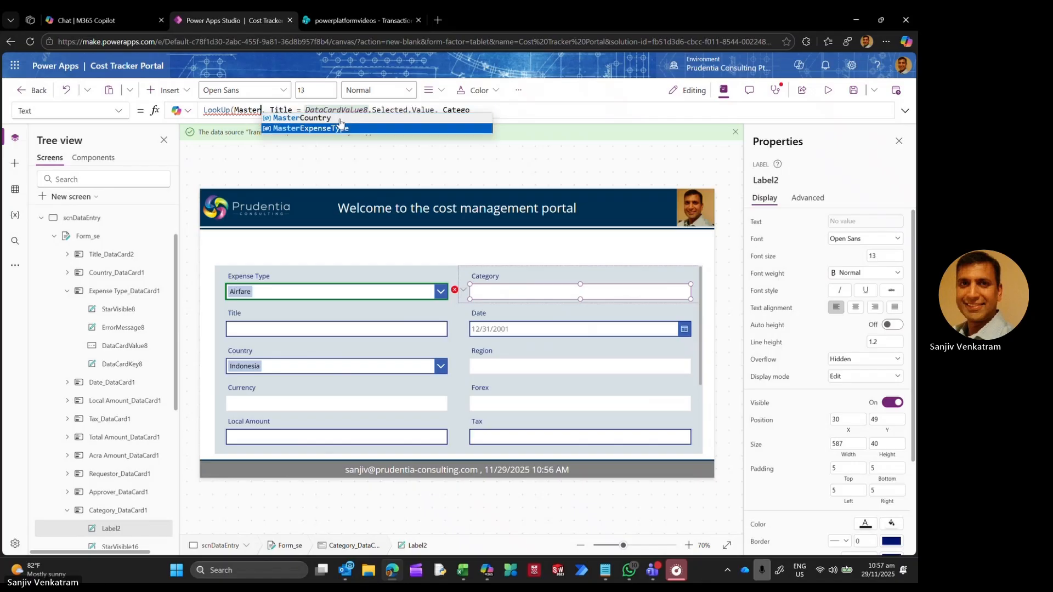
pyautogui.click(550, 110)
pyautogui.write('ry')
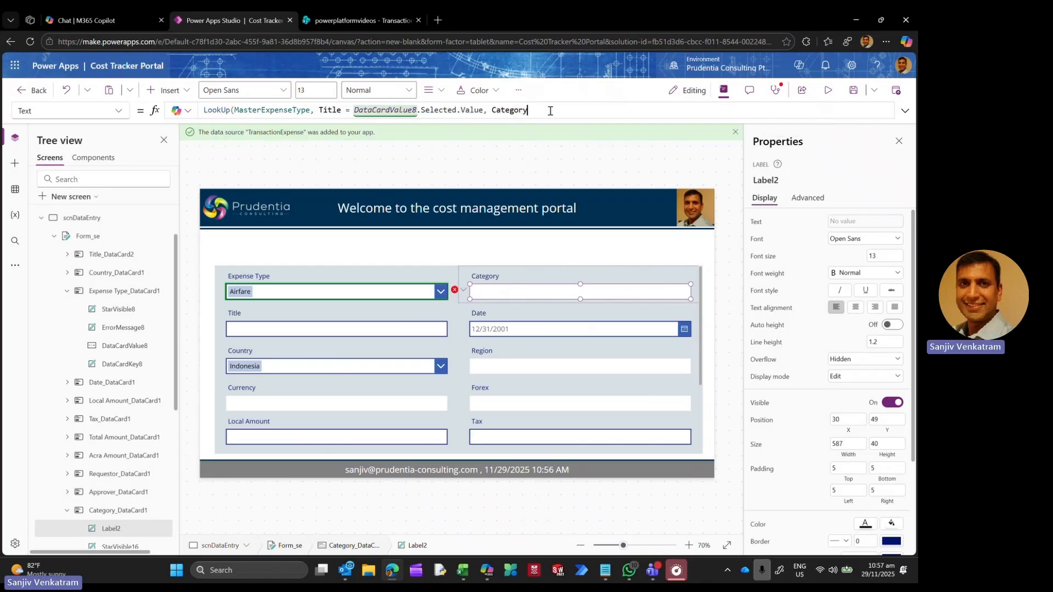
pyautogui.write(')')
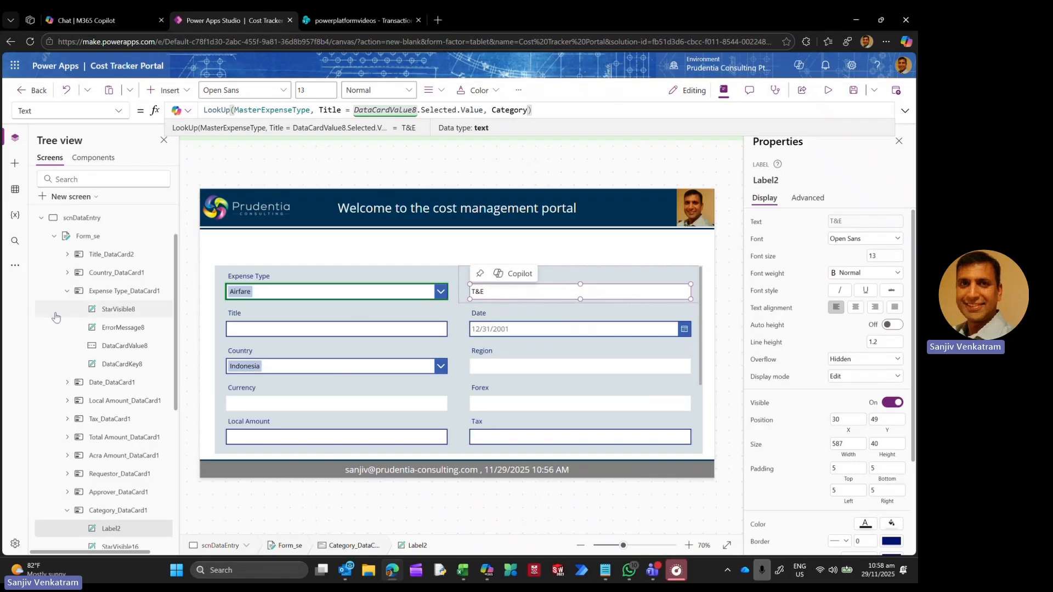
# Step: Rename the new label in Category_DataCard1 as lblCategory_se
pyautogui.scroll(-3, 91, 383)
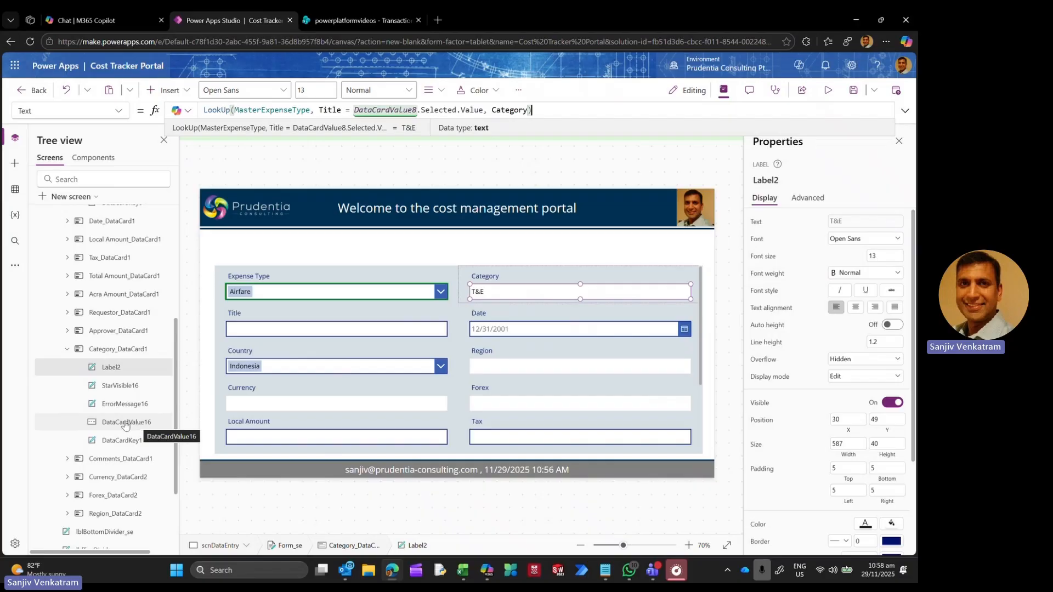
pyautogui.doubleClick(122, 367)
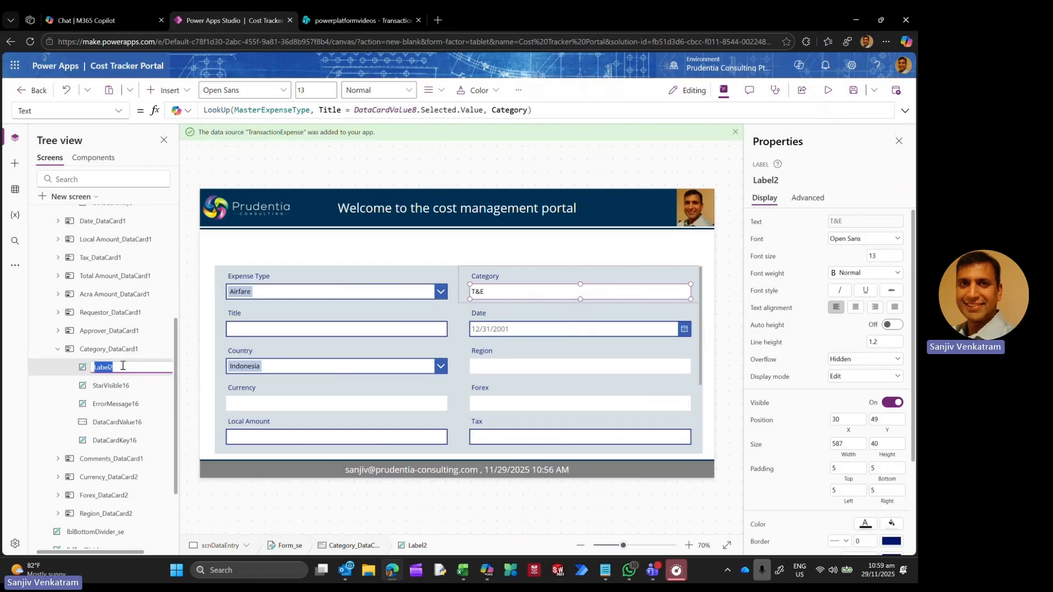
pyautogui.write('lbl')
pyautogui.write('Catego')
pyautogui.write('gory')
pyautogui.write('_s')
pyautogui.scroll(6, 101, 316)
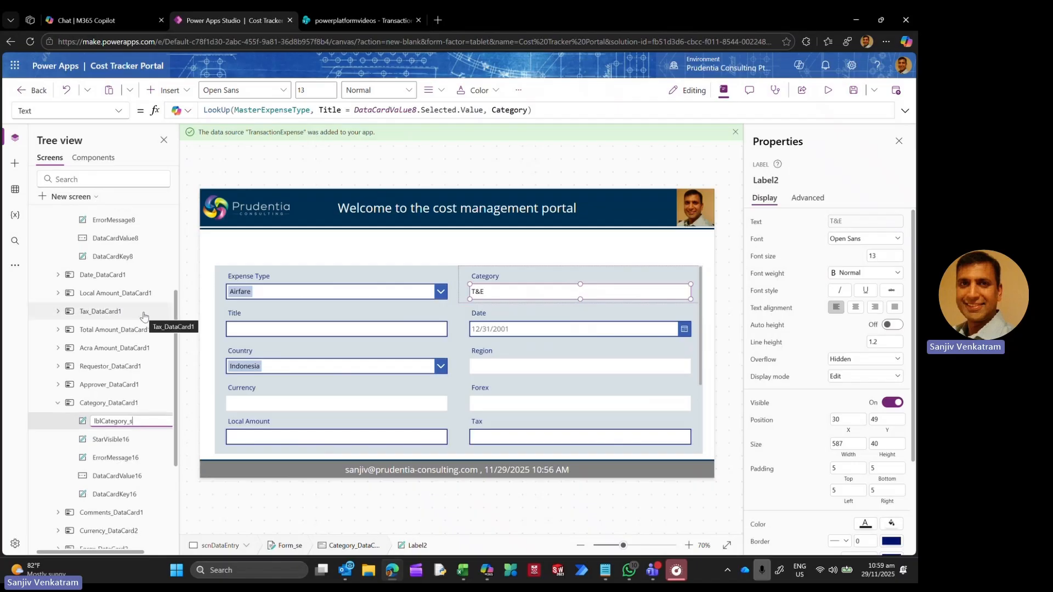
pyautogui.write('e')
pyautogui.press('Return')
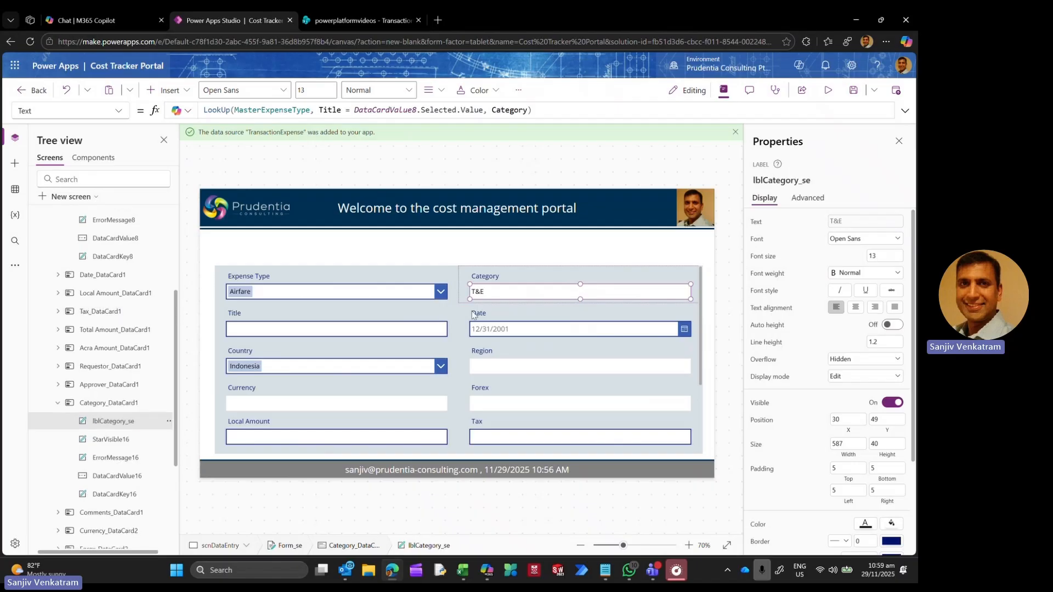
# Step: Replace the OnSelect formula of the Enter information button on scnLogin with Set(varViz,0)
pyautogui.scroll(3, 87, 227)
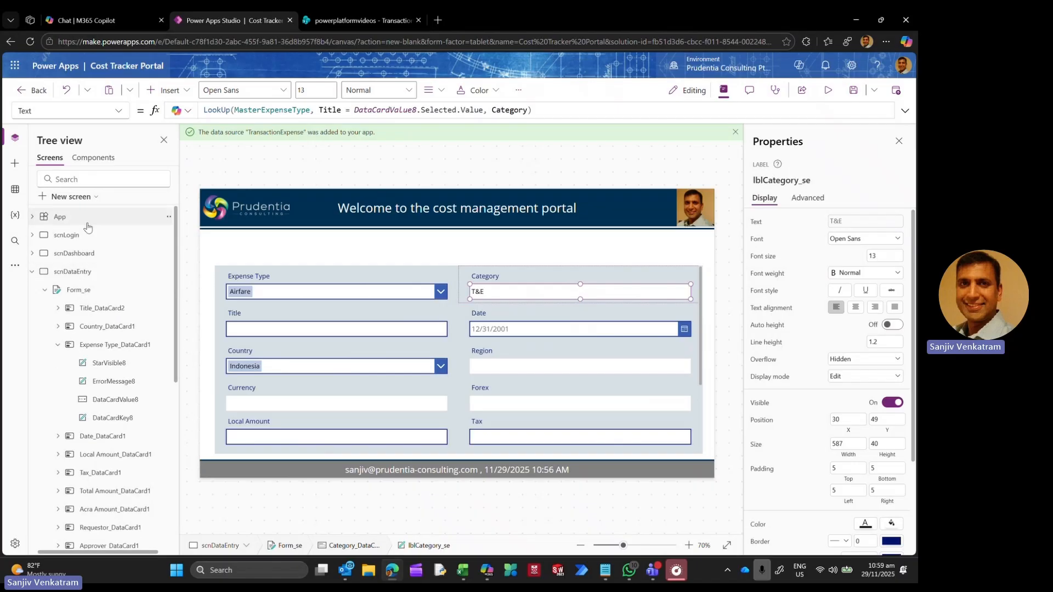
pyautogui.click(70, 235)
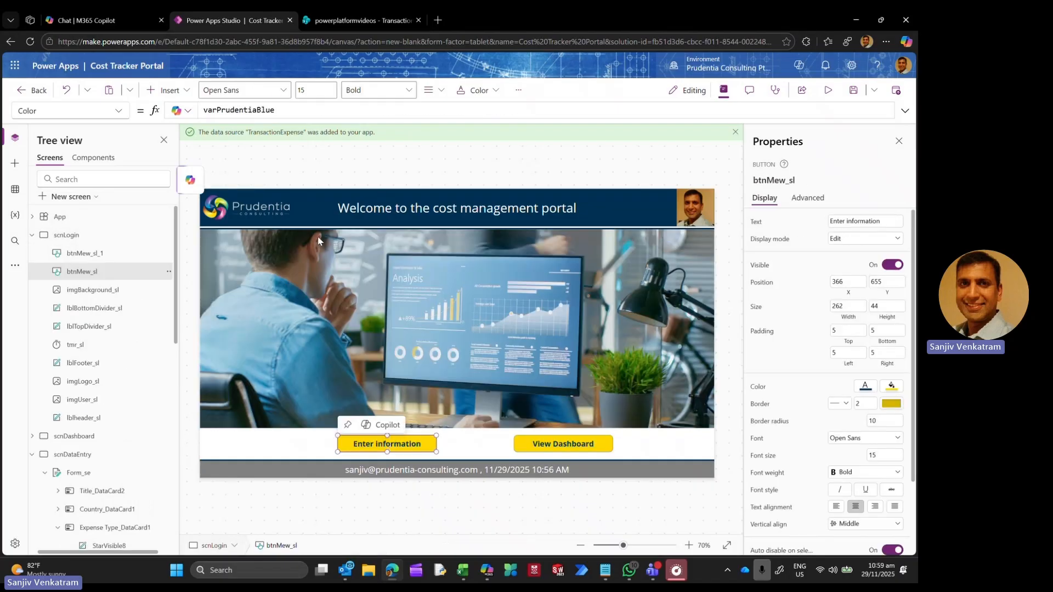
pyautogui.click(119, 111)
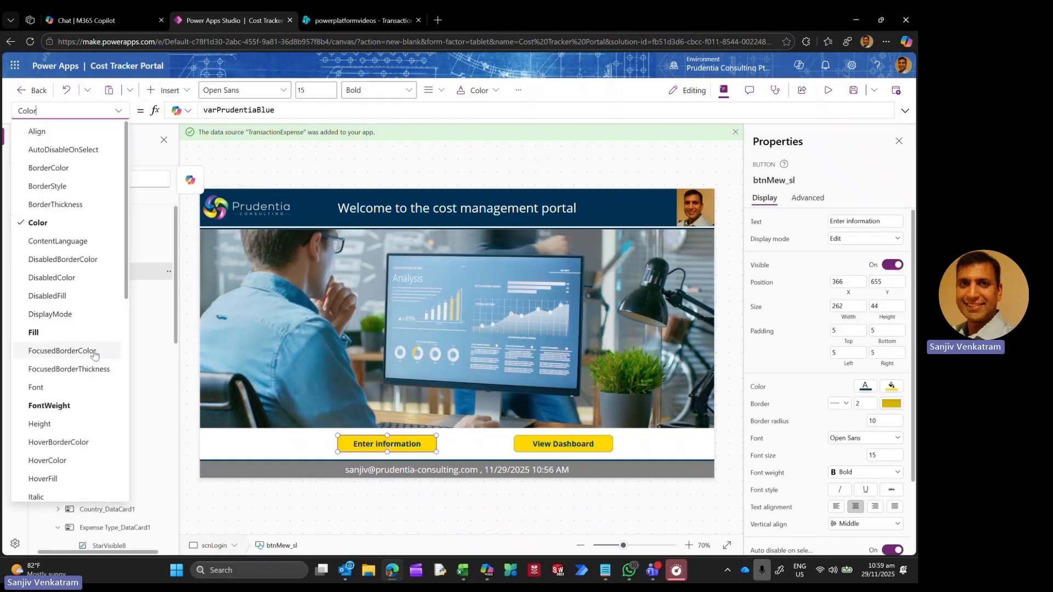
pyautogui.scroll(-3, 94, 356)
pyautogui.click(61, 348)
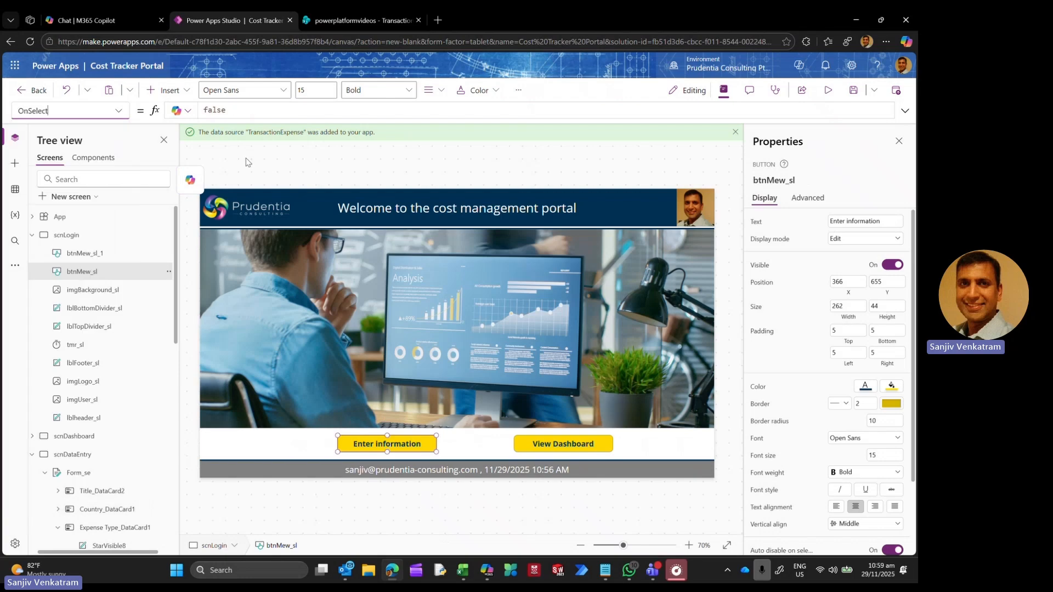
pyautogui.click(247, 115)
pyautogui.hotkey('ctrl', 'a')
pyautogui.write('Set')
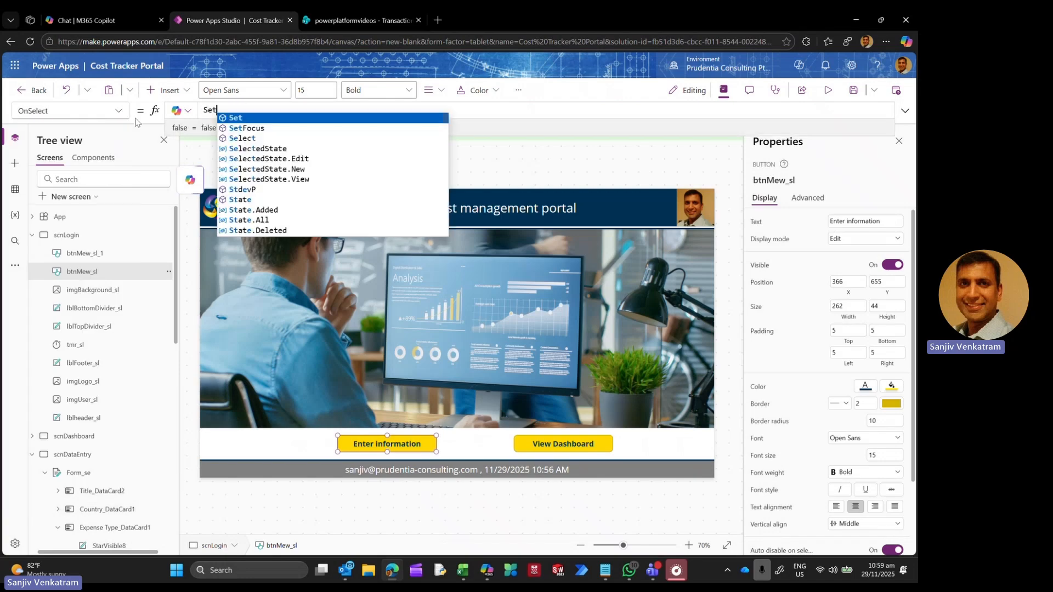
pyautogui.write('(var')
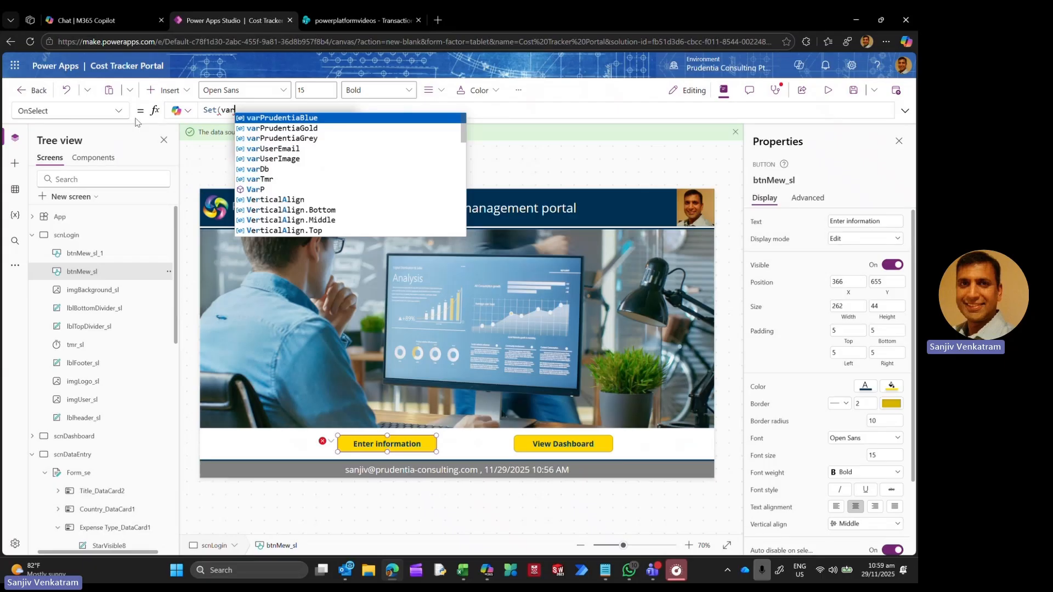
pyautogui.write('Viz,')
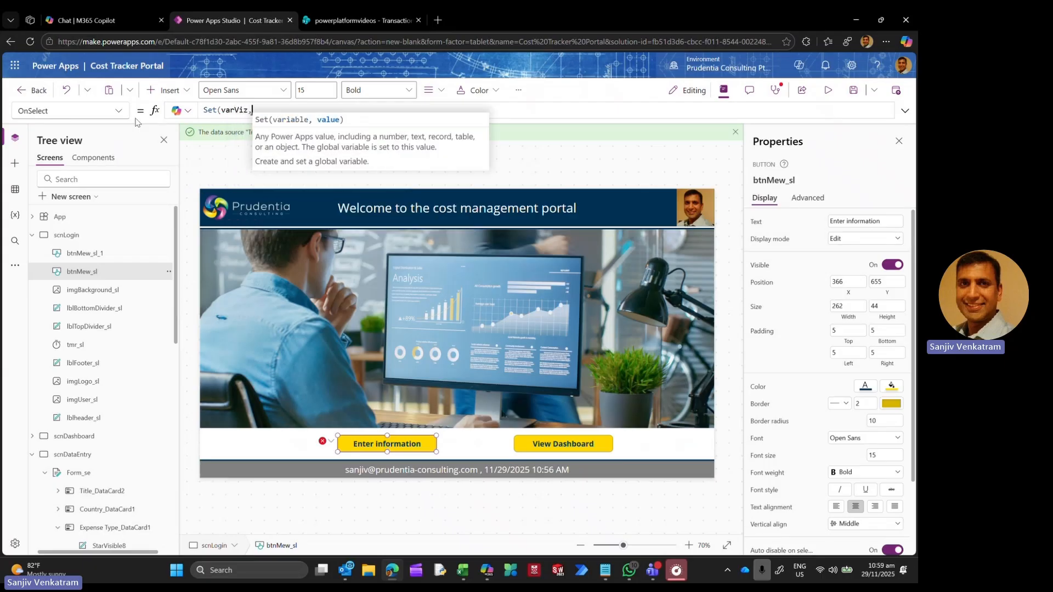
pyautogui.write('0)')
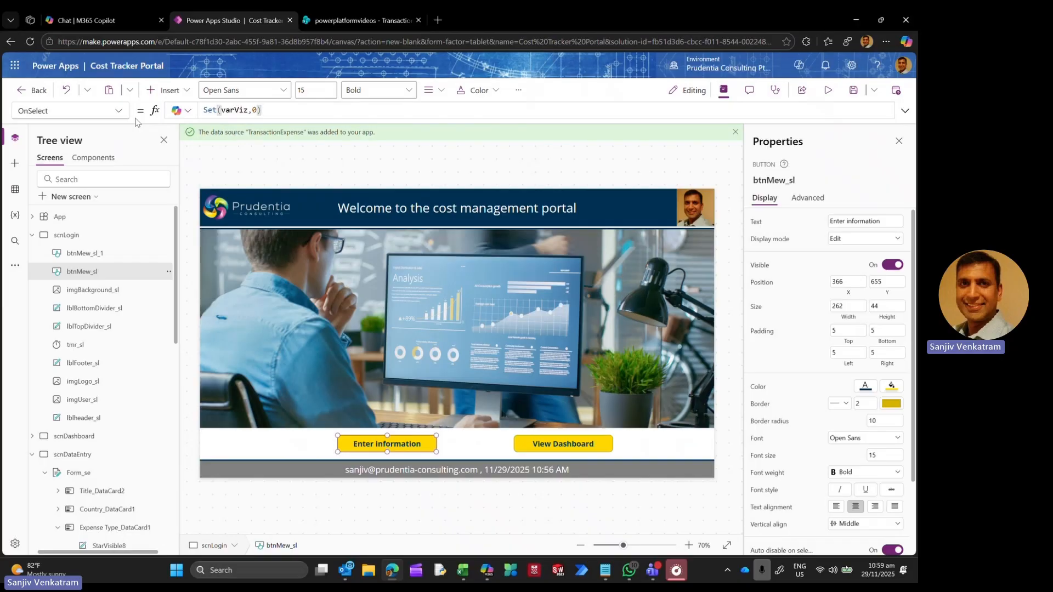
# Step: Append ;Navigate(scnDataEntry) to the Enter information button's OnSelect formula
pyautogui.write(';Navigate(')
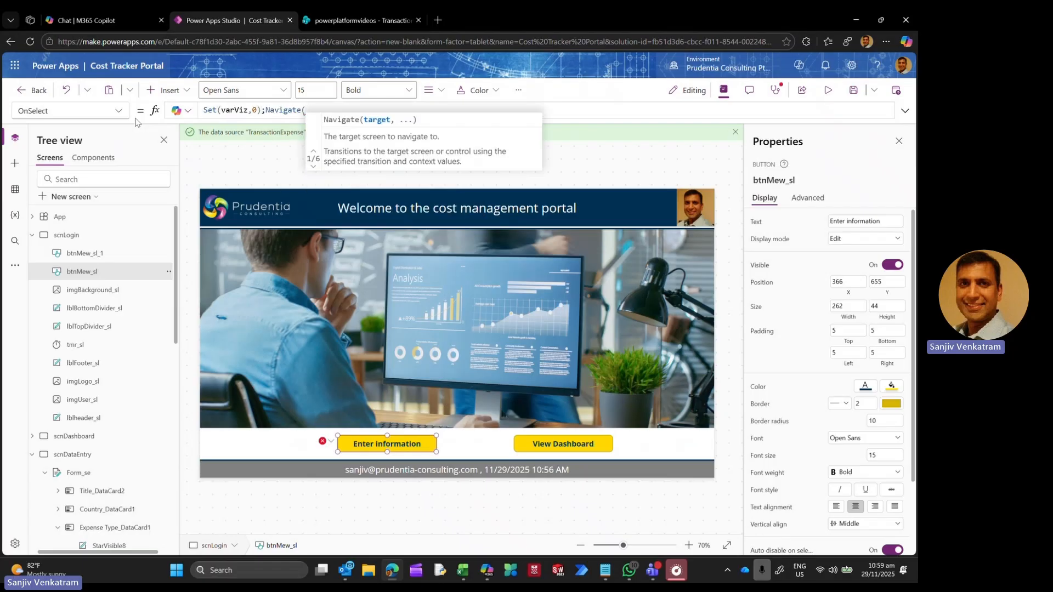
pyautogui.write('sc')
pyautogui.press('Down')
pyautogui.press('Tab')
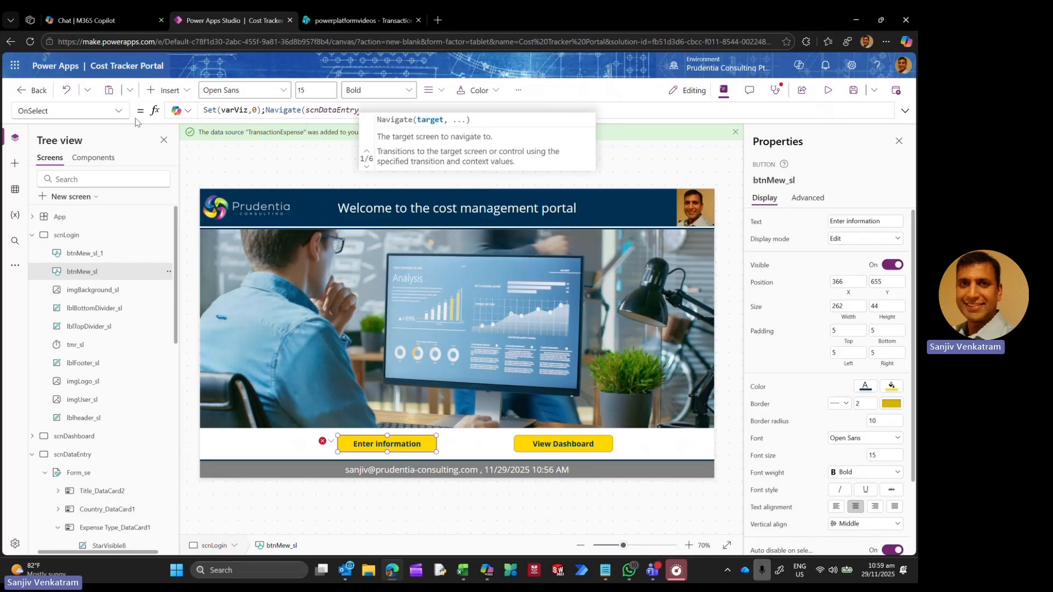
pyautogui.write(')')
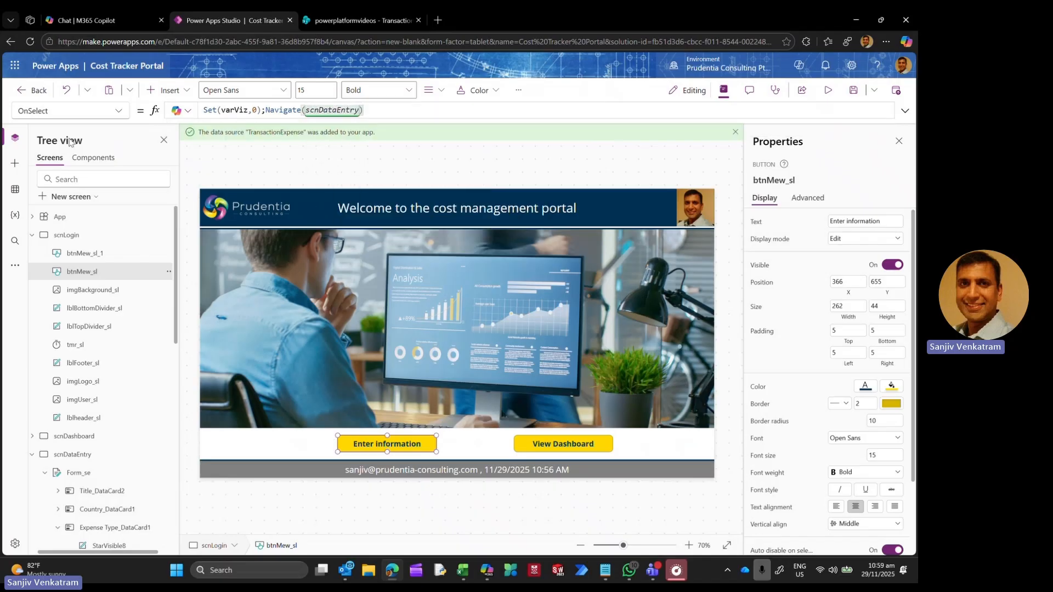
# Step: Set the Visible property of lblCategory_se in the data entry form to varViz = 0
pyautogui.click(32, 234)
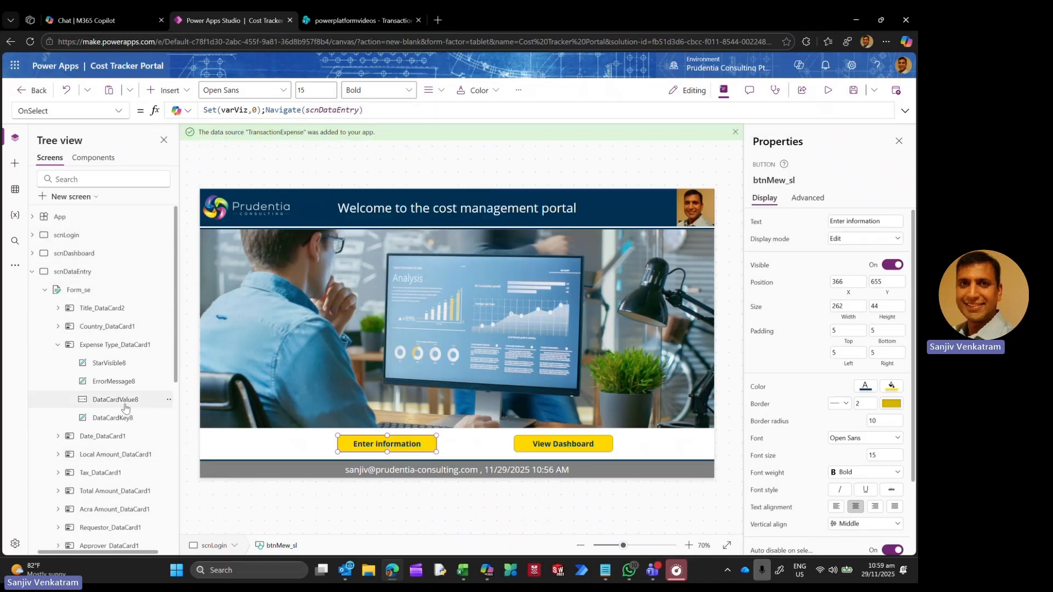
pyautogui.scroll(-4, 113, 420)
pyautogui.click(125, 371)
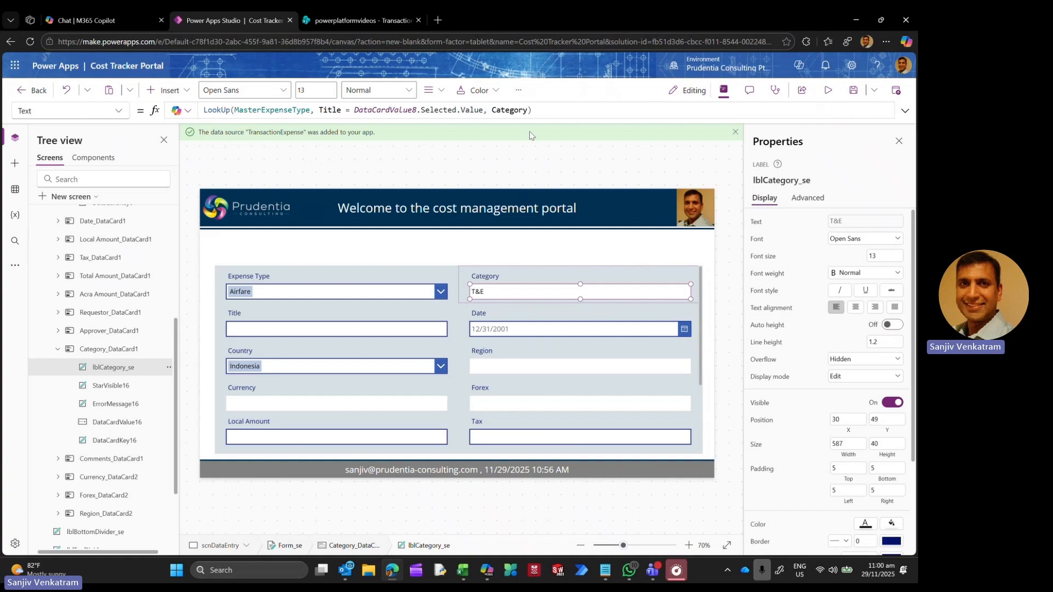
pyautogui.click(120, 116)
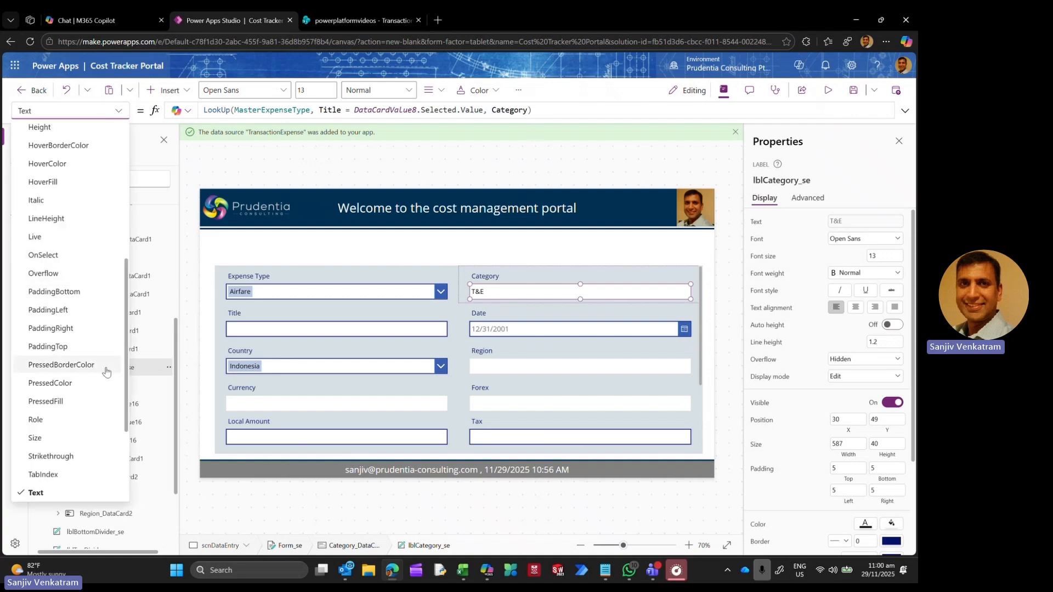
pyautogui.scroll(-3, 110, 366)
pyautogui.click(71, 420)
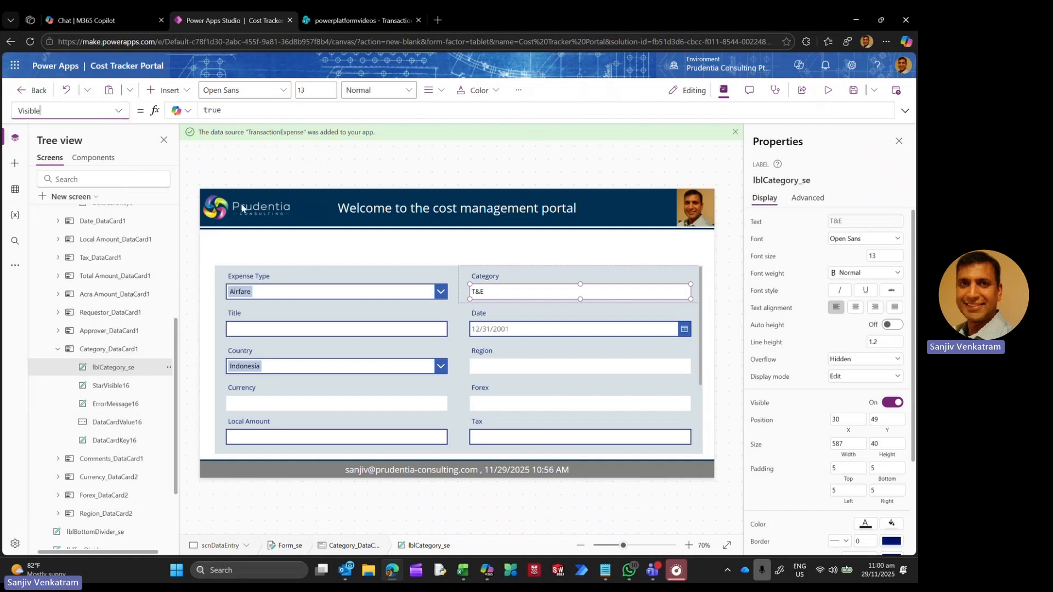
pyautogui.click(253, 110)
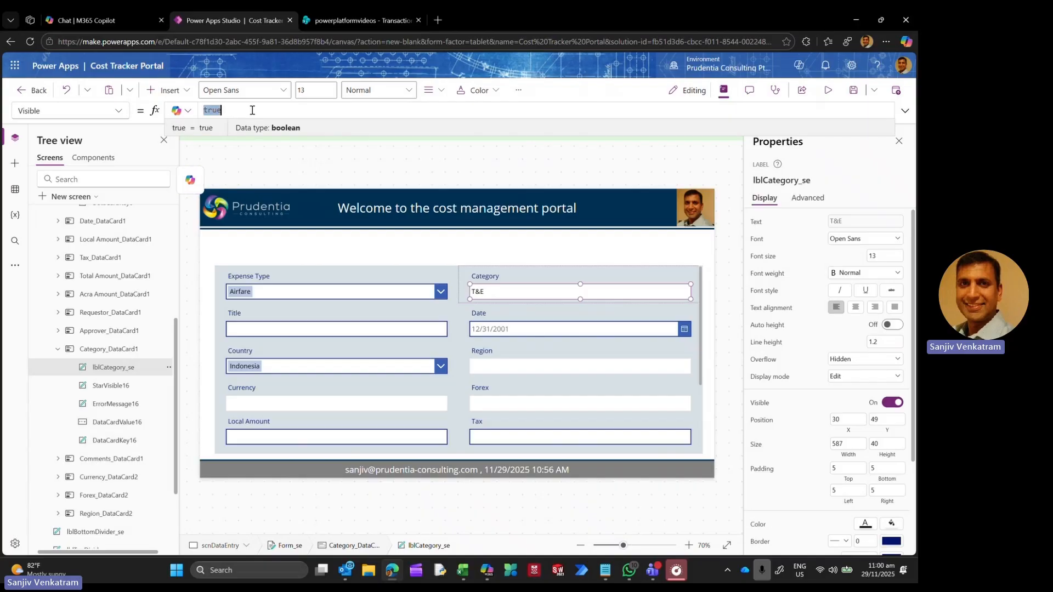
pyautogui.write('varv')
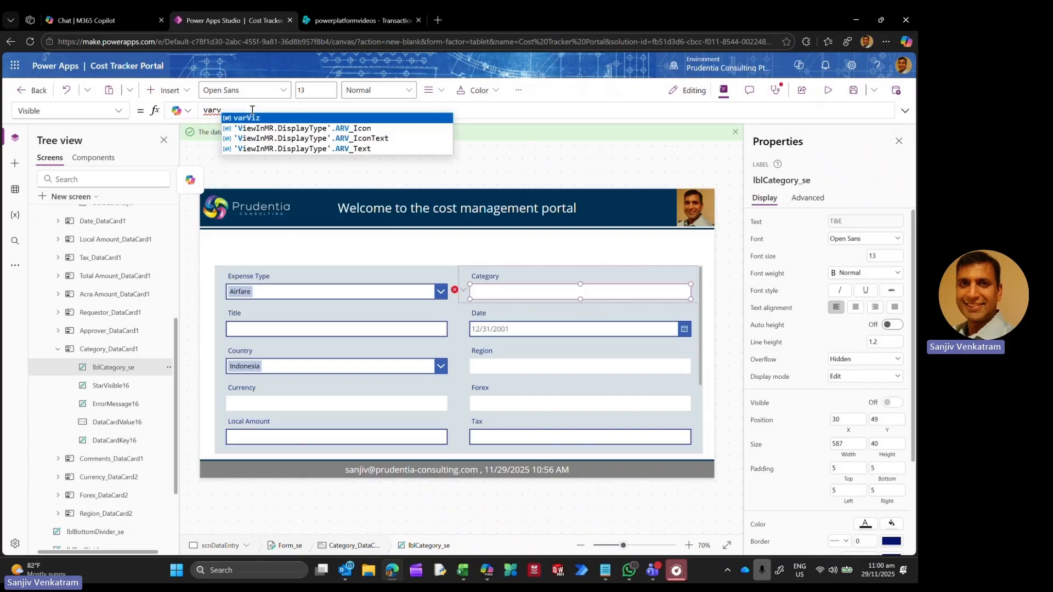
pyautogui.press('Tab')
pyautogui.write('= 1')
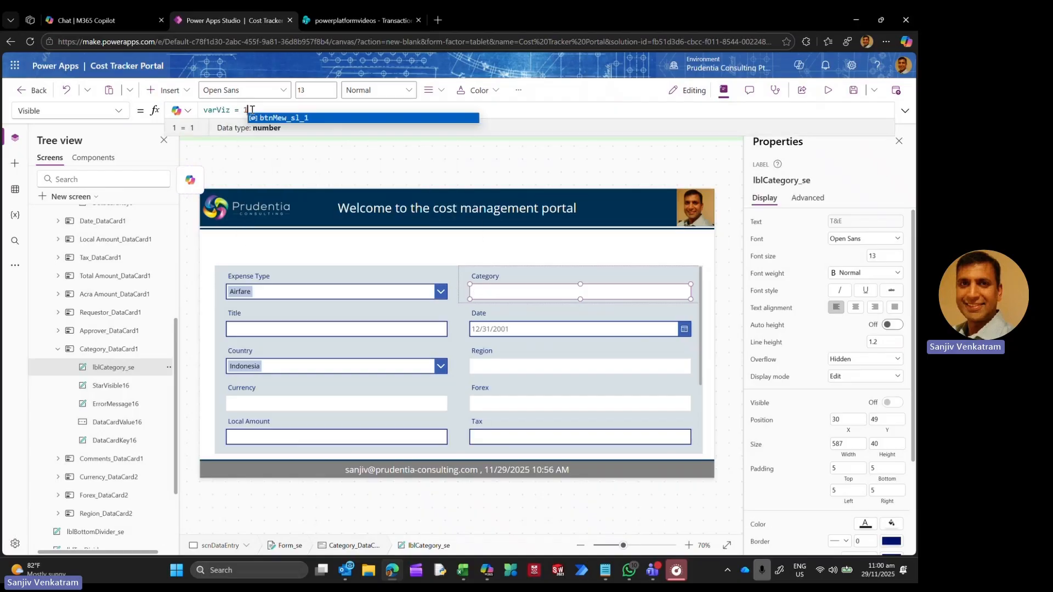
pyautogui.press('BackSpace')
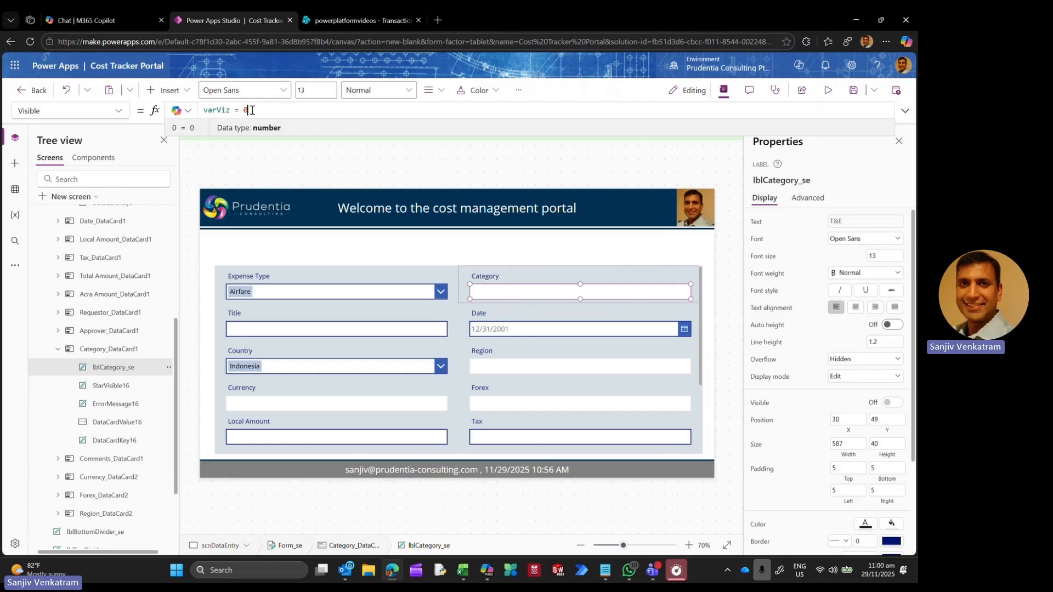
# Step: Preview the app from scnLogin and open the data entry form through Enter information to check the Category label
pyautogui.click(395, 240)
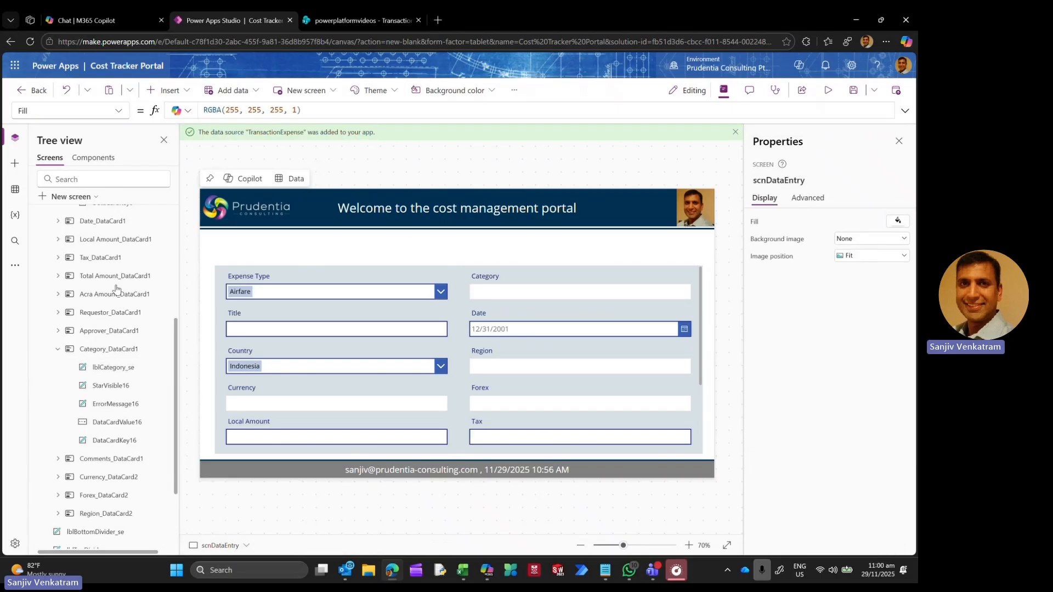
pyautogui.scroll(5, 101, 243)
pyautogui.click(101, 236)
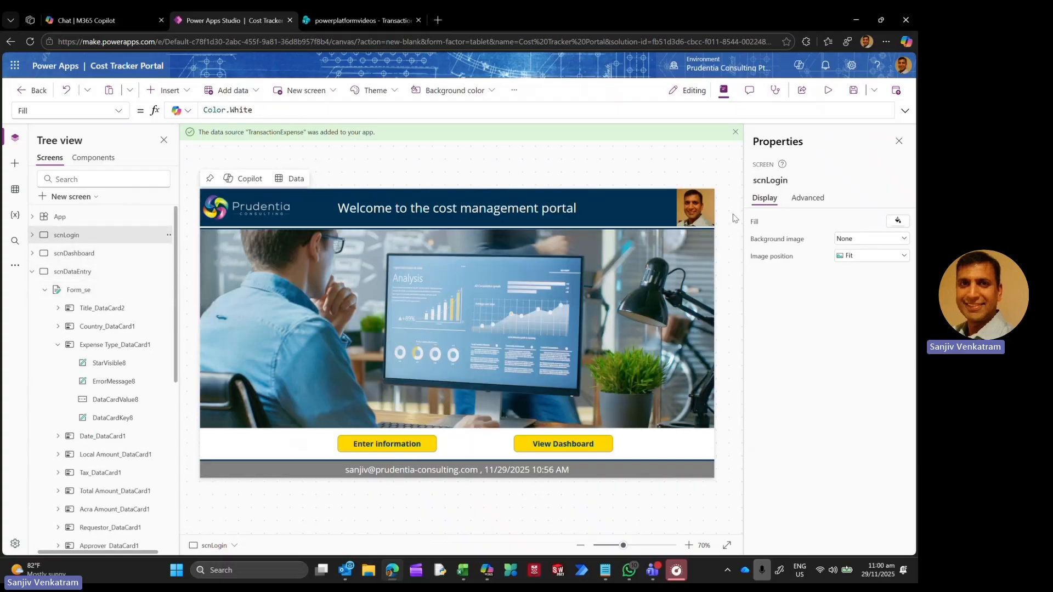
pyautogui.click(829, 90)
pyautogui.click(394, 489)
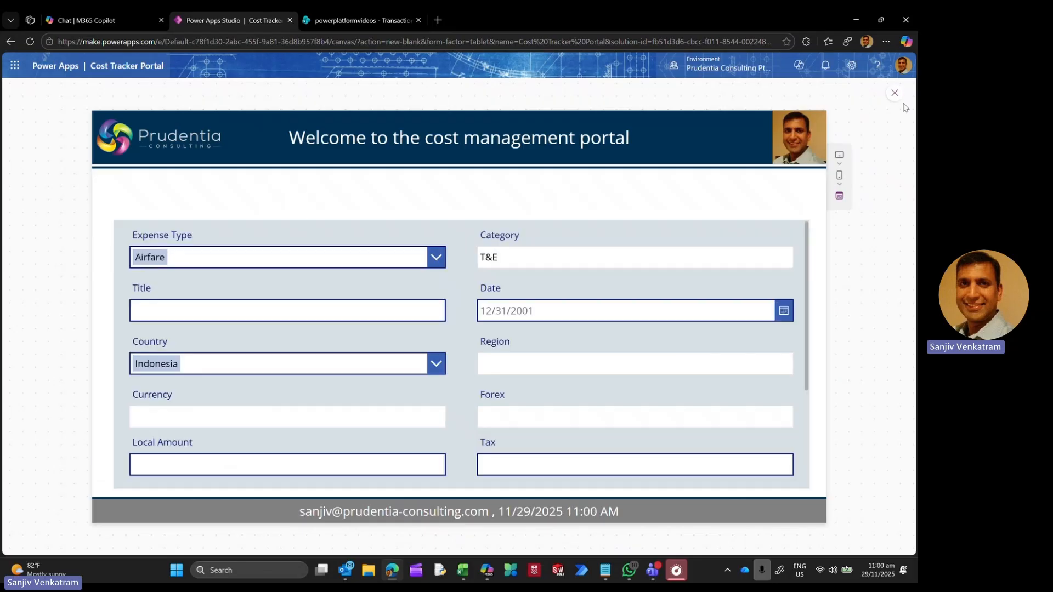
pyautogui.press('Escape')
pyautogui.click(583, 356)
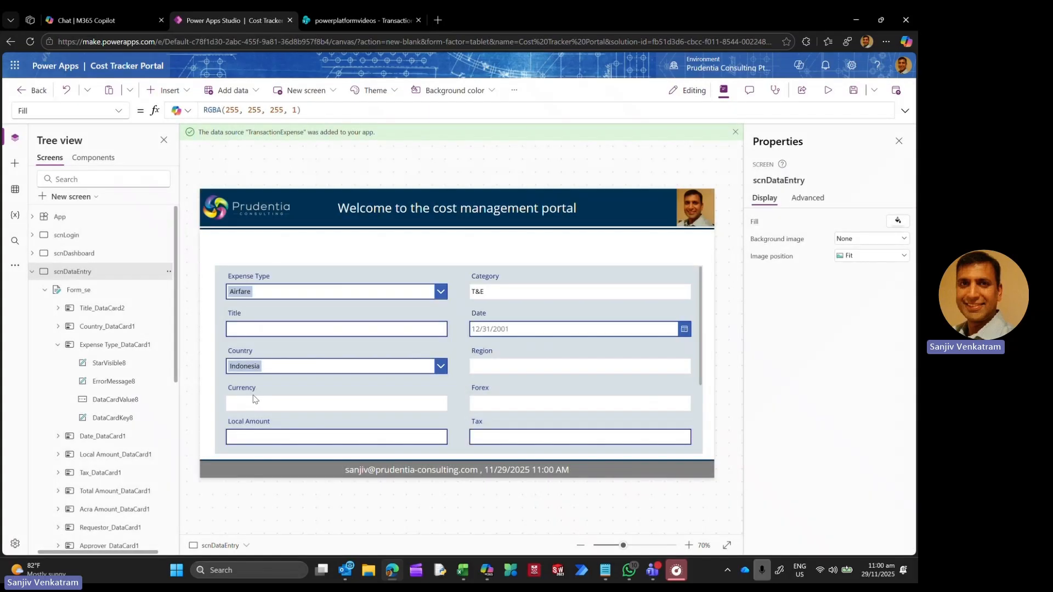
# Step: Copy lblCategory_se from the Category card, unlock Region_DataCard2 and paste the label into it
pyautogui.click(58, 345)
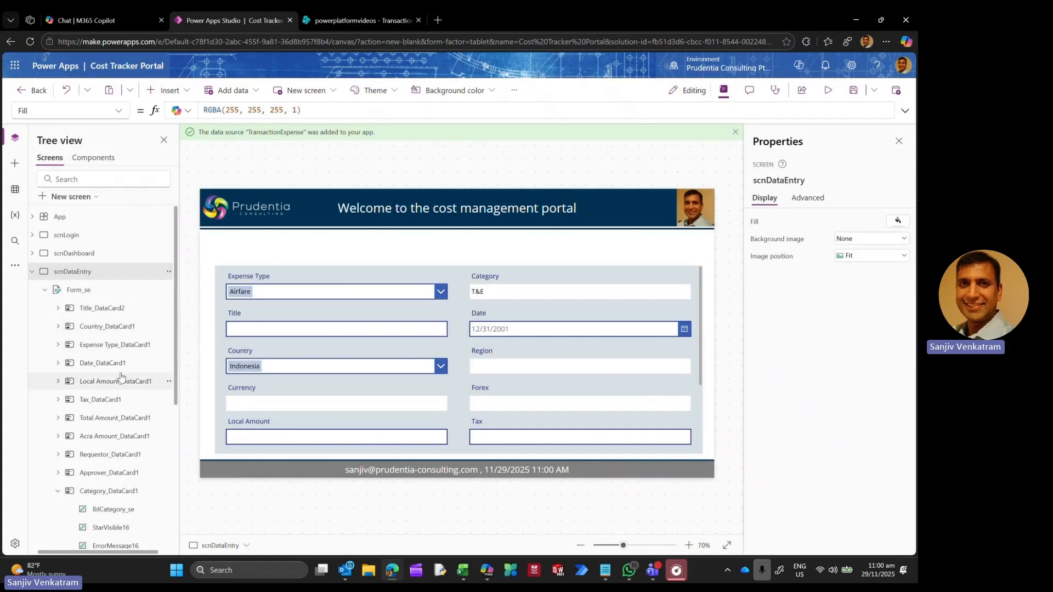
pyautogui.scroll(-1, 117, 422)
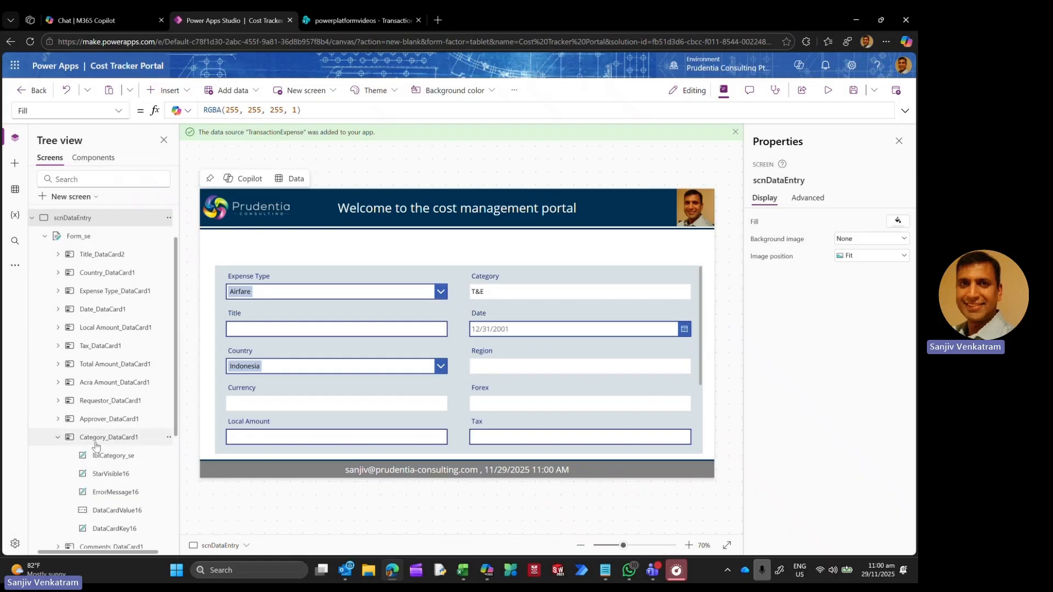
pyautogui.click(137, 459)
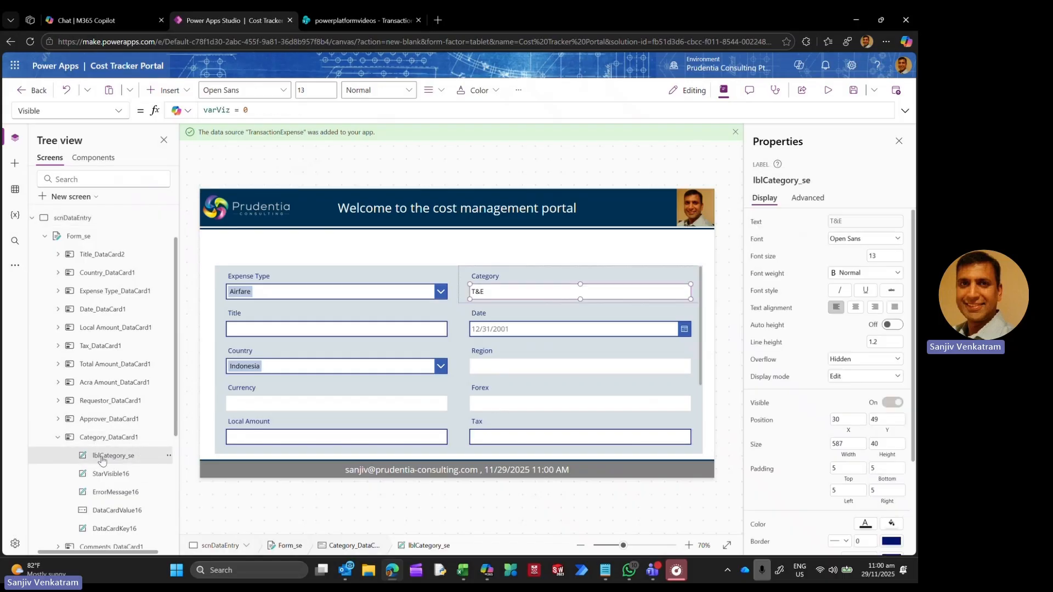
pyautogui.click(58, 438)
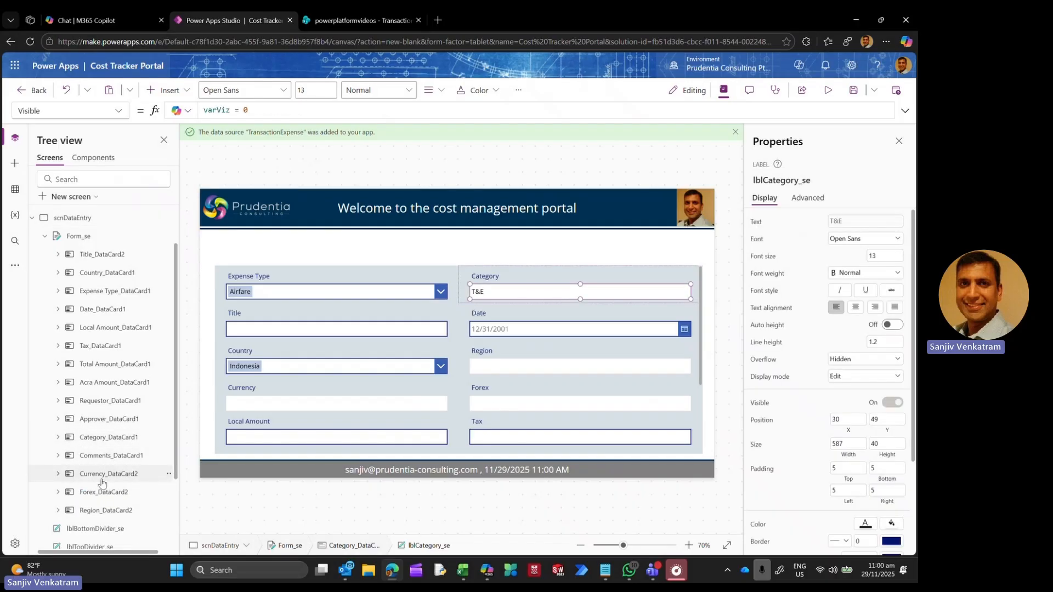
pyautogui.rightClick(132, 510)
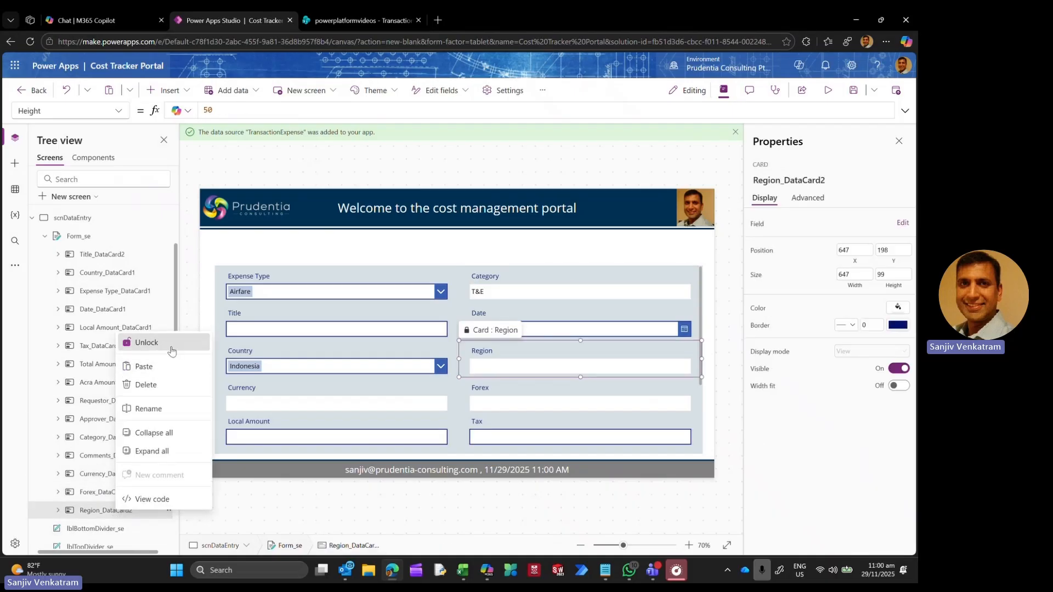
pyautogui.click(146, 342)
pyautogui.click(57, 511)
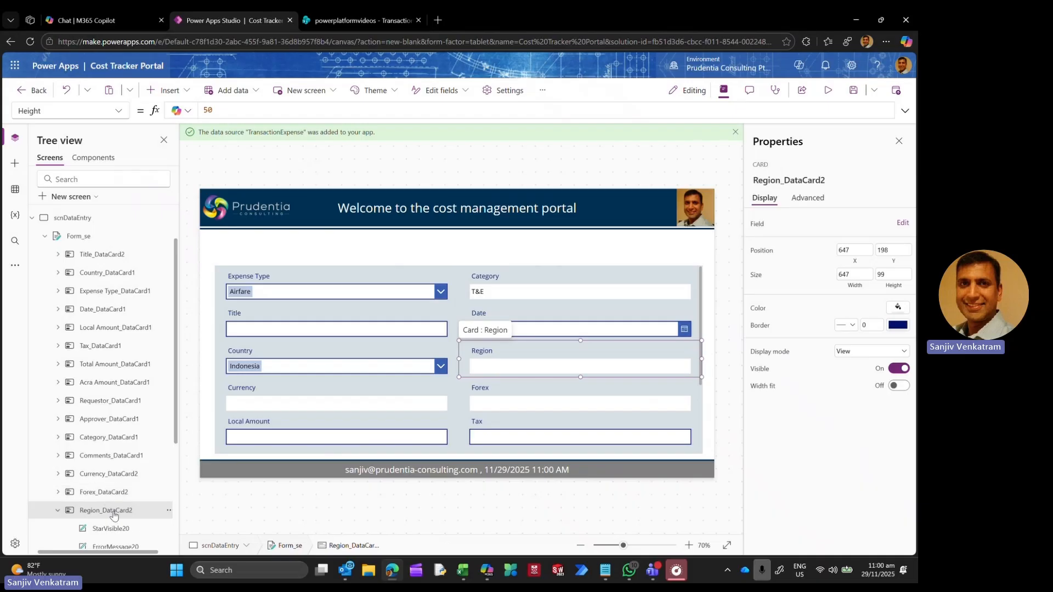
pyautogui.hotkey('ctrl', 'v')
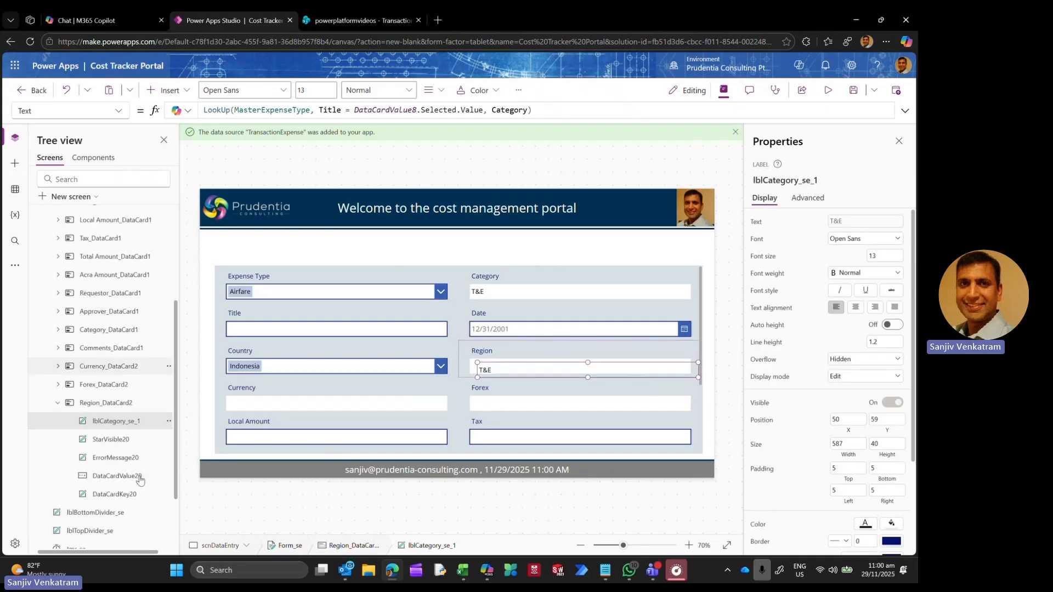
# Step: Rename the pasted label in Region_DataCard2 as lblRegion_se
pyautogui.doubleClick(117, 422)
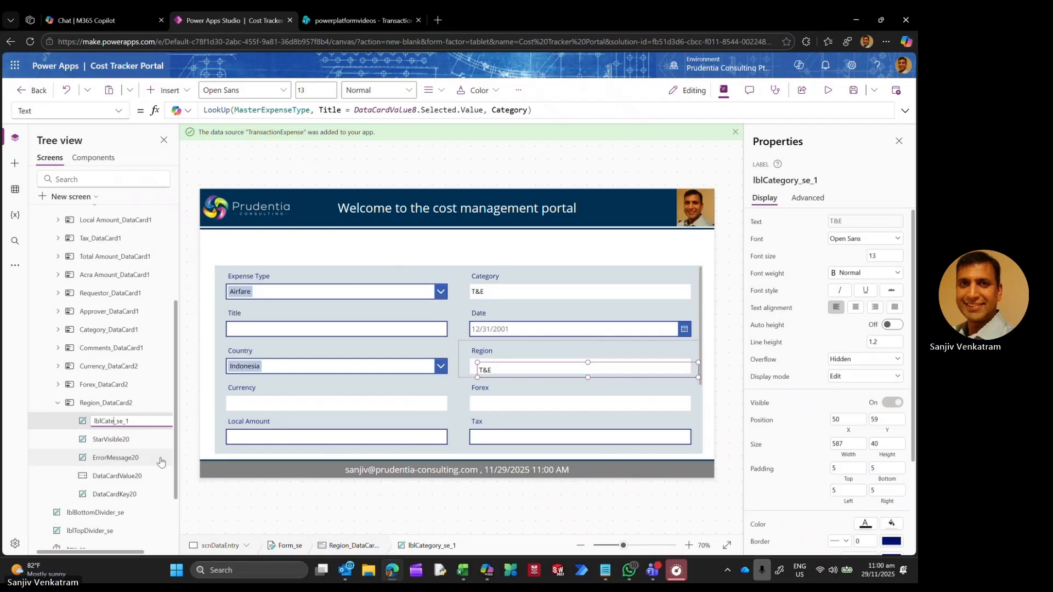
pyautogui.press('BackSpace')
pyautogui.press('BackSpace')
pyautogui.press('BackSpace')
pyautogui.press('BackSpace')
pyautogui.write('Region')
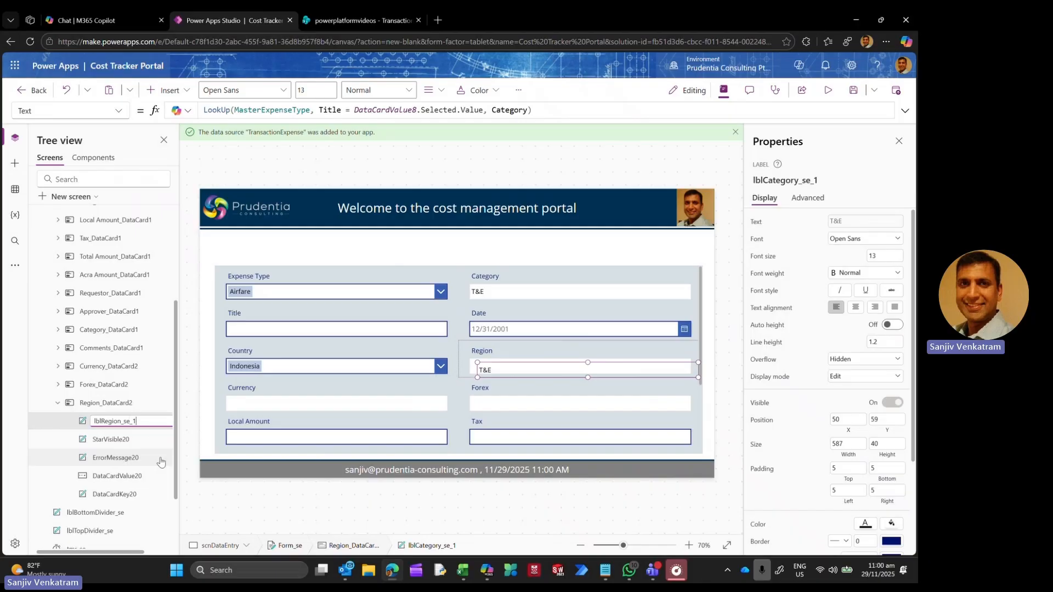
pyautogui.press('Return')
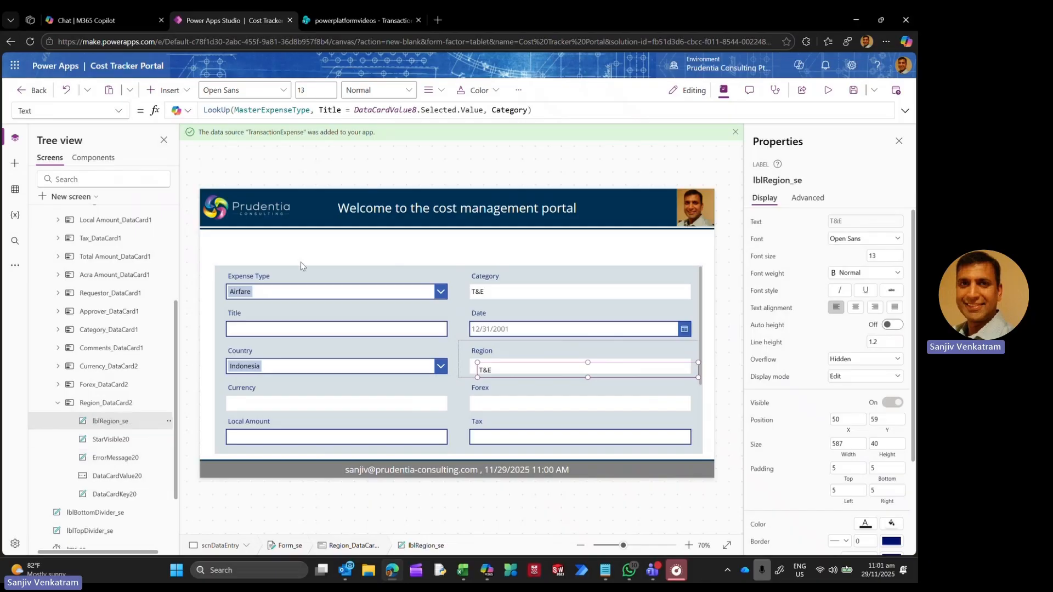
# Step: Point the LookUp in lblRegion_se's Text formula at MasterCountry, matching Title to the Country dropdown DataCardValue7
pyautogui.moveTo(310, 111); pyautogui.dragTo(262, 112)
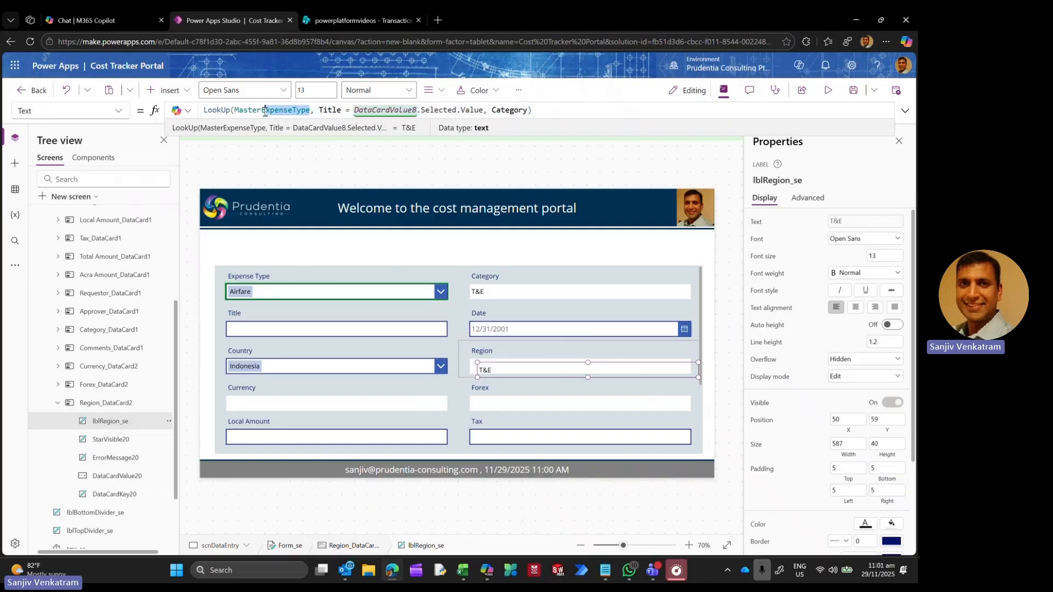
pyautogui.write('Cou')
pyautogui.click(310, 118)
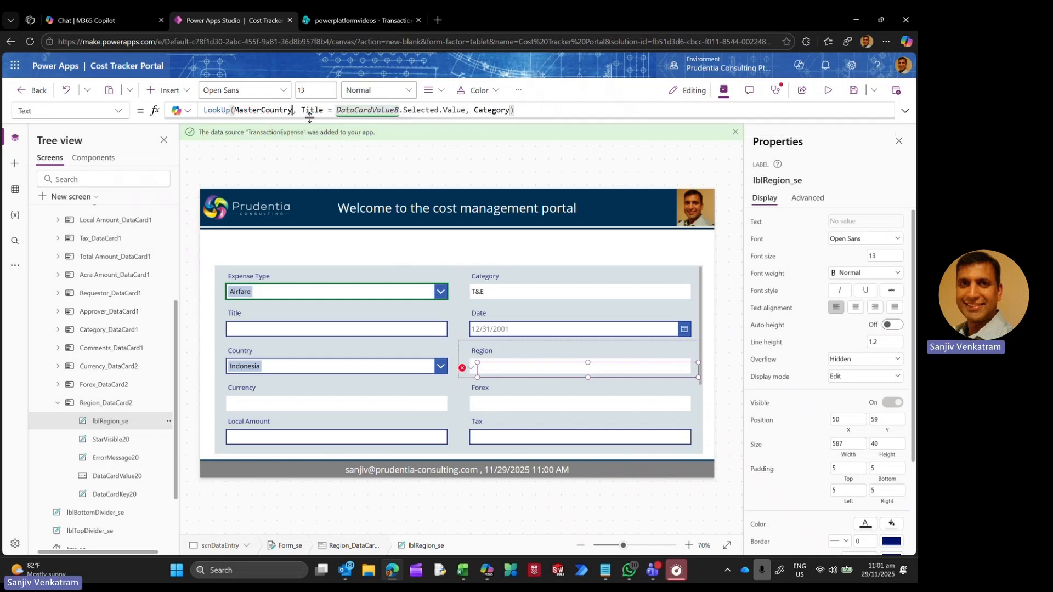
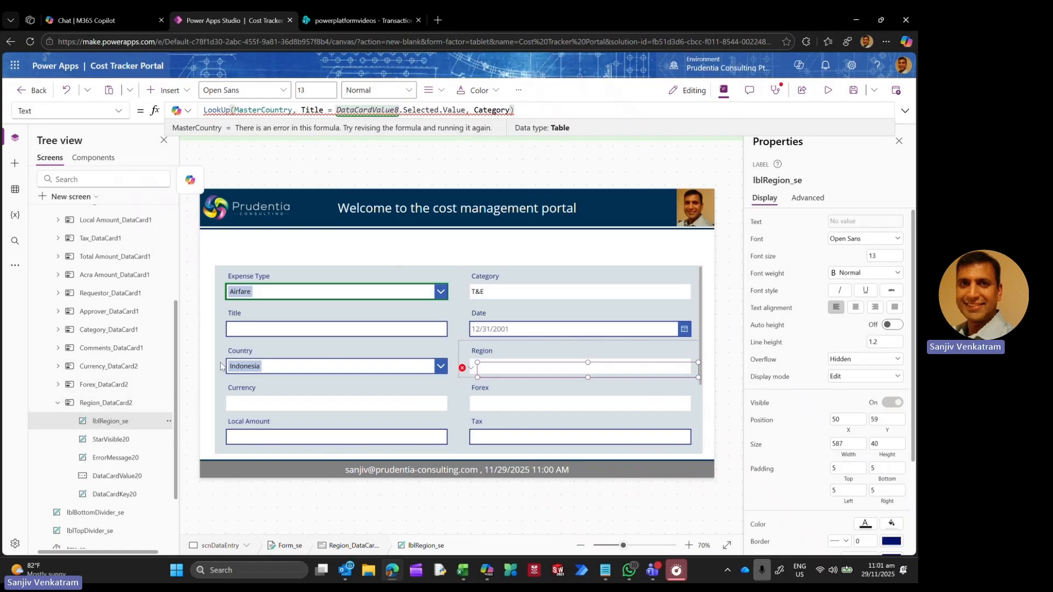
pyautogui.scroll(3, 77, 342)
pyautogui.click(58, 327)
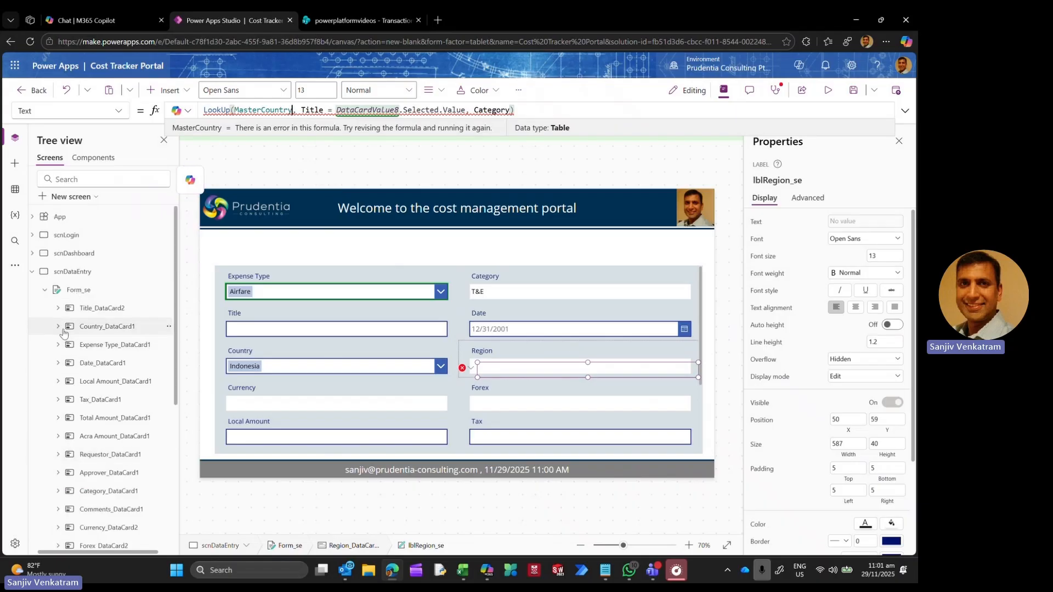
pyautogui.click(58, 328)
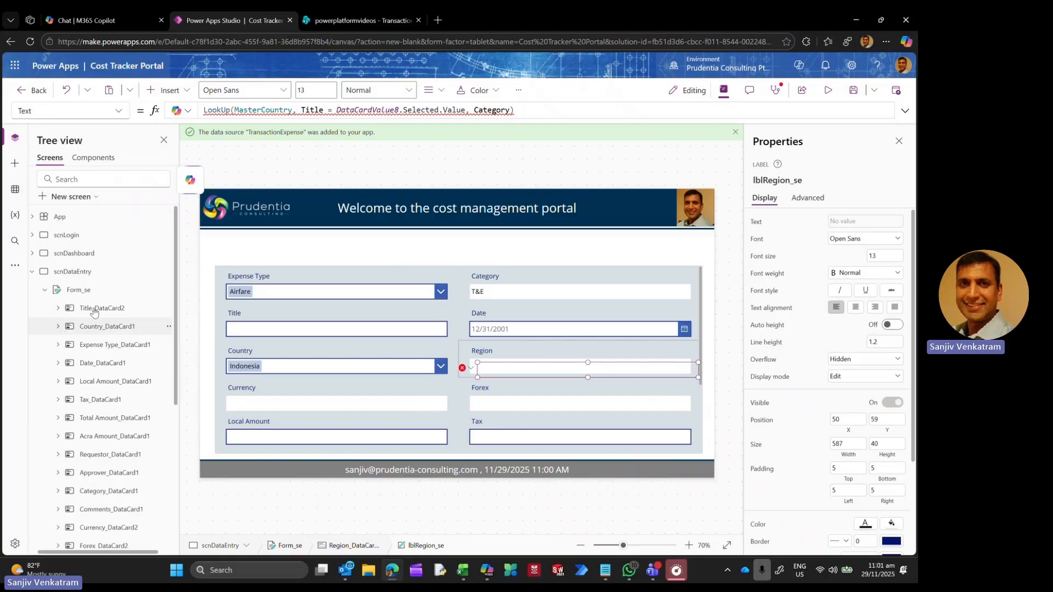
pyautogui.click(401, 110)
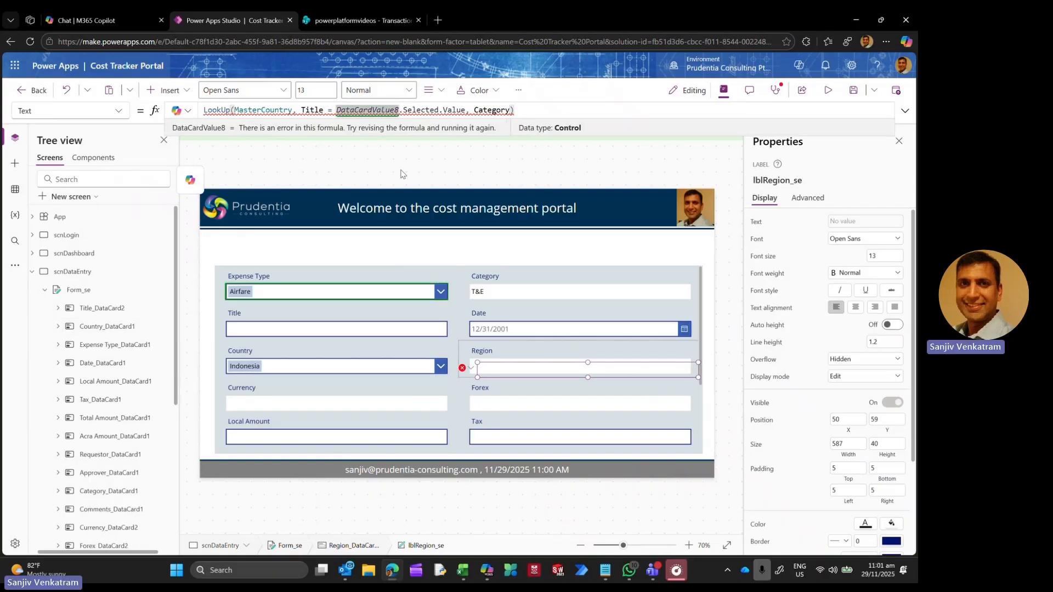
pyautogui.press('BackSpace')
pyautogui.write('7')
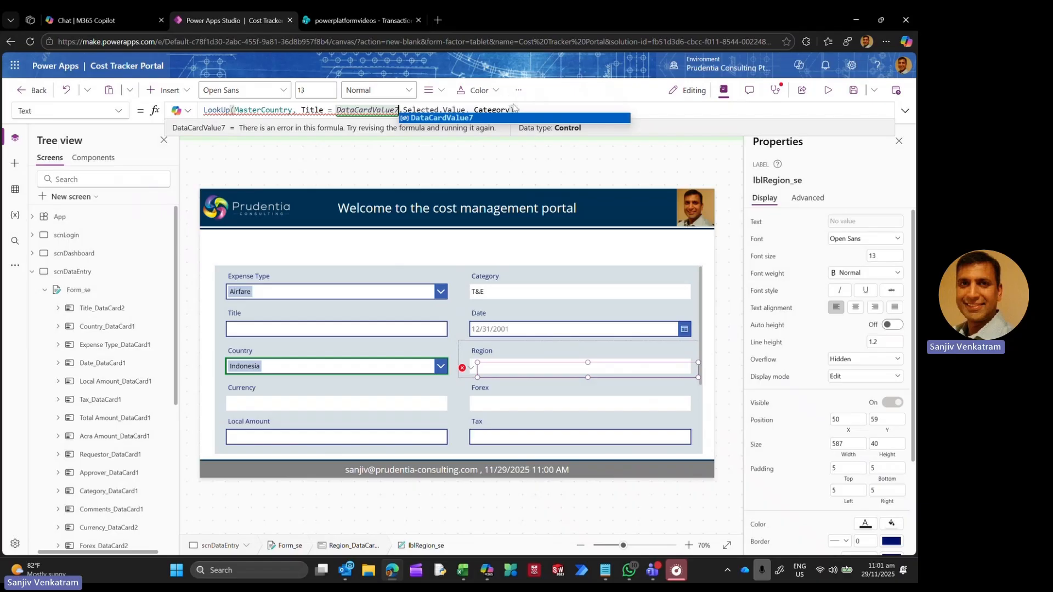
# Step: Make lblRegion_se's LookUp return the Region column and place the label over the Region field at X 30, Y 49
pyautogui.moveTo(510, 109); pyautogui.dragTo(474, 109)
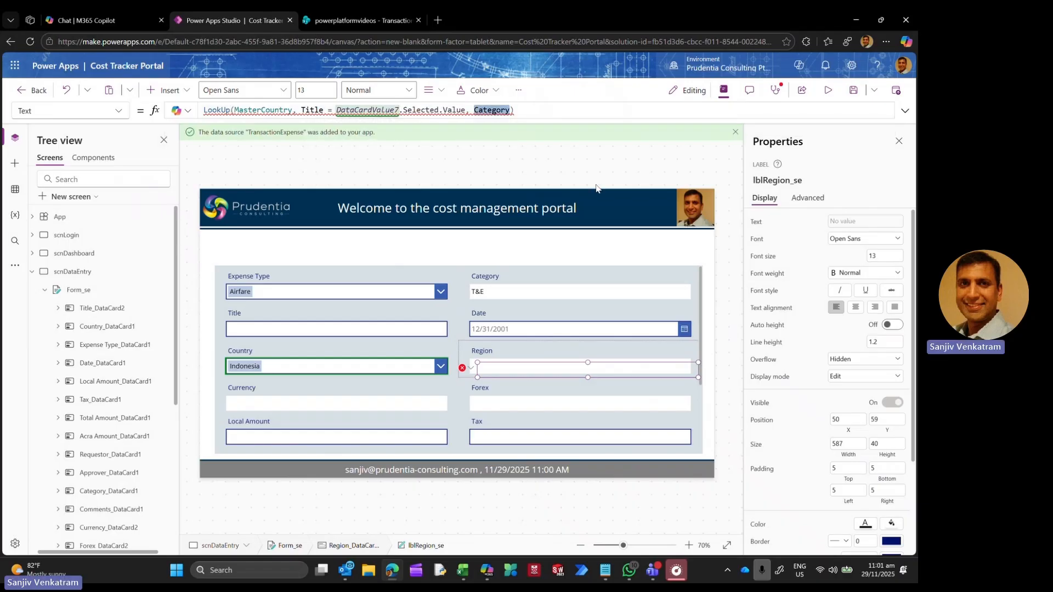
pyautogui.press('BackSpace')
pyautogui.write('Region')
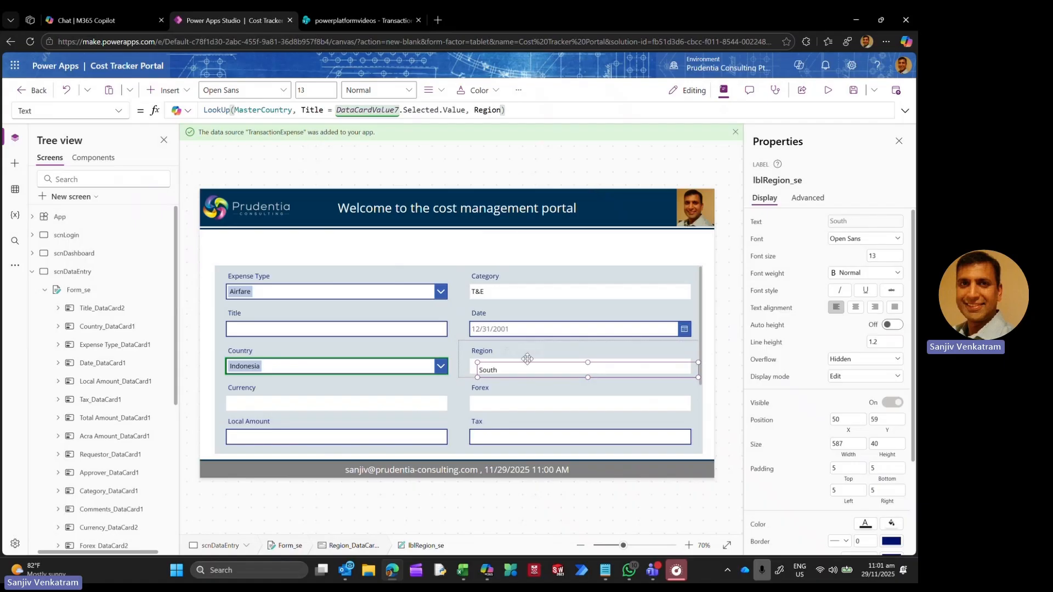
pyautogui.moveTo(510, 364); pyautogui.dragTo(545, 368)
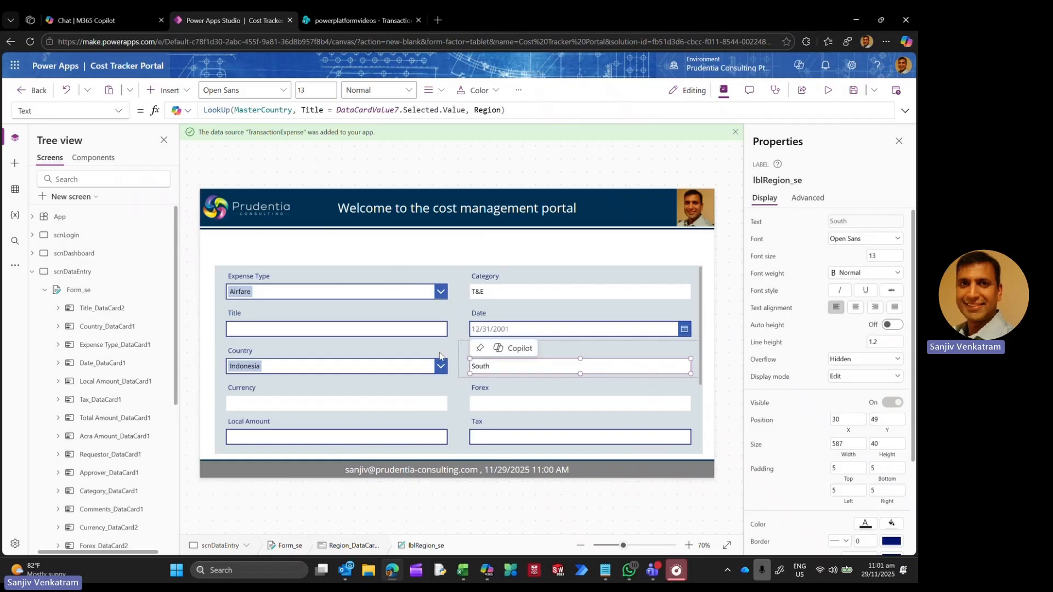
# Step: Unlock Currency_DataCard2 and paste a copy of lblRegion_se into it
pyautogui.scroll(-5, 88, 395)
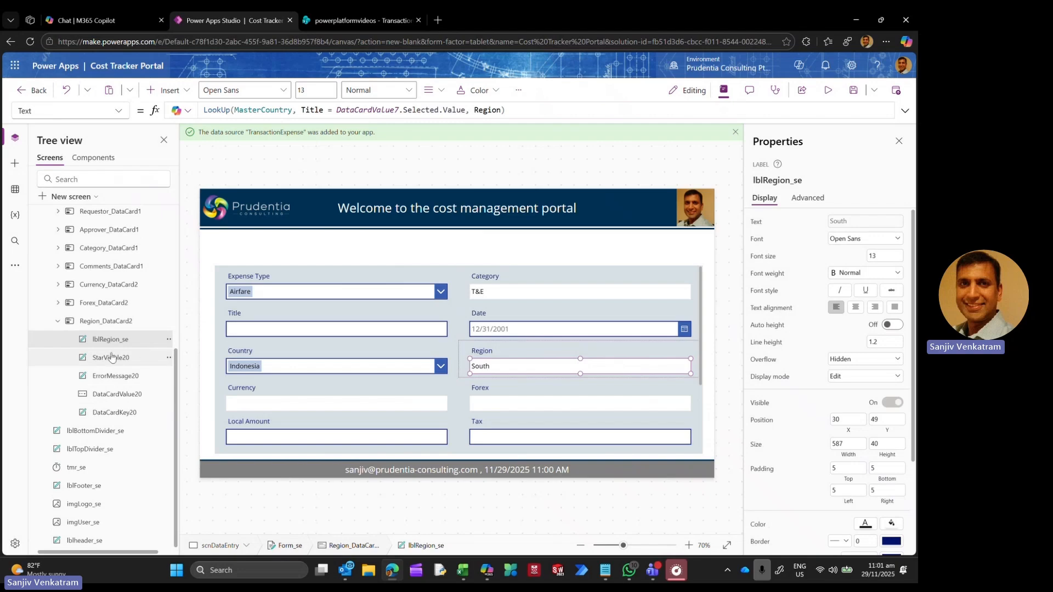
pyautogui.click(58, 321)
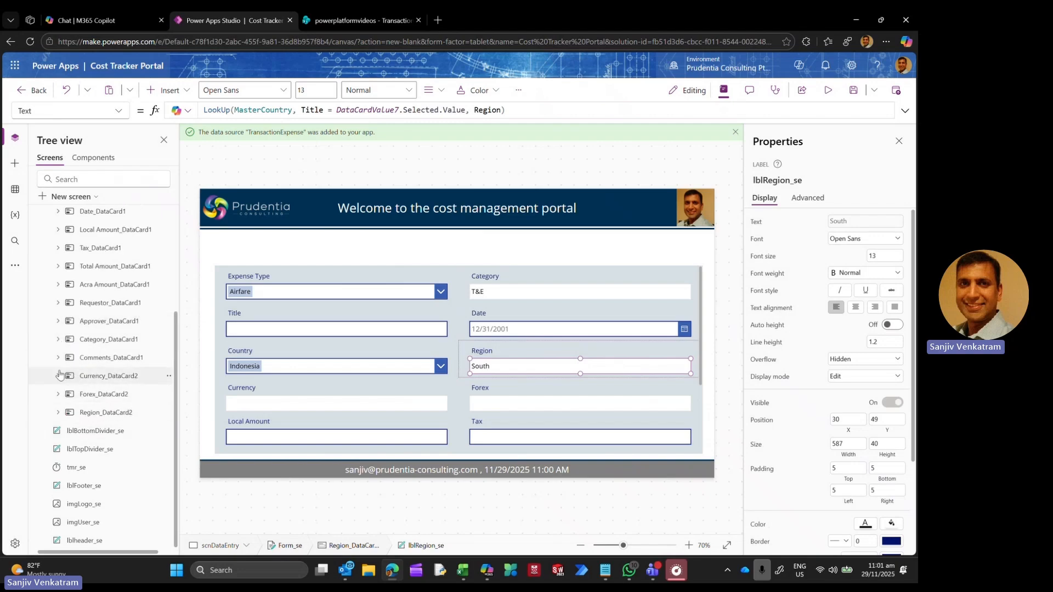
pyautogui.click(101, 377)
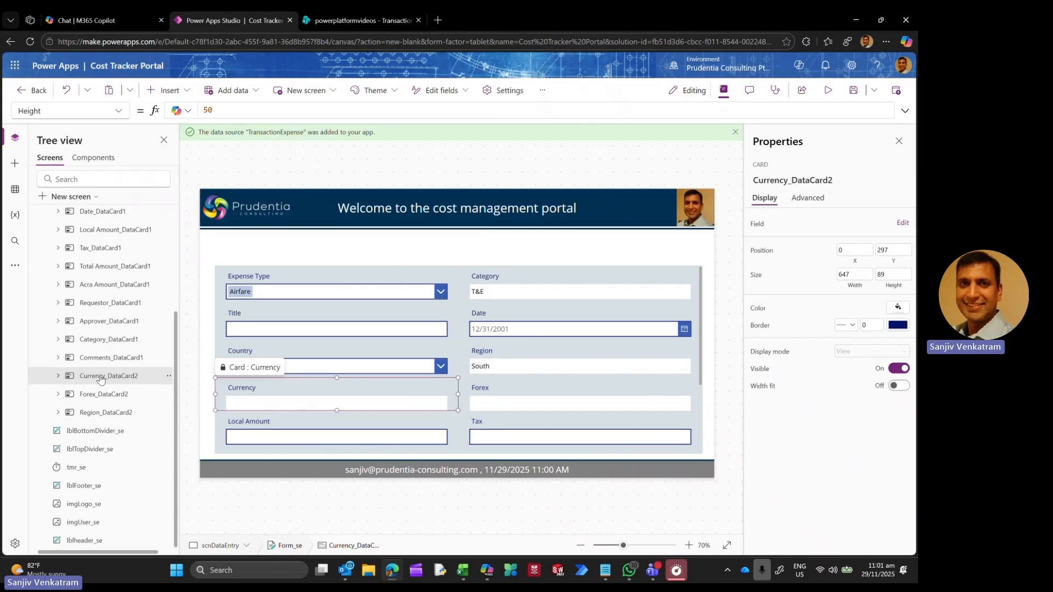
pyautogui.rightClick(100, 378)
pyautogui.click(131, 388)
pyautogui.click(59, 376)
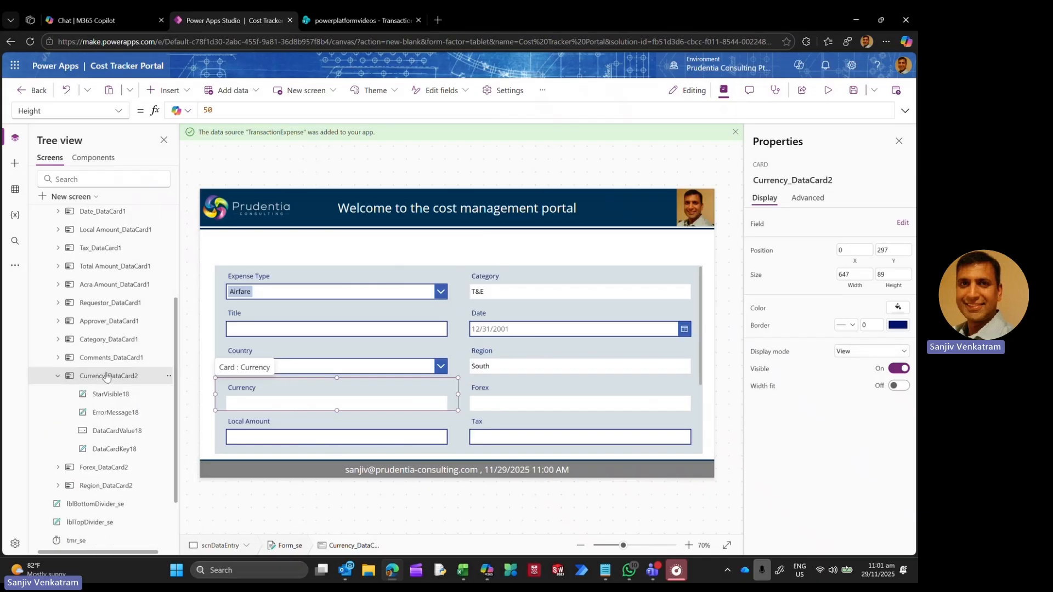
pyautogui.hotkey('ctrl', 'v')
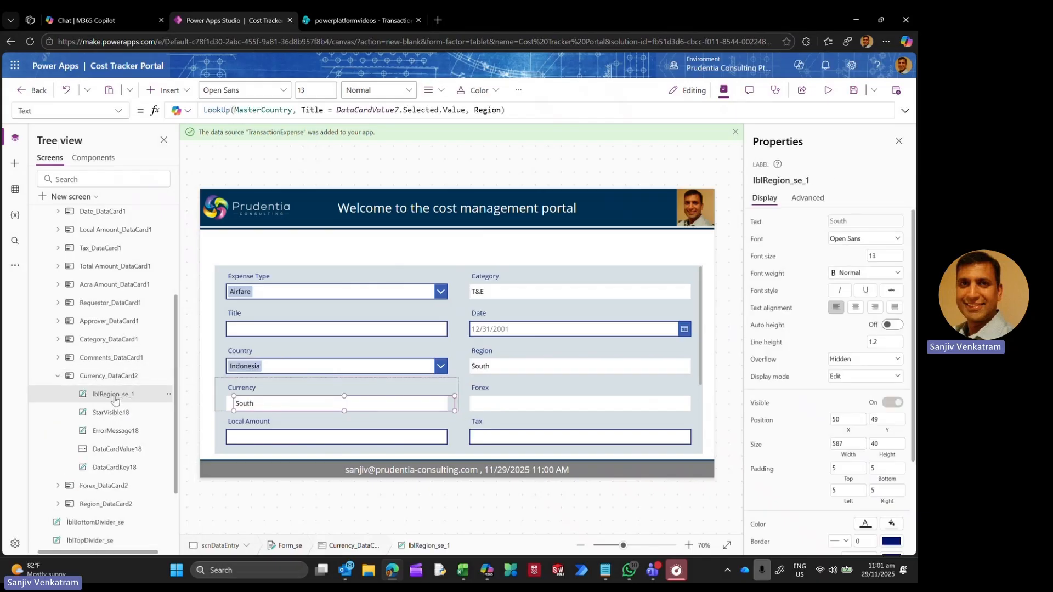
# Step: Rename the pasted label in Currency_DataCard2 as lblCurrency_se and place it over the Currency field at X 30, Y 49
pyautogui.doubleClick(114, 396)
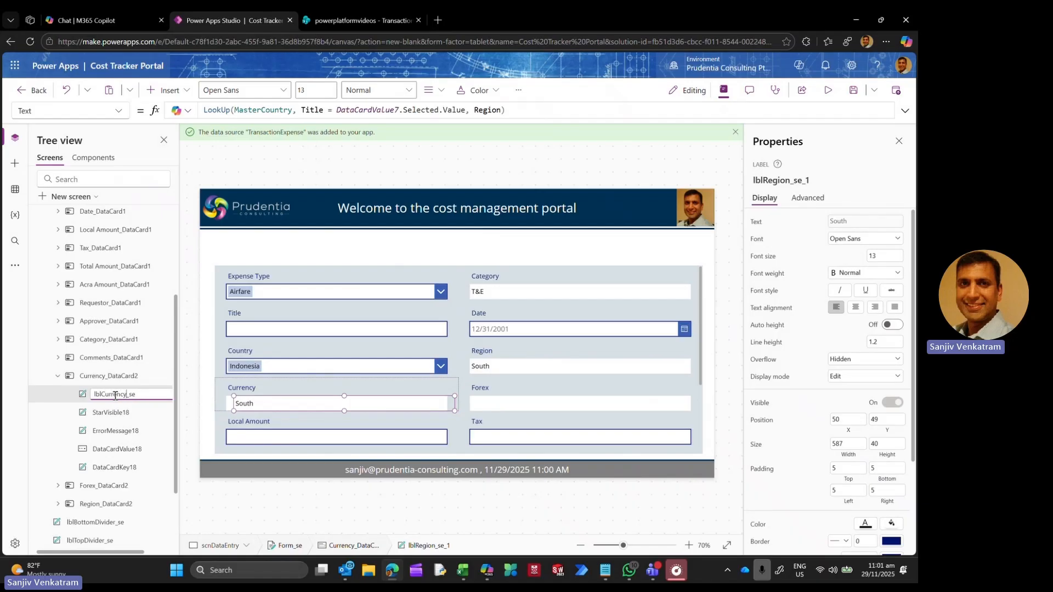
pyautogui.write('lblCurrency_se')
pyautogui.press('Return')
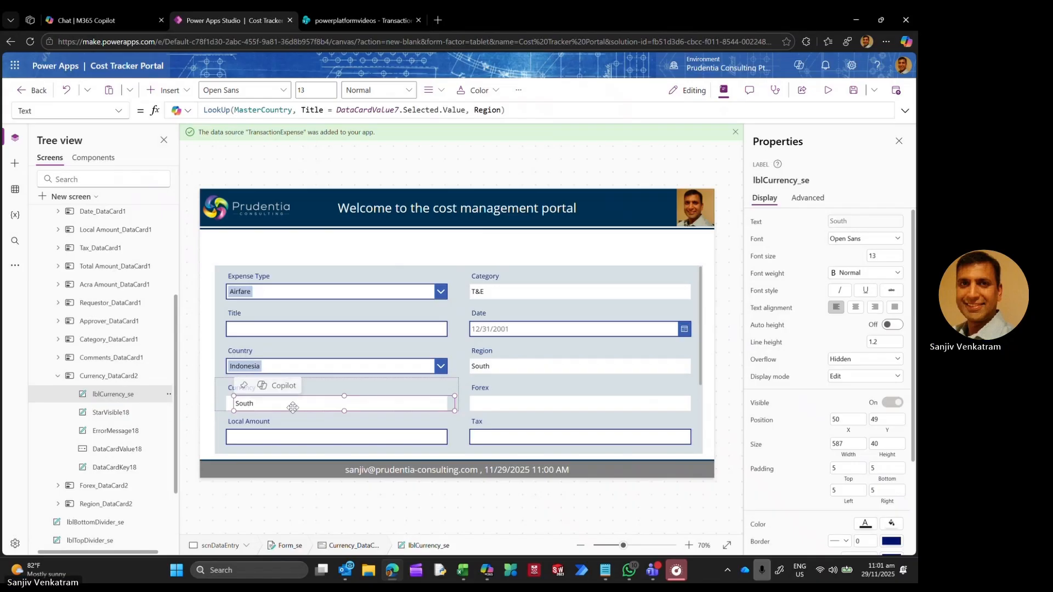
pyautogui.moveTo(293, 408); pyautogui.dragTo(286, 407)
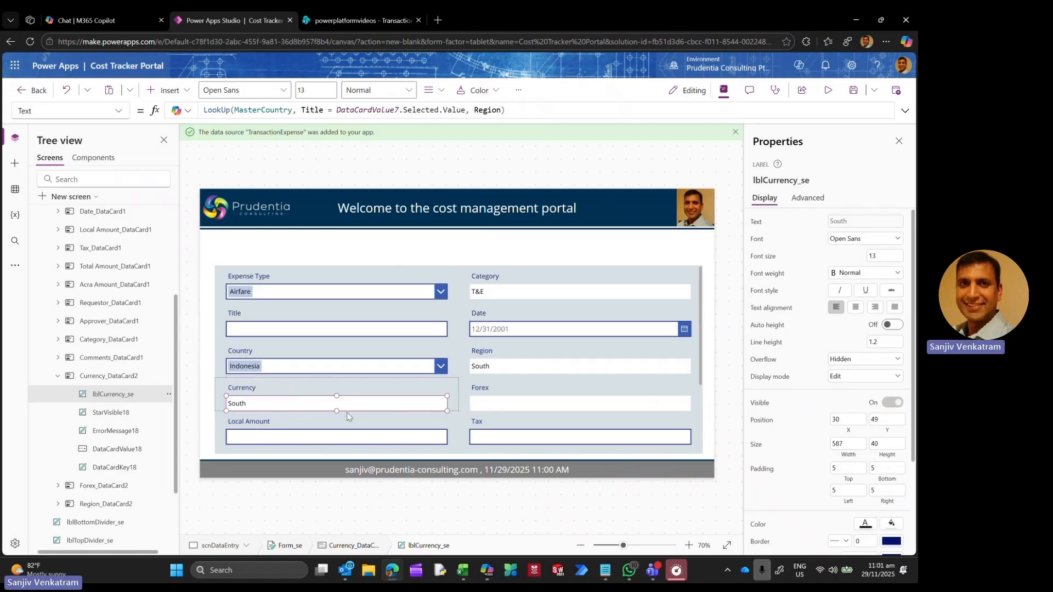
pyautogui.click(57, 376)
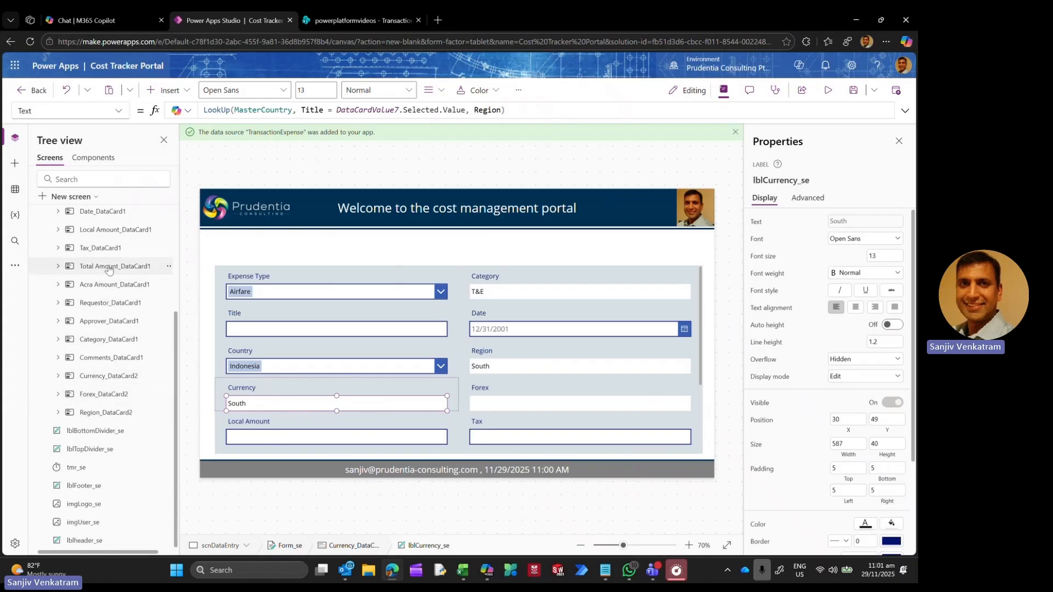
# Step: Unlock Forex_DataCard2 and paste a copy of lblRegion_se into it
pyautogui.rightClick(103, 395)
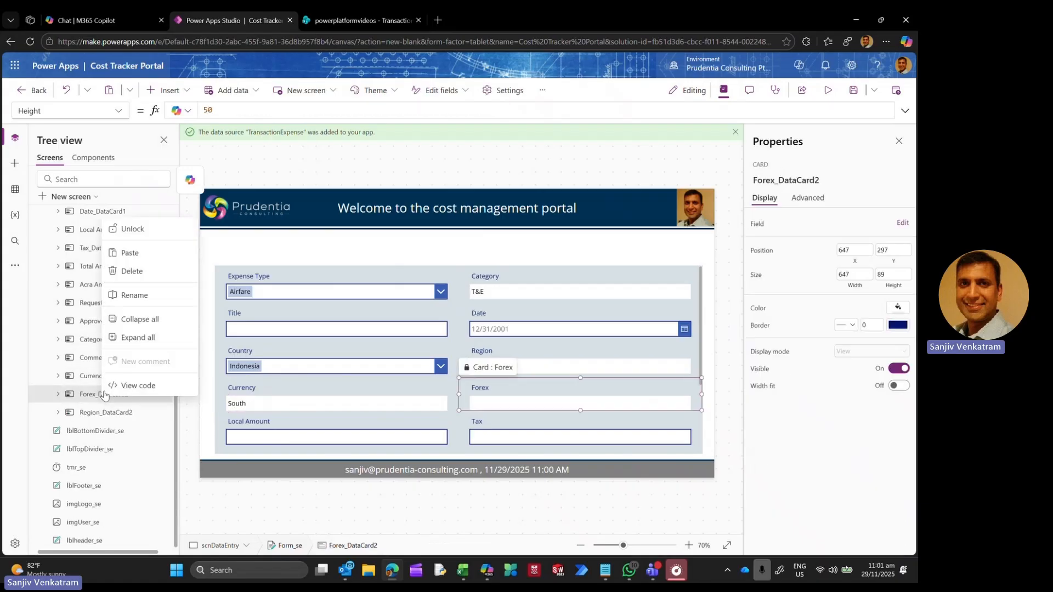
pyautogui.click(118, 227)
pyautogui.click(58, 394)
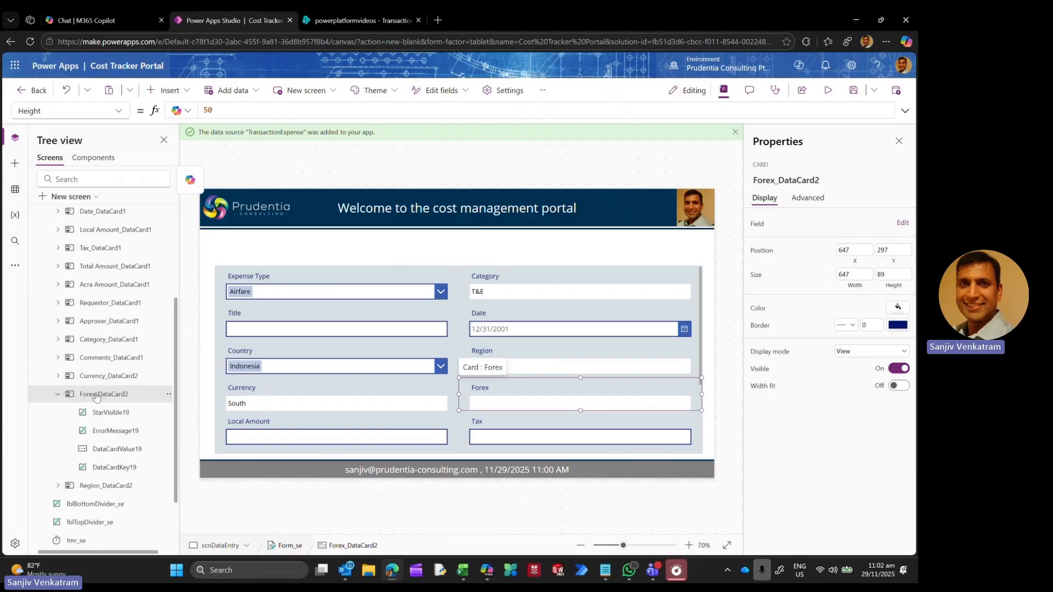
pyautogui.hotkey('ctrl', 'v')
# Step: Rename the pasted label in Forex_DataCard2 as lblForex_se and place it over the Forex field at X 30, Y 49
pyautogui.doubleClick(110, 416)
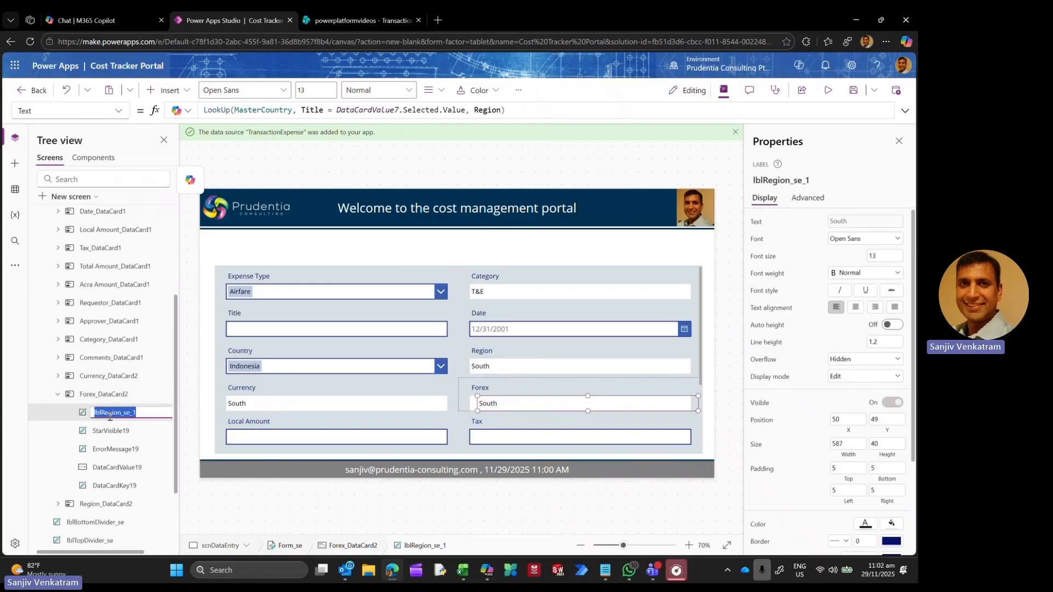
pyautogui.press('BackSpace')
pyautogui.press('BackSpace')
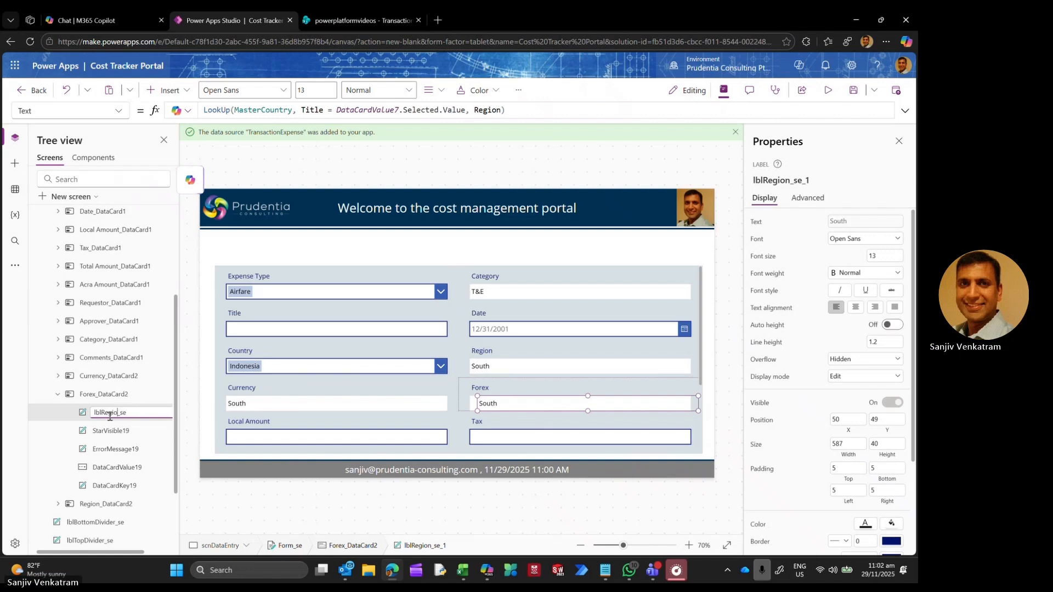
pyautogui.press('BackSpace')
pyautogui.write('Forex')
pyautogui.press('Return')
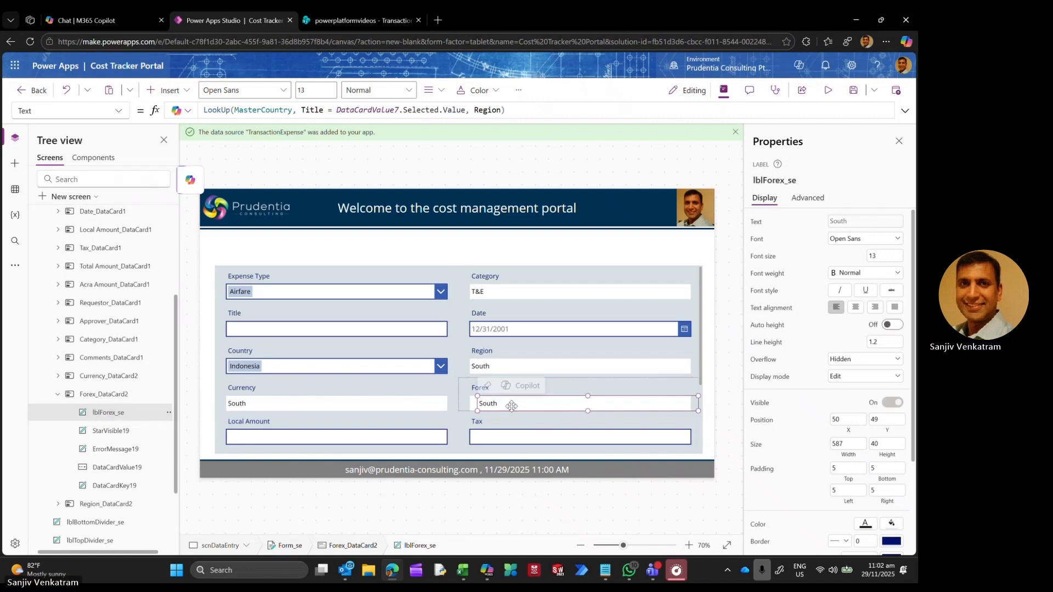
pyautogui.moveTo(507, 406); pyautogui.dragTo(509, 404)
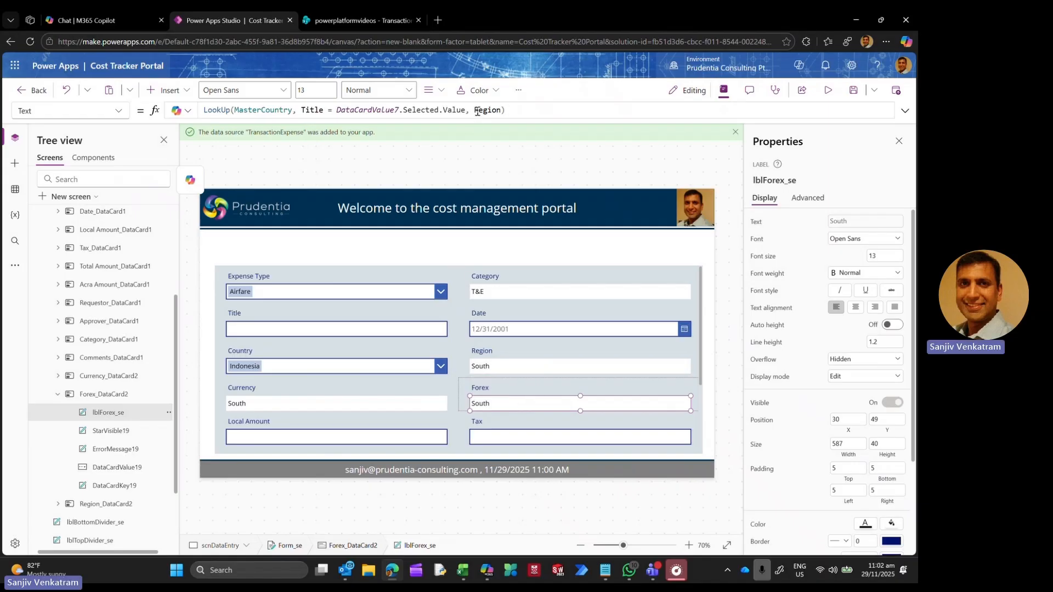
# Step: Make lblForex_se's LookUp return the Forex column and lblCurrency_se's LookUp return the Currency column
pyautogui.moveTo(475, 111); pyautogui.dragTo(503, 110)
pyautogui.write('Forex')
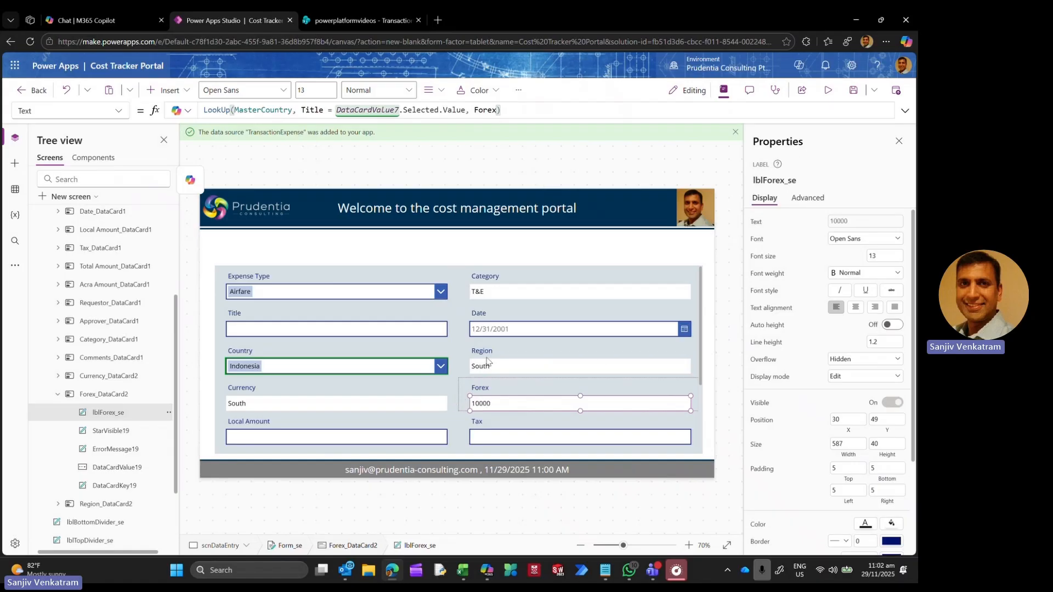
pyautogui.click(268, 412)
pyautogui.click(263, 404)
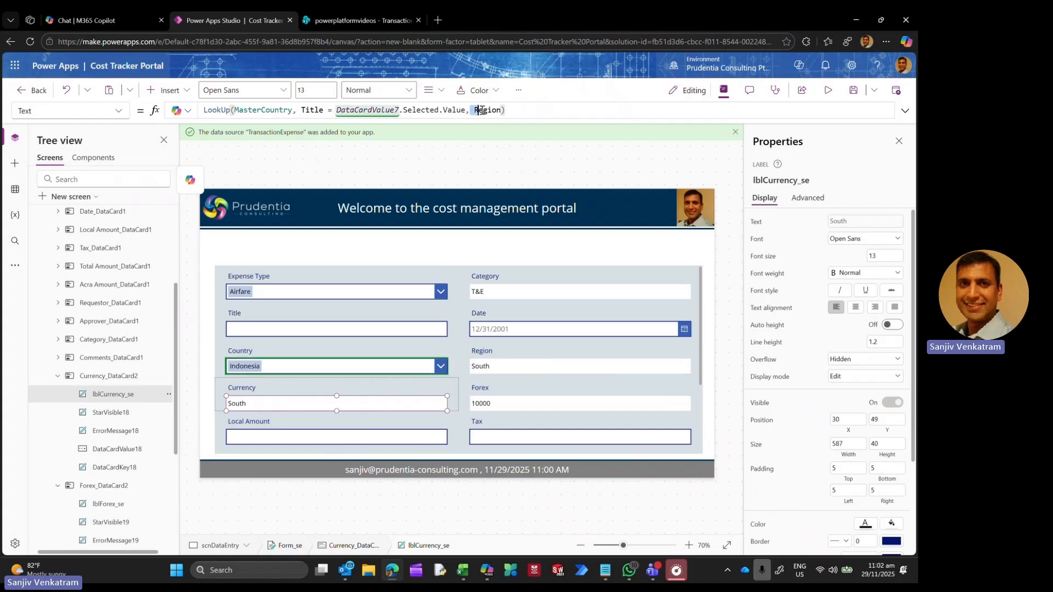
pyautogui.moveTo(480, 111)
pyautogui.mouseDown()
pyautogui.moveTo(502, 112)
pyautogui.moveTo(494, 115)
pyautogui.mouseUp()
pyautogui.press('BackSpace')
pyautogui.write('Currency')
# Step: Preview the app and test the looked-up labels with Expense Type Food & beverage and Events and Country Malaysia, closing the preview when finished
pyautogui.click(829, 90)
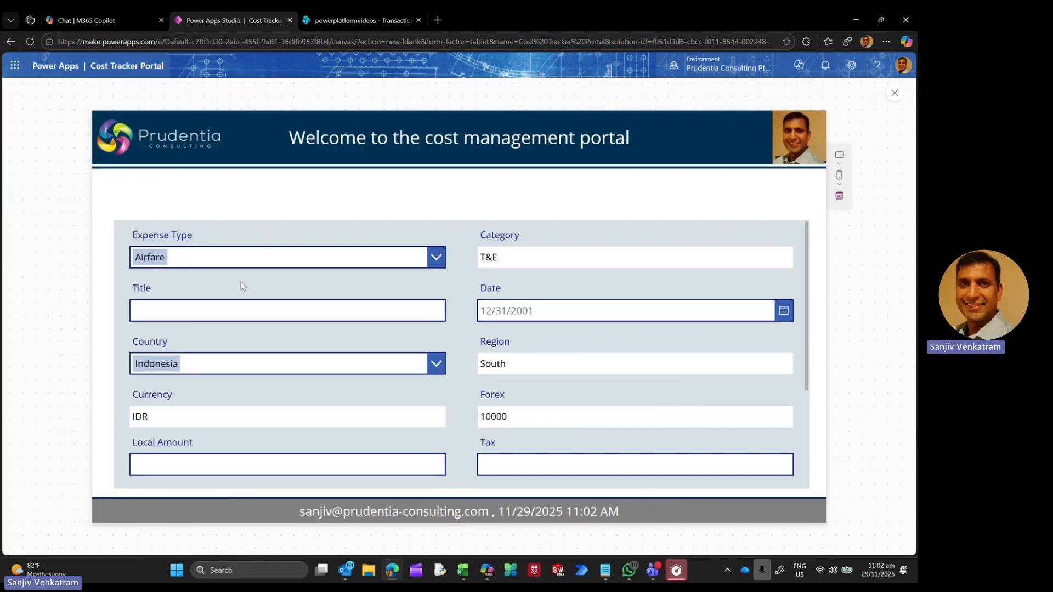
pyautogui.click(244, 262)
pyautogui.click(226, 362)
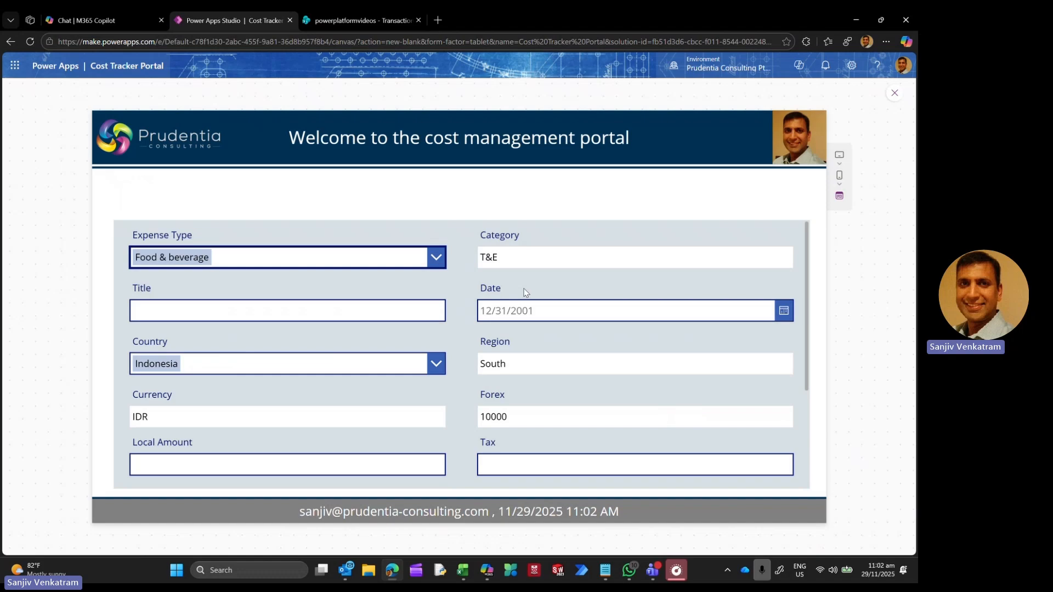
pyautogui.click(436, 258)
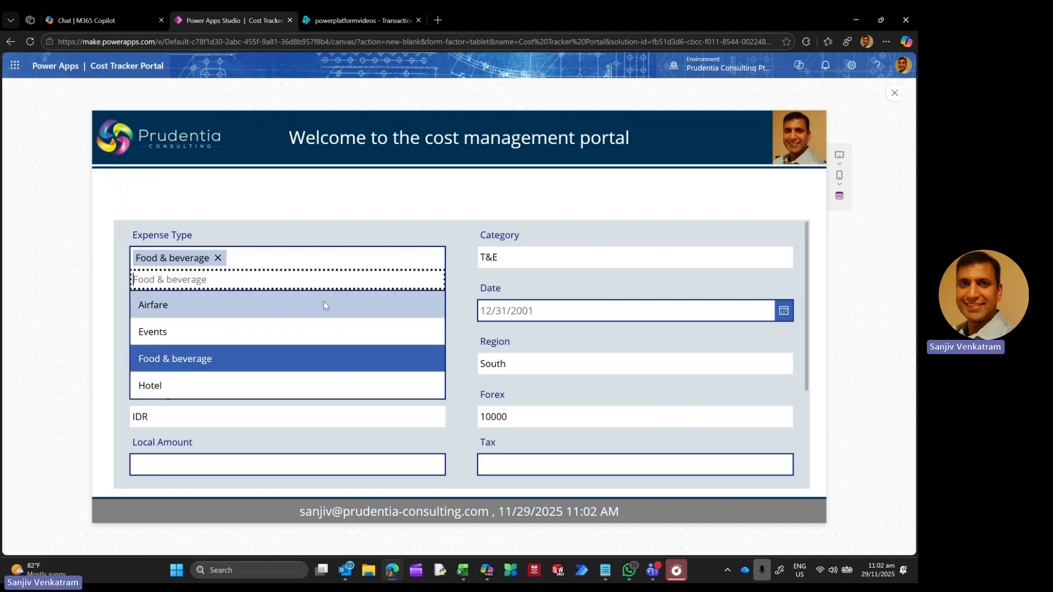
pyautogui.click(268, 326)
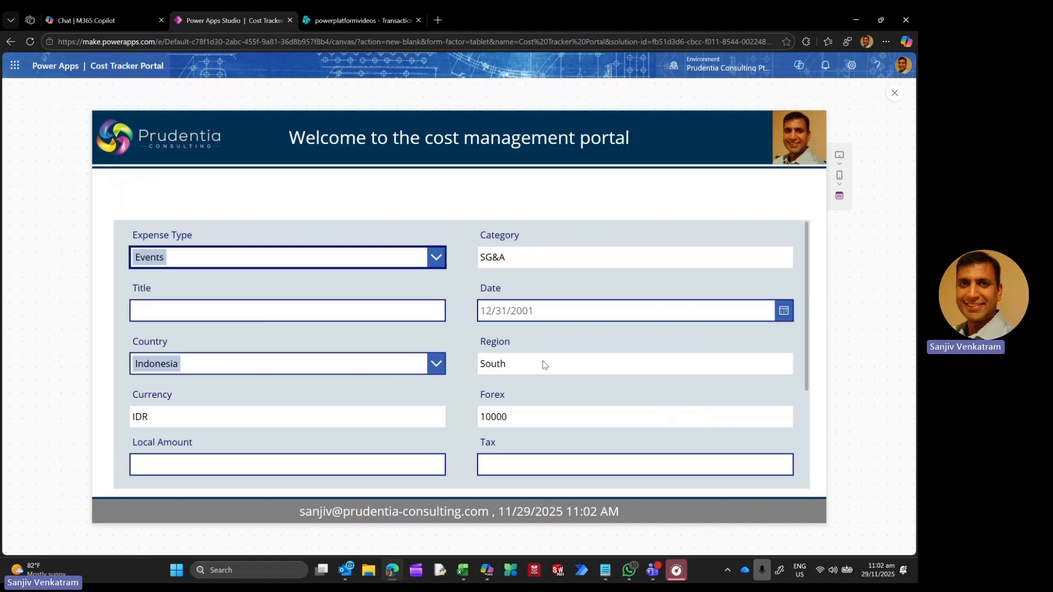
pyautogui.click(436, 365)
pyautogui.click(299, 433)
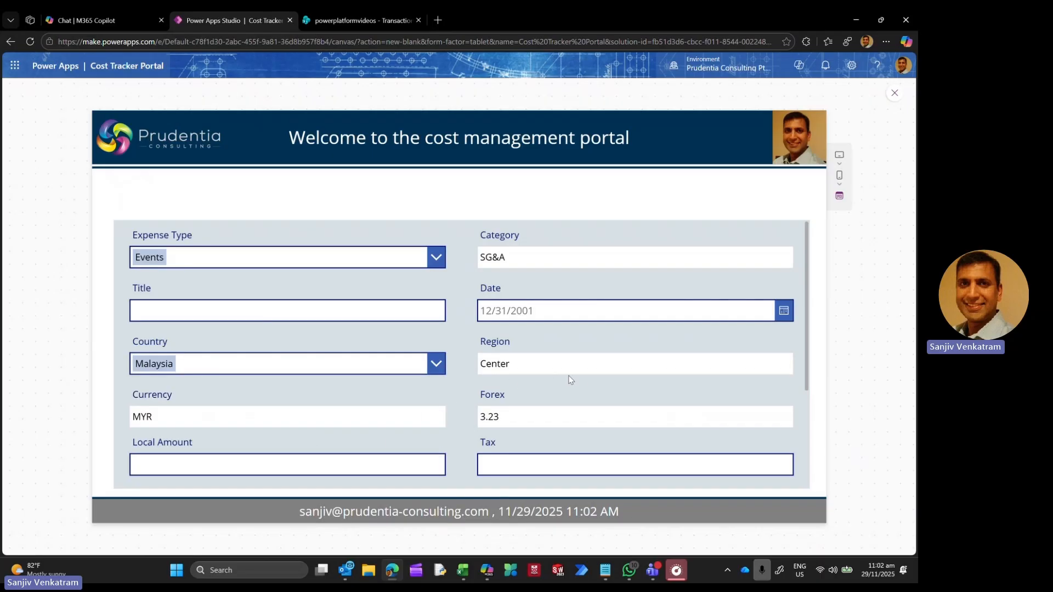
pyautogui.click(895, 94)
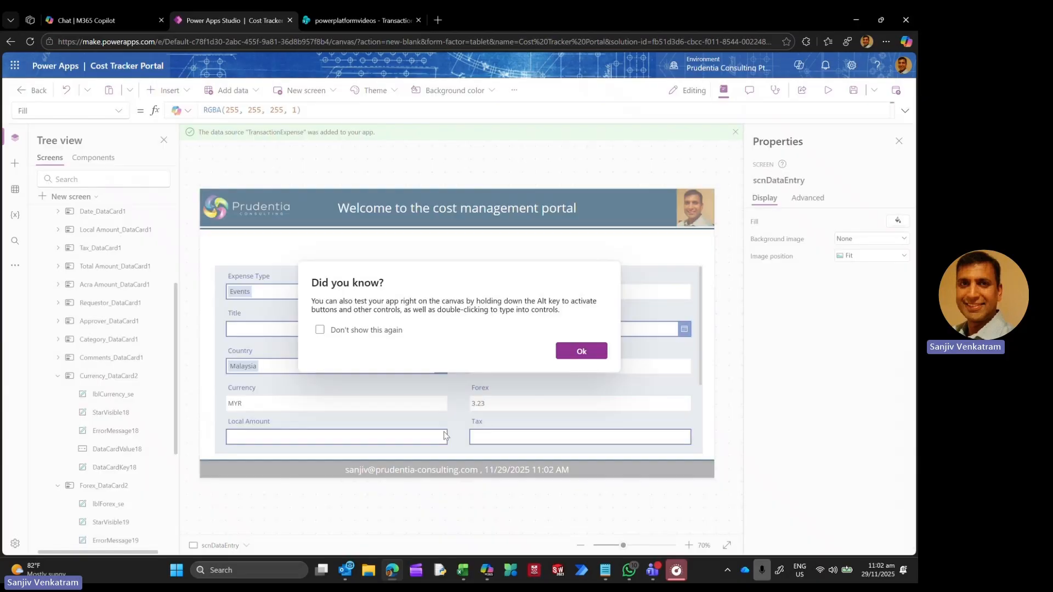
pyautogui.click(582, 354)
# Step: Expand the Local Amount and Tax cards to reveal their controls, and unlock Total Amount_DataCard1
pyautogui.scroll(-1, 520, 373)
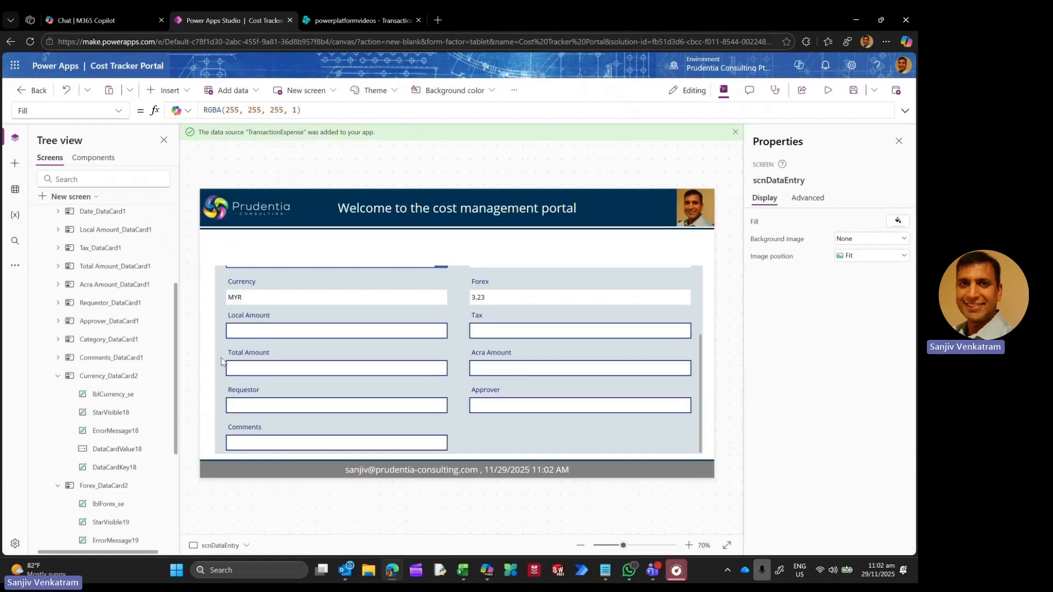
pyautogui.click(310, 361)
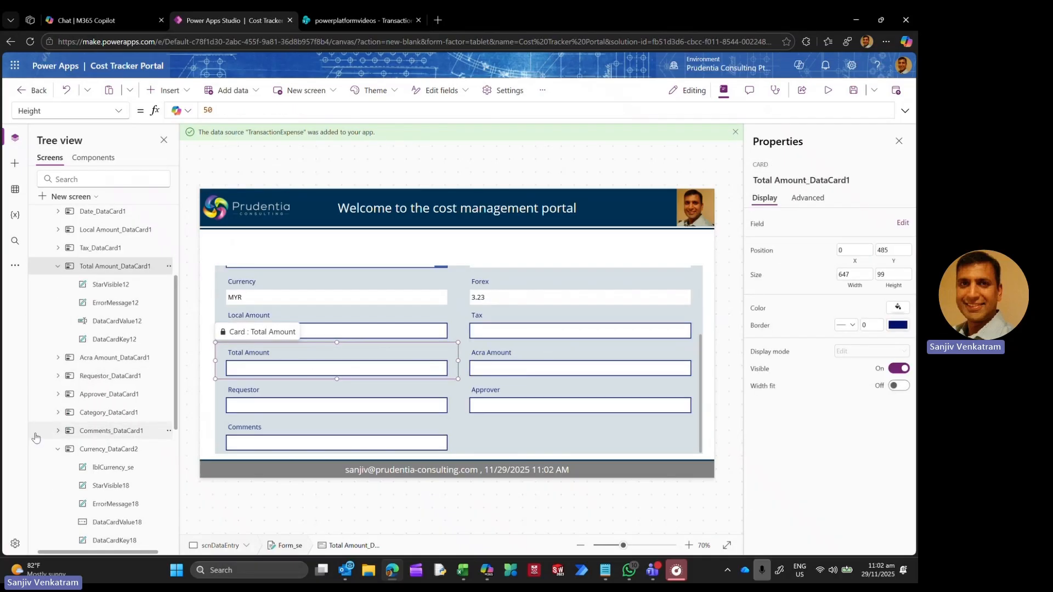
pyautogui.click(53, 450)
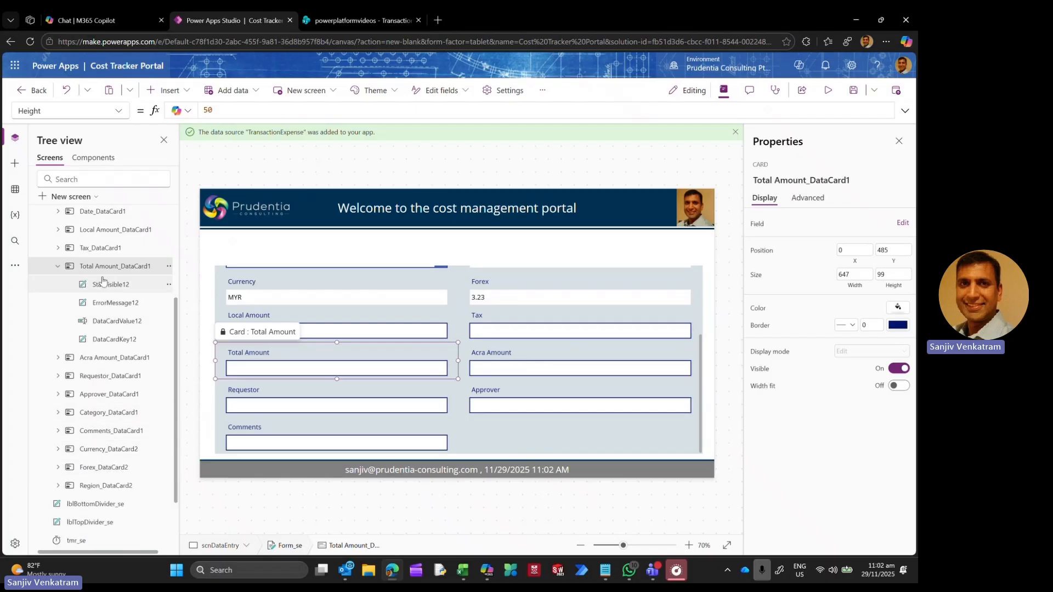
pyautogui.click(58, 230)
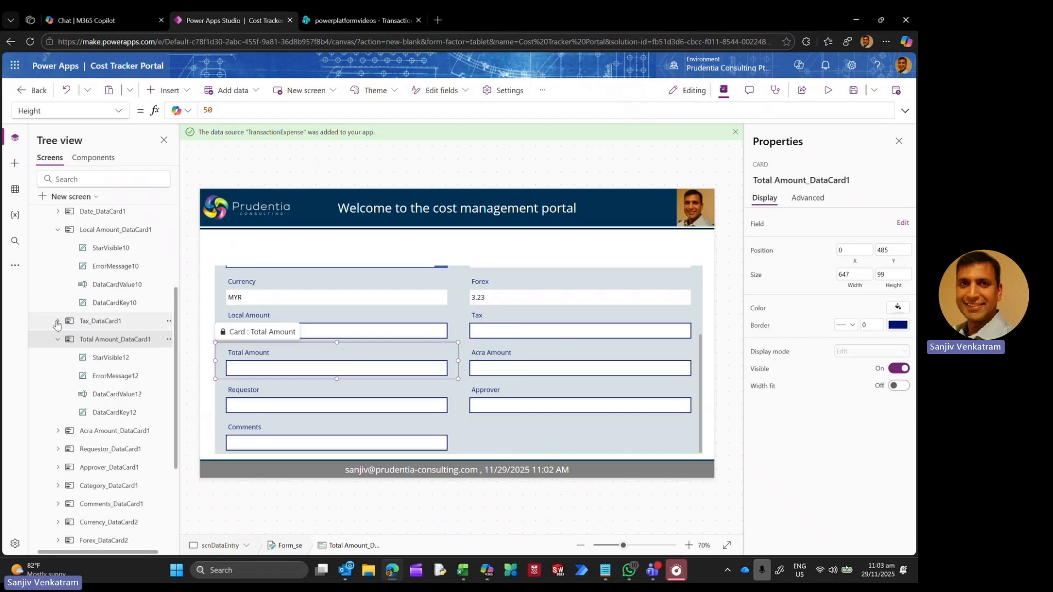
pyautogui.click(58, 321)
pyautogui.rightClick(125, 413)
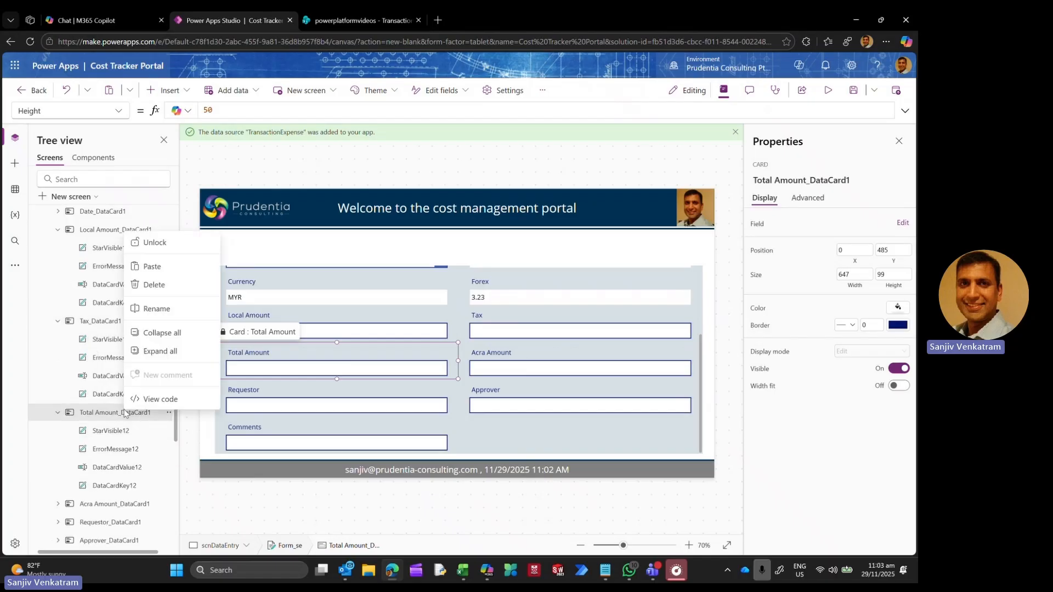
pyautogui.click(153, 242)
# Step: Replace the Default formula of DataCardValue12 in the Total Amount card with Value(DataCardValue10.Text) followed by a plus sign
pyautogui.click(117, 468)
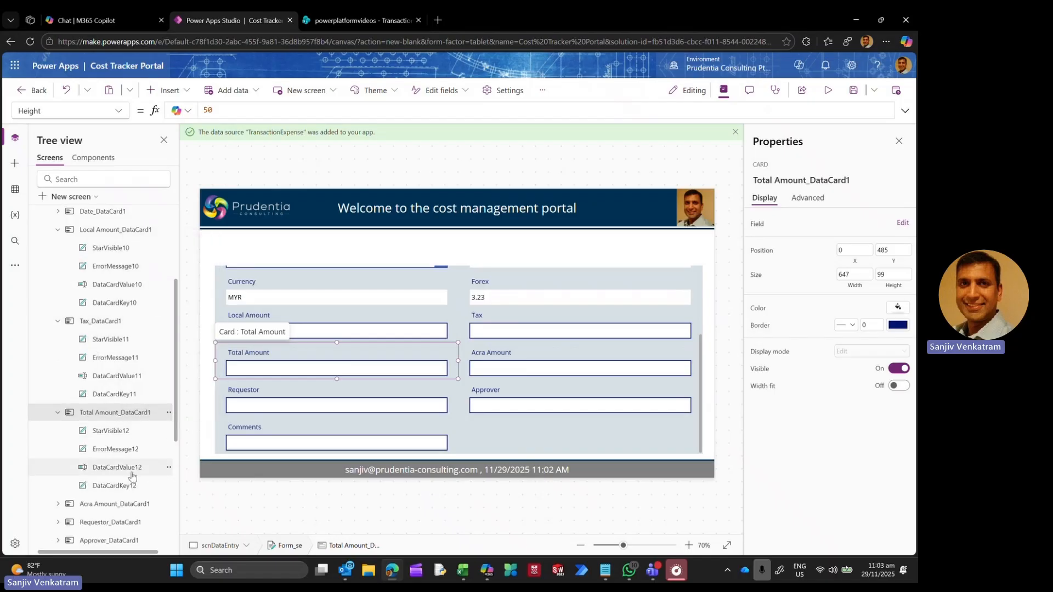
pyautogui.click(278, 112)
pyautogui.hotkey('ctrl', 'shift', 'Left')
pyautogui.hotkey('ctrl', 'shift', 'Left')
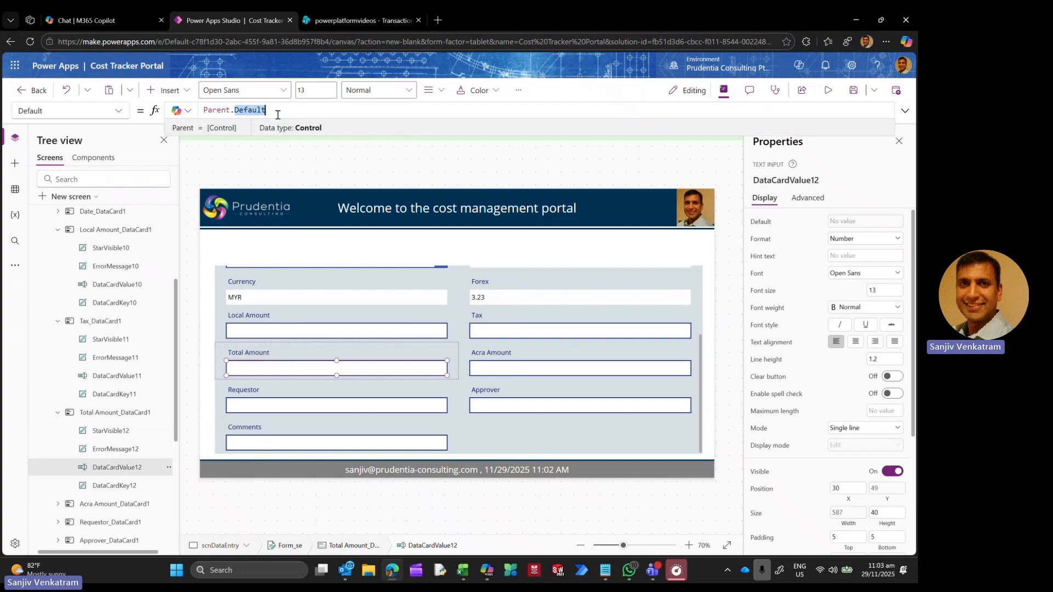
pyautogui.write('Va')
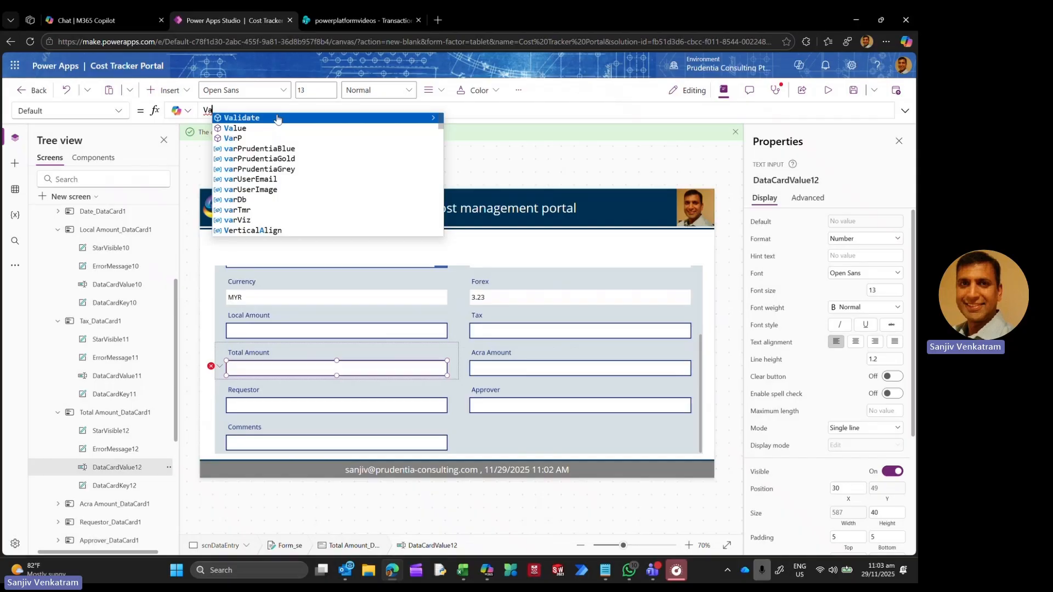
pyautogui.write('lue')
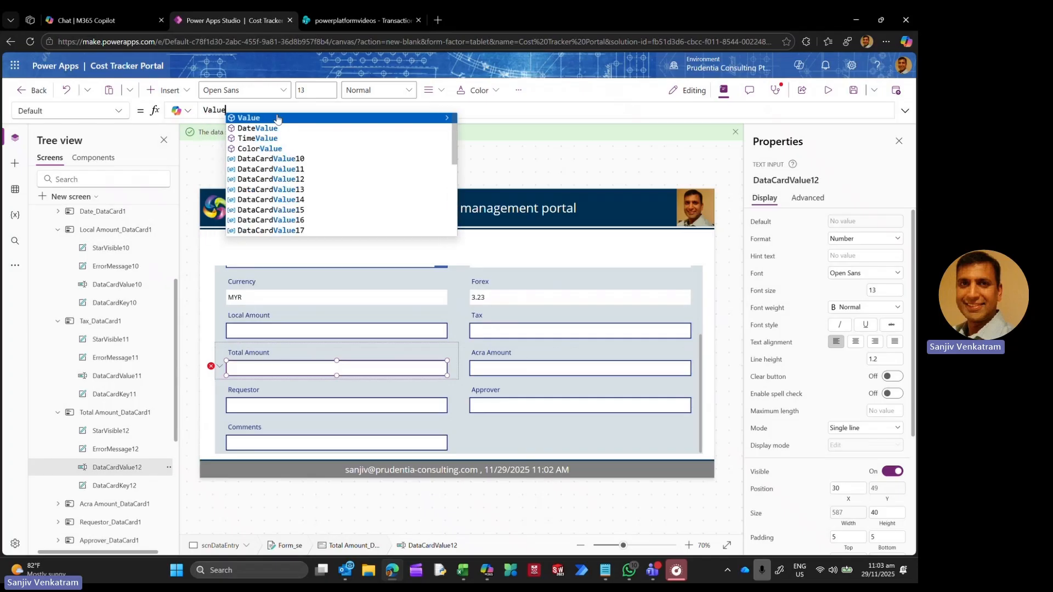
pyautogui.click(277, 119)
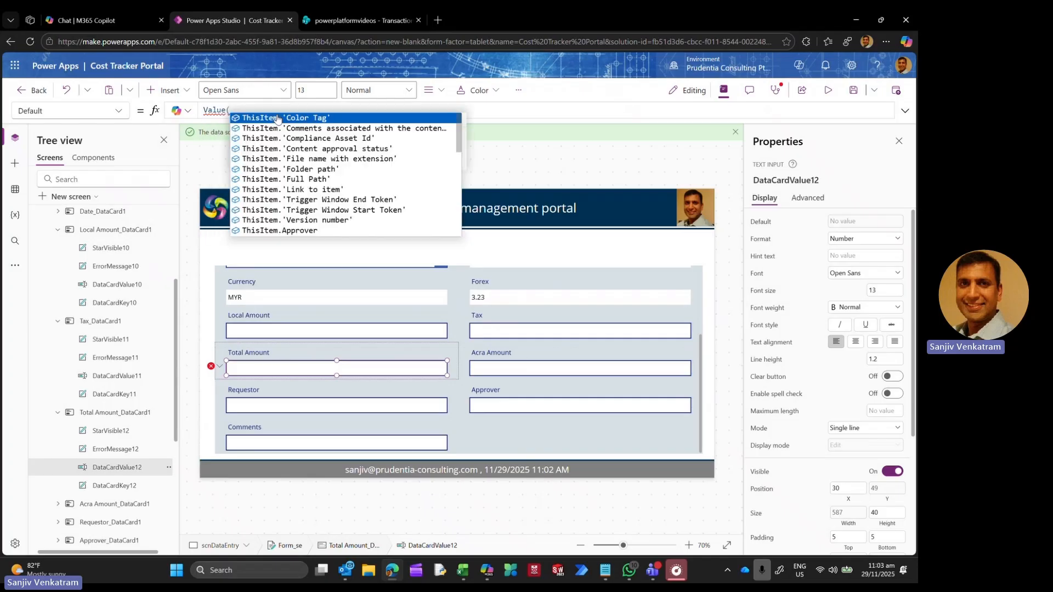
pyautogui.write('Datacar')
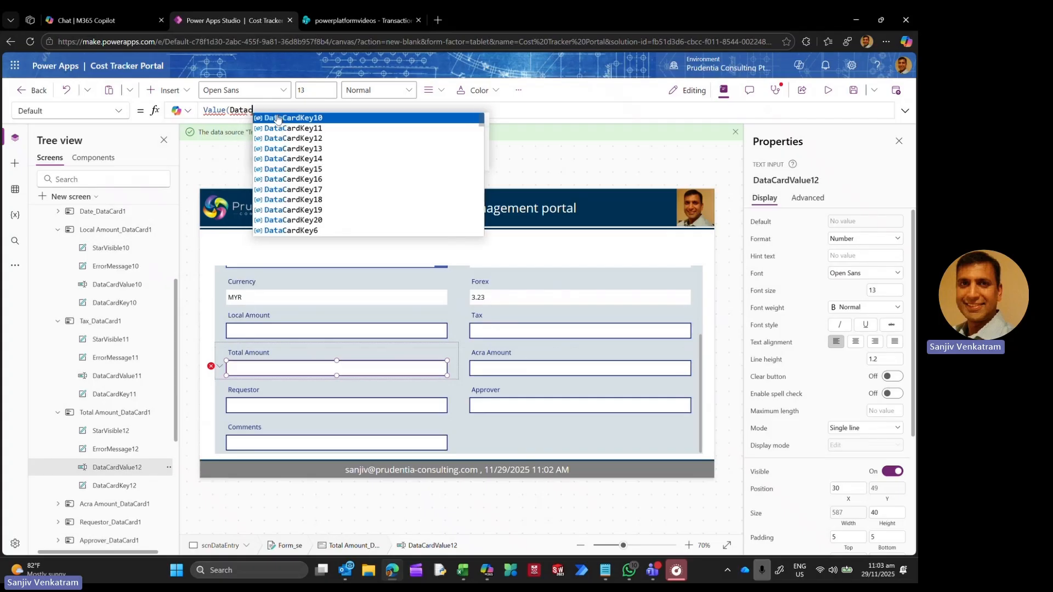
pyautogui.write('dval')
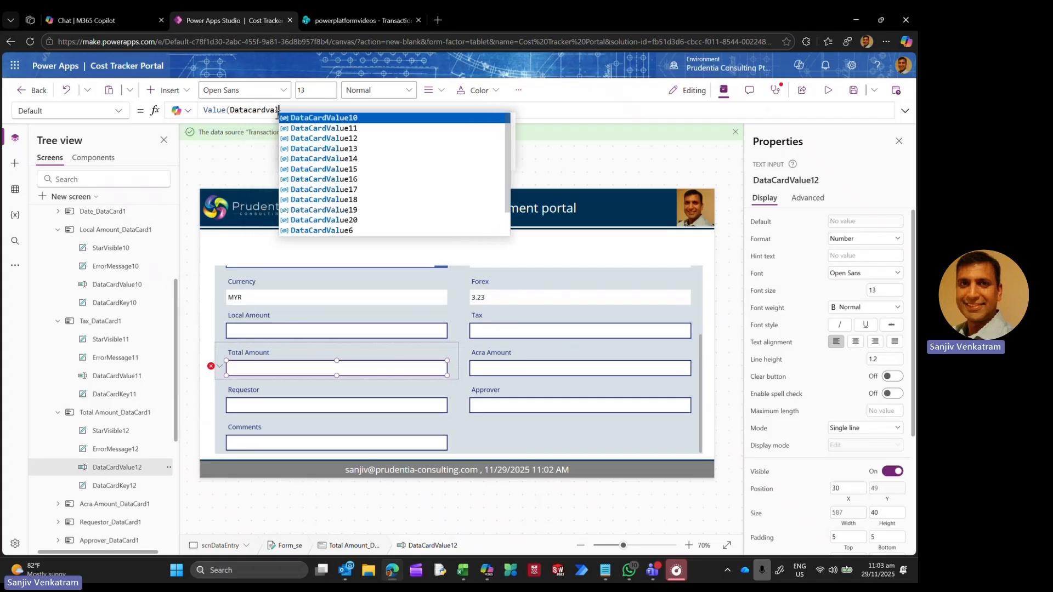
pyautogui.write('ue10.')
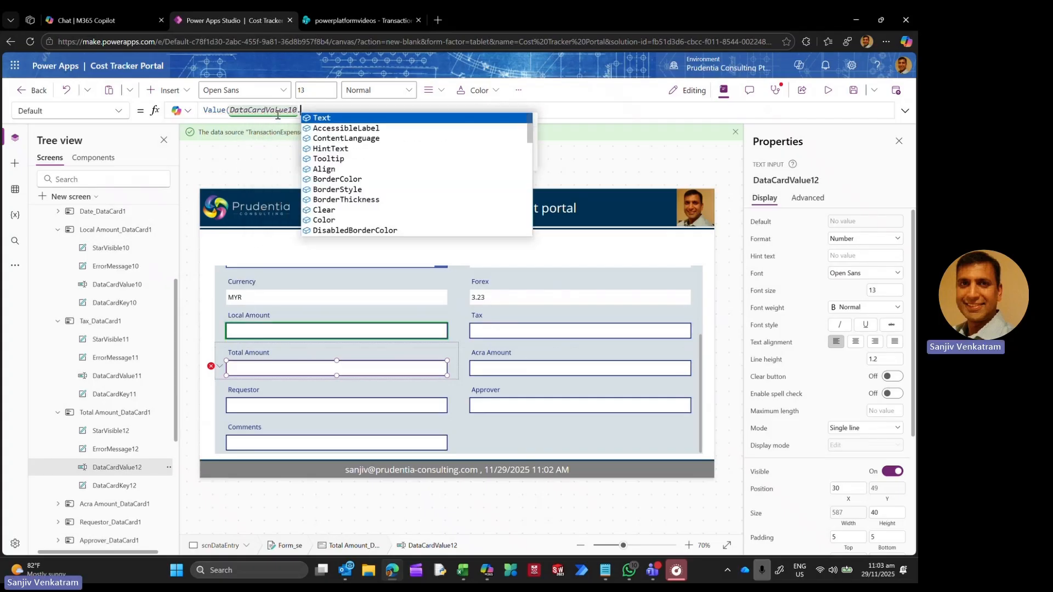
pyautogui.write('Text) + ')
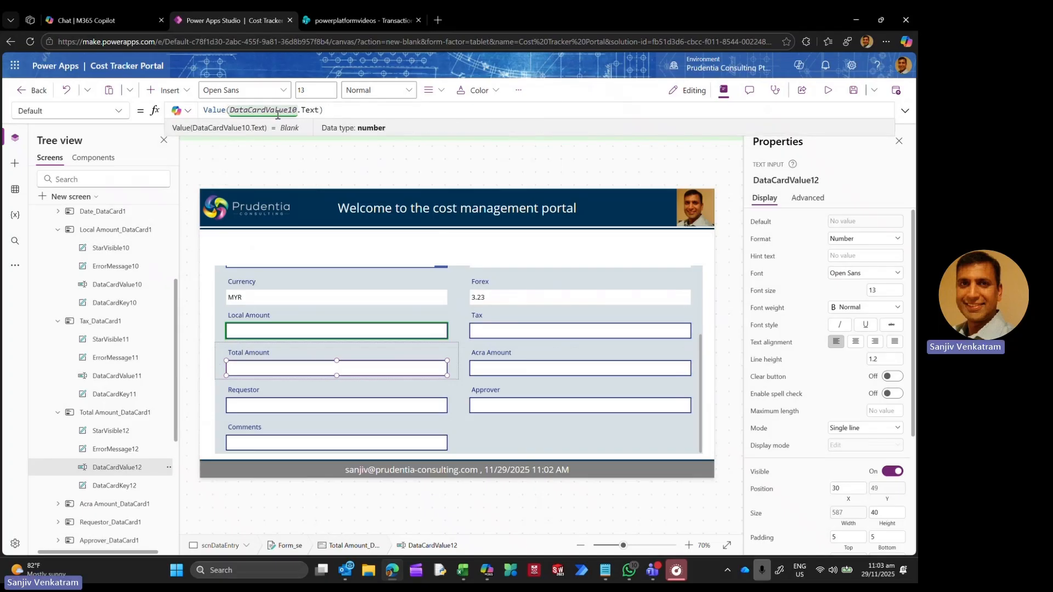
# Step: Complete DataCardValue12's Default sum by adding the tax term Value(DataCardValue11.Text)
pyautogui.write('Va')
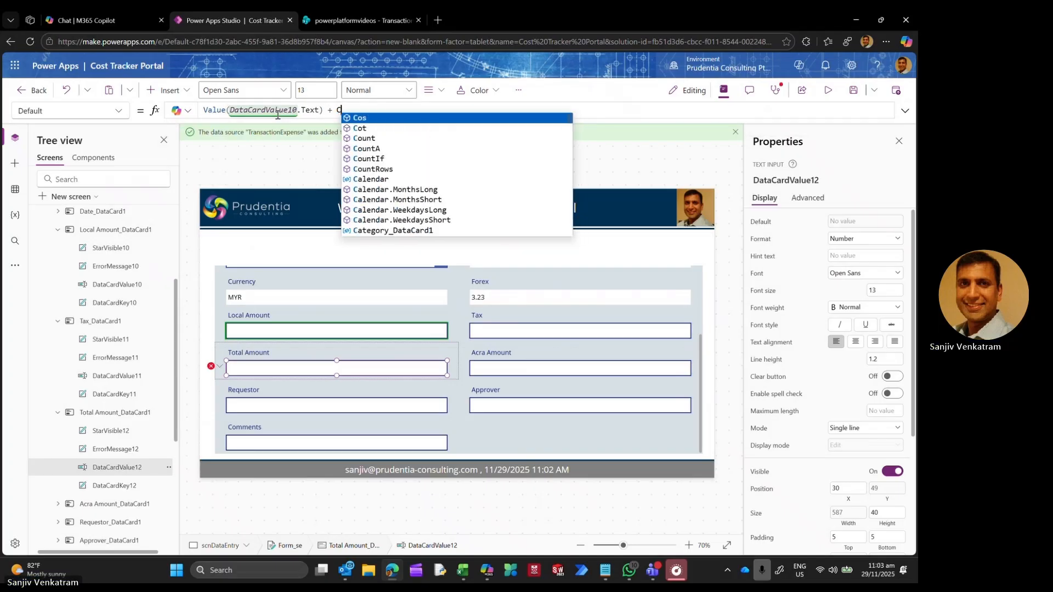
pyautogui.write('l')
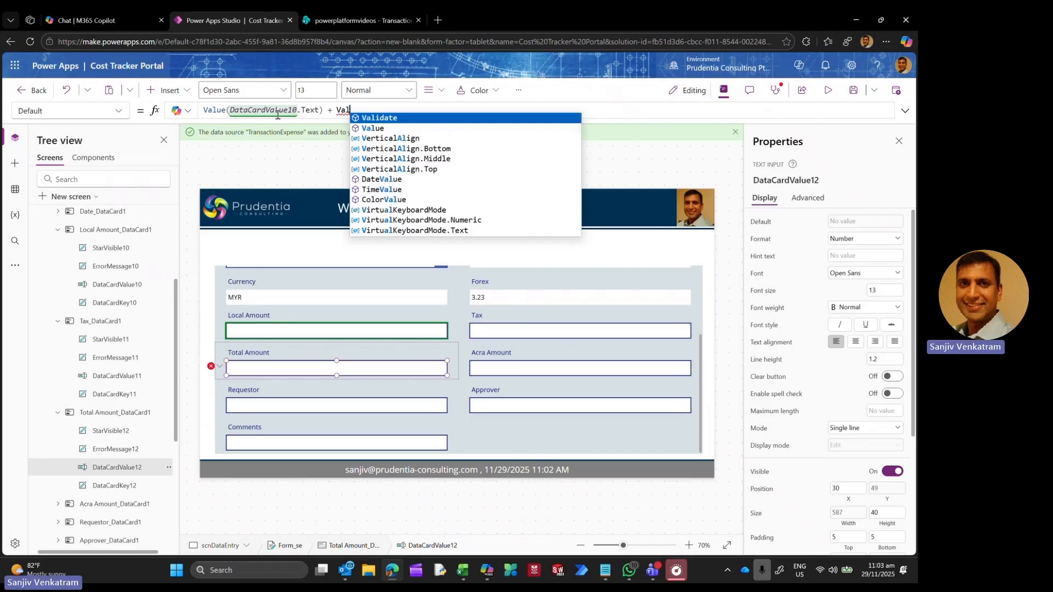
pyautogui.write('ue(Datacardvalue')
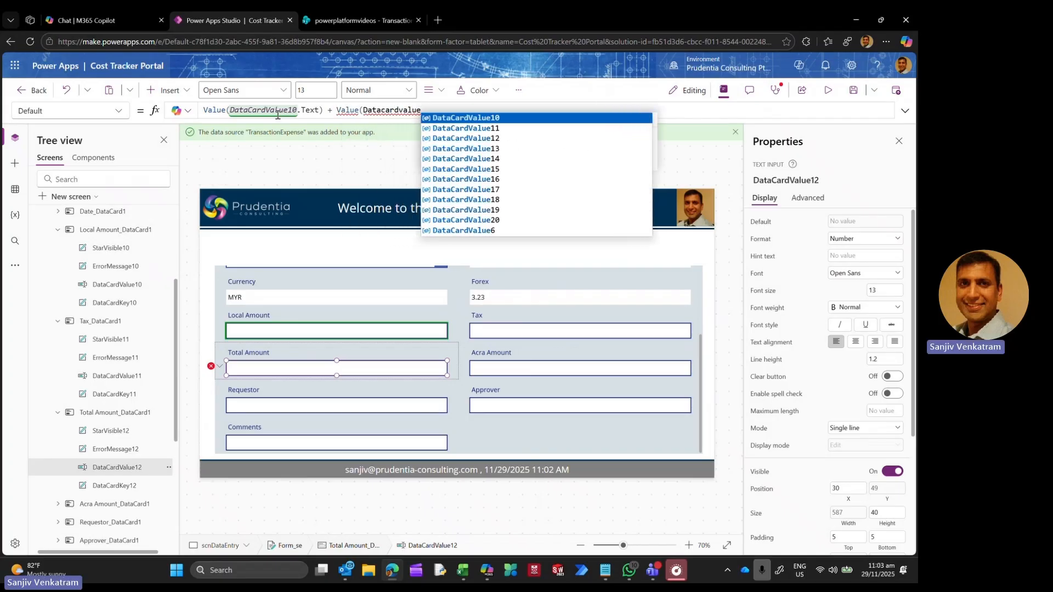
pyautogui.write('11.Text')
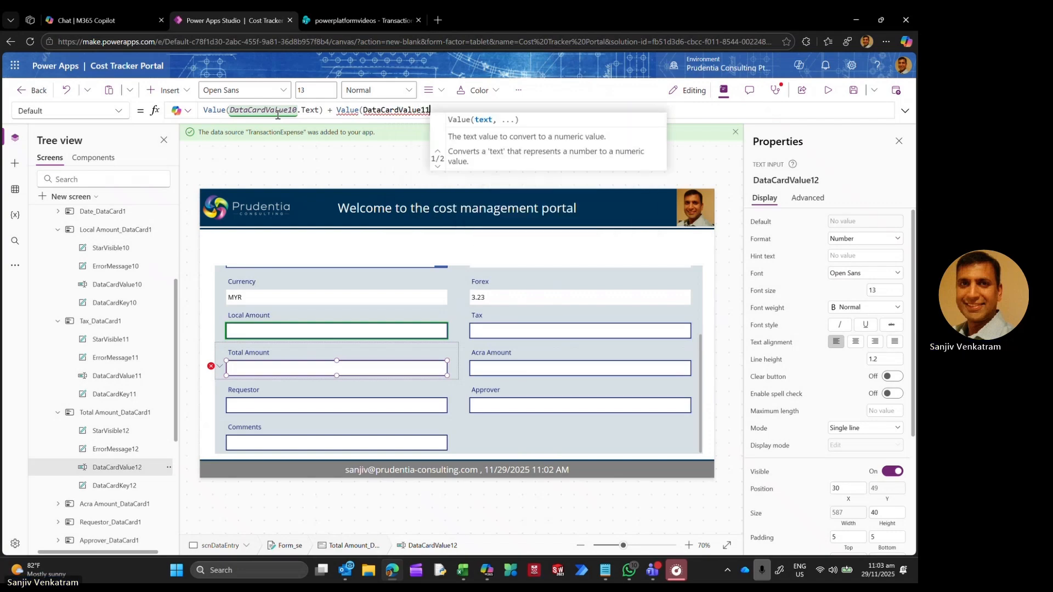
pyautogui.write(')')
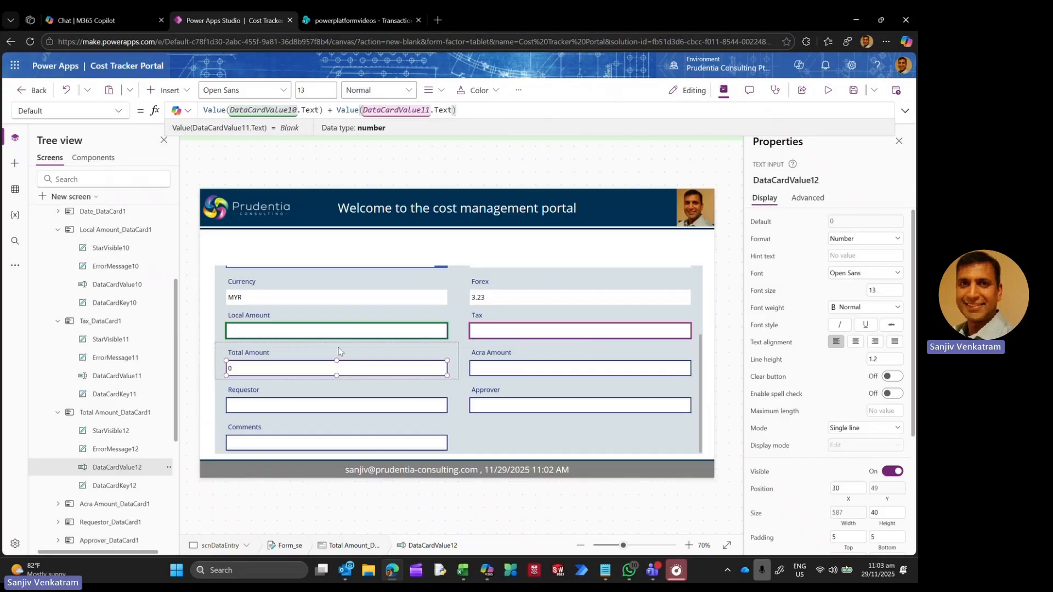
# Step: Preview the app and test the automatic total with Local Amount 1000 and Tax 10, closing the preview when finished
pyautogui.click(829, 90)
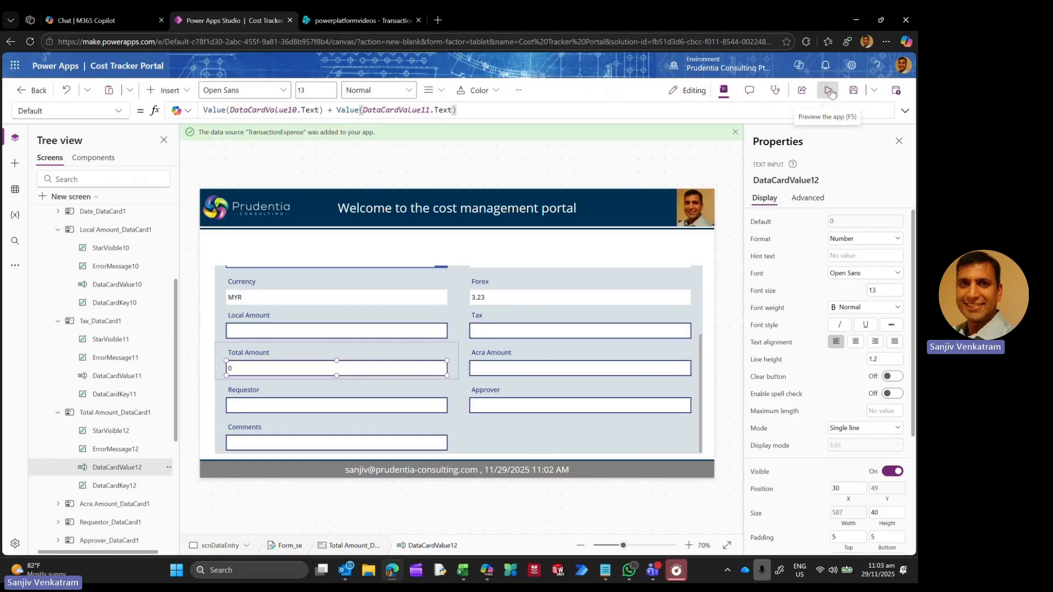
pyautogui.click(185, 313)
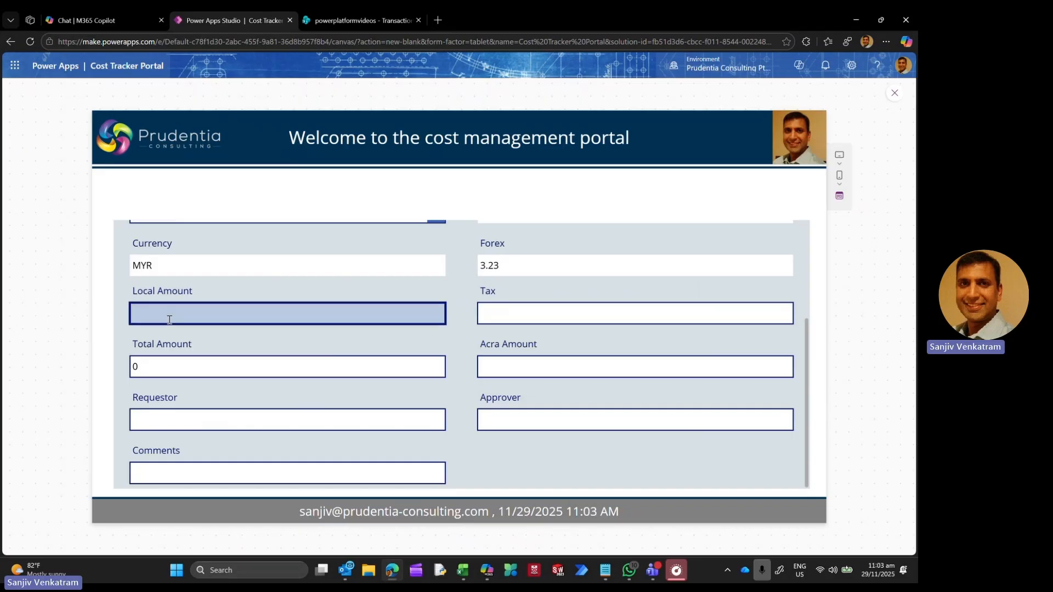
pyautogui.write('1000')
pyautogui.click(510, 311)
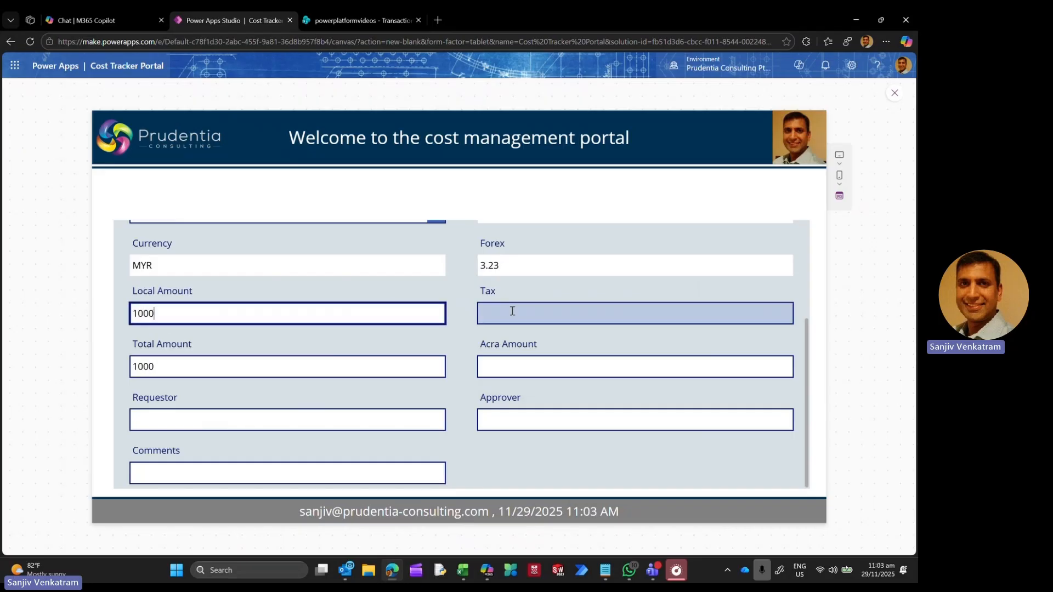
pyautogui.write('10')
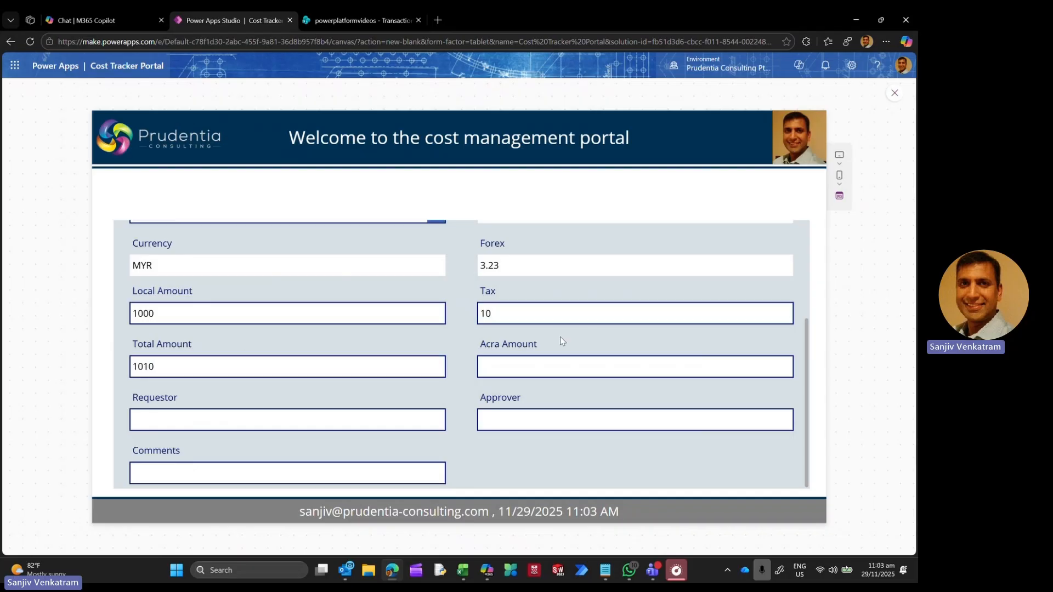
pyautogui.scroll(3, 259, 327)
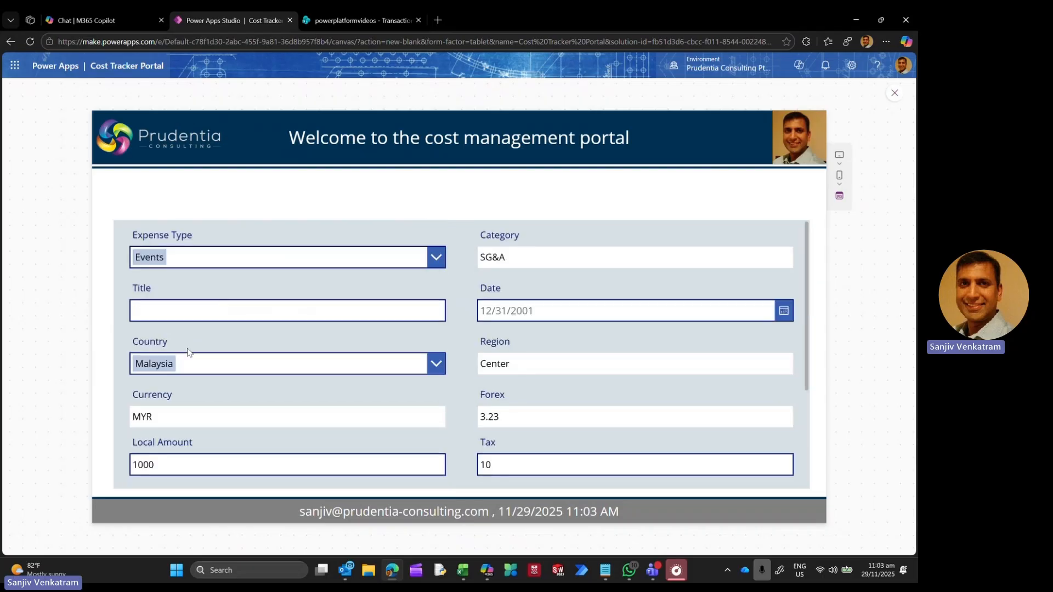
pyautogui.scroll(-3, 390, 373)
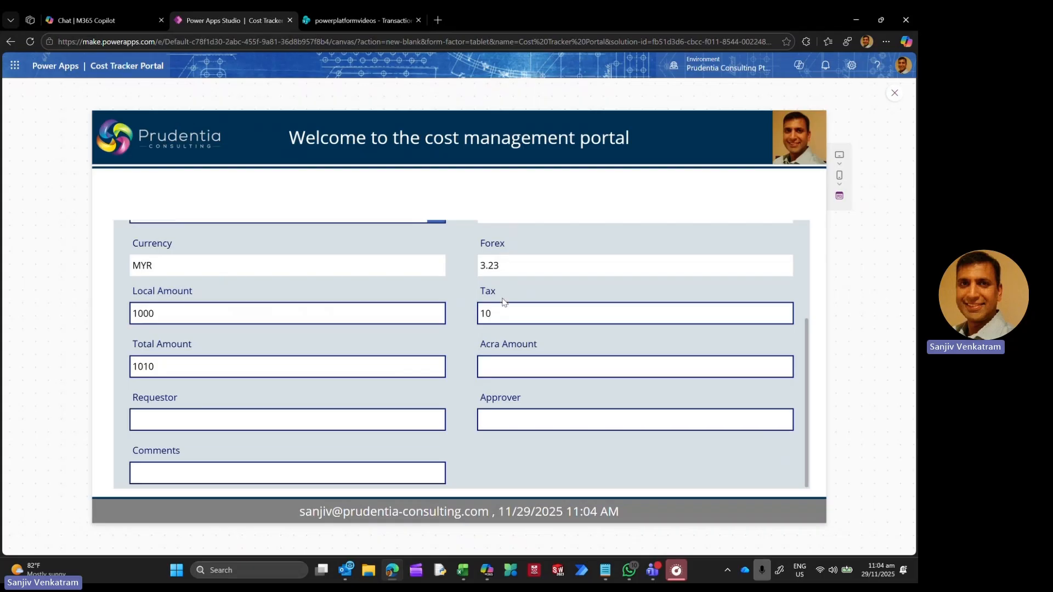
pyautogui.click(893, 94)
pyautogui.click(585, 349)
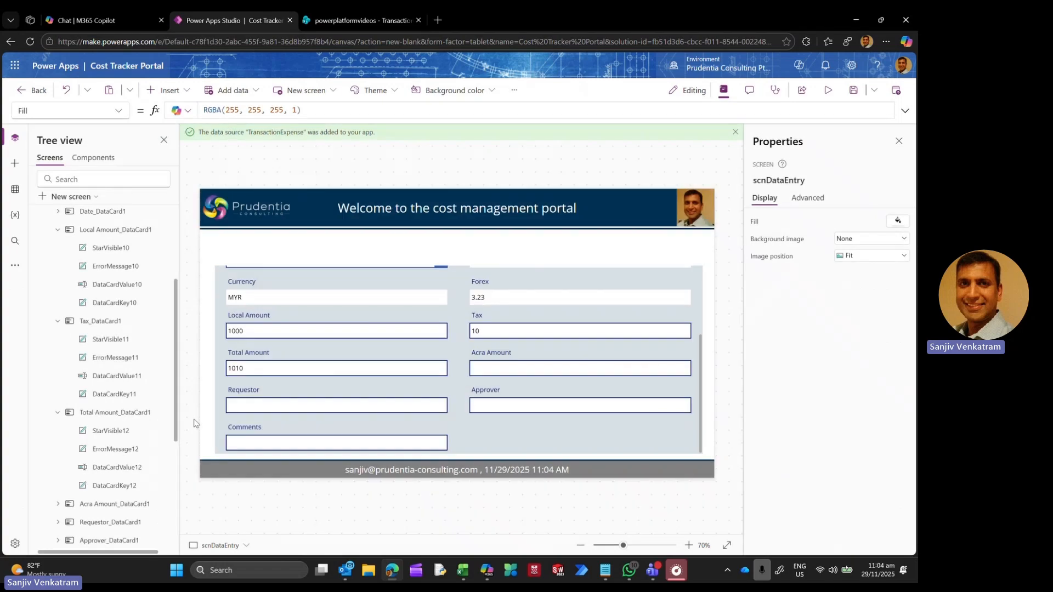
# Step: Collapse the Local Amount and Tax cards and expand Forex_DataCard2 to reveal its controls
pyautogui.click(58, 232)
pyautogui.click(58, 248)
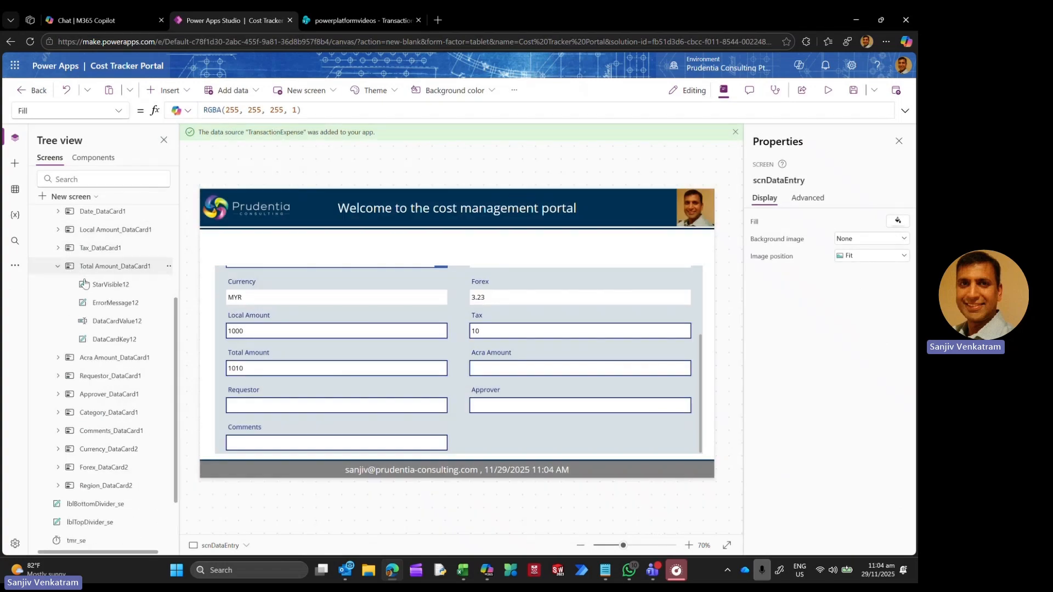
pyautogui.click(59, 467)
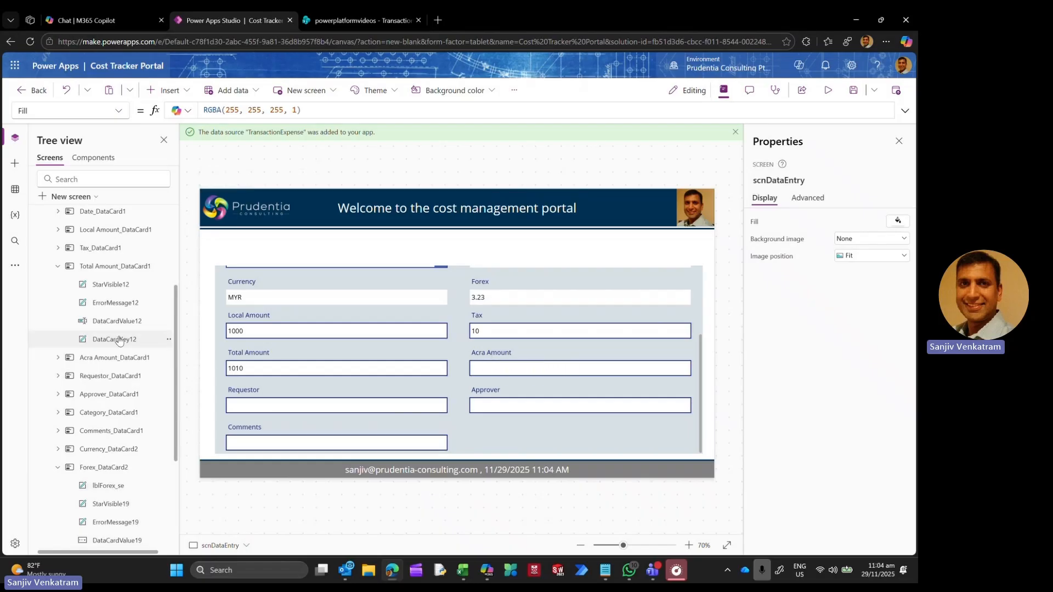
# Step: Expand Acra Amount_DataCard1 and unlock its DataCardValue13 text input for editing
pyautogui.click(58, 360)
pyautogui.scroll(-2, 132, 324)
pyautogui.rightClick(124, 310)
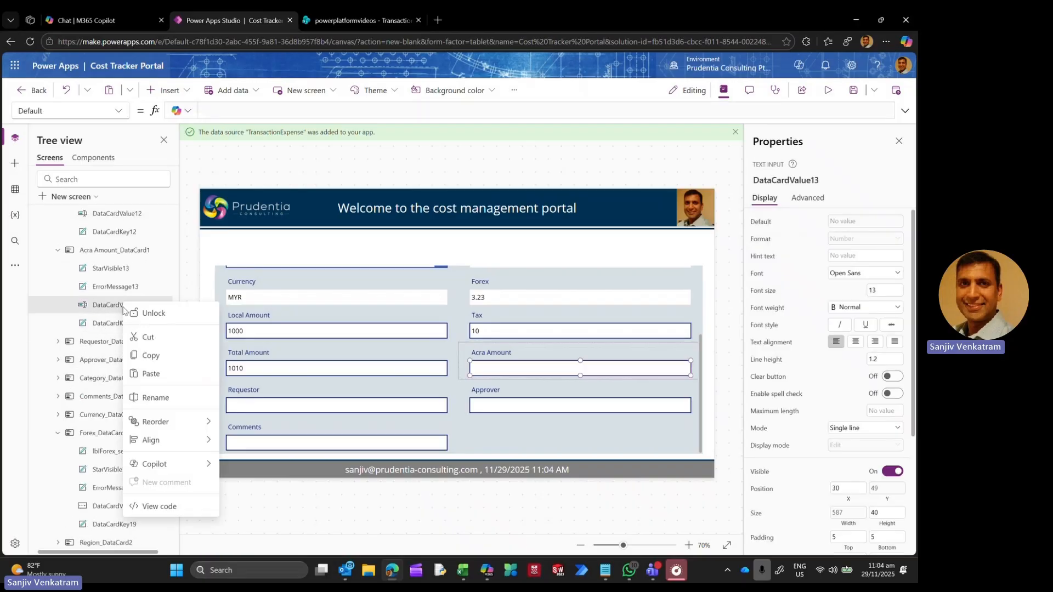
pyautogui.click(150, 315)
# Step: Replace the Default formula of DataCardValue13 in the Acra Amount card with the opening of an error-handled expression, IfError( Value(
pyautogui.doubleClick(286, 111)
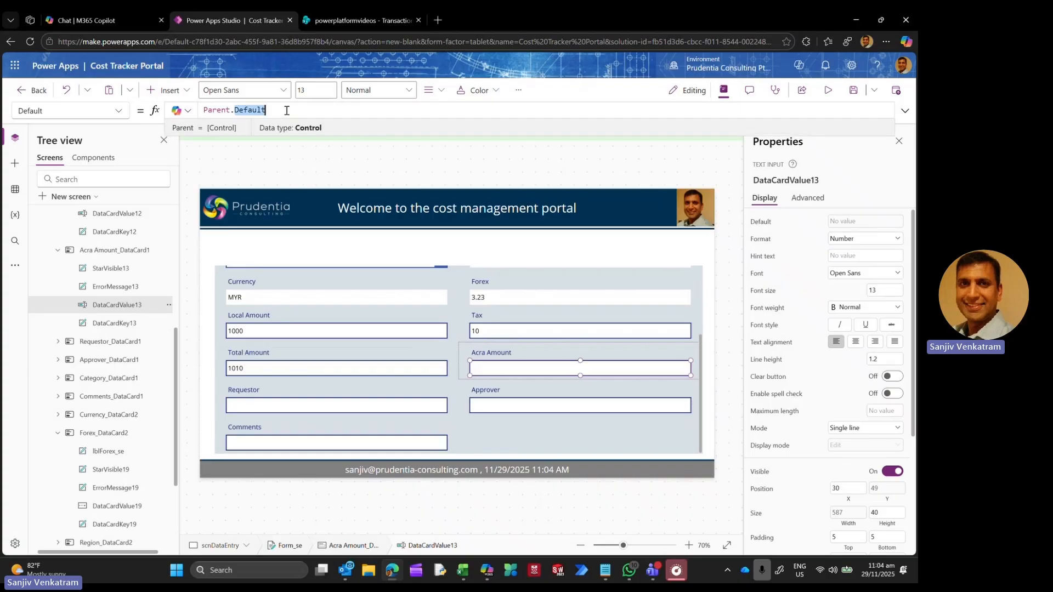
pyautogui.hotkey('ctrl', 'a')
pyautogui.write('If')
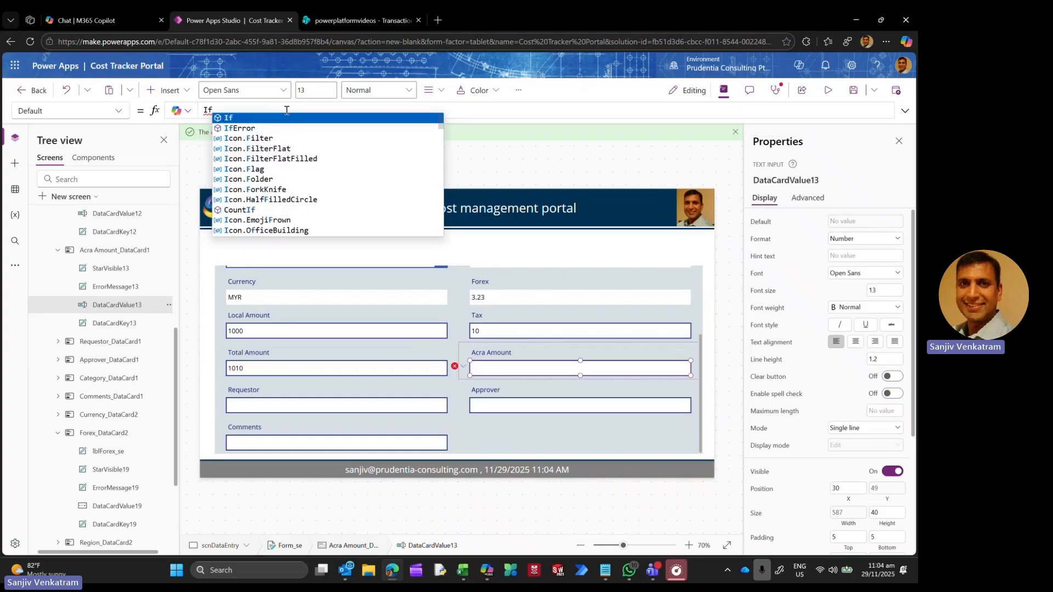
pyautogui.press('Down')
pyautogui.press('Tab')
pyautogui.write('V')
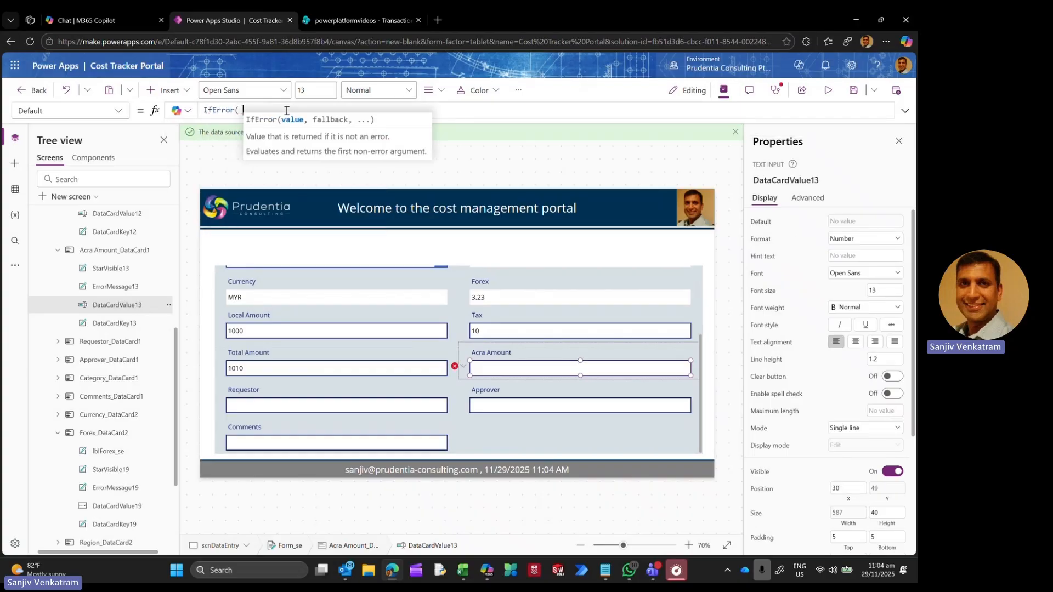
pyautogui.write('alue')
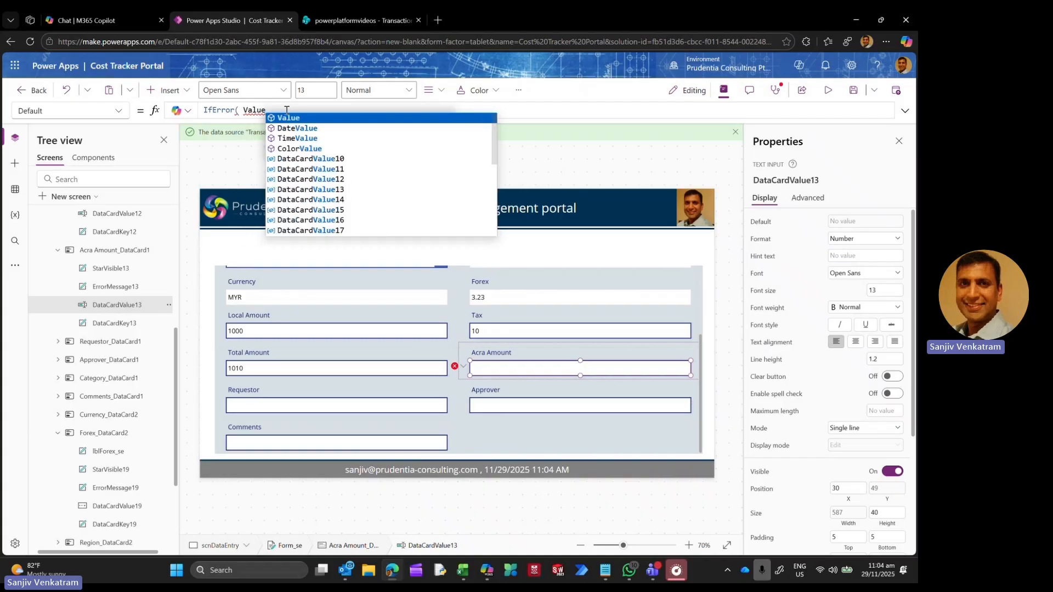
pyautogui.write('(')
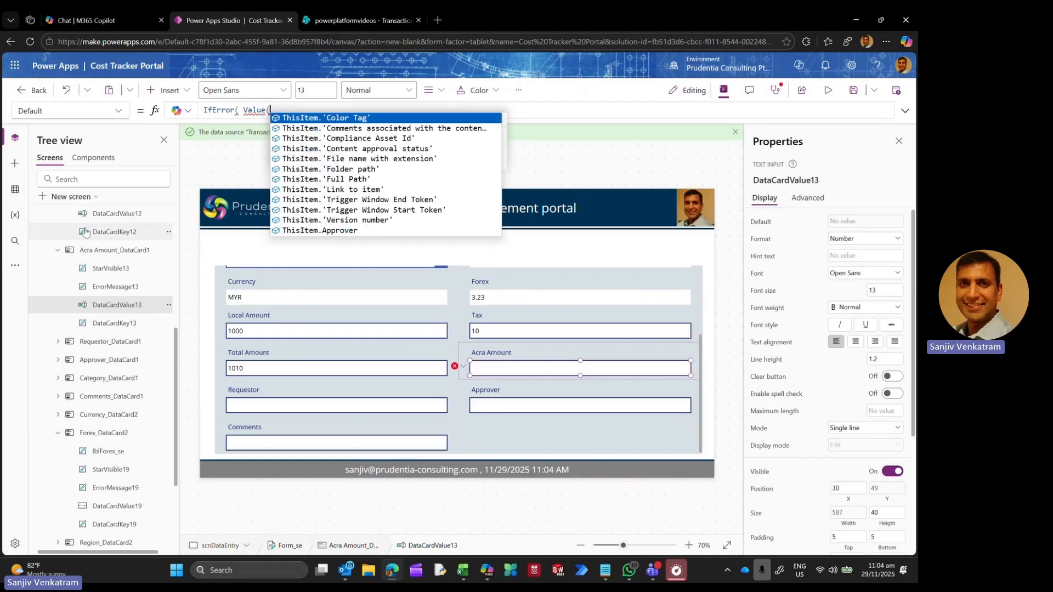
# Step: Continue the Acra Amount field's default formula with DataCardValue12.Text inside Value, followed by a division operator
pyautogui.scroll(1, 133, 242)
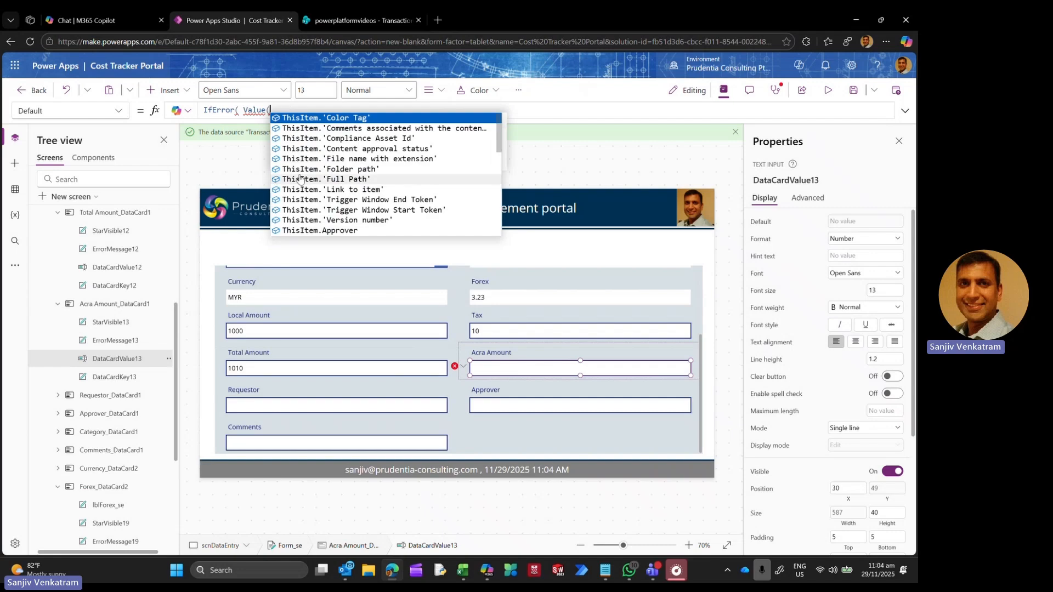
pyautogui.write('Datacardv')
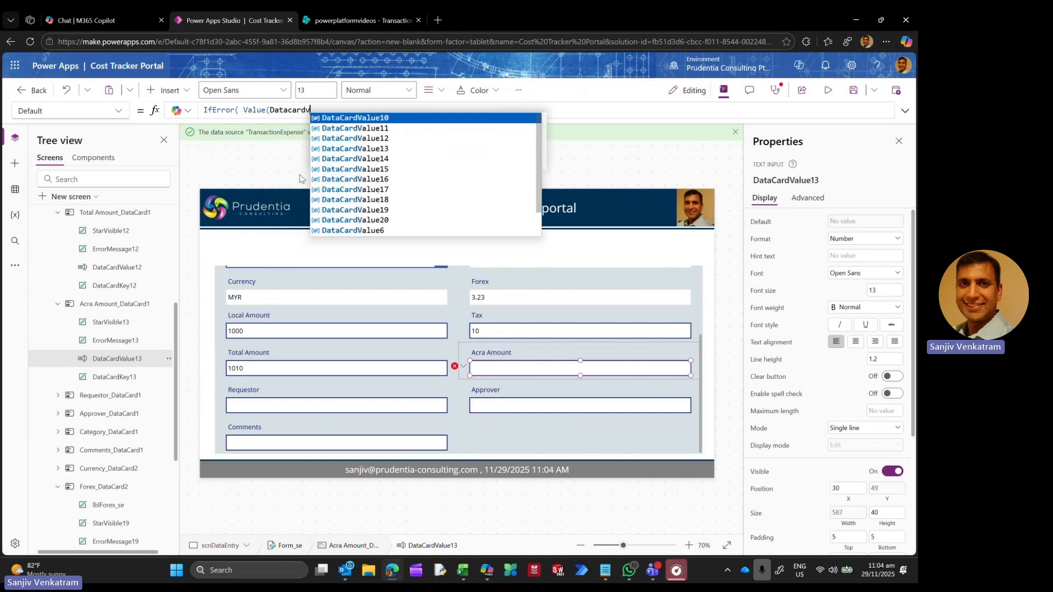
pyautogui.write('alue12')
pyautogui.press('Tab')
pyautogui.write('.')
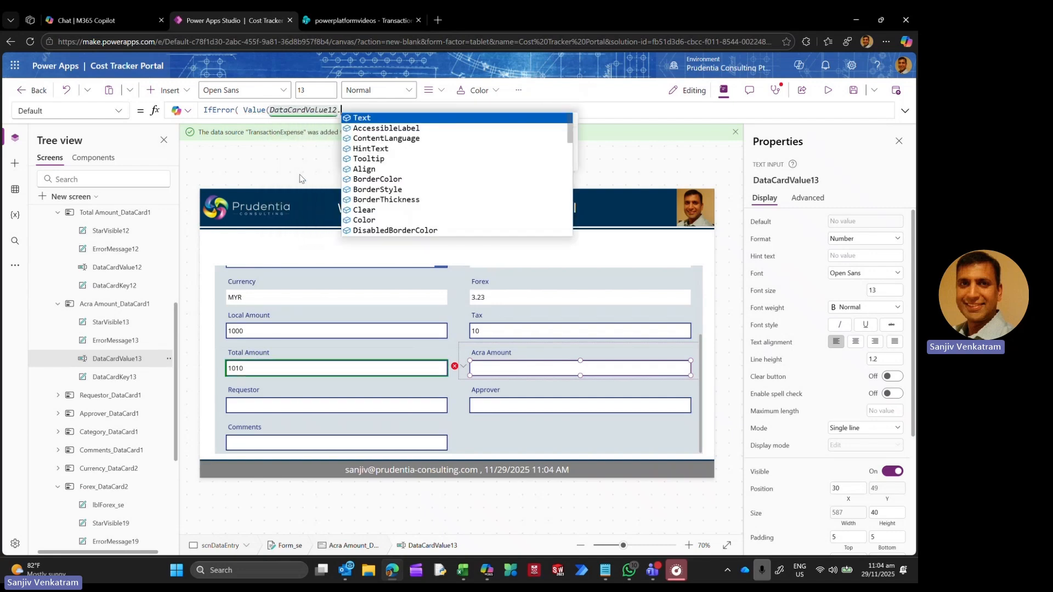
pyautogui.press('Tab')
pyautogui.write(') / ')
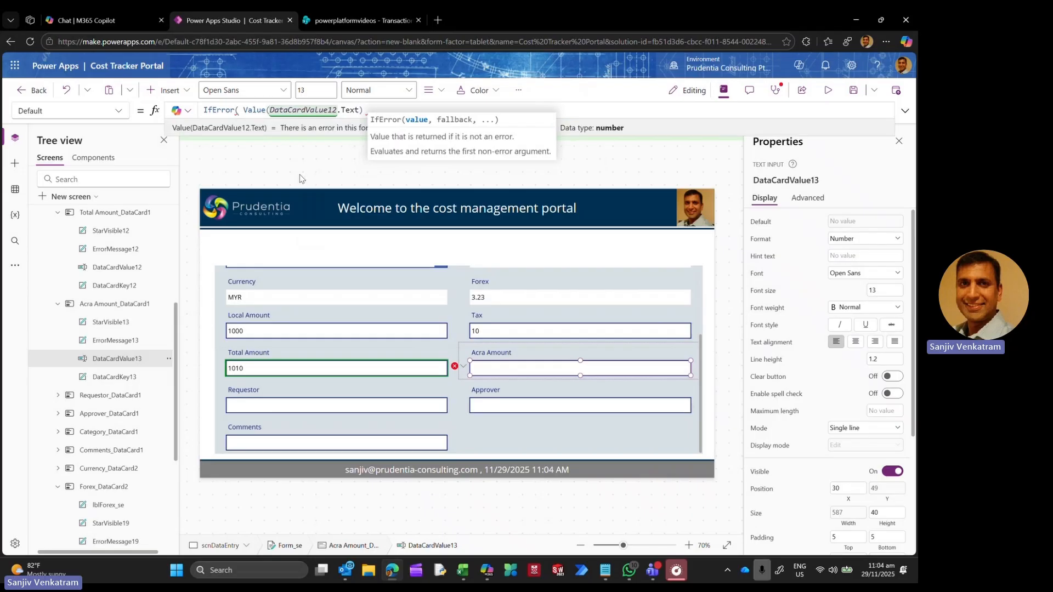
# Step: Add lblForex_se.Text as the divisor in the Acra Amount formula
pyautogui.write('lbl')
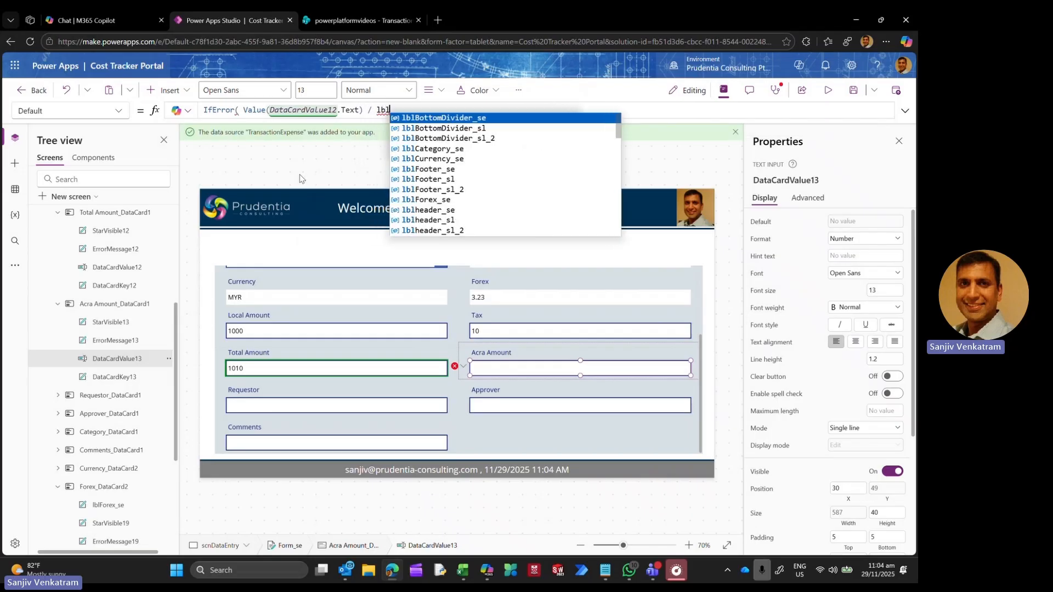
pyautogui.write('fo')
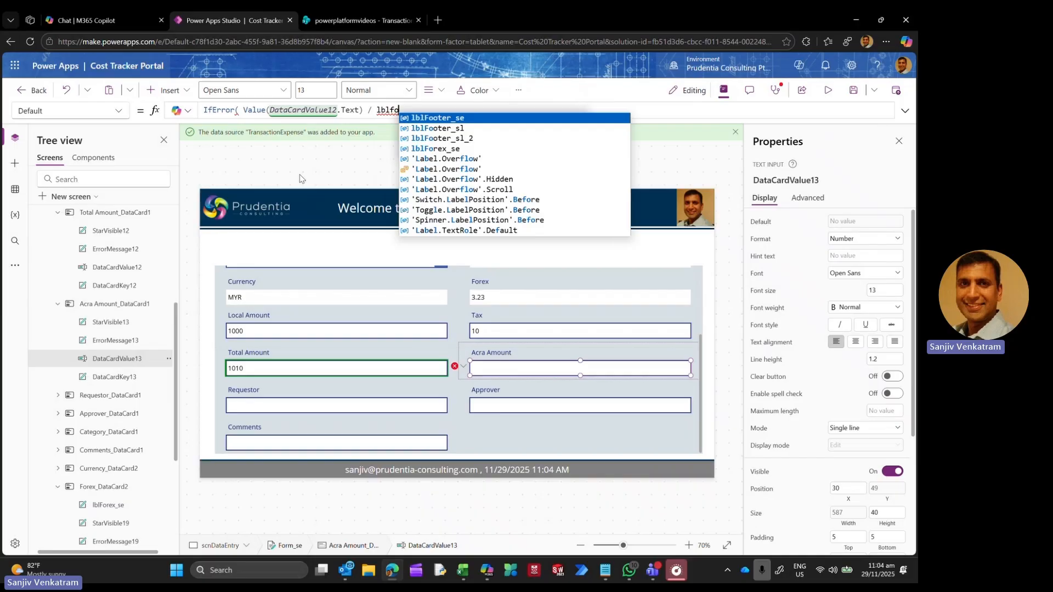
pyautogui.press('Down')
pyautogui.press('Down')
pyautogui.press('Down')
pyautogui.press('Tab')
pyautogui.write('.')
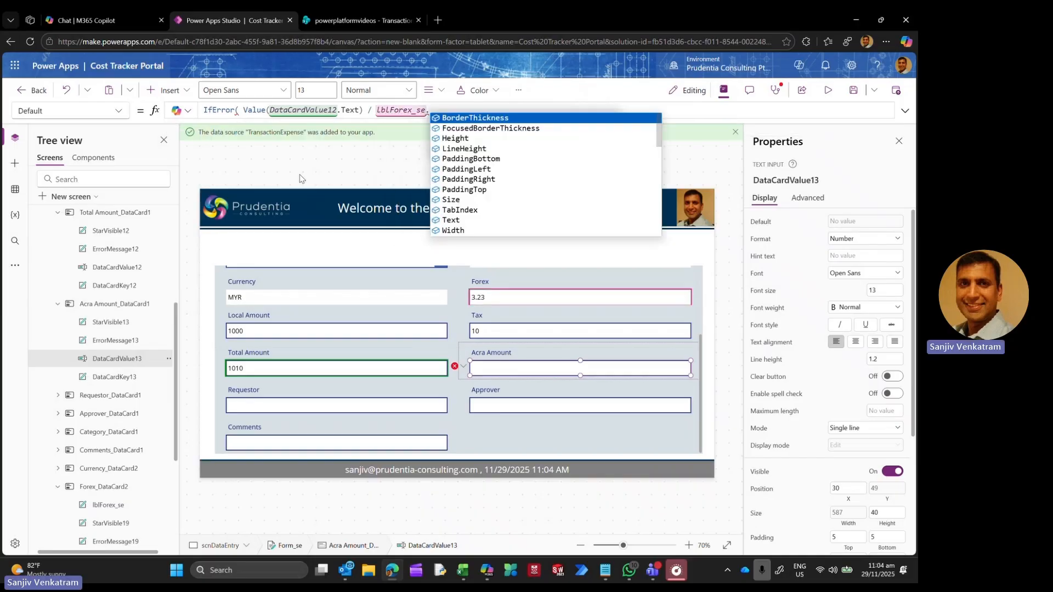
pyautogui.write('Te')
pyautogui.press('Tab')
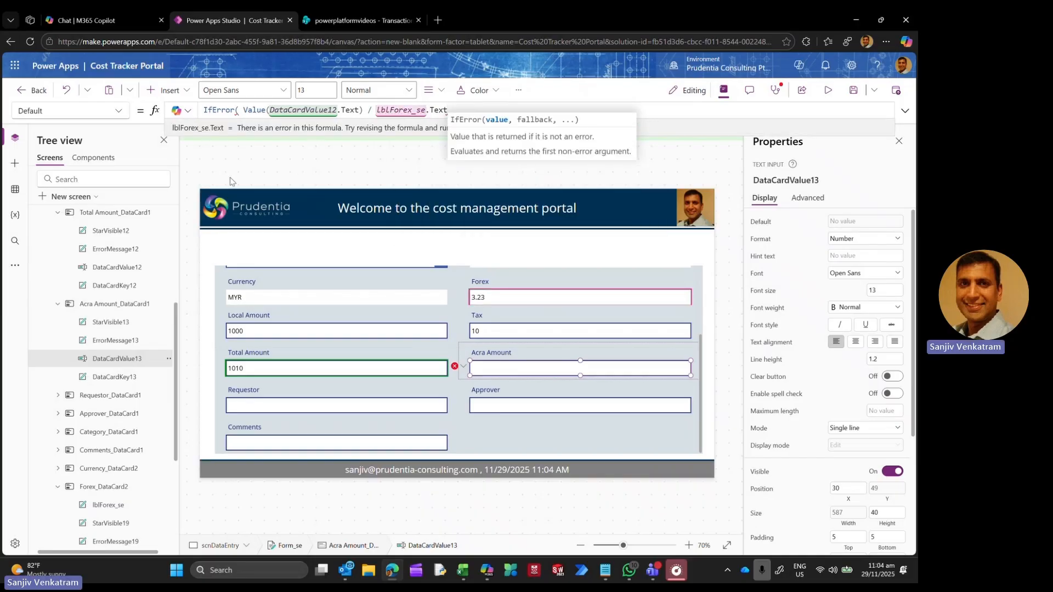
# Step: Wrap the lblForex_se.Text divisor in Value and close the IfError formula with a fallback of 0
pyautogui.click(375, 108)
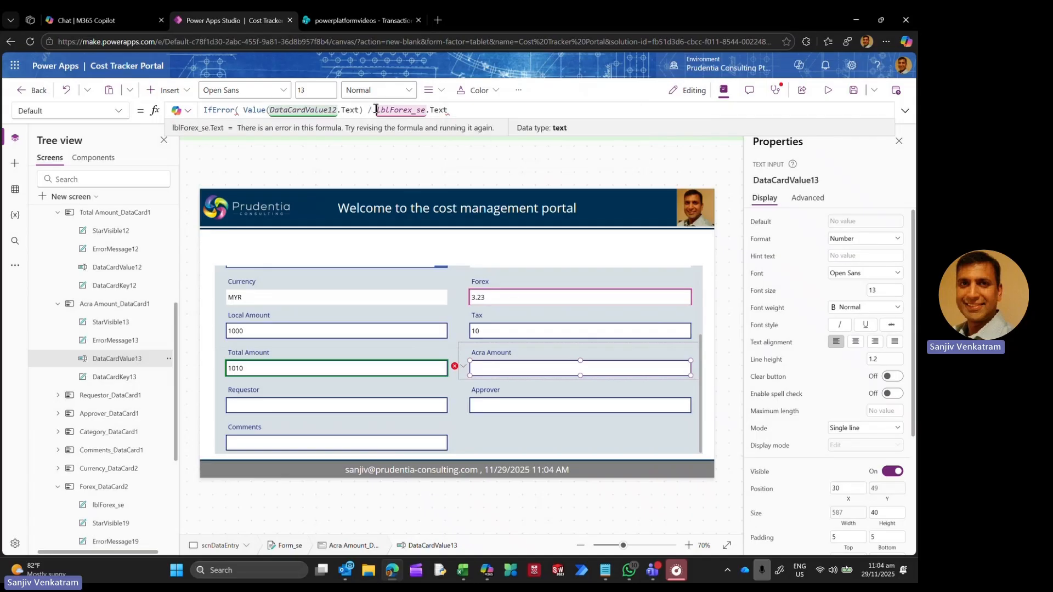
pyautogui.write('Value')
pyautogui.click(448, 119)
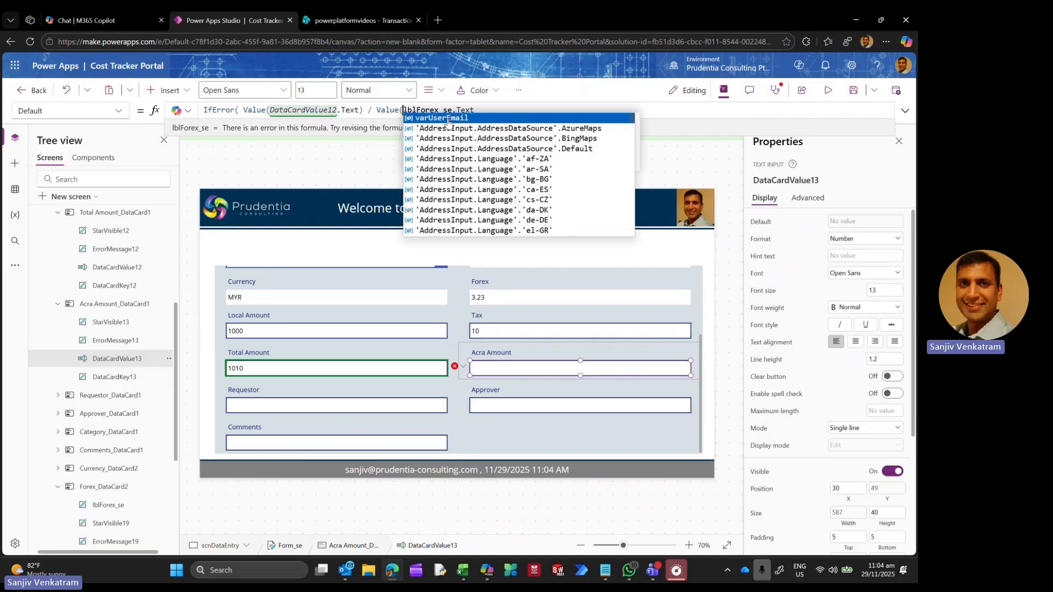
pyautogui.click(500, 107)
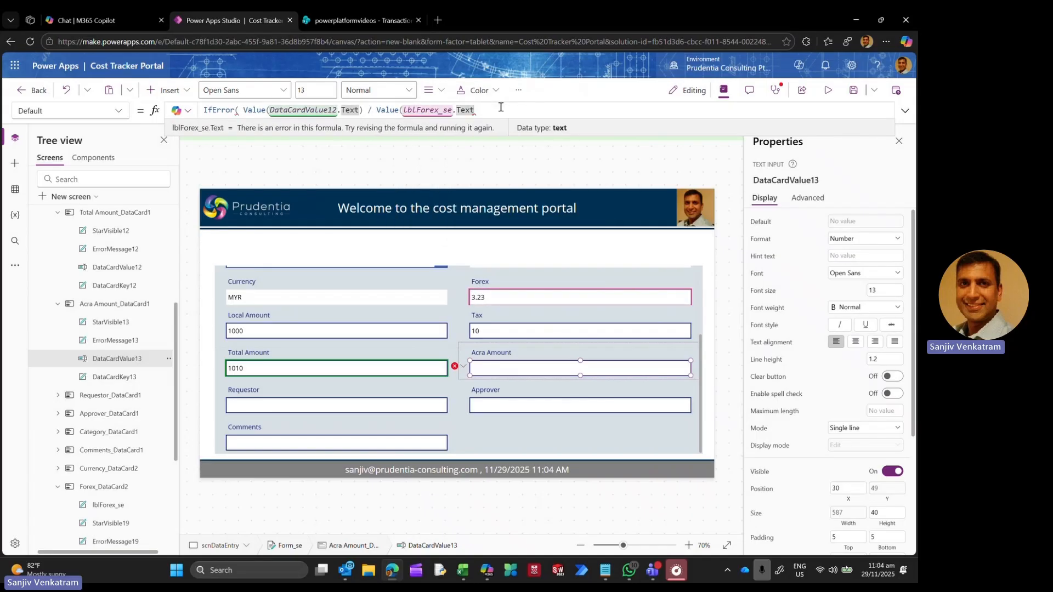
pyautogui.write(')')
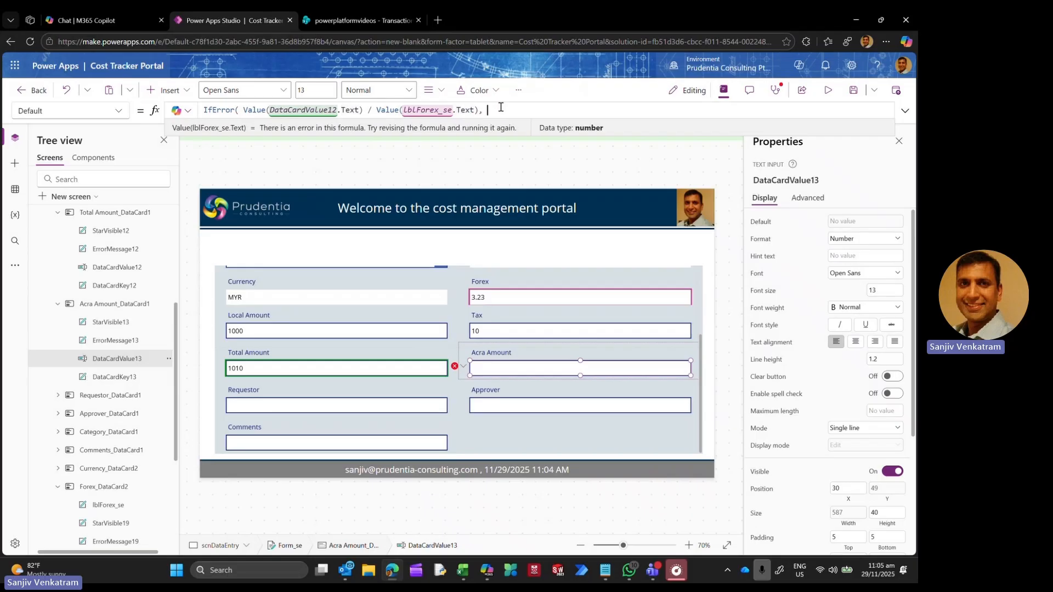
pyautogui.write(', 0)')
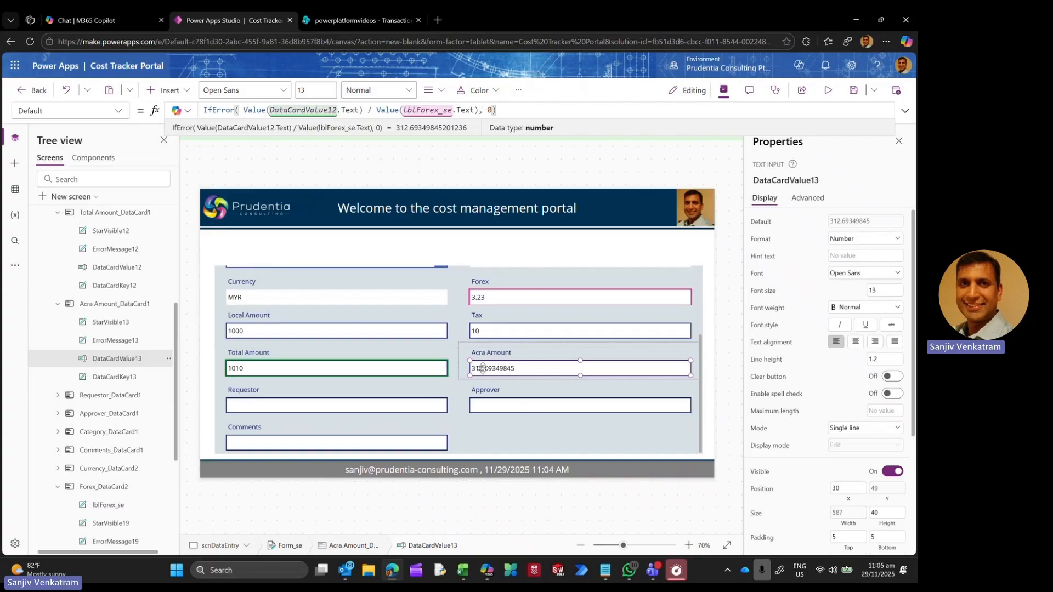
# Step: Wrap the Acra Amount IfError formula in a Text function with the number format "###.00"
pyautogui.click(206, 111)
pyautogui.write('Text')
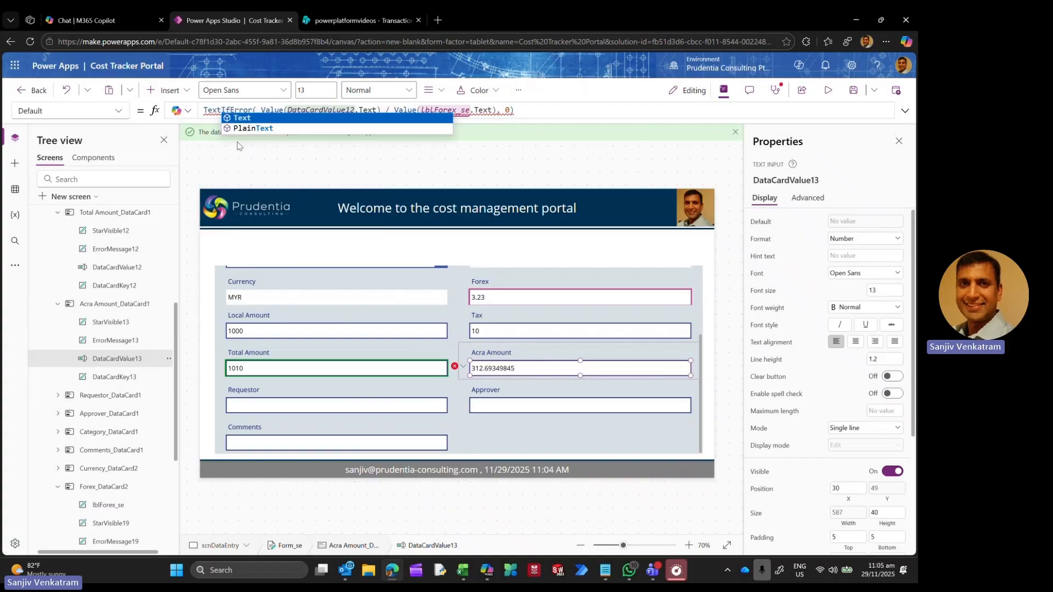
pyautogui.write('(')
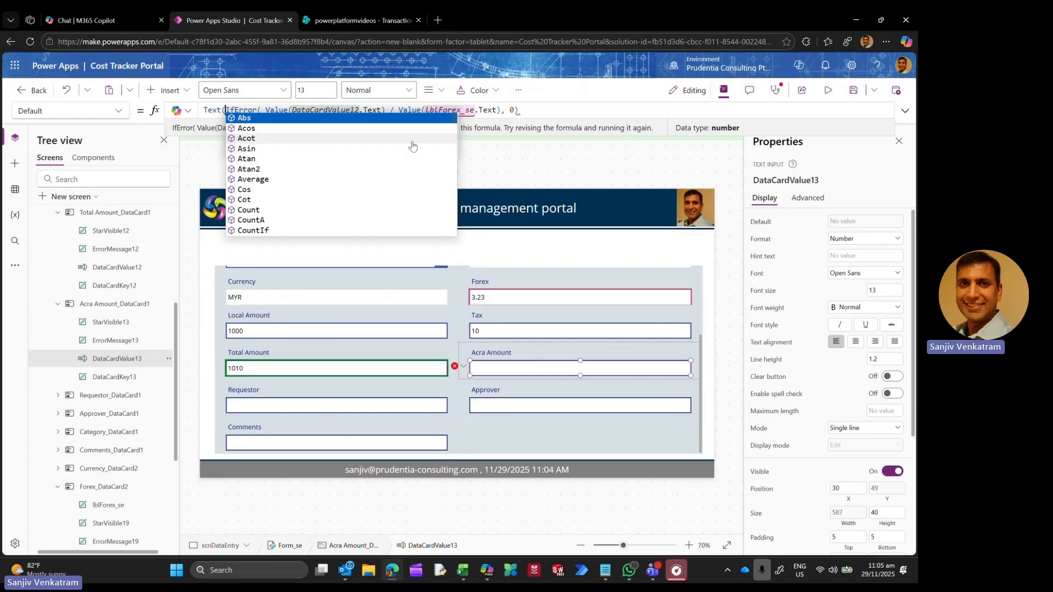
pyautogui.click(564, 110)
pyautogui.write(',')
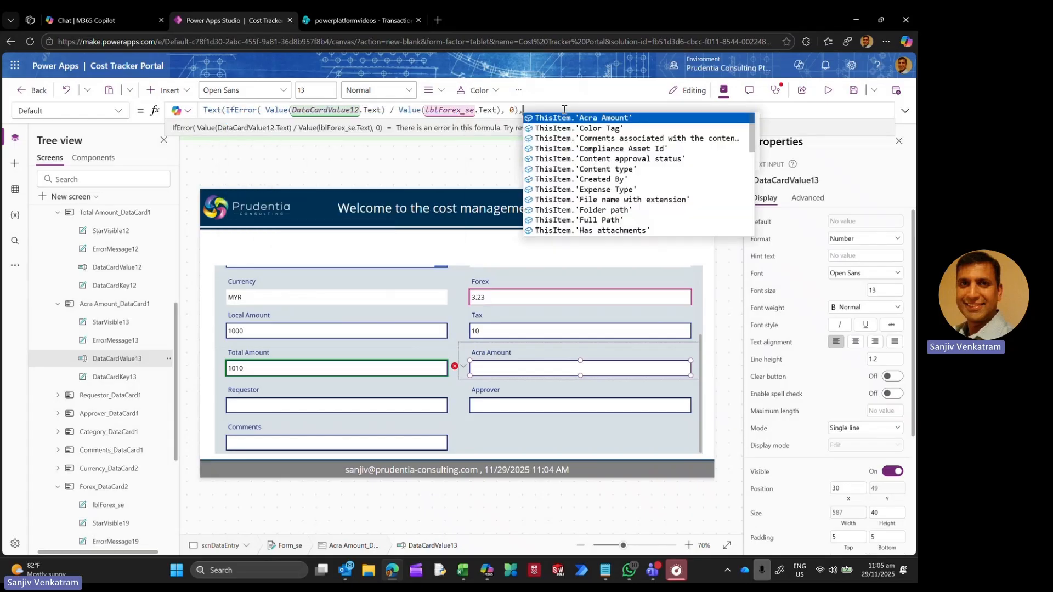
pyautogui.write('"')
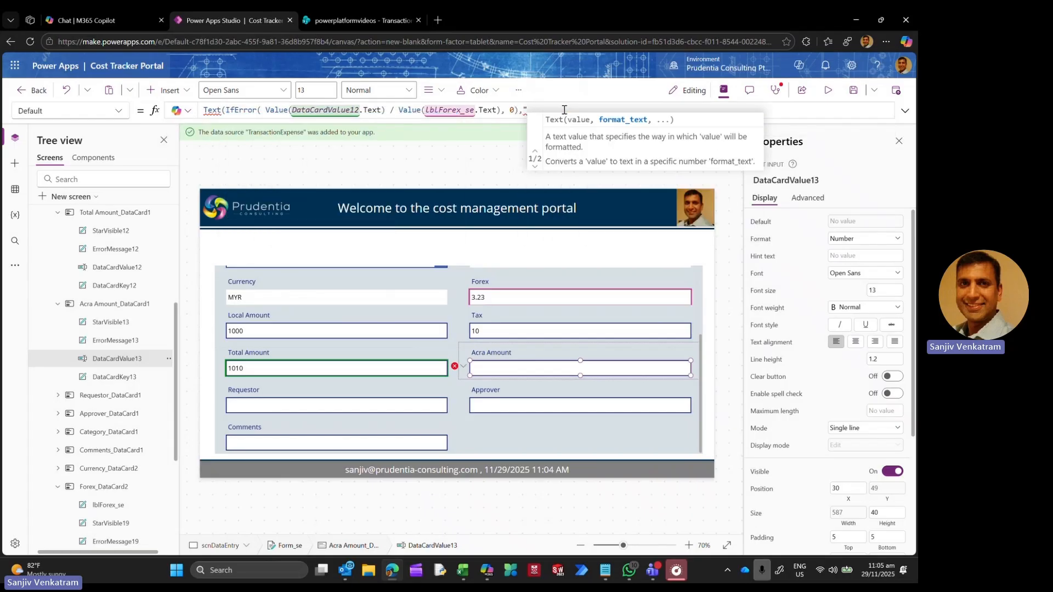
pyautogui.write('###')
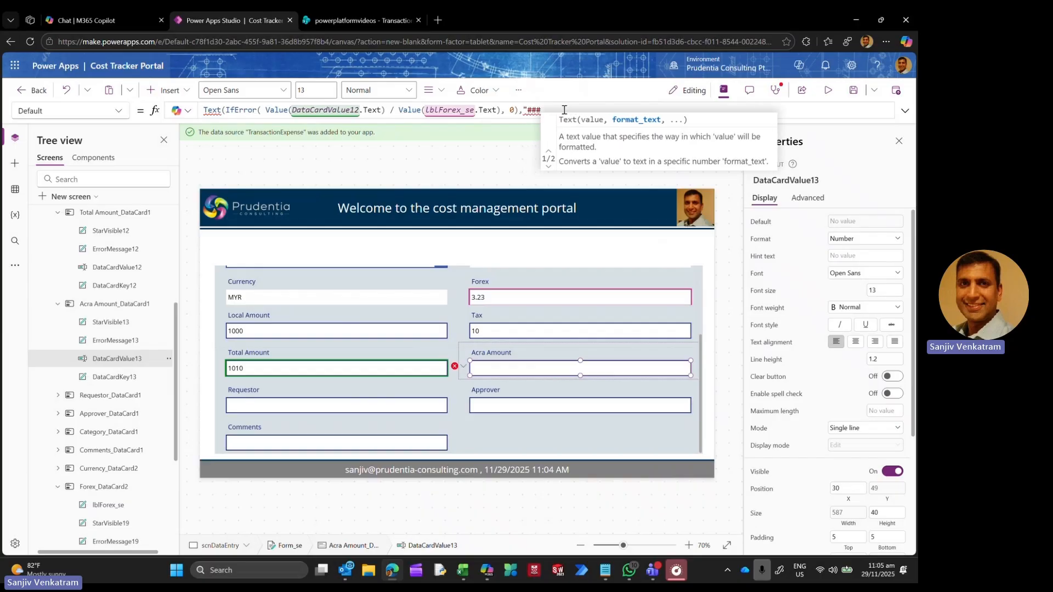
pyautogui.write('.')
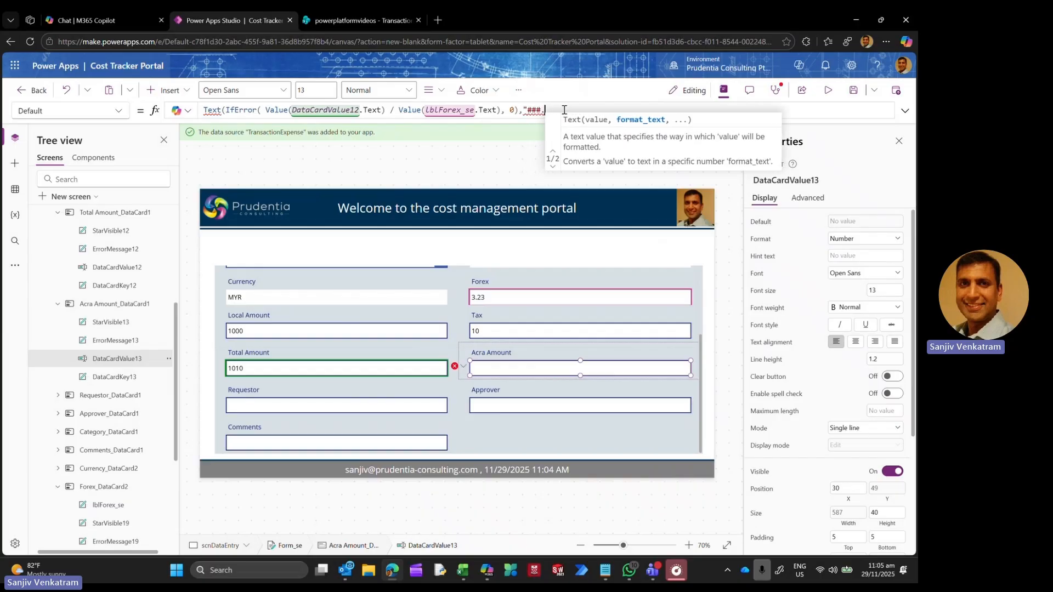
pyautogui.write('00")')
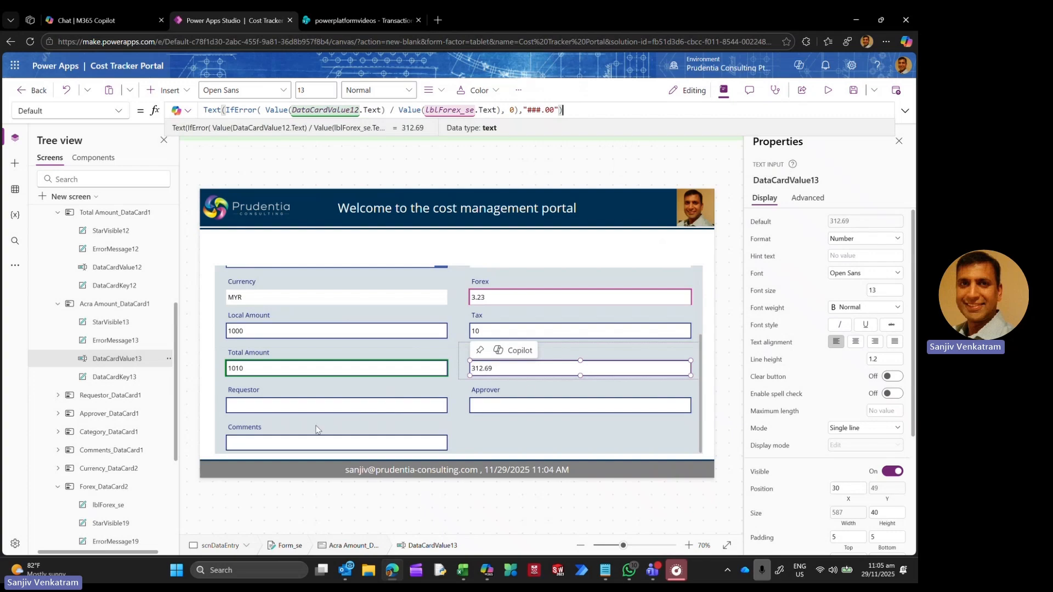
# Step: Collapse the Acra Amount, Total Amount and Forex data cards in the screen's control tree
pyautogui.click(58, 304)
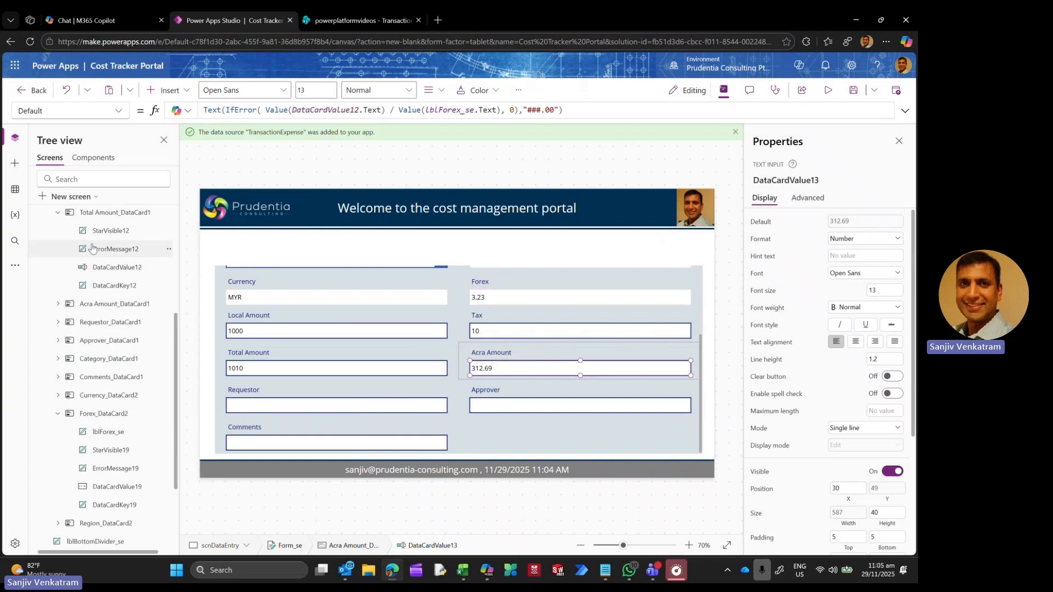
pyautogui.click(58, 212)
pyautogui.scroll(4, 104, 384)
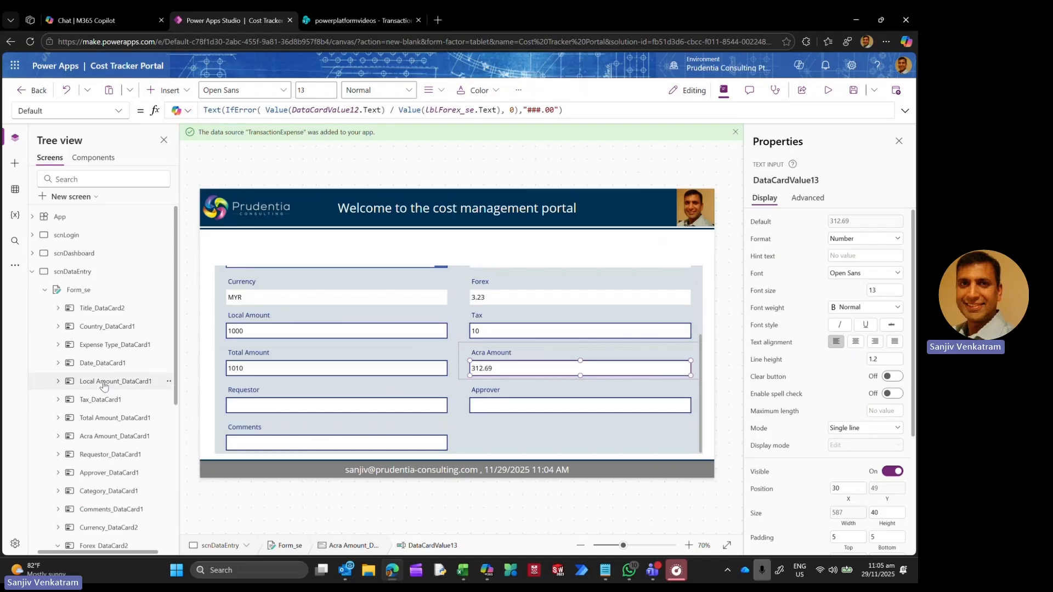
pyautogui.scroll(-4, 103, 386)
pyautogui.click(57, 332)
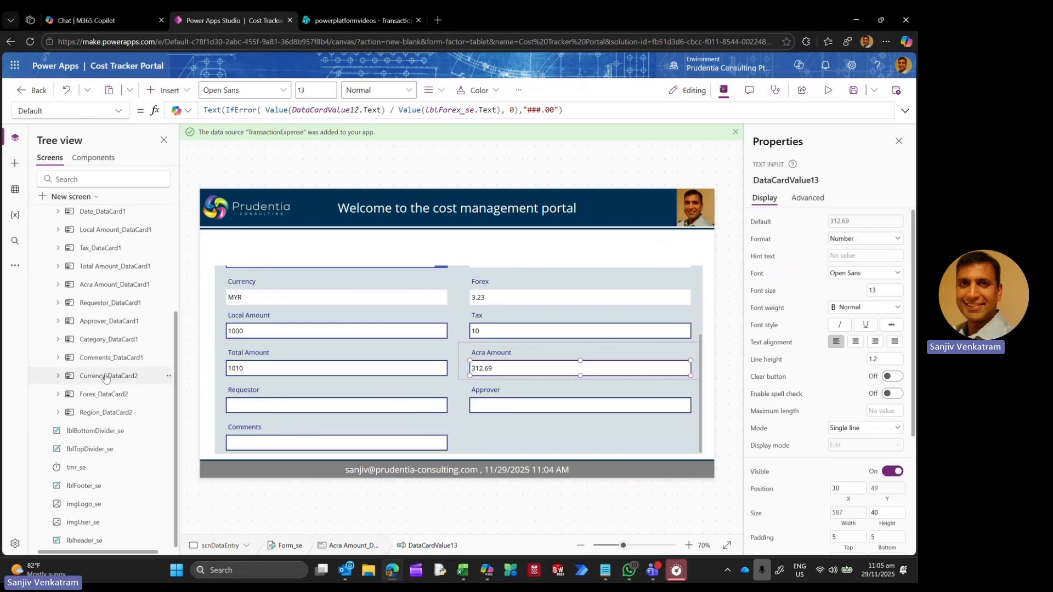
# Step: Unlock the Requestor data card and set the default of its text input, DataCardValue14, to varUserEmail
pyautogui.rightClick(104, 306)
pyautogui.click(115, 314)
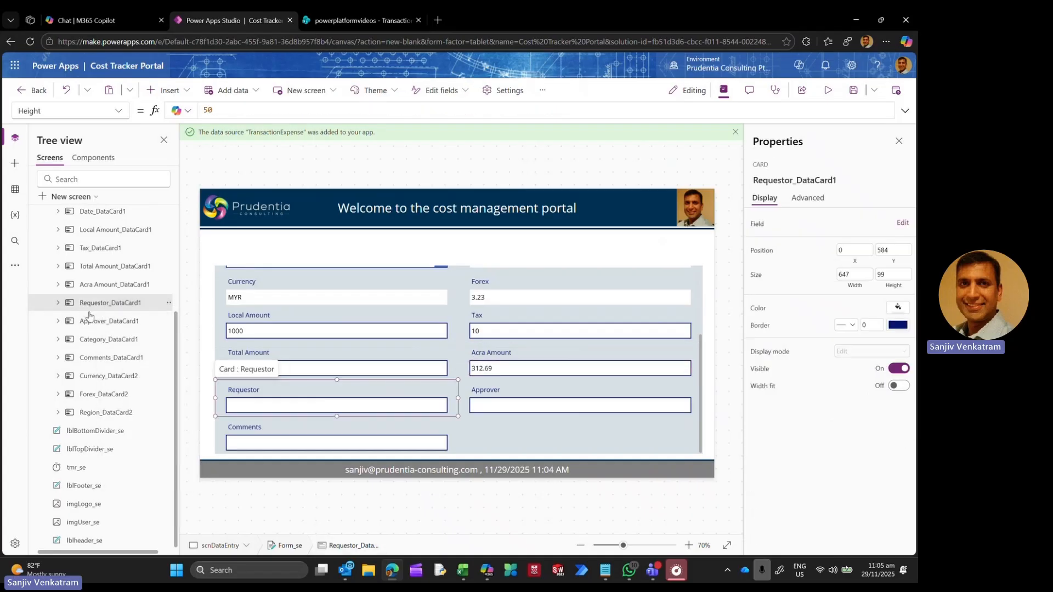
pyautogui.click(59, 303)
pyautogui.click(121, 360)
pyautogui.moveTo(270, 112); pyautogui.dragTo(195, 113)
pyautogui.write('var')
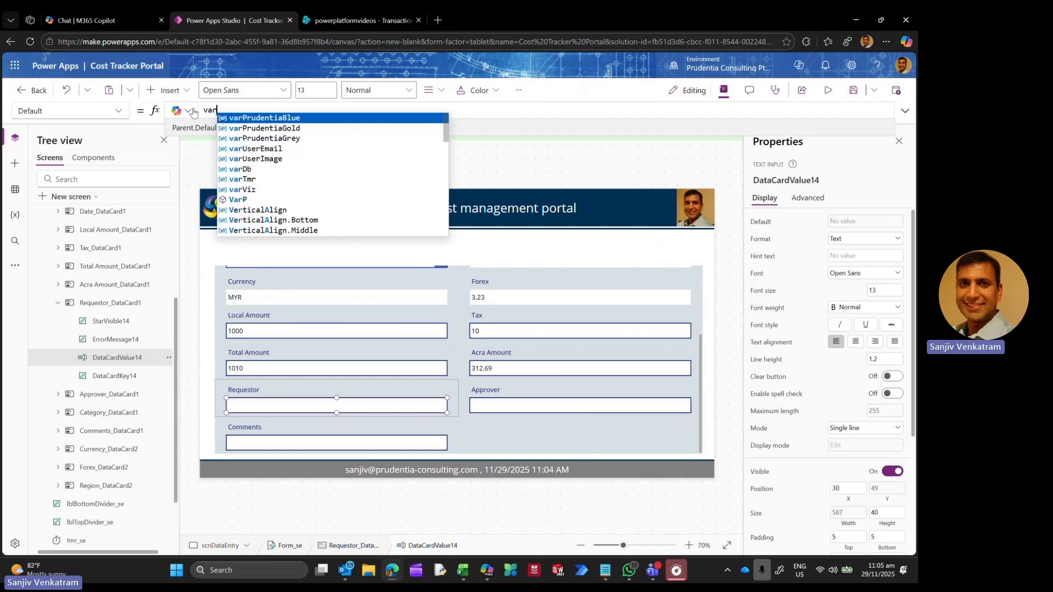
pyautogui.click(256, 148)
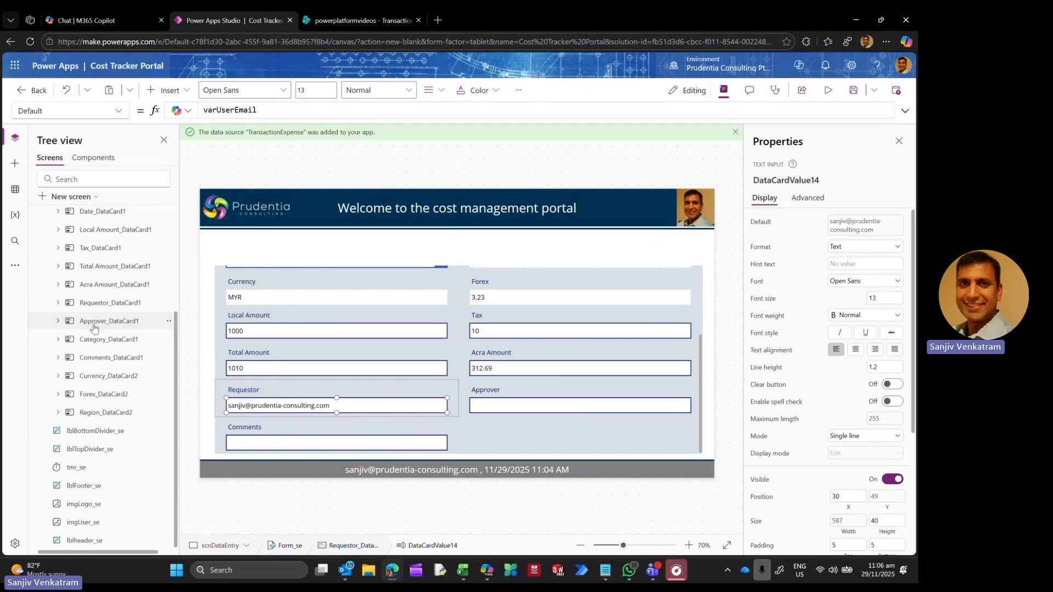
# Step: Unlock the Approver data card and expand it to show its controls
pyautogui.rightClick(94, 324)
pyautogui.click(106, 334)
pyautogui.click(57, 321)
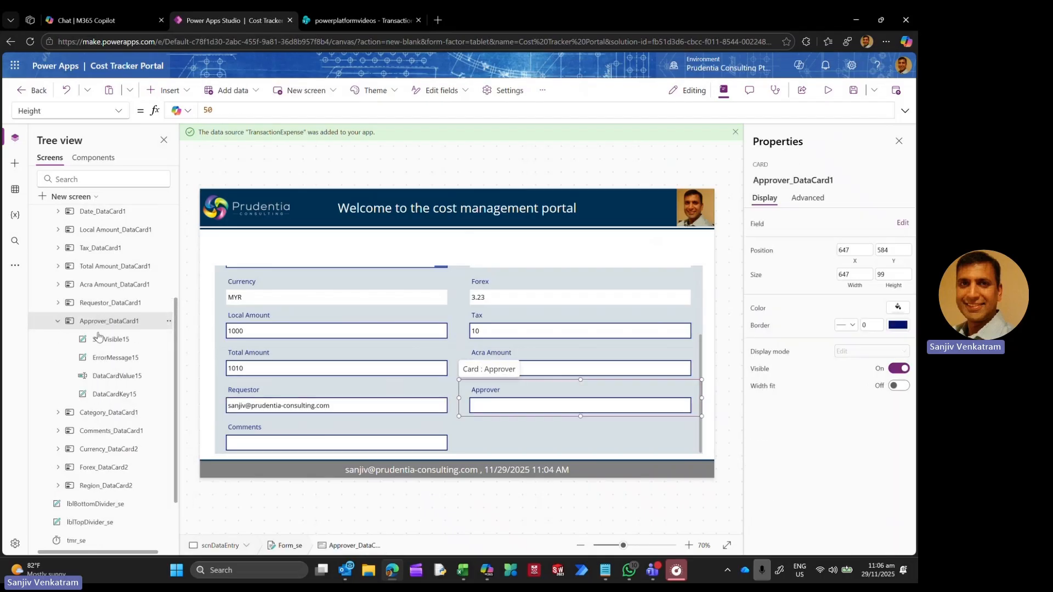
# Step: Set the default of the Approver card's text input, DataCardValue15, to varUserEmail and collapse the card
pyautogui.click(113, 376)
pyautogui.click(236, 109)
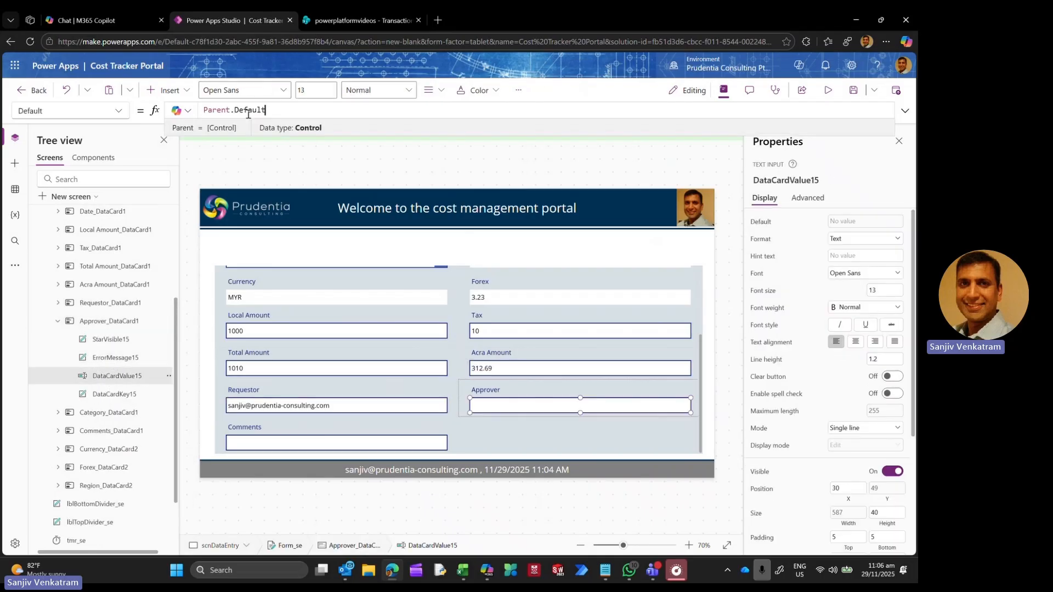
pyautogui.hotkey('ctrl', 'a')
pyautogui.write('var')
pyautogui.press('Down')
pyautogui.press('Down')
pyautogui.press('Down')
pyautogui.press('Down')
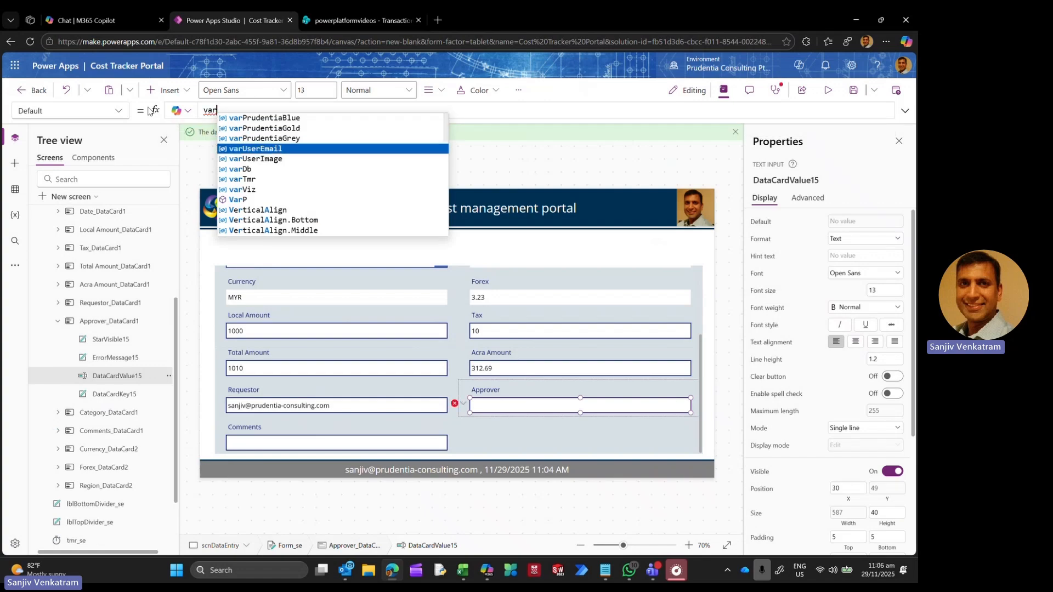
pyautogui.press('Up')
pyautogui.press('Tab')
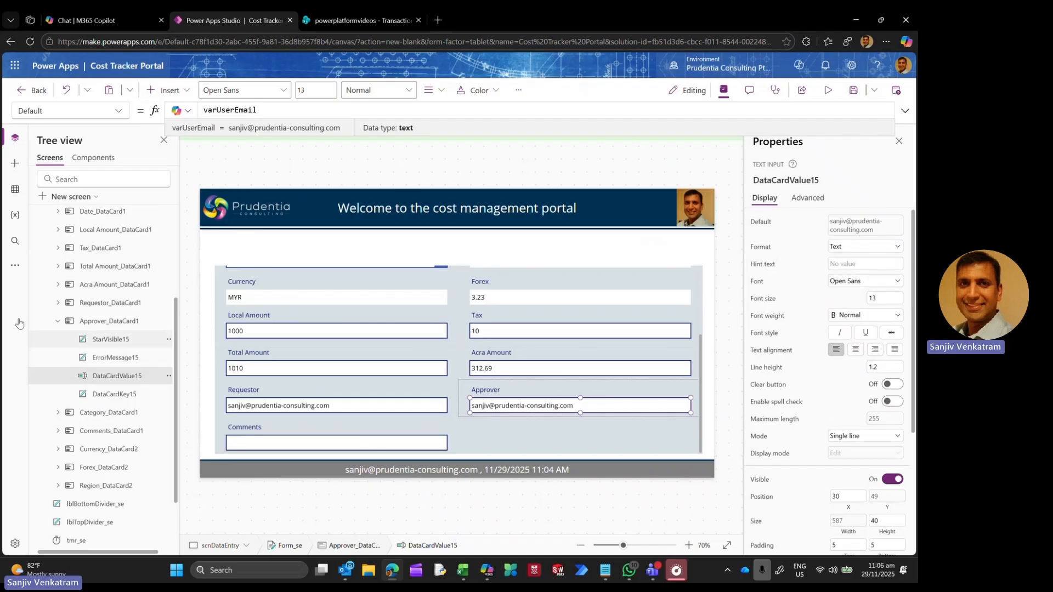
pyautogui.click(58, 320)
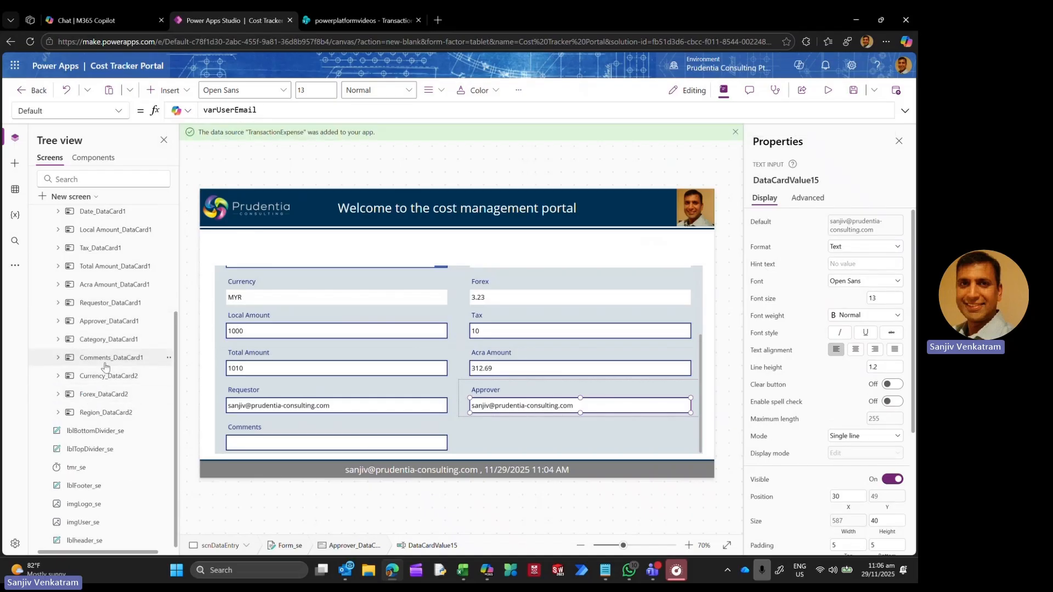
# Step: Set the Visible property of the Comments data card to varViz
pyautogui.click(129, 352)
pyautogui.click(119, 112)
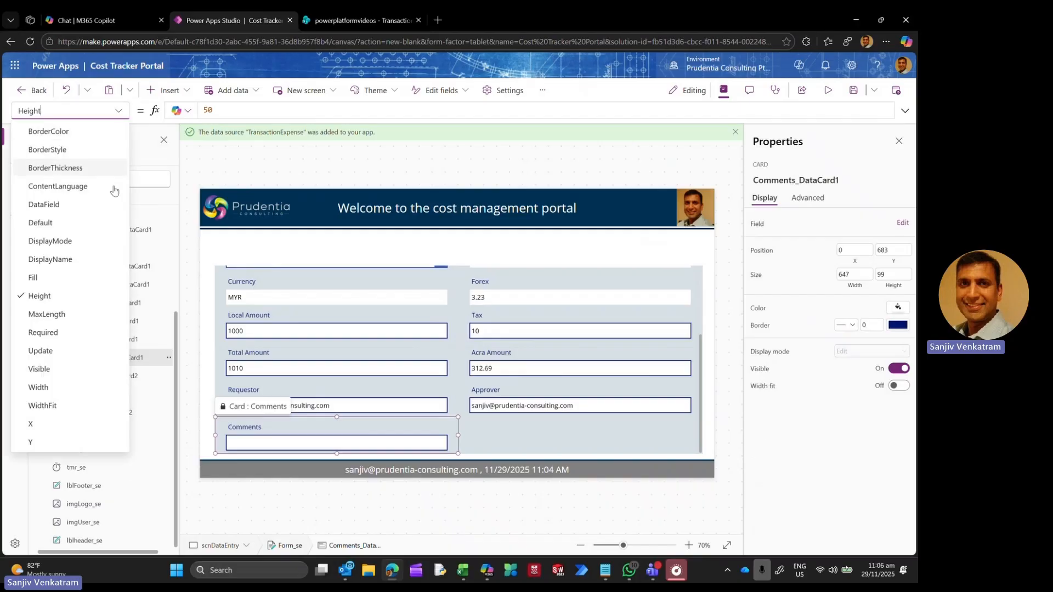
pyautogui.click(78, 369)
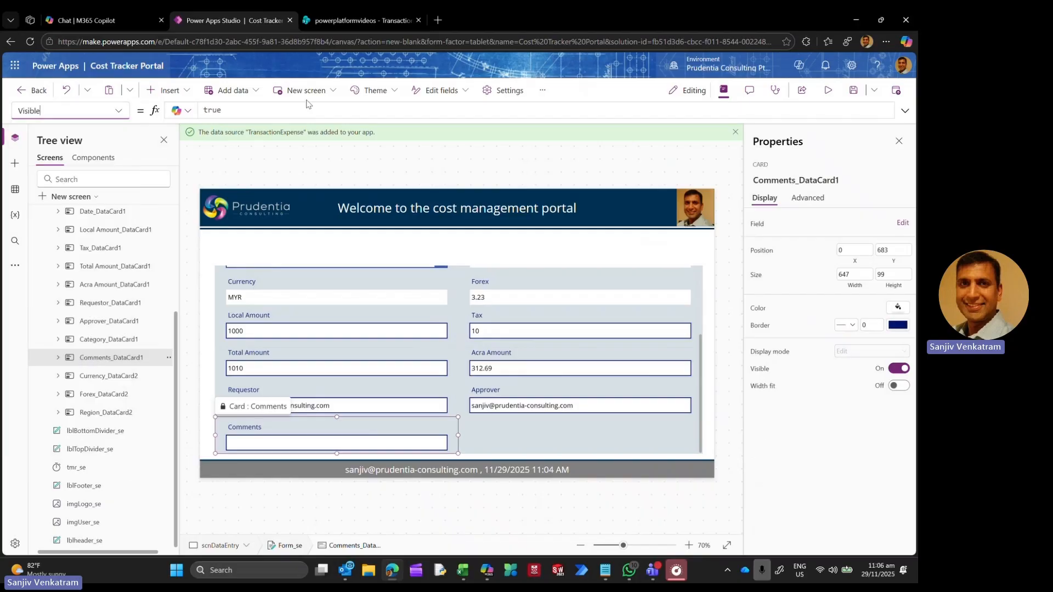
pyautogui.click(231, 112)
pyautogui.hotkey('ctrl', 'a')
pyautogui.write('var')
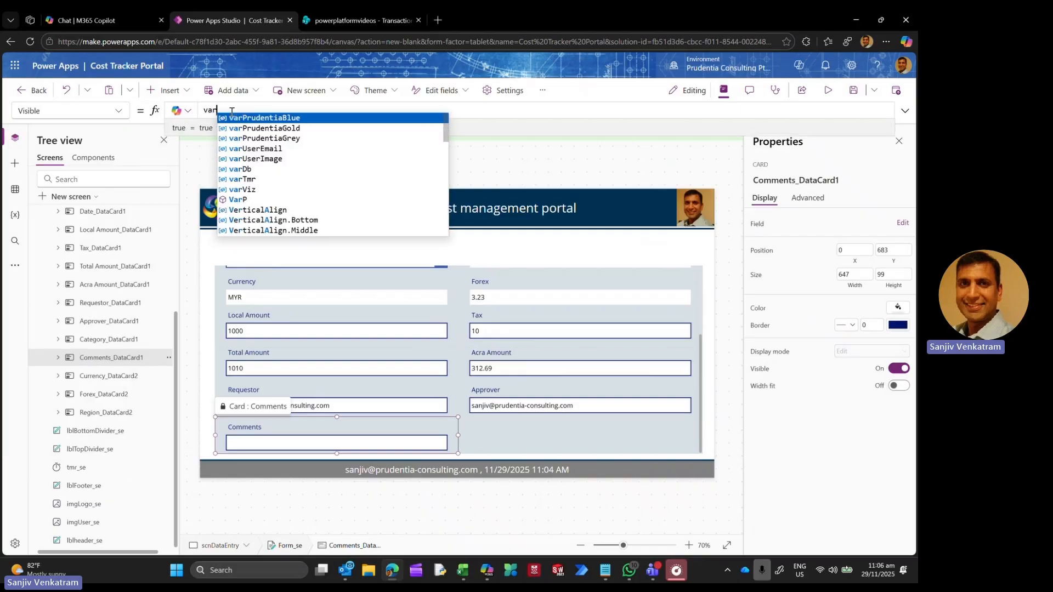
pyautogui.write('v')
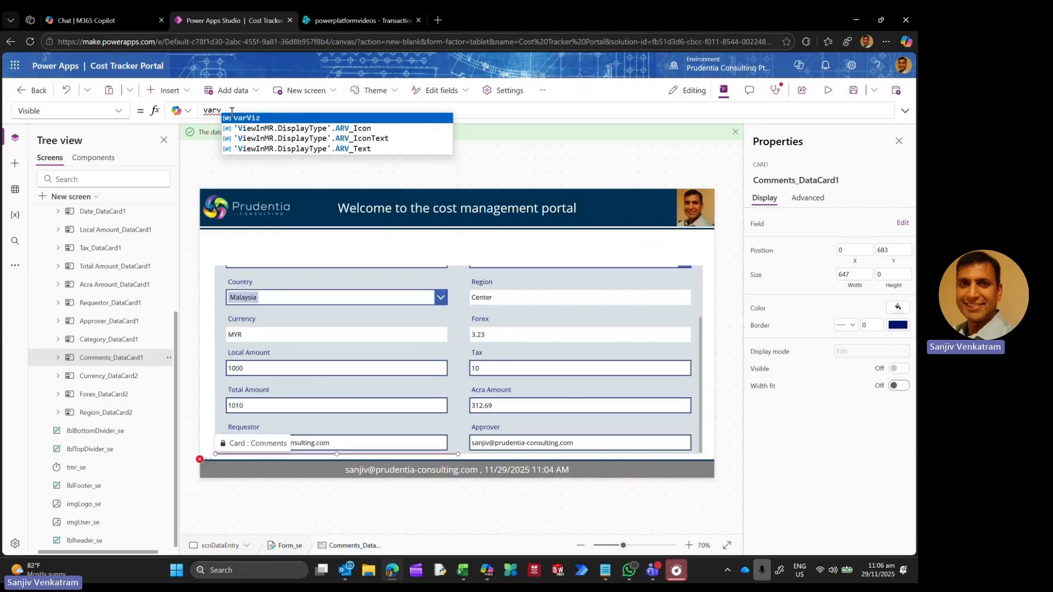
pyautogui.press('Tab')
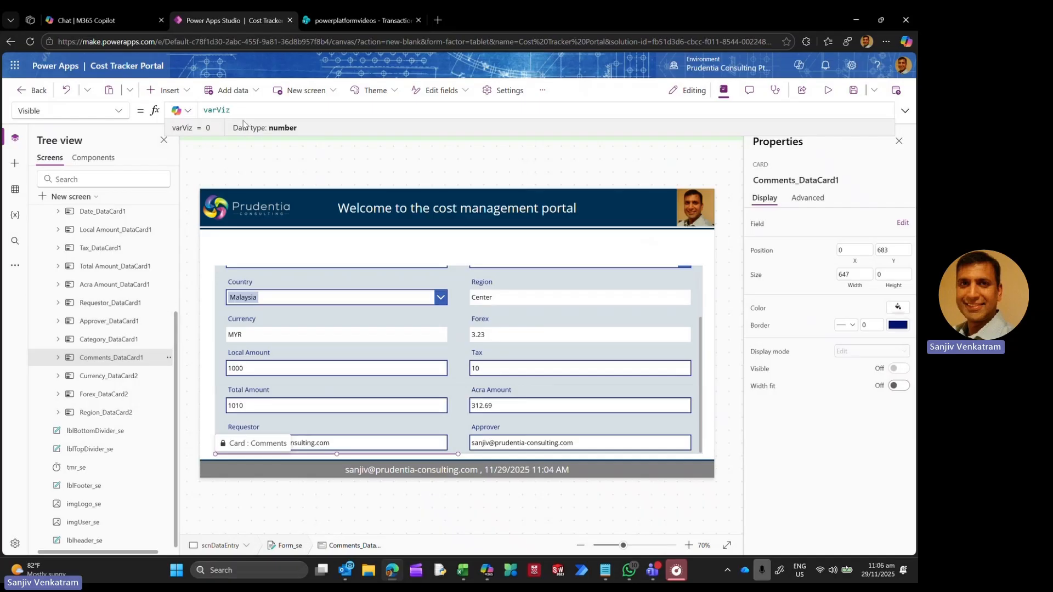
# Step: Replace the Comments card's visibility variable with the value true
pyautogui.hotkey('ctrl', 'a')
pyautogui.write('true')
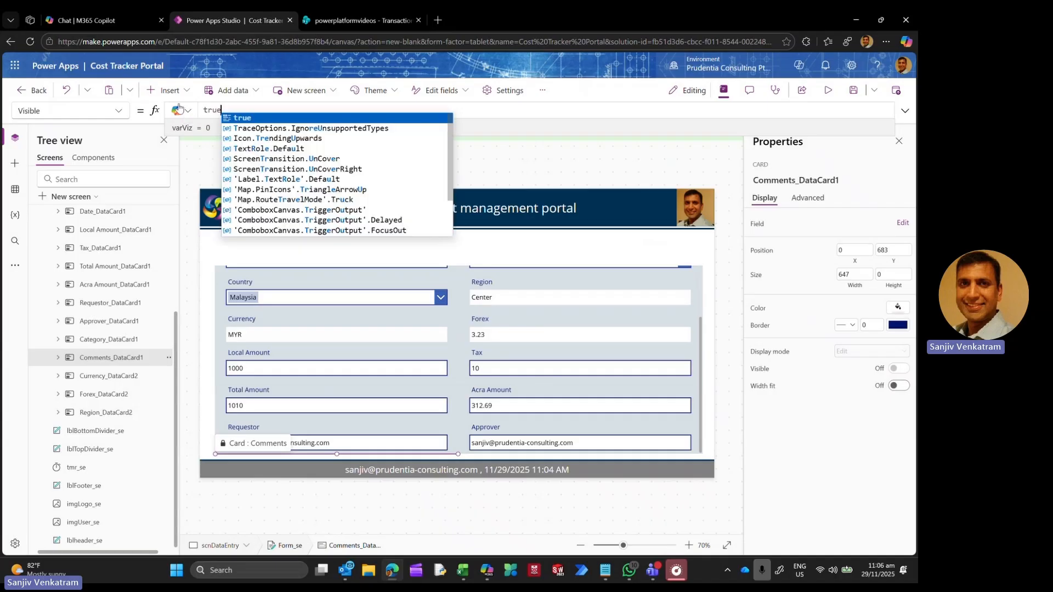
pyautogui.click(117, 361)
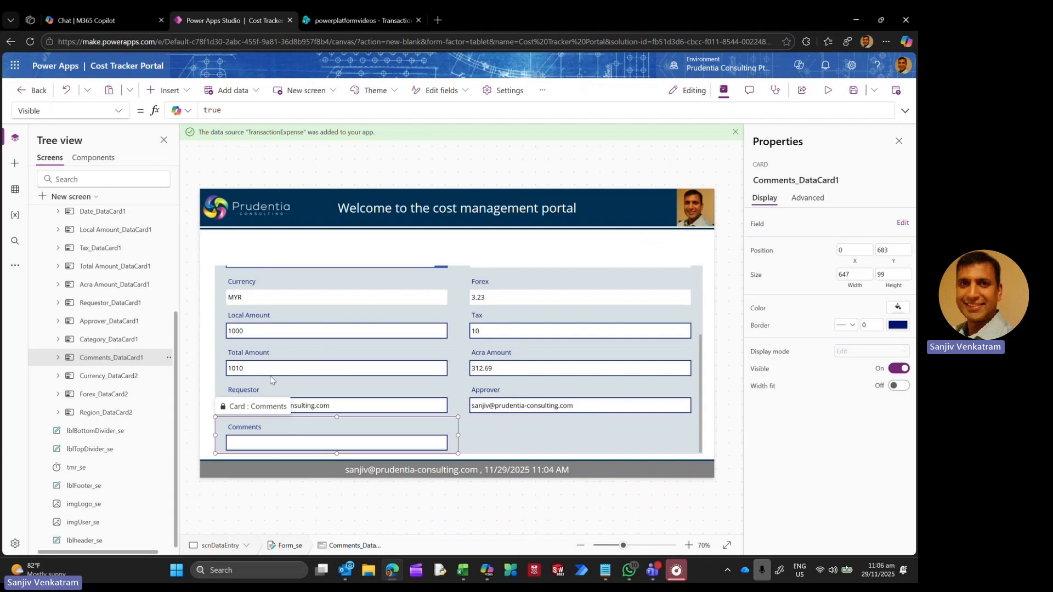
# Step: Remove the Comments field from the Form_se form's field list
pyautogui.scroll(3, 82, 263)
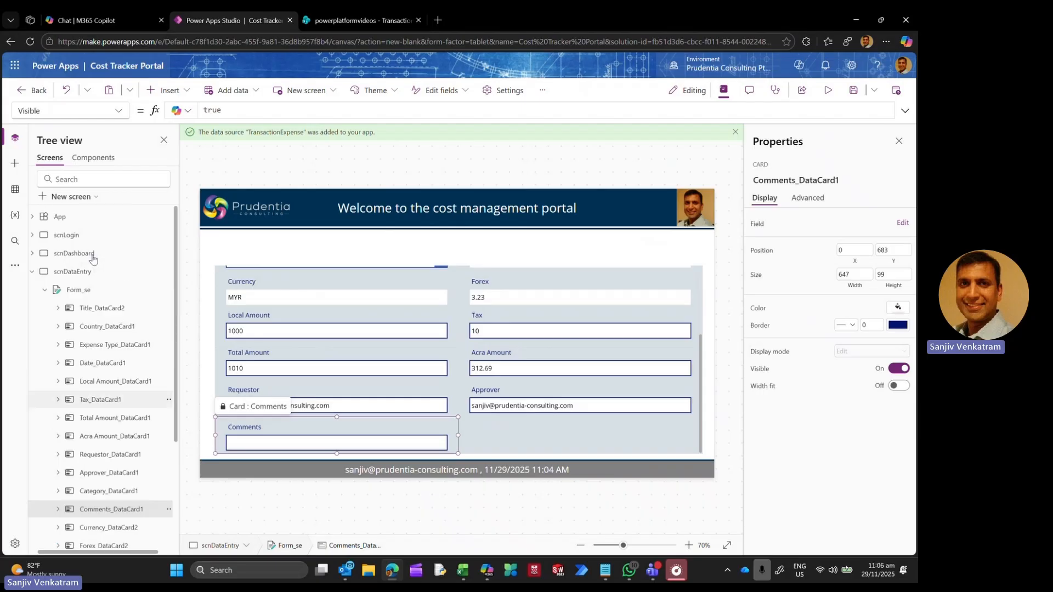
pyautogui.click(78, 289)
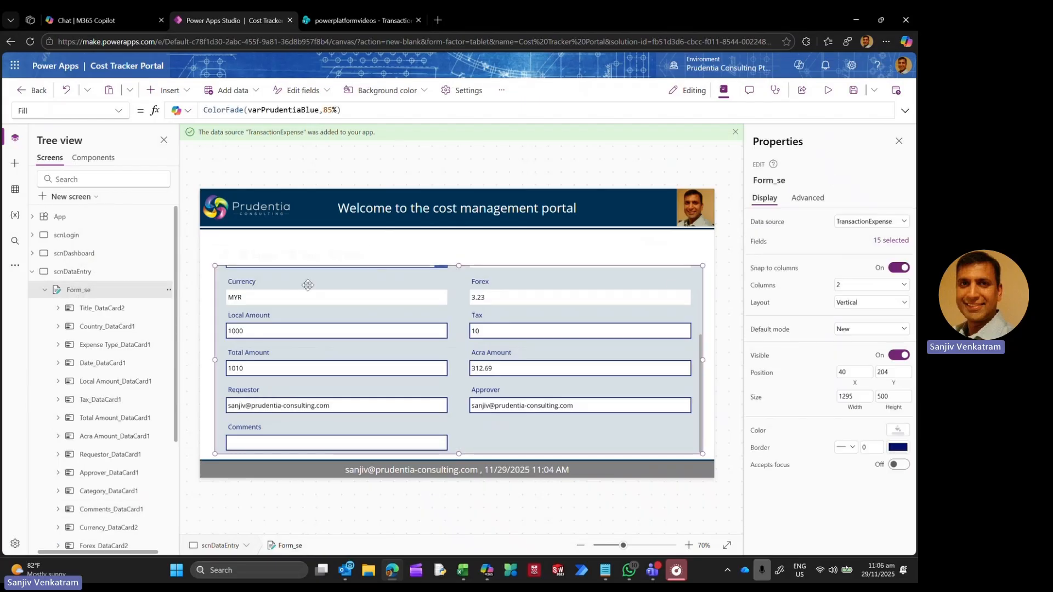
pyautogui.click(888, 241)
pyautogui.click(732, 513)
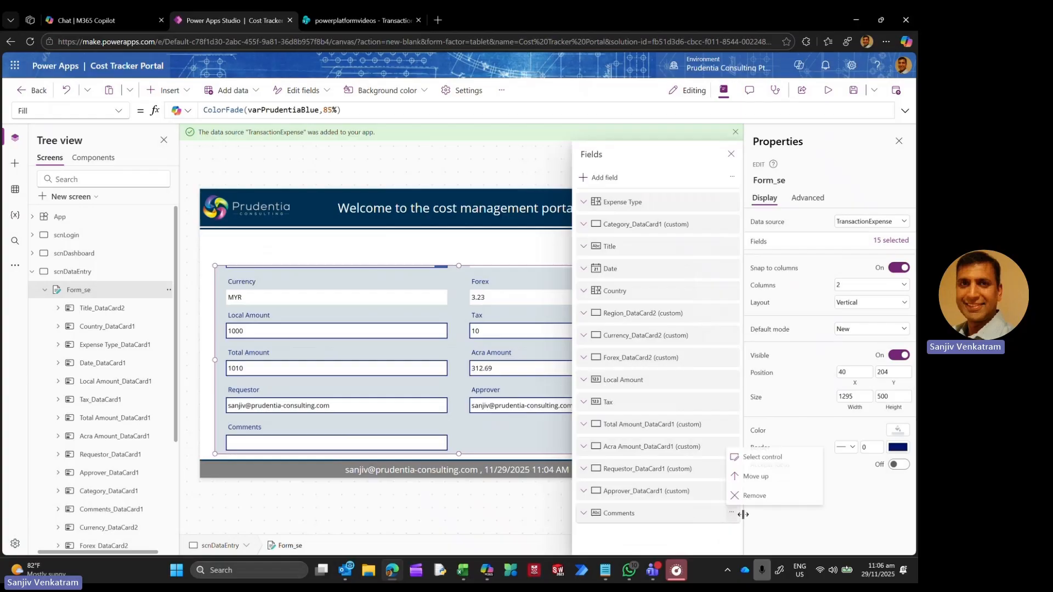
pyautogui.click(754, 496)
pyautogui.click(731, 154)
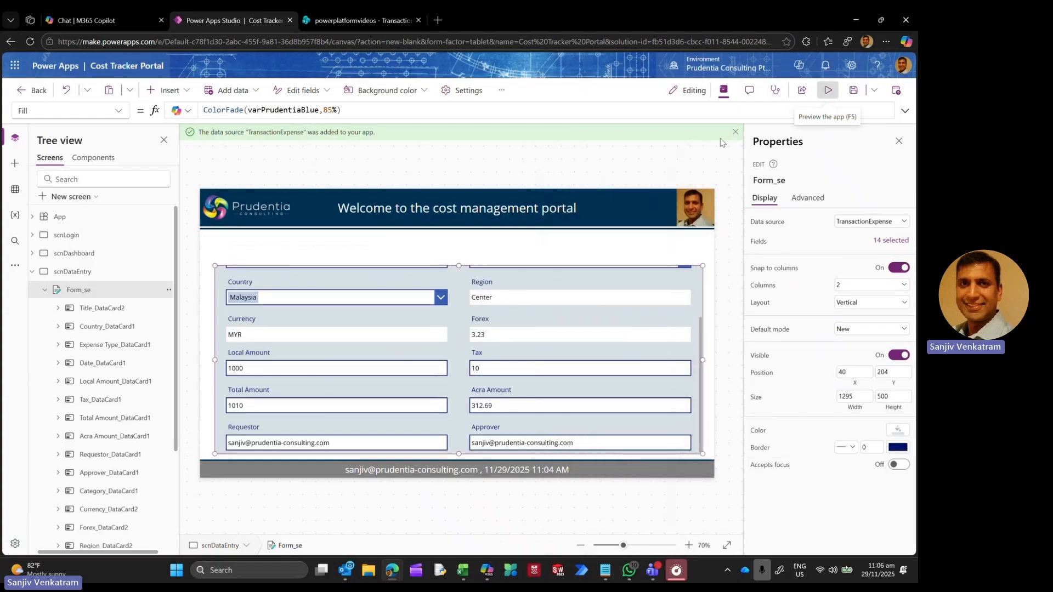
# Step: Preview the app to check the form's fields down to Requestor and Approver, and return to editing
pyautogui.press('F5')
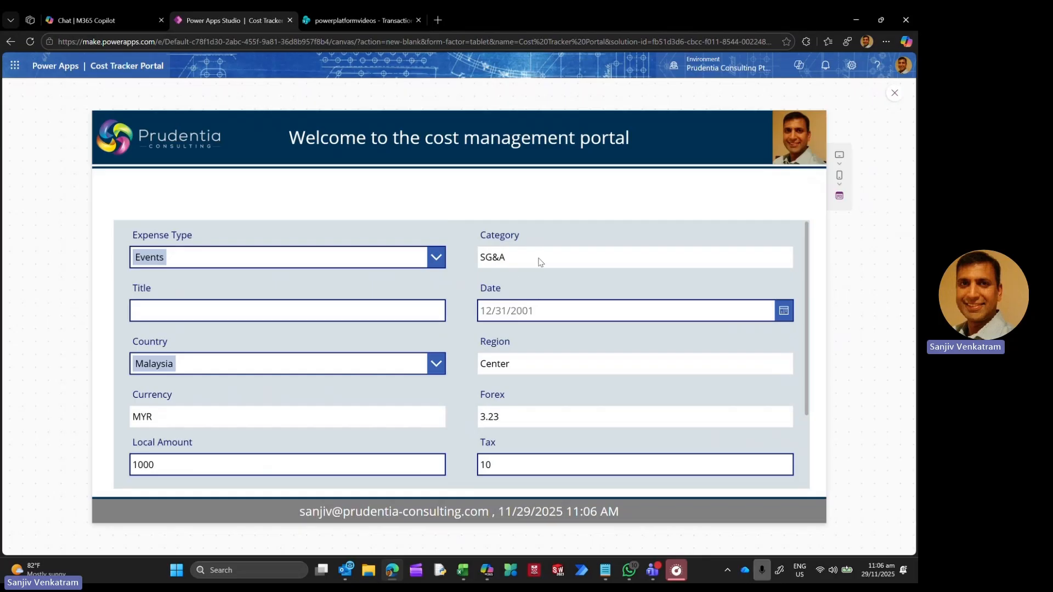
pyautogui.scroll(-3, 497, 315)
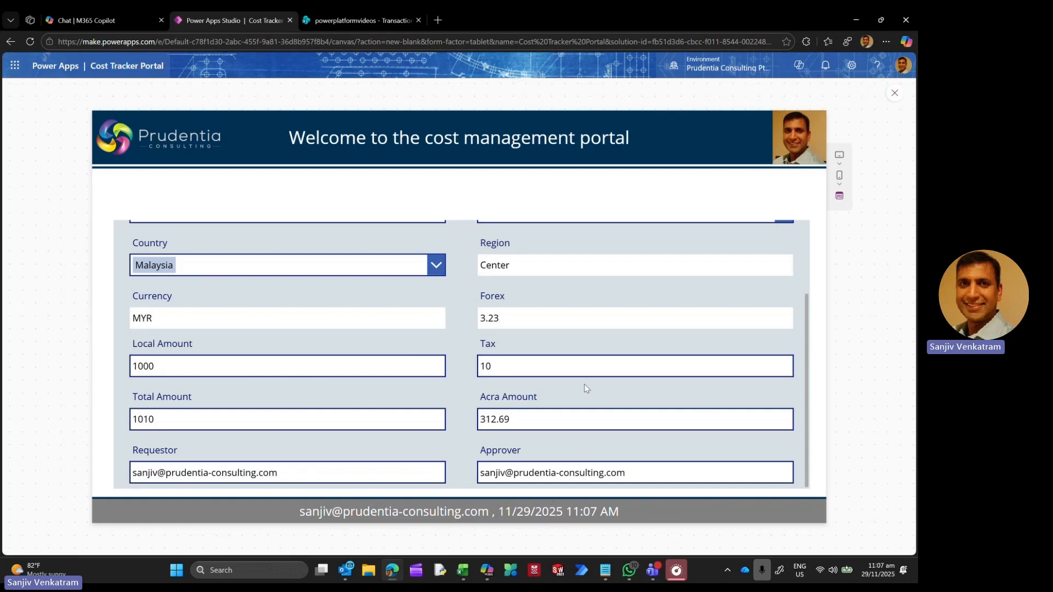
pyautogui.click(528, 418)
pyautogui.click(895, 96)
pyautogui.click(580, 351)
# Step: Set the Requestor data card's display mode to Parent.DisplayMode.View
pyautogui.scroll(-1, 110, 417)
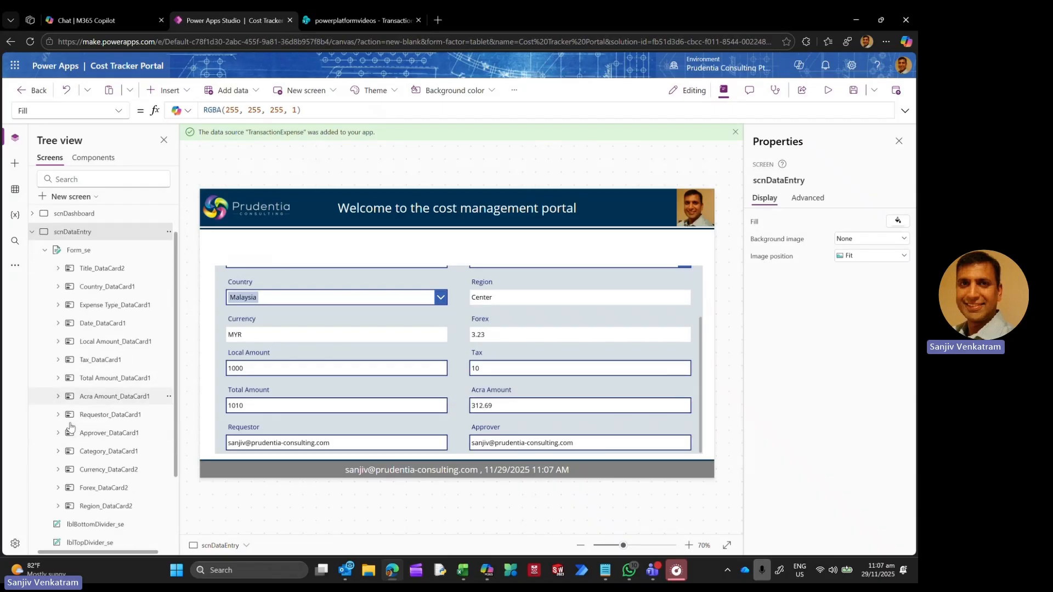
pyautogui.click(110, 395)
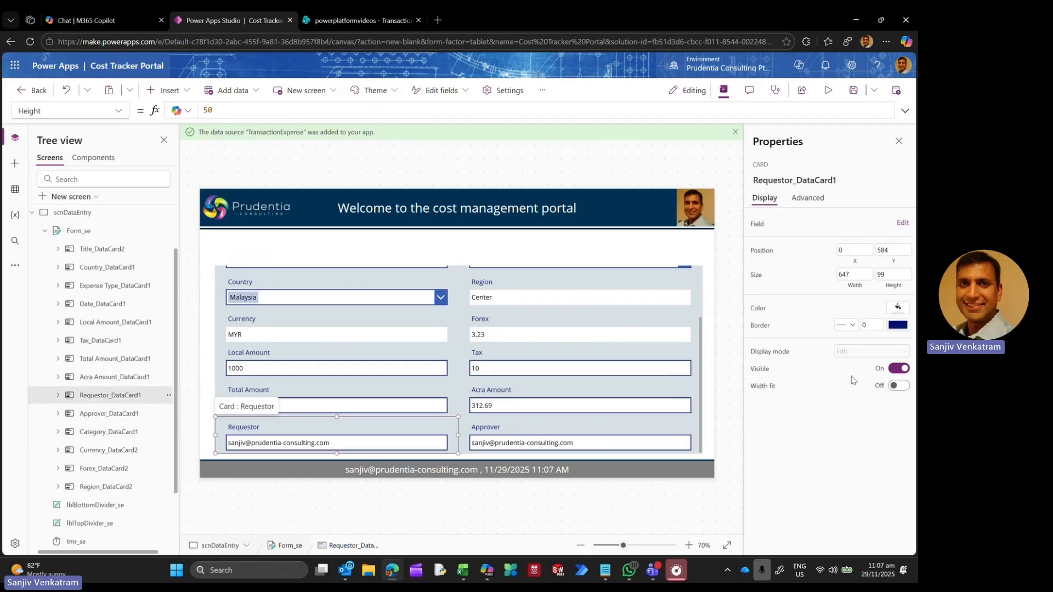
pyautogui.click(852, 354)
pyautogui.press('End')
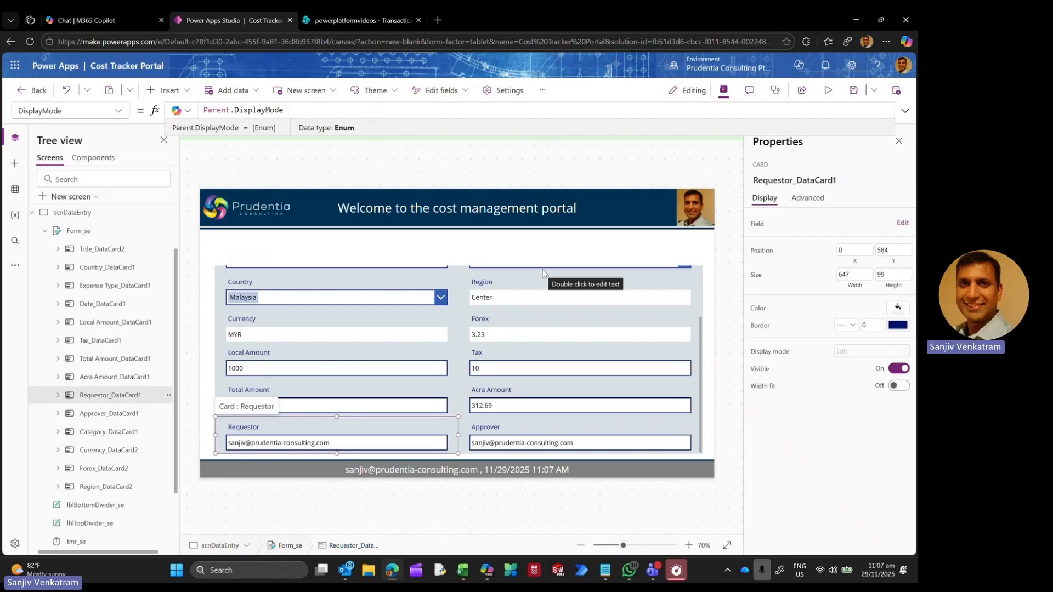
pyautogui.write('.')
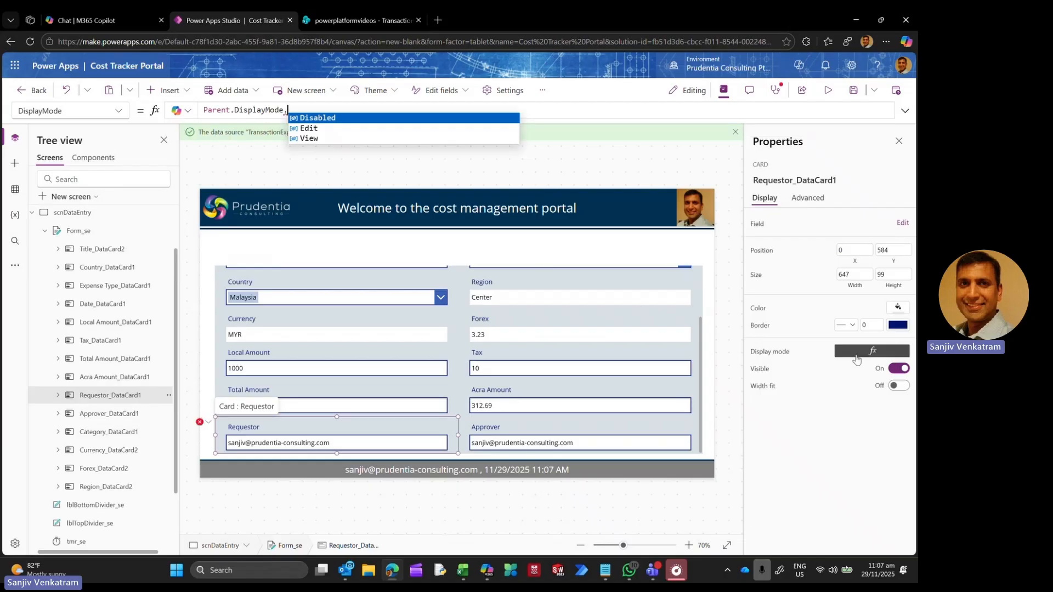
pyautogui.press('Down')
pyautogui.press('Down')
pyautogui.press('Tab')
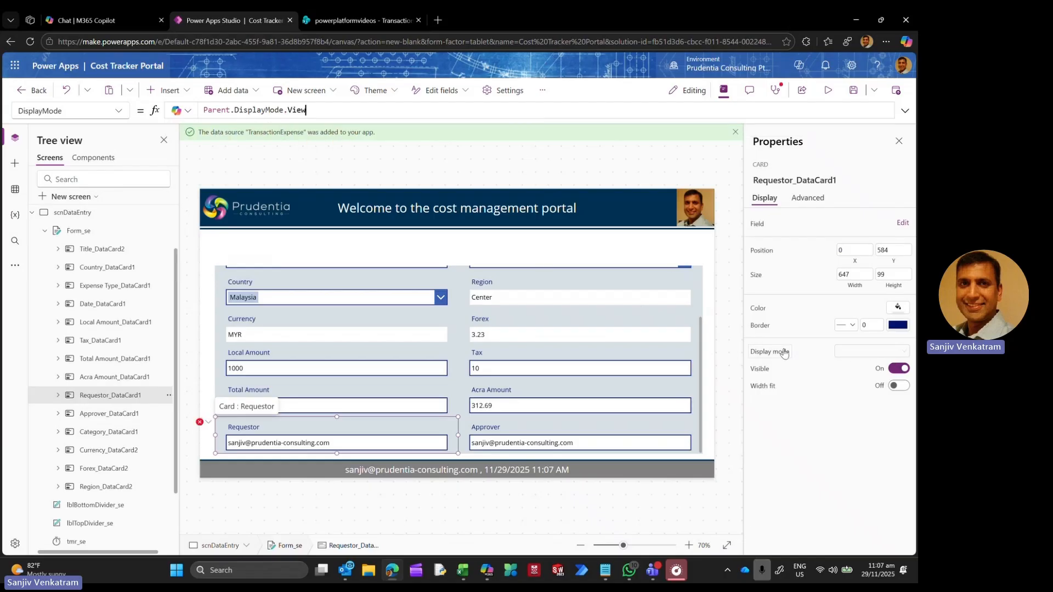
# Step: Set the Approver data card's display mode to Parent.DisplayMode.View
pyautogui.click(107, 414)
pyautogui.click(858, 356)
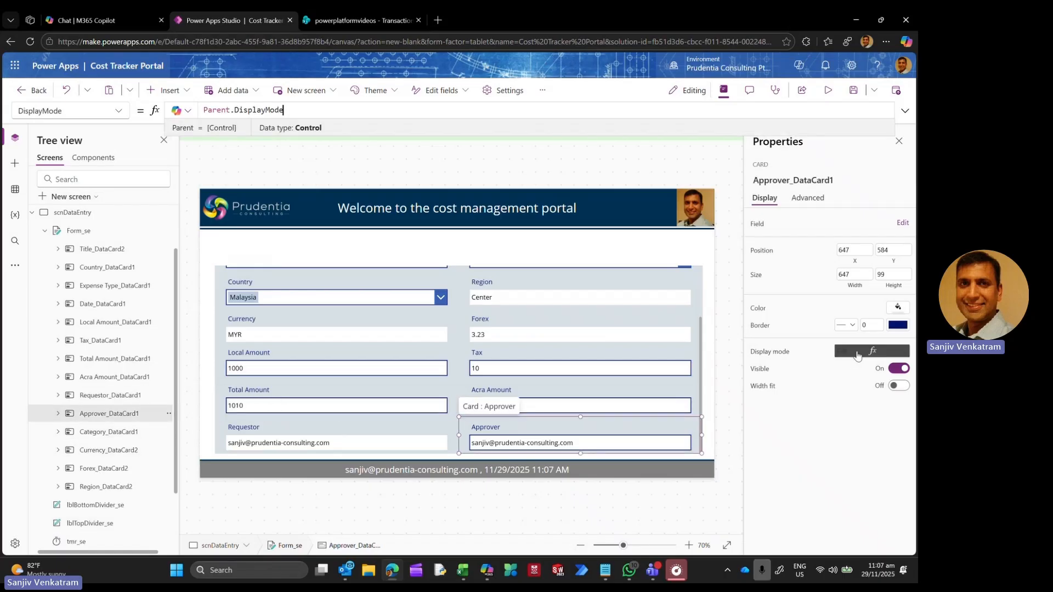
pyautogui.press('End')
pyautogui.write('.')
pyautogui.press('Down')
pyautogui.press('Down')
pyautogui.press('Tab')
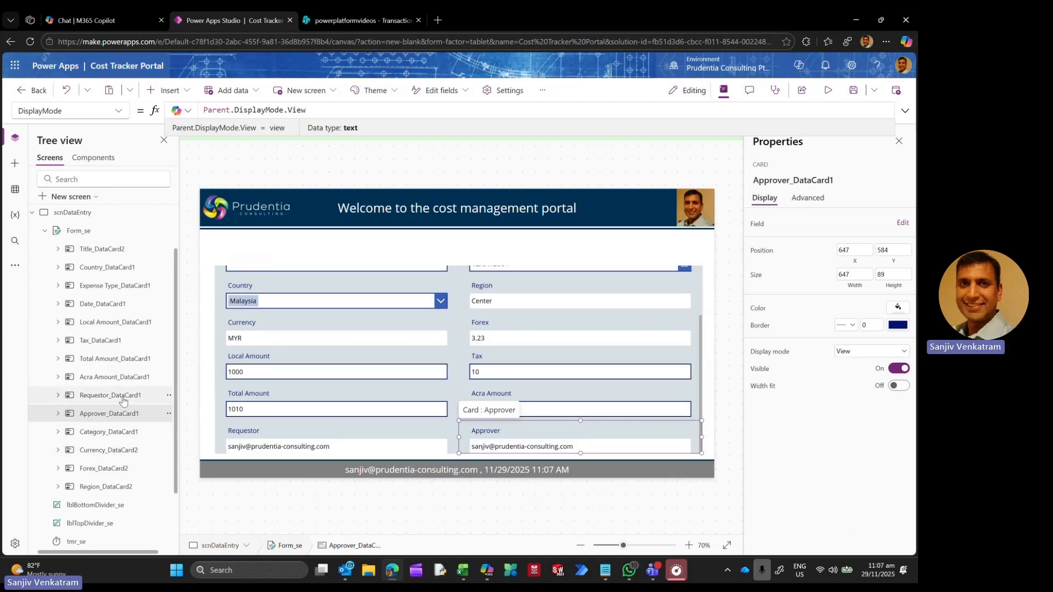
# Step: Set the display mode of the Total Amount and Acra Amount data cards to Parent.DisplayMode.View
pyautogui.click(113, 358)
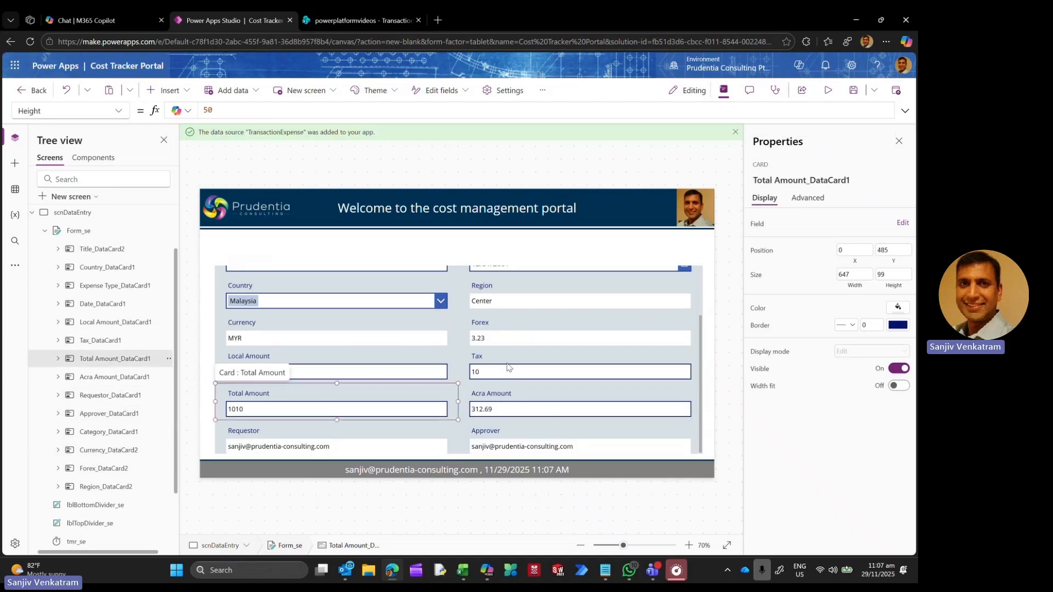
pyautogui.click(870, 354)
pyautogui.write('.View')
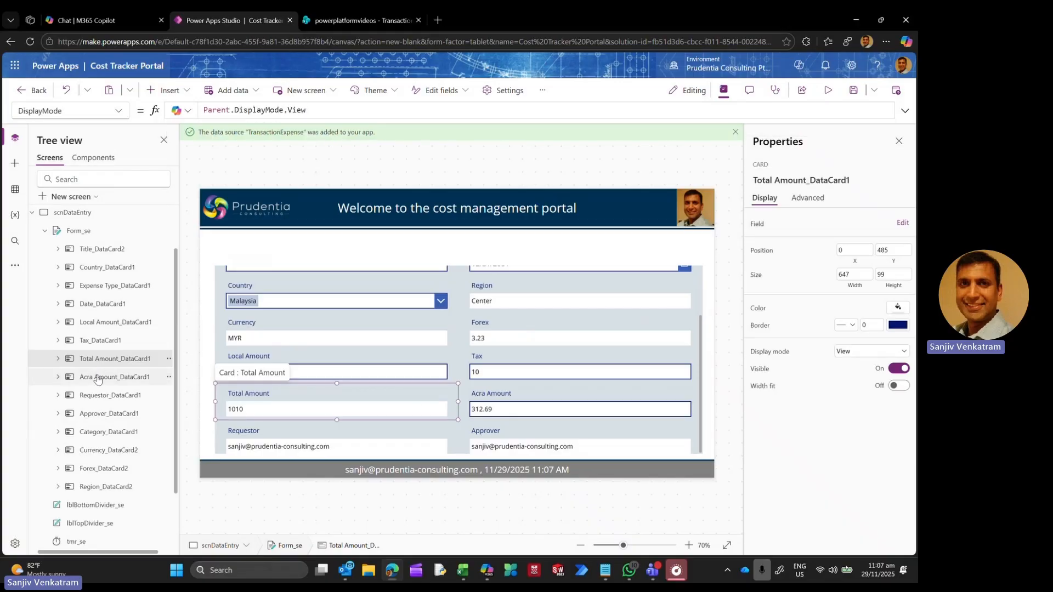
pyautogui.click(112, 377)
pyautogui.click(851, 354)
pyautogui.write('.View')
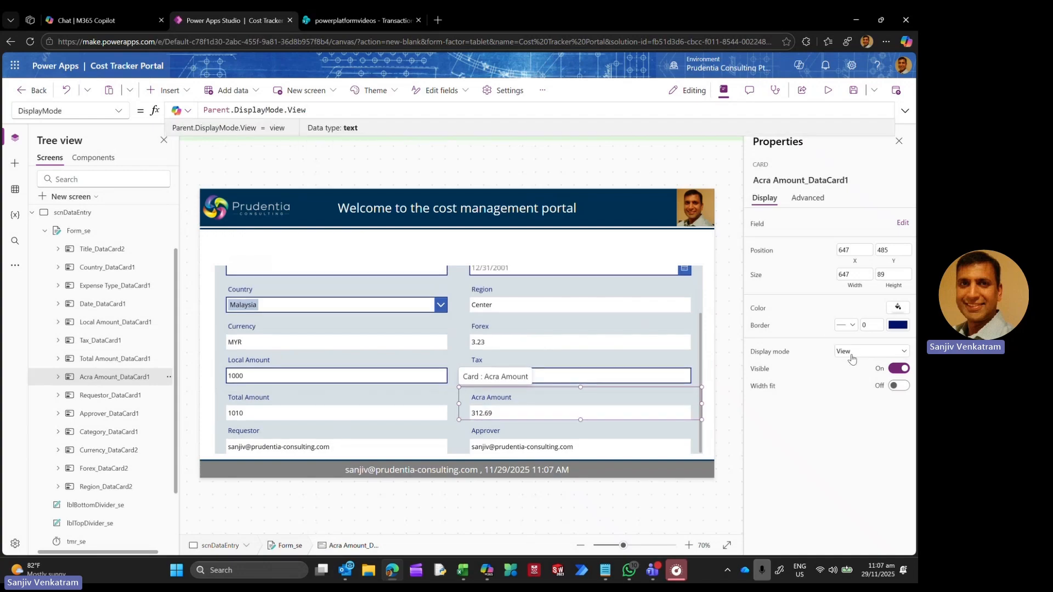
# Step: Preview the app to check the form with its view-only cards, and close the preview
pyautogui.click(829, 92)
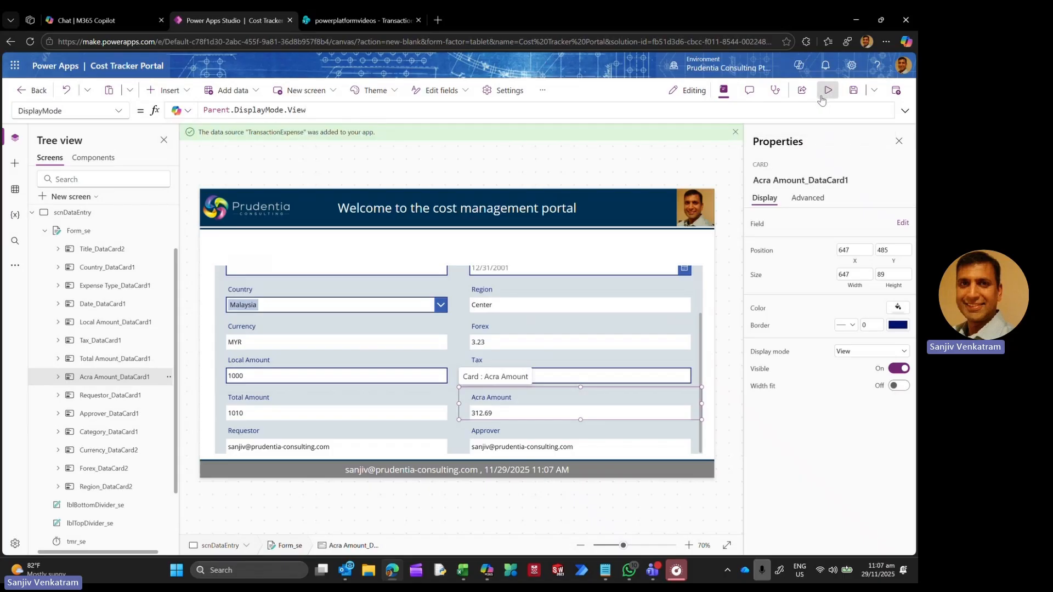
pyautogui.scroll(3, 572, 302)
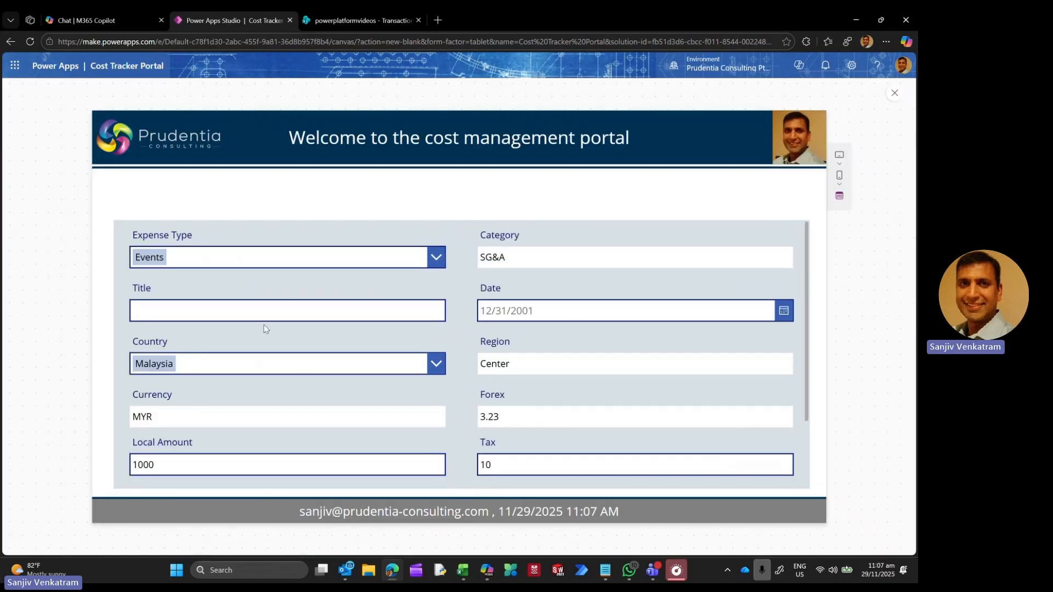
pyautogui.click(894, 93)
pyautogui.click(581, 350)
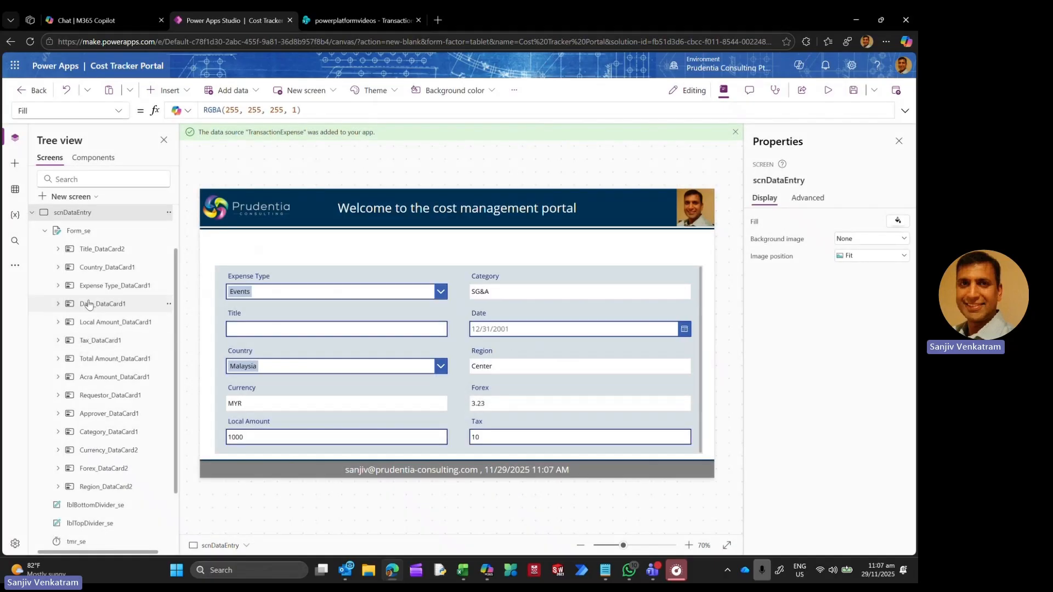
# Step: Change the text of the Title card's label, DataCardKey6, to "Description"
pyautogui.click(90, 249)
pyautogui.rightClick(90, 250)
pyautogui.press('Escape')
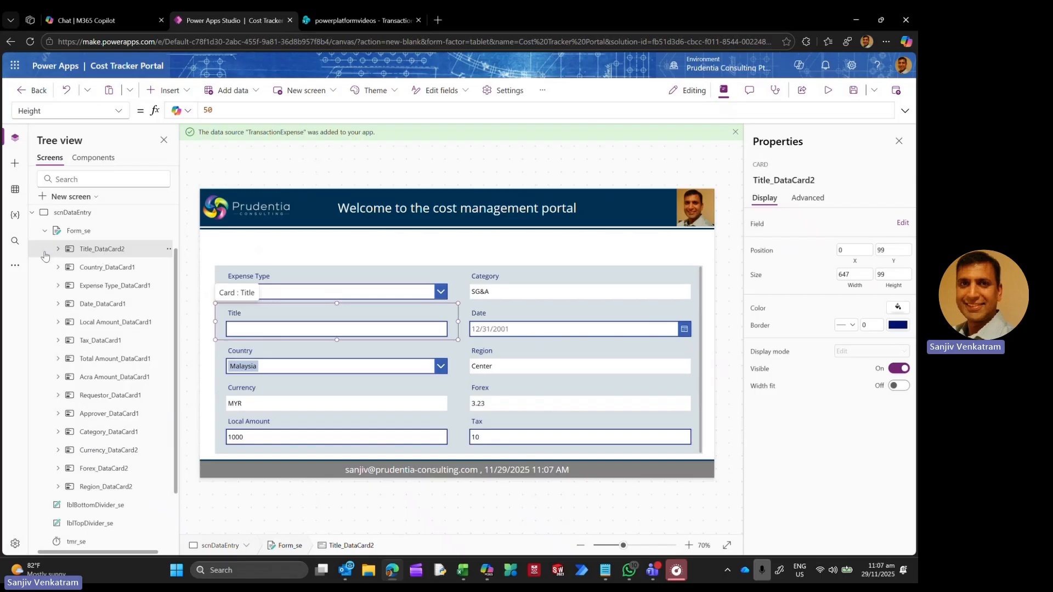
pyautogui.click(58, 249)
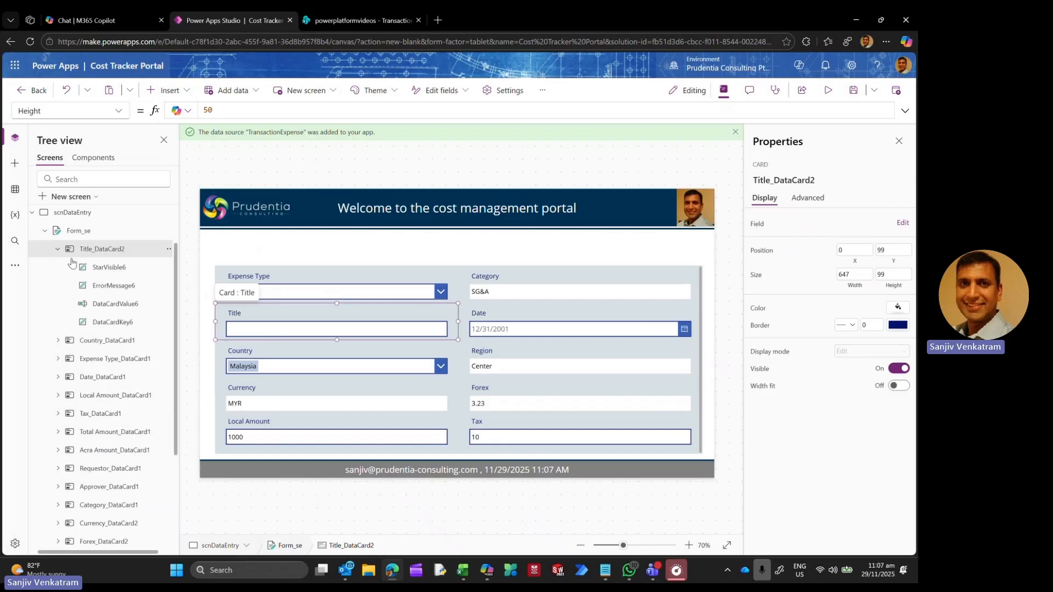
pyautogui.click(147, 323)
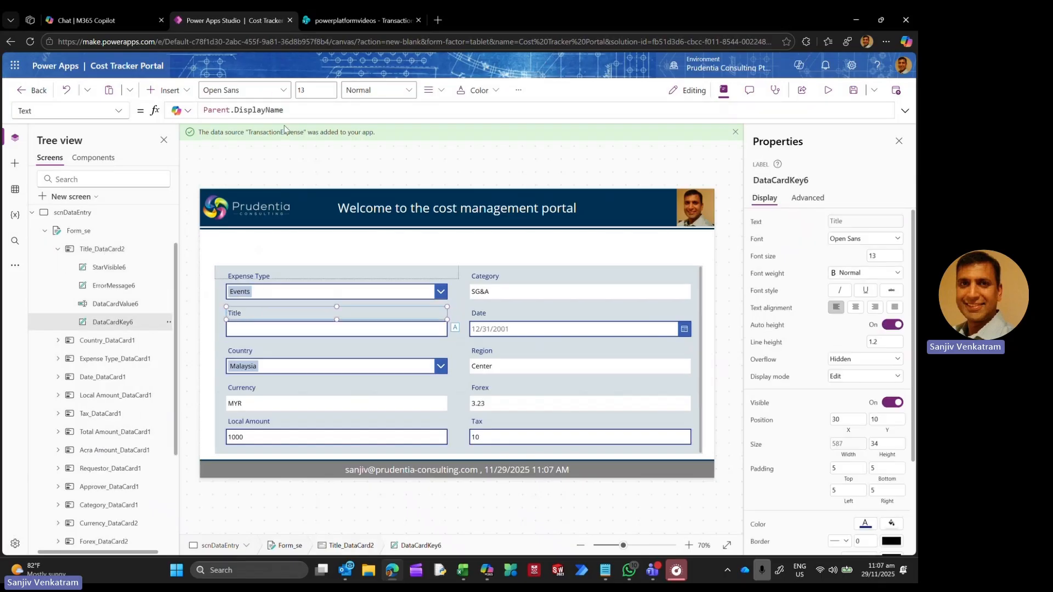
pyautogui.moveTo(308, 113); pyautogui.dragTo(154, 111)
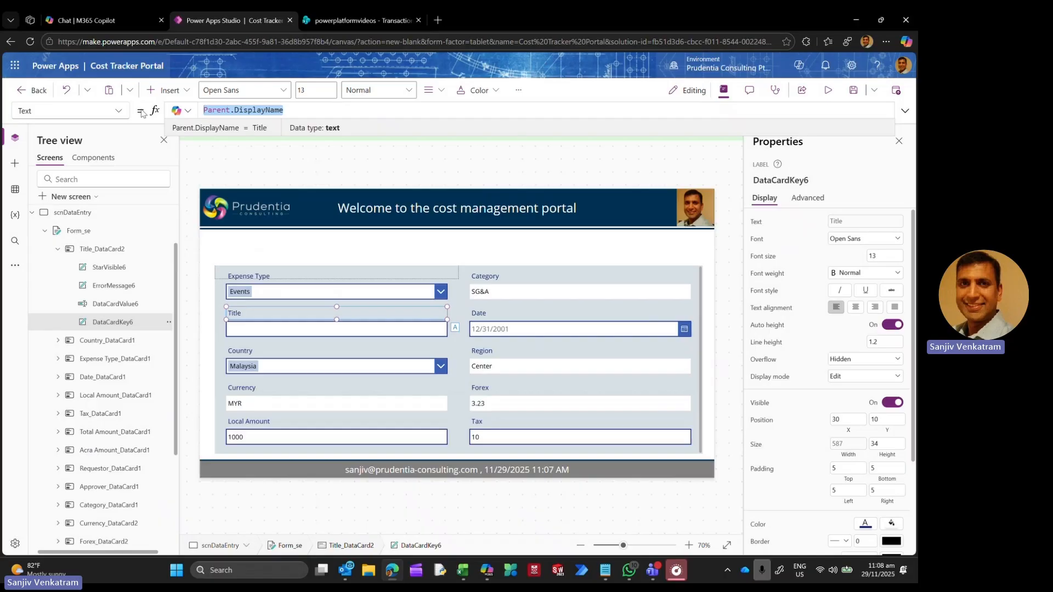
pyautogui.write('"Description')
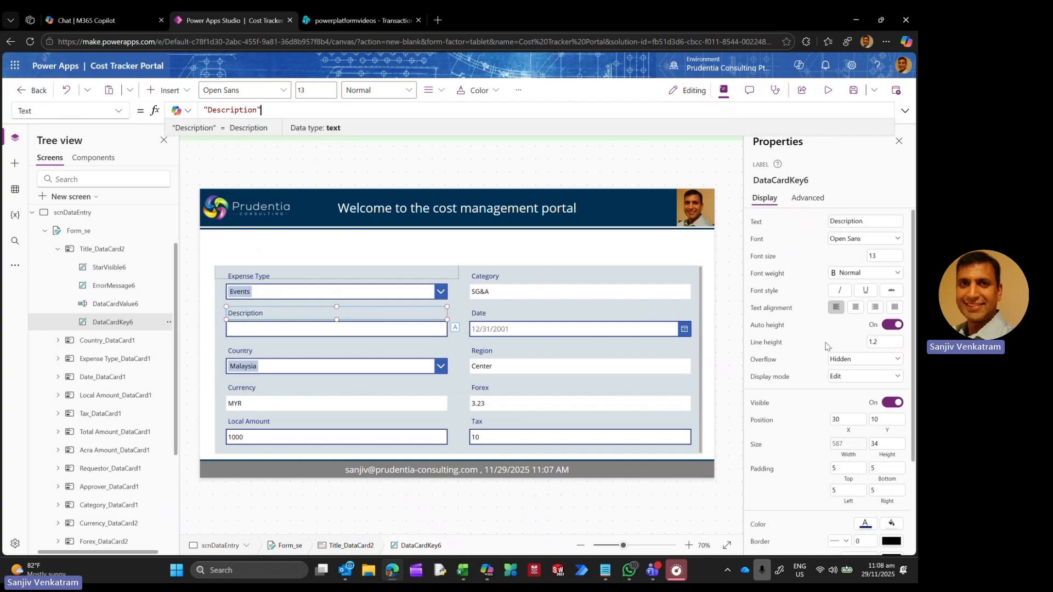
# Step: Set the Title card's label to Semibold font weight and collapse the card
pyautogui.click(856, 277)
pyautogui.click(892, 301)
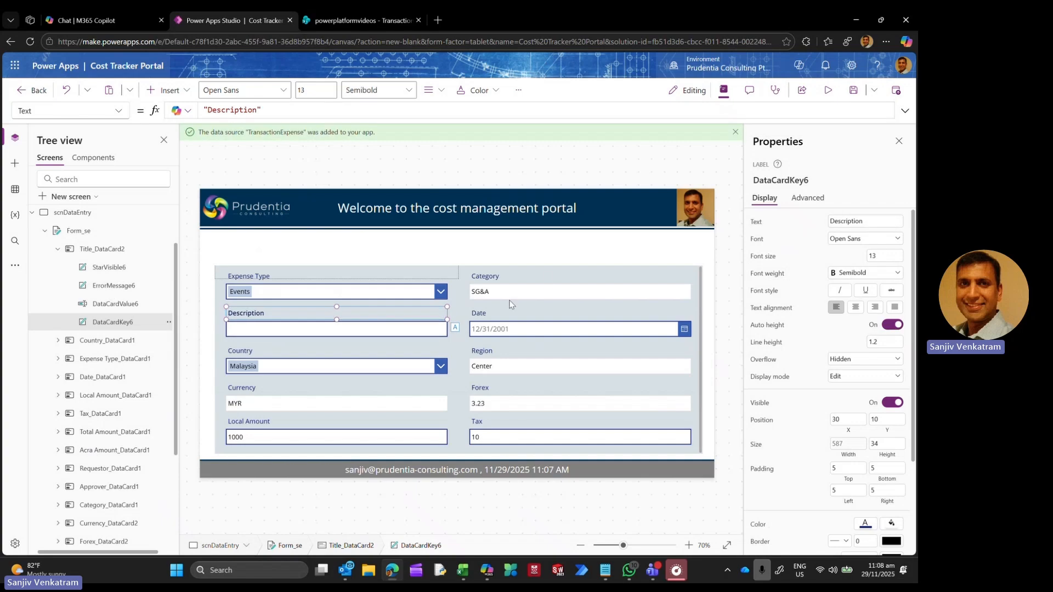
pyautogui.click(57, 249)
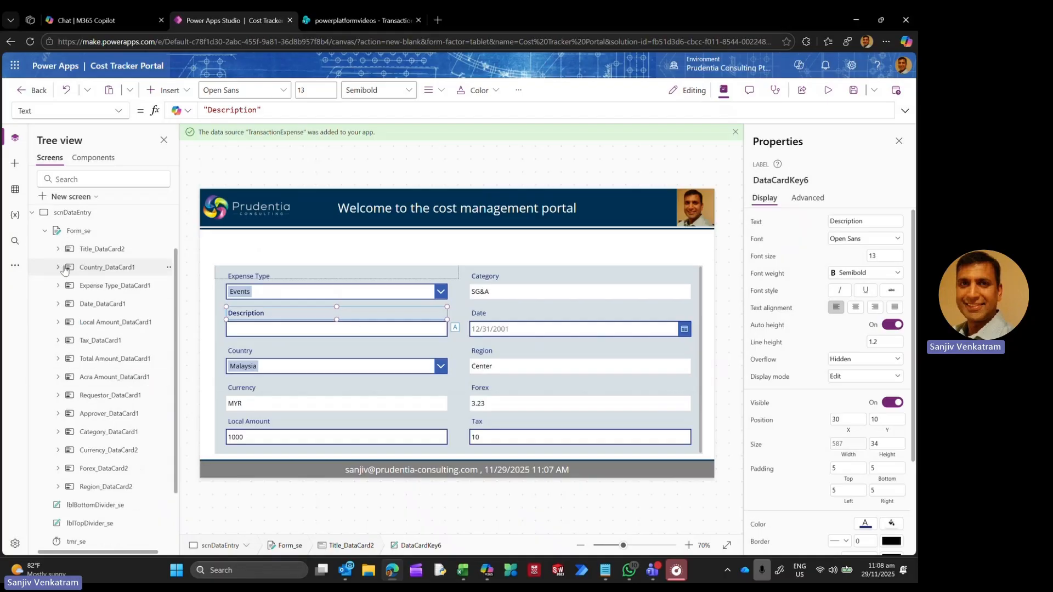
# Step: Set the Country card's label, DataCardKey7, to Semibold font weight and collapse the card
pyautogui.click(58, 268)
pyautogui.click(113, 340)
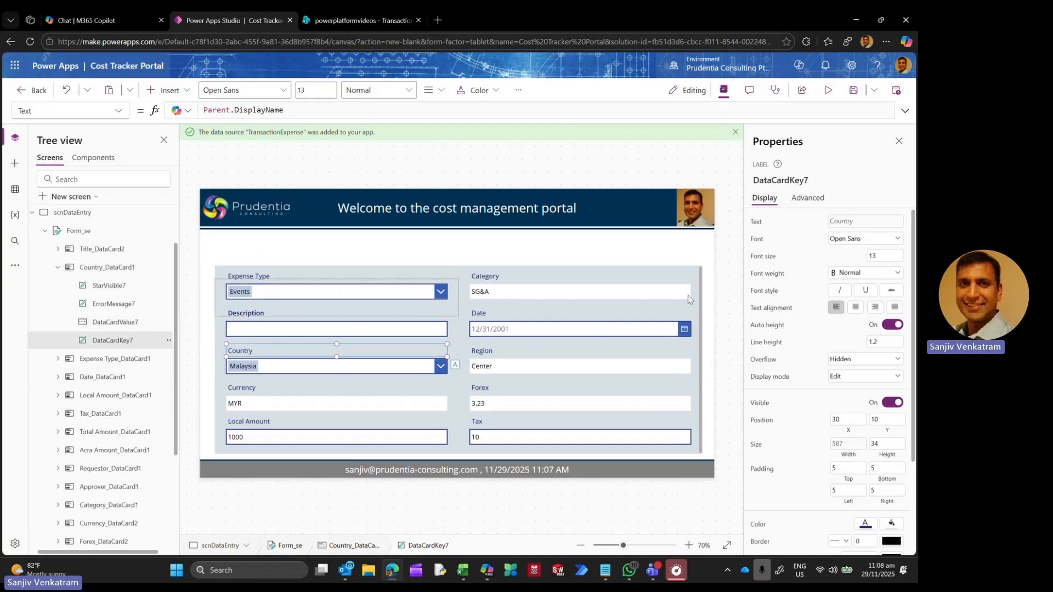
pyautogui.click(888, 275)
pyautogui.click(892, 301)
pyautogui.click(57, 268)
# Step: Set the Expense Type card's label, DataCardKey8, to Semibold font weight and collapse the card
pyautogui.click(57, 285)
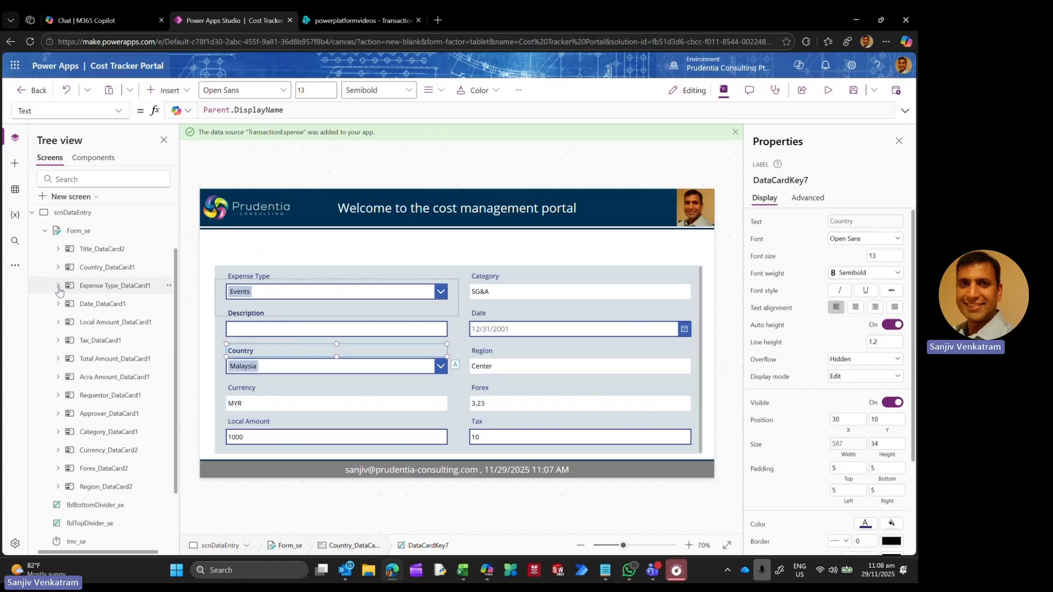
pyautogui.click(112, 359)
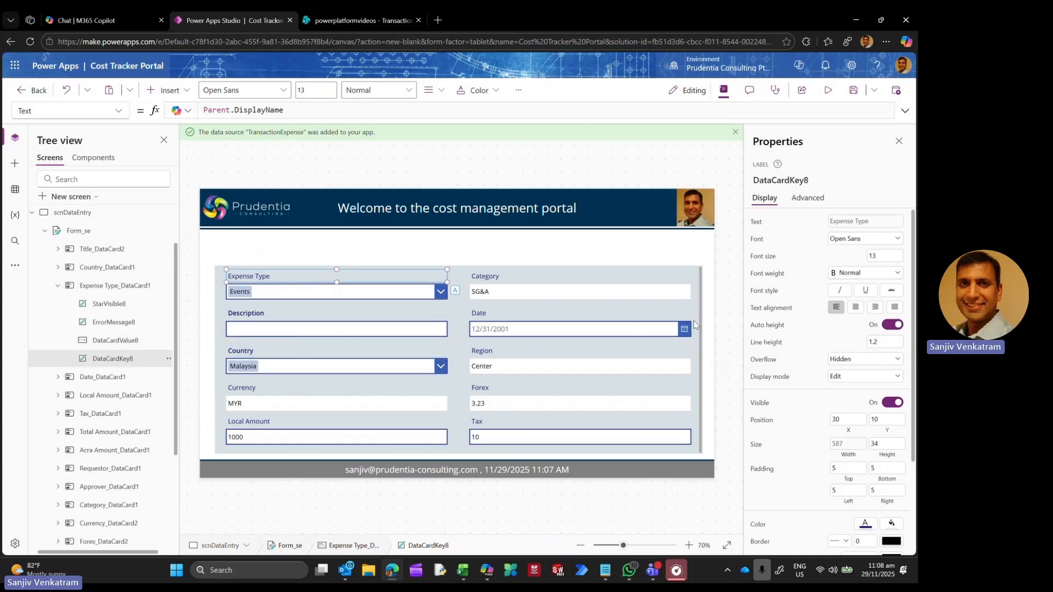
pyautogui.click(860, 278)
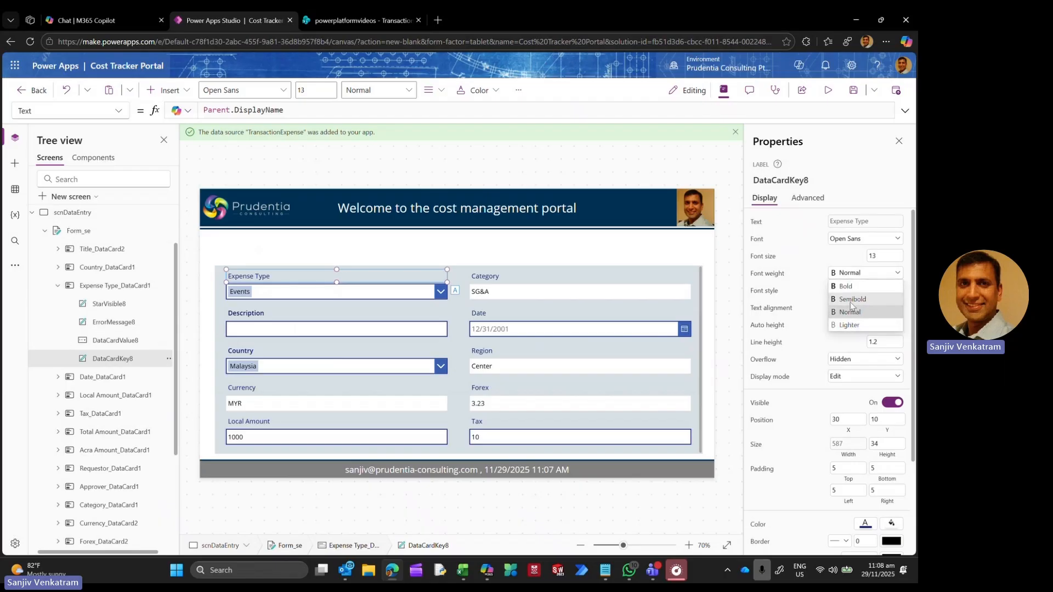
pyautogui.click(852, 300)
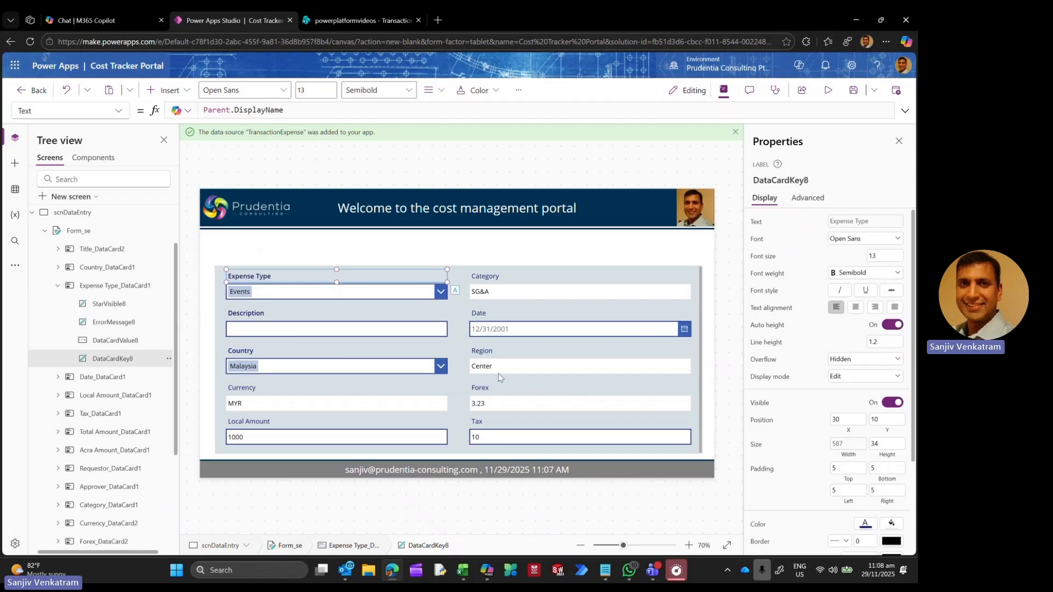
pyautogui.click(57, 286)
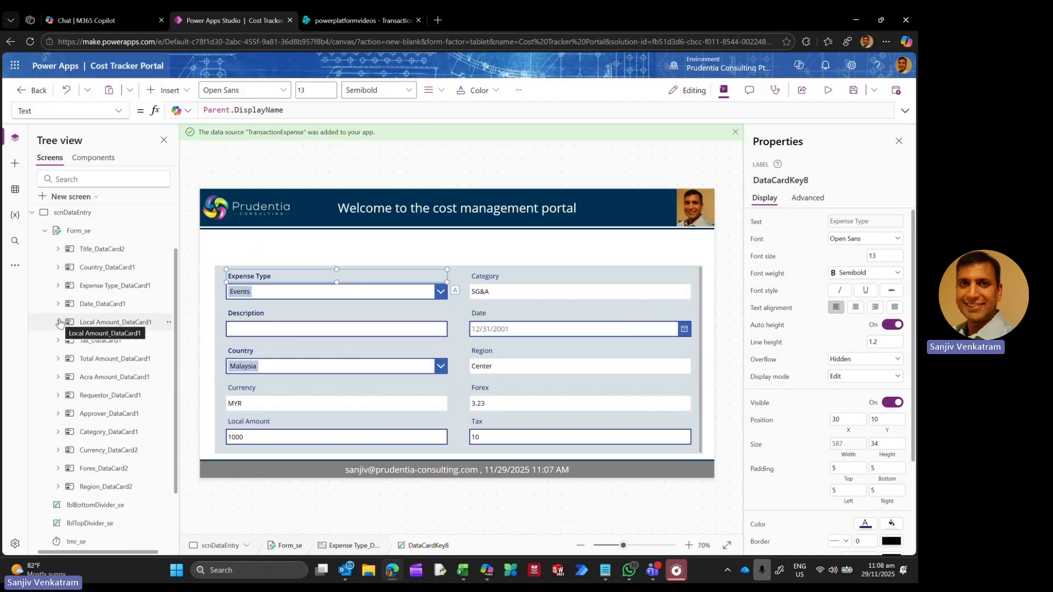
# Step: Set the Date card's label, DataCardKey9, to Semibold font weight and collapse the card
pyautogui.click(58, 304)
pyautogui.click(113, 376)
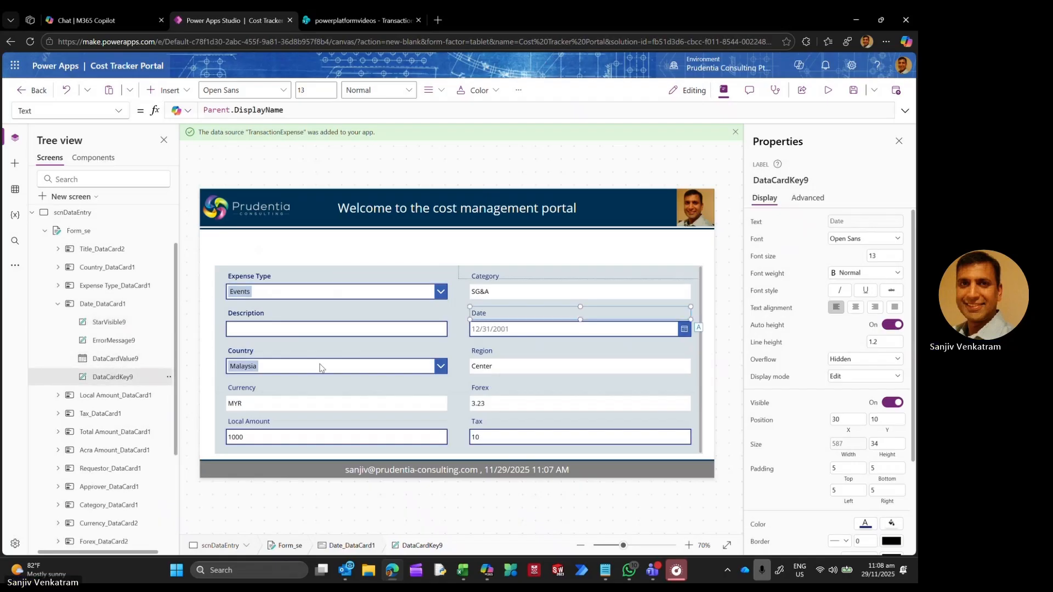
pyautogui.click(863, 272)
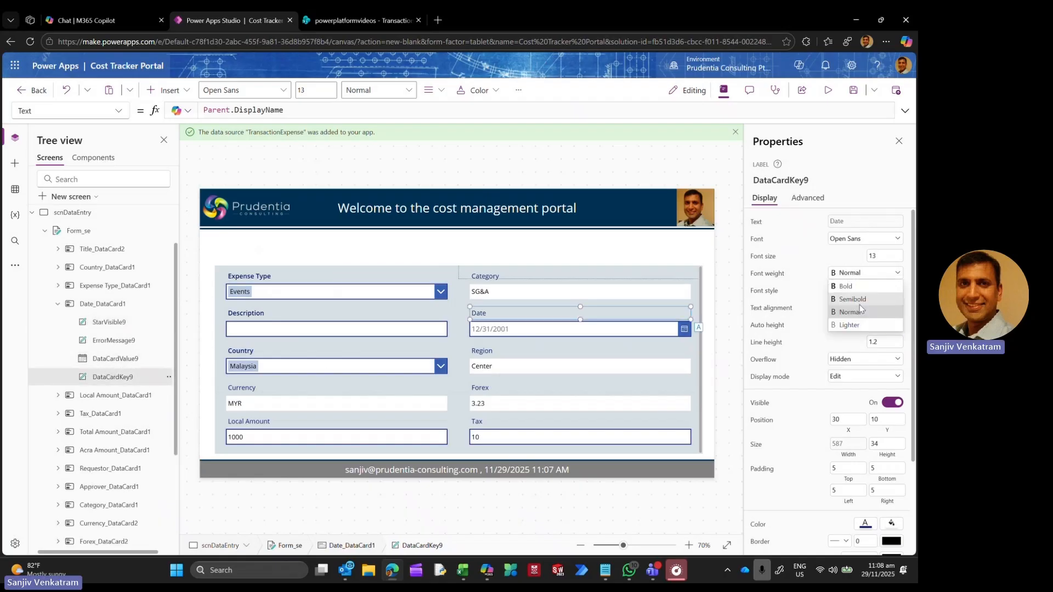
pyautogui.click(856, 331)
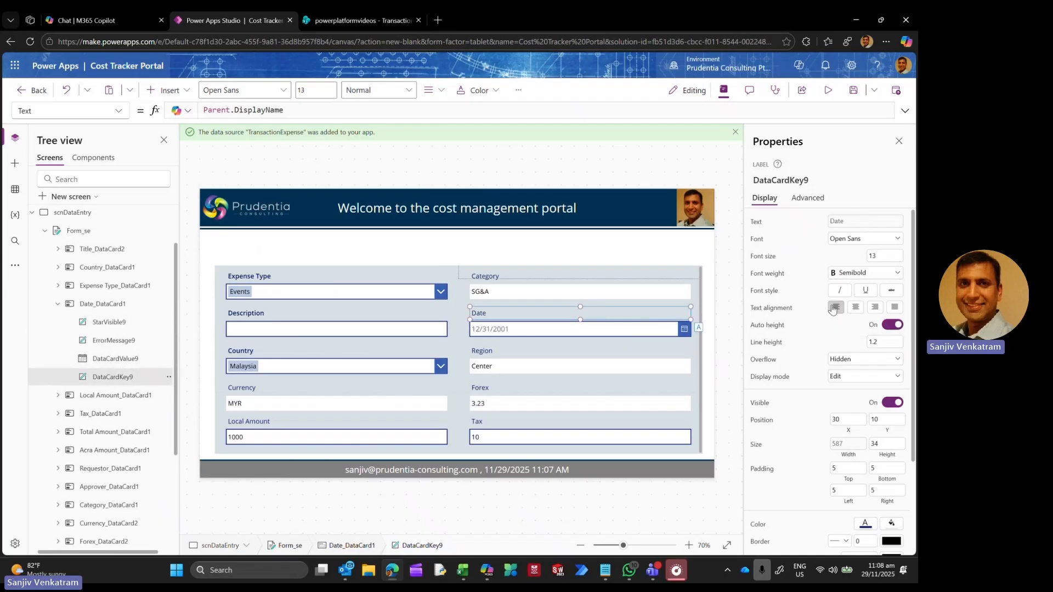
pyautogui.click(55, 305)
# Step: Set the Local Amount card's label, DataCardKey10, to Semibold font weight and collapse the card
pyautogui.click(57, 323)
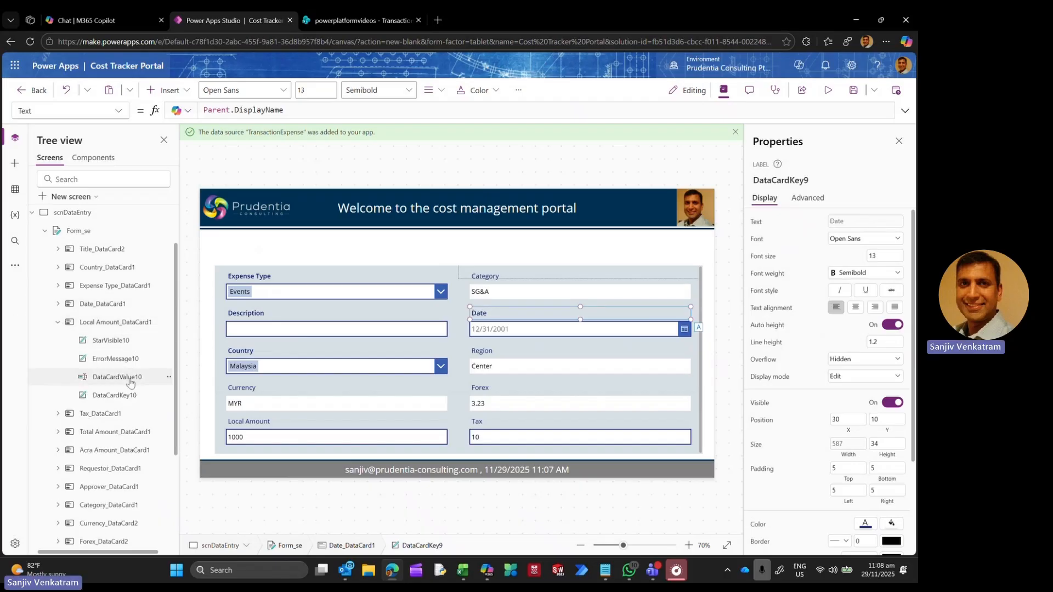
pyautogui.click(125, 395)
pyautogui.click(846, 279)
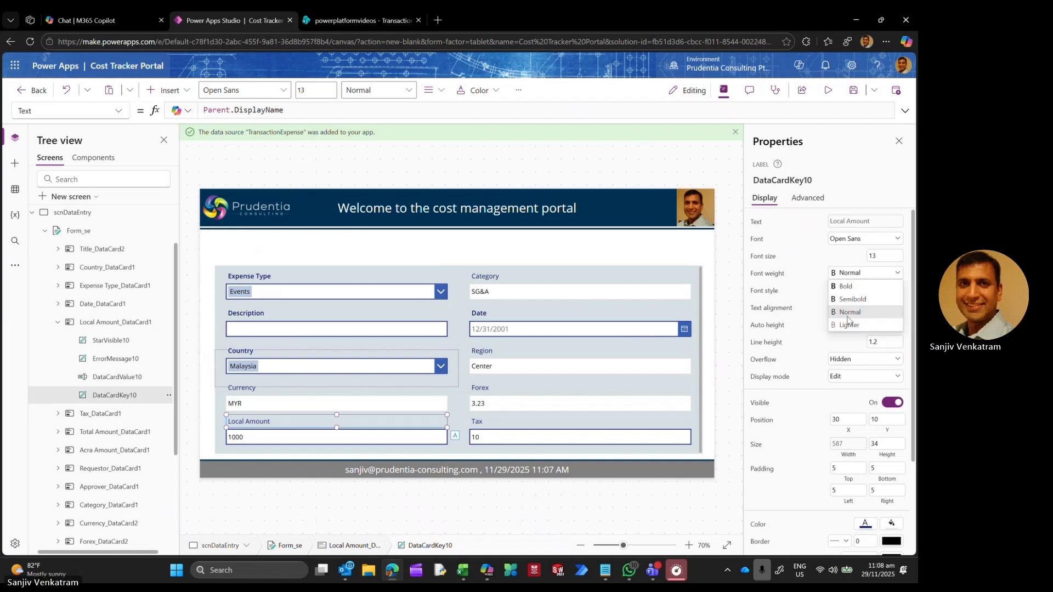
pyautogui.click(850, 301)
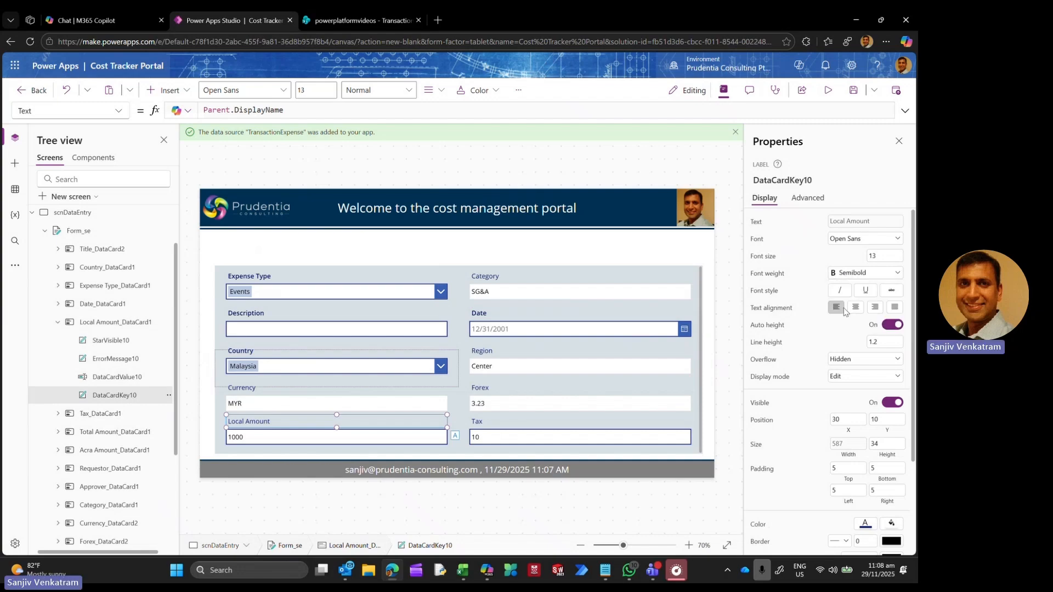
pyautogui.click(58, 322)
# Step: Set the Tax card's label, DataCardKey11, to Semibold font weight and collapse the card
pyautogui.click(58, 340)
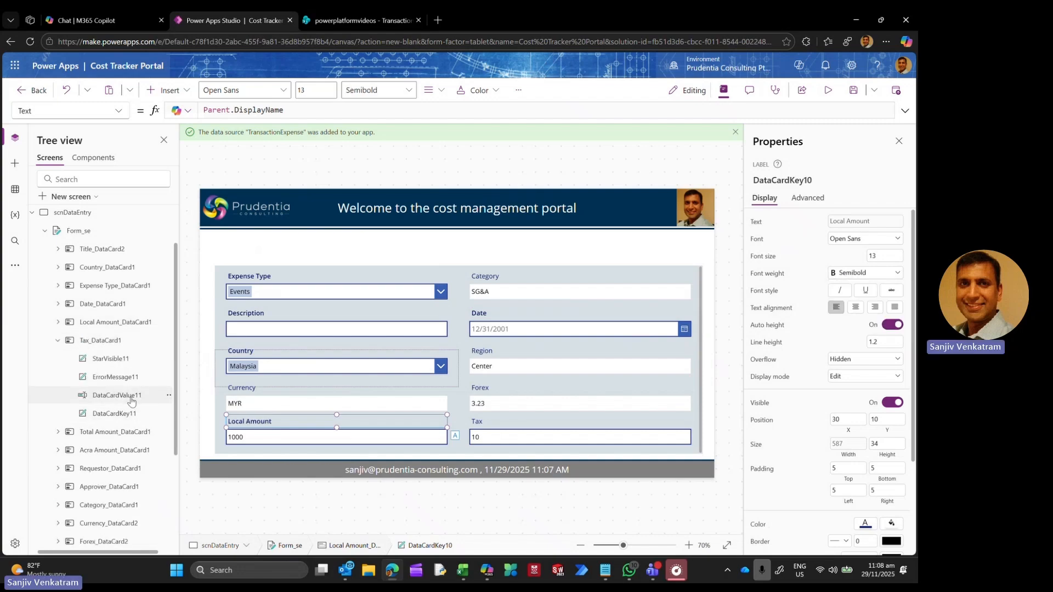
pyautogui.click(118, 413)
pyautogui.click(852, 279)
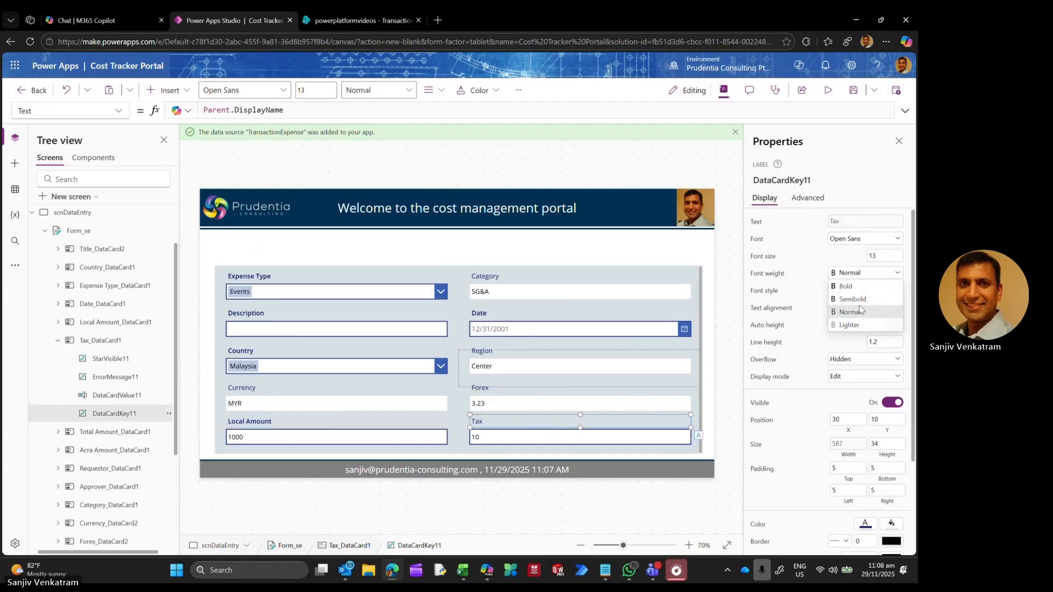
pyautogui.click(850, 302)
pyautogui.click(58, 340)
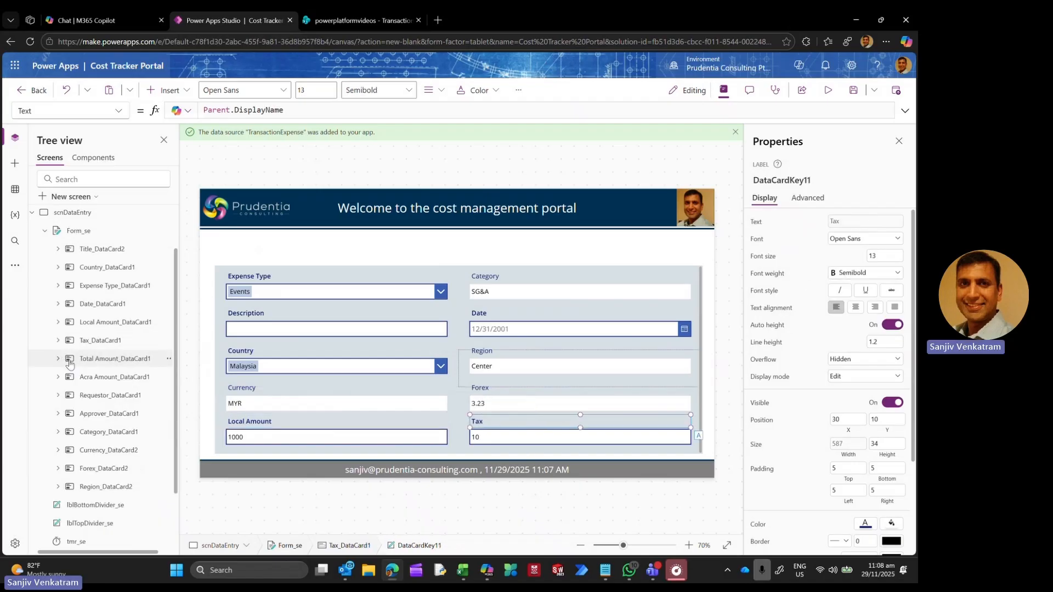
# Step: Set the Total Amount card's label, DataCardKey12, to Semibold font weight and collapse the card
pyautogui.click(58, 359)
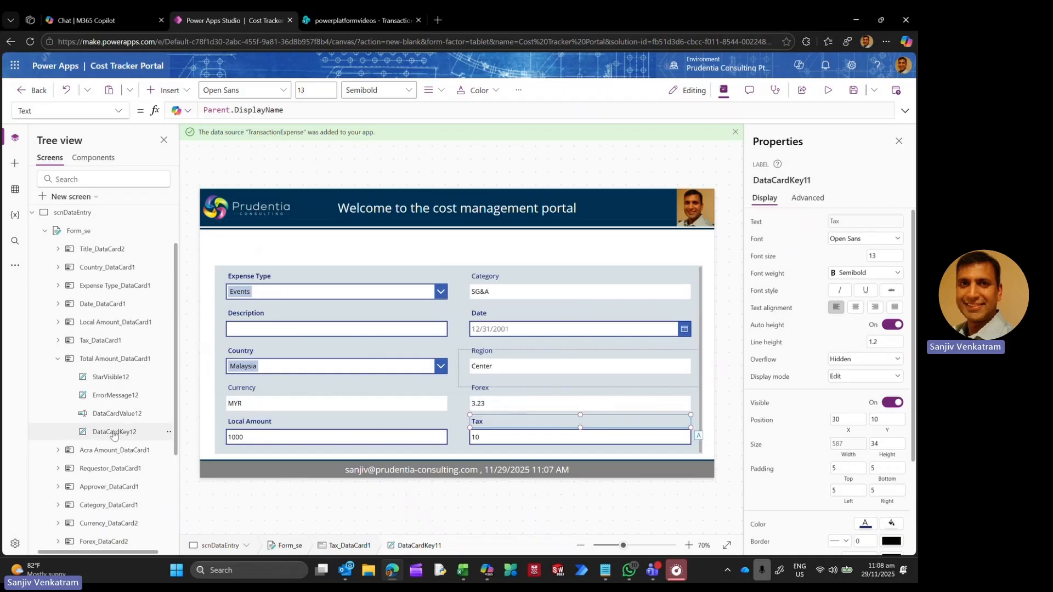
pyautogui.click(114, 431)
pyautogui.click(843, 277)
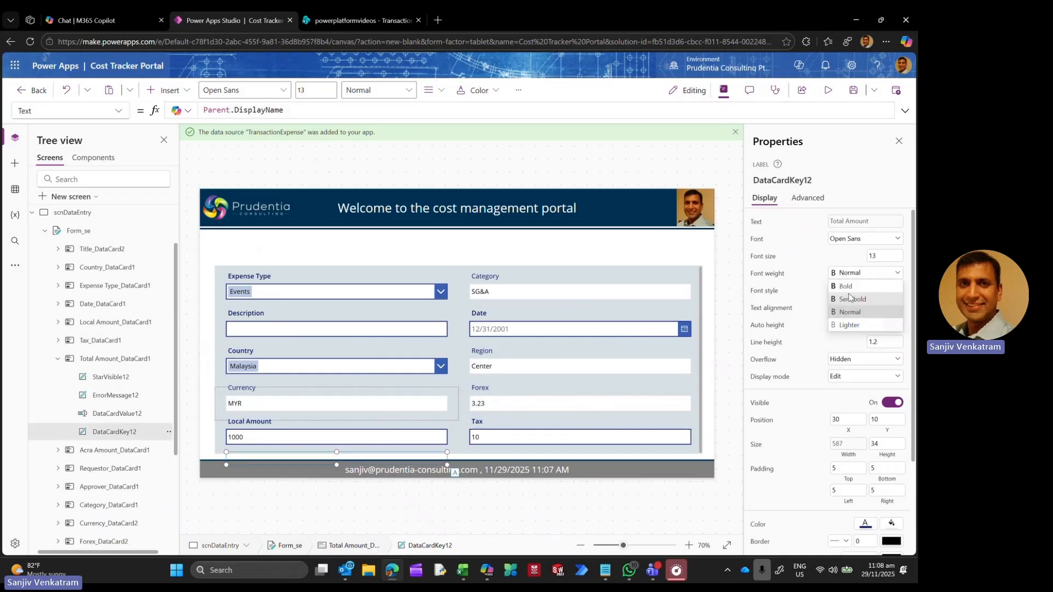
pyautogui.click(858, 303)
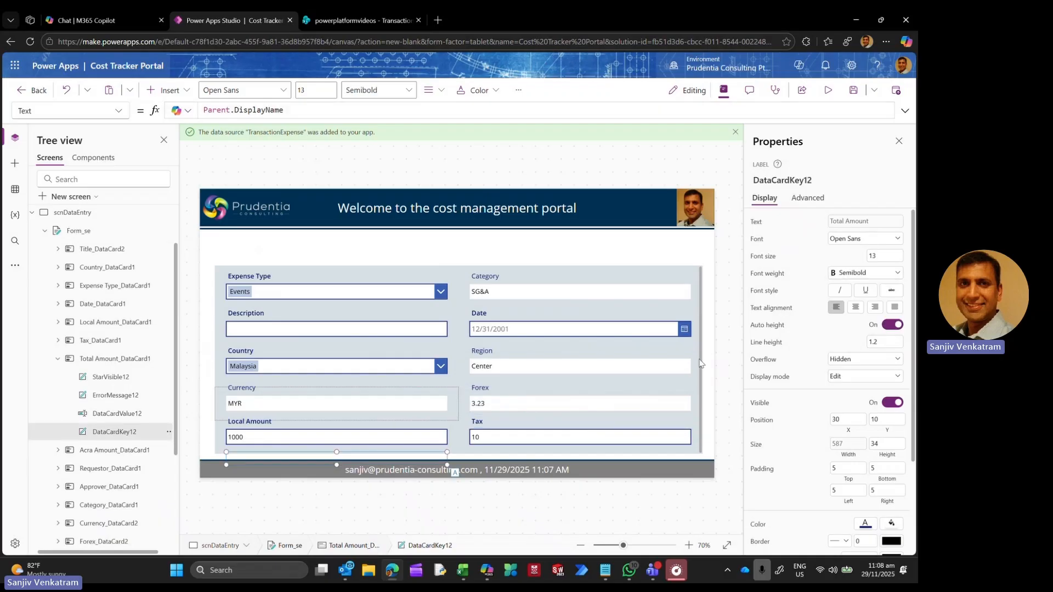
pyautogui.click(58, 358)
# Step: Set the Acra Amount card's label, DataCardKey13, to Semibold font weight and collapse the card
pyautogui.click(58, 377)
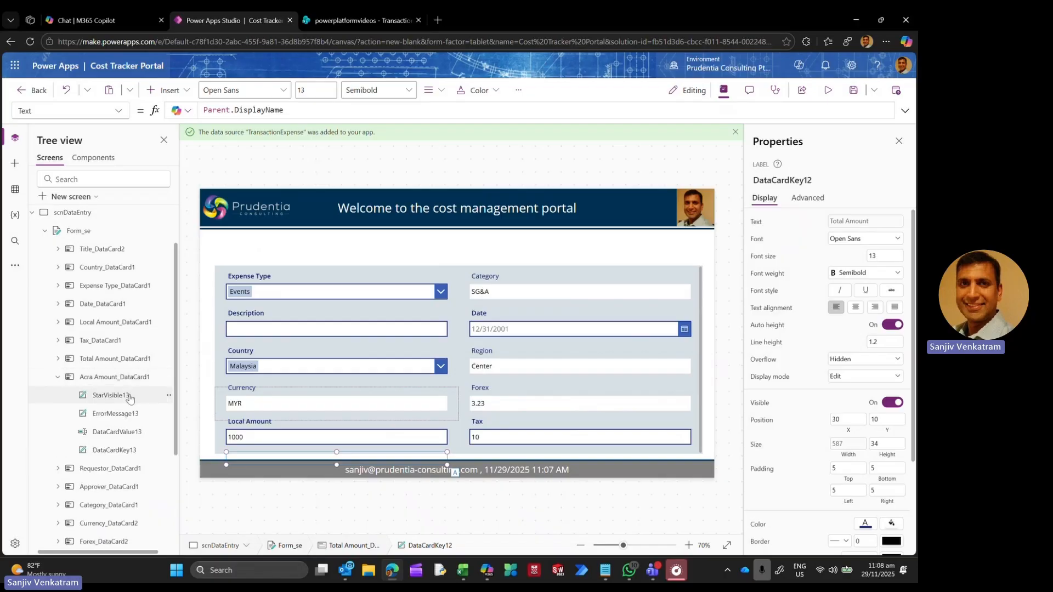
pyautogui.click(114, 450)
pyautogui.click(858, 274)
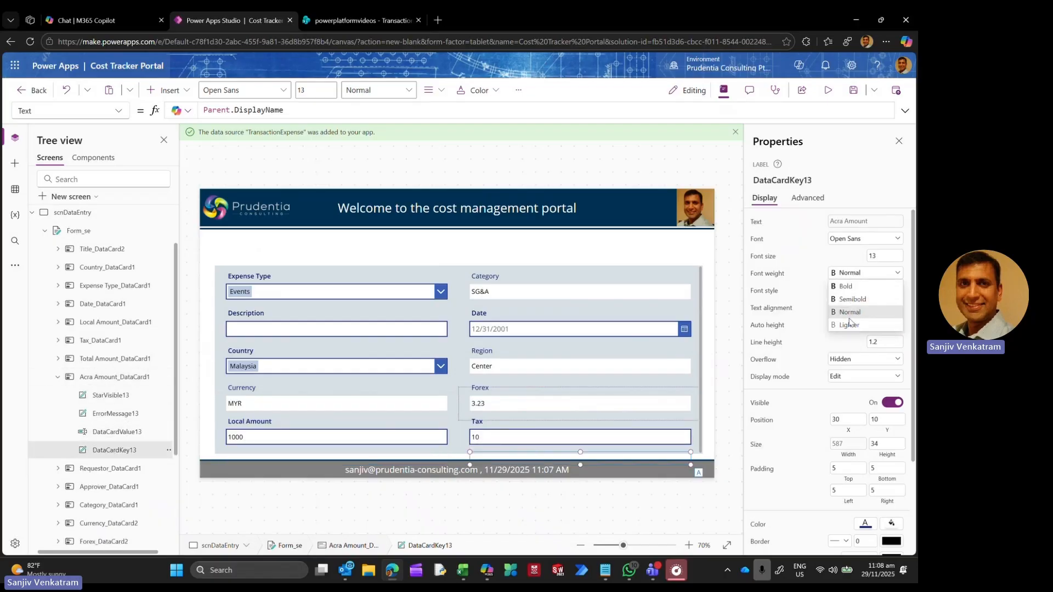
pyautogui.click(857, 303)
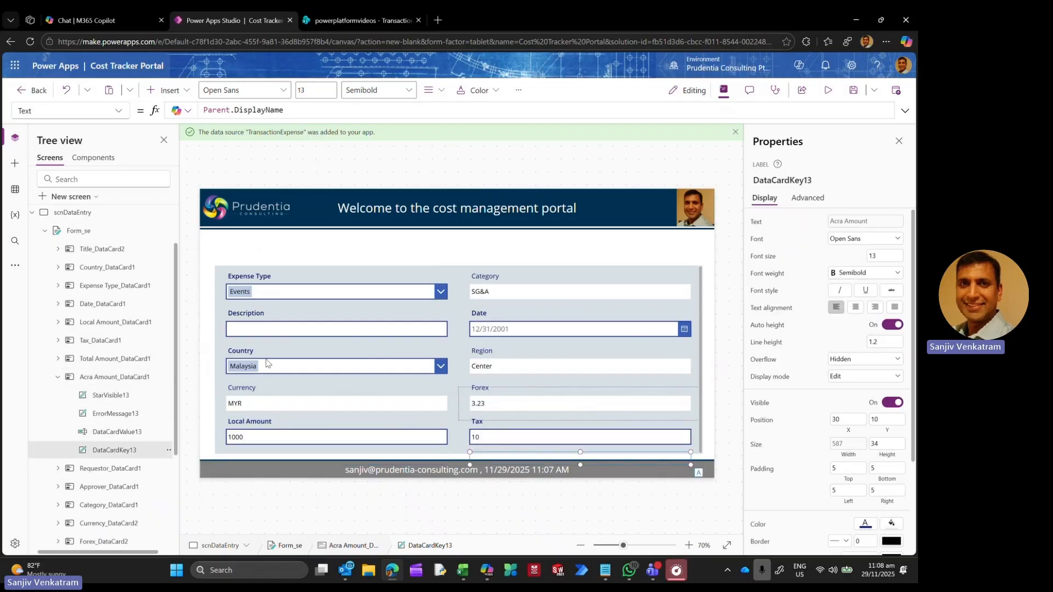
pyautogui.click(57, 377)
# Step: Set the Requestor card's label, DataCardKey14, to Semibold font weight and collapse the card
pyautogui.click(57, 395)
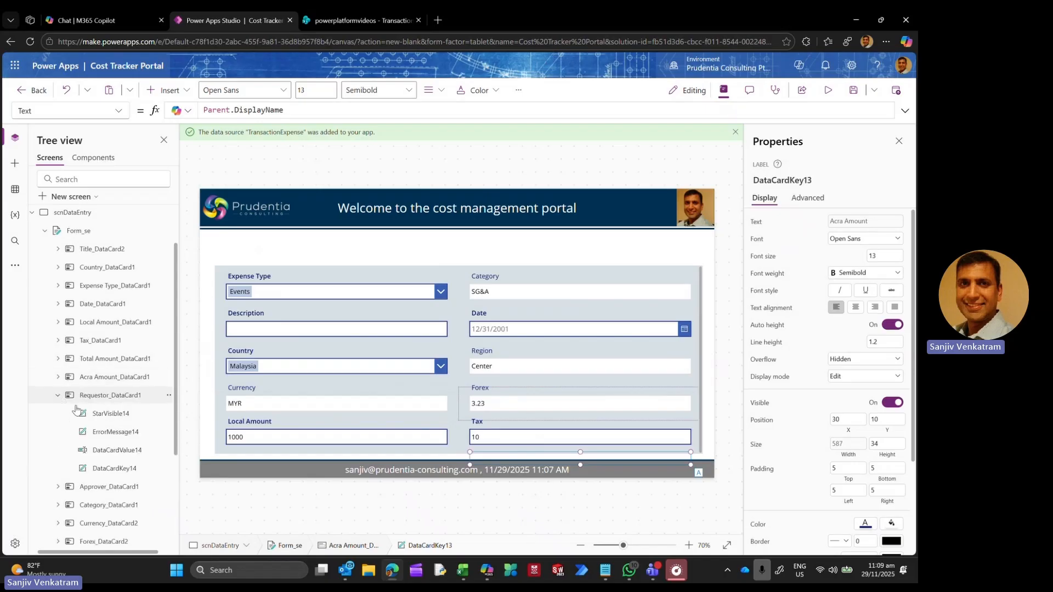
pyautogui.click(131, 468)
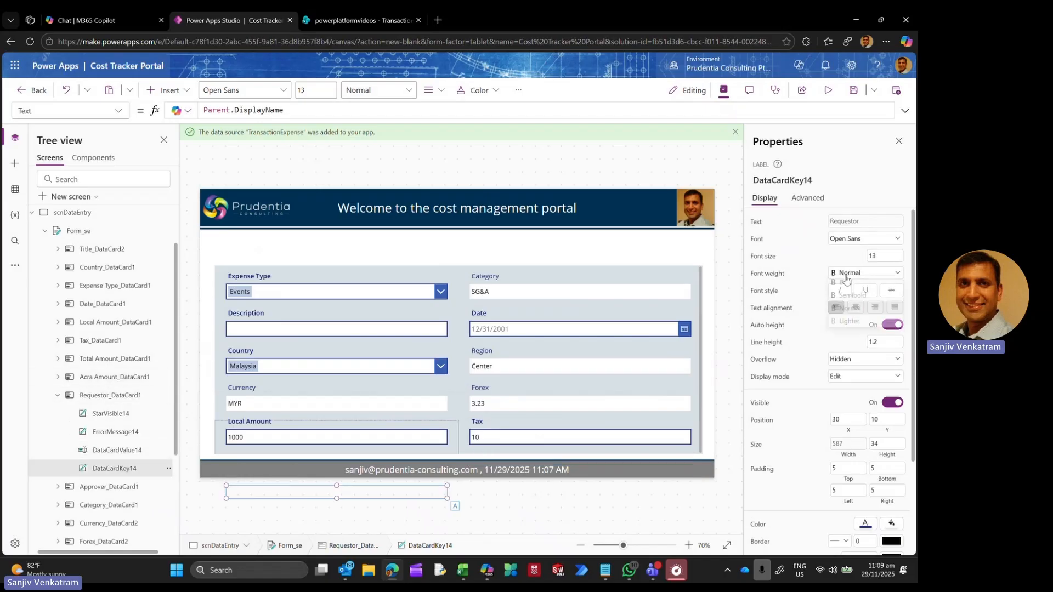
pyautogui.click(864, 273)
pyautogui.click(853, 300)
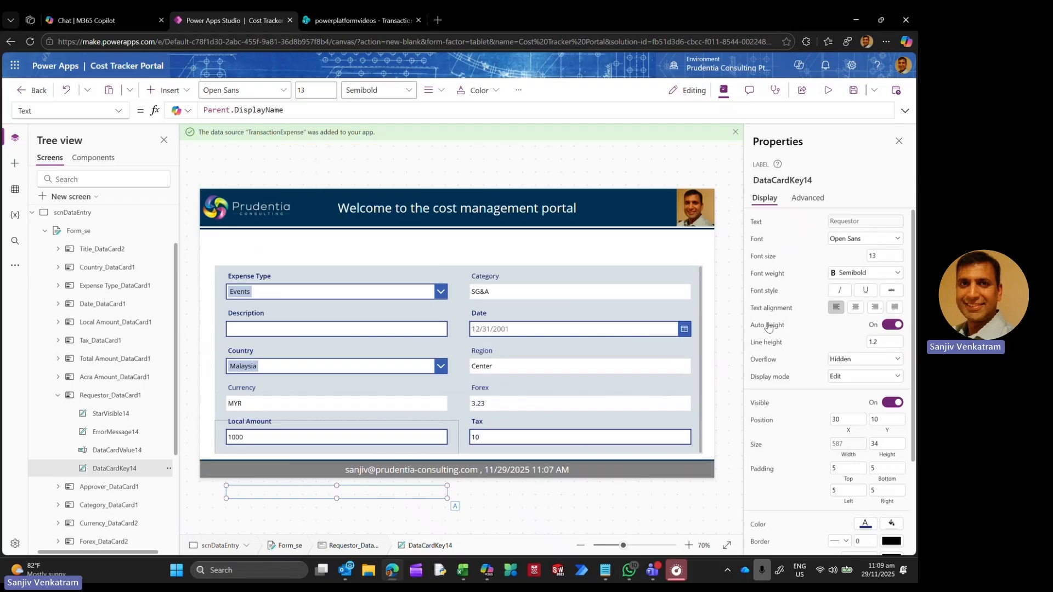
pyautogui.click(56, 397)
# Step: Set the Approver card's label, DataCardKey15, to Semibold font weight and collapse the card
pyautogui.click(58, 413)
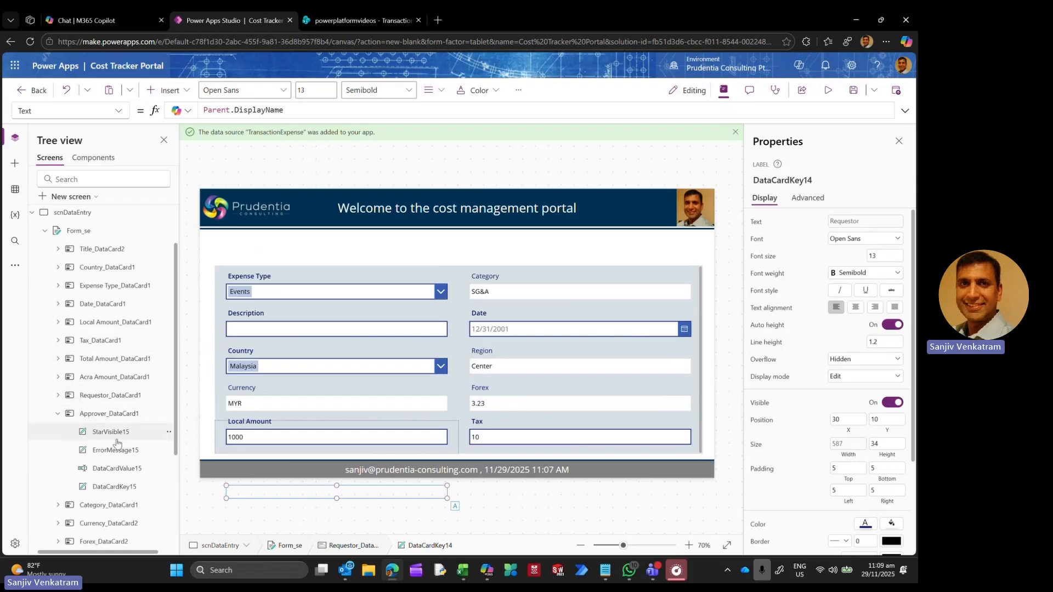
pyautogui.click(122, 487)
pyautogui.click(872, 273)
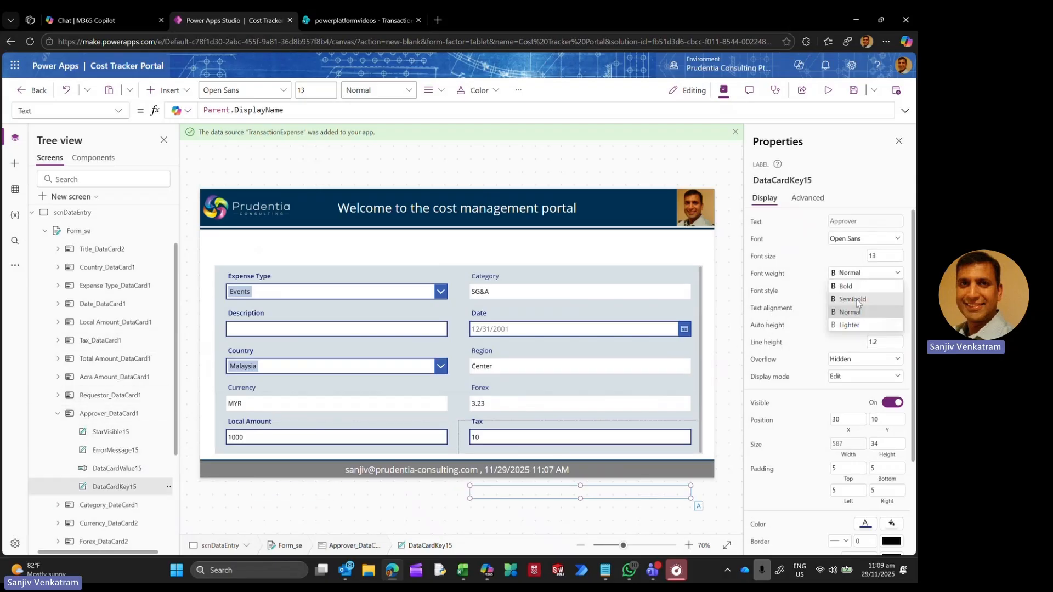
pyautogui.click(850, 303)
pyautogui.click(58, 414)
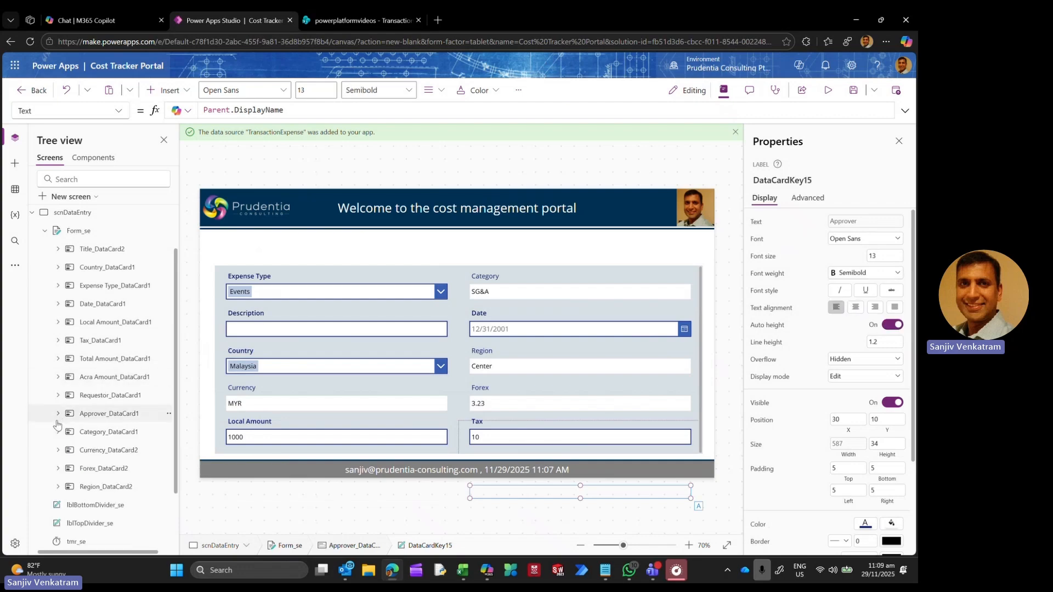
# Step: Set the Category card's label, DataCardKey16, to Semibold font weight and collapse the card
pyautogui.click(58, 432)
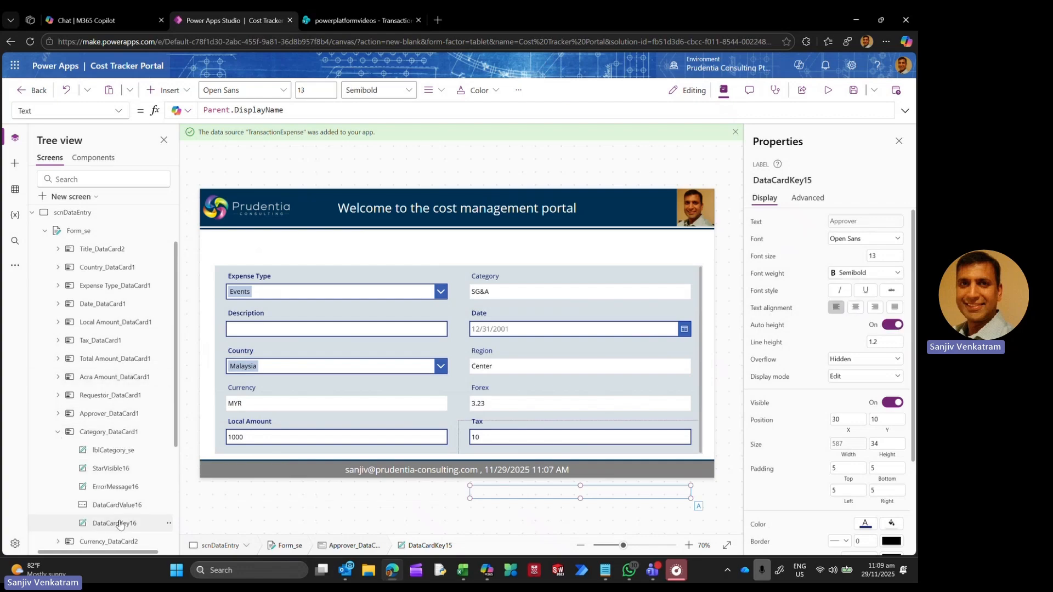
pyautogui.click(123, 524)
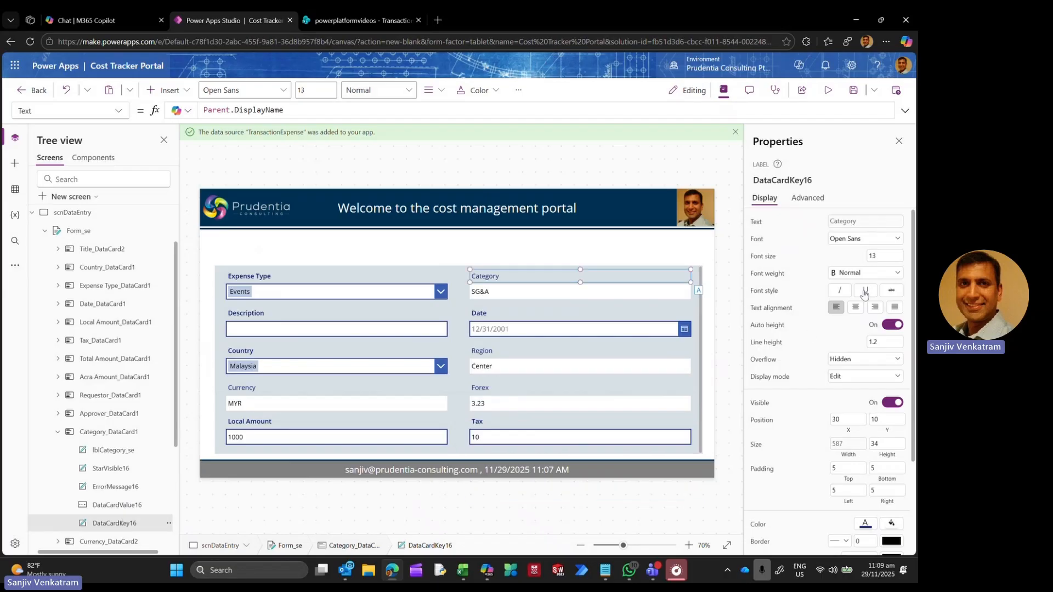
pyautogui.click(862, 274)
pyautogui.click(853, 300)
pyautogui.click(57, 432)
# Step: Set the Currency card's label, DataCardKey18, to Semibold font weight and collapse the card
pyautogui.click(58, 450)
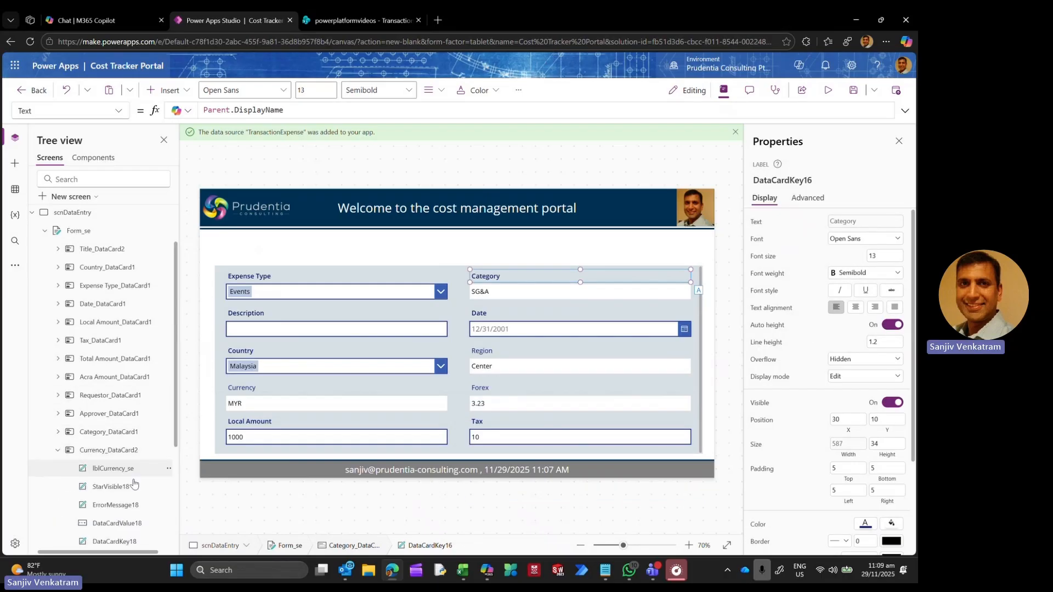
pyautogui.click(137, 541)
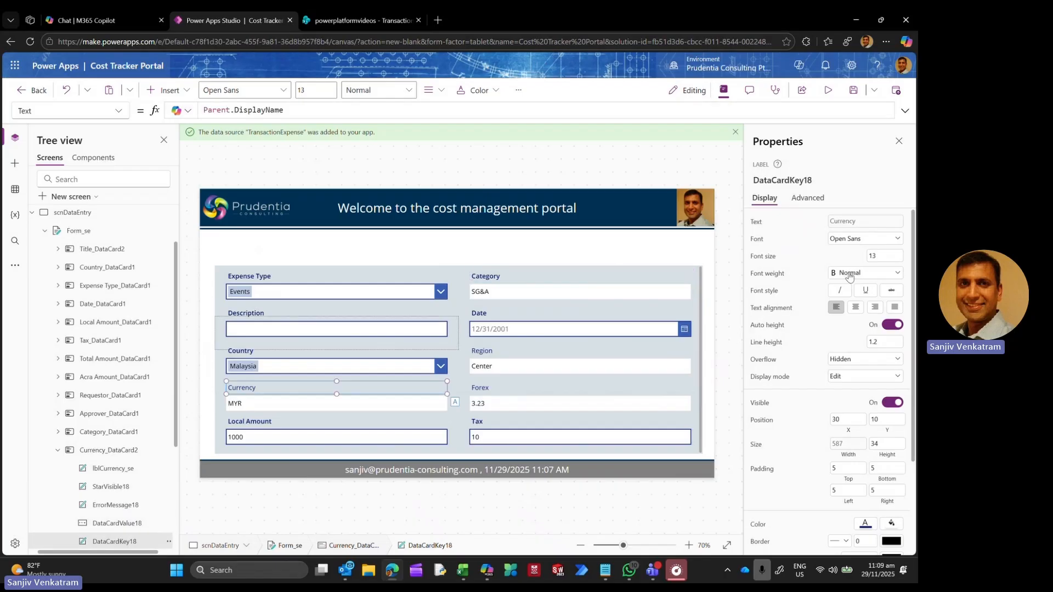
pyautogui.click(849, 274)
pyautogui.click(853, 299)
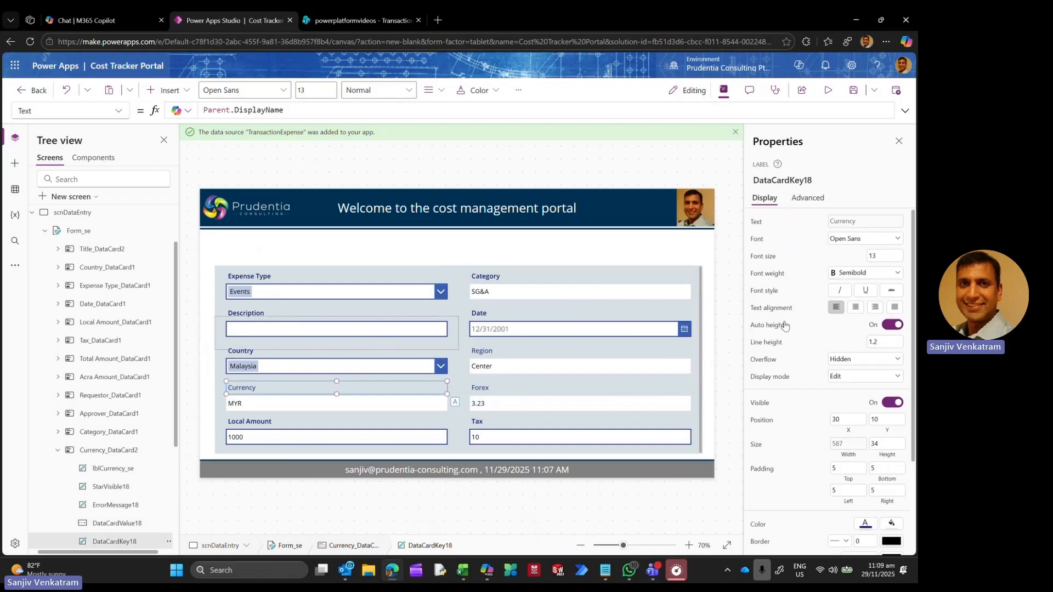
pyautogui.click(58, 452)
# Step: Set the Forex card's label, DataCardKey19, to Semibold font weight and collapse the card
pyautogui.scroll(-3, 63, 417)
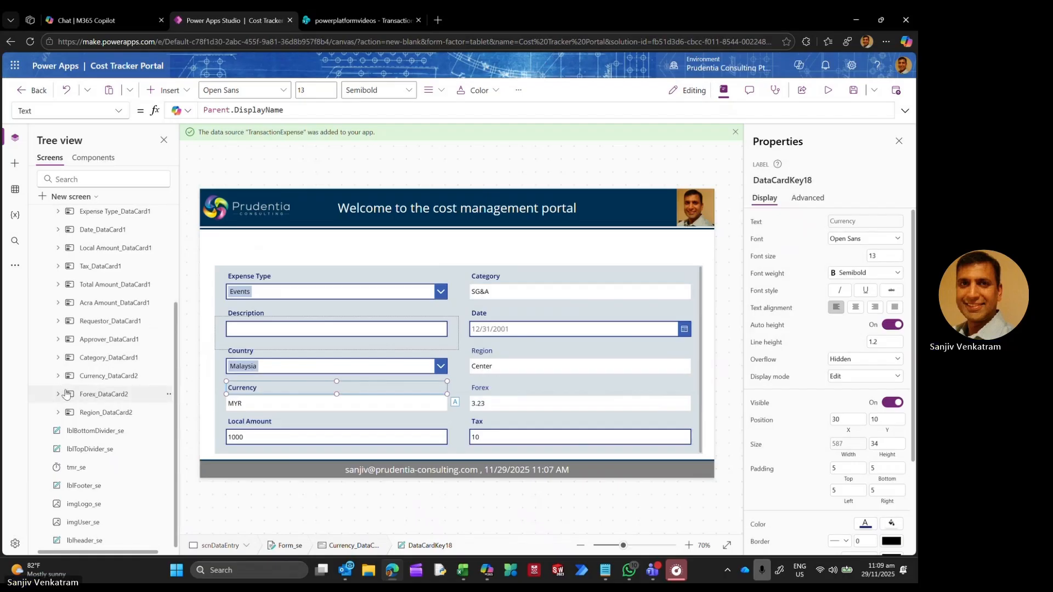
pyautogui.click(58, 394)
pyautogui.click(114, 486)
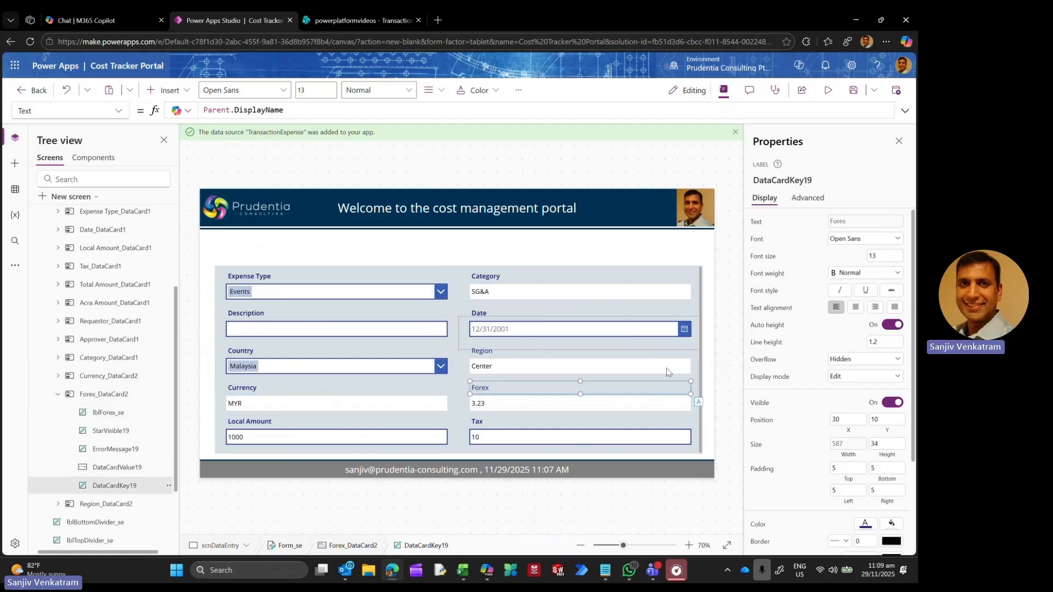
pyautogui.click(865, 274)
pyautogui.click(855, 300)
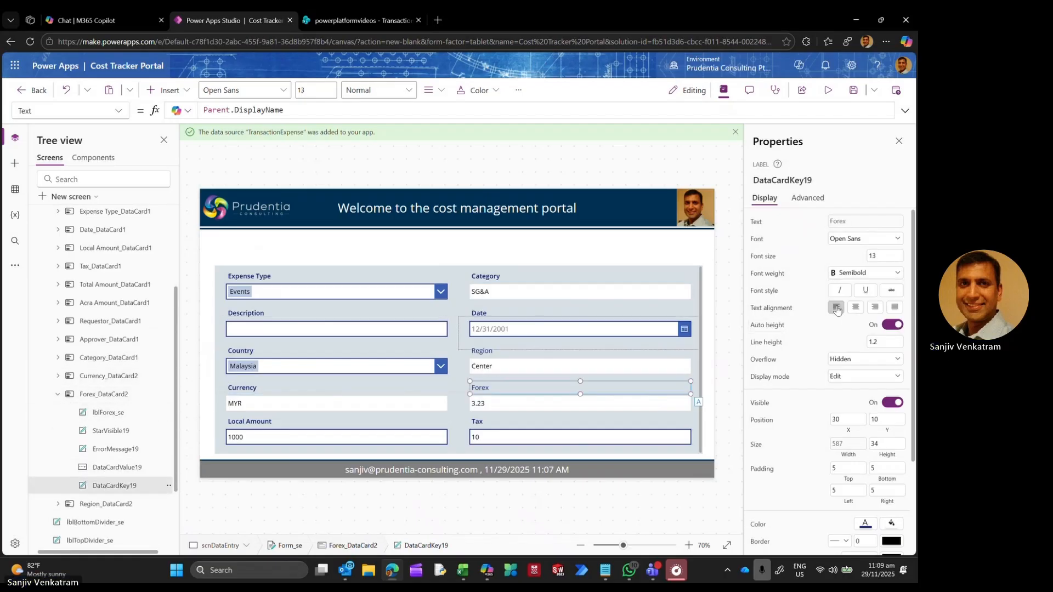
pyautogui.click(58, 394)
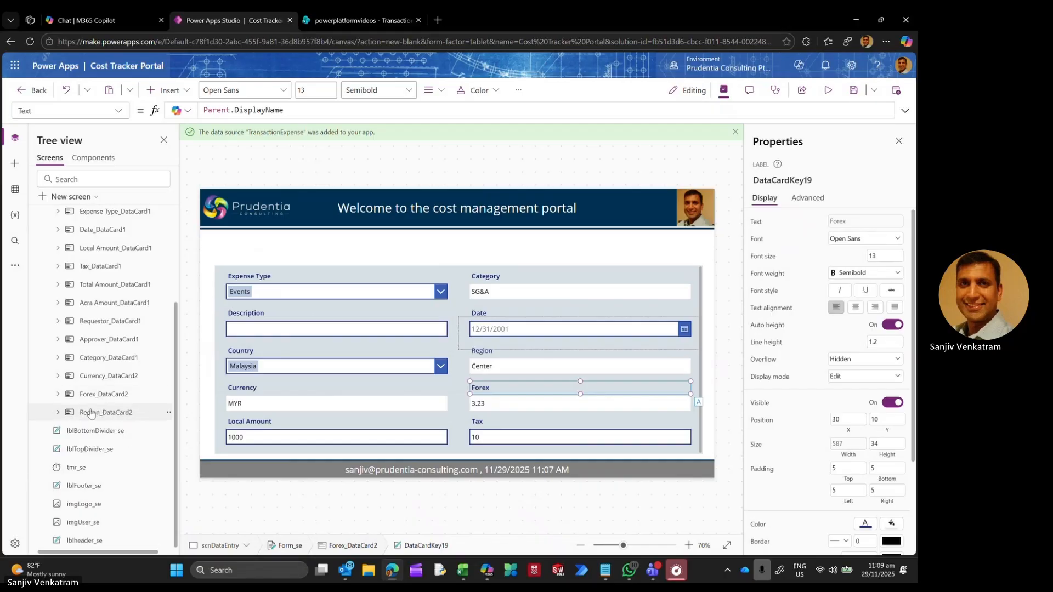
# Step: Set the Region card's label, DataCardKey20, to Semibold font weight
pyautogui.click(58, 412)
pyautogui.click(114, 503)
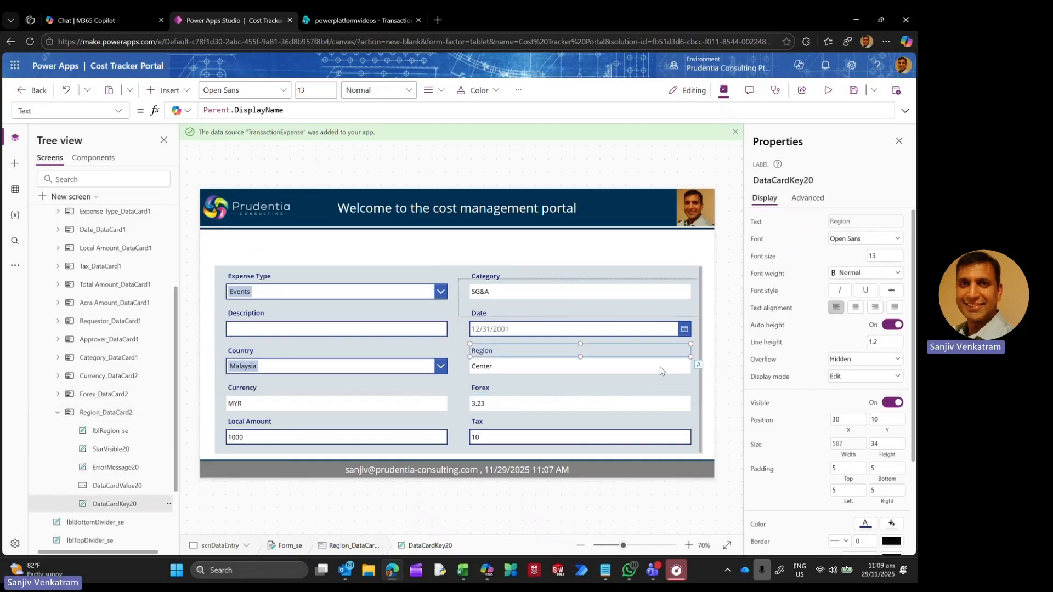
pyautogui.click(848, 277)
pyautogui.click(853, 300)
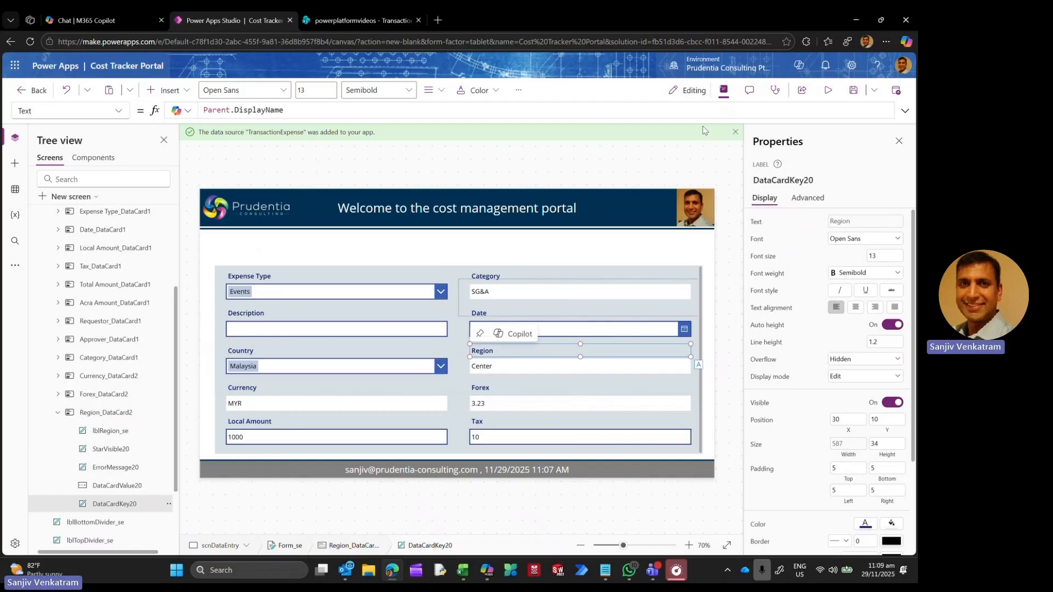
# Step: Preview the app, review the form's labels from Expense Type down to Approver, and close the preview
pyautogui.click(828, 90)
pyautogui.scroll(-3, 536, 351)
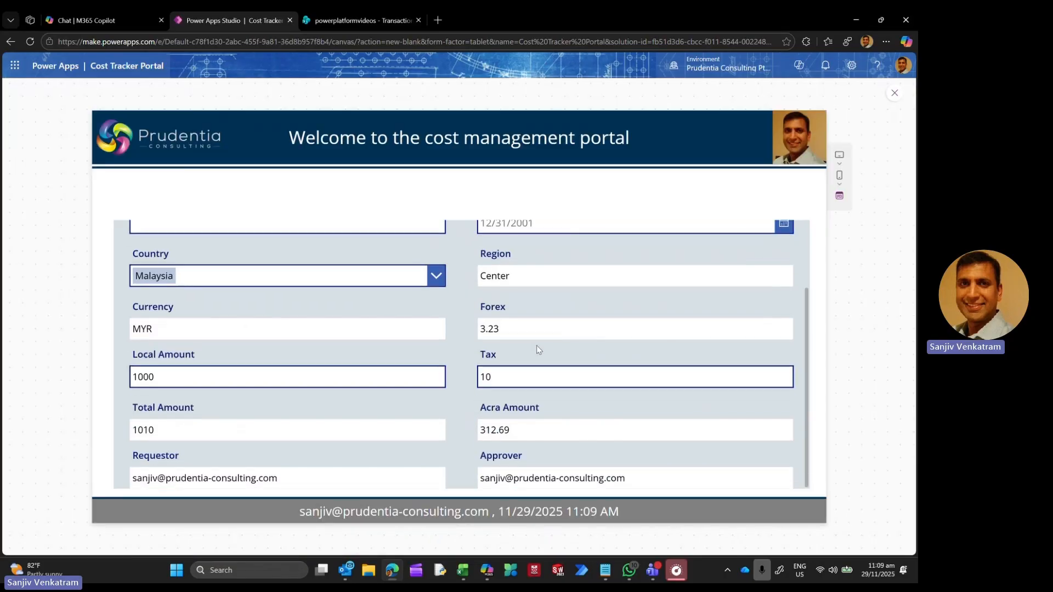
pyautogui.scroll(3, 536, 350)
pyautogui.scroll(-3, 536, 349)
pyautogui.scroll(3, 530, 337)
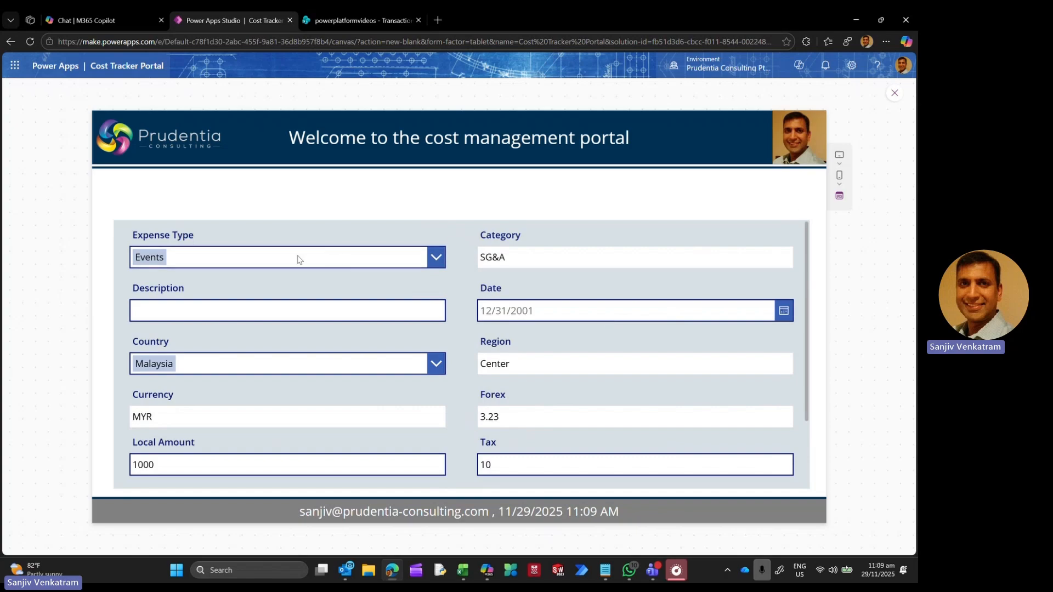
pyautogui.click(889, 95)
# Step: Collapse the Region and Country cards and set the Expense Type combo box, DataCardValue8, to border thickness 1
pyautogui.click(557, 347)
pyautogui.click(308, 365)
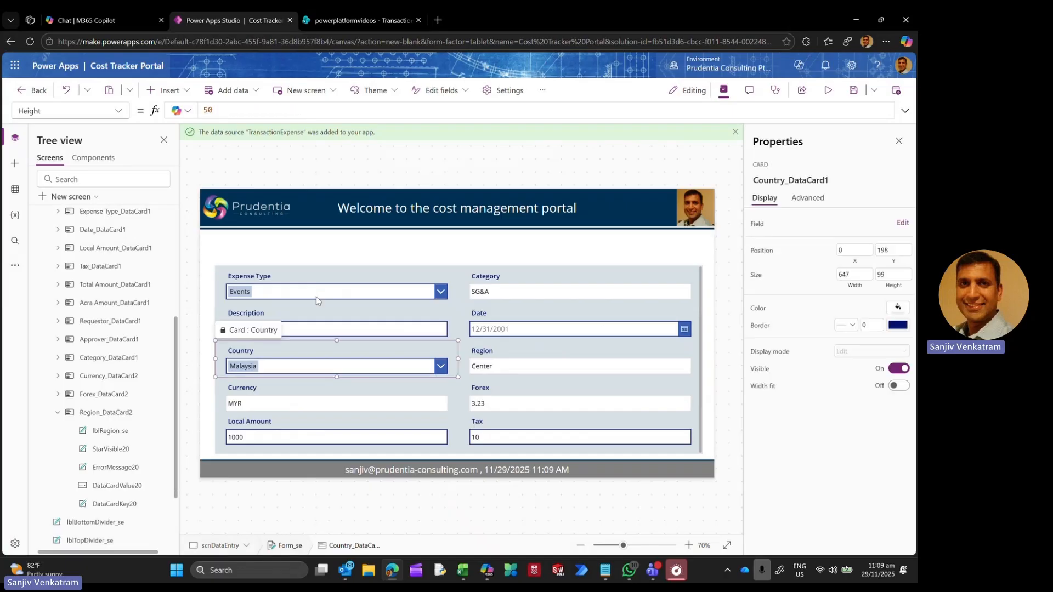
pyautogui.click(308, 366)
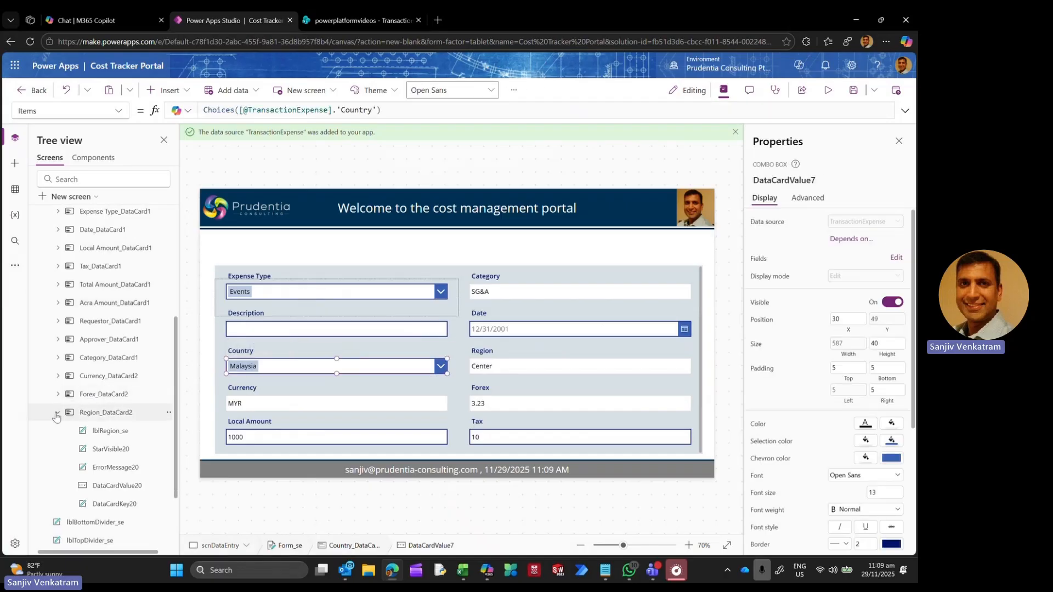
pyautogui.scroll(5, 93, 406)
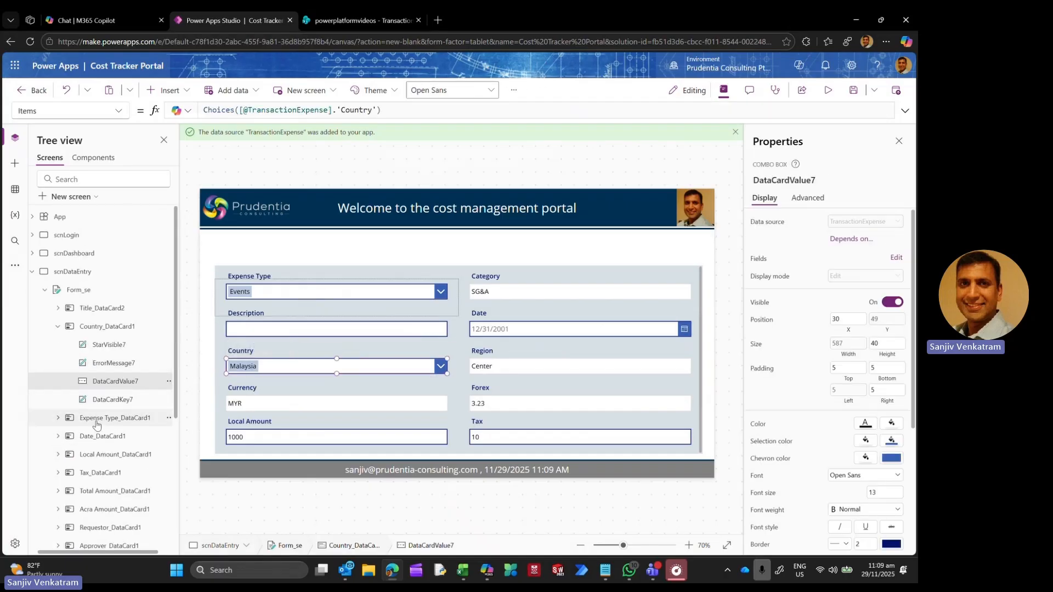
pyautogui.click(57, 326)
pyautogui.click(56, 345)
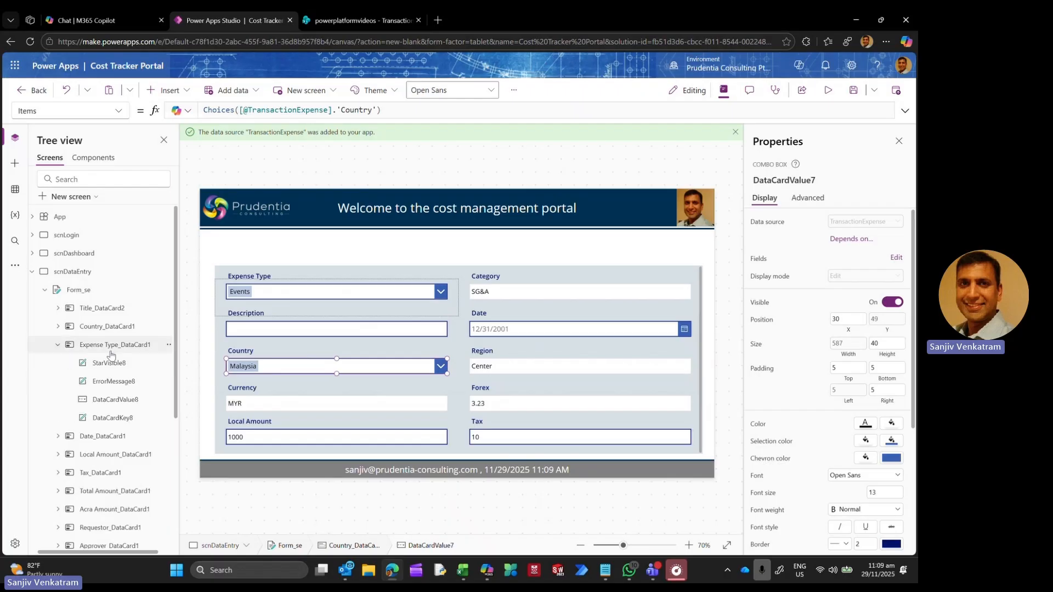
pyautogui.click(116, 400)
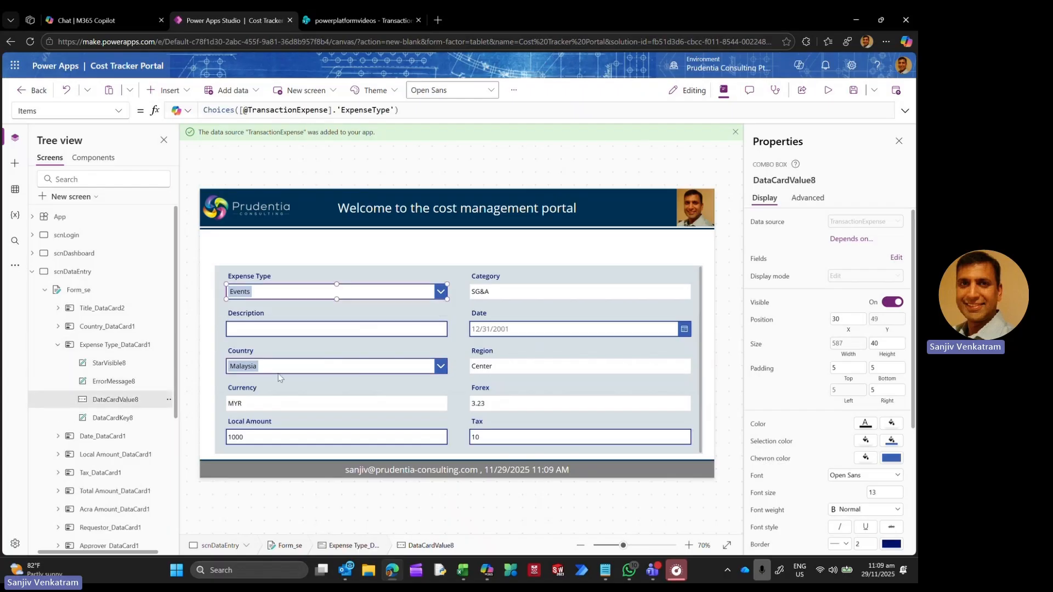
pyautogui.scroll(-2, 867, 495)
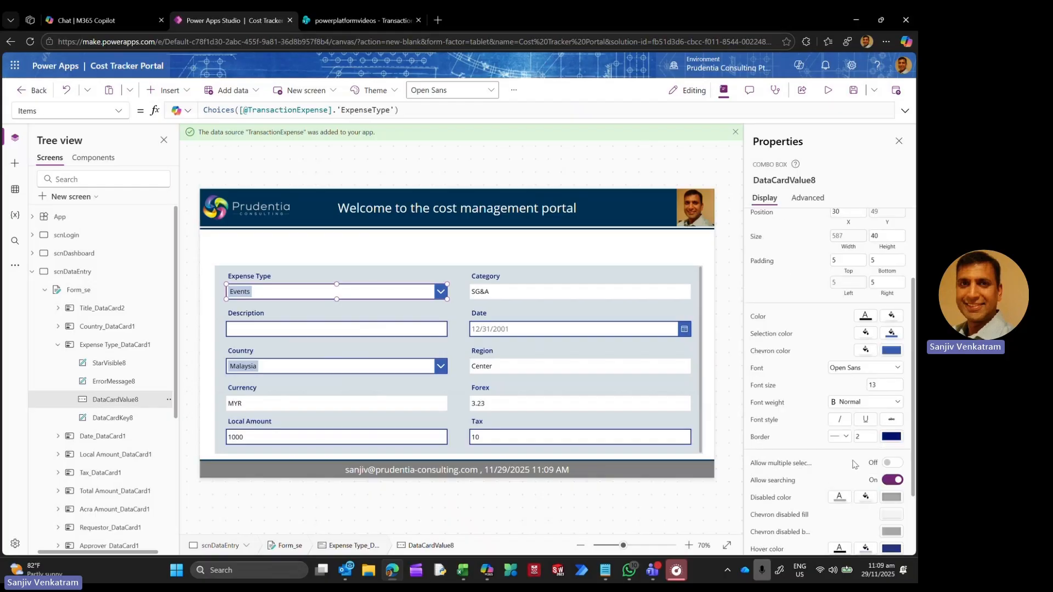
pyautogui.click(863, 434)
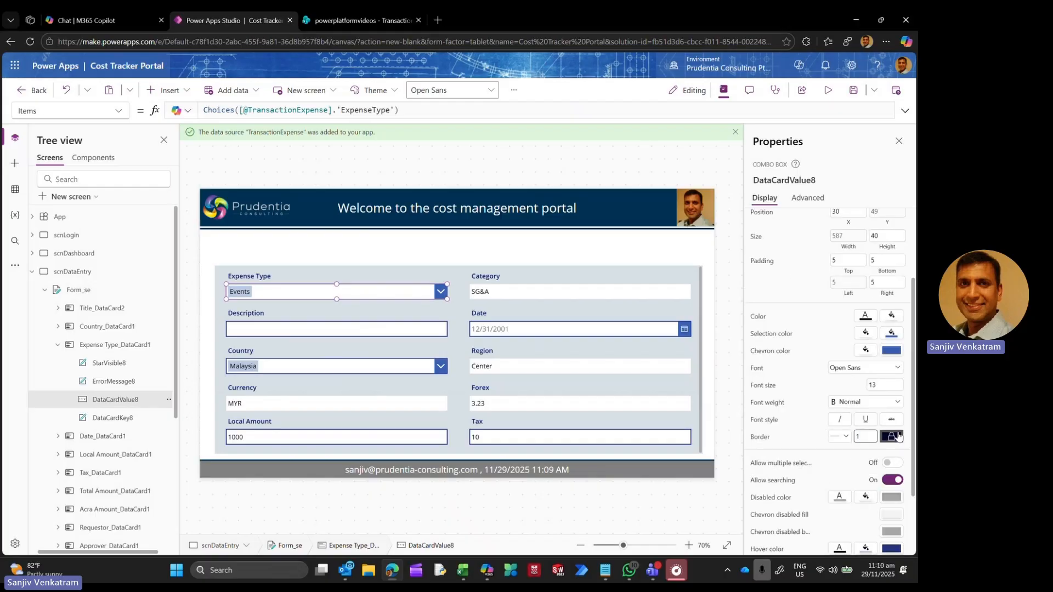
# Step: Show the BorderColor formula of the Expense Type combo box, DataCardValue8, and unlock the Expense Type card for editing
pyautogui.click(118, 111)
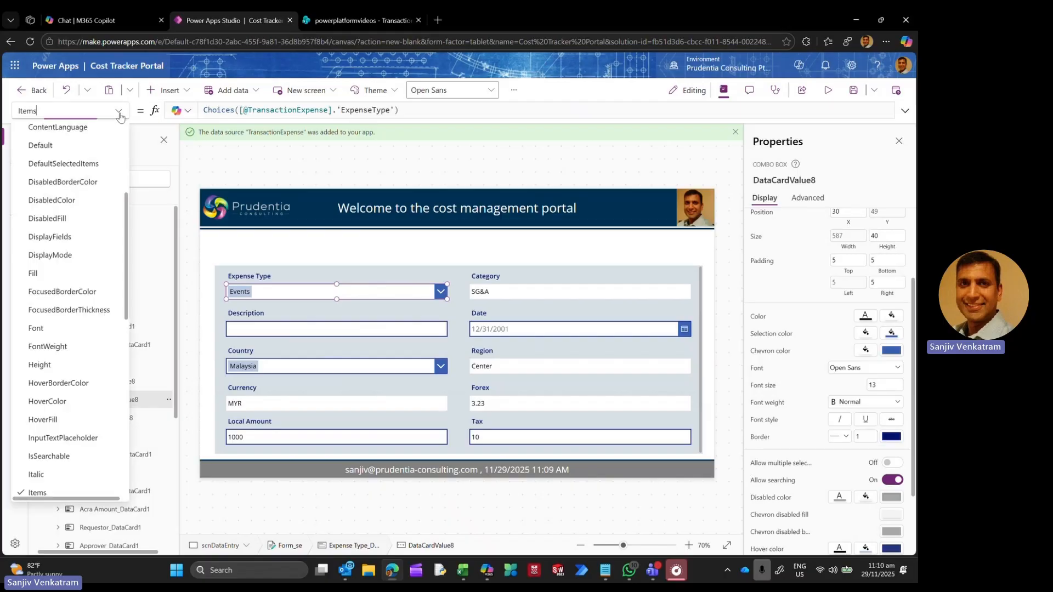
pyautogui.scroll(3, 79, 206)
pyautogui.scroll(1, 79, 181)
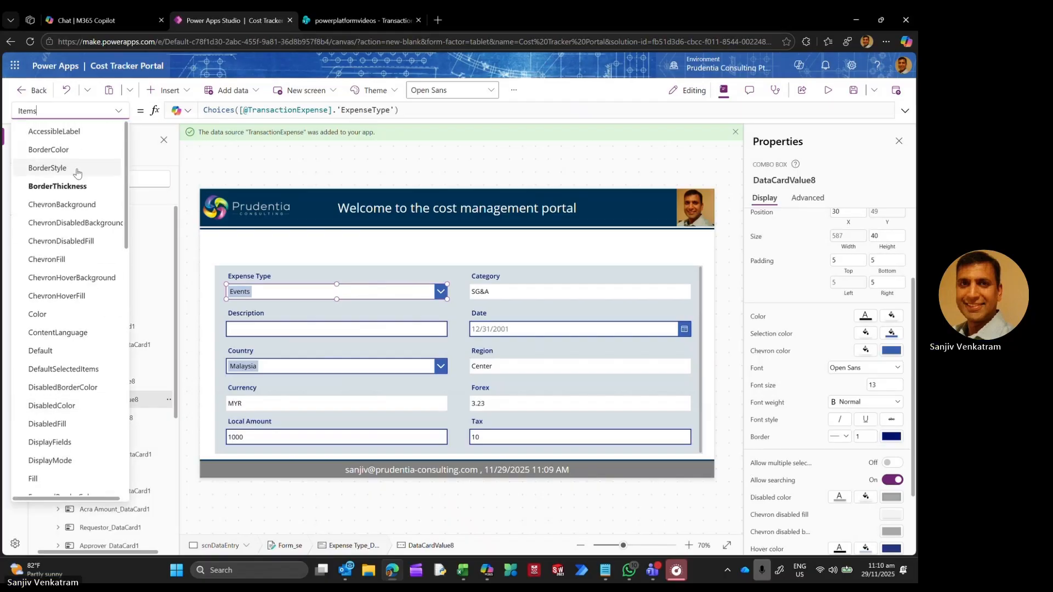
pyautogui.click(82, 148)
pyautogui.click(485, 109)
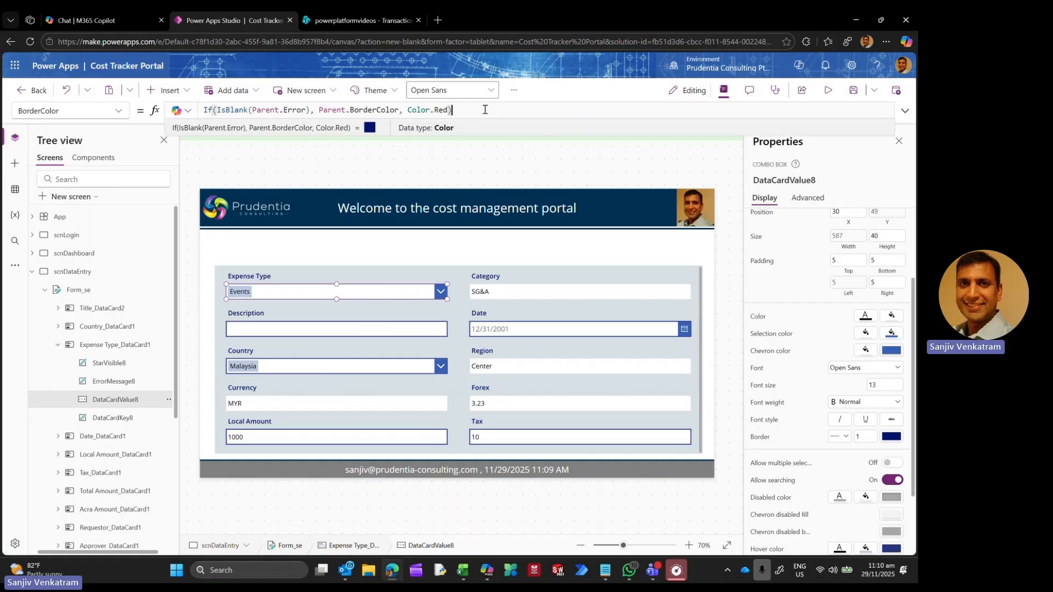
pyautogui.hotkey('ctrl', 'a')
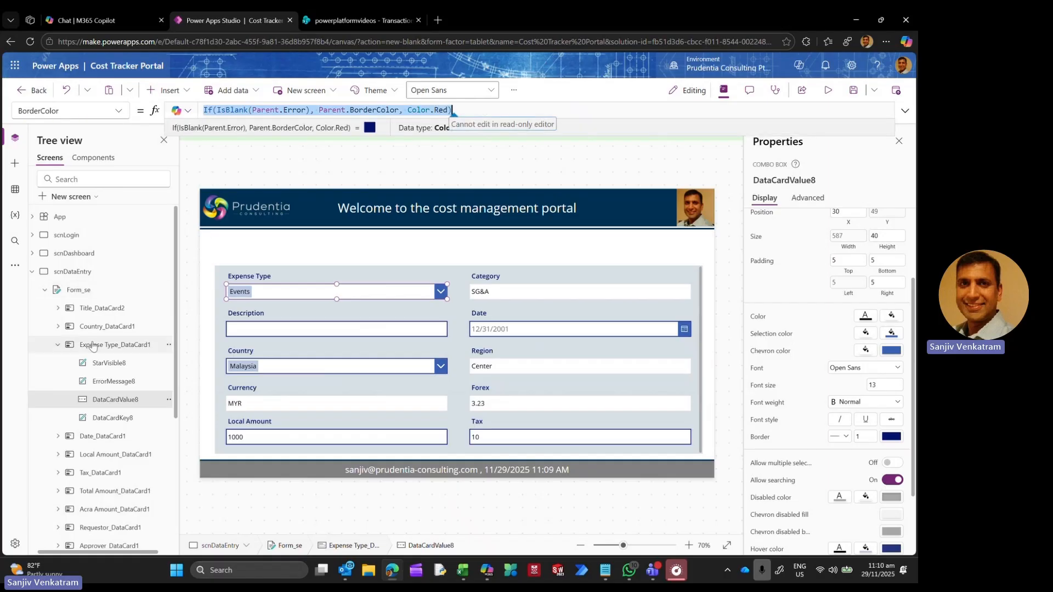
pyautogui.rightClick(130, 345)
pyautogui.click(132, 352)
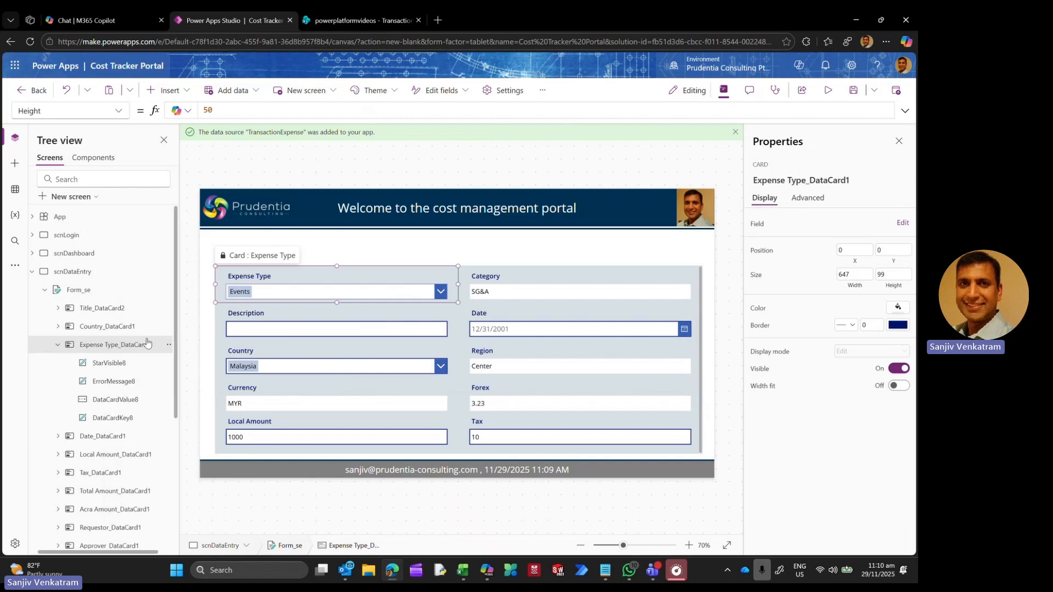
# Step: Replace the BorderColor formula of the Expense Type combo box, DataCardValue8, with varPrudentiaGrey
pyautogui.click(132, 406)
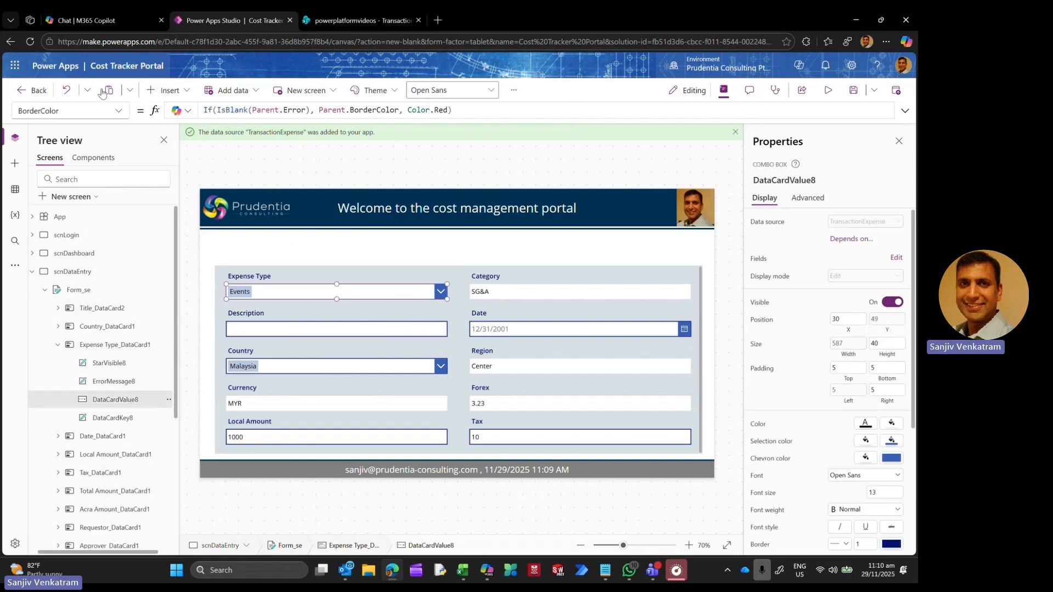
pyautogui.click(481, 112)
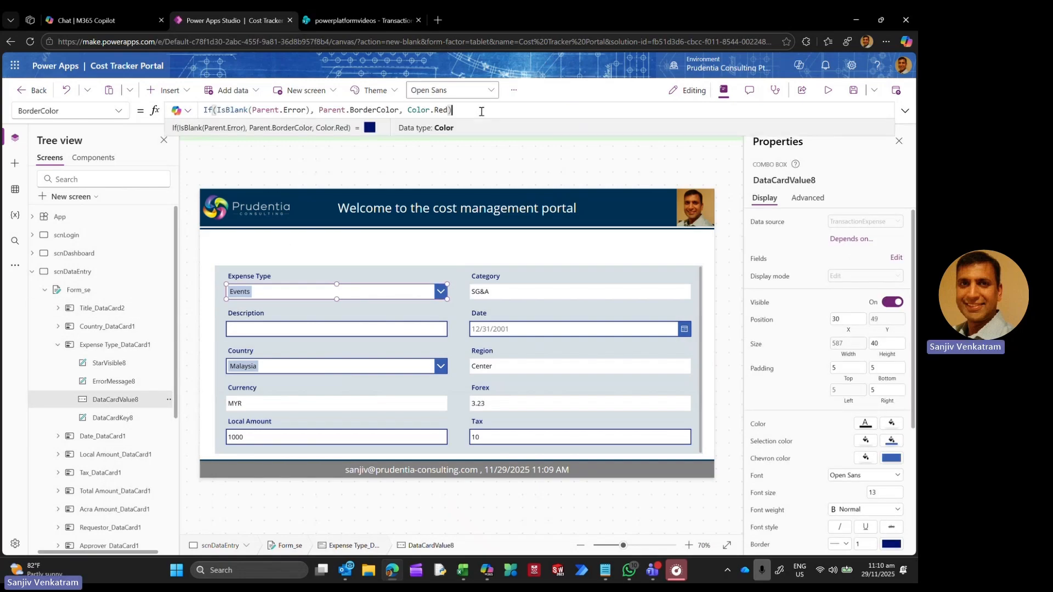
pyautogui.hotkey('ctrl', 'a')
pyautogui.write('var')
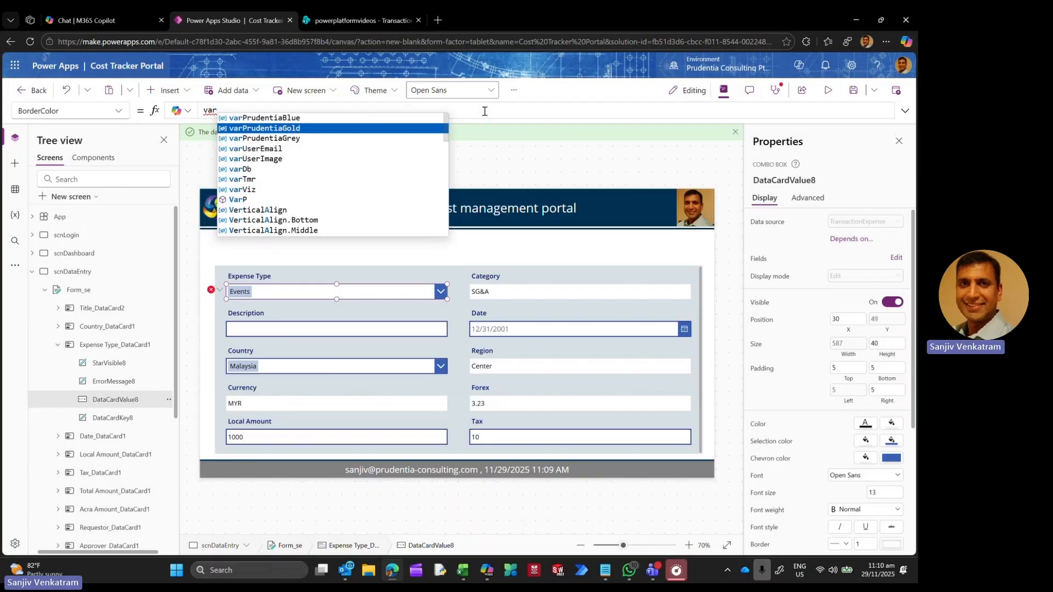
pyautogui.press('Down')
pyautogui.press('Tab')
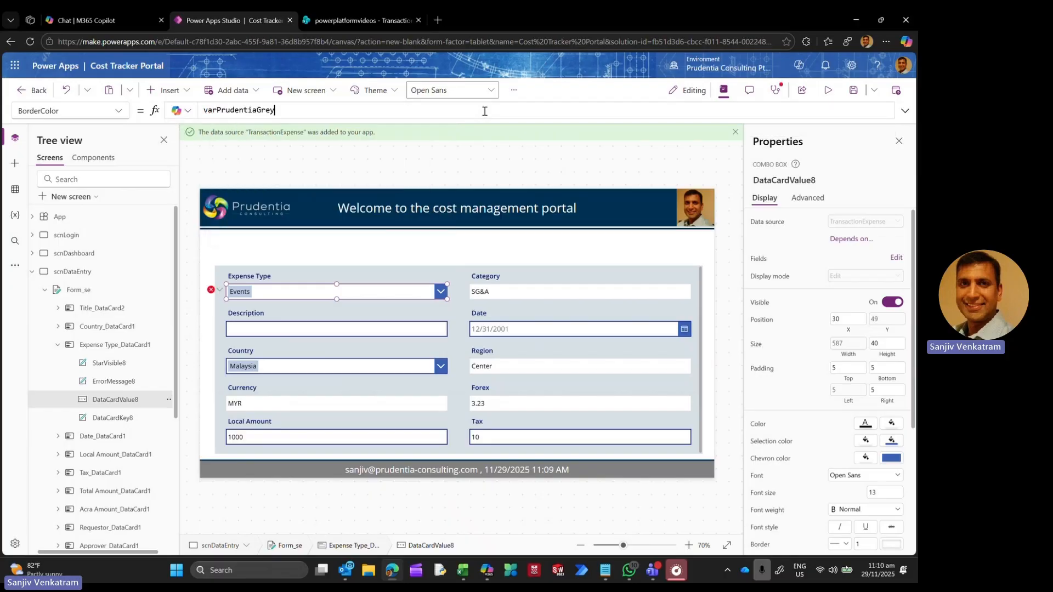
# Step: Preview the app to check the Expense Type field's border and return to the editor
pyautogui.click(828, 91)
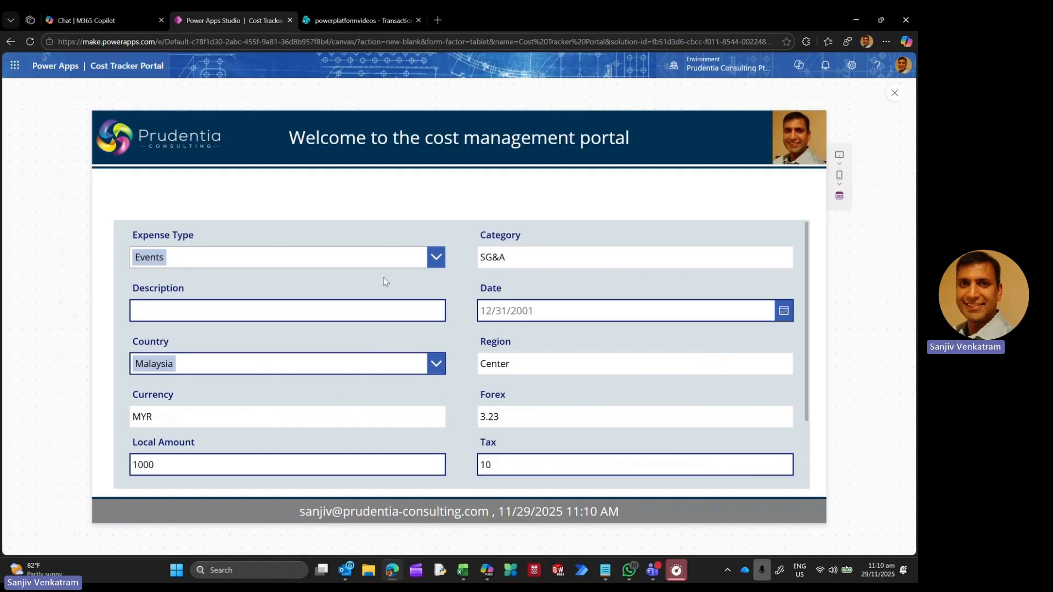
pyautogui.click(893, 94)
pyautogui.click(594, 351)
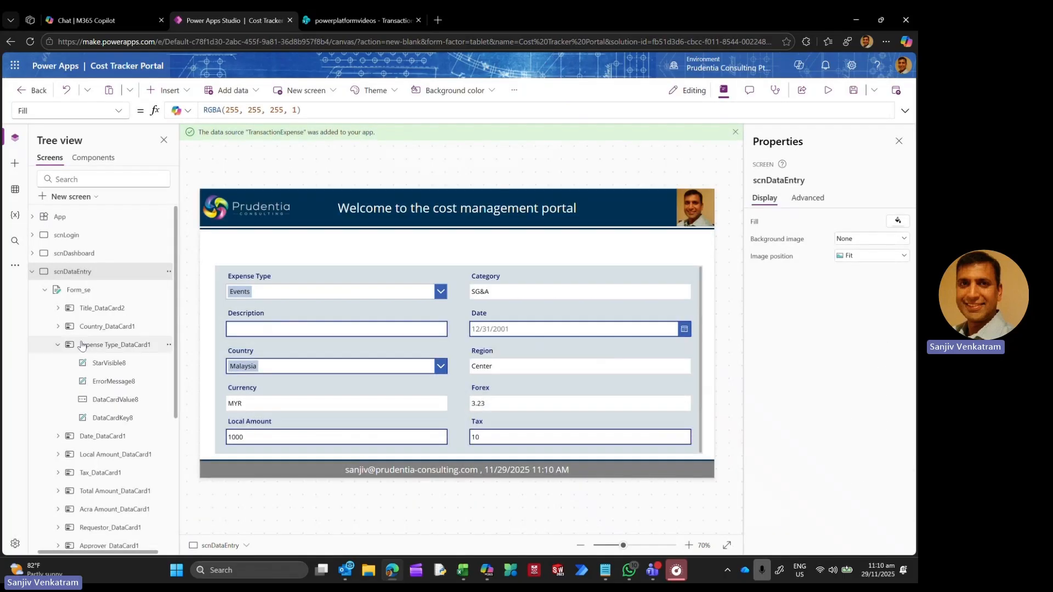
# Step: Collapse the Expense Type card and set the BorderColor of the Description text input, DataCardValue6, to varPrudentiaGrey
pyautogui.click(56, 345)
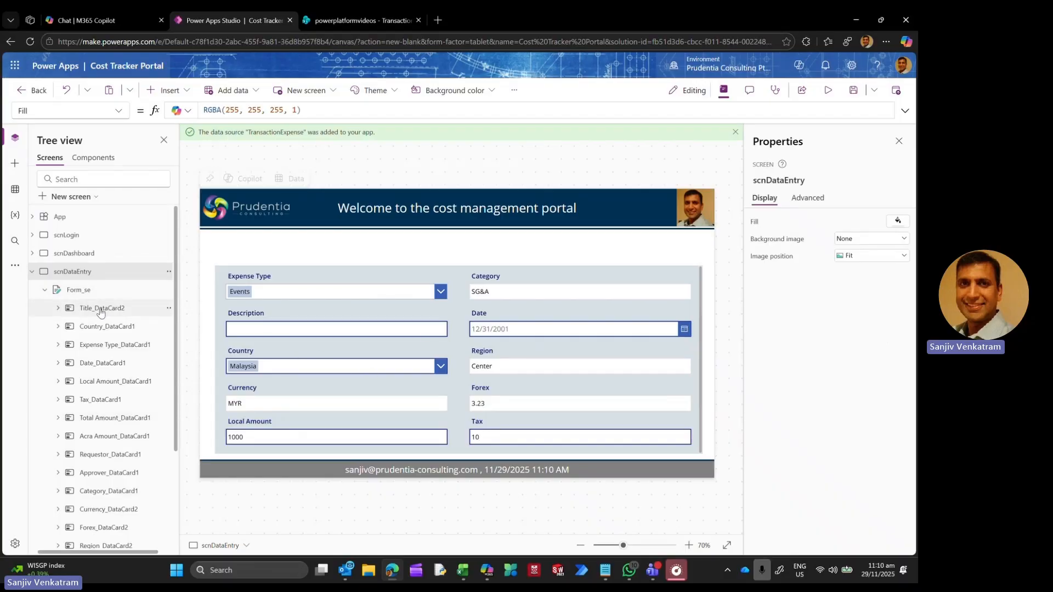
pyautogui.click(59, 309)
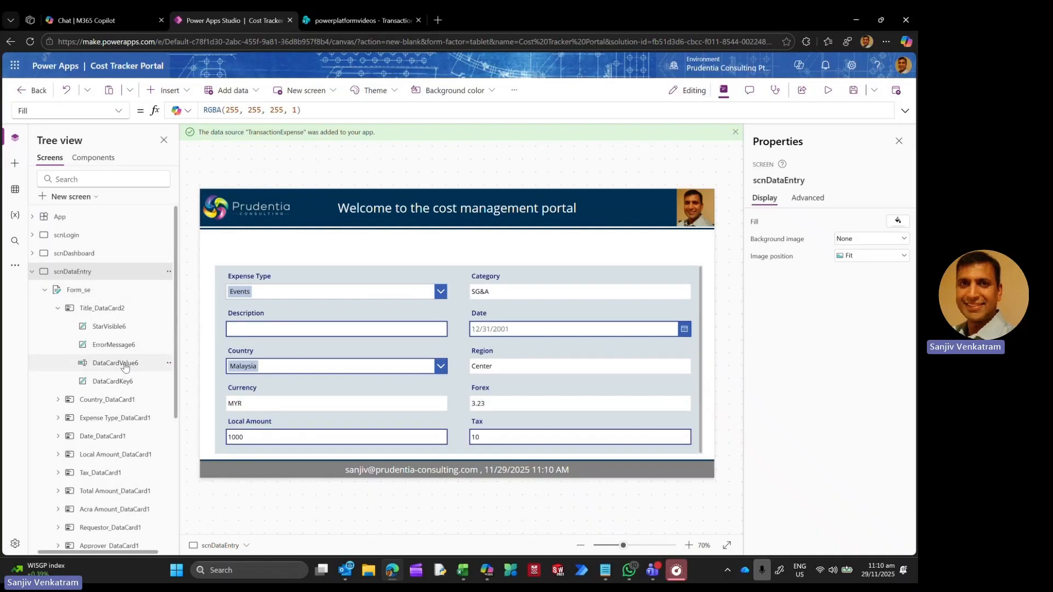
pyautogui.click(124, 366)
pyautogui.click(117, 111)
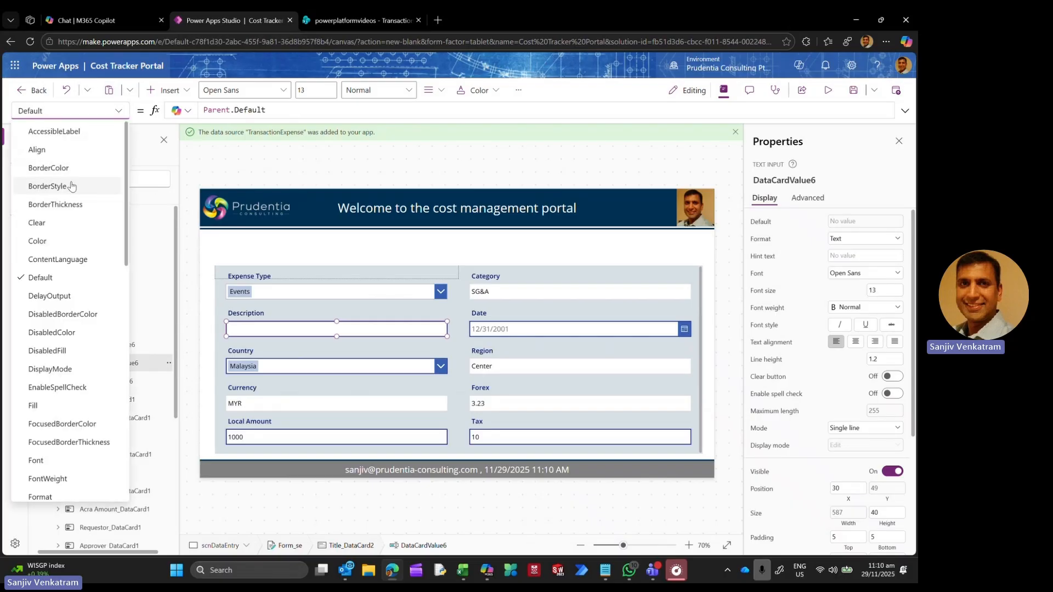
pyautogui.click(61, 167)
pyautogui.click(538, 109)
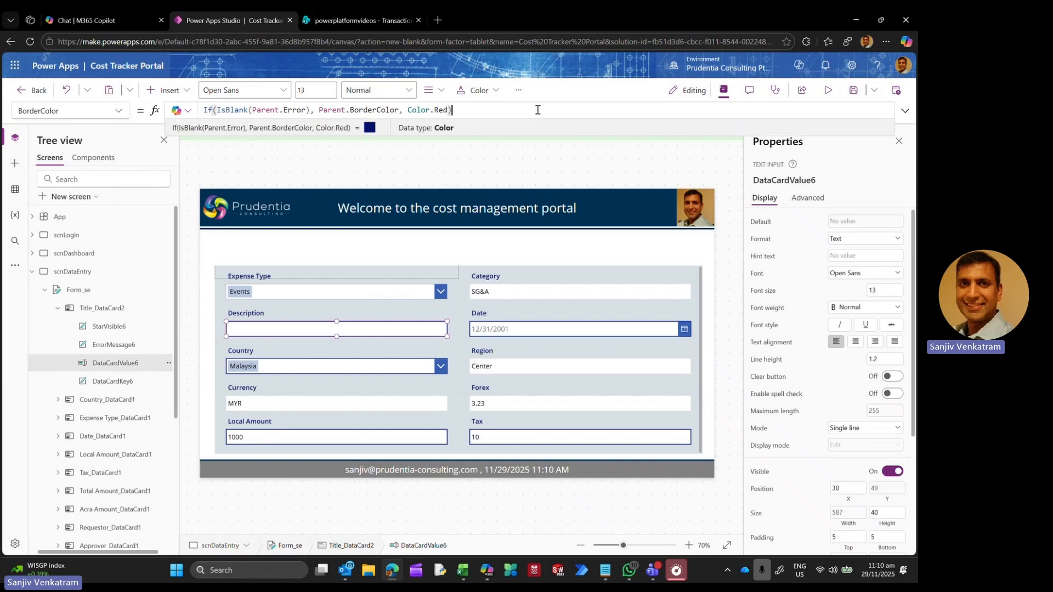
pyautogui.hotkey('ctrl', 'a')
pyautogui.write('var')
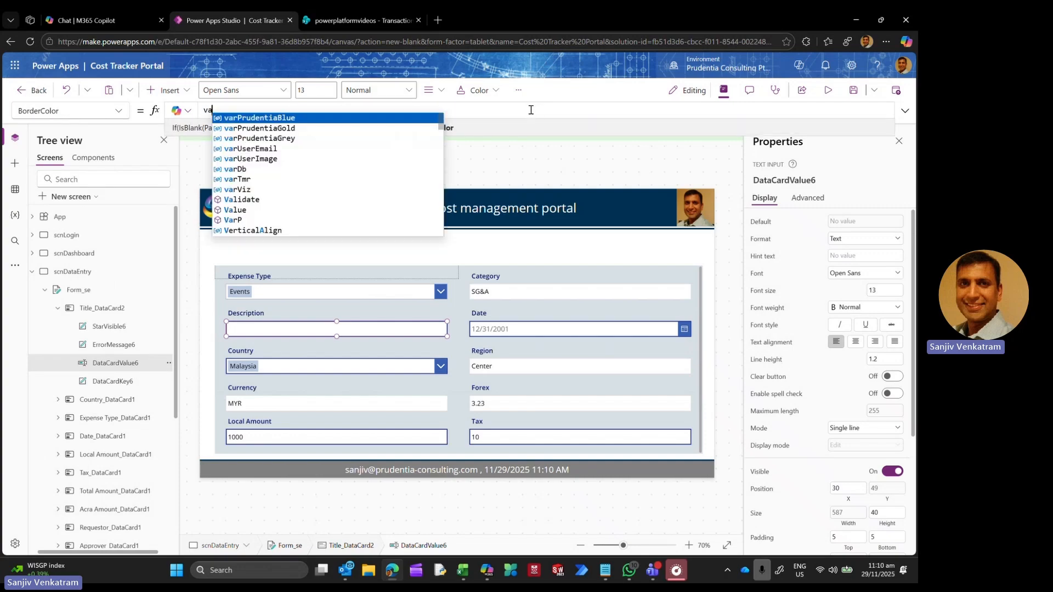
pyautogui.press('Down')
pyautogui.press('Down')
pyautogui.press('Tab')
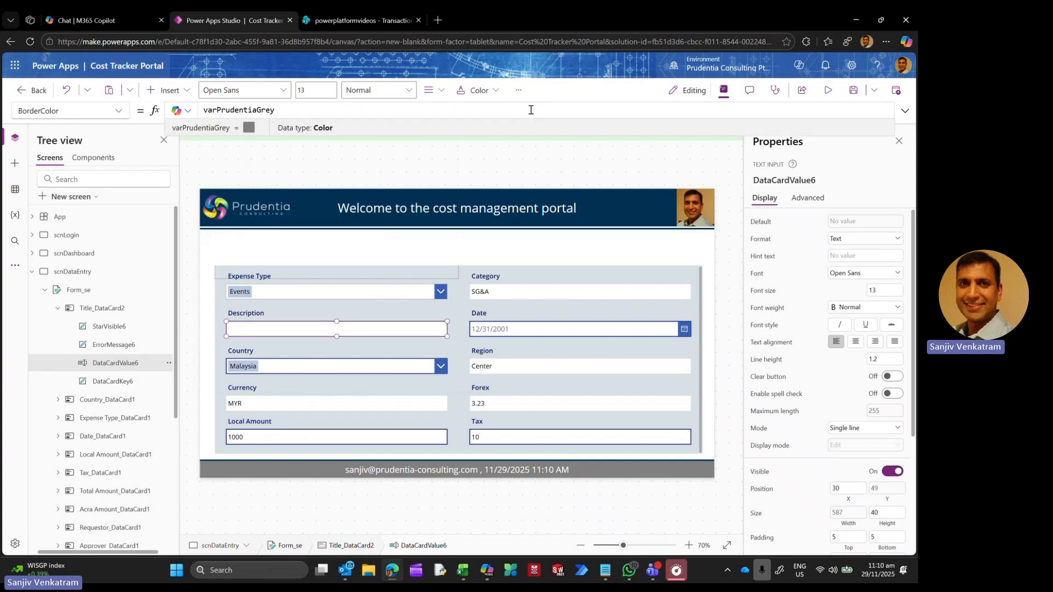
# Step: Set the Description text input's border thickness to 1 and collapse the Title card
pyautogui.scroll(-2, 859, 510)
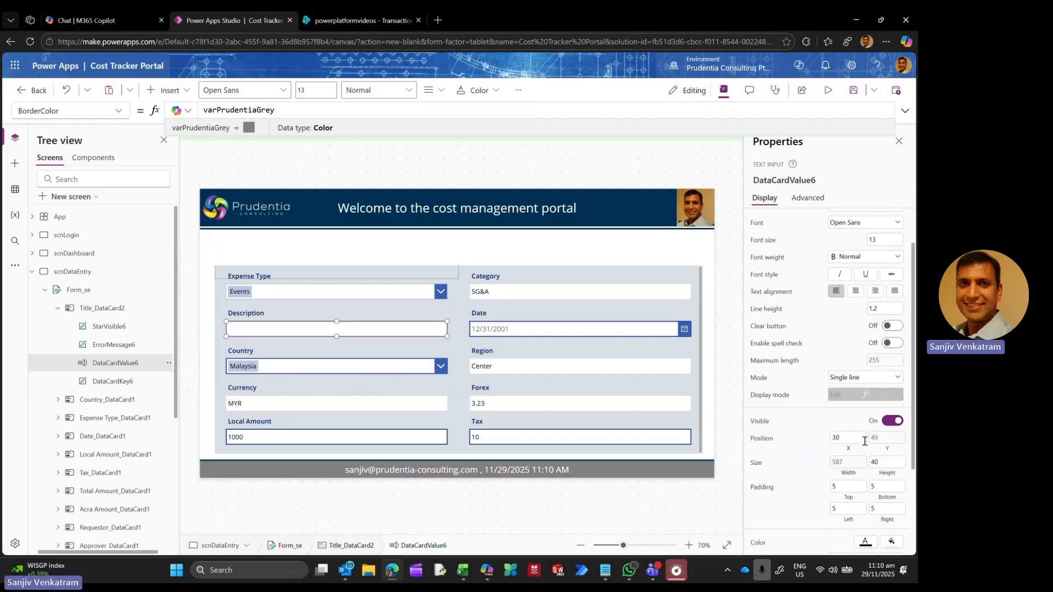
pyautogui.scroll(-2, 857, 350)
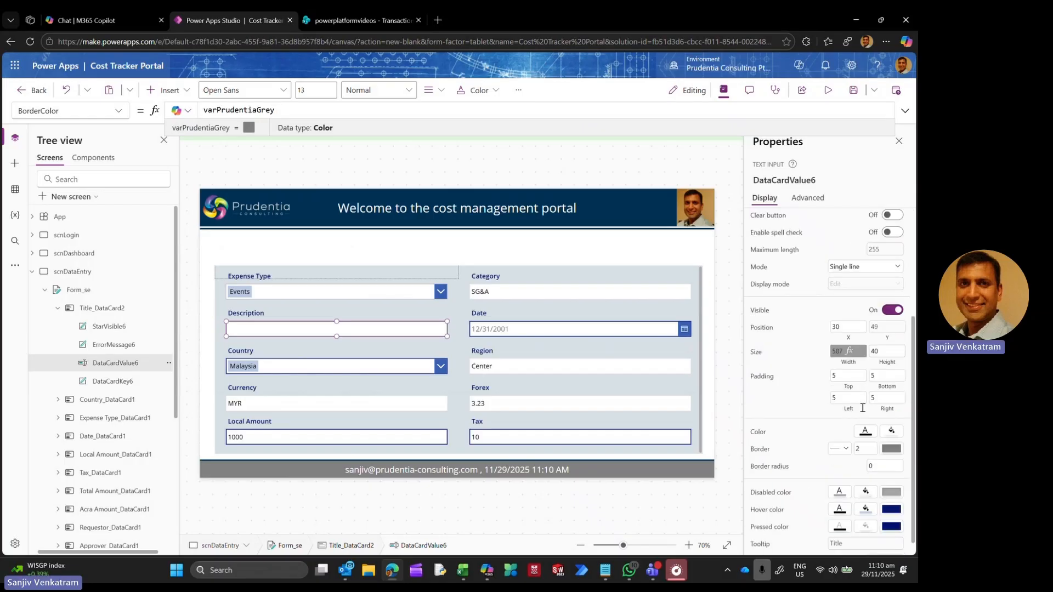
pyautogui.moveTo(867, 446); pyautogui.dragTo(847, 450)
pyautogui.write('1')
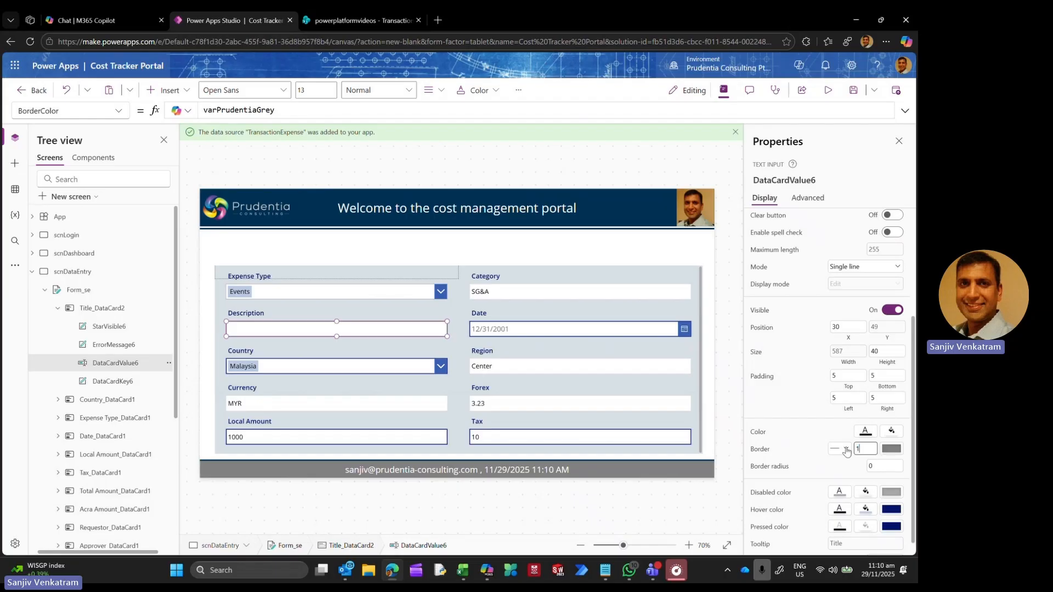
pyautogui.click(773, 399)
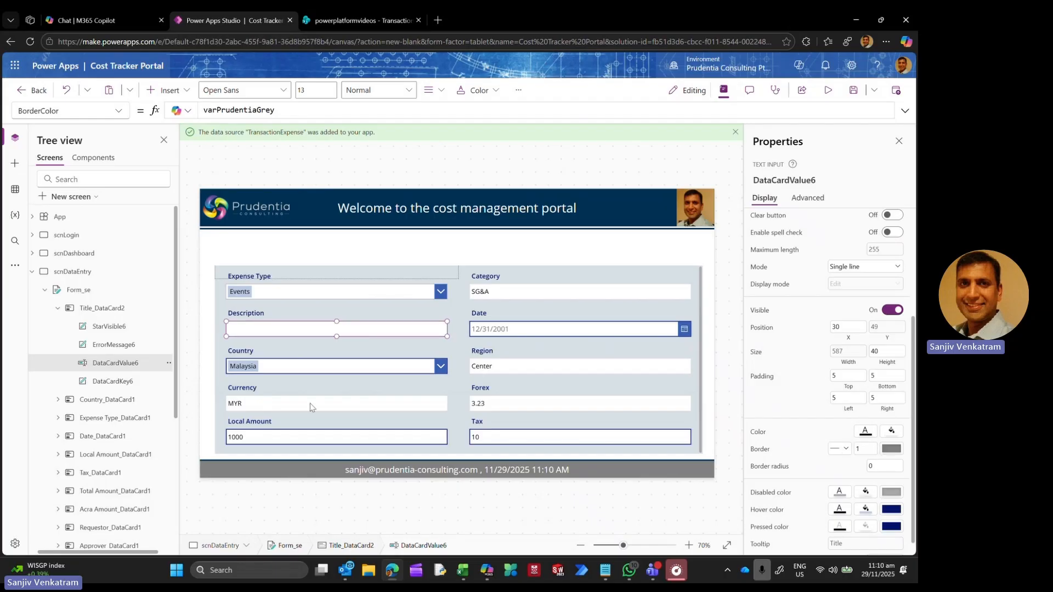
pyautogui.click(58, 308)
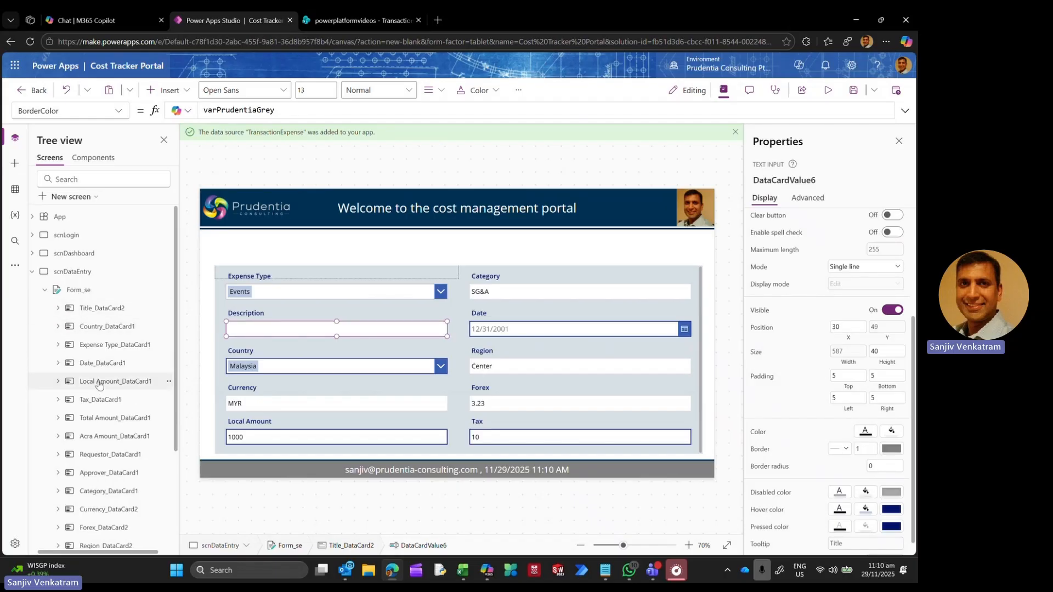
# Step: Expand the Date card and replace the BorderColor formula of its date picker, DataCardValue9, with varPrudentiaGrey
pyautogui.click(58, 363)
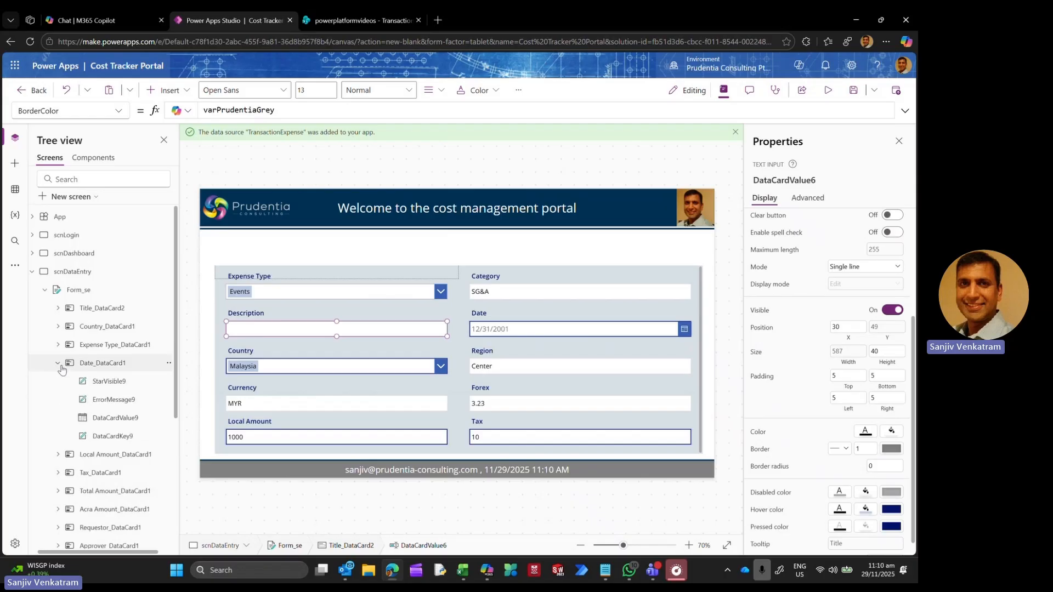
pyautogui.click(118, 421)
pyautogui.click(118, 111)
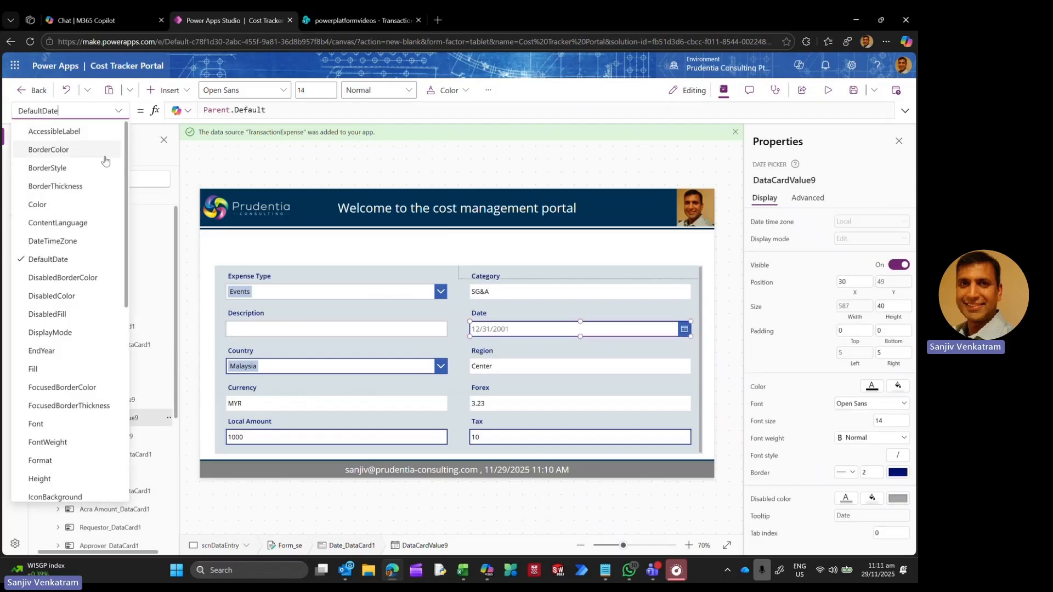
pyautogui.click(66, 151)
pyautogui.click(500, 107)
pyautogui.hotkey('ctrl', 'a')
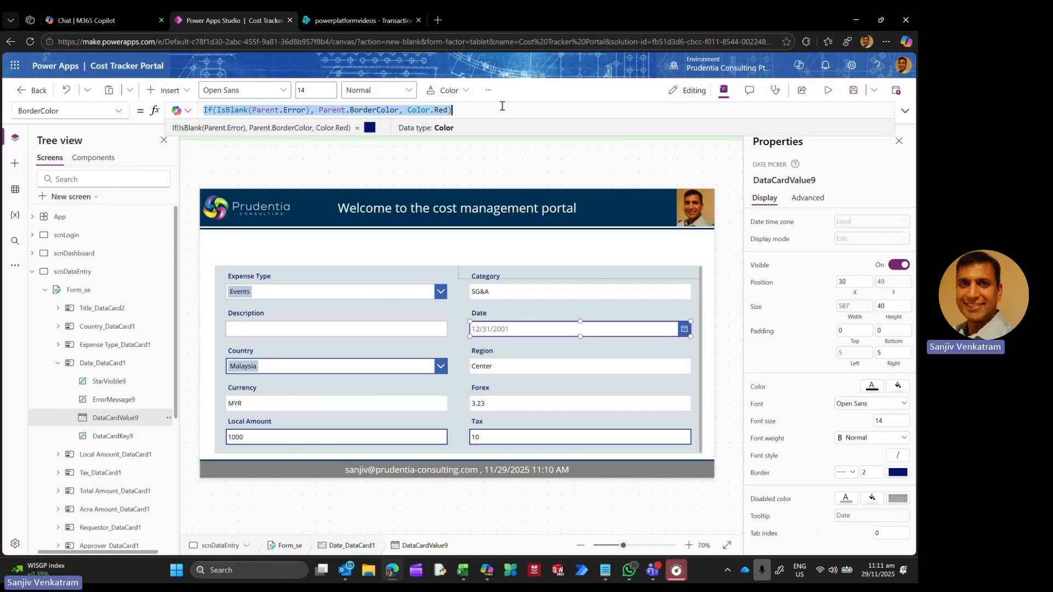
pyautogui.rightClick(98, 419)
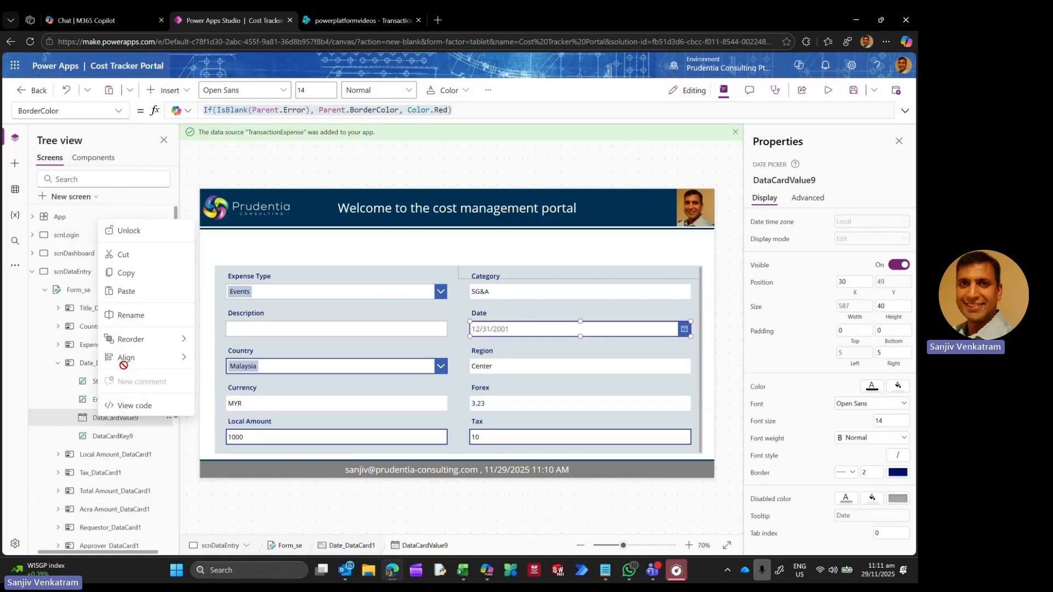
pyautogui.press('Escape')
pyautogui.click(518, 110)
pyautogui.hotkey('ctrl', 'a')
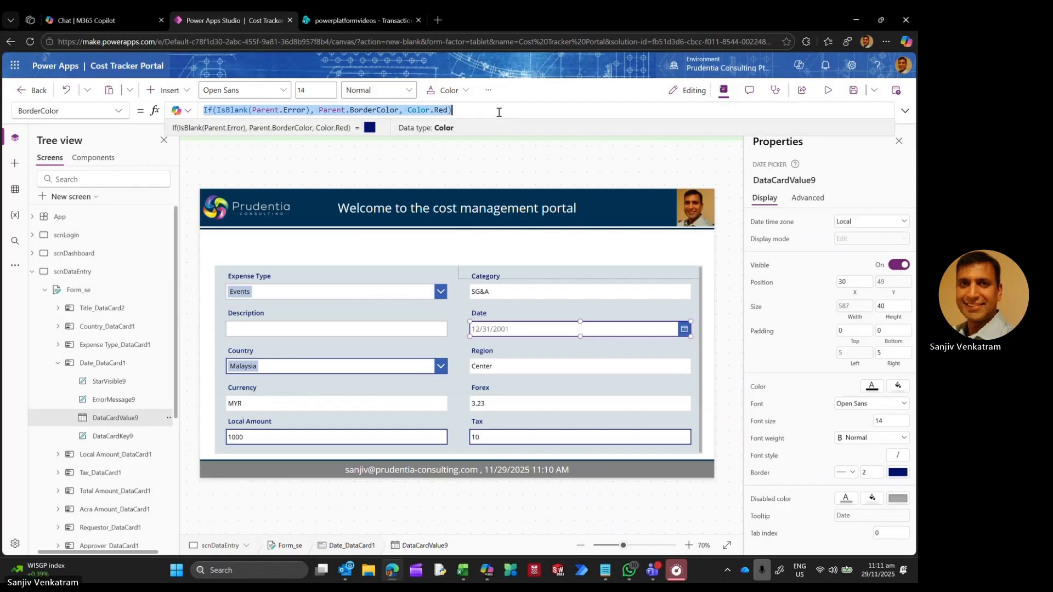
pyautogui.write('var')
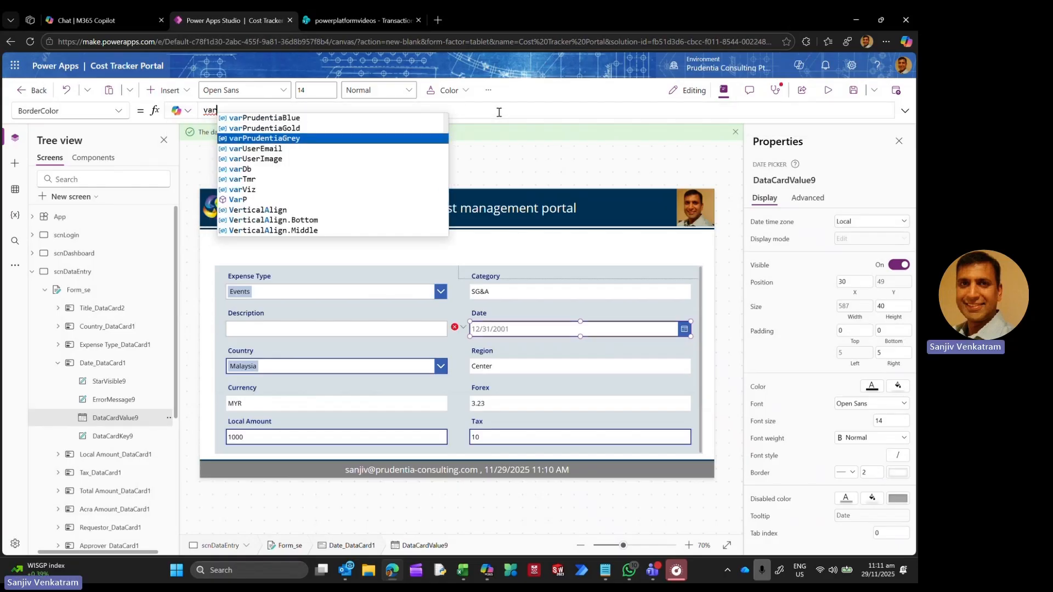
pyautogui.press('Return')
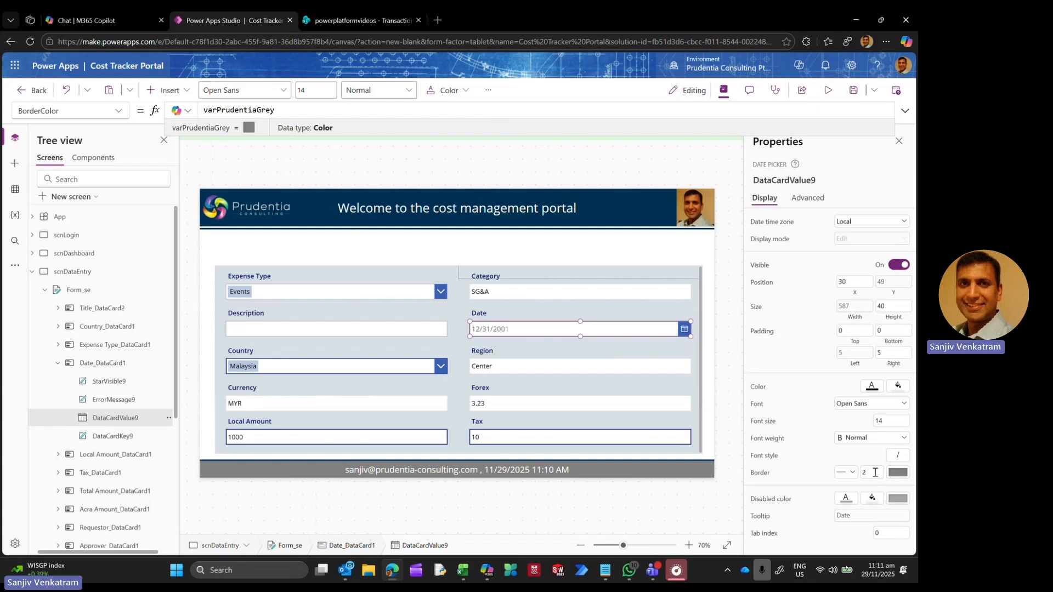
# Step: Set the Date picker's border thickness to 1 and collapse the Date card
pyautogui.moveTo(876, 472); pyautogui.dragTo(830, 465)
pyautogui.write('1')
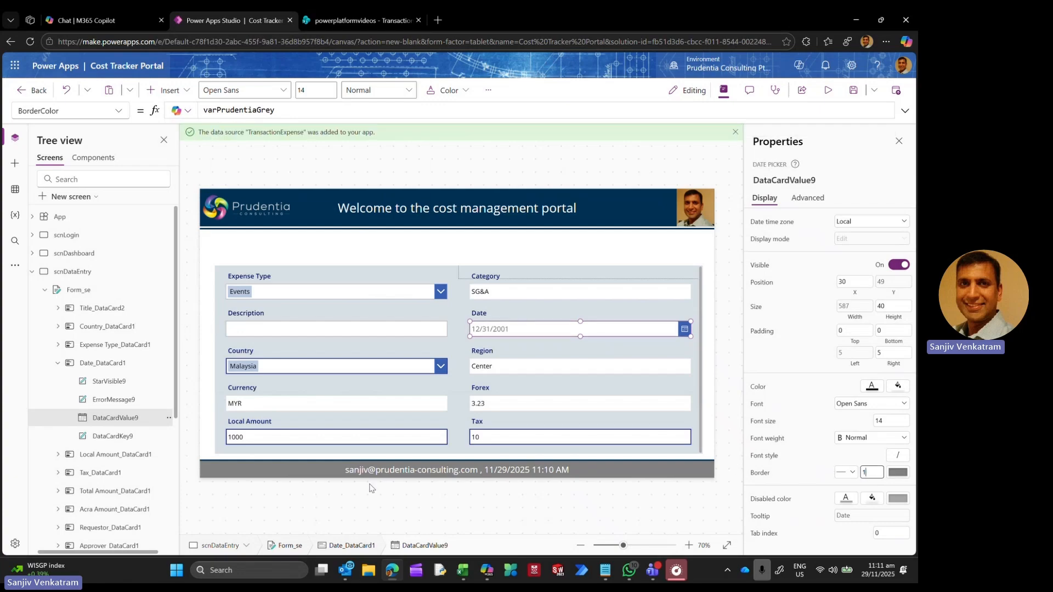
pyautogui.click(57, 364)
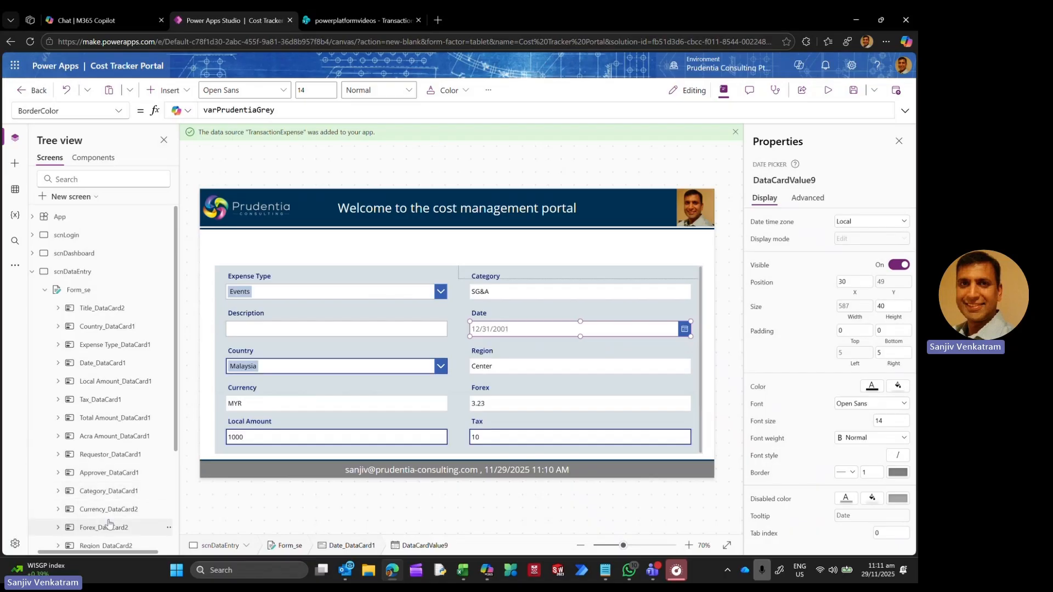
# Step: Unlock the Country card and select its combo box, DataCardValue7
pyautogui.scroll(-2, 108, 524)
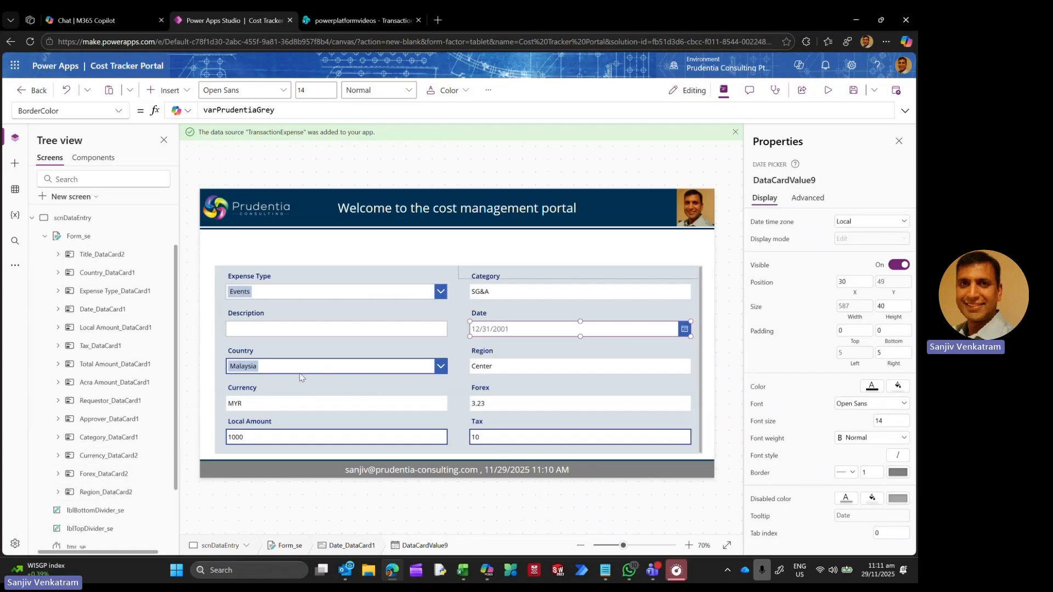
pyautogui.click(102, 273)
pyautogui.rightClick(101, 272)
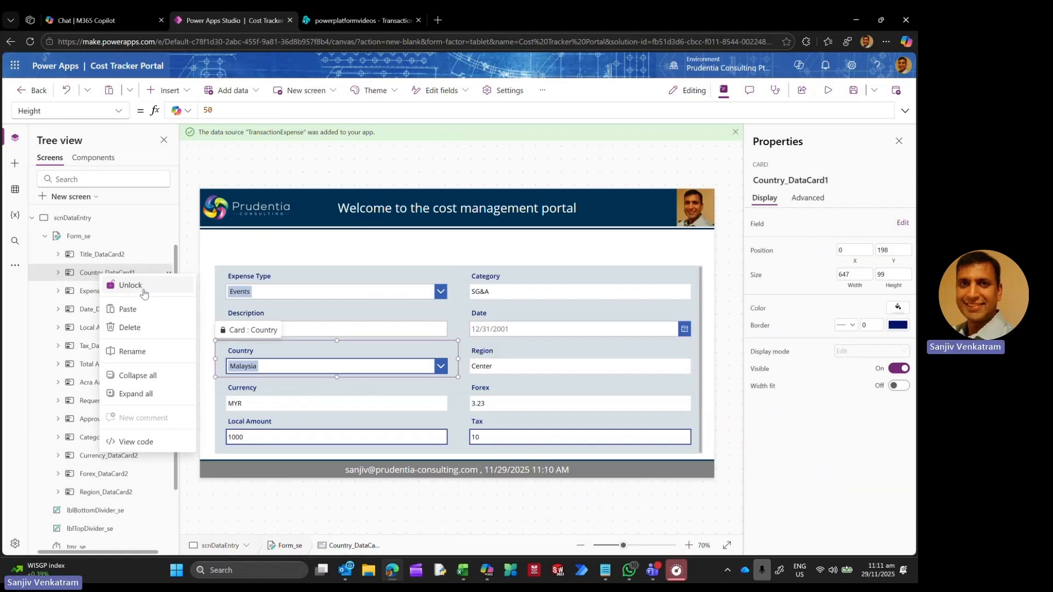
pyautogui.click(143, 286)
pyautogui.click(57, 272)
pyautogui.click(126, 328)
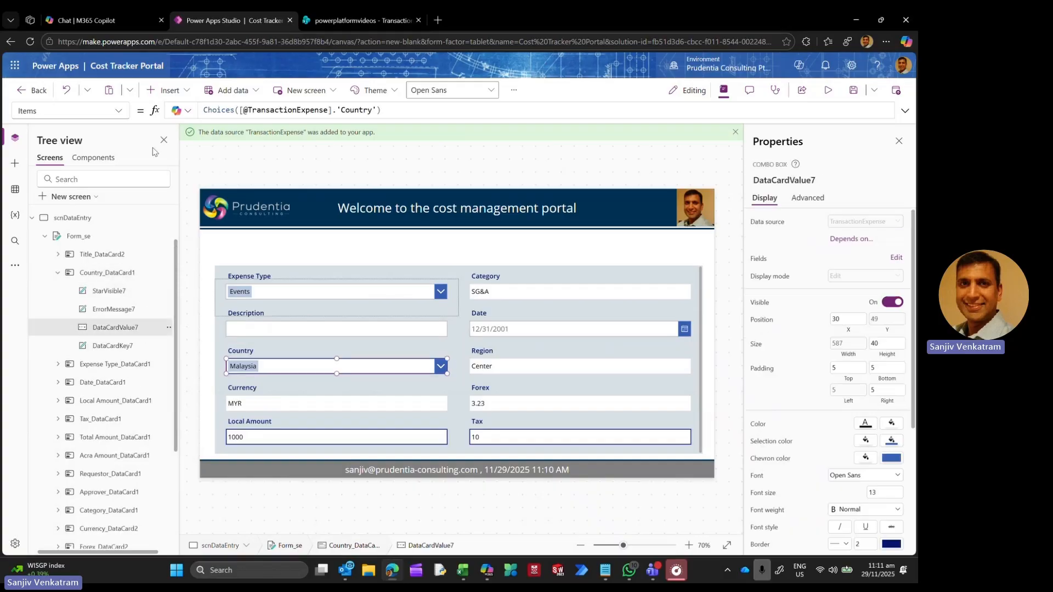
# Step: Replace the BorderColor formula of the Country combo box, DataCardValue7, with varPrudentiaGrey
pyautogui.click(117, 111)
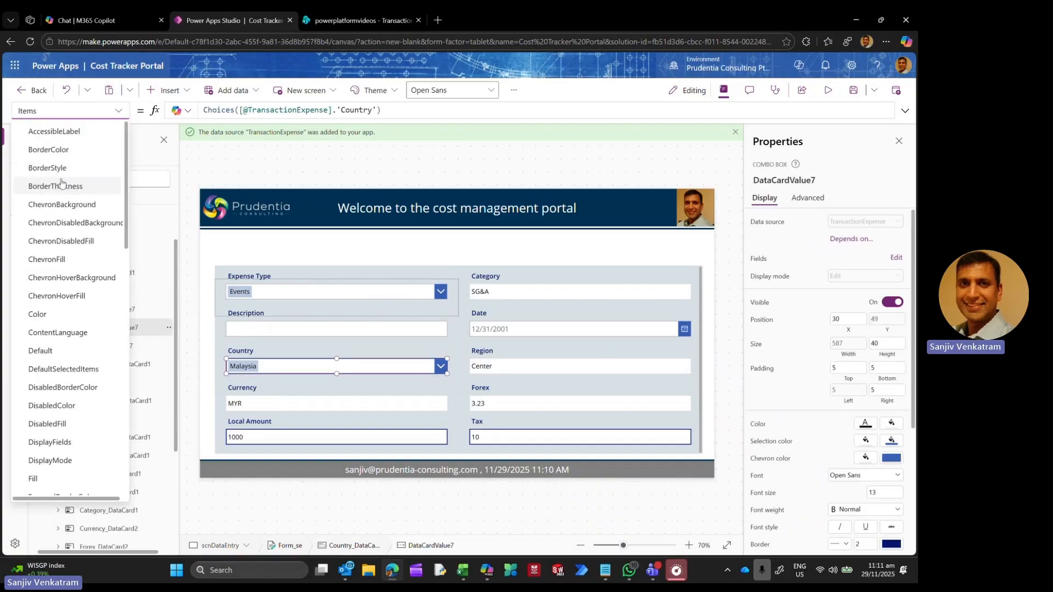
pyautogui.click(82, 151)
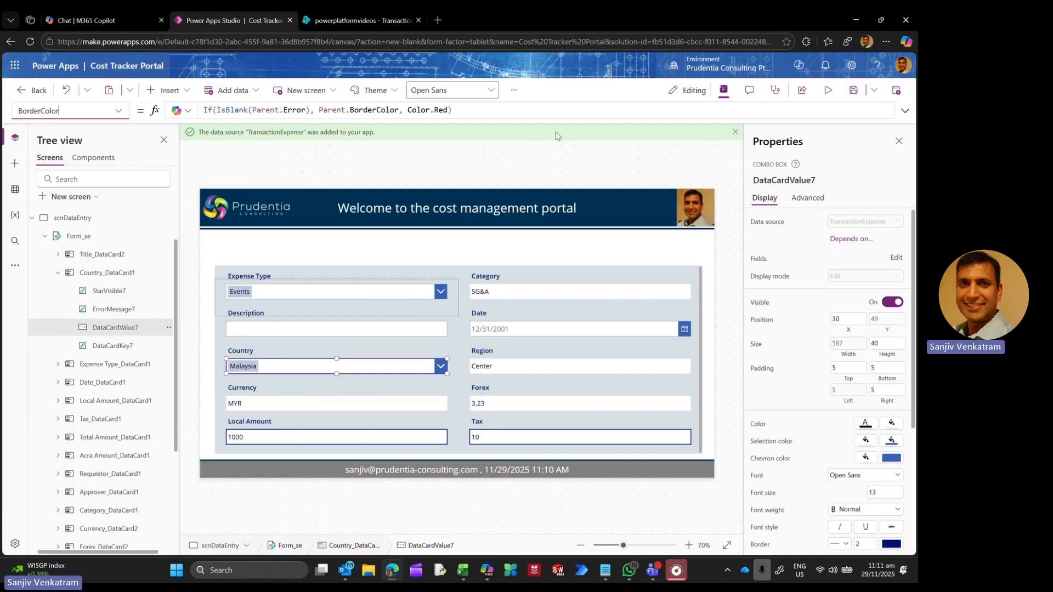
pyautogui.click(520, 110)
pyautogui.hotkey('ctrl', 'a')
pyautogui.write('va')
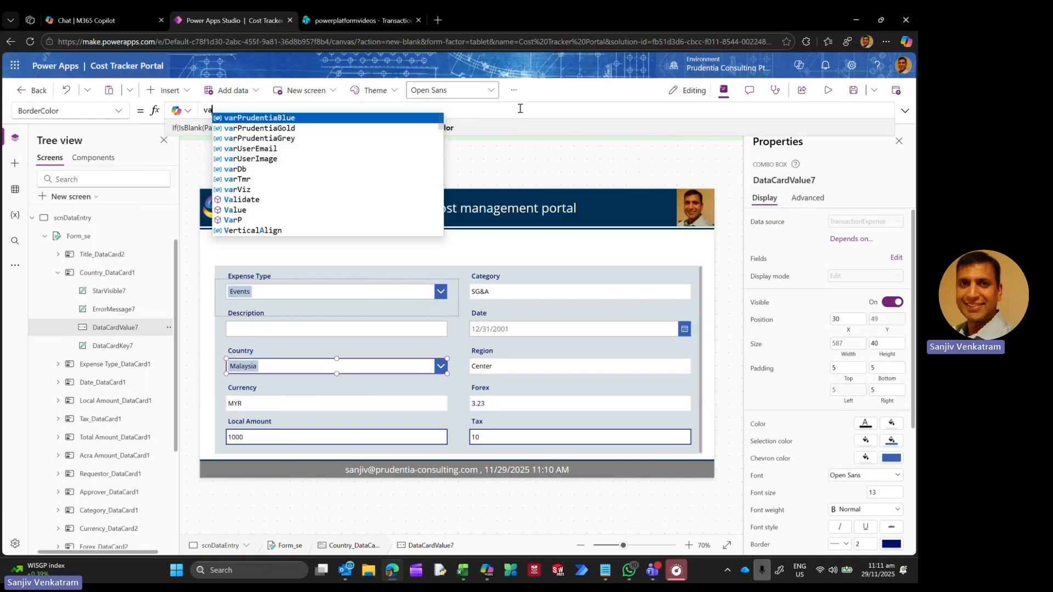
pyautogui.write('r')
pyautogui.press('Down')
pyautogui.press('Down')
pyautogui.press('Return')
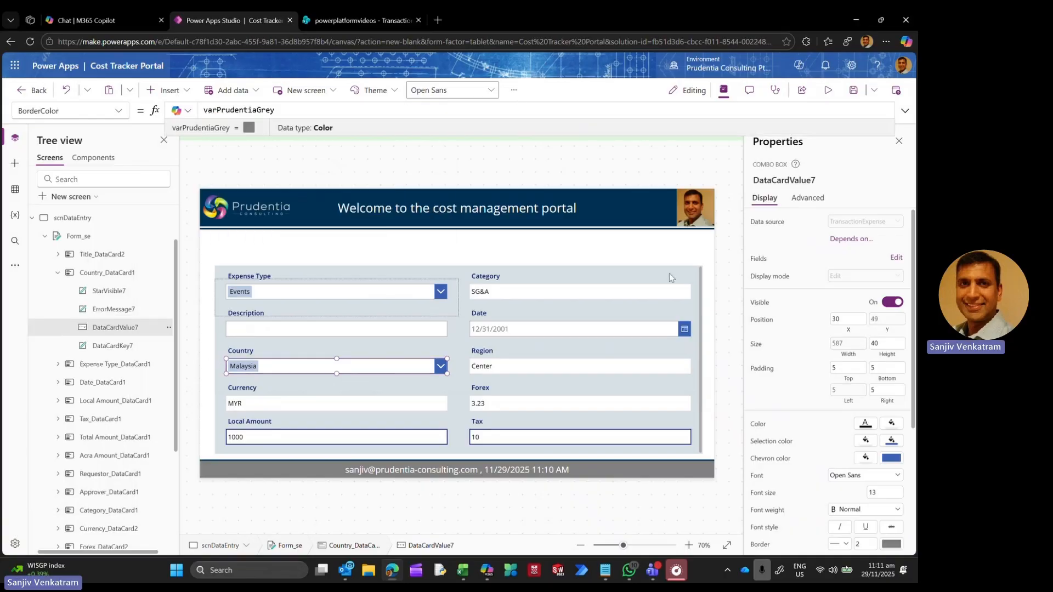
# Step: Set the border thickness of the Country combo box to 1
pyautogui.scroll(-2, 878, 494)
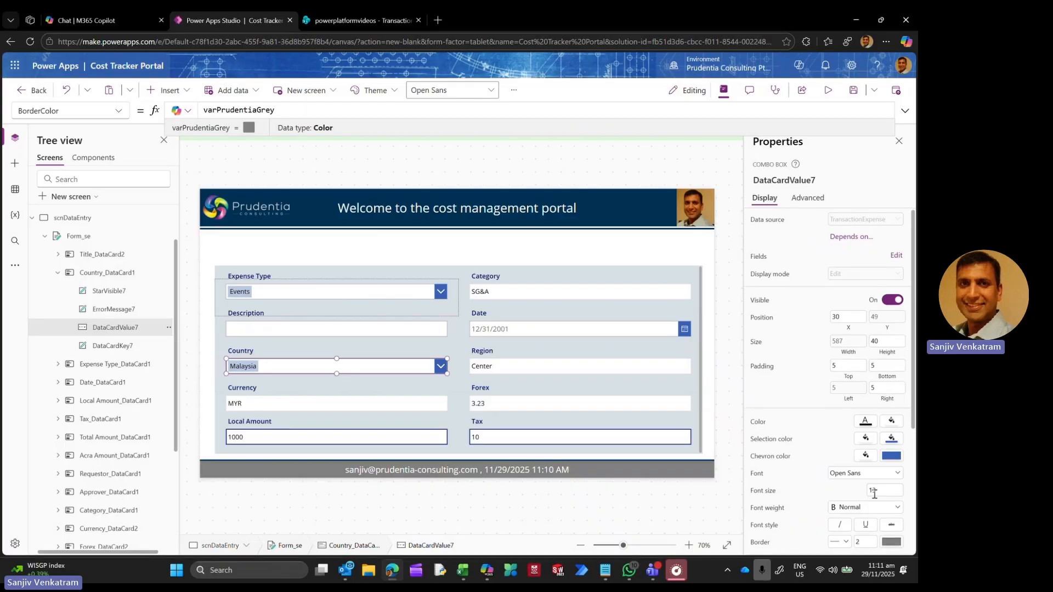
pyautogui.click(865, 437)
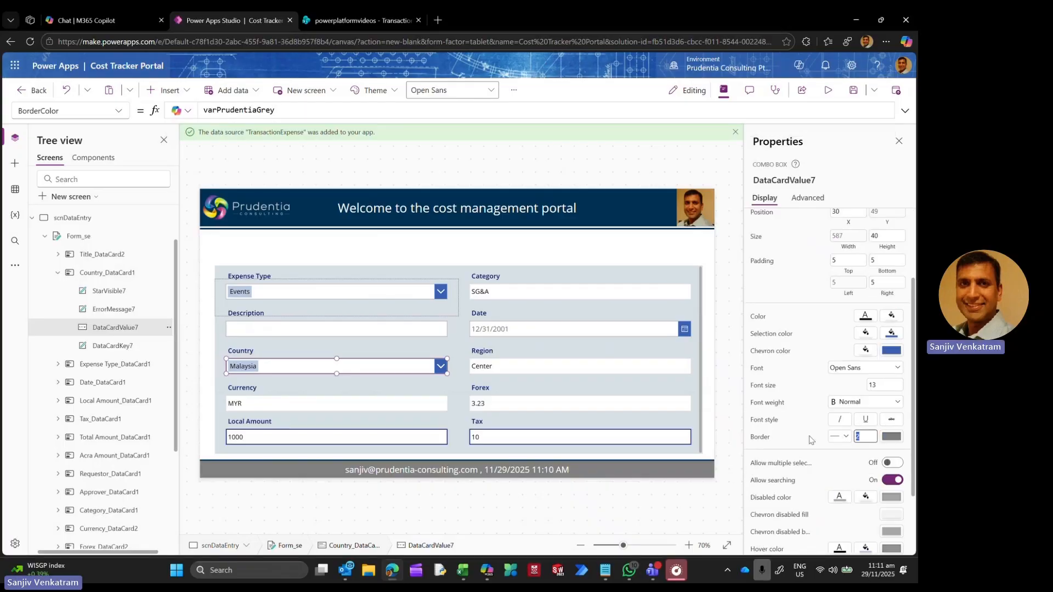
pyautogui.write('1')
# Step: Preview the app to check the borders of the form's fields and return to the editor
pyautogui.click(385, 230)
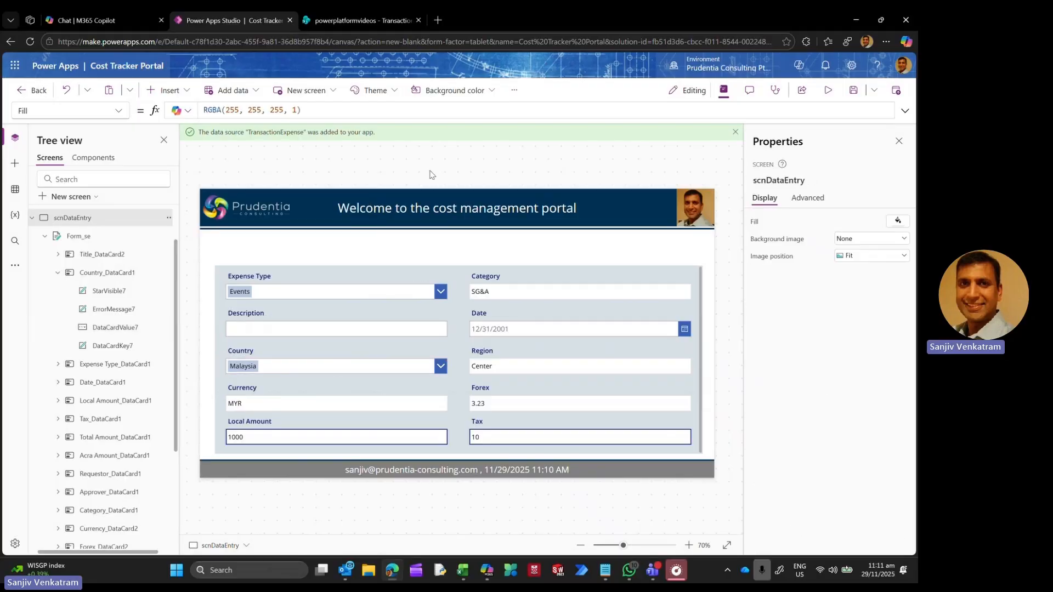
pyautogui.click(831, 97)
pyautogui.scroll(-2, 527, 361)
pyautogui.scroll(2, 527, 360)
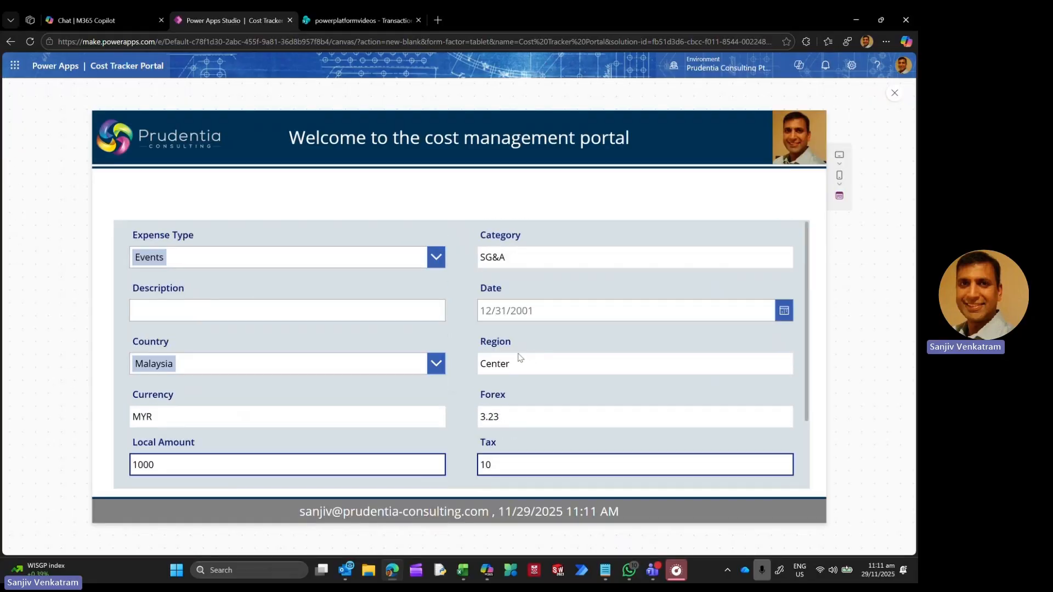
pyautogui.scroll(-2, 505, 344)
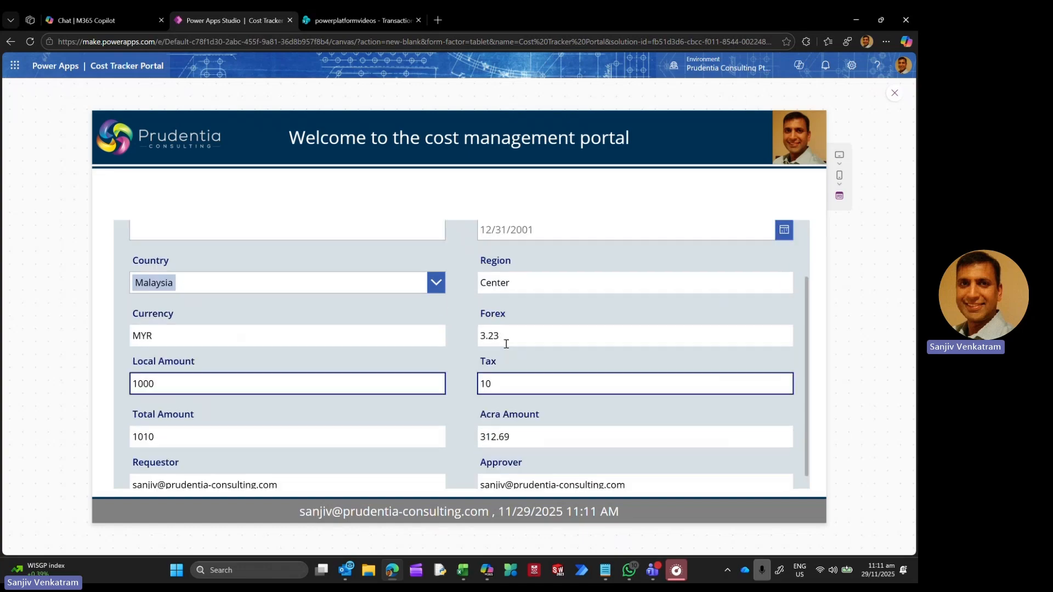
pyautogui.click(895, 93)
pyautogui.click(576, 348)
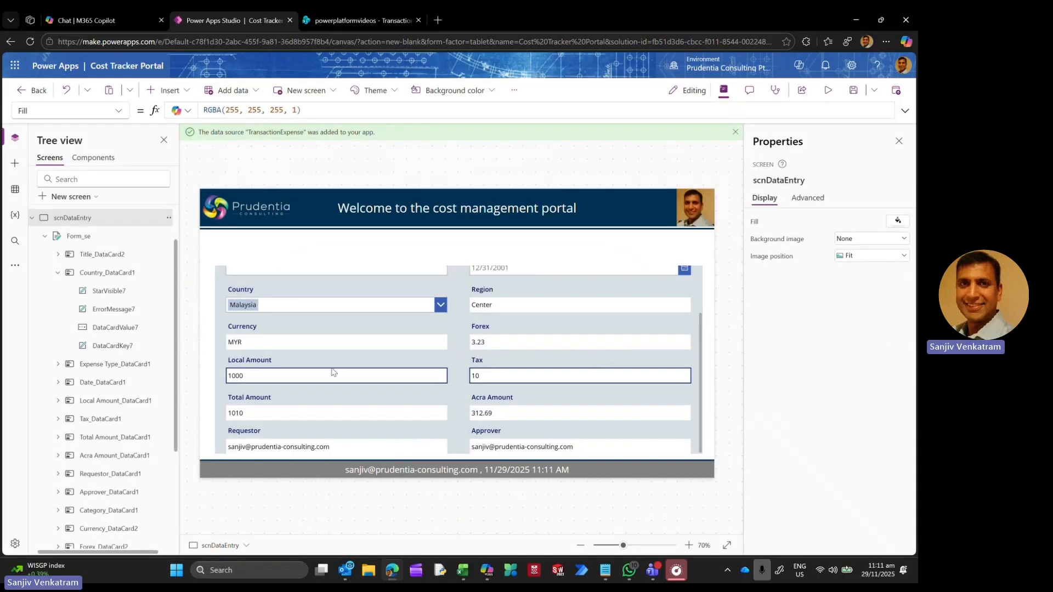
# Step: Collapse the Country card, then unlock the Local Amount card and select its text input, DataCardValue10
pyautogui.click(57, 272)
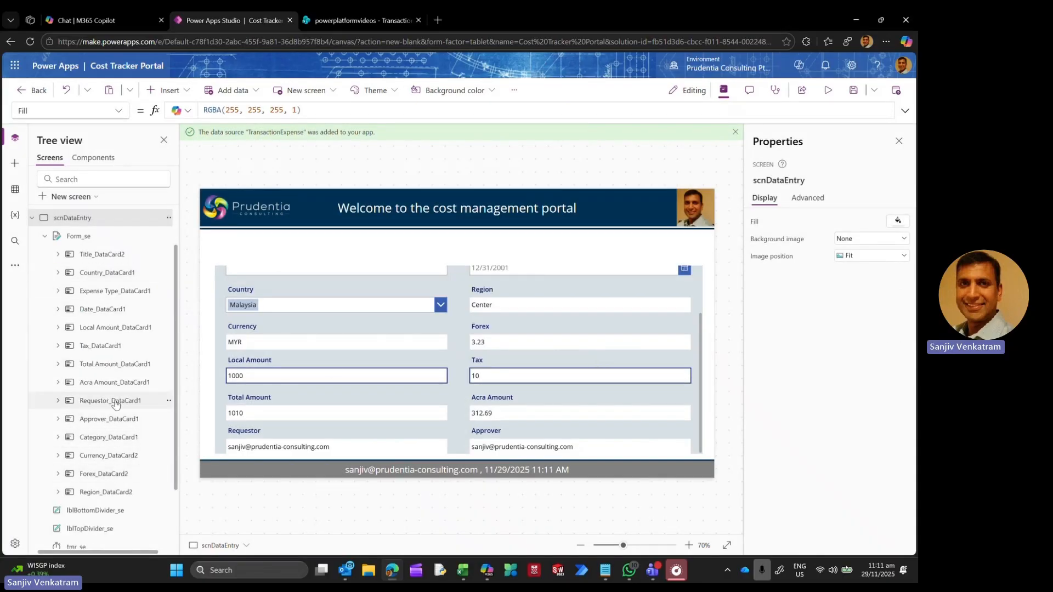
pyautogui.click(110, 332)
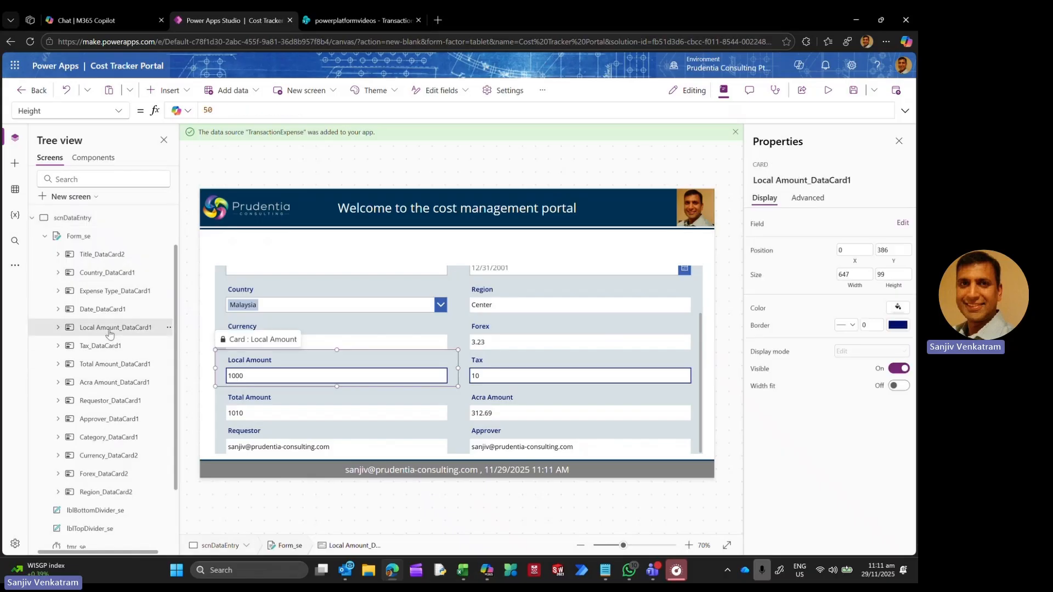
pyautogui.rightClick(103, 330)
pyautogui.click(131, 337)
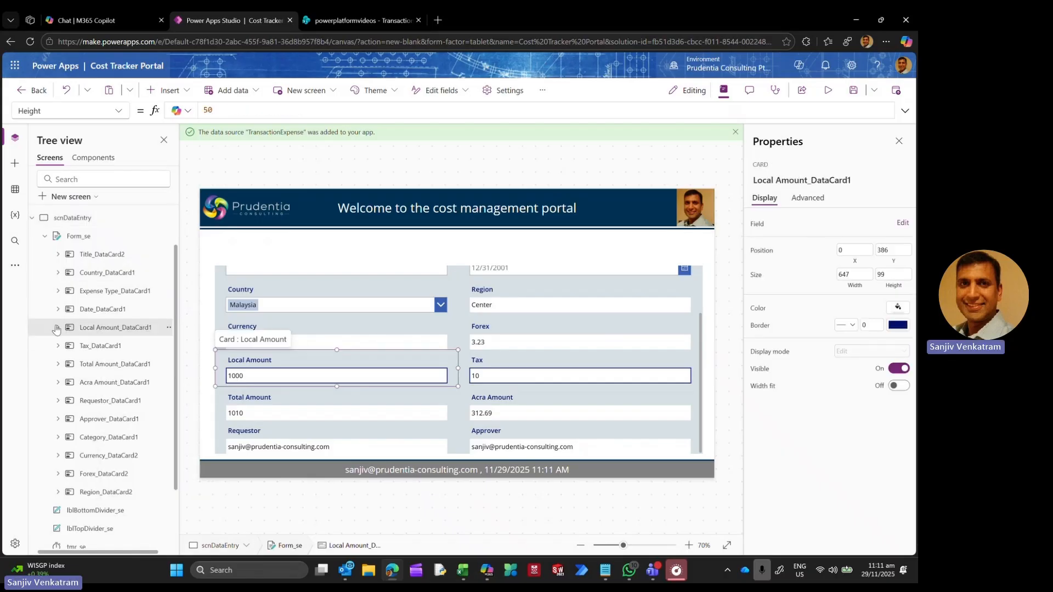
pyautogui.click(58, 328)
pyautogui.click(124, 382)
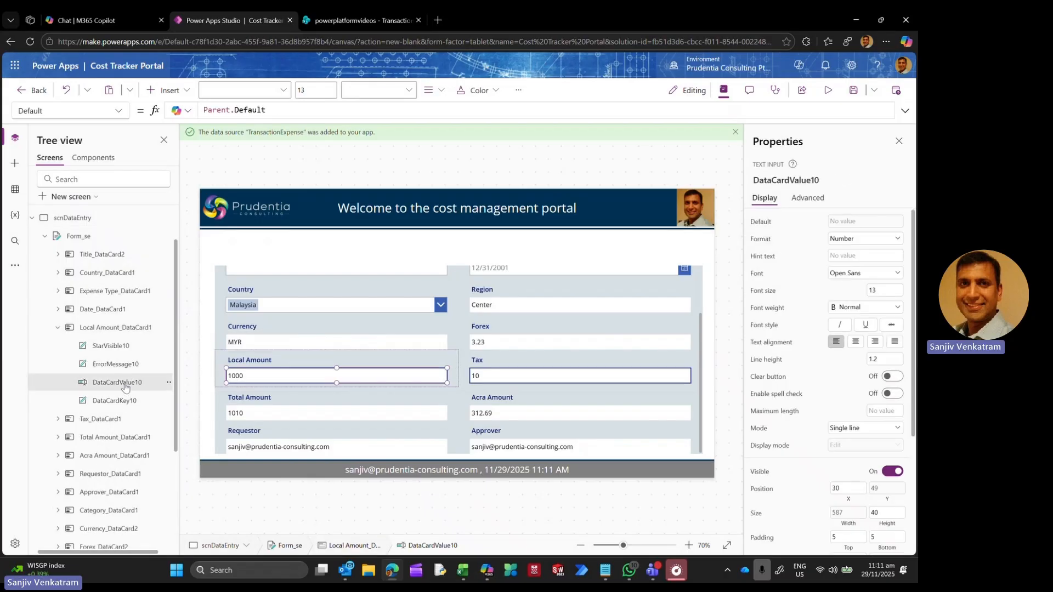
# Step: Replace the BorderColor formula of the Local Amount text input, DataCardValue10, with varPrudentiaGrey
pyautogui.click(121, 114)
pyautogui.click(49, 165)
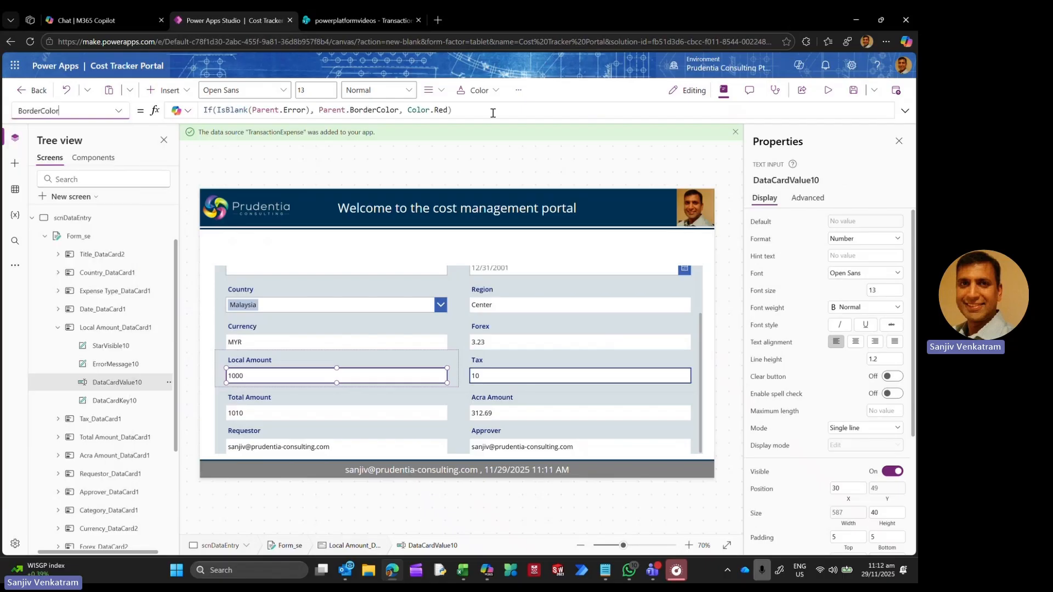
pyautogui.click(484, 117)
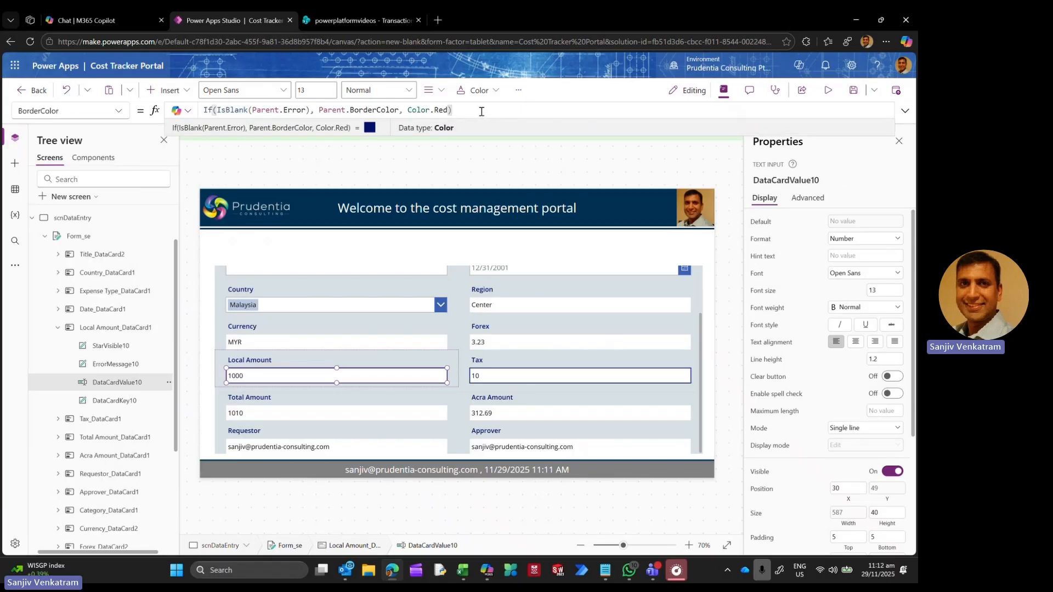
pyautogui.moveTo(483, 111); pyautogui.dragTo(169, 106)
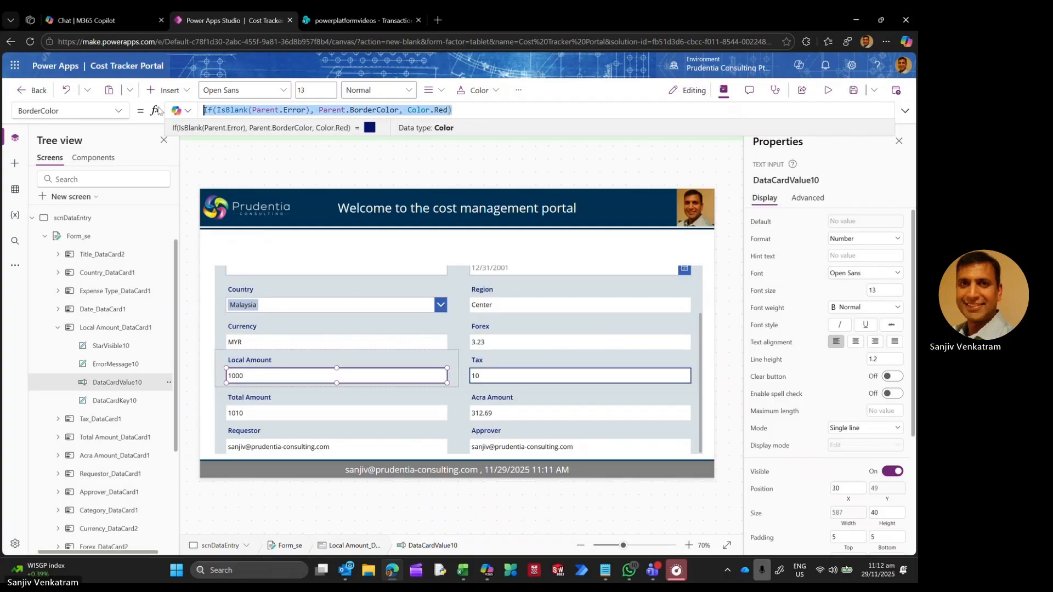
pyautogui.write('varPrudentiaGrey')
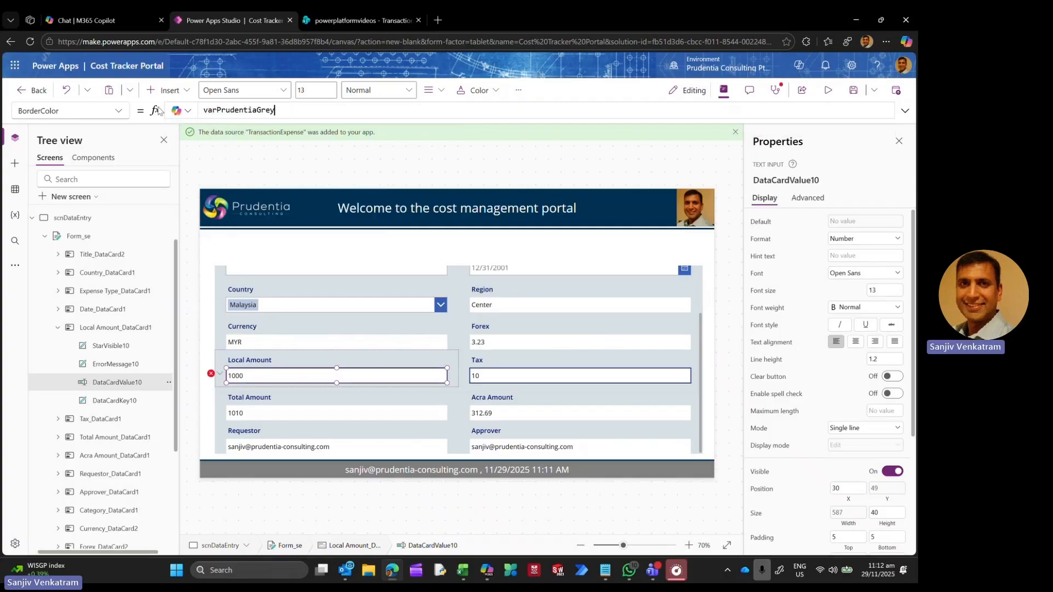
# Step: Set the Local Amount text input's border thickness to 1 and collapse the Local Amount card
pyautogui.scroll(-2, 892, 469)
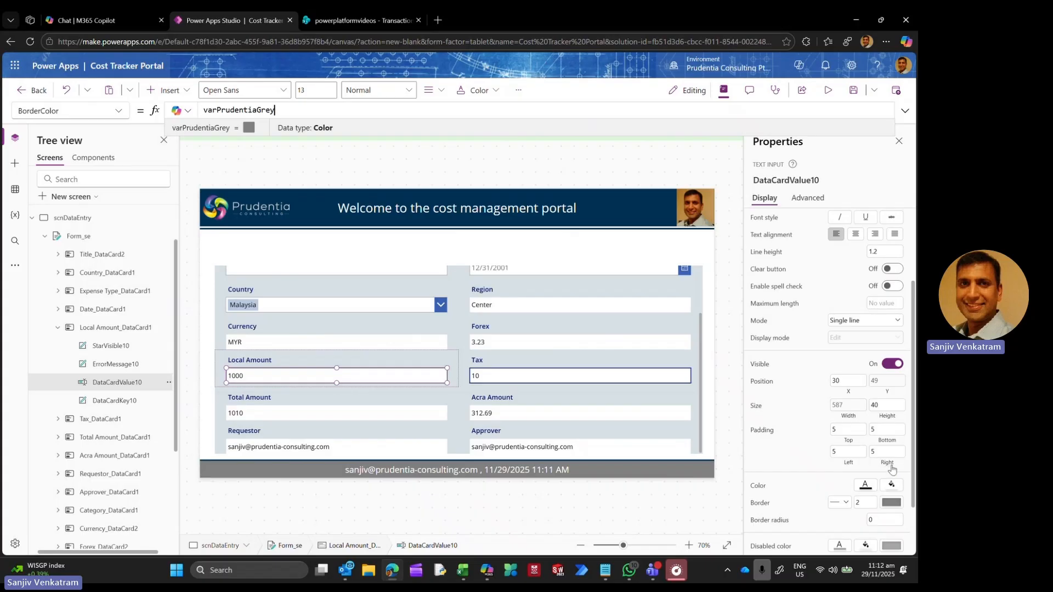
pyautogui.scroll(-3, 877, 479)
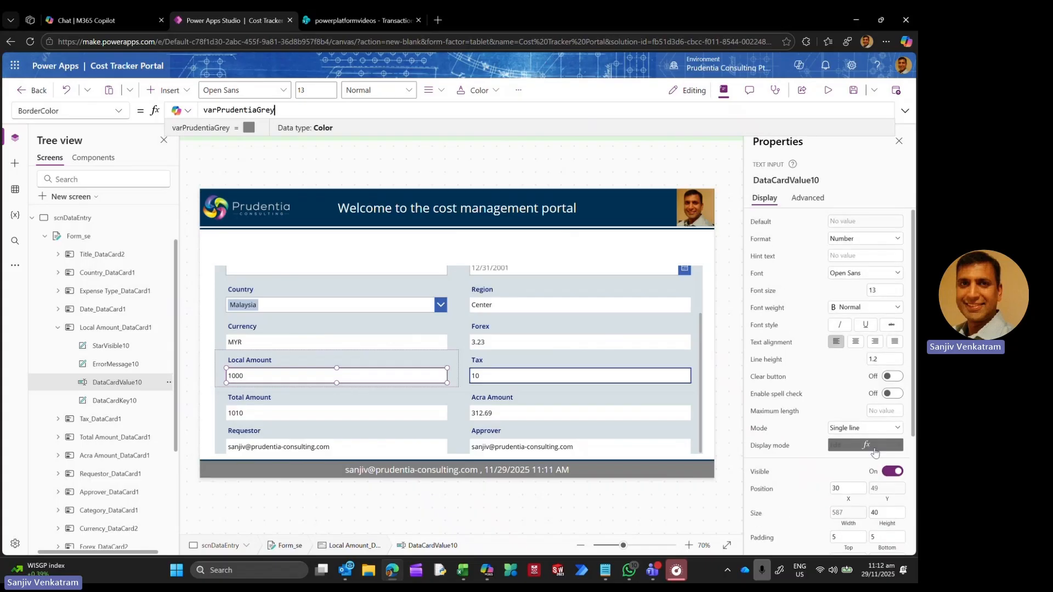
pyautogui.click(869, 434)
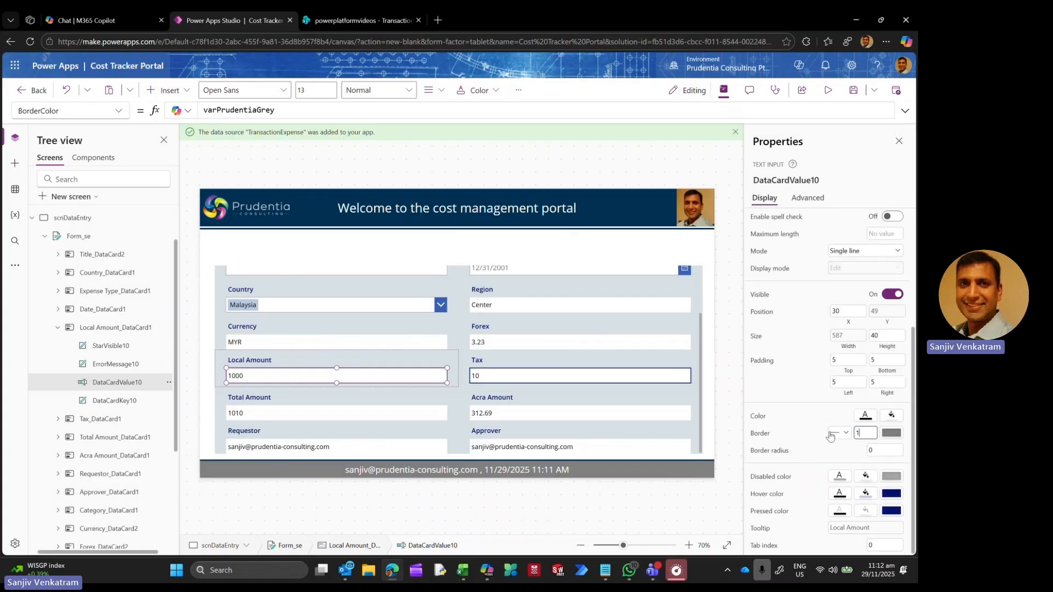
pyautogui.click(58, 330)
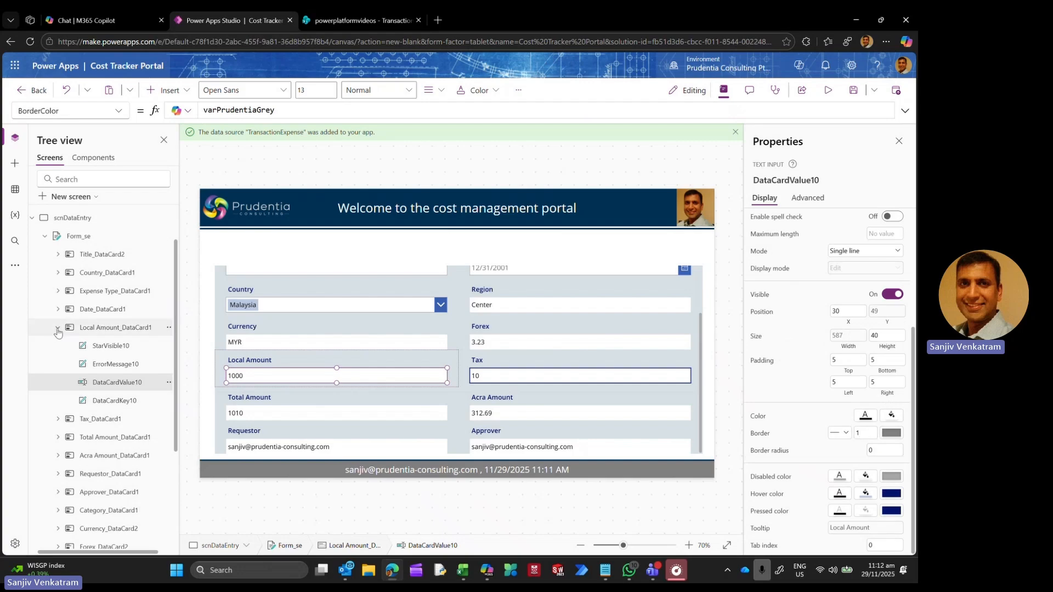
# Step: Unlock the Tax card and select its text input, DataCardValue11
pyautogui.rightClick(120, 344)
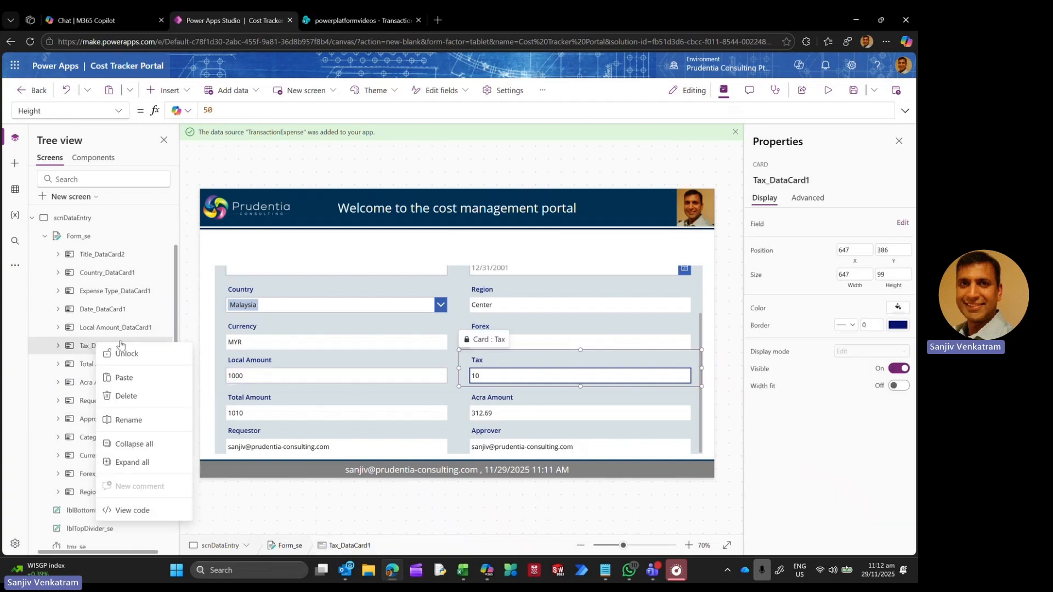
pyautogui.click(125, 353)
pyautogui.click(58, 346)
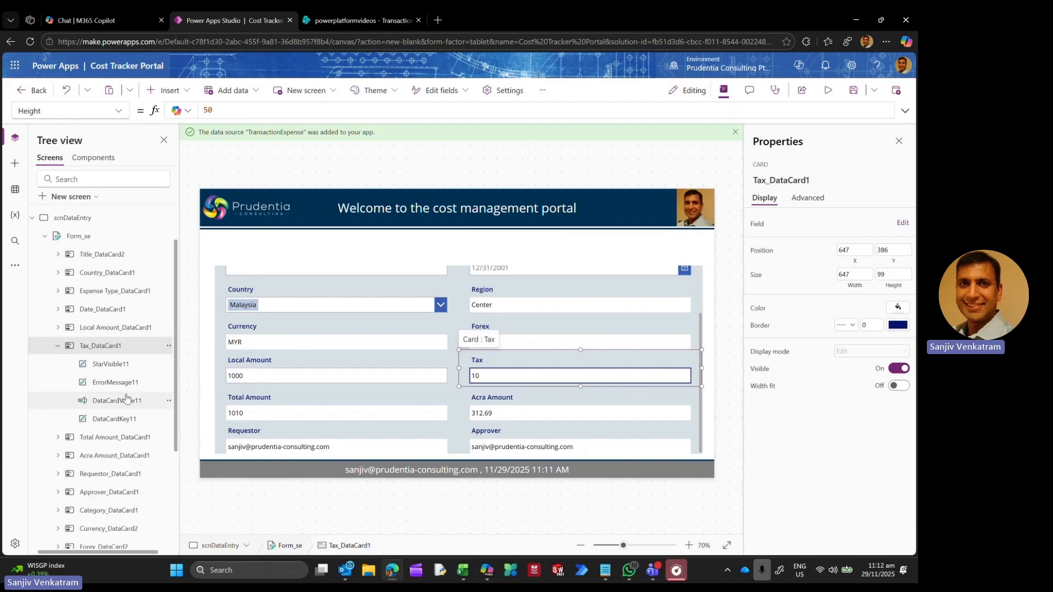
pyautogui.click(125, 399)
# Step: Replace the BorderColor formula of the Tax text input, DataCardValue11, with varPrudentiaGrey
pyautogui.click(115, 119)
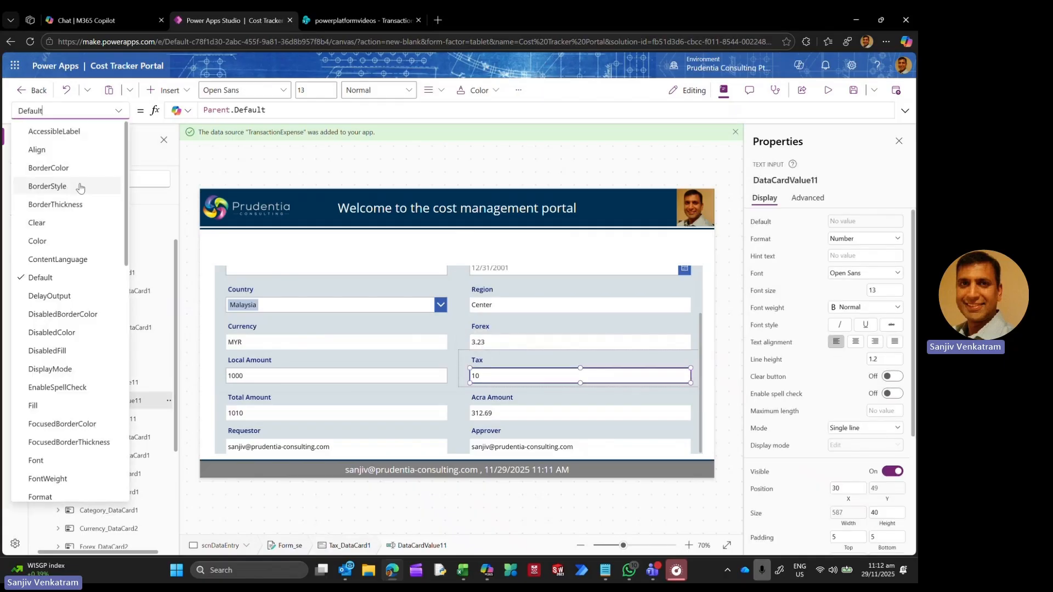
pyautogui.click(68, 171)
pyautogui.click(501, 111)
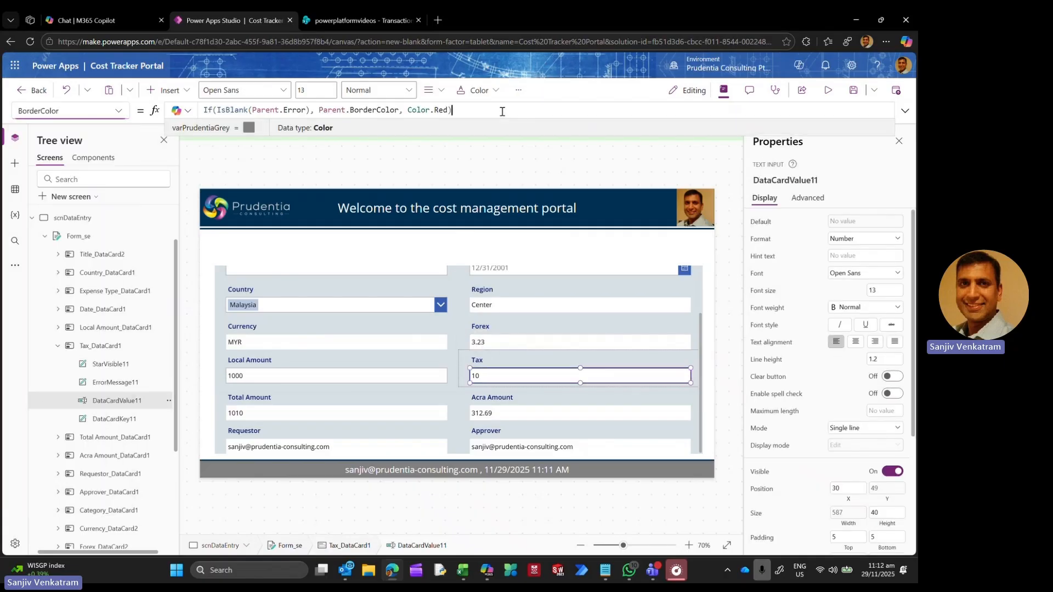
pyautogui.hotkey('ctrl', 'a')
pyautogui.write('var')
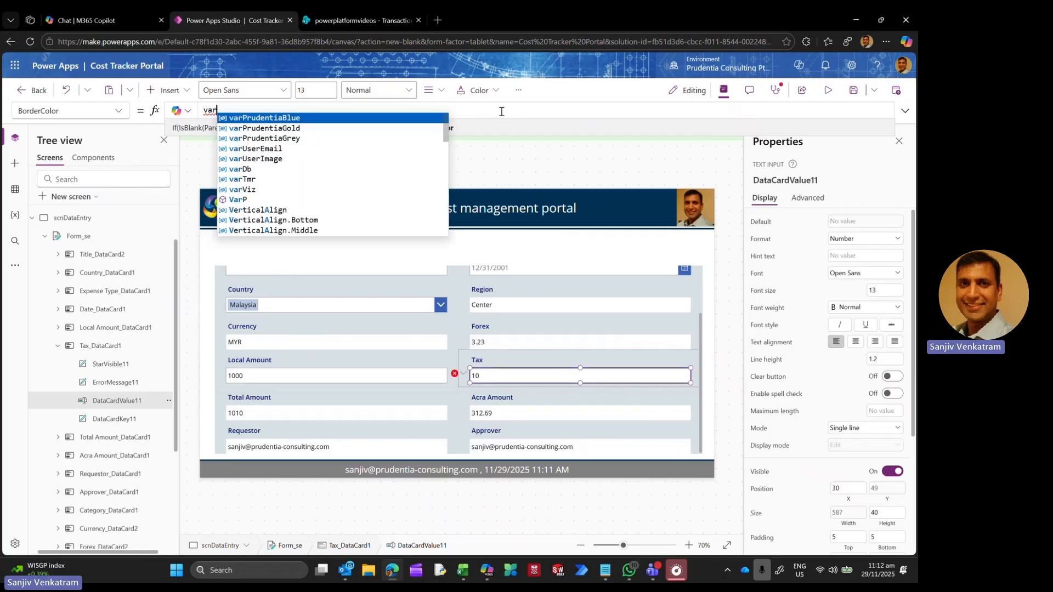
pyautogui.press('Tab')
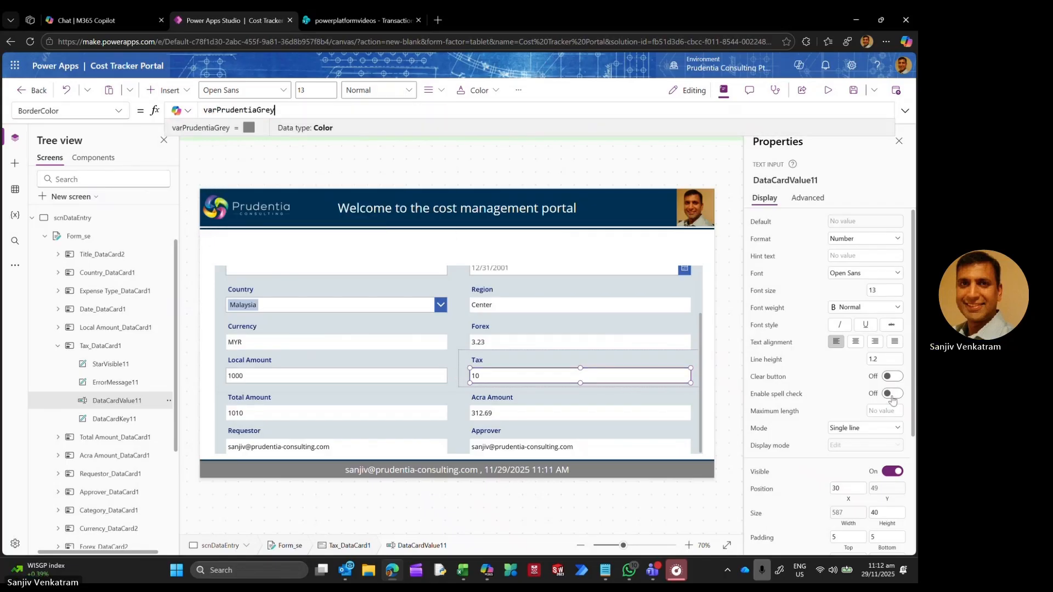
# Step: Set the Tax text input's border thickness to 1 and collapse the Tax card
pyautogui.scroll(-3, 831, 443)
pyautogui.click(876, 434)
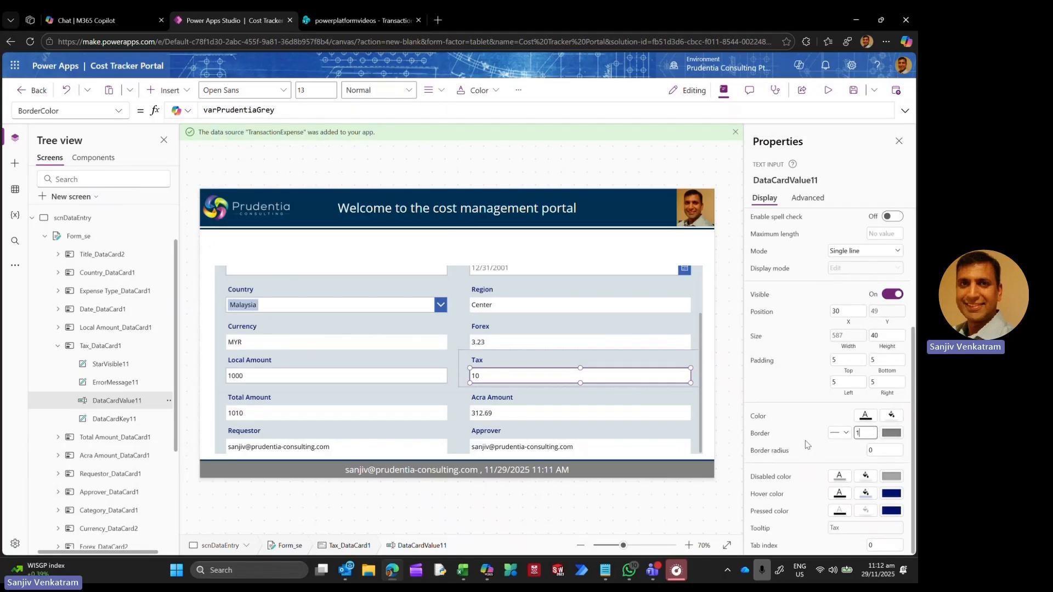
pyautogui.click(713, 403)
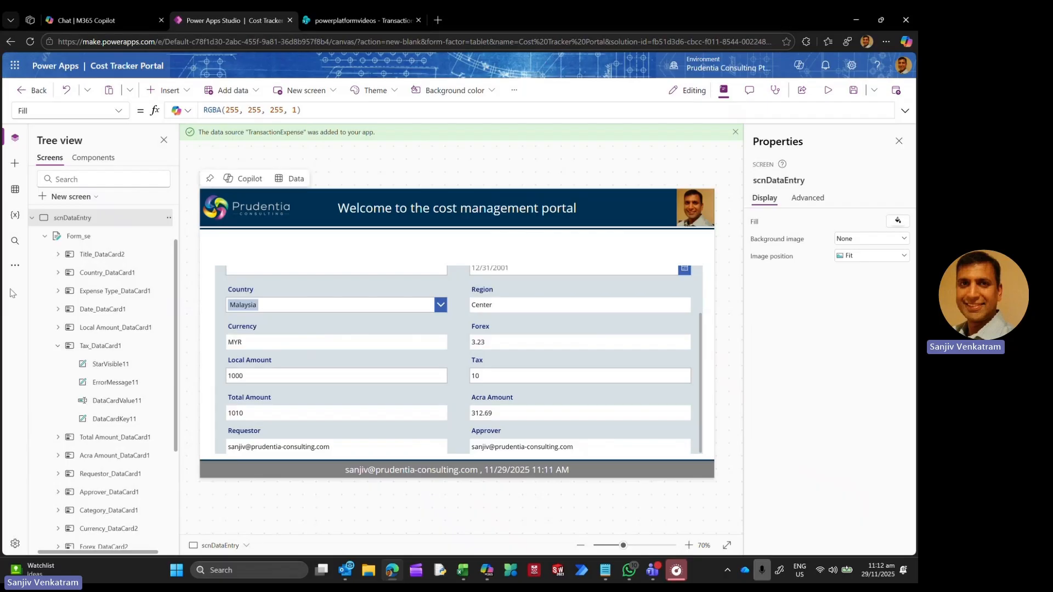
pyautogui.click(58, 347)
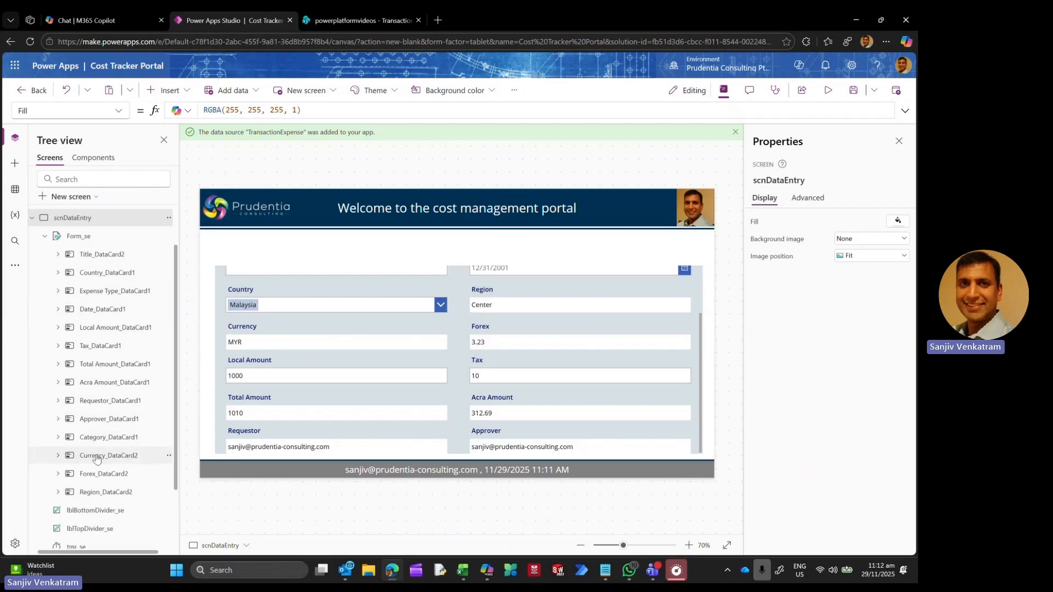
# Step: Expand the Local Amount card in the tree and set the card's height to 125
pyautogui.click(56, 328)
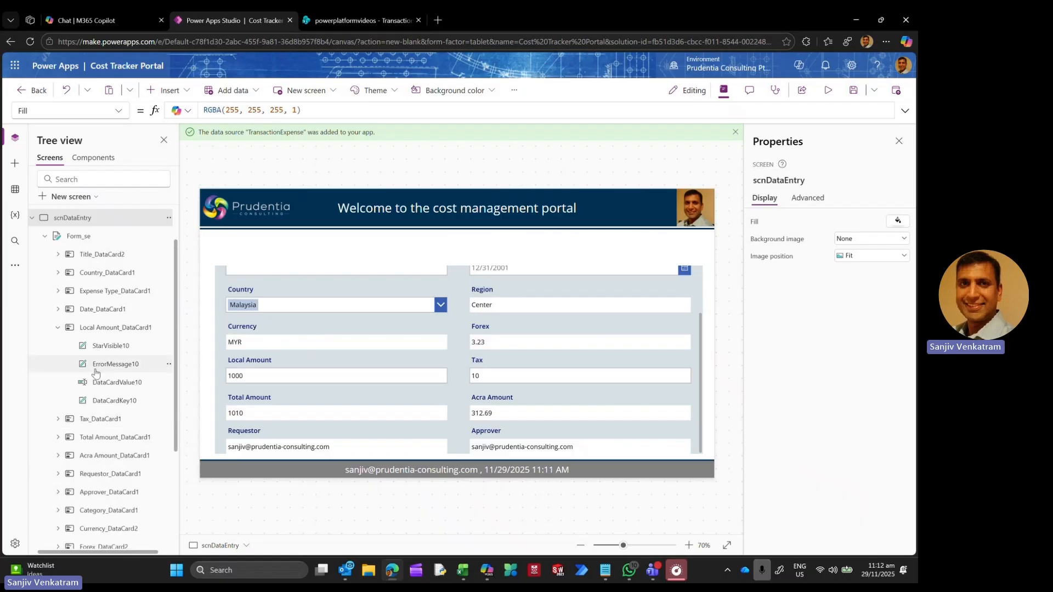
pyautogui.click(118, 365)
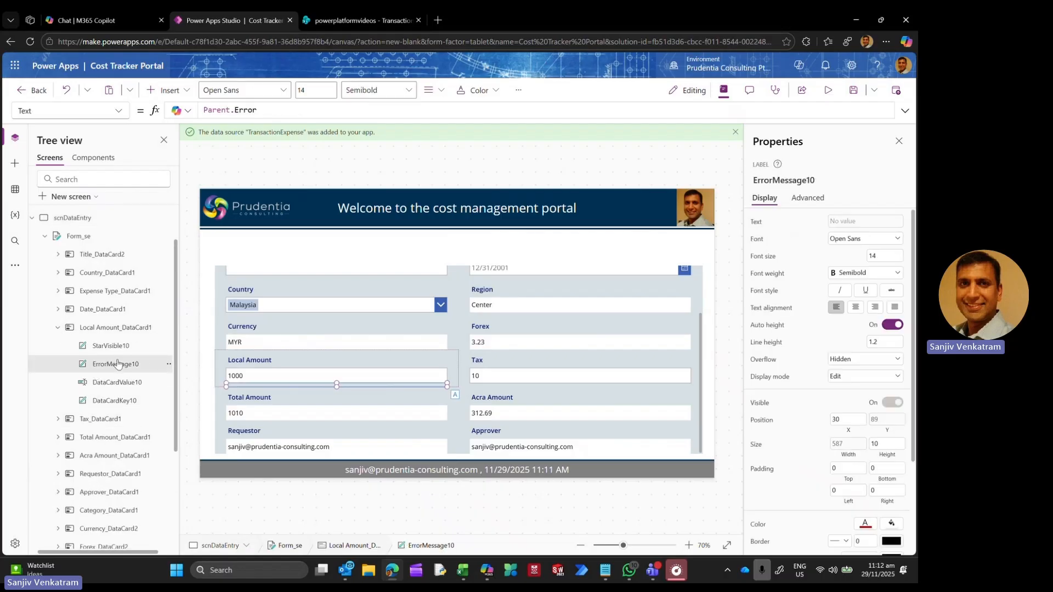
pyautogui.click(112, 328)
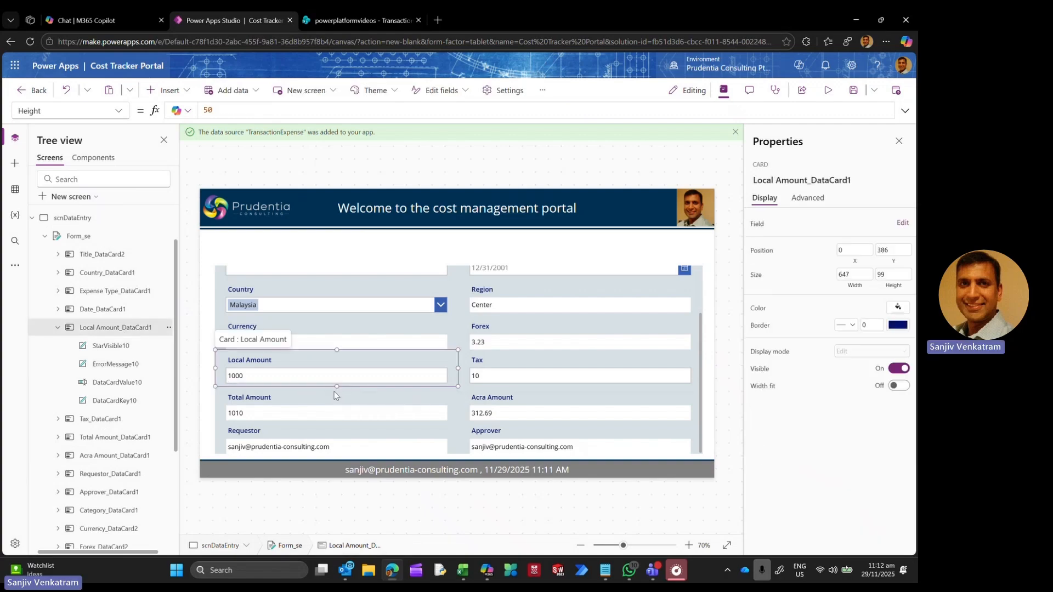
pyautogui.moveTo(336, 395); pyautogui.dragTo(334, 394)
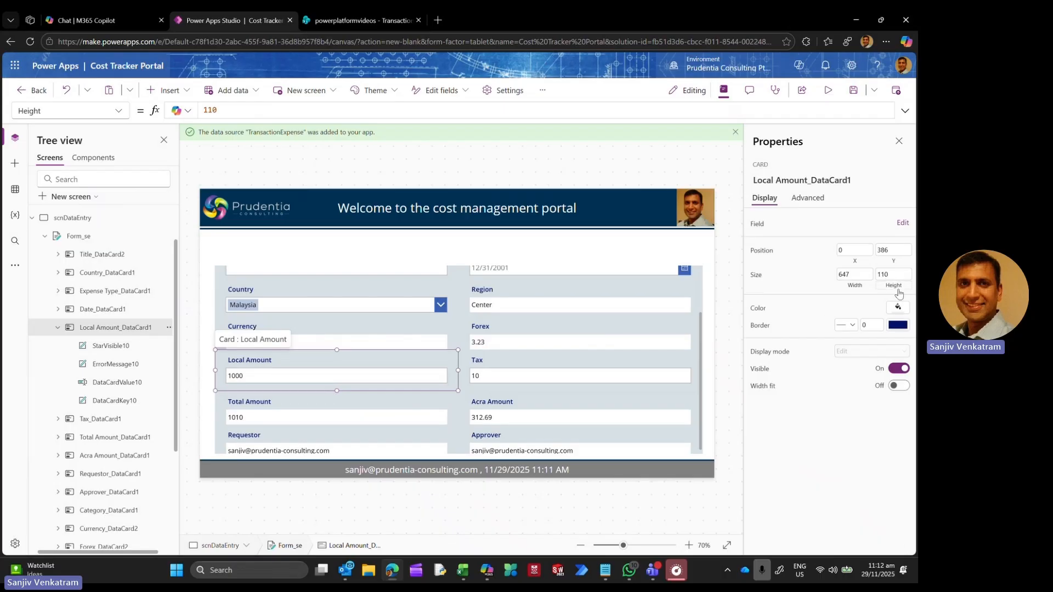
pyautogui.click(887, 272)
pyautogui.write('125')
pyautogui.press('Return')
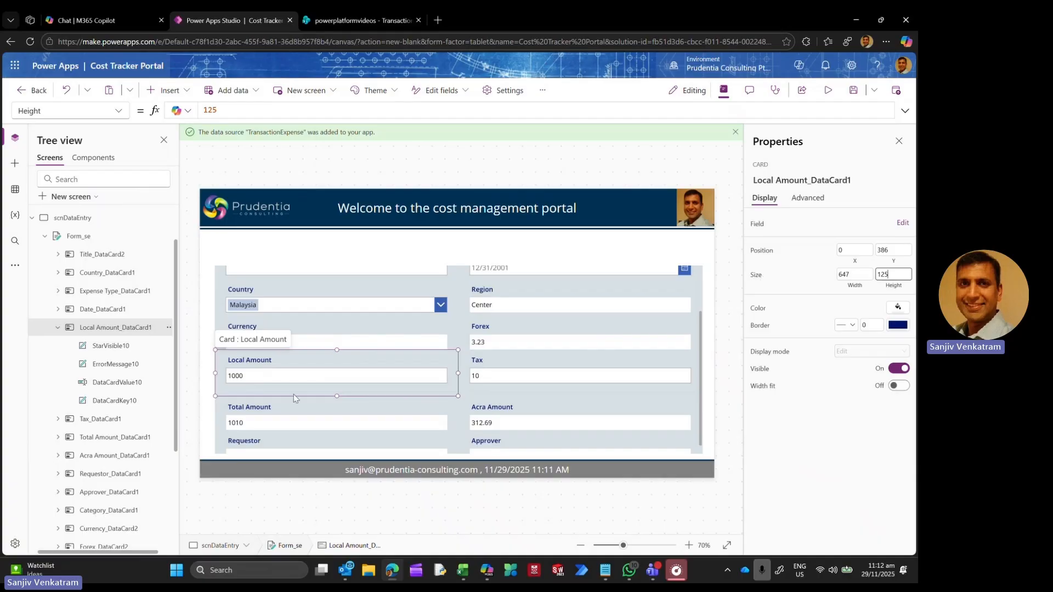
# Step: Enlarge the Local Amount card's error label, ErrorMessage10, to a height of 25
pyautogui.click(122, 364)
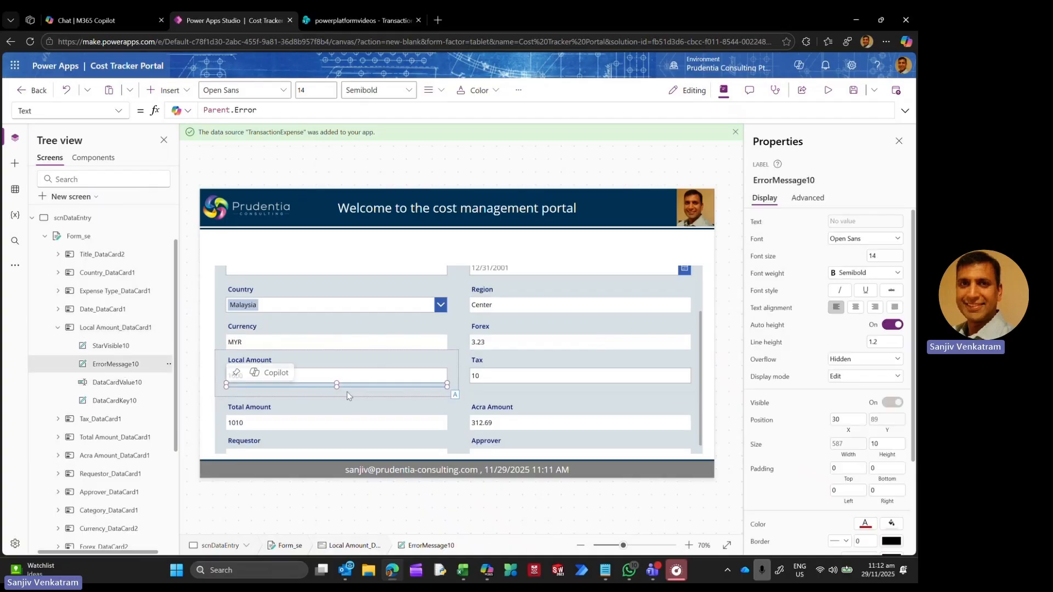
pyautogui.moveTo(337, 387); pyautogui.dragTo(336, 396)
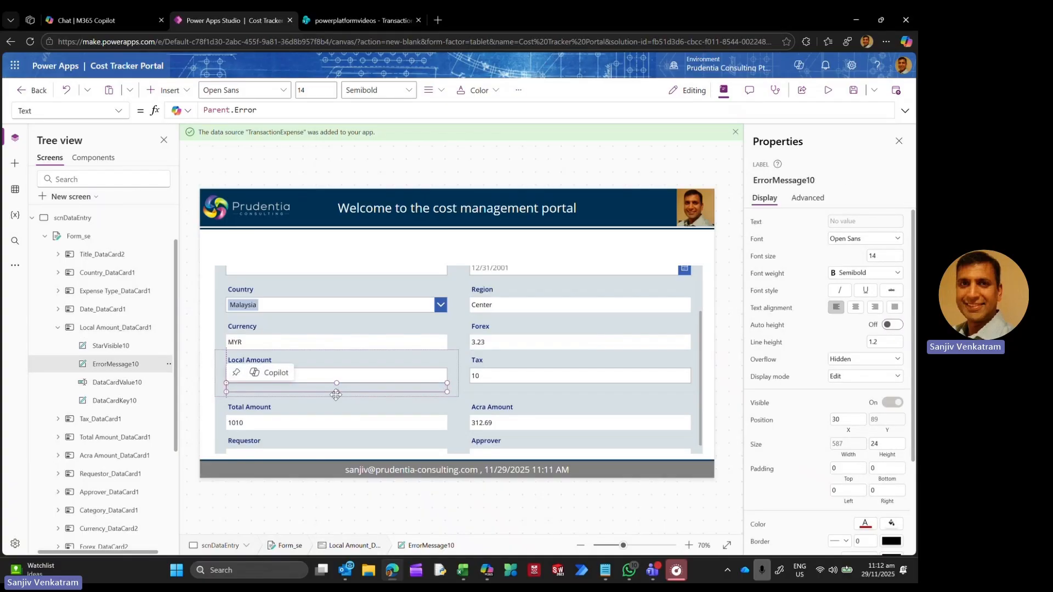
pyautogui.click(887, 445)
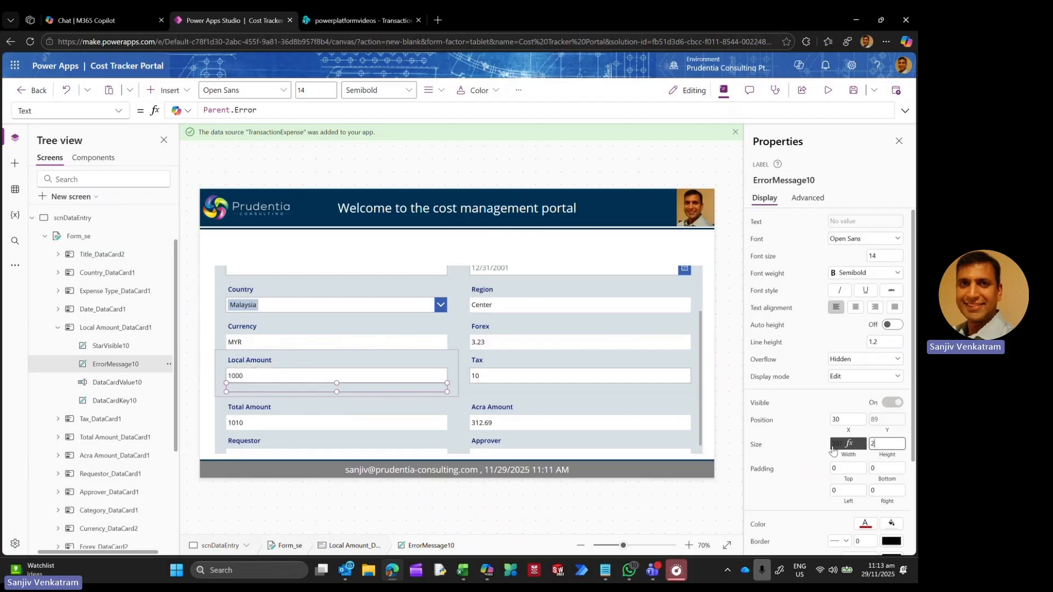
# Step: Replace the Text formula of ErrorMessage10 with the start of an If condition on the Local Amount input, data card value 10
pyautogui.click(281, 113)
pyautogui.hotkey('ctrl', 'shift', 'Left')
pyautogui.press('BackSpace')
pyautogui.press('BackSpace')
pyautogui.press('BackSpace')
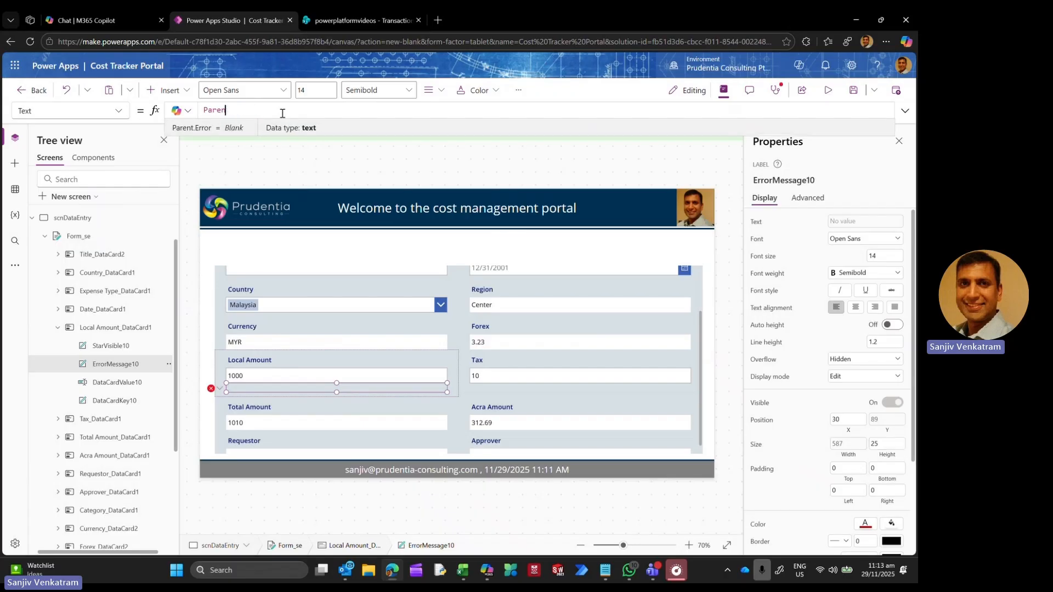
pyautogui.hotkey('ctrl', 'shift', 'Left')
pyautogui.press('BackSpace')
pyautogui.write('If(d')
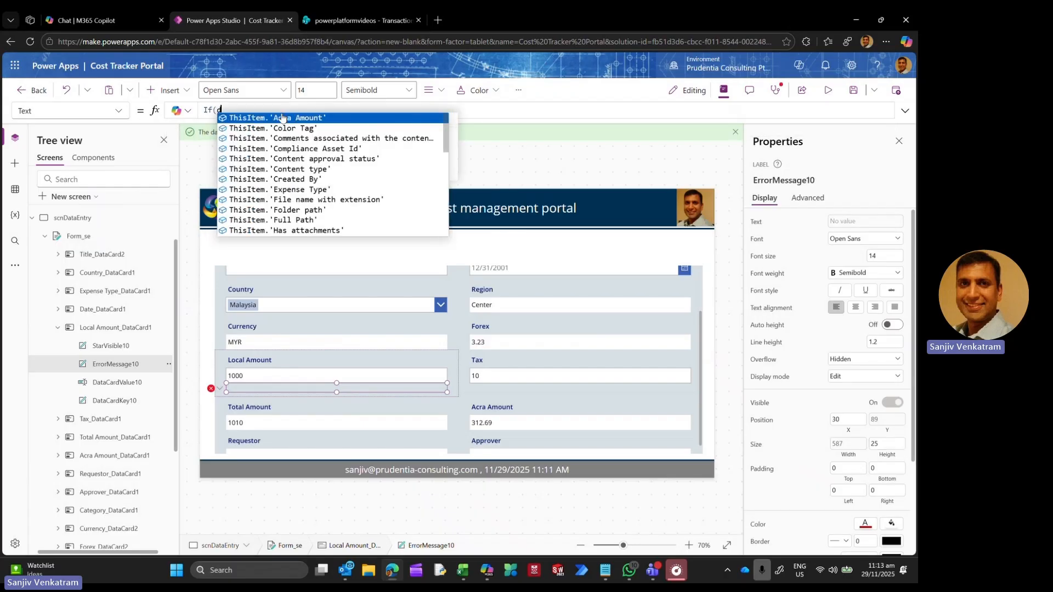
pyautogui.write('aataca')
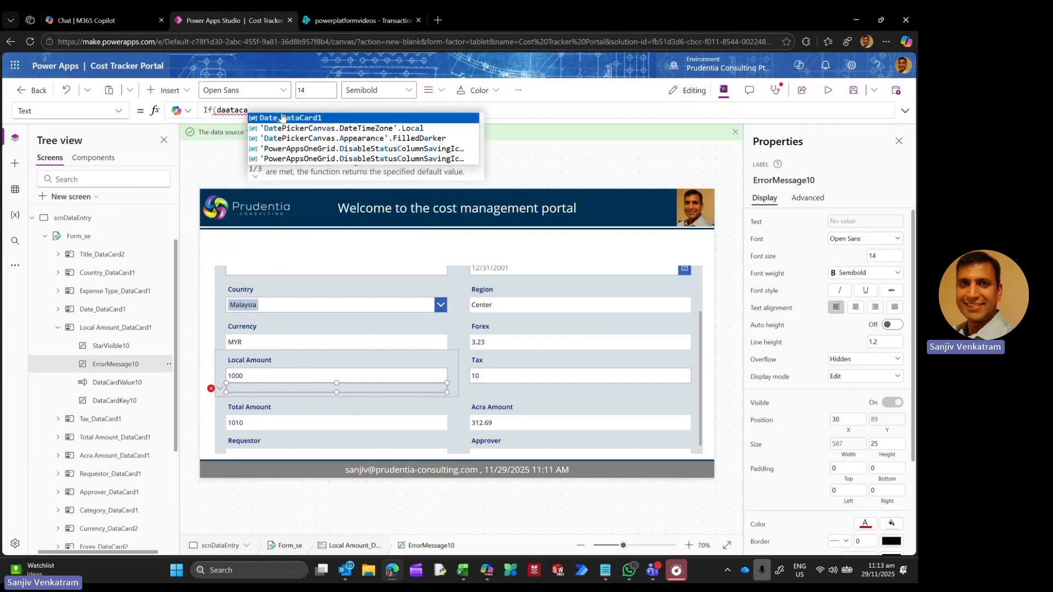
pyautogui.write('rdvalue')
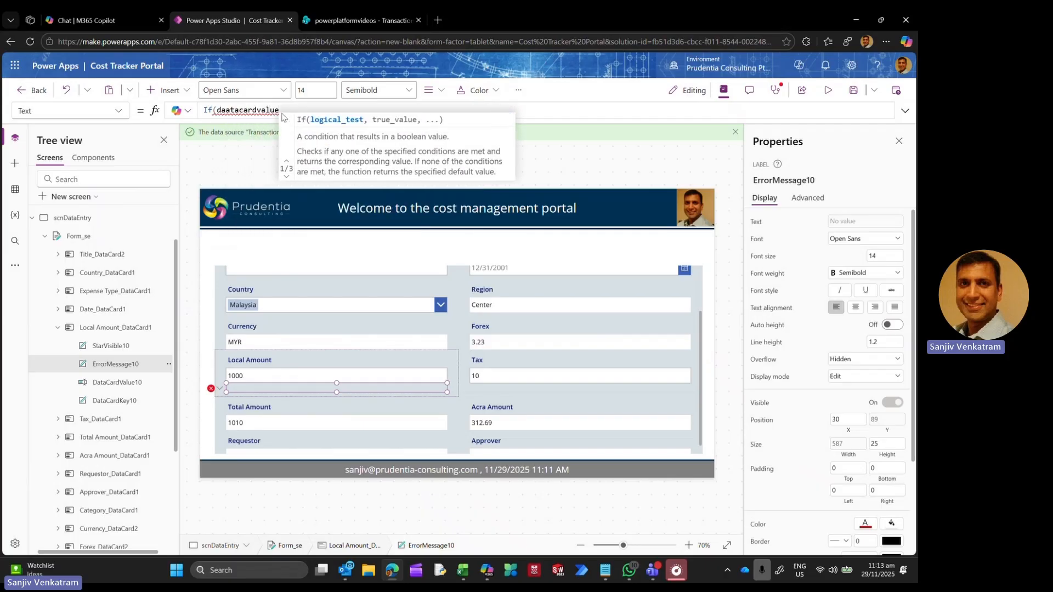
pyautogui.write('10')
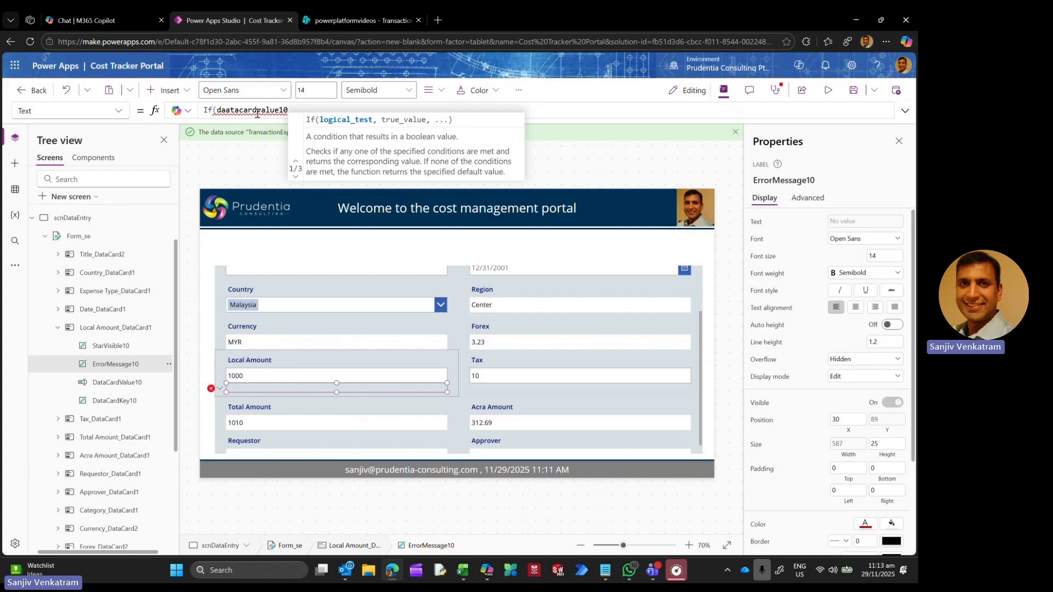
# Step: Correct the control reference in the If condition to DataCardValue10 and append its Text property
pyautogui.click(228, 109)
pyautogui.press('BackSpace')
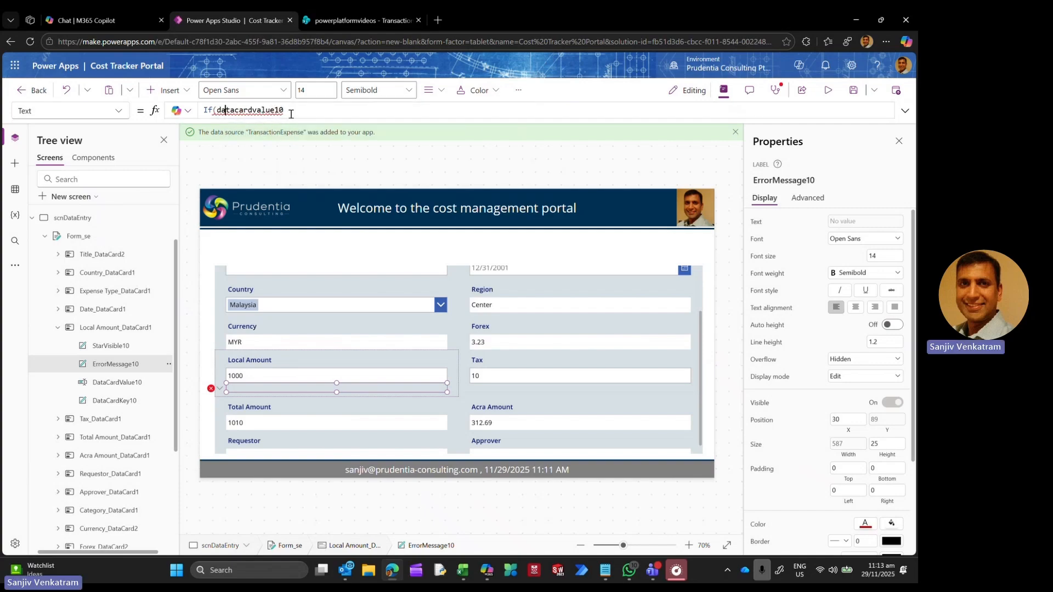
pyautogui.click(225, 109)
pyautogui.press('BackSpace')
pyautogui.write('D')
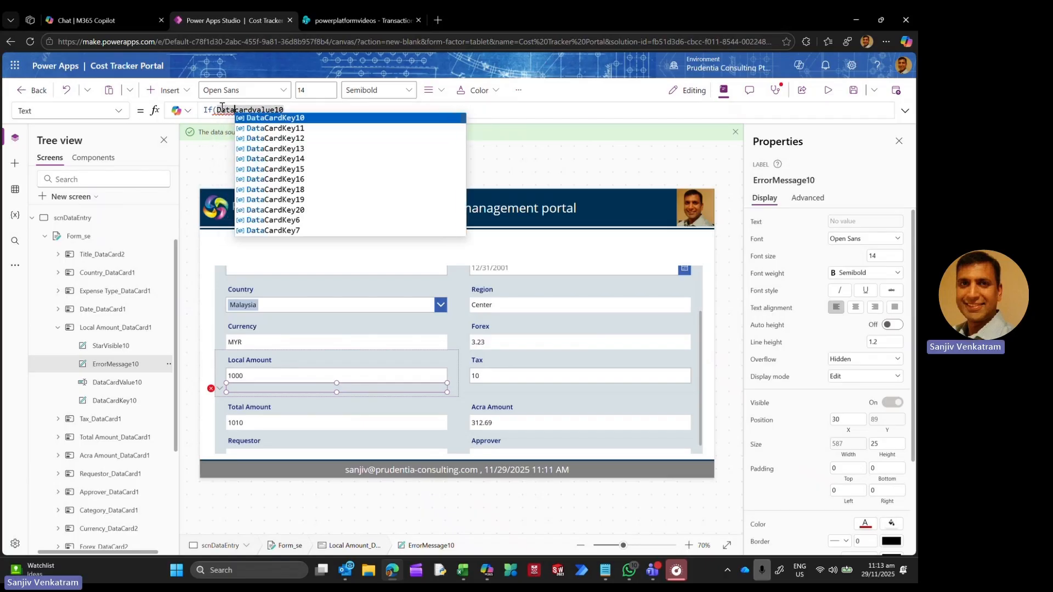
pyautogui.press('Down')
pyautogui.press('Down')
pyautogui.press('Down')
pyautogui.press('Down')
pyautogui.press('Down')
pyautogui.press('Down')
pyautogui.press('Down')
pyautogui.press('Down')
pyautogui.press('Down')
pyautogui.press('Down')
pyautogui.press('Down')
pyautogui.press('Down')
pyautogui.press('Down')
pyautogui.press('Down')
pyautogui.press('Down')
pyautogui.press('Down')
pyautogui.press('Down')
pyautogui.press('Down')
pyautogui.press('Down')
pyautogui.press('Down')
pyautogui.press('Down')
pyautogui.press('Down')
pyautogui.press('Down')
pyautogui.press('Down')
pyautogui.press('Down')
pyautogui.press('Down')
pyautogui.press('Down')
pyautogui.press('Down')
pyautogui.press('Down')
pyautogui.press('Down')
pyautogui.press('Down')
pyautogui.press('Down')
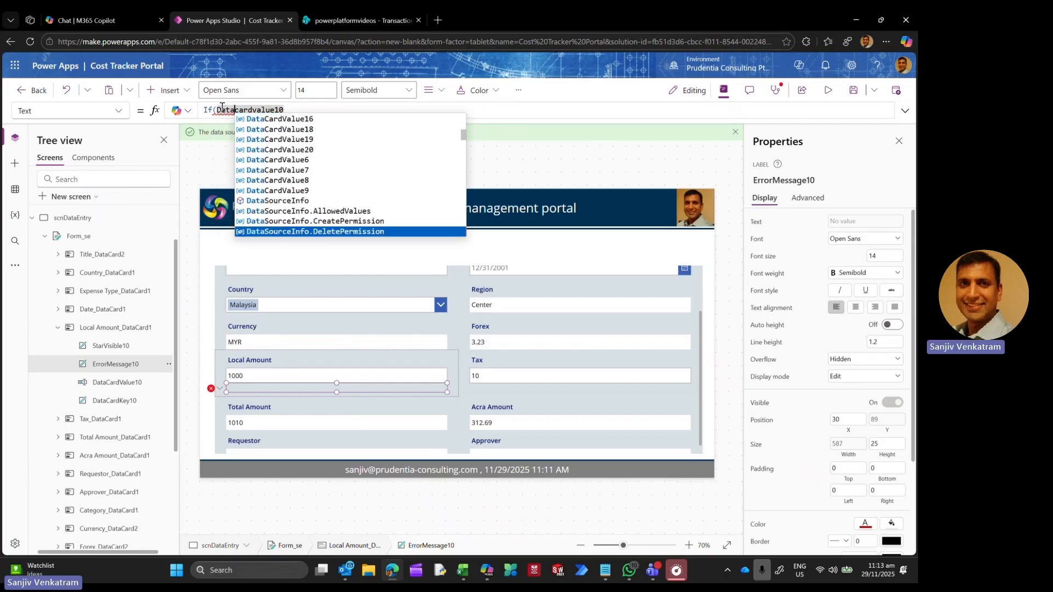
pyautogui.press('Up')
pyautogui.press('Up')
pyautogui.press('Up')
pyautogui.press('Up')
pyautogui.press('Up')
pyautogui.press('Up')
pyautogui.press('Up')
pyautogui.press('Up')
pyautogui.press('Up')
pyautogui.press('Up')
pyautogui.press('Up')
pyautogui.press('Up')
pyautogui.press('Up')
pyautogui.press('Up')
pyautogui.press('Up')
pyautogui.press('Up')
pyautogui.press('Up')
pyautogui.press('Up')
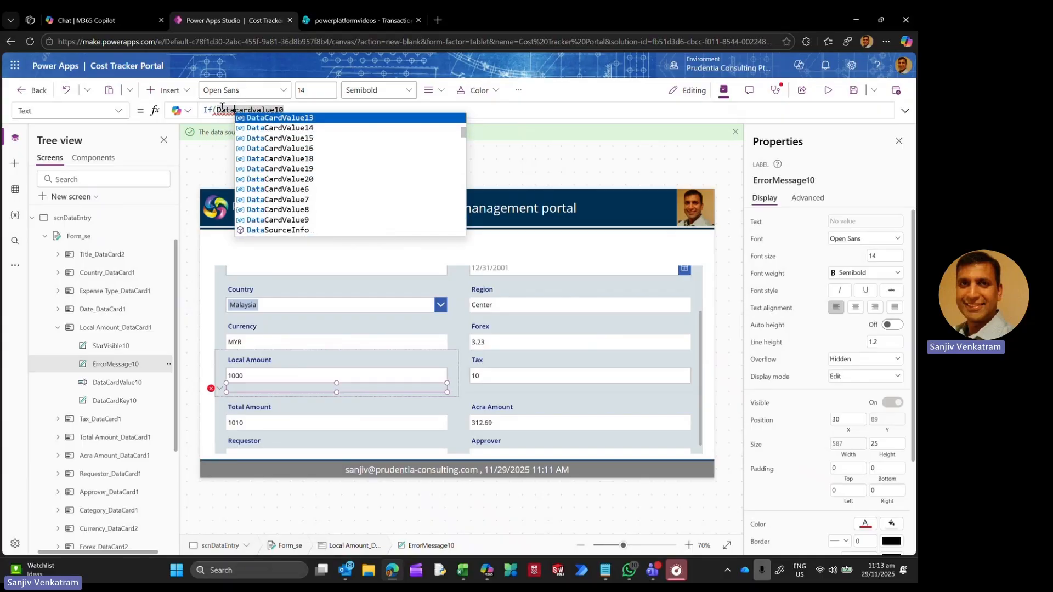
pyautogui.press('Tab')
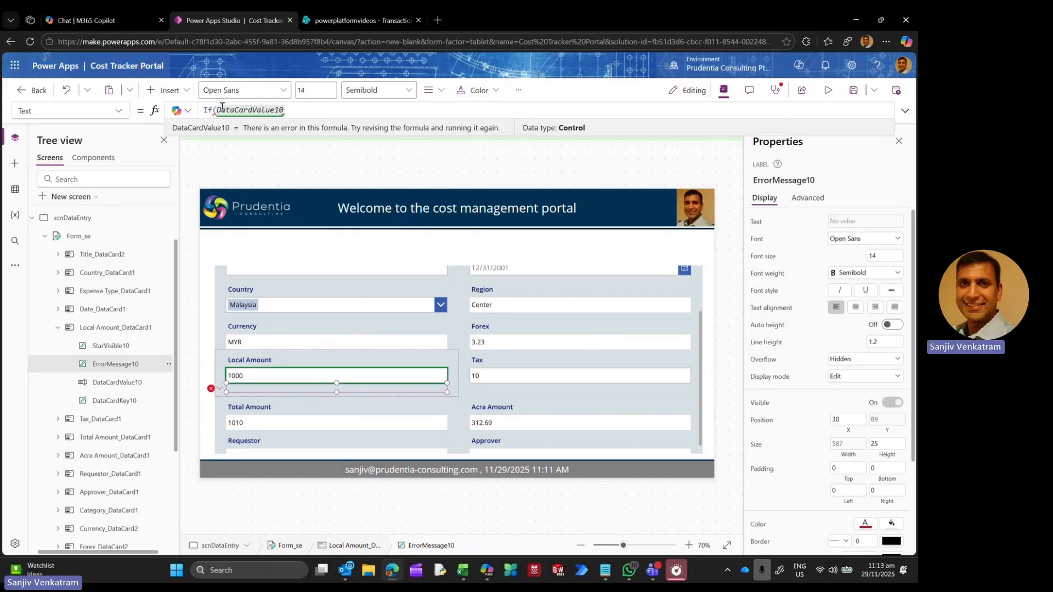
pyautogui.write('.')
pyautogui.press('Tab')
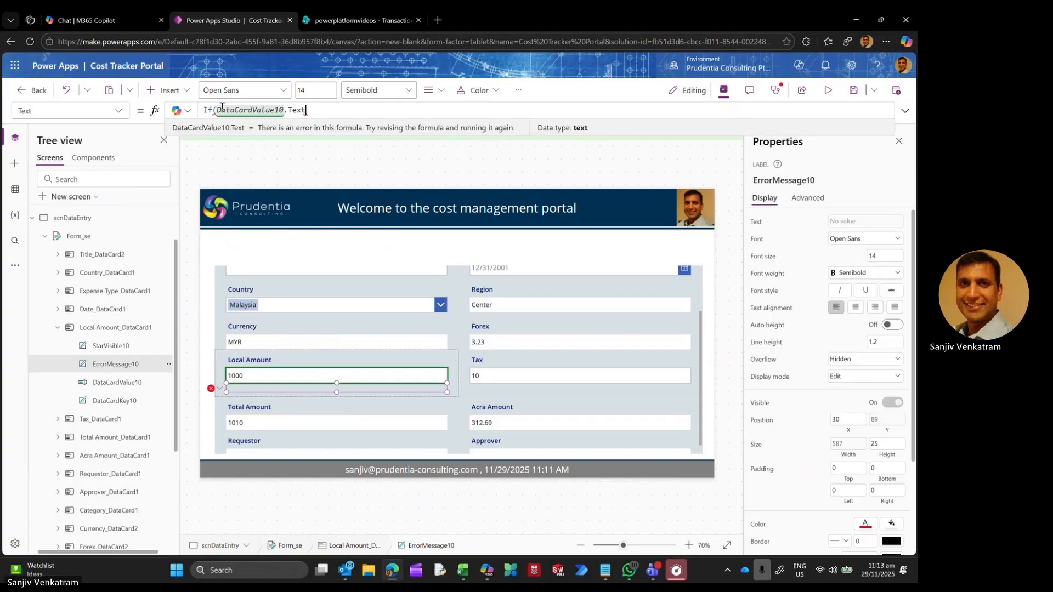
# Step: Wrap DataCardValue10.Text in IsBlank( ) as the If condition's logical test
pyautogui.click(214, 109)
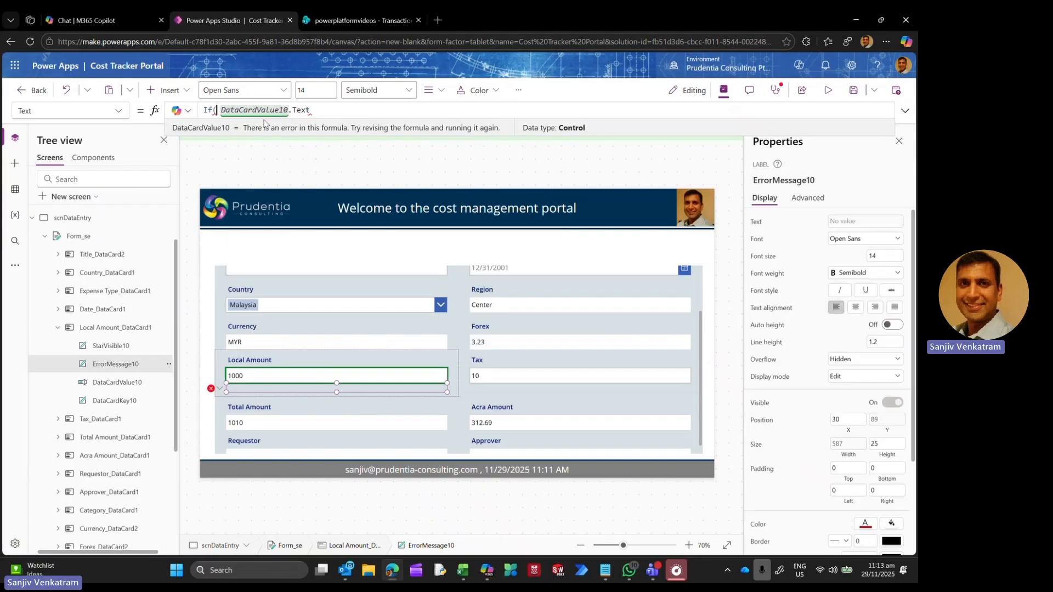
pyautogui.write('IsBlank(')
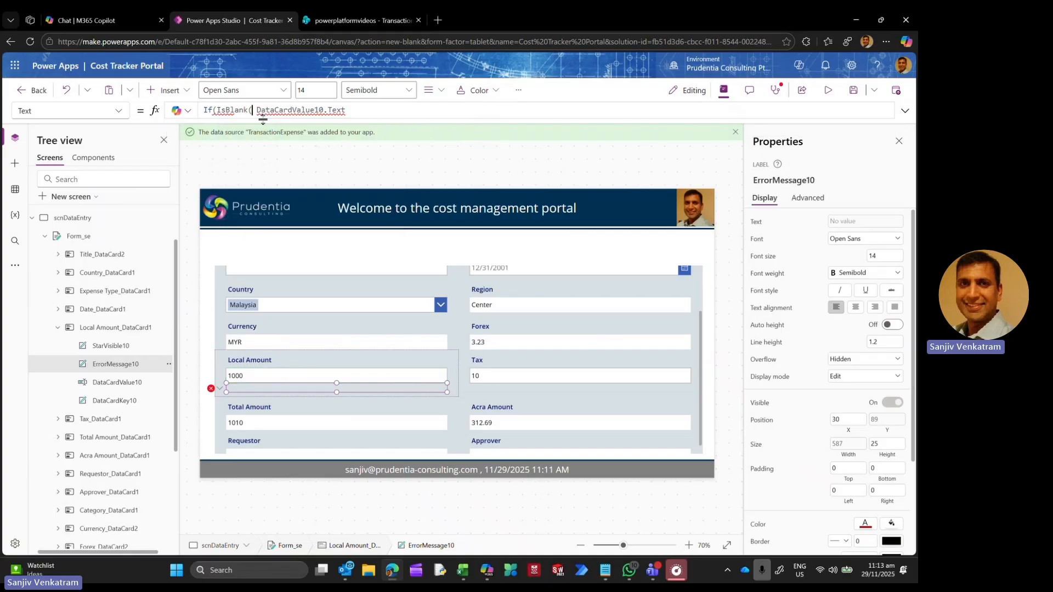
pyautogui.click(379, 110)
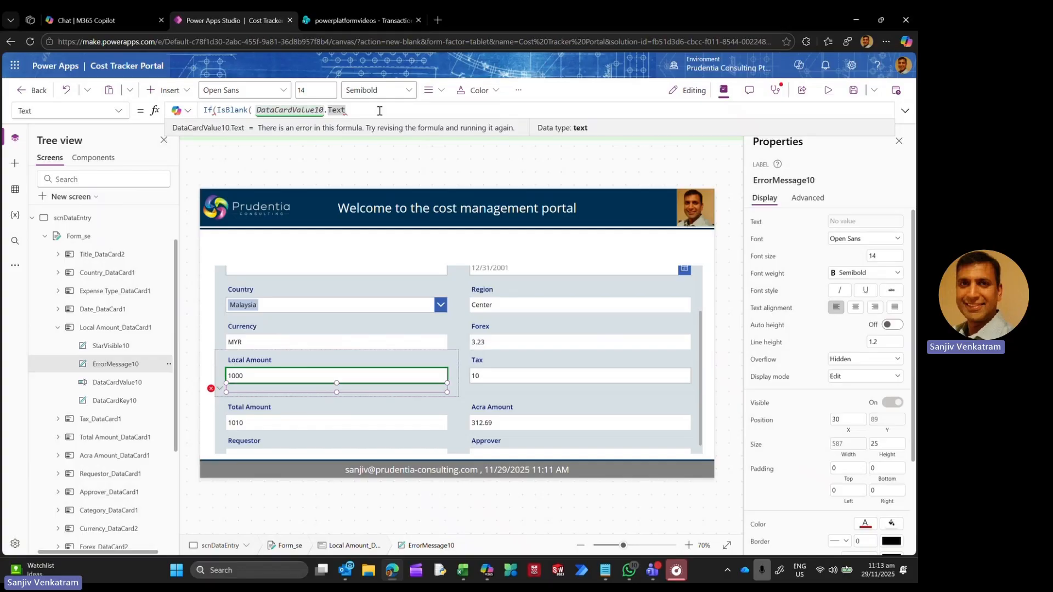
pyautogui.write('),')
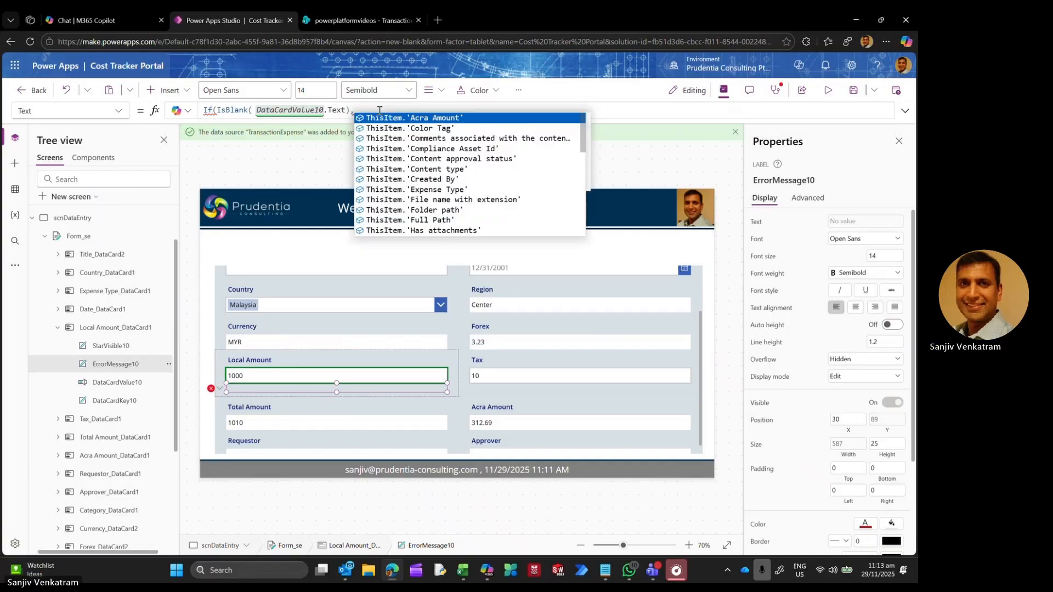
# Step: Give the If formula of ErrorMessage10 the true result "This field is required" and close the expression
pyautogui.write('"')
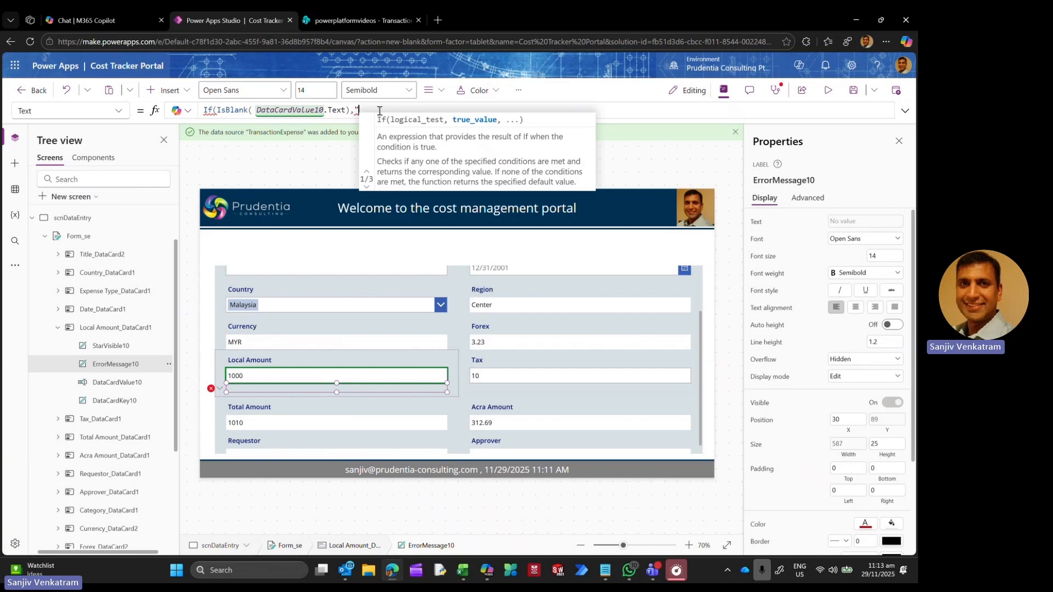
pyautogui.write('This field i')
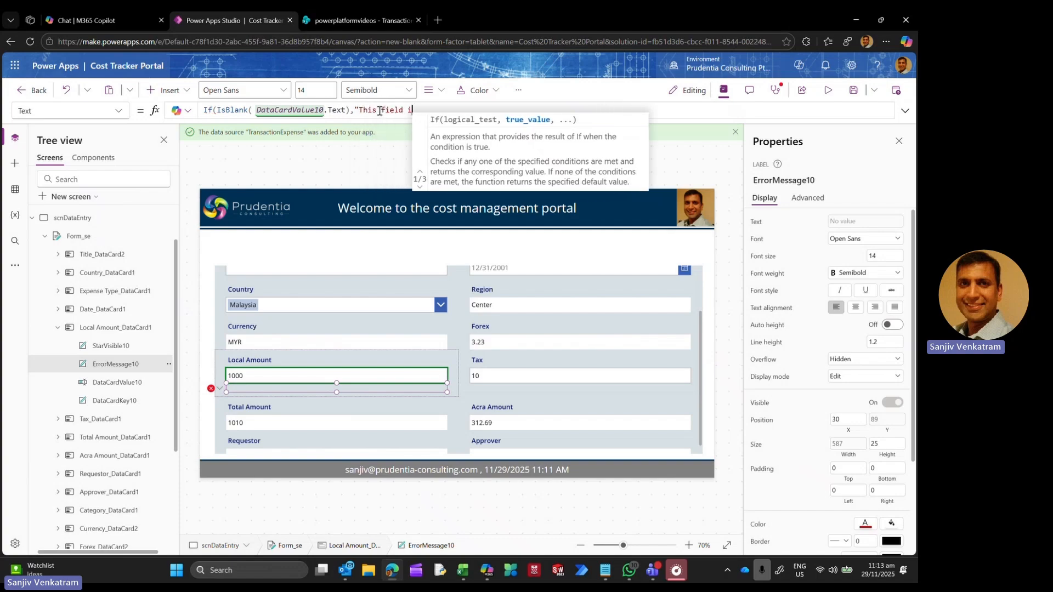
pyautogui.write('s requ')
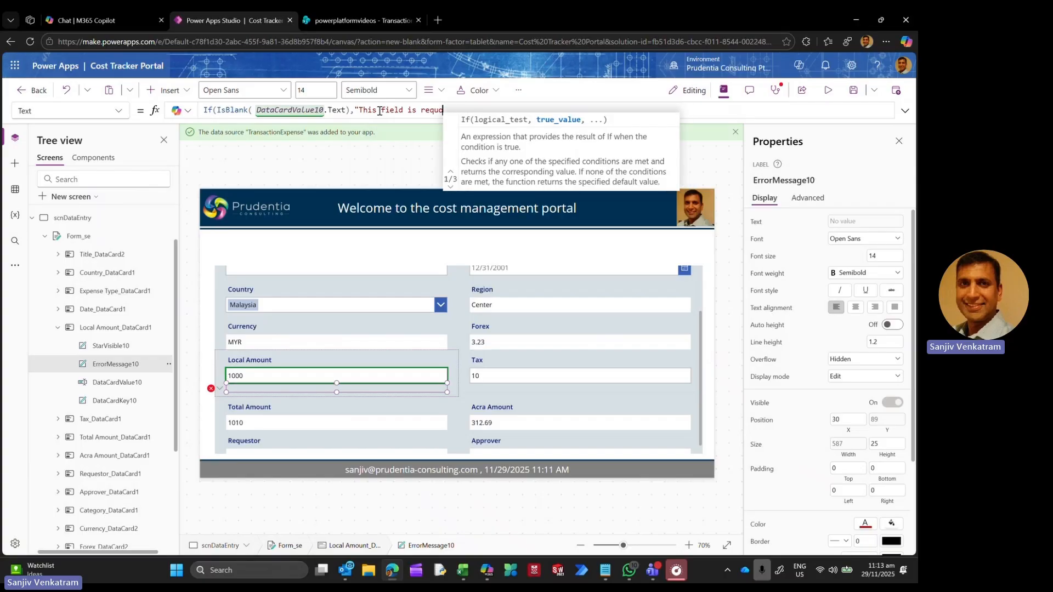
pyautogui.write('ir')
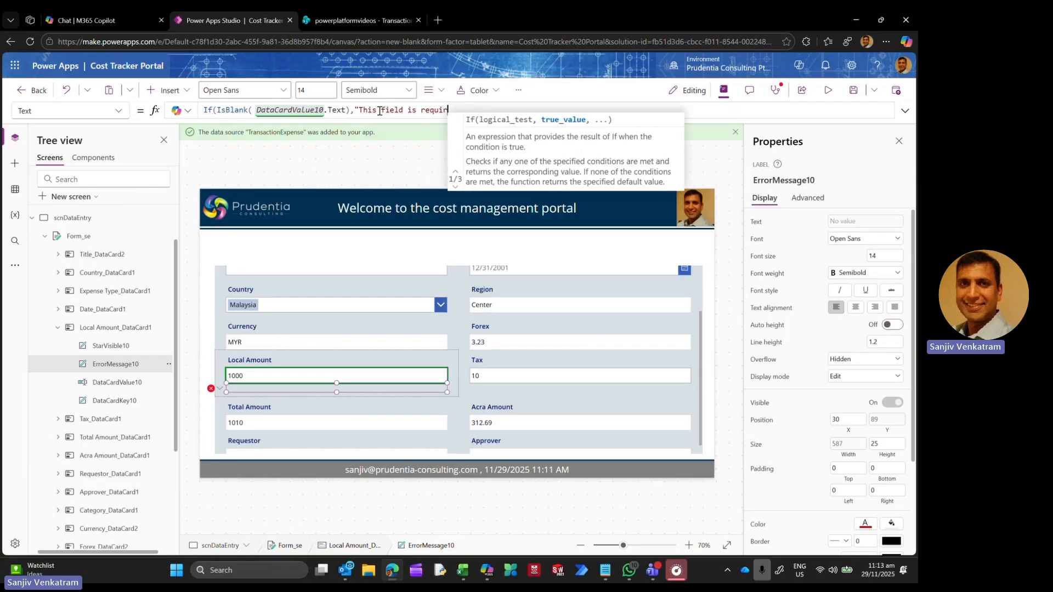
pyautogui.write('ed")')
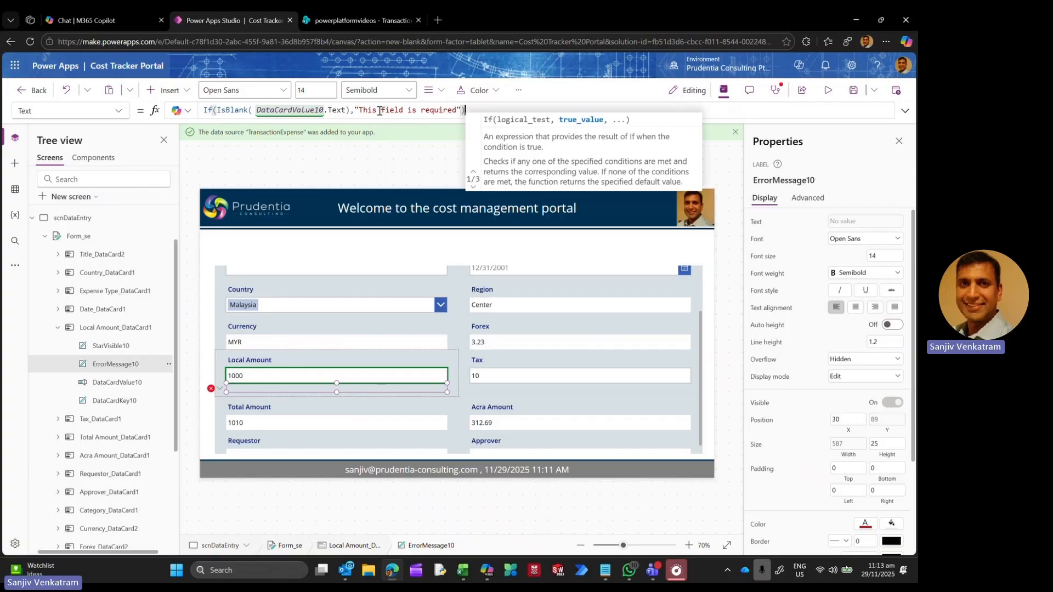
# Step: Preview the app and clear the Local Amount field to test its error message
pyautogui.click(826, 92)
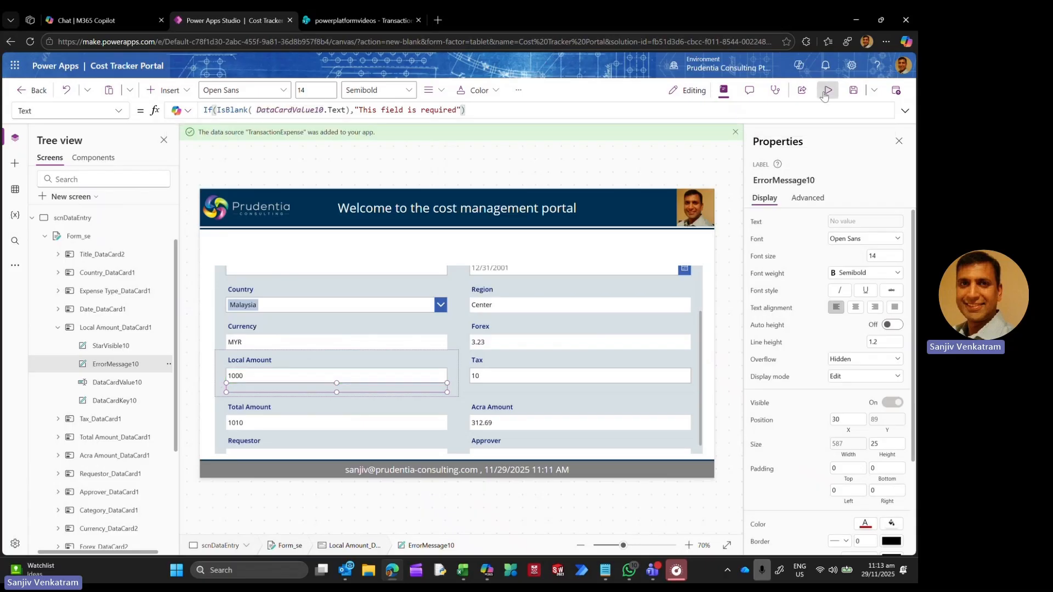
pyautogui.moveTo(187, 378); pyautogui.dragTo(41, 370)
pyautogui.press('BackSpace')
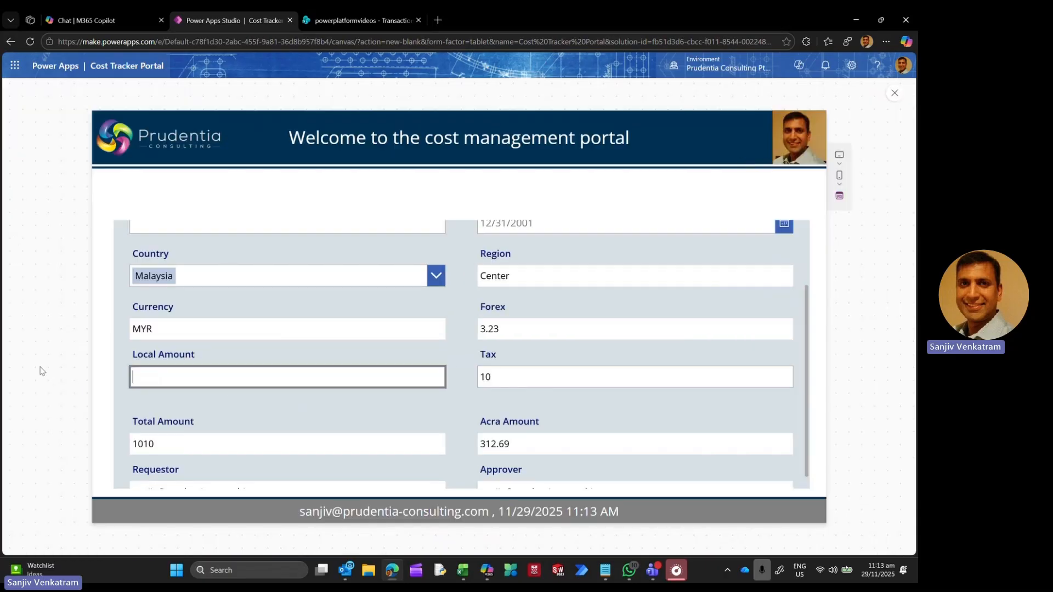
pyautogui.click(205, 420)
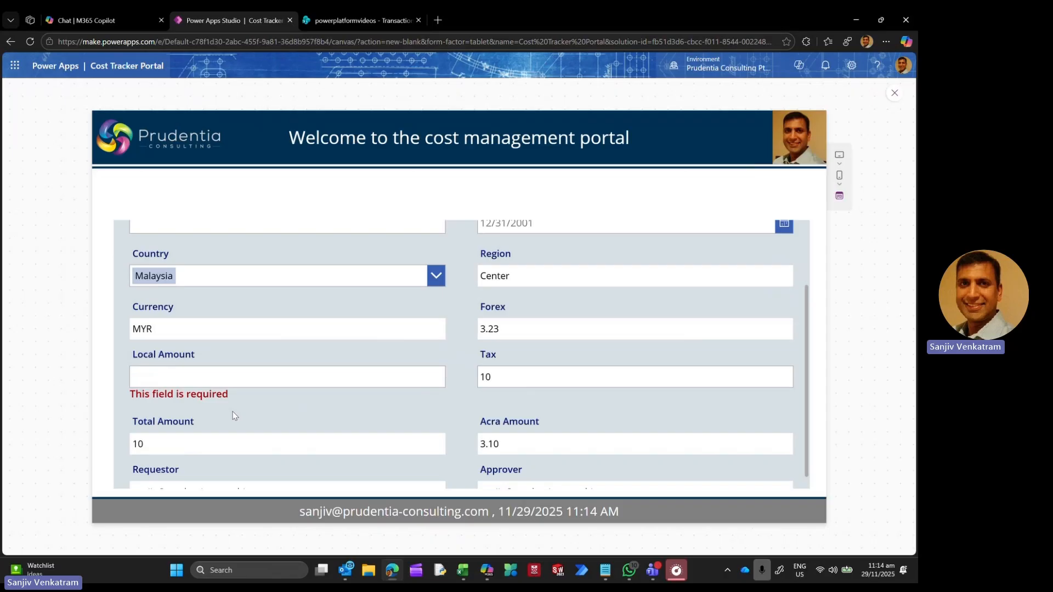
# Step: Enter 2000 as the Local Amount in the preview and return to editing the app
pyautogui.click(203, 384)
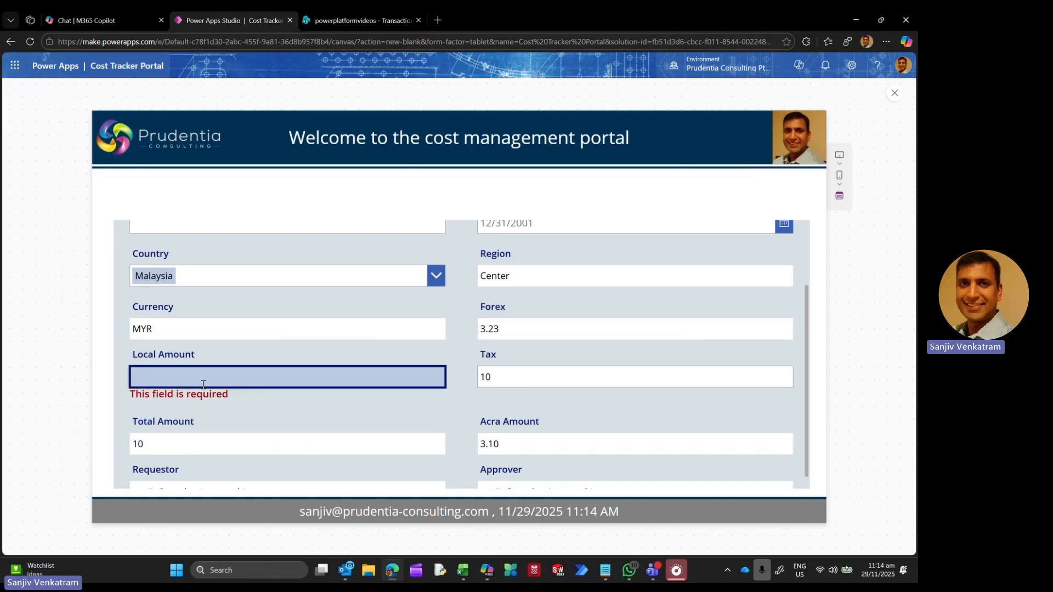
pyautogui.write('2000')
pyautogui.click(393, 341)
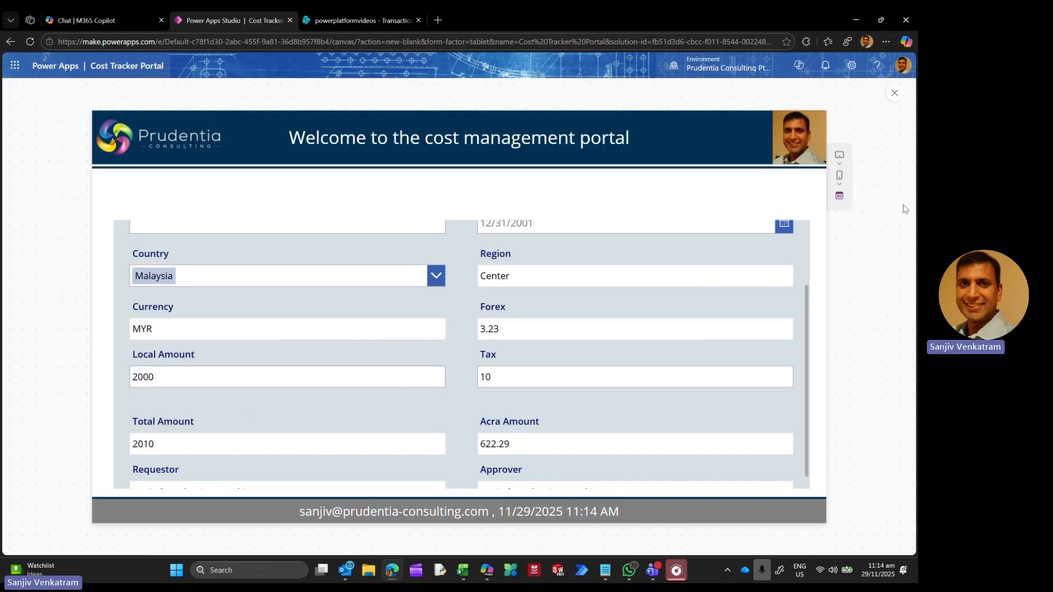
pyautogui.scroll(2, 655, 352)
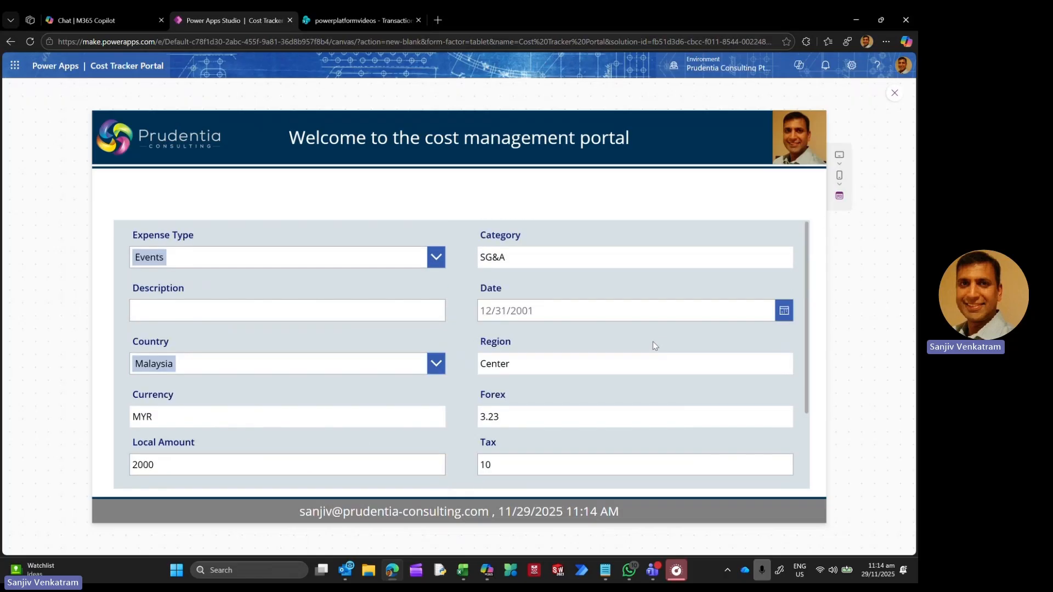
pyautogui.click(892, 96)
pyautogui.click(580, 352)
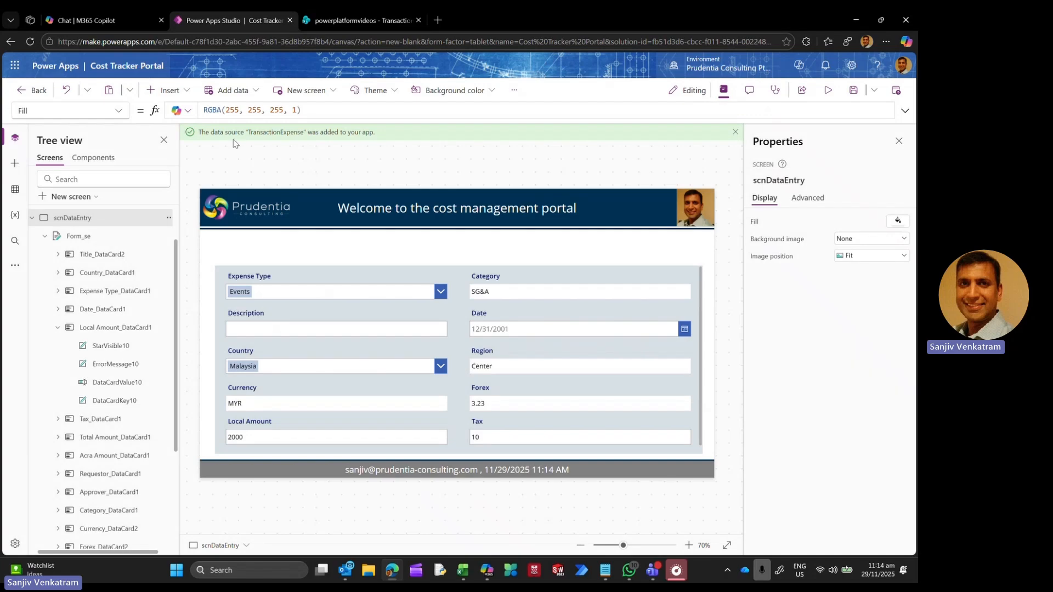
# Step: Copy the Enter information button from the scnLogin screen to the scnDataEntry screen
pyautogui.click(45, 237)
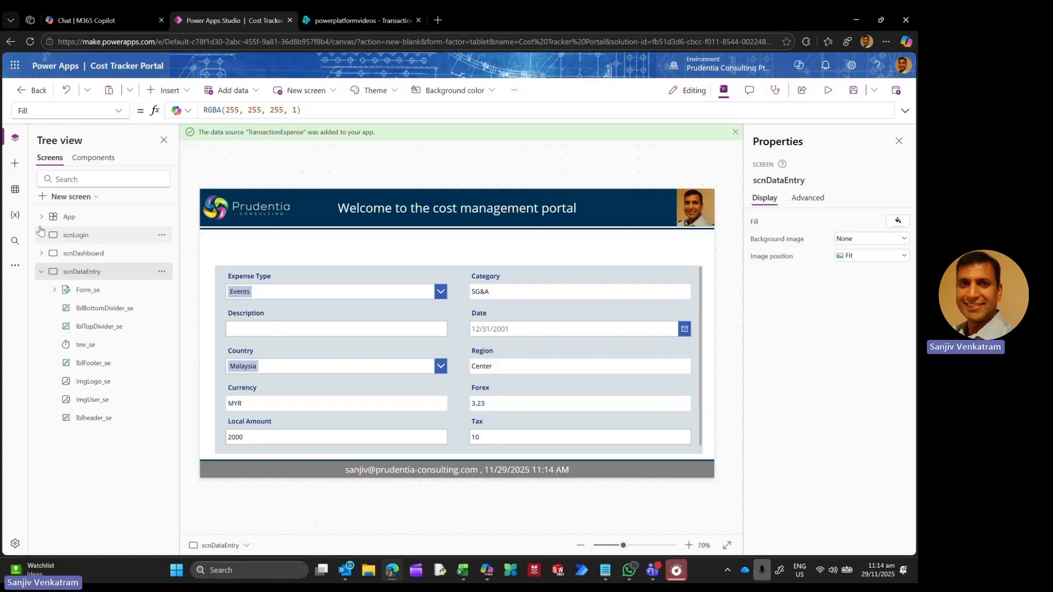
pyautogui.click(68, 217)
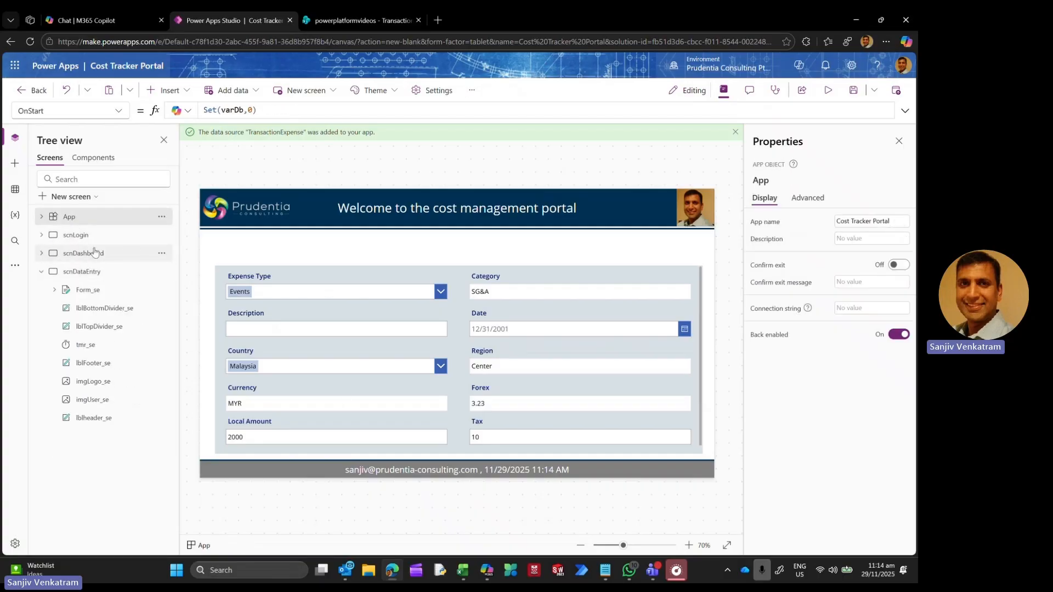
pyautogui.click(76, 235)
pyautogui.click(359, 443)
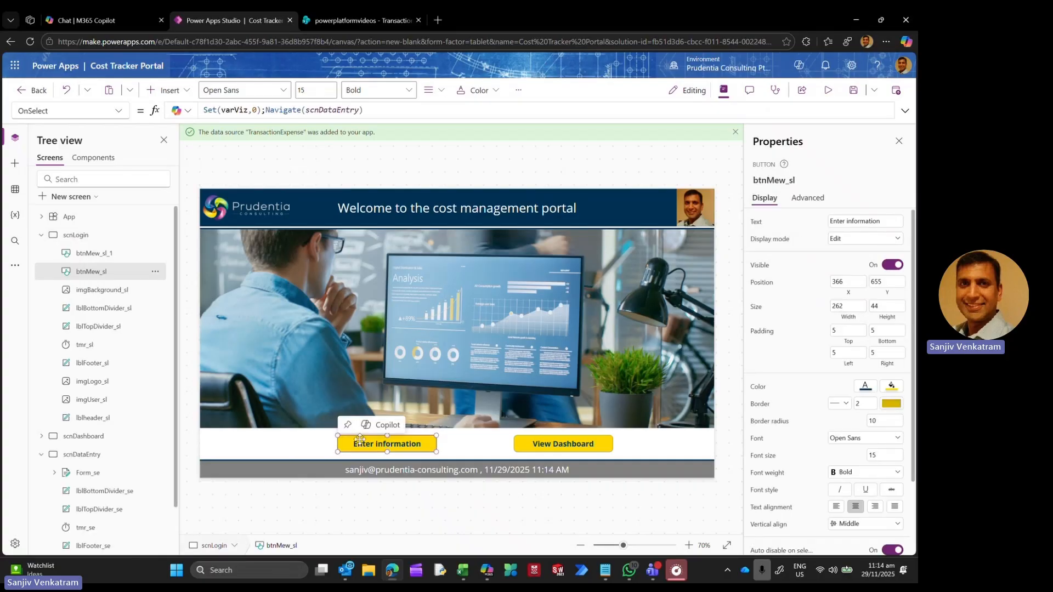
pyautogui.click(42, 235)
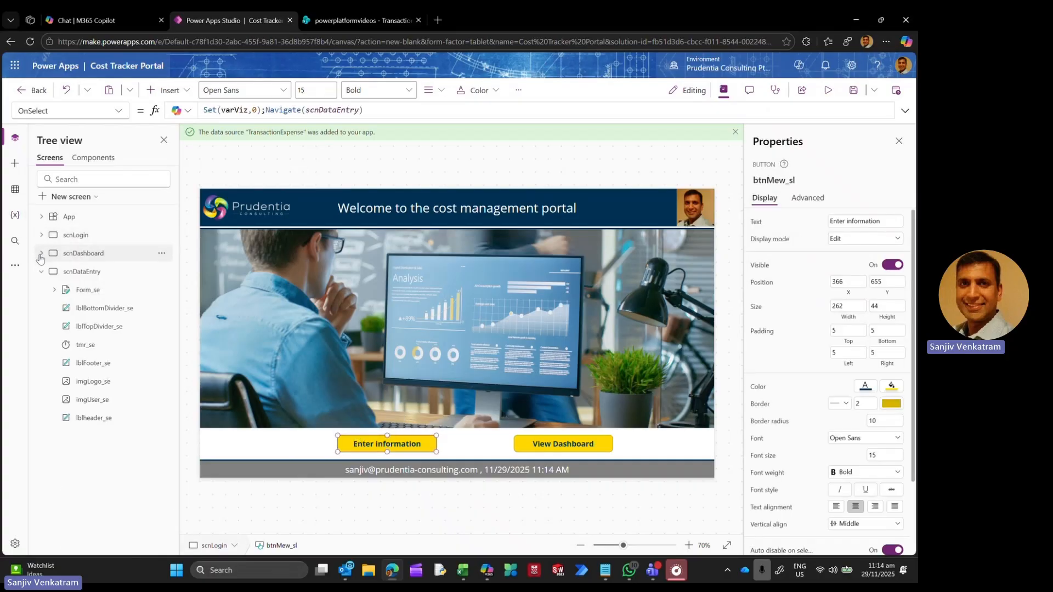
pyautogui.click(83, 254)
pyautogui.click(85, 272)
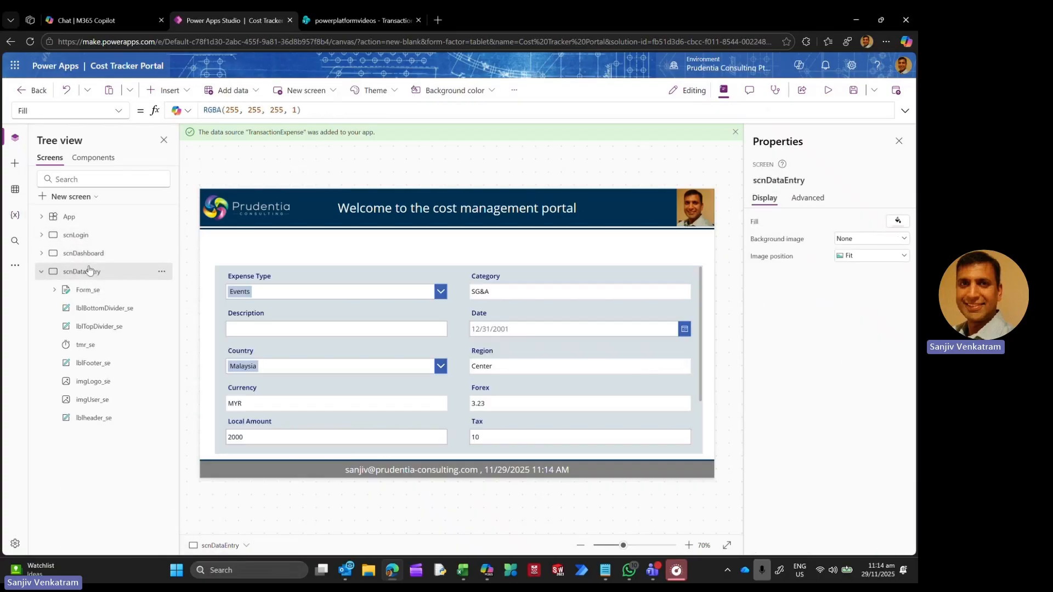
pyautogui.hotkey('ctrl', 'v')
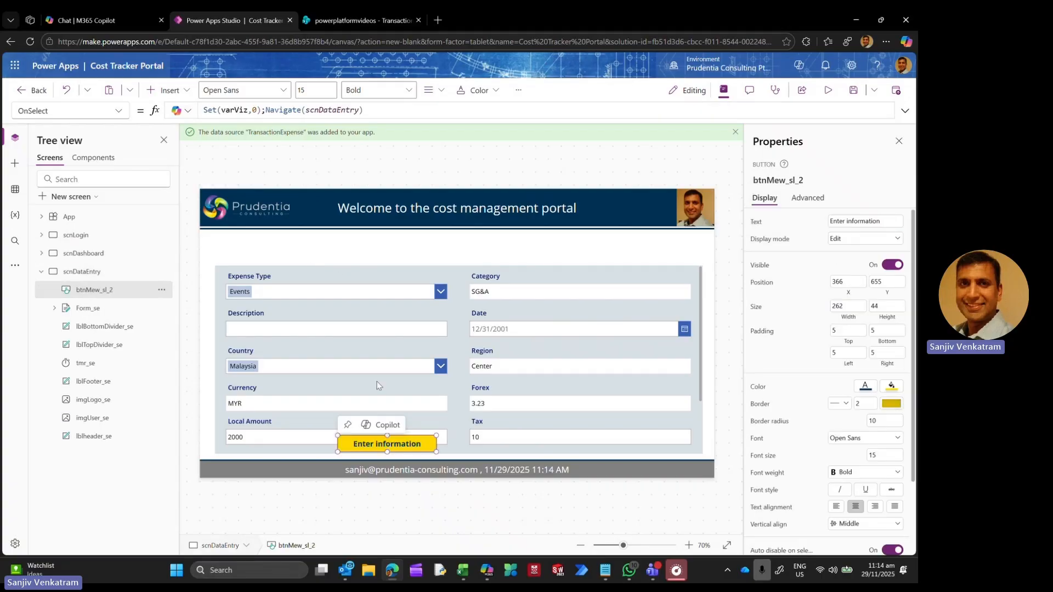
# Step: Place the copied button between header and form at about X 556, Y 130, and change its text to "Submit information"
pyautogui.moveTo(401, 445); pyautogui.dragTo(474, 247)
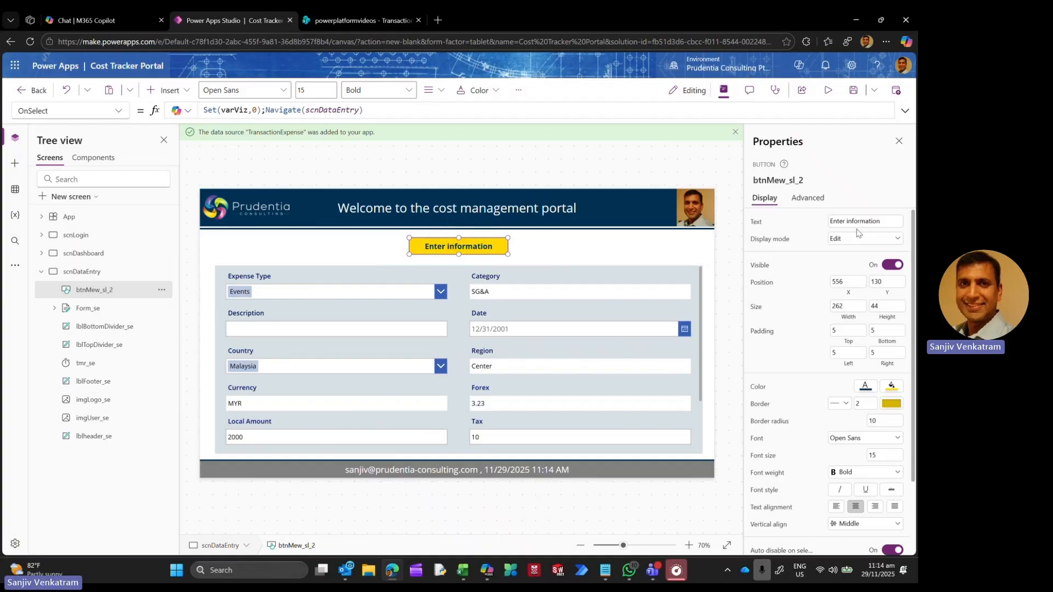
pyautogui.doubleClick(838, 221)
pyautogui.write('Submit')
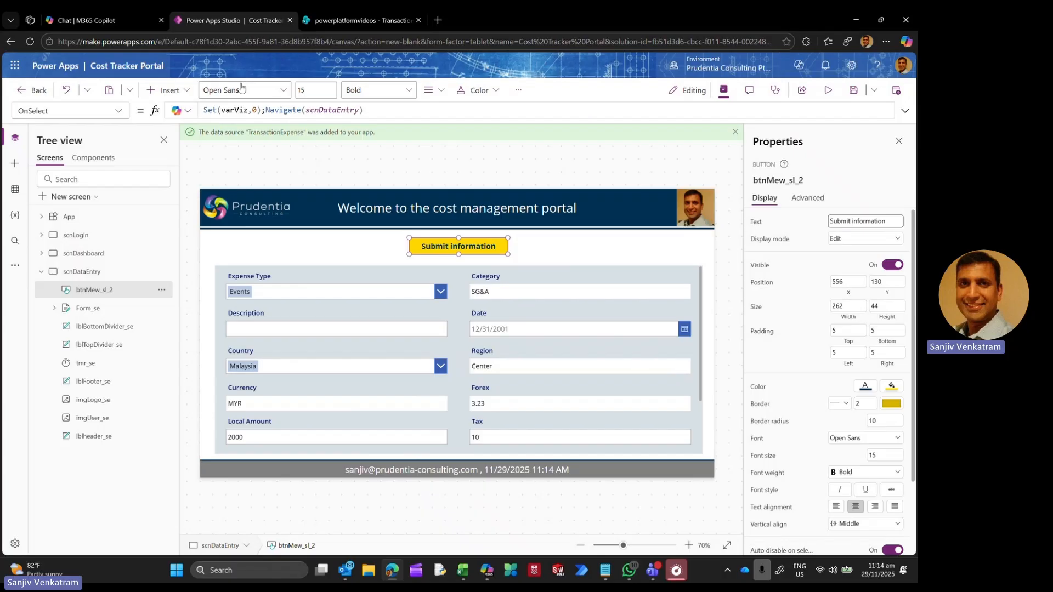
# Step: Replace the Set call at the start of the Submit information button's OnSelect formula with SubmitForm(Form_se)
pyautogui.tripleClick(386, 110)
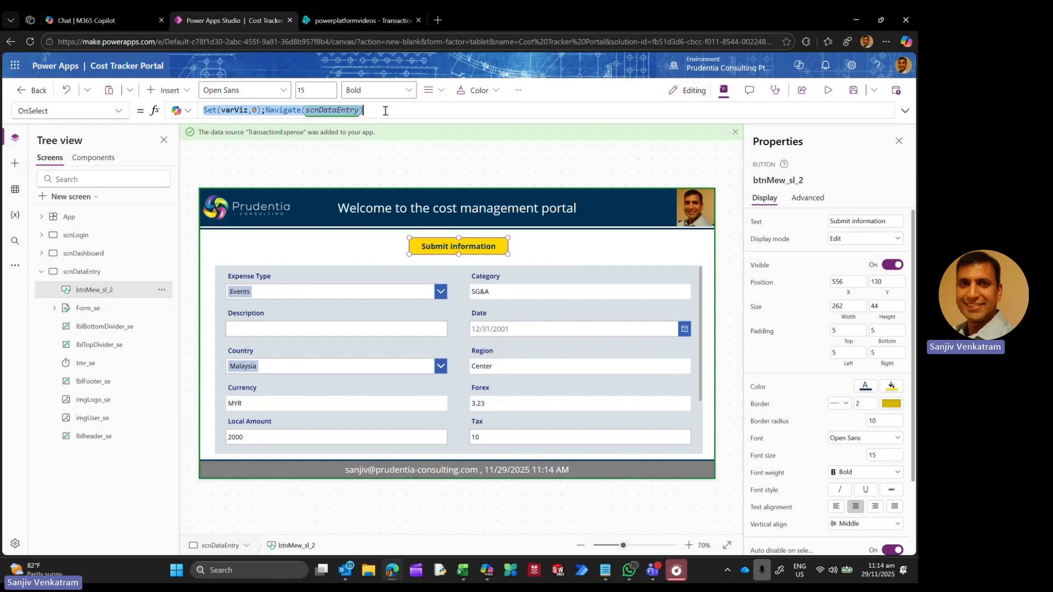
pyautogui.press('Home')
pyautogui.press('Delete')
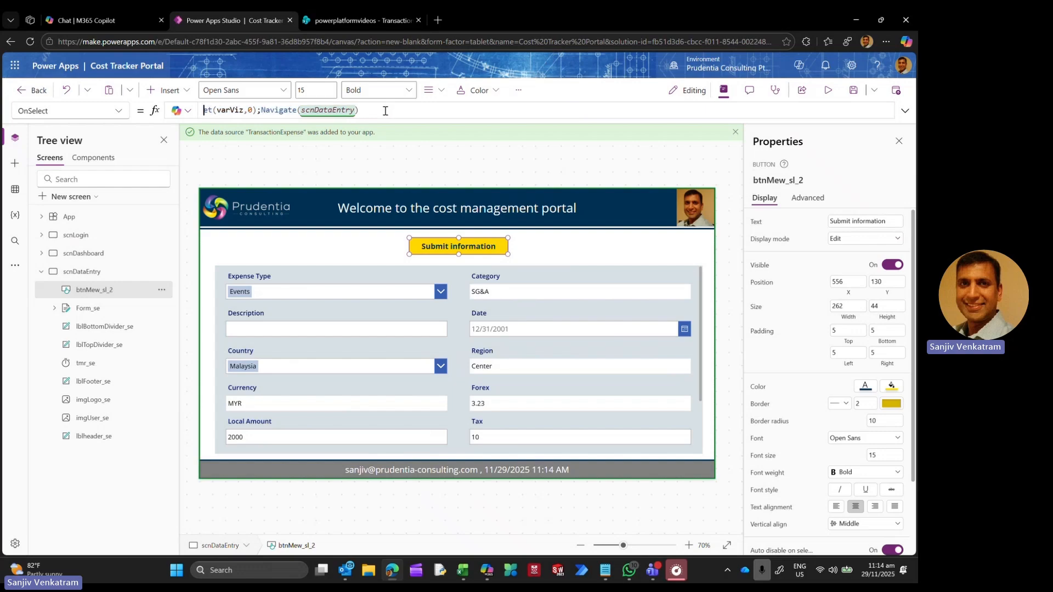
pyautogui.press('Delete')
pyautogui.press('Delete')
pyautogui.press('Delete')
pyautogui.press('Delete')
pyautogui.press('Delete')
pyautogui.press('Delete')
pyautogui.press('Delete')
pyautogui.press('Delete')
pyautogui.press('Delete')
pyautogui.press('Delete')
pyautogui.press('Delete')
pyautogui.press('Delete')
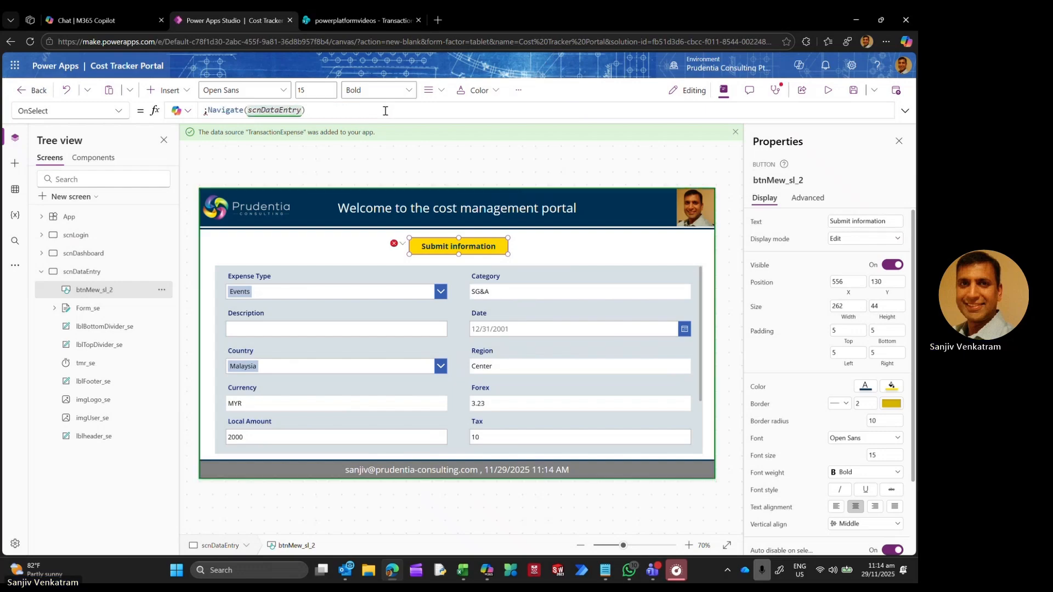
pyautogui.write('Submit')
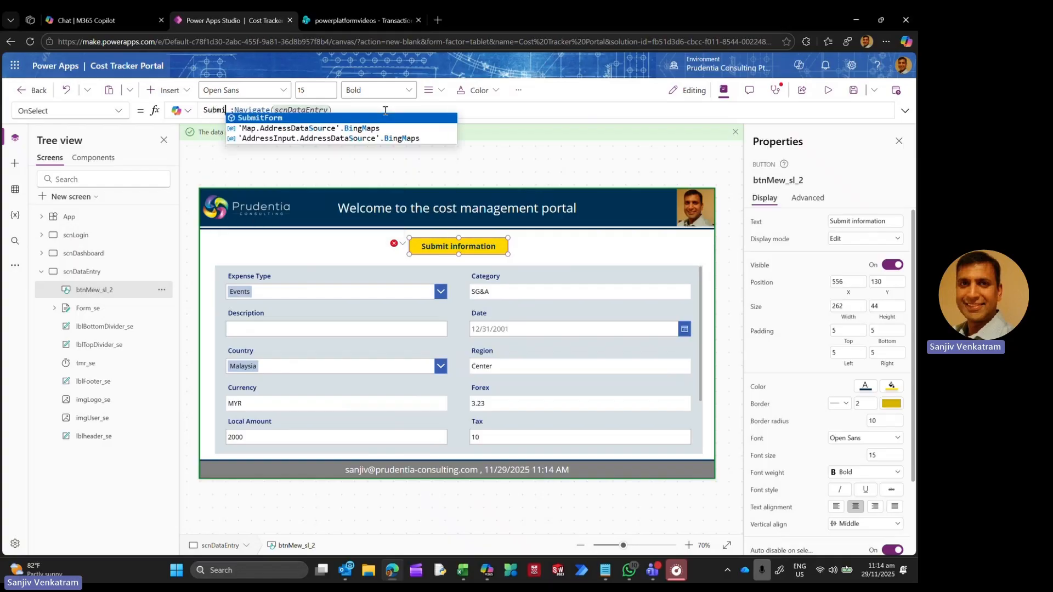
pyautogui.press('Tab')
pyautogui.write('Form')
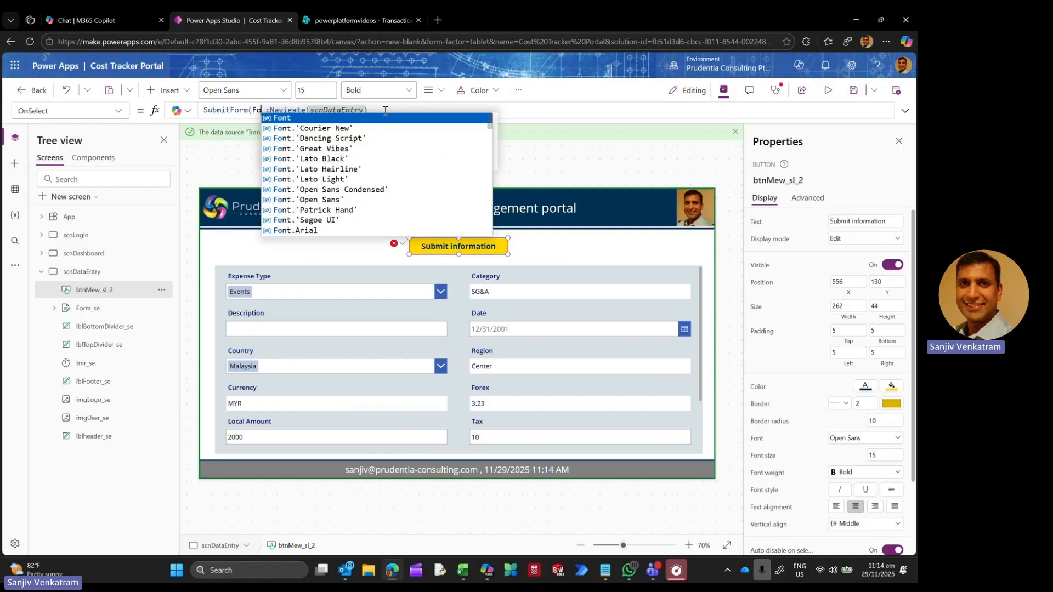
pyautogui.write('_')
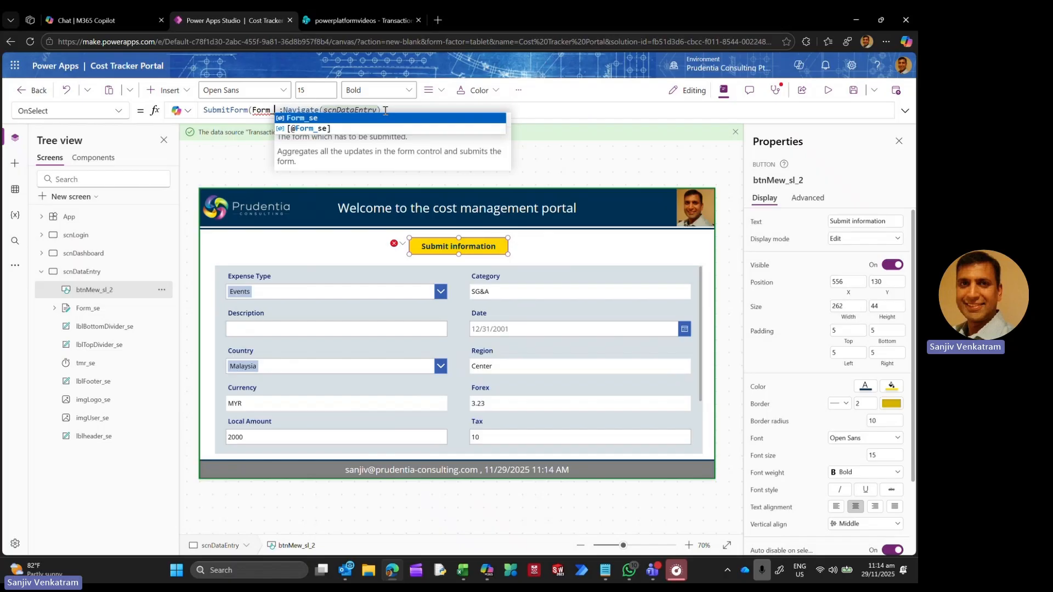
pyautogui.press('Tab')
pyautogui.write(');')
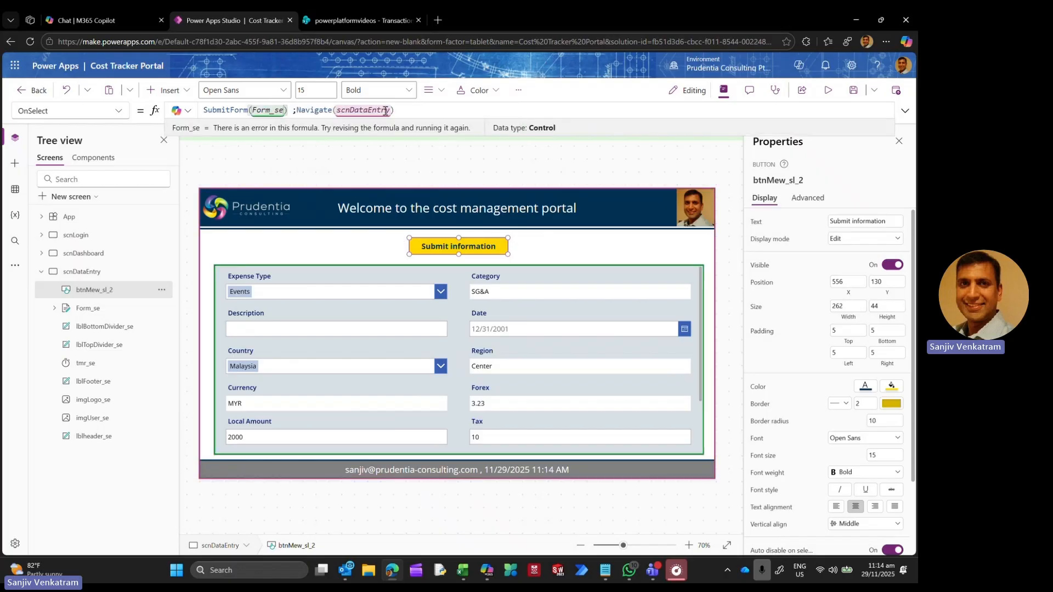
# Step: Add ResetForm(Form_se) between the SubmitForm and Navigate calls in the button's OnSelect formula
pyautogui.write('Resee')
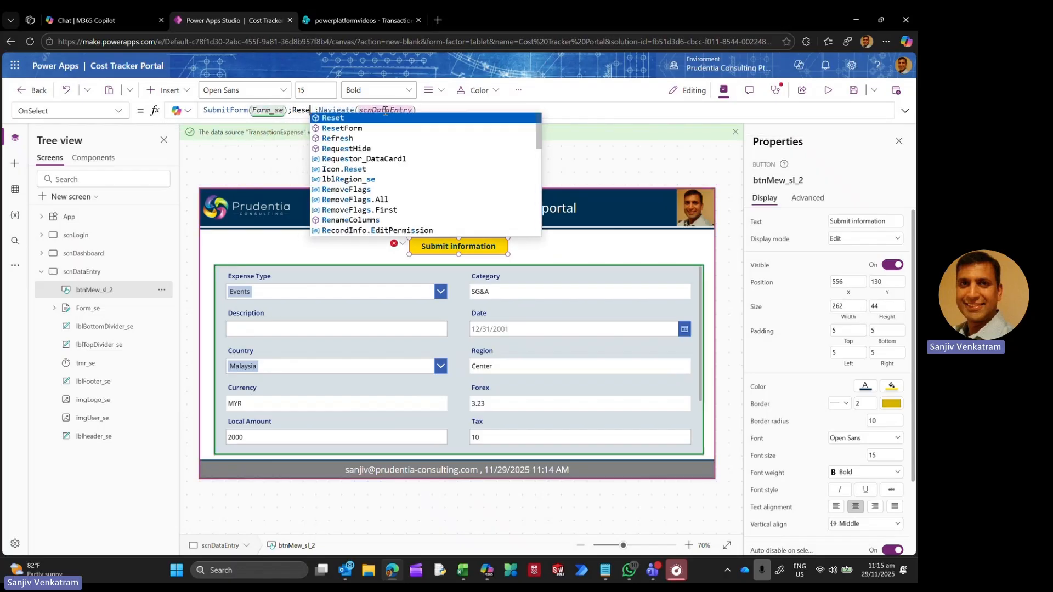
pyautogui.press('BackSpace')
pyautogui.press('Down')
pyautogui.press('Tab')
pyautogui.write('Form')
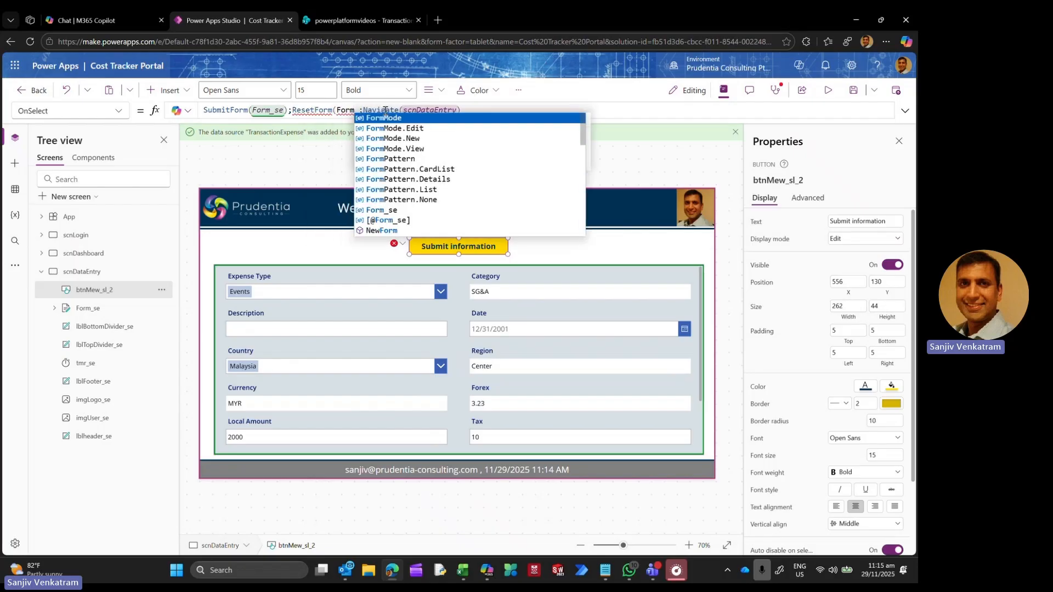
pyautogui.write('_se')
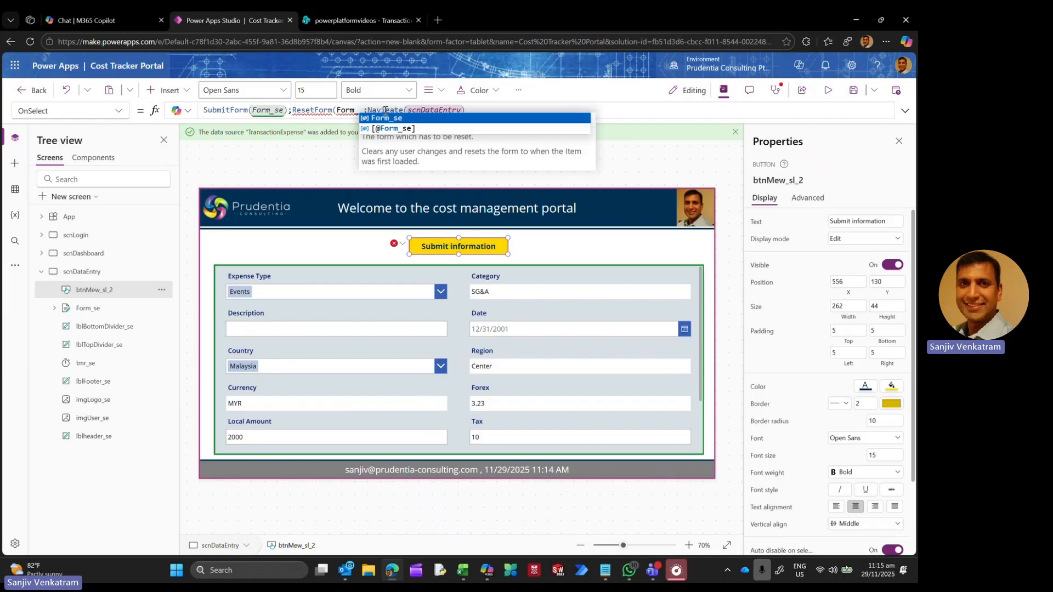
pyautogui.write(')')
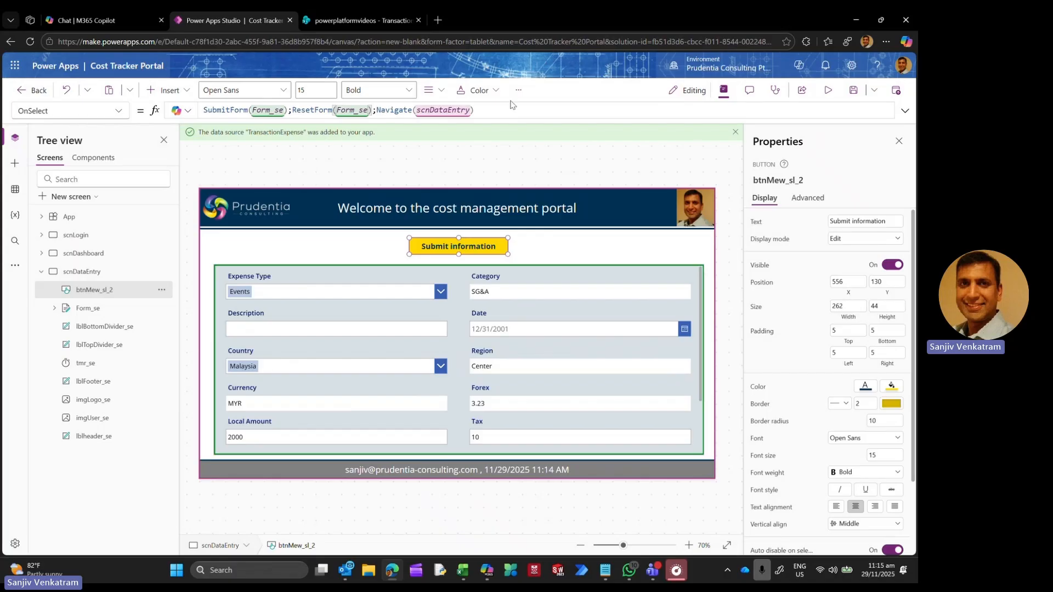
# Step: Change the Navigate target in the Submit information button's OnSelect formula to scnDashboard
pyautogui.click(471, 110)
pyautogui.press('BackSpace')
pyautogui.press('BackSpace')
pyautogui.press('BackSpace')
pyautogui.press('BackSpace')
pyautogui.press('BackSpace')
pyautogui.press('BackSpace')
pyautogui.press('BackSpace')
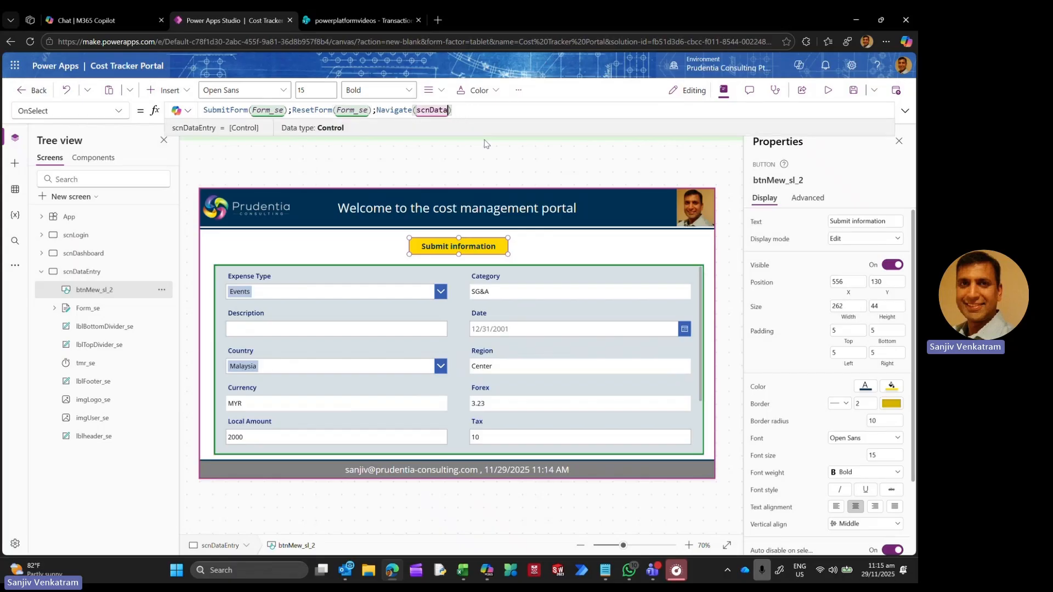
pyautogui.write('sh')
pyautogui.press('Tab')
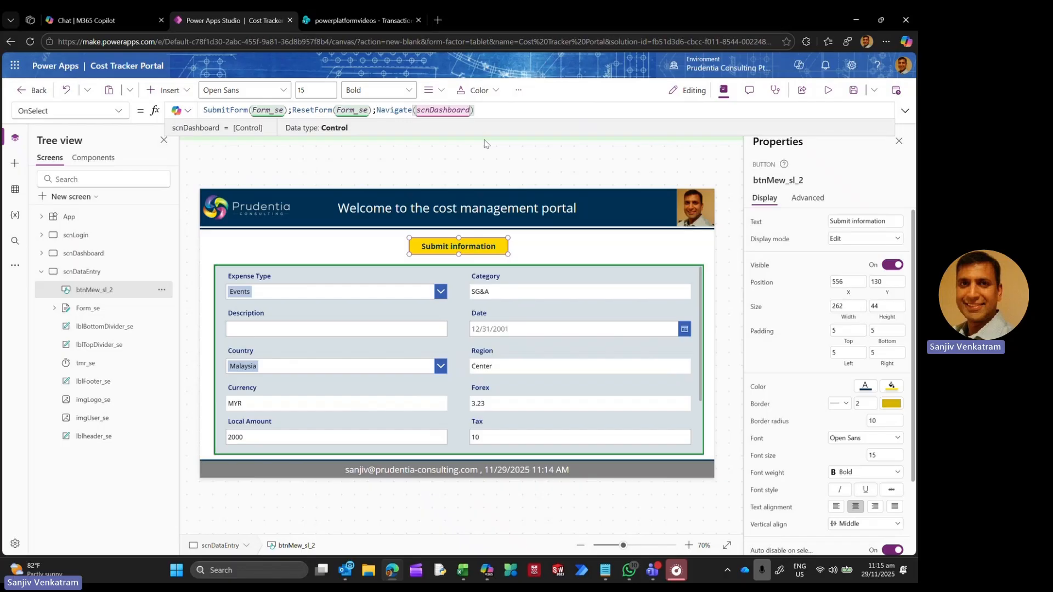
# Step: Expand Form_se in the scnDataEntry screen, collapse its Local Amount data card, and examine the form's list of cards
pyautogui.click(54, 308)
pyautogui.scroll(-1, 66, 316)
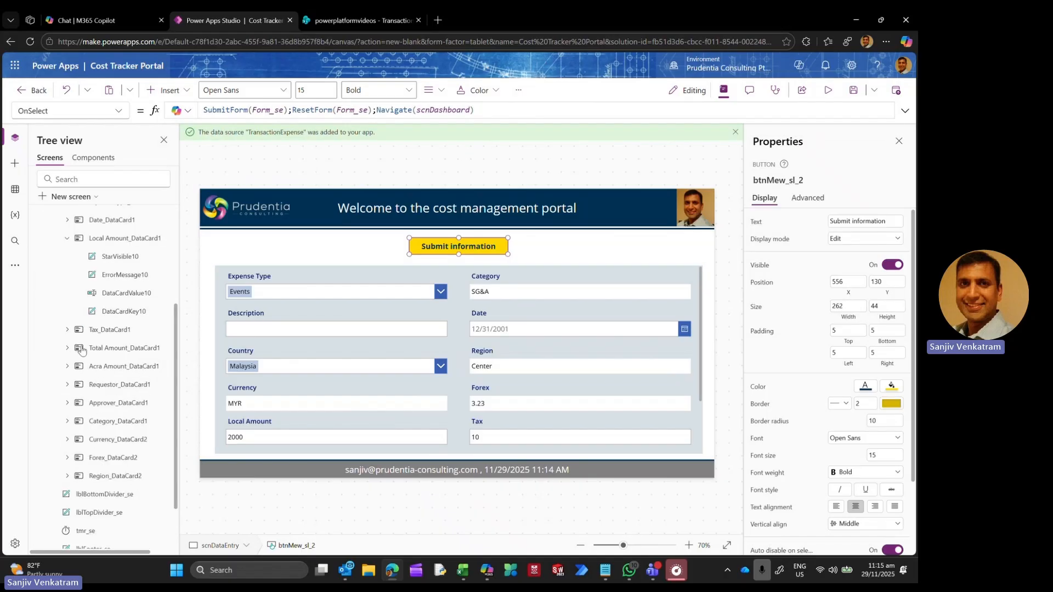
pyautogui.click(67, 345)
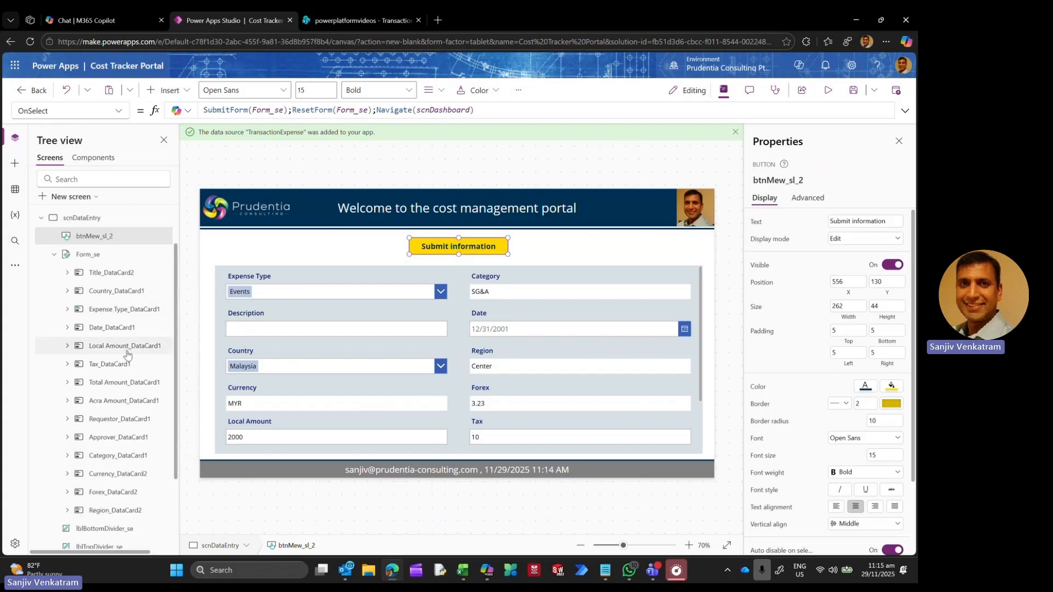
pyautogui.scroll(-2, 125, 351)
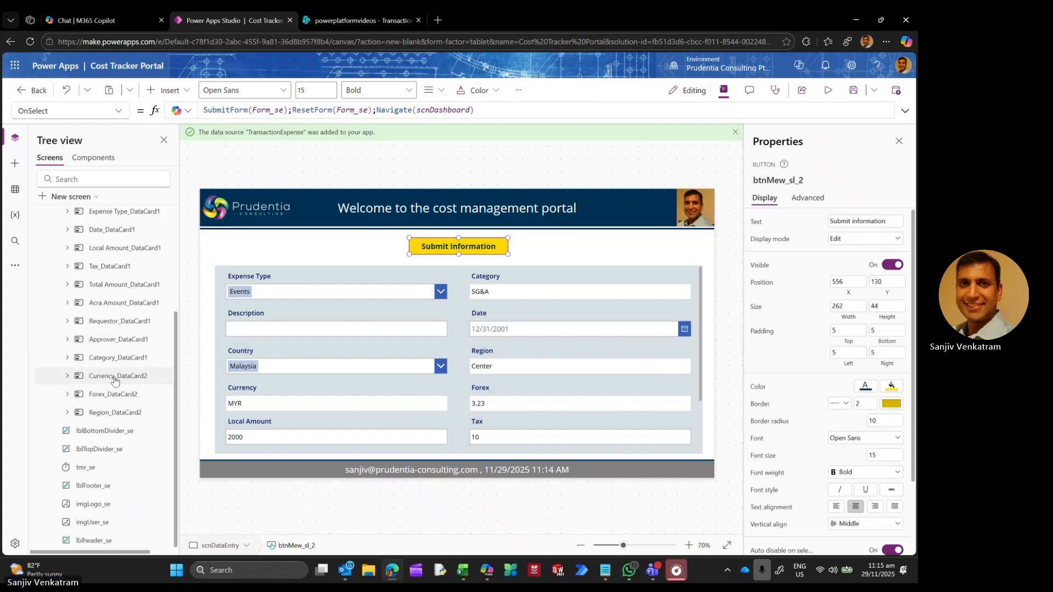
pyautogui.scroll(2, 101, 283)
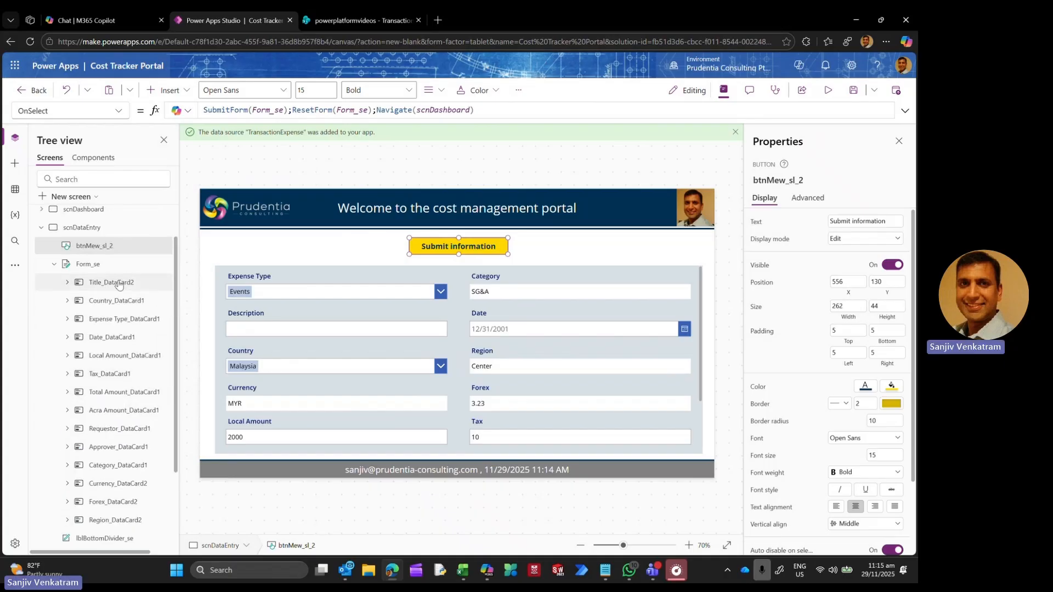
# Step: Search the fields that can be added to Form_se for "sta", and clear the search
pyautogui.click(100, 265)
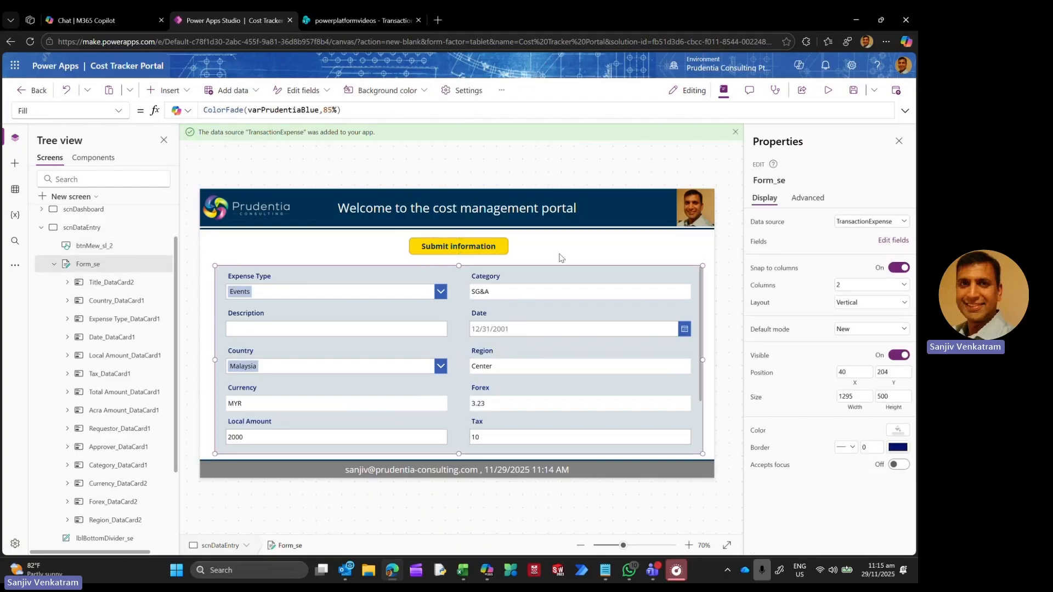
pyautogui.click(887, 242)
pyautogui.click(601, 177)
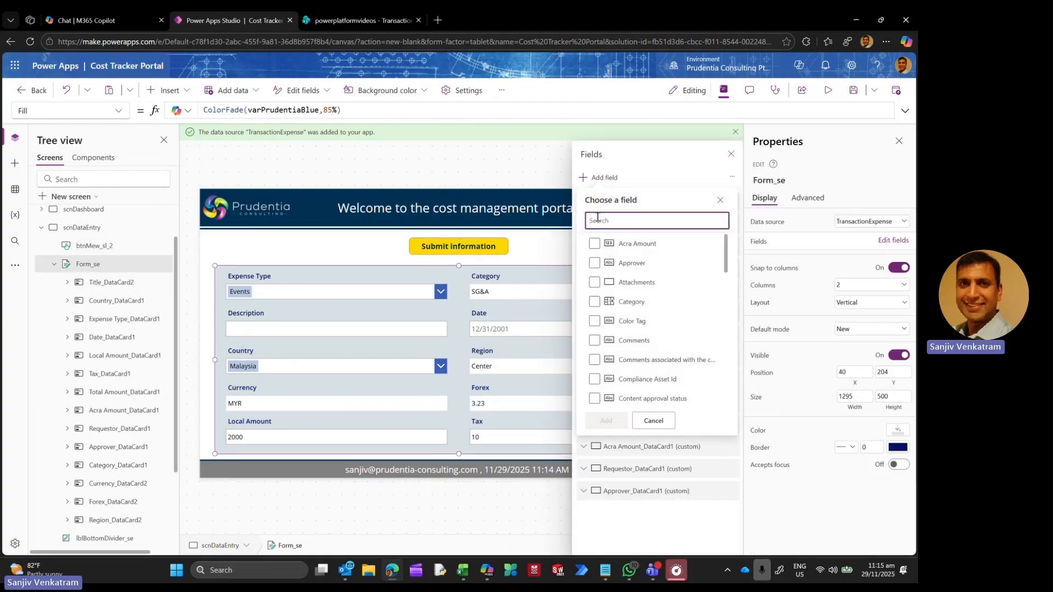
pyautogui.write('sta')
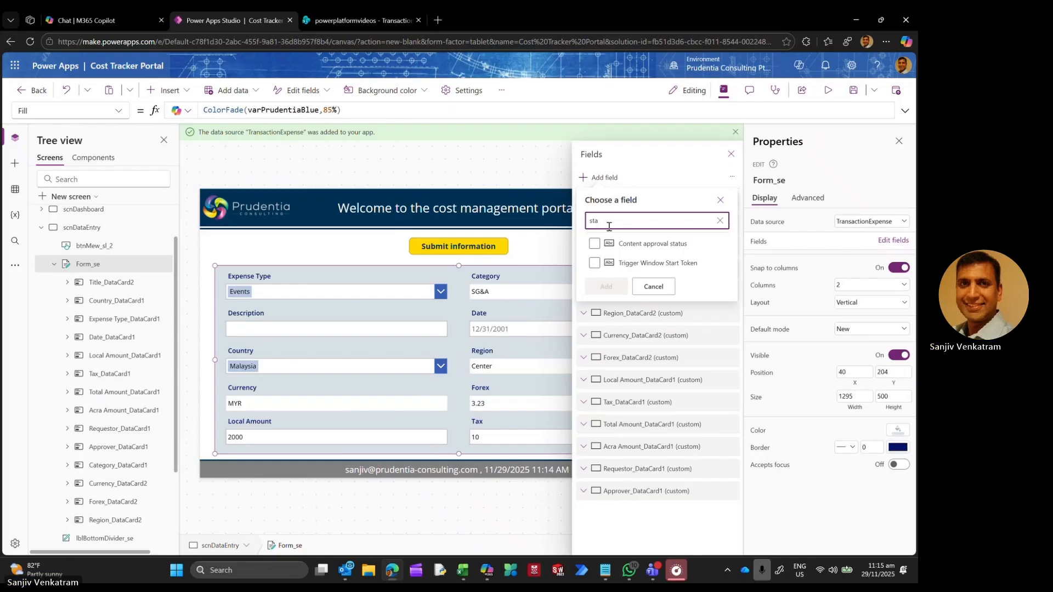
pyautogui.press('BackSpace')
pyautogui.press('BackSpace')
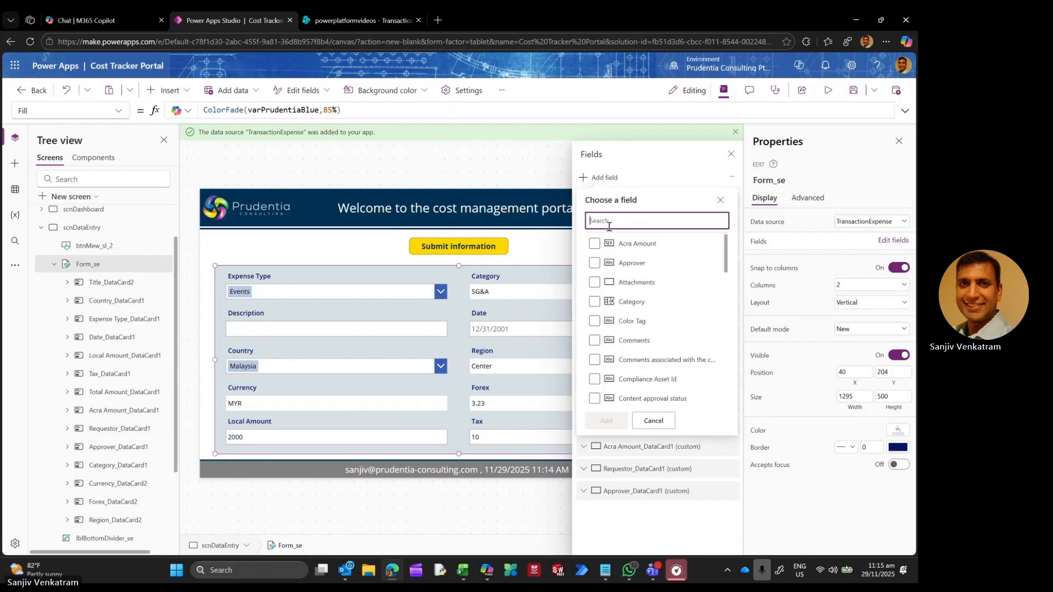
pyautogui.press('BackSpace')
# Step: Switch to the TransactionExpense list in SharePoint and create a single line of text column named Status
pyautogui.click(337, 22)
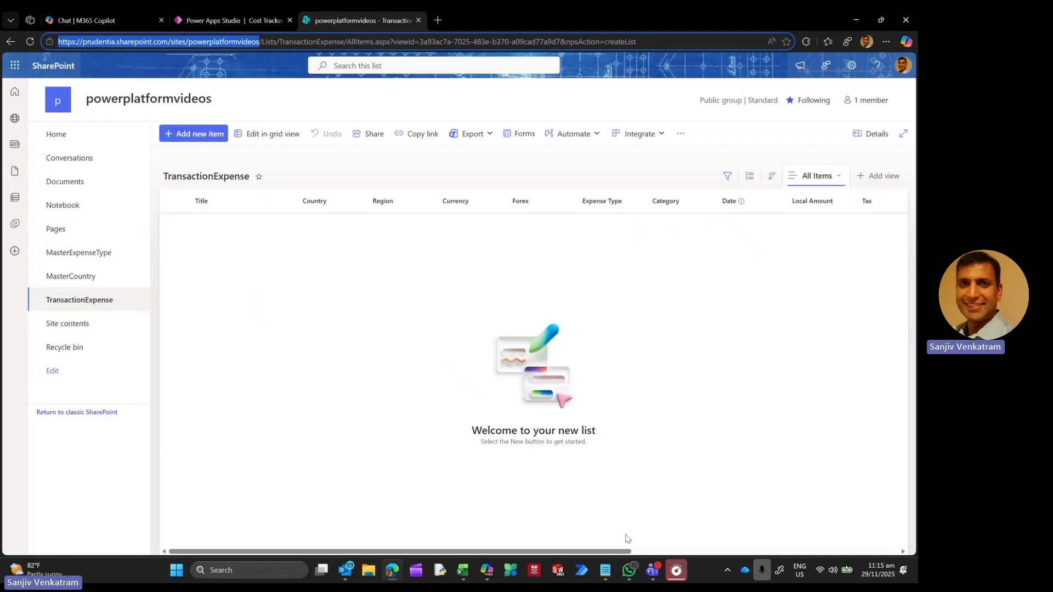
pyautogui.moveTo(609, 547); pyautogui.dragTo(898, 557)
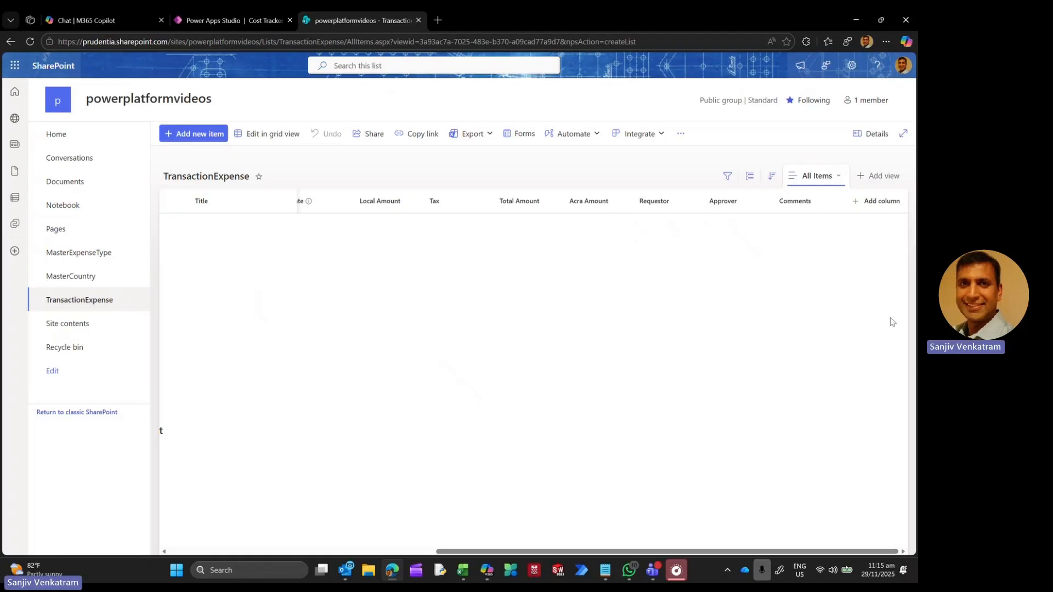
pyautogui.click(877, 202)
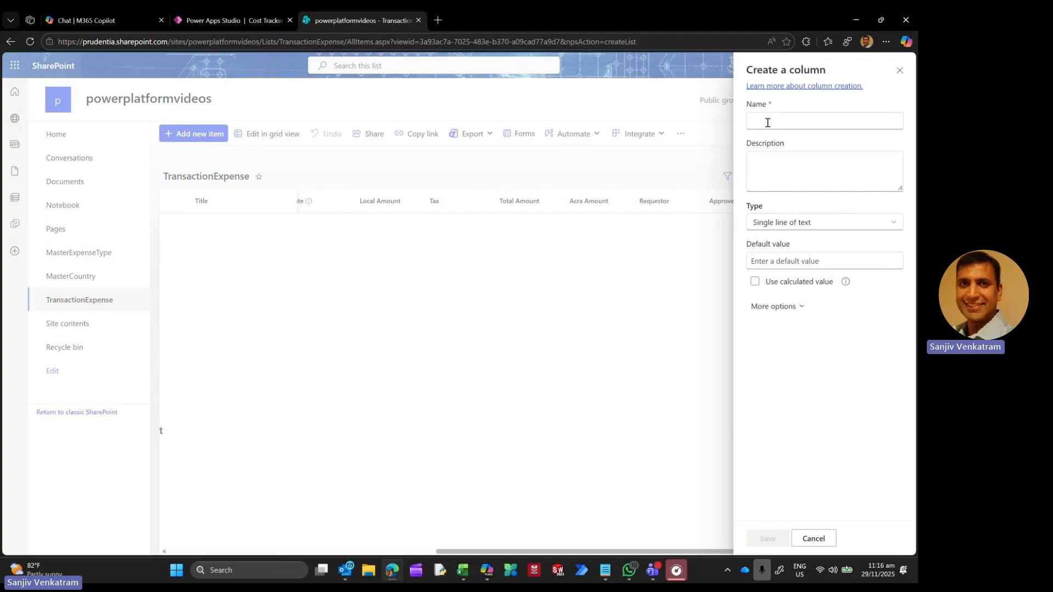
pyautogui.click(767, 123)
pyautogui.write('Statu')
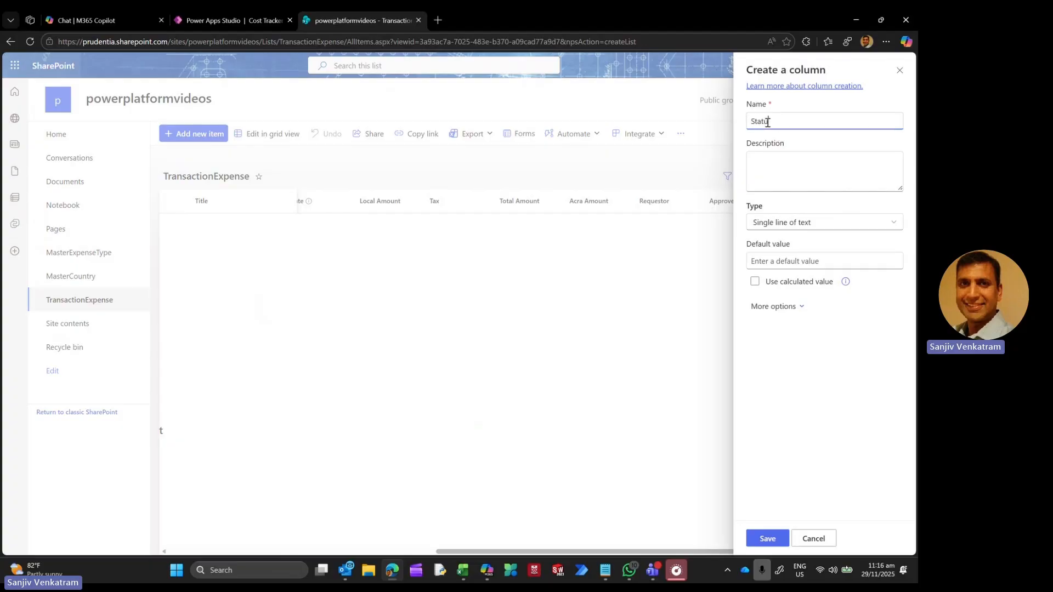
pyautogui.write('s')
pyautogui.click(767, 538)
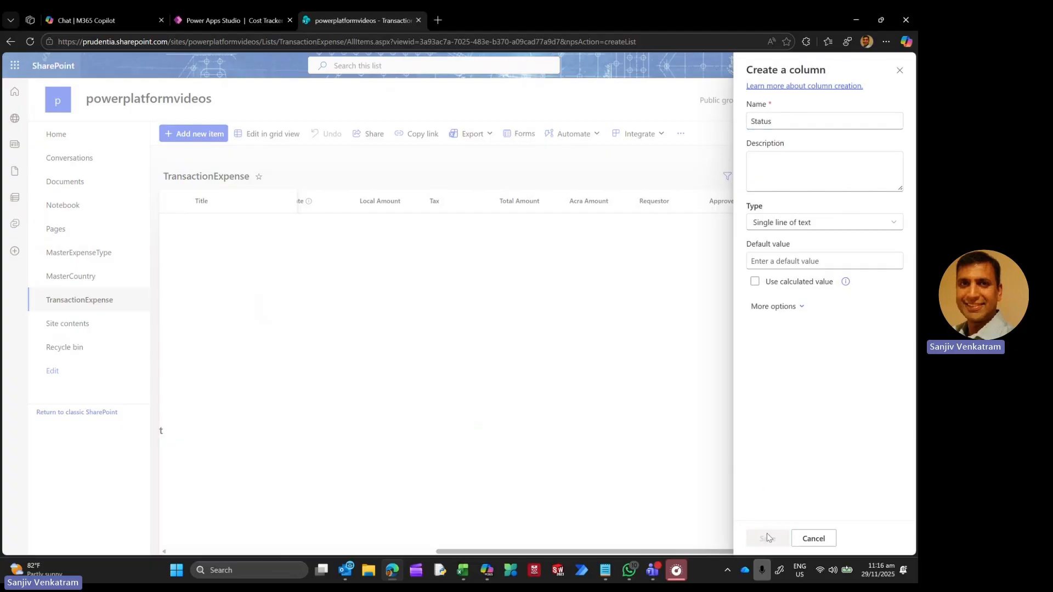
# Step: Switch back to Power Apps Studio and refresh the TransactionExpense data source
pyautogui.click(257, 22)
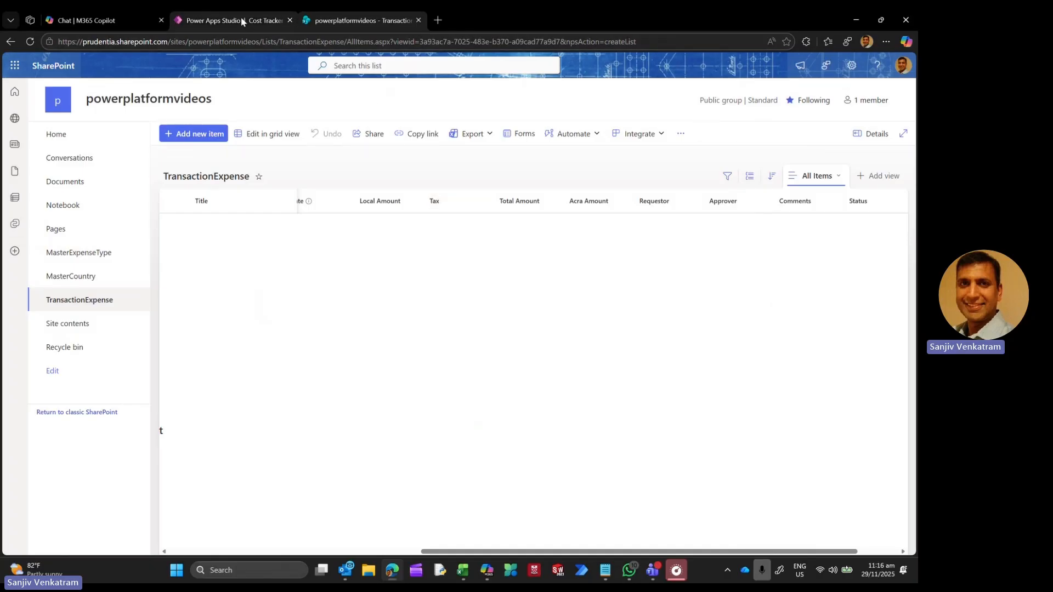
pyautogui.click(13, 189)
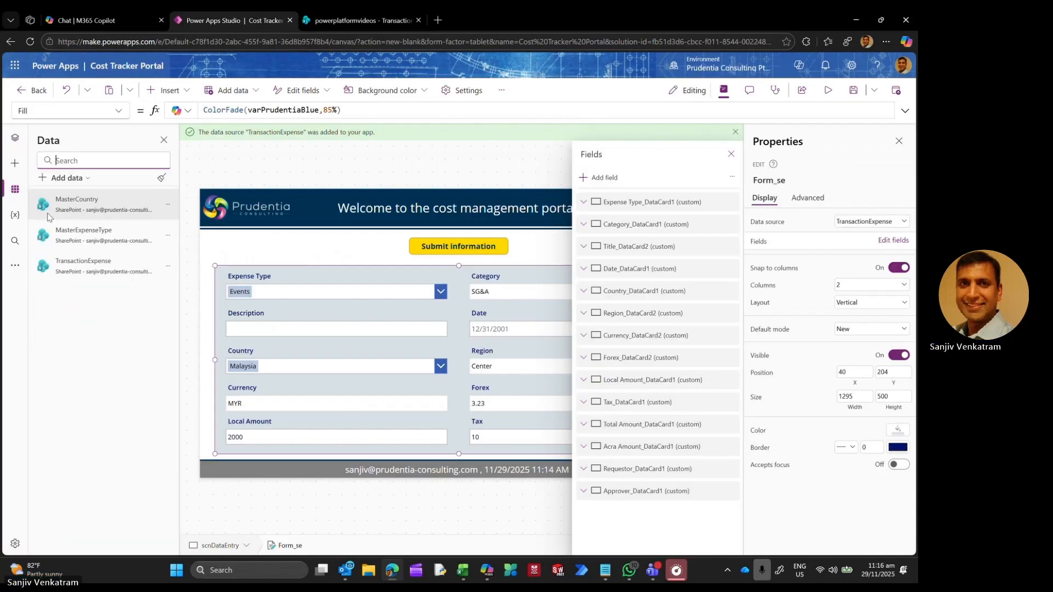
pyautogui.click(168, 266)
pyautogui.click(188, 305)
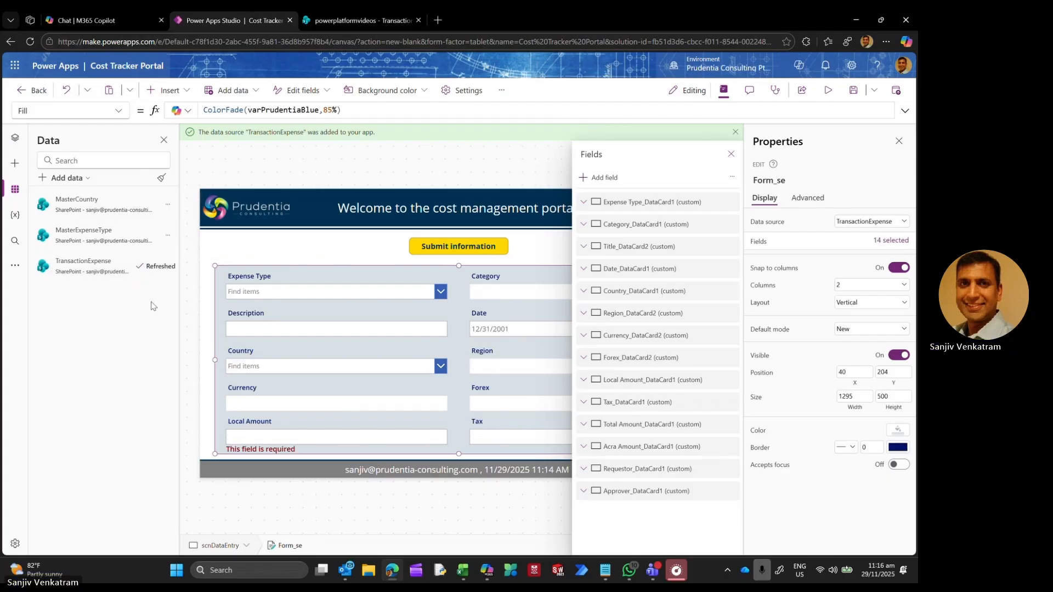
pyautogui.click(168, 270)
pyautogui.click(187, 305)
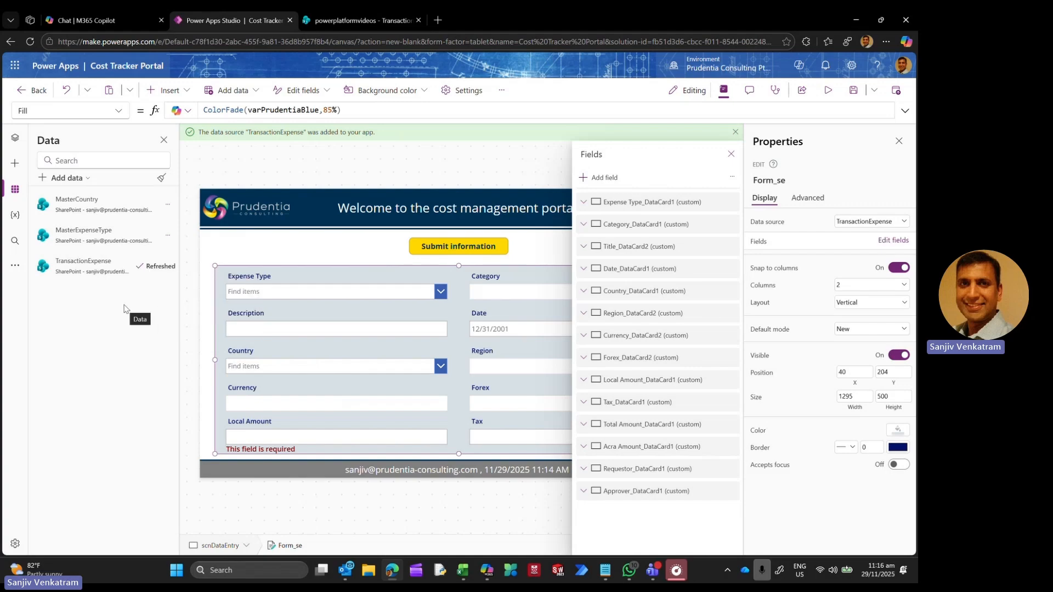
# Step: Close the form's field list, collapse scnDataEntry in the tree, and publish the current version of the Cost Tracker Portal app
pyautogui.click(731, 154)
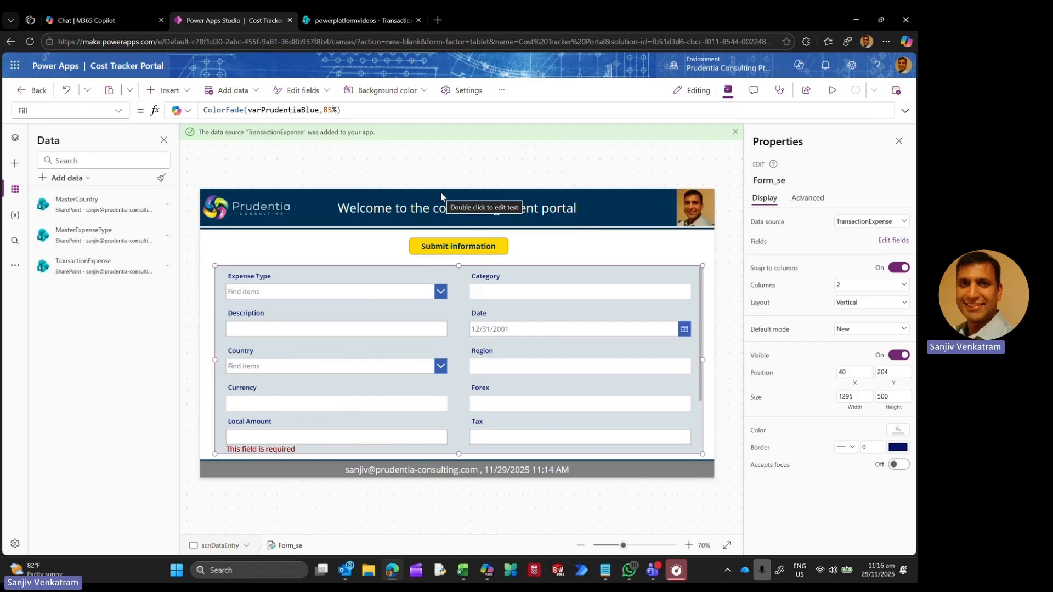
pyautogui.click(15, 138)
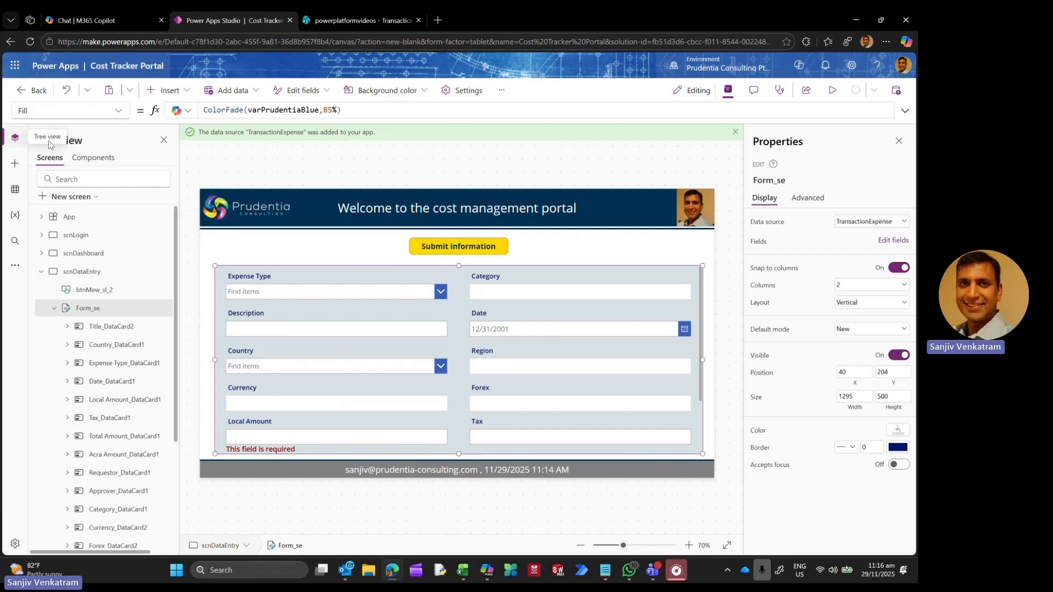
pyautogui.click(41, 274)
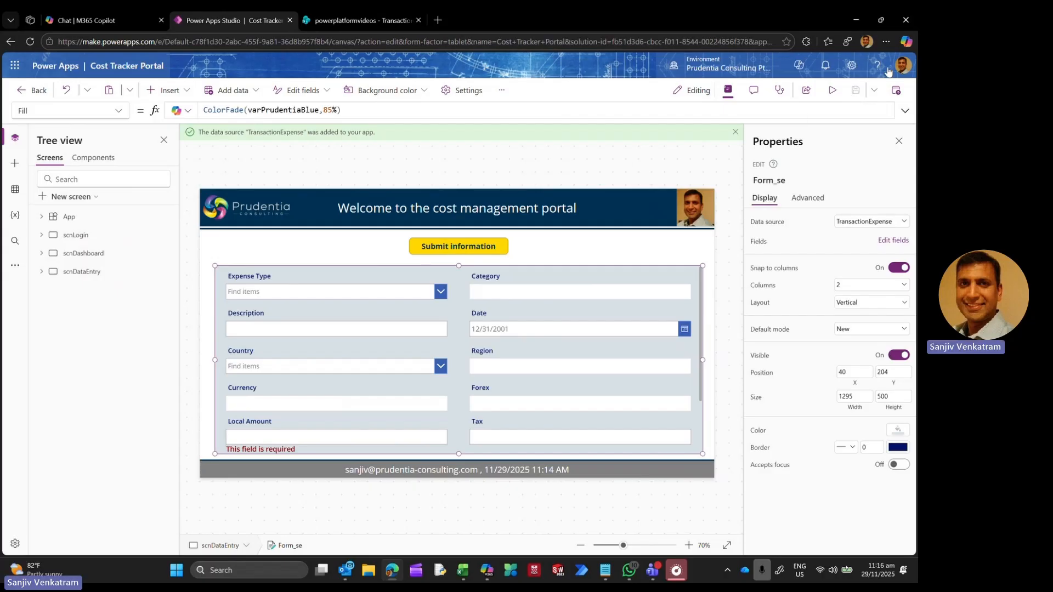
pyautogui.click(896, 90)
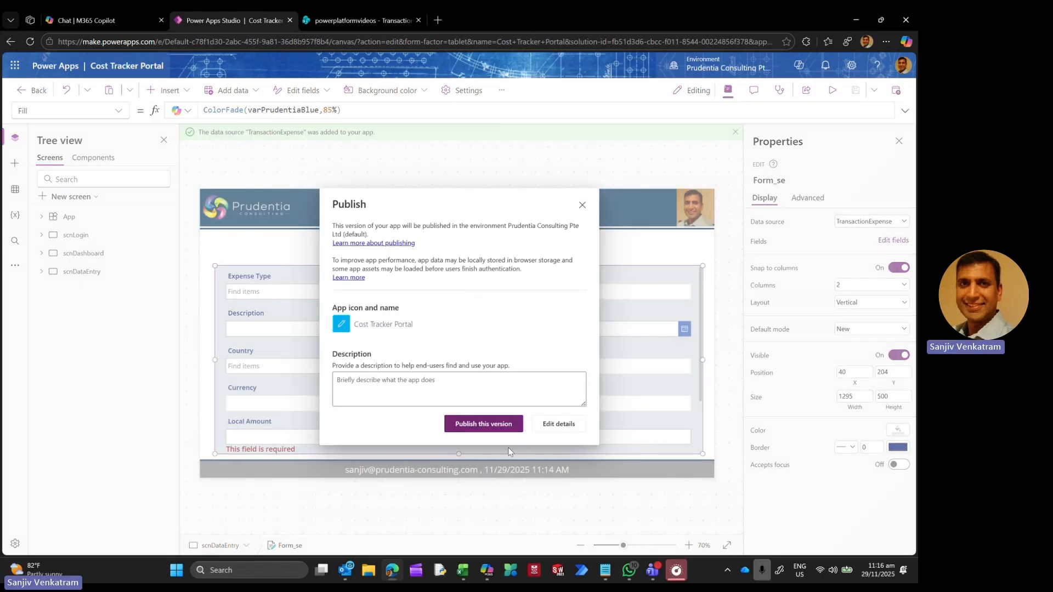
pyautogui.click(483, 425)
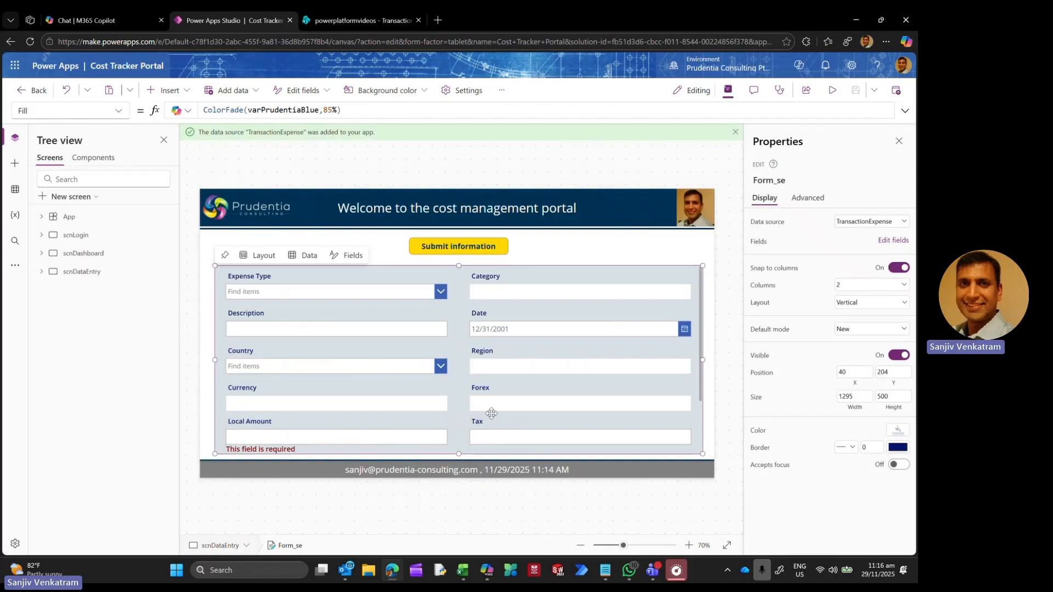
pyautogui.click(896, 90)
pyautogui.click(499, 426)
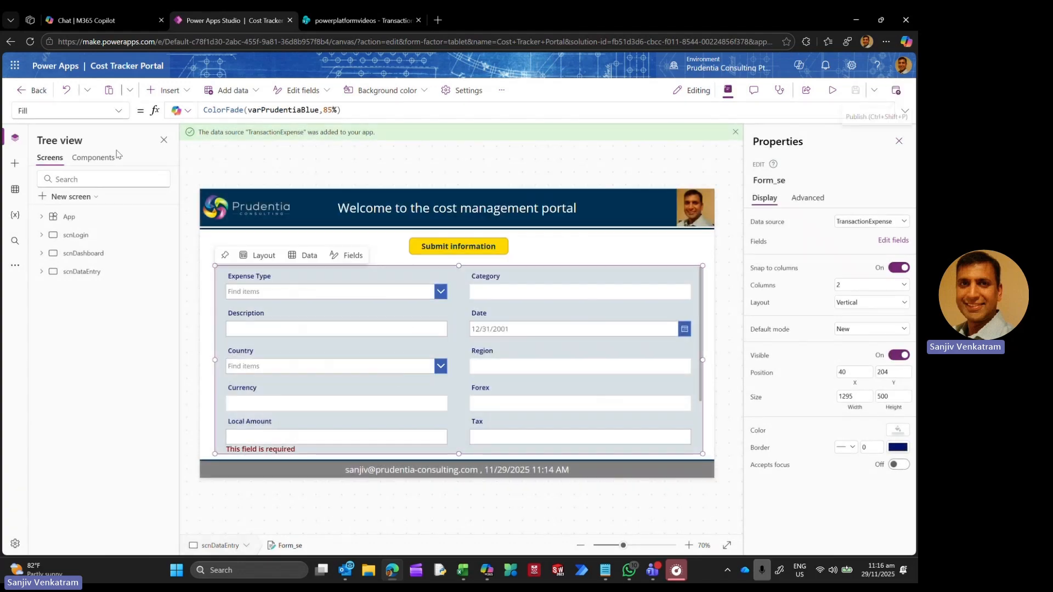
# Step: Reload the Power Apps Studio page and skip the welcome message
pyautogui.click(30, 42)
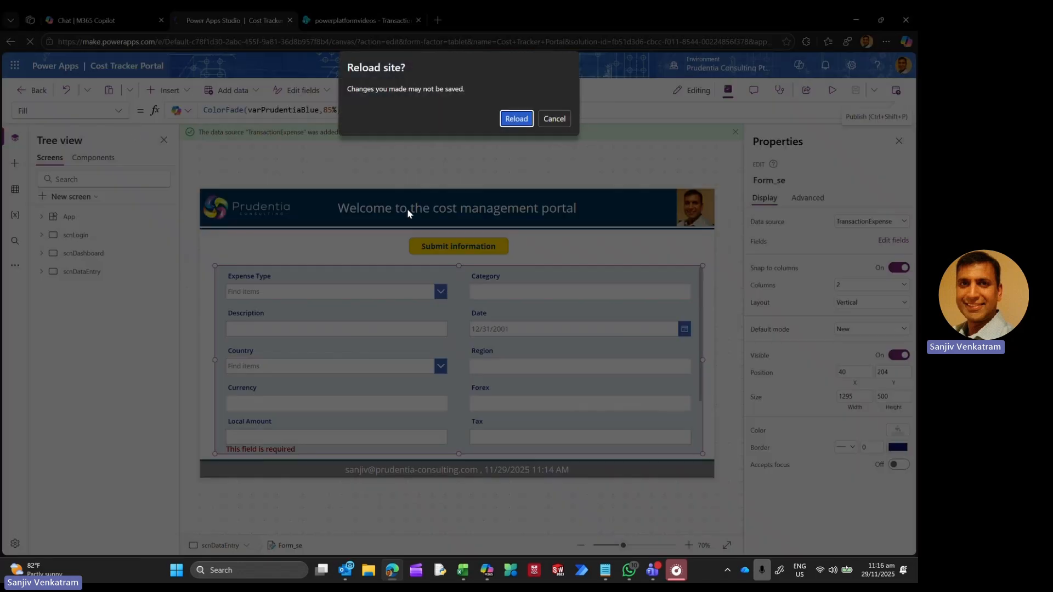
pyautogui.click(516, 119)
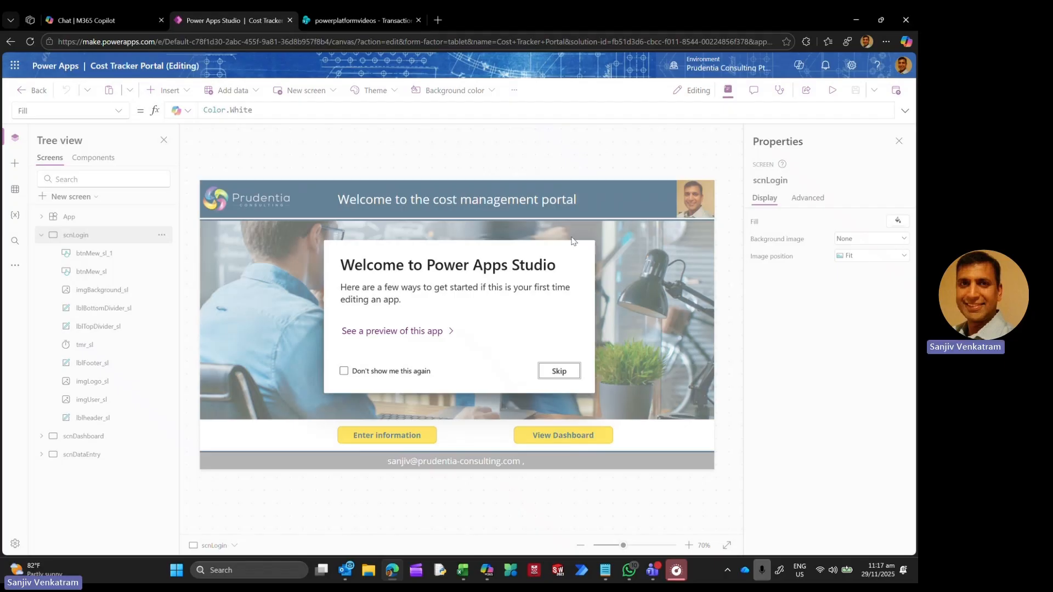
pyautogui.click(558, 376)
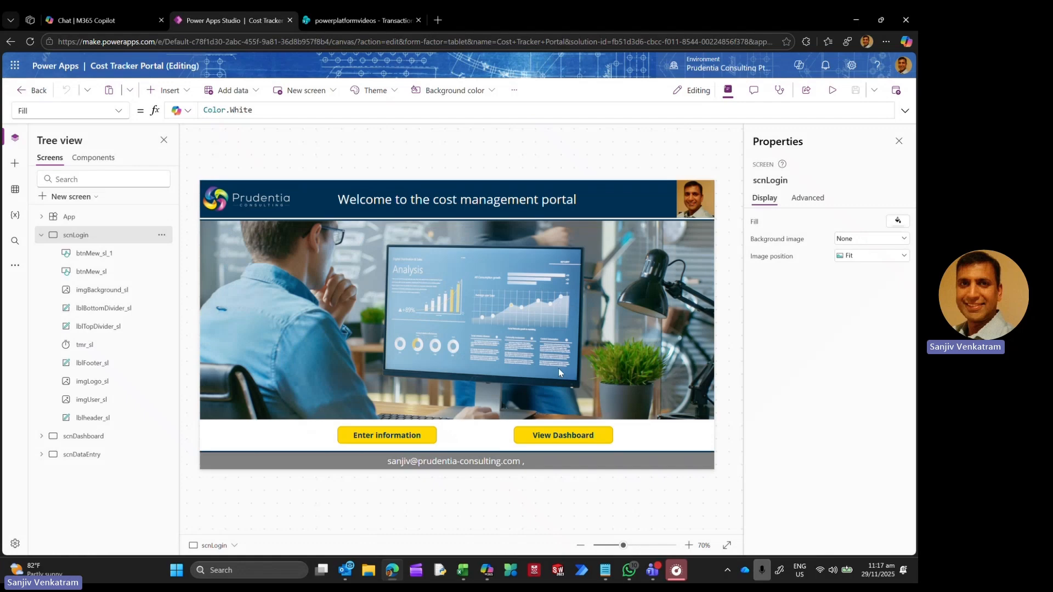
# Step: Preview the app, go to the data entry form through Enter information, and return to editing
pyautogui.click(832, 90)
pyautogui.click(362, 475)
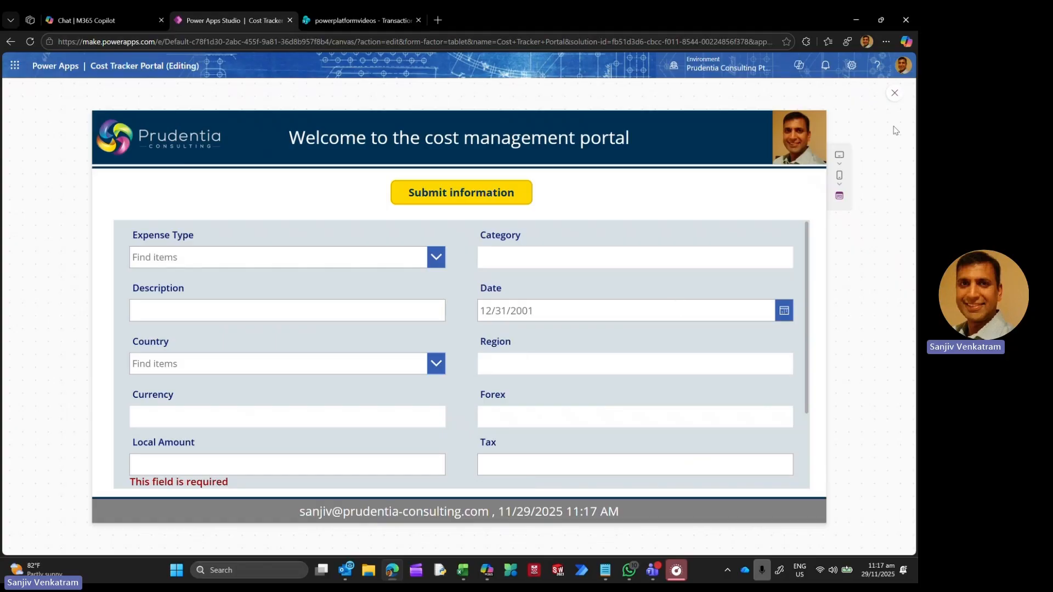
pyautogui.click(894, 94)
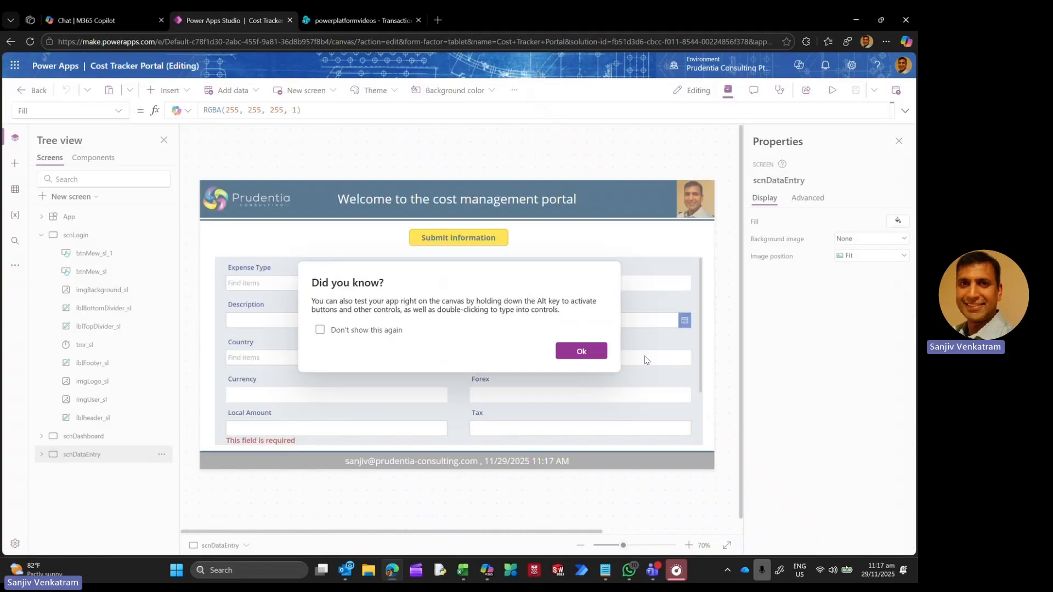
pyautogui.click(581, 350)
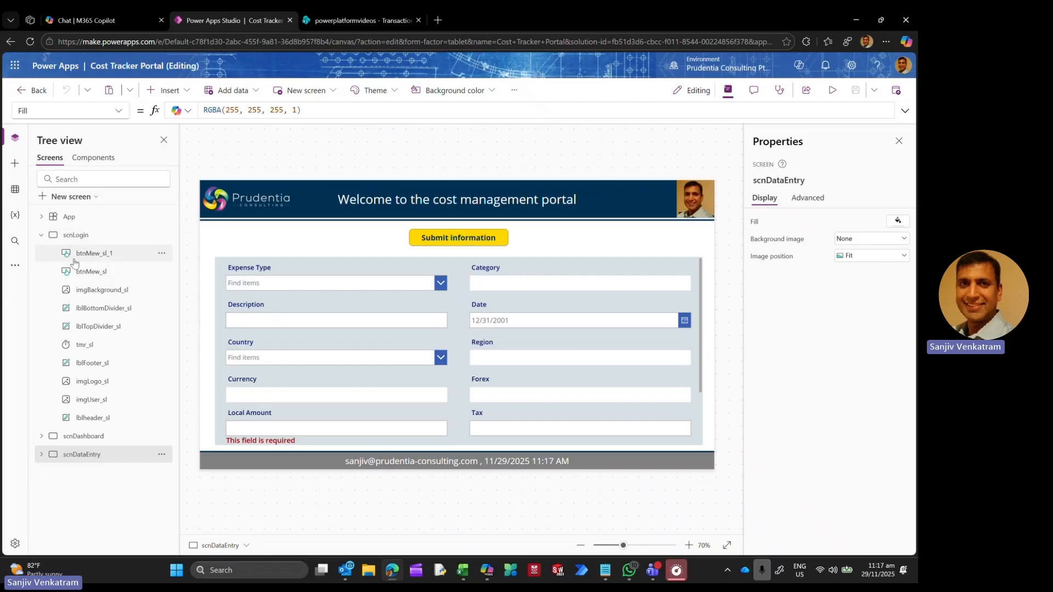
# Step: Search Form_se's available fields for "sta" and add the Status field to the form
pyautogui.click(41, 235)
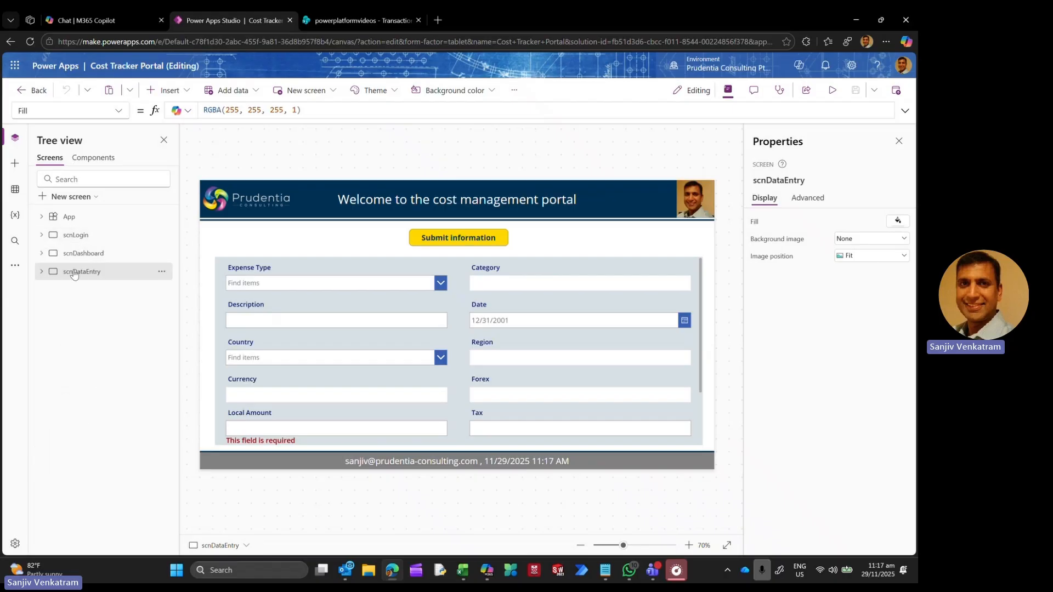
pyautogui.click(40, 271)
pyautogui.click(90, 309)
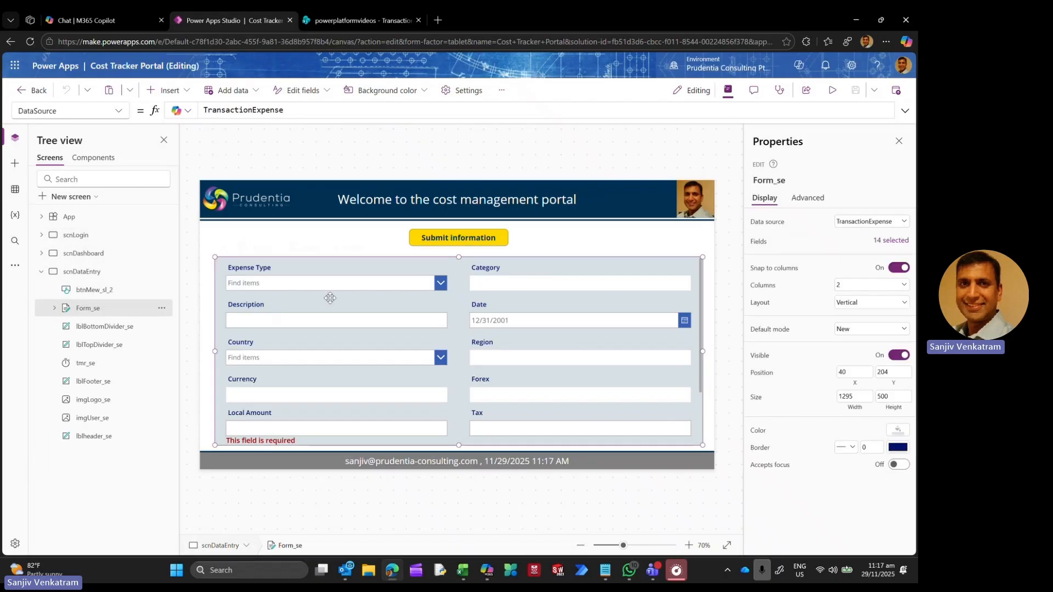
pyautogui.click(872, 242)
pyautogui.click(604, 160)
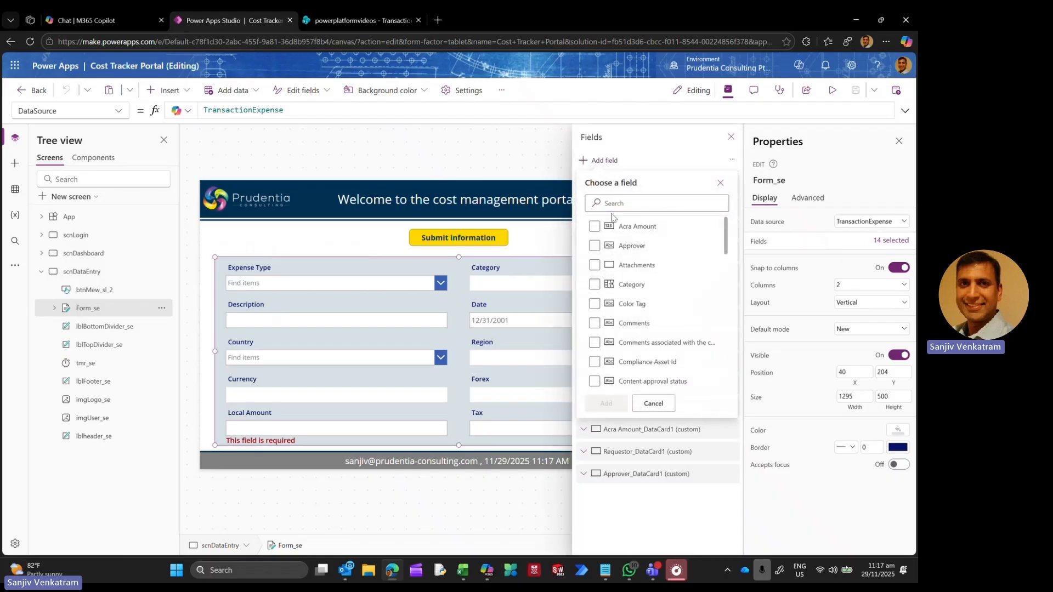
pyautogui.click(617, 205)
pyautogui.write('sta')
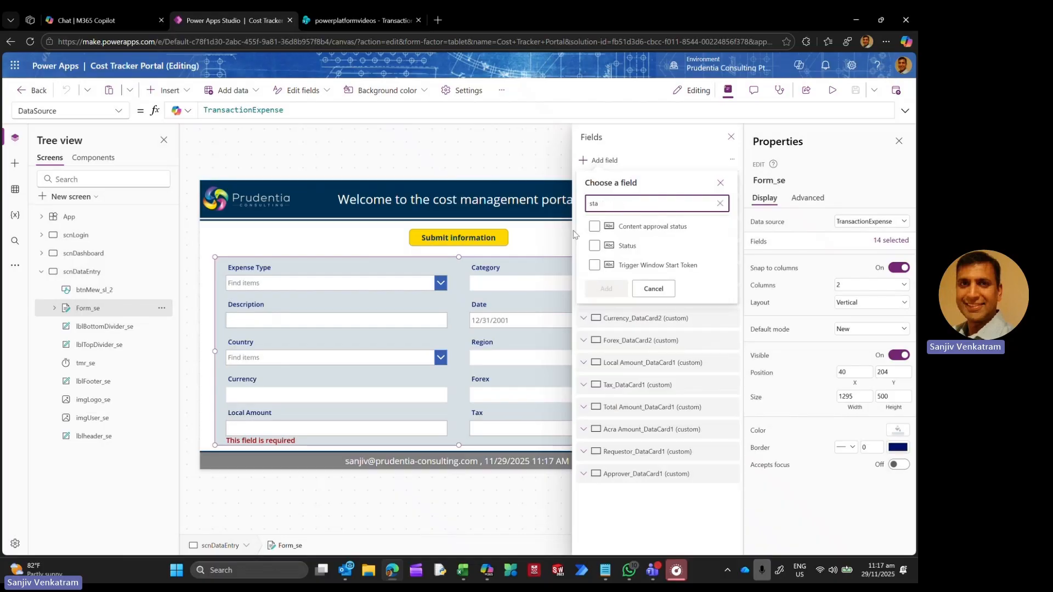
pyautogui.click(595, 246)
pyautogui.click(606, 288)
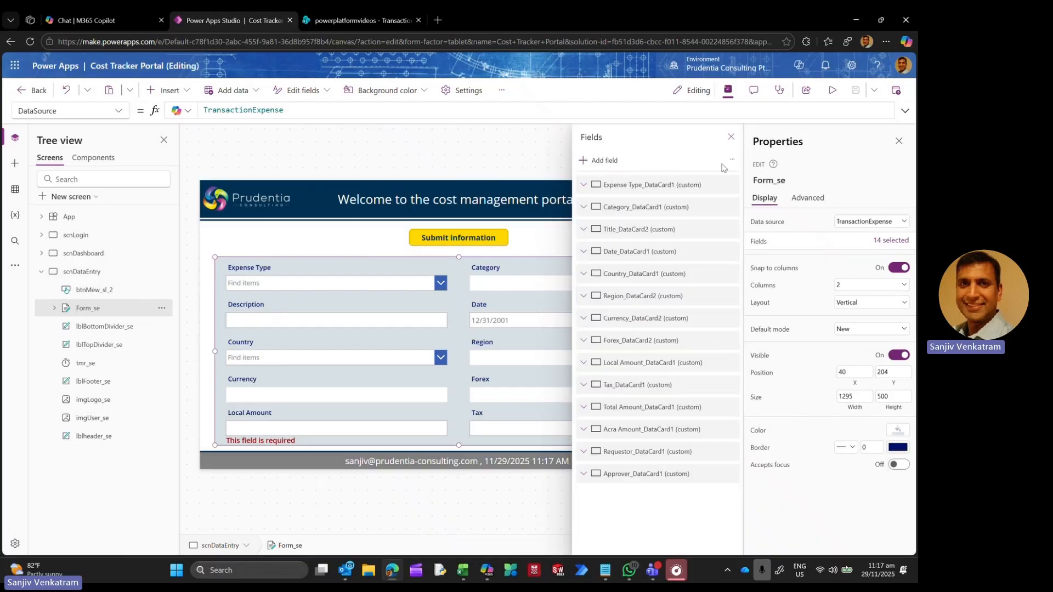
pyautogui.click(639, 498)
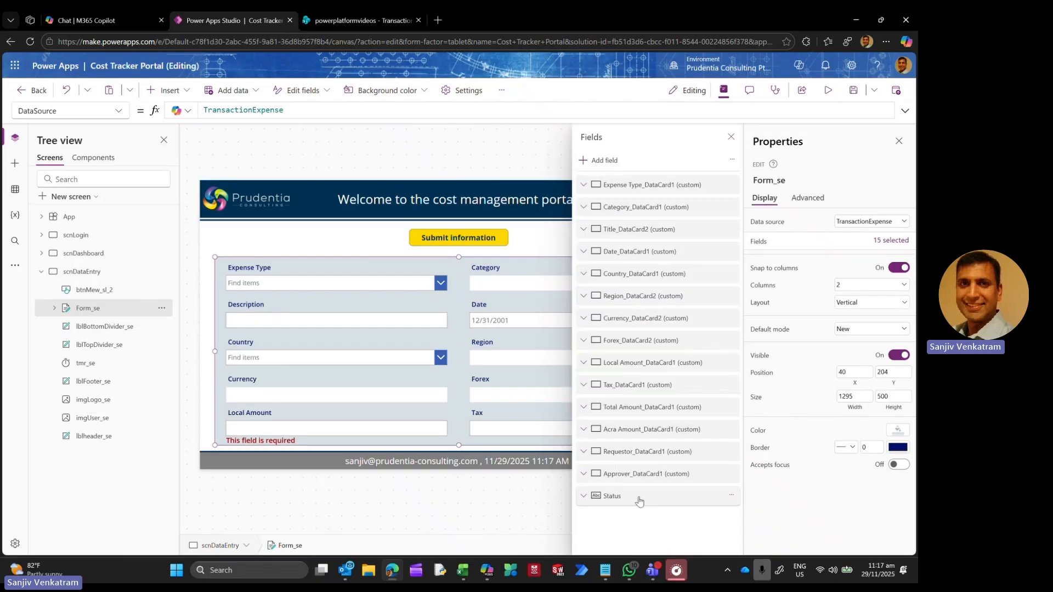
# Step: Unlock the new Status card of Form_se for customisation and close the form's field list
pyautogui.click(639, 501)
pyautogui.click(584, 497)
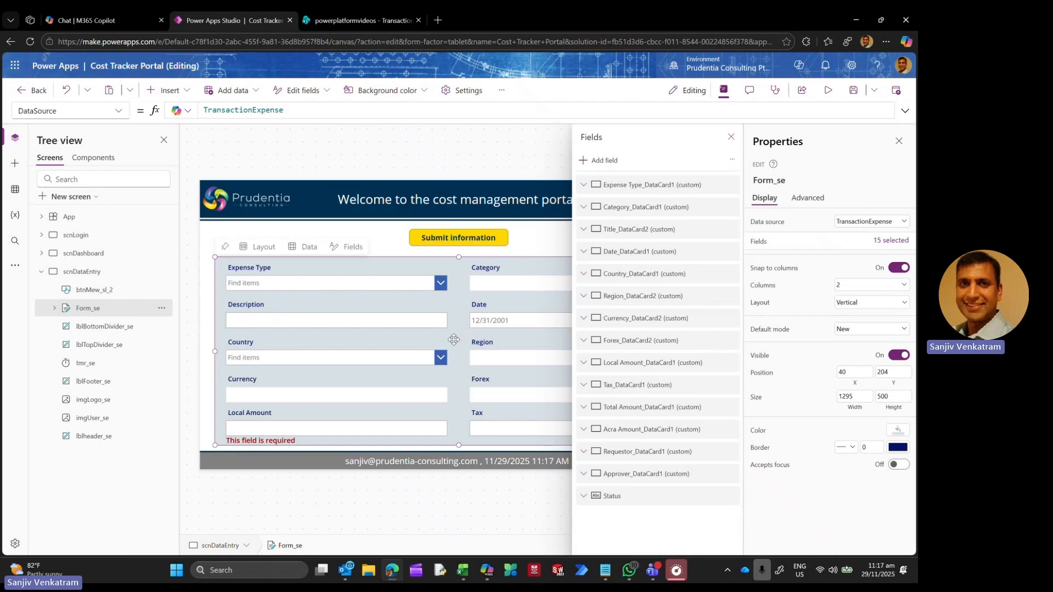
pyautogui.scroll(-2, 418, 316)
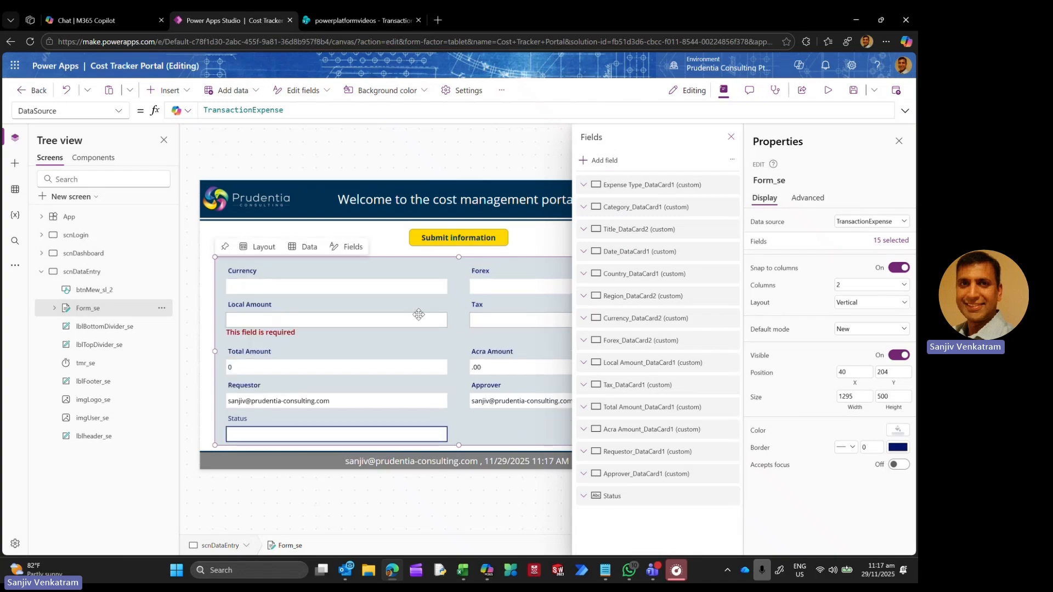
pyautogui.click(55, 308)
pyautogui.scroll(-3, 97, 334)
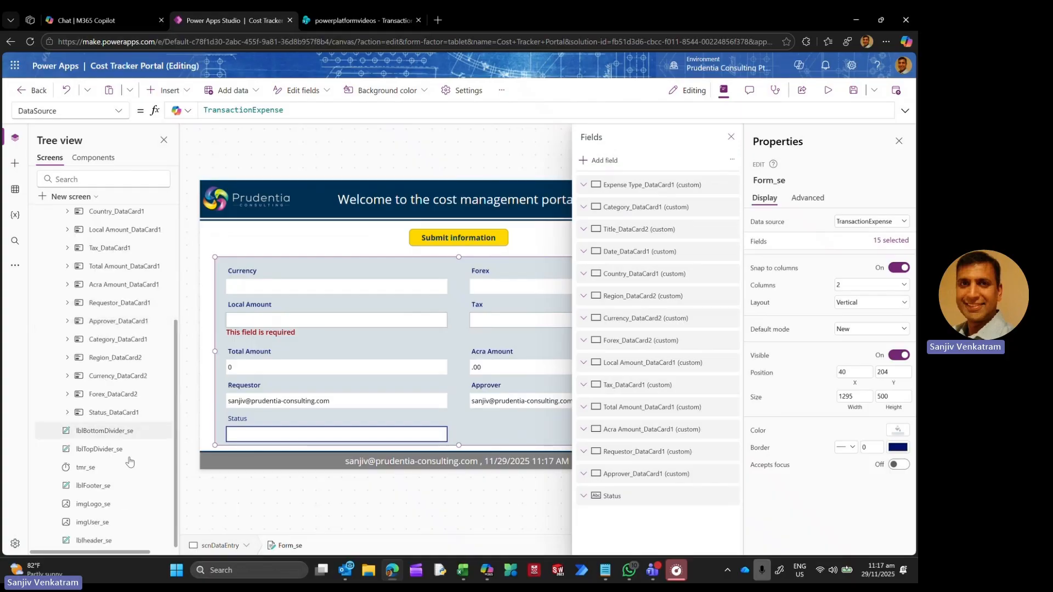
pyautogui.rightClick(118, 418)
pyautogui.click(165, 248)
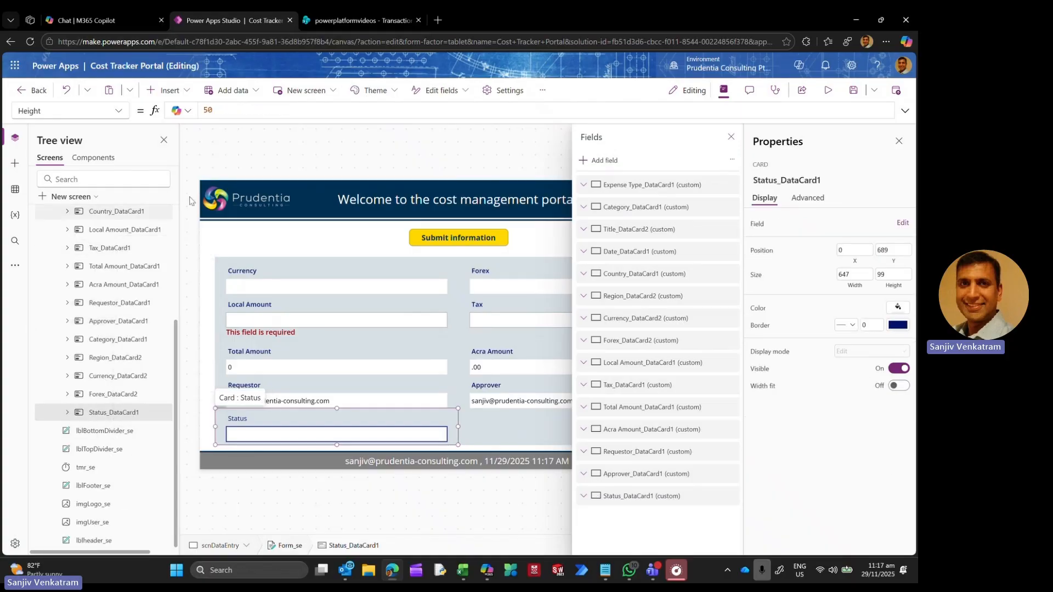
pyautogui.click(731, 137)
# Step: Enlarge the formula editor, expand Status_DataCard1 in the tree and select its text input DataCardValue1
pyautogui.click(905, 111)
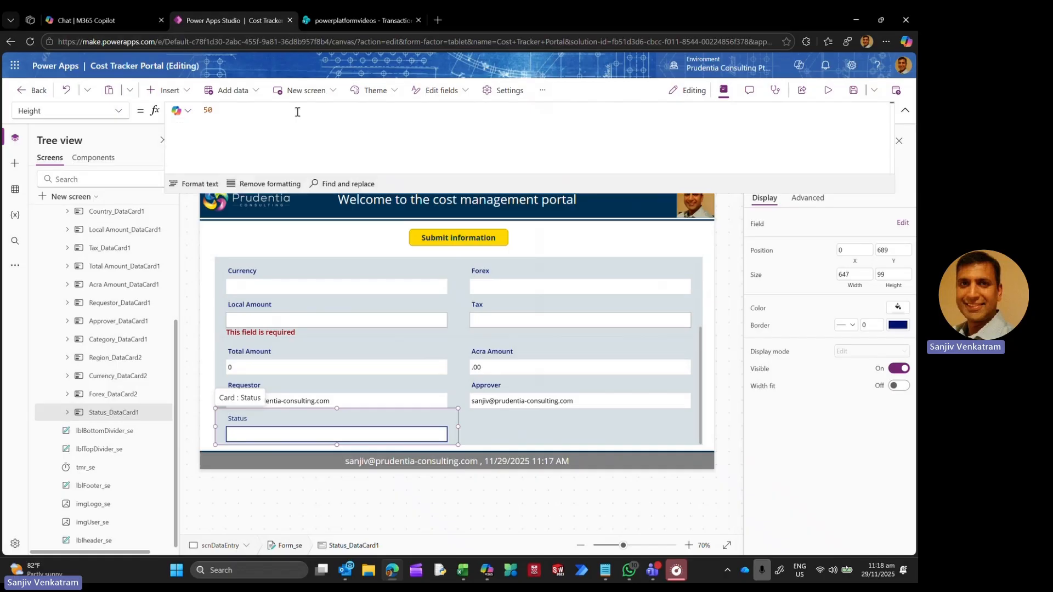
pyautogui.click(118, 111)
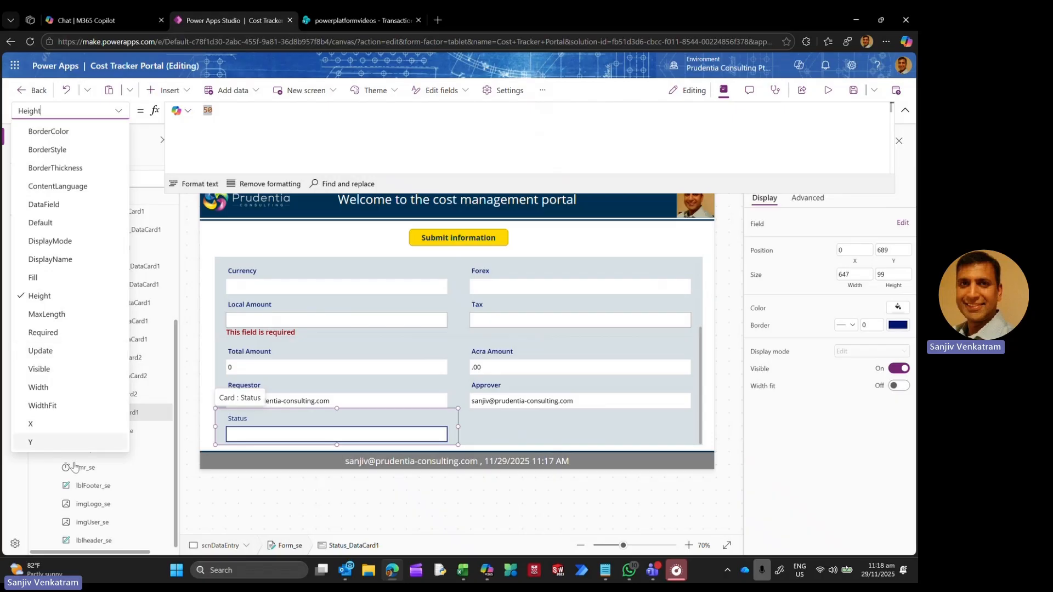
pyautogui.click(139, 418)
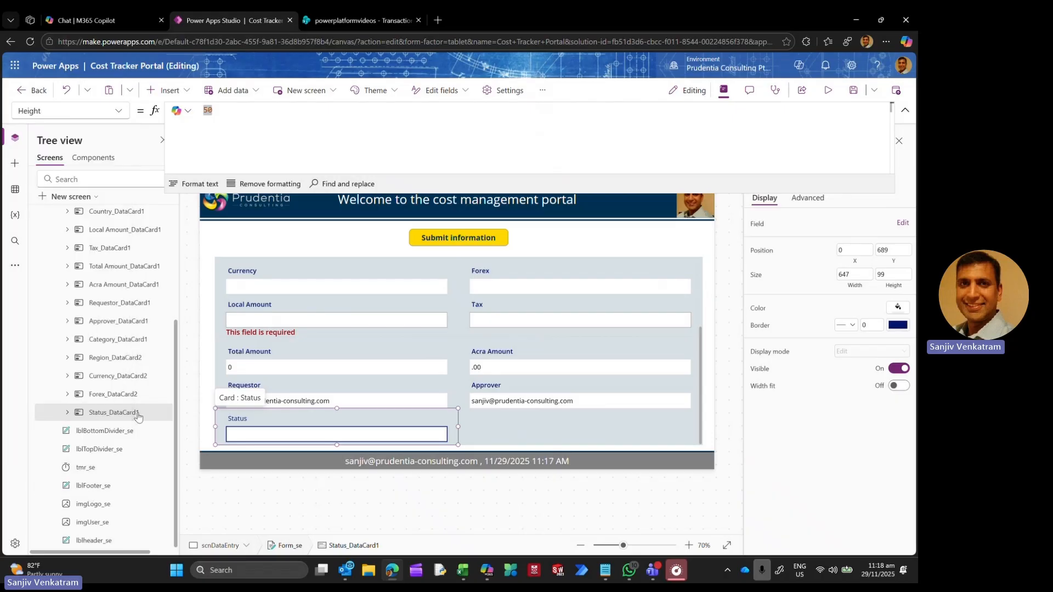
pyautogui.click(67, 413)
pyautogui.click(124, 468)
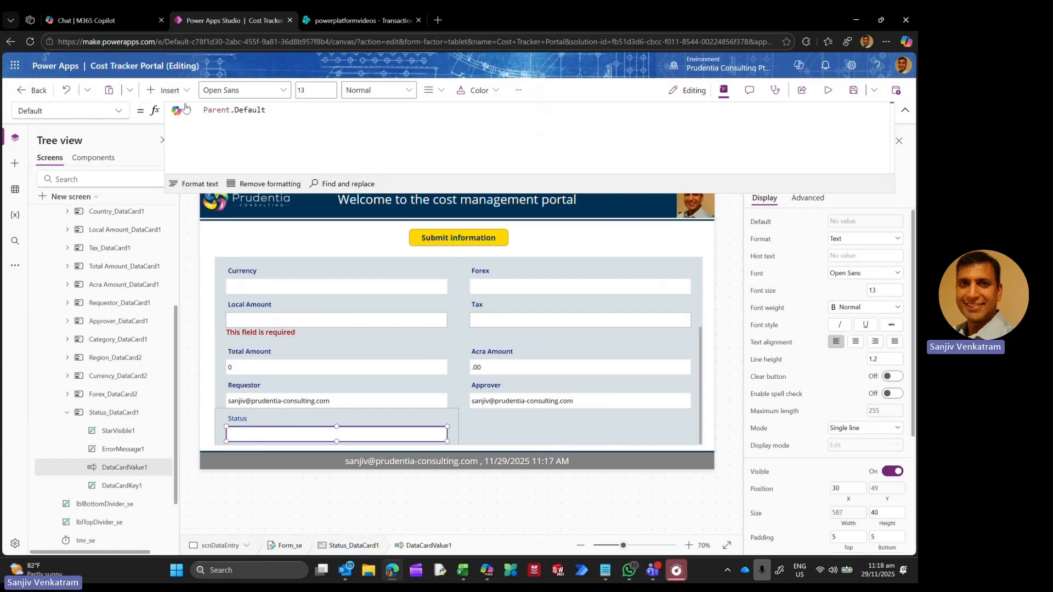
# Step: Try a Switch formula on varViz as the Status input's default, returning "Submitted" for 0 and otherwise 1
pyautogui.click(310, 109)
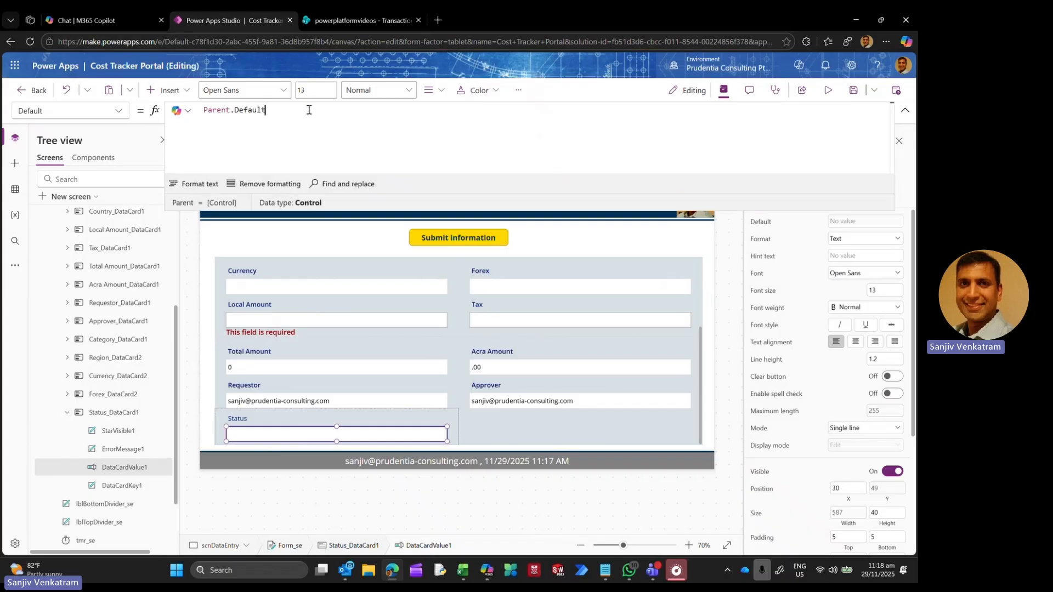
pyautogui.hotkey('ctrl', 'a')
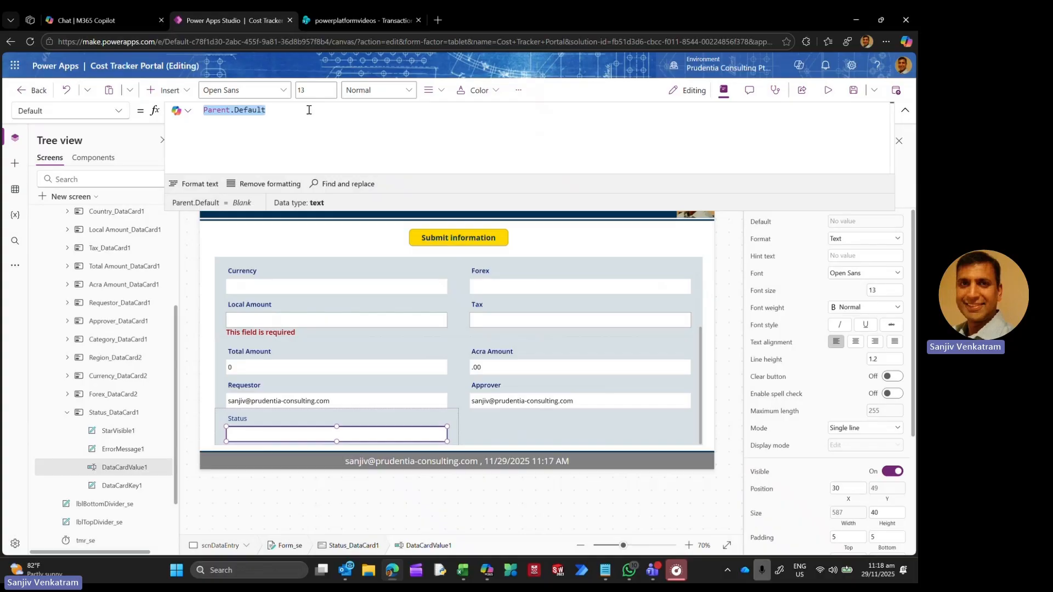
pyautogui.write('Switch(')
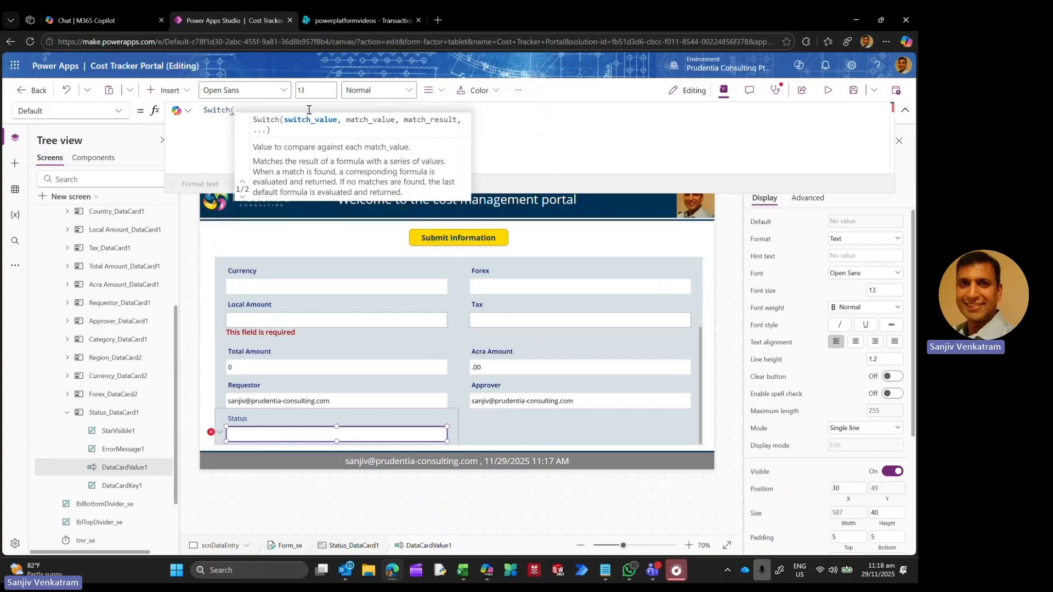
pyautogui.write('varvi')
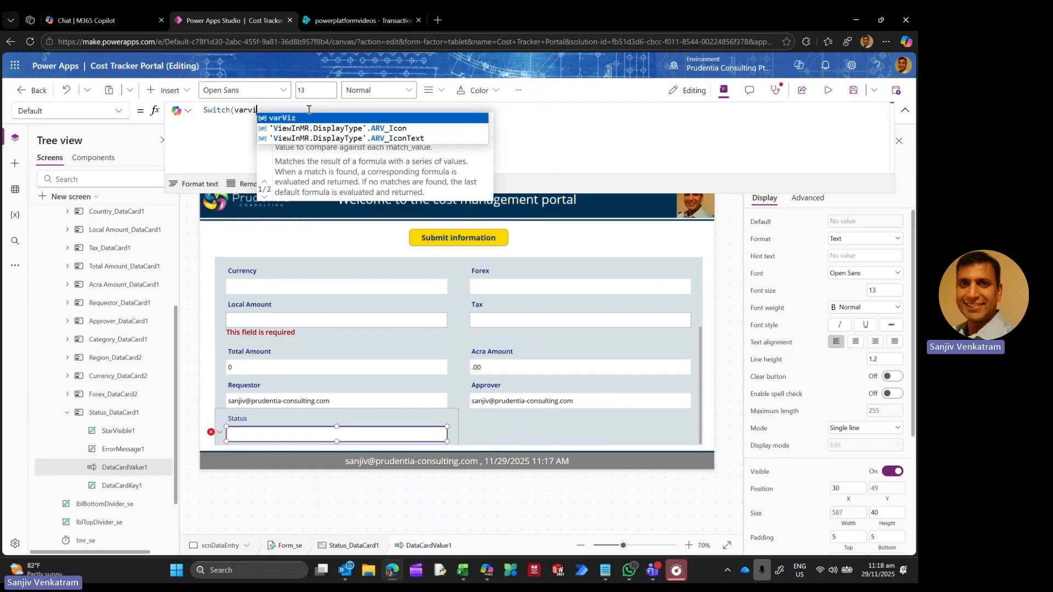
pyautogui.press('Tab')
pyautogui.write(',')
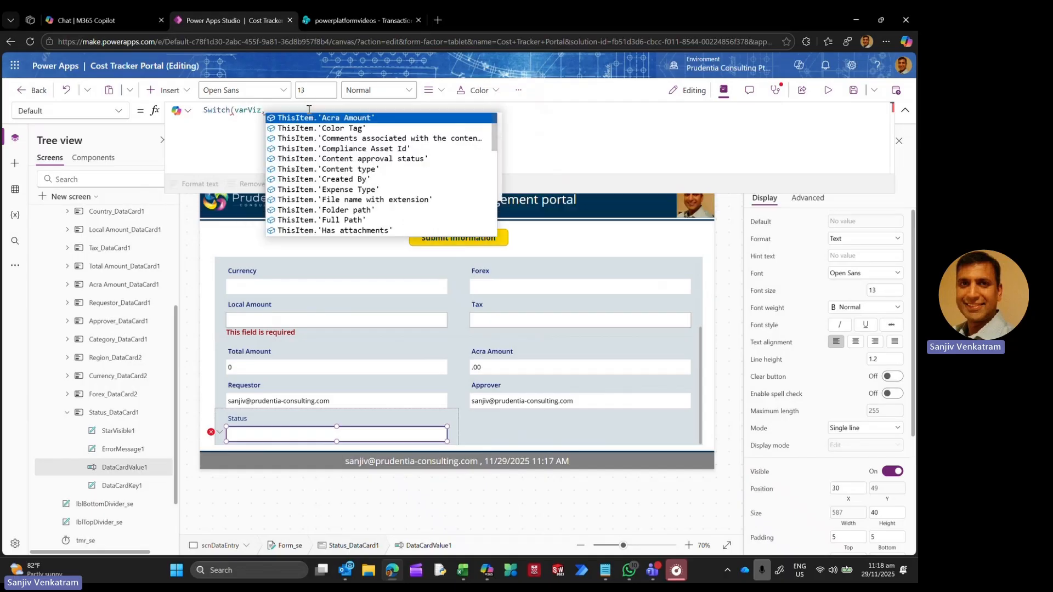
pyautogui.click(267, 118)
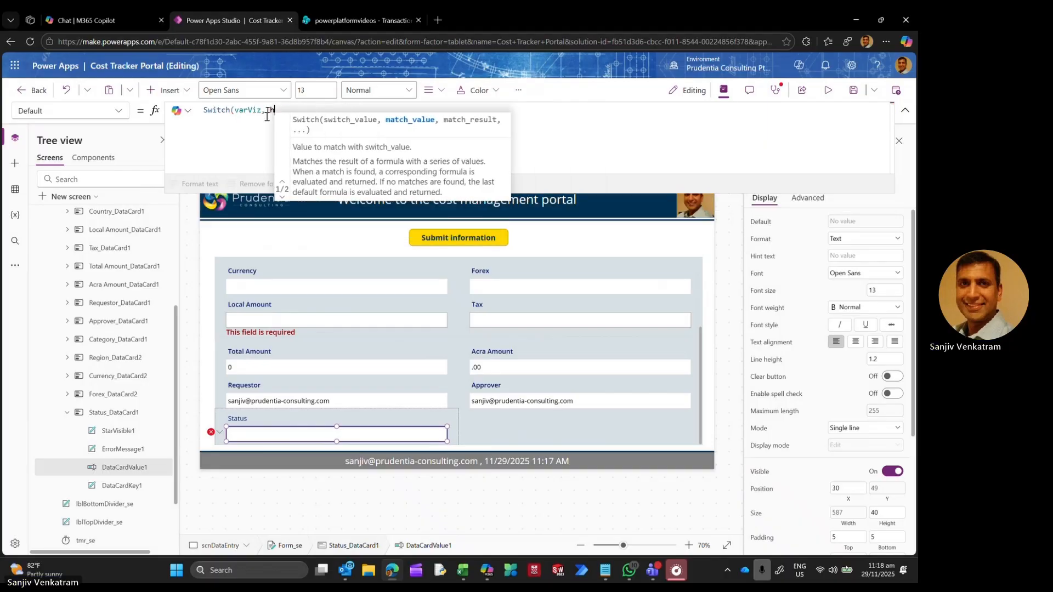
pyautogui.press('BackSpace')
pyautogui.press('BackSpace')
pyautogui.press('Return')
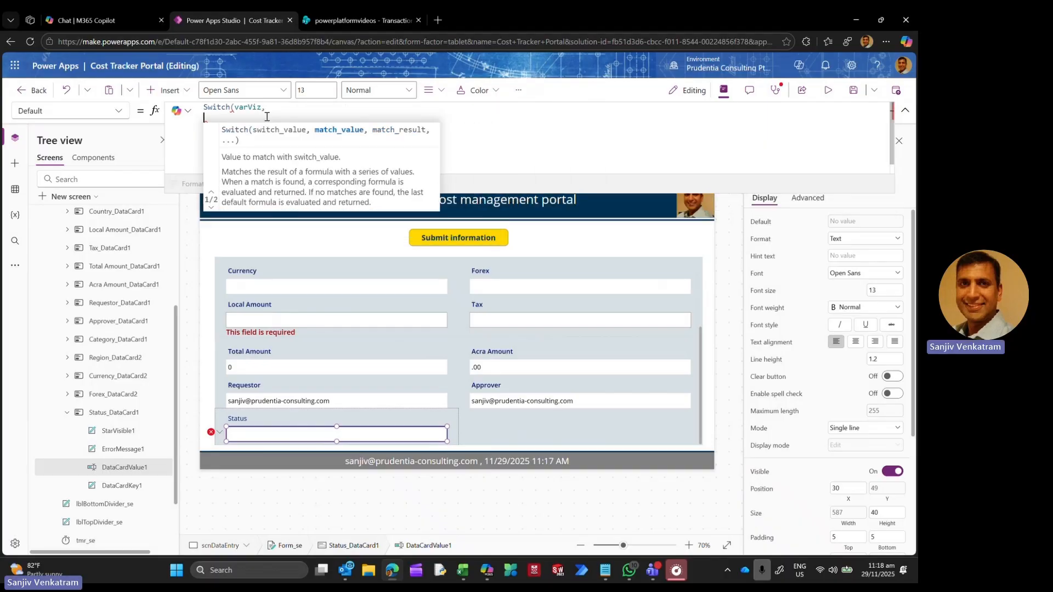
pyautogui.write('0, "Su')
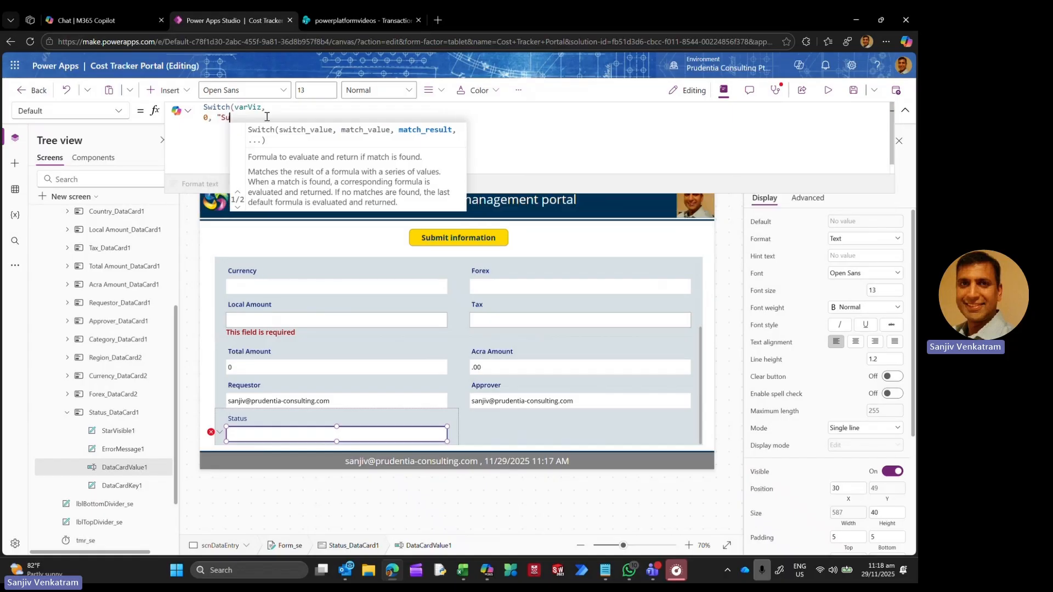
pyautogui.write('bmitted')
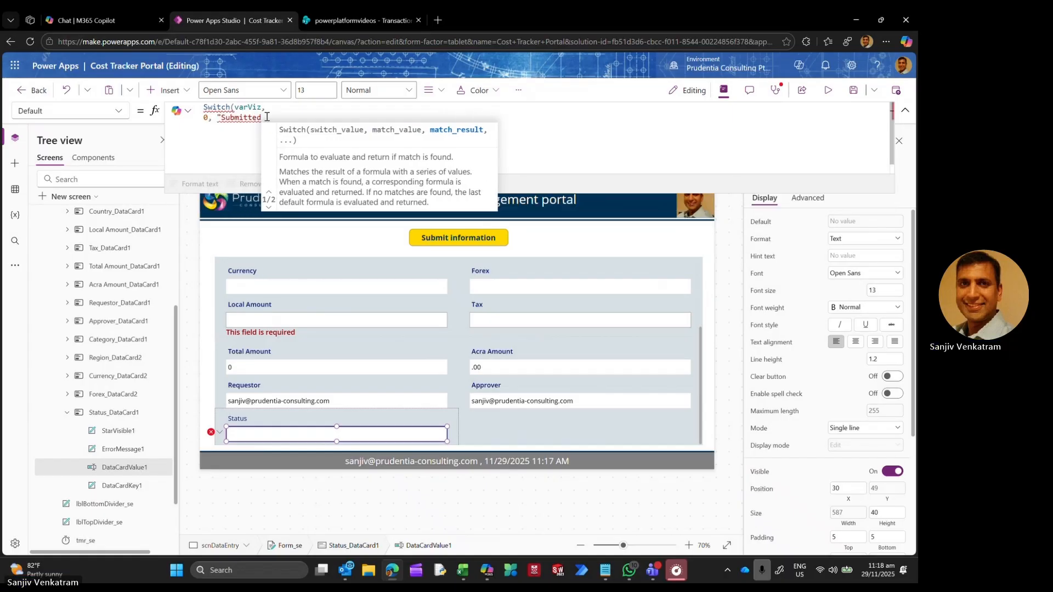
pyautogui.write('"ThisItem.\'Acra Amoun')
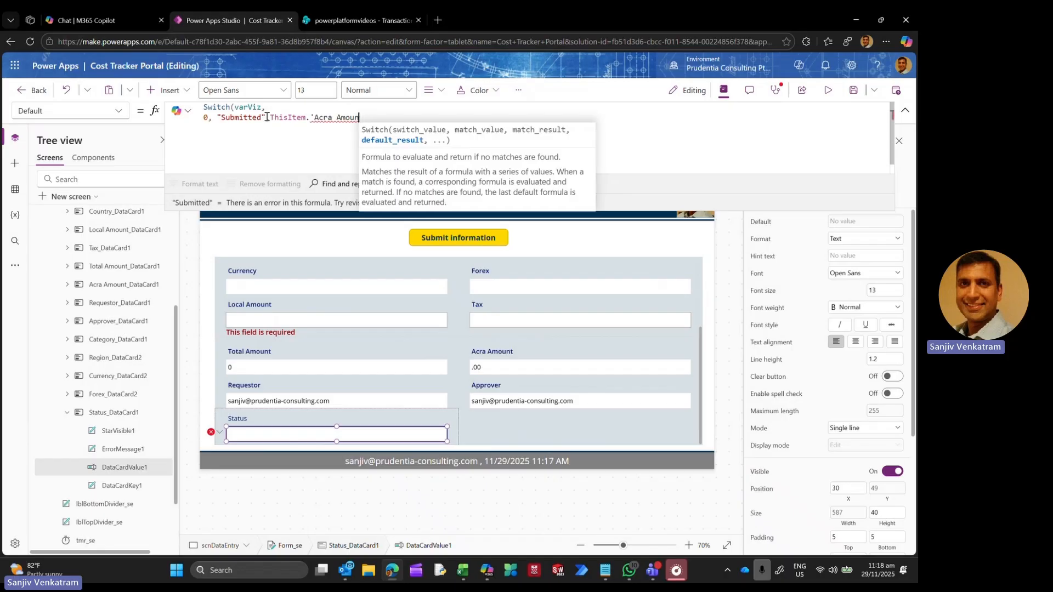
pyautogui.press('BackSpace')
pyautogui.press('BackSpace')
pyautogui.press('BackSpace')
pyautogui.press('BackSpace')
pyautogui.press('BackSpace')
pyautogui.press('BackSpace')
pyautogui.press('BackSpace')
pyautogui.press('BackSpace')
pyautogui.press('BackSpace')
pyautogui.press('BackSpace')
pyautogui.press('BackSpace')
pyautogui.press('BackSpace')
pyautogui.press('BackSpace')
pyautogui.press('BackSpace')
pyautogui.press('BackSpace')
pyautogui.press('BackSpace')
pyautogui.press('BackSpace')
pyautogui.press('BackSpace')
pyautogui.press('BackSpace')
pyautogui.press('BackSpace')
pyautogui.hotkey('shift', 'Return')
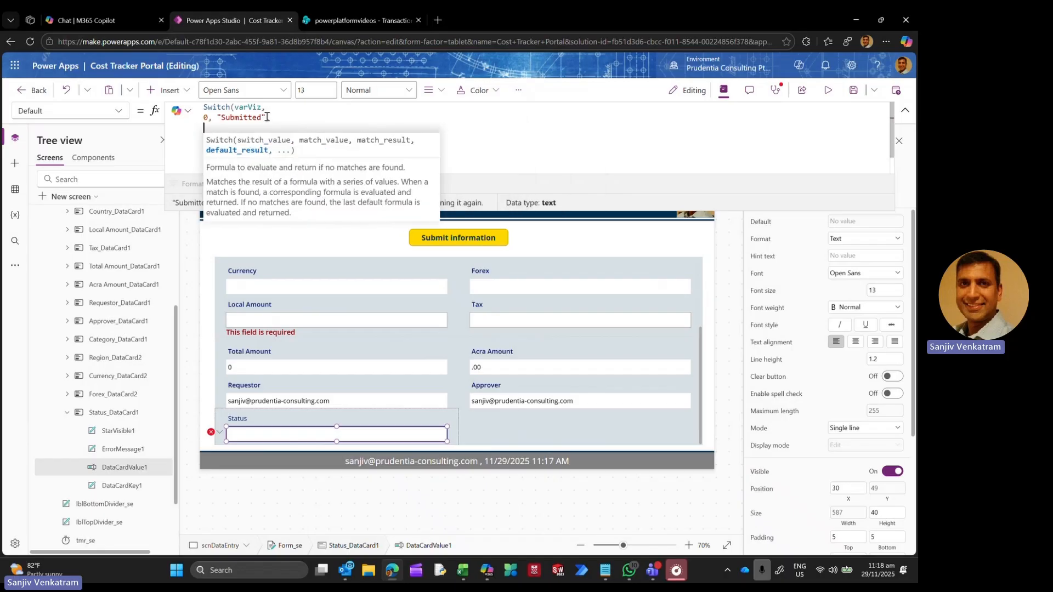
pyautogui.write('1,')
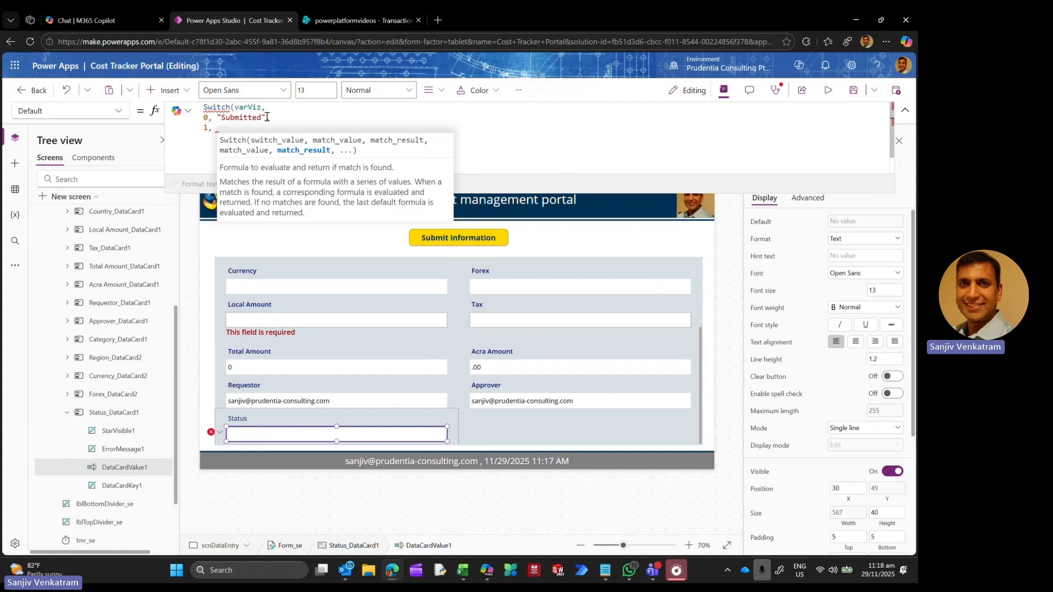
pyautogui.write('Data')
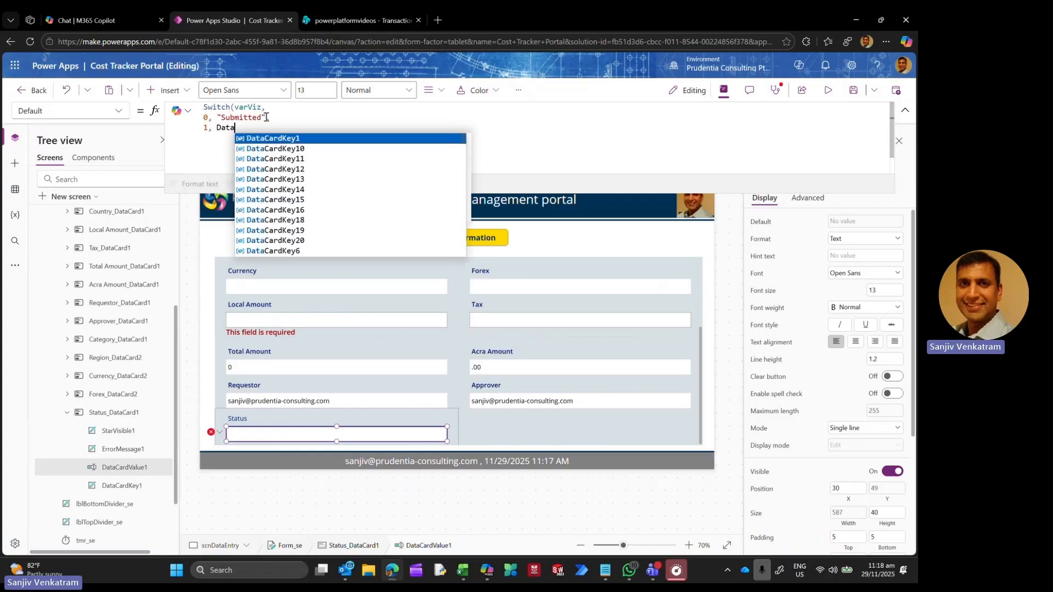
pyautogui.press('BackSpace')
pyautogui.press('BackSpace')
pyautogui.press('BackSpace')
pyautogui.press('BackSpace')
pyautogui.press('BackSpace')
pyautogui.press('BackSpace')
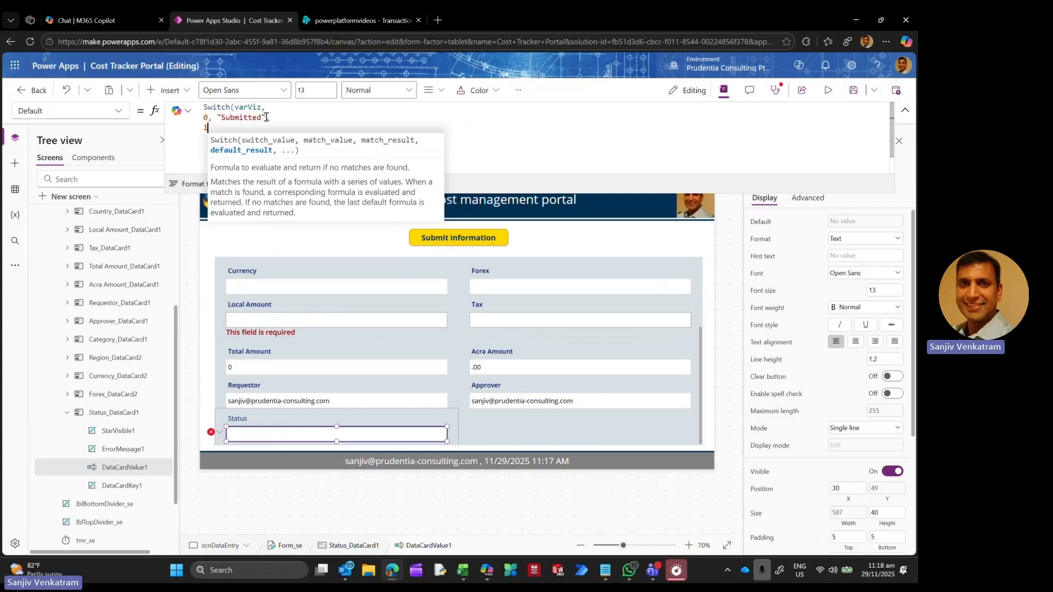
pyautogui.write(')')
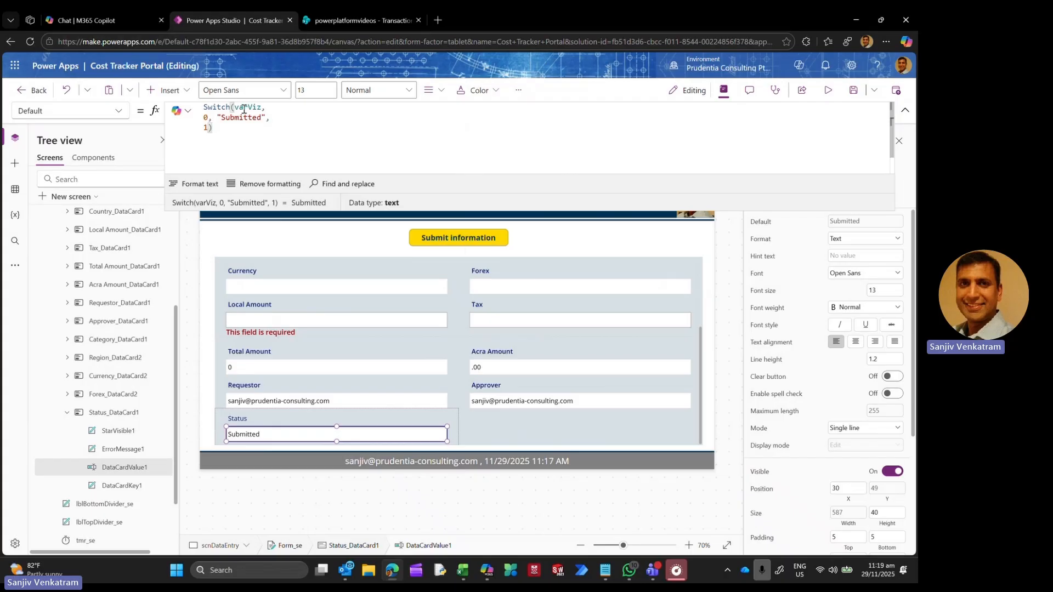
# Step: Set the Status input's Default formula to the fixed text "Submitted" and shrink the formula editor
pyautogui.hotkey('ctrl', 'a')
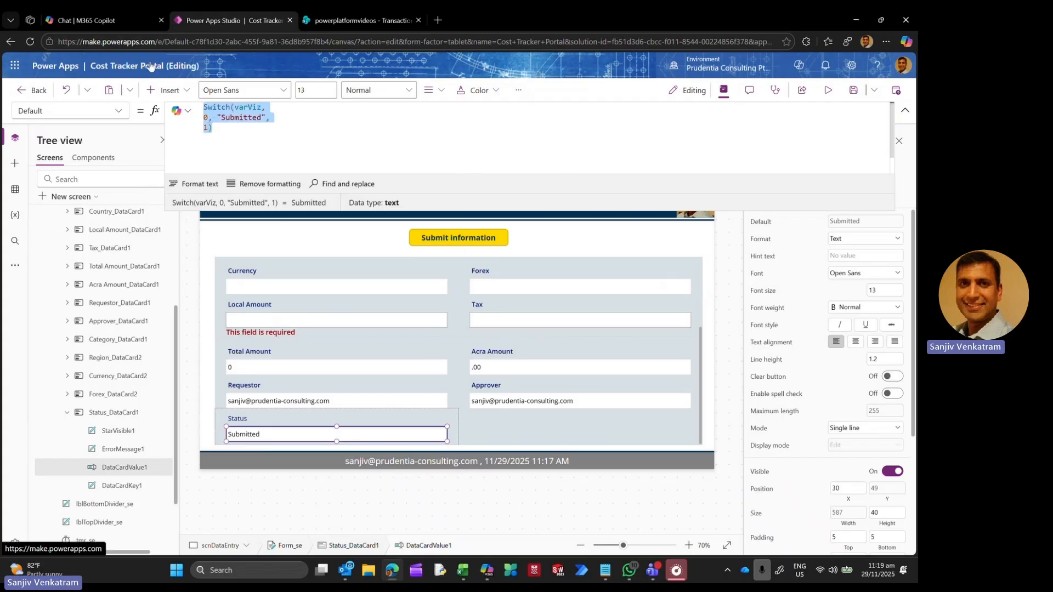
pyautogui.write('"Subm')
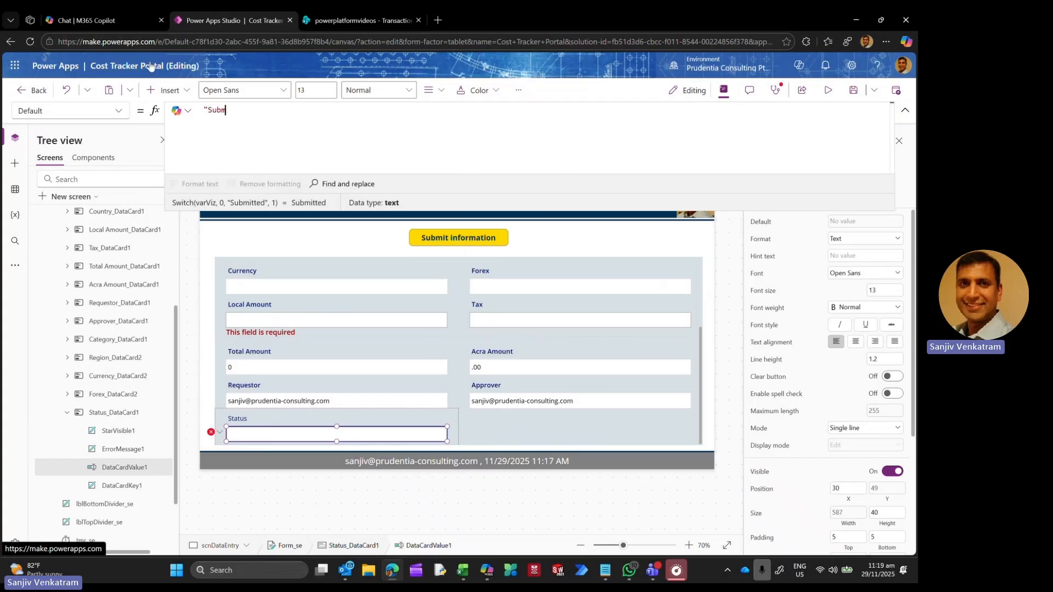
pyautogui.write('itted"')
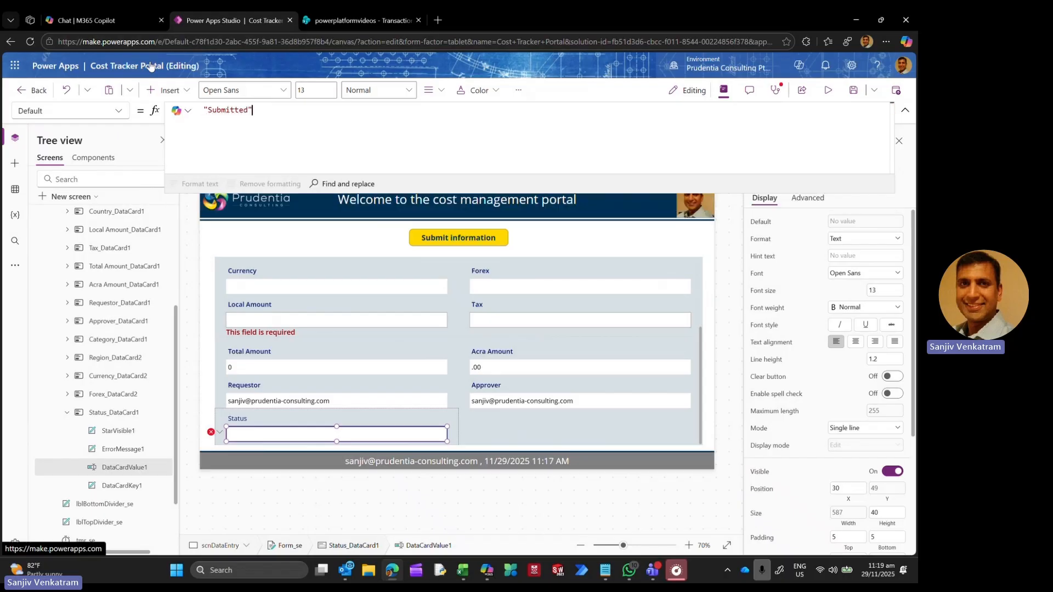
pyautogui.click(906, 114)
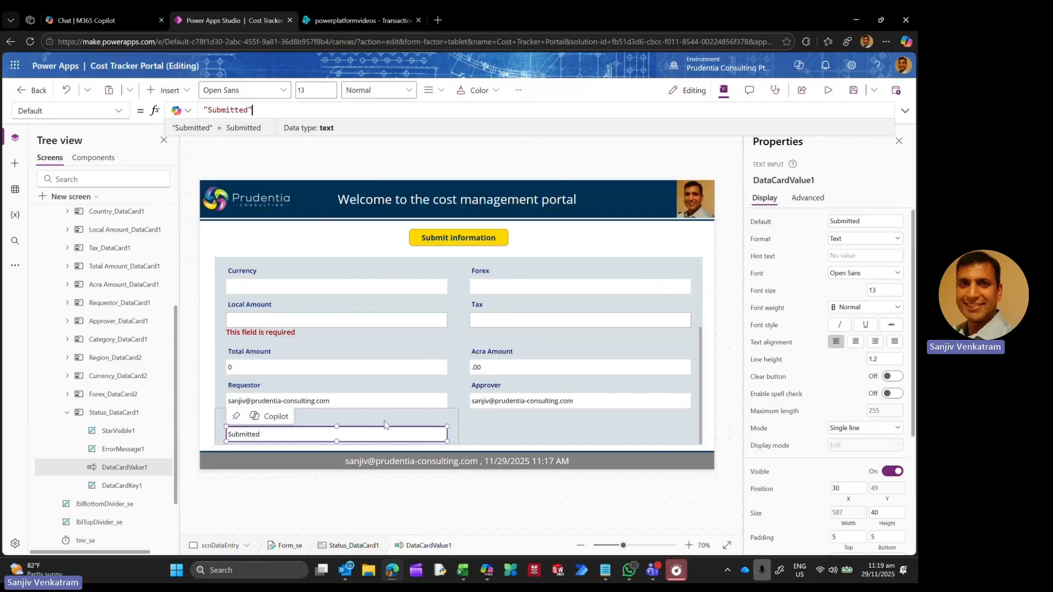
# Step: Hide the Status card on the form by setting the Visible property of Status_DataCard1 to false
pyautogui.click(131, 412)
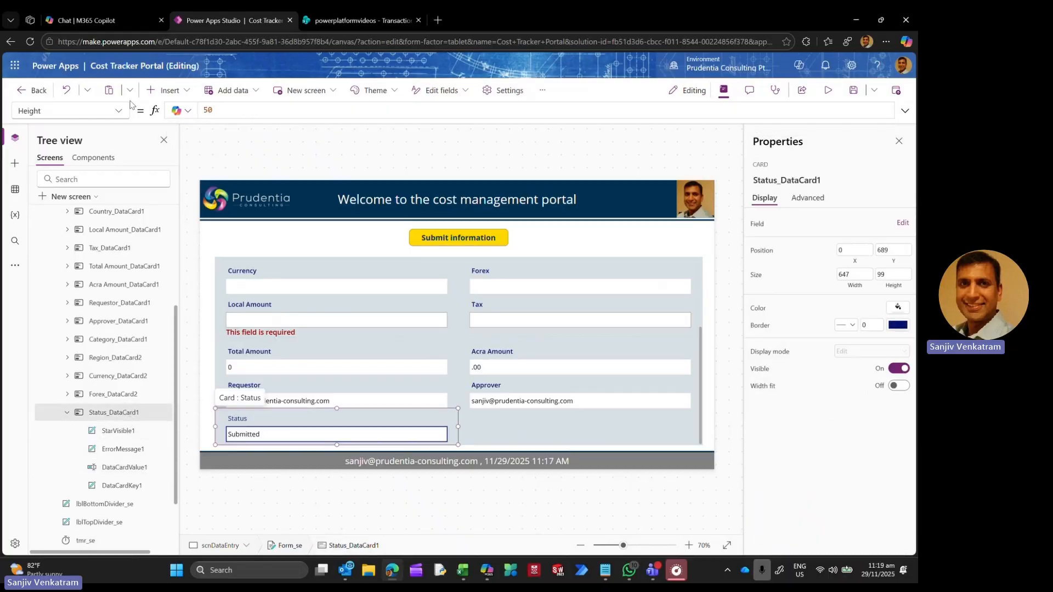
pyautogui.click(118, 115)
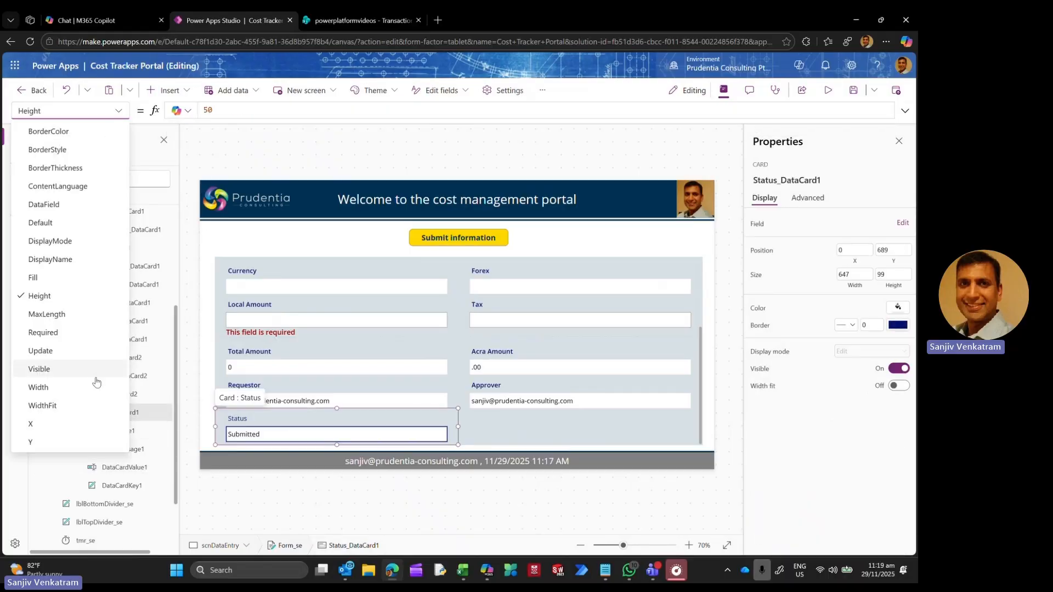
pyautogui.click(80, 373)
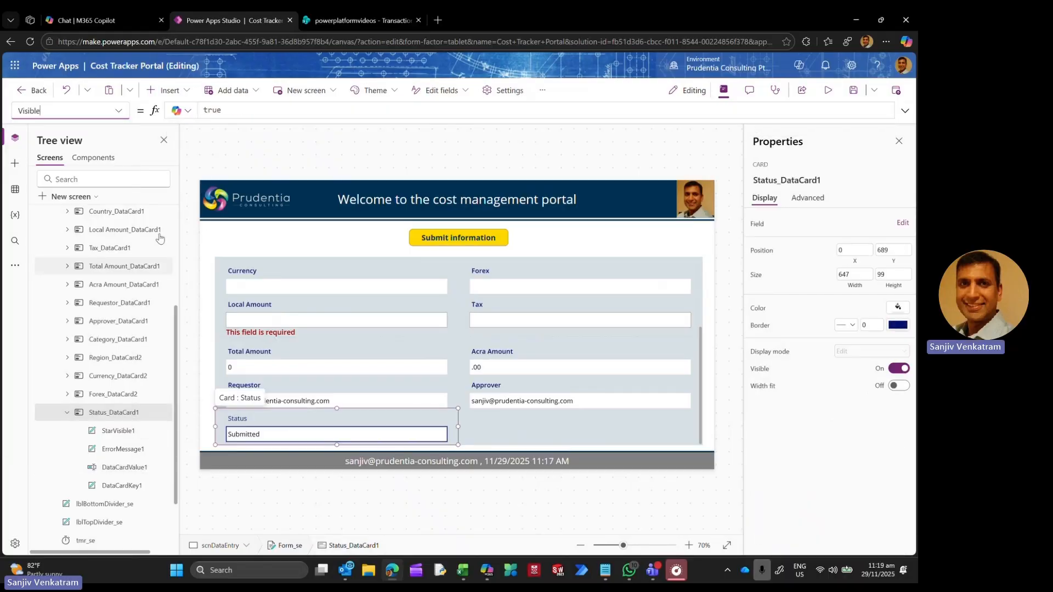
pyautogui.doubleClick(214, 110)
pyautogui.write('false')
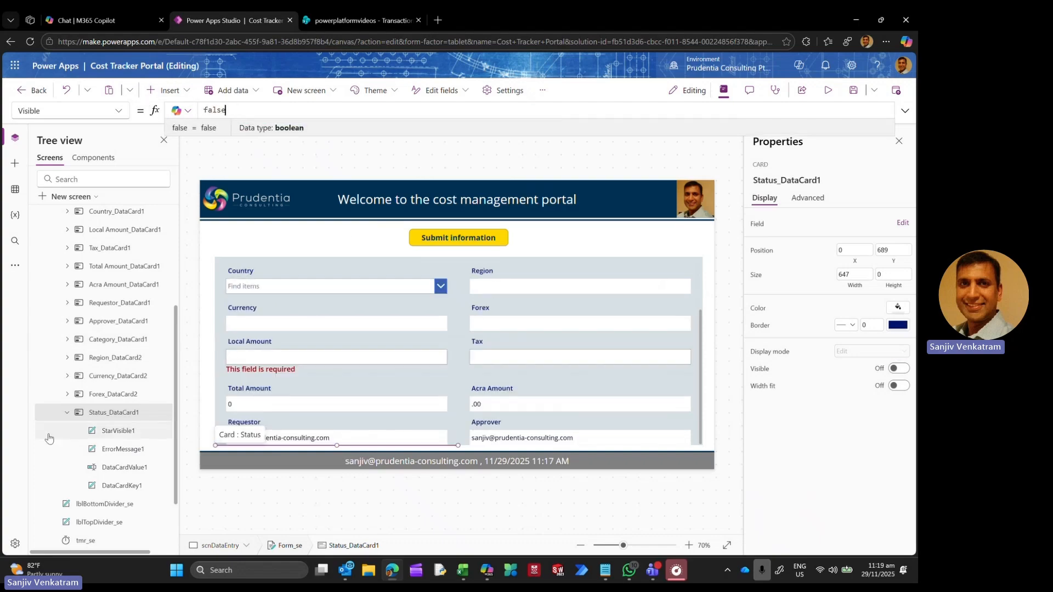
# Step: Collapse Form_se in the tree while leaving the controls of scnDataEntry listed
pyautogui.scroll(5, 125, 356)
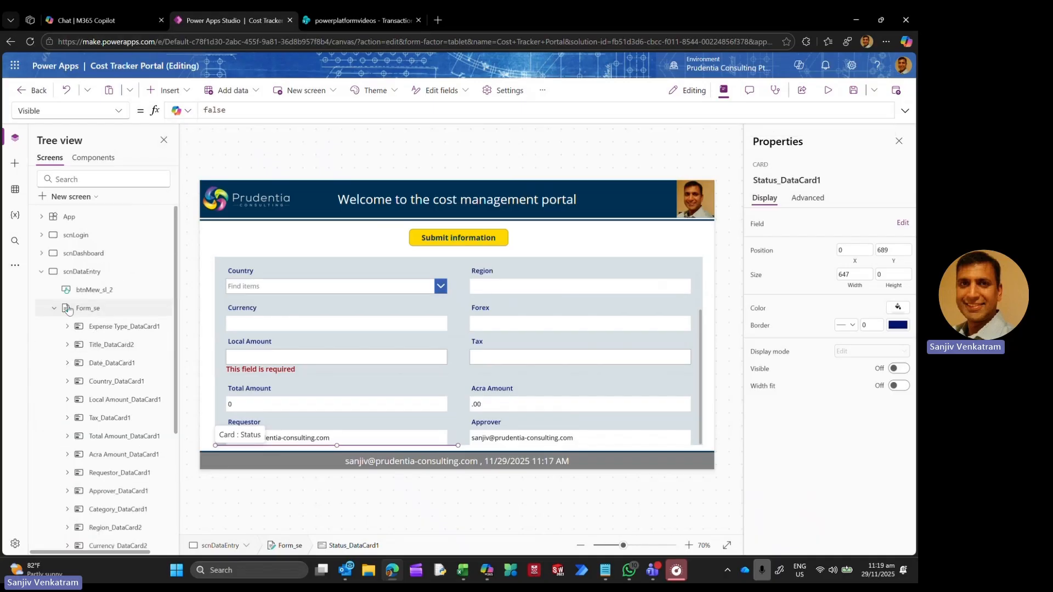
pyautogui.click(54, 309)
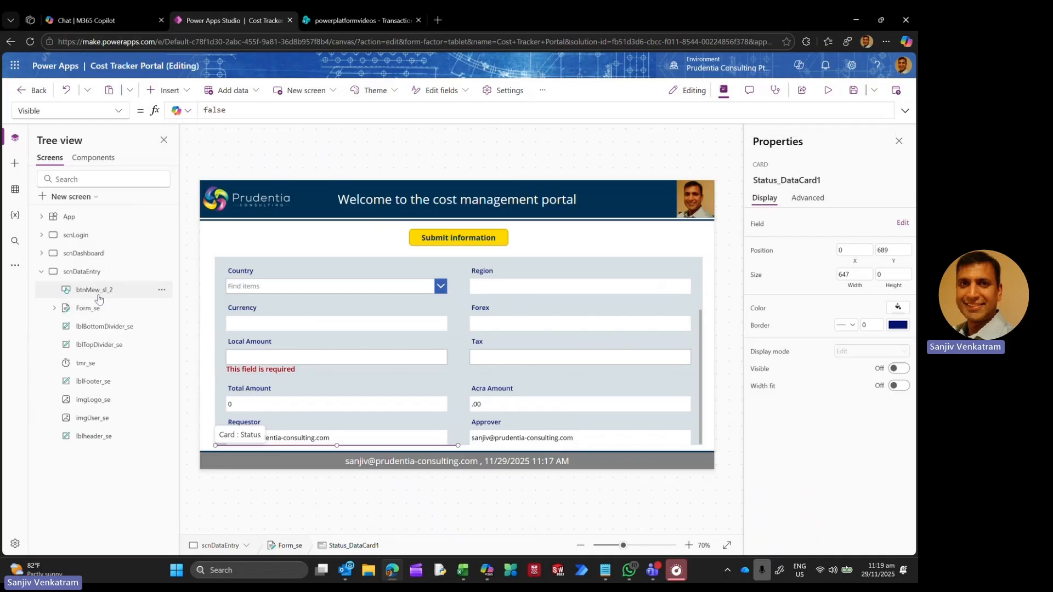
pyautogui.click(41, 272)
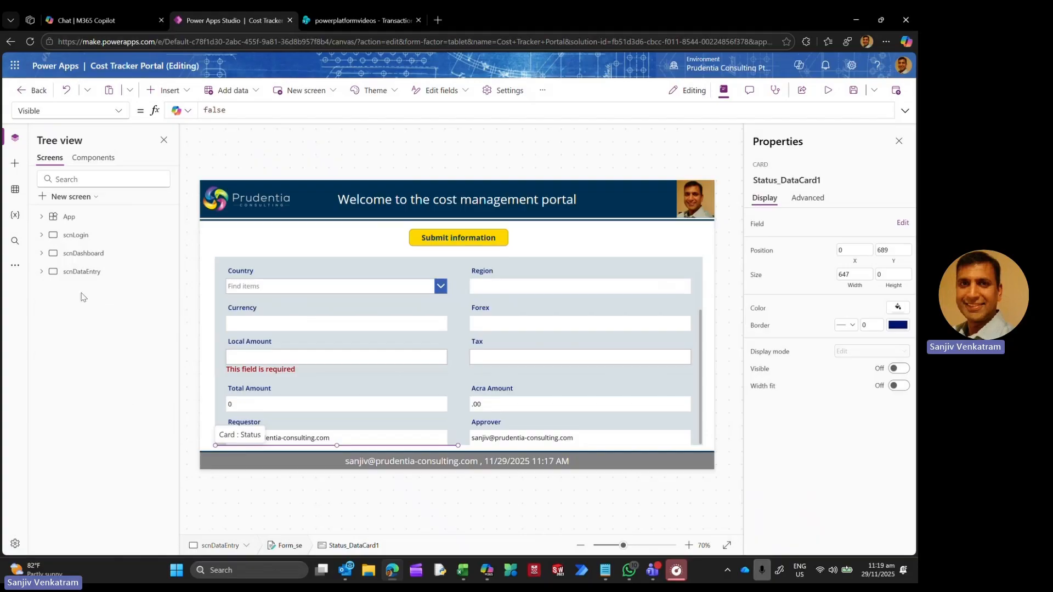
pyautogui.click(41, 272)
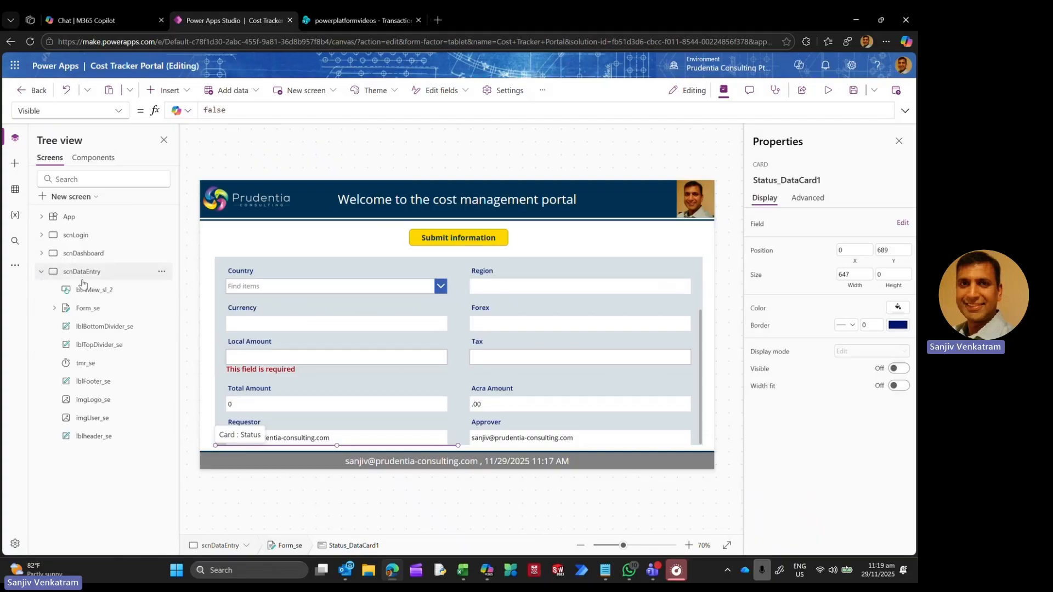
# Step: Rename the Submit information button on scnDataEntry to btnSubmit_se
pyautogui.doubleClick(132, 288)
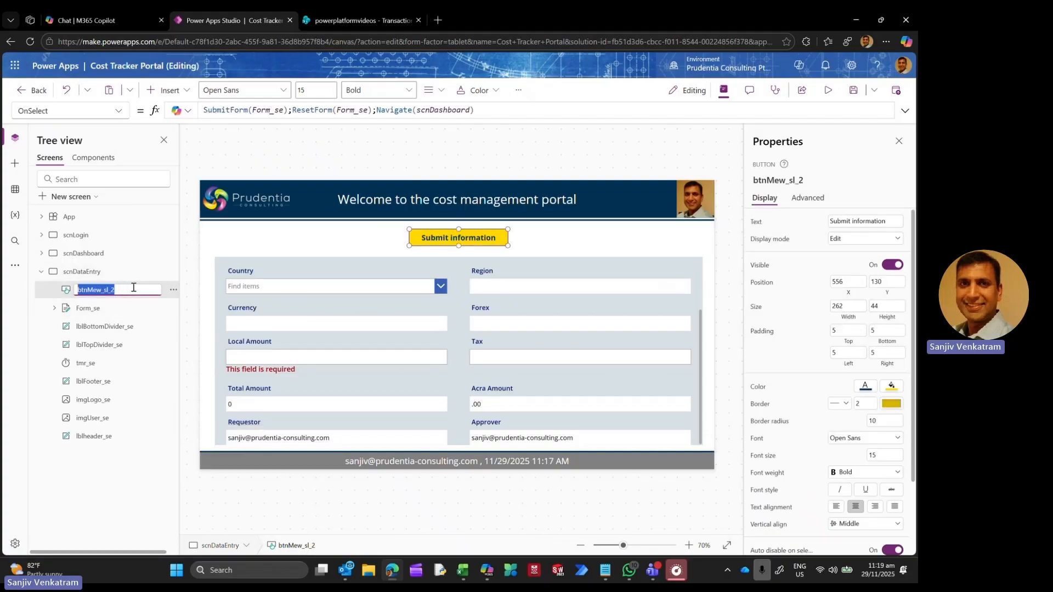
pyautogui.click(133, 288)
pyautogui.press('BackSpace')
pyautogui.press('BackSpace')
pyautogui.press('BackSpace')
pyautogui.press('Return')
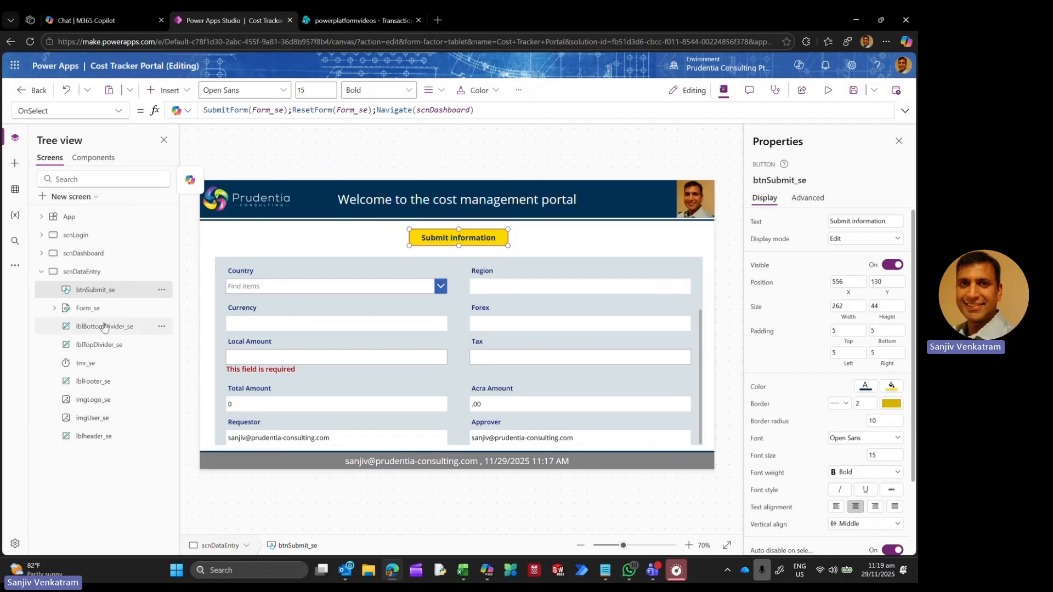
# Step: Collapse scnDataEntry, expand scnDashboard and rename its two divider labels lblBottomDivider_sd and lblTopDivider_sd
pyautogui.click(42, 274)
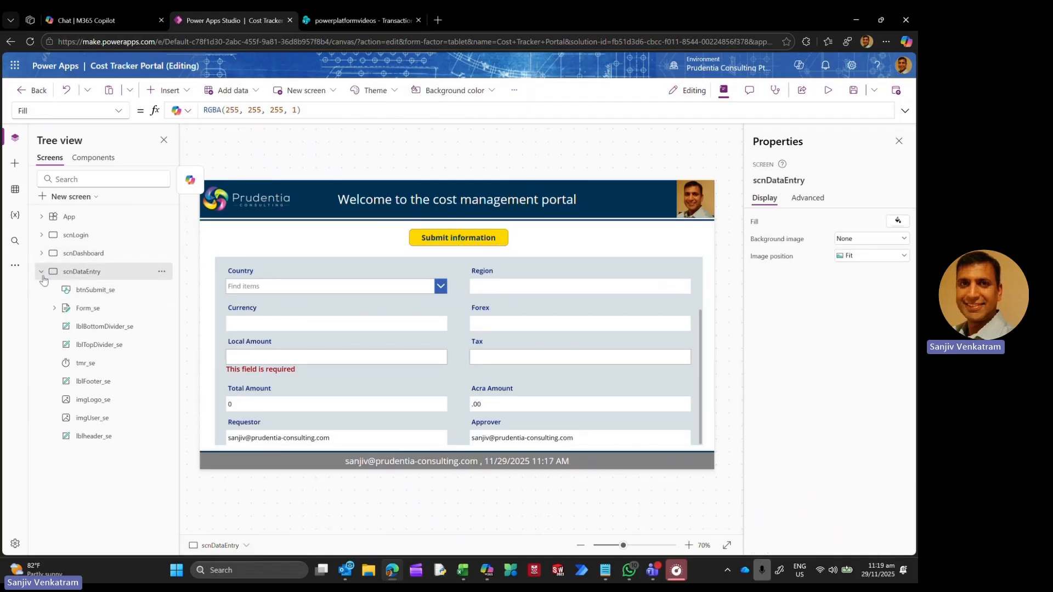
pyautogui.click(42, 272)
pyautogui.click(42, 254)
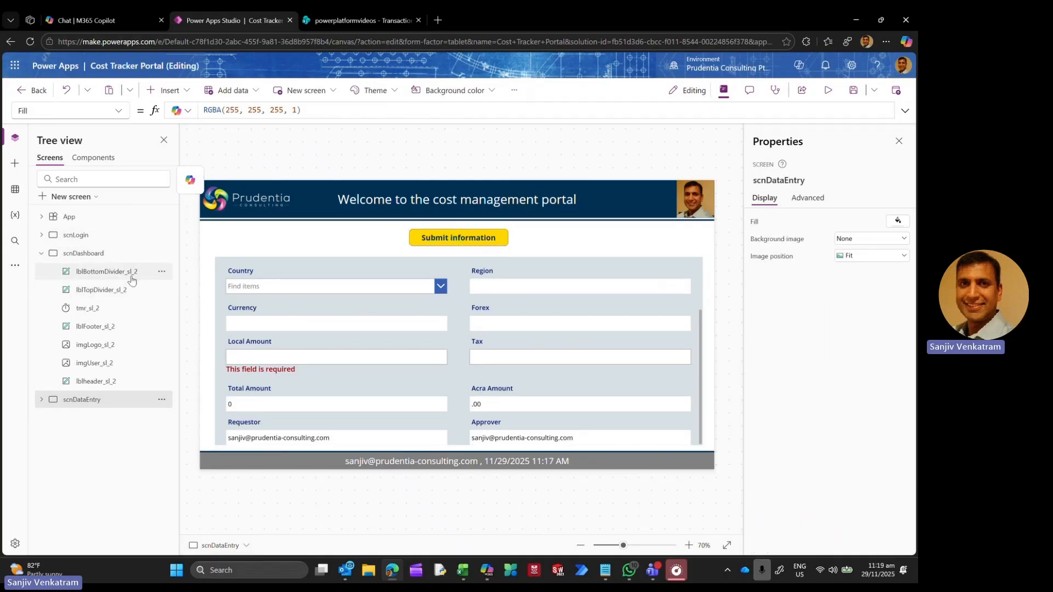
pyautogui.doubleClick(131, 272)
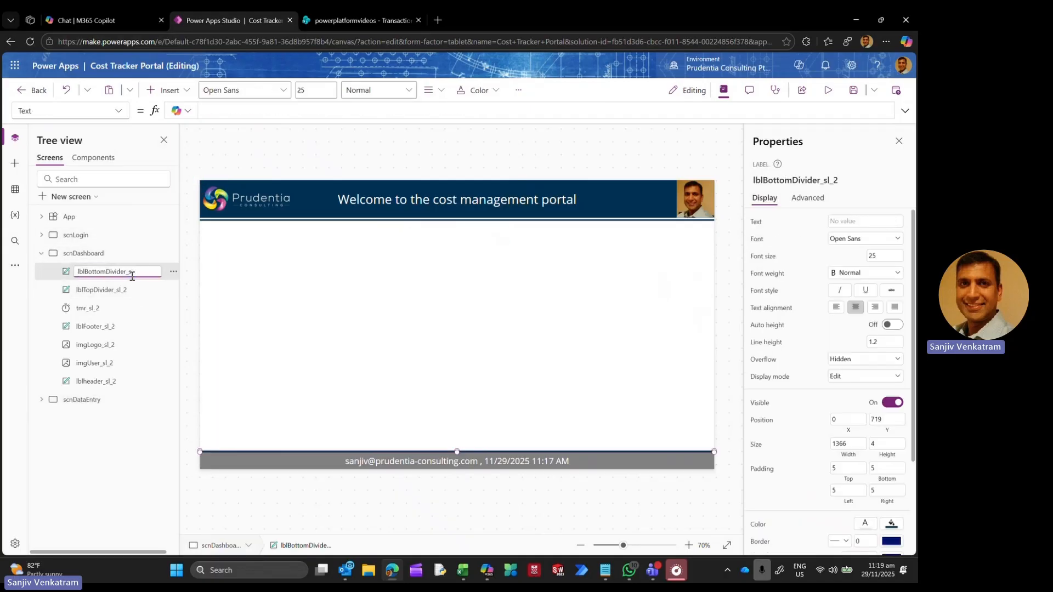
pyautogui.write('d')
pyautogui.doubleClick(113, 291)
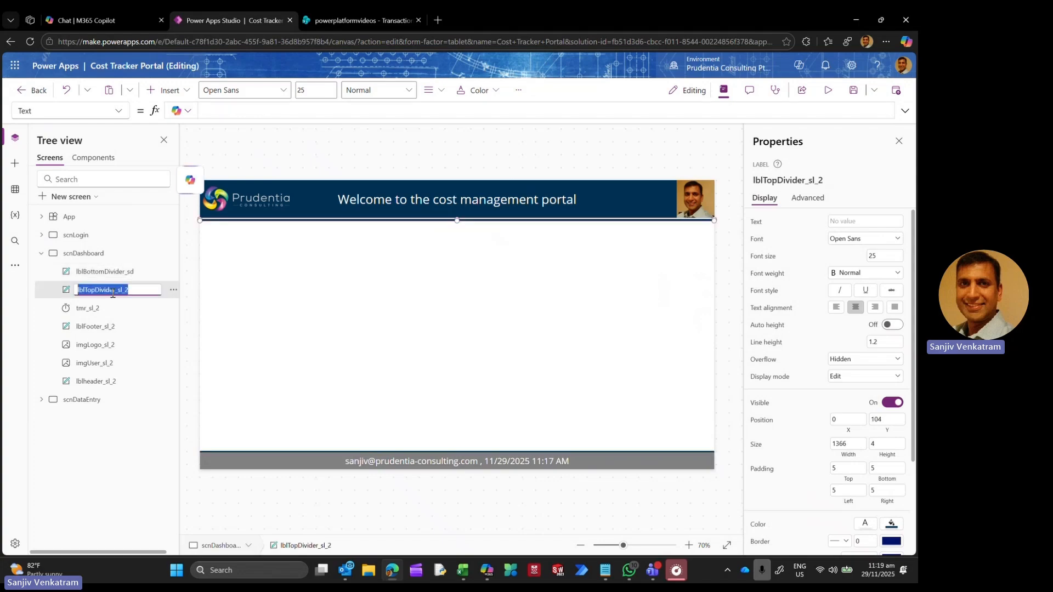
pyautogui.press('End')
pyautogui.write('d')
pyautogui.press('Return')
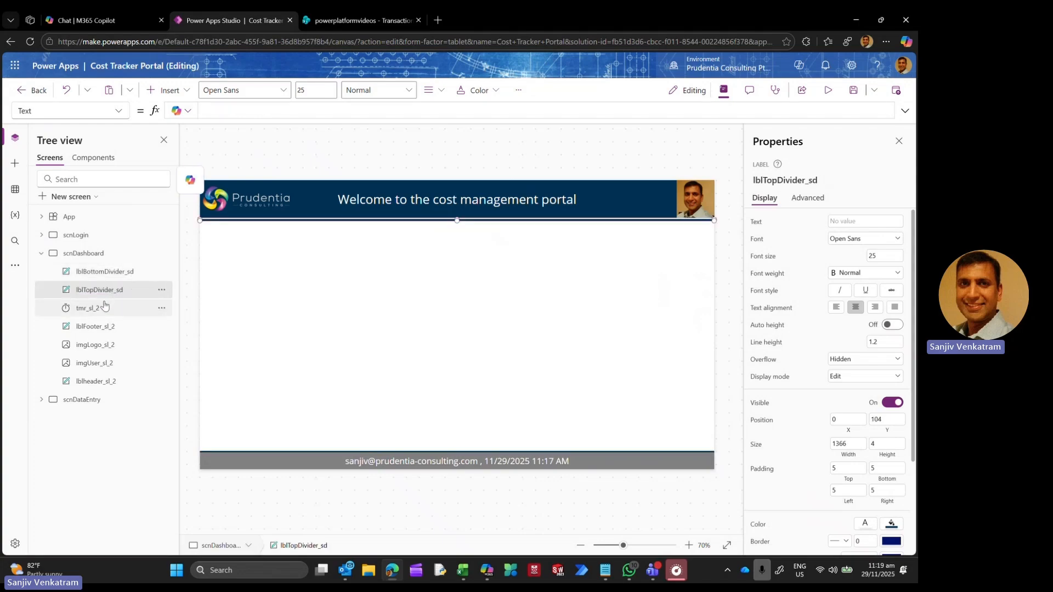
# Step: Rename the dashboard's timer tmr_sd and its footer label lblFooter_sd
pyautogui.doubleClick(102, 311)
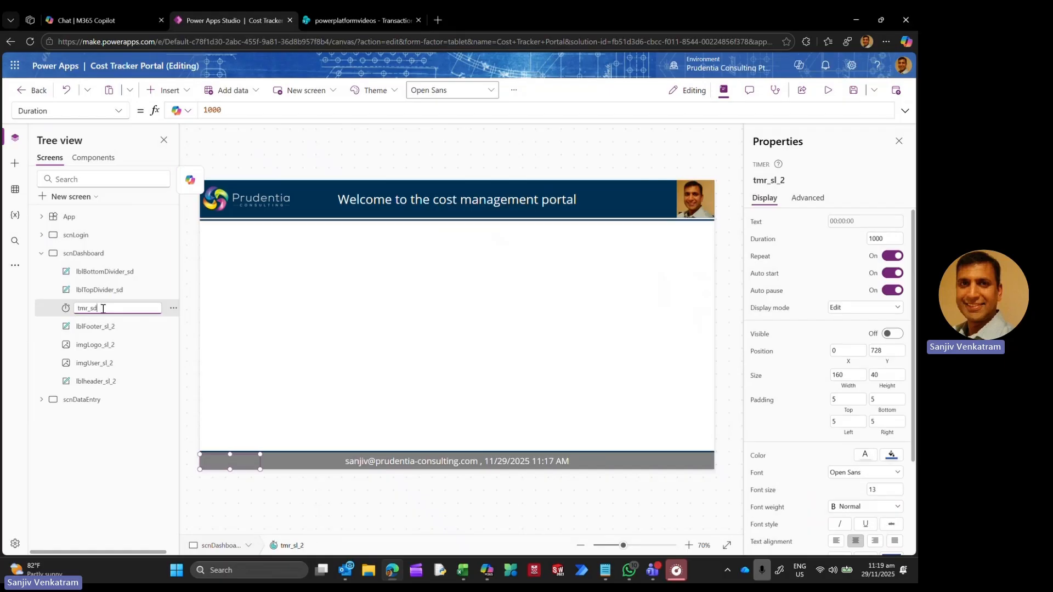
pyautogui.press('Return')
pyautogui.doubleClick(107, 325)
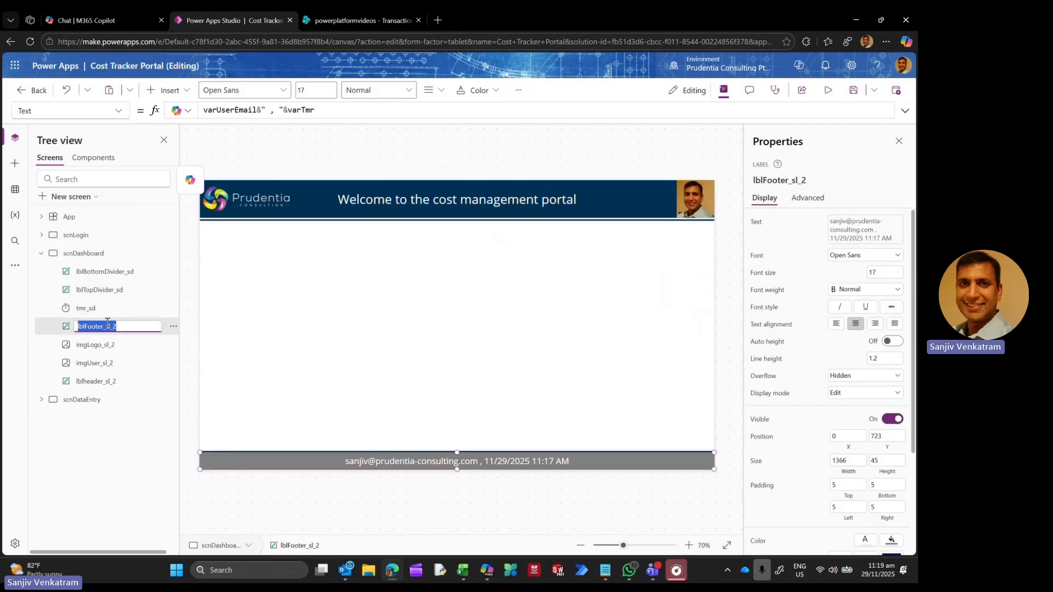
pyautogui.press('Right')
pyautogui.write('sd')
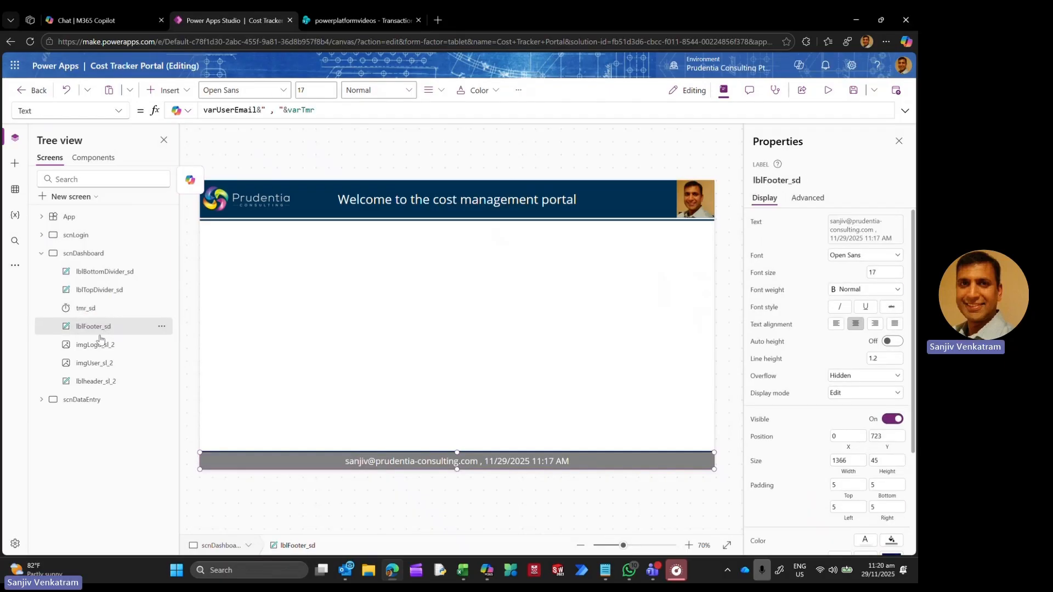
# Step: Rename the dashboard's logo image imgLogo_sd and its user image imgUser_sd
pyautogui.click(100, 350)
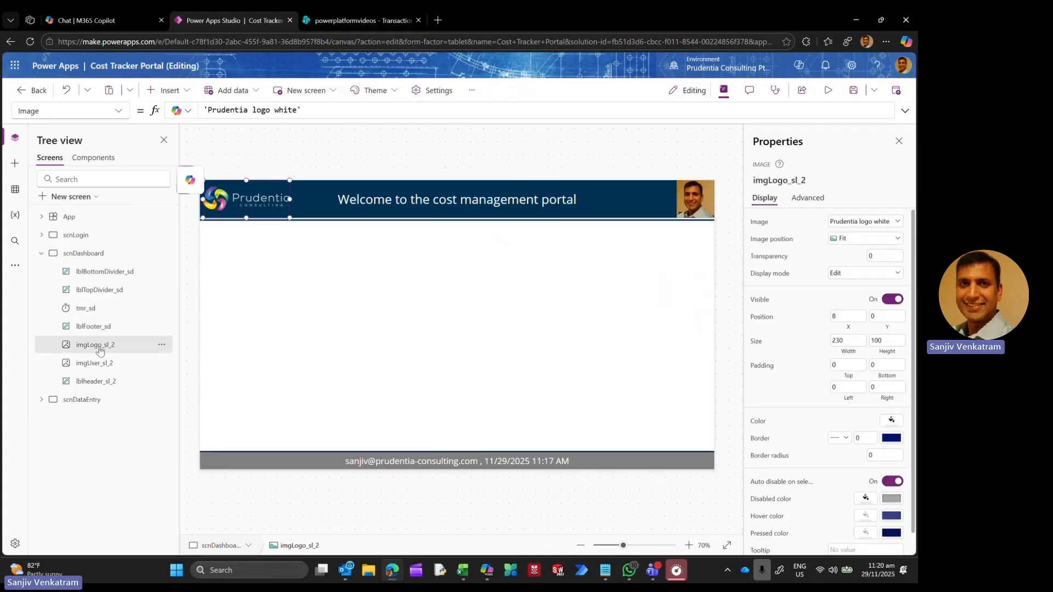
pyautogui.doubleClick(100, 350)
pyautogui.press('Right')
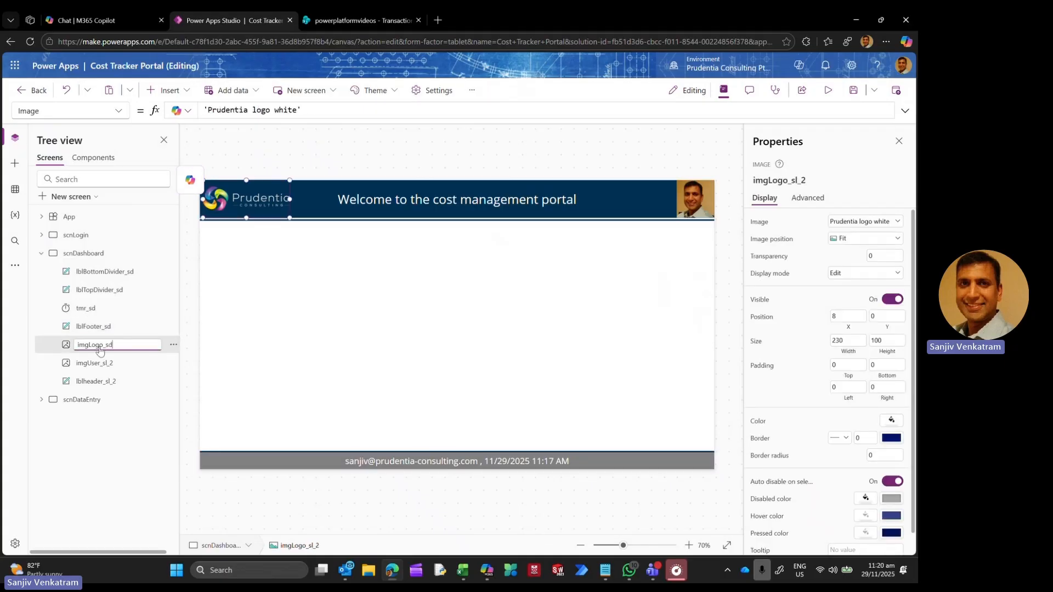
pyautogui.write('sd')
pyautogui.press('Return')
pyautogui.click(96, 362)
pyautogui.doubleClick(95, 363)
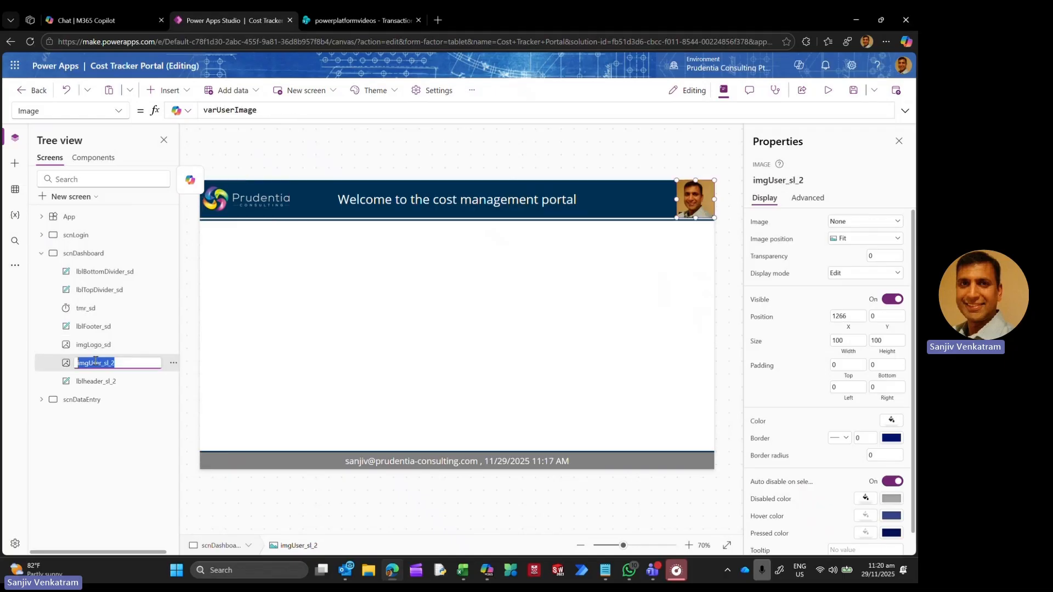
pyautogui.press('Right')
pyautogui.press('BackSpace')
pyautogui.press('BackSpace')
pyautogui.write('d')
pyautogui.press('Return')
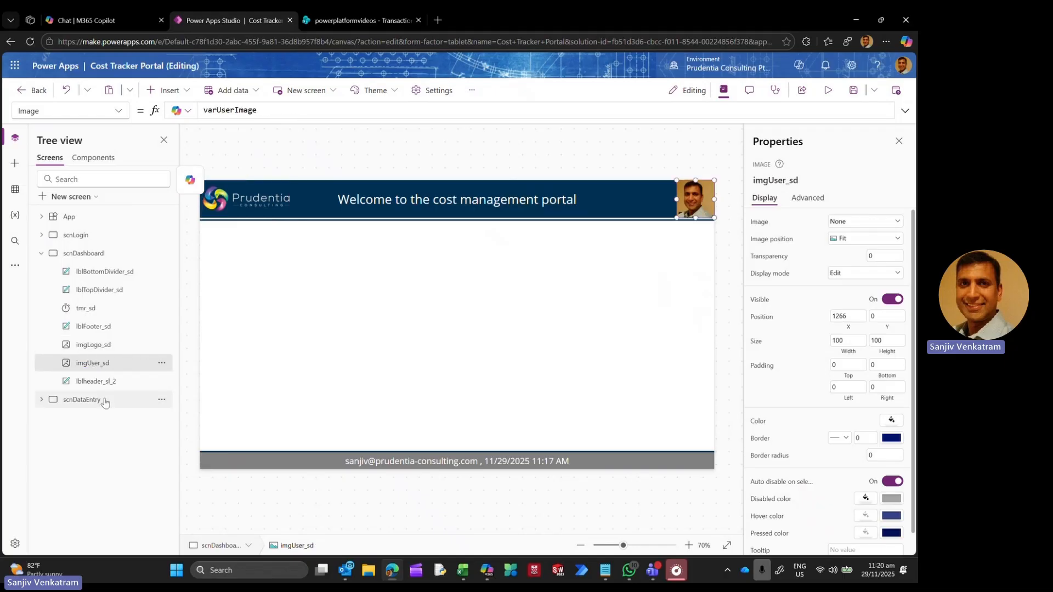
# Step: Rename the dashboard's header label lblheader_sd
pyautogui.click(125, 382)
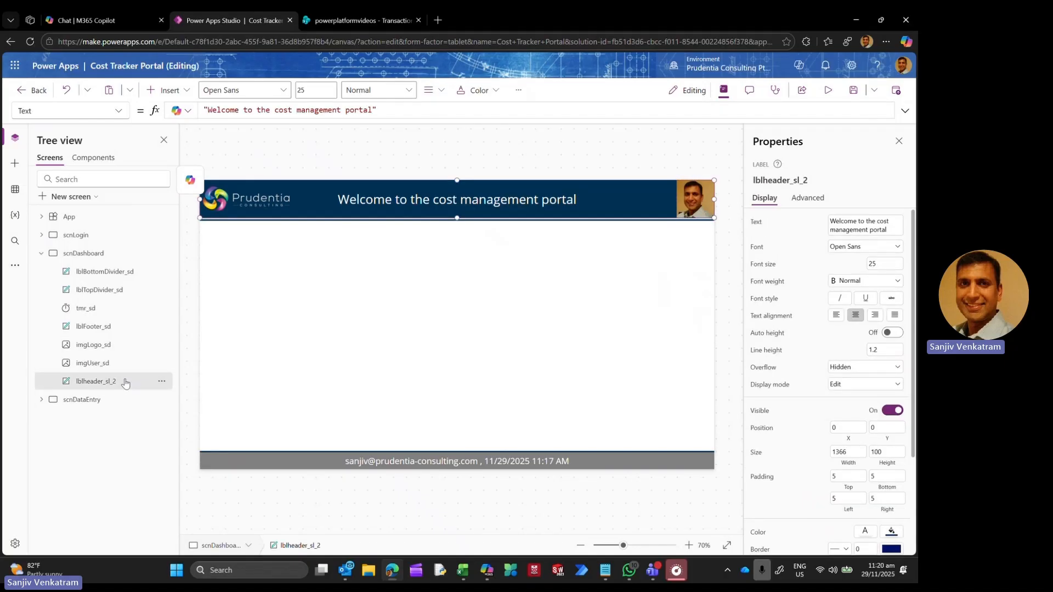
pyautogui.doubleClick(107, 382)
pyautogui.click(107, 383)
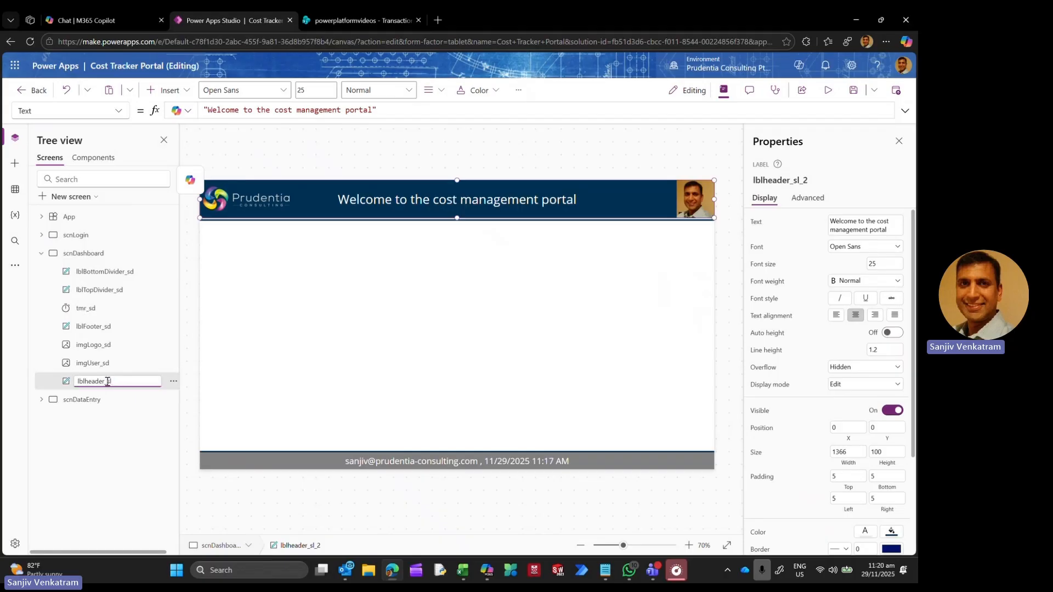
pyautogui.press('BackSpace')
pyautogui.write('d')
pyautogui.press('Return')
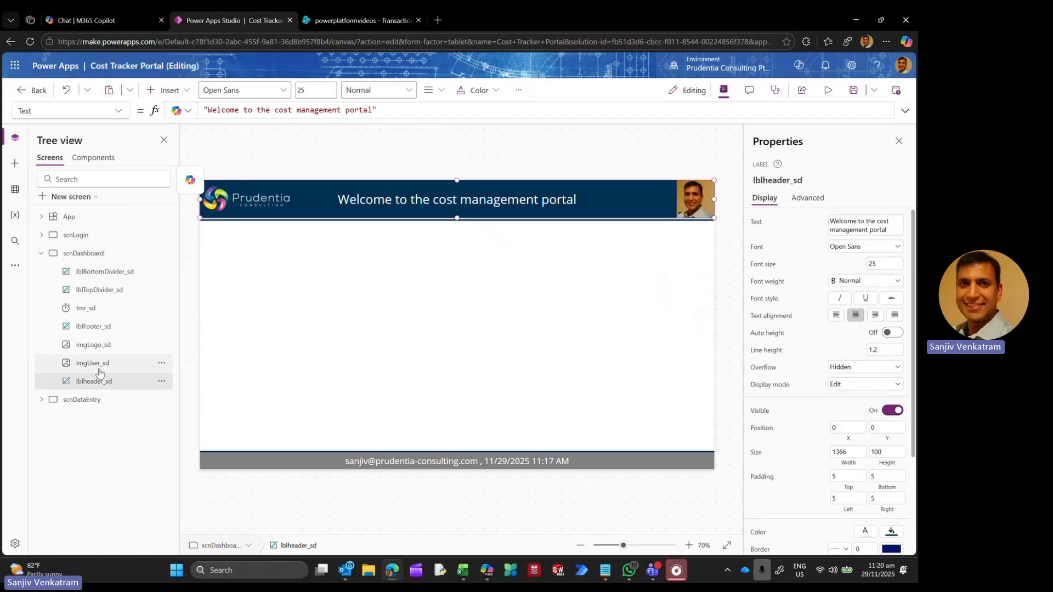
# Step: Insert a Data table control on the scnDashboard screen, dismissing the Copilot rename suggestions
pyautogui.click(317, 275)
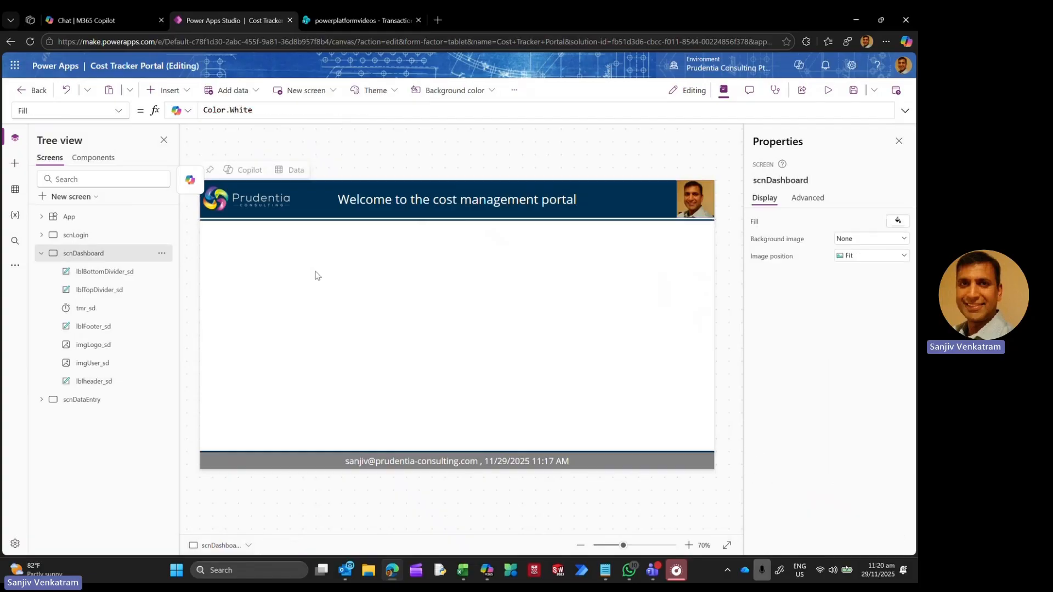
pyautogui.click(150, 90)
pyautogui.click(401, 178)
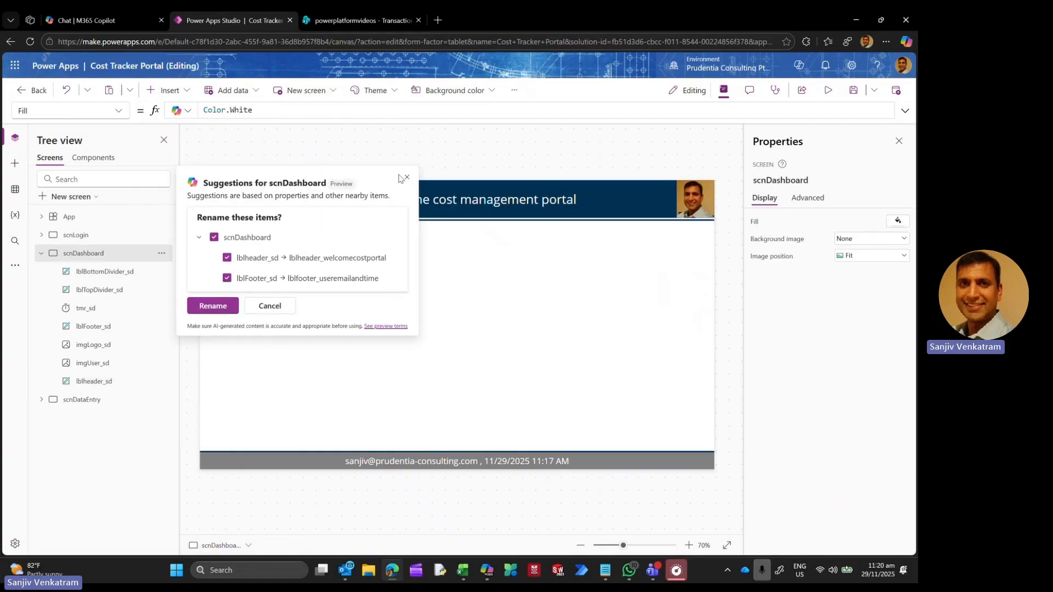
pyautogui.click(406, 177)
pyautogui.click(166, 91)
pyautogui.click(171, 116)
pyautogui.write('da')
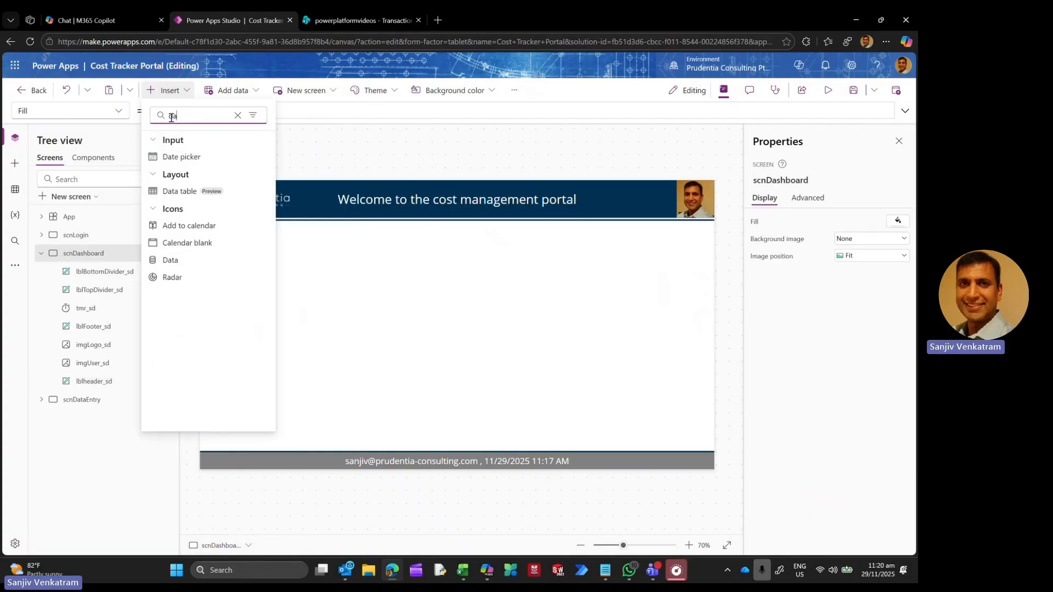
pyautogui.write('ta')
pyautogui.click(177, 157)
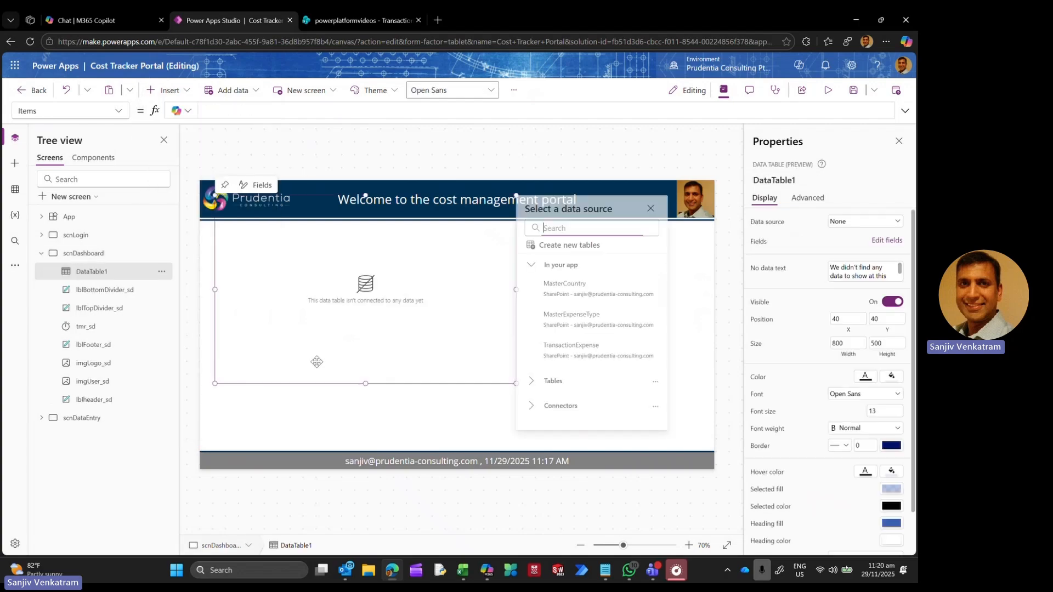
# Step: Resize the data table to the full screen width, about 1366 by 513 at Y 205, ending at the footer
pyautogui.moveTo(214, 391); pyautogui.dragTo(199, 451)
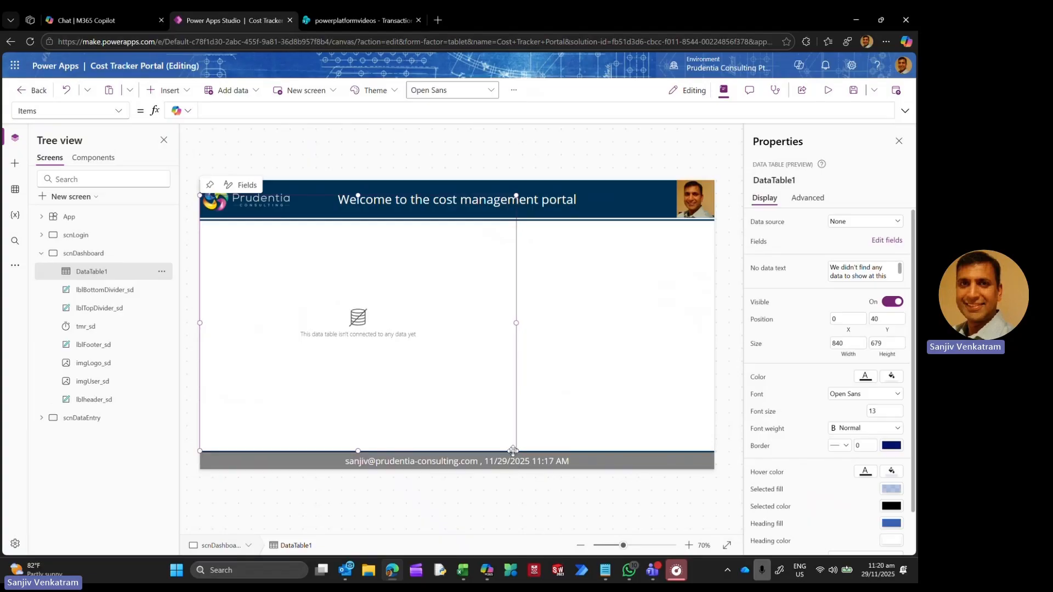
pyautogui.moveTo(515, 451); pyautogui.dragTo(714, 451)
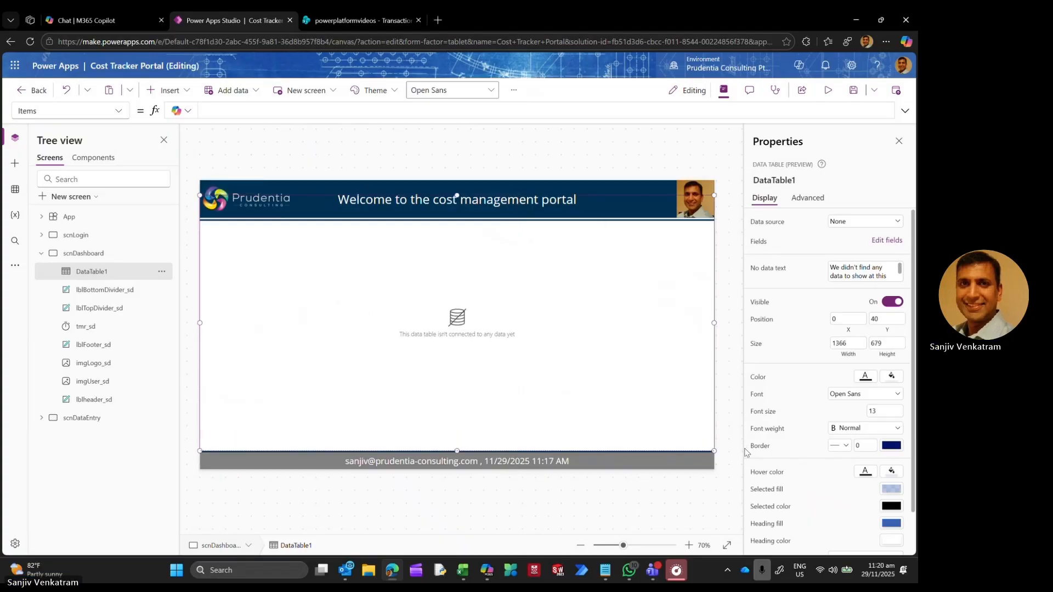
pyautogui.moveTo(457, 196); pyautogui.dragTo(433, 258)
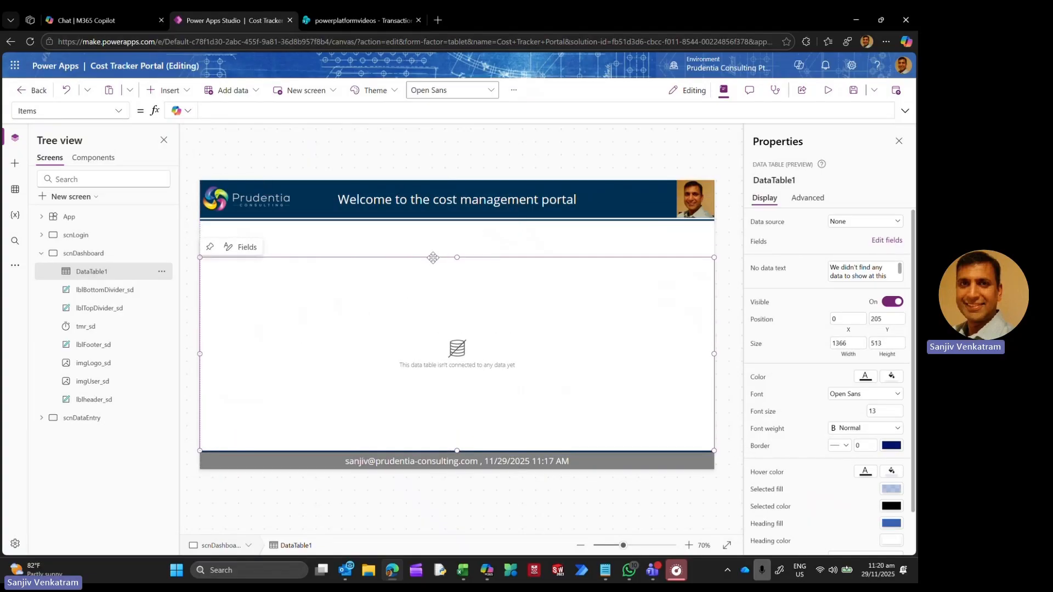
# Step: Rename the data table DataTable_sd and set TransactionExpense as its data source
pyautogui.doubleClick(126, 272)
pyautogui.press('End')
pyautogui.press('BackSpace')
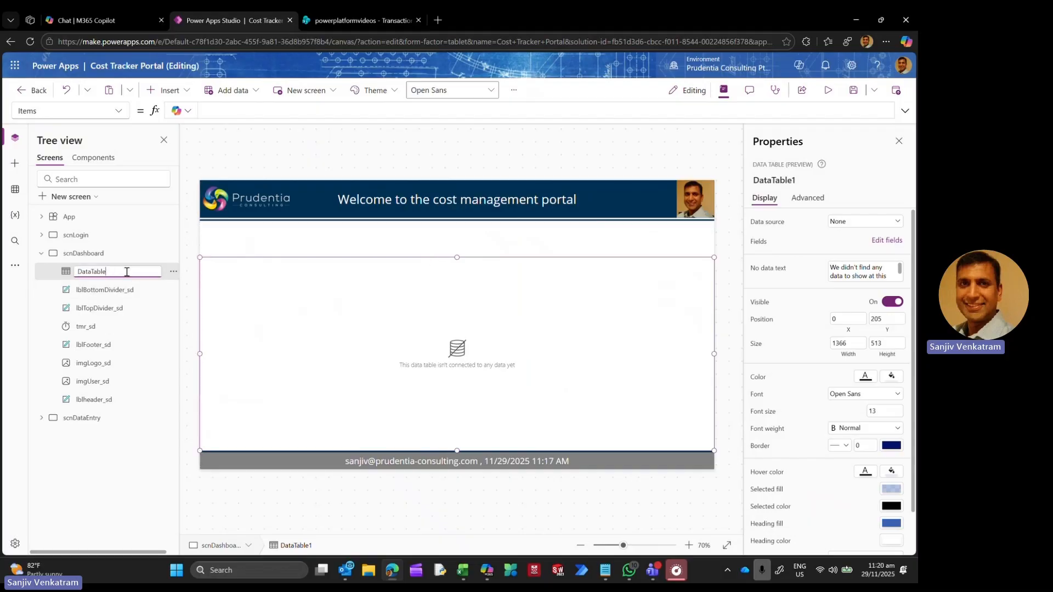
pyautogui.write('_sd')
pyautogui.press('Return')
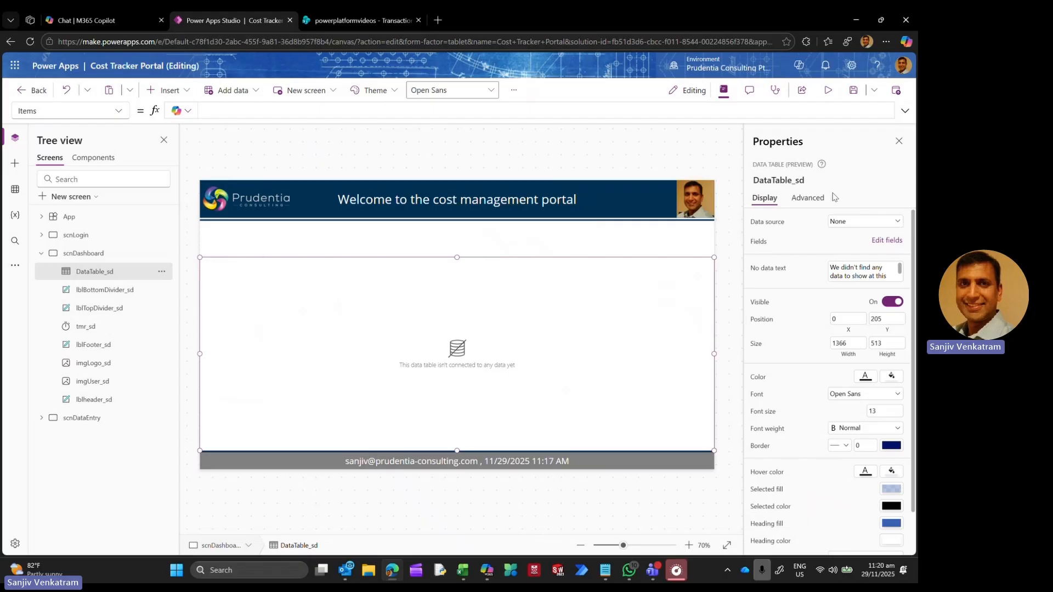
pyautogui.click(841, 223)
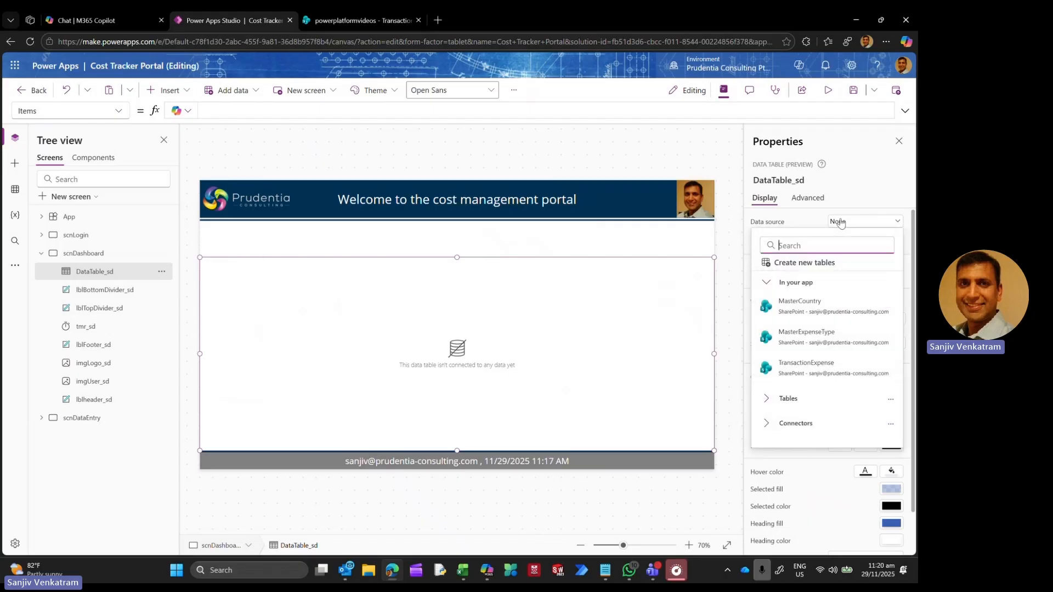
pyautogui.click(831, 368)
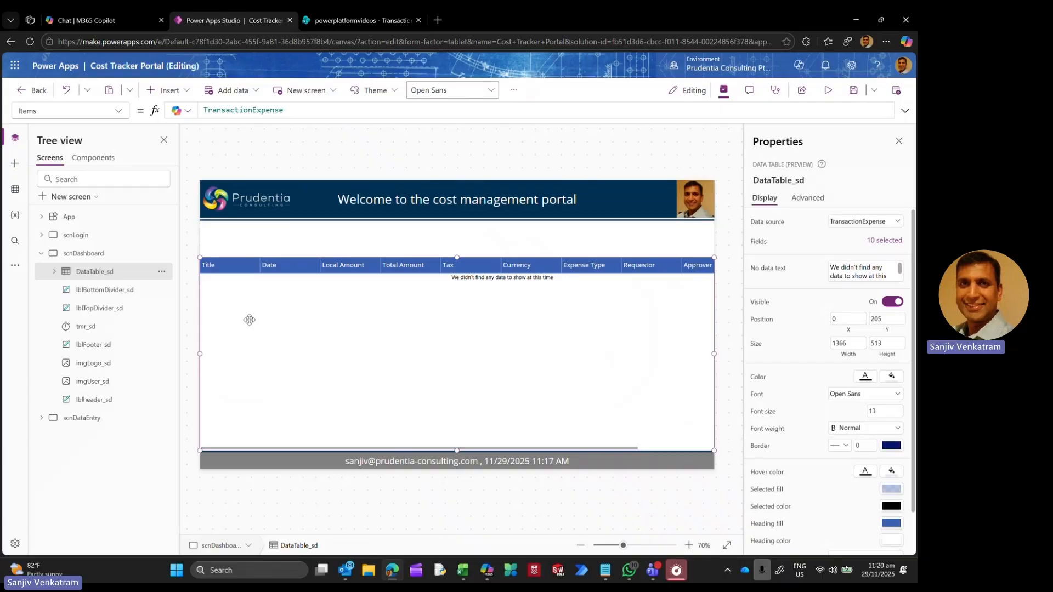
# Step: Set the header text of the data table's Title column to Description
pyautogui.click(55, 272)
pyautogui.click(107, 290)
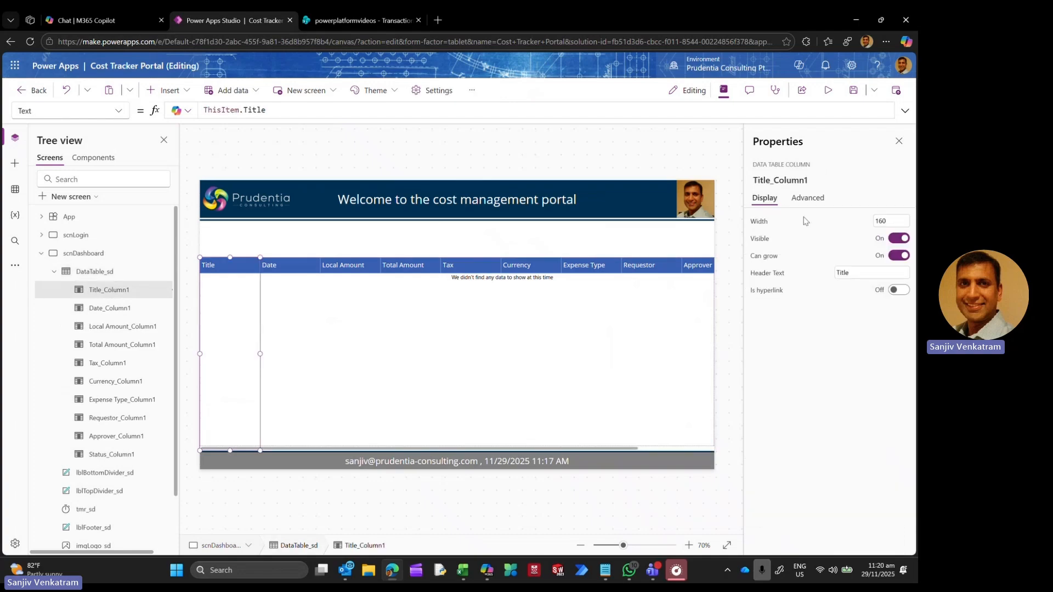
pyautogui.click(868, 273)
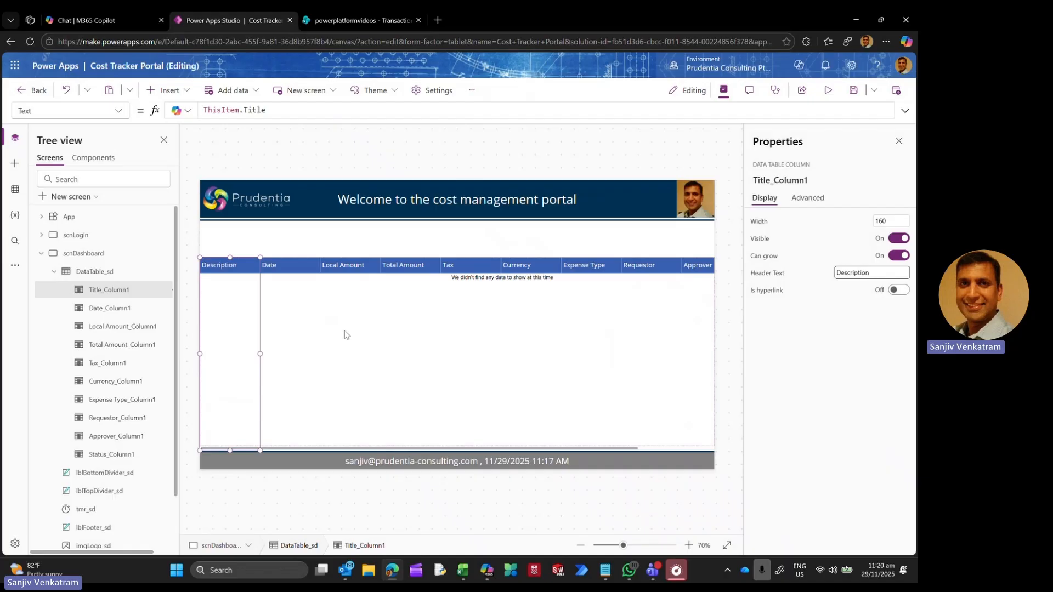
# Step: Open the field list of DataTable_sd and move the Status field to the first position, above Title
pyautogui.click(98, 272)
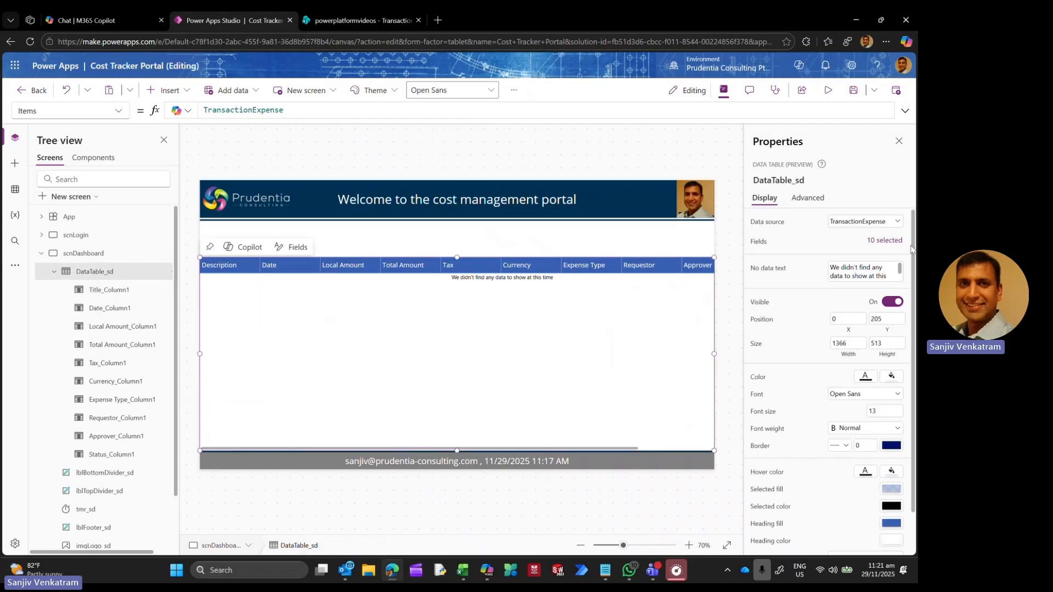
pyautogui.click(884, 240)
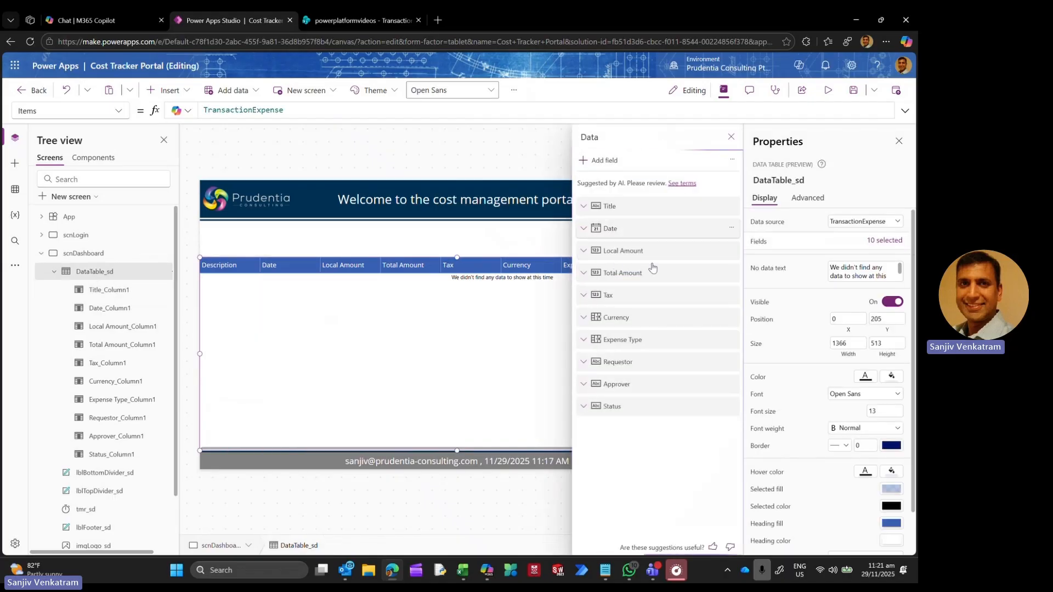
pyautogui.moveTo(626, 406); pyautogui.dragTo(669, 208)
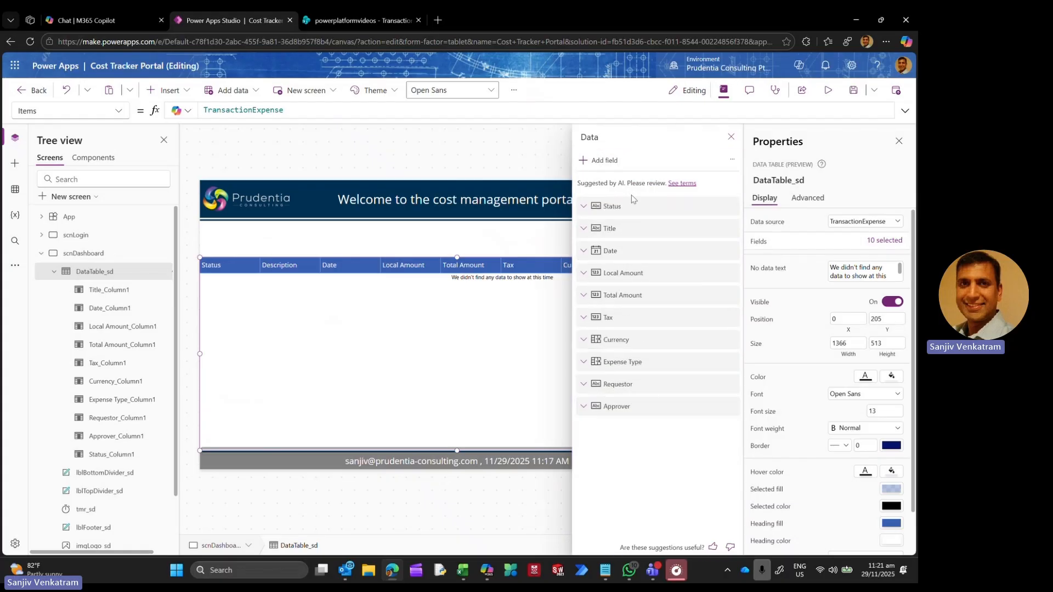
# Step: Add the Acra Amount, Category and Comments fields to DataTable_sd and collapse their details in the field list
pyautogui.click(604, 160)
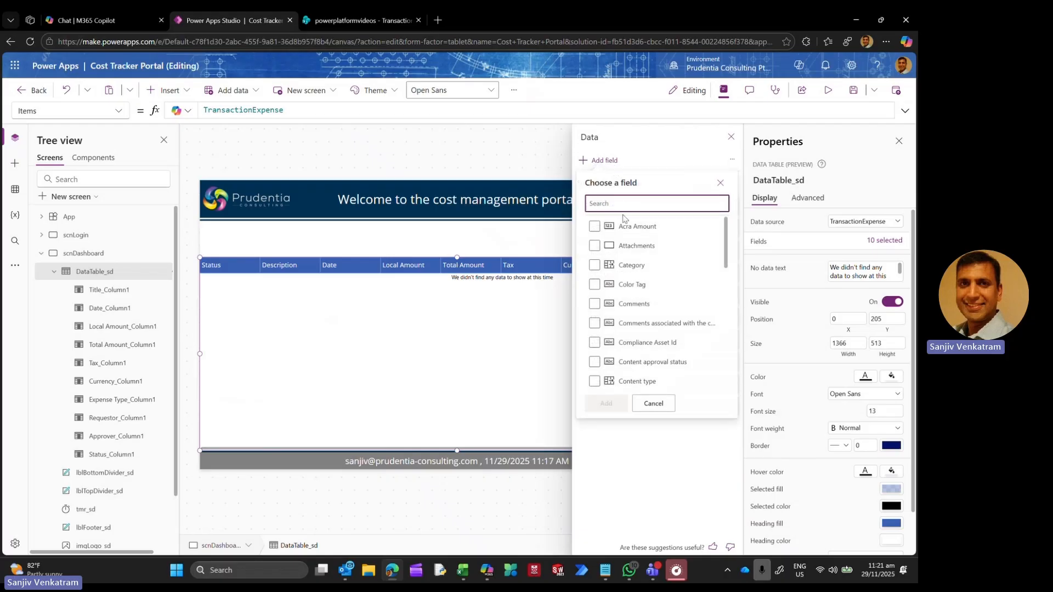
pyautogui.click(625, 225)
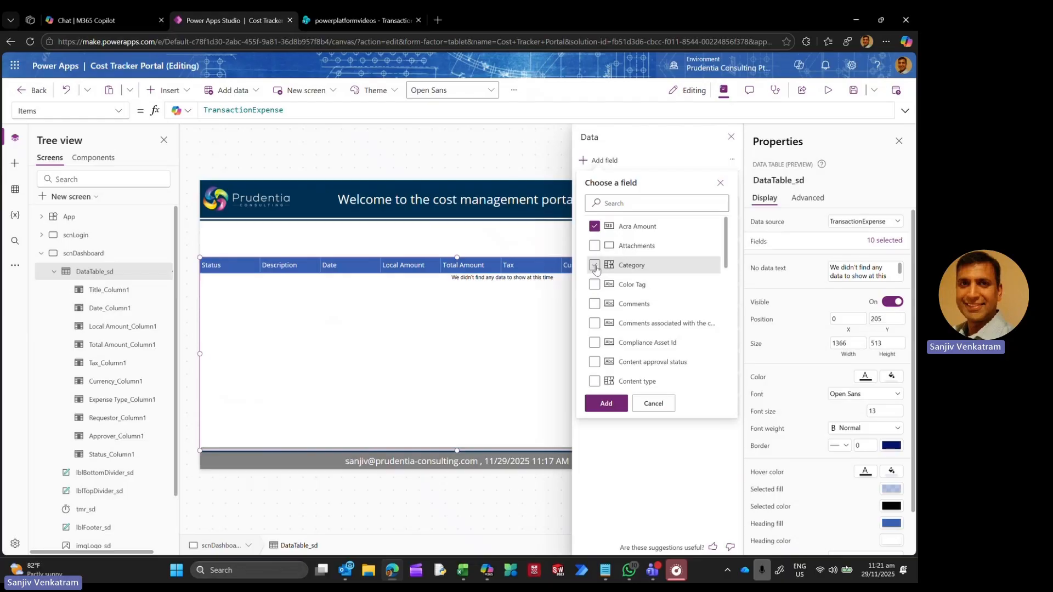
pyautogui.click(596, 267)
pyautogui.click(595, 304)
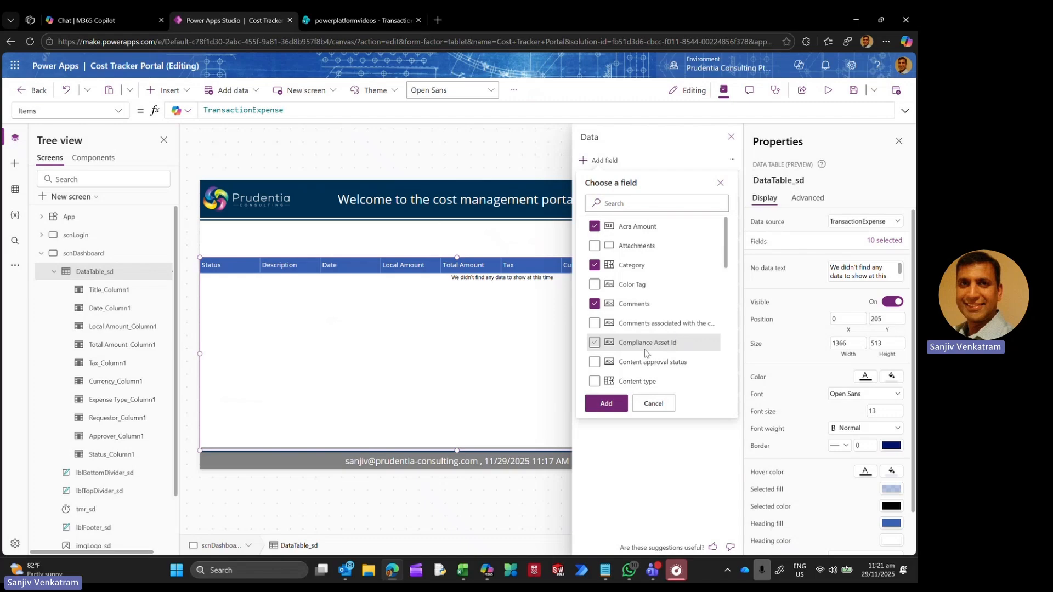
pyautogui.click(606, 403)
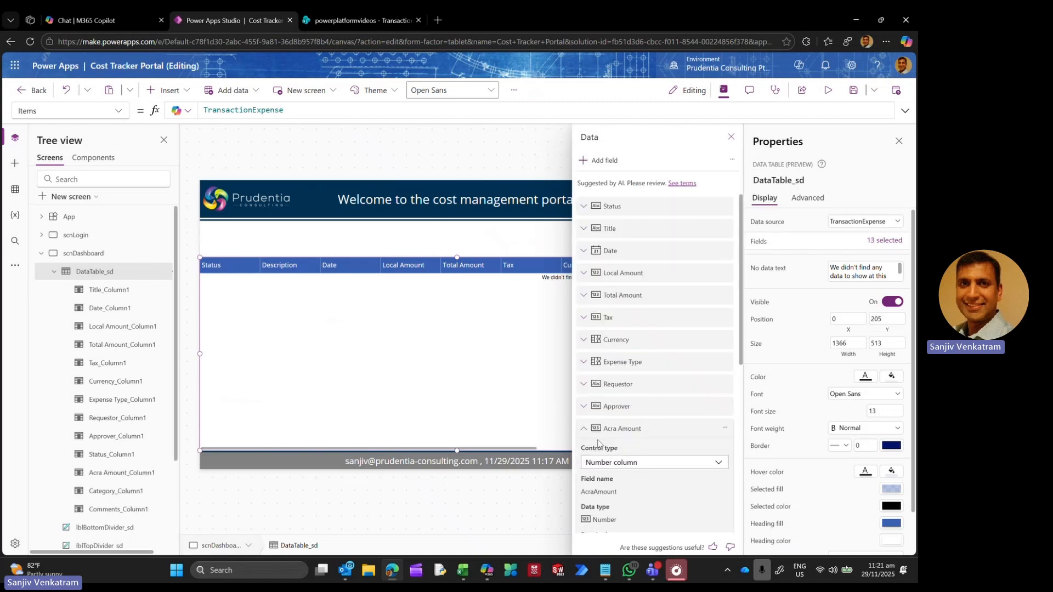
pyautogui.click(584, 429)
pyautogui.click(584, 451)
pyautogui.click(584, 473)
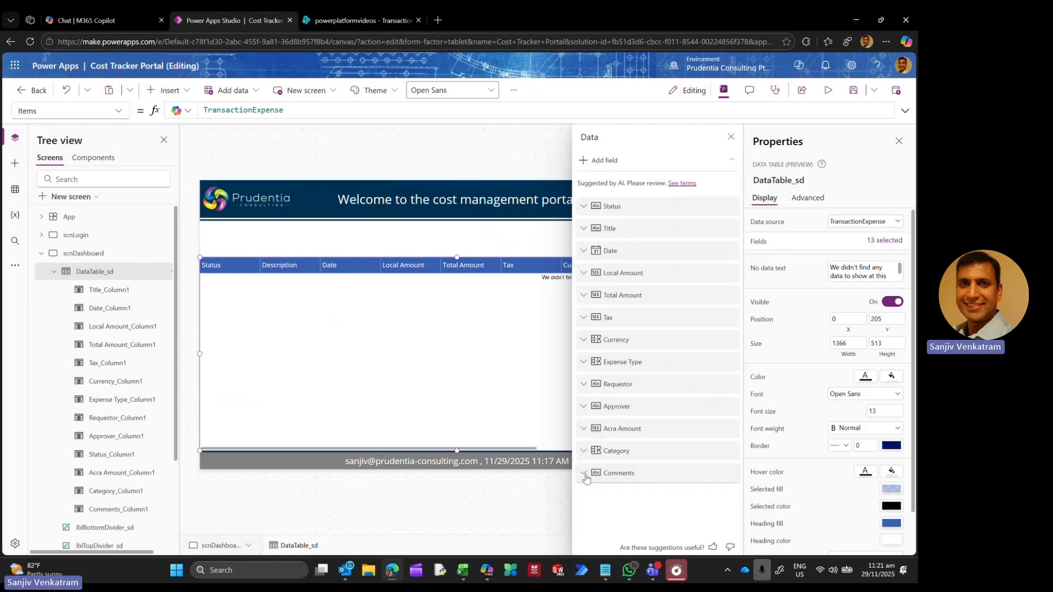
# Step: Reorder the data table's fields to start with Status, Comments, Expense Type, Date, Title, Acra Amount and Local Amount
pyautogui.moveTo(586, 479); pyautogui.dragTo(680, 227)
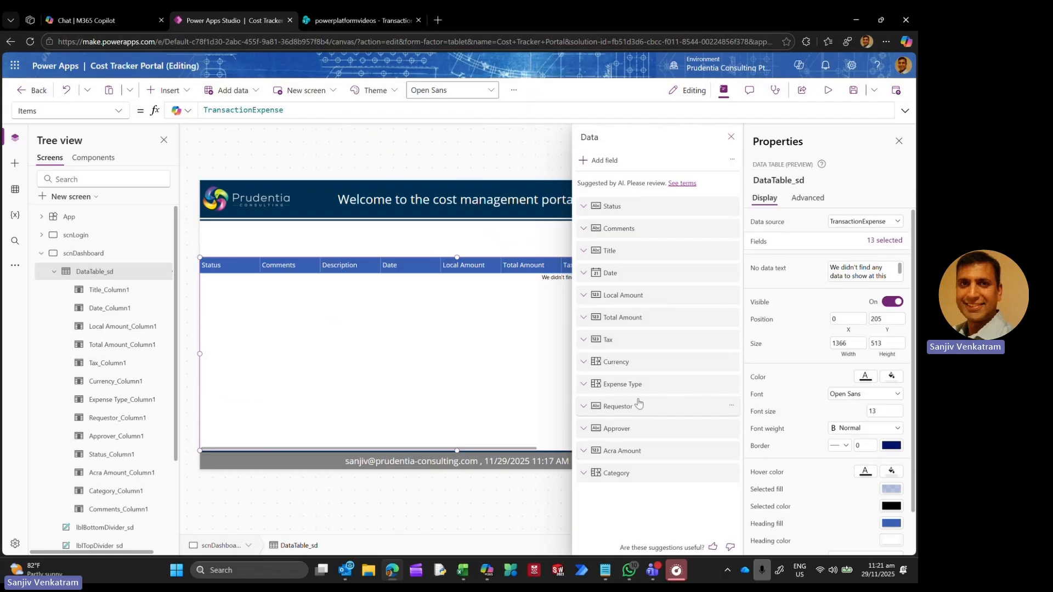
pyautogui.moveTo(646, 384); pyautogui.dragTo(648, 251)
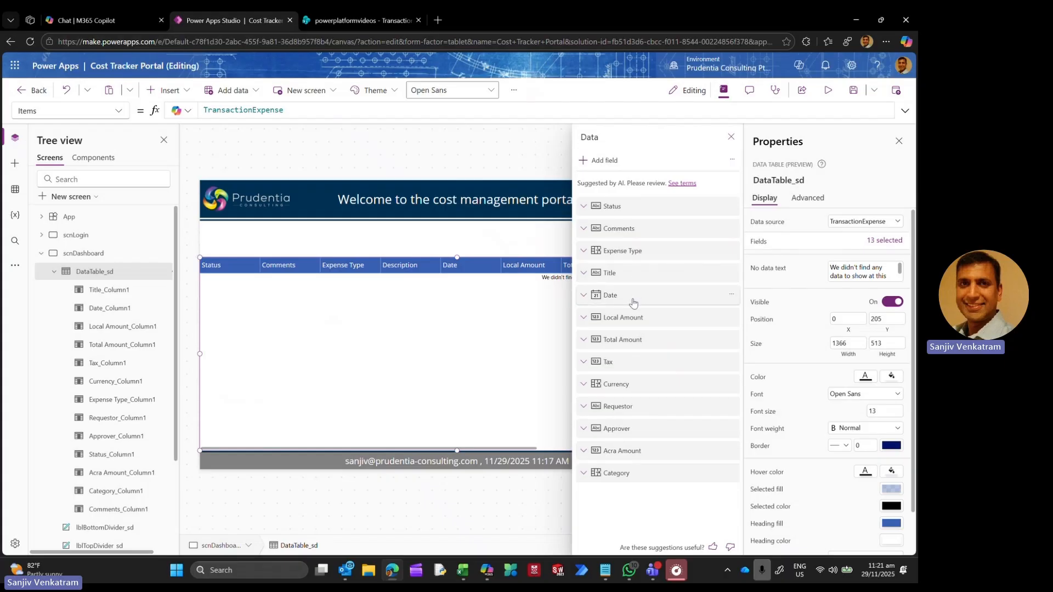
pyautogui.moveTo(625, 450); pyautogui.dragTo(631, 285)
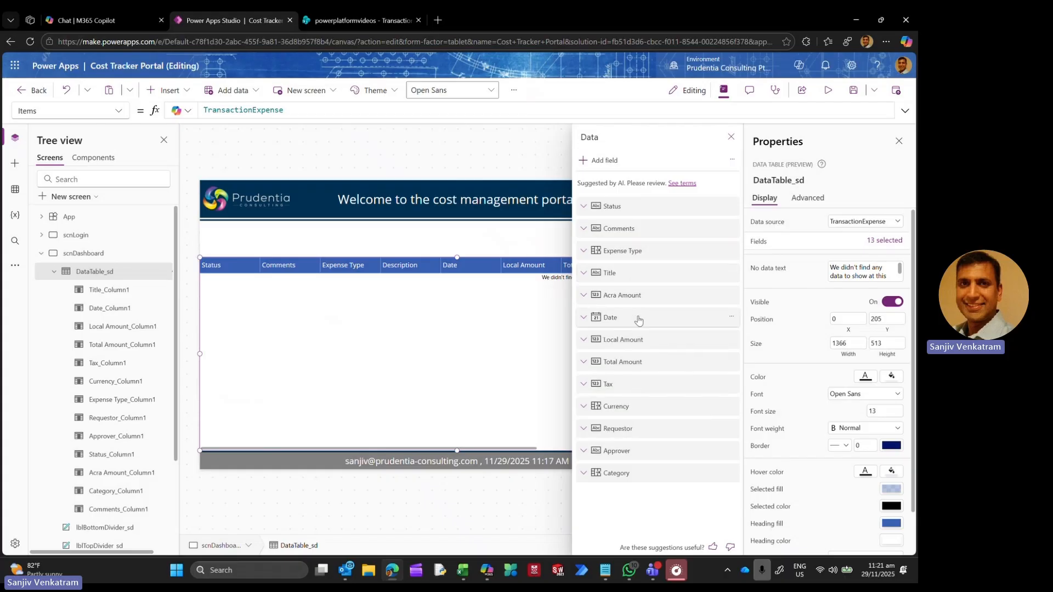
pyautogui.moveTo(623, 344); pyautogui.dragTo(624, 311)
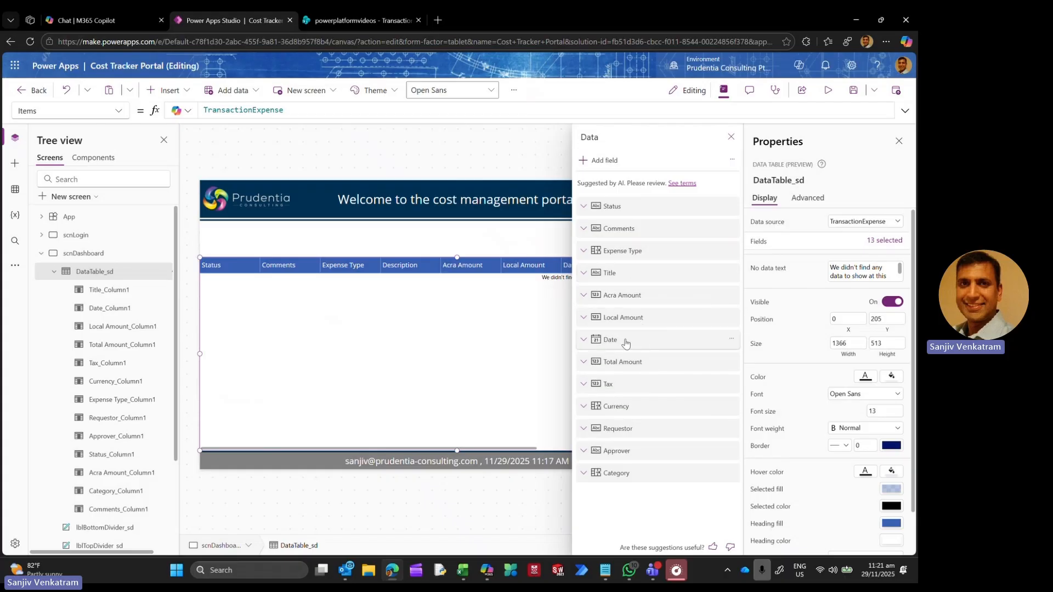
pyautogui.moveTo(629, 343); pyautogui.dragTo(652, 273)
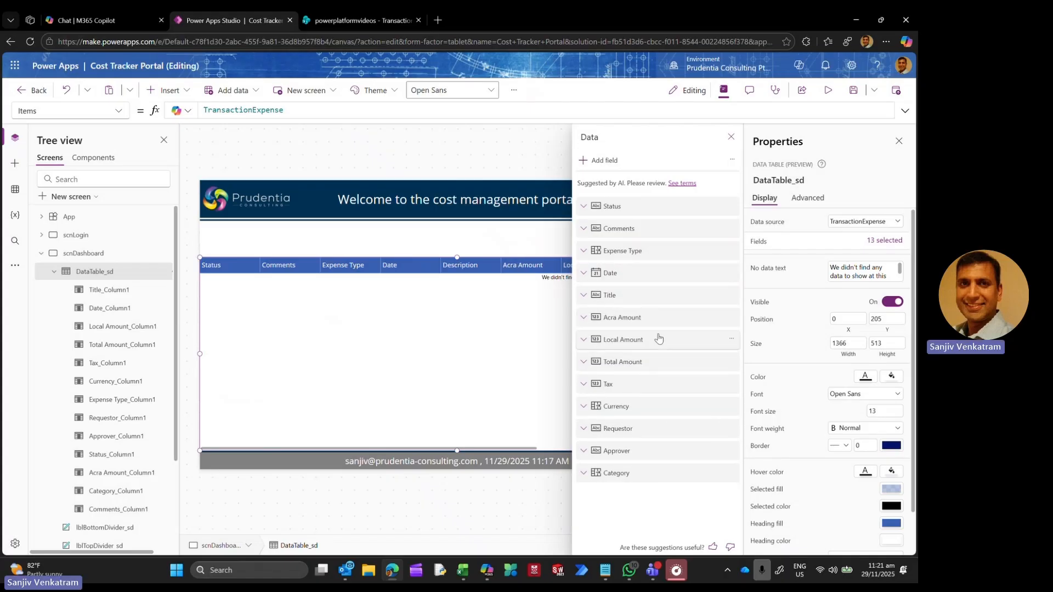
# Step: Move the Category field between Currency and Requestor in the data table's field list, and close the list
pyautogui.moveTo(638, 428)
pyautogui.mouseDown()
pyautogui.moveTo(638, 391)
pyautogui.moveTo(640, 421)
pyautogui.mouseUp()
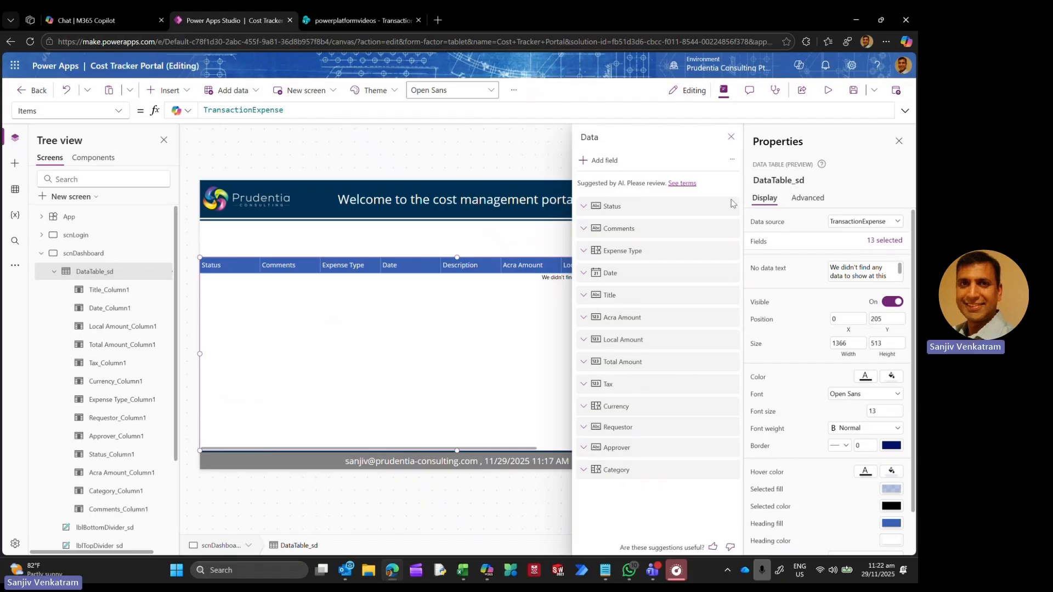
pyautogui.click(731, 136)
pyautogui.click(884, 240)
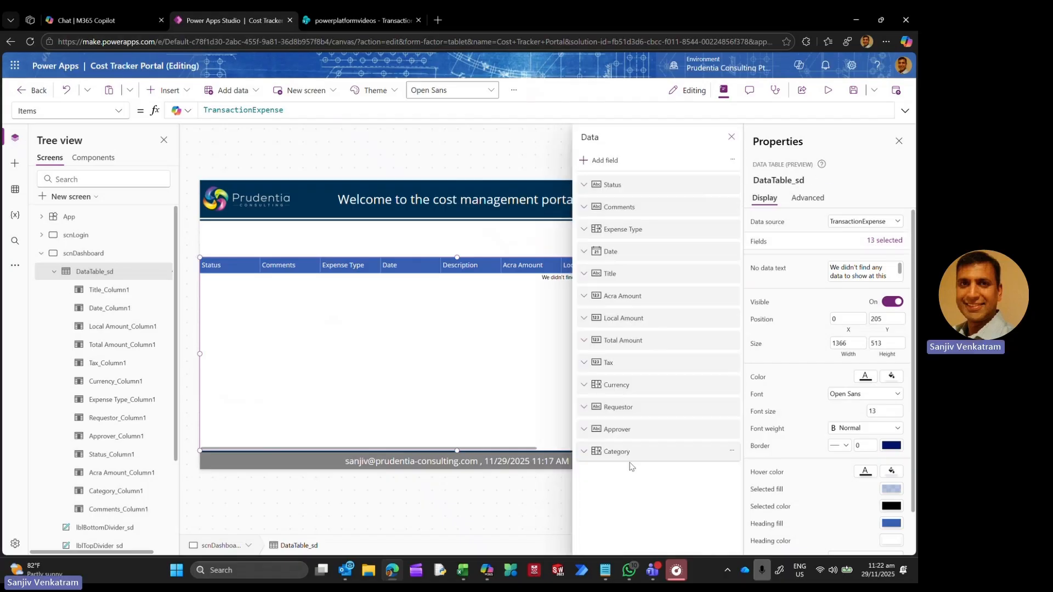
pyautogui.moveTo(631, 454); pyautogui.dragTo(668, 391)
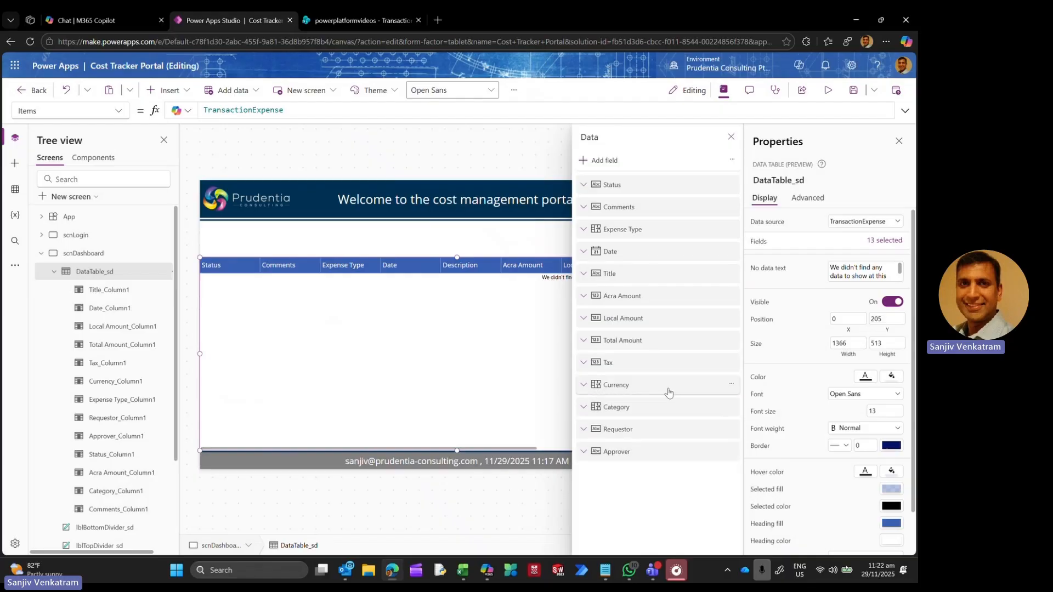
pyautogui.click(732, 137)
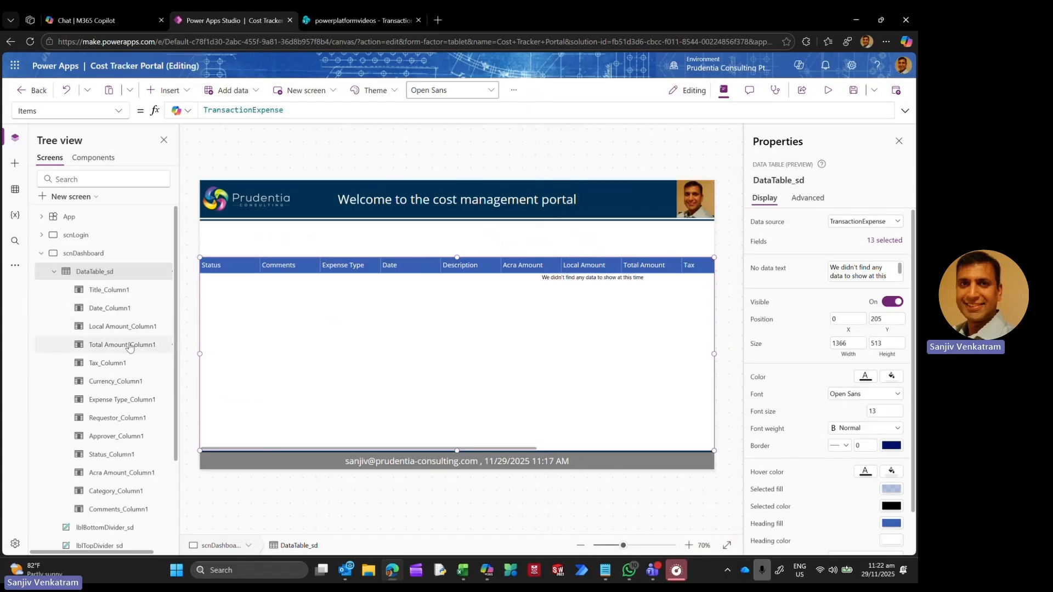
# Step: Set the HeadingFill property of DataTable_sd to varPrudentiaBlue
pyautogui.click(119, 400)
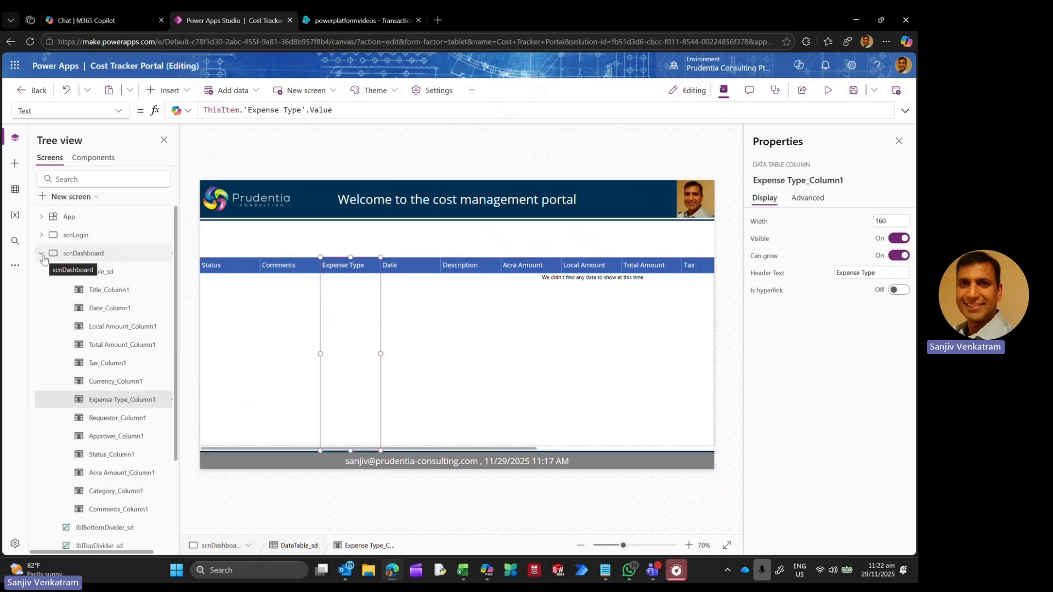
pyautogui.click(54, 271)
pyautogui.click(90, 272)
pyautogui.click(119, 111)
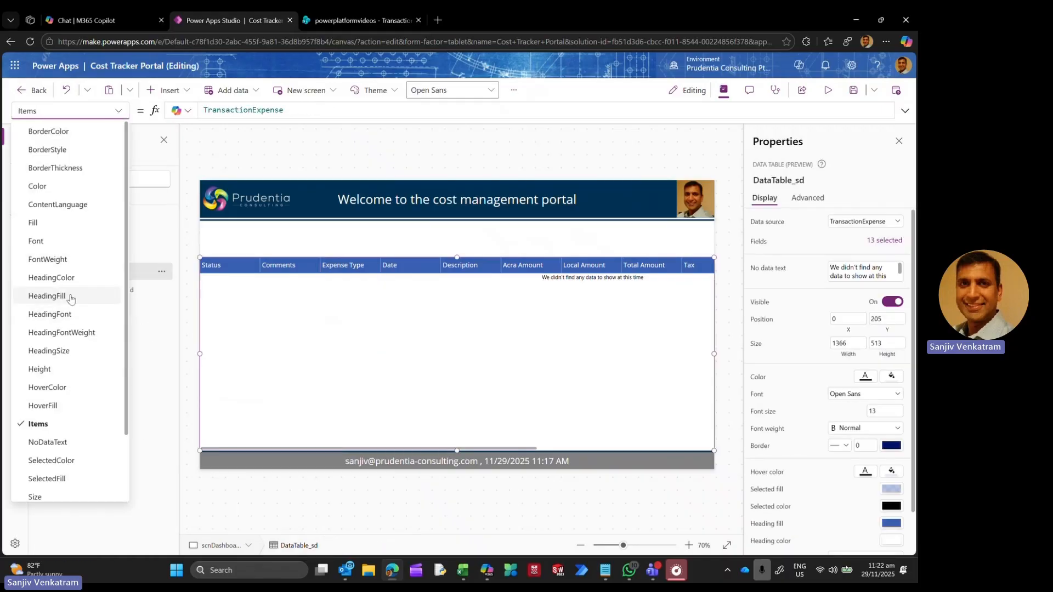
pyautogui.click(69, 297)
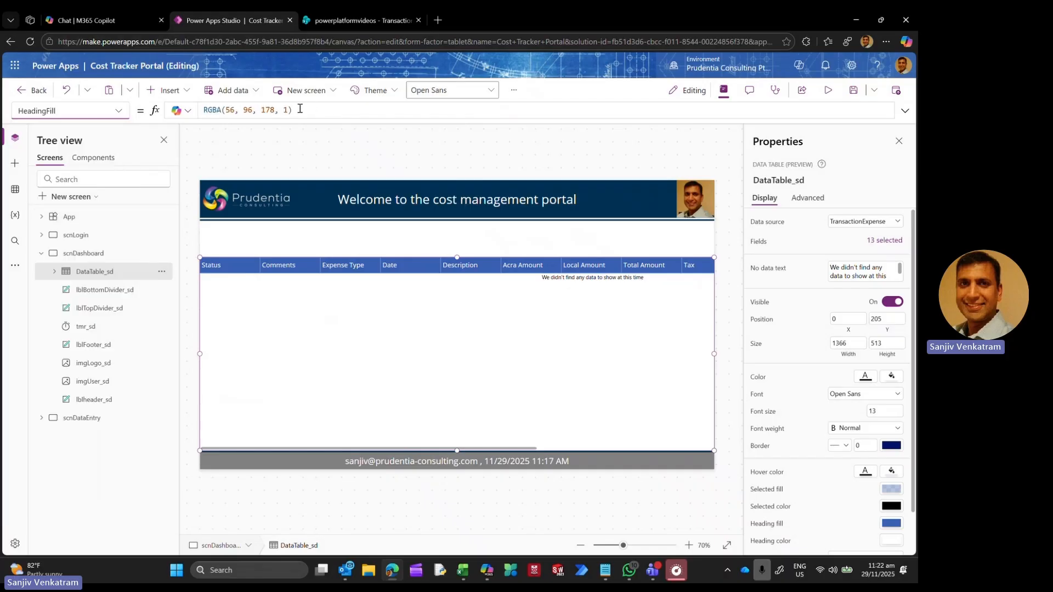
pyautogui.tripleClick(300, 108)
pyautogui.write('var')
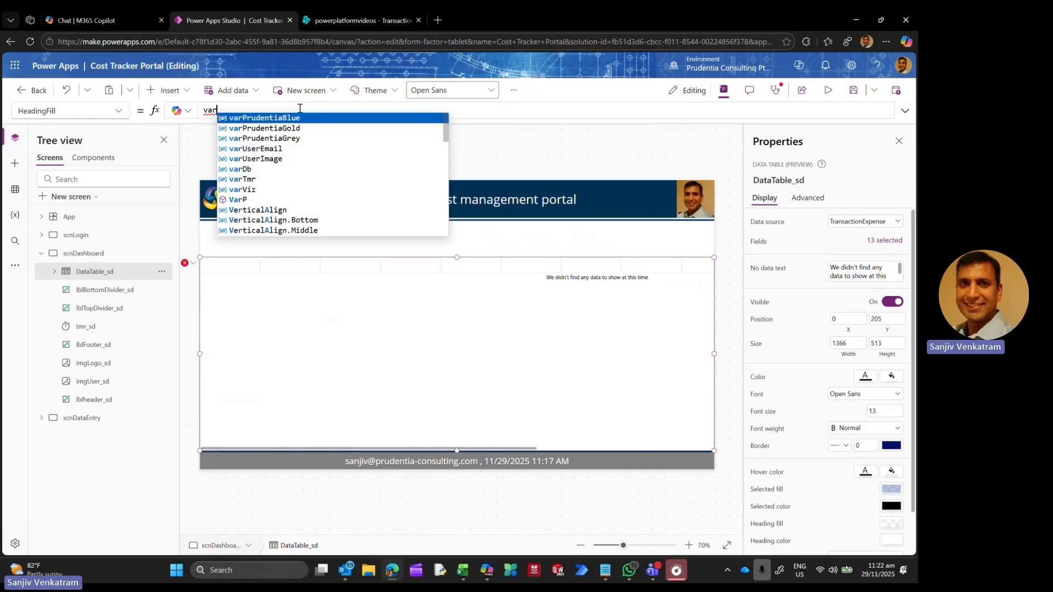
pyautogui.press('Tab')
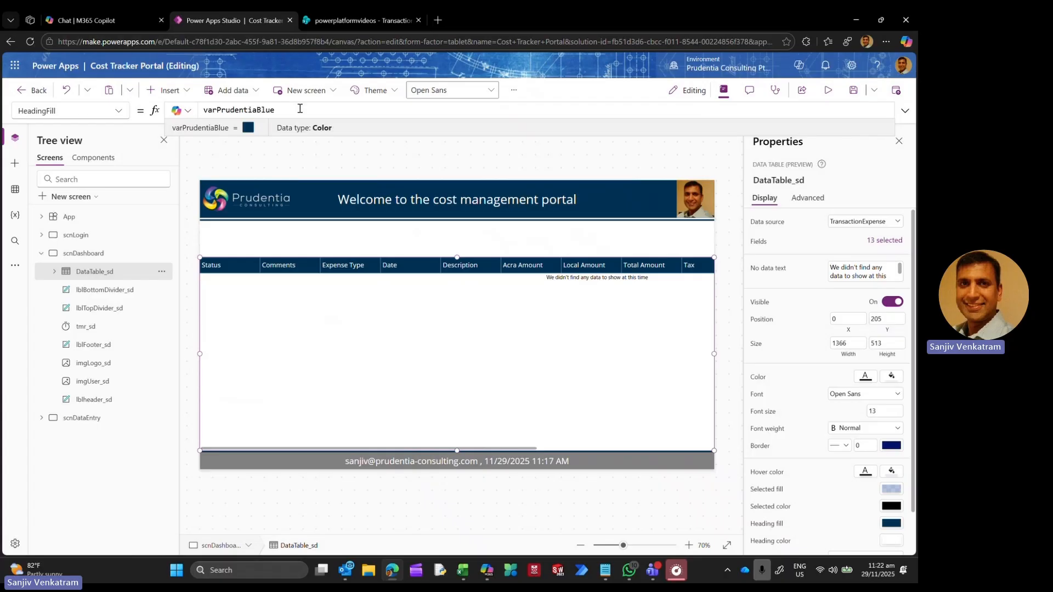
pyautogui.click(347, 236)
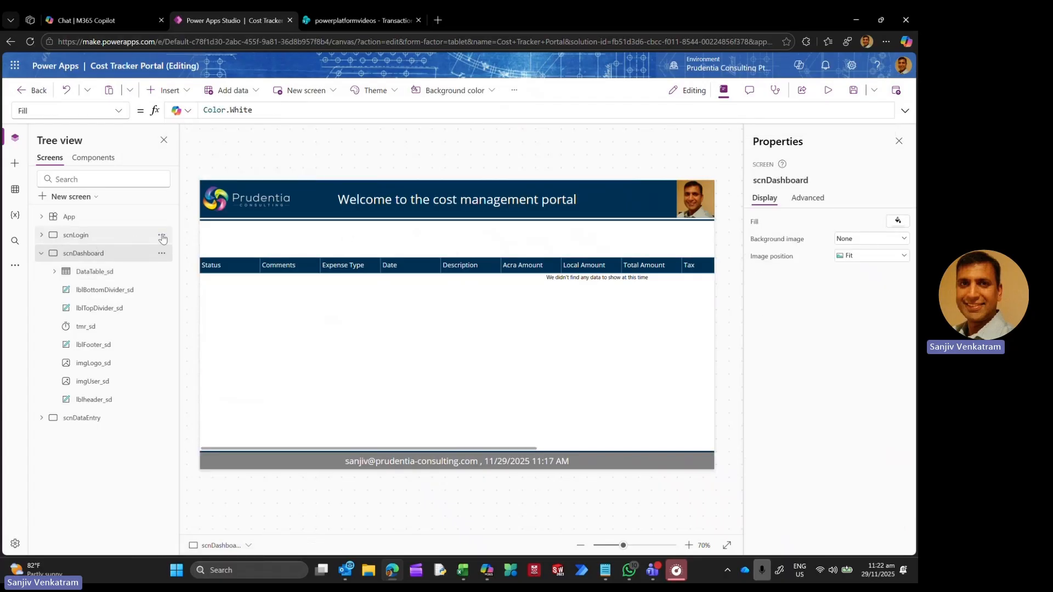
# Step: Insert a Home icon on scnDashboard and place it in the header beside the logo, at about X 262, Y 18
pyautogui.click(166, 90)
pyautogui.write('home')
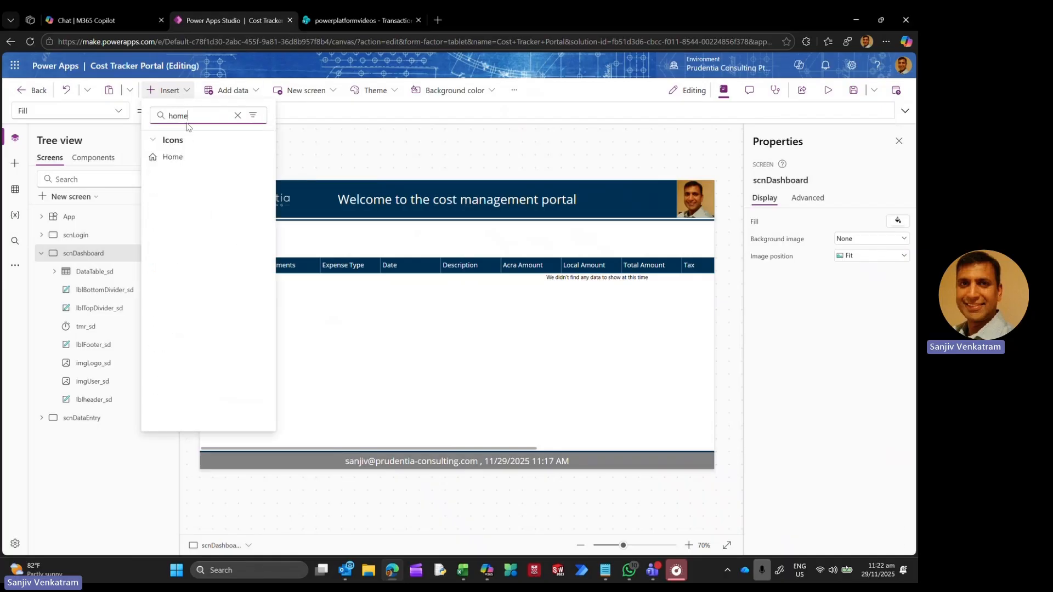
pyautogui.click(172, 157)
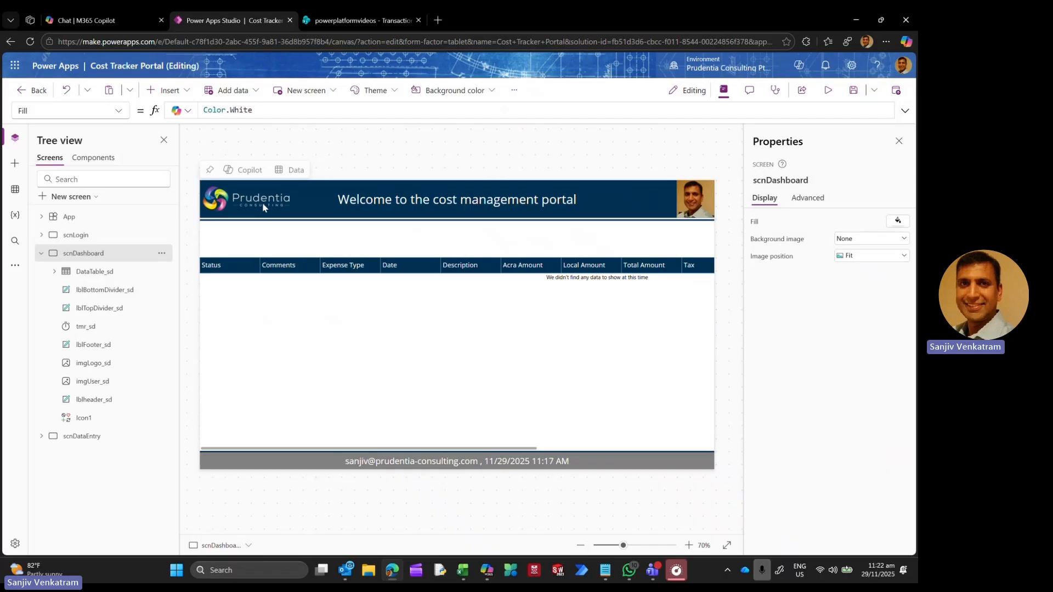
pyautogui.moveTo(235, 206); pyautogui.dragTo(313, 202)
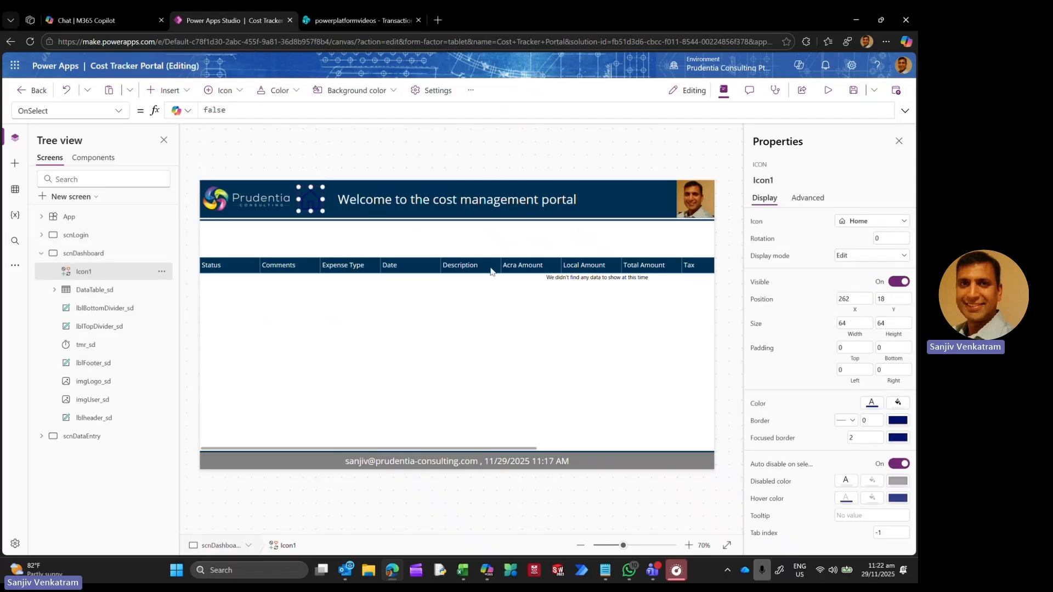
# Step: Set the home icon's width and height to 50
pyautogui.doubleClick(853, 323)
pyautogui.write('50')
pyautogui.press('Tab')
pyautogui.write('500')
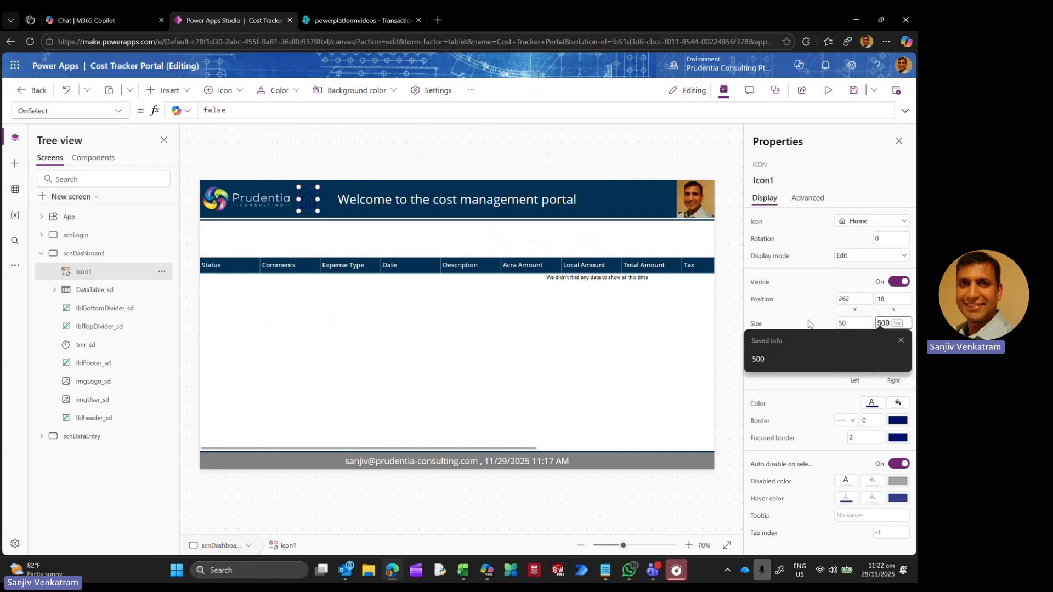
pyautogui.press('Tab')
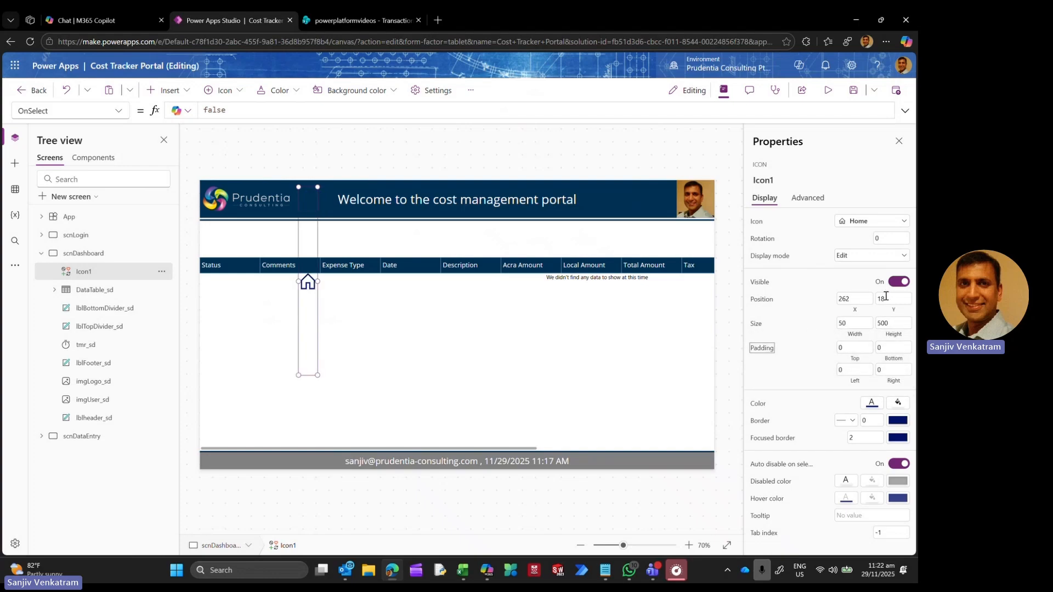
pyautogui.click(898, 328)
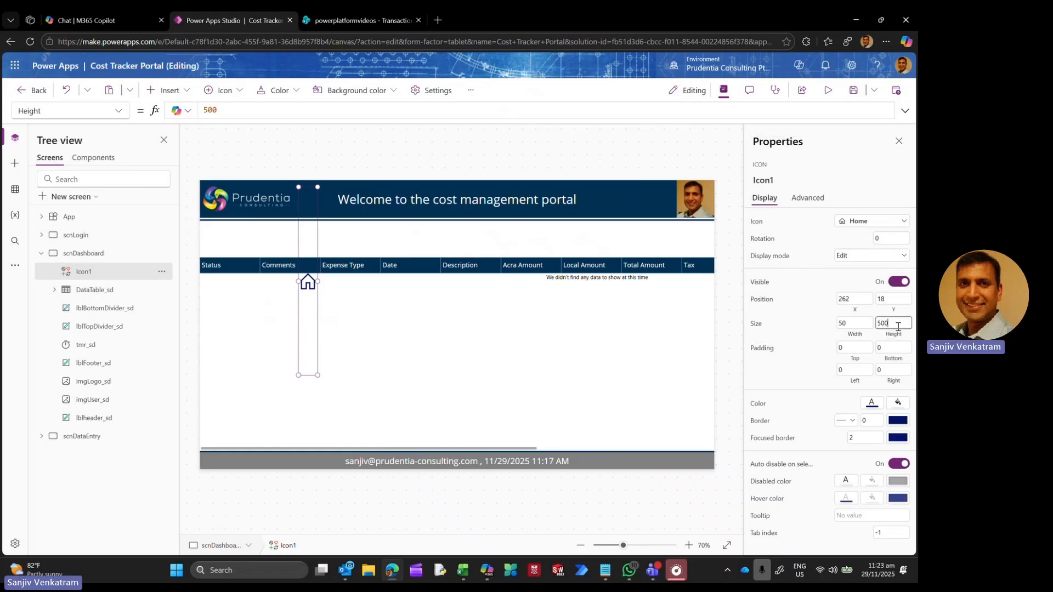
pyautogui.press('BackSpace')
pyautogui.press('Tab')
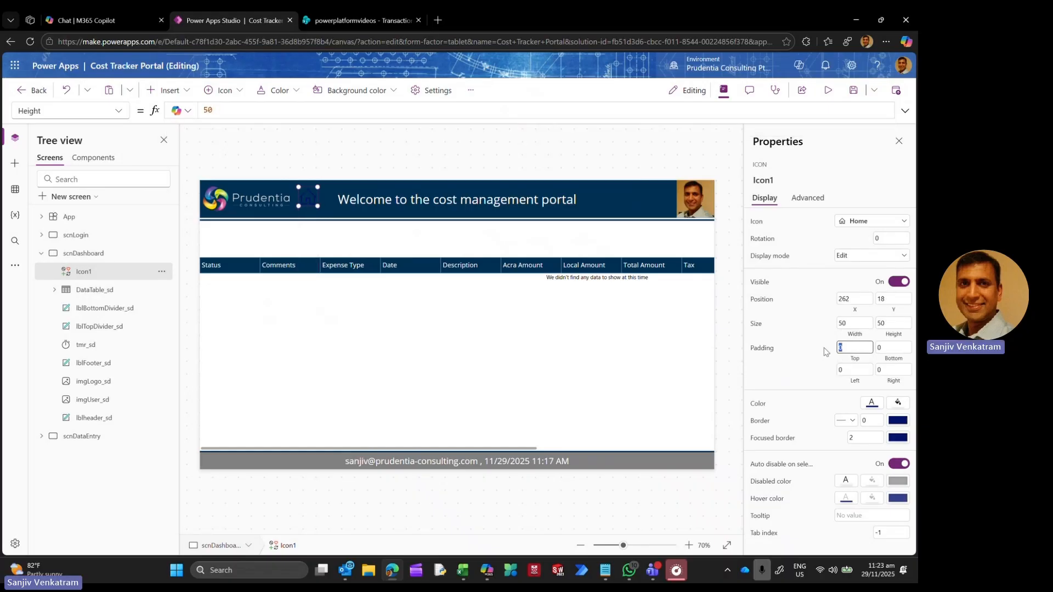
# Step: Set the home icon's top, bottom, left and right padding to 5
pyautogui.write('5')
pyautogui.press('Tab')
pyautogui.press('Tab')
pyautogui.write('5')
pyautogui.press('Tab')
pyautogui.write('5')
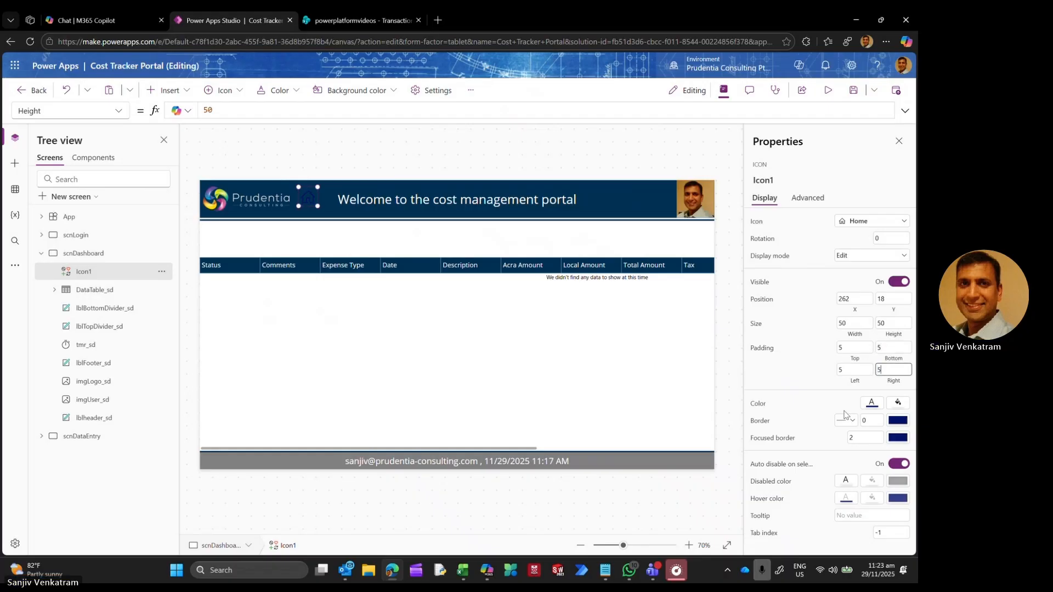
# Step: Color the home icon white and shift it within the header to about X 284, Y 25
pyautogui.click(872, 403)
pyautogui.click(692, 483)
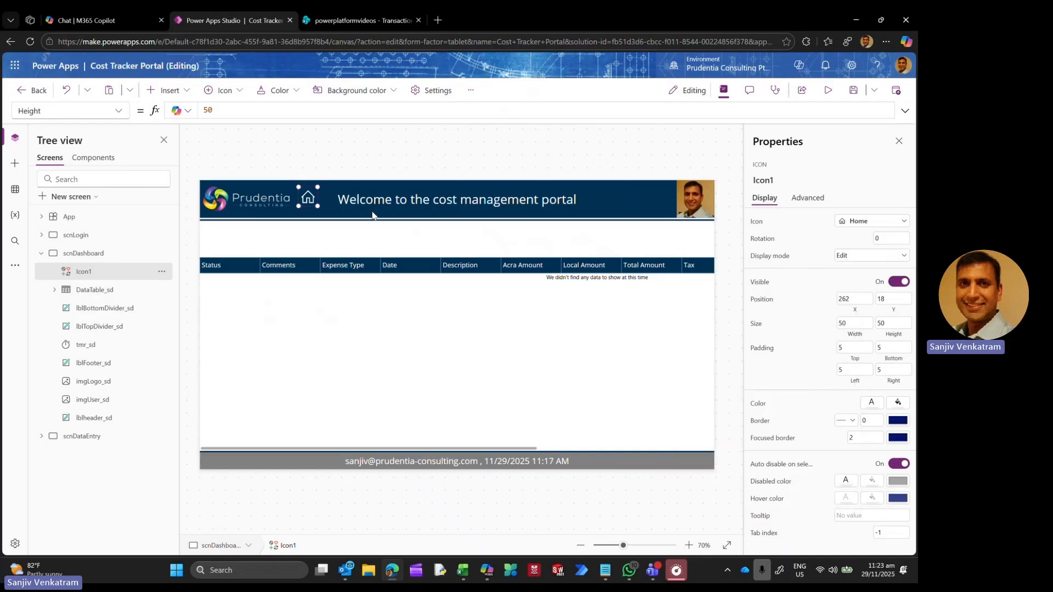
pyautogui.moveTo(305, 198); pyautogui.dragTo(313, 201)
# Step: Set the home icon's OnSelect property to Navigate(scnLogin)
pyautogui.click(117, 118)
pyautogui.scroll(-4, 88, 277)
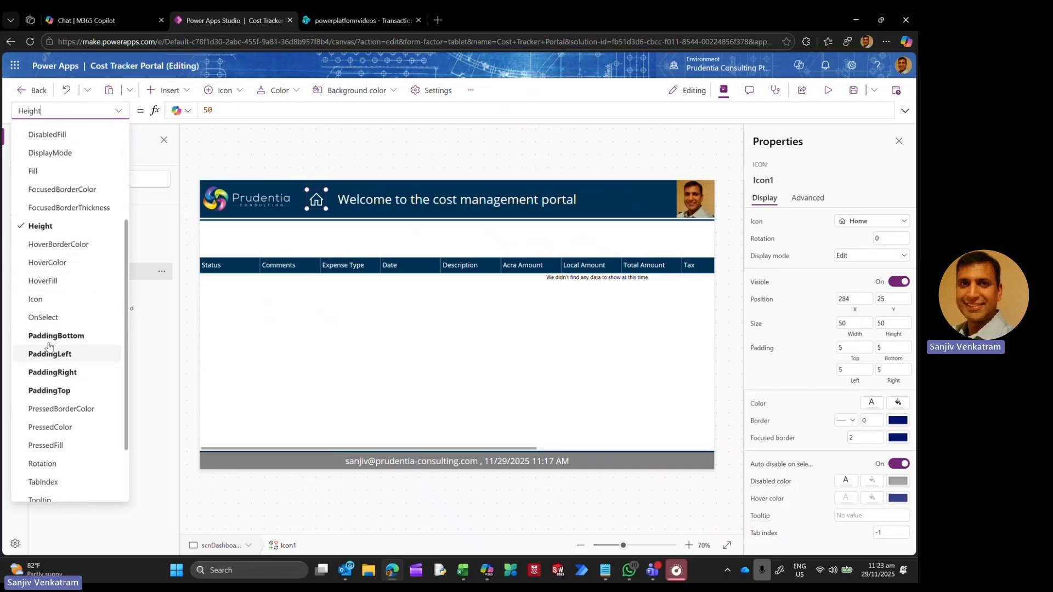
pyautogui.click(45, 318)
pyautogui.click(245, 112)
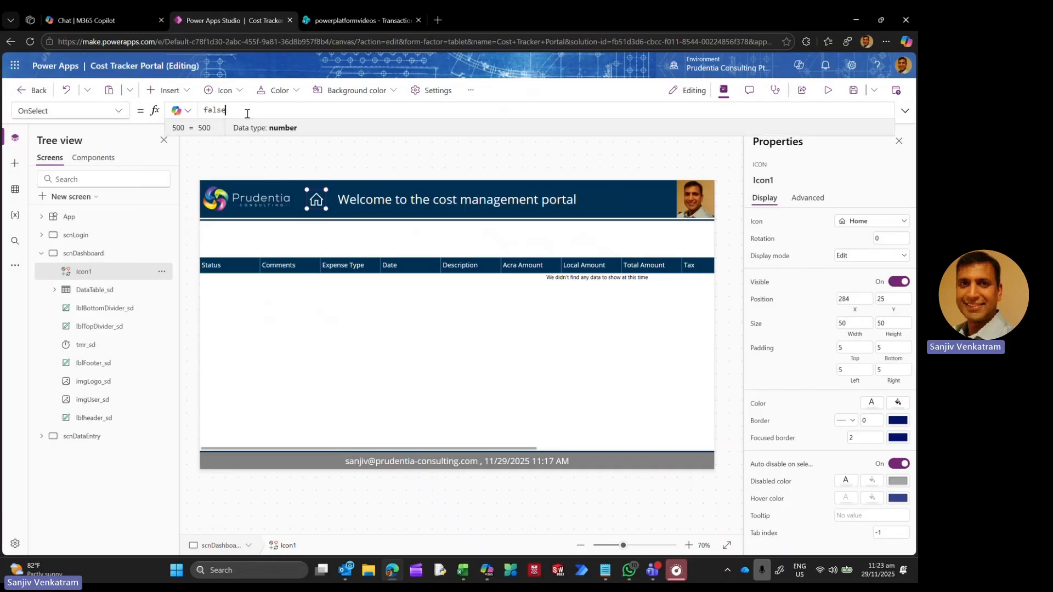
pyautogui.hotkey('ctrl', 'a')
pyautogui.write('Nav')
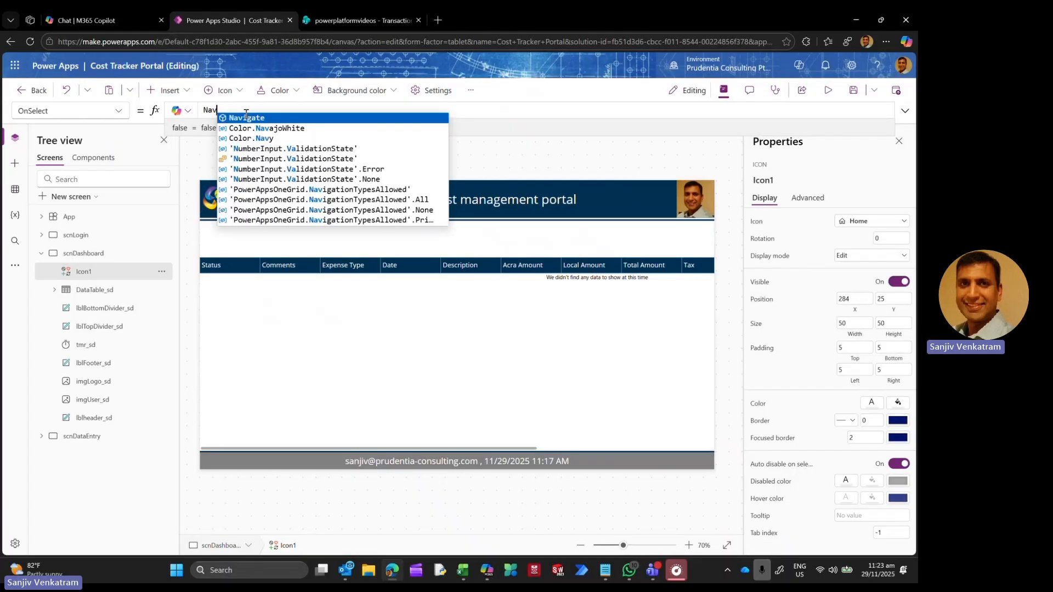
pyautogui.write('igate(sd')
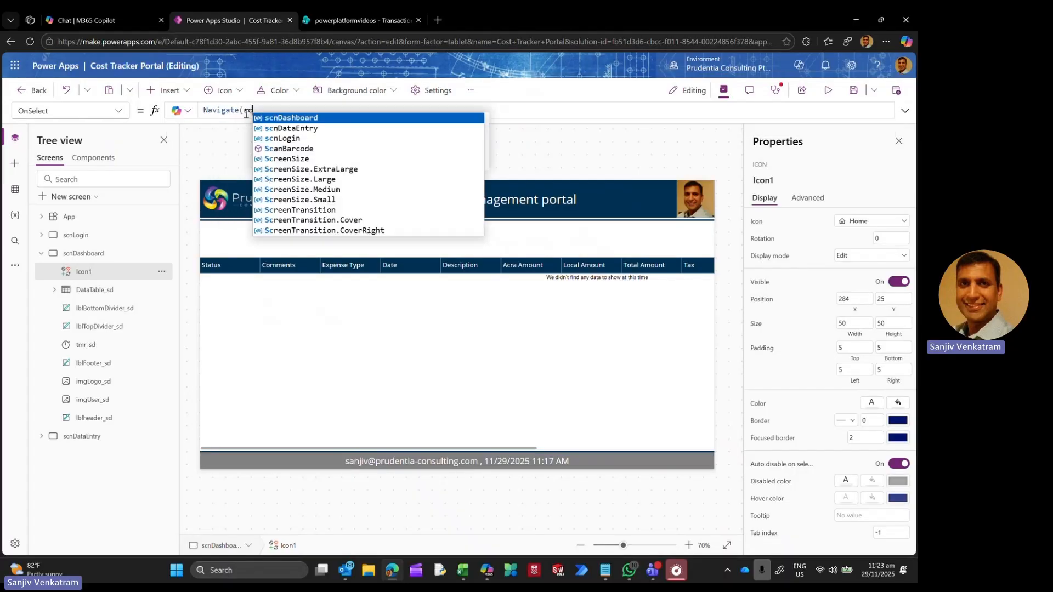
pyautogui.press('Down')
pyautogui.press('Down')
pyautogui.press('Tab')
pyautogui.write(')')
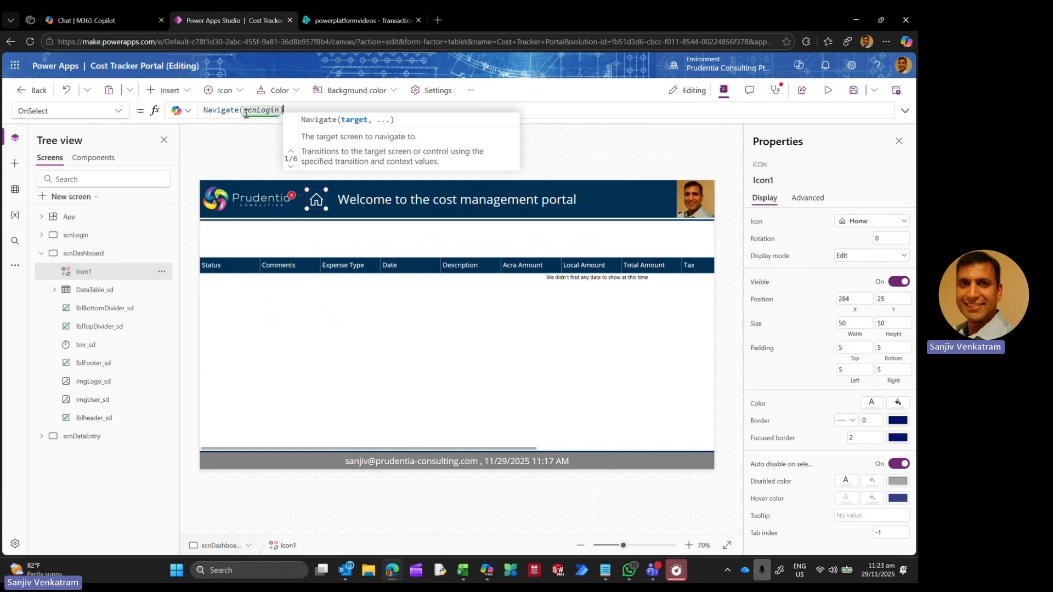
pyautogui.click(407, 165)
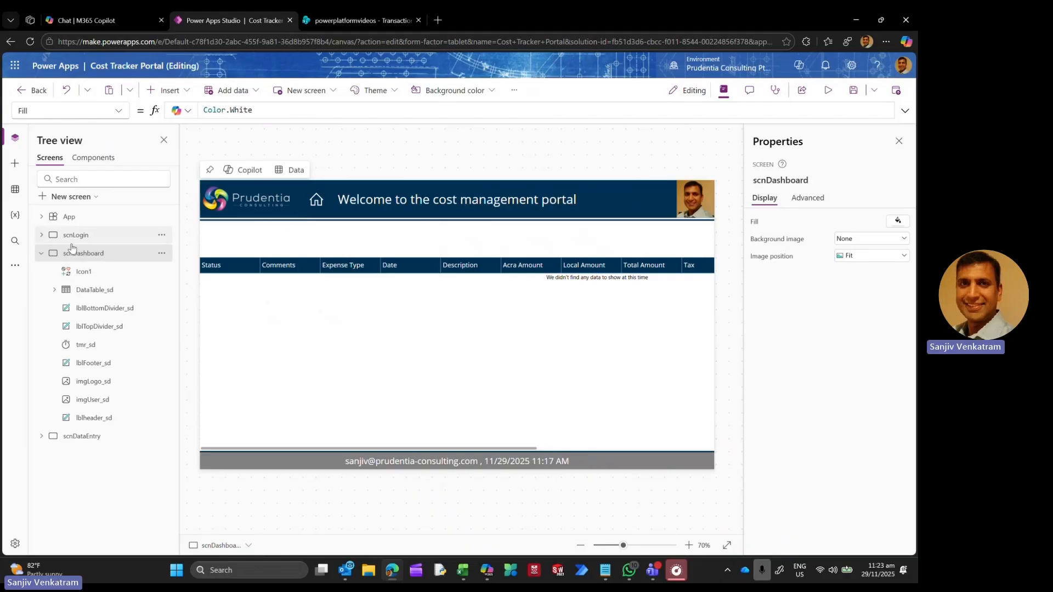
# Step: Open the scnDataEntry screen and start a preview of the app from it
pyautogui.click(41, 254)
pyautogui.click(77, 271)
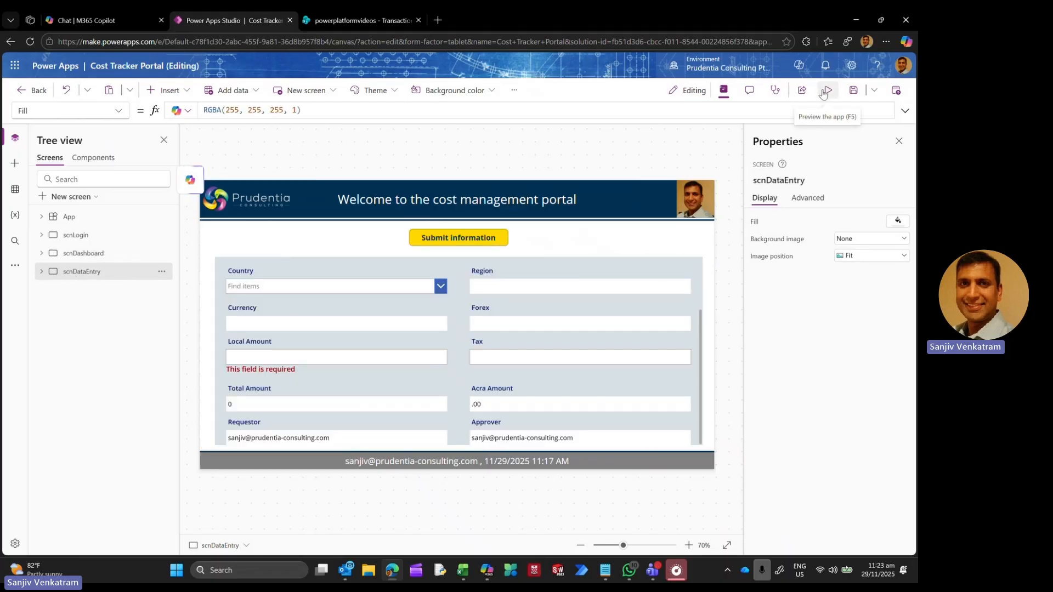
pyautogui.click(823, 94)
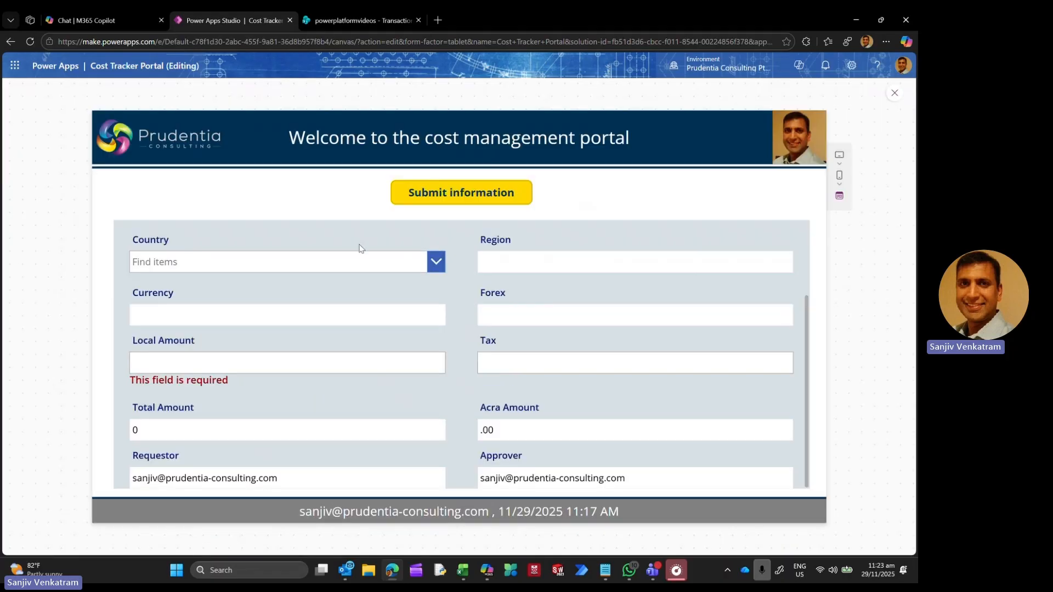
# Step: Choose Indonesia as the country and Airfare as the expense type in the expense form
pyautogui.click(290, 256)
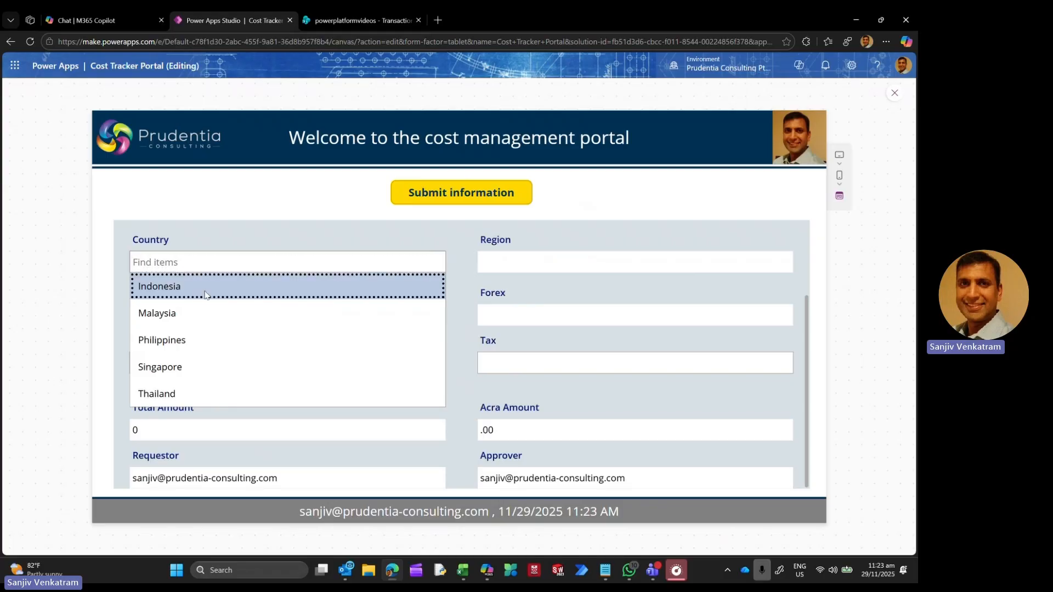
pyautogui.click(252, 286)
pyautogui.scroll(3, 542, 289)
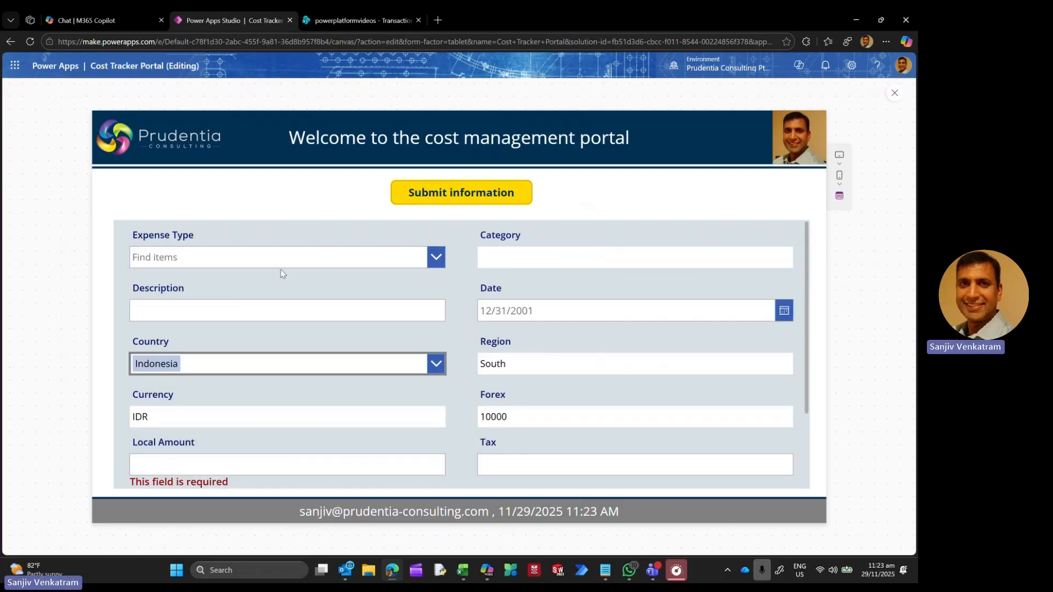
pyautogui.click(249, 257)
pyautogui.click(218, 282)
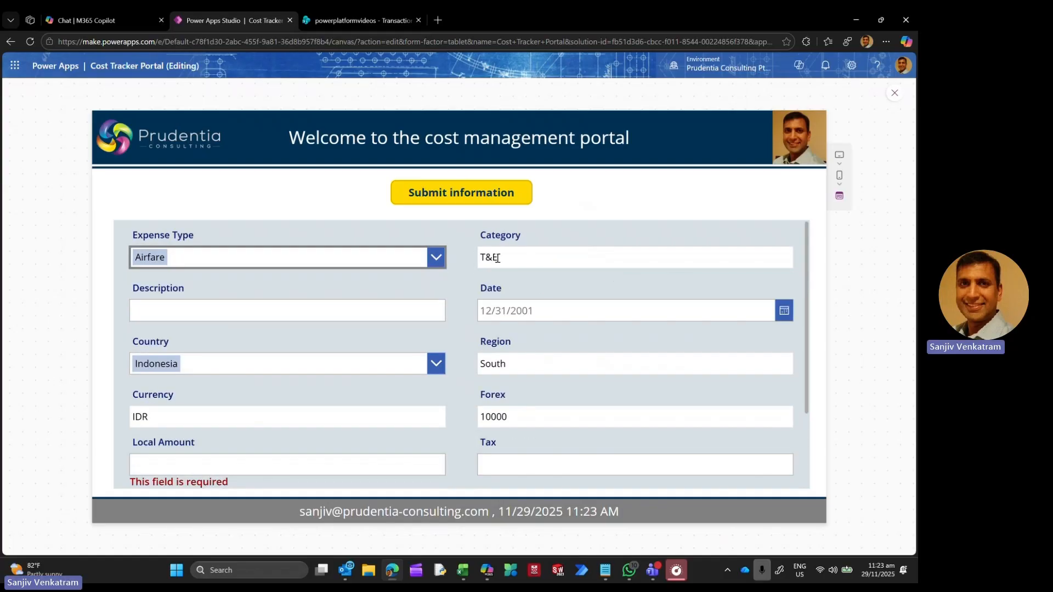
# Step: Enter "Biz trp to KL" as the expense description and set the date to 11/27/2025
pyautogui.click(244, 312)
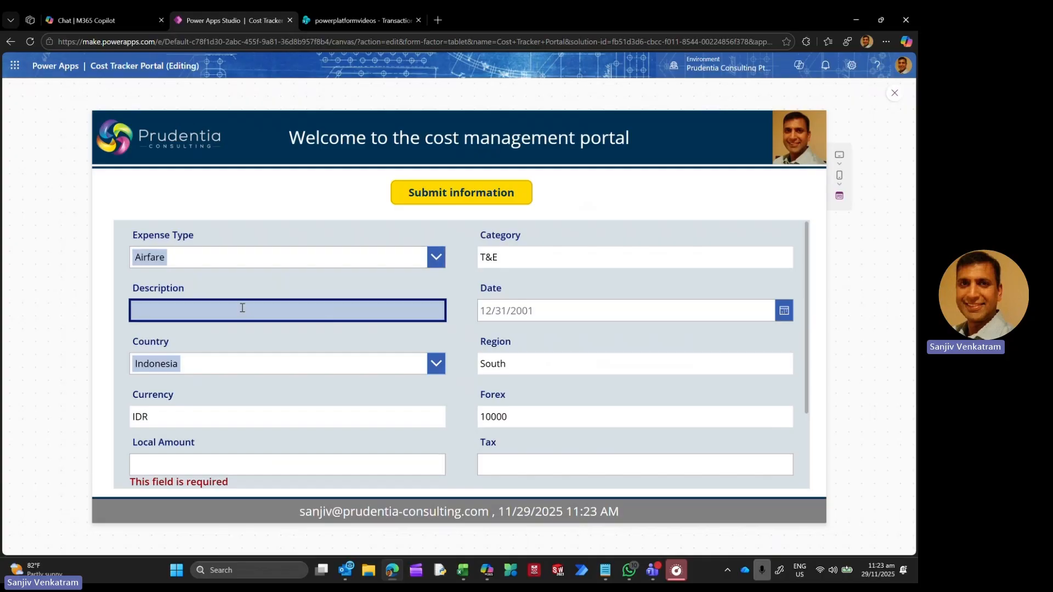
pyautogui.write('Biz trp to KL')
pyautogui.click(784, 311)
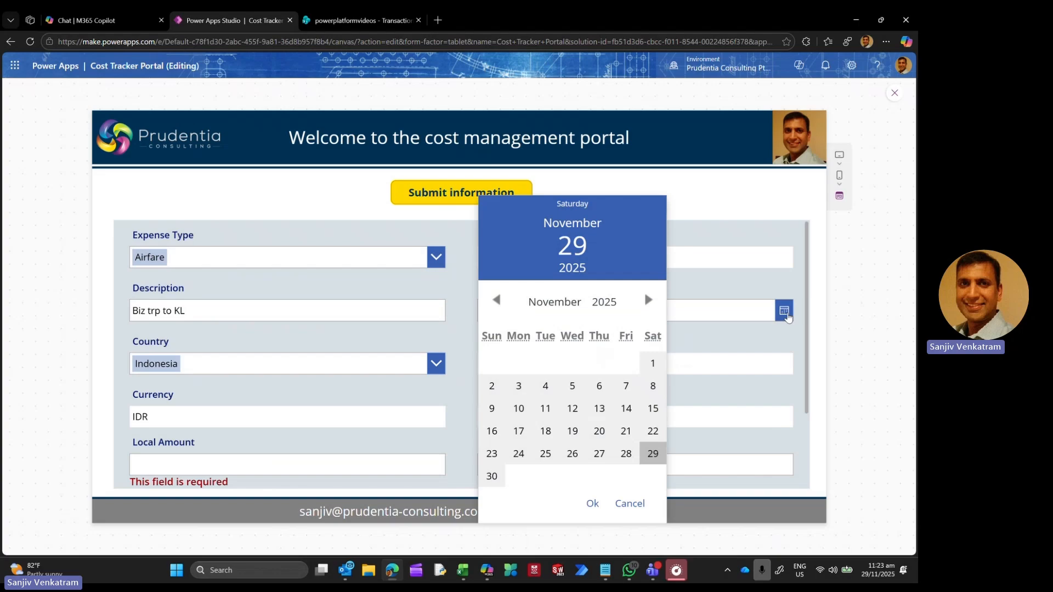
pyautogui.click(599, 454)
pyautogui.click(593, 504)
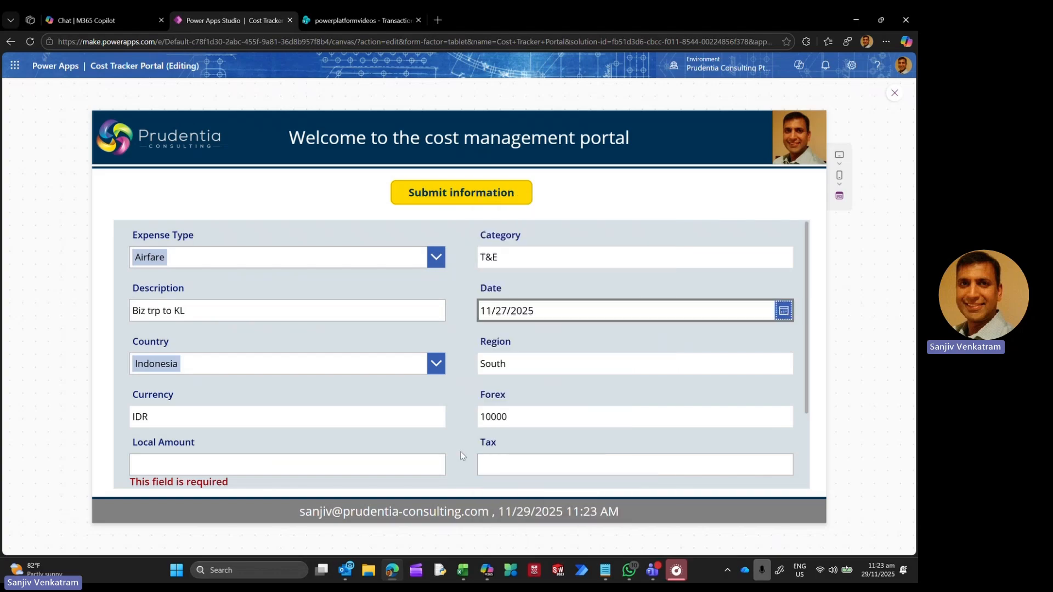
# Step: Change the expense's country to Malaysia
pyautogui.scroll(-1, 391, 364)
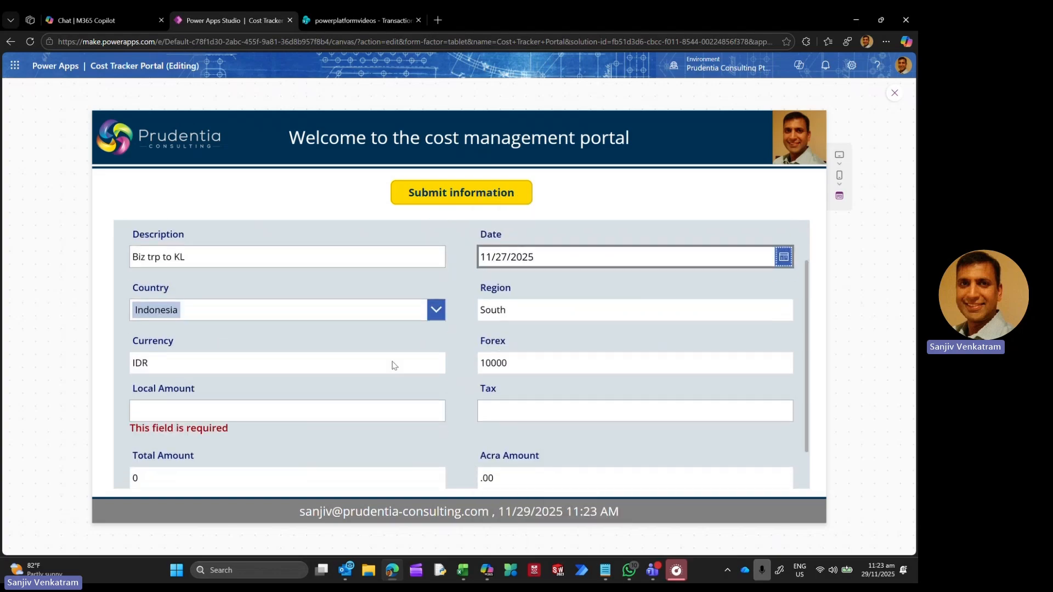
pyautogui.click(289, 409)
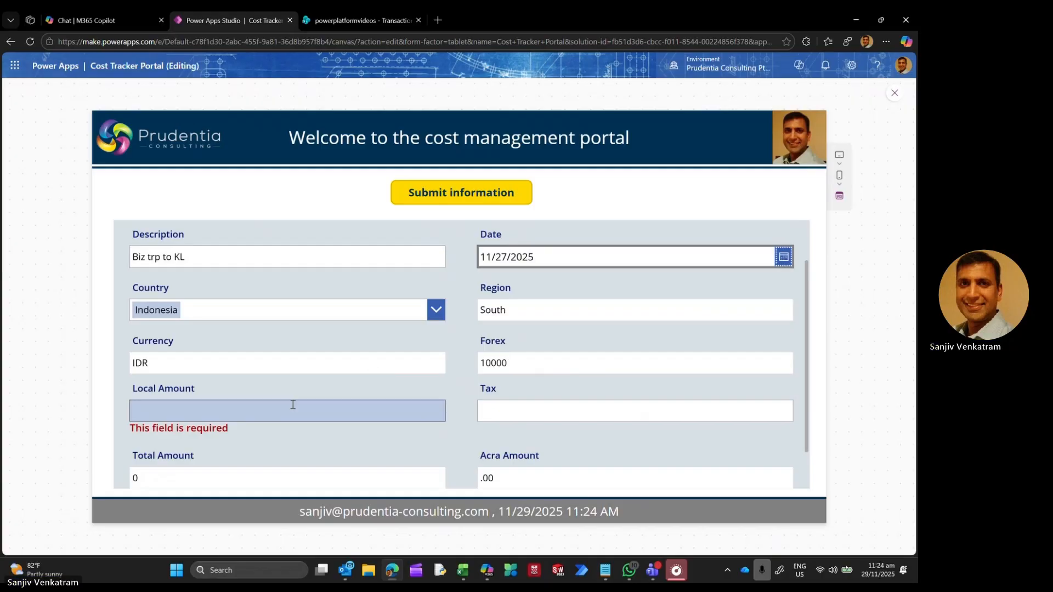
pyautogui.scroll(1, 410, 324)
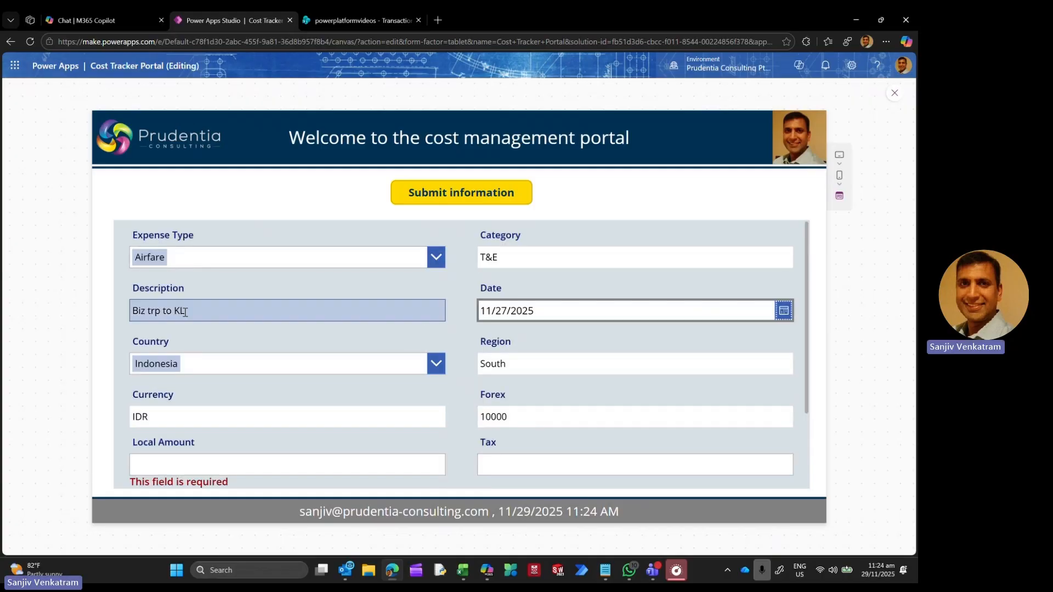
pyautogui.click(169, 368)
pyautogui.click(164, 437)
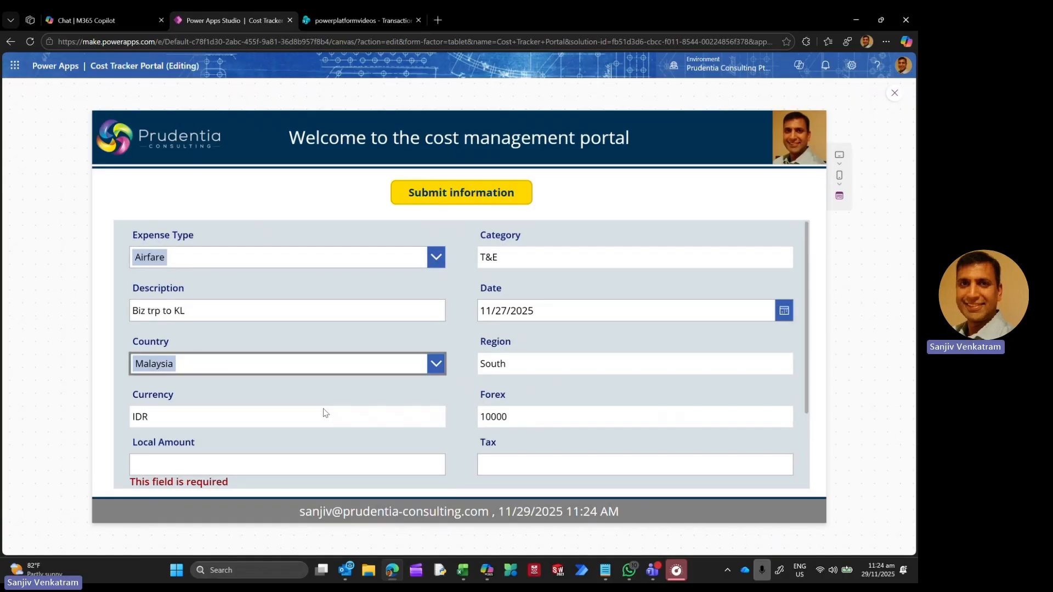
# Step: Enter a local amount of 500 and a tax of 10 for the expense
pyautogui.scroll(-2, 403, 354)
pyautogui.click(200, 370)
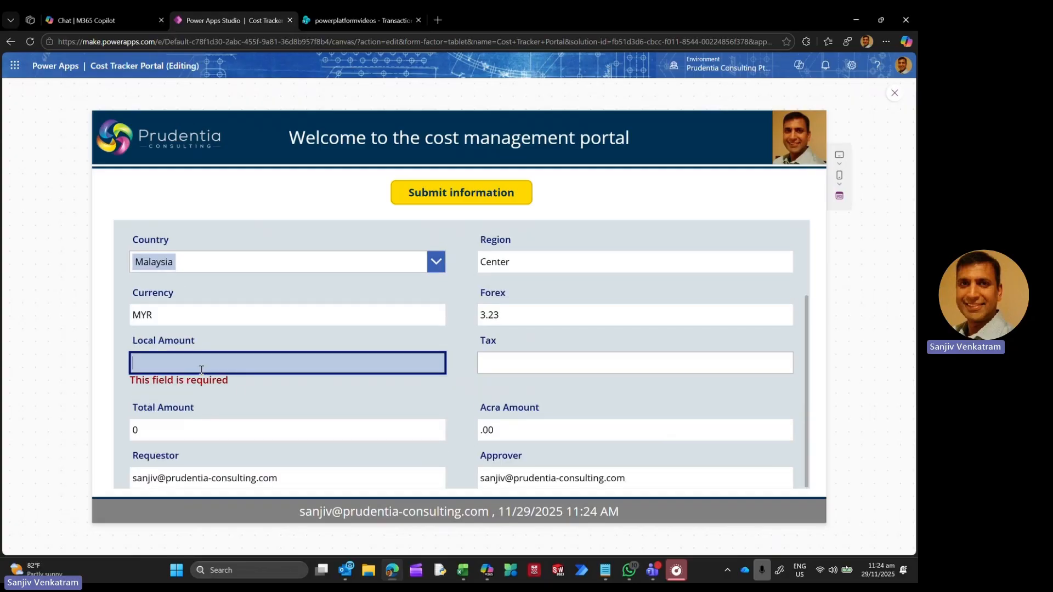
pyautogui.write('500')
pyautogui.click(358, 353)
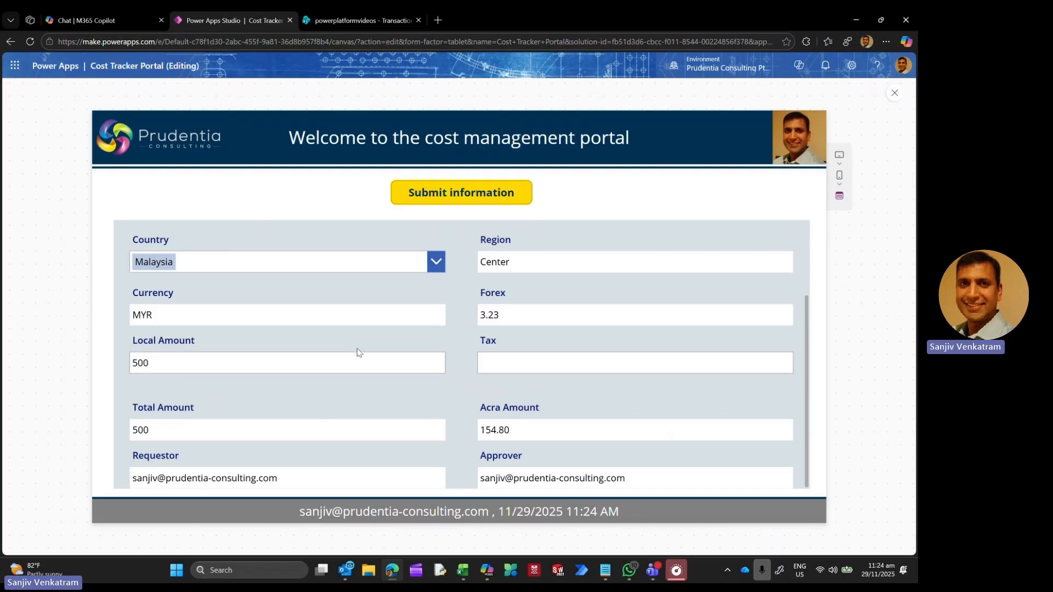
pyautogui.click(499, 357)
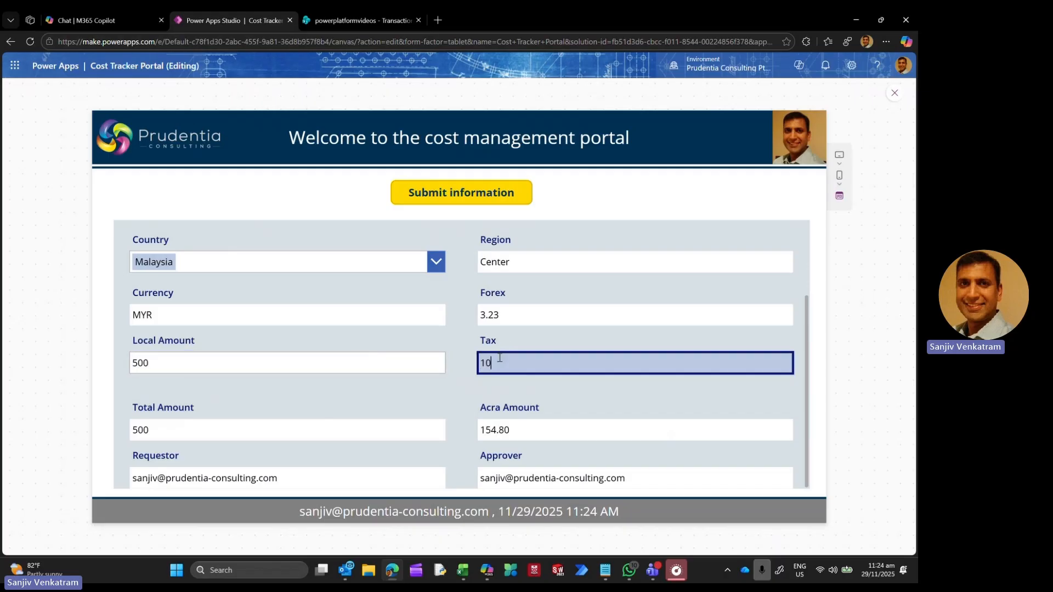
pyautogui.write('10')
pyautogui.click(454, 386)
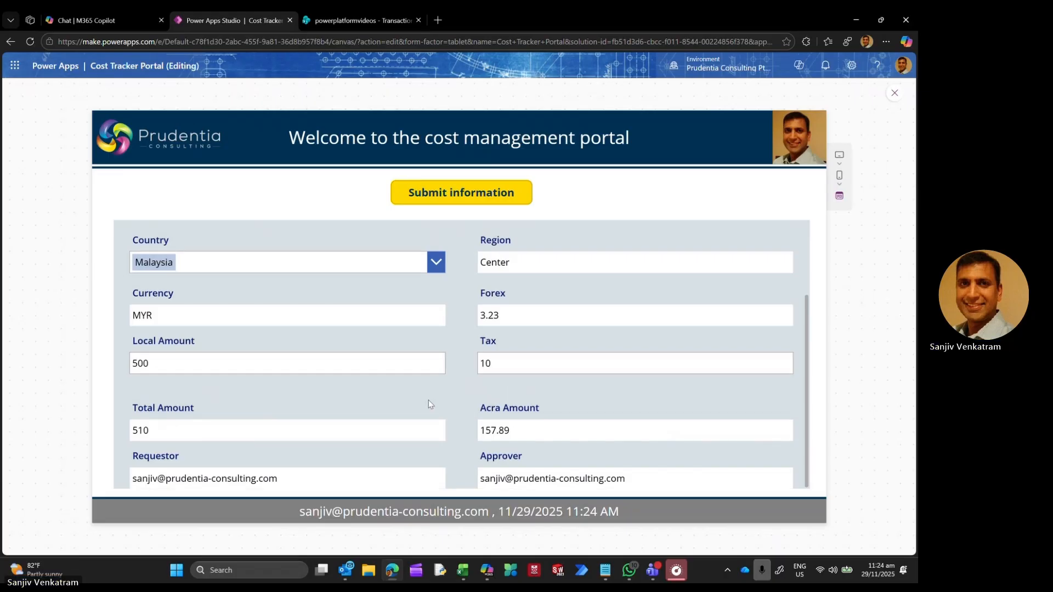
# Step: Submit the completed expense form and exit the app preview to edit the dashboard screen
pyautogui.scroll(3, 429, 400)
pyautogui.click(439, 193)
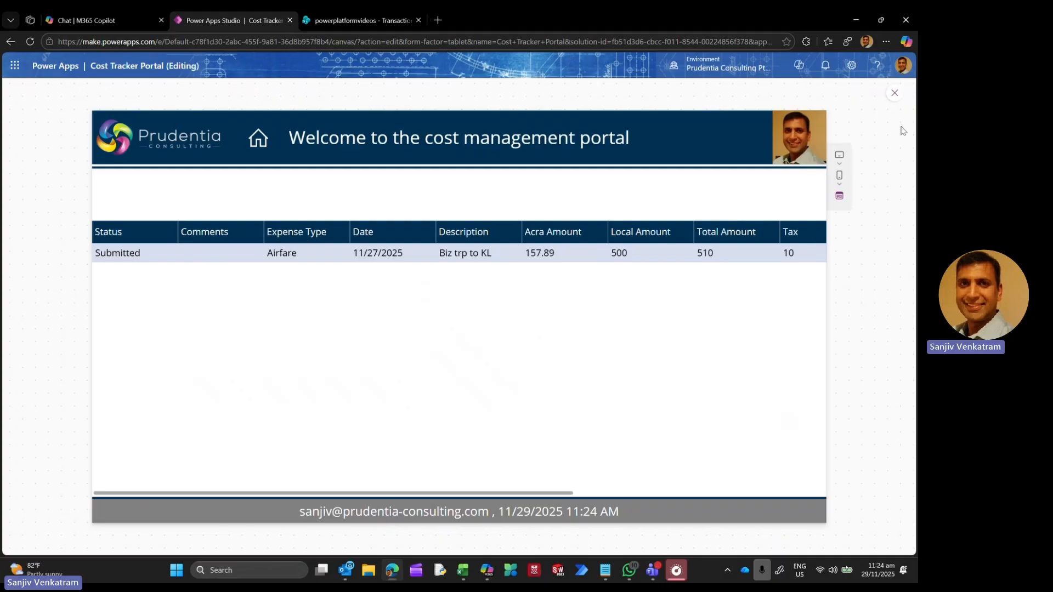
pyautogui.click(895, 94)
pyautogui.click(572, 350)
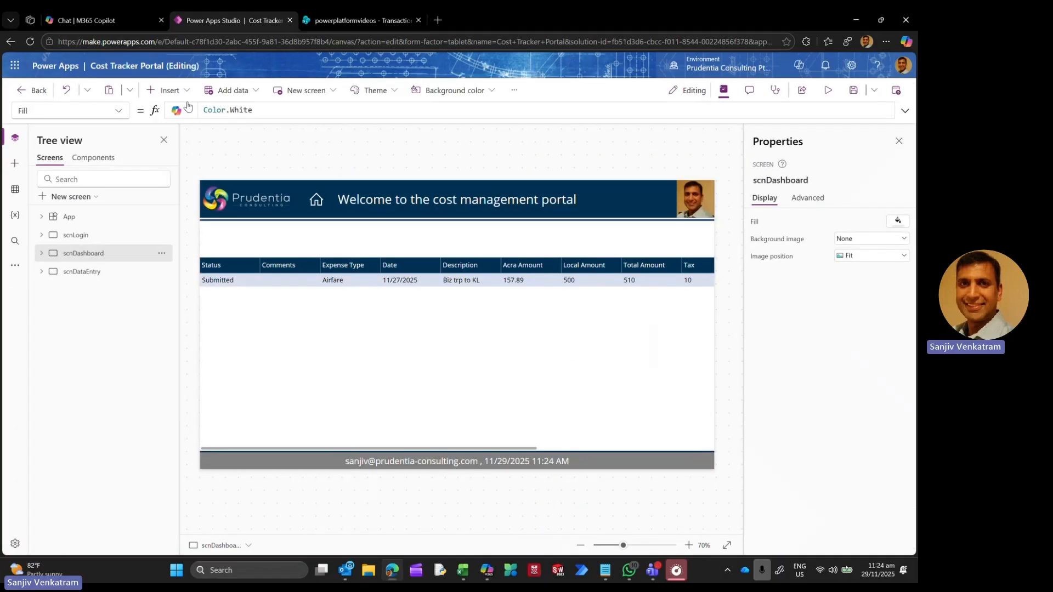
# Step: Insert a Back arrow icon on scnDashboard and place it in the header between the title and the user photo
pyautogui.click(170, 90)
pyautogui.write('right')
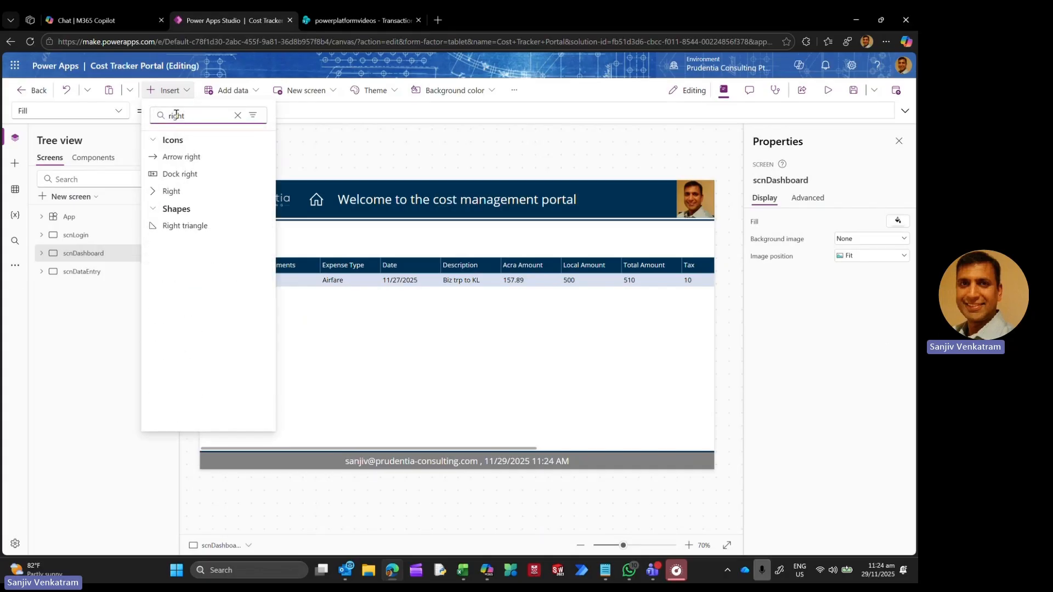
pyautogui.press('BackSpace')
pyautogui.press('BackSpace')
pyautogui.press('BackSpace')
pyautogui.press('BackSpace')
pyautogui.press('BackSpace')
pyautogui.write('ico')
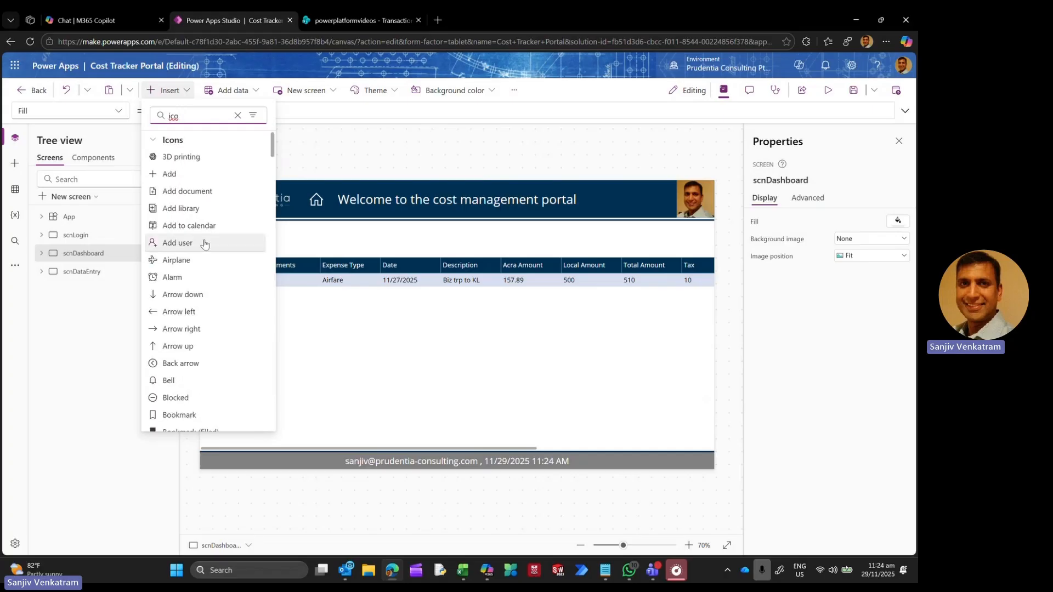
pyautogui.scroll(-1, 203, 241)
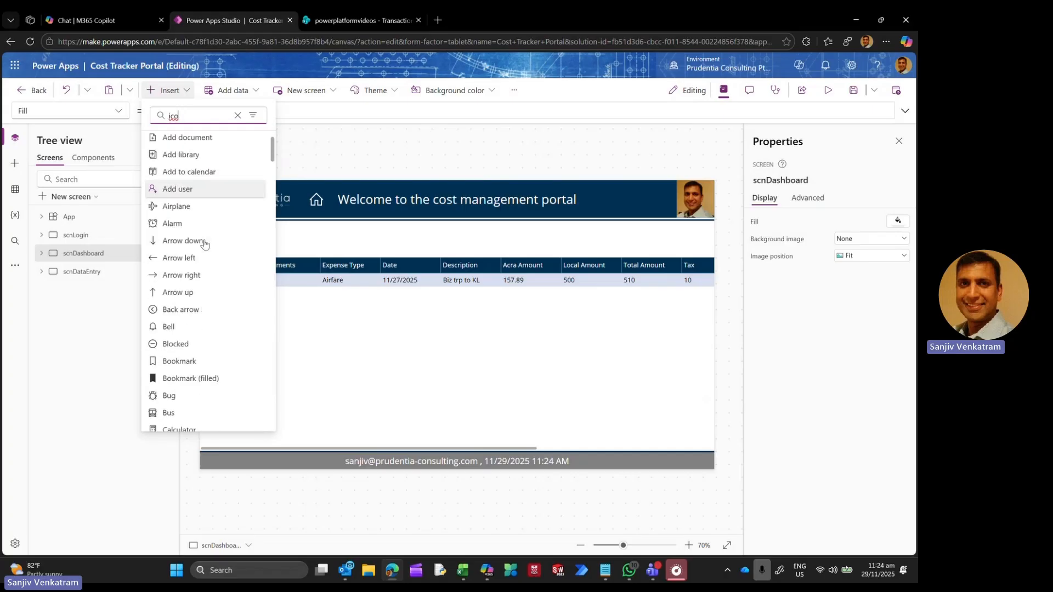
pyautogui.click(178, 311)
pyautogui.moveTo(229, 204); pyautogui.dragTo(628, 198)
# Step: Rotate the new arrow icon by 180 degrees
pyautogui.moveTo(880, 238); pyautogui.dragTo(834, 241)
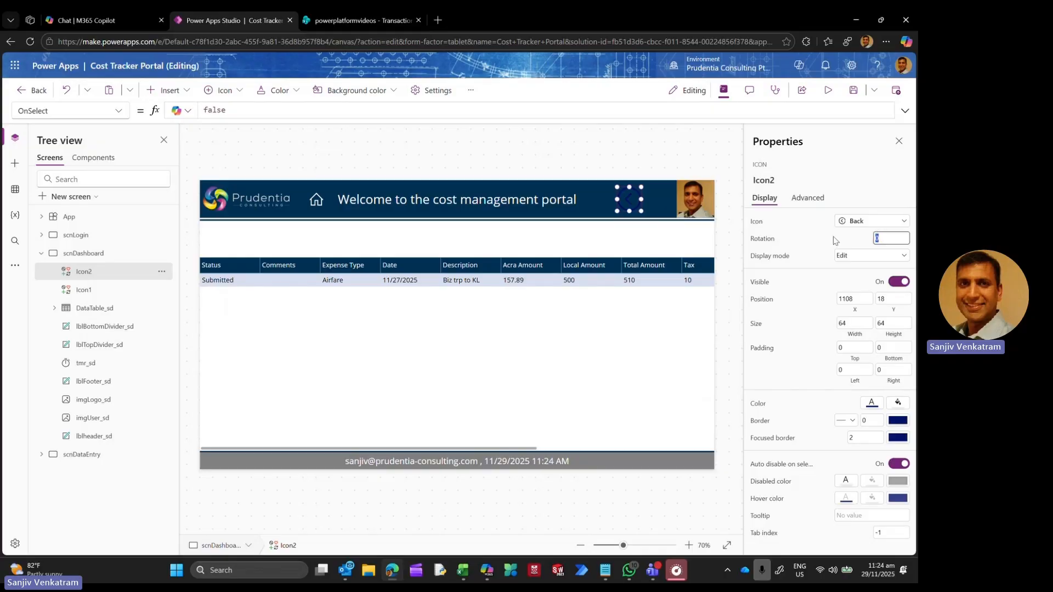
pyautogui.write('18')
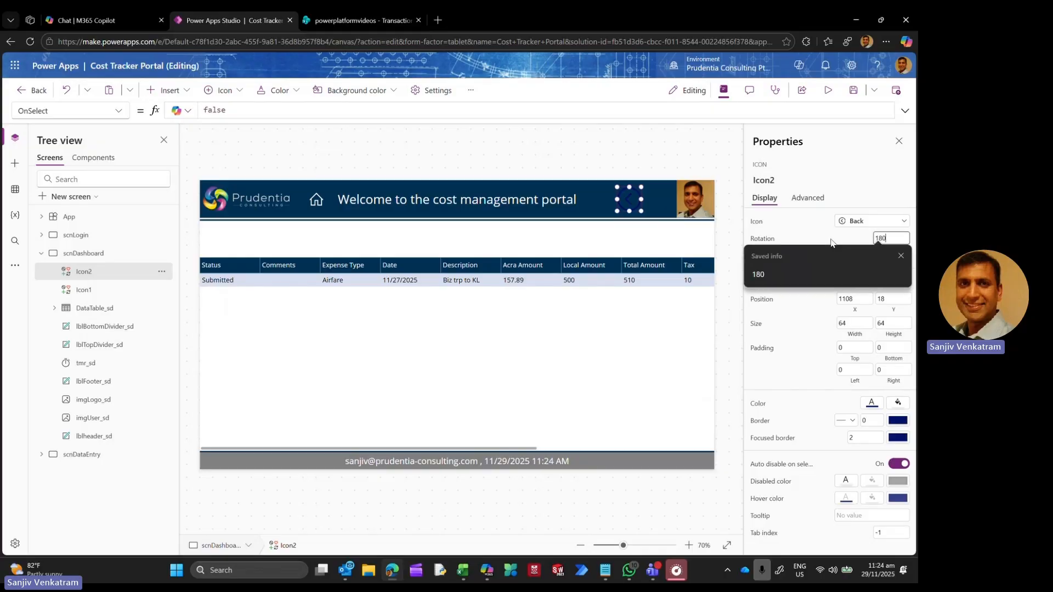
pyautogui.write('0')
pyautogui.press('Return')
# Step: Set the arrow icon's width and height to 50
pyautogui.moveTo(848, 323); pyautogui.dragTo(804, 323)
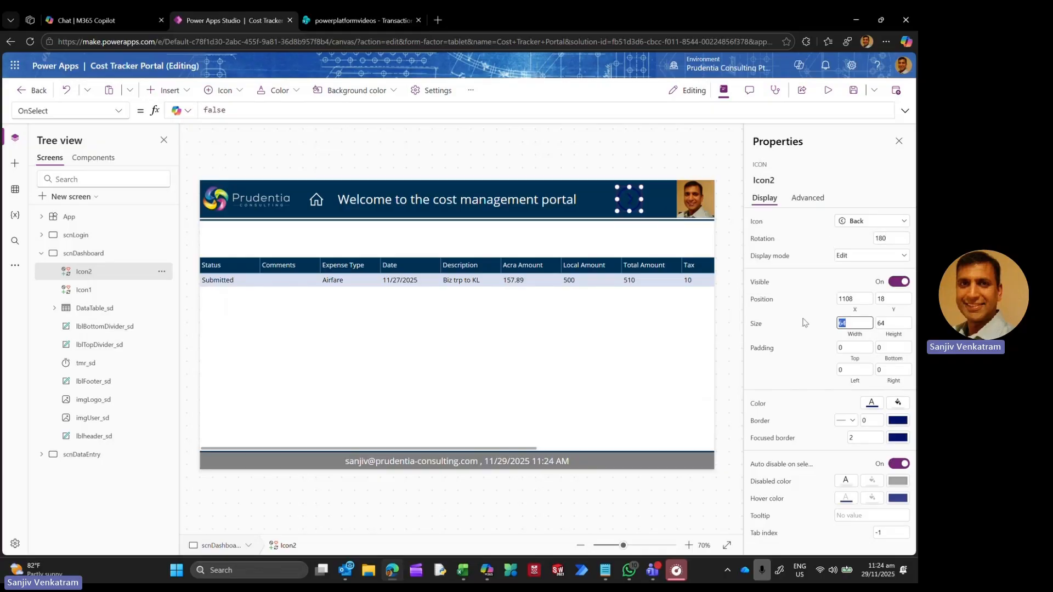
pyautogui.write('50')
pyautogui.press('Tab')
pyautogui.write('50')
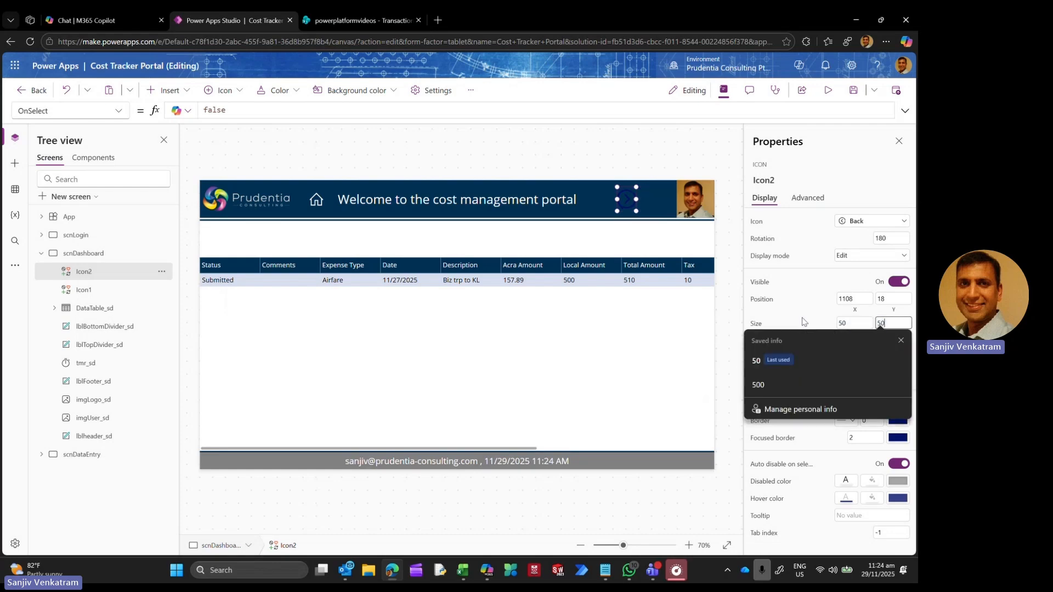
pyautogui.press('Tab')
# Step: Set the arrow icon's padding to 5 on all sides
pyautogui.write('5')
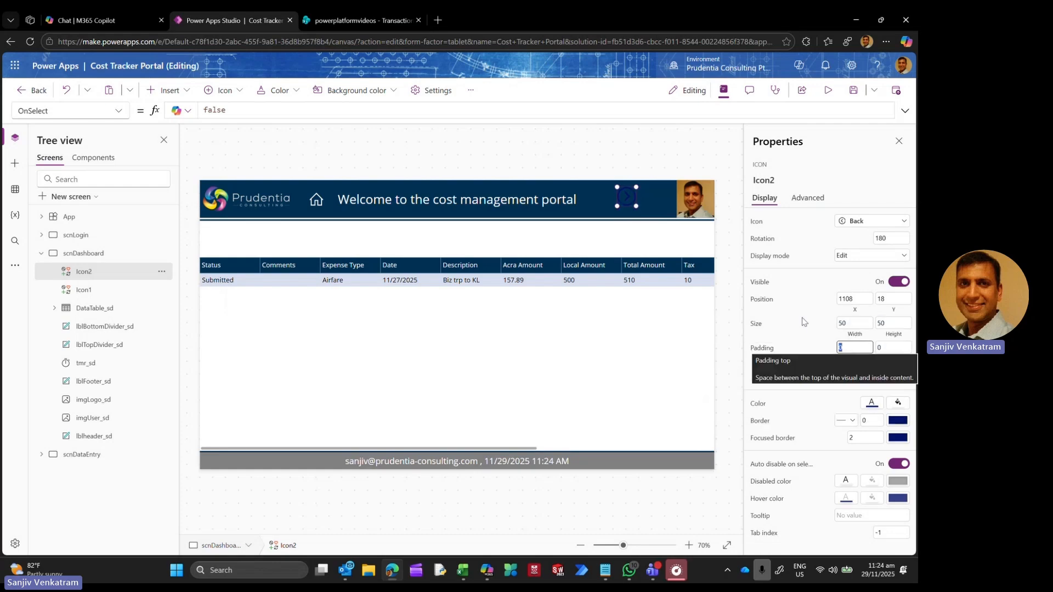
pyautogui.press('Tab')
pyautogui.write('5')
pyautogui.press('Tab')
pyautogui.write('5')
pyautogui.press('Tab')
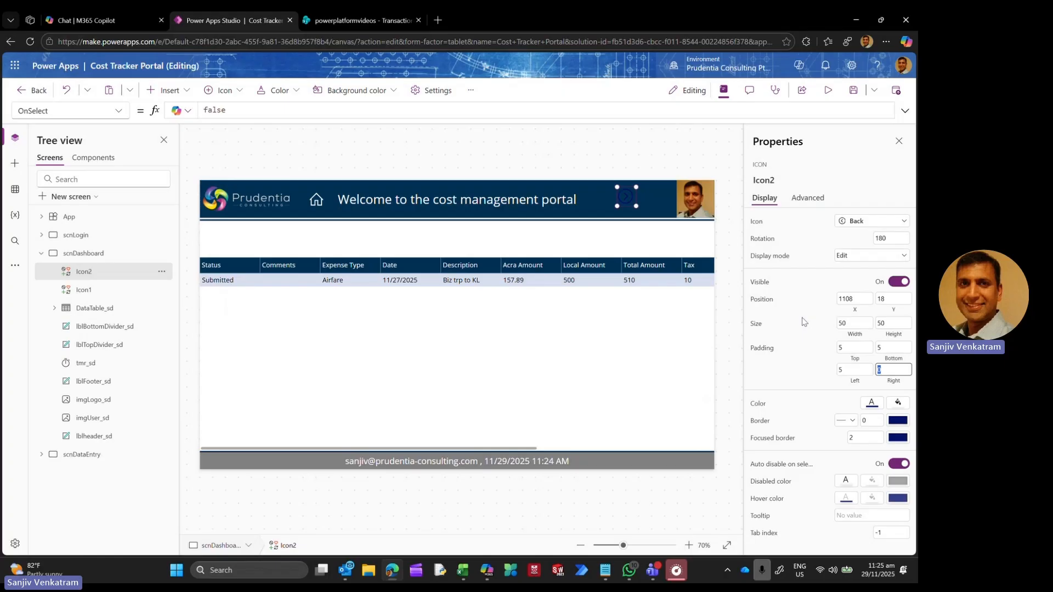
# Step: Color the arrow icon white and move it slightly down in the header to Y 25
pyautogui.click(872, 404)
pyautogui.click(694, 485)
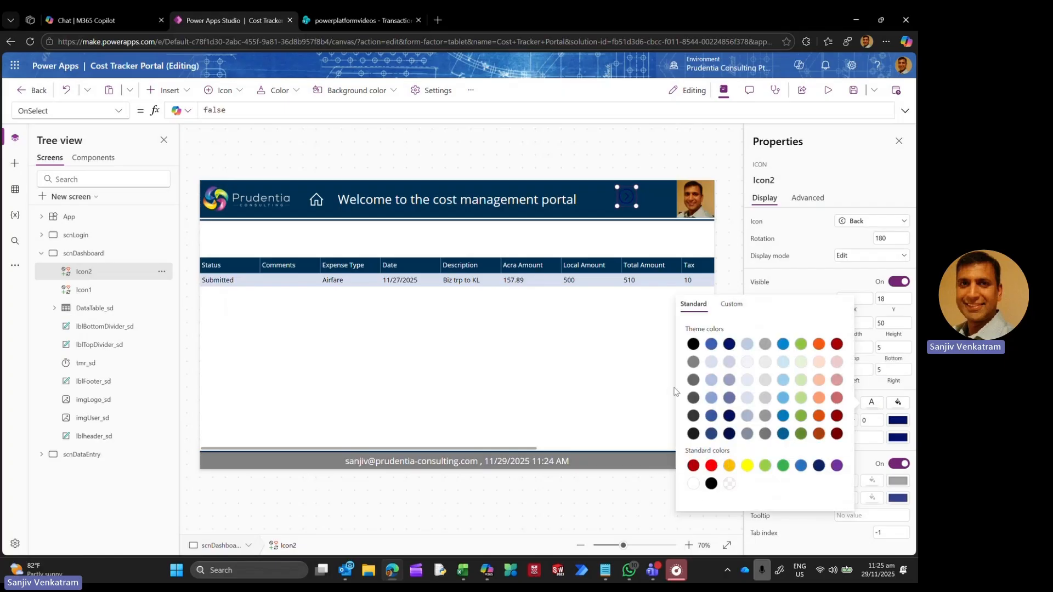
pyautogui.click(624, 197)
pyautogui.moveTo(624, 198); pyautogui.dragTo(625, 201)
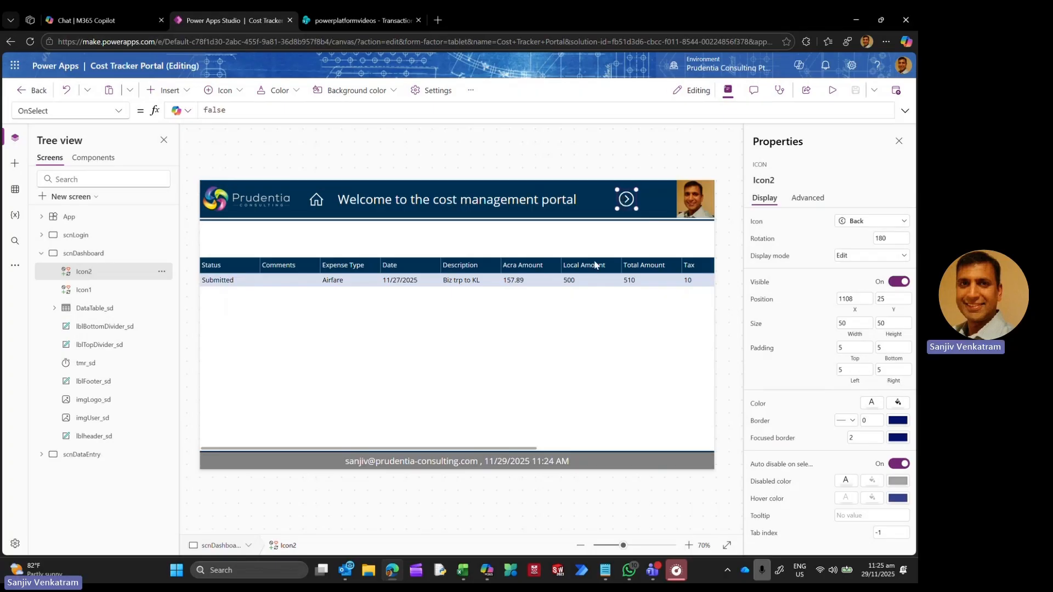
# Step: Set the arrow icon's OnSelect formula to Navigate(scnDataEntry)
pyautogui.doubleClick(245, 108)
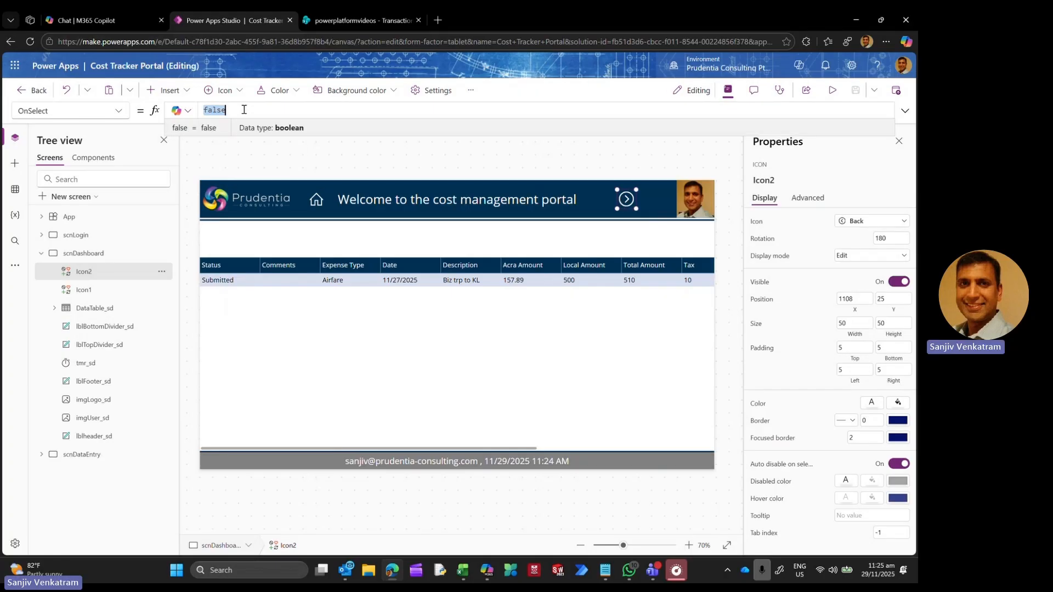
pyautogui.click(244, 110)
pyautogui.press('BackSpace')
pyautogui.press('BackSpace')
pyautogui.press('BackSpace')
pyautogui.press('BackSpace')
pyautogui.press('BackSpace')
pyautogui.write('Navigate(')
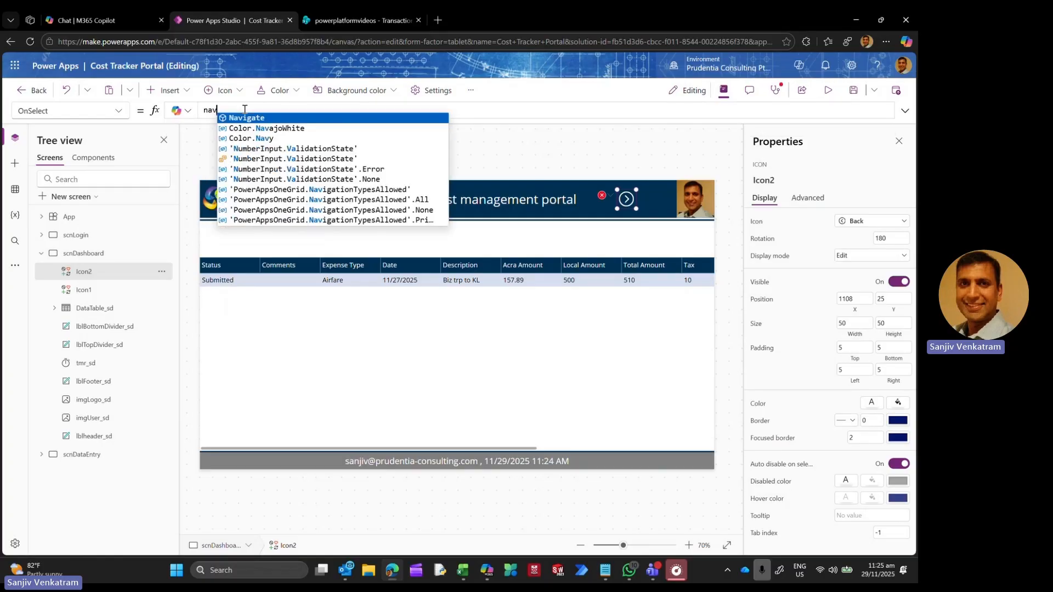
pyautogui.write('scn')
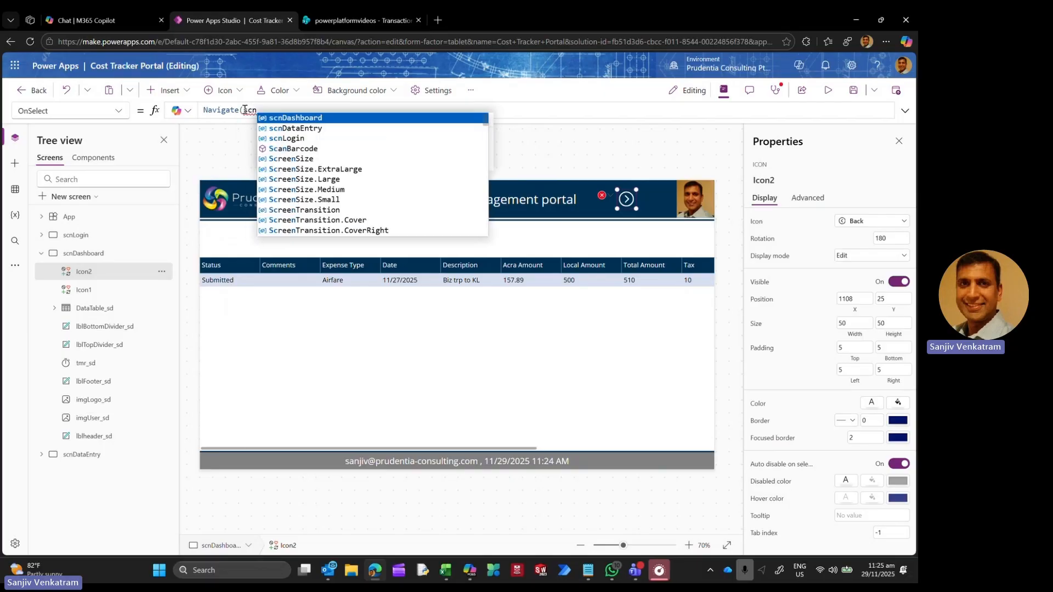
pyautogui.press('Down')
pyautogui.press('Tab')
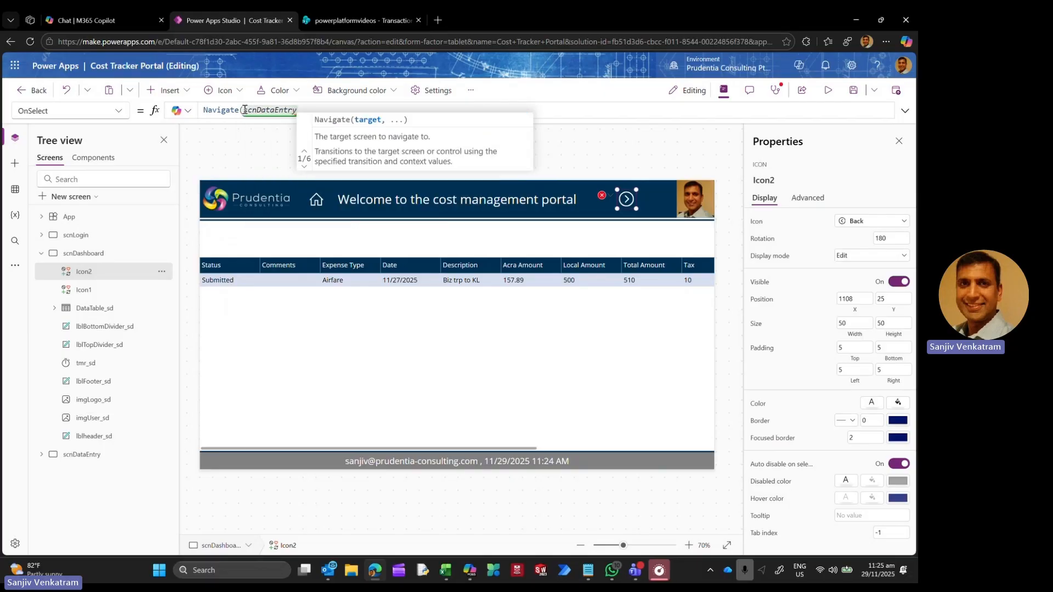
pyautogui.write(')')
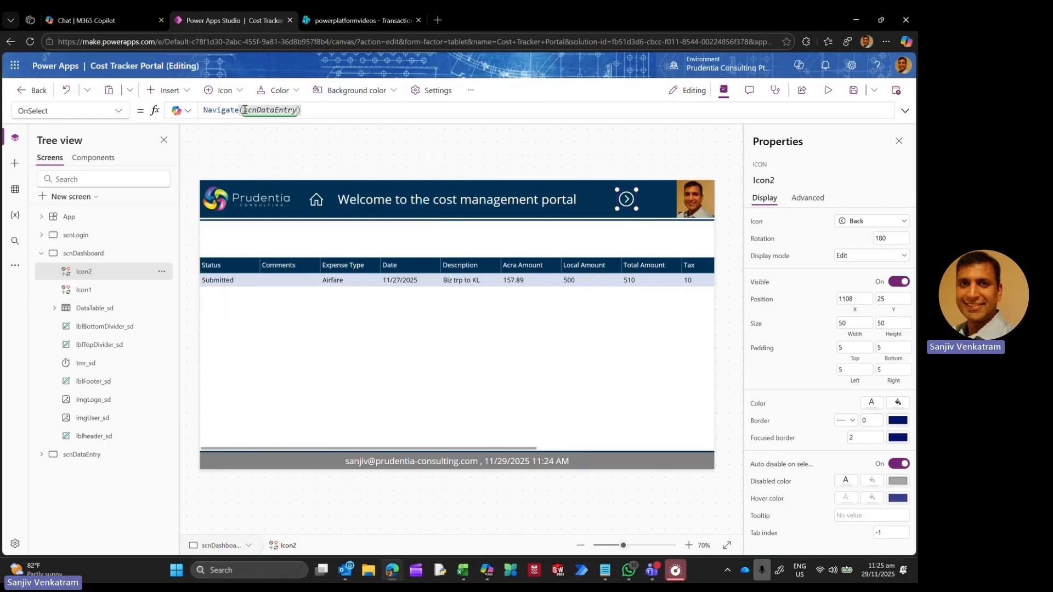
pyautogui.click(632, 249)
# Step: Nudge the arrow icon horizontally in the header to about X 1112 and deselect it
pyautogui.click(627, 199)
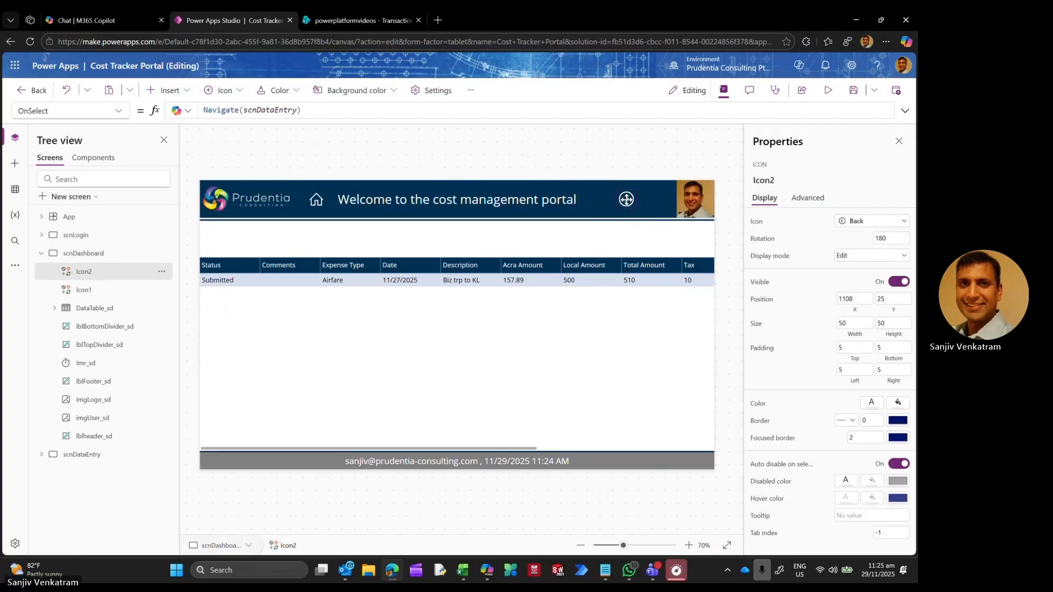
pyautogui.moveTo(627, 200)
pyautogui.mouseDown()
pyautogui.moveTo(617, 209)
pyautogui.moveTo(626, 202)
pyautogui.mouseUp()
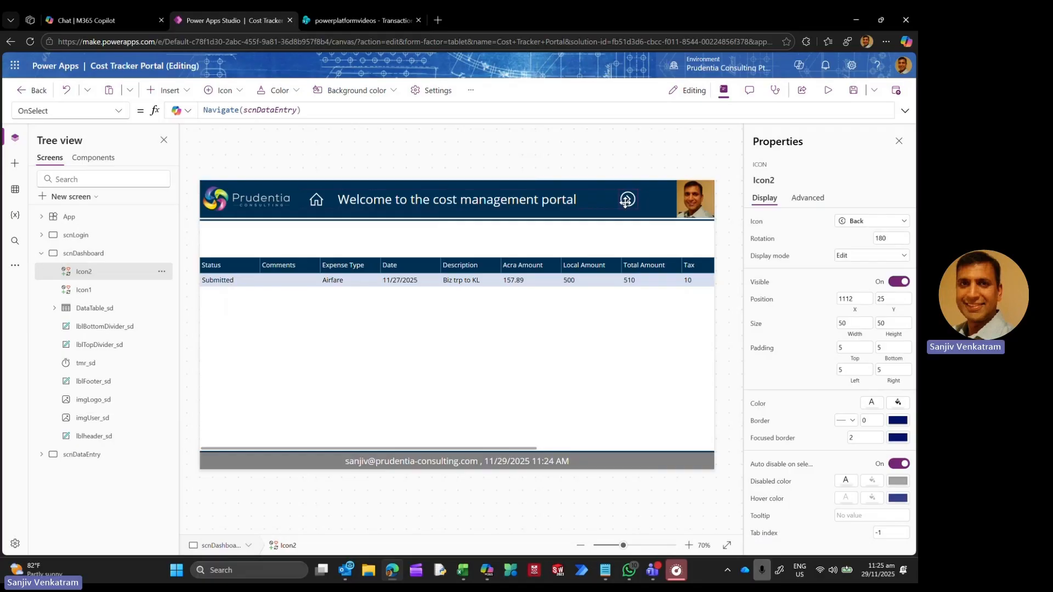
pyautogui.click(605, 148)
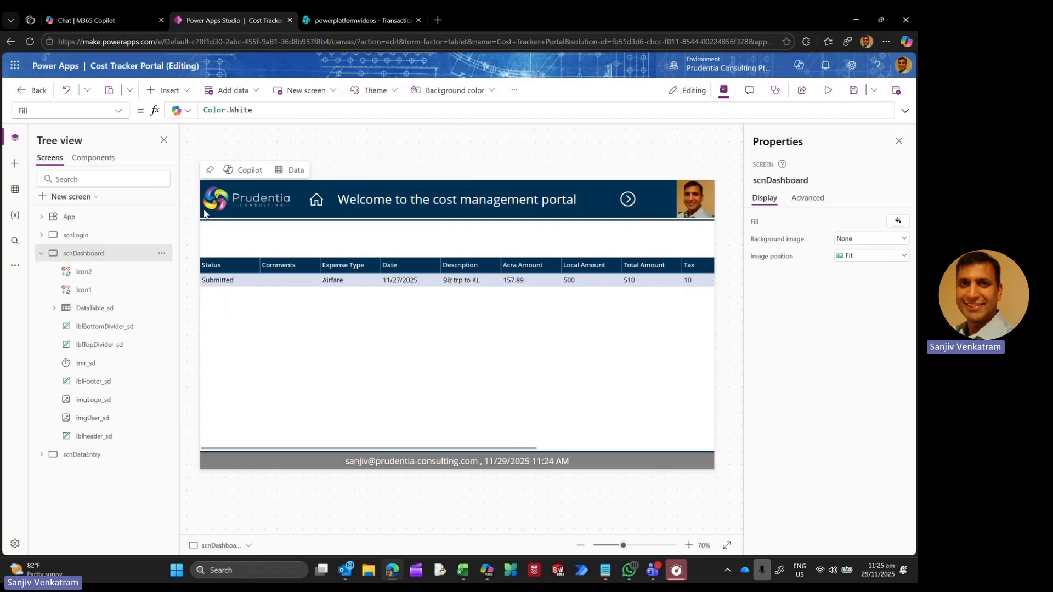
# Step: Preview the app, go from the dashboard to the home screen and open the expense entry form
pyautogui.click(828, 91)
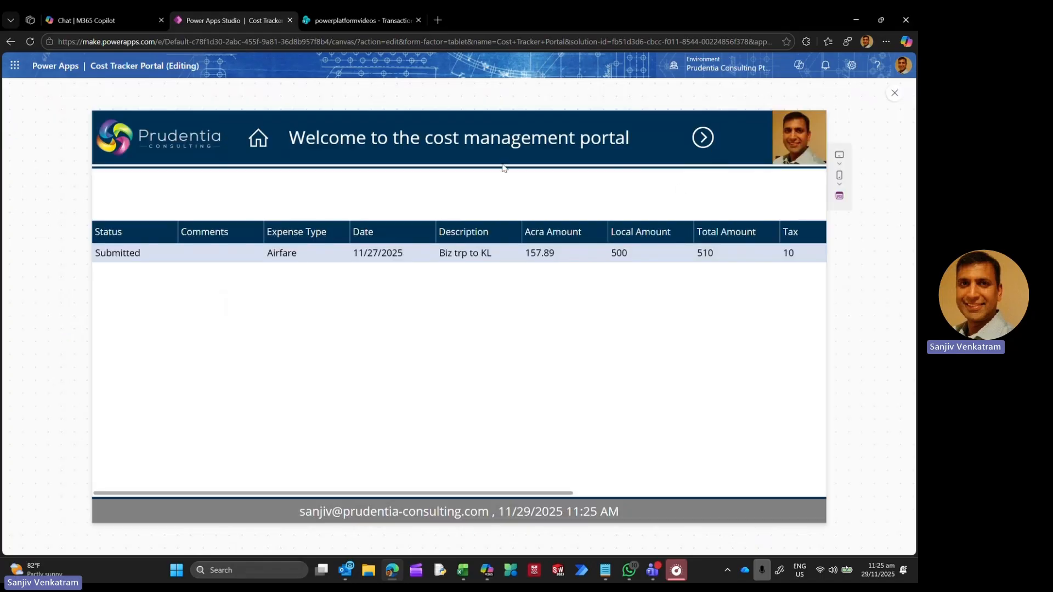
pyautogui.click(265, 140)
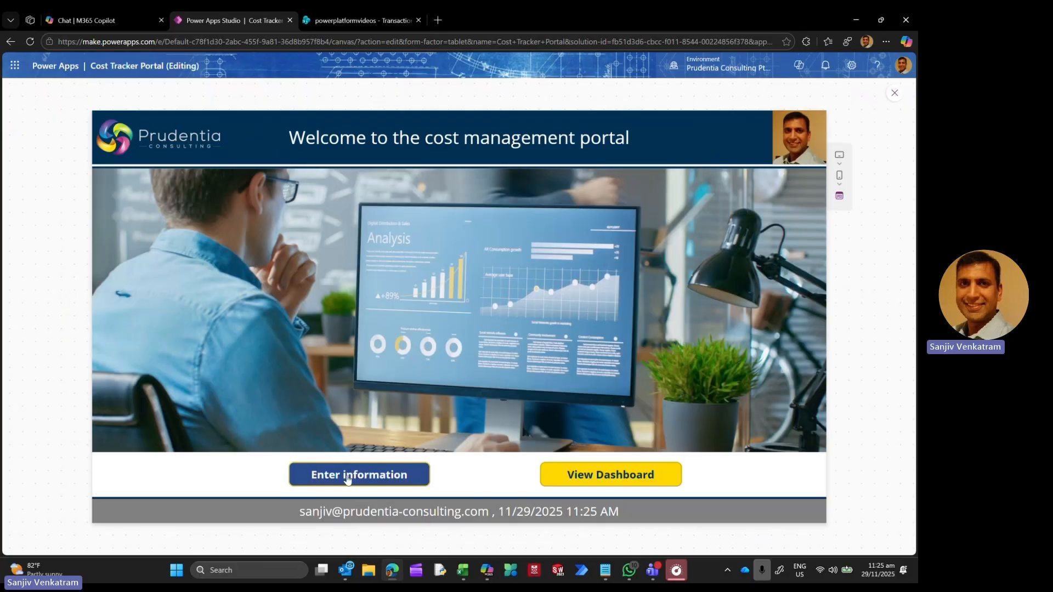
pyautogui.click(348, 475)
# Step: Choose Food & beverage as the expense type and enter the description "Lunch at KL"
pyautogui.click(241, 256)
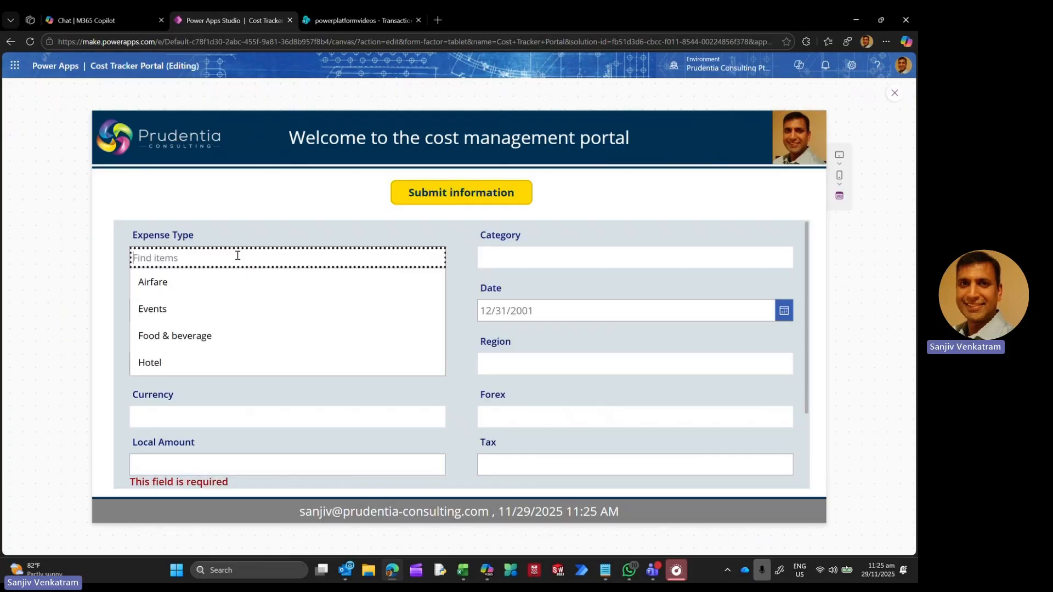
pyautogui.click(231, 344)
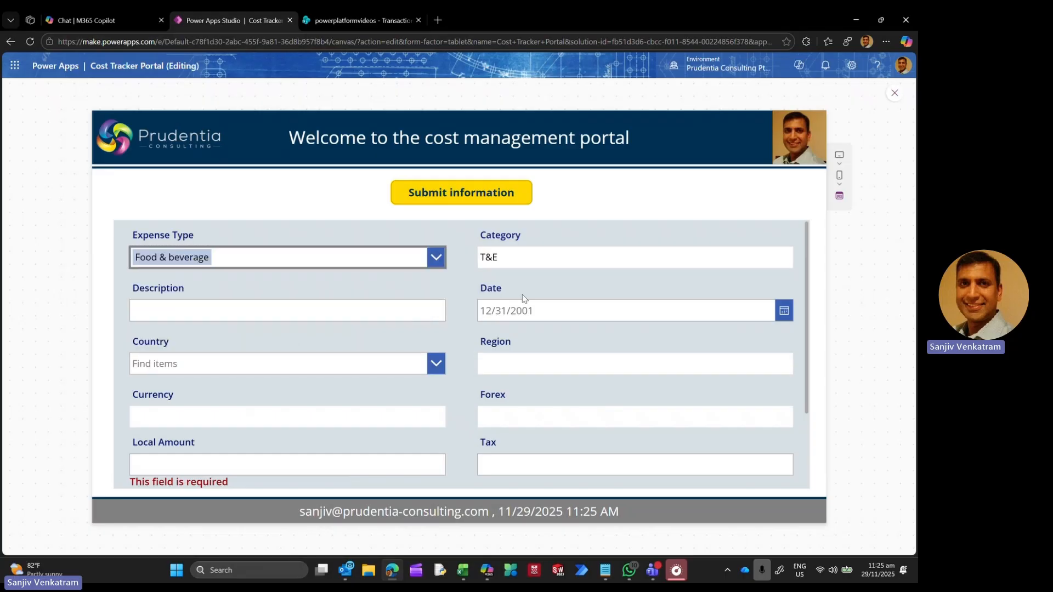
pyautogui.click(243, 313)
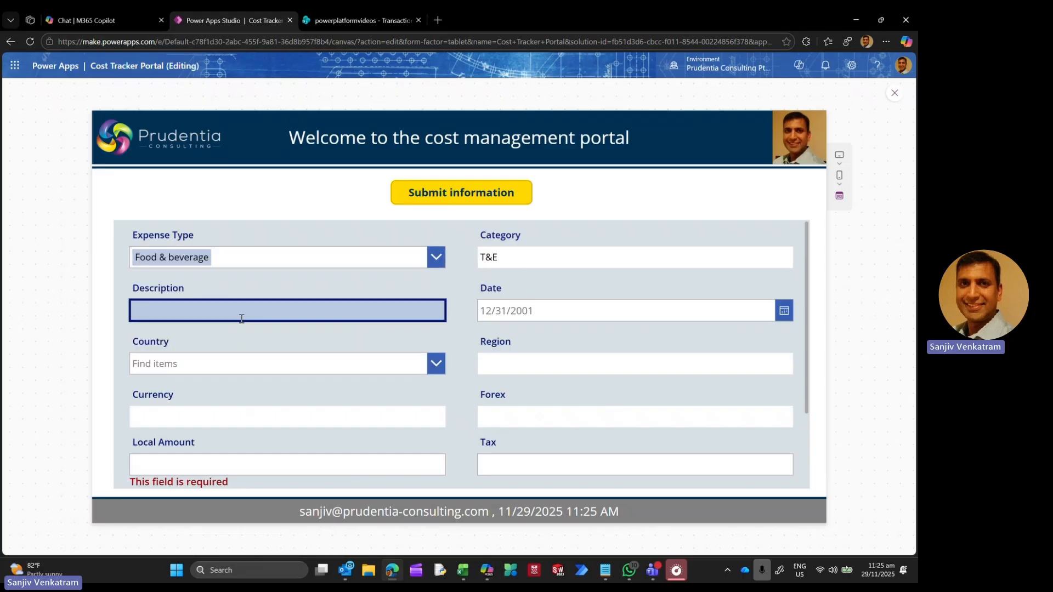
pyautogui.write('Lunch an')
pyautogui.press('BackSpace')
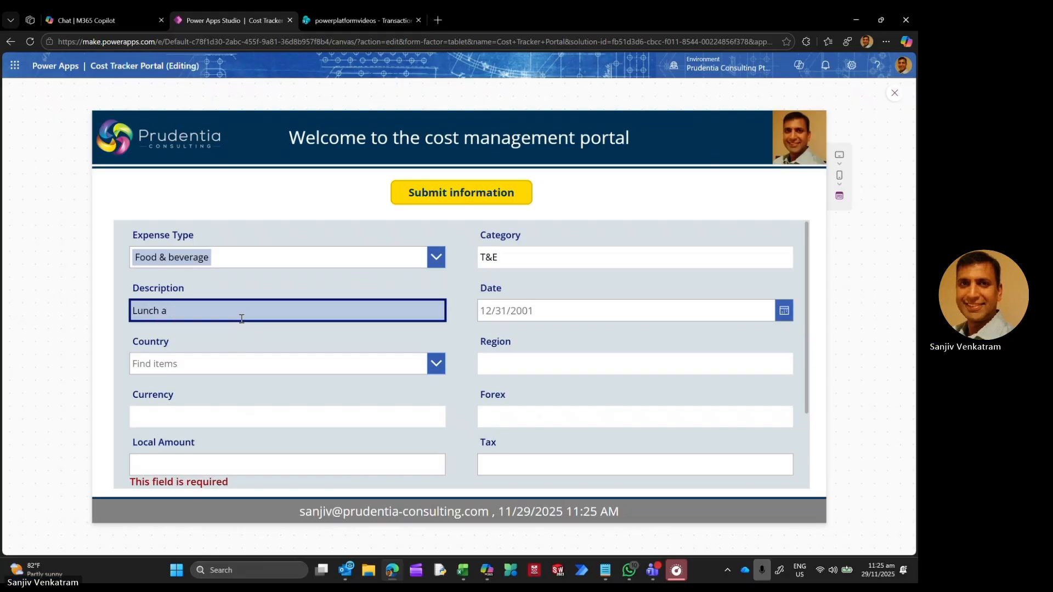
pyautogui.write('t KL')
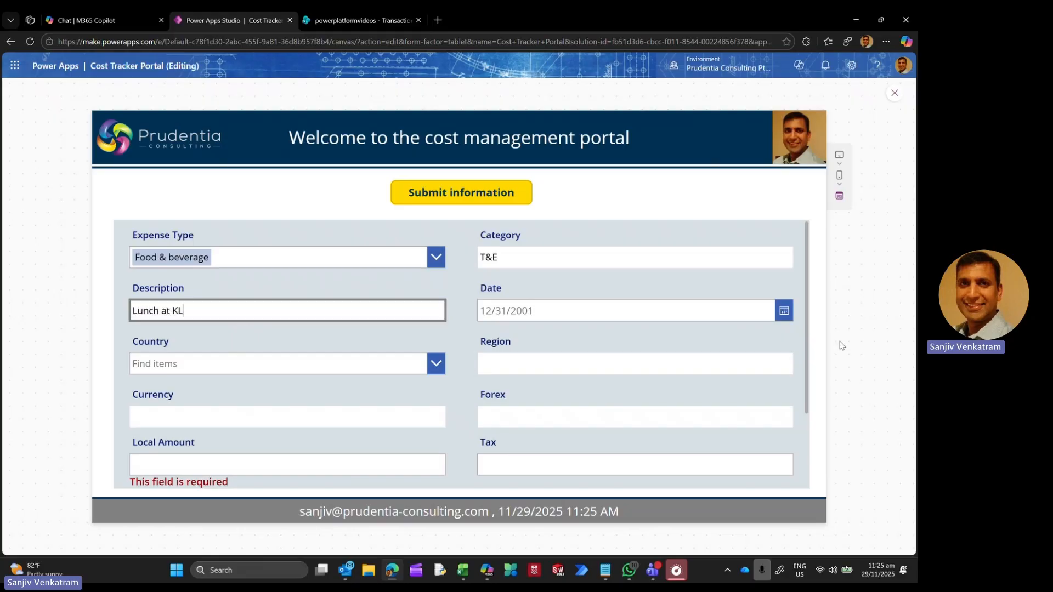
# Step: Set the expense date to 11/26/2025 and the country to Malaysia
pyautogui.click(784, 311)
pyautogui.click(573, 455)
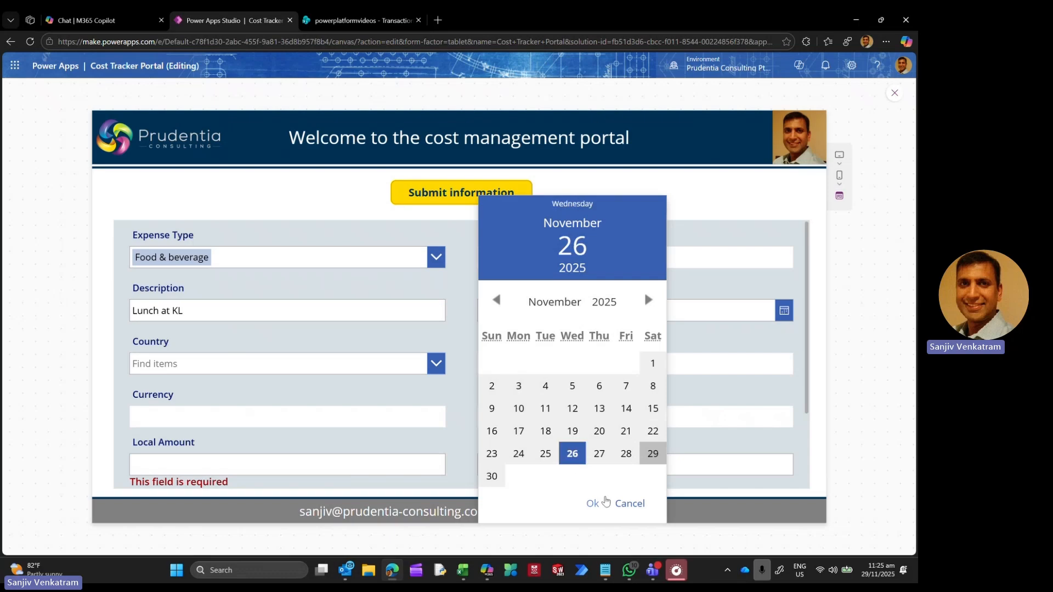
pyautogui.click(593, 504)
pyautogui.click(163, 366)
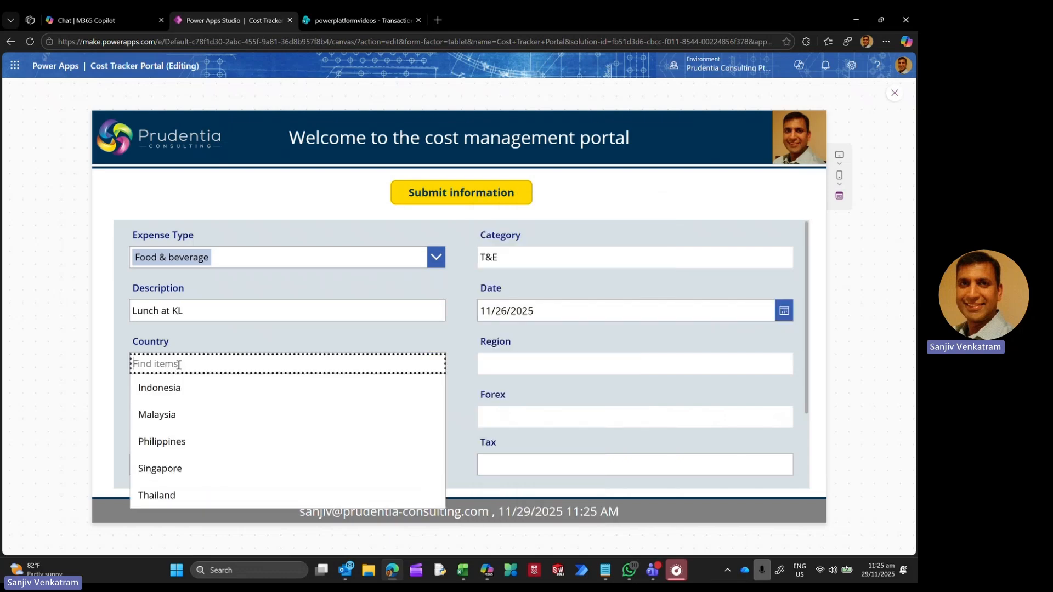
pyautogui.click(188, 419)
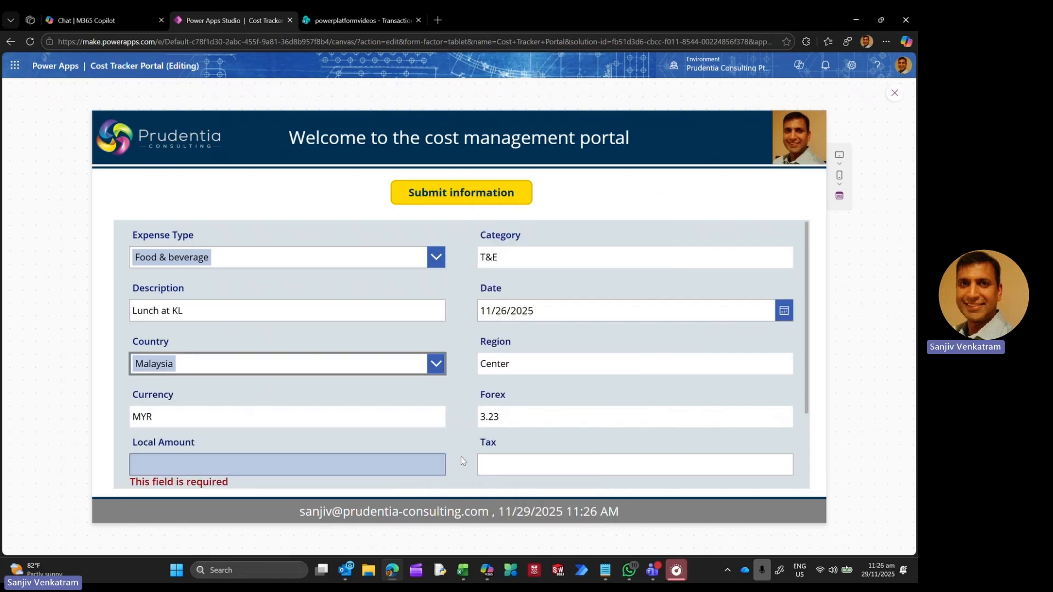
# Step: Enter a local amount of 100 and a tax of 10 for the expense
pyautogui.scroll(-3, 344, 436)
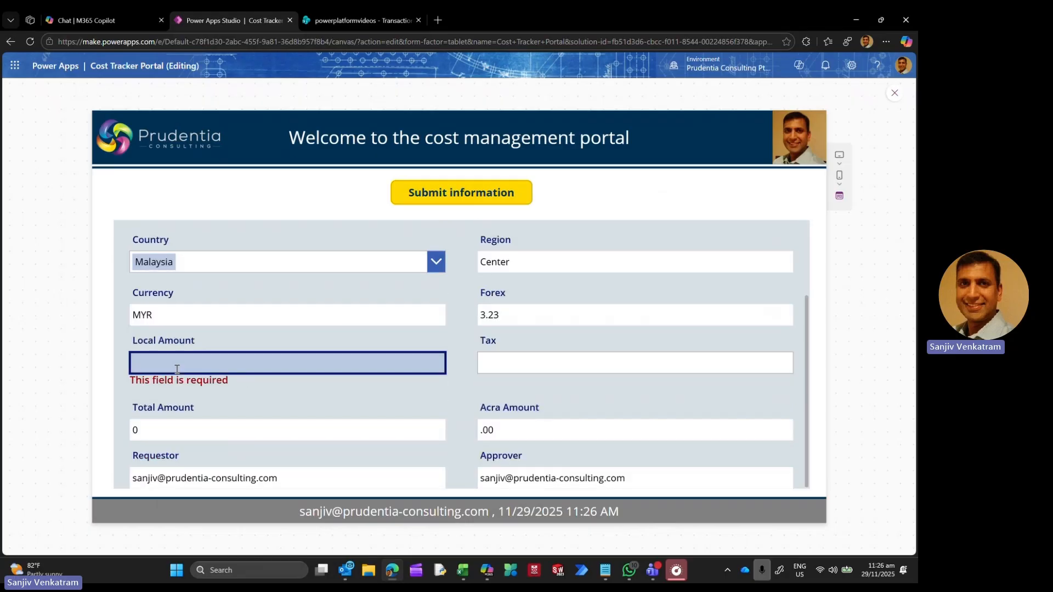
pyautogui.write('100')
pyautogui.click(387, 387)
pyautogui.click(486, 369)
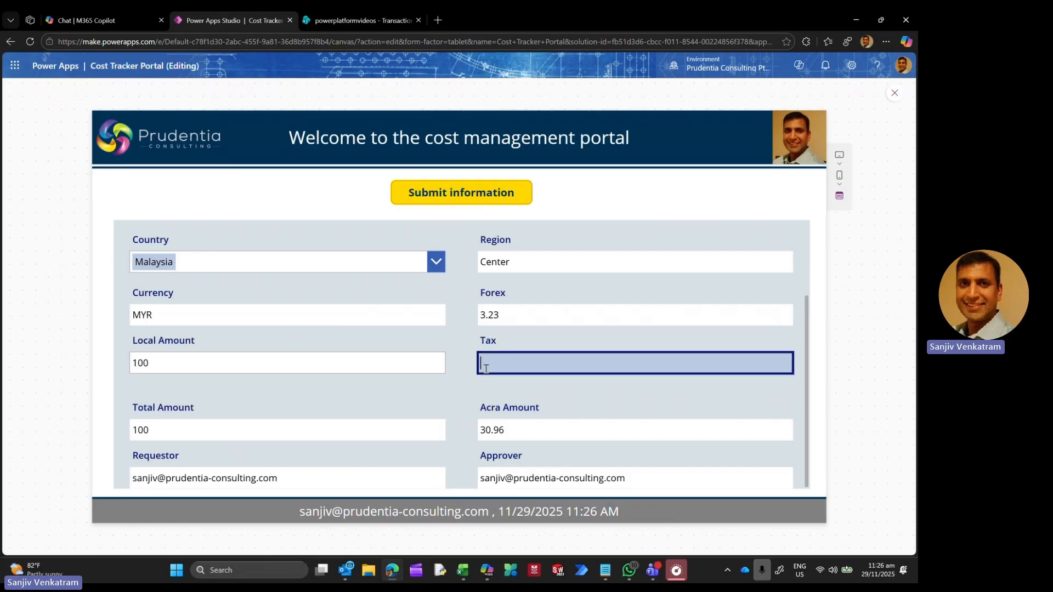
pyautogui.write('10')
# Step: Submit the Food & beverage expense and return from the dashboard to the home screen
pyautogui.scroll(2, 488, 329)
pyautogui.click(456, 195)
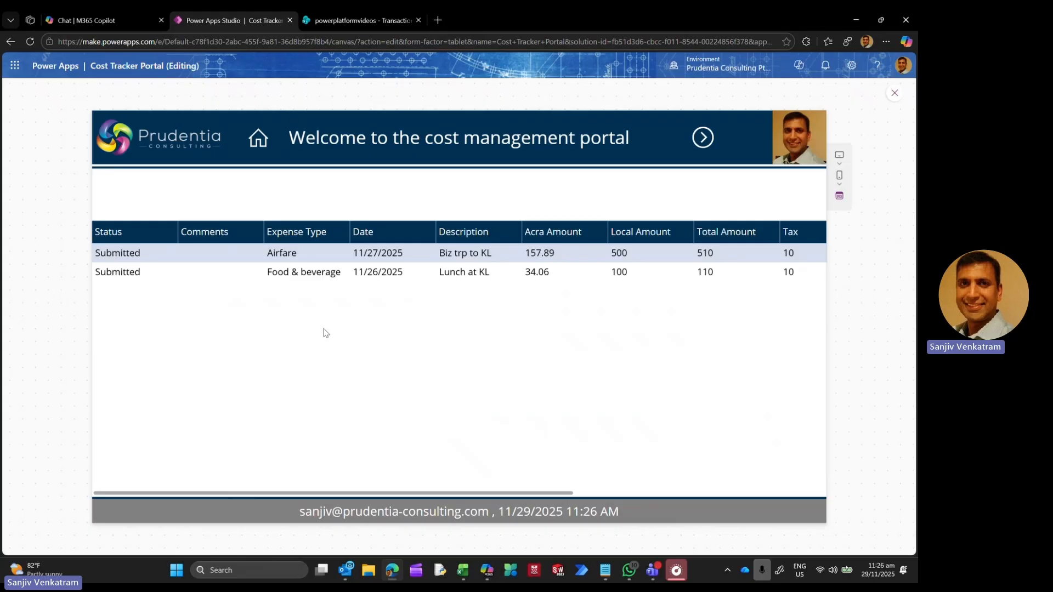
pyautogui.click(259, 138)
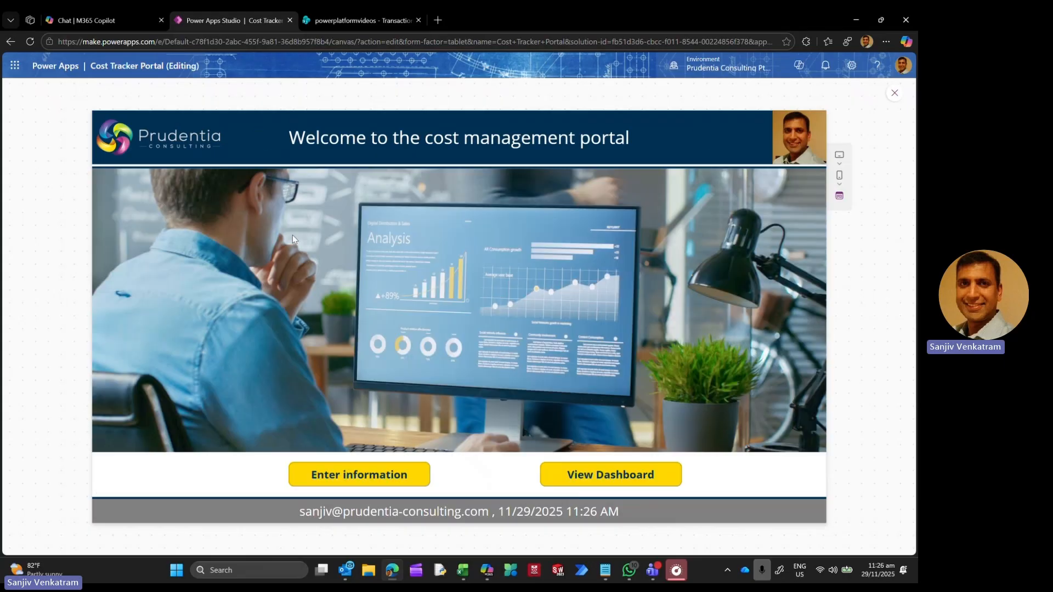
# Step: Start a new expense entry with expense type Hotel and the description "Accomodation in KL for biz trip"
pyautogui.click(394, 482)
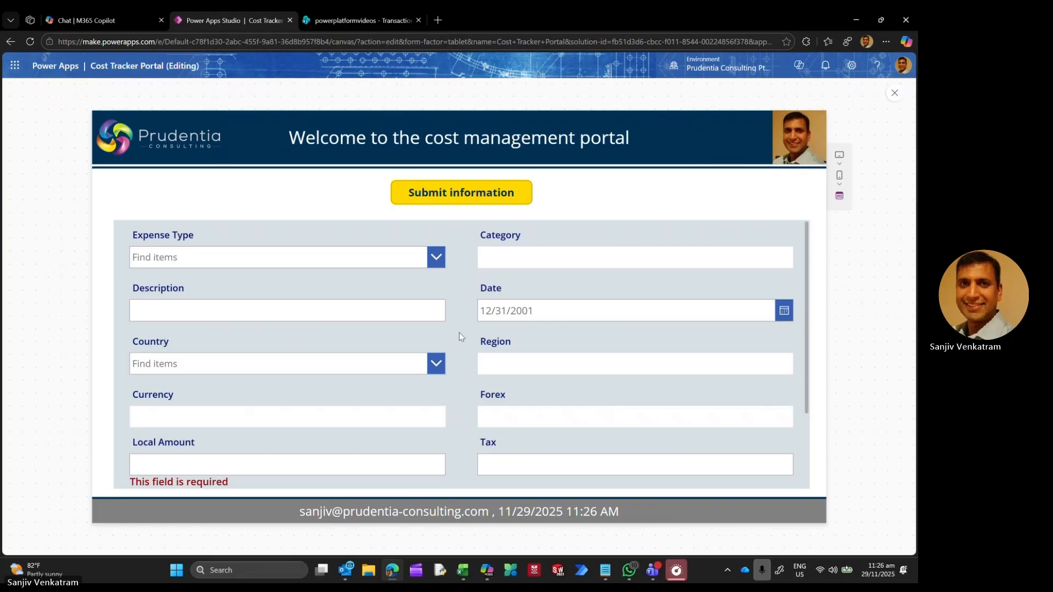
pyautogui.click(353, 260)
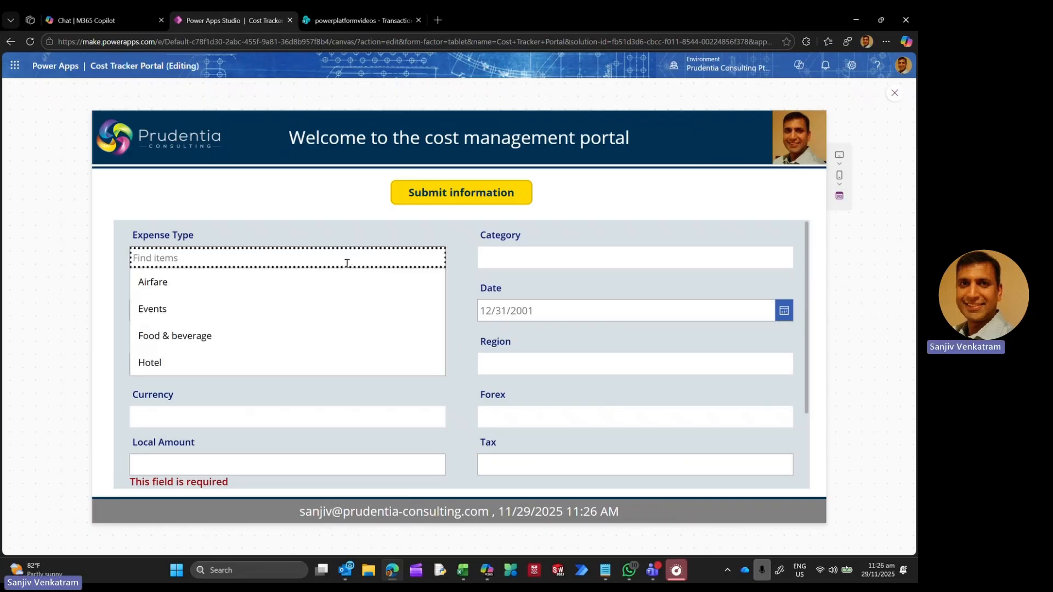
pyautogui.click(244, 356)
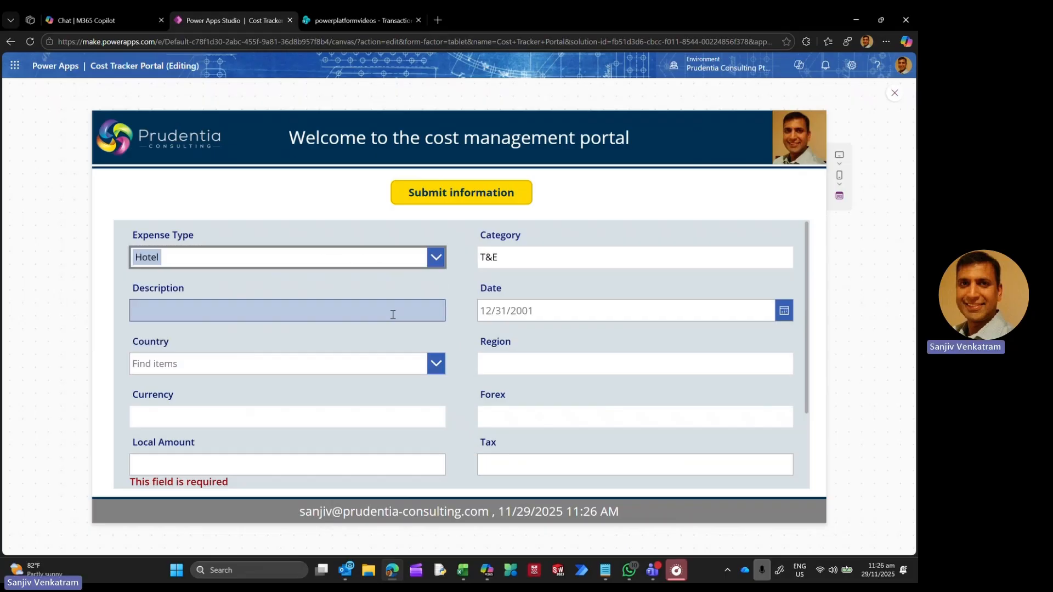
pyautogui.click(219, 308)
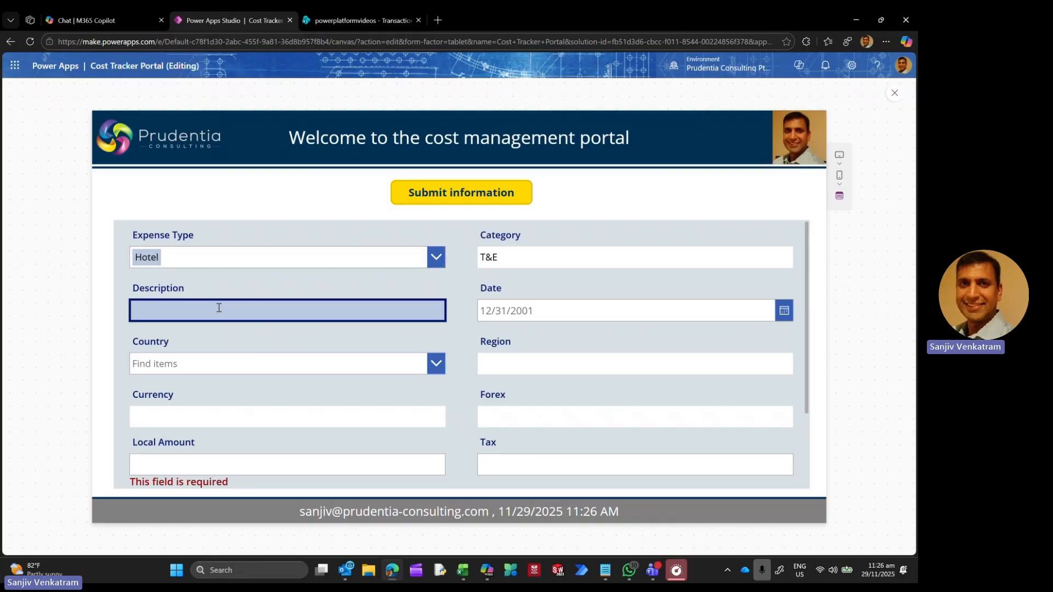
pyautogui.write('Ho')
pyautogui.write('ote')
pyautogui.press('BackSpace')
pyautogui.press('BackSpace')
pyautogui.press('BackSpace')
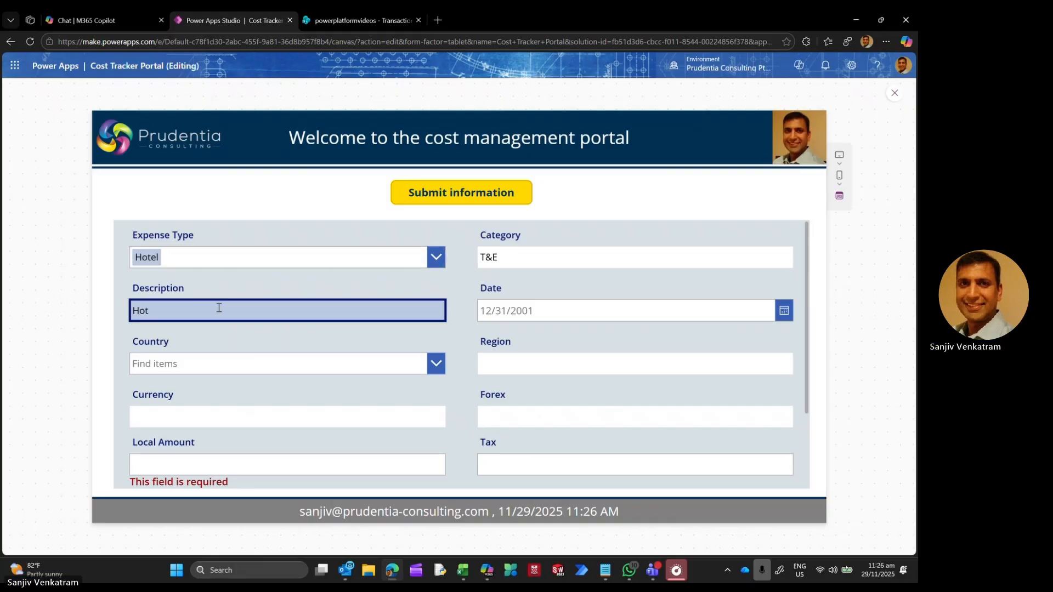
pyautogui.write('Acc')
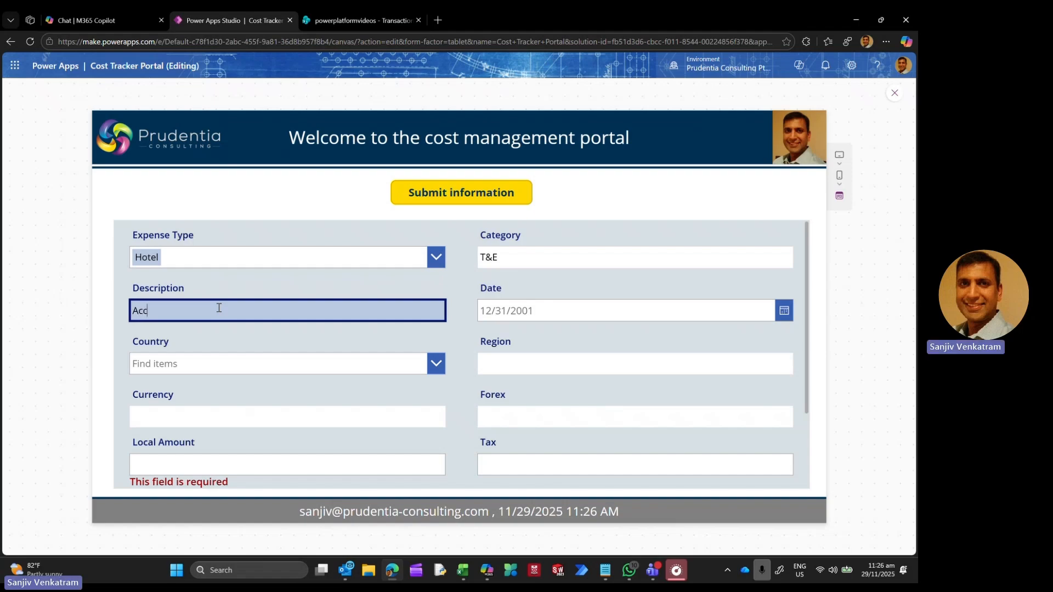
pyautogui.write('omodation in KL for bix')
pyautogui.write(' trip')
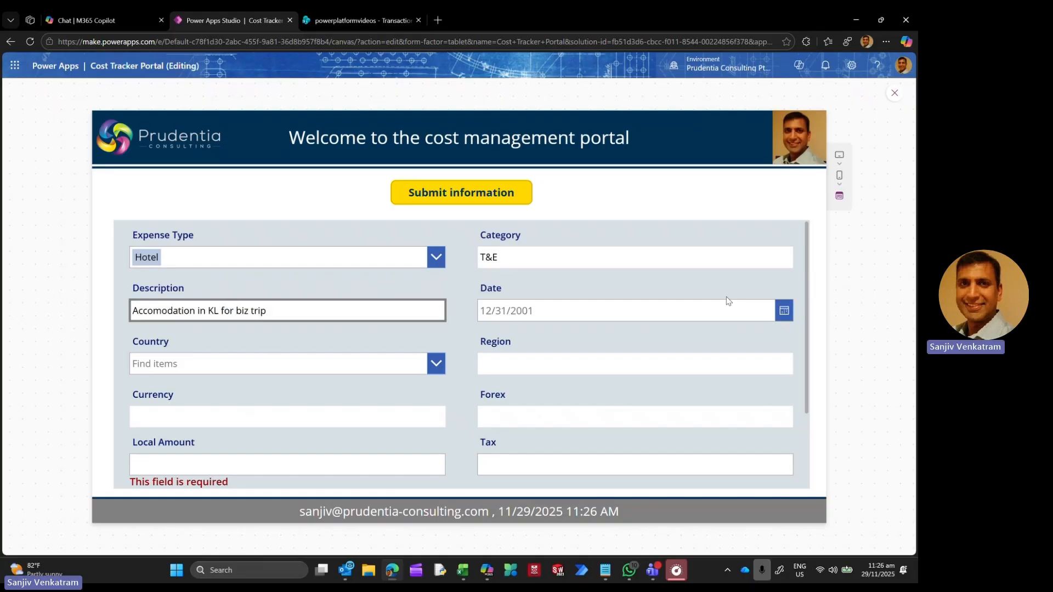
# Step: Set the hotel expense's date to 11/26/2025 and its country to Malaysia
pyautogui.click(784, 311)
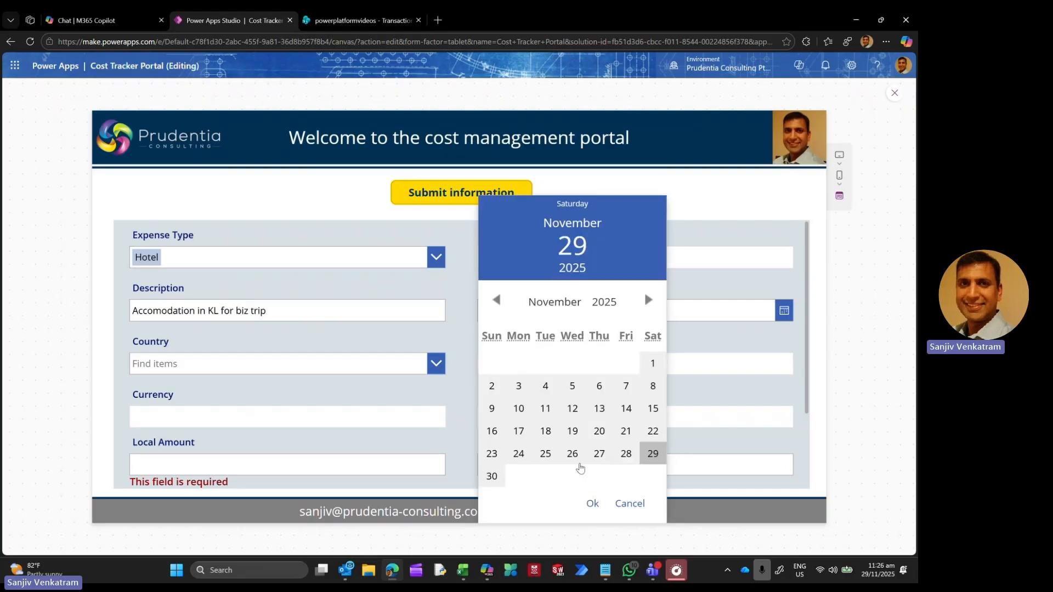
pyautogui.click(572, 454)
pyautogui.click(590, 503)
pyautogui.click(313, 365)
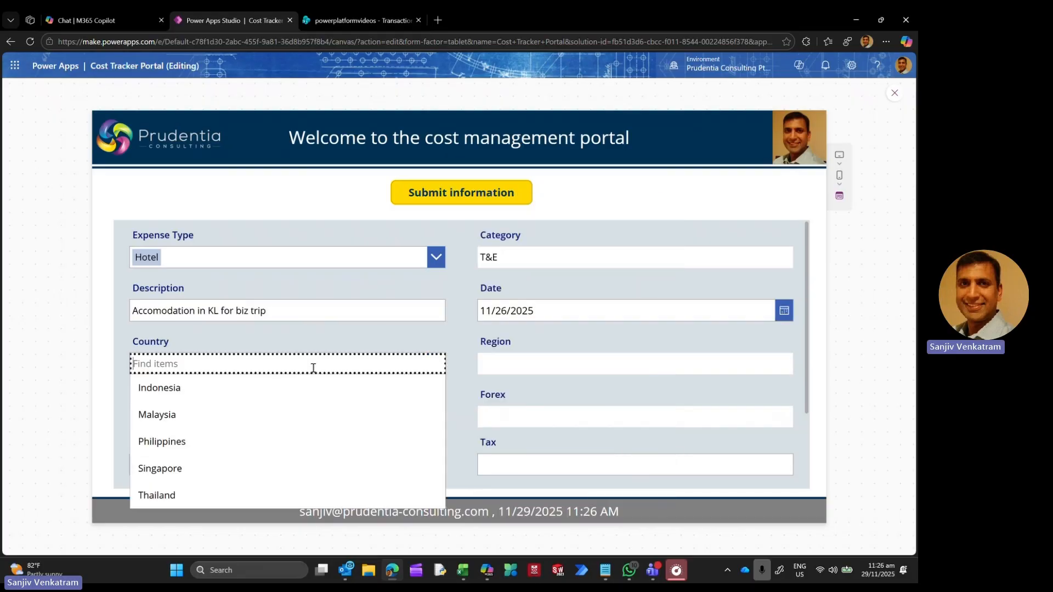
pyautogui.click(292, 413)
# Step: Enter a local amount of 1000 and a tax of 10 for the hotel expense
pyautogui.scroll(-2, 511, 393)
pyautogui.scroll(-1, 511, 392)
pyautogui.click(238, 364)
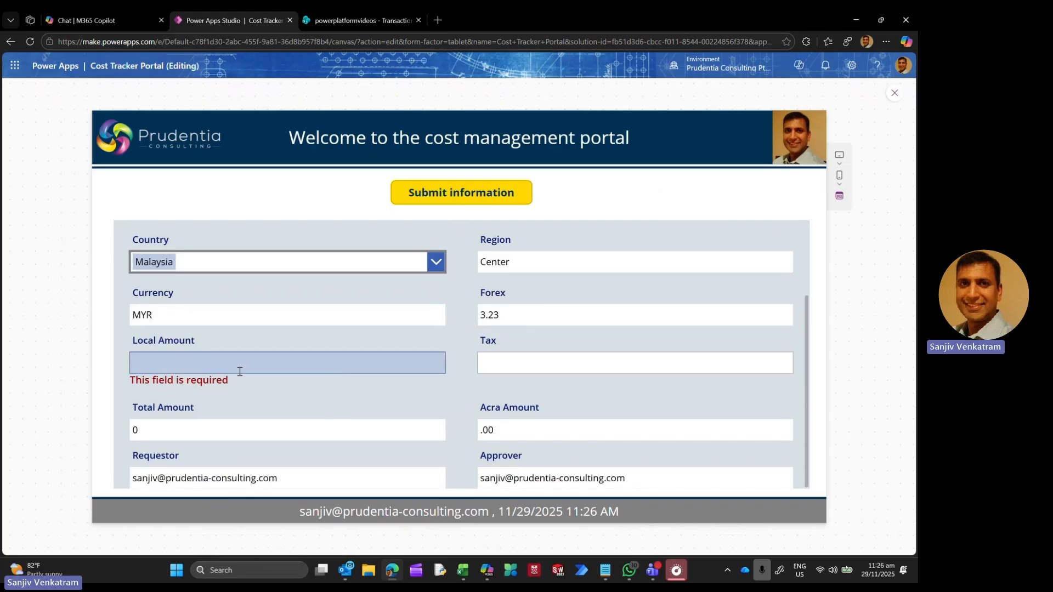
pyautogui.write('1000')
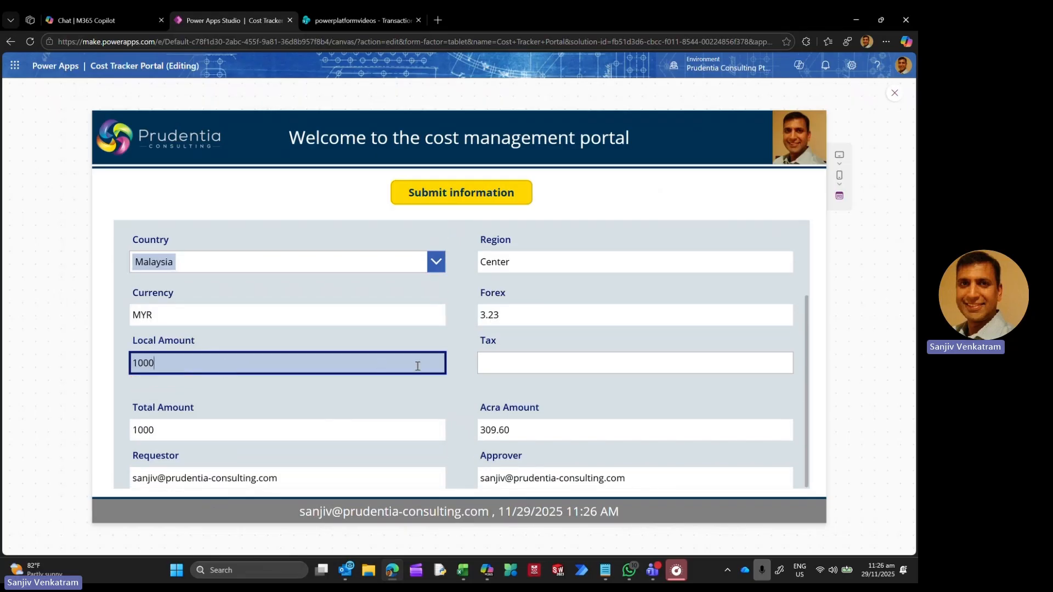
pyautogui.click(490, 364)
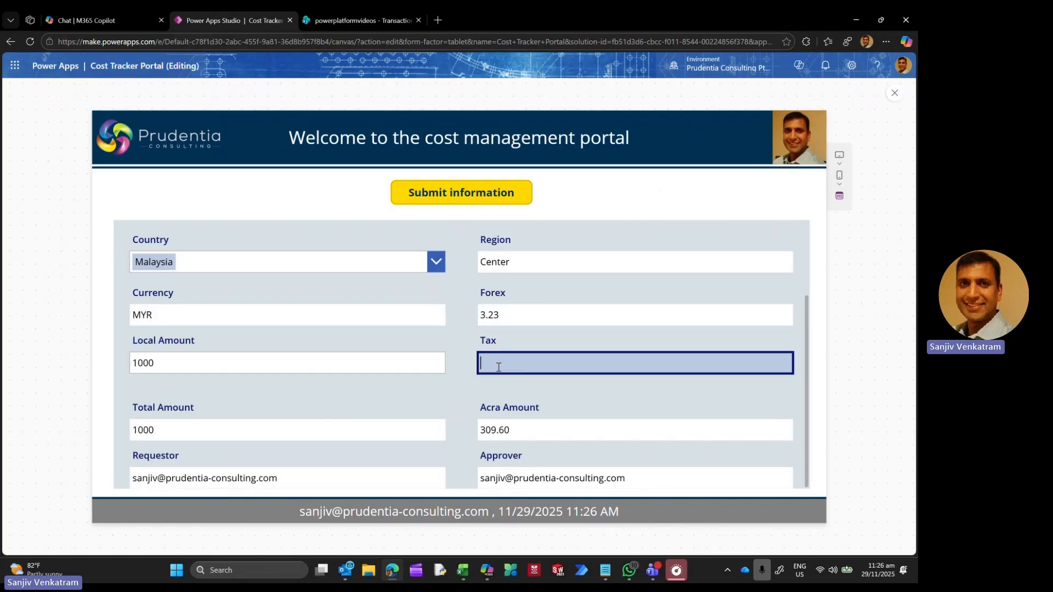
pyautogui.write('10')
pyautogui.click(531, 403)
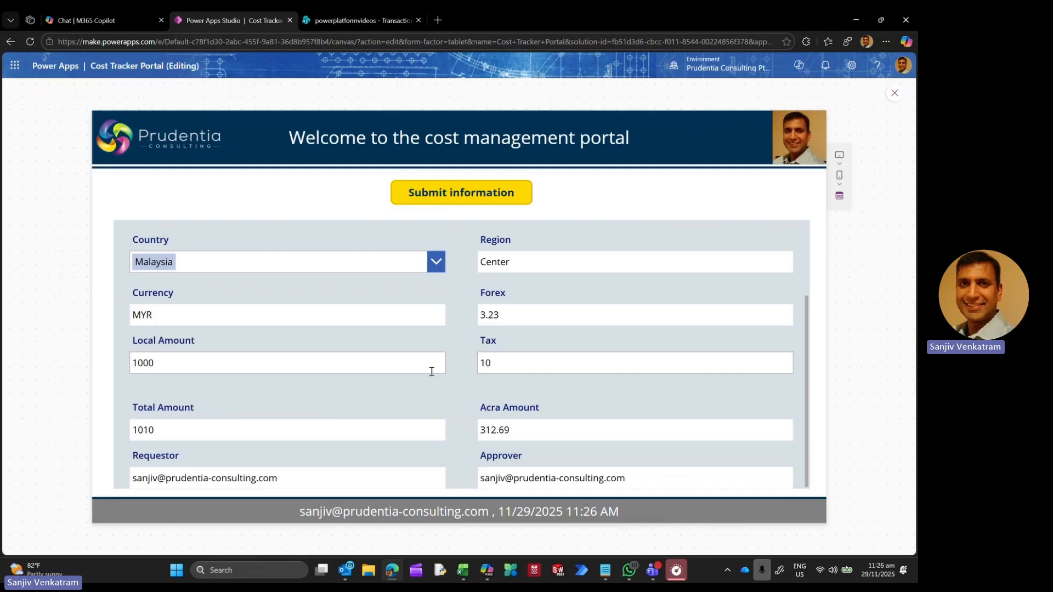
# Step: Submit the hotel expense and close the app preview to return to editing the dashboard screen
pyautogui.click(484, 195)
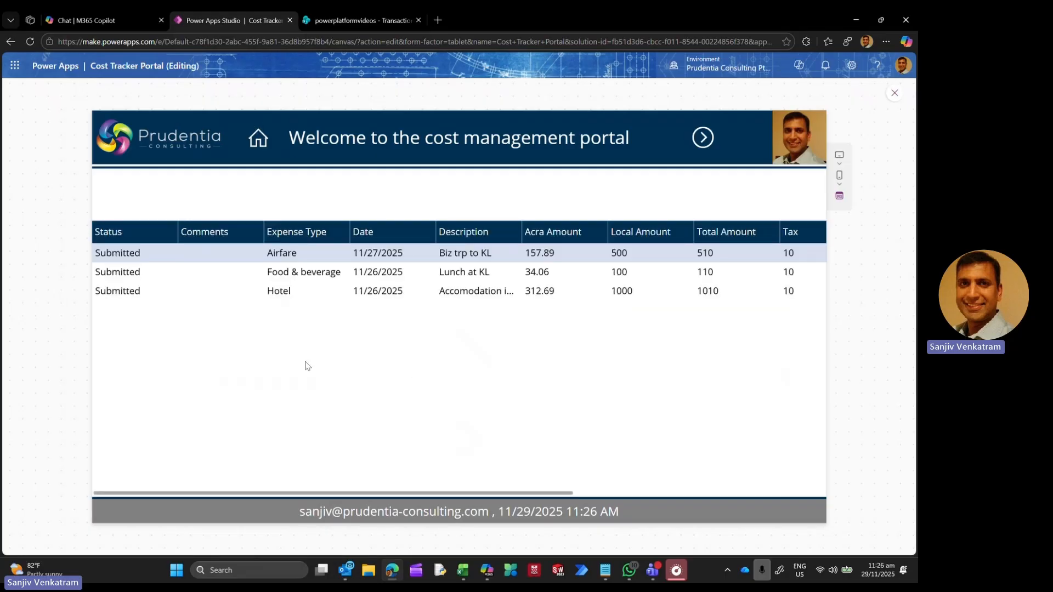
pyautogui.click(896, 95)
pyautogui.click(577, 351)
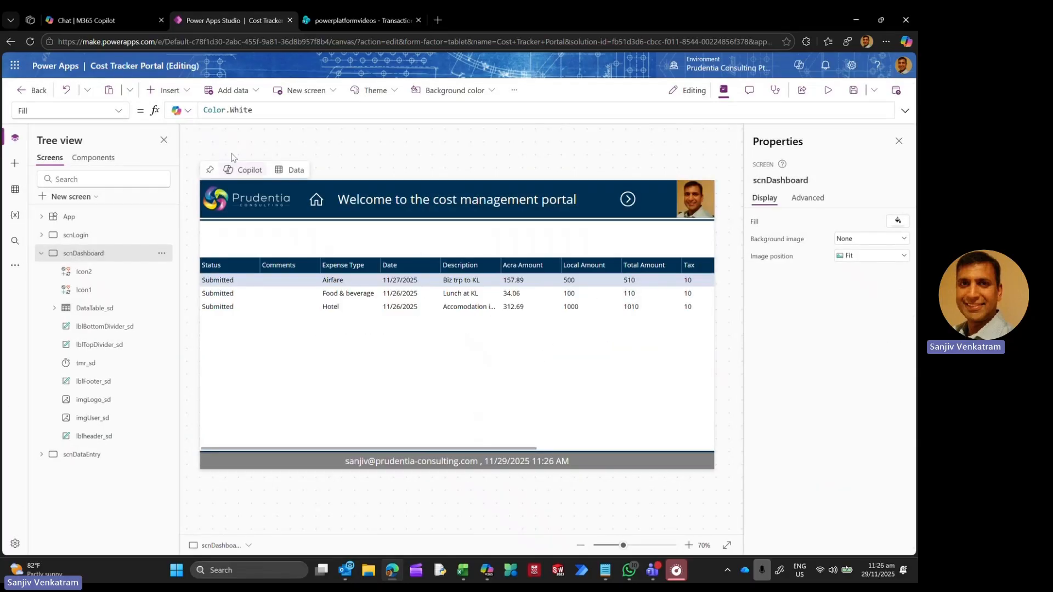
# Step: Insert a drop down on scnDashboard and place it between the header and the data table, at about X 54, Y 136
pyautogui.click(167, 90)
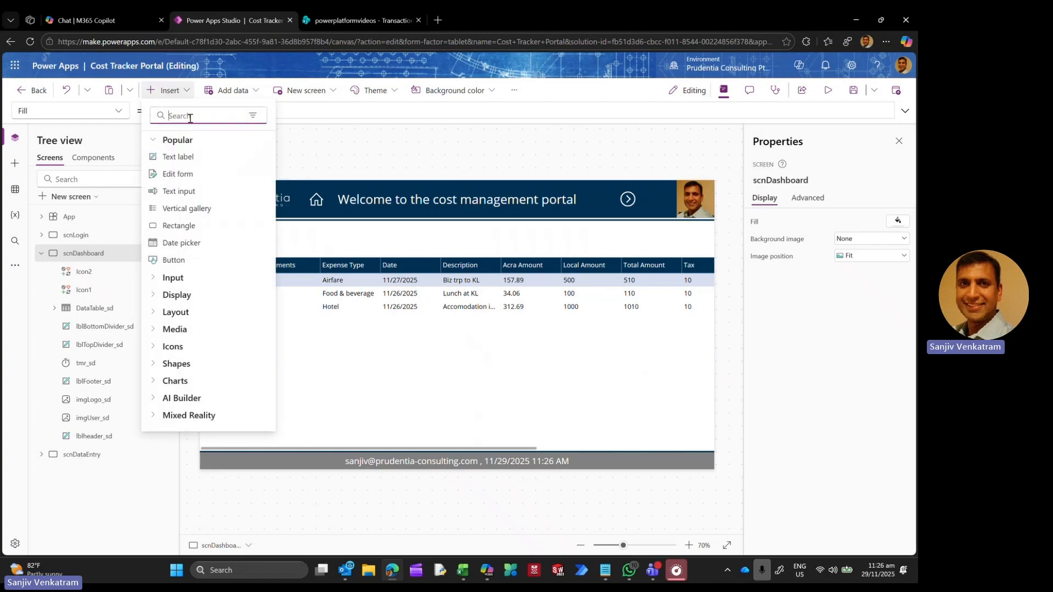
pyautogui.write('drop')
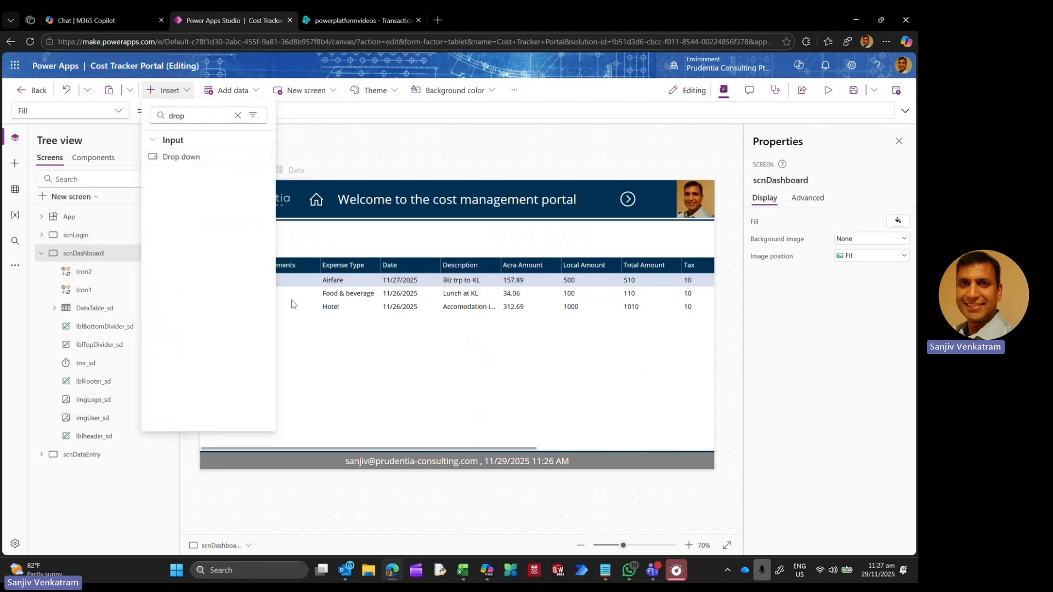
pyautogui.click(189, 166)
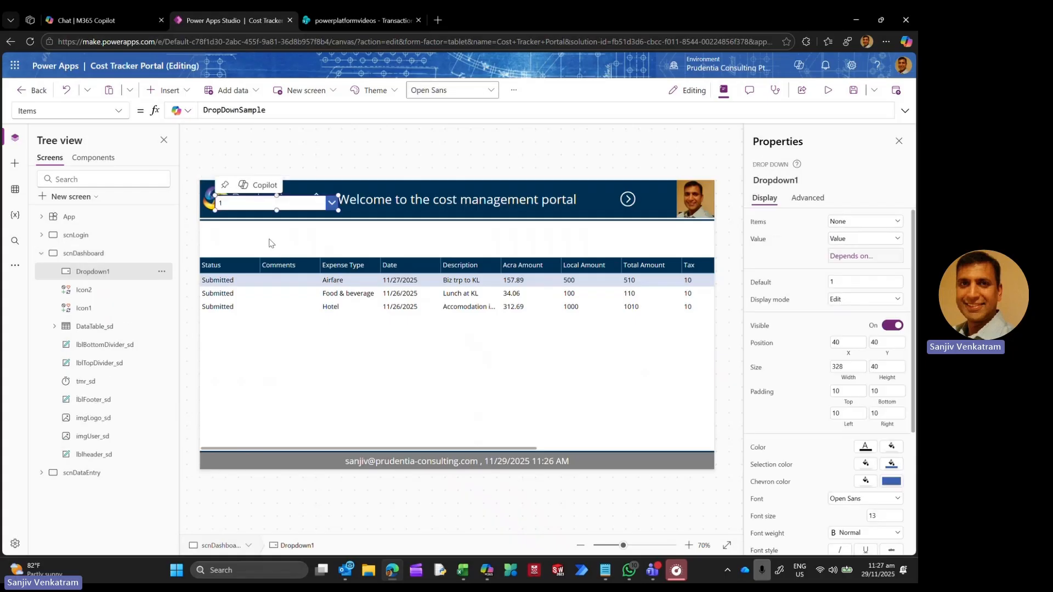
pyautogui.moveTo(262, 193); pyautogui.dragTo(276, 243)
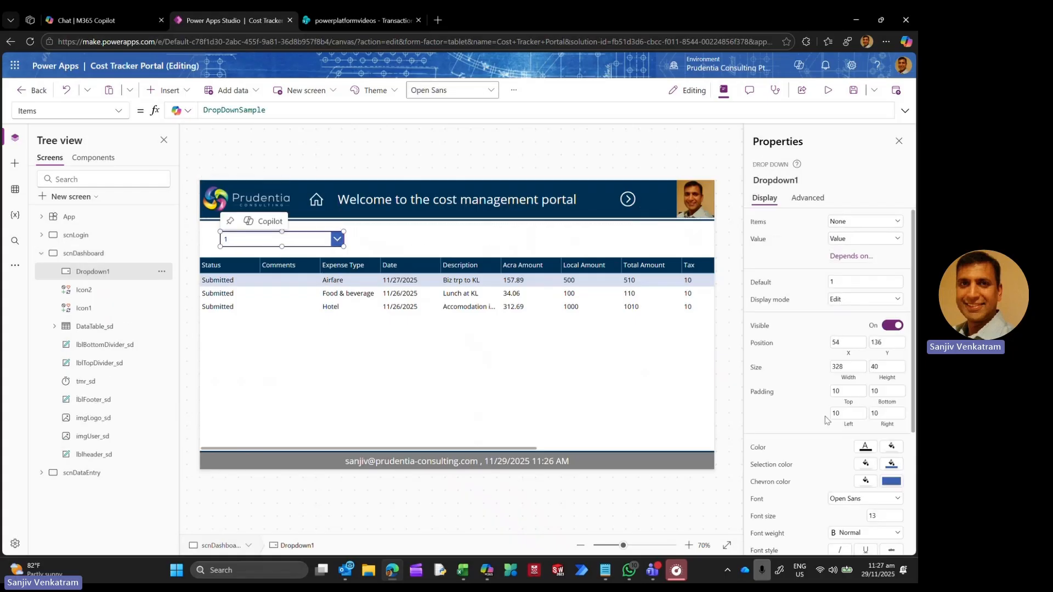
# Step: Set the drop down's border thickness to 1 and its BorderColor to varPrudentiaGrey
pyautogui.scroll(-3, 908, 400)
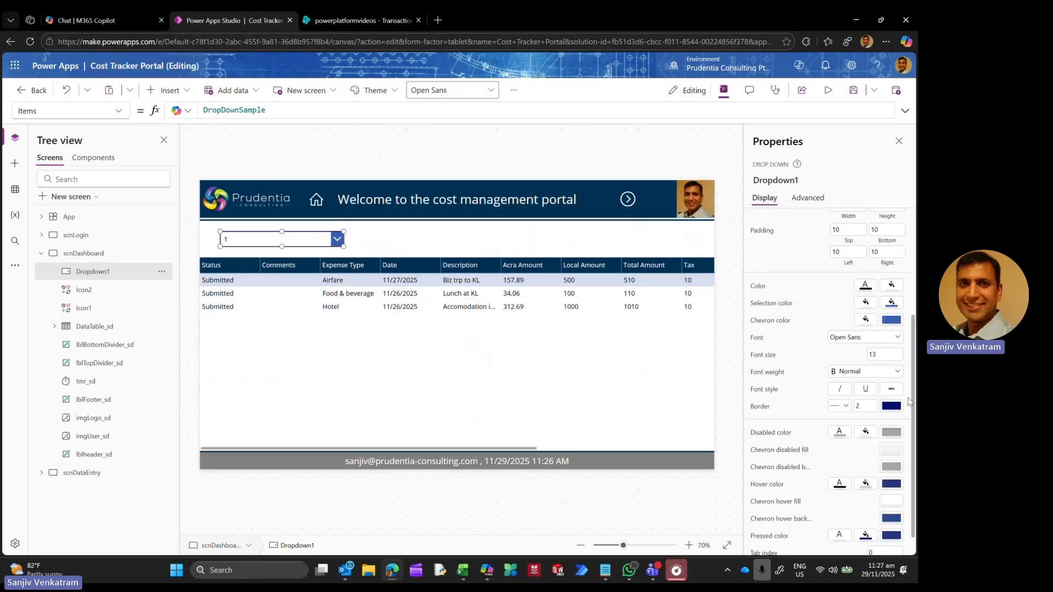
pyautogui.doubleClick(866, 406)
pyautogui.write('1')
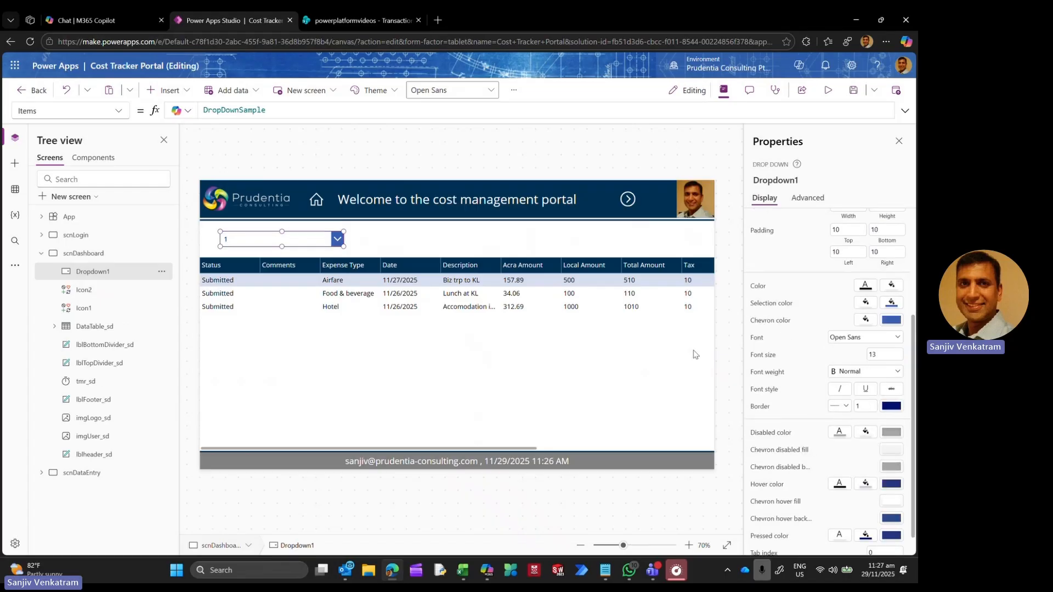
pyautogui.click(119, 111)
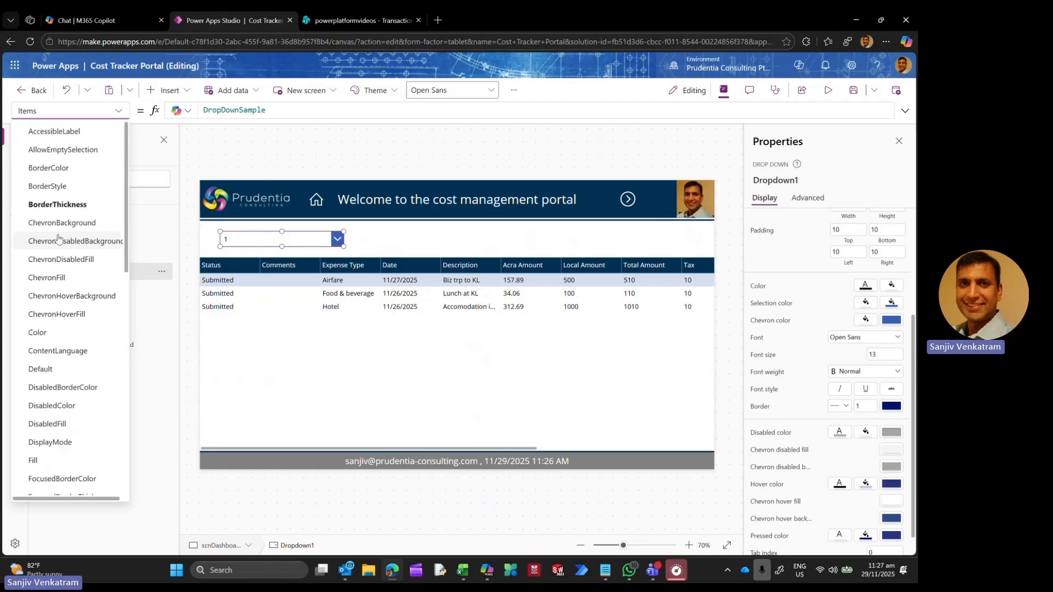
pyautogui.click(55, 167)
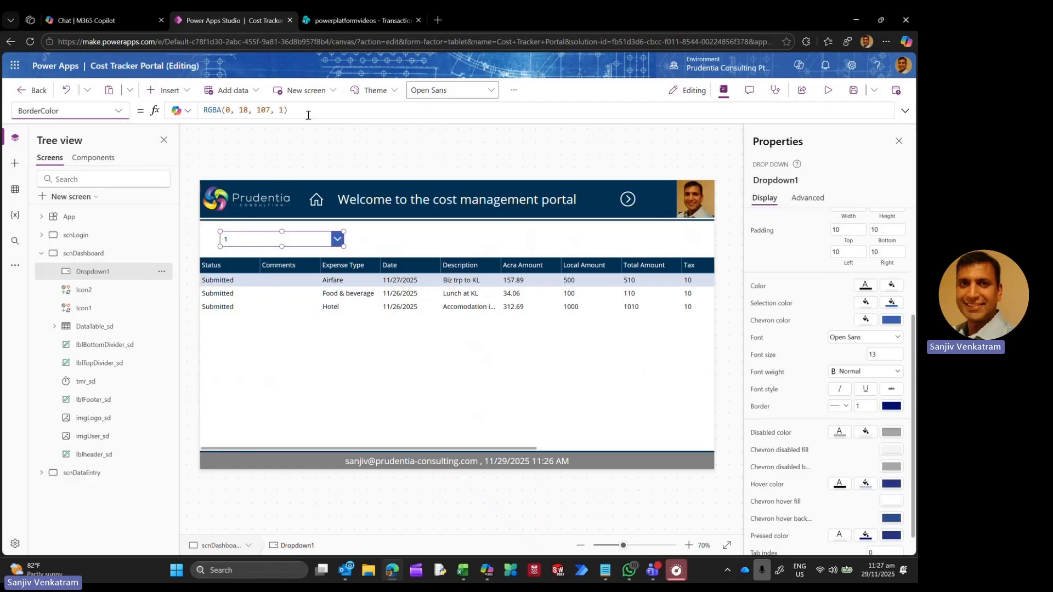
pyautogui.write('var')
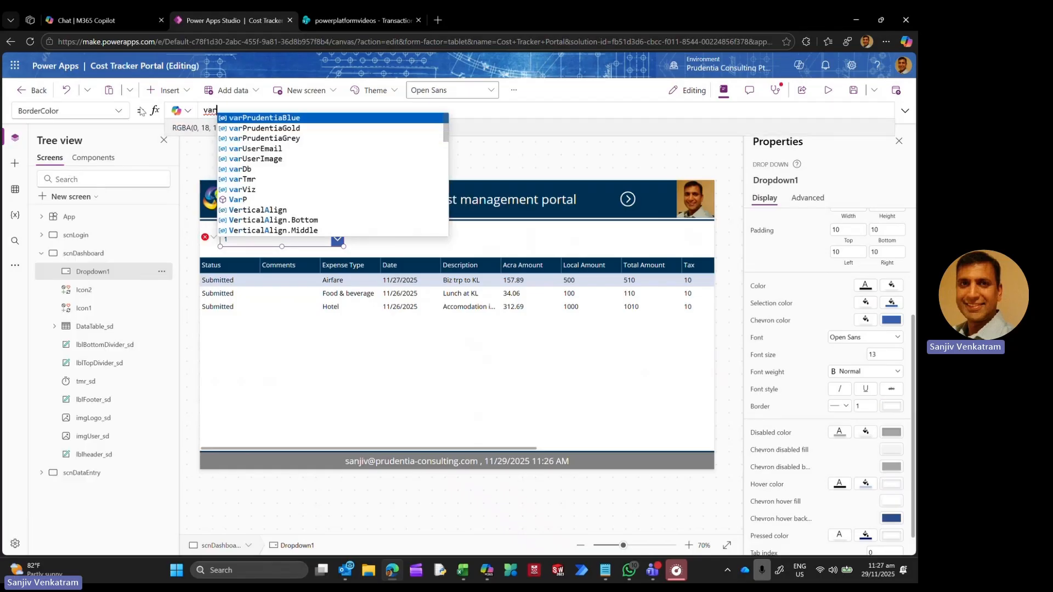
pyautogui.press('Tab')
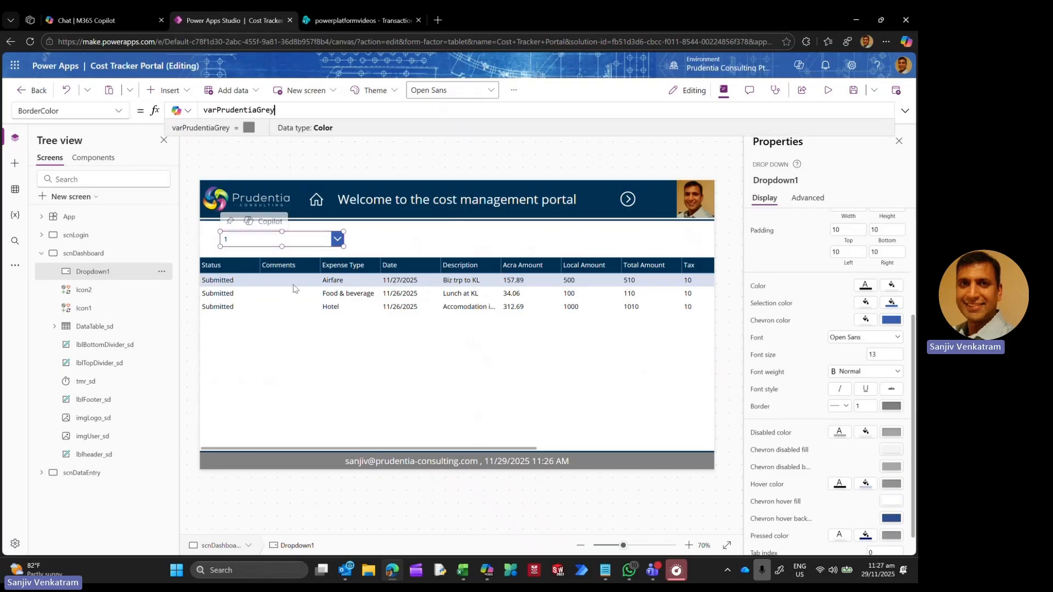
# Step: Set the drop down's Items property to ["Submitted","Approved","Rejected","All"]
pyautogui.scroll(3, 752, 428)
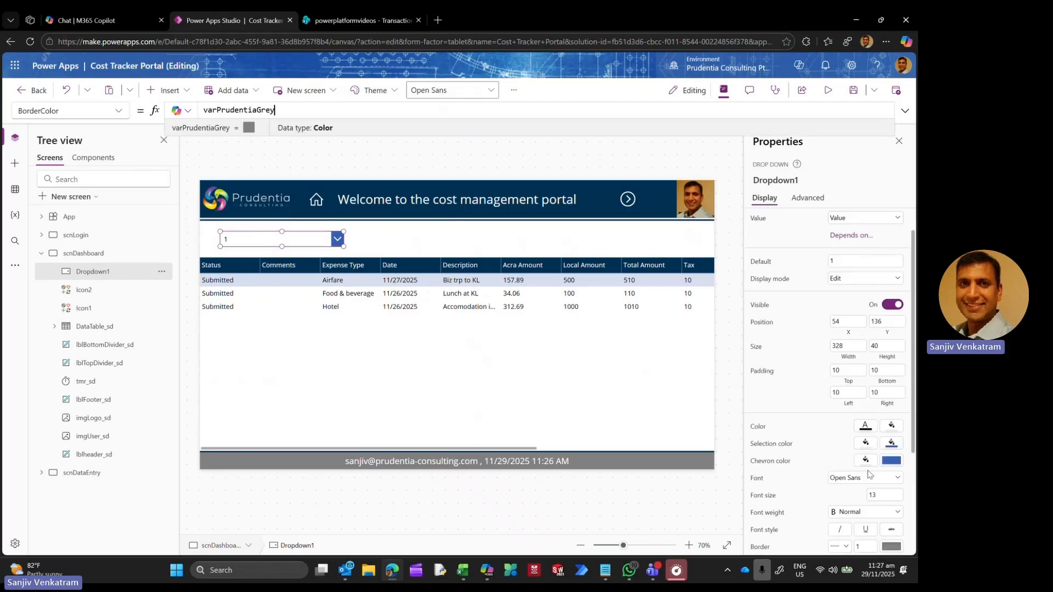
pyautogui.click(116, 111)
pyautogui.scroll(-4, 116, 231)
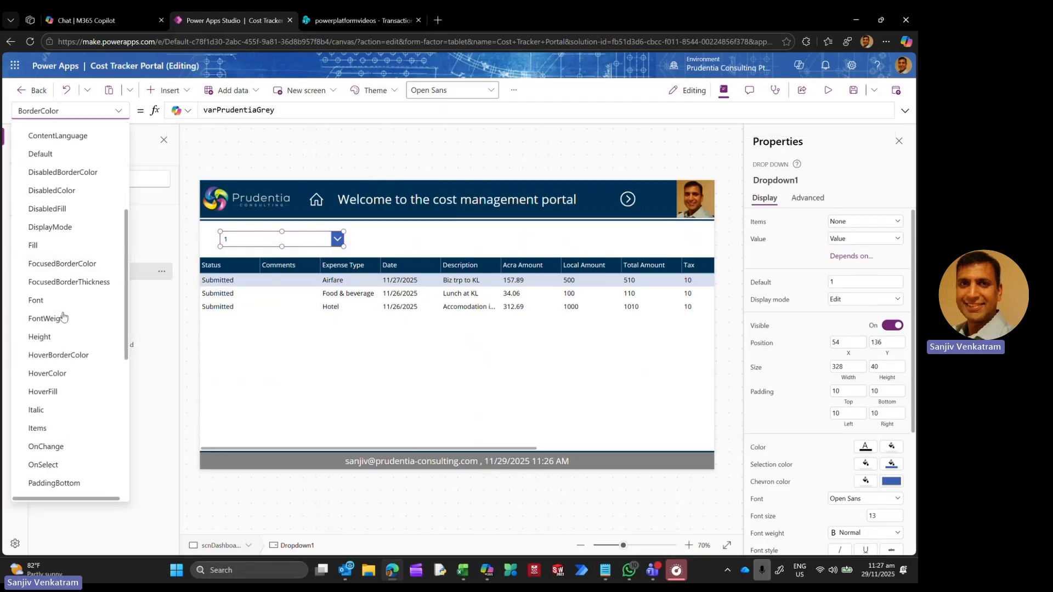
pyautogui.click(60, 429)
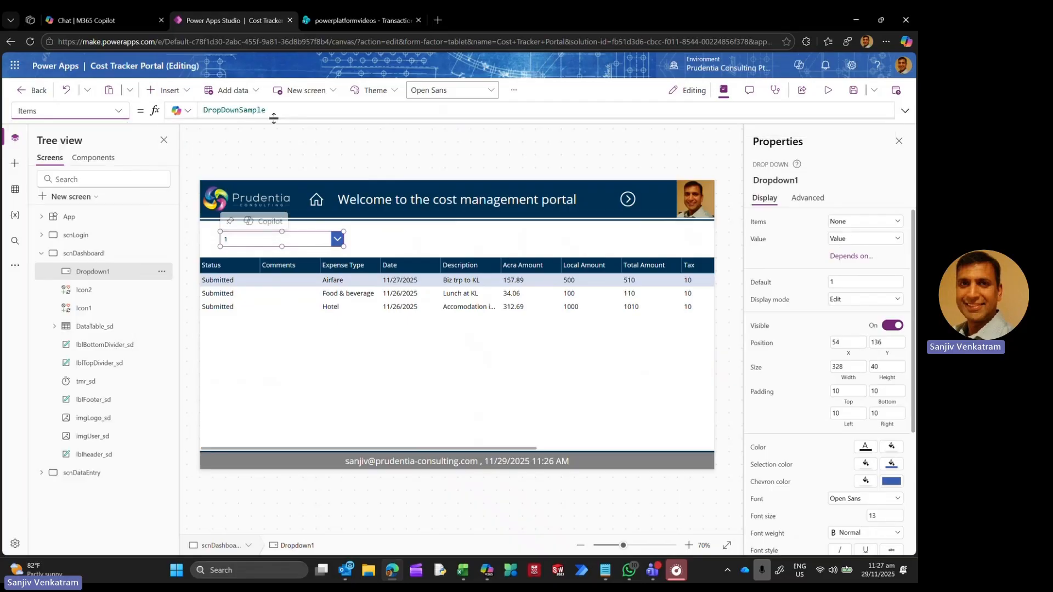
pyautogui.press('Delete')
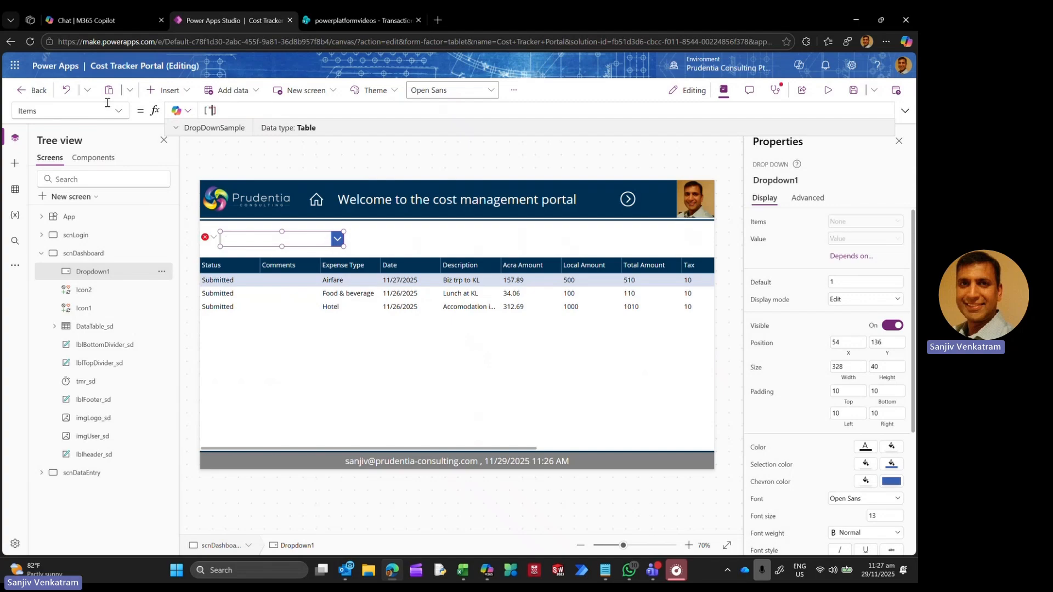
pyautogui.write('["Submitted')
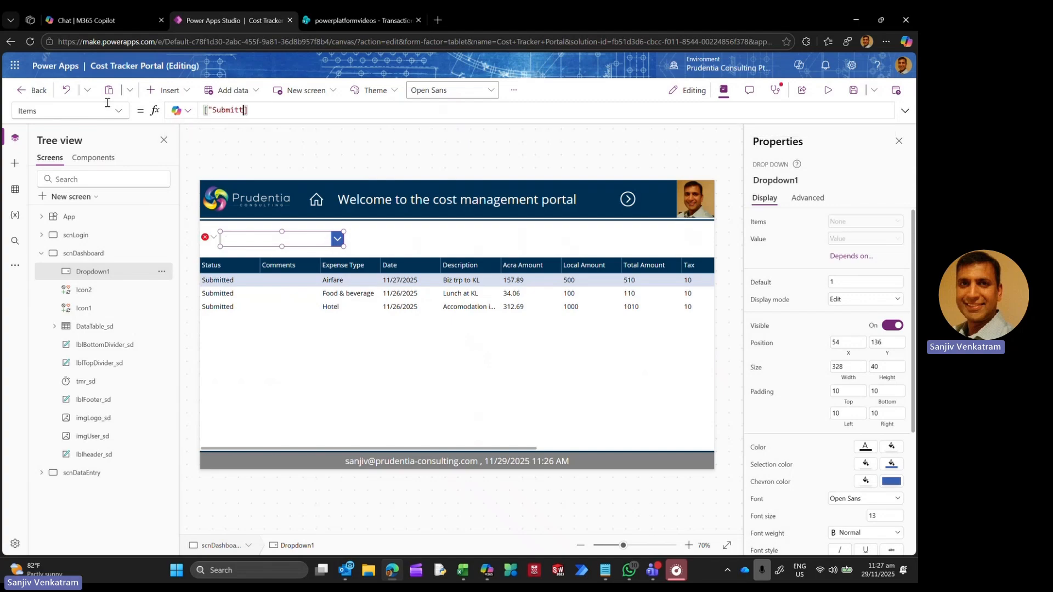
pyautogui.write('","A')
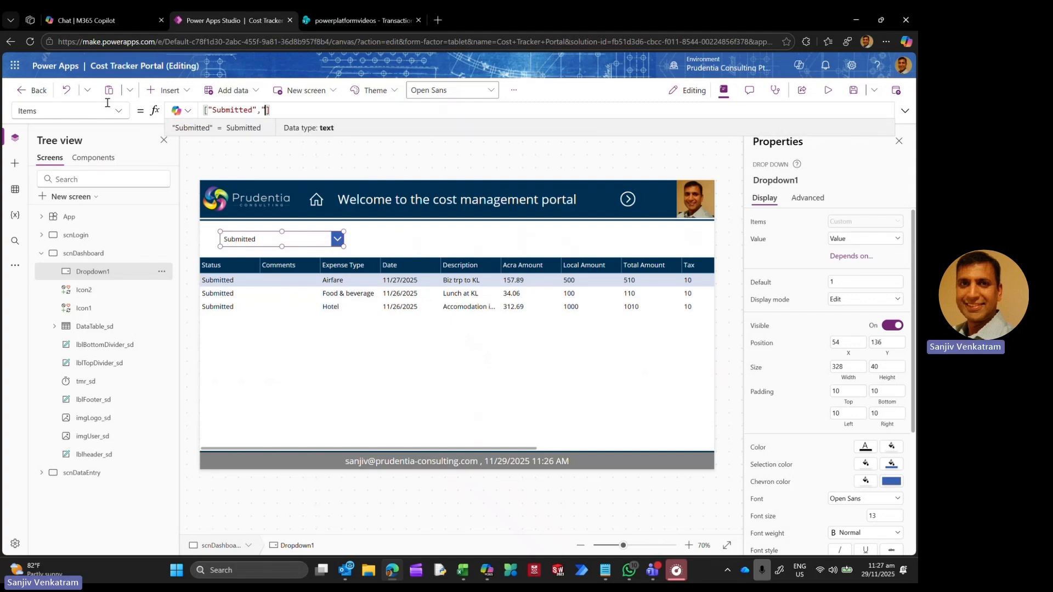
pyautogui.write('pproved",')
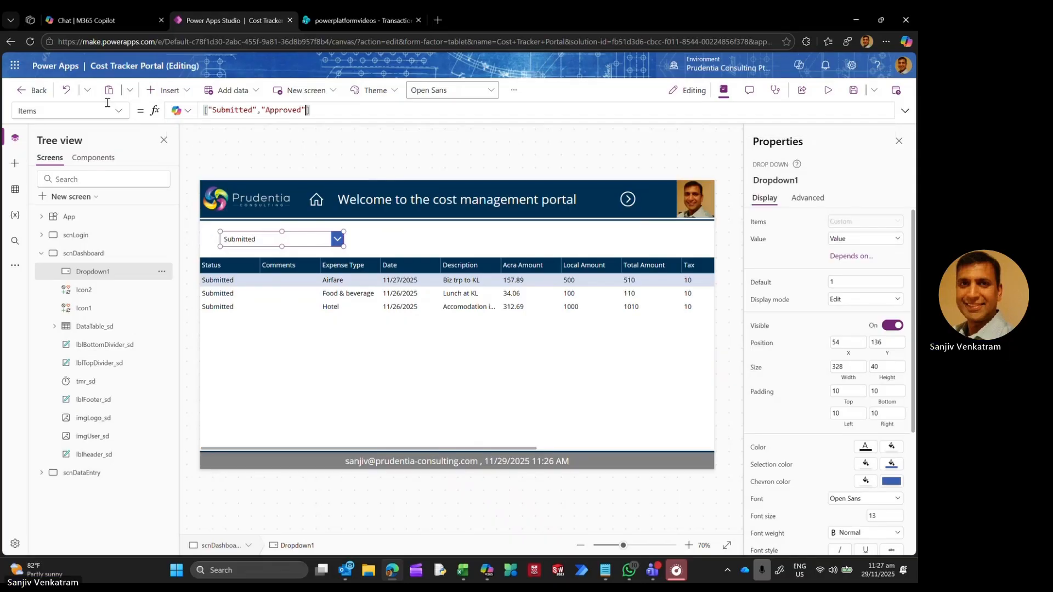
pyautogui.write('Rehe')
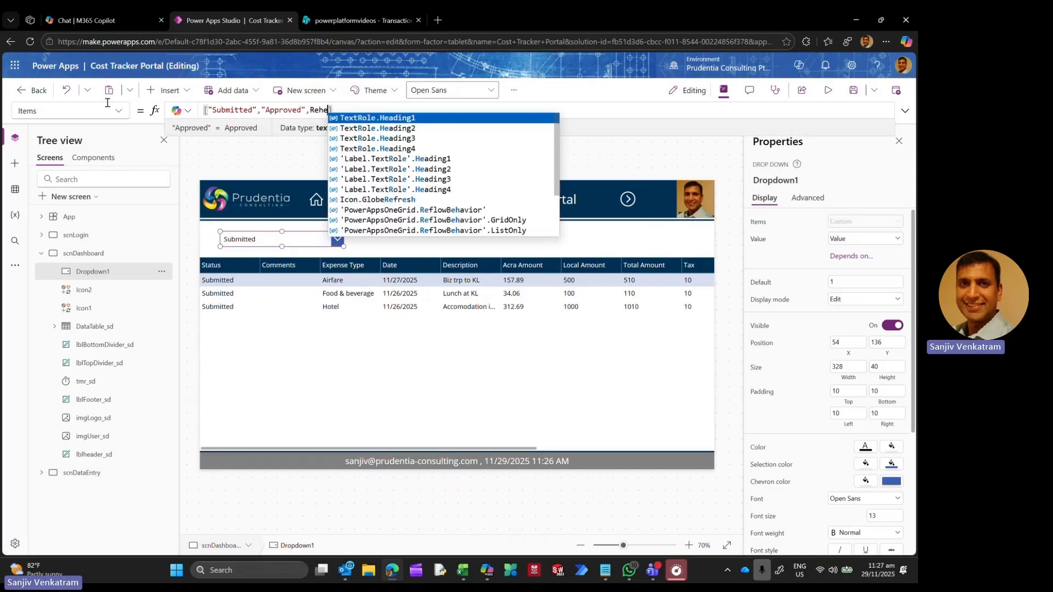
pyautogui.press('BackSpace')
pyautogui.press('BackSpace')
pyautogui.press('BackSpace')
pyautogui.press('BackSpace')
pyautogui.write('"Re')
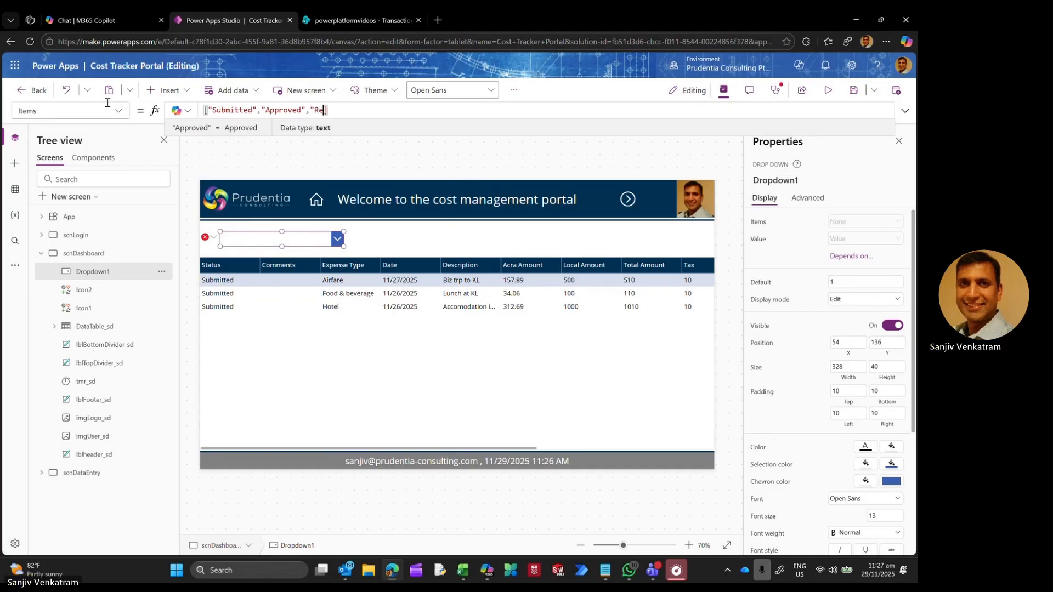
pyautogui.write('jected",')
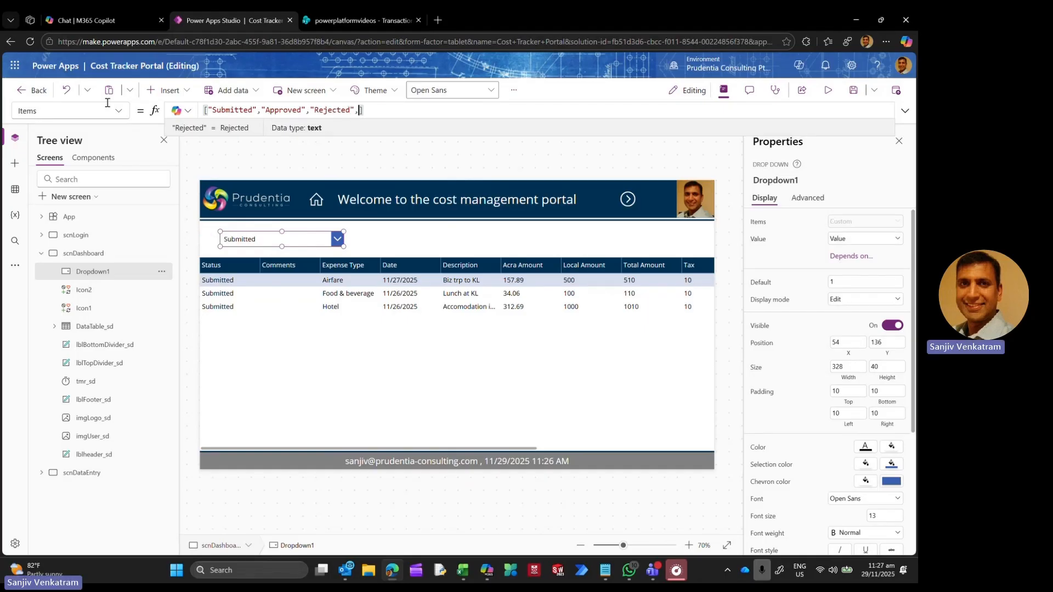
pyautogui.write('"All"')
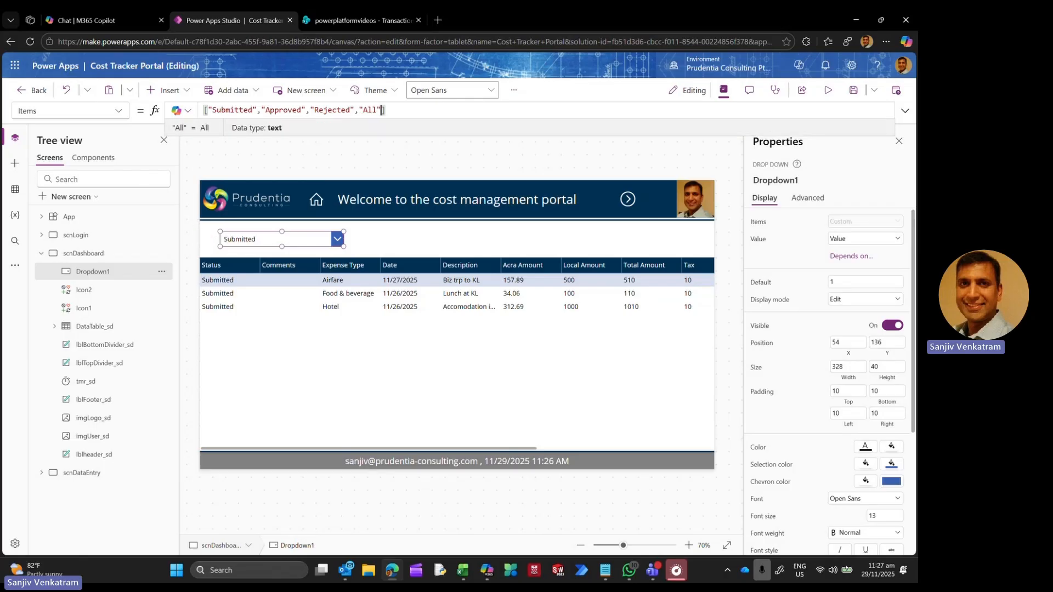
# Step: Set the drop down's font weight to Semibold
pyautogui.scroll(-3, 803, 456)
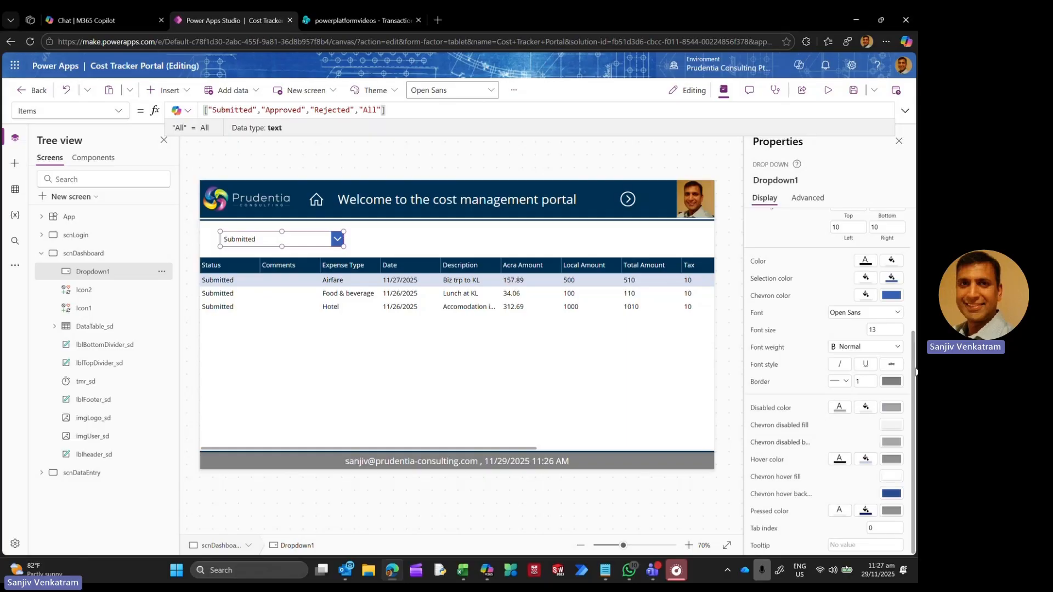
pyautogui.click(845, 348)
pyautogui.click(847, 372)
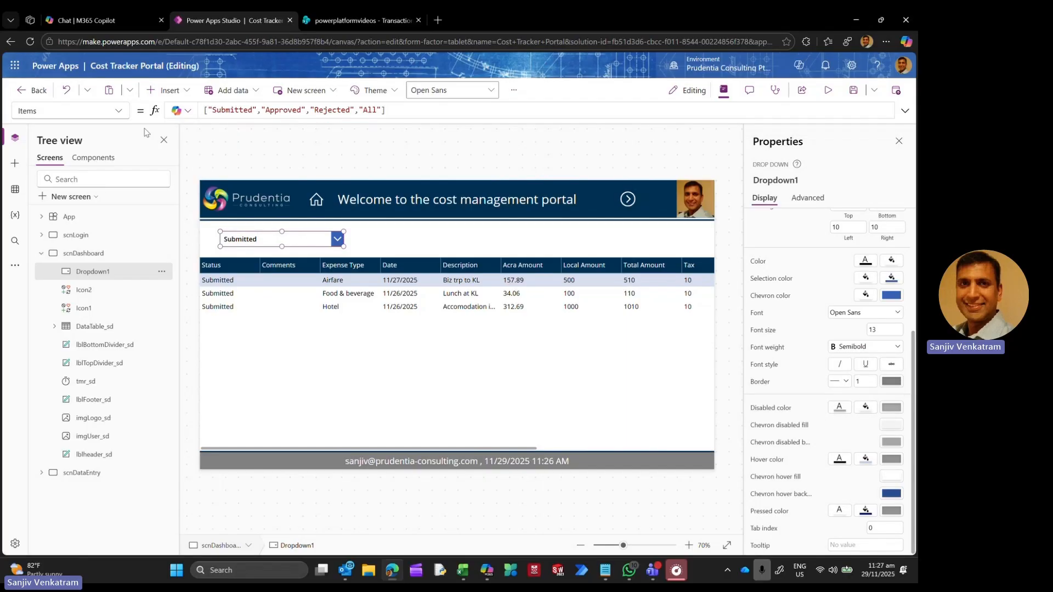
# Step: Replace the drop down's OnChange value with the beginning of an If( formula
pyautogui.click(119, 112)
pyautogui.scroll(-2, 71, 346)
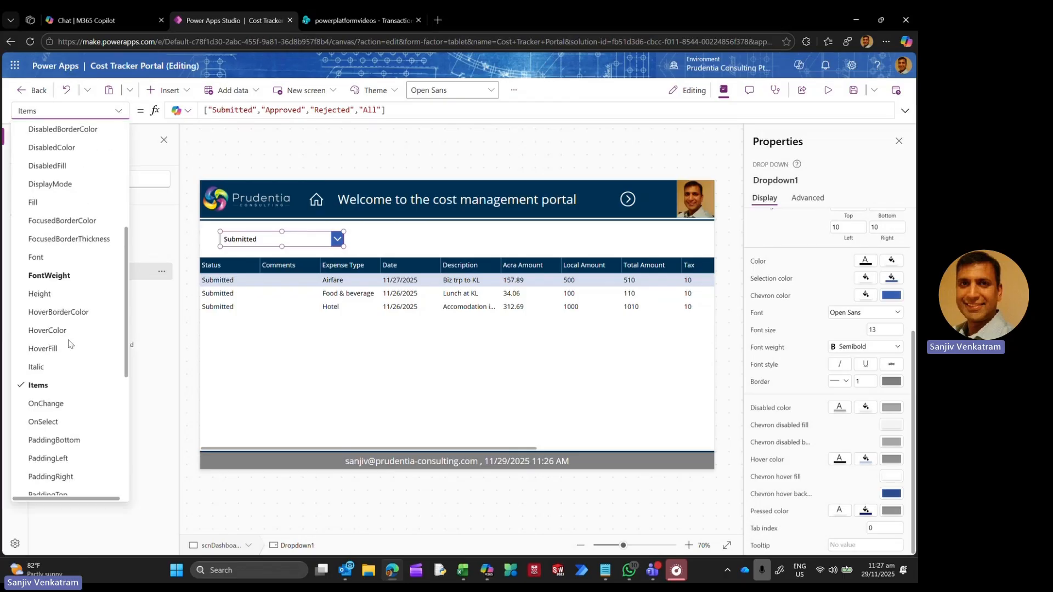
pyautogui.click(46, 409)
pyautogui.click(237, 112)
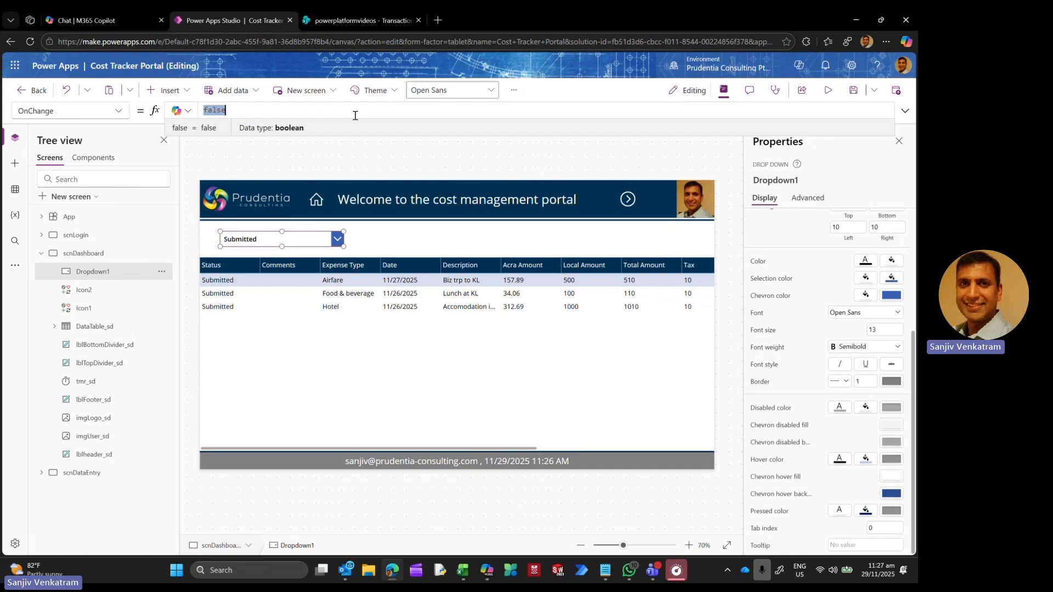
pyautogui.write('If(')
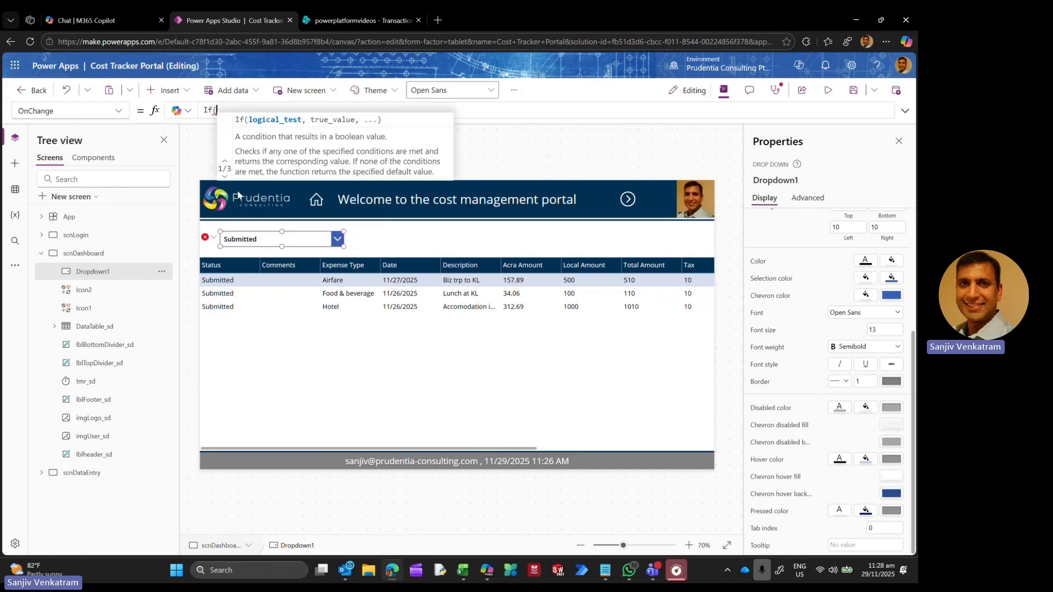
# Step: Rename the drop down Dropdown1 as ddStatus_sd
pyautogui.doubleClick(100, 275)
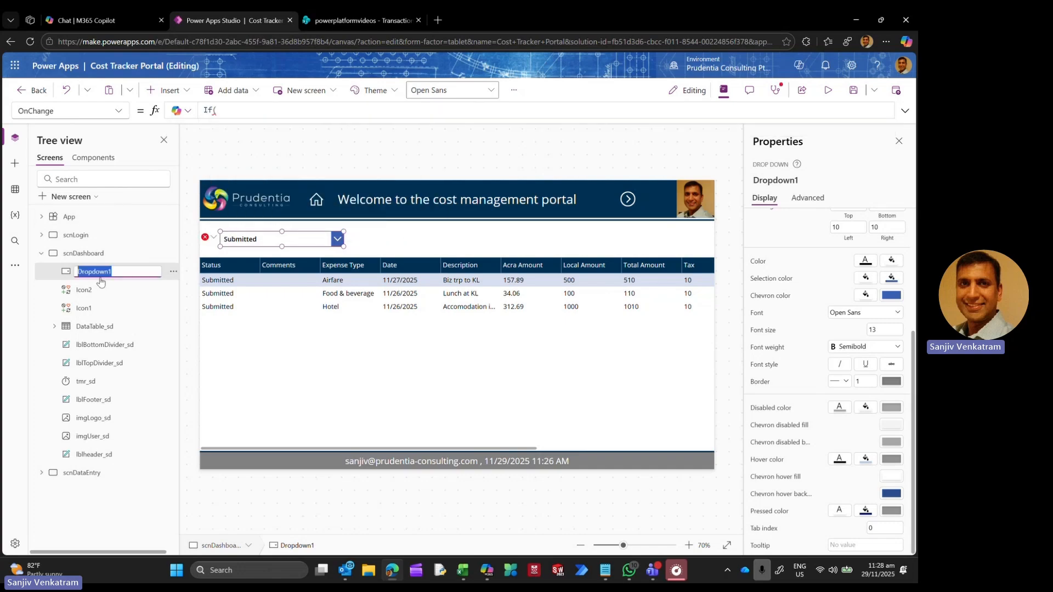
pyautogui.write('ddStatus_sd')
pyautogui.press('Return')
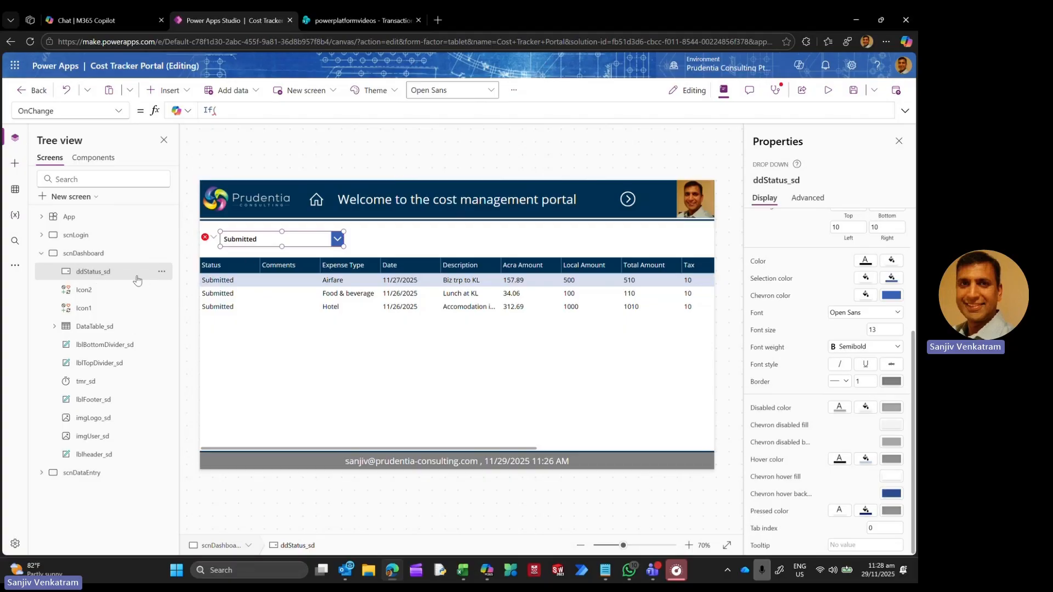
# Step: Rename Icon2 on scnDashboard as icnBack_sd and Icon1 as icnHome_sd
pyautogui.click(84, 291)
pyautogui.doubleClick(85, 290)
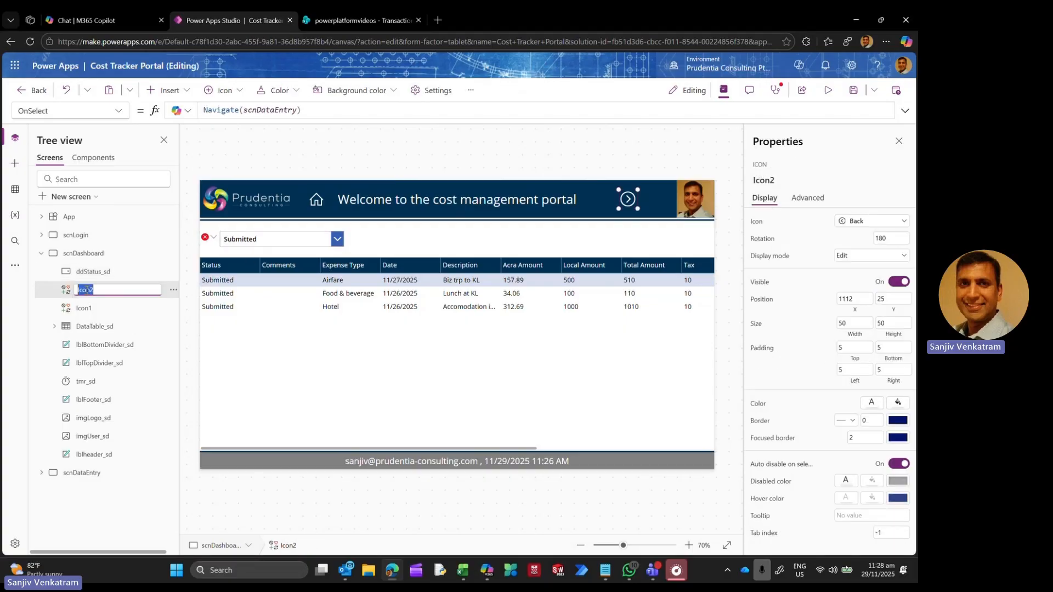
pyautogui.write('id')
pyautogui.write('Back_sd')
pyautogui.press('Return')
pyautogui.doubleClick(85, 308)
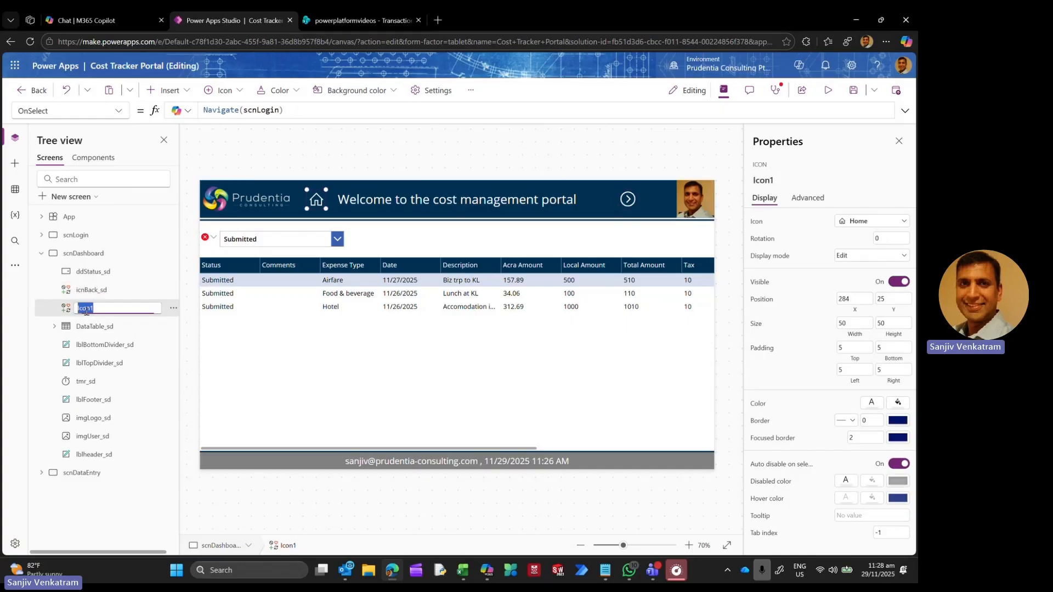
pyautogui.write('icnHome_sd')
pyautogui.press('Return')
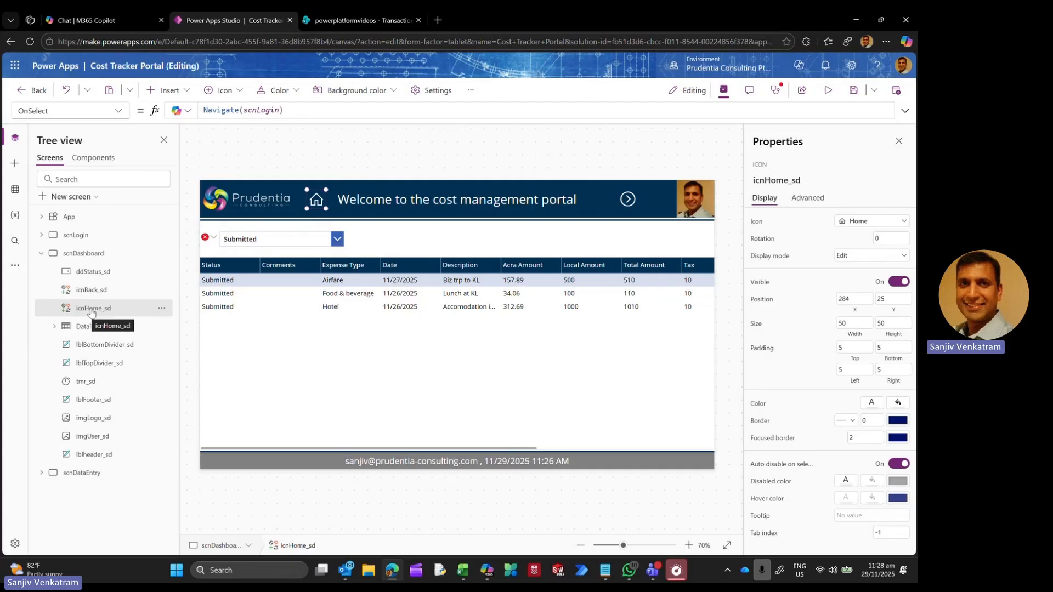
# Step: Complete the OnChange formula of ddStatus_sd as If(ddStatus_sd.Selected.Value = "All", Set(varDb,0))
pyautogui.click(110, 272)
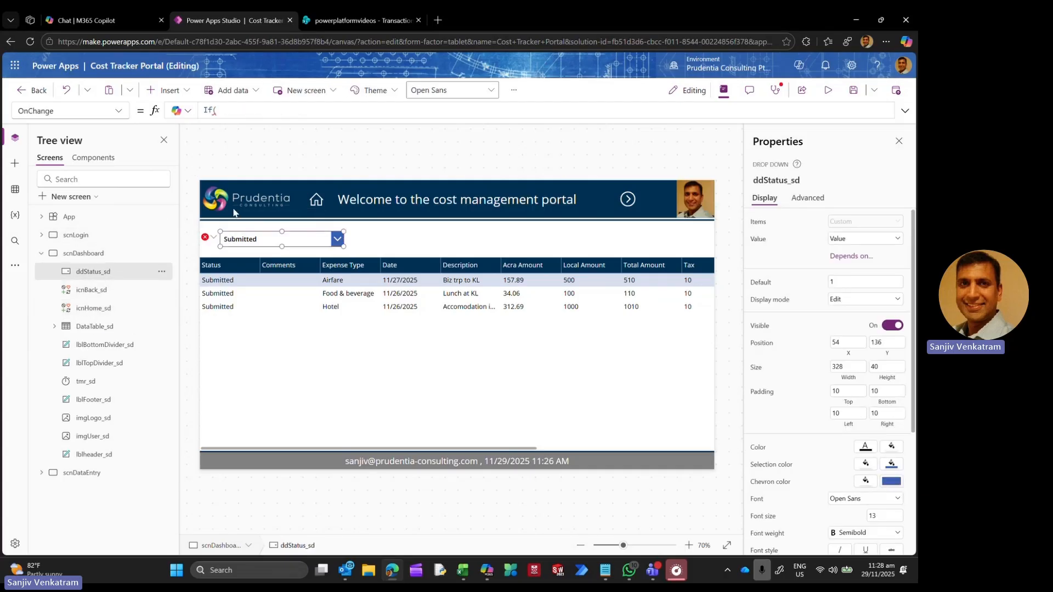
pyautogui.click(211, 238)
pyautogui.click(210, 253)
pyautogui.write('dd')
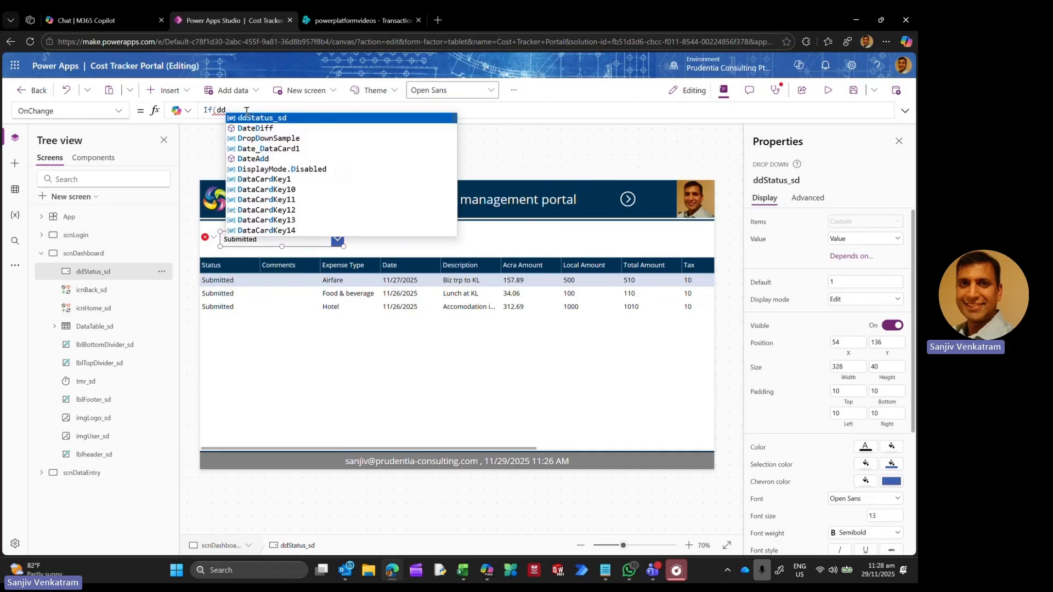
pyautogui.press('Tab')
pyautogui.write('.S')
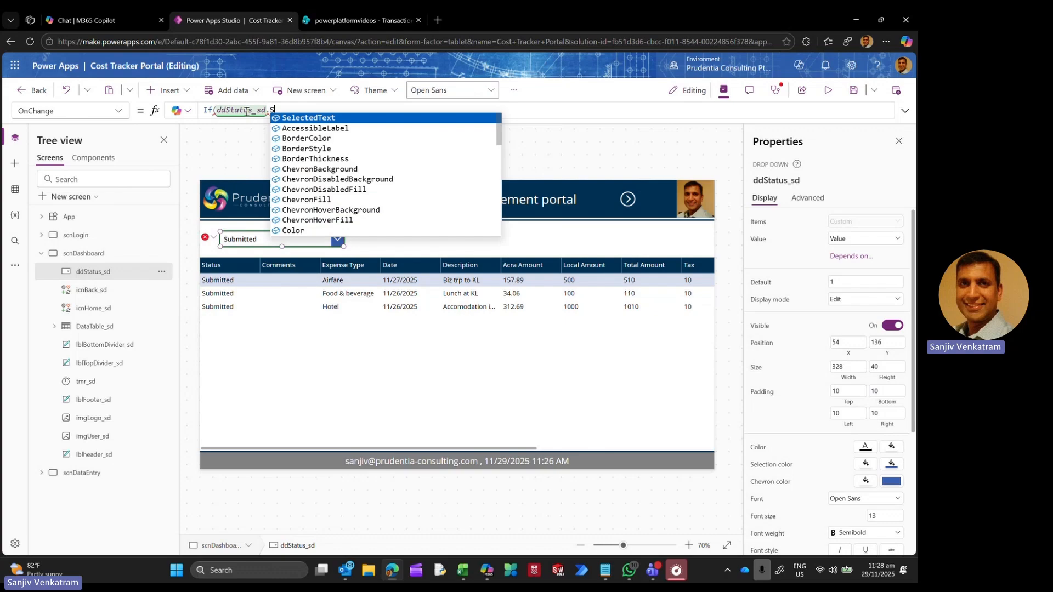
pyautogui.write('elected')
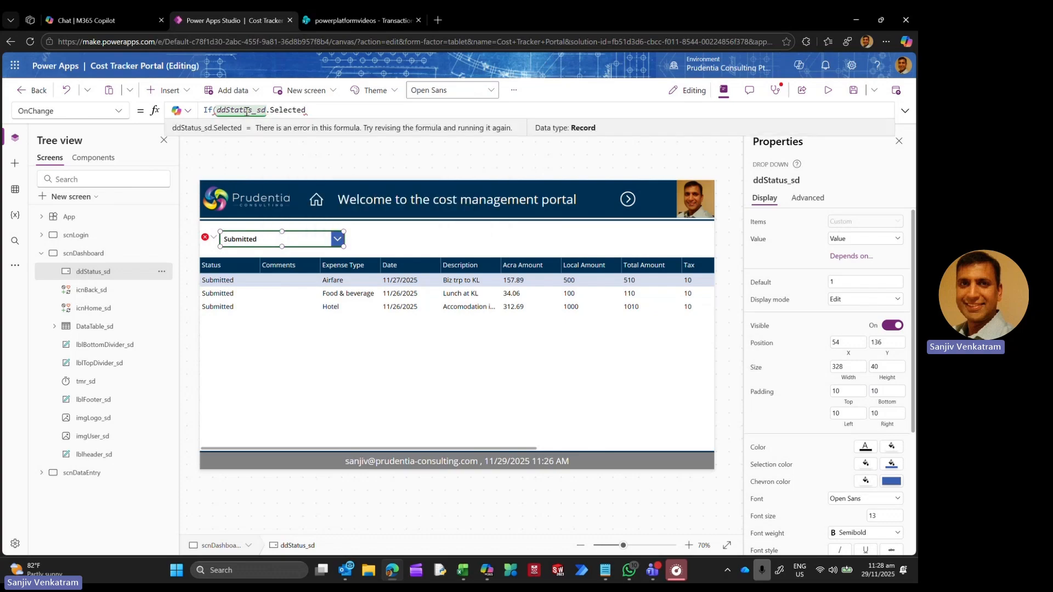
pyautogui.write('.')
pyautogui.press('Tab')
pyautogui.write('=')
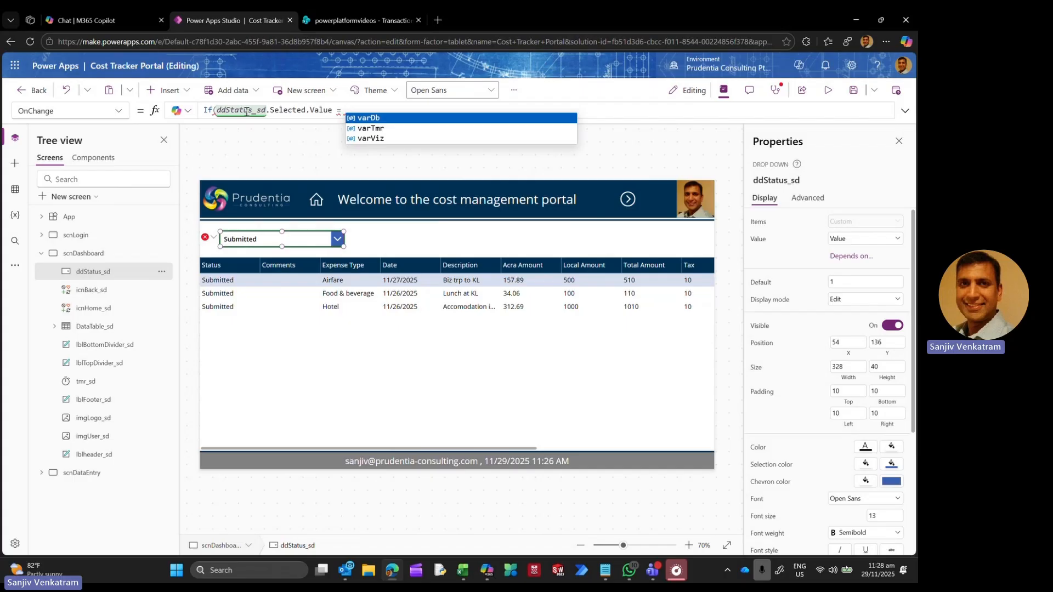
pyautogui.write(' "A')
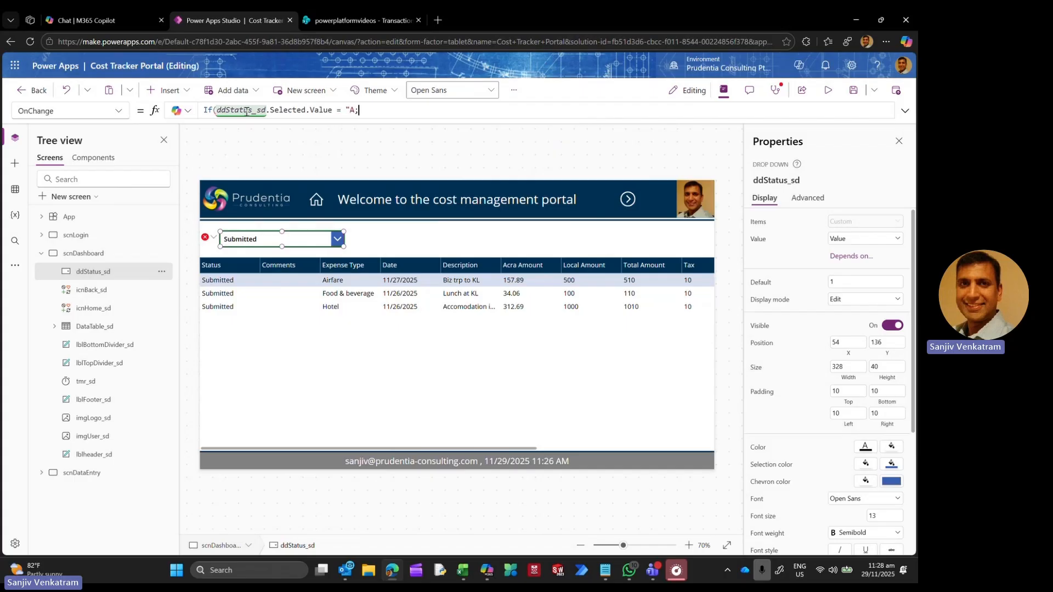
pyautogui.write('ll", Se')
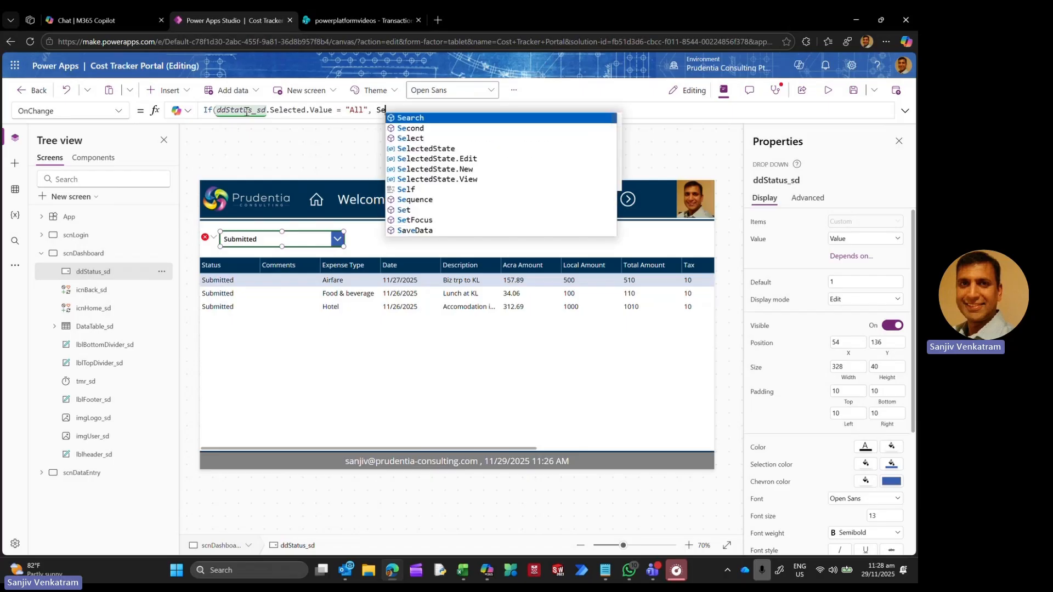
pyautogui.write('t(varDb,')
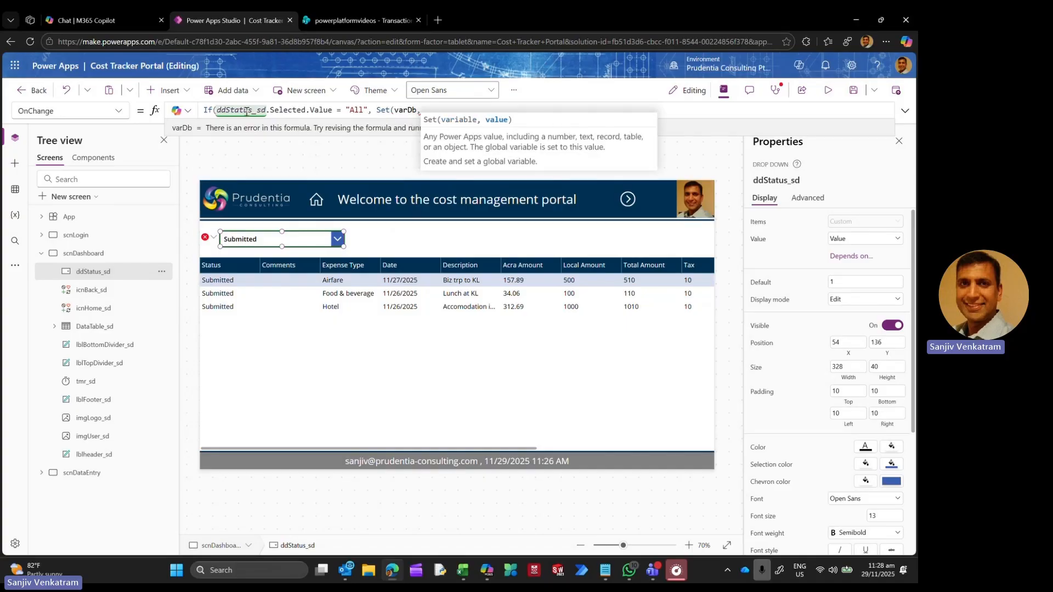
pyautogui.write('0)')
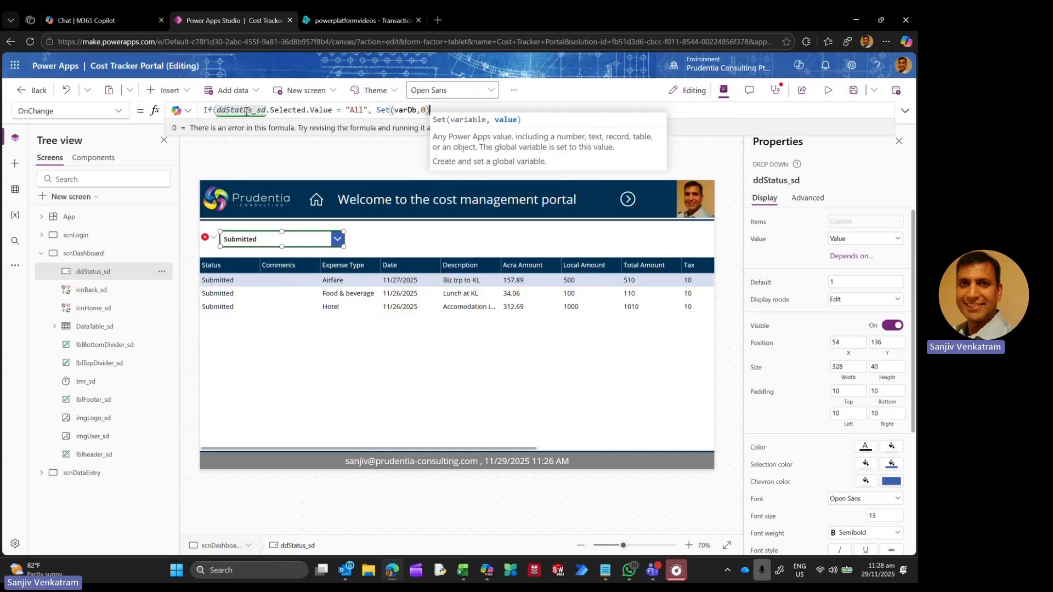
pyautogui.write(')')
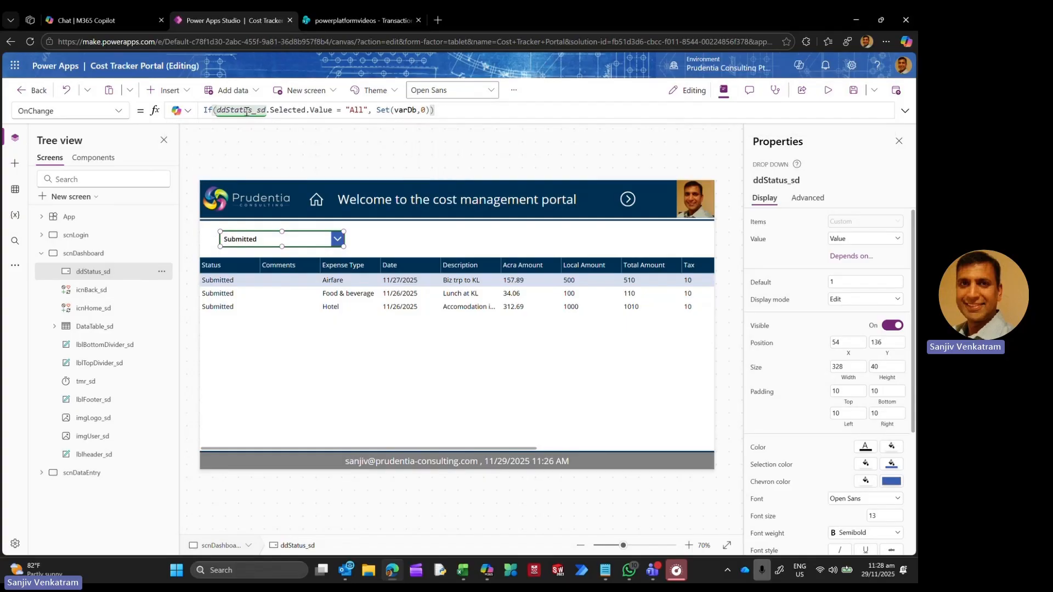
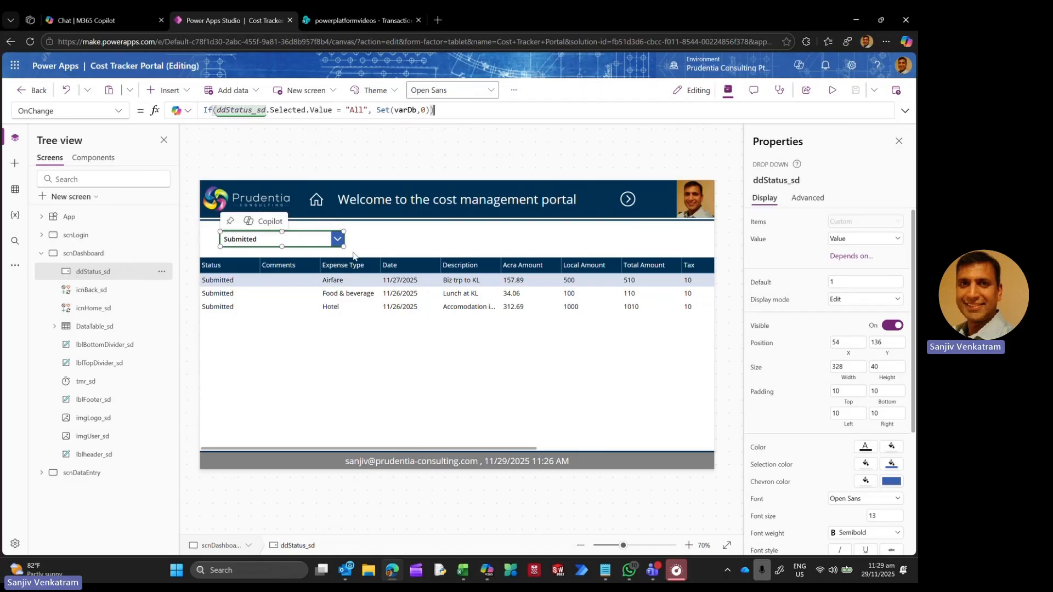
# Step: Set the status drop down's width to 250 and move it down just above the data table, at about X 56, Y 152
pyautogui.click(849, 367)
pyautogui.write('250')
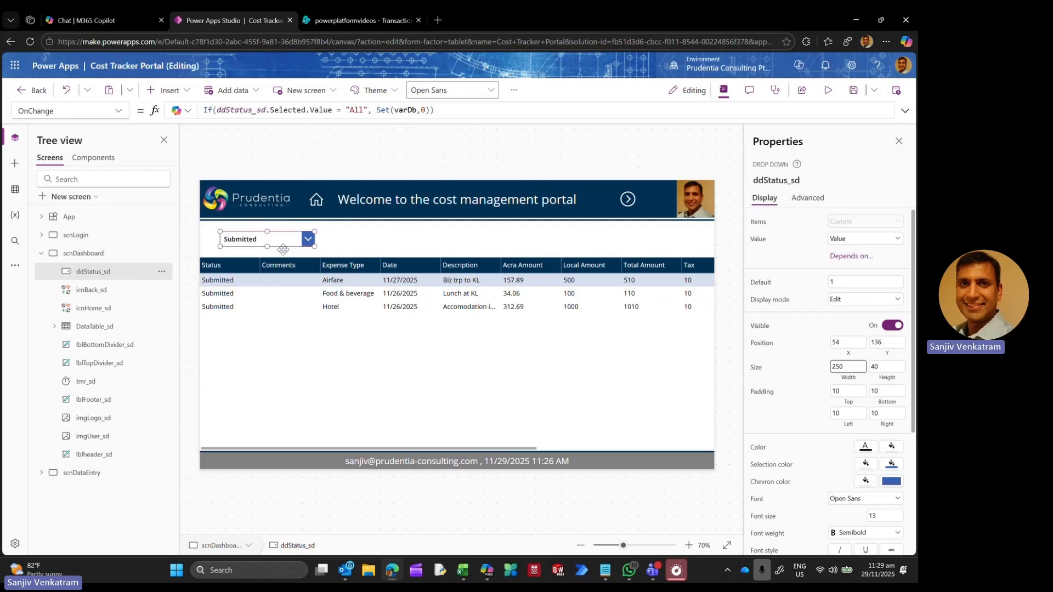
pyautogui.click(266, 243)
pyautogui.moveTo(267, 243); pyautogui.dragTo(266, 247)
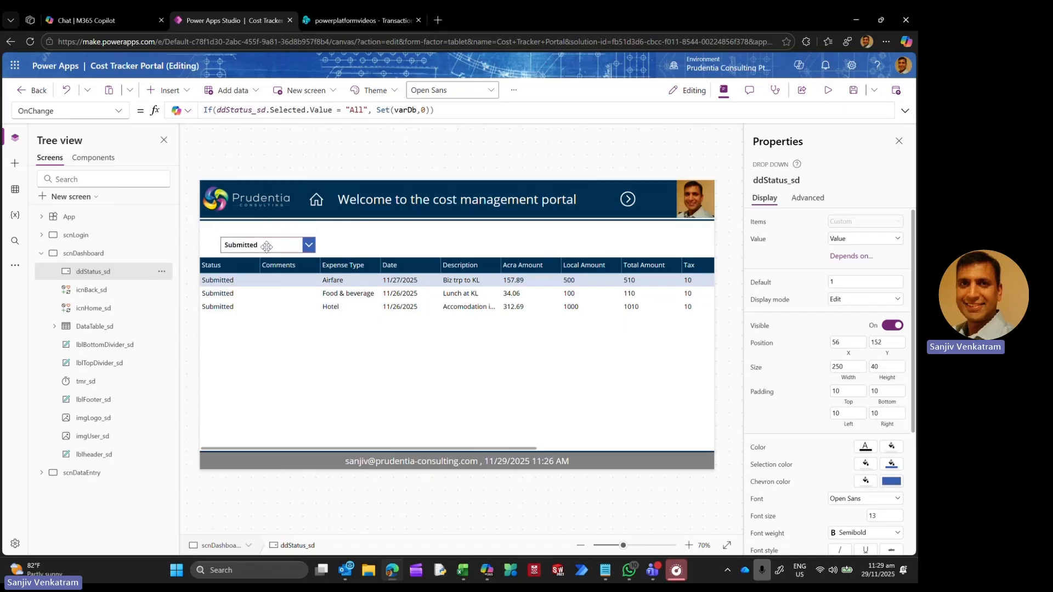
pyautogui.click(353, 241)
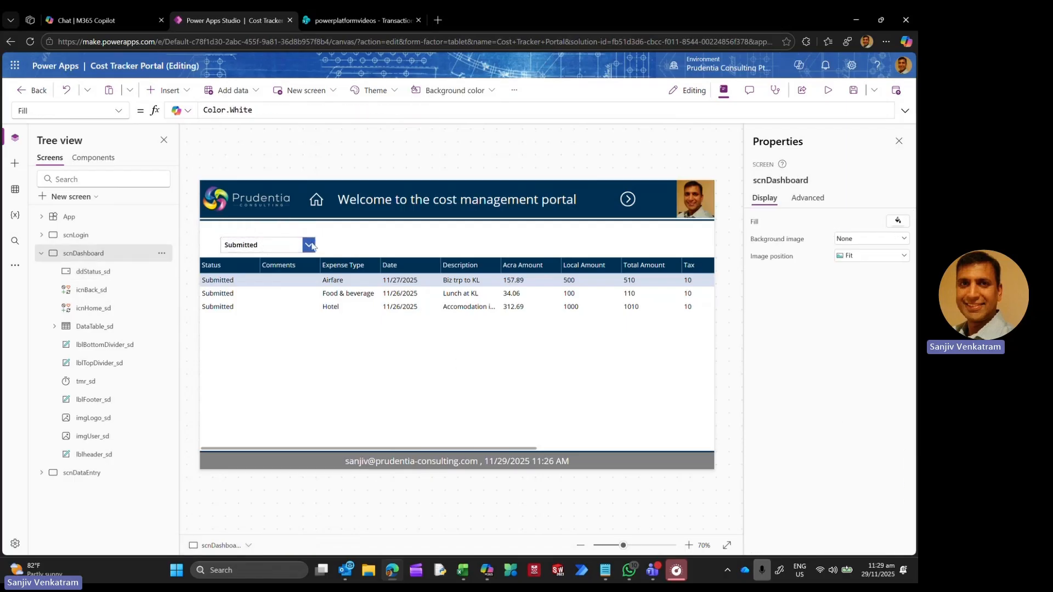
# Step: Set the ChevronBackground property of the status drop down ddStatus_sd to varPrudentiaBlue
pyautogui.click(305, 248)
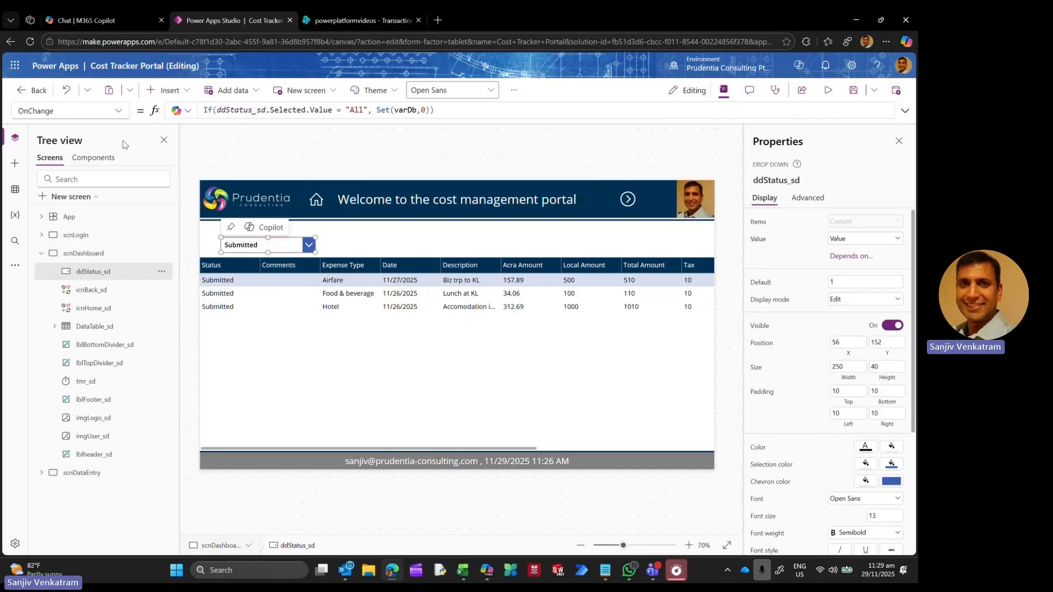
pyautogui.click(122, 111)
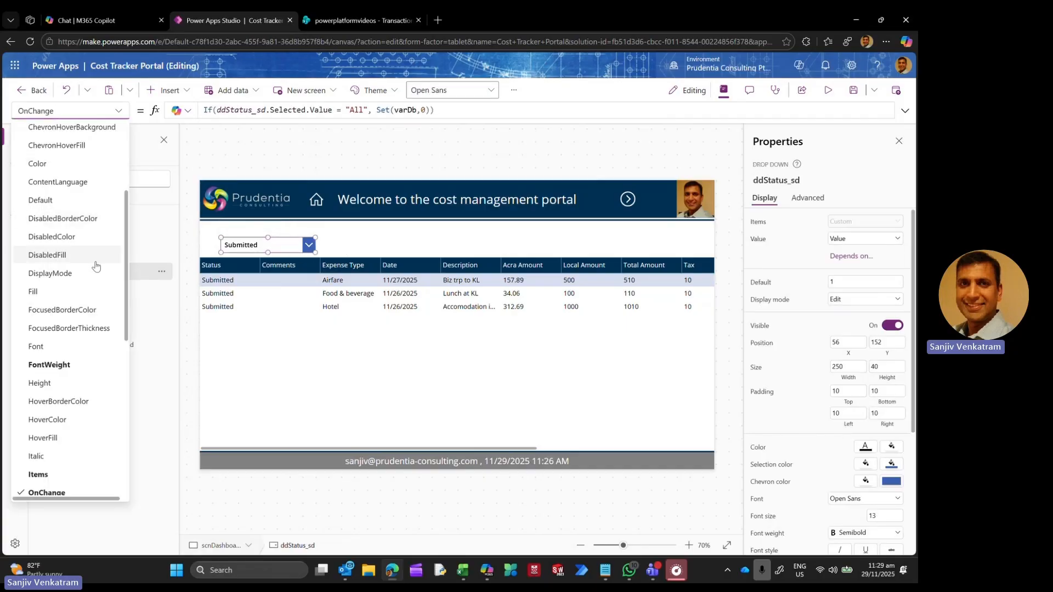
pyautogui.scroll(3, 96, 266)
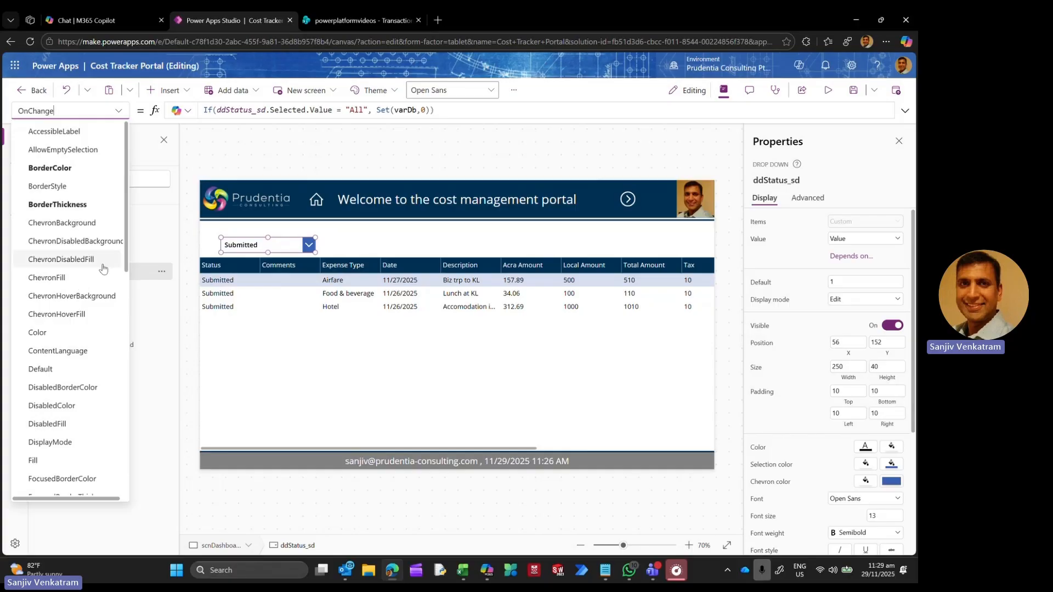
pyautogui.click(82, 225)
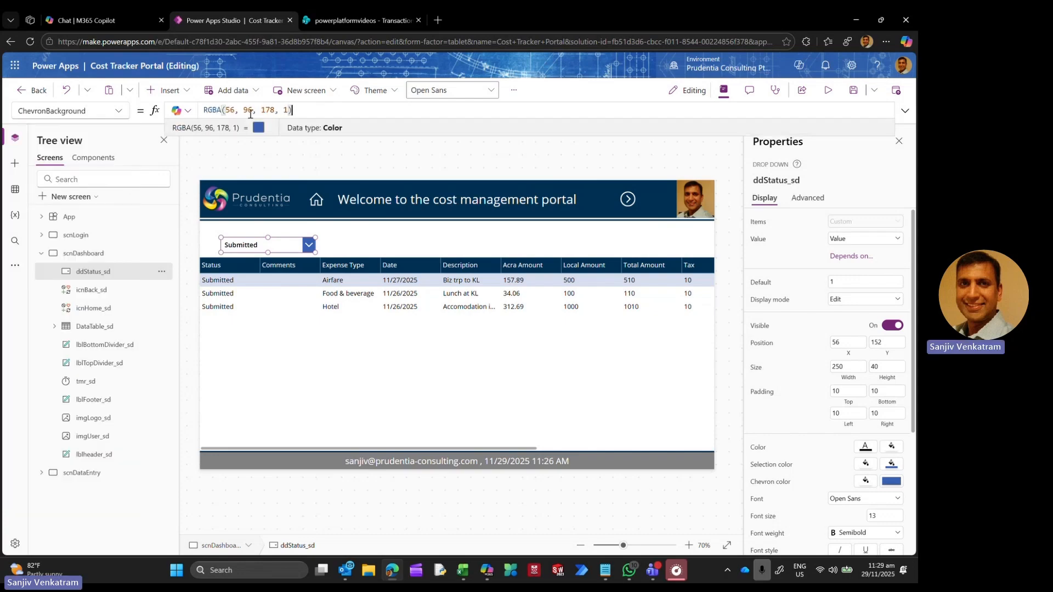
pyautogui.moveTo(298, 110); pyautogui.dragTo(164, 110)
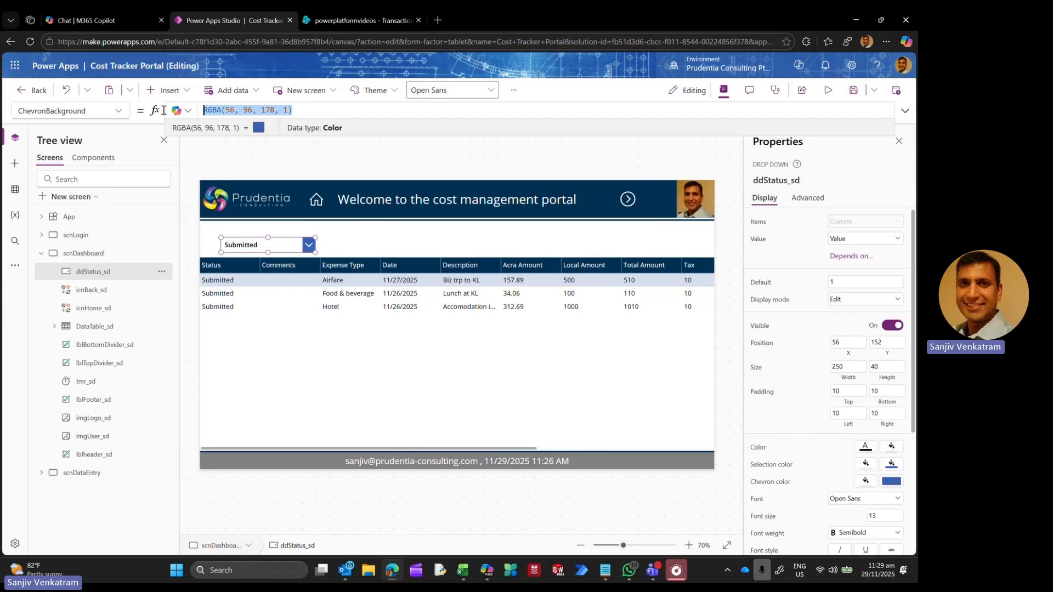
pyautogui.write('var')
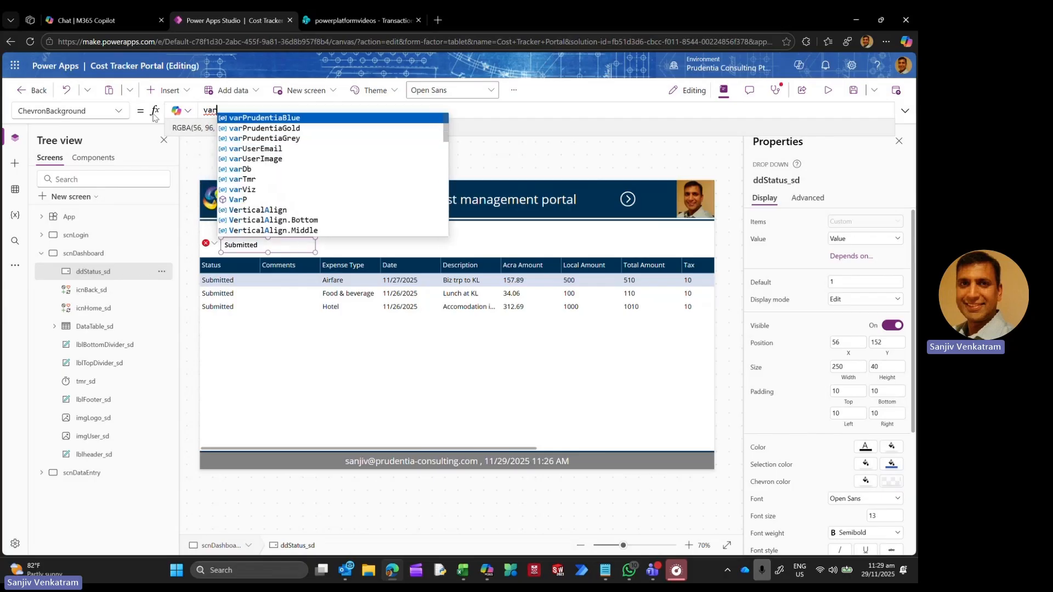
pyautogui.press('Tab')
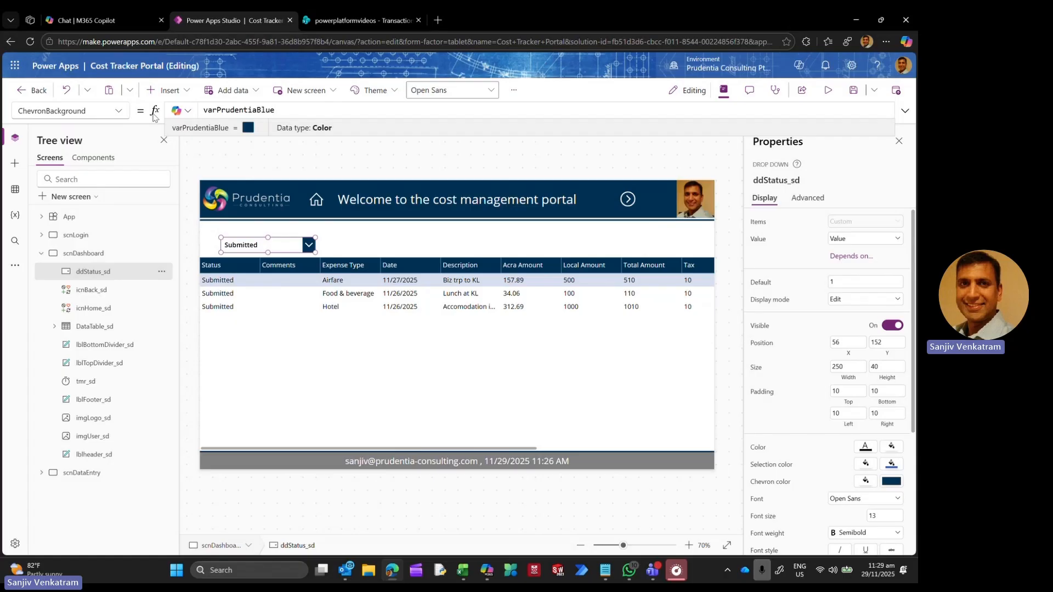
# Step: Replace the Fill formula of the scnDashboard screen with varPrudentiaGold
pyautogui.click(369, 241)
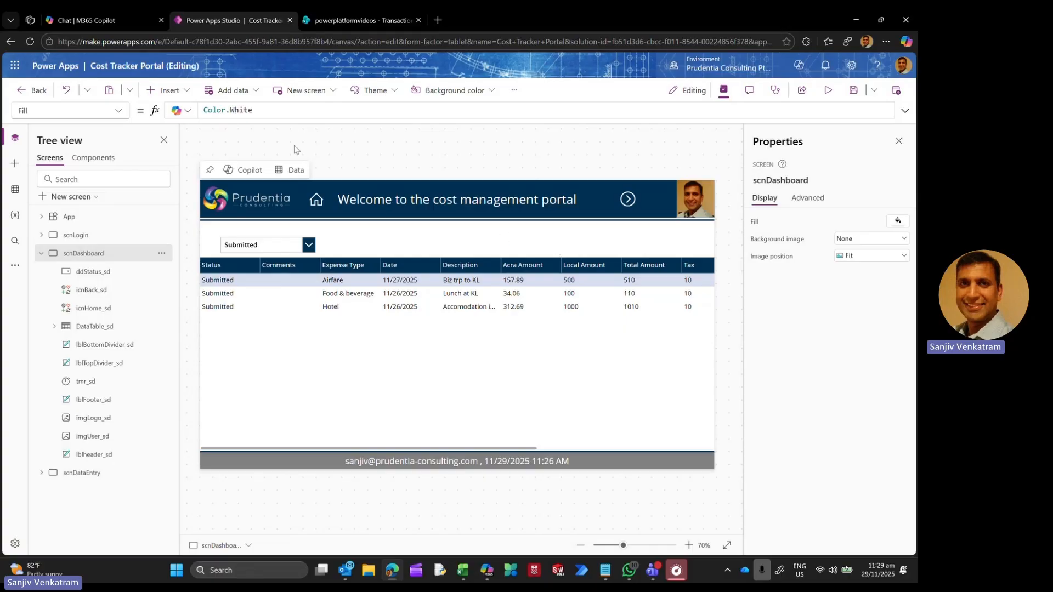
pyautogui.click(119, 110)
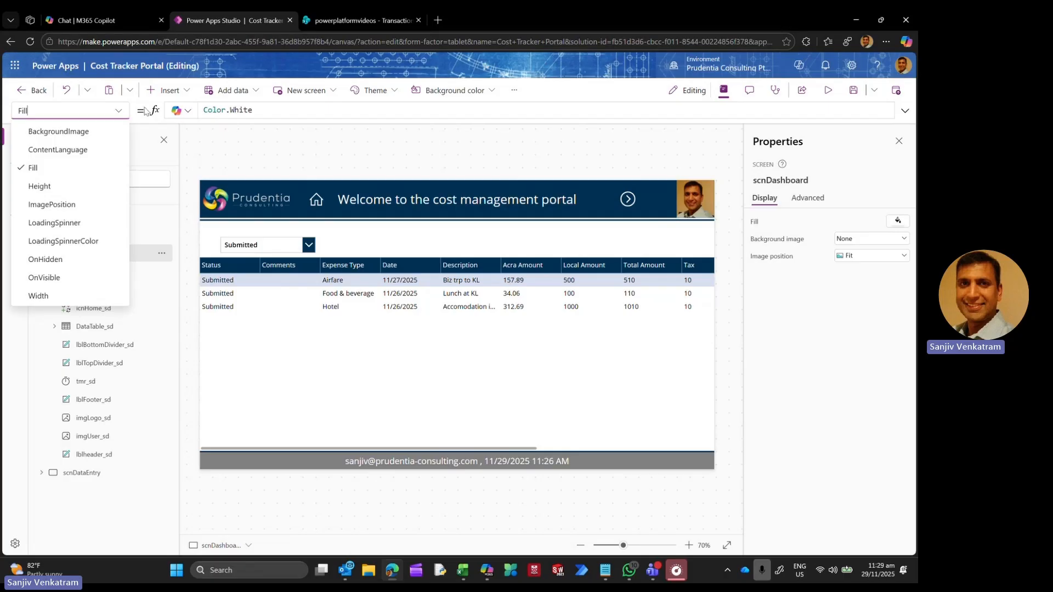
pyautogui.click(265, 109)
pyautogui.doubleClick(265, 108)
pyautogui.click(268, 105)
pyautogui.doubleClick(266, 106)
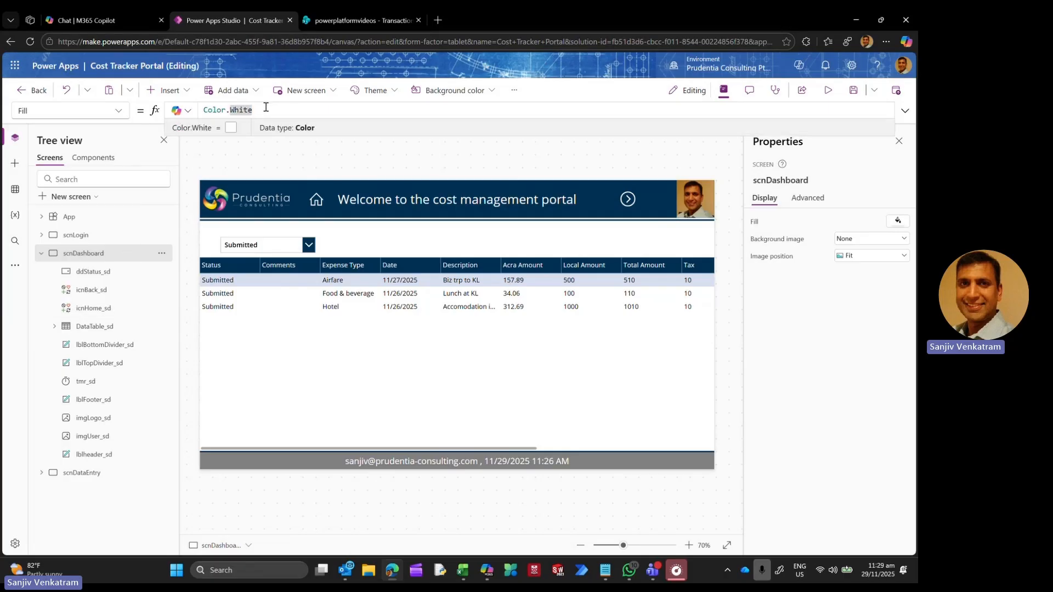
pyautogui.moveTo(266, 107); pyautogui.dragTo(159, 103)
pyautogui.write('varPrudentiaGold')
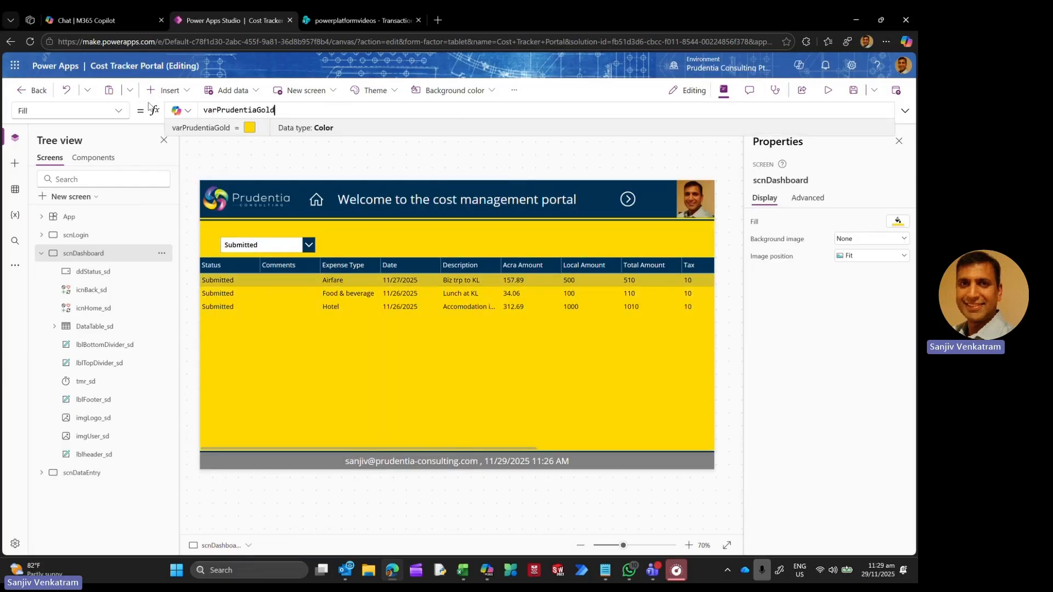
# Step: Set the Fill property of the data table DataTable_sd to Color.White
pyautogui.click(88, 326)
pyautogui.click(118, 113)
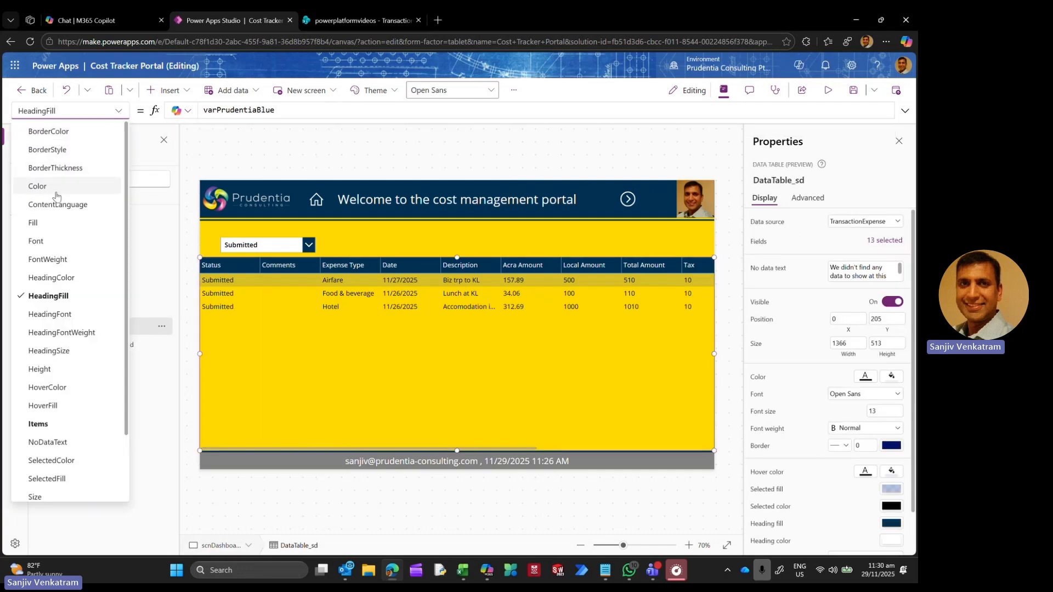
pyautogui.click(71, 223)
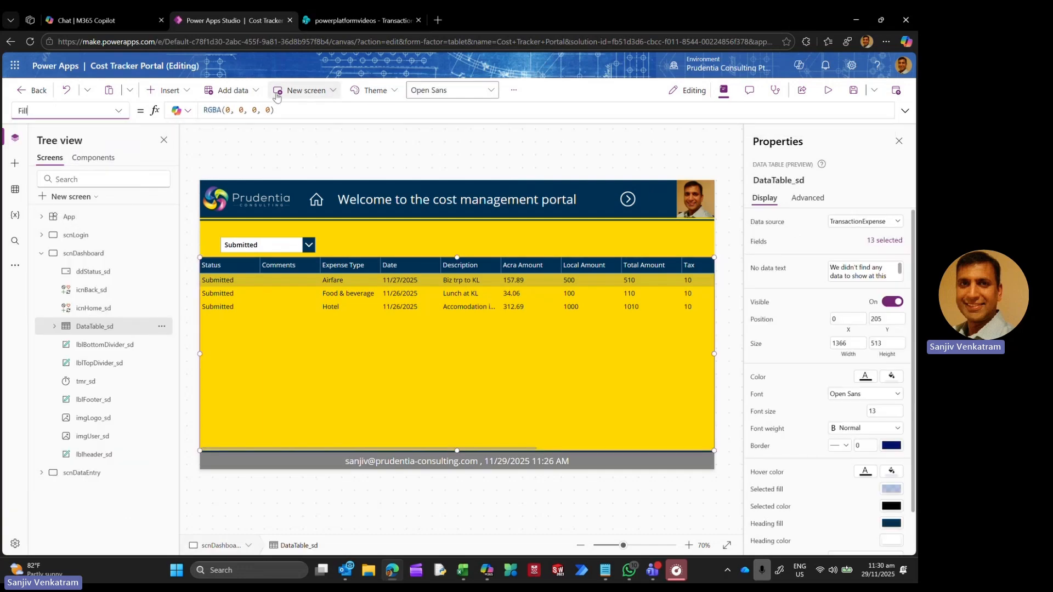
pyautogui.click(290, 109)
pyautogui.hotkey('ctrl', 'a')
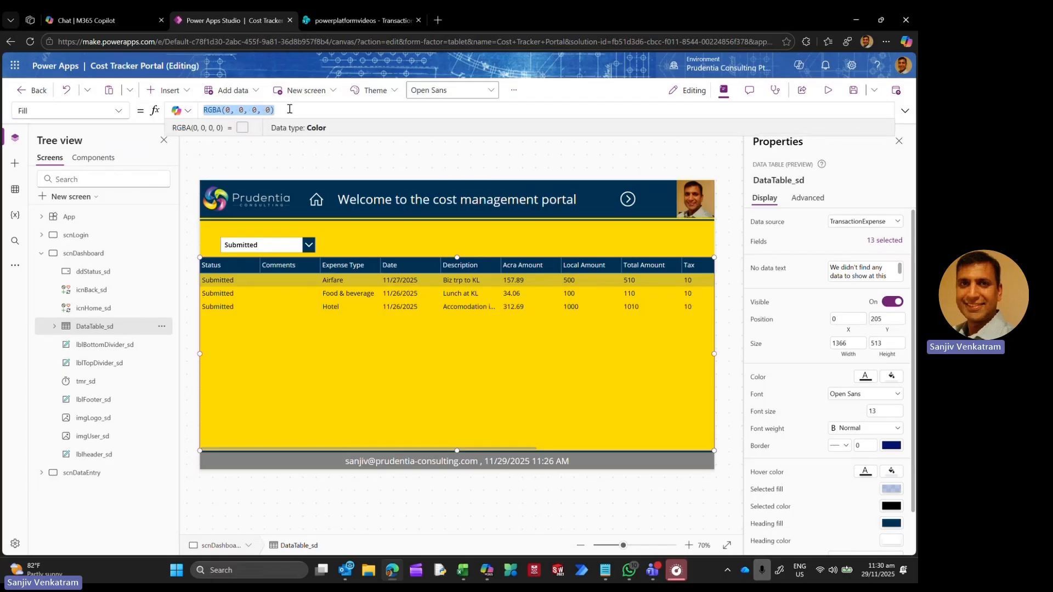
pyautogui.press('BackSpace')
pyautogui.write('Color.')
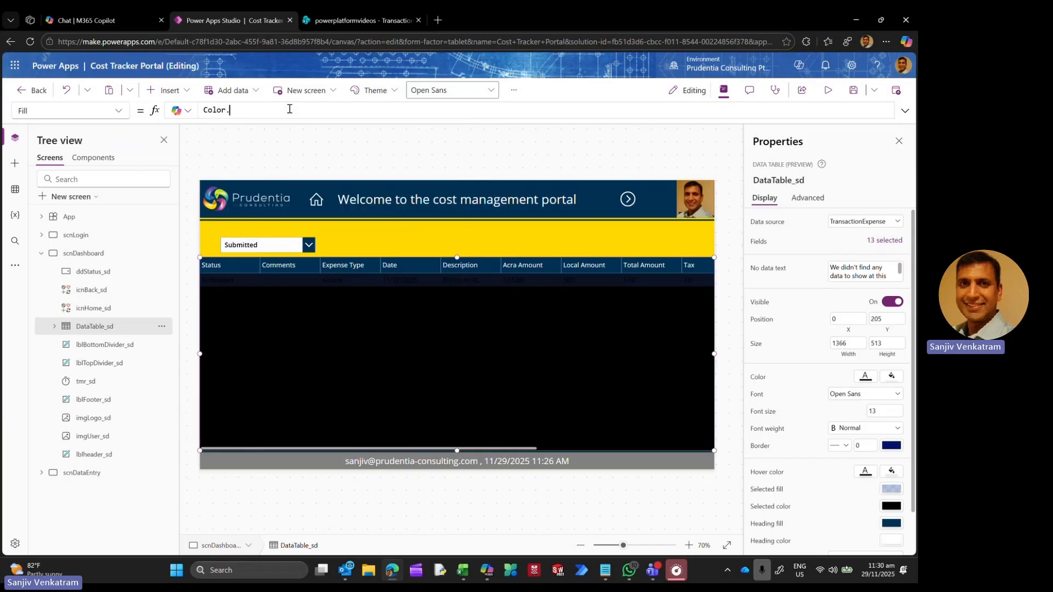
pyautogui.write('Wh')
pyautogui.press('Down')
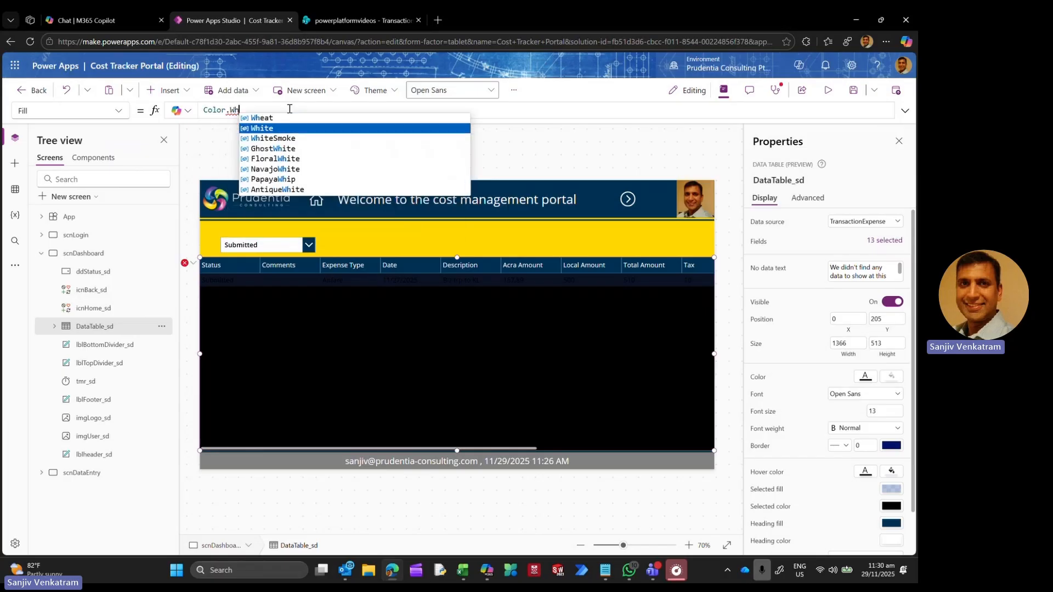
pyautogui.press('Tab')
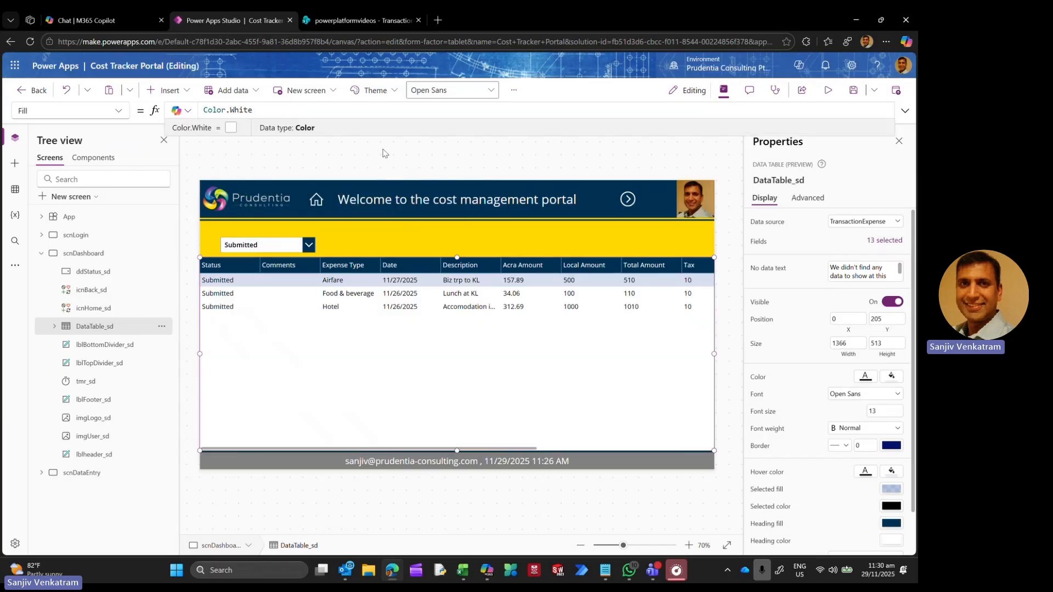
# Step: Wrap the Fill formula of scnDashboard in a fade function, making it ColorFade(varPrudentiaGold,50%)
pyautogui.click(381, 159)
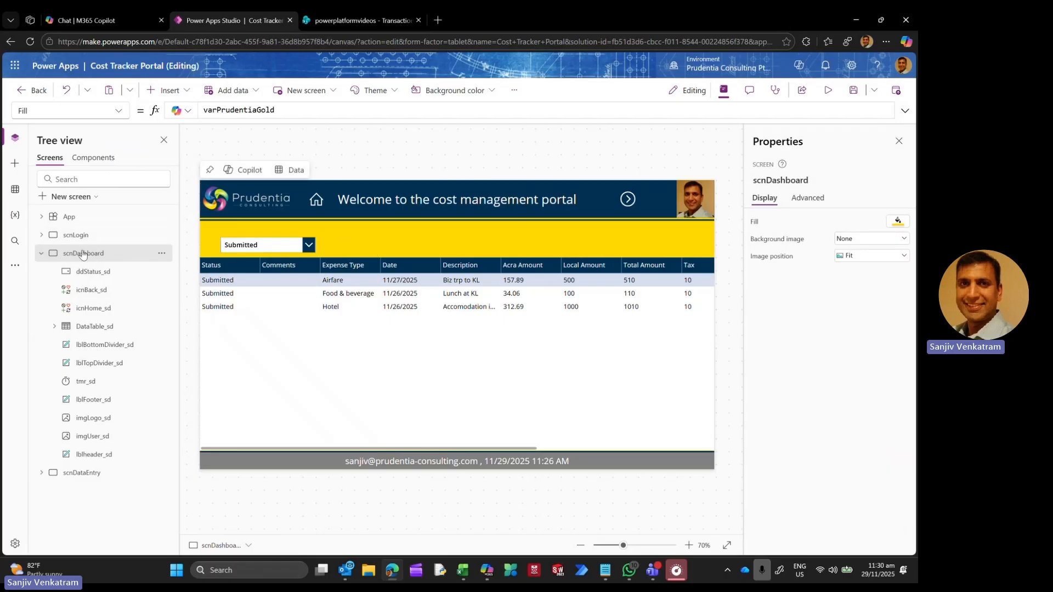
pyautogui.click(208, 110)
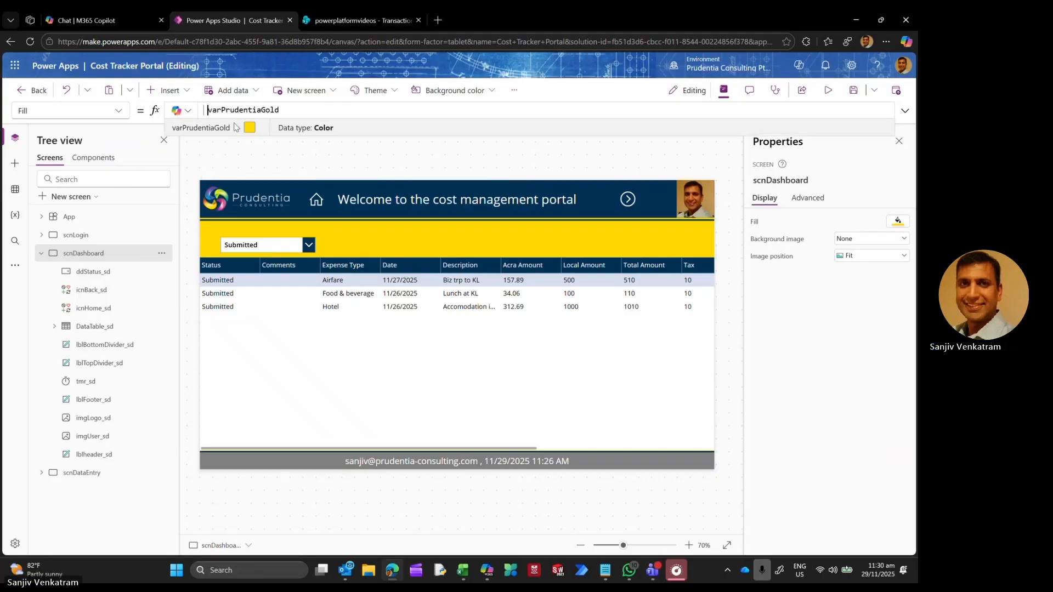
pyautogui.write('Co lorFade(')
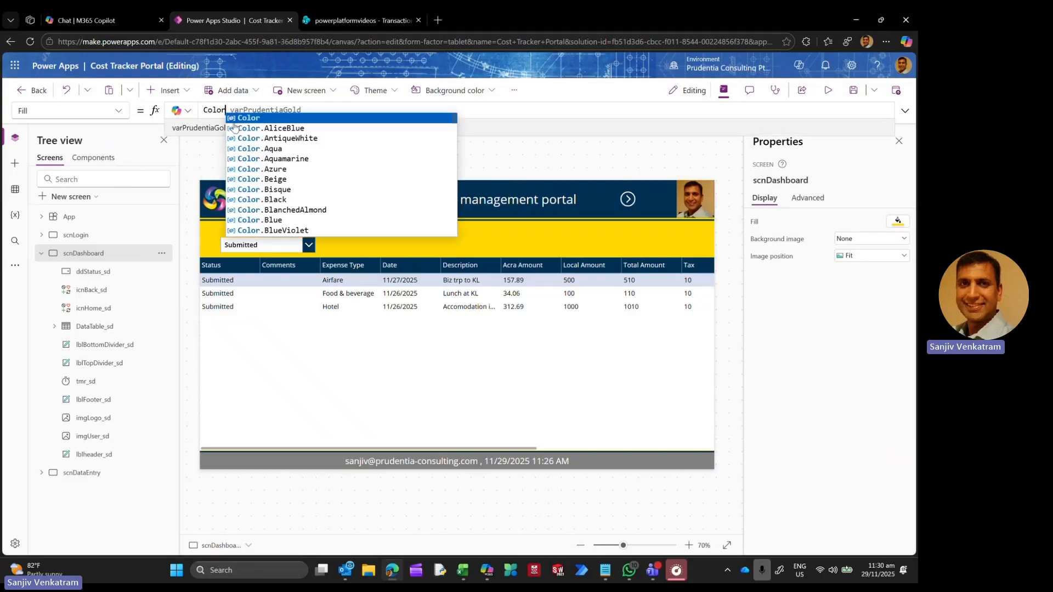
pyautogui.press('Delete')
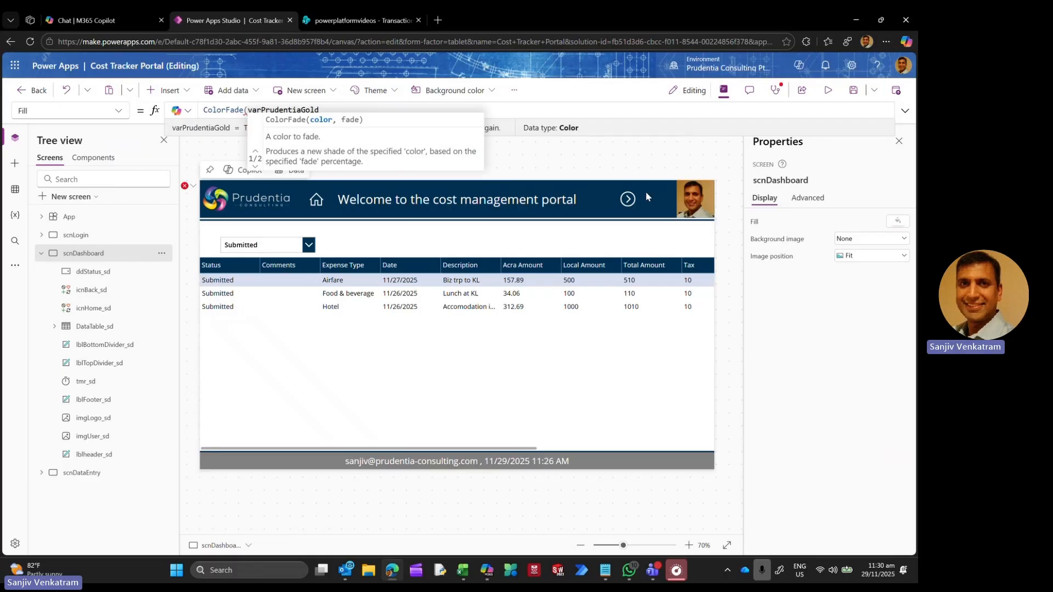
pyautogui.click(334, 110)
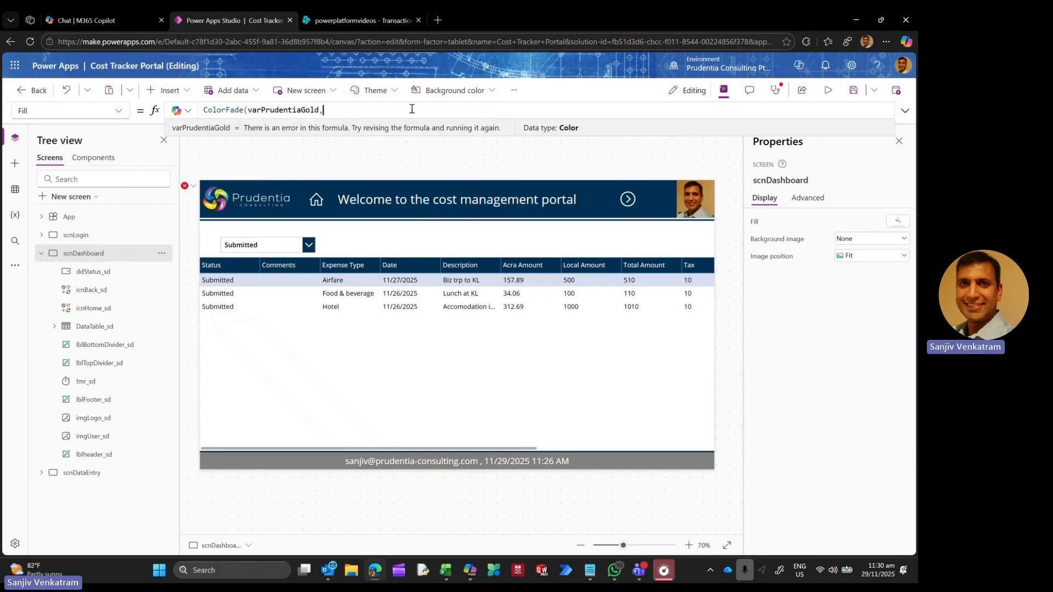
pyautogui.write(',50%)')
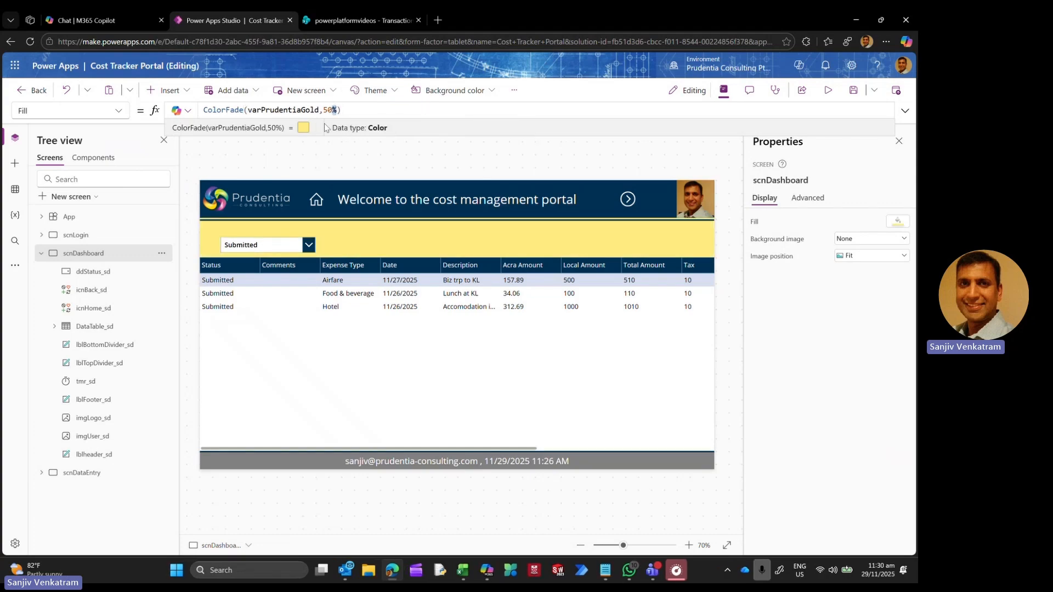
# Step: Change the fade percentage in the scnDashboard Fill formula to 75%
pyautogui.press('Left')
pyautogui.press('Left')
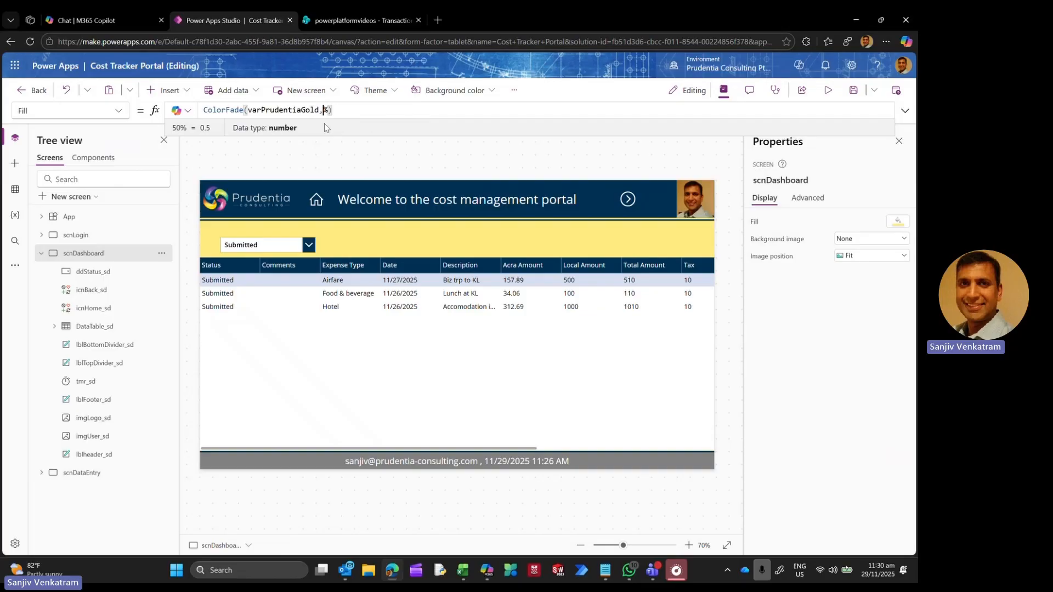
pyautogui.write('75')
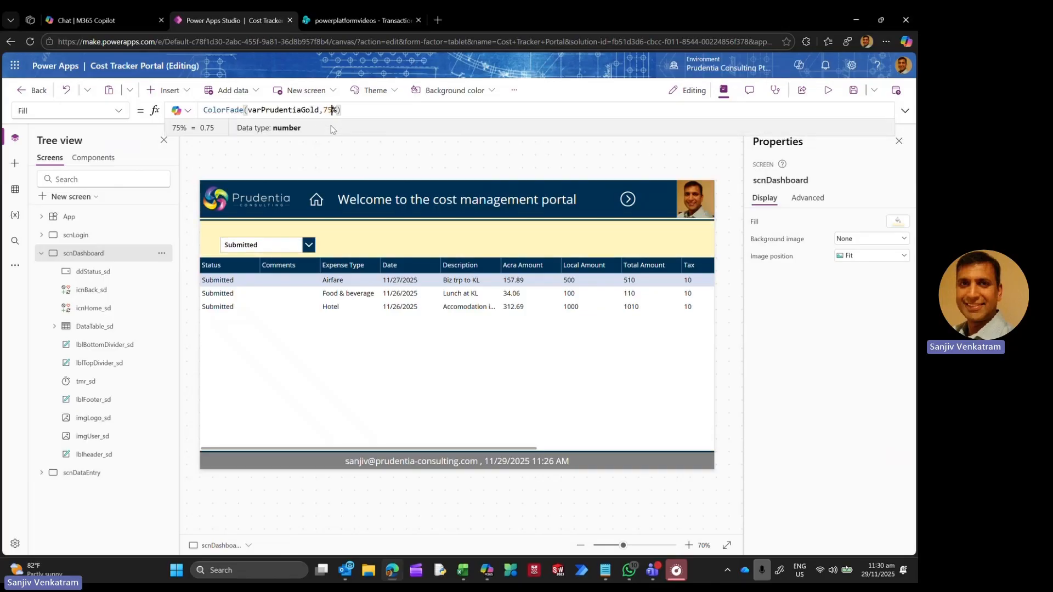
pyautogui.click(403, 231)
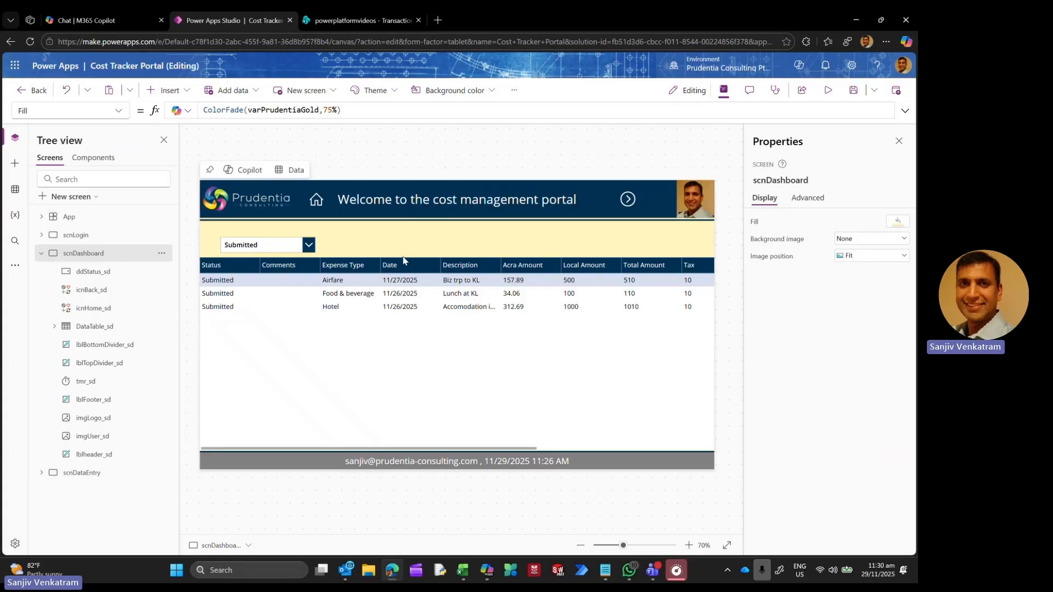
pyautogui.click(282, 244)
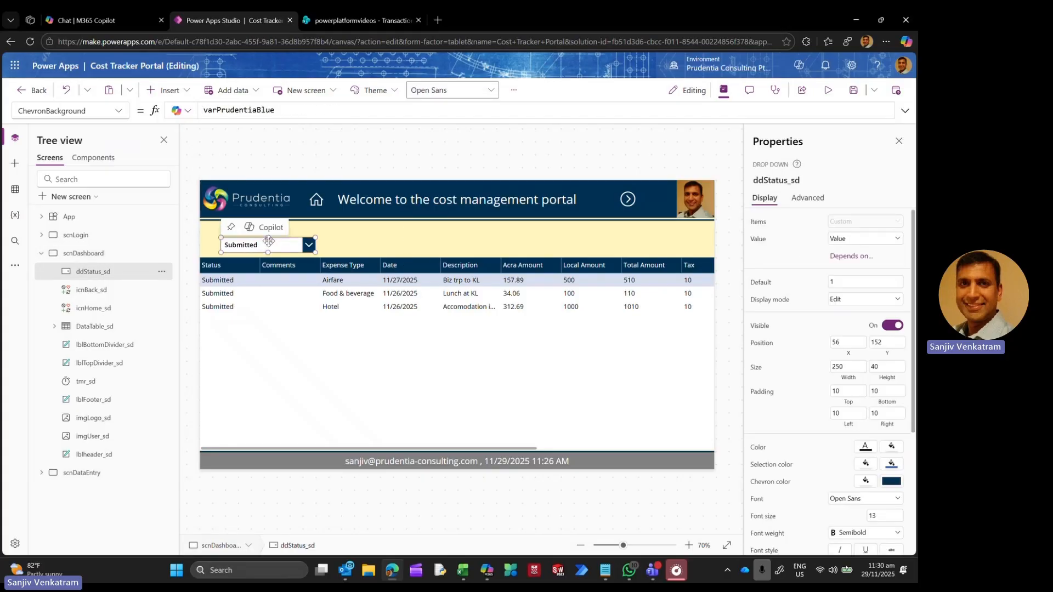
pyautogui.click(351, 243)
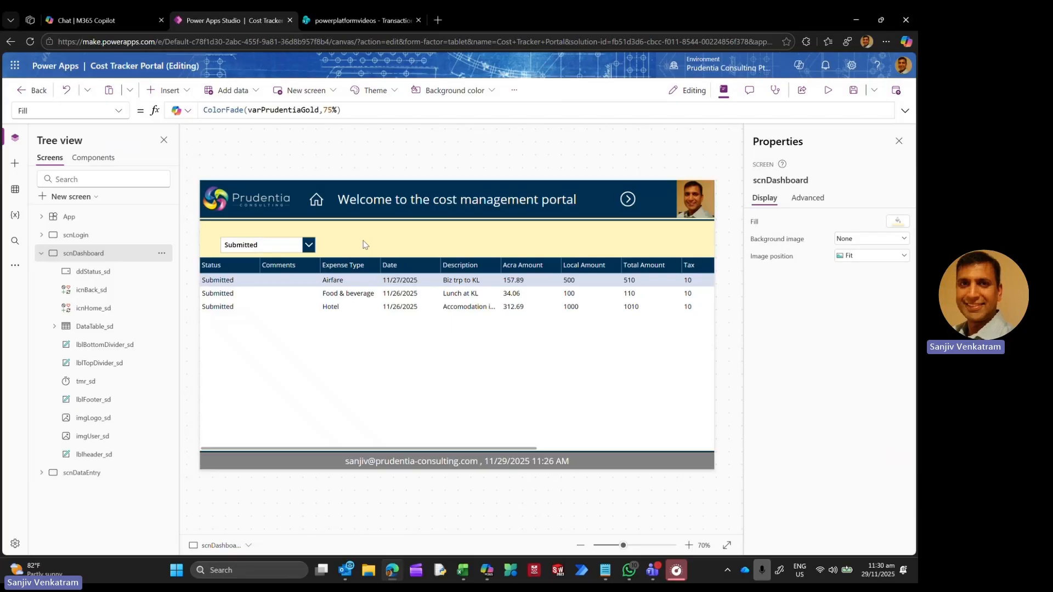
pyautogui.click(284, 246)
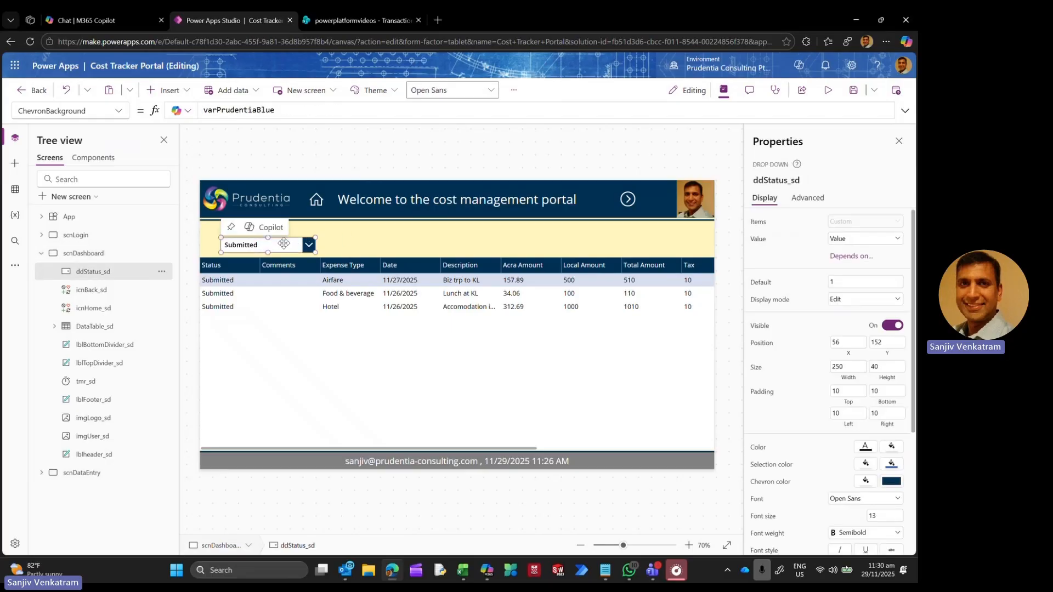
pyautogui.click(359, 243)
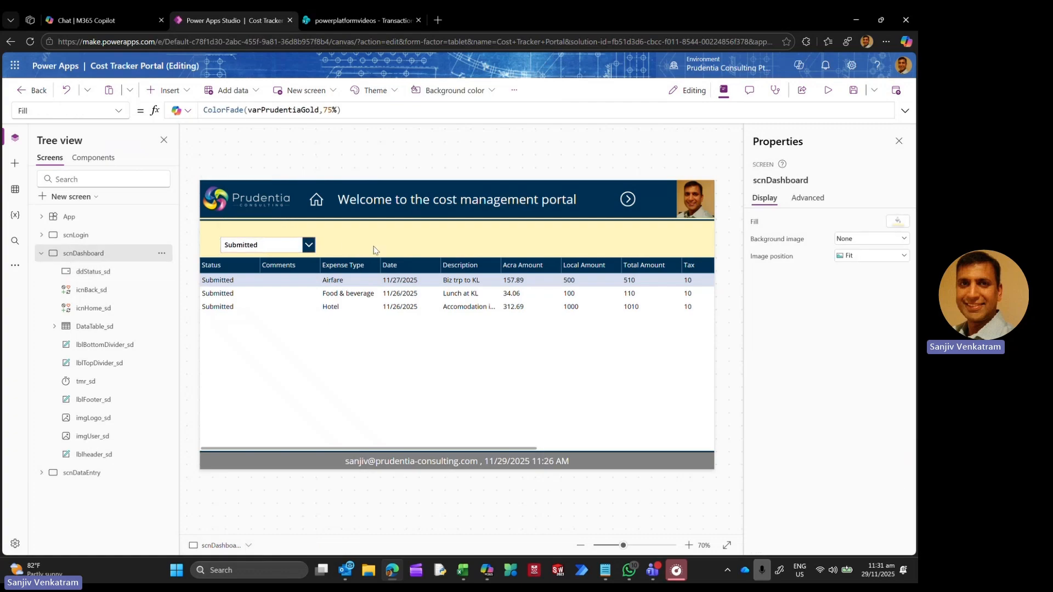
# Step: Insert a text input on scnDashboard and place it beside the status drop down, at about X 351, Y 152
pyautogui.click(170, 90)
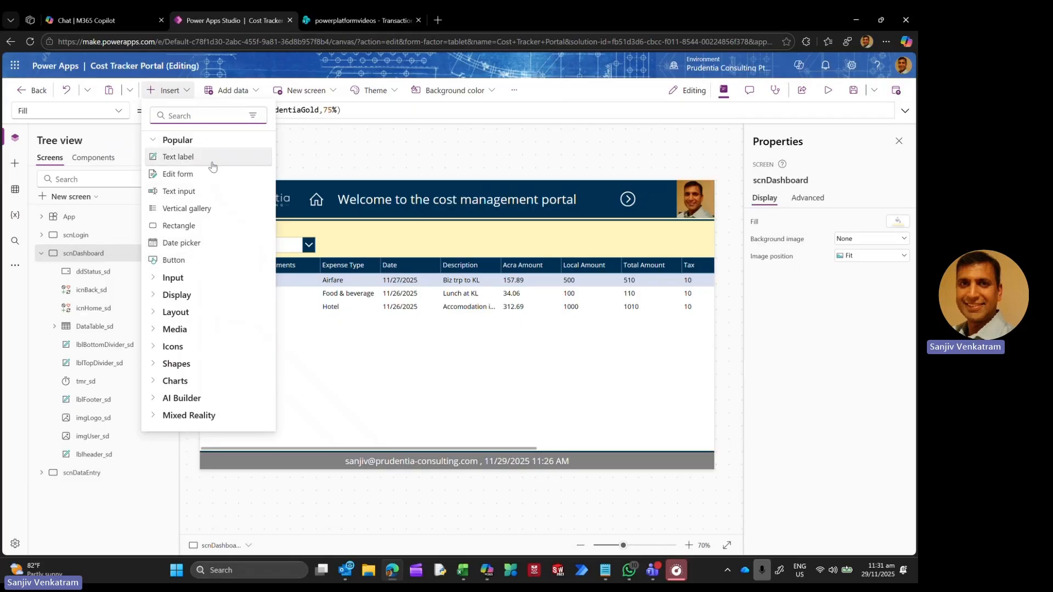
pyautogui.click(179, 191)
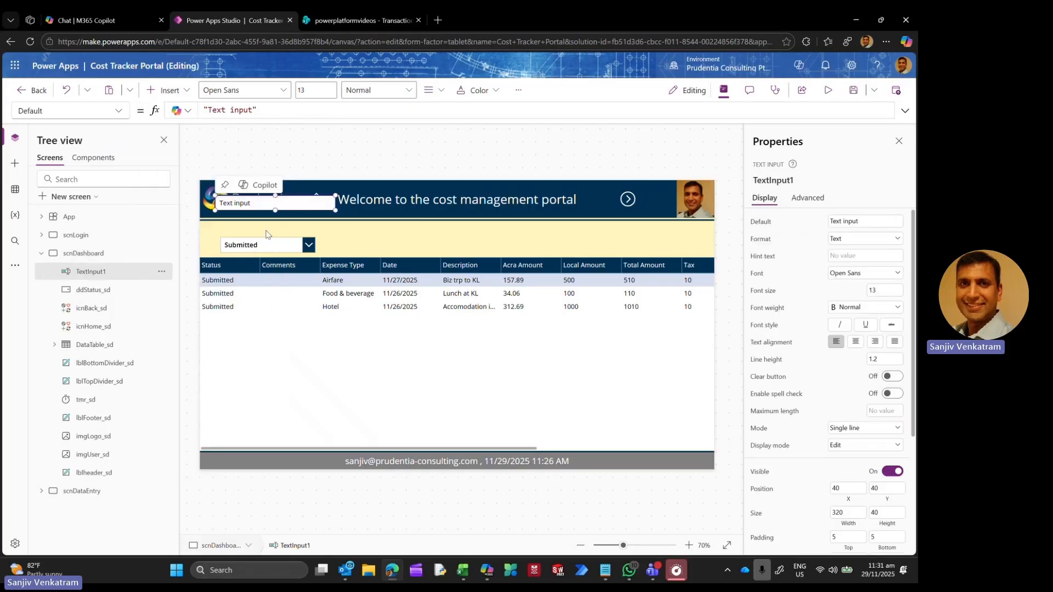
pyautogui.moveTo(258, 206); pyautogui.dragTo(376, 247)
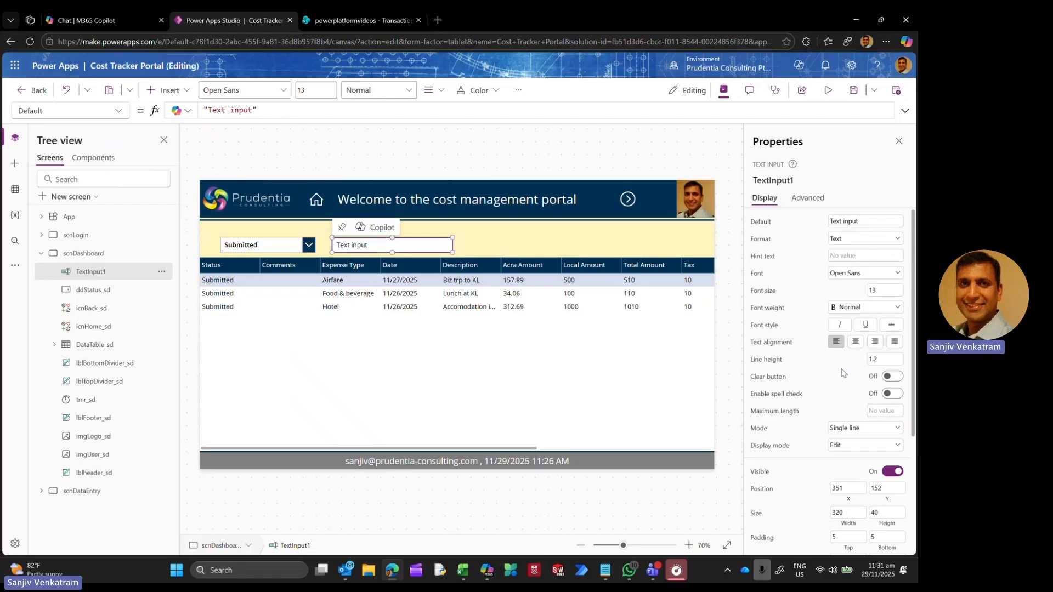
# Step: Set the width of the new text input on scnDashboard to 250 and its format to Number
pyautogui.scroll(-2, 884, 352)
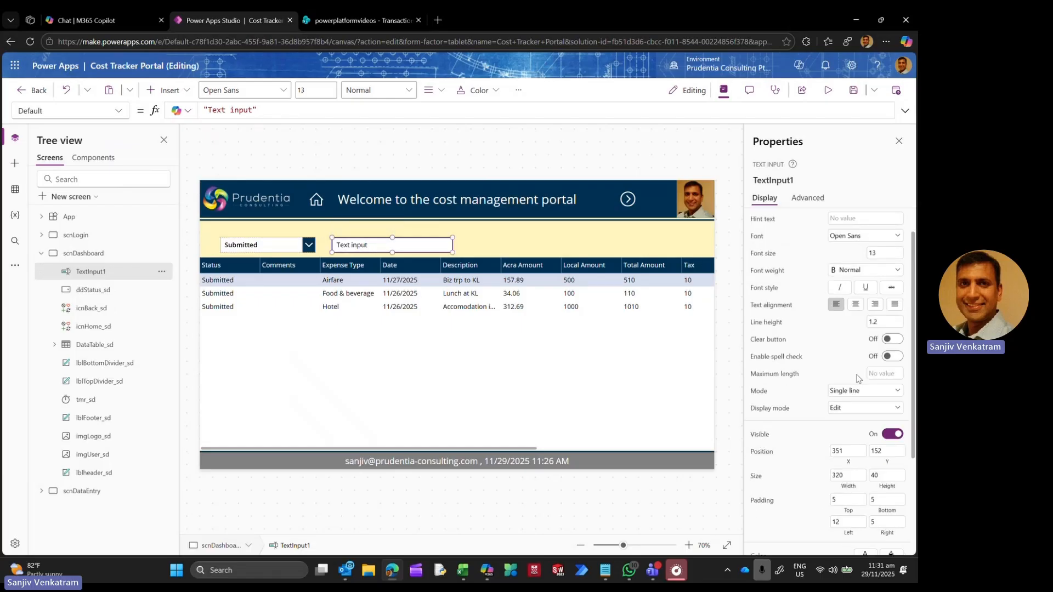
pyautogui.click(841, 458)
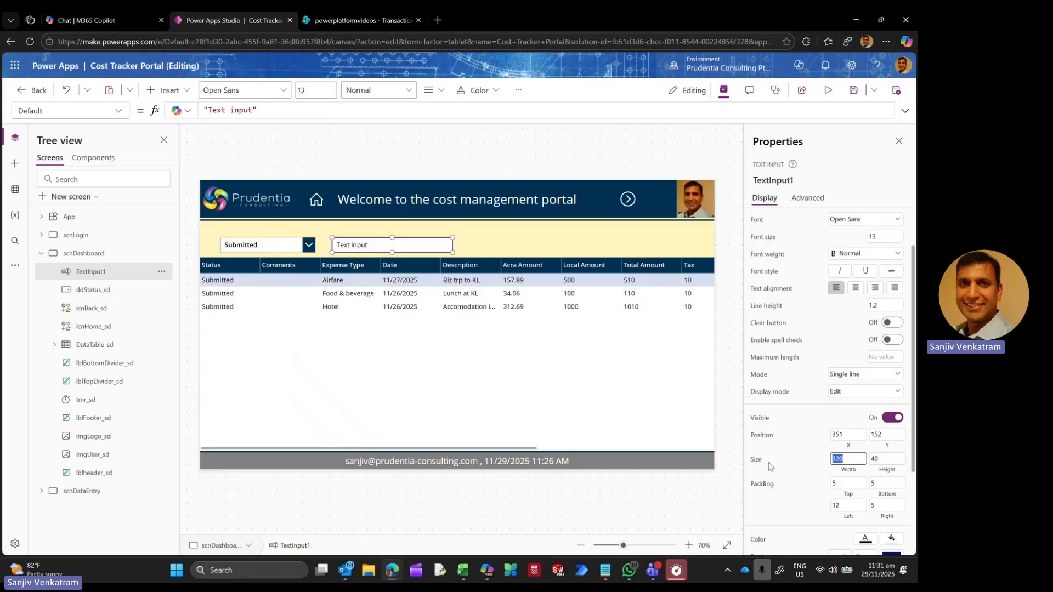
pyautogui.write('250')
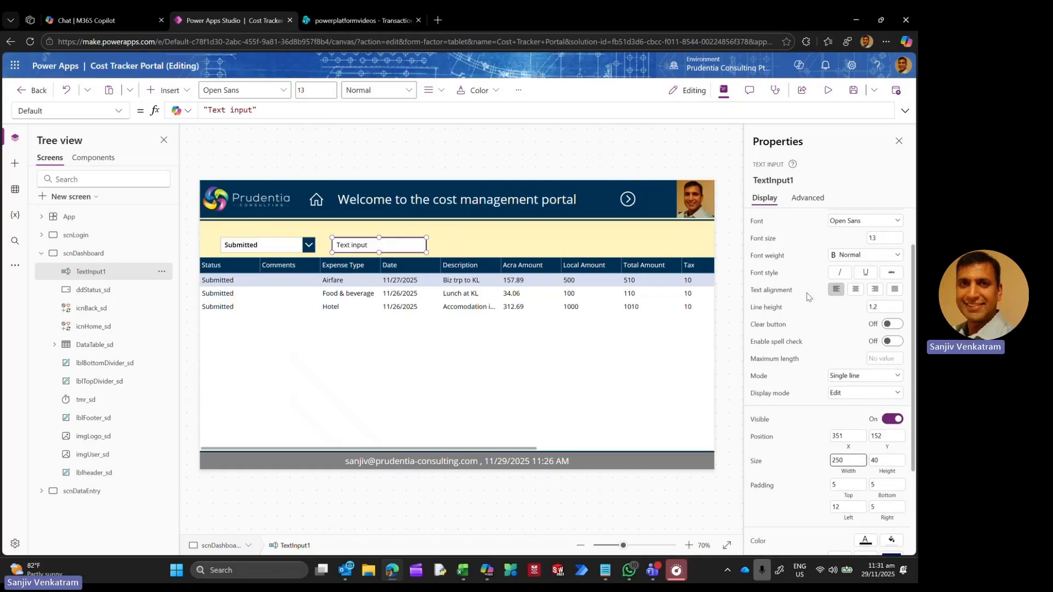
pyautogui.scroll(1, 871, 258)
pyautogui.click(848, 239)
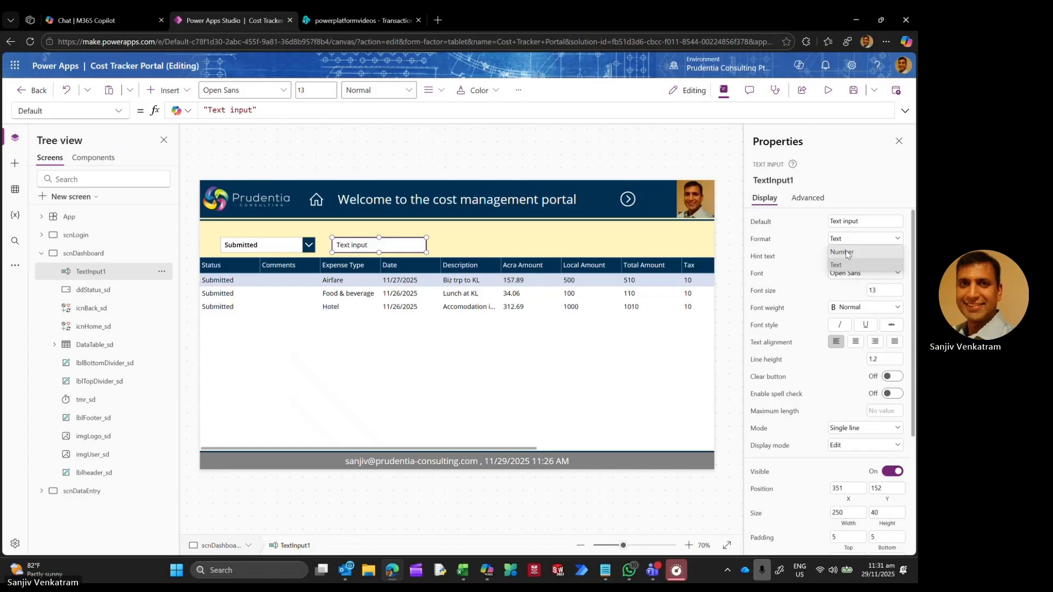
pyautogui.click(847, 256)
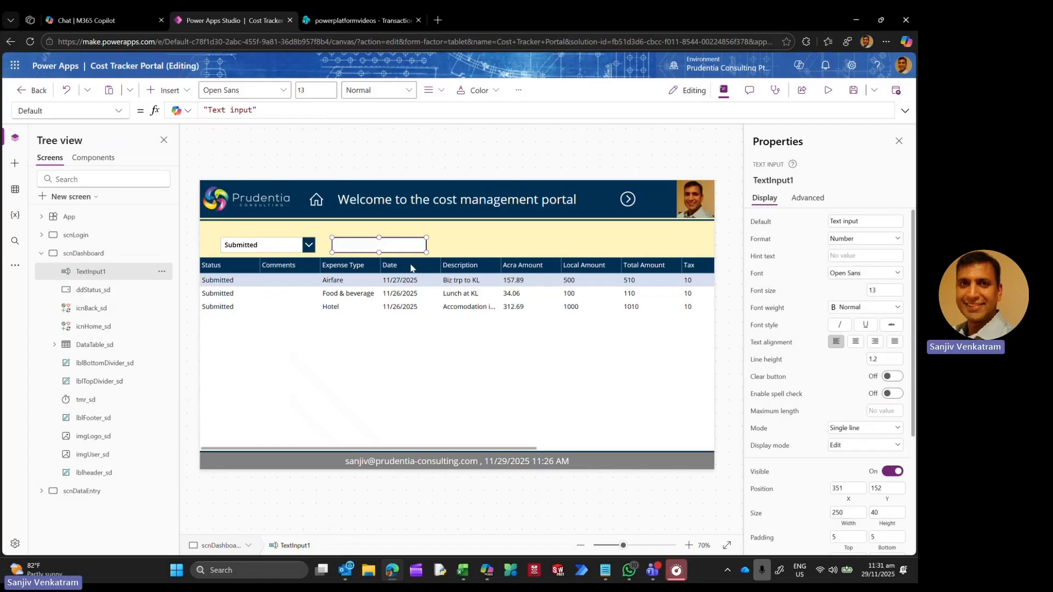
# Step: Set the OnChange formula of the text input TextInput1 to Set(varDb,2)
pyautogui.click(118, 112)
pyautogui.scroll(-4, 91, 329)
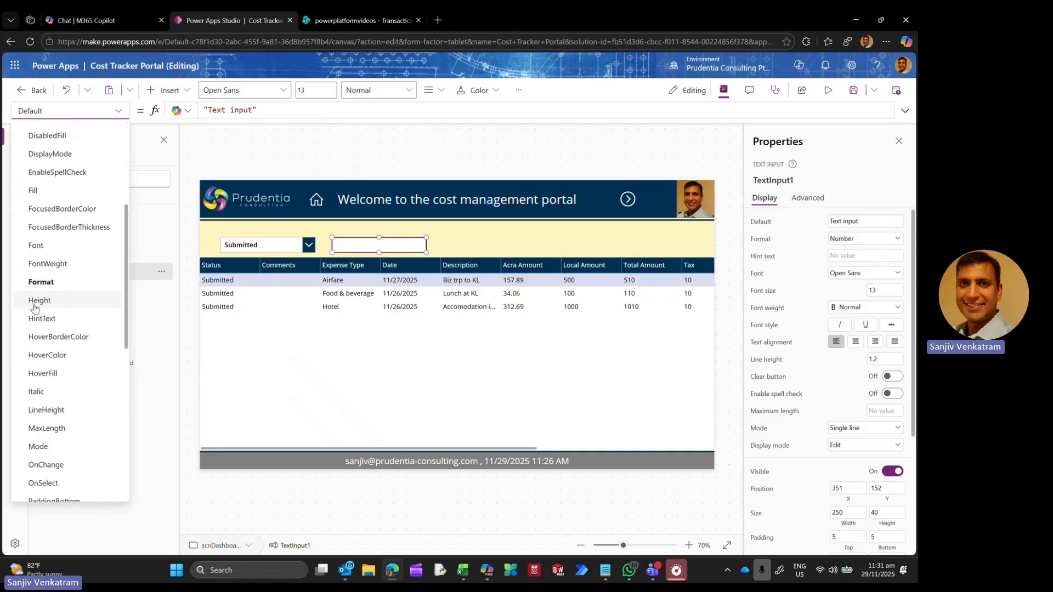
pyautogui.scroll(-4, 65, 340)
pyautogui.click(48, 250)
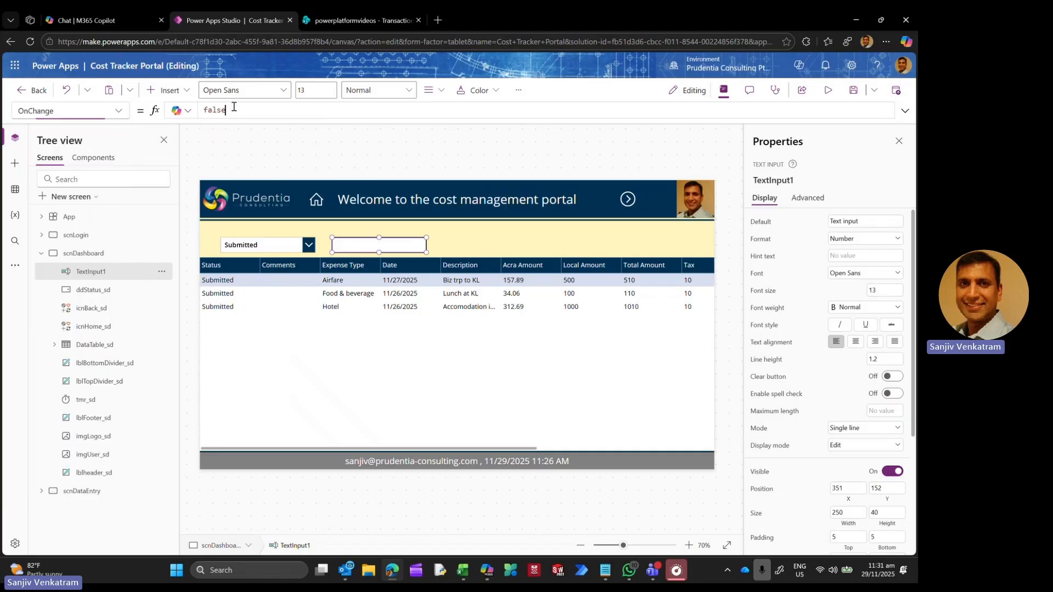
pyautogui.click(232, 108)
pyautogui.hotkey('ctrl', 'a')
pyautogui.write('S')
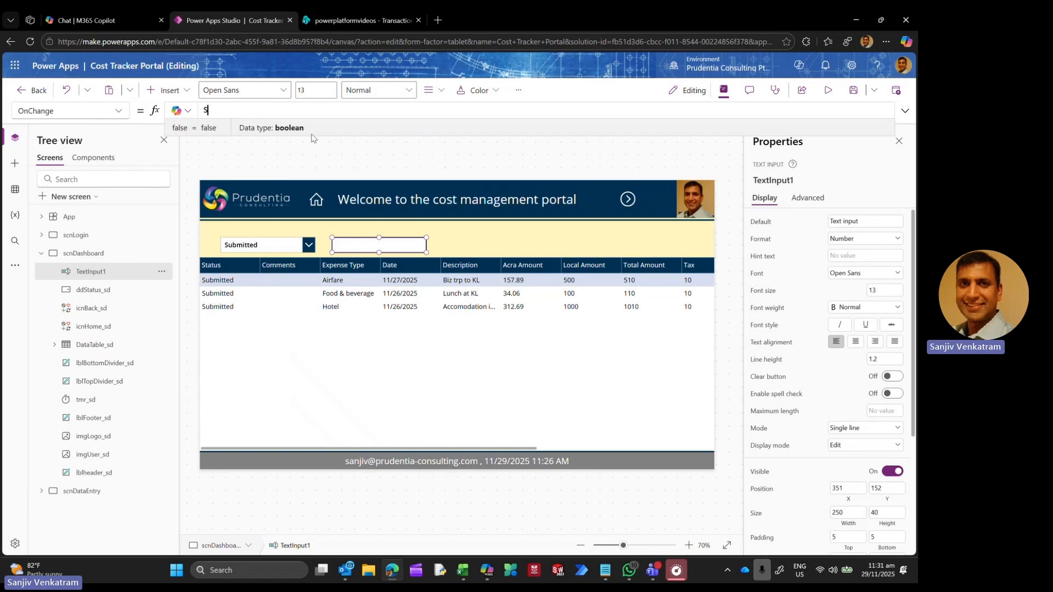
pyautogui.write('et(vardb')
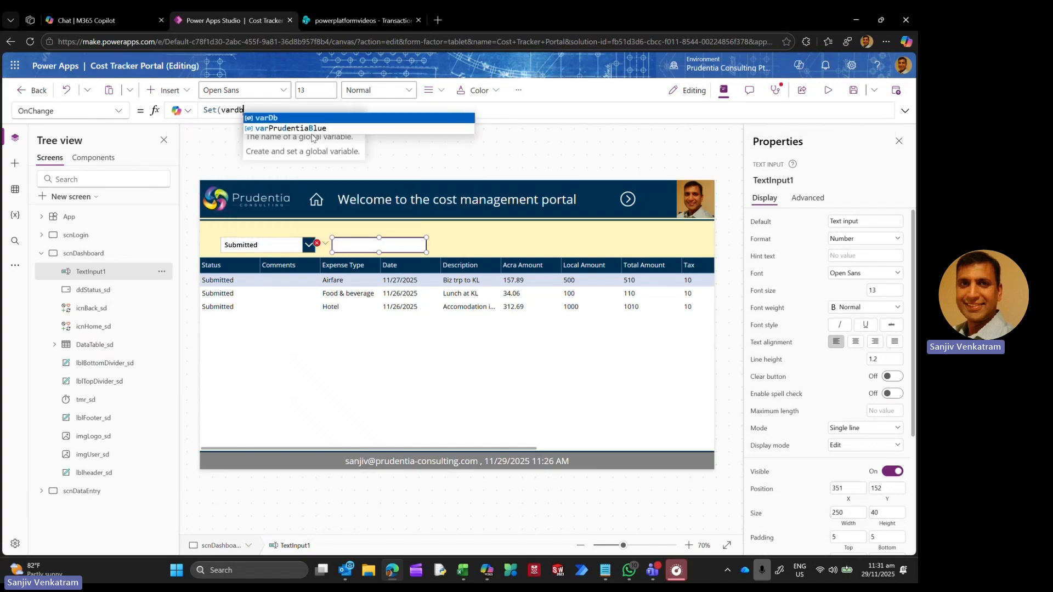
pyautogui.press('Tab')
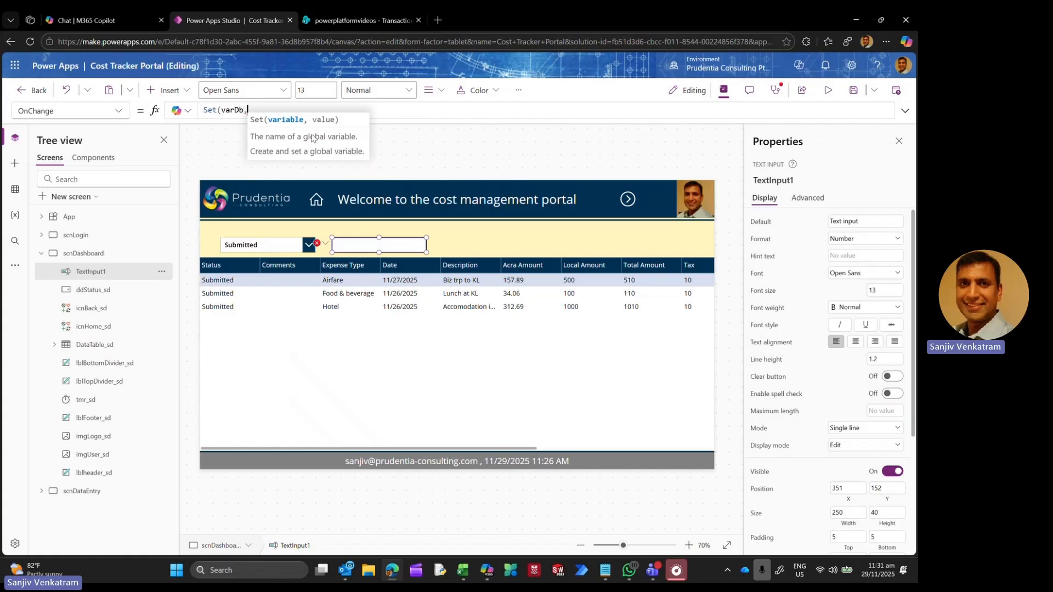
pyautogui.write(',2)')
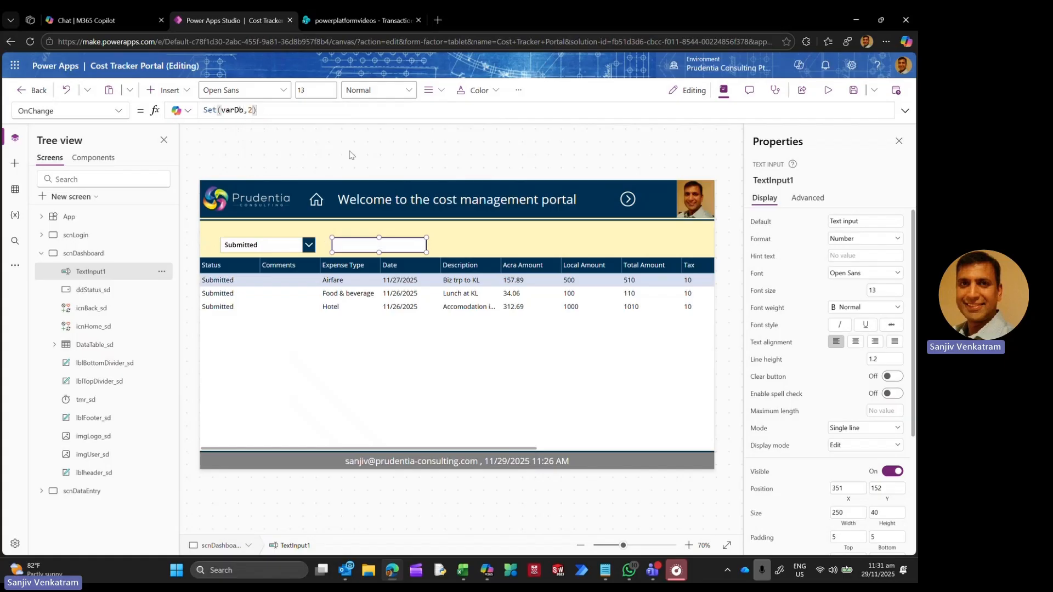
# Step: Add an else branch to the OnChange formula of ddStatus_sd, making it If(ddStatus_sd.Selected.Value = "All", Set(varDb,0), Set(varDb,1))
pyautogui.click(280, 246)
pyautogui.click(114, 118)
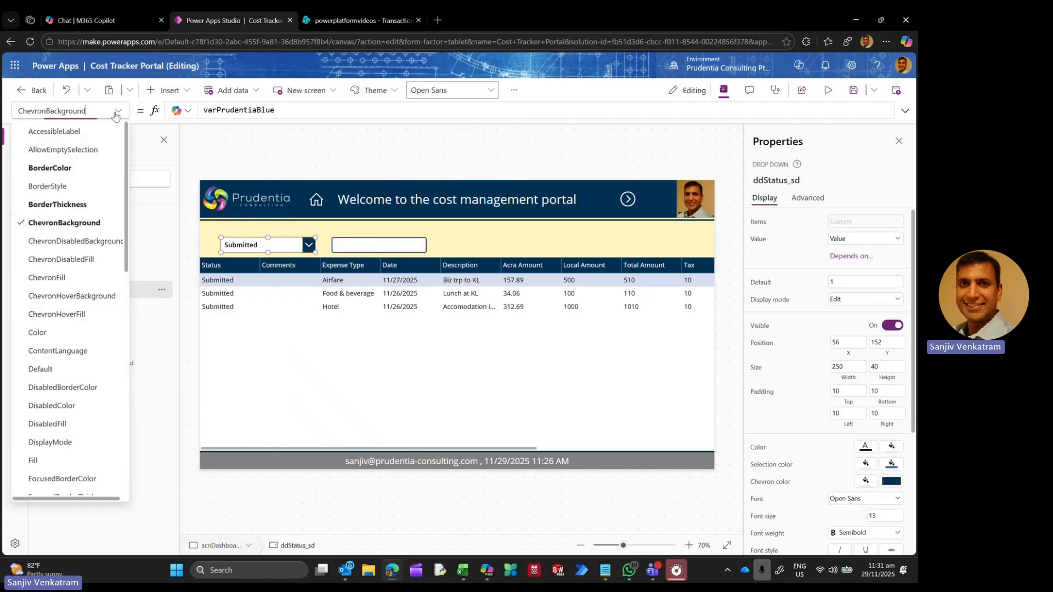
pyautogui.scroll(-3, 69, 282)
pyautogui.click(48, 446)
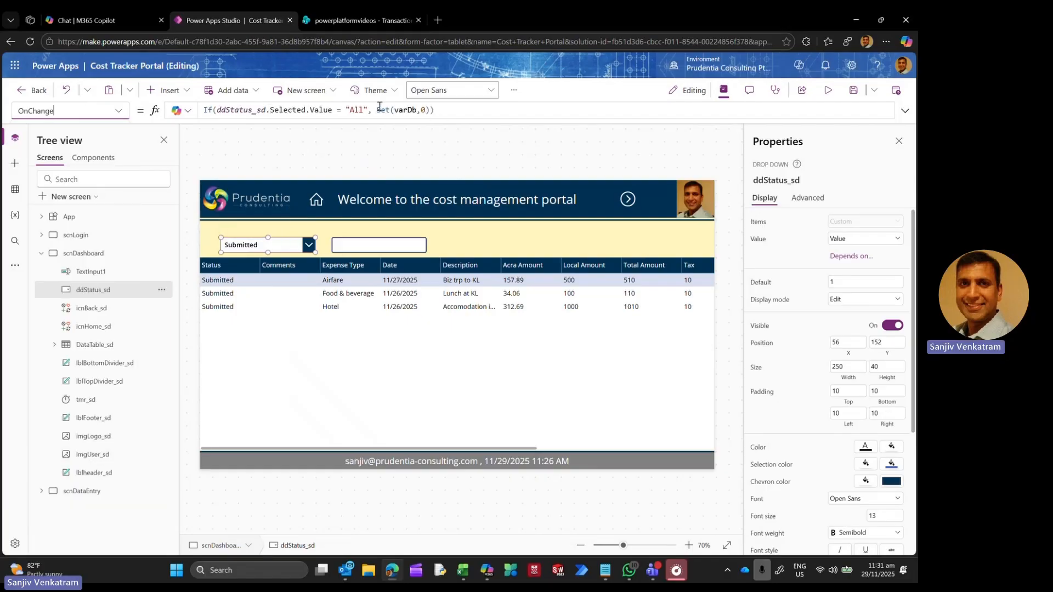
pyautogui.click(472, 114)
pyautogui.press('BackSpace')
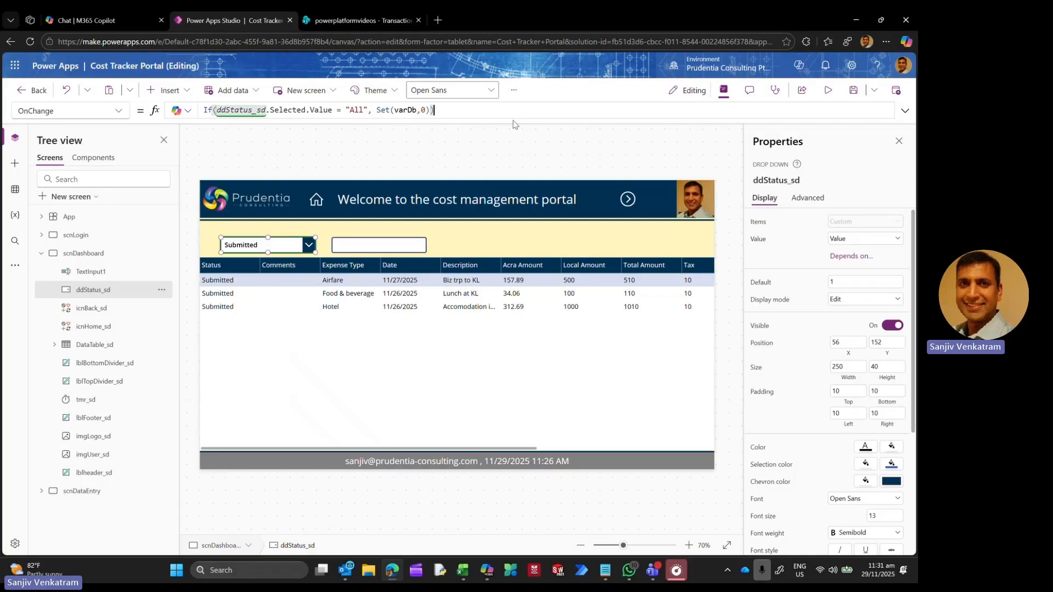
pyautogui.write(', Set(var')
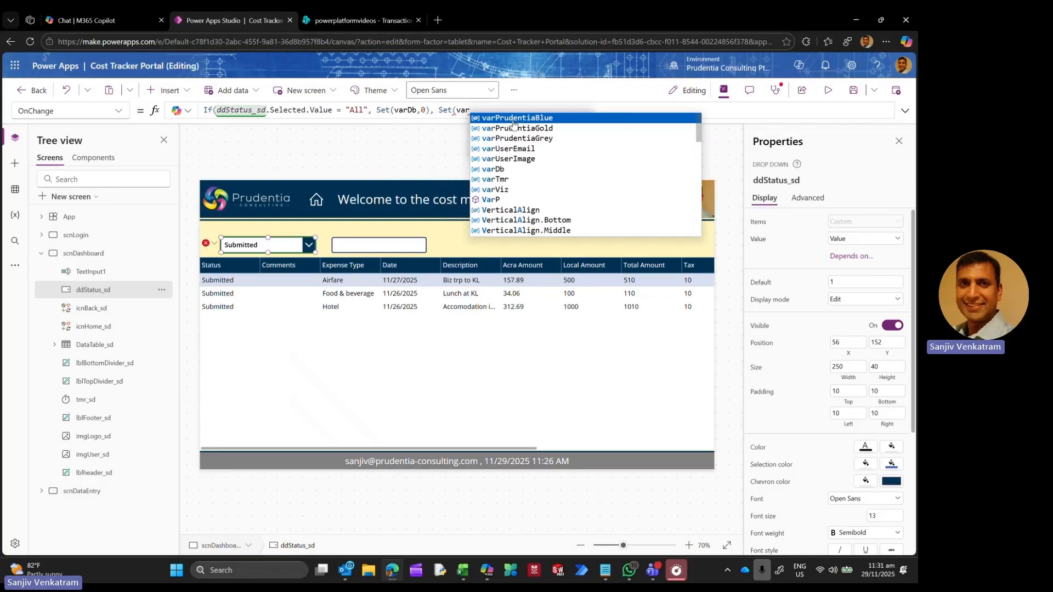
pyautogui.write('Db,')
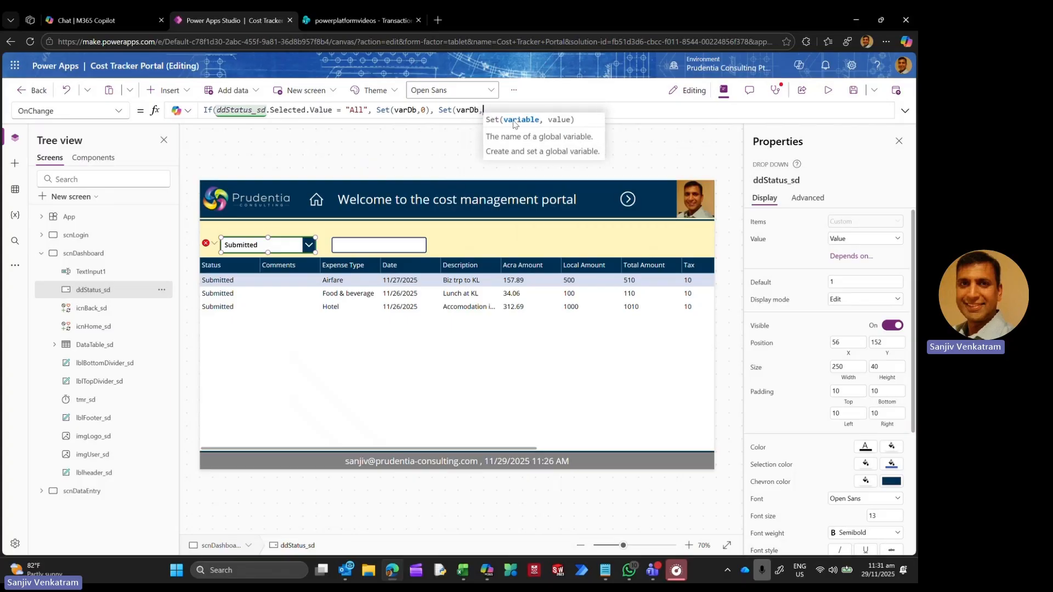
pyautogui.write('1))')
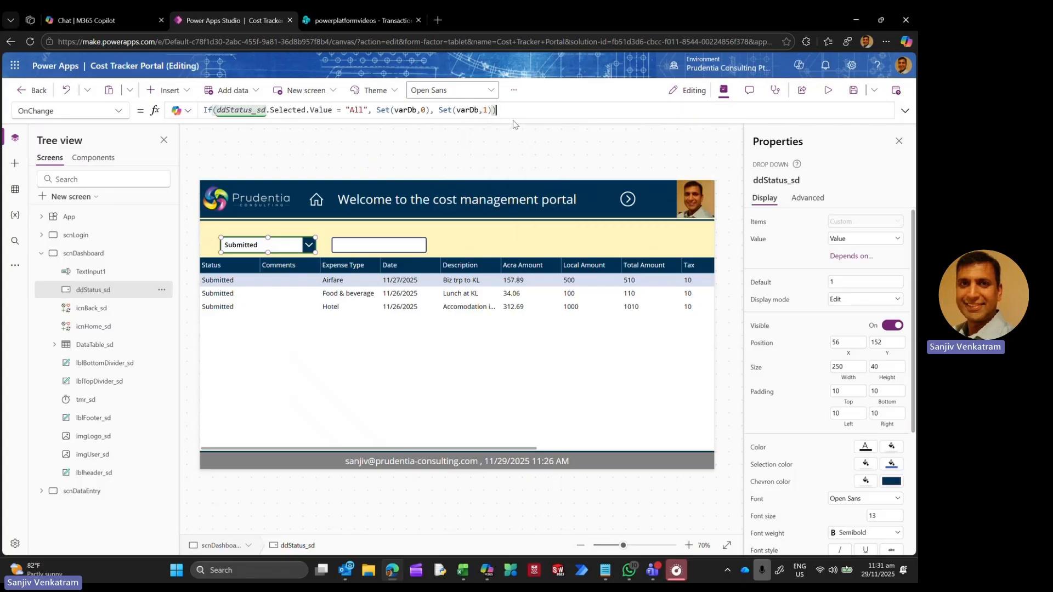
# Step: Move the status drop down and the text input together to the right, keeping both at Y 152 above the data table
pyautogui.keyDown('shift'); pyautogui.click(368, 245); pyautogui.keyUp('shift')
pyautogui.press('Right')
pyautogui.press('Right')
pyautogui.press('Right')
pyautogui.press('Right')
pyautogui.press('Right')
pyautogui.press('Right')
pyautogui.press('Right')
pyautogui.press('Right')
pyautogui.press('Right')
pyautogui.press('Right')
pyautogui.press('Right')
pyautogui.press('Right')
pyautogui.press('Right')
pyautogui.press('Right')
pyautogui.press('Right')
pyautogui.press('Right')
pyautogui.press('Right')
pyautogui.press('Right')
pyautogui.press('Right')
pyautogui.press('Right')
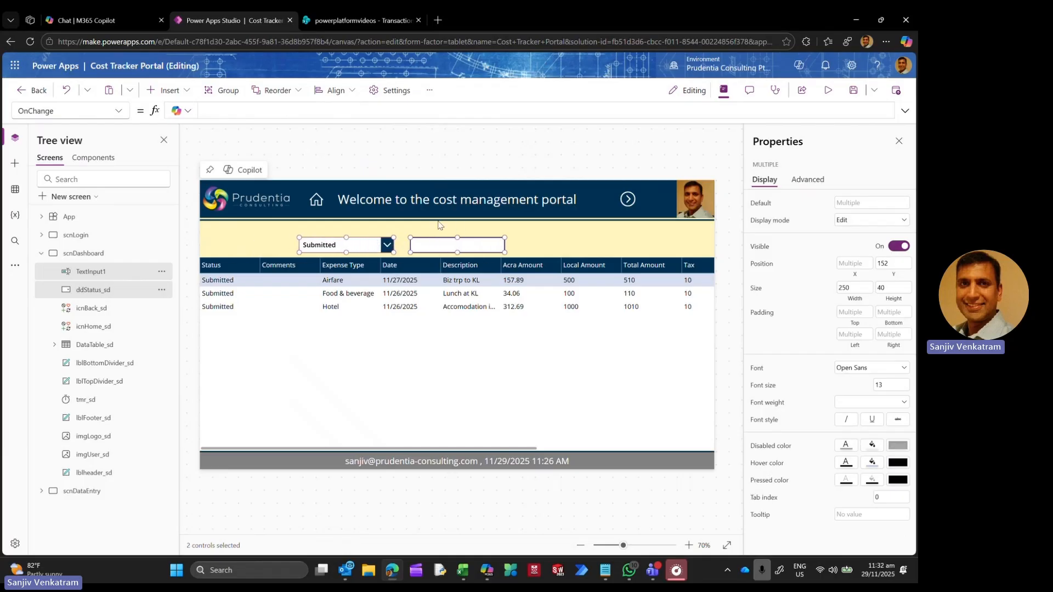
# Step: Nudge the status drop down slightly to the right and reposition the text input at X 558, Y 149
pyautogui.moveTo(438, 245); pyautogui.dragTo(464, 250)
pyautogui.click(535, 244)
pyautogui.click(468, 243)
pyautogui.click(369, 245)
pyautogui.moveTo(357, 241); pyautogui.dragTo(370, 247)
pyautogui.click(457, 249)
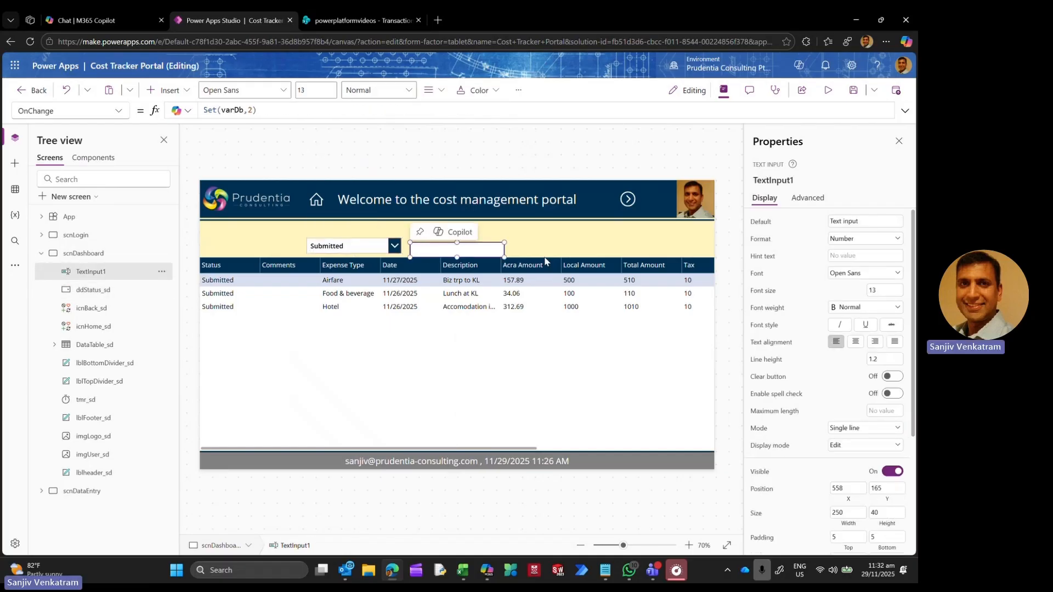
pyautogui.press('Up')
pyautogui.press('Up')
pyautogui.press('Up')
pyautogui.press('Up')
pyautogui.press('Up')
pyautogui.press('Up')
pyautogui.press('Up')
pyautogui.press('Up')
pyautogui.press('Up')
pyautogui.press('Up')
pyautogui.press('Up')
pyautogui.press('Up')
pyautogui.press('Up')
pyautogui.press('Up')
pyautogui.press('Up')
pyautogui.press('Up')
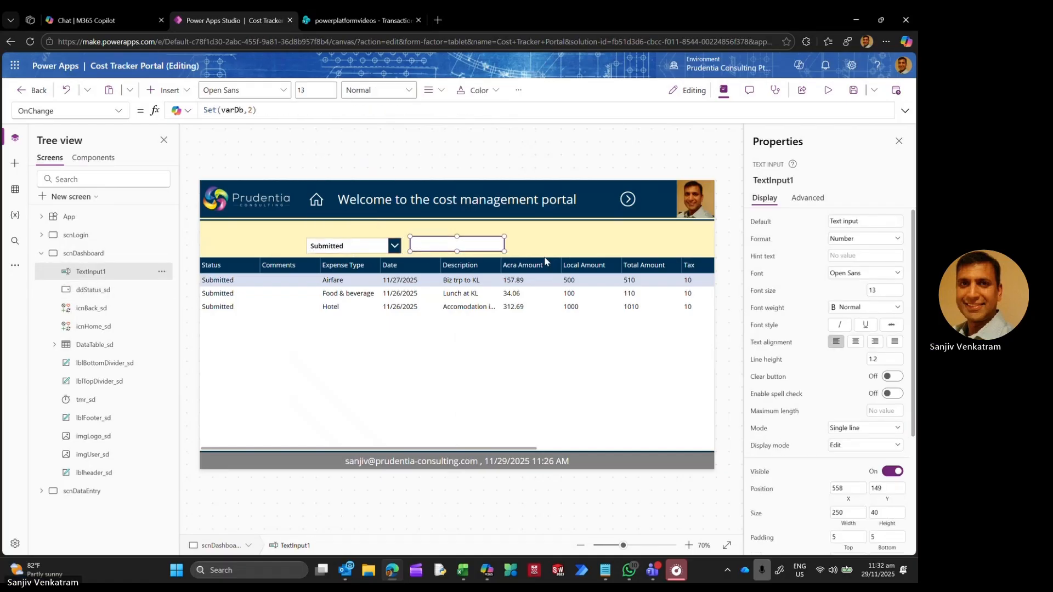
# Step: Align the status drop down ddStatus_sd with the text input by moving it to X 273, Y 149
pyautogui.click(359, 249)
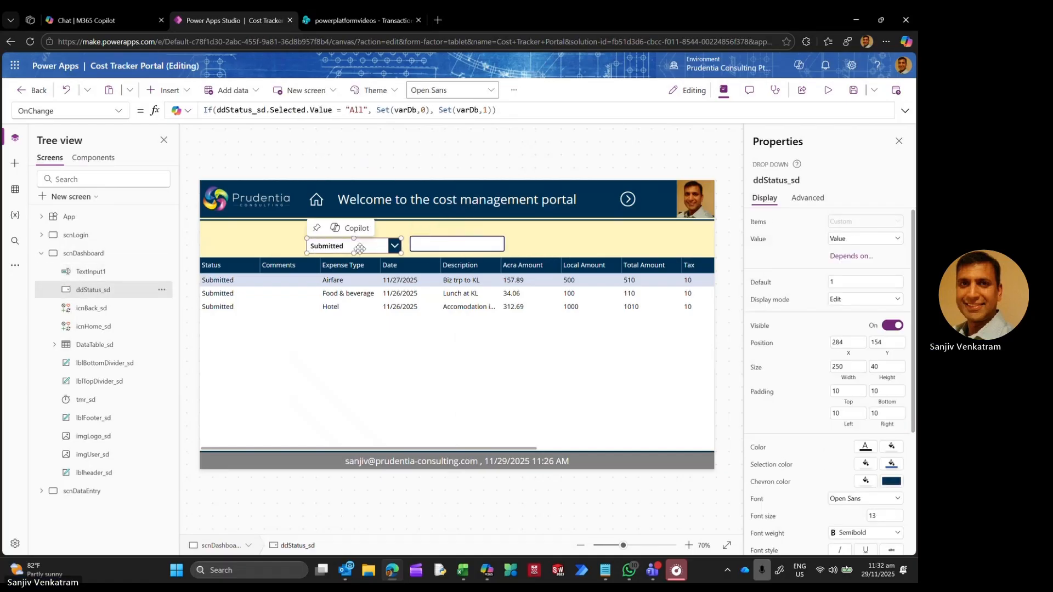
pyautogui.press('Up')
pyautogui.press('Up')
pyautogui.press('Up')
pyautogui.press('Up')
pyautogui.press('Up')
pyautogui.press('Up')
pyautogui.press('Up')
pyautogui.press('Up')
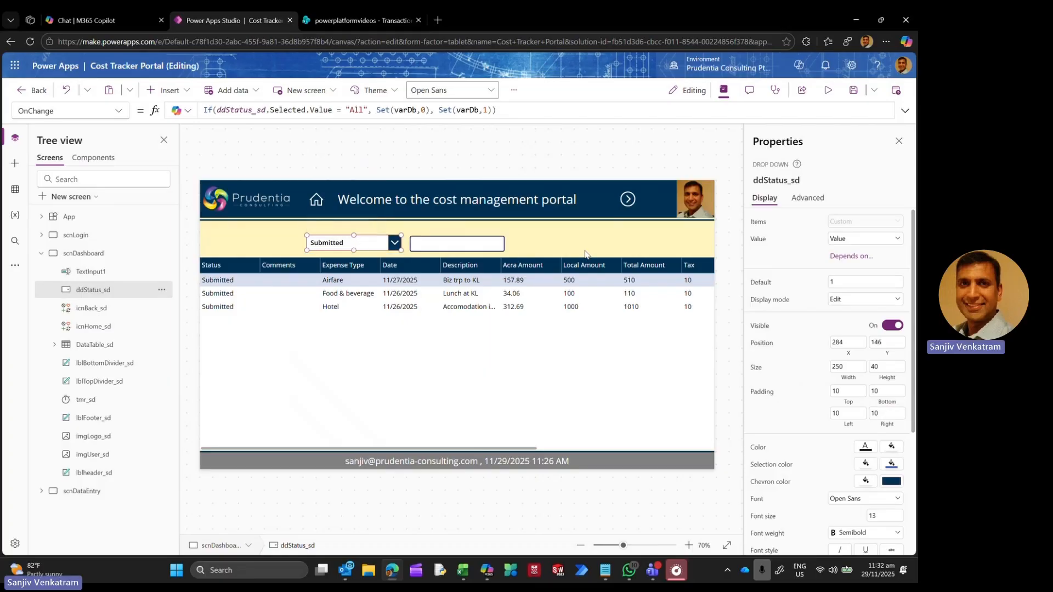
pyautogui.click(583, 252)
pyautogui.click(374, 251)
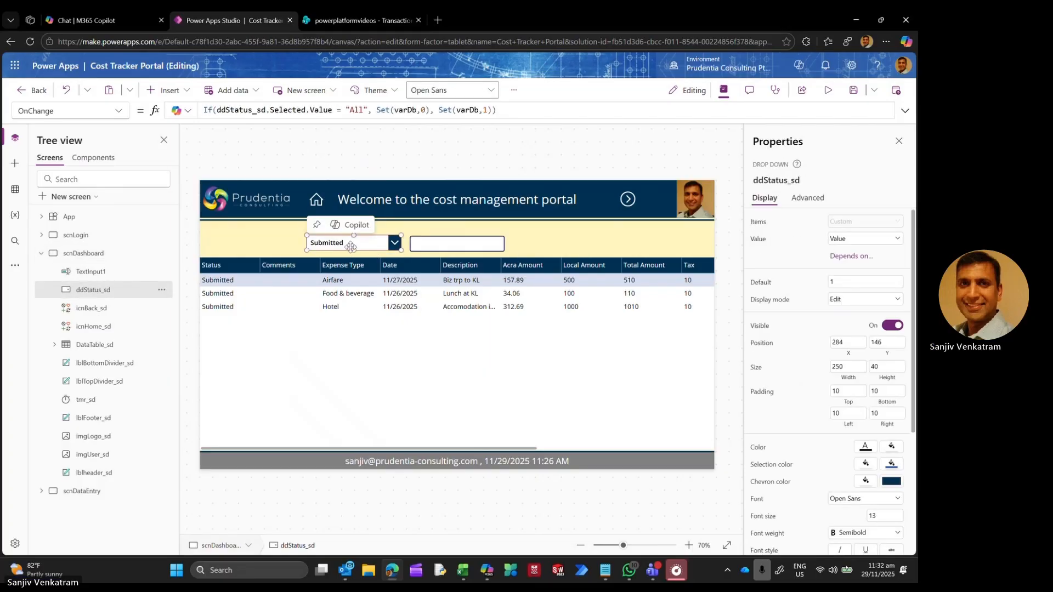
pyautogui.moveTo(356, 249); pyautogui.dragTo(351, 251)
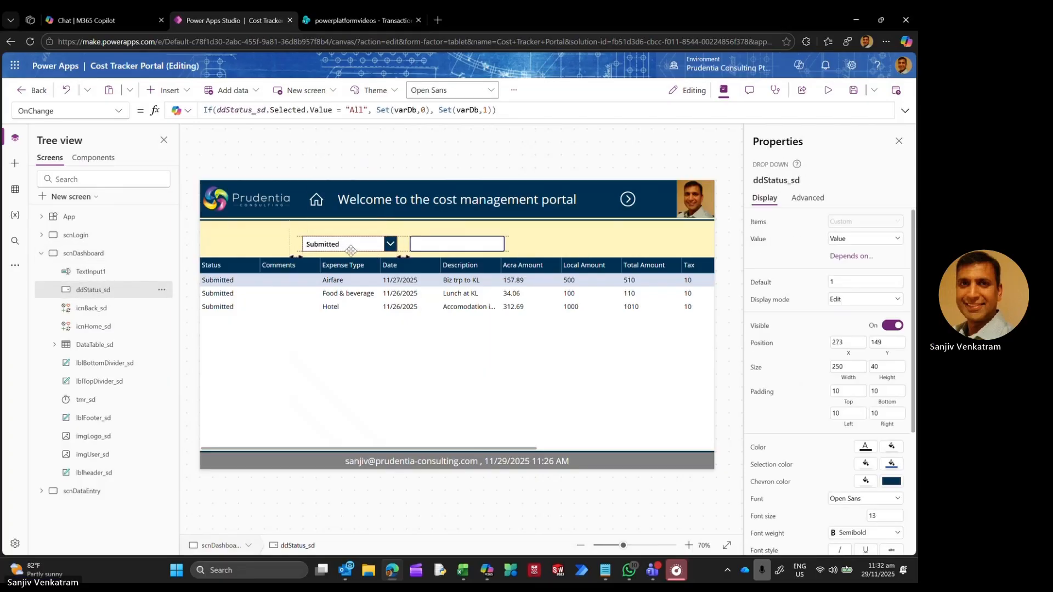
# Step: Insert a button on scnDashboard and place it to the right of the text input at X 848, Y 149
pyautogui.click(529, 246)
pyautogui.click(156, 91)
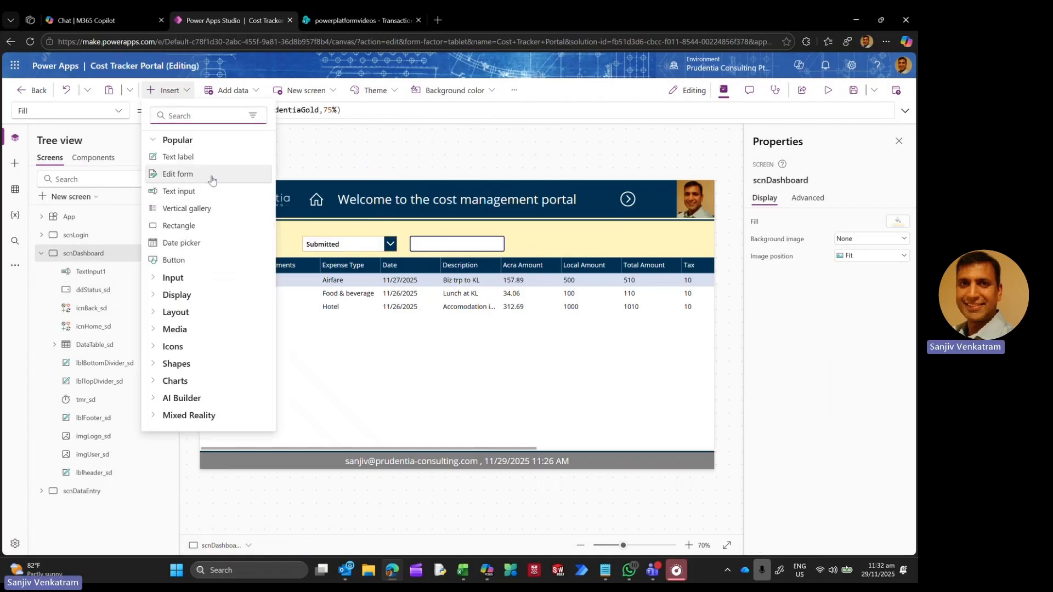
pyautogui.click(202, 261)
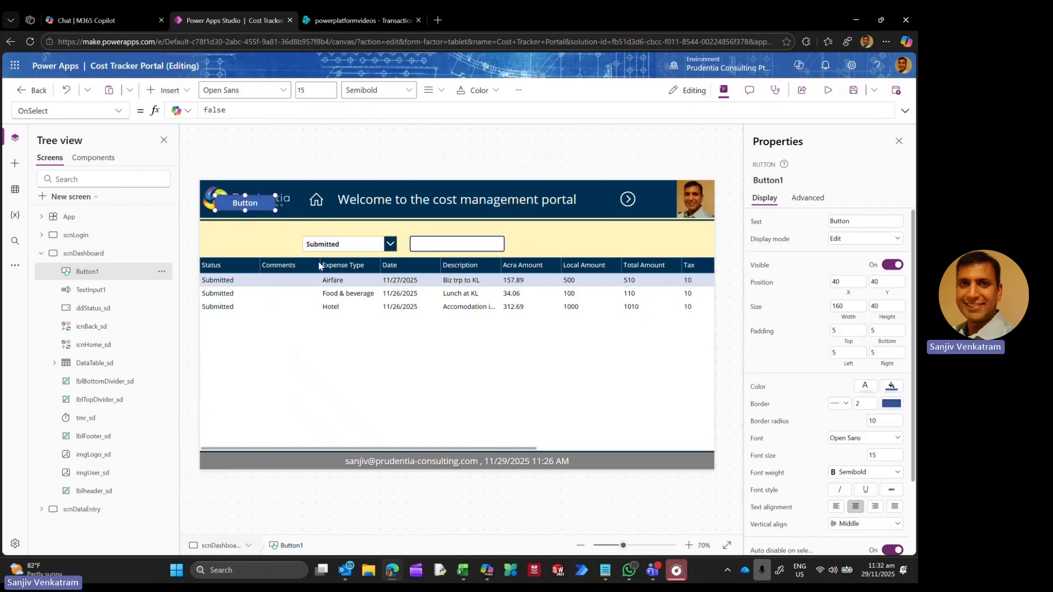
pyautogui.moveTo(254, 203); pyautogui.dragTo(558, 242)
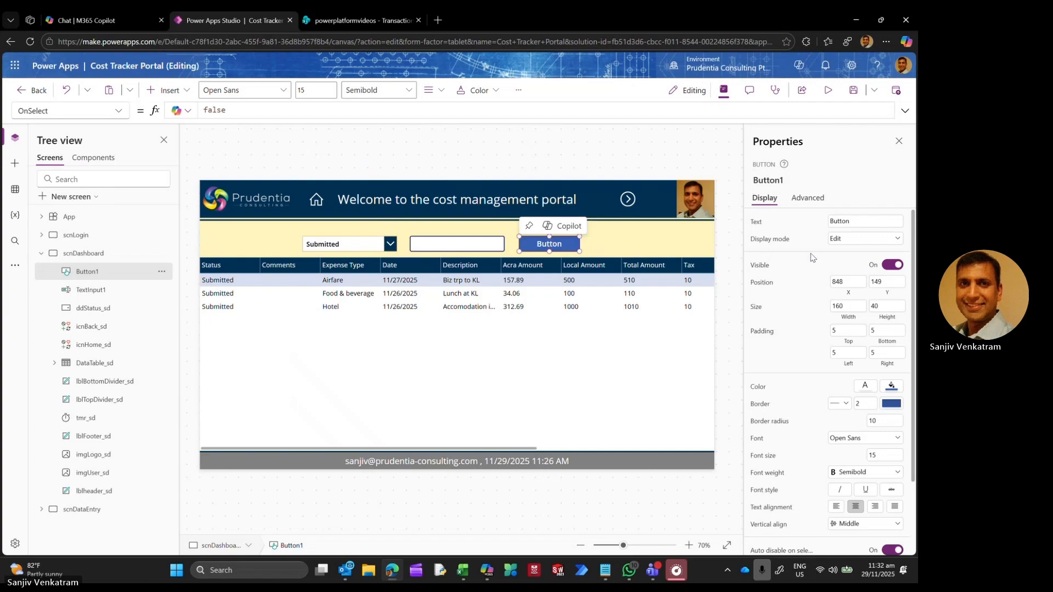
# Step: Set the new button's width to 250 and its text to "Clear Selections"
pyautogui.click(845, 306)
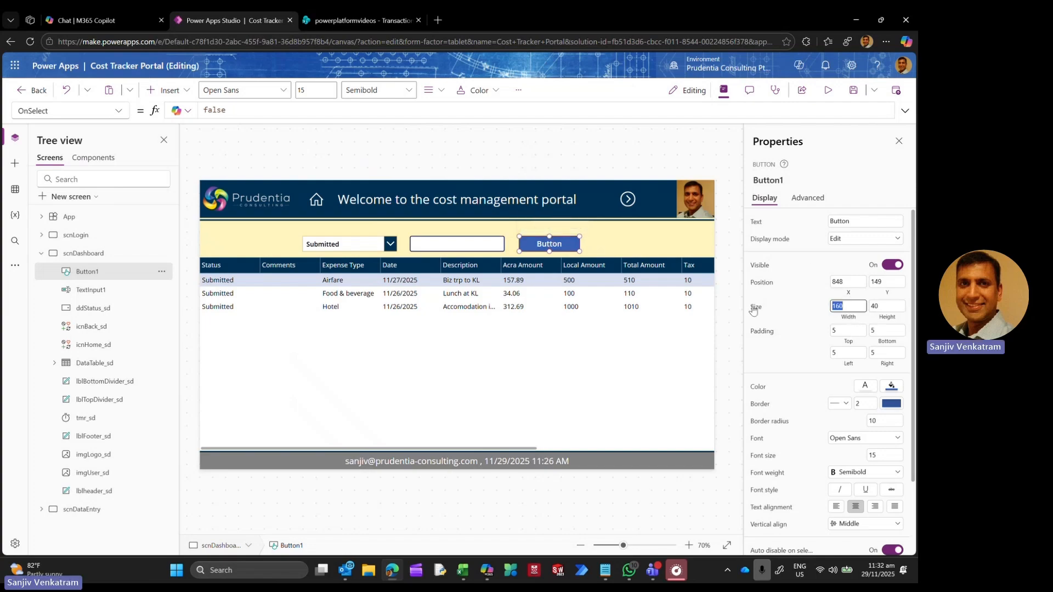
pyautogui.write('250')
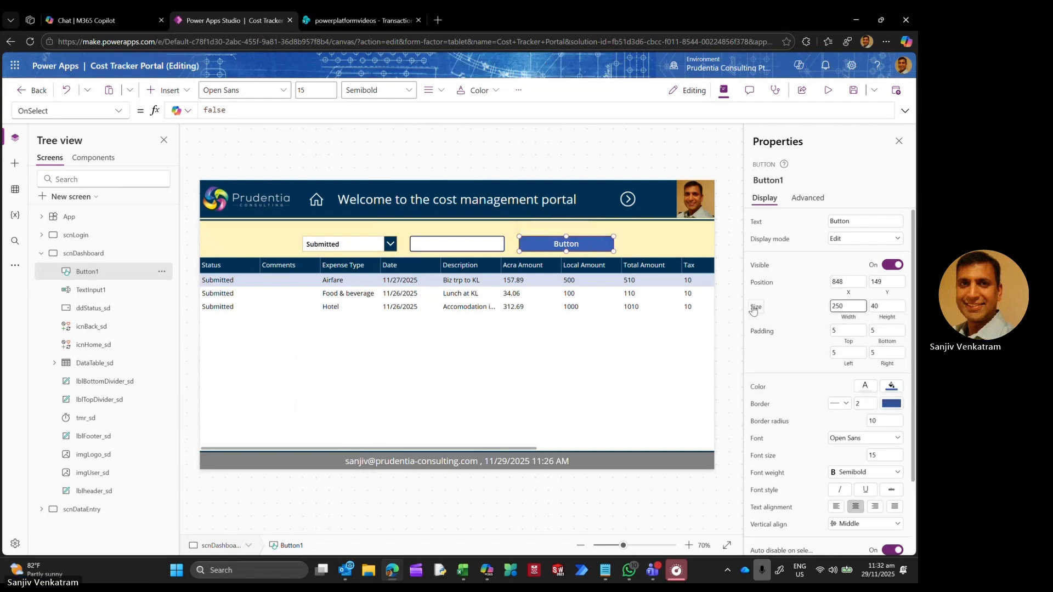
pyautogui.click(859, 220)
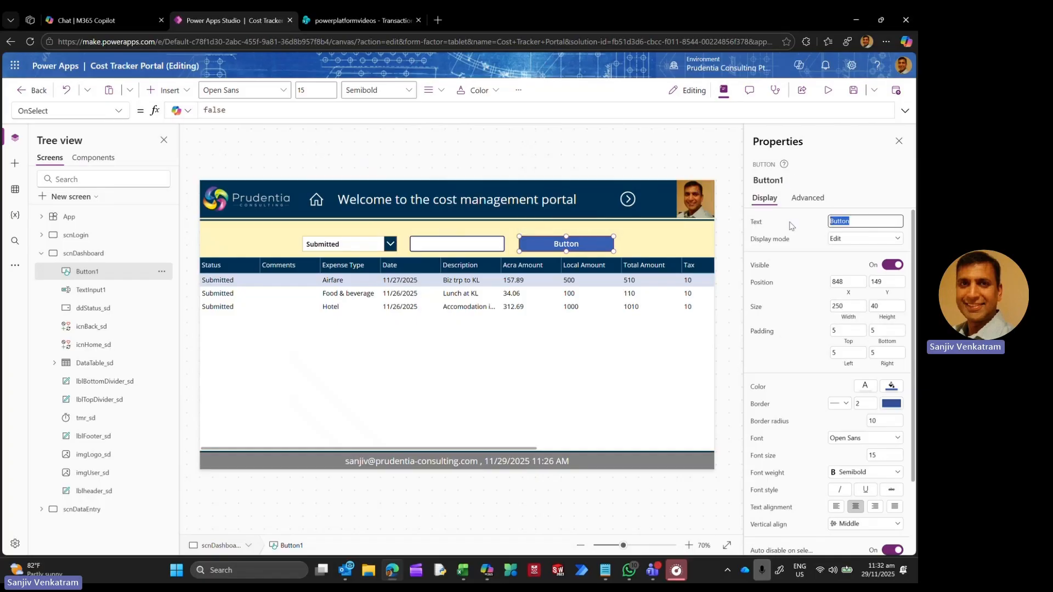
pyautogui.write('Clear Select')
pyautogui.write('ions')
# Step: Set the OnSelect formula of the Clear Selections button to Set(varDb,0)
pyautogui.click(254, 111)
pyautogui.hotkey('ctrl', 'a')
pyautogui.write('Se')
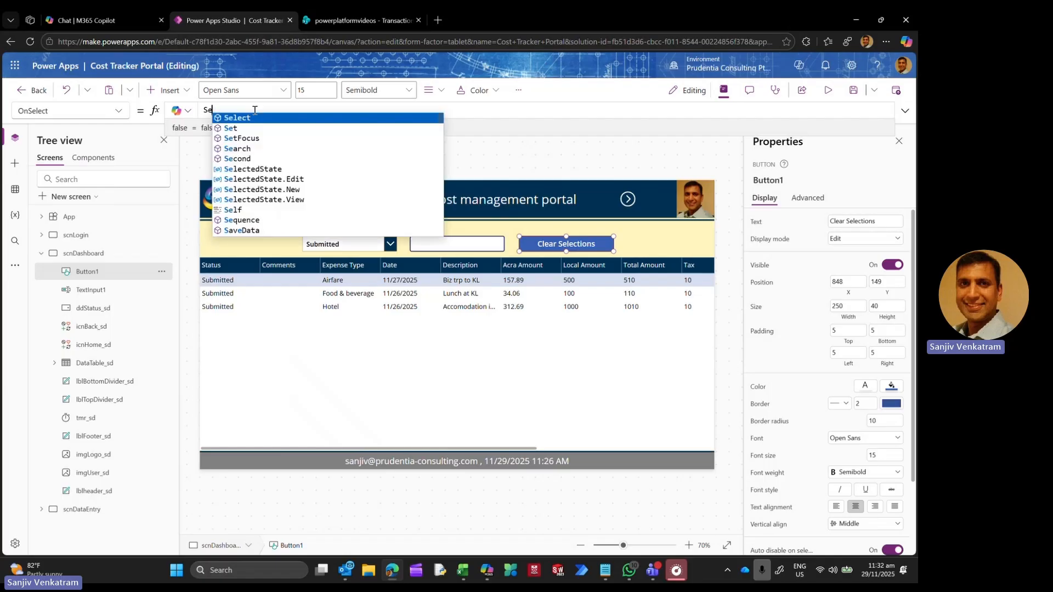
pyautogui.write('t(varDb')
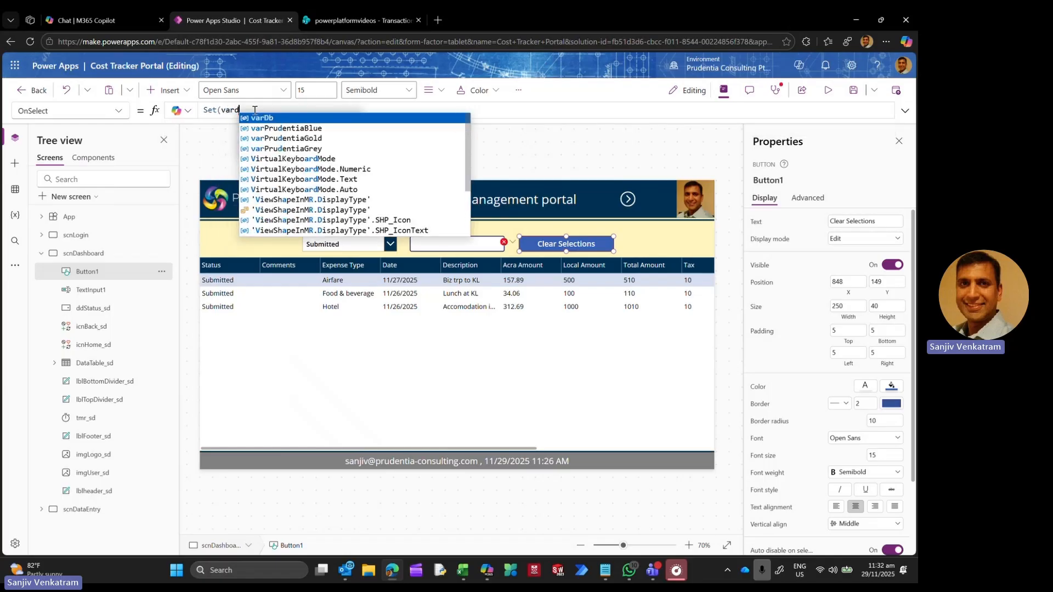
pyautogui.write(',0')
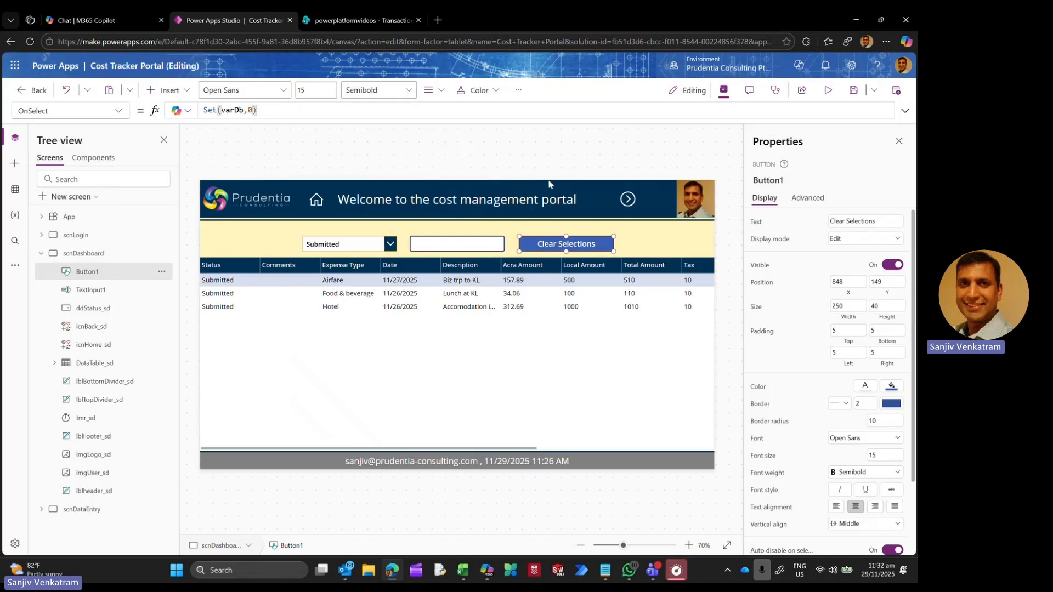
pyautogui.click(564, 165)
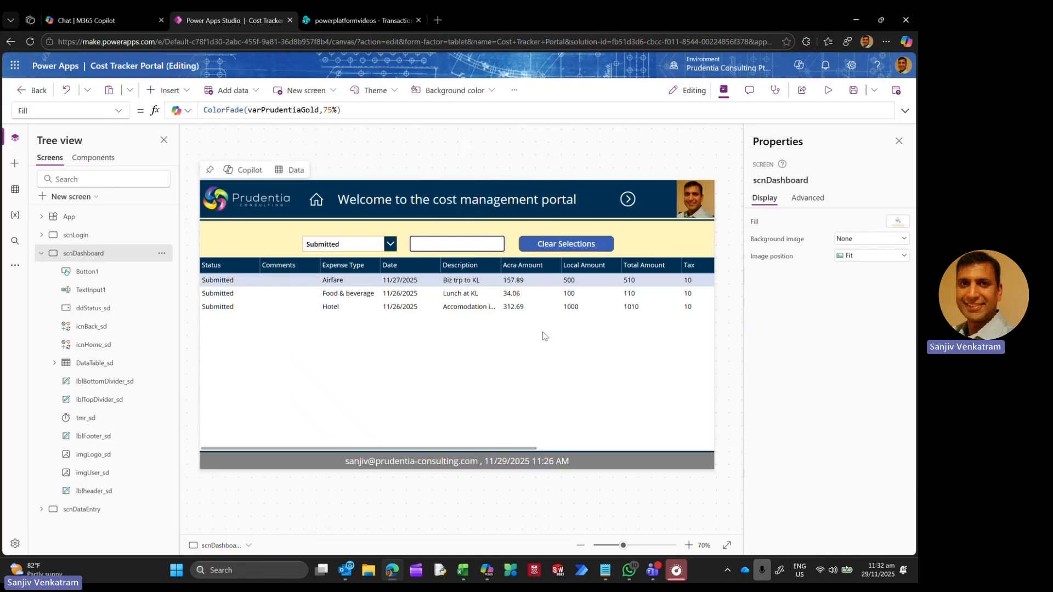
# Step: Shift the status drop down, text input and Clear Selections button left together until the button is at X 720, Y 149
pyautogui.click(348, 253)
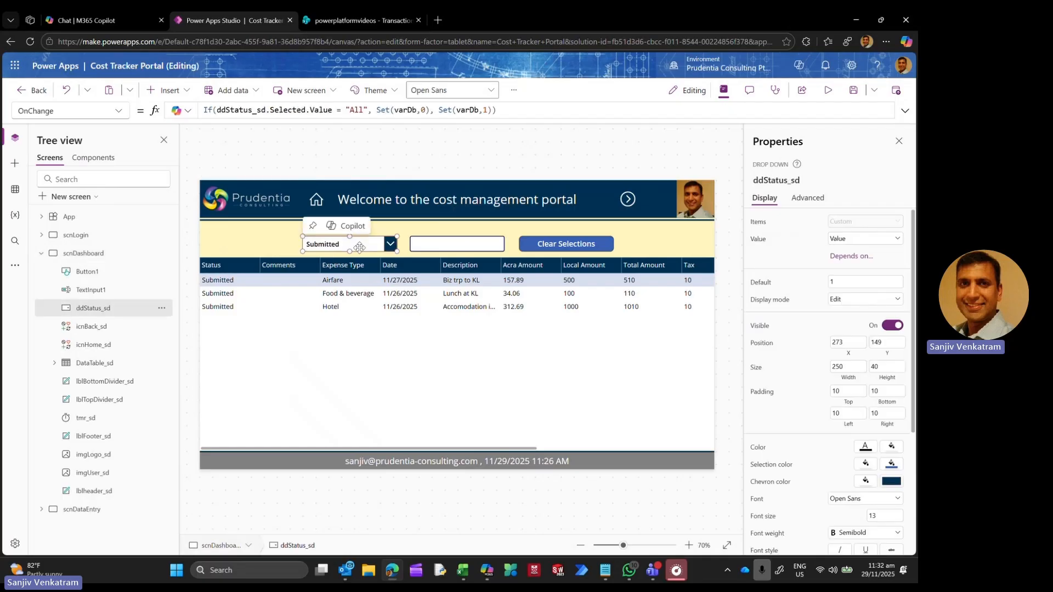
pyautogui.keyDown('shift'); pyautogui.click(433, 250); pyautogui.keyUp('shift')
pyautogui.keyDown('shift'); pyautogui.click(584, 251); pyautogui.keyUp('shift')
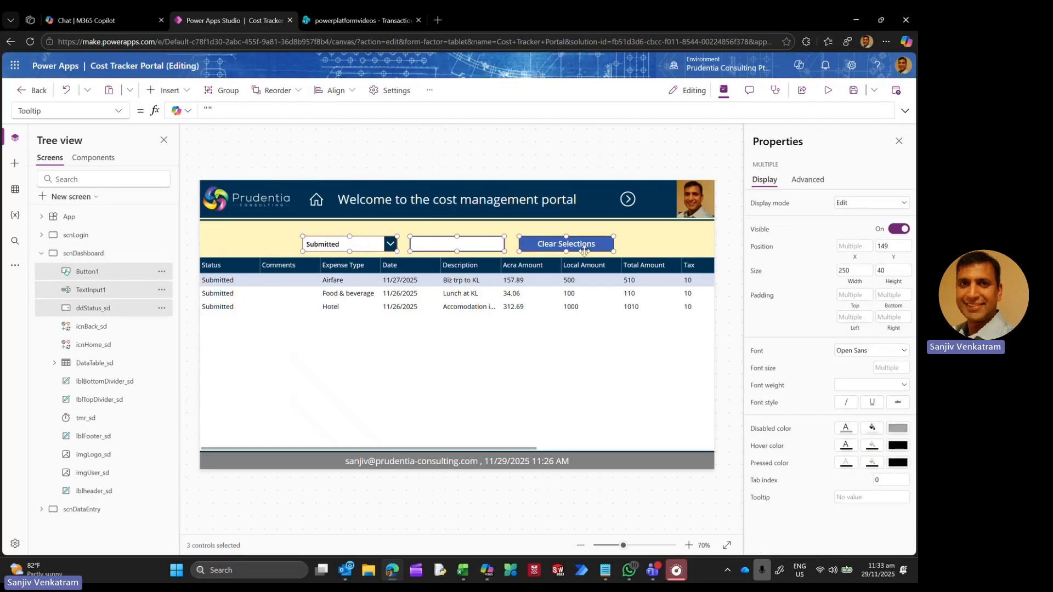
pyautogui.press('Left')
pyautogui.press('Left')
pyautogui.press('Left')
pyautogui.press('Left')
pyautogui.press('Left')
pyautogui.press('Left')
pyautogui.press('Left')
pyautogui.press('Left')
pyautogui.press('Left')
pyautogui.press('Left')
pyautogui.press('Left')
pyautogui.press('Left')
pyautogui.press('Left')
pyautogui.press('Left')
pyautogui.press('Left')
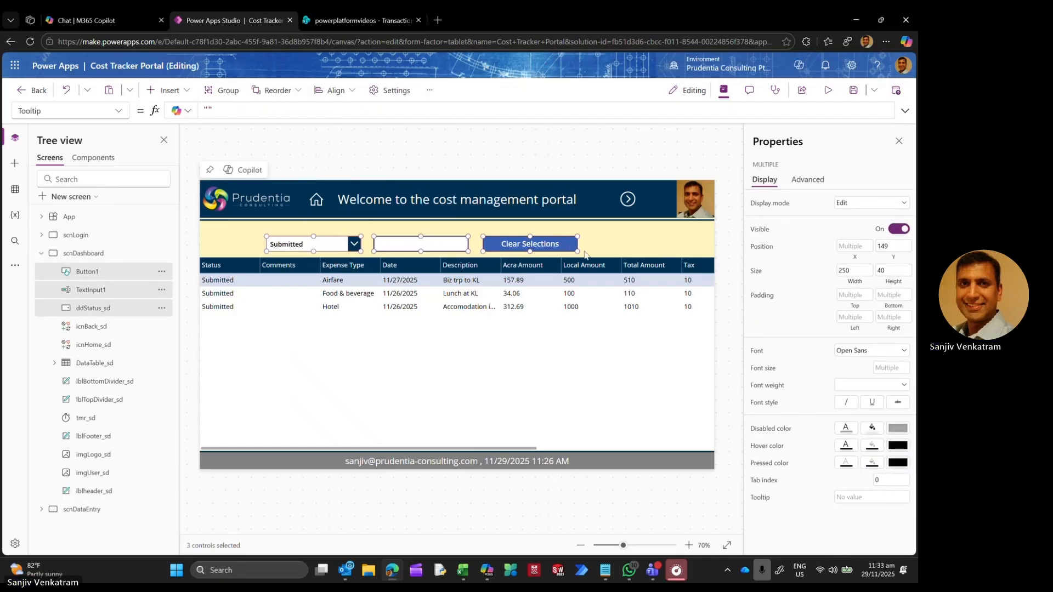
pyautogui.press('Left')
pyautogui.press('Left')
pyautogui.press('Left')
pyautogui.press('Left')
pyautogui.press('Left')
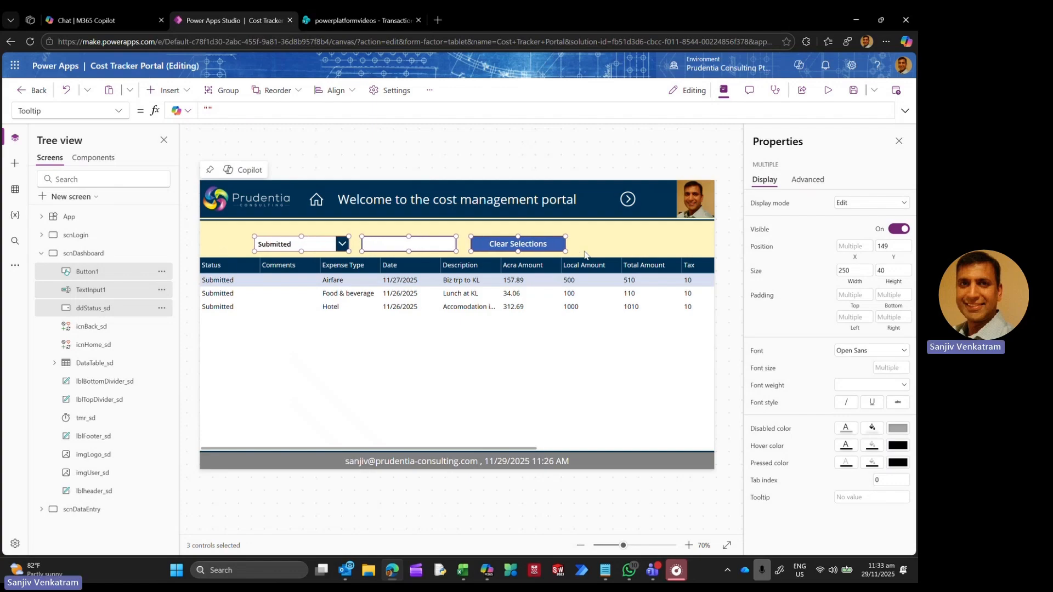
pyautogui.click(501, 125)
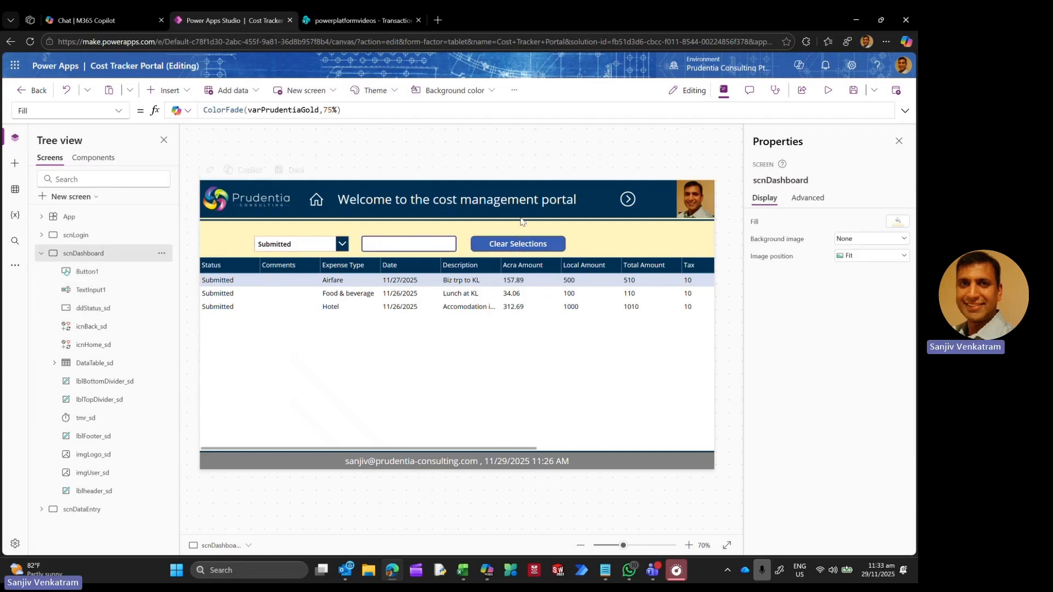
# Step: Set the Fill property of the Clear Selections button to varPrudentiaBlue
pyautogui.click(537, 246)
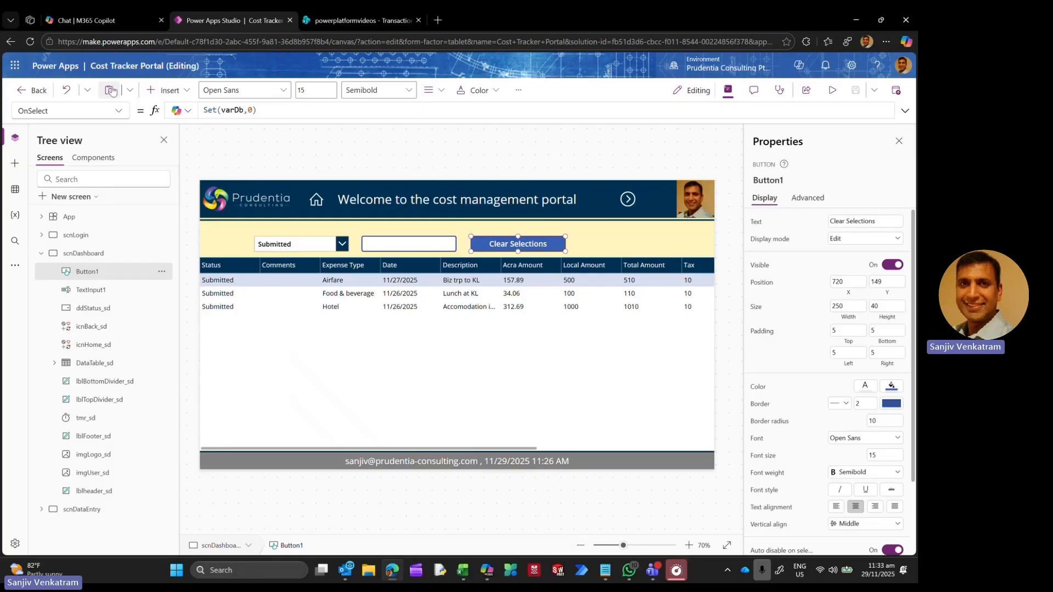
pyautogui.click(118, 110)
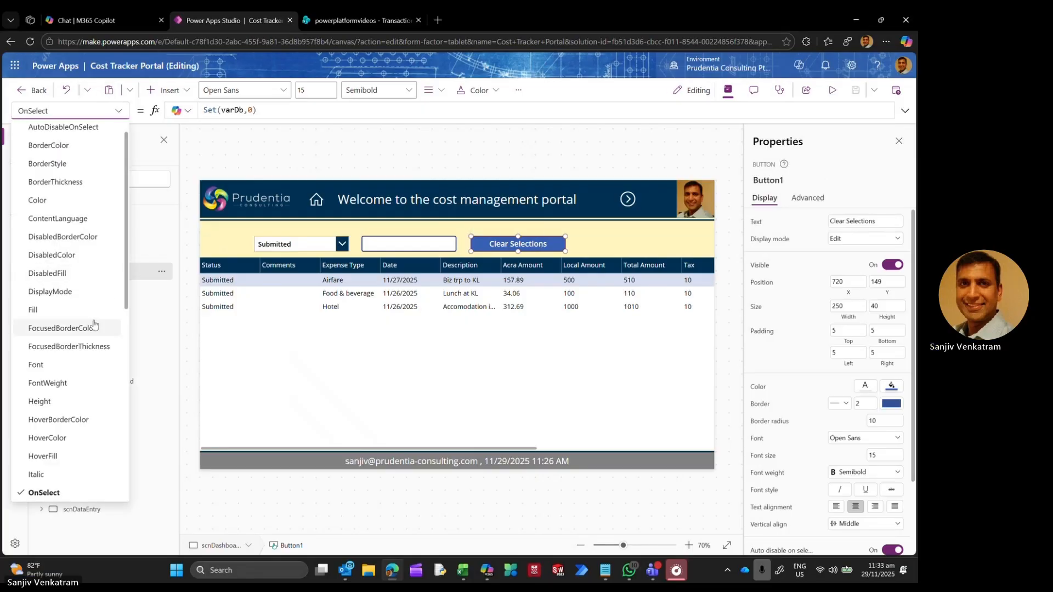
pyautogui.click(82, 306)
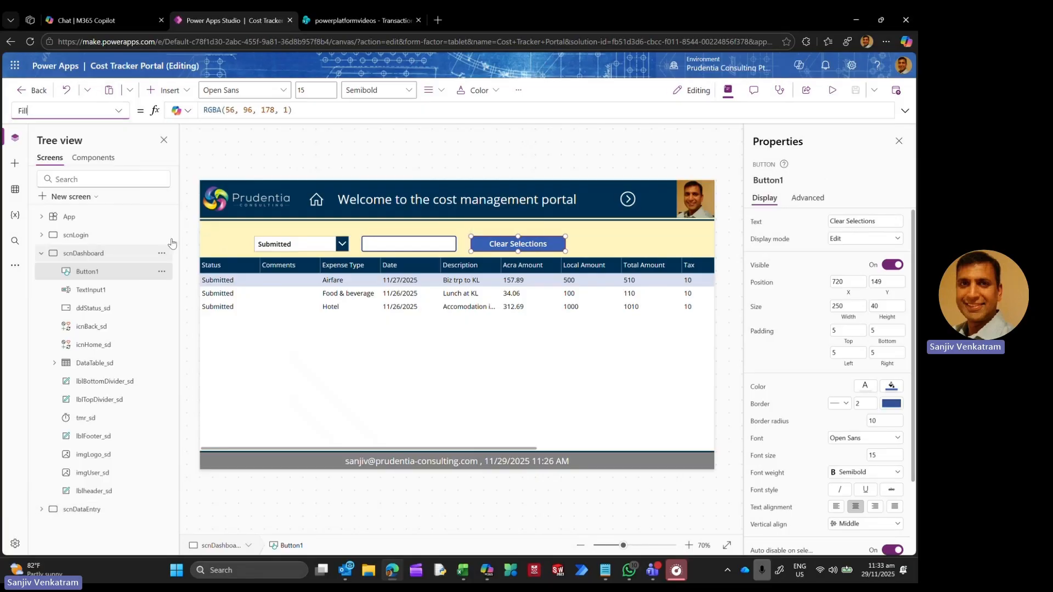
pyautogui.tripleClick(328, 113)
pyautogui.write('varPrudentiaBlue')
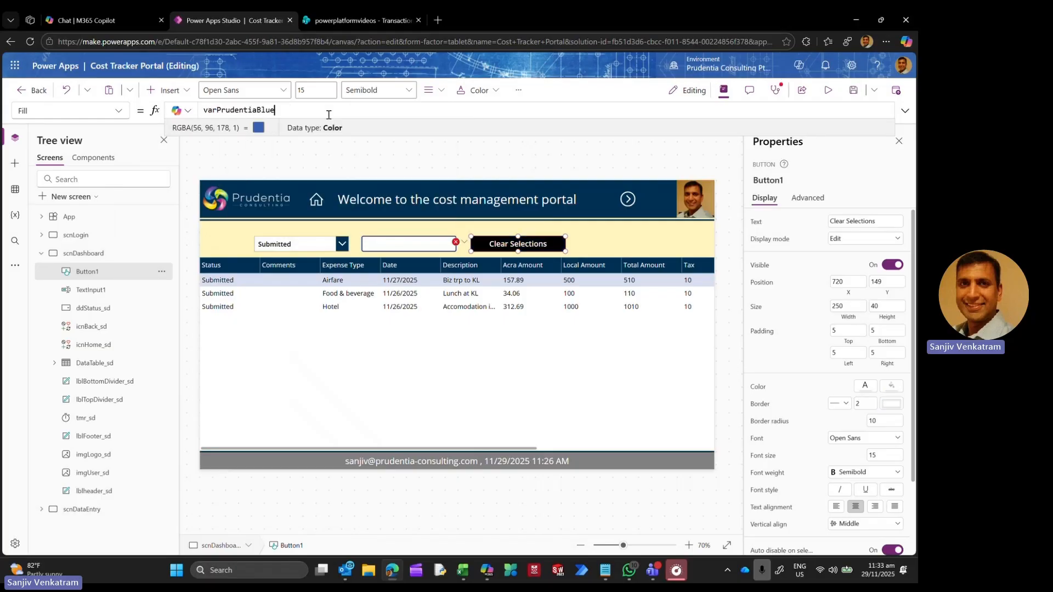
# Step: Rename the Clear Selections button to brnClear_sd
pyautogui.doubleClick(105, 272)
pyautogui.write('brnClear')
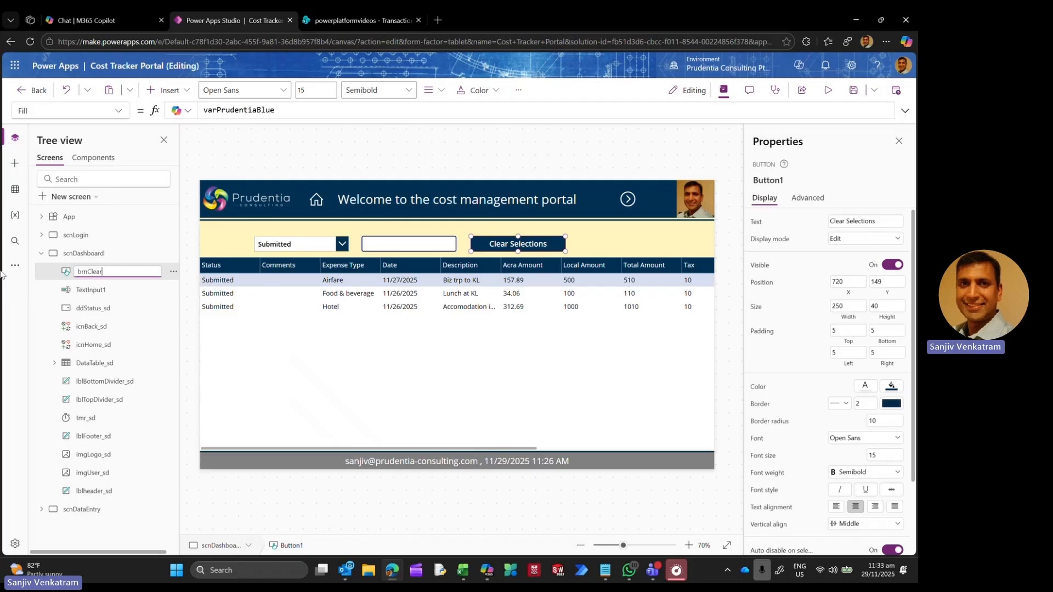
pyautogui.write('_sd')
pyautogui.press('Return')
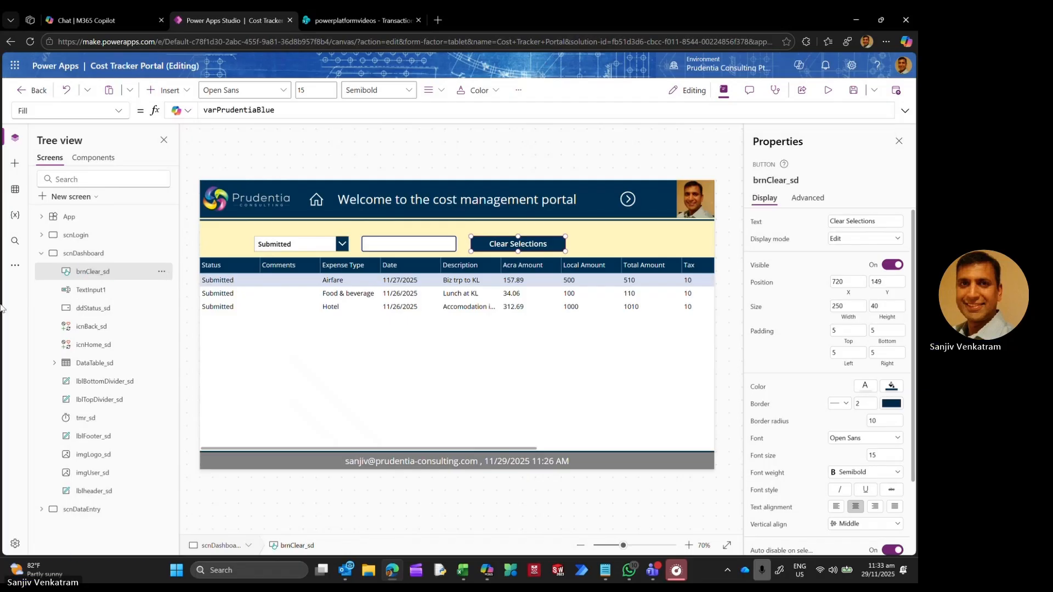
# Step: Rename the TextInput1 control to tiAcra_sd
pyautogui.click(94, 289)
pyautogui.doubleClick(94, 289)
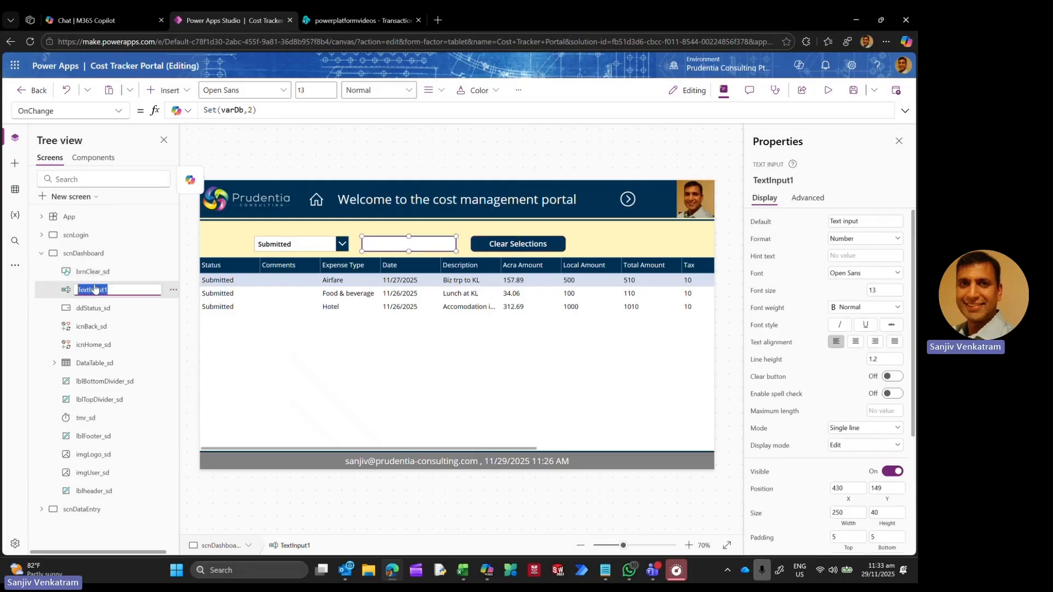
pyautogui.write('tiAcra_sd')
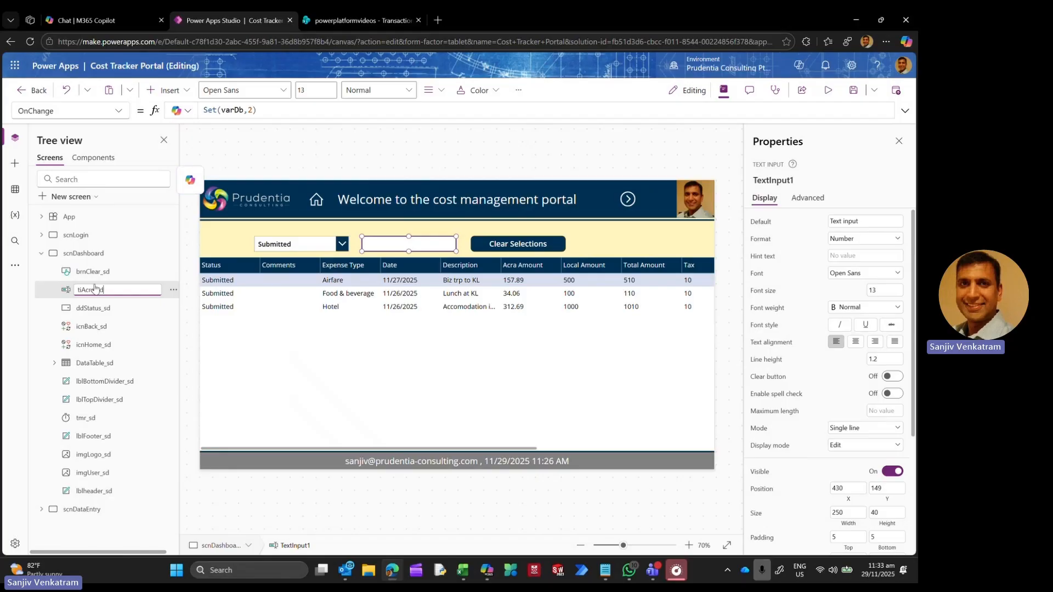
pyautogui.press('Return')
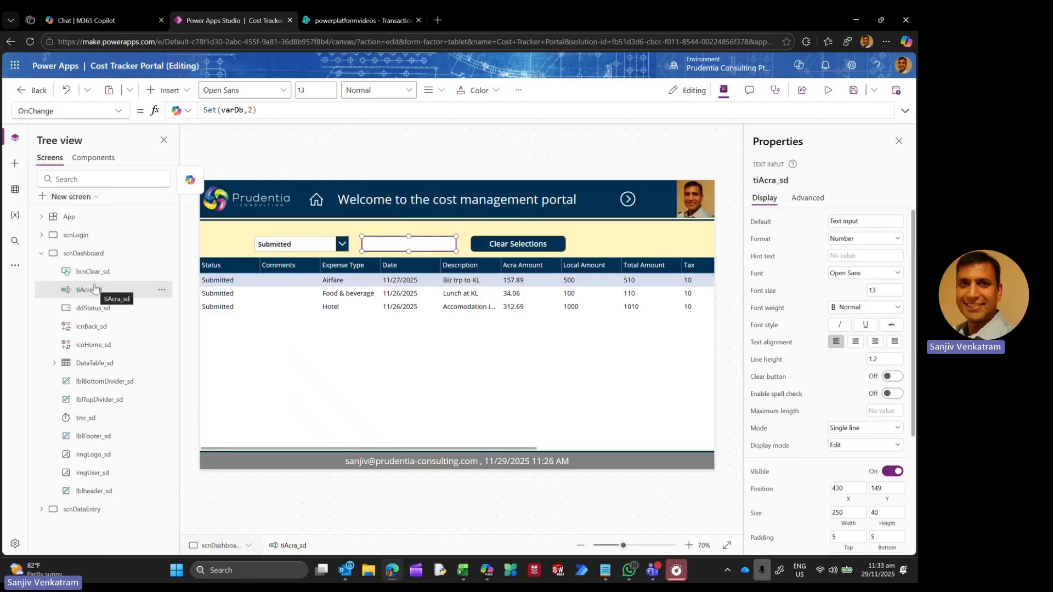
# Step: Check the OnSelect formula of the Clear Selections button and dismiss the rename suggestions for scnDashboard
pyautogui.click(520, 245)
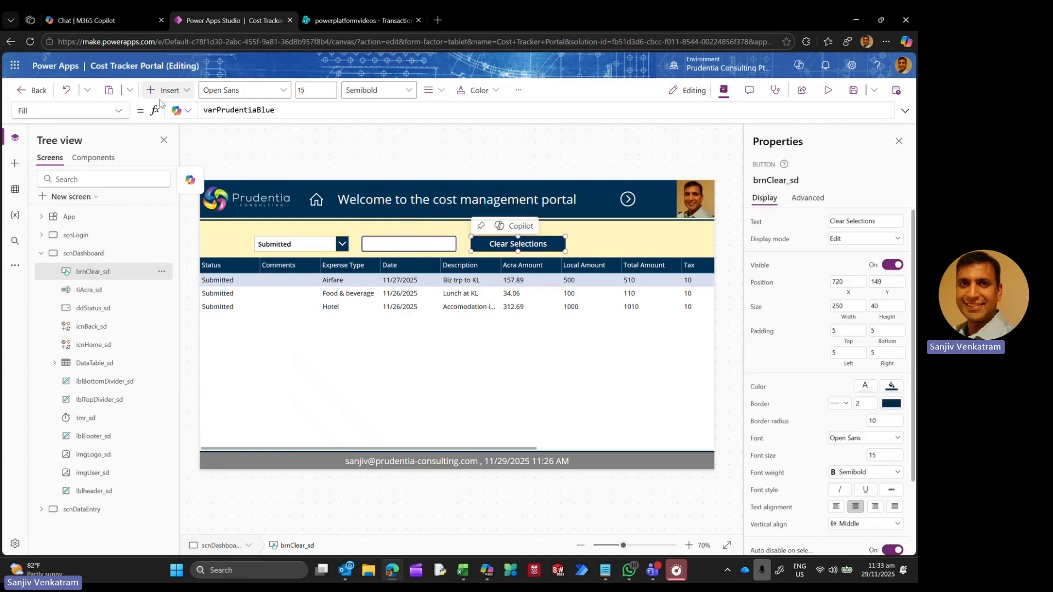
pyautogui.click(118, 111)
pyautogui.scroll(-5, 77, 296)
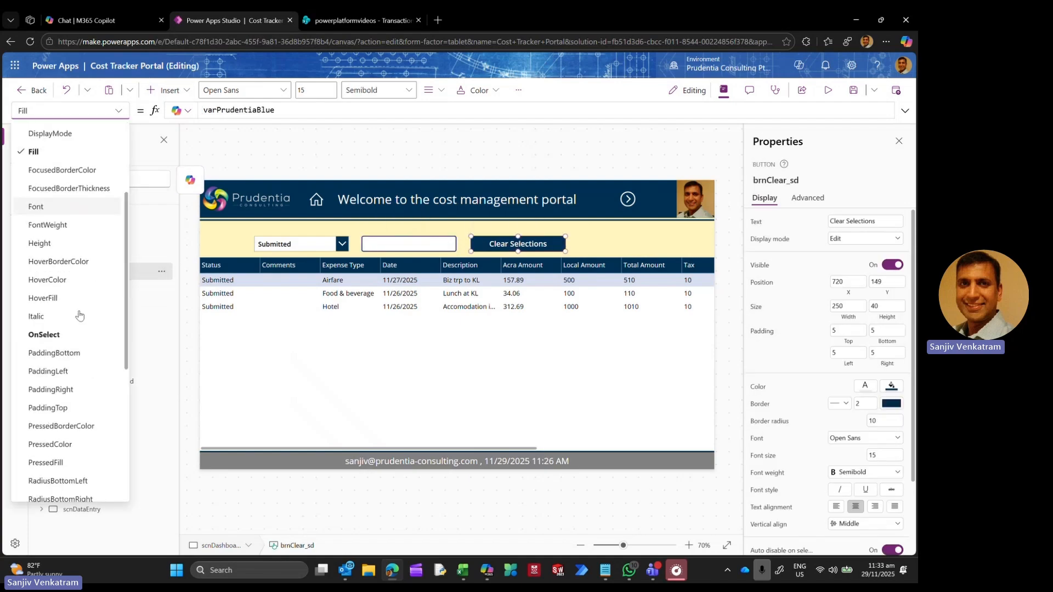
pyautogui.click(44, 246)
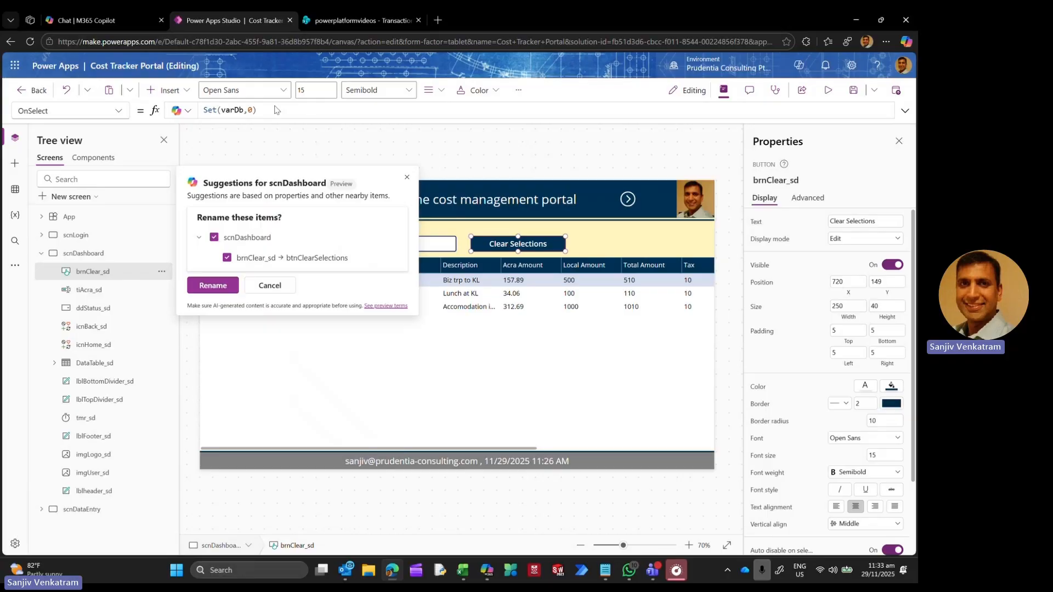
pyautogui.click(310, 143)
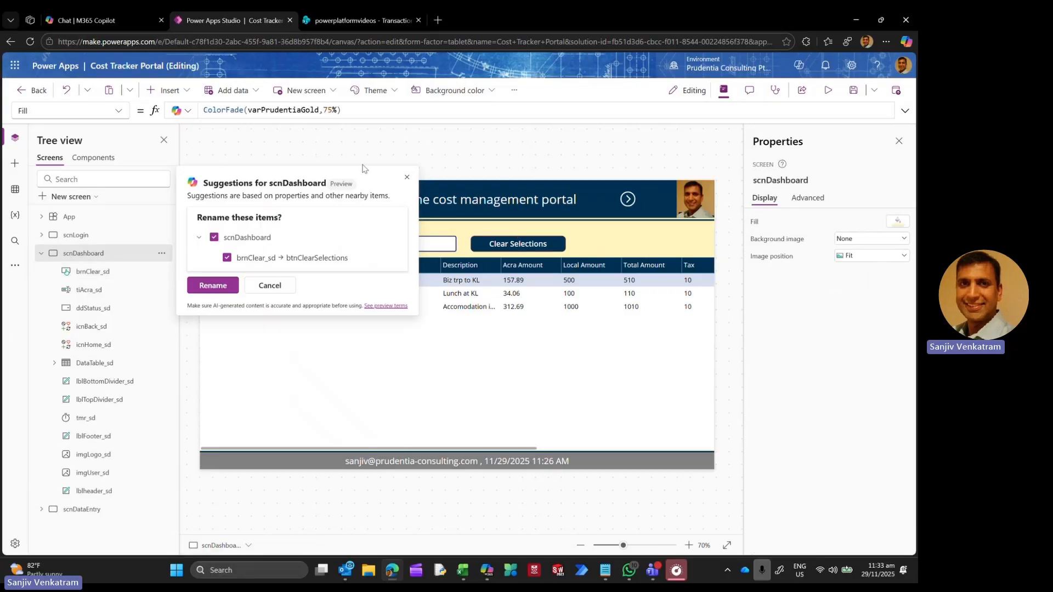
pyautogui.click(407, 177)
# Step: Duplicate the Clear Selections button and place the copy to its right at X 1016, Y 149
pyautogui.click(514, 244)
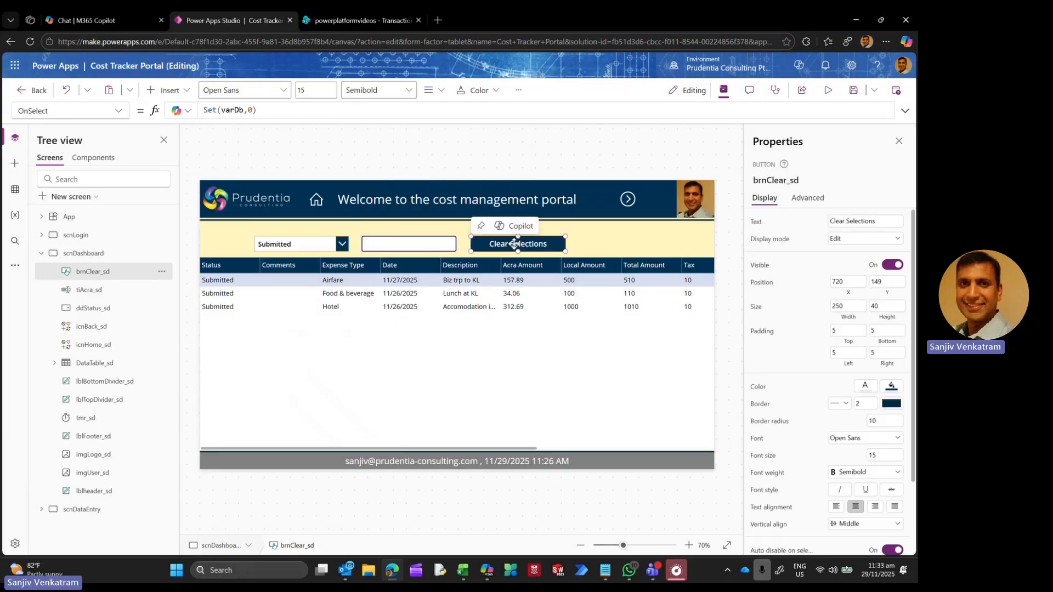
pyautogui.hotkey('ctrl', 'c')
pyautogui.hotkey('ctrl', 'v')
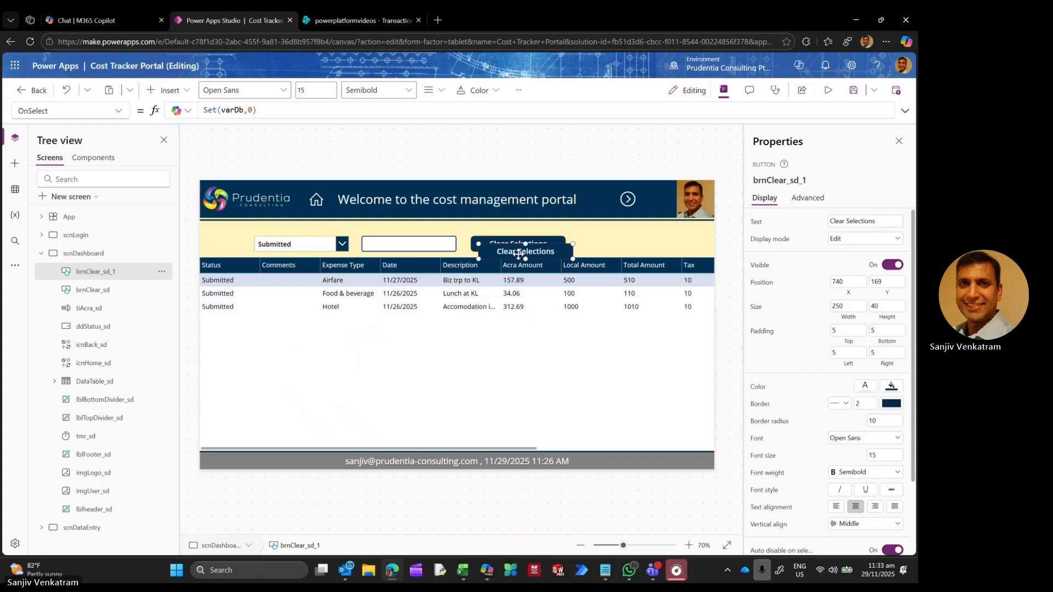
pyautogui.moveTo(517, 253); pyautogui.dragTo(622, 245)
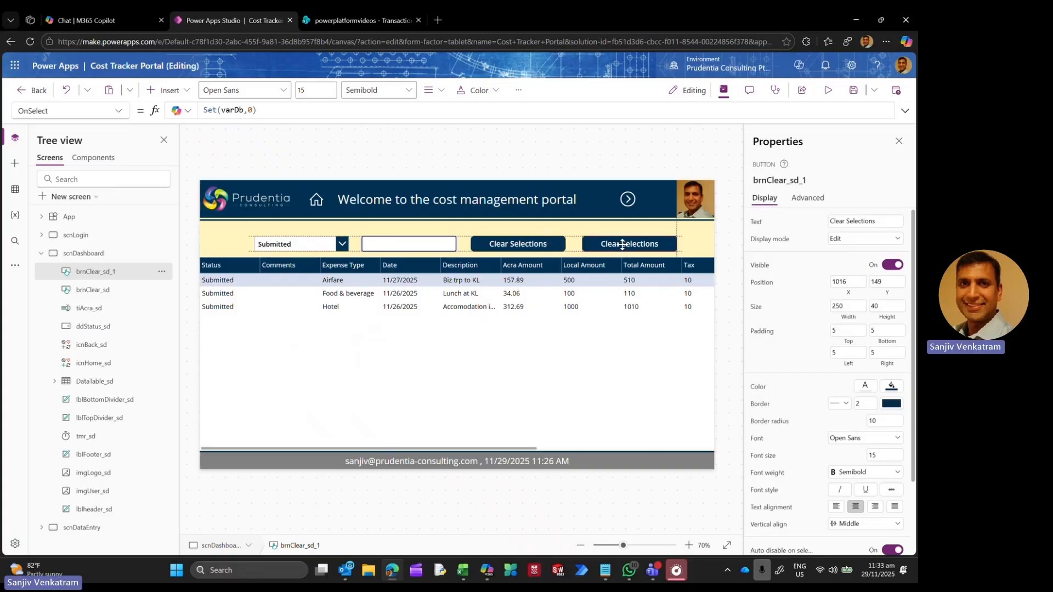
pyautogui.click(493, 160)
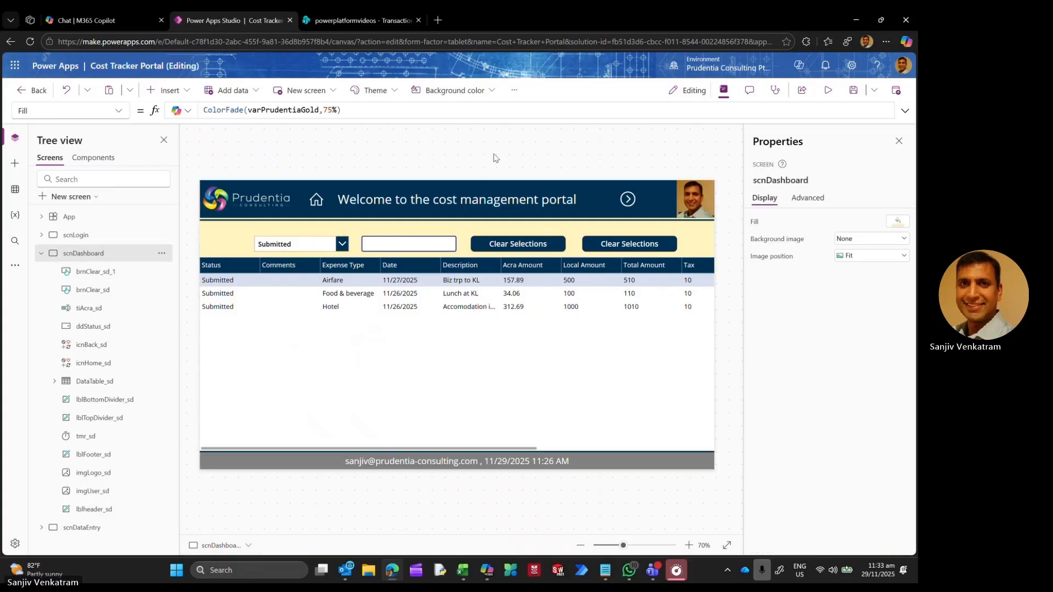
# Step: Reorder the filter row with brnClear_sd first at the screen's left edge, ddStatus_sd at X 394 and tiAcra_sd at X 705
pyautogui.moveTo(479, 250); pyautogui.dragTo(215, 248)
pyautogui.moveTo(418, 249); pyautogui.dragTo(518, 244)
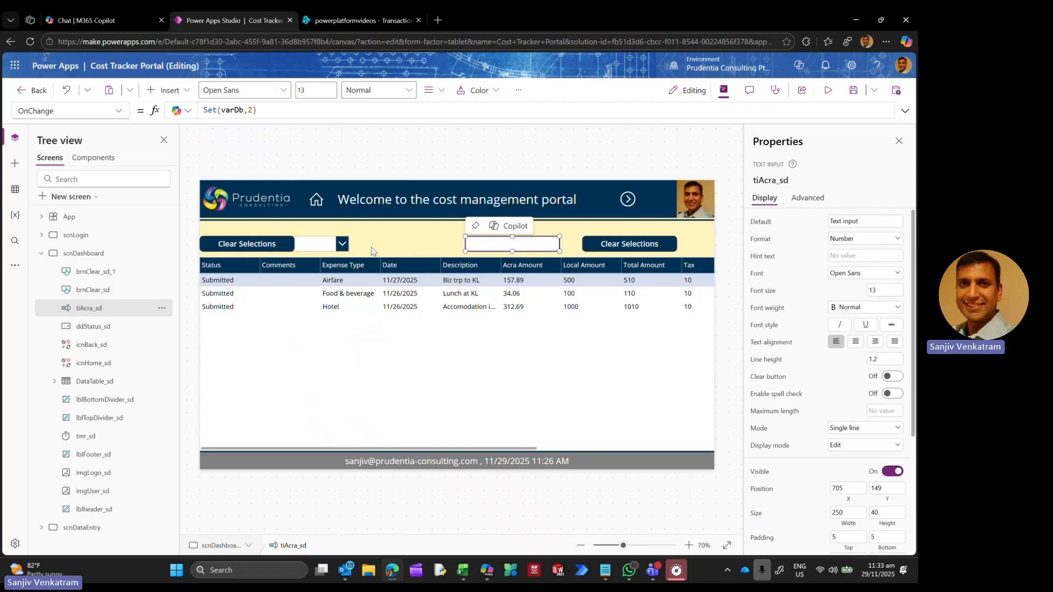
pyautogui.moveTo(307, 245); pyautogui.dragTo(406, 247)
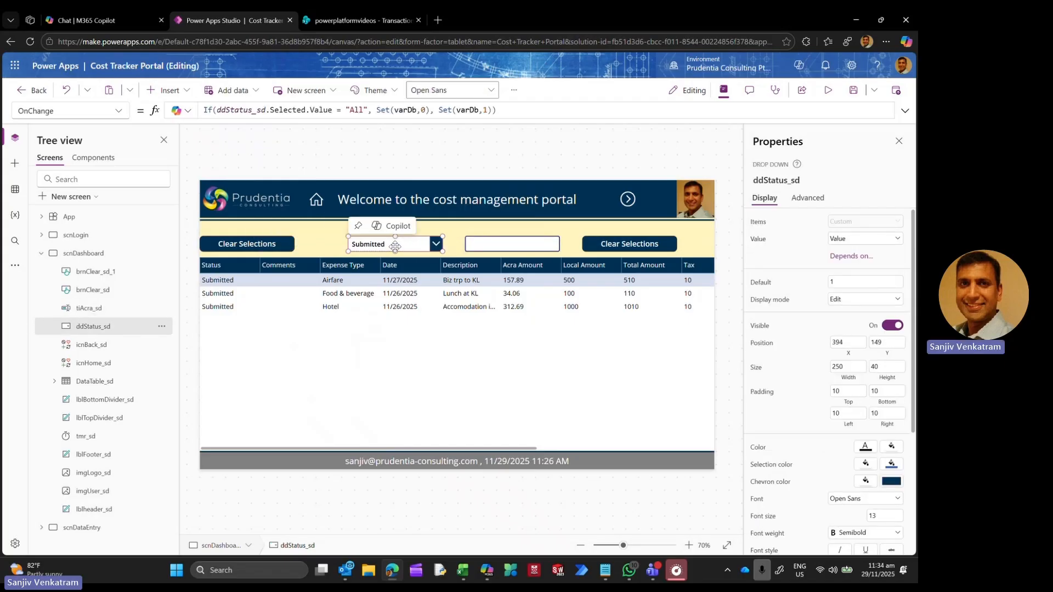
# Step: Even out the row spacing by moving brnClear_sd to X 90 and its duplicate to X 1012, both at Y 149
pyautogui.moveTo(254, 243); pyautogui.dragTo(303, 246)
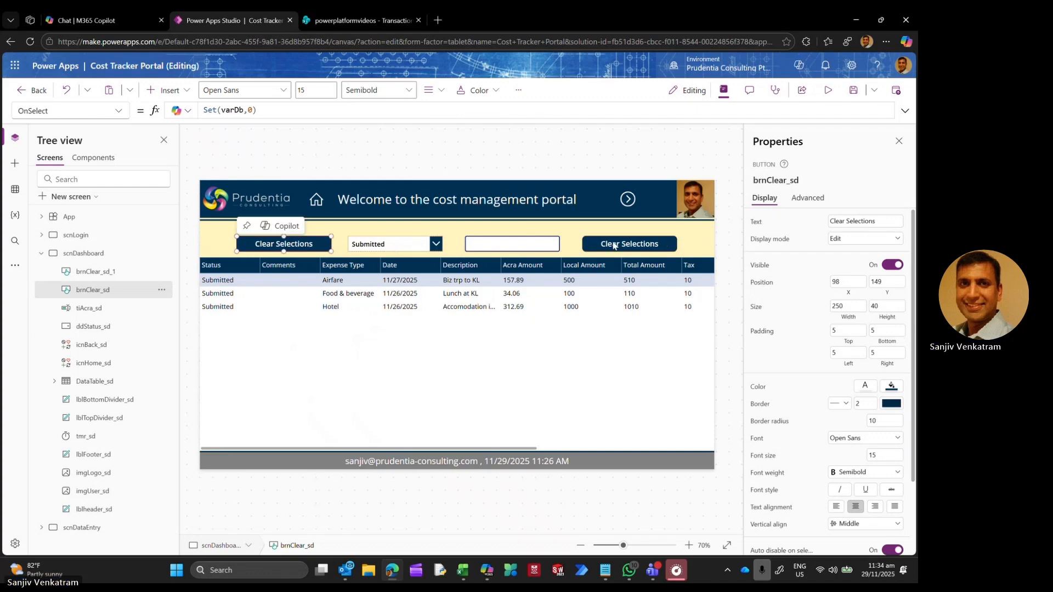
pyautogui.moveTo(612, 245); pyautogui.dragTo(608, 242)
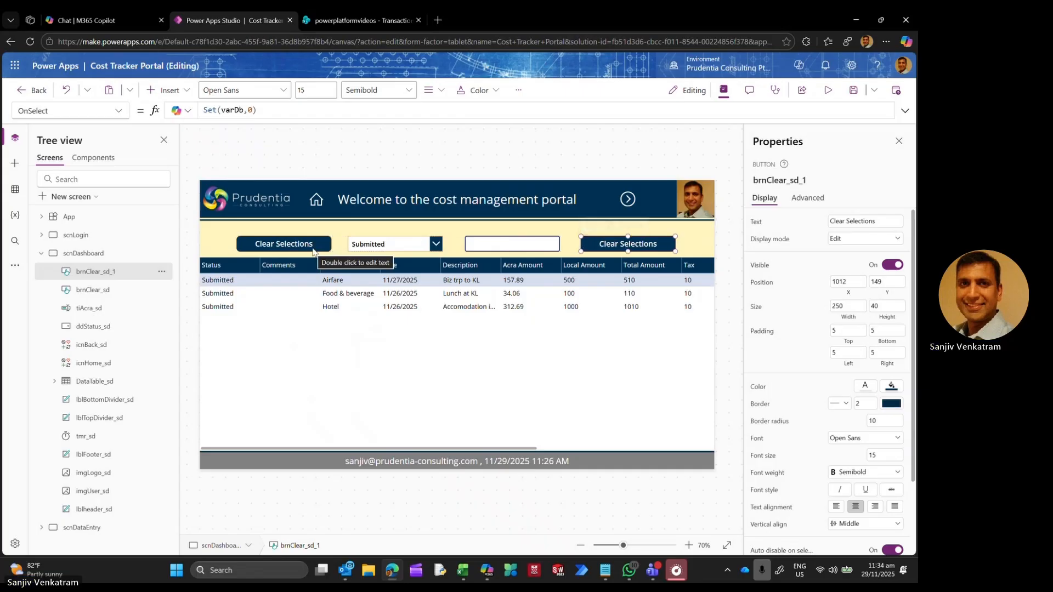
pyautogui.click(312, 247)
pyautogui.moveTo(313, 247); pyautogui.dragTo(309, 247)
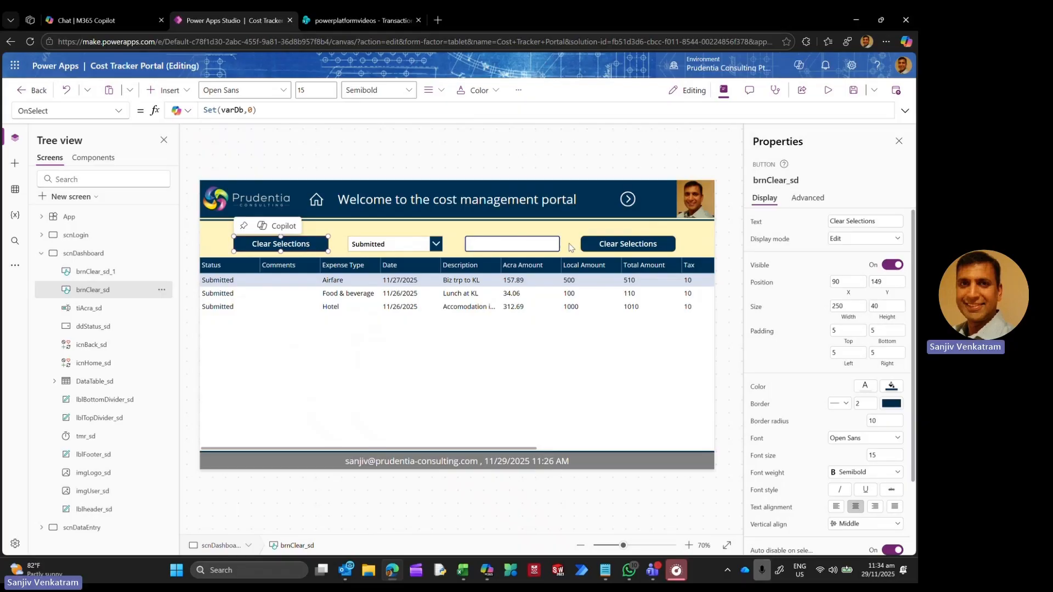
# Step: Change the text of the duplicated button brnClear_sd_1 to "Edit Item"
pyautogui.click(618, 252)
pyautogui.click(655, 246)
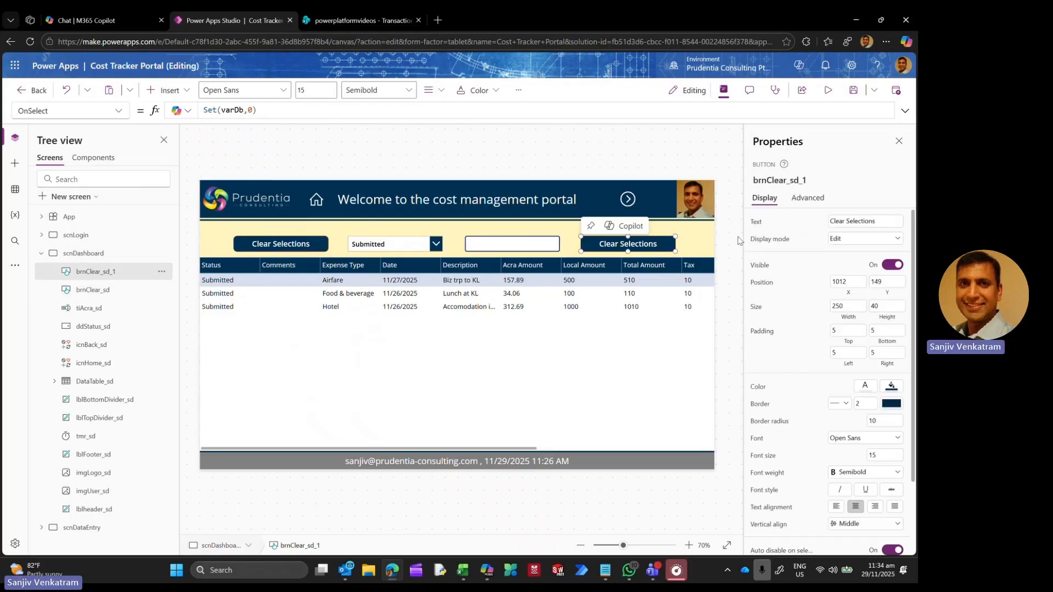
pyautogui.moveTo(902, 220); pyautogui.dragTo(767, 225)
pyautogui.write('Edit Item')
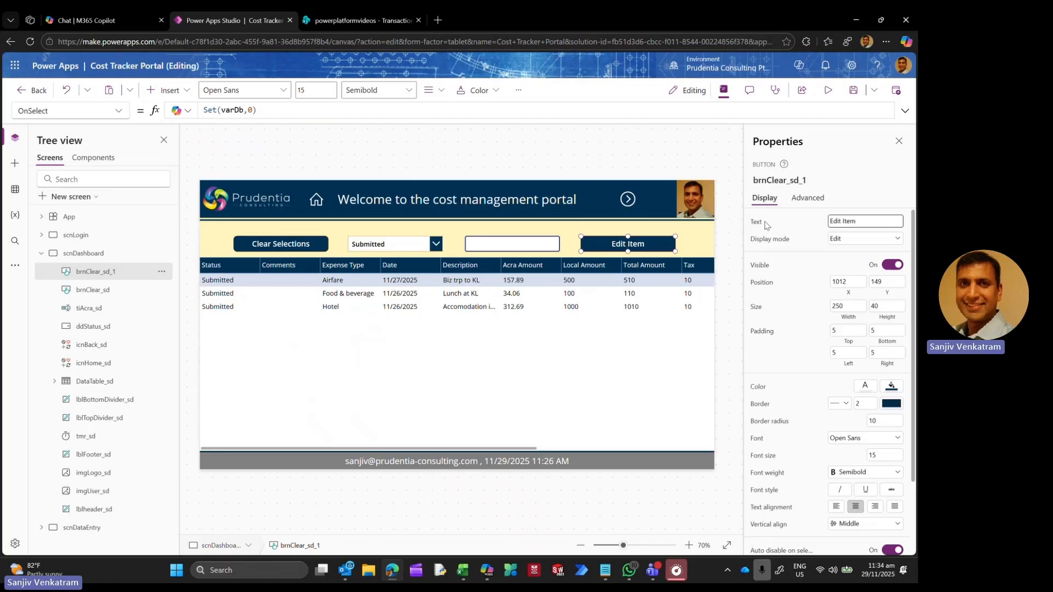
pyautogui.click(493, 159)
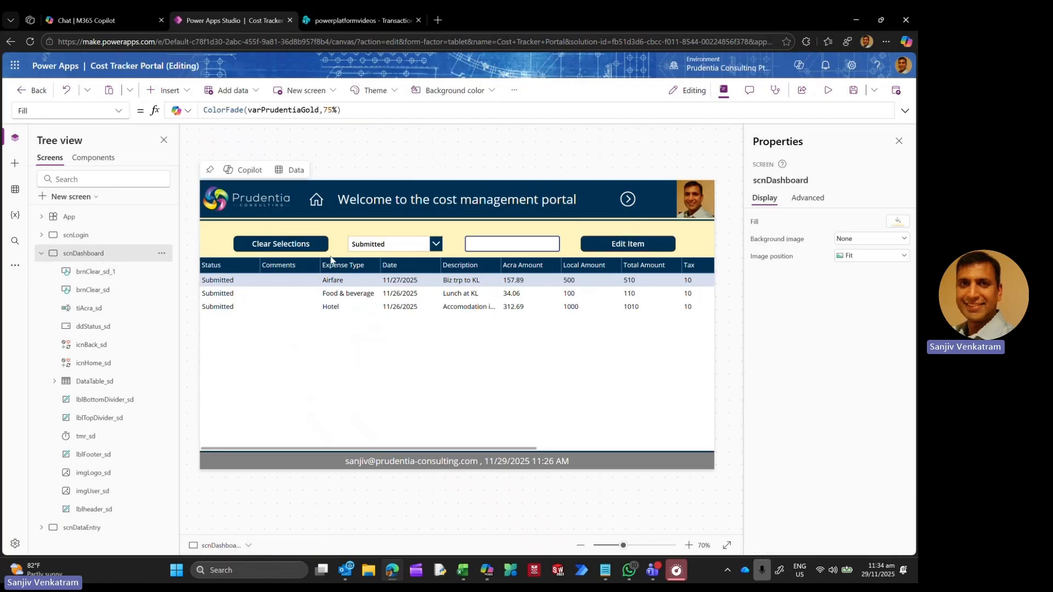
# Step: Set the hint text of the tiAcra_sd text input to "Enter Acra Amount"
pyautogui.click(306, 243)
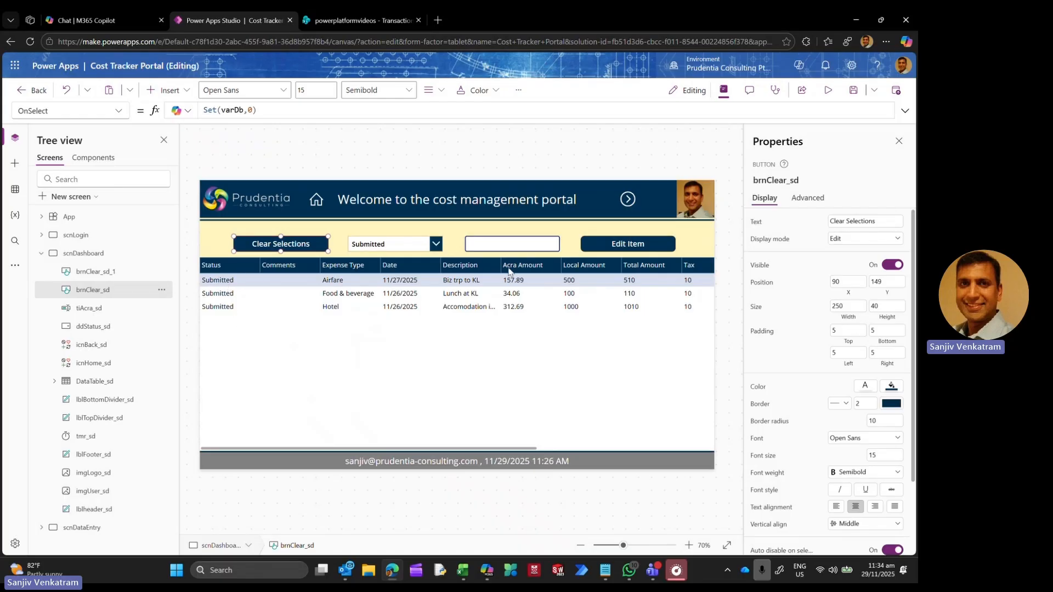
pyautogui.click(507, 247)
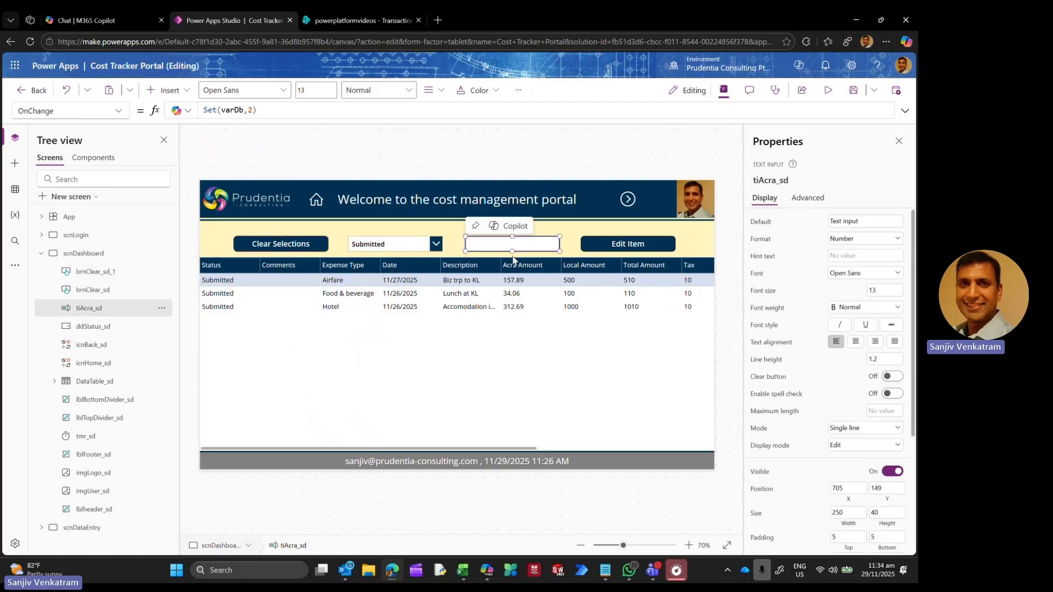
pyautogui.click(880, 255)
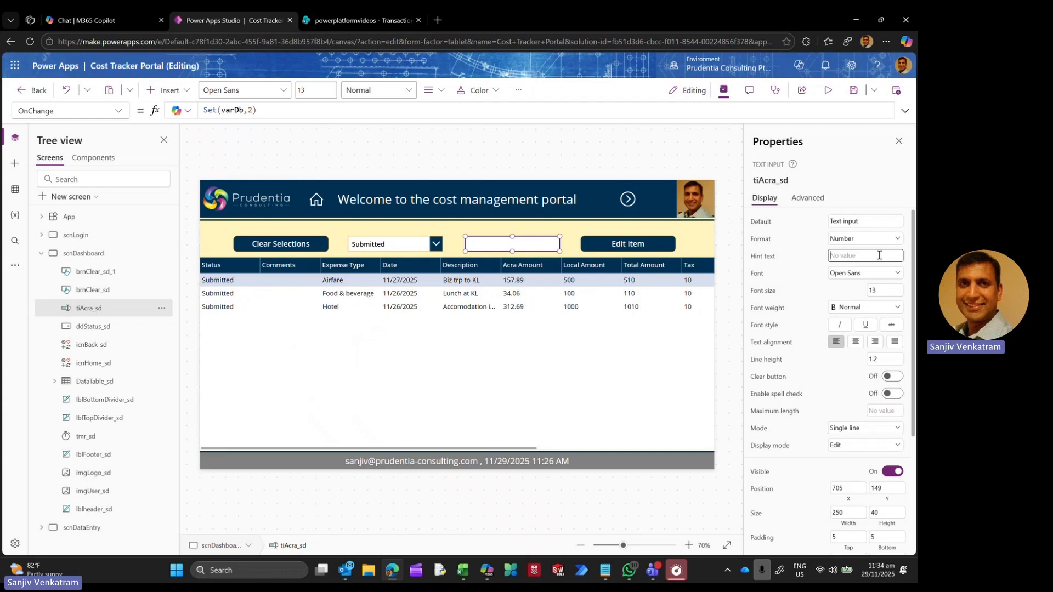
pyautogui.write('Enter ')
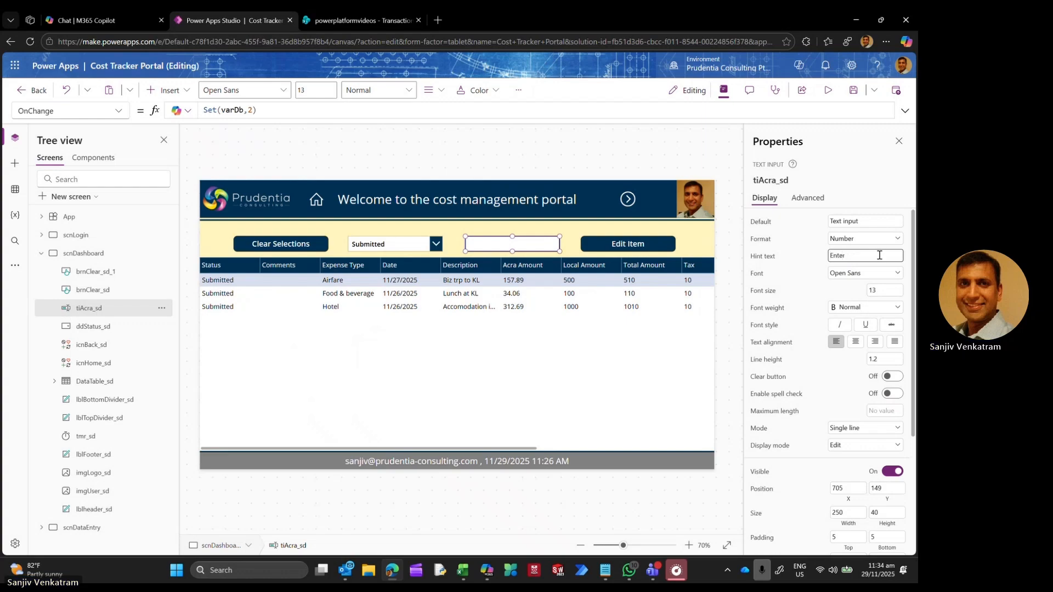
pyautogui.write('Acra Amou')
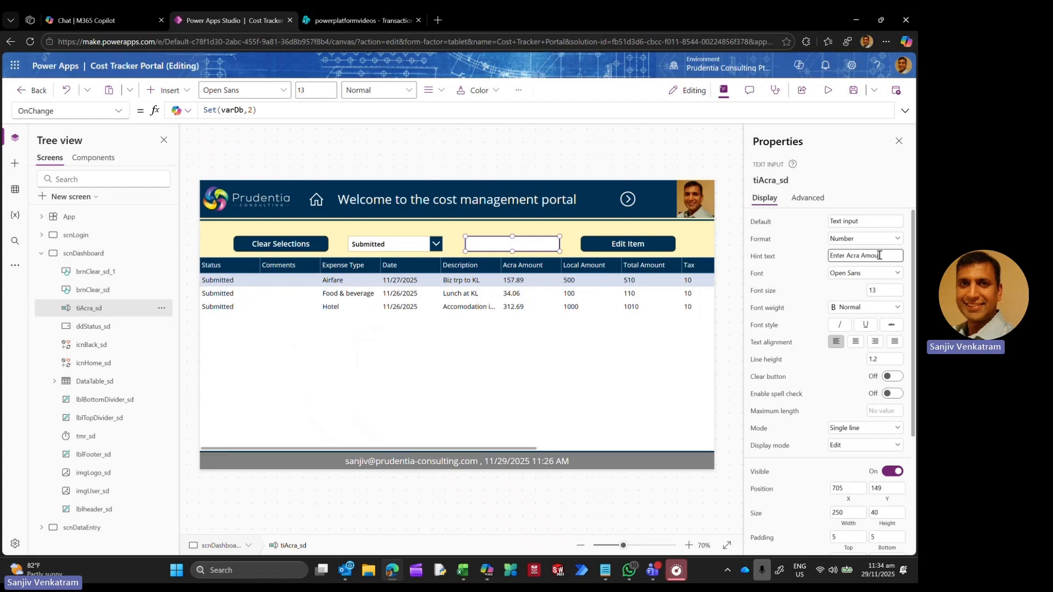
pyautogui.write('nt')
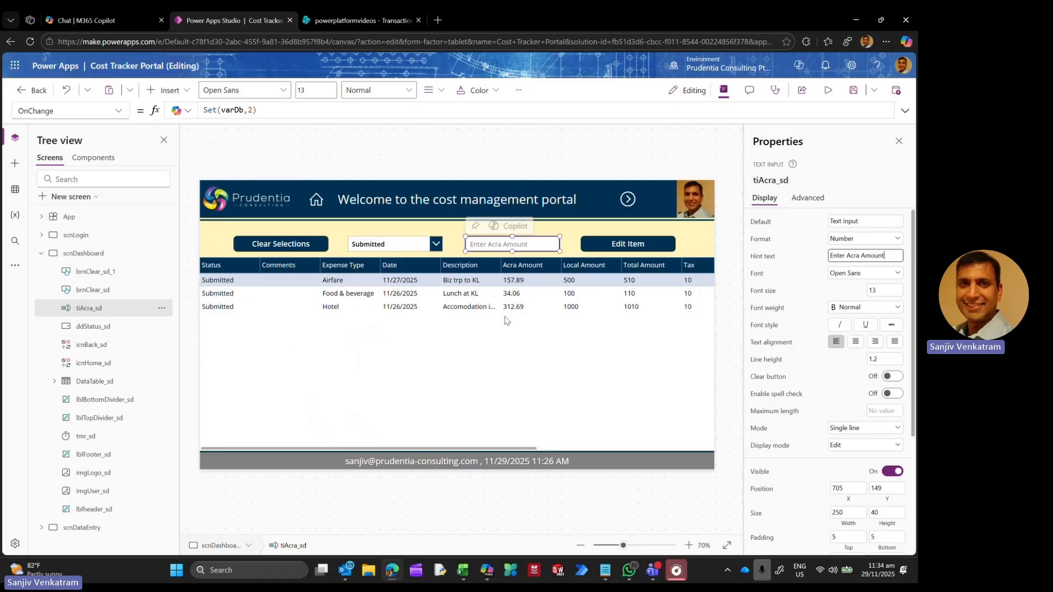
pyautogui.click(487, 176)
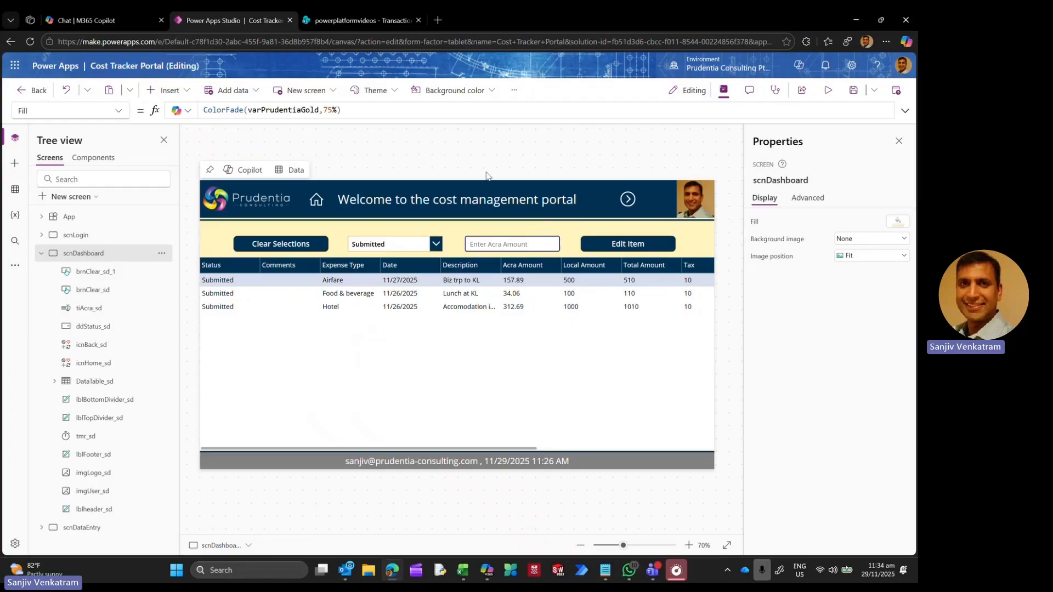
# Step: Rename the Edit Item button brnClear_sd_1 as btnEdit_sd
pyautogui.doubleClick(107, 277)
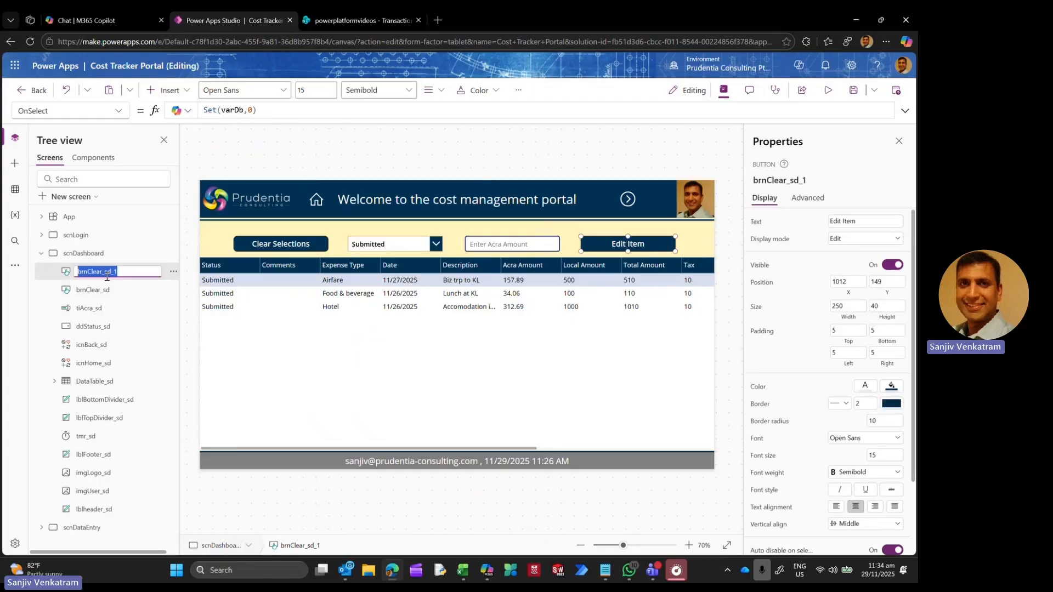
pyautogui.press('Right')
pyautogui.write('nEdit')
pyautogui.press('Return')
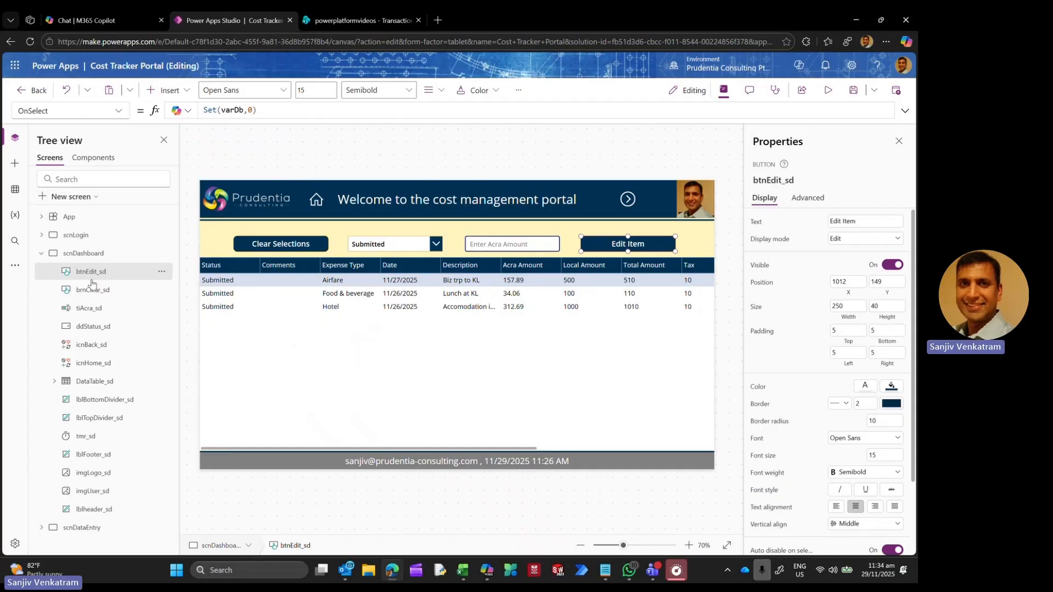
# Step: Correct the name of the Clear Selections button from brnClear_sd to btnClear_sd
pyautogui.doubleClick(104, 289)
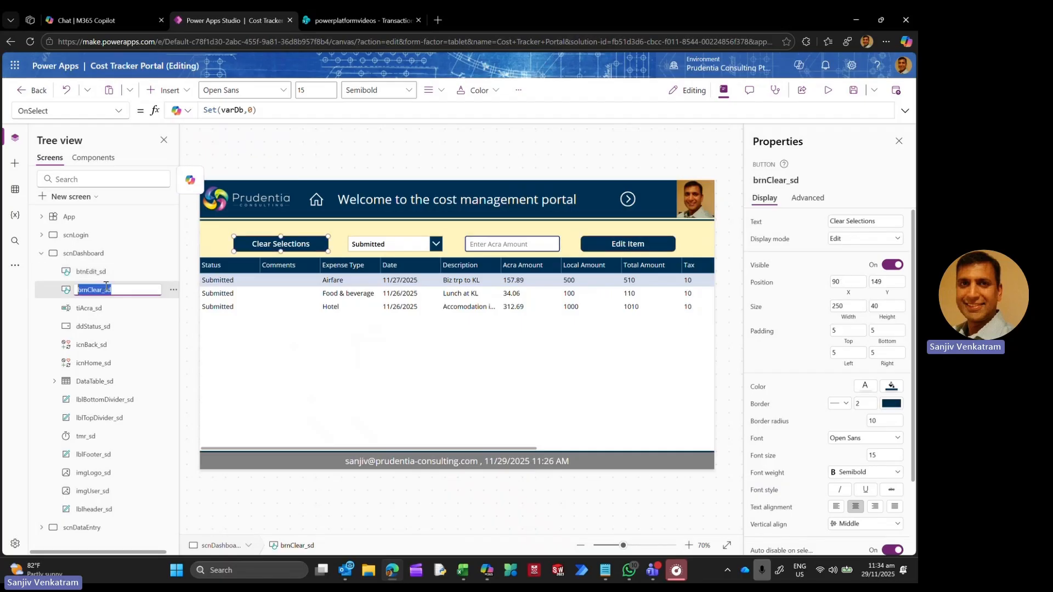
pyautogui.press('Left')
pyautogui.press('Right')
pyautogui.press('Right')
pyautogui.press('BackSpace')
pyautogui.write('t')
pyautogui.press('Return')
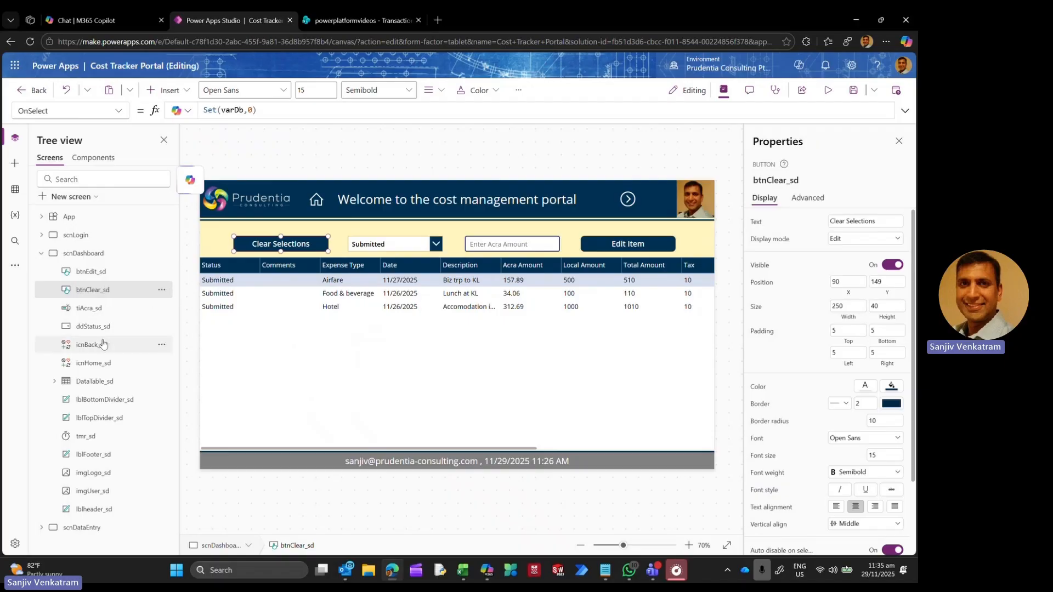
# Step: Set the font weight of the data table DataTable_sd to Semibold
pyautogui.click(517, 243)
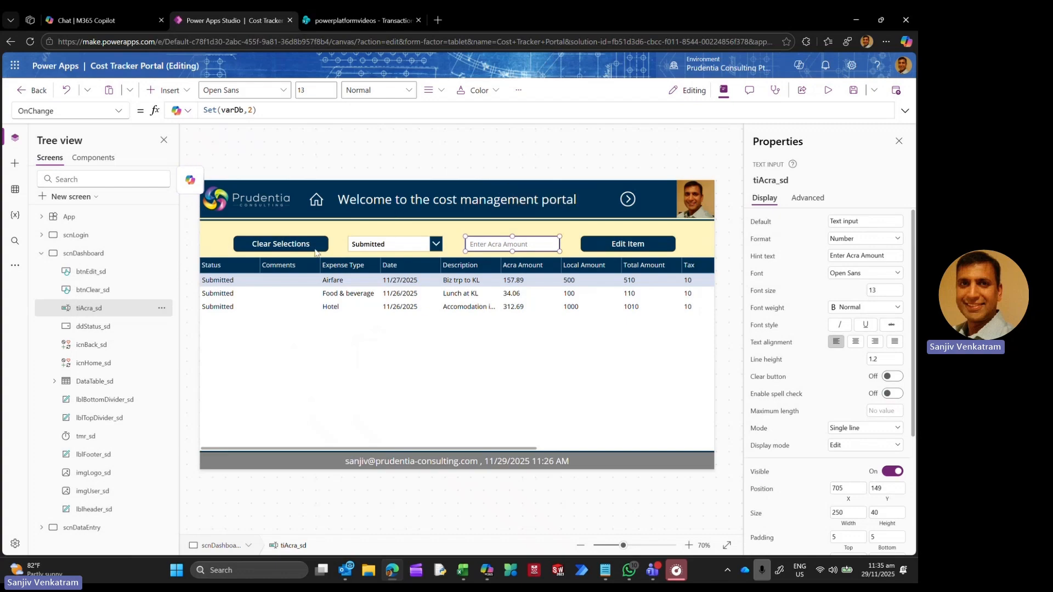
pyautogui.click(481, 155)
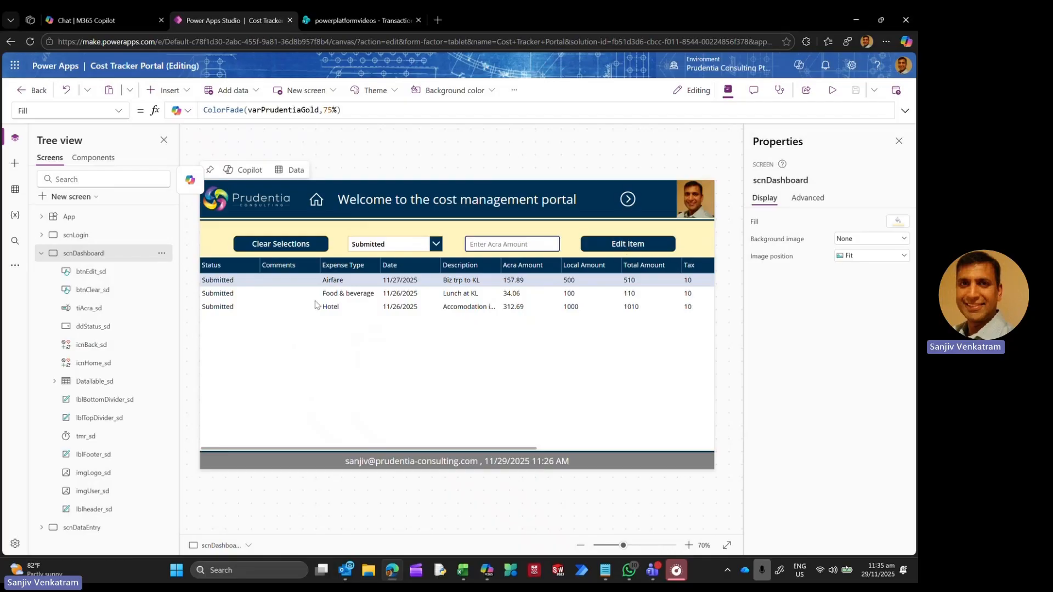
pyautogui.click(111, 386)
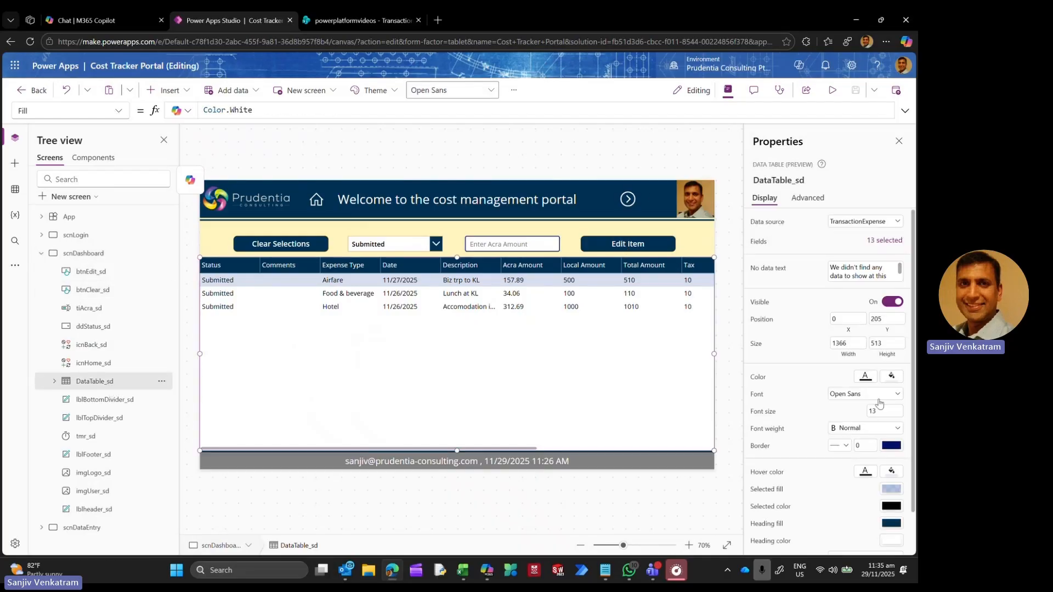
pyautogui.scroll(-1, 858, 409)
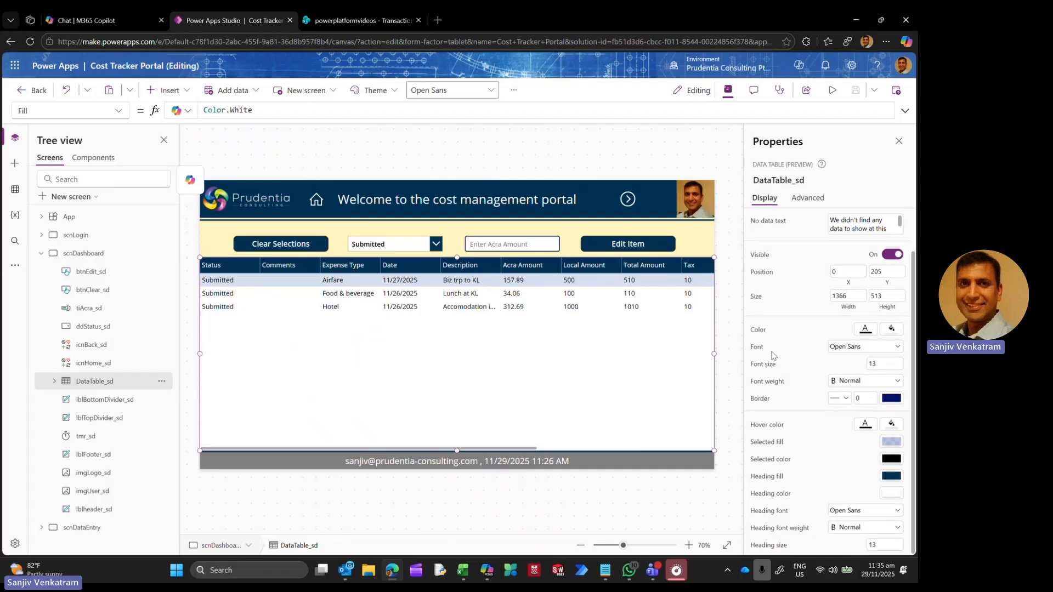
pyautogui.click(847, 383)
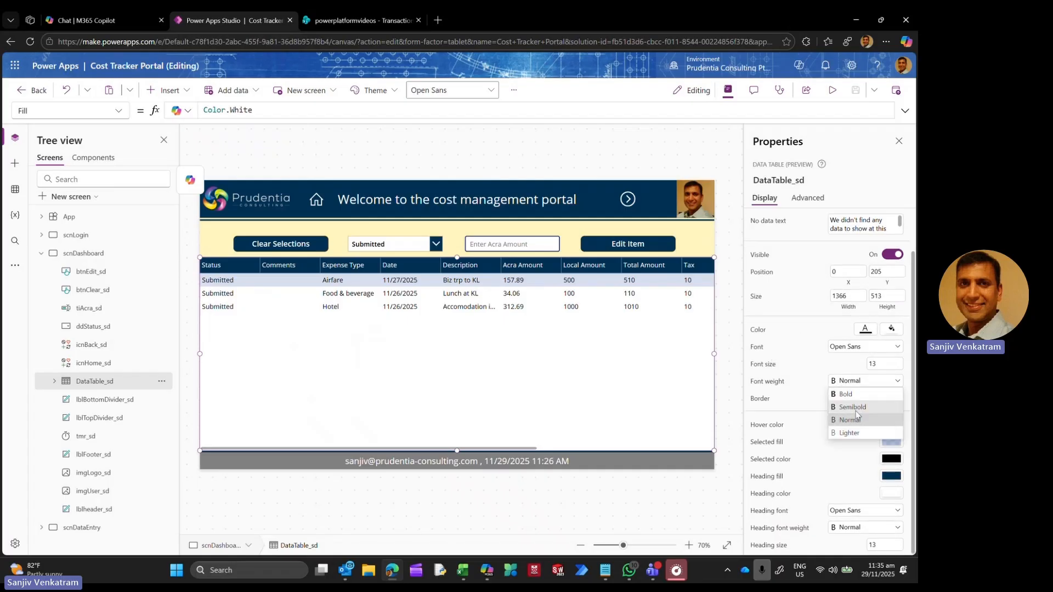
pyautogui.click(853, 408)
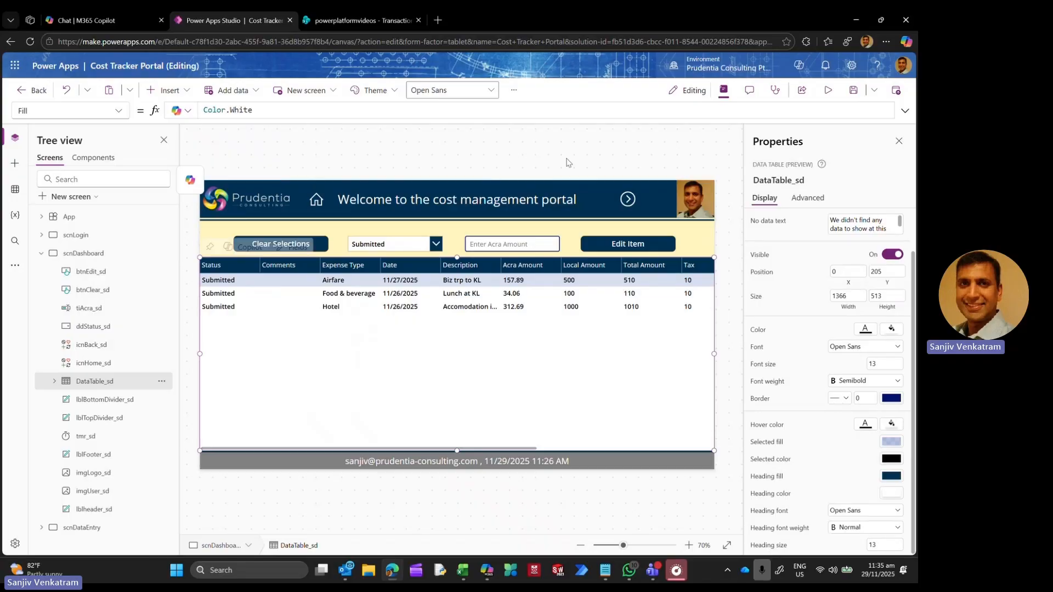
# Step: Publish the current version of the Cost Tracker Portal app and dismiss the rename suggestions for scnDashboard
pyautogui.click(207, 247)
pyautogui.click(896, 91)
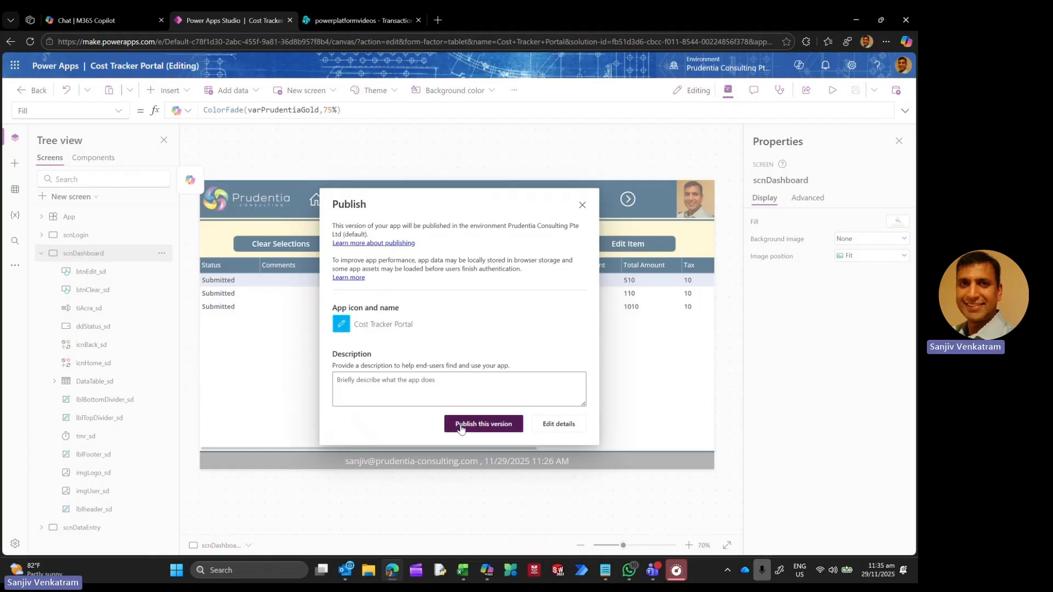
pyautogui.click(465, 423)
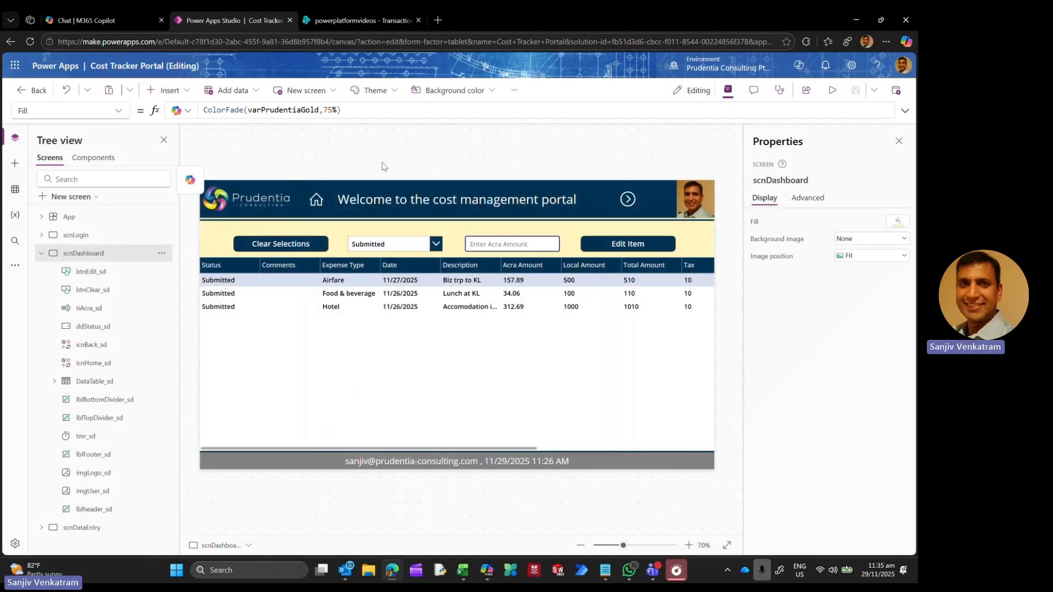
pyautogui.click(190, 180)
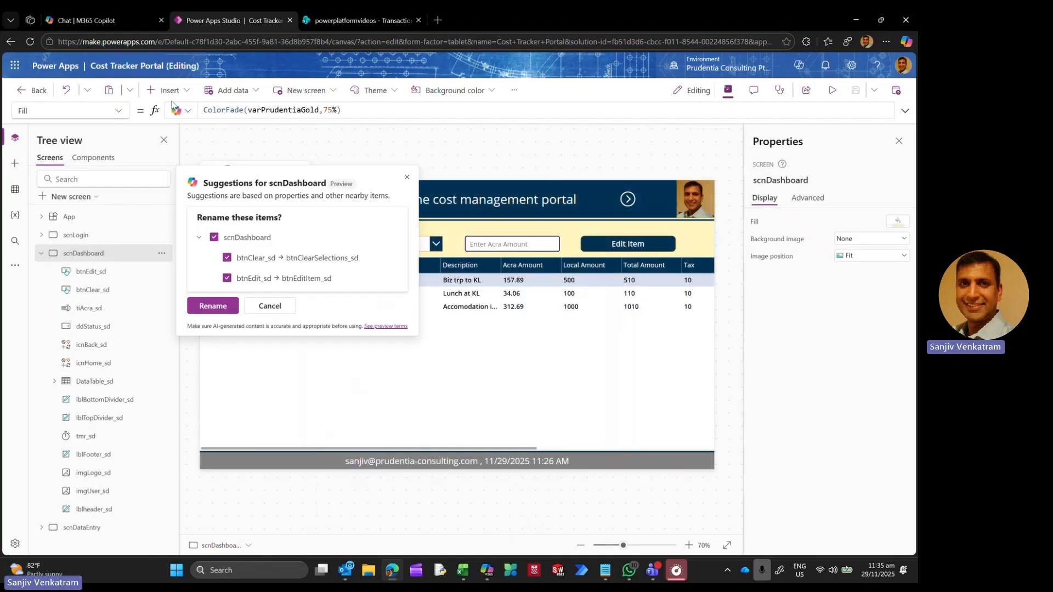
pyautogui.click(407, 177)
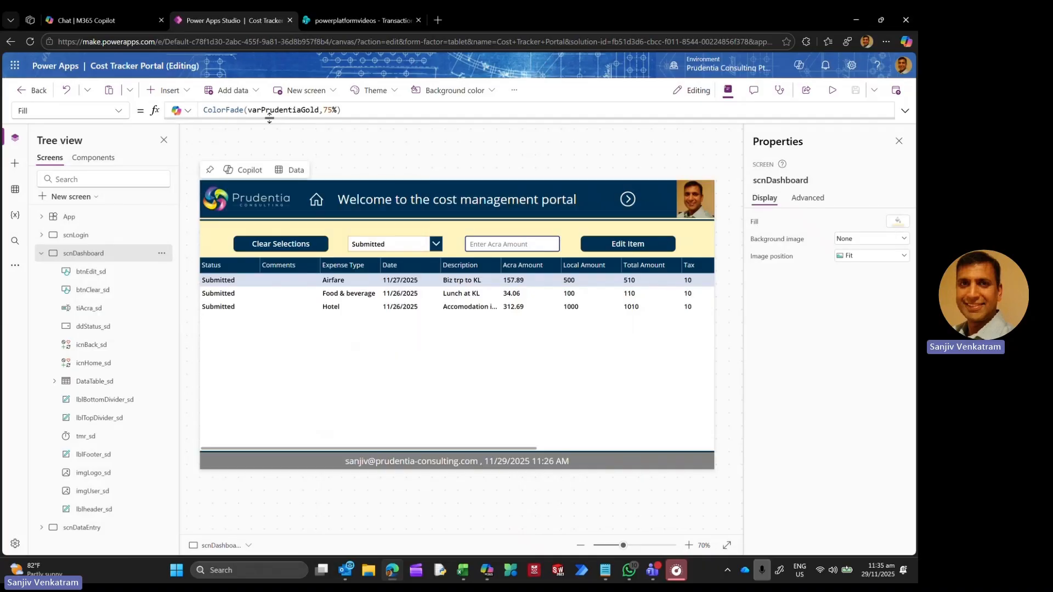
# Step: Insert a text label 250 wide and 41 high directly above the status drop down, at X 394, Y 108
pyautogui.click(178, 90)
pyautogui.click(201, 156)
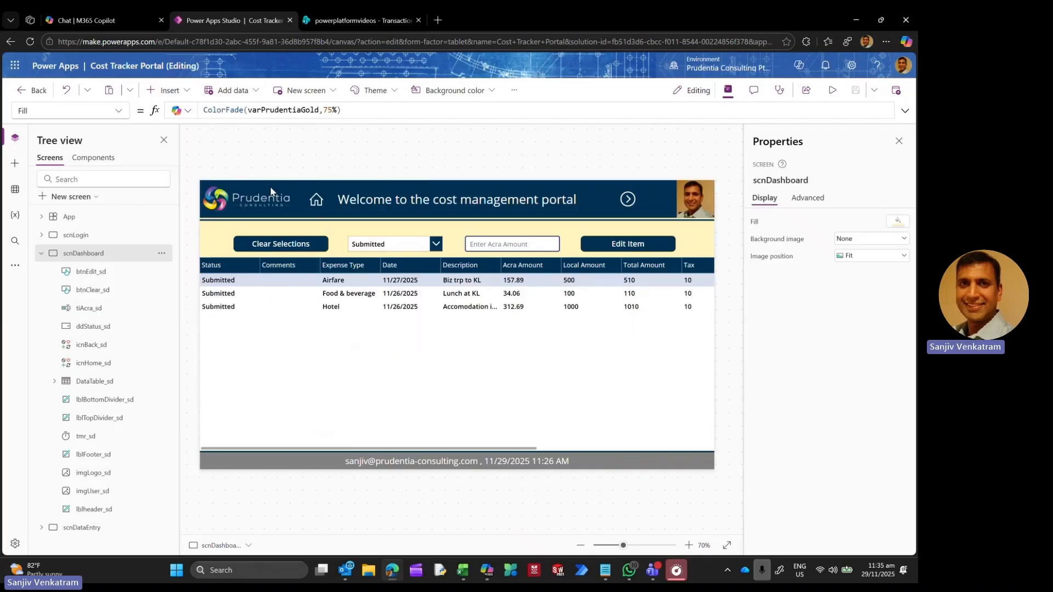
pyautogui.moveTo(271, 191); pyautogui.dragTo(442, 236)
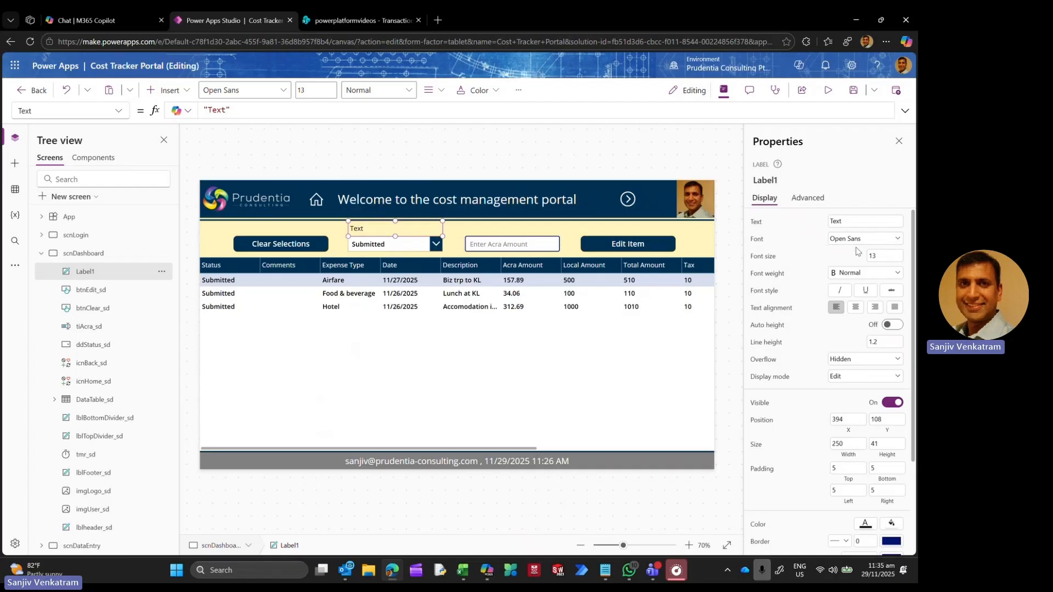
# Step: Give the new label Semibold weight and the text "Select Status", aligned to the center
pyautogui.click(857, 273)
pyautogui.click(847, 303)
pyautogui.doubleClick(842, 222)
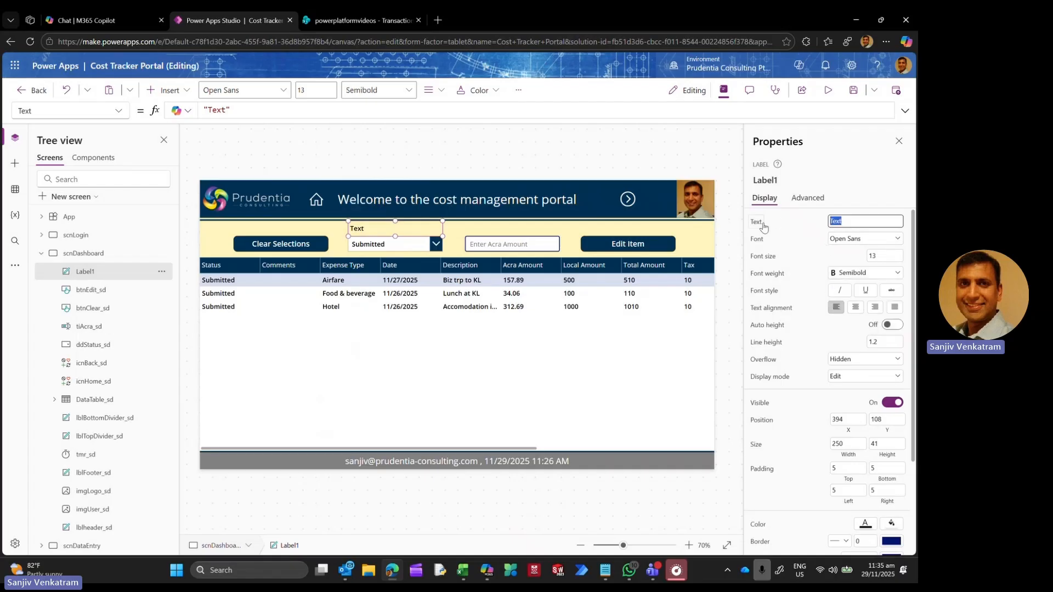
pyautogui.write('Select Status')
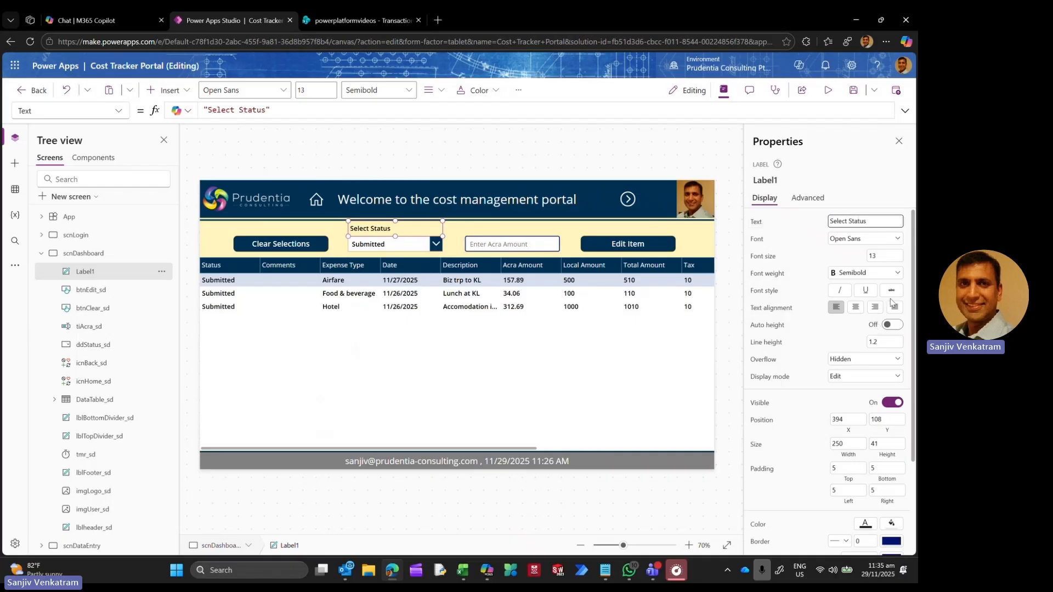
pyautogui.click(856, 307)
# Step: Set the Color property of the Select Status label to varPrudentiaBlue
pyautogui.click(112, 110)
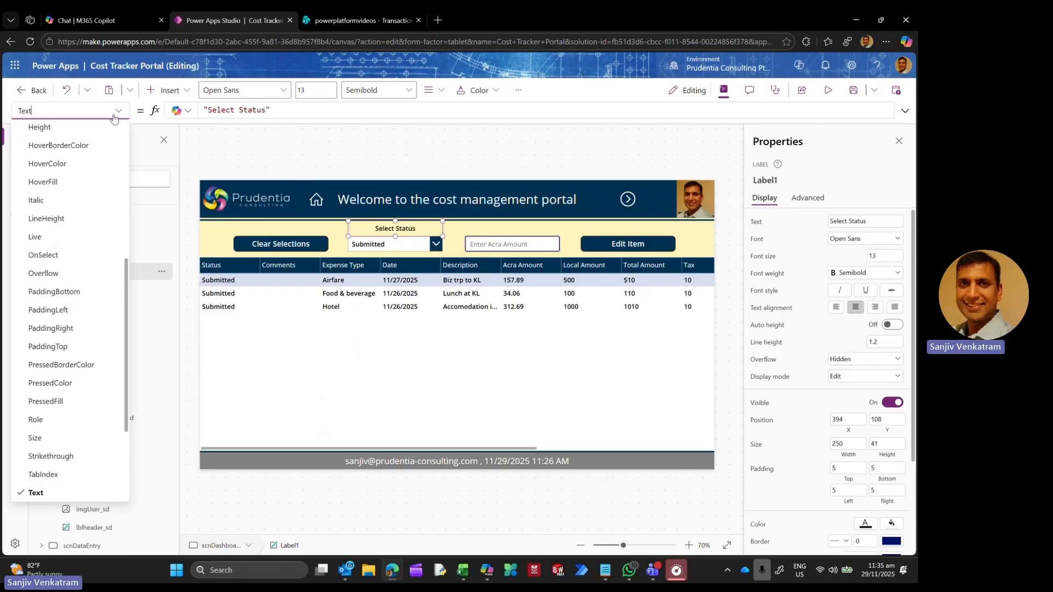
pyautogui.scroll(1, 54, 163)
pyautogui.click(54, 223)
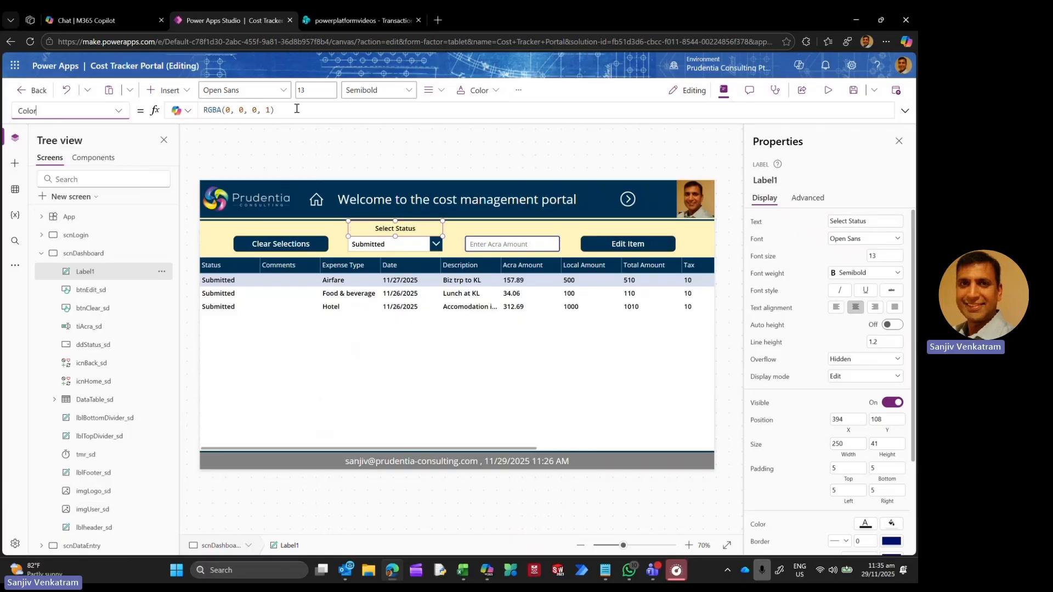
pyautogui.write('varPrudentiaBlue')
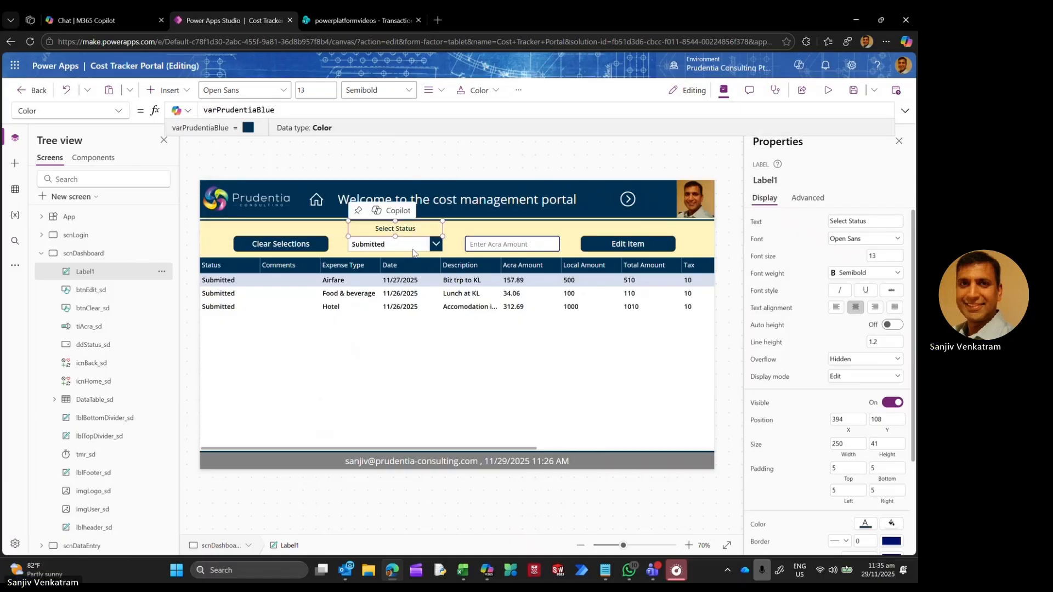
# Step: Reduce the Select Status label's height to 33 and move it to X 389, Y 113 above the drop down
pyautogui.click(891, 444)
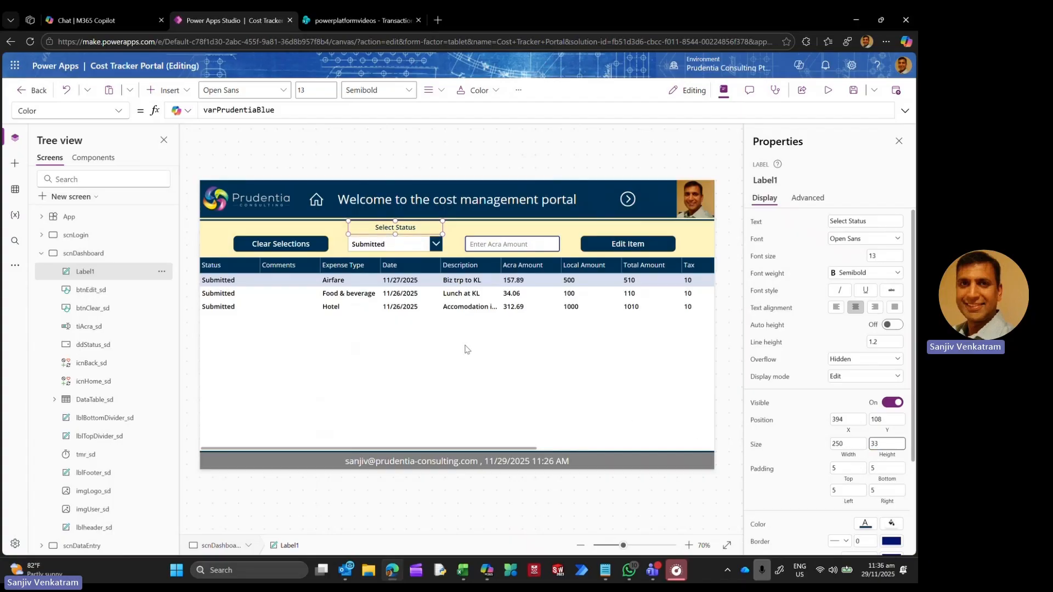
pyautogui.moveTo(391, 227); pyautogui.dragTo(393, 225)
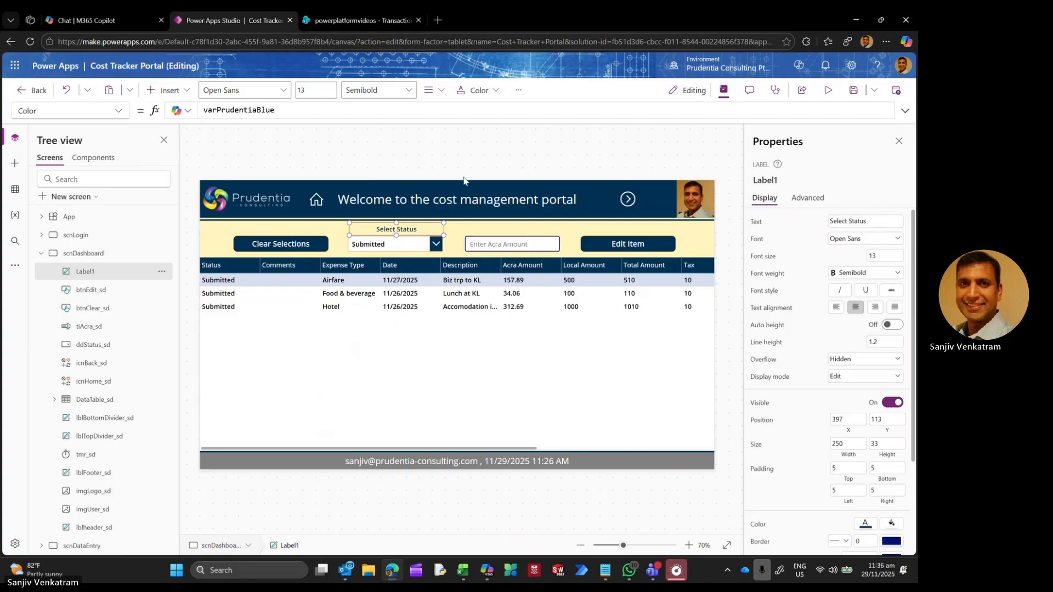
pyautogui.click(436, 163)
pyautogui.click(374, 226)
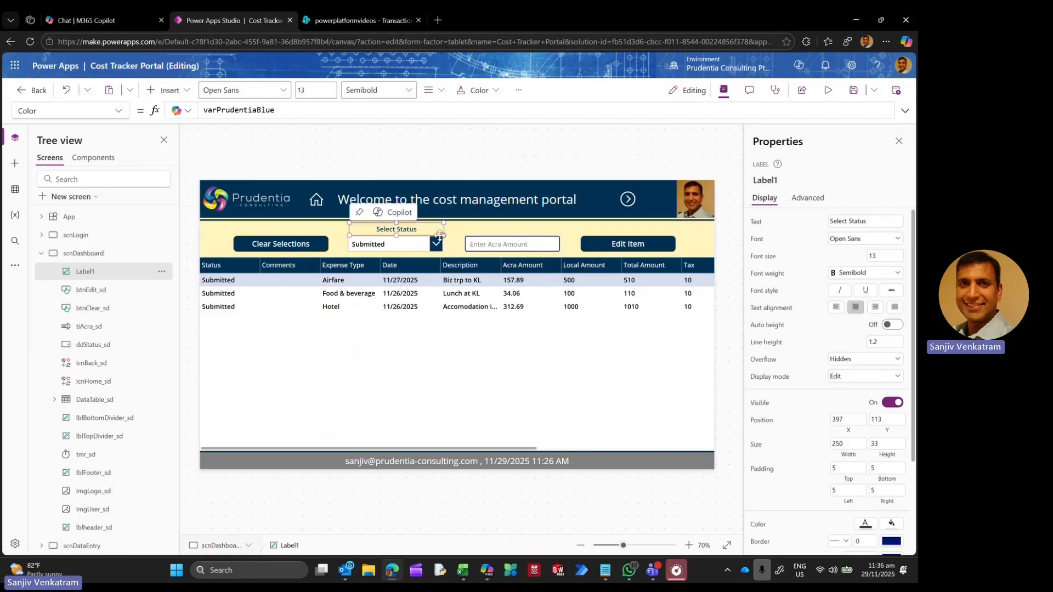
pyautogui.click(476, 149)
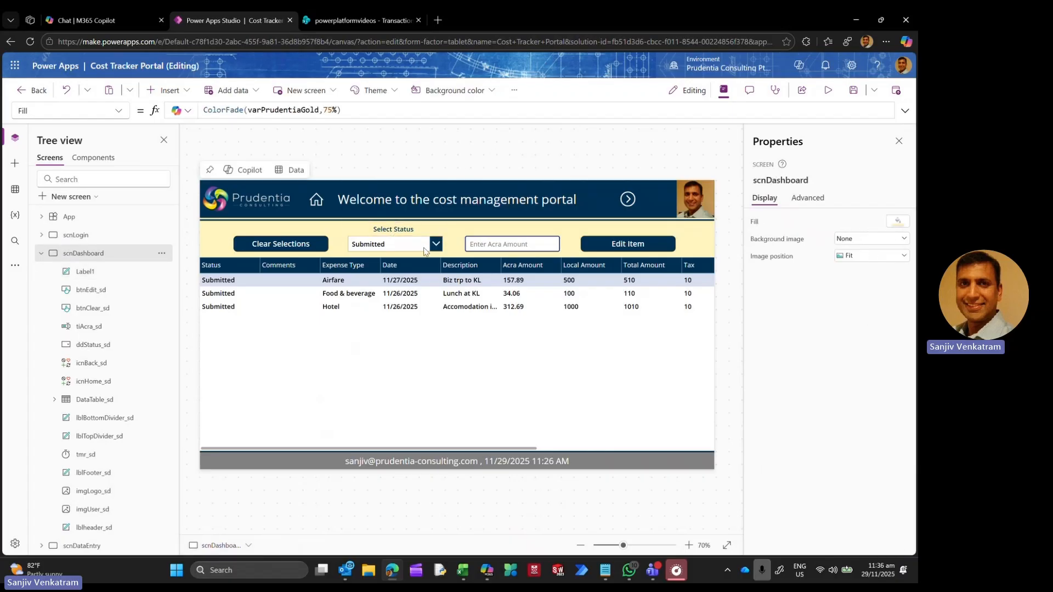
# Step: Duplicate the Select Status label and place the copy above the Acra amount input at X 705, Y 112
pyautogui.click(398, 233)
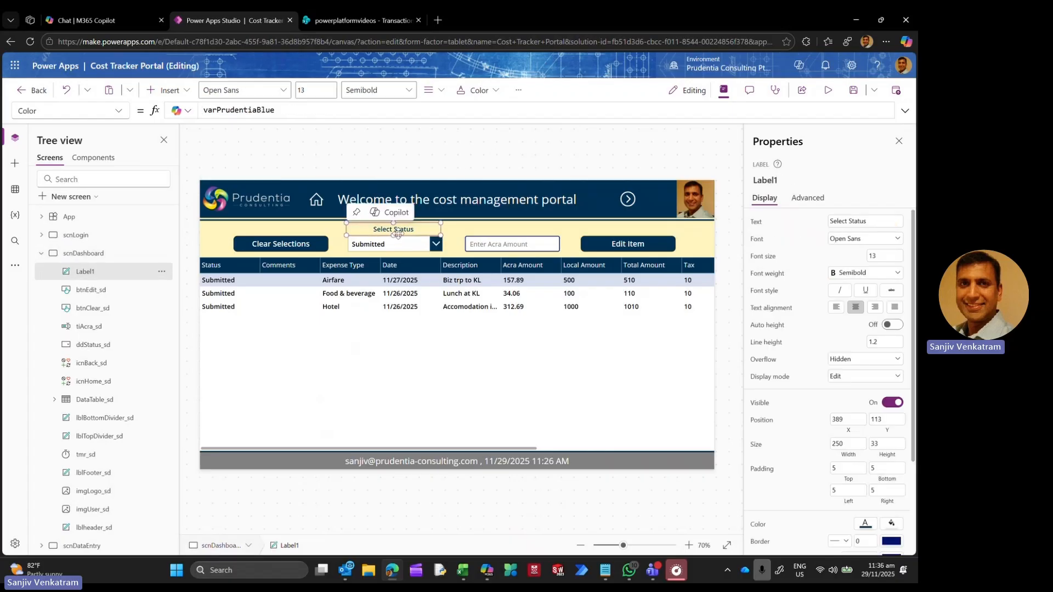
pyautogui.hotkey('ctrl', 'c')
pyautogui.hotkey('ctrl', 'v')
pyautogui.moveTo(398, 232); pyautogui.dragTo(512, 229)
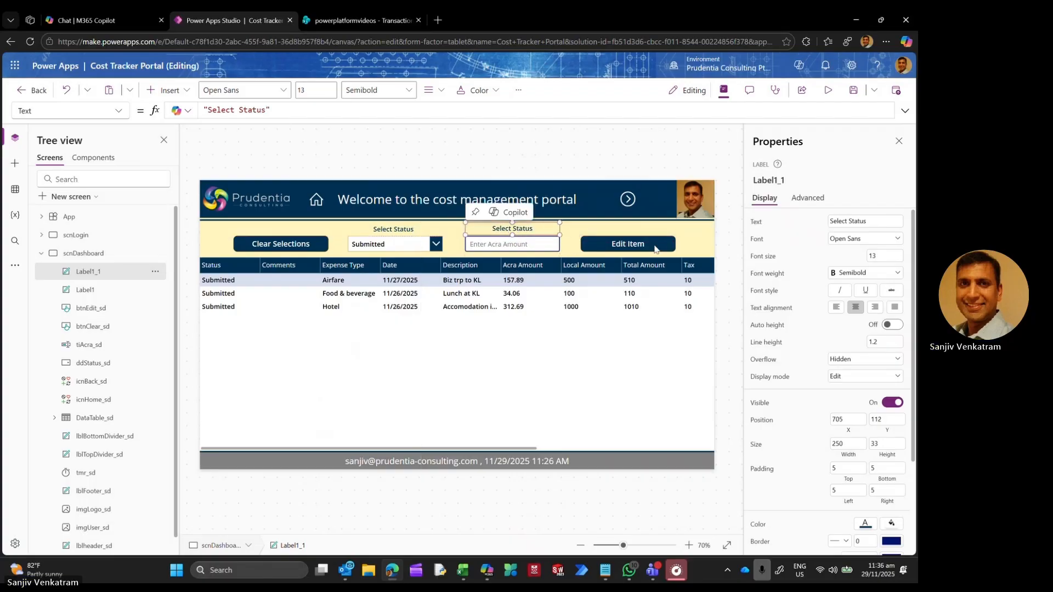
# Step: Set the text of the label above the Acra amount input to "Filter by ACRA Amount"
pyautogui.click(871, 221)
pyautogui.hotkey('ctrl', 'a')
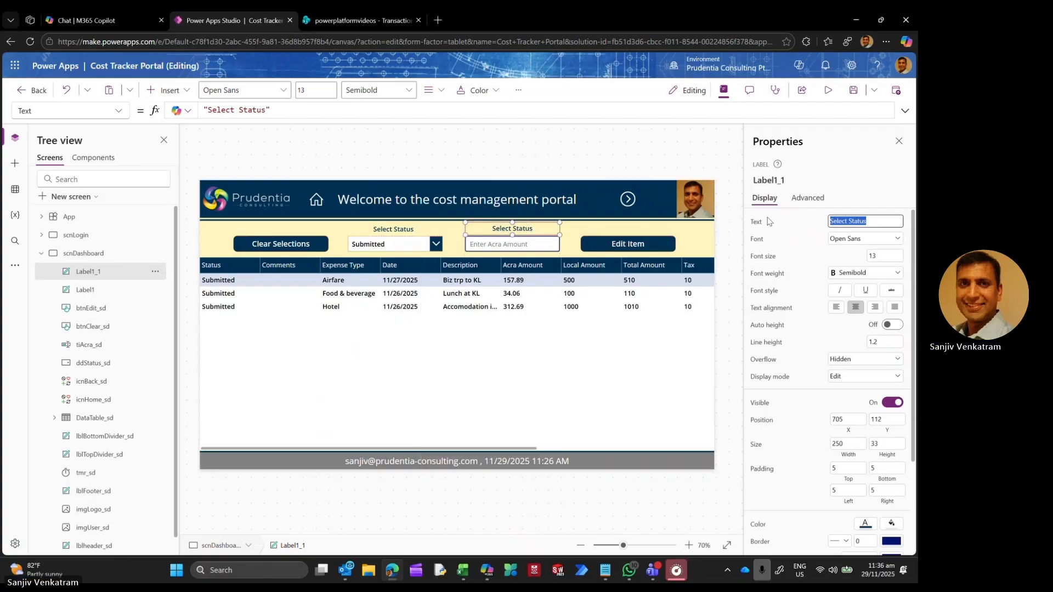
pyautogui.write('Filter by')
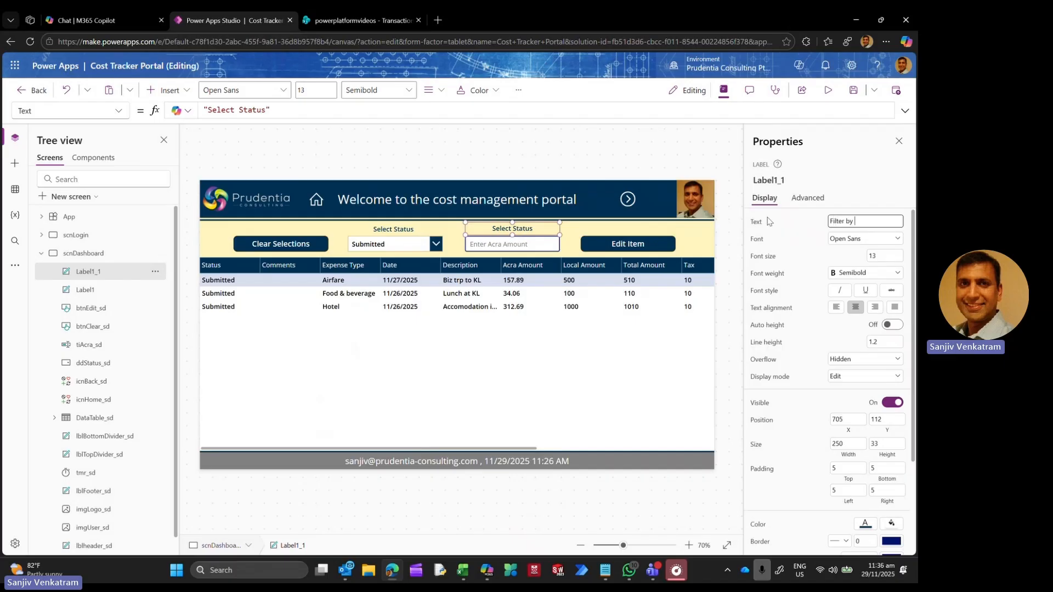
pyautogui.write(' ACRA Amt')
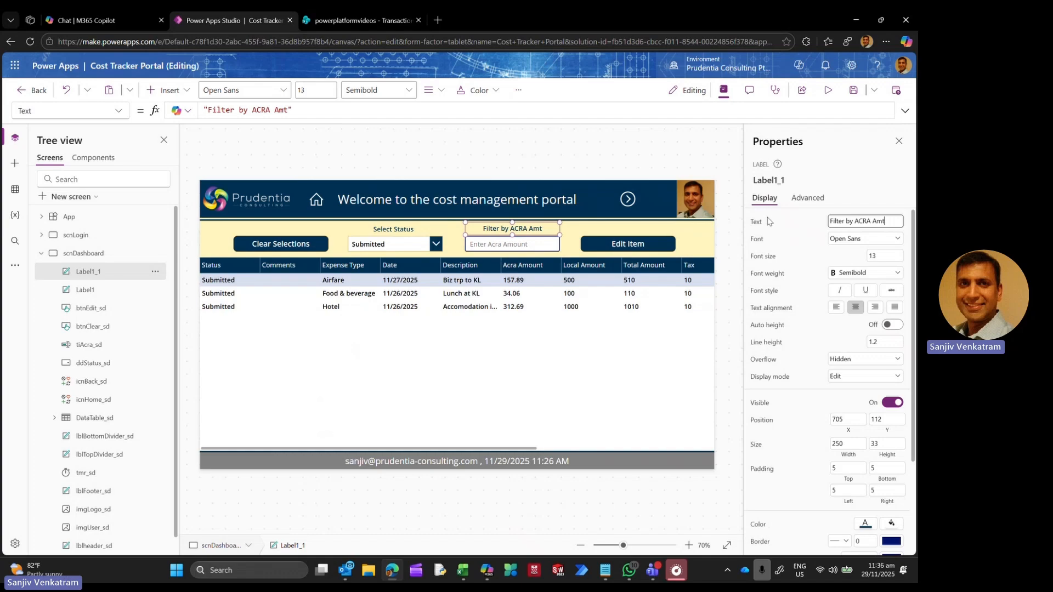
pyautogui.write('unt')
# Step: Change the text of the label above the status drop down to "Filter by item Status"
pyautogui.click(400, 229)
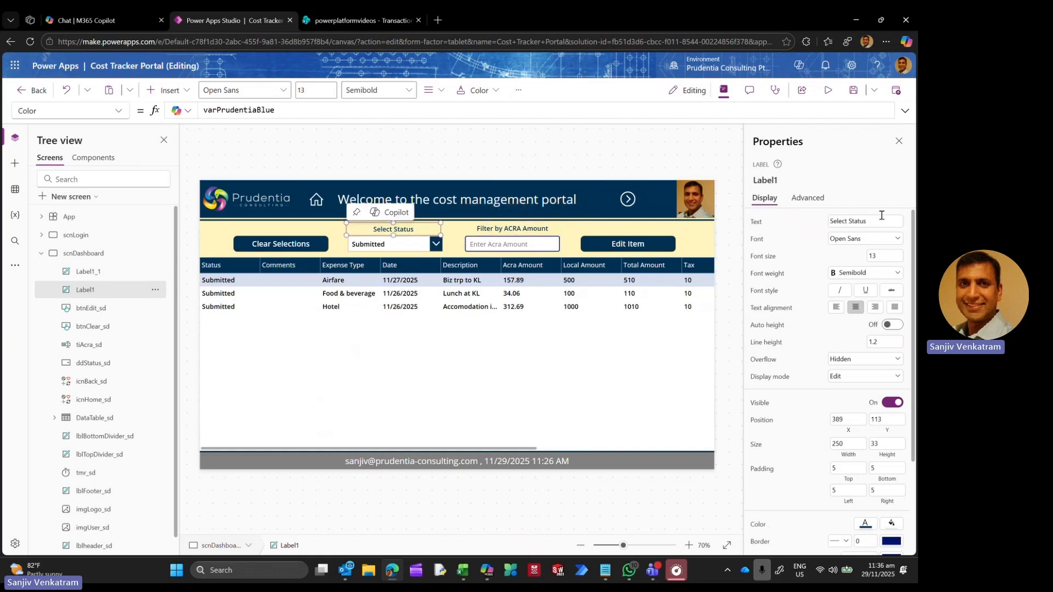
pyautogui.doubleClick(839, 221)
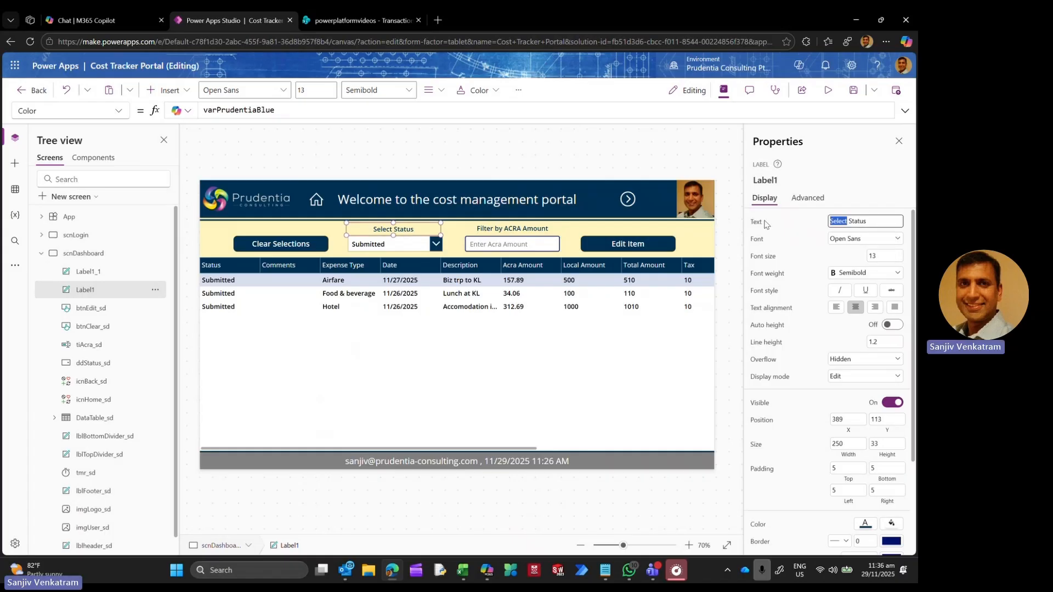
pyautogui.write('Filter by item')
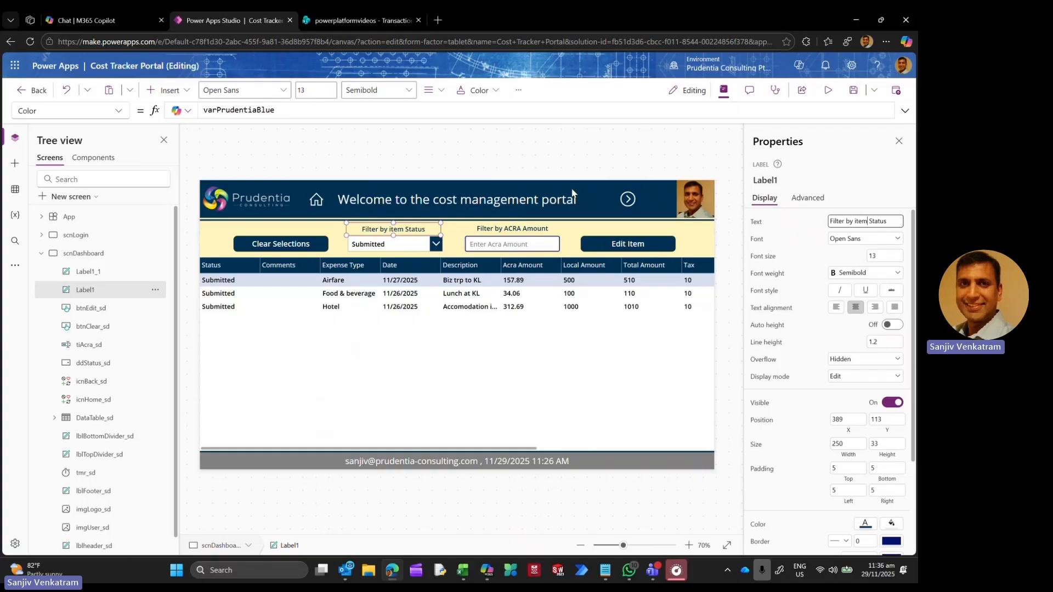
pyautogui.click(528, 171)
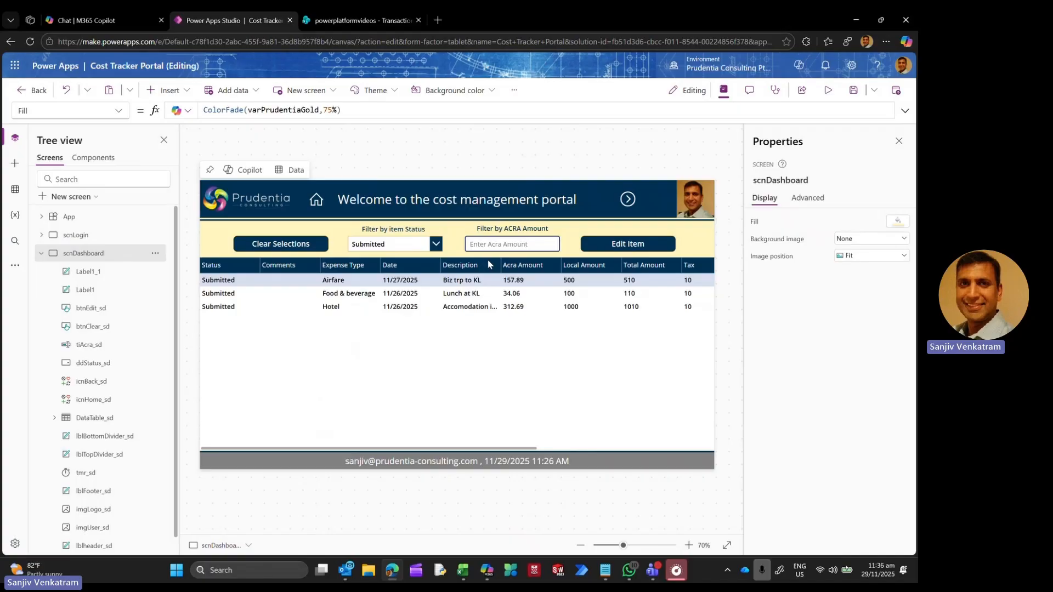
# Step: Replace the Edit Item button's OnSelect formula with Set(varViz,1)
pyautogui.click(588, 246)
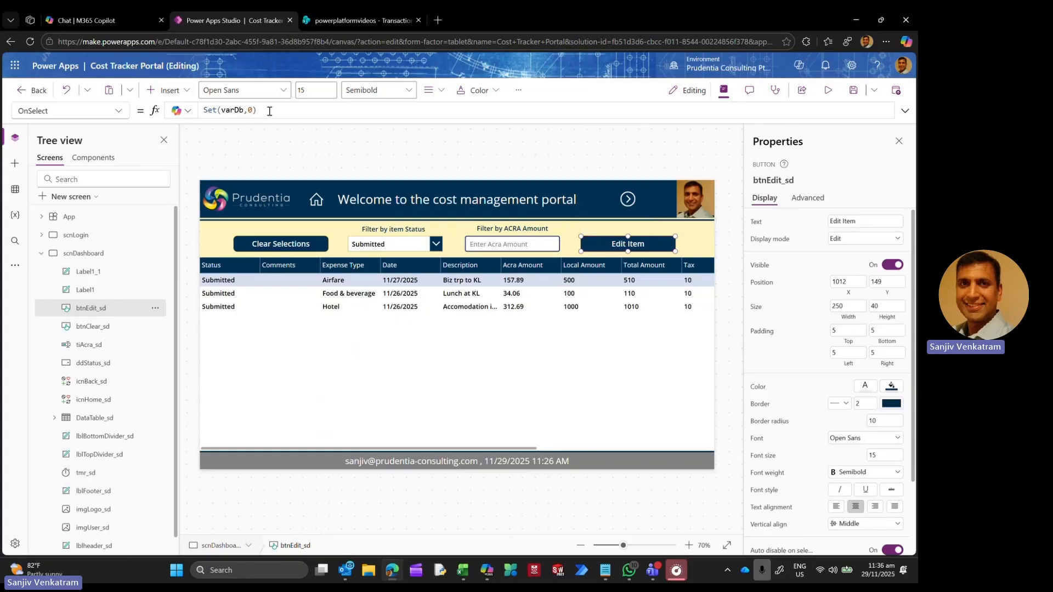
pyautogui.moveTo(269, 112); pyautogui.dragTo(203, 112)
pyautogui.write('Set')
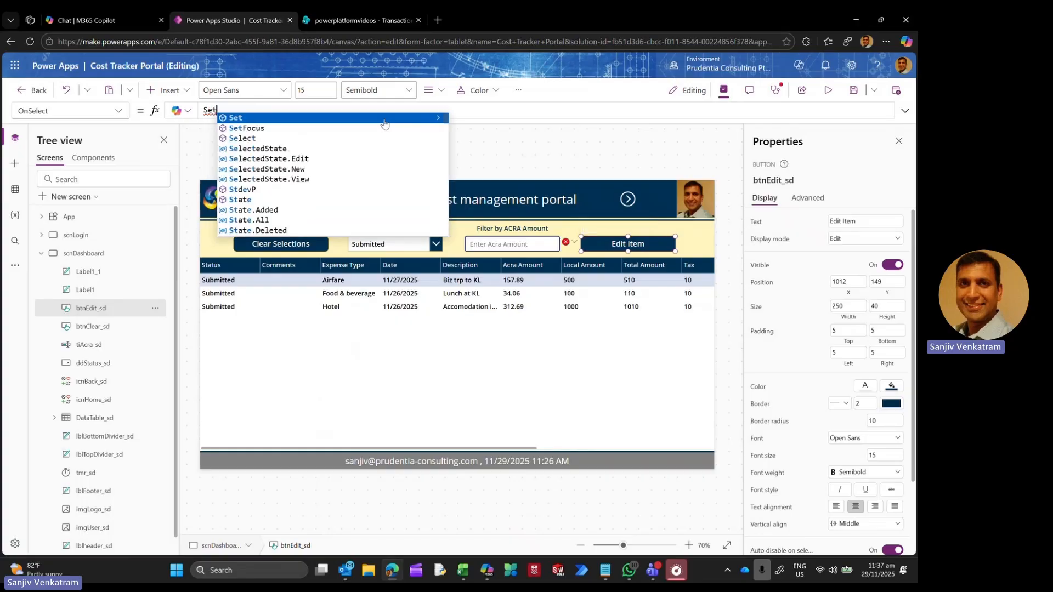
pyautogui.write('(varViz,1')
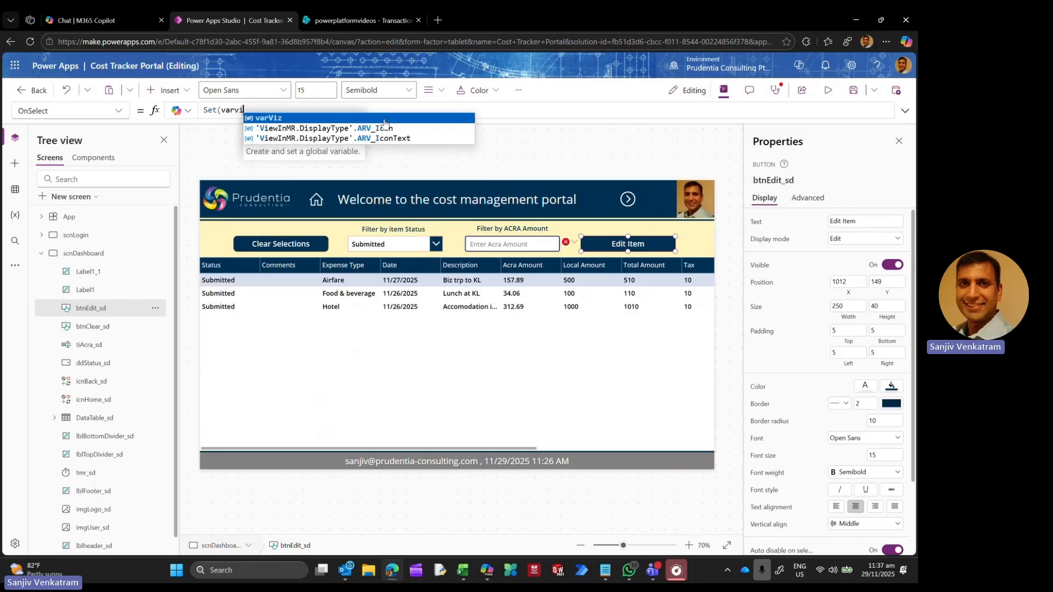
pyautogui.write(')')
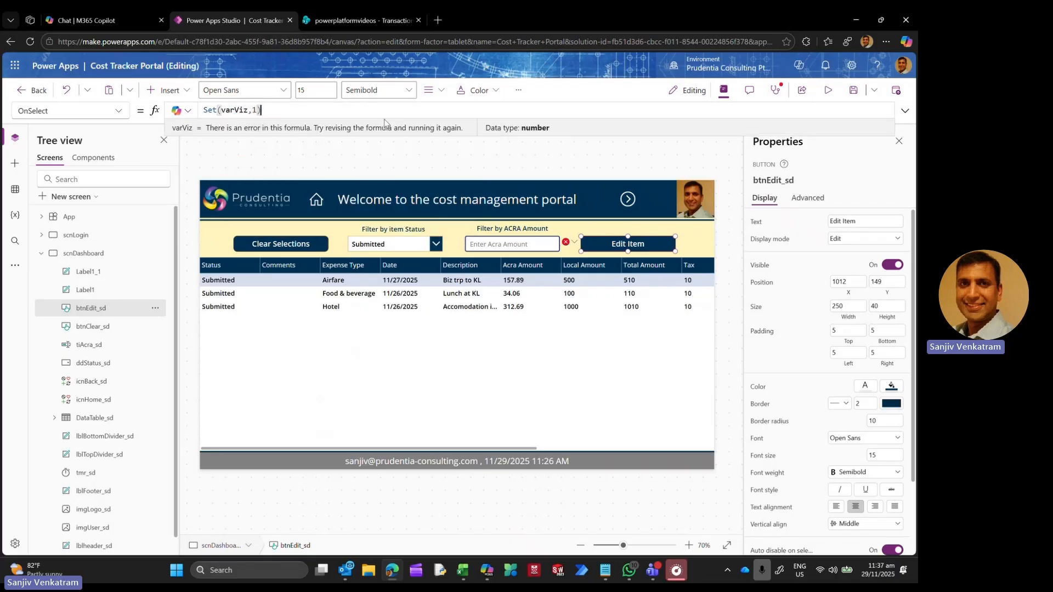
# Step: Append EditForm(Form_se) and a closing semicolon to the Edit Item button's OnSelect formula
pyautogui.write(';Editform')
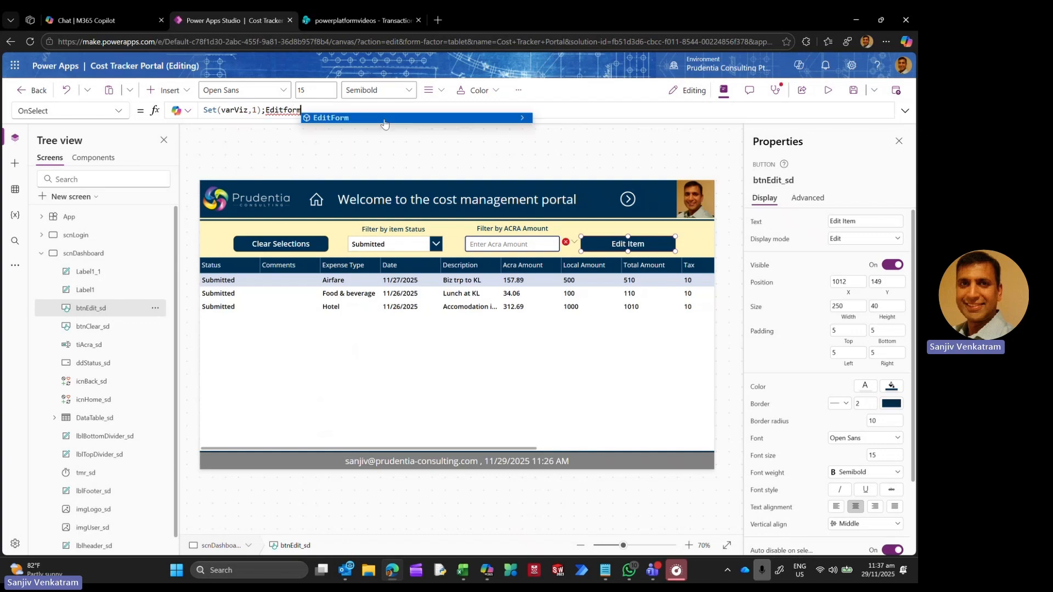
pyautogui.click(384, 119)
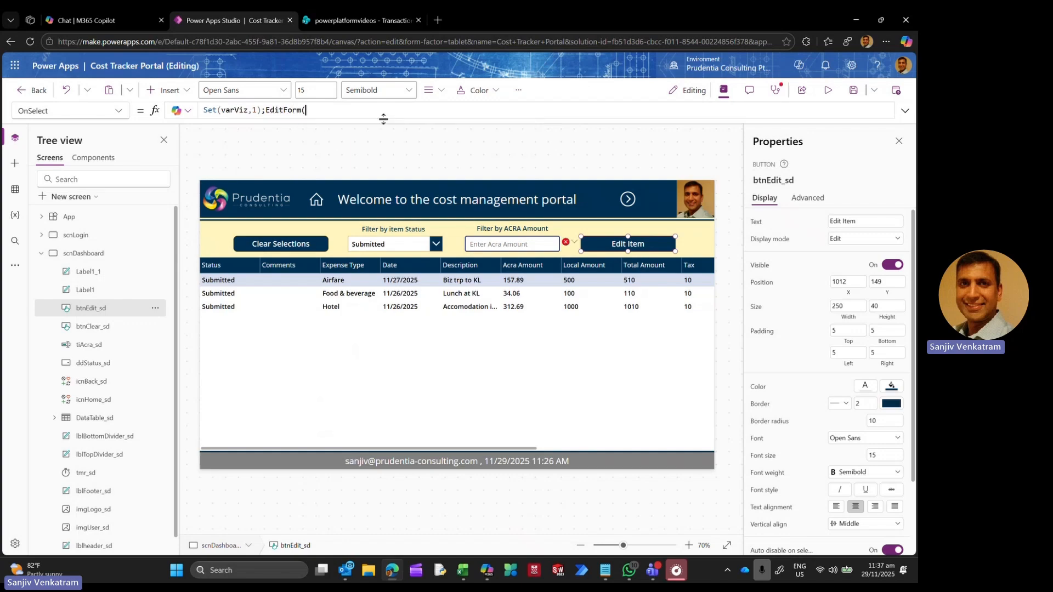
pyautogui.write('(form_se')
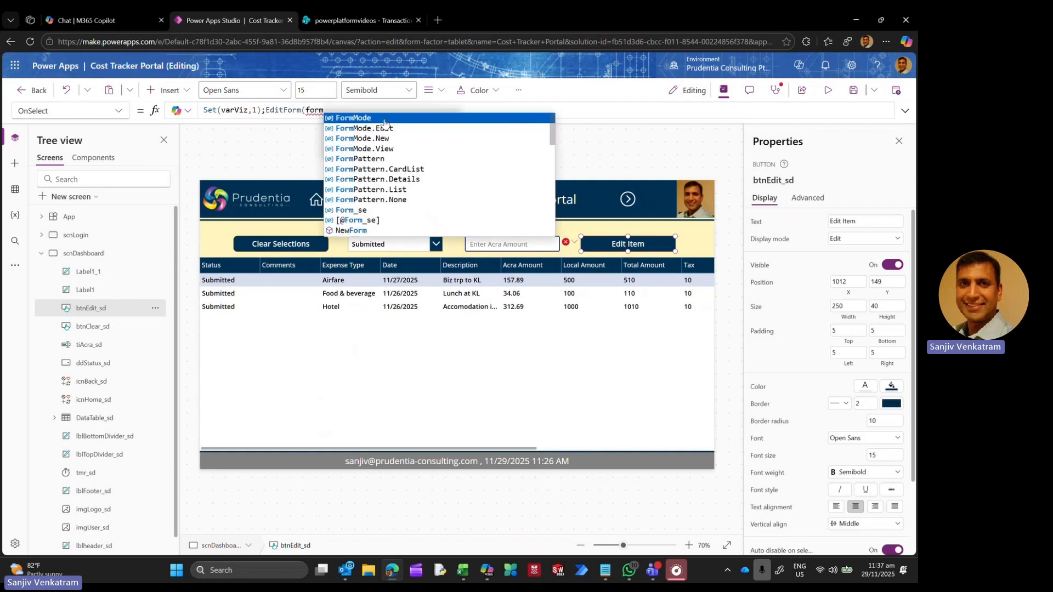
pyautogui.click(384, 119)
pyautogui.write(');')
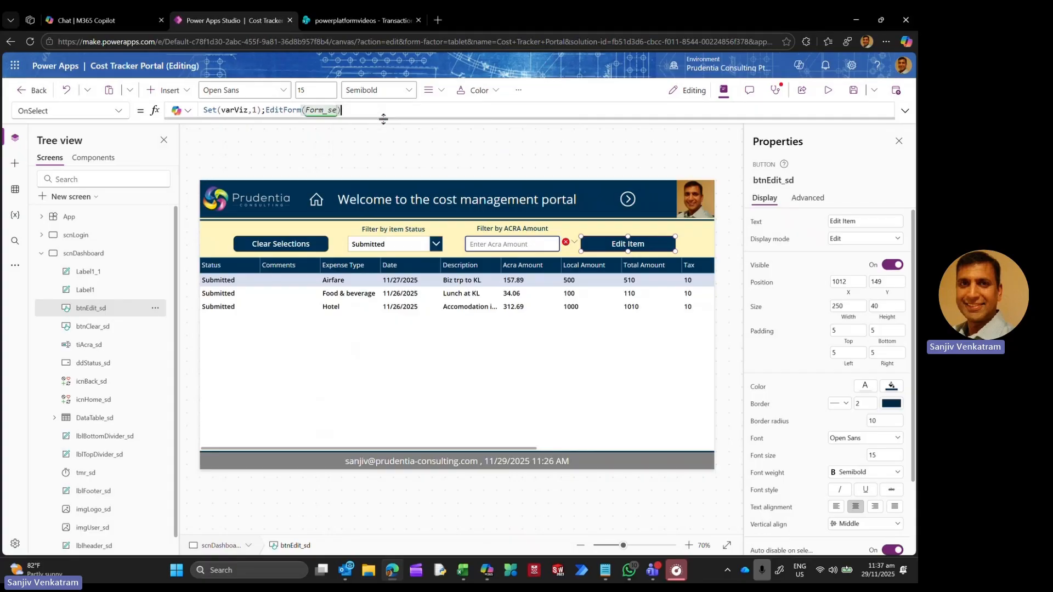
# Step: Complete the Edit Item button's OnSelect formula with Navigate(scnDataEntry)
pyautogui.write('Navigate(sc')
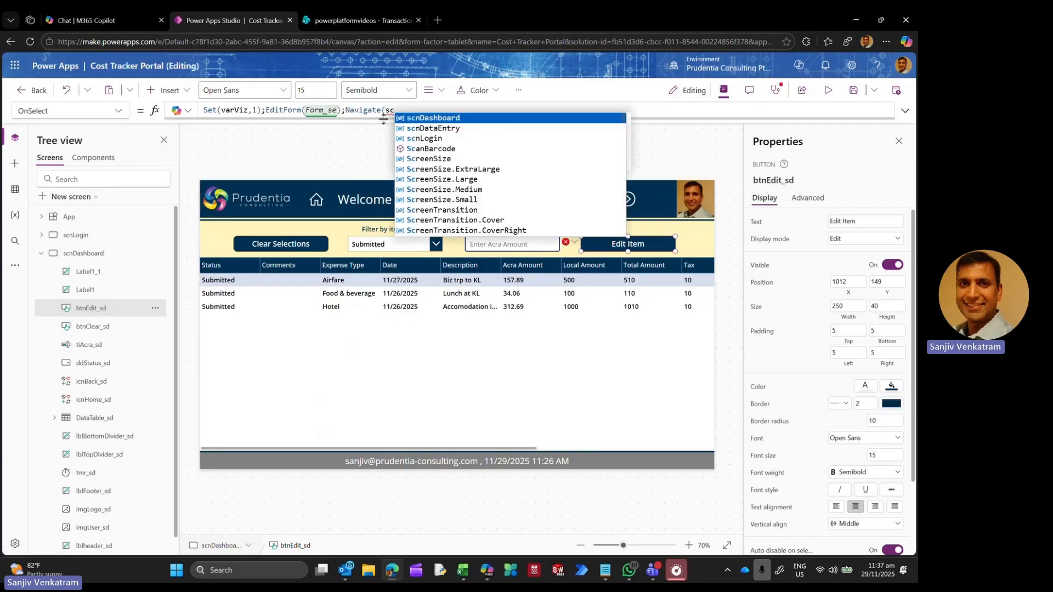
pyautogui.press('Up')
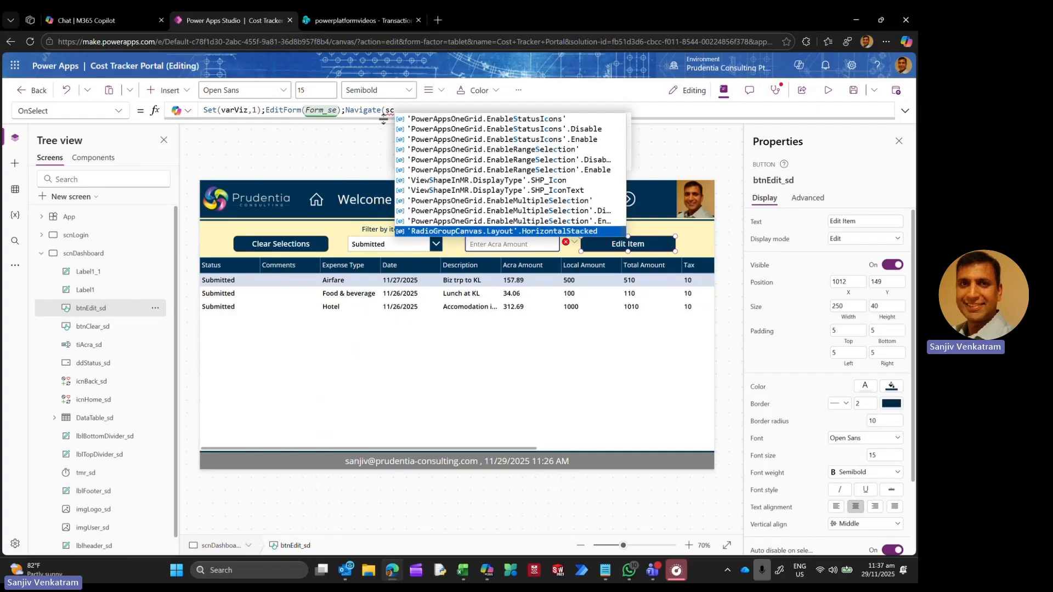
pyautogui.press('Down')
pyautogui.press('Down')
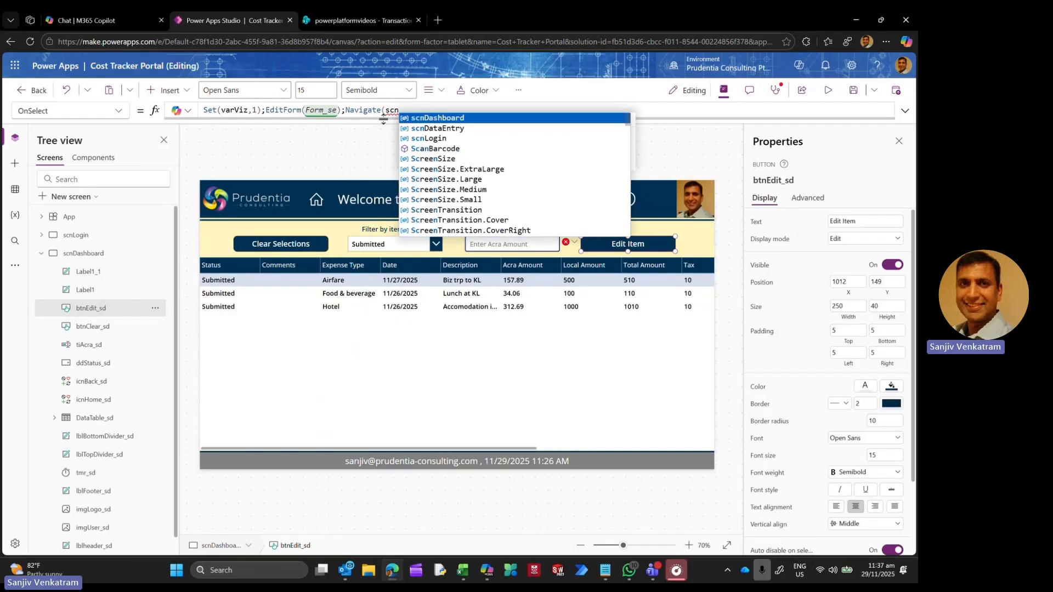
pyautogui.press('Tab')
pyautogui.write(')')
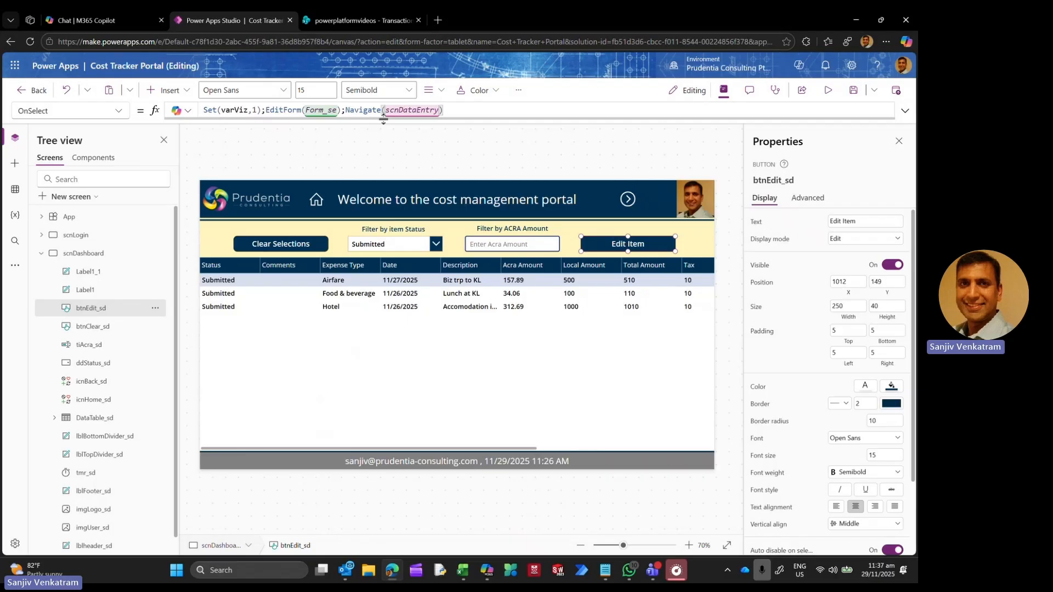
pyautogui.click(527, 160)
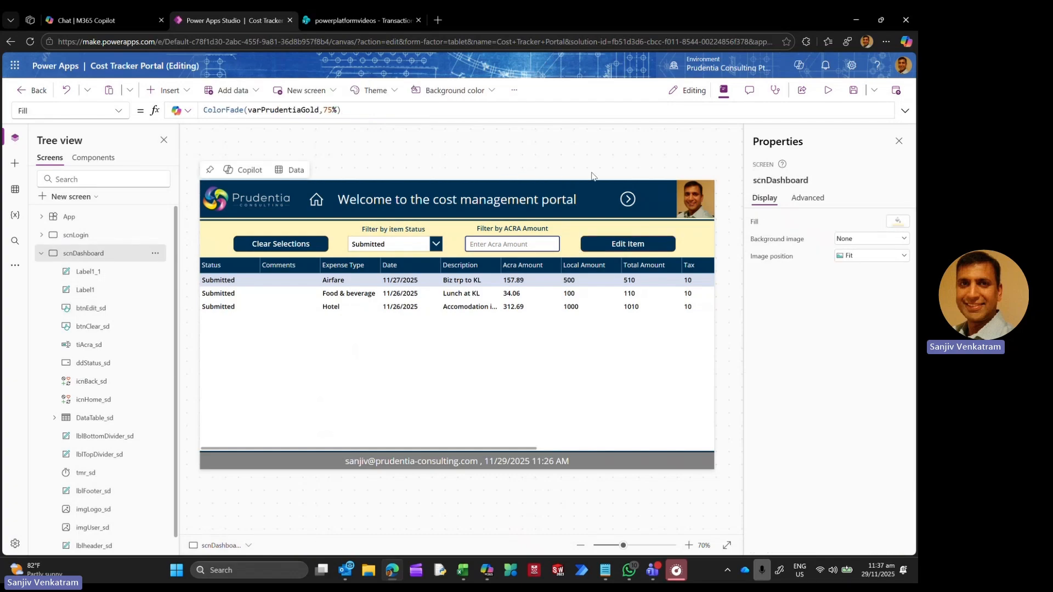
# Step: Rename the "Filter by ACRA Amount" label as lblAcraAmount_se
pyautogui.doubleClick(94, 272)
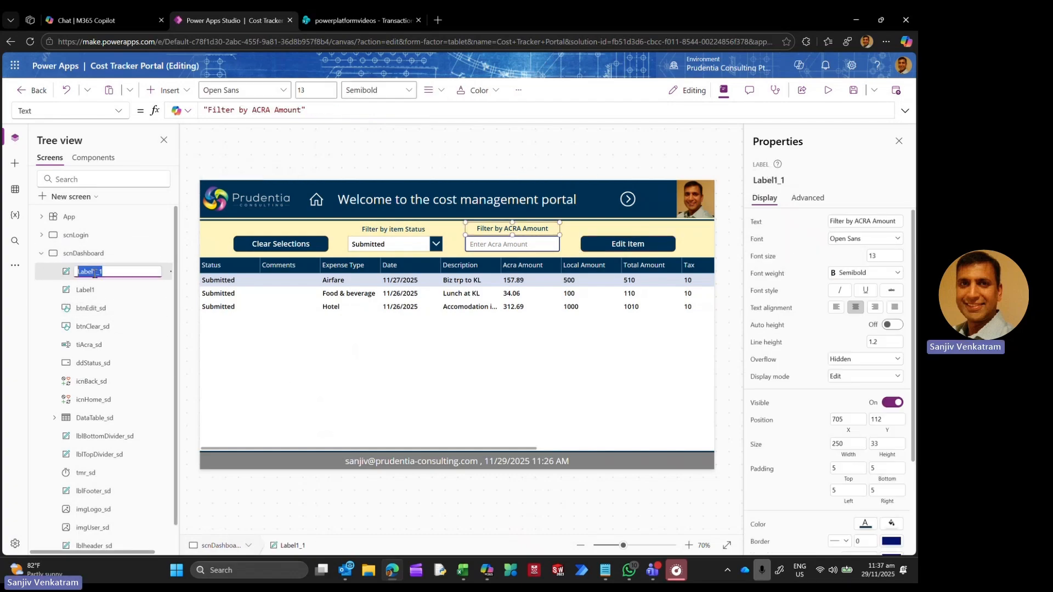
pyautogui.press('Right')
pyautogui.press('BackSpace')
pyautogui.press('BackSpace')
pyautogui.press('BackSpace')
pyautogui.press('BackSpace')
pyautogui.write('lblAcraAmount_se')
pyautogui.press('Return')
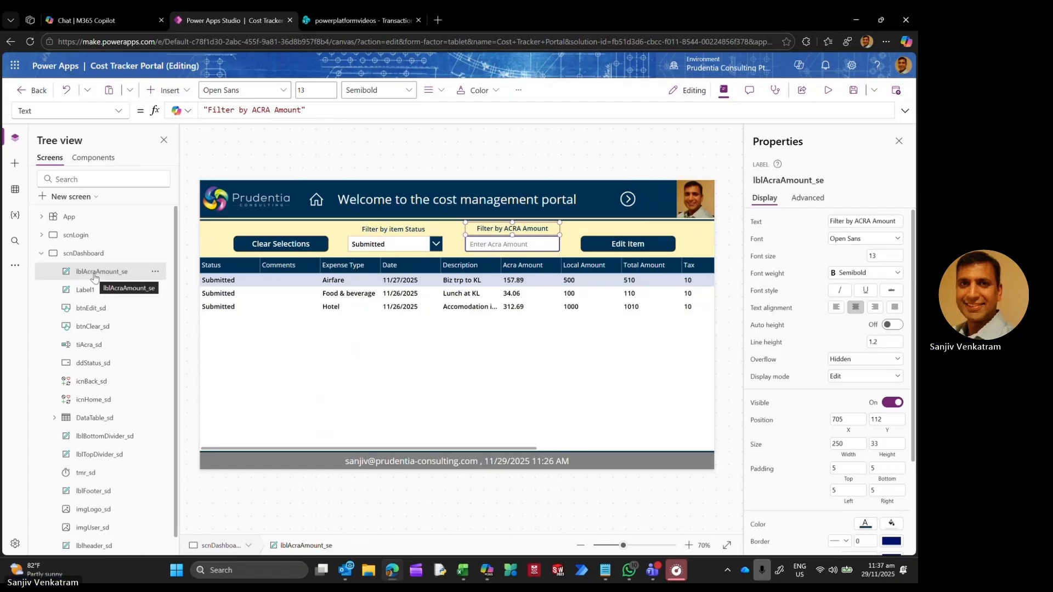
# Step: Correct the suffix of the ACRA amount label's name so it reads lblAcraAmount_sd
pyautogui.doubleClick(132, 278)
pyautogui.click(132, 278)
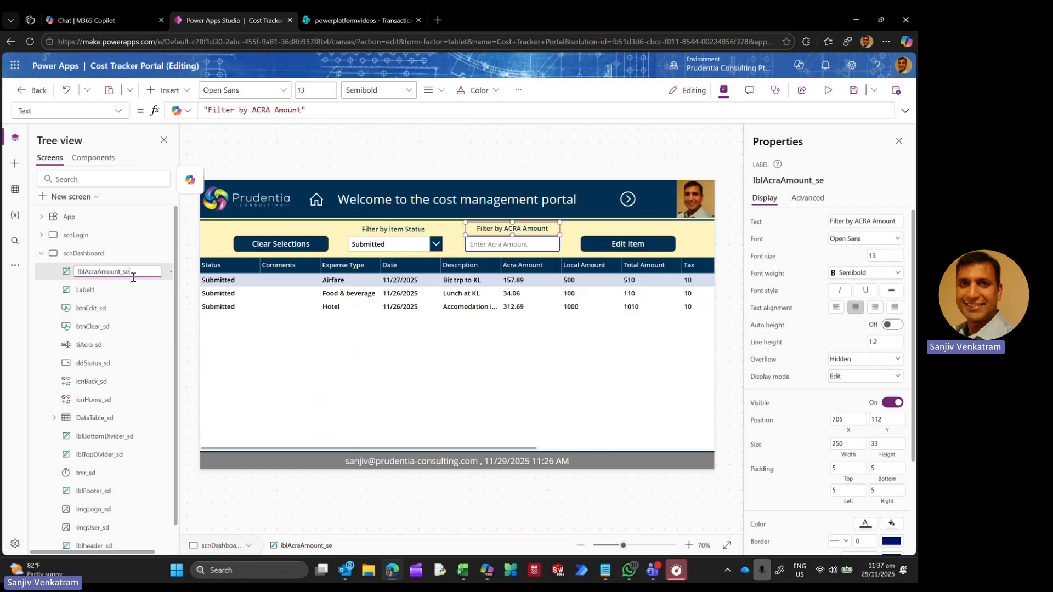
pyautogui.press('BackSpace')
pyautogui.write('d')
pyautogui.press('Return')
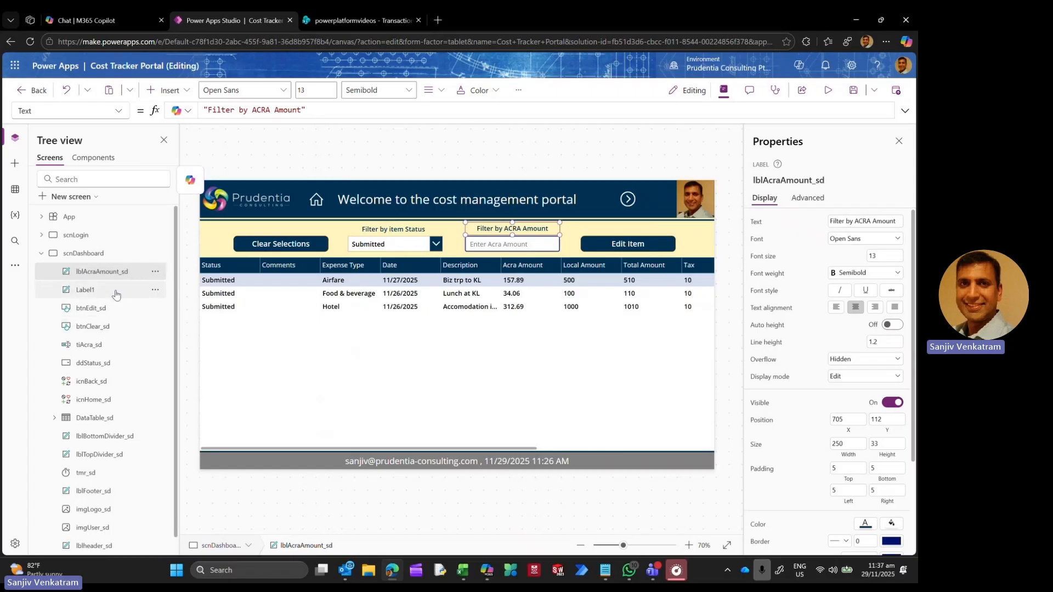
# Step: Rename the "Filter by item Status" label as lblStatus_sd
pyautogui.doubleClick(116, 290)
pyautogui.write('l')
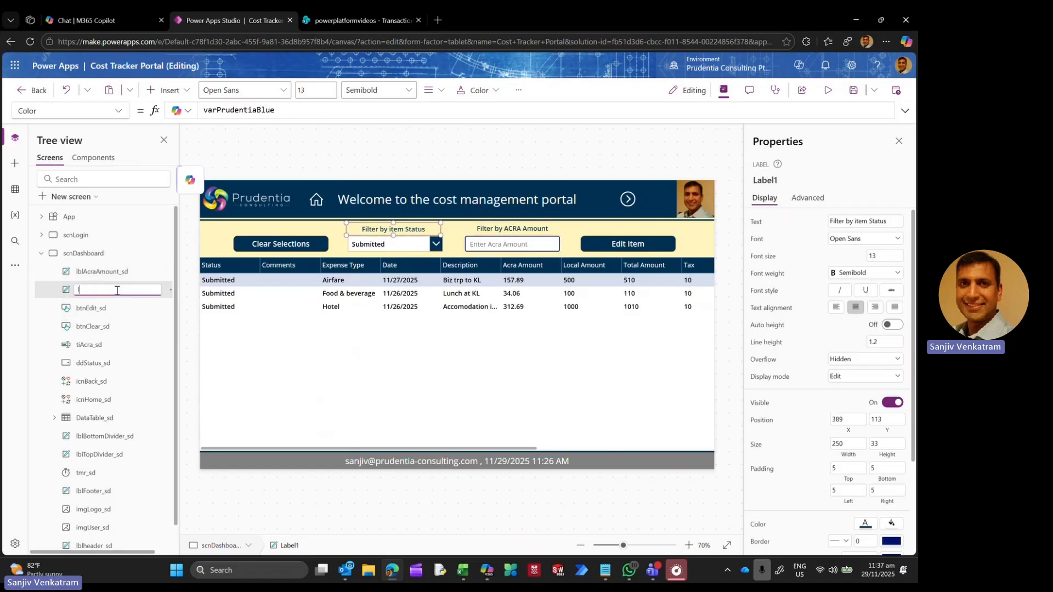
pyautogui.write('blStatus_sd')
pyautogui.press('Return')
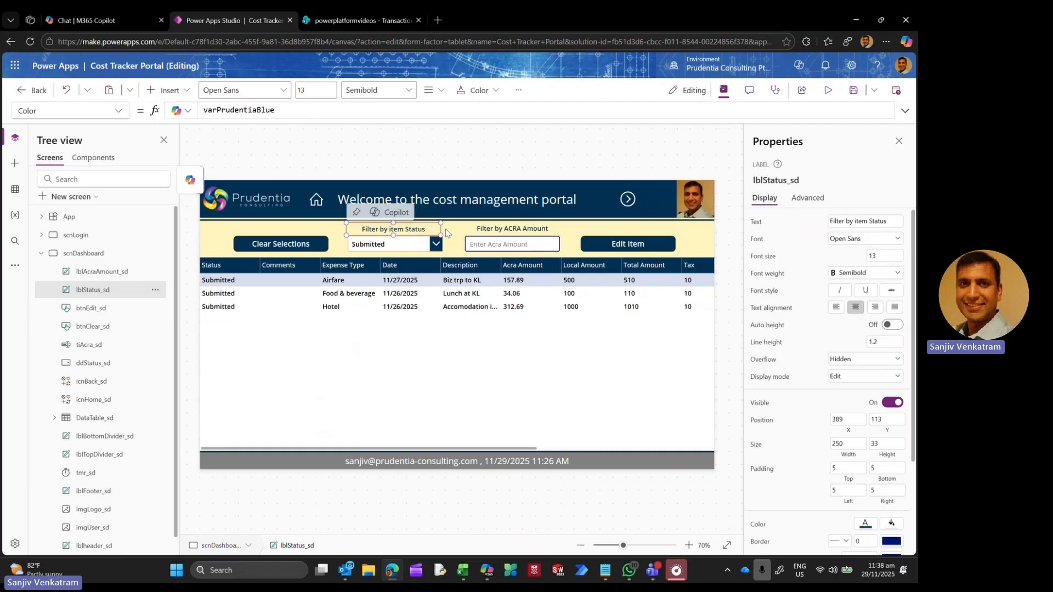
pyautogui.click(483, 163)
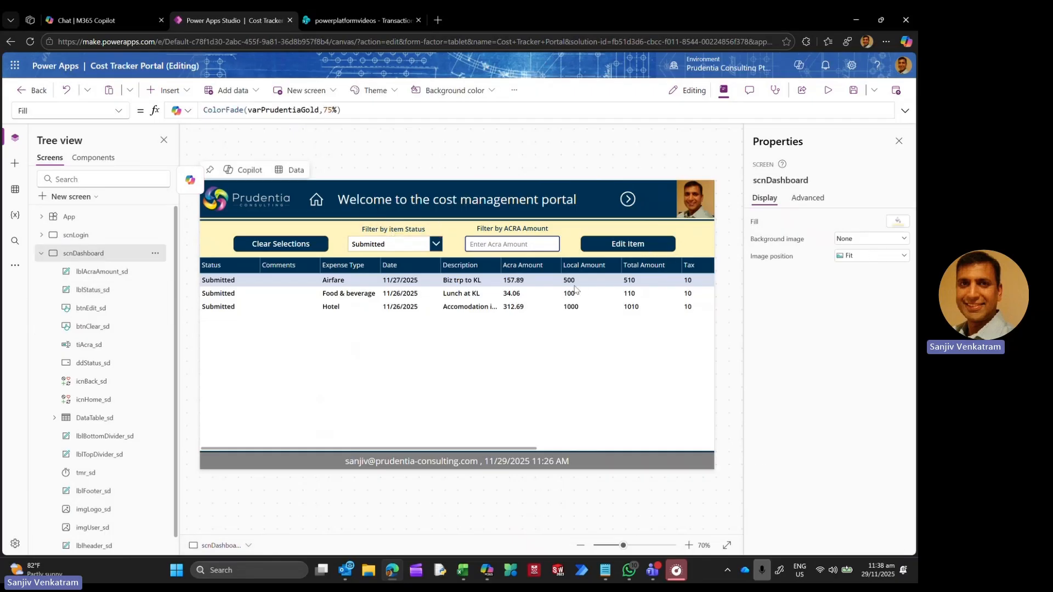
# Step: Begin a Switch(varDb, formula ahead of TransactionExpense in the Items property of DataTable_sd, with the formula editor enlarged
pyautogui.click(94, 418)
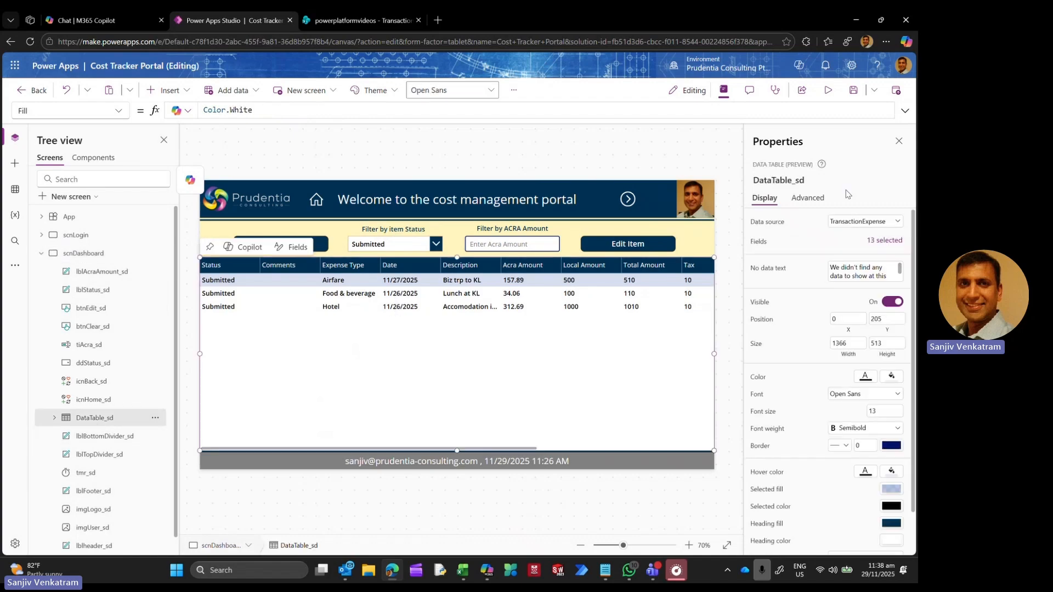
pyautogui.click(115, 111)
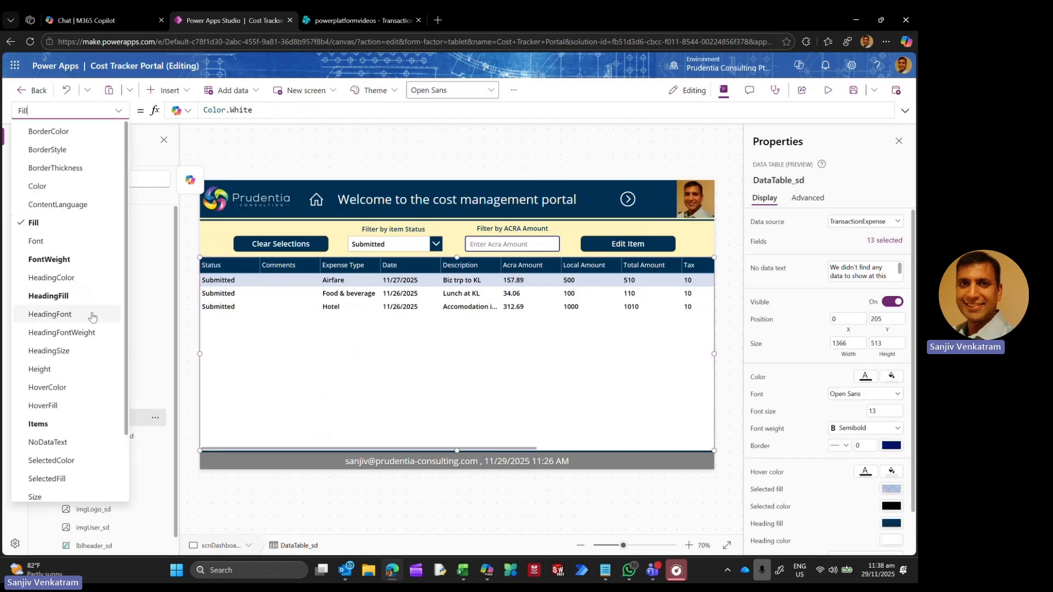
pyautogui.scroll(-2, 92, 317)
pyautogui.click(49, 344)
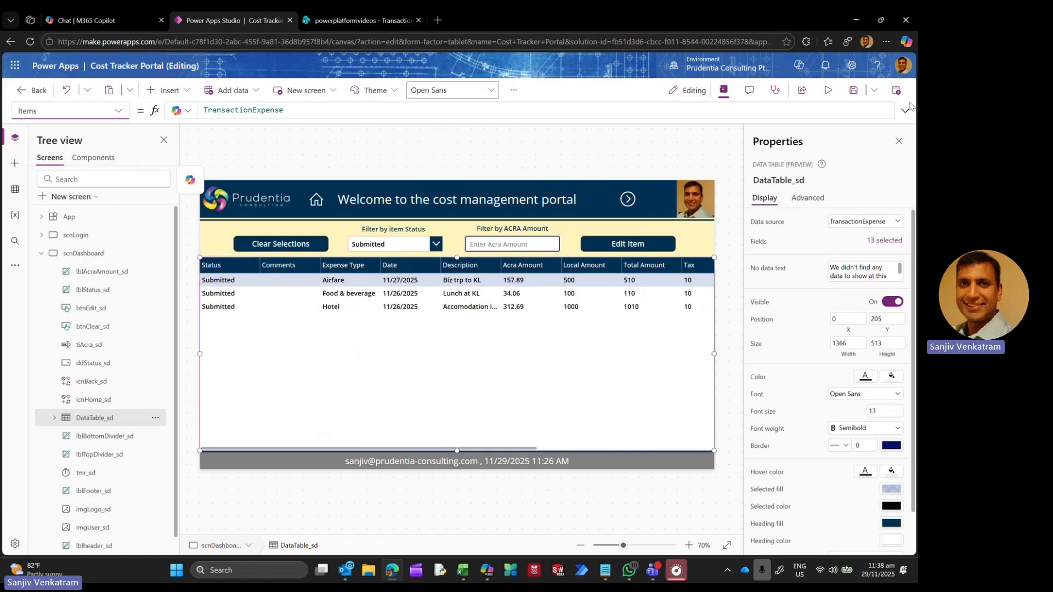
pyautogui.click(906, 110)
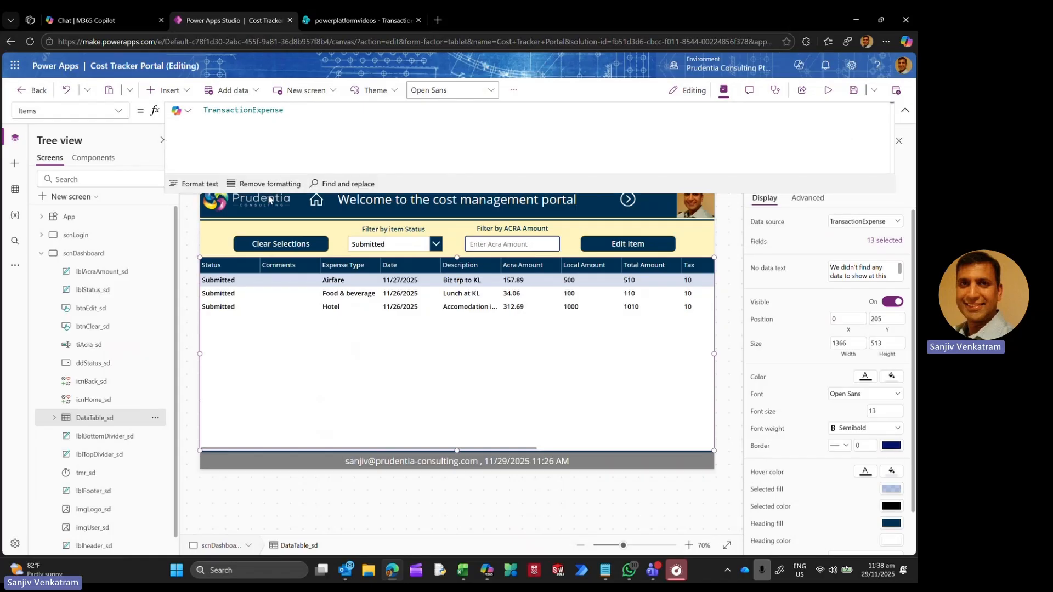
pyautogui.moveTo(396, 193); pyautogui.dragTo(411, 413)
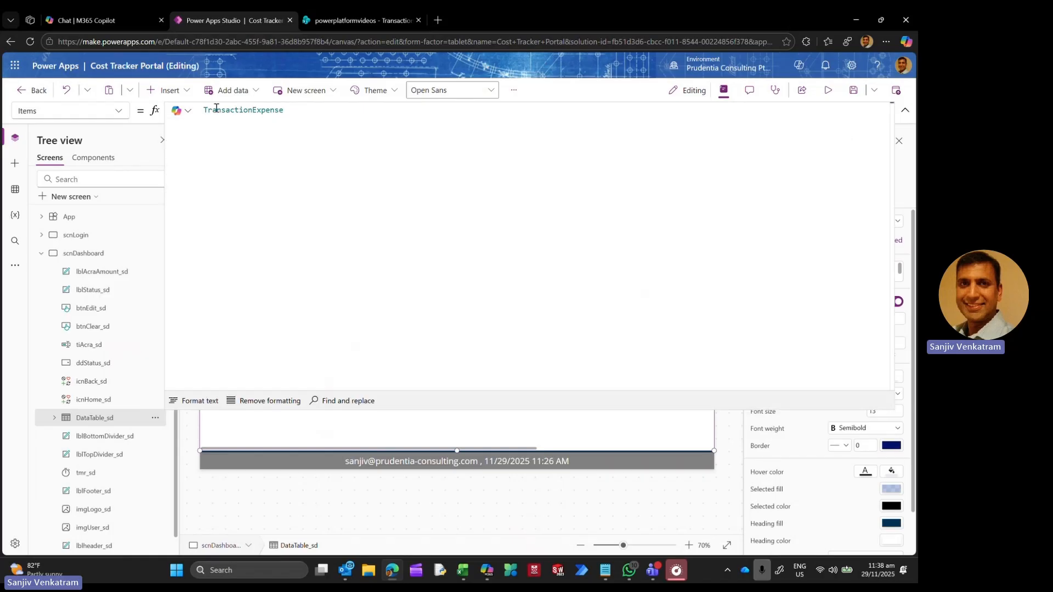
pyautogui.click(205, 110)
pyautogui.press('Return')
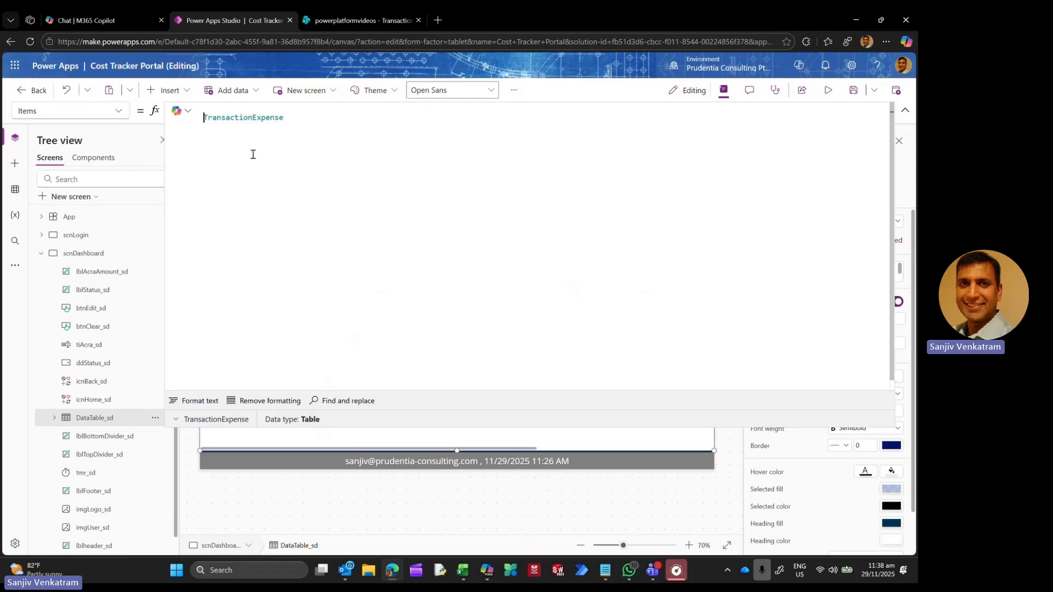
pyautogui.write('Sw')
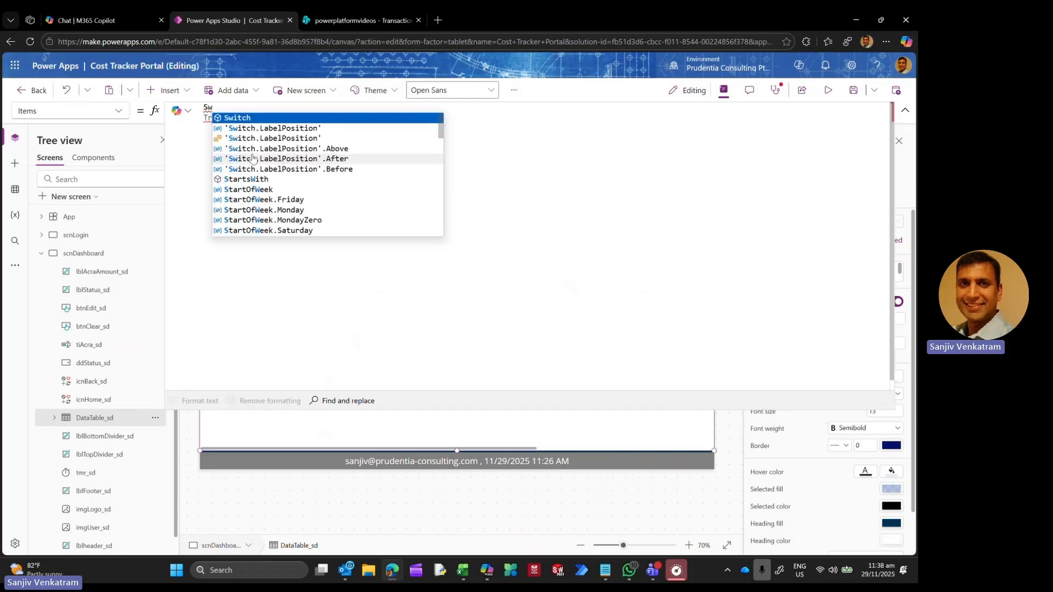
pyautogui.write('itch(var')
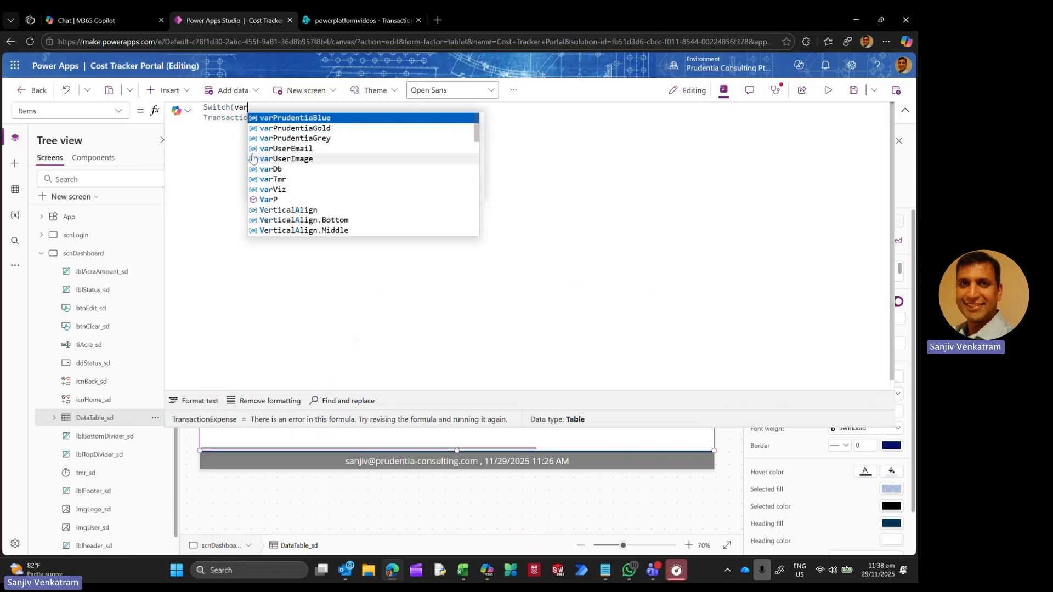
pyautogui.write('Db,')
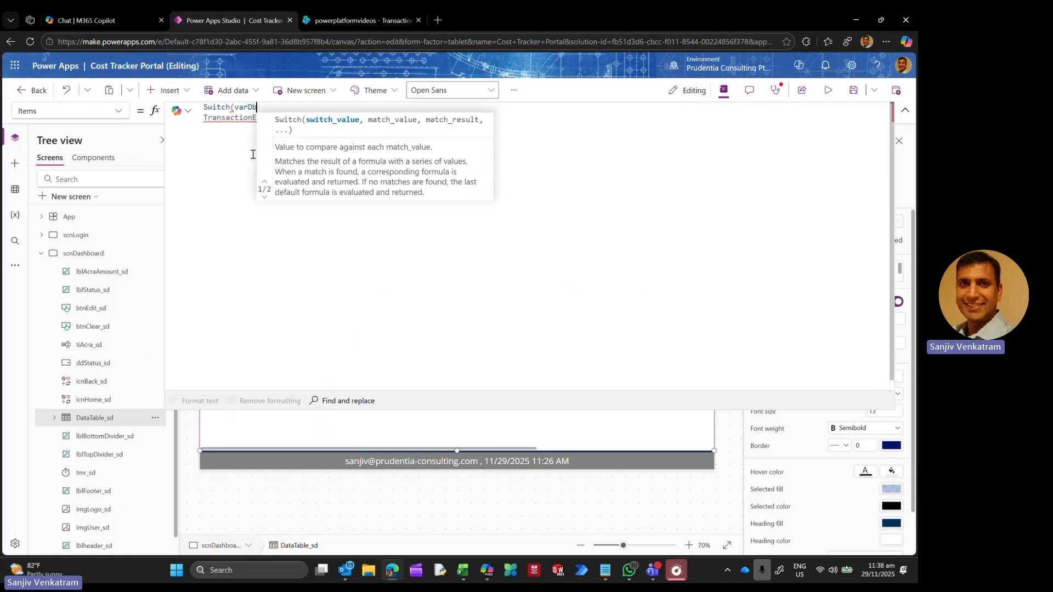
# Step: Start case 0 of the Switch by placing 0, SortByColumns( directly before TransactionExpense
pyautogui.click(203, 118)
pyautogui.doubleClick(215, 119)
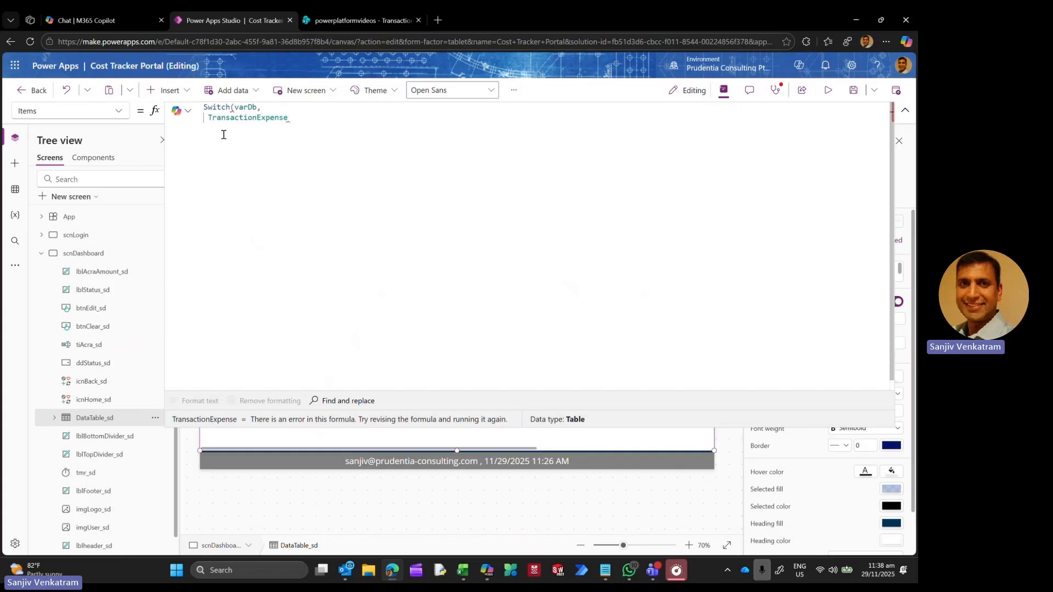
pyautogui.write('0, S ')
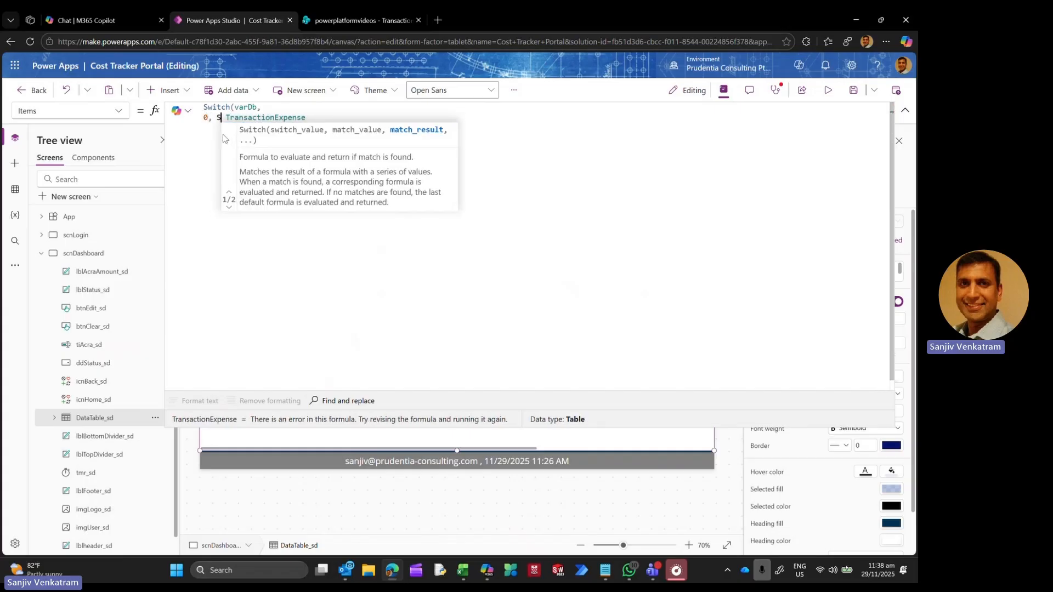
pyautogui.write('oe')
pyautogui.press('BackSpace')
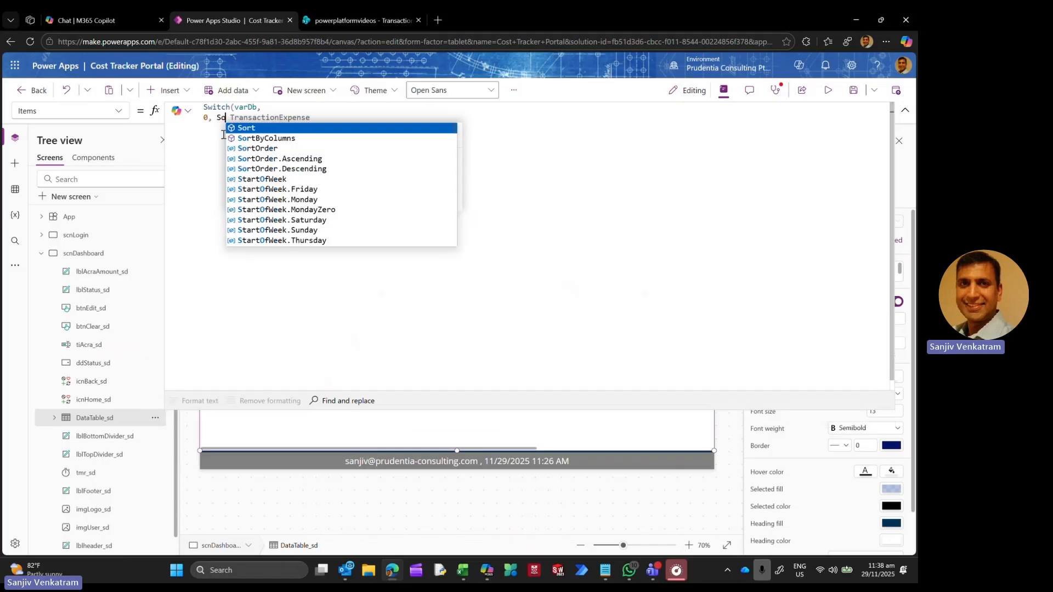
pyautogui.write('rt')
pyautogui.press('Down')
pyautogui.press('Tab')
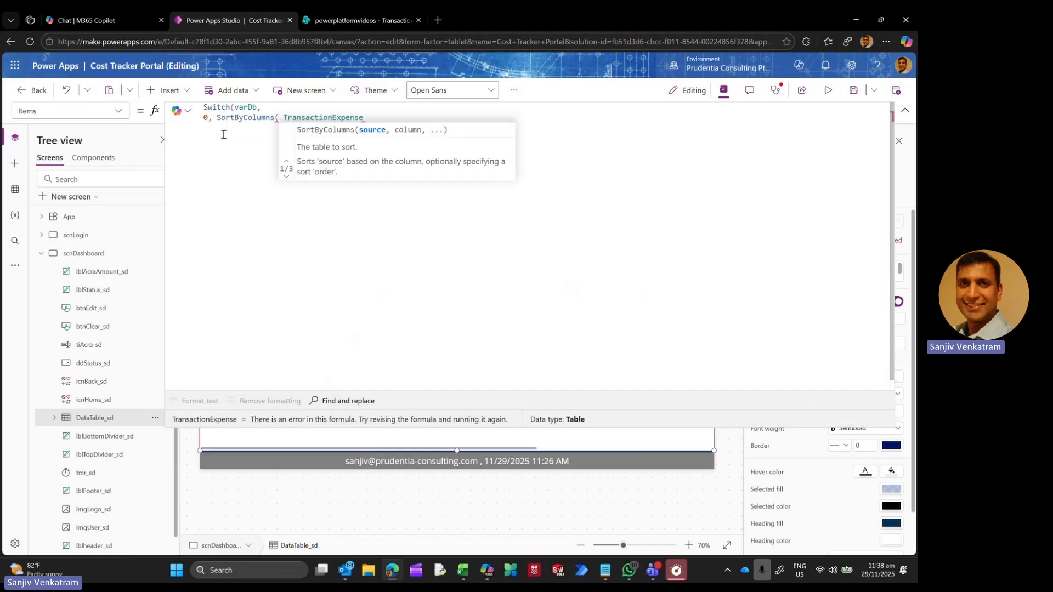
pyautogui.press('Delete')
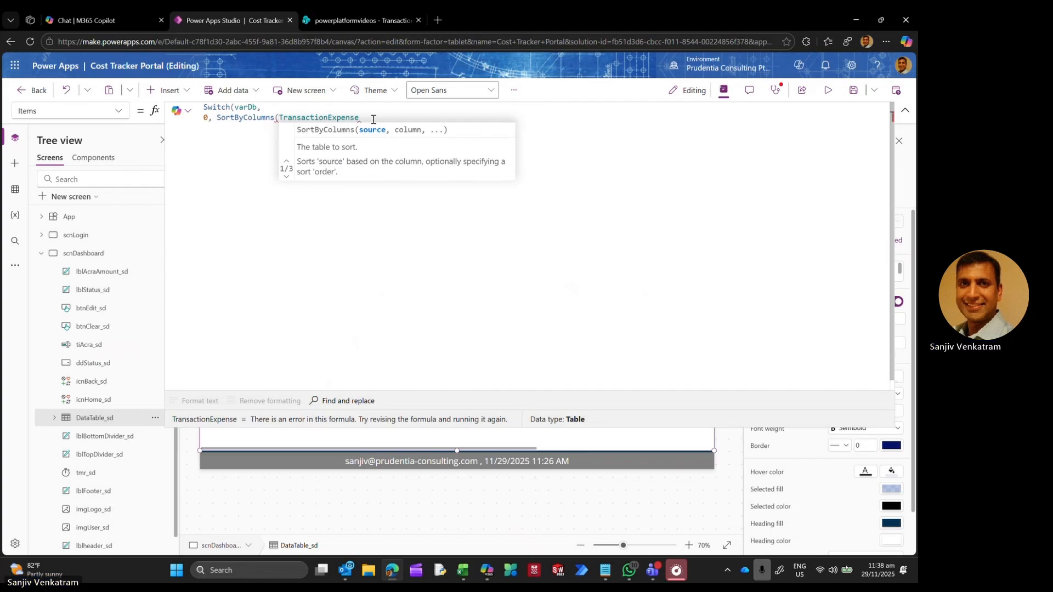
# Step: Complete case 0 so TransactionExpense is sorted by "Created" with SortOrder.Descending, ending it with a closing parenthesis and comma
pyautogui.click(384, 118)
pyautogui.write(', C')
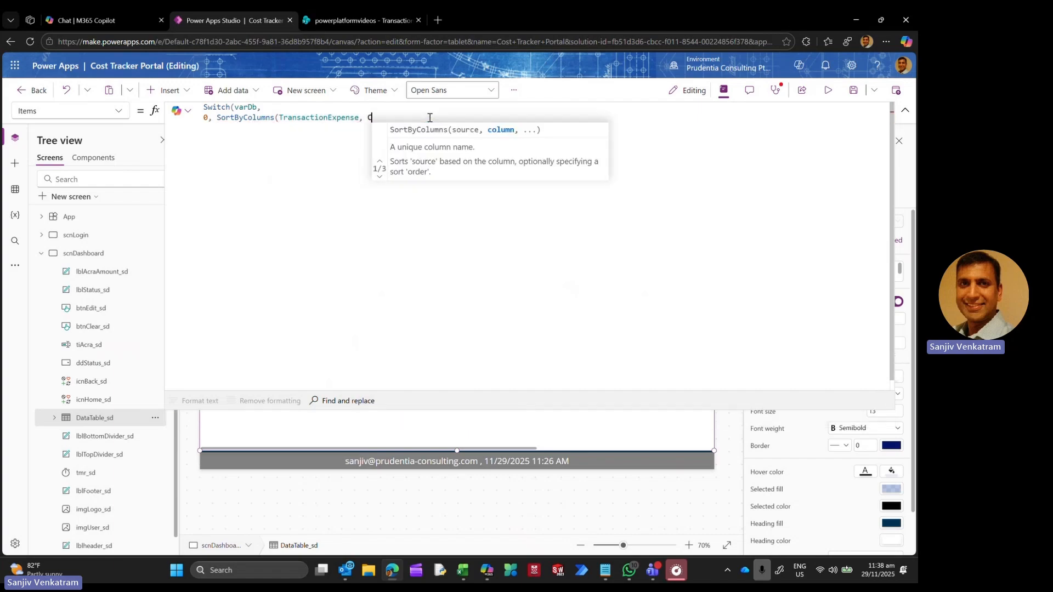
pyautogui.write('"C')
pyautogui.press('Tab')
pyautogui.write(', ')
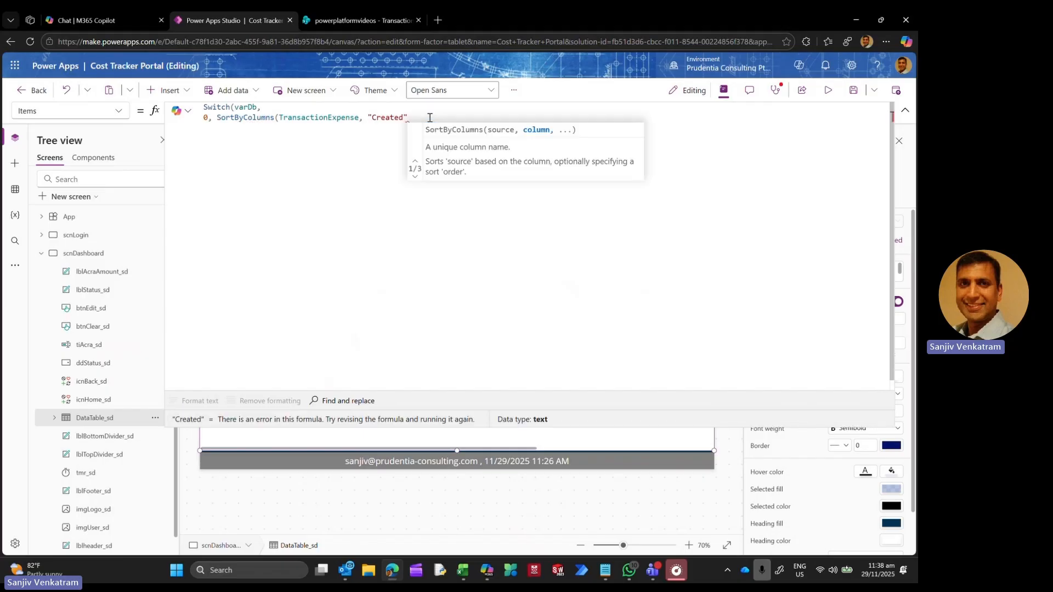
pyautogui.write('sor')
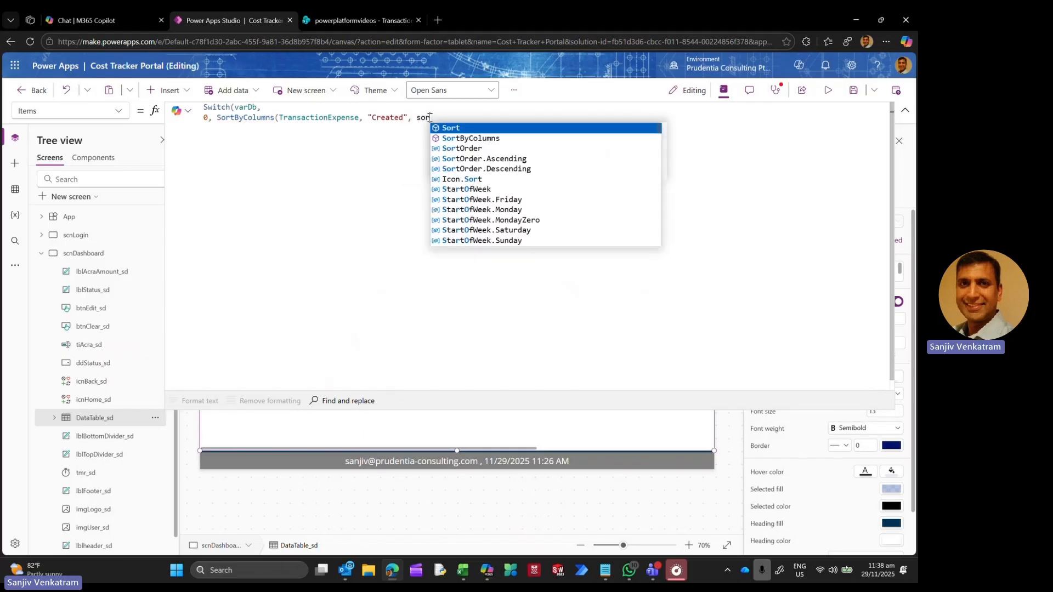
pyautogui.press('Down')
pyautogui.press('Down')
pyautogui.press('Down')
pyautogui.press('Down')
pyautogui.press('Tab')
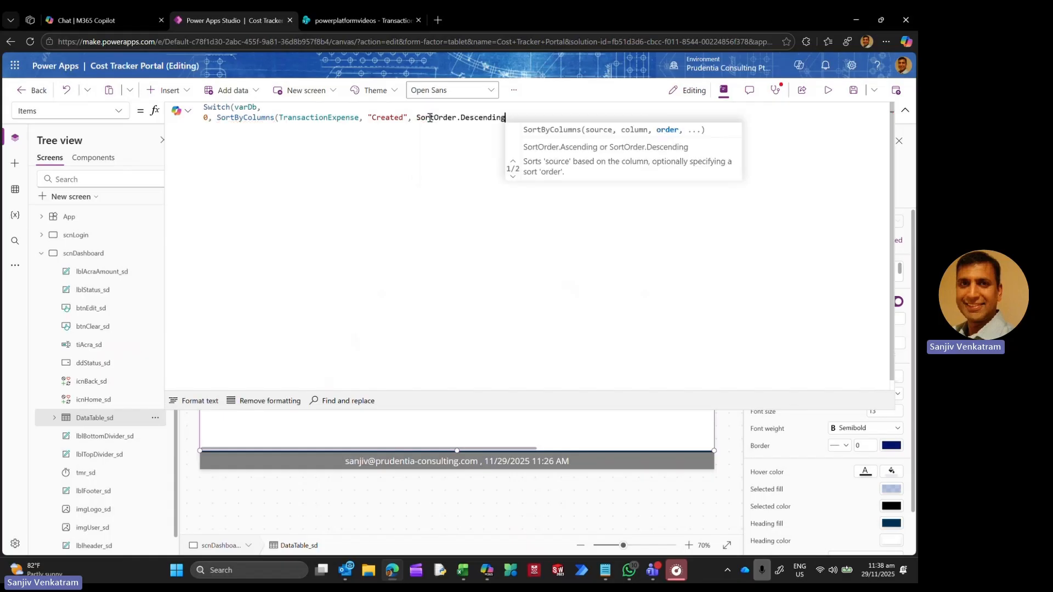
pyautogui.write('),')
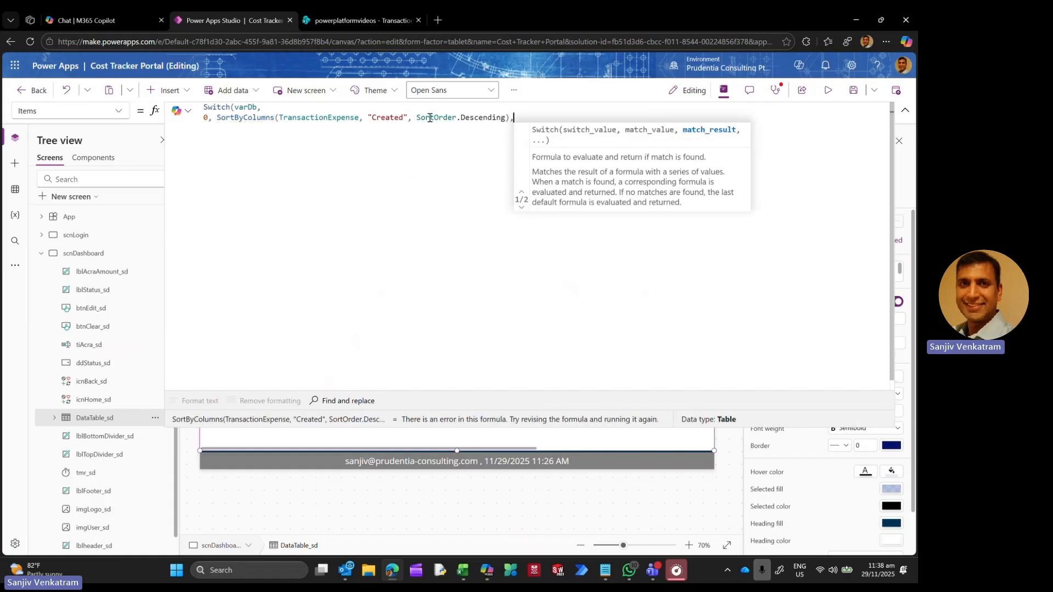
# Step: Add case 1 on a new line of the Switch formula, starting with 1, SortByColumns(
pyautogui.hotkey('shift', 'Return')
pyautogui.write('1, ')
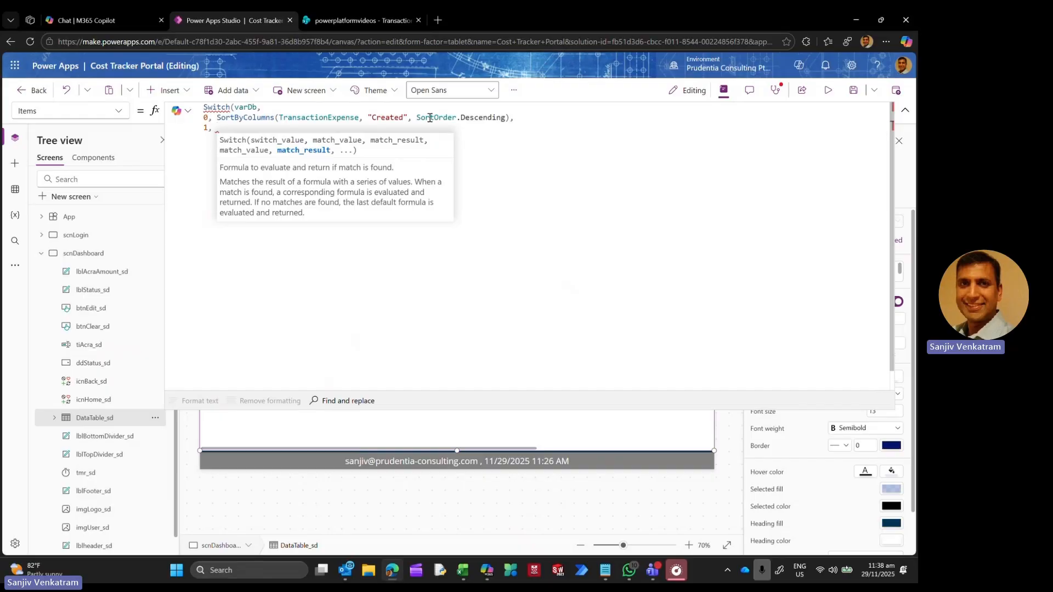
pyautogui.write('sor')
pyautogui.press('Tab')
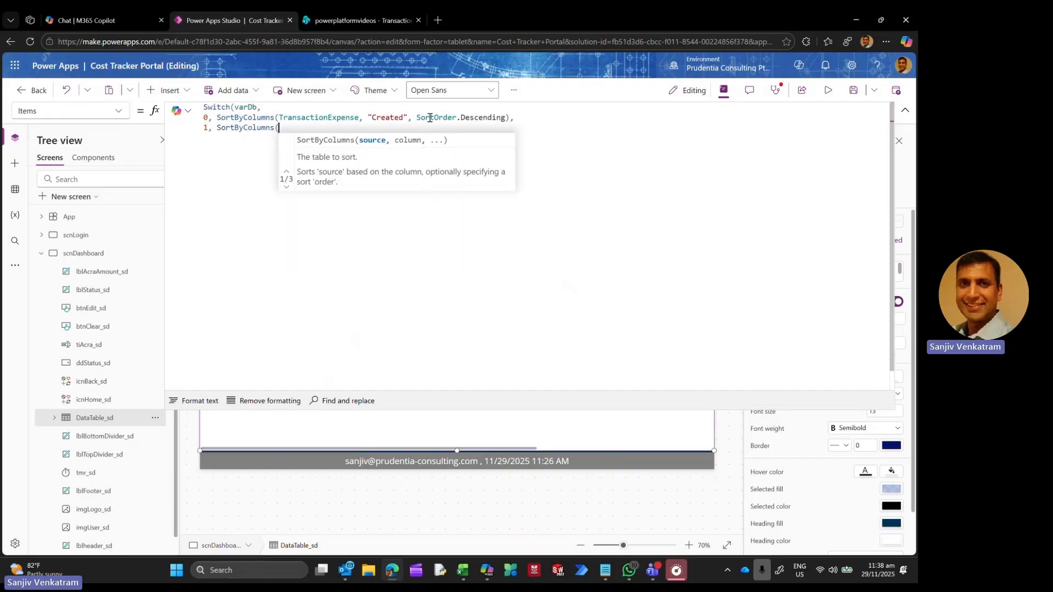
pyautogui.write('Tran')
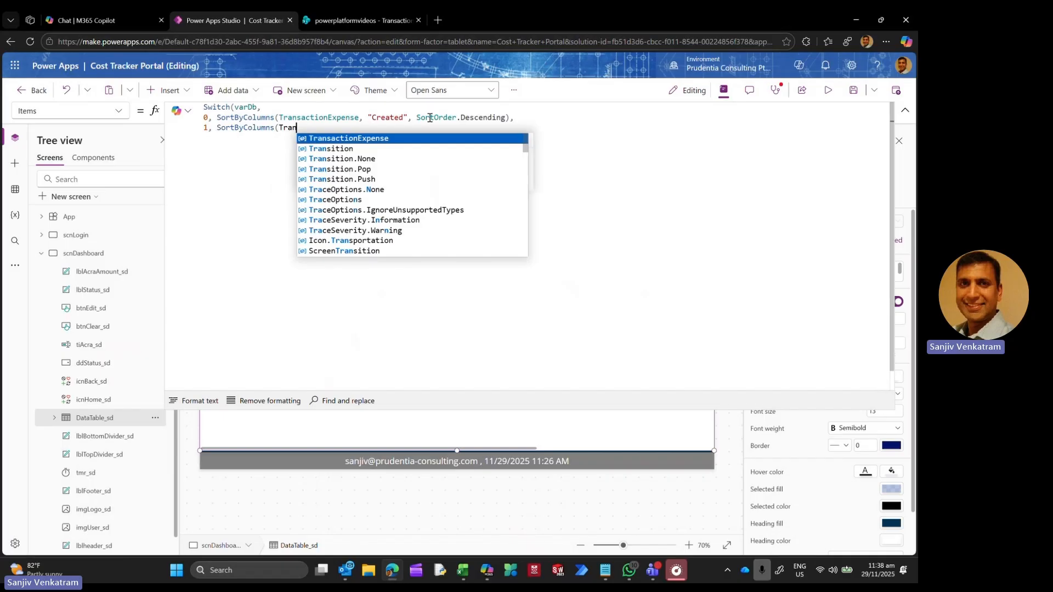
pyautogui.press('Tab')
pyautogui.write(',')
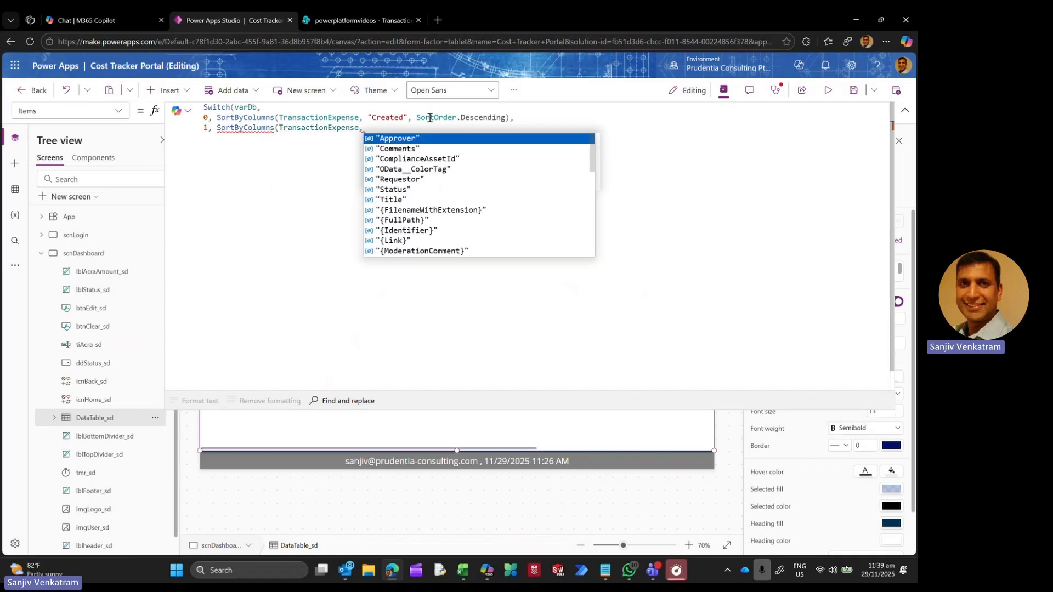
pyautogui.press('BackSpace')
pyautogui.press('BackSpace')
pyautogui.press('BackSpace')
pyautogui.press('BackSpace')
pyautogui.press('BackSpace')
pyautogui.press('BackSpace')
pyautogui.press('BackSpace')
pyautogui.press('BackSpace')
pyautogui.press('BackSpace')
pyautogui.press('BackSpace')
pyautogui.press('BackSpace')
pyautogui.press('BackSpace')
pyautogui.press('BackSpace')
pyautogui.press('BackSpace')
pyautogui.press('BackSpace')
pyautogui.press('BackSpace')
pyautogui.press('BackSpace')
pyautogui.press('BackSpace')
pyautogui.press('BackSpace')
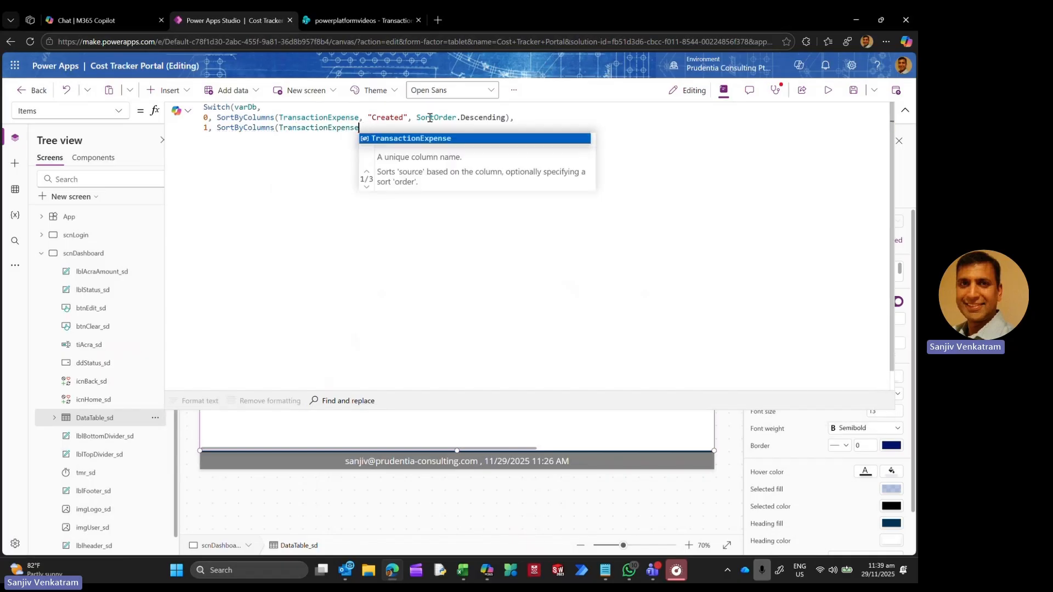
# Step: Nest Filter(TransactionExpense, as the source table inside the SortByColumns of case 1
pyautogui.write('Filter(')
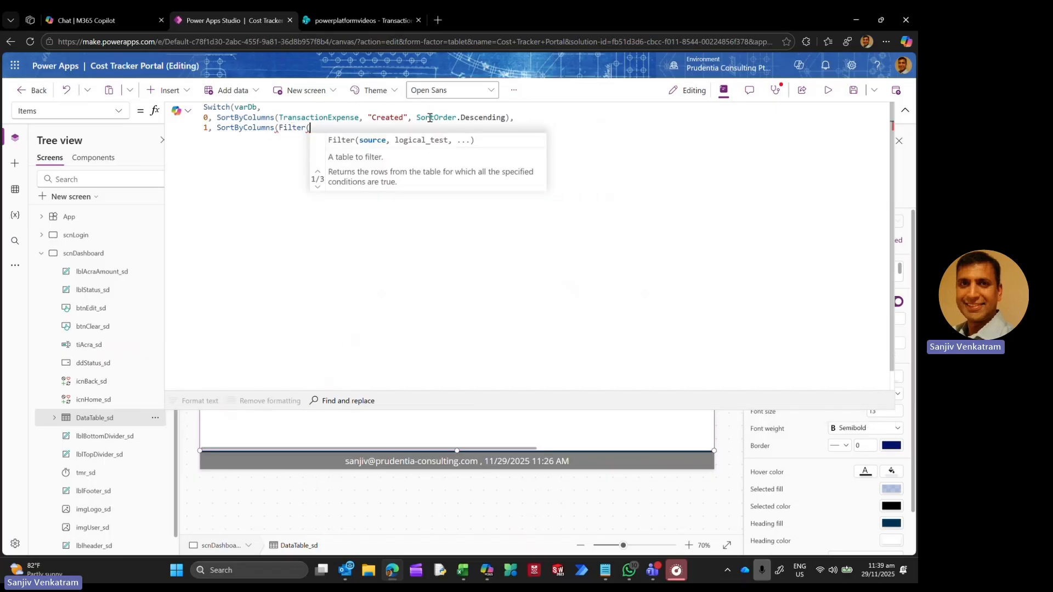
pyautogui.write('Trans')
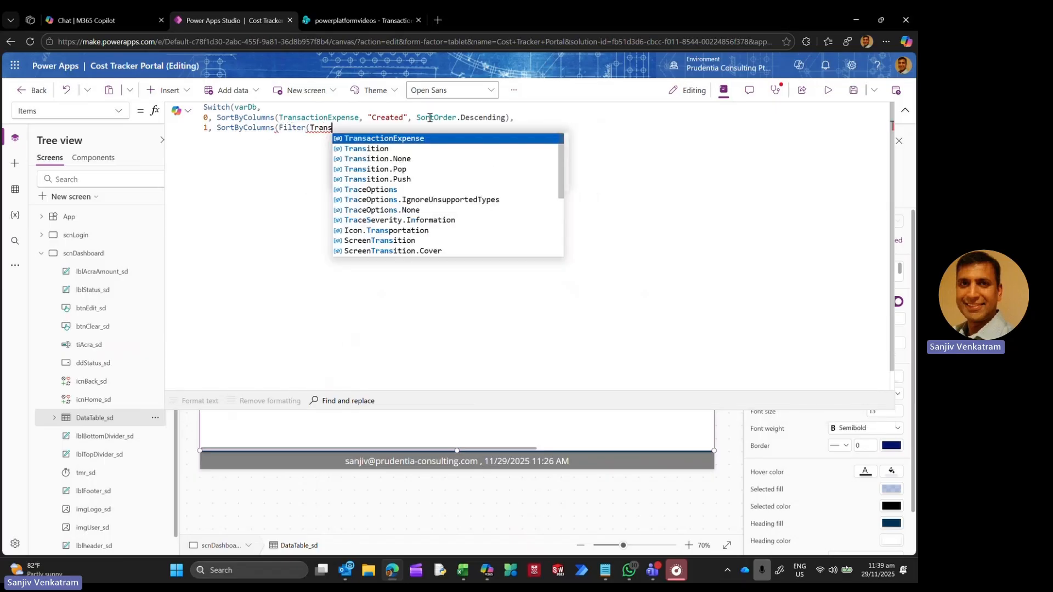
pyautogui.press('Tab')
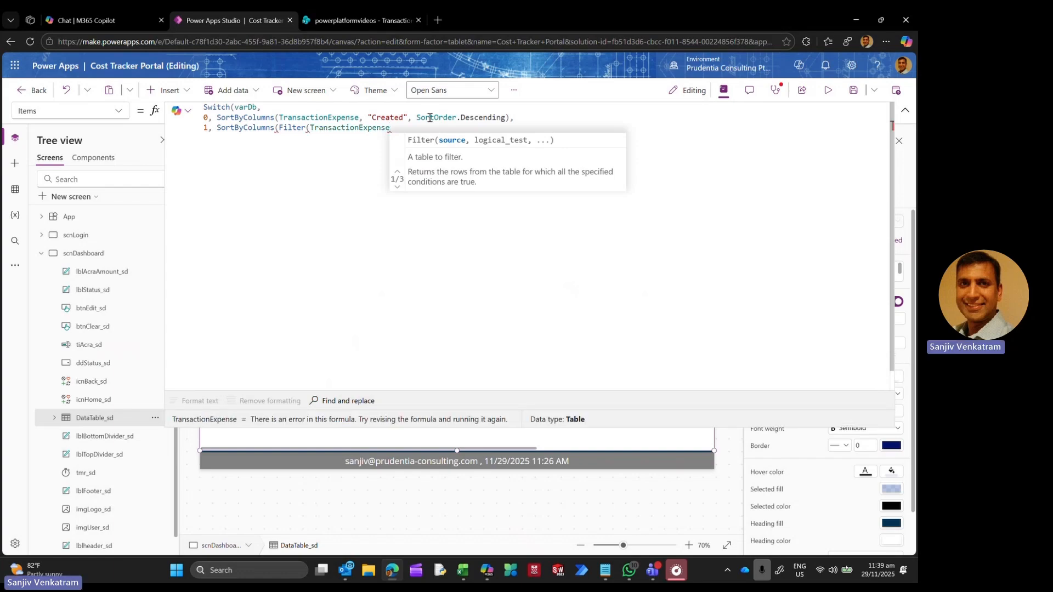
pyautogui.write(', ')
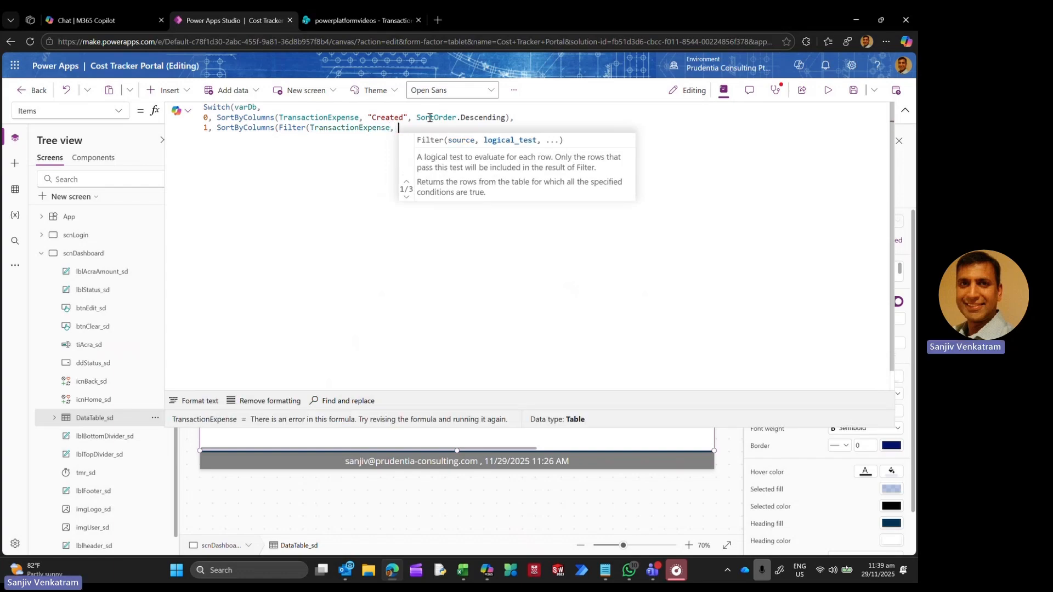
# Step: Complete the case 1 filter with the condition Status = ddStatus_sd.Selected.Value and close the Filter function
pyautogui.write('Status')
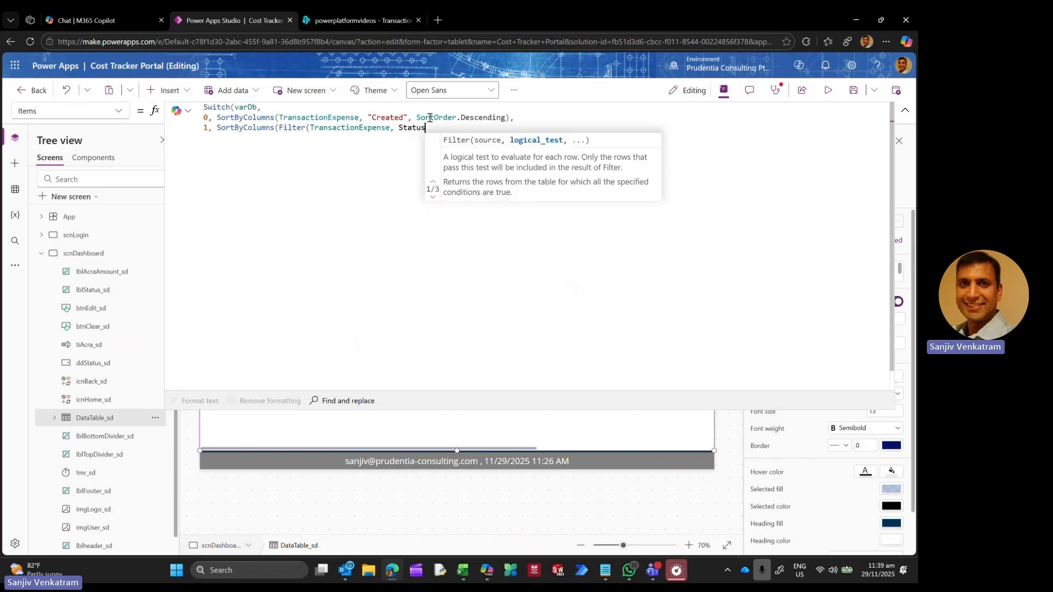
pyautogui.write(' = dd')
pyautogui.press('Tab')
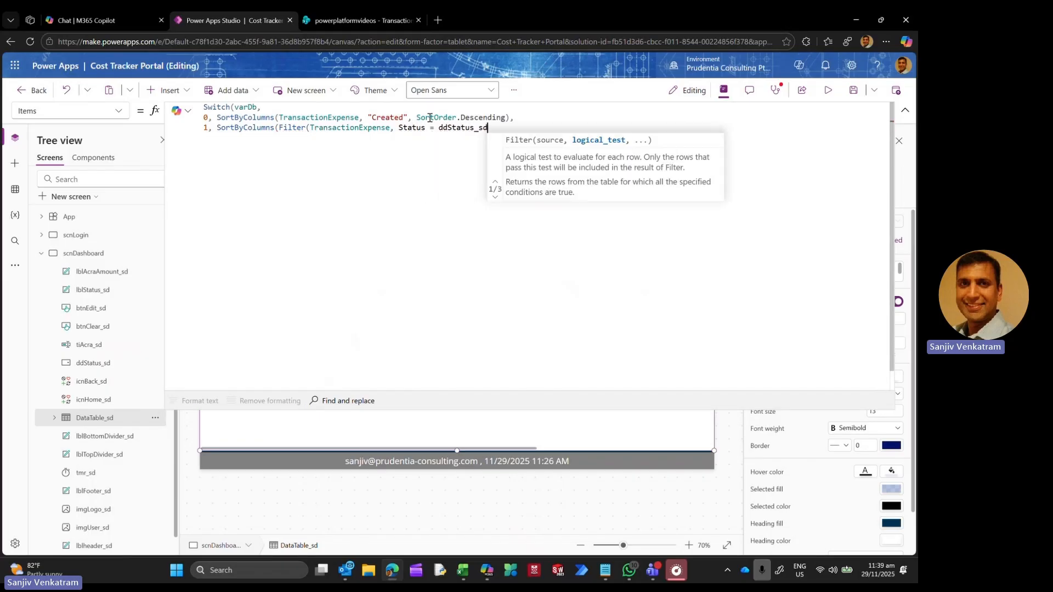
pyautogui.write('.Sele')
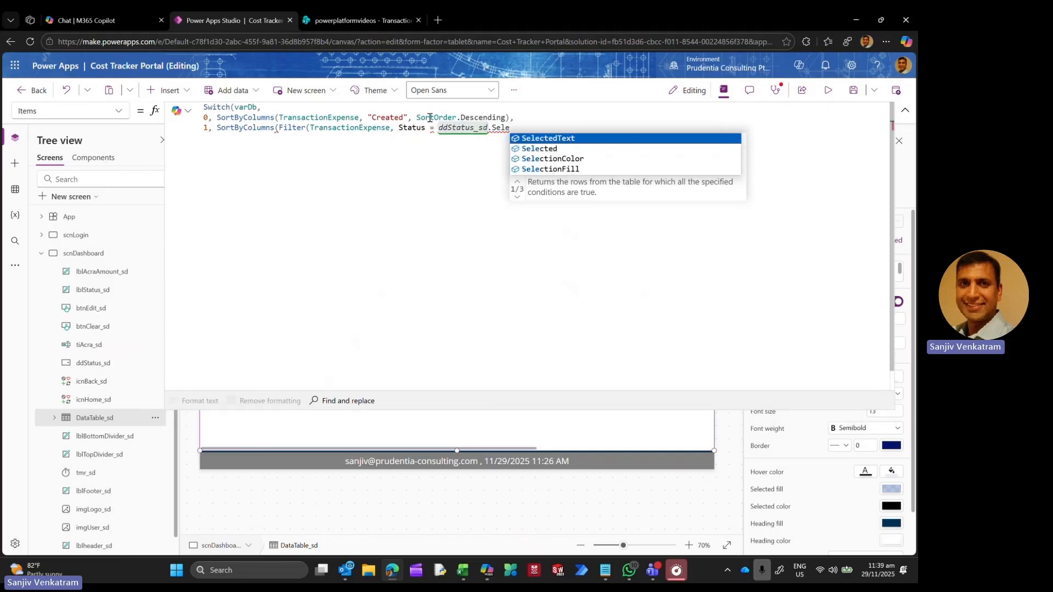
pyautogui.press('Down')
pyautogui.press('Tab')
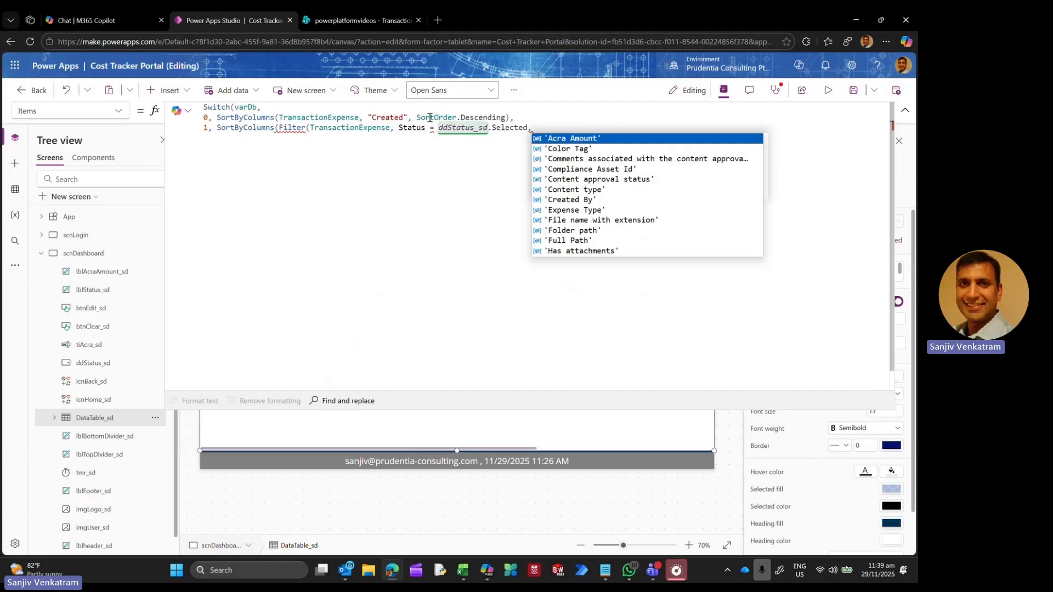
pyautogui.write('sta')
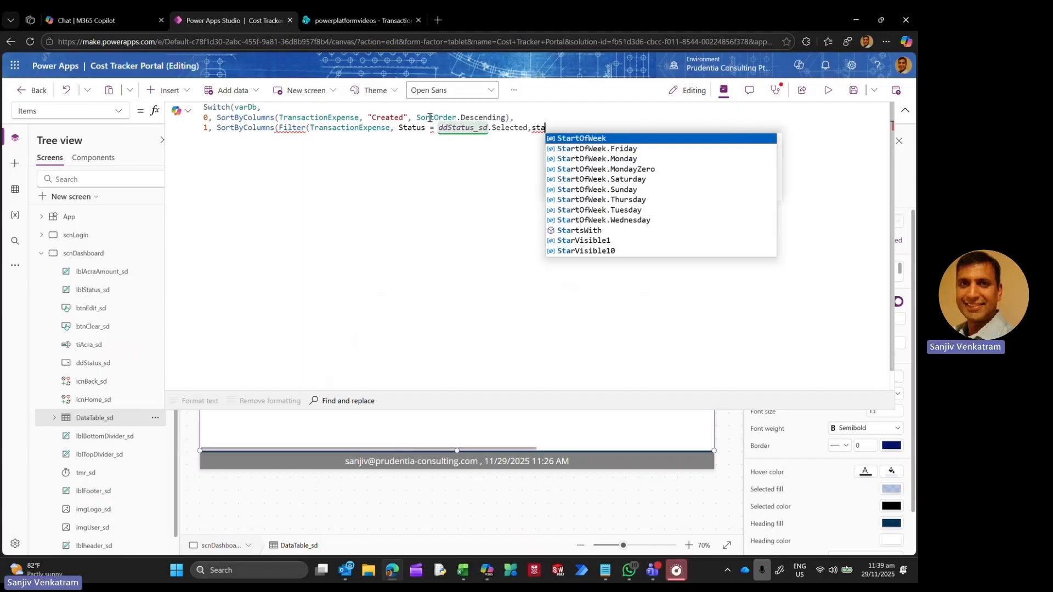
pyautogui.press('BackSpace')
pyautogui.press('BackSpace')
pyautogui.press('BackSpace')
pyautogui.press('BackSpace')
pyautogui.write('.Value')
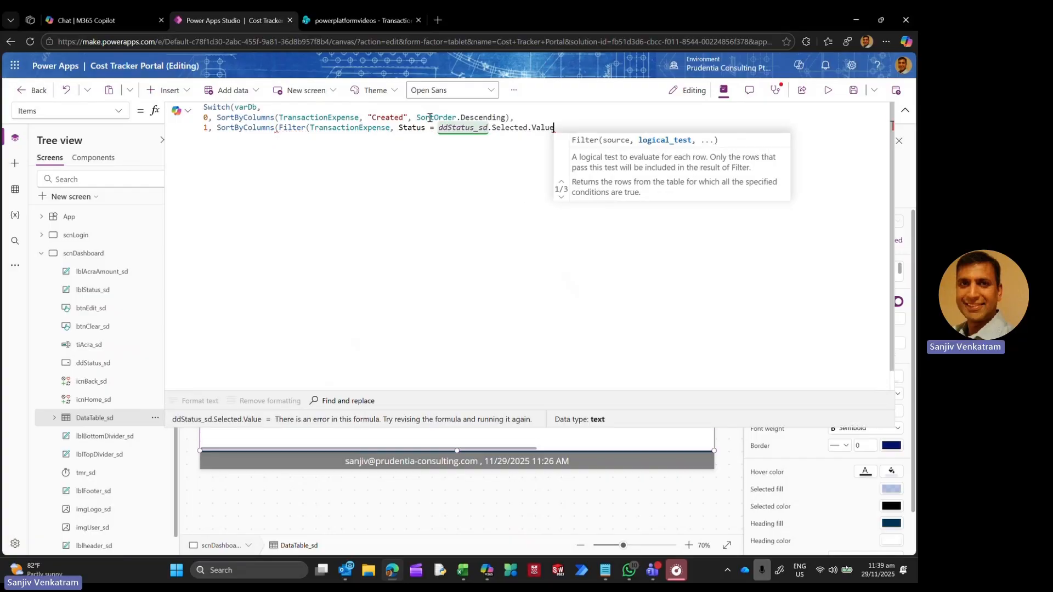
pyautogui.write(')')
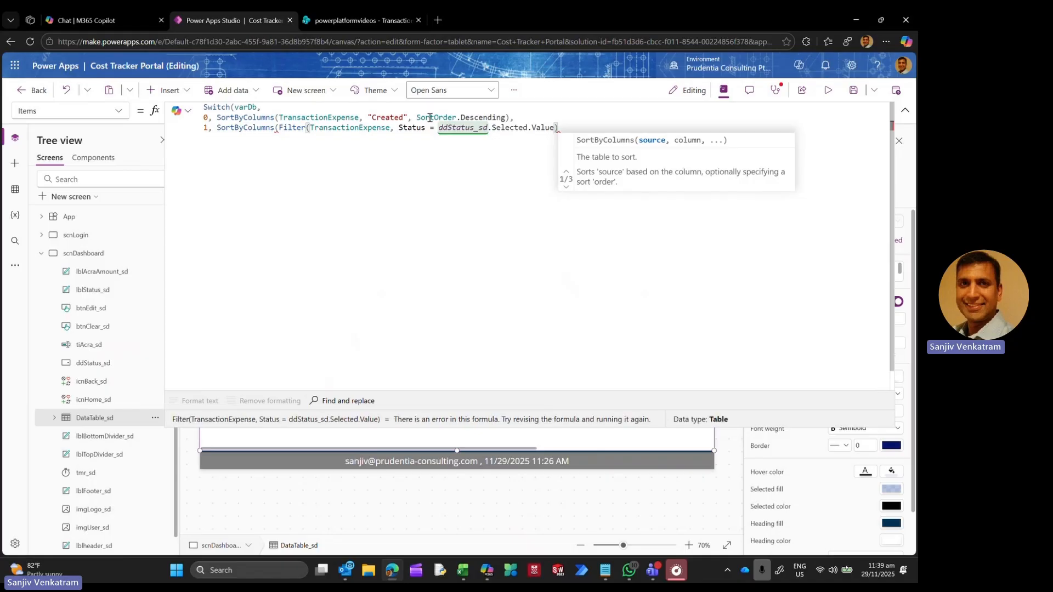
# Step: Complete case 1 by sorting the filtered table by "Created" with SortOrder.Descending, ending it with a closing parenthesis and comma
pyautogui.write(', cre')
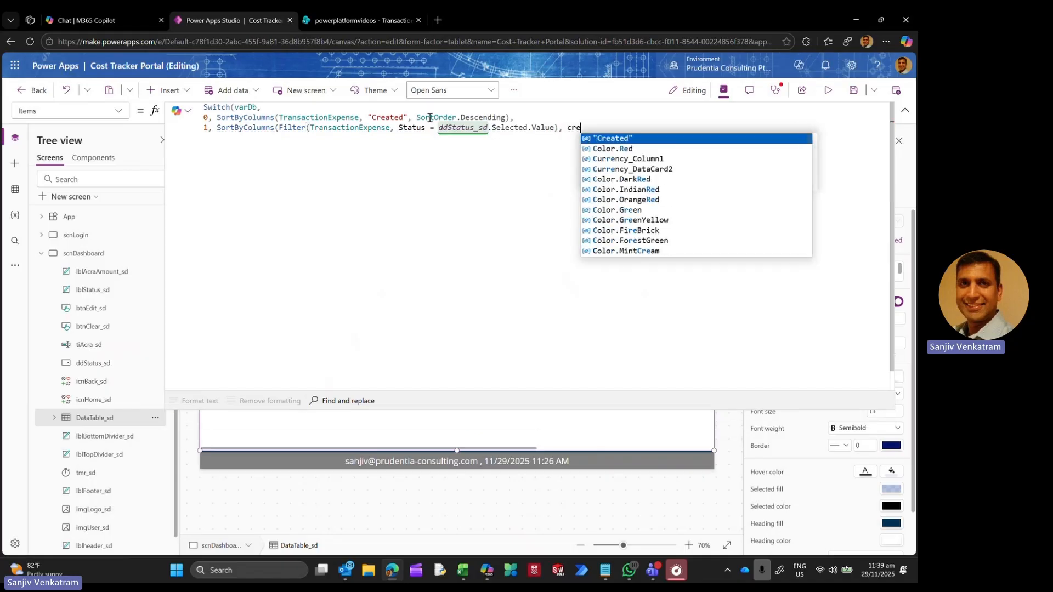
pyautogui.press('Tab')
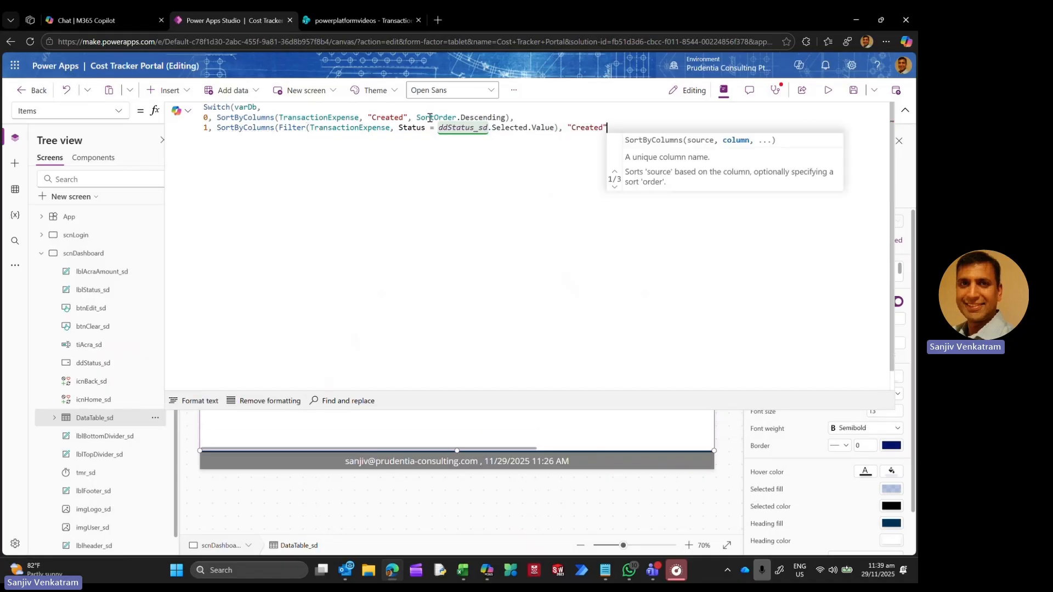
pyautogui.write(', ')
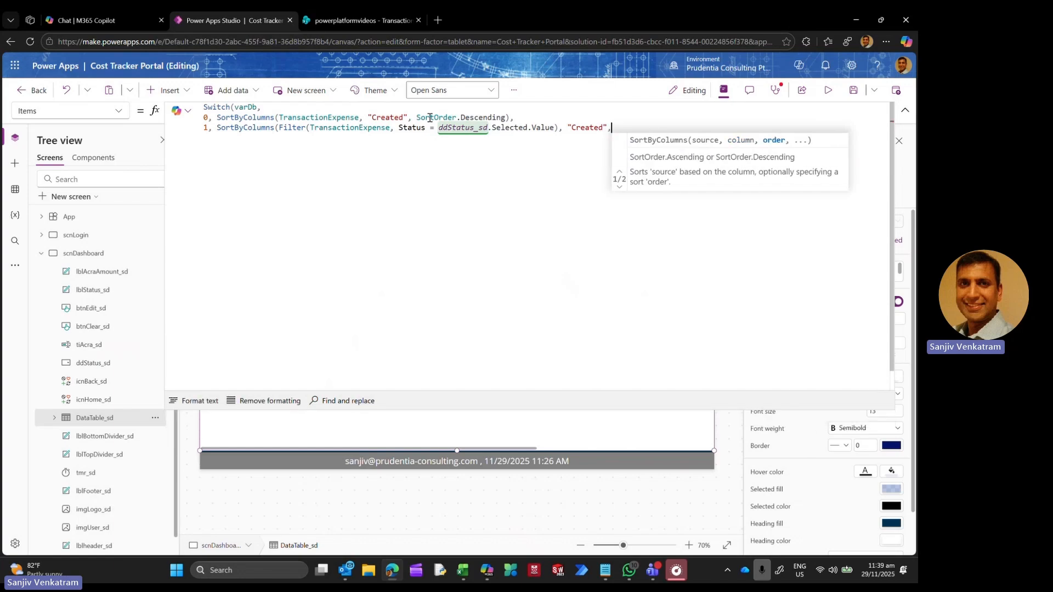
pyautogui.write('sort')
pyautogui.press('Down')
pyautogui.press('Down')
pyautogui.press('Down')
pyautogui.press('Down')
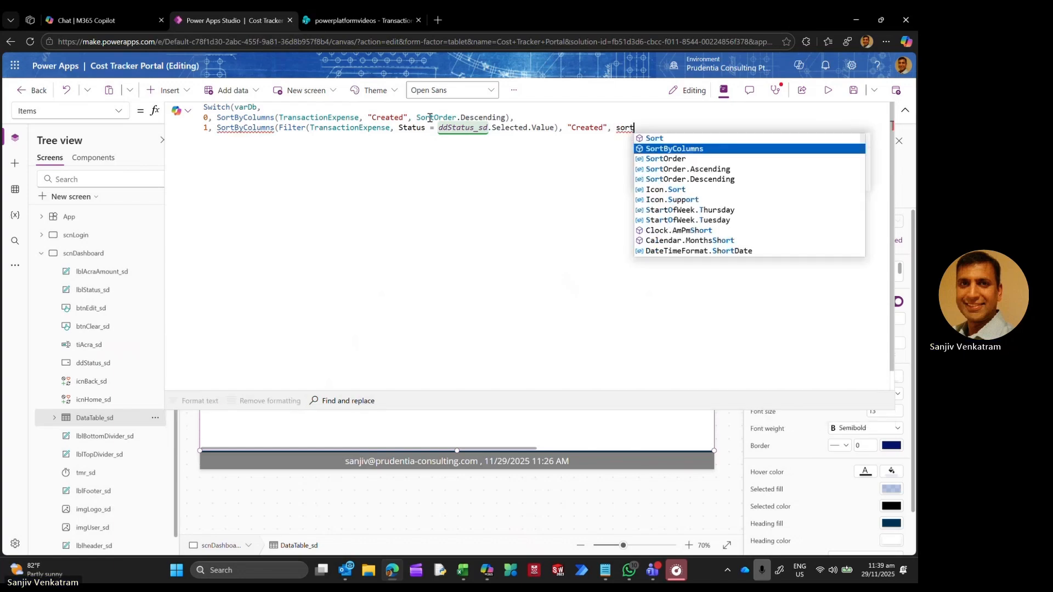
pyautogui.press('Tab')
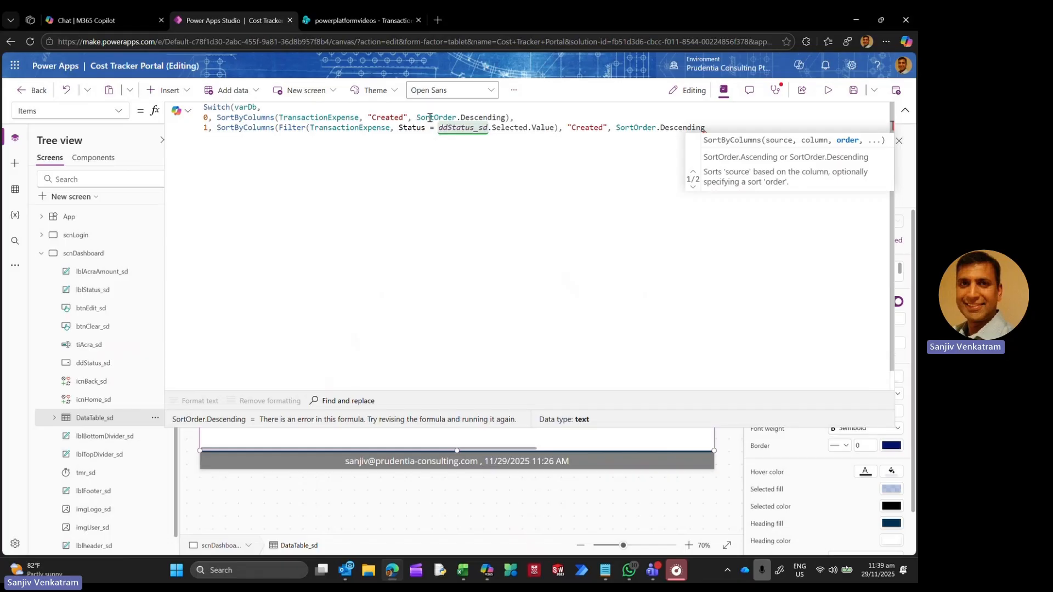
pyautogui.write('),')
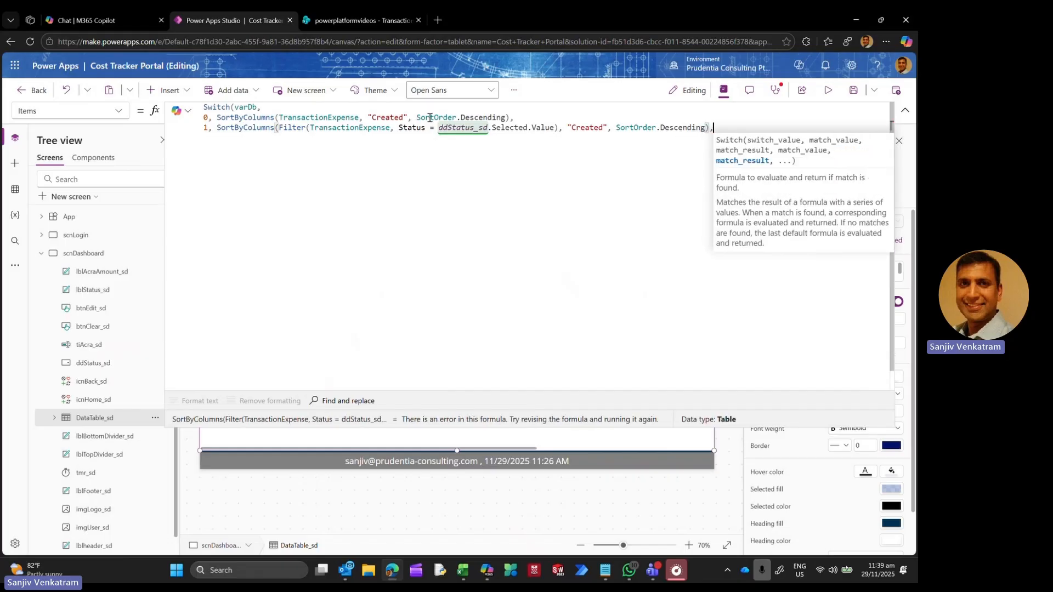
# Step: Add case 2 on a new line of the Switch formula, reusing a copy of the case 1 SortByColumns expression
pyautogui.hotkey('shift', 'Return')
pyautogui.write('2,')
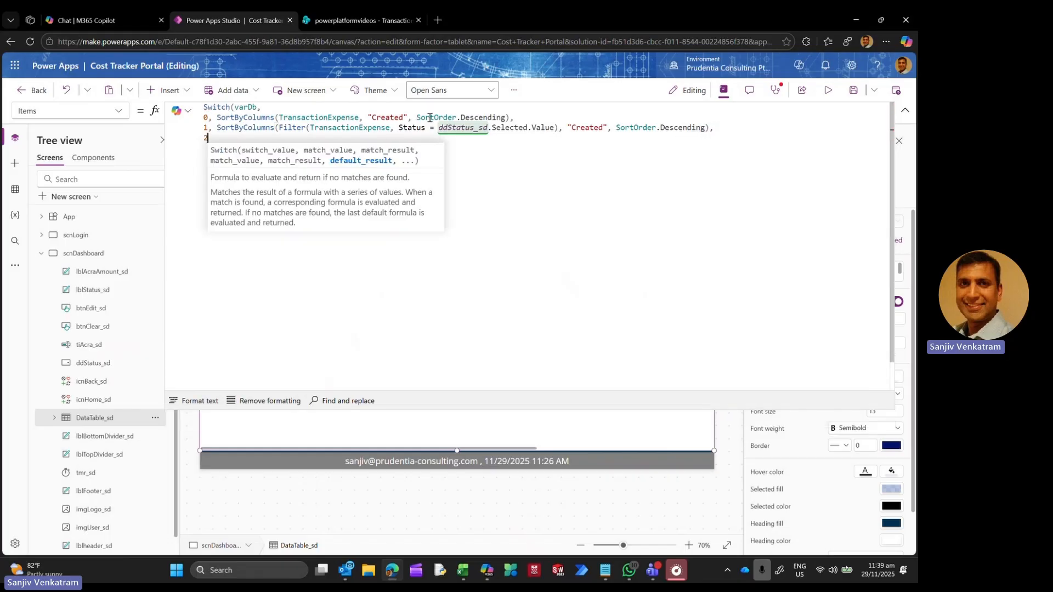
pyautogui.press('BackSpace')
pyautogui.press('BackSpace')
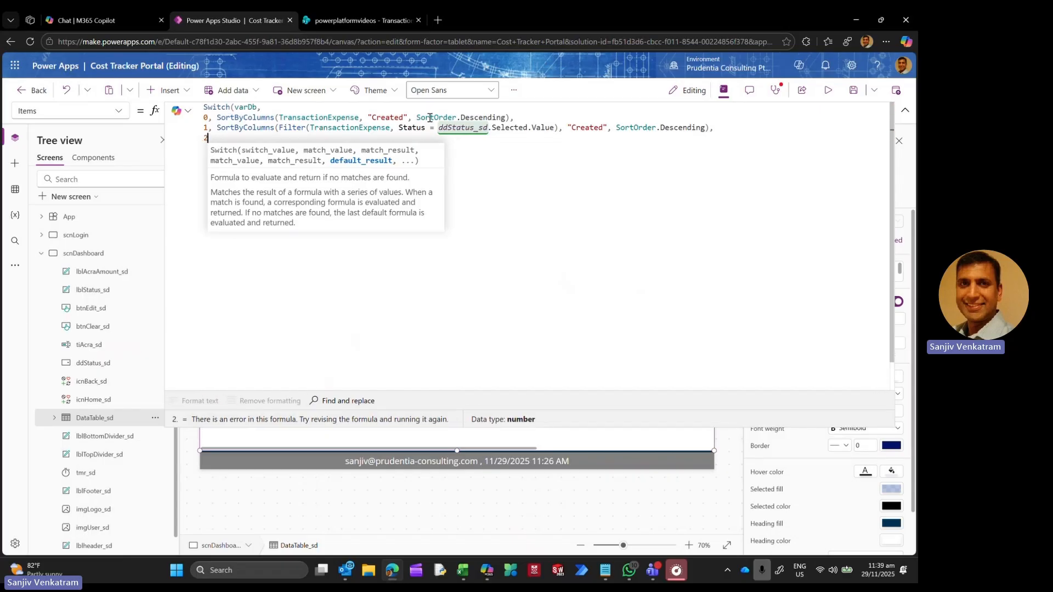
pyautogui.write(',')
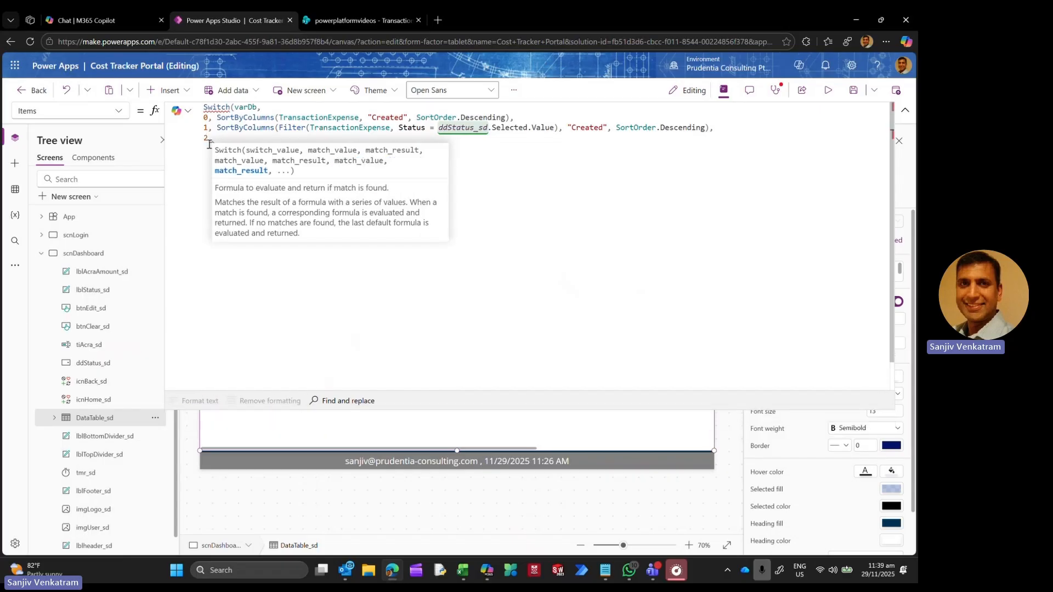
pyautogui.moveTo(217, 128); pyautogui.dragTo(730, 132)
pyautogui.hotkey('ctrl', 'c')
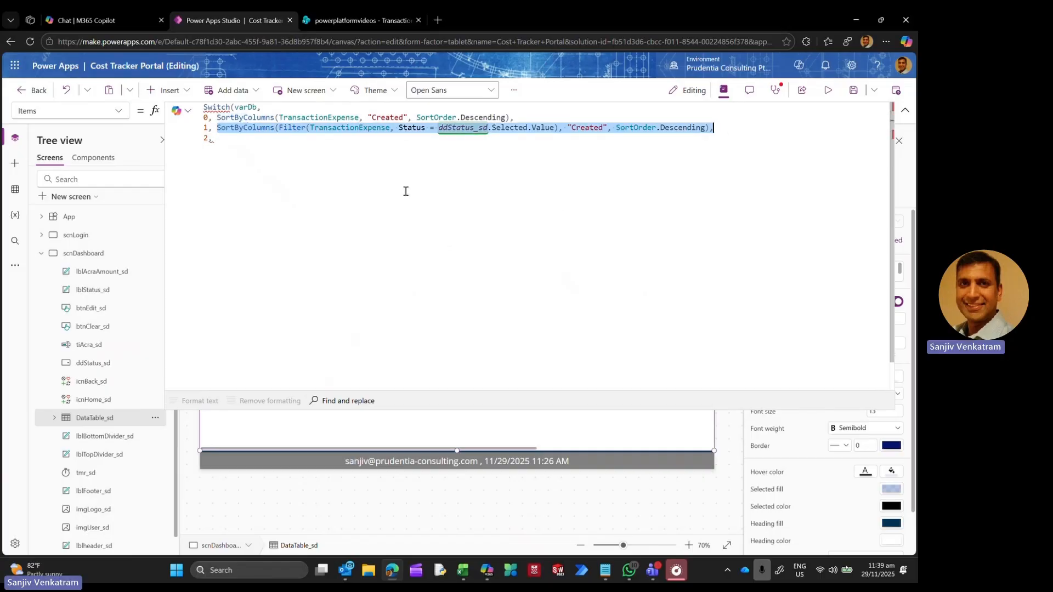
pyautogui.click(257, 144)
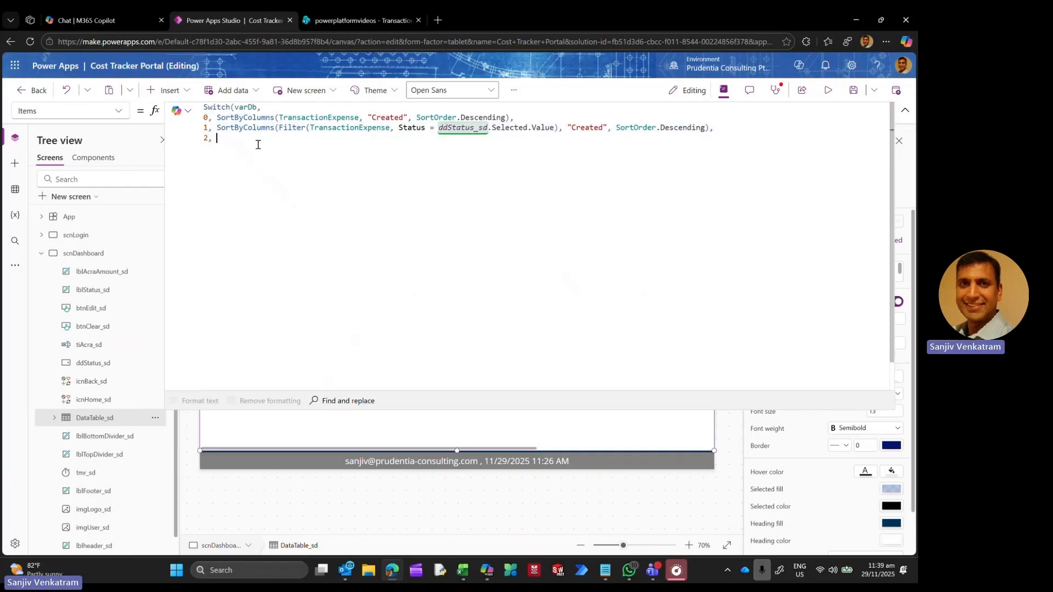
pyautogui.hotkey('ctrl', 'v')
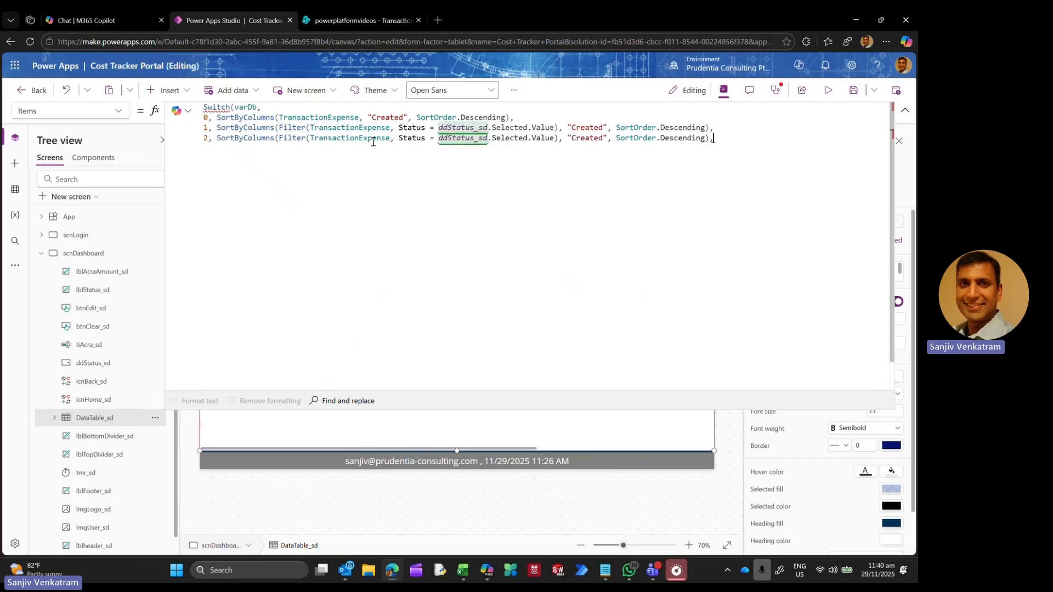
# Step: Replace the status condition in the case 2 filter with the 'Acra Amount' column
pyautogui.moveTo(399, 137); pyautogui.dragTo(558, 138)
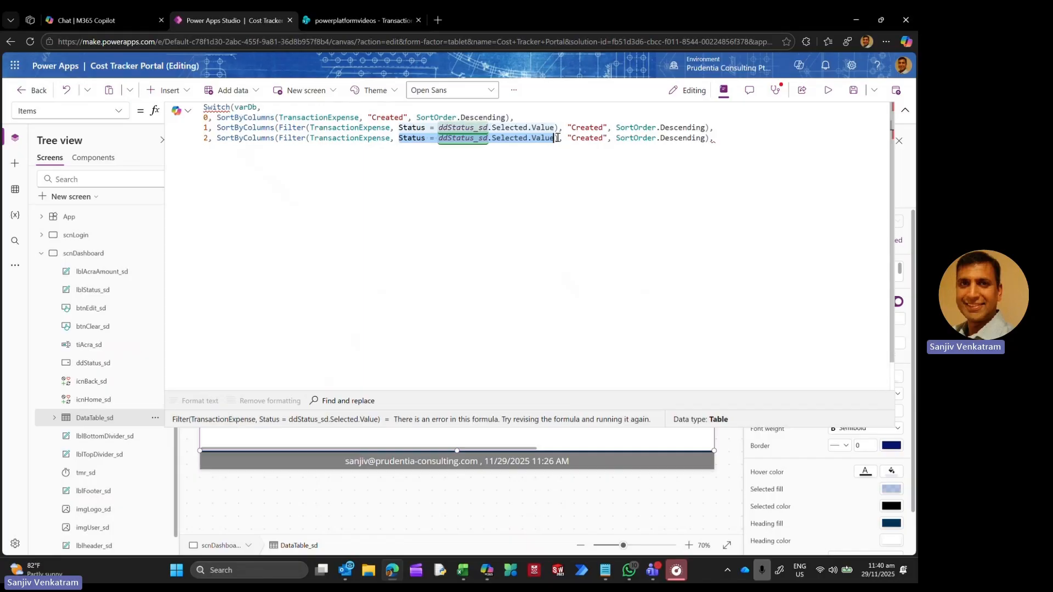
pyautogui.write('acr')
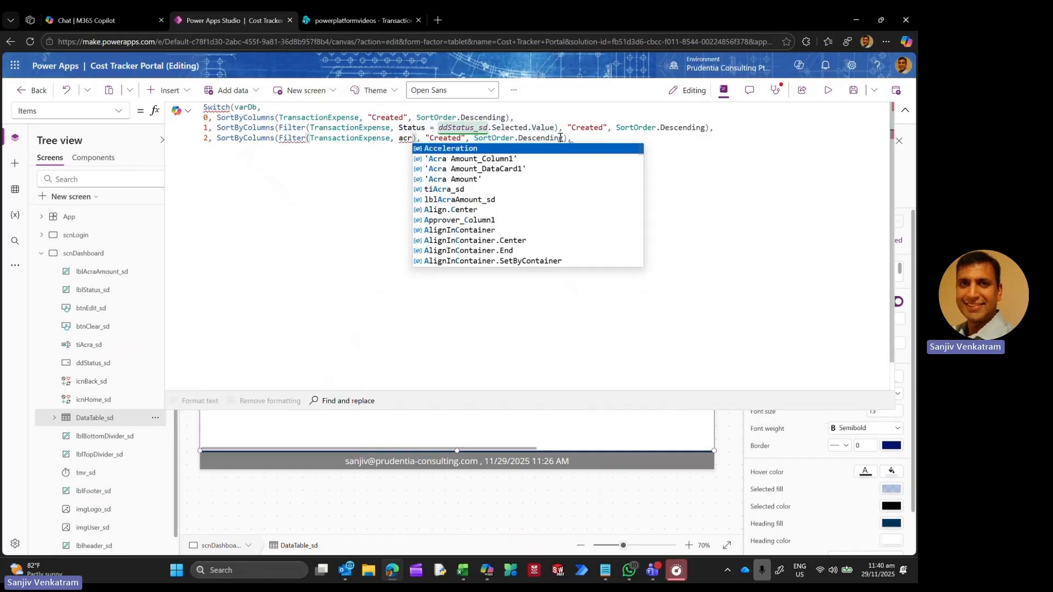
pyautogui.write('a')
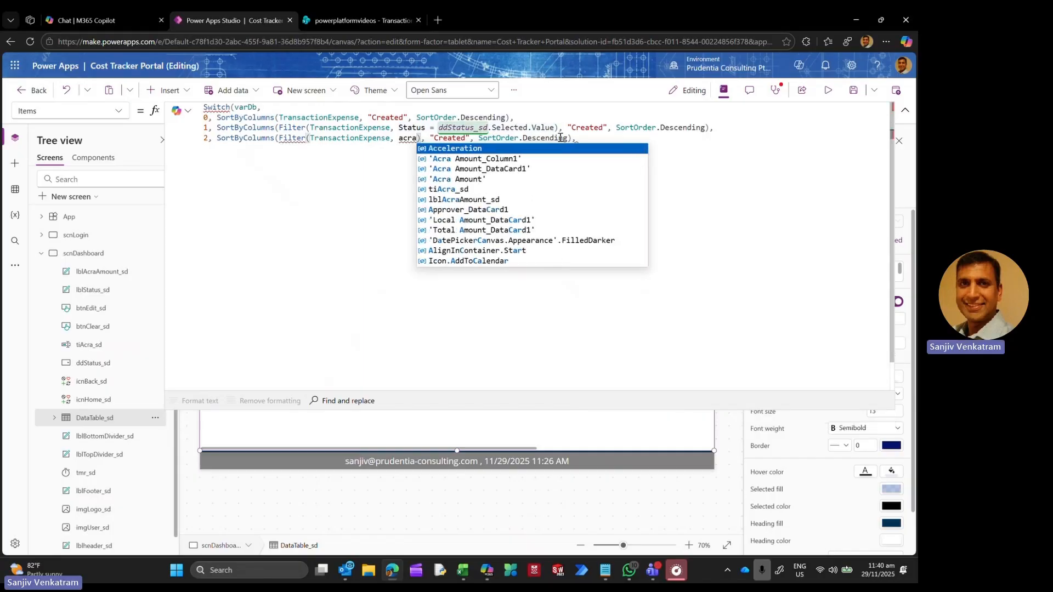
pyautogui.press('Down')
pyautogui.press('Down')
pyautogui.press('Down')
pyautogui.press('Tab')
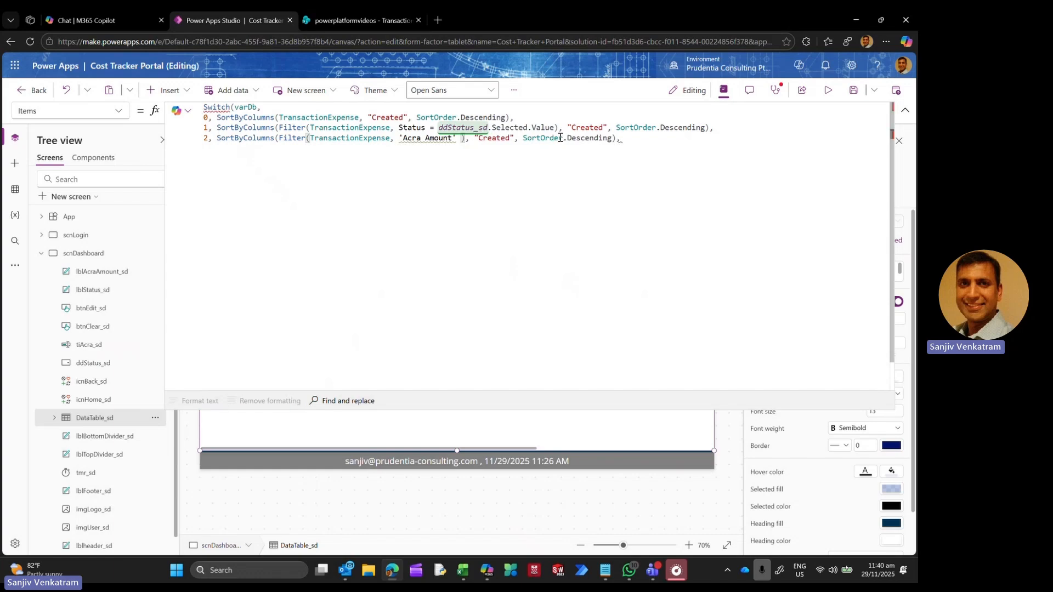
# Step: Complete the case 2 filter condition with > Value(tiAcra_sd.Text) after 'Acra Amount'
pyautogui.write('> t')
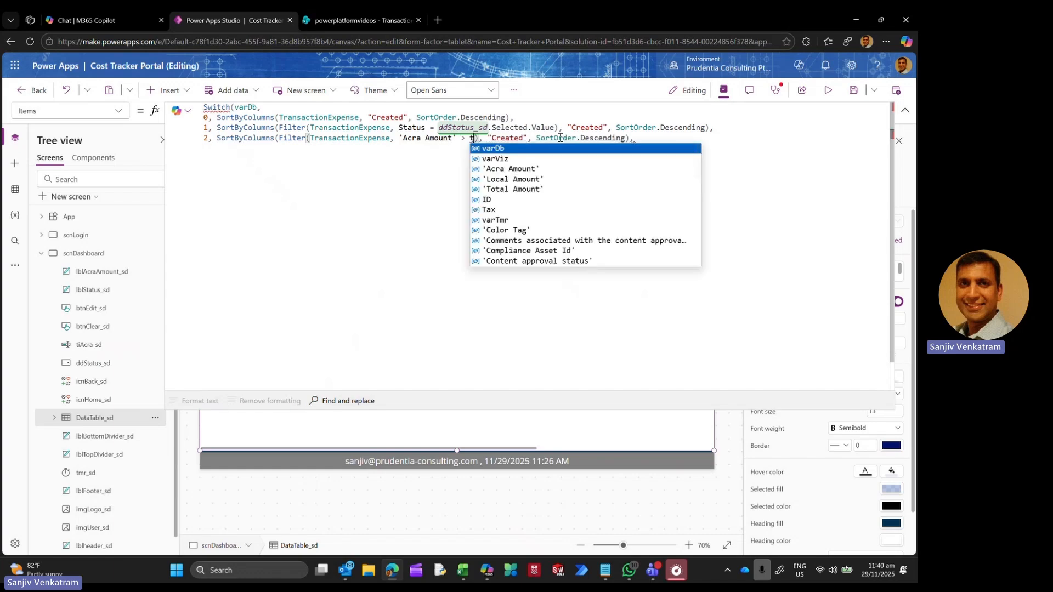
pyautogui.press('BackSpace')
pyautogui.write('Val')
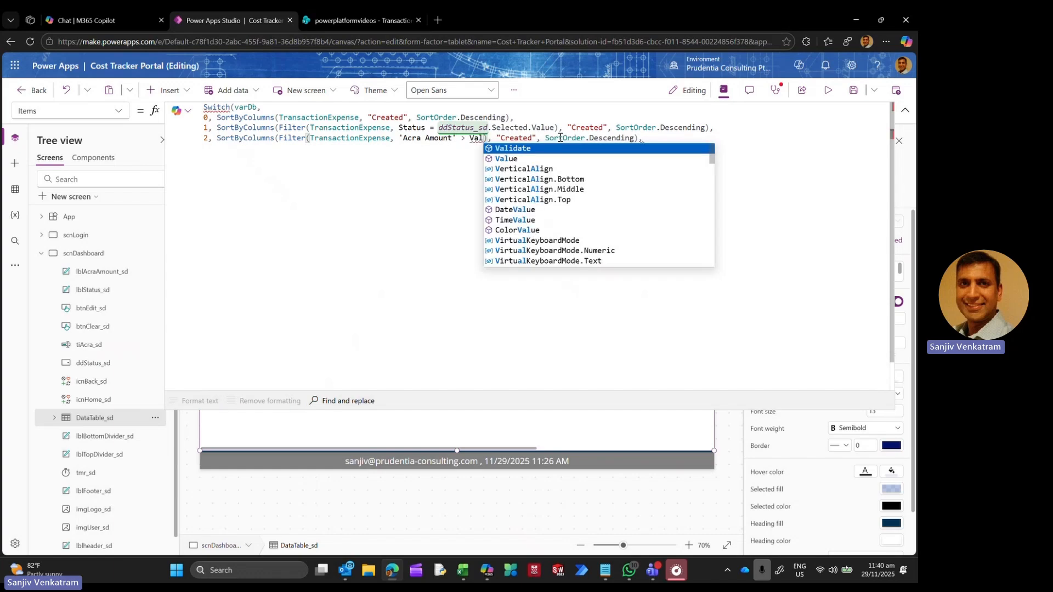
pyautogui.write('ue (')
pyautogui.press('BackSpace')
pyautogui.press('BackSpace')
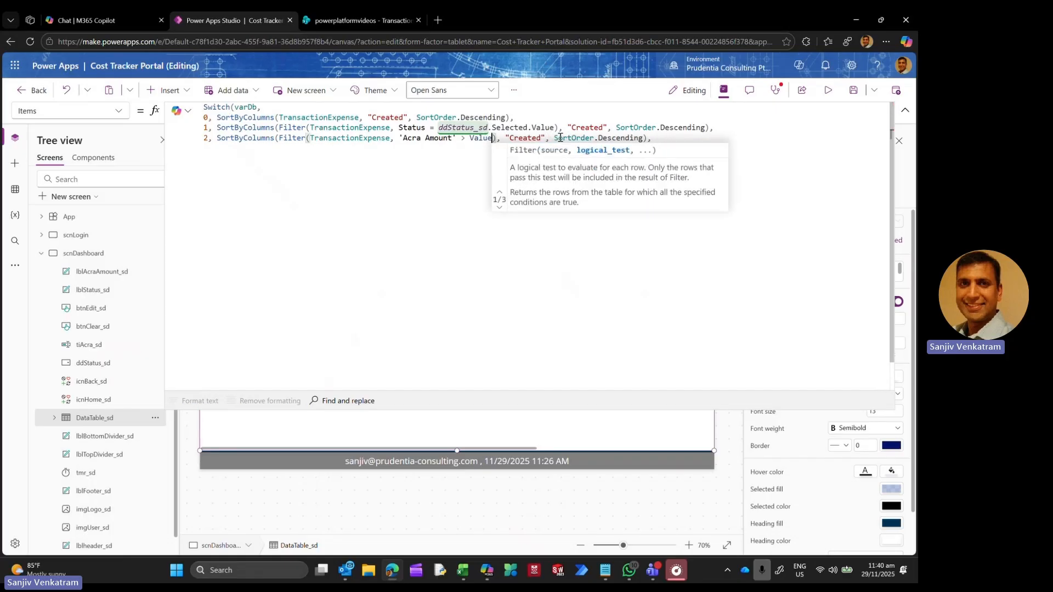
pyautogui.write('(t')
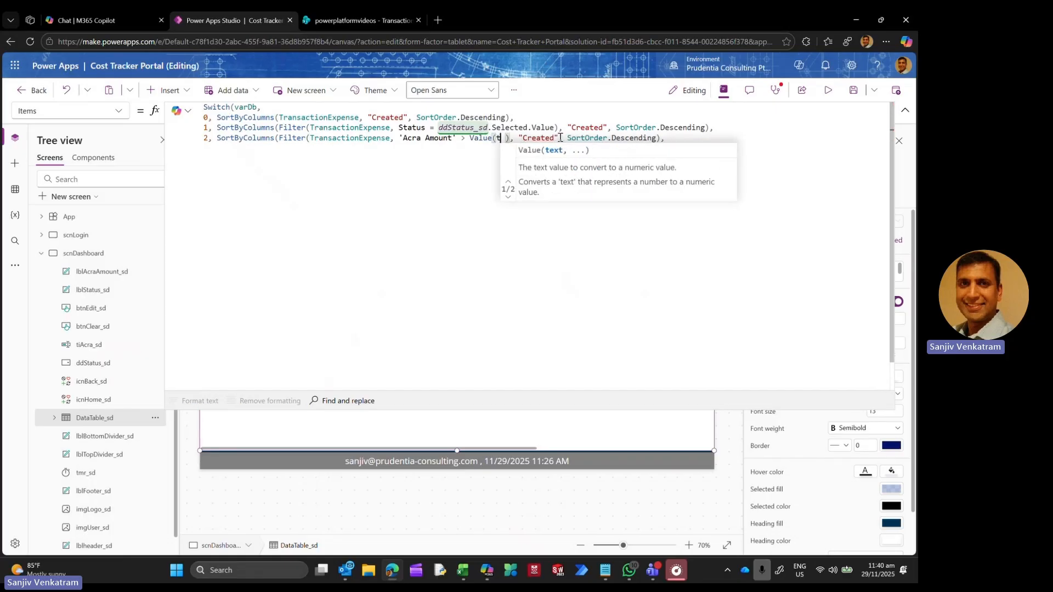
pyautogui.write('i')
pyautogui.press('Tab')
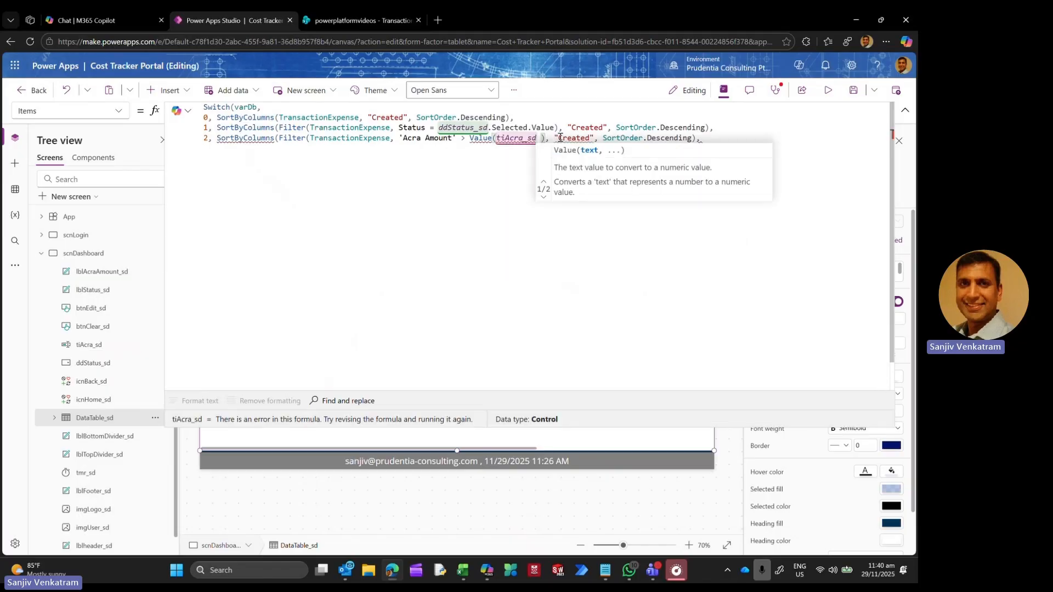
pyautogui.write('.Text')
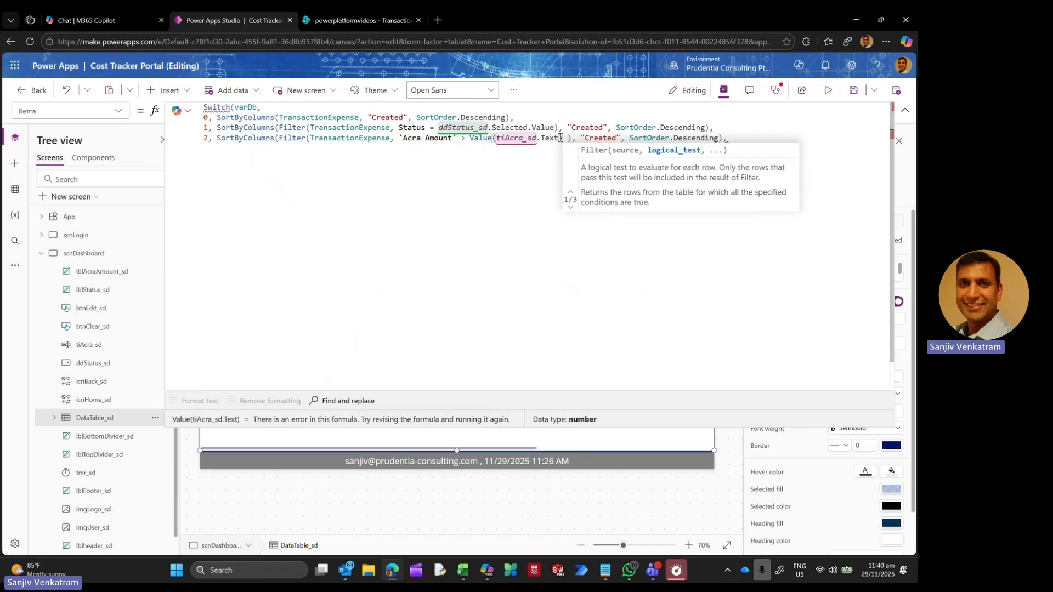
pyautogui.write(')')
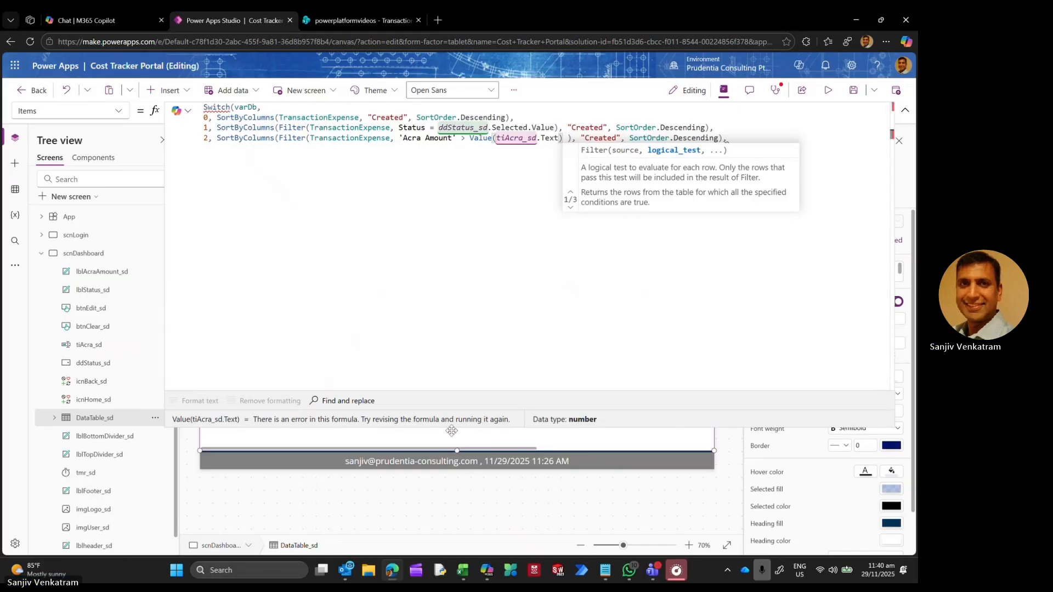
# Step: Shrink the formula area and replace the trailing comma of case 2 with a closing parenthesis to end the Switch formula
pyautogui.moveTo(456, 447); pyautogui.dragTo(463, 187)
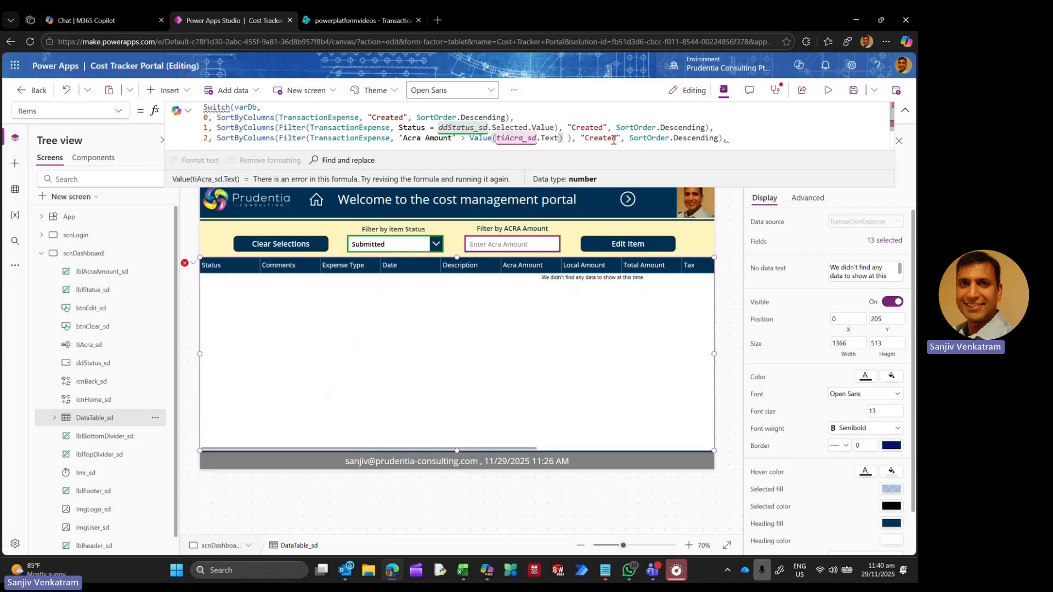
pyautogui.moveTo(731, 134); pyautogui.dragTo(729, 136)
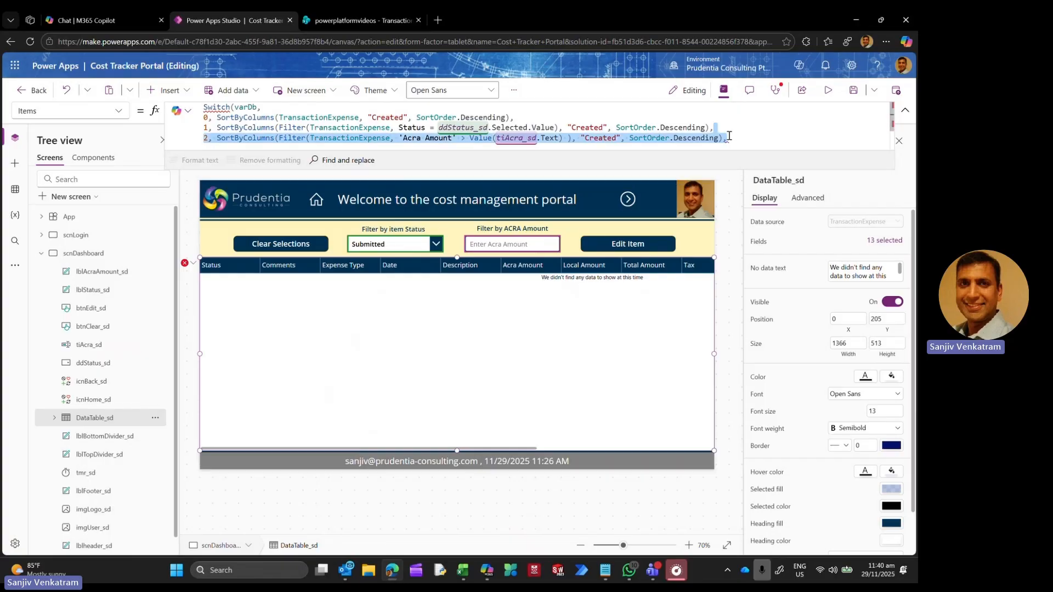
pyautogui.click(738, 138)
pyautogui.press('BackSpace')
pyautogui.write(')')
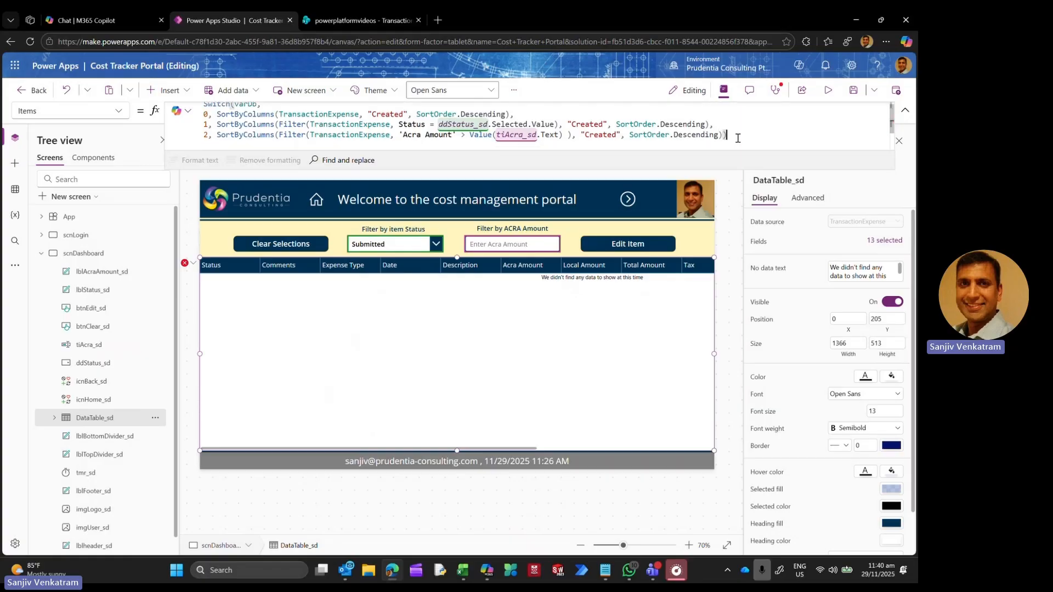
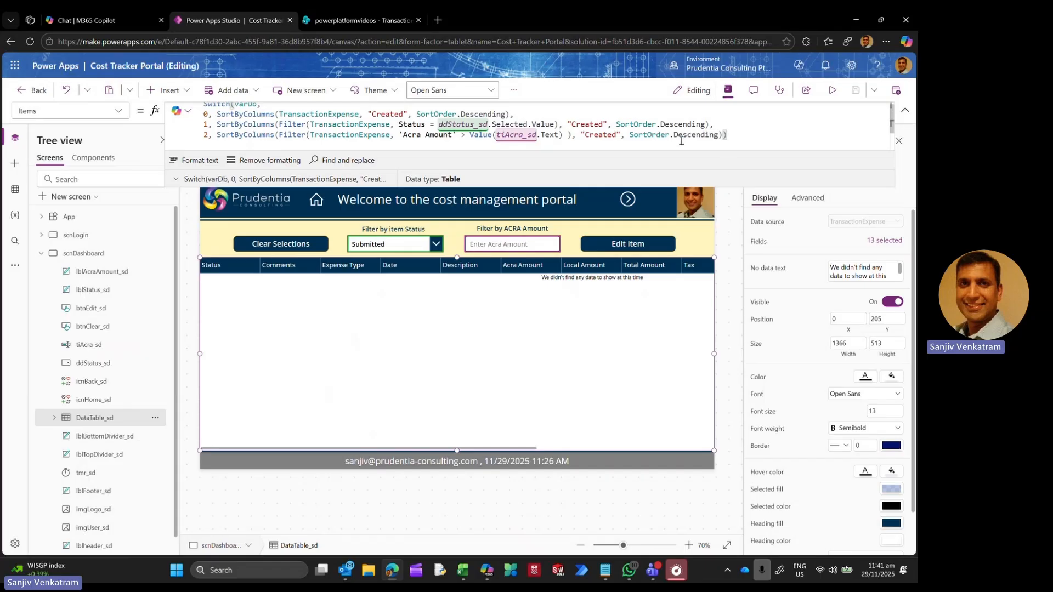
# Step: Preview the app, clear the dashboard selections, and test filtering the table by an ACRA amount of 150
pyautogui.click(832, 90)
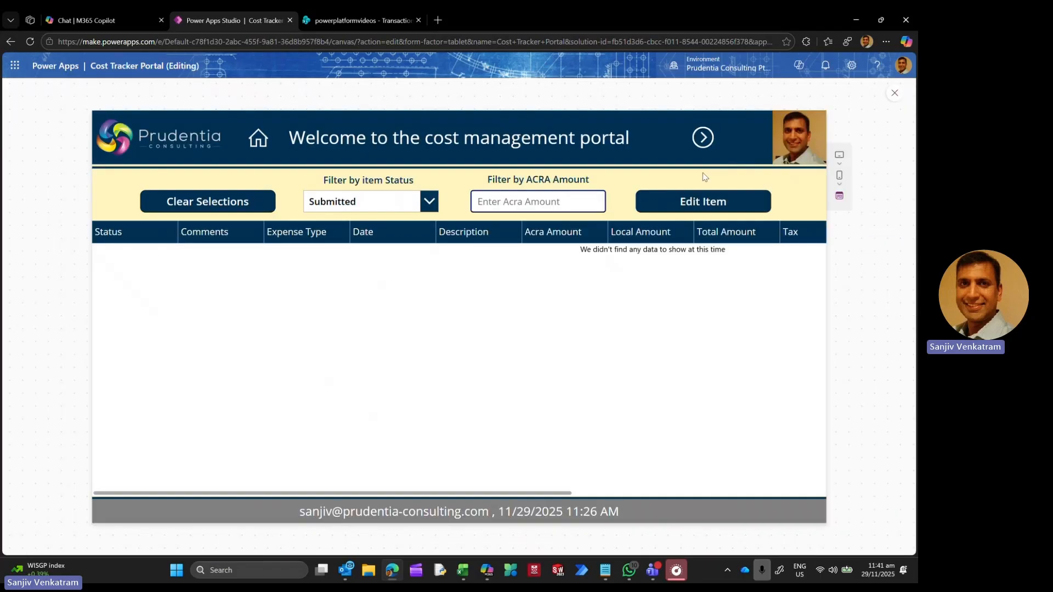
pyautogui.click(258, 204)
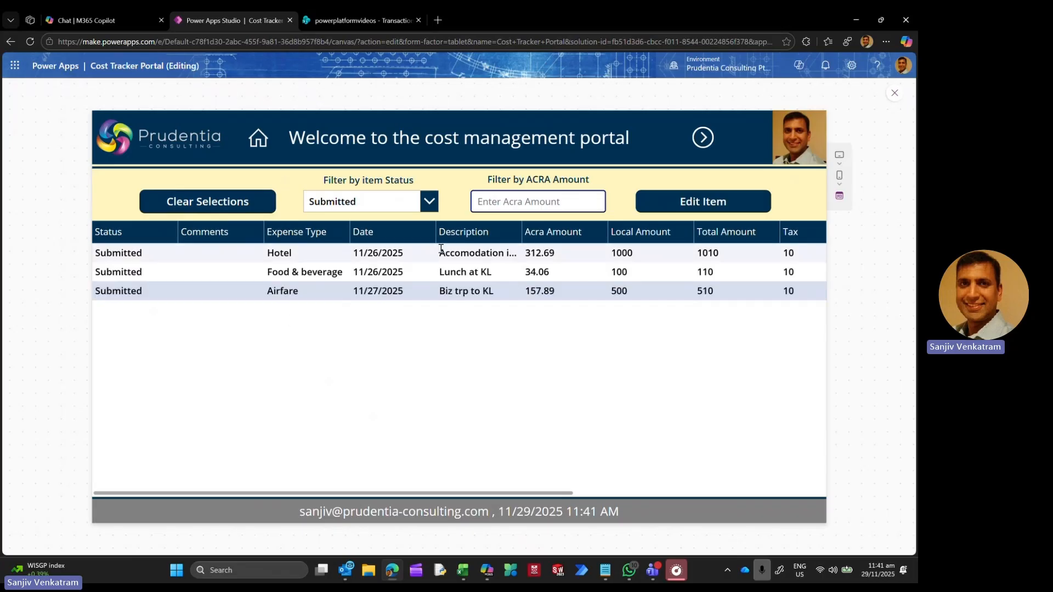
pyautogui.click(535, 207)
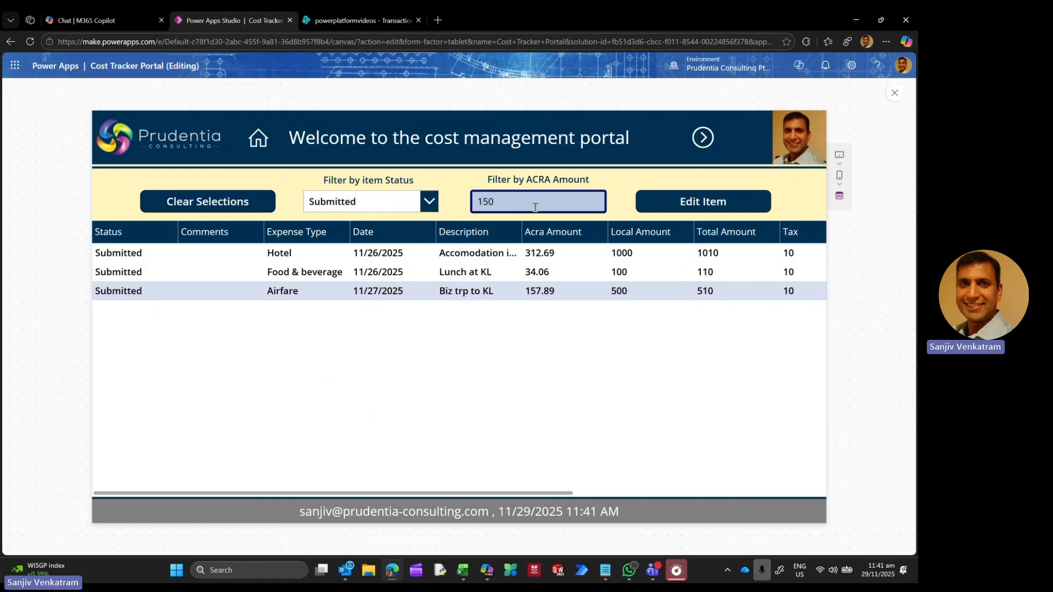
pyautogui.click(618, 206)
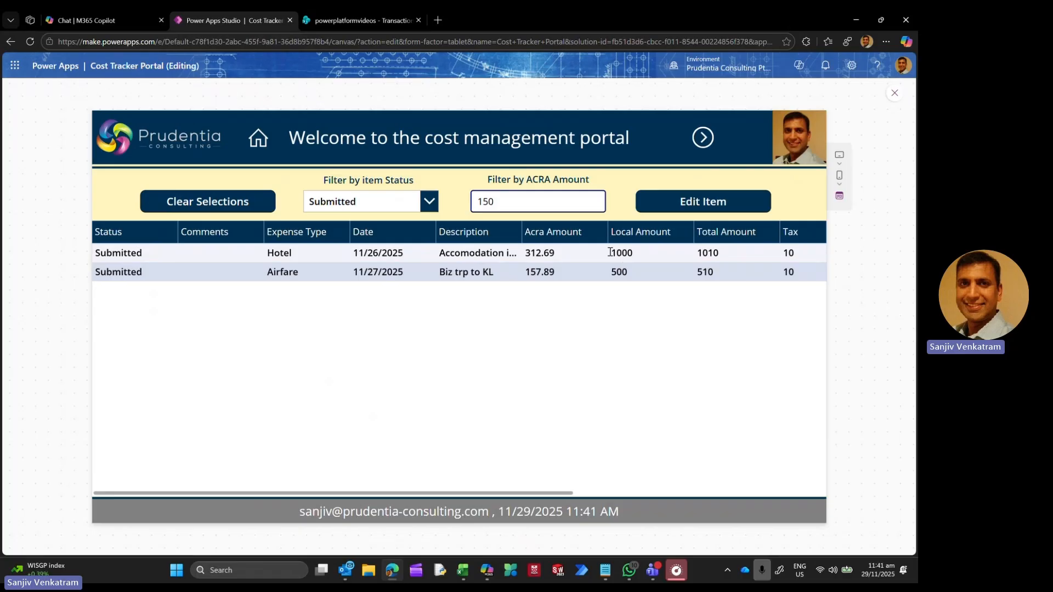
# Step: Empty the ACRA amount filter and clear the selections to reset the data table
pyautogui.moveTo(499, 203); pyautogui.dragTo(386, 213)
pyautogui.press('BackSpace')
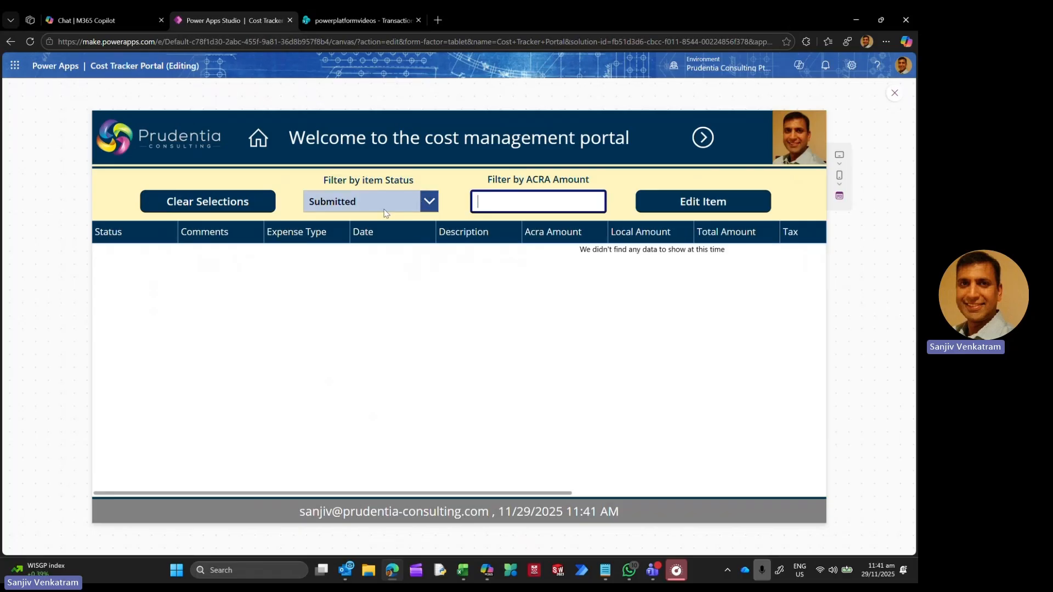
pyautogui.click(259, 194)
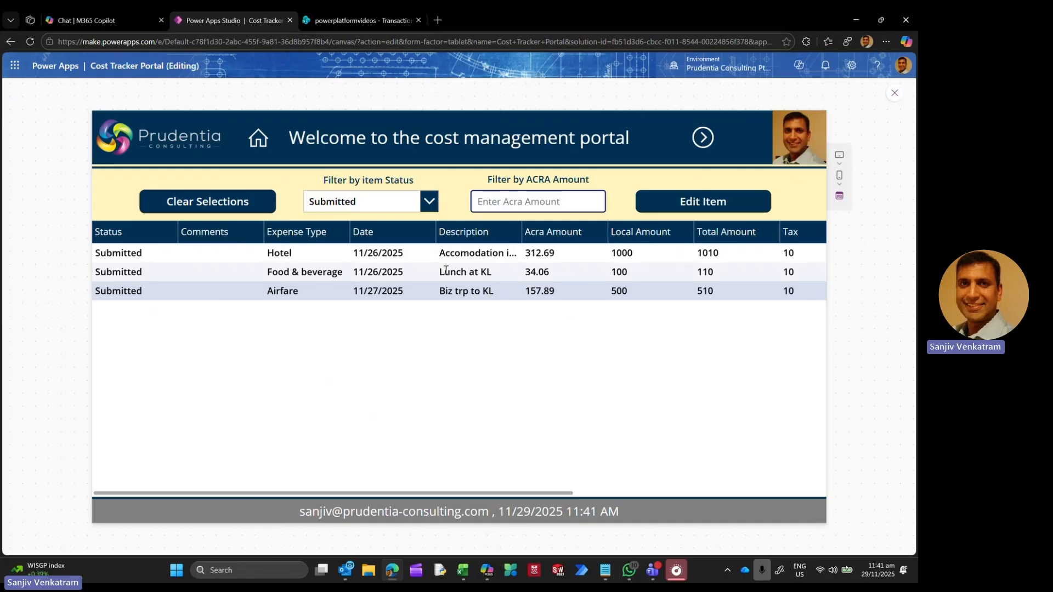
# Step: Test the dashboard's status filter with Approved and with All
pyautogui.click(429, 202)
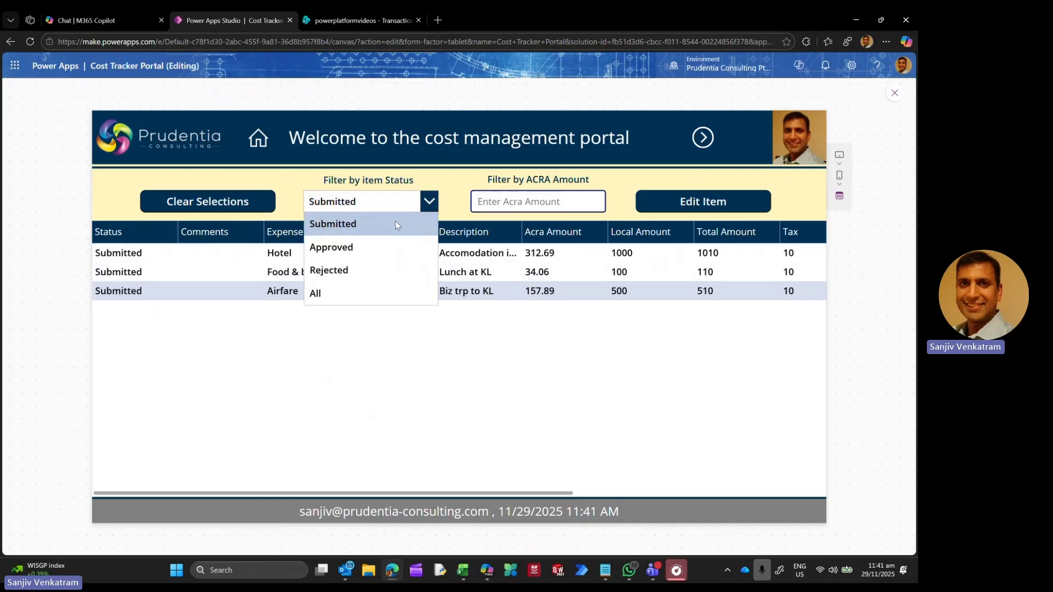
pyautogui.click(360, 250)
pyautogui.click(430, 207)
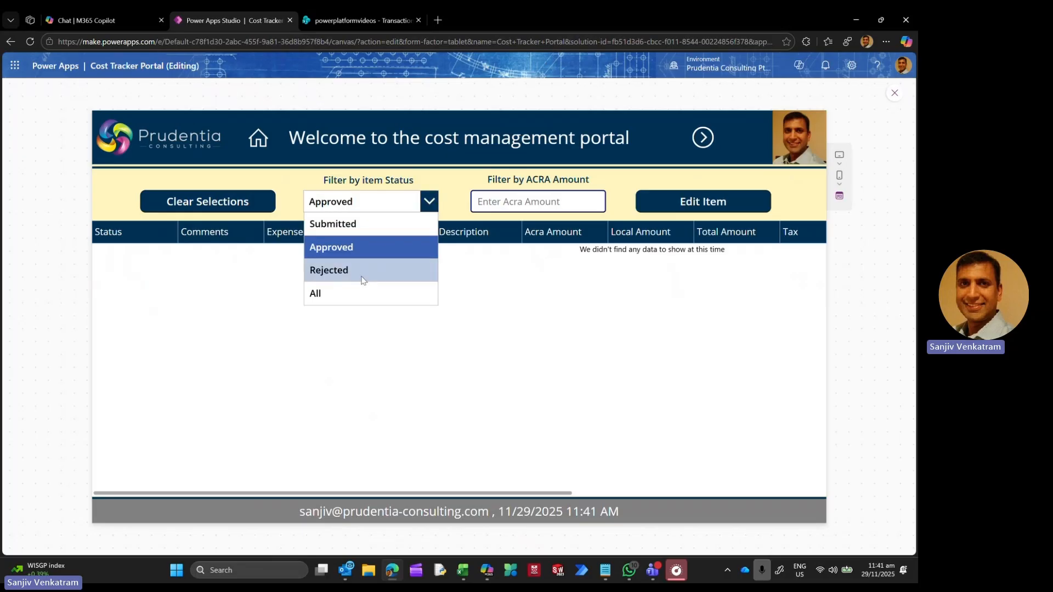
pyautogui.click(409, 294)
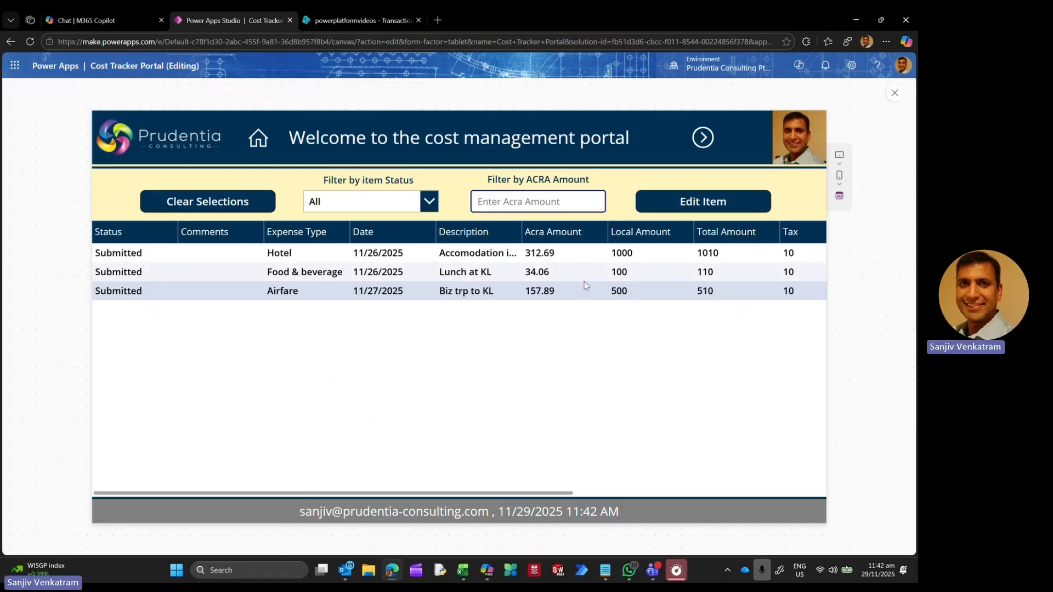
# Step: Test Edit Item in the preview, return to the editor, and inspect the OnSelect formula of btnEdit_sd on scnDashboard
pyautogui.click(697, 207)
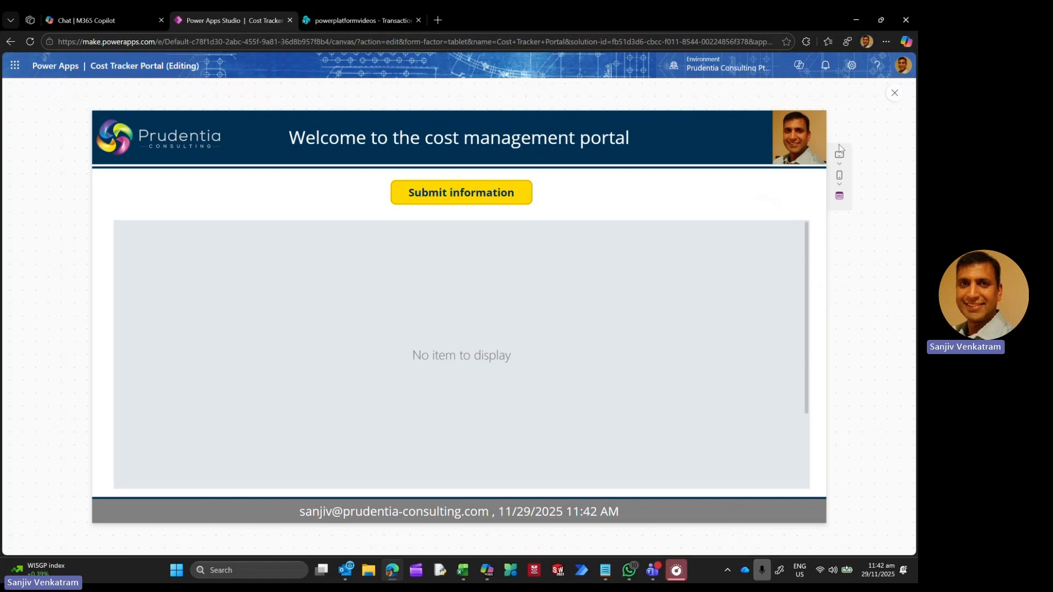
pyautogui.click(894, 93)
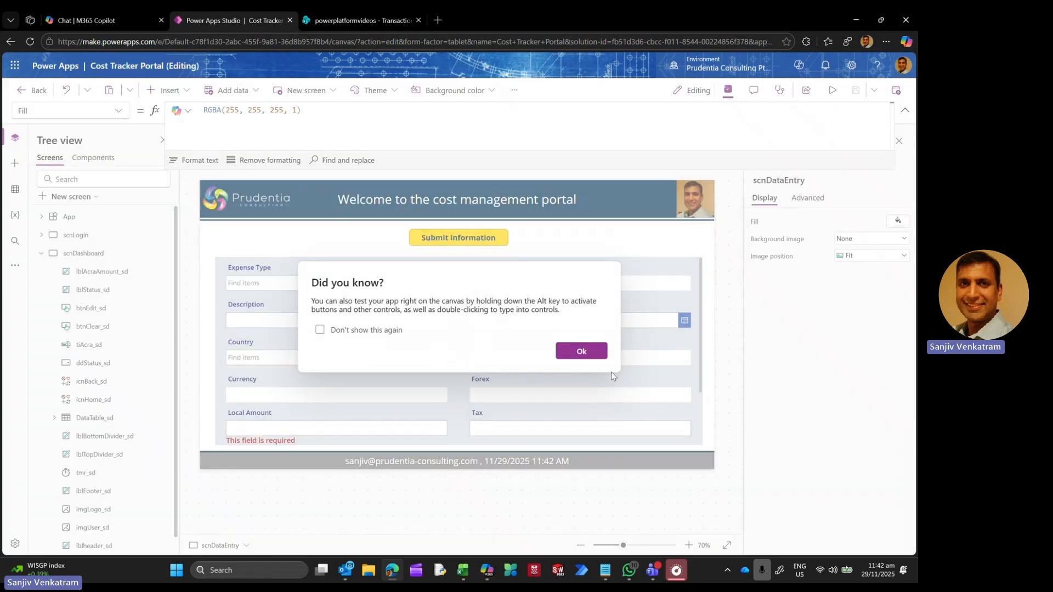
pyautogui.click(581, 352)
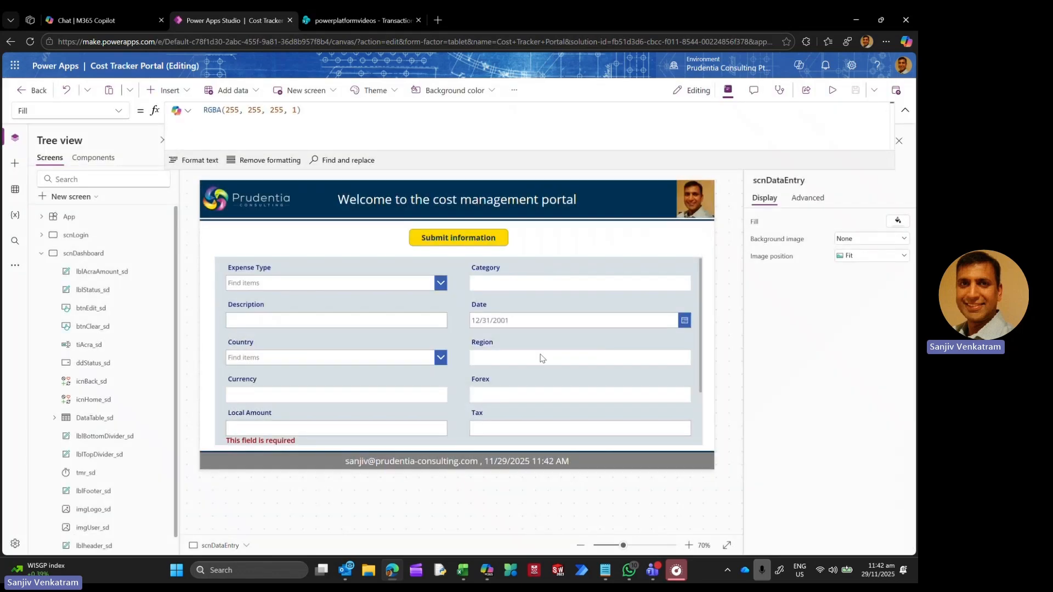
pyautogui.click(93, 257)
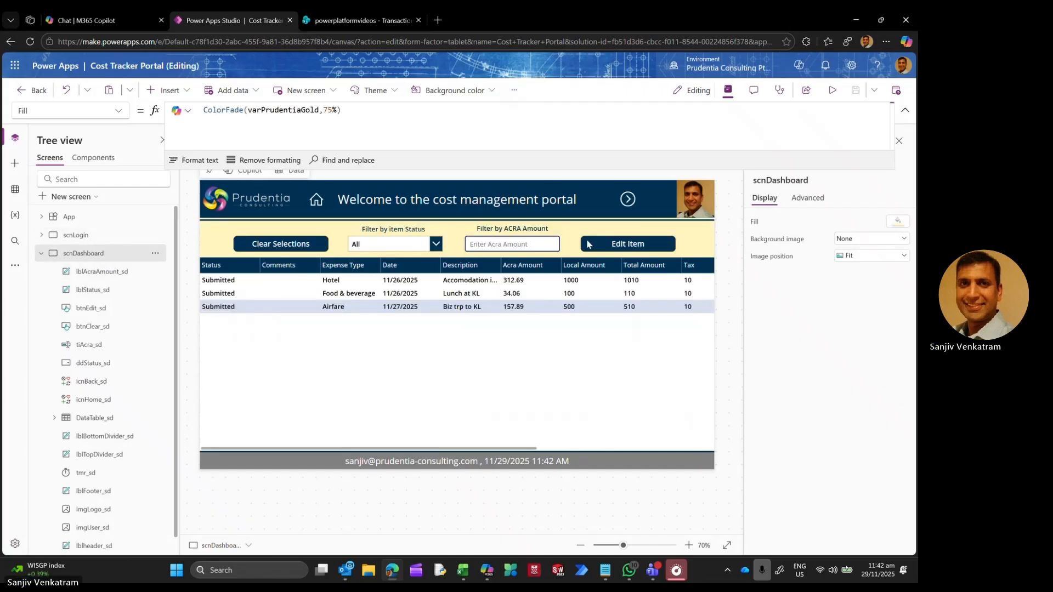
pyautogui.click(592, 243)
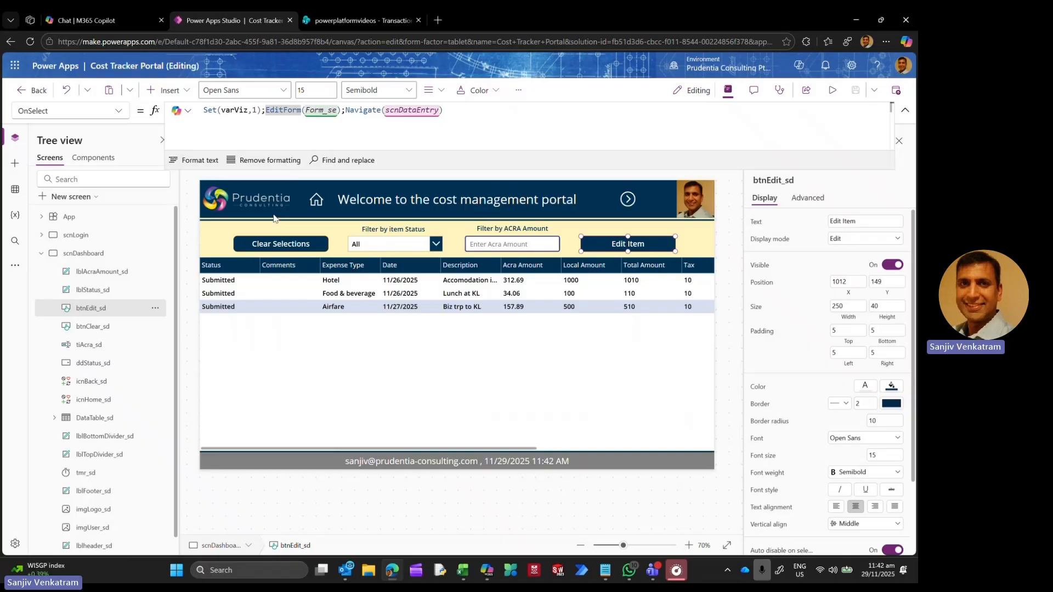
# Step: Set the default mode of Form_se on scnDataEntry to Edit
pyautogui.click(40, 254)
pyautogui.click(77, 271)
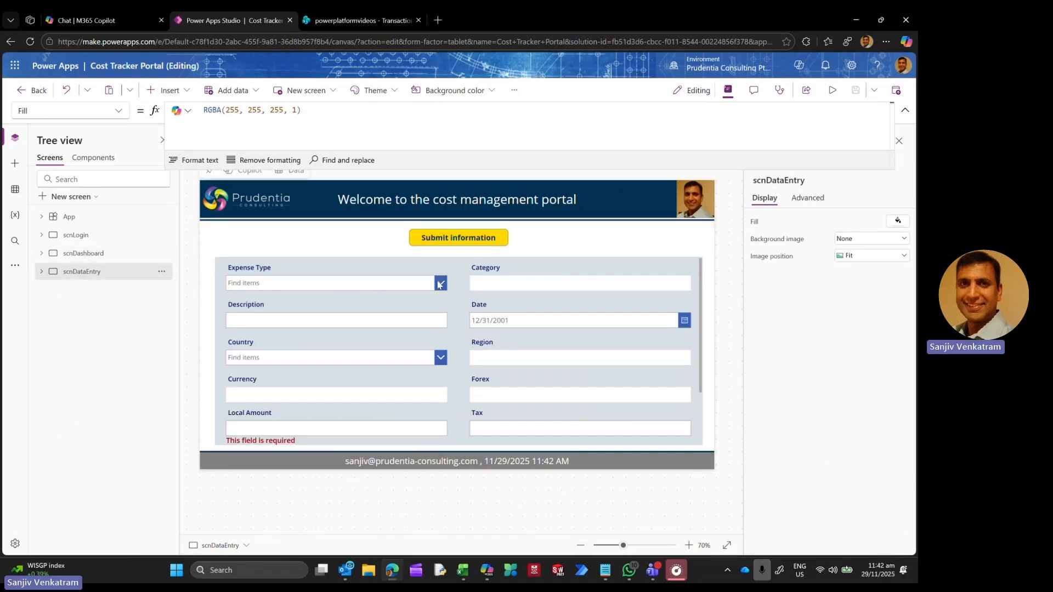
pyautogui.click(703, 280)
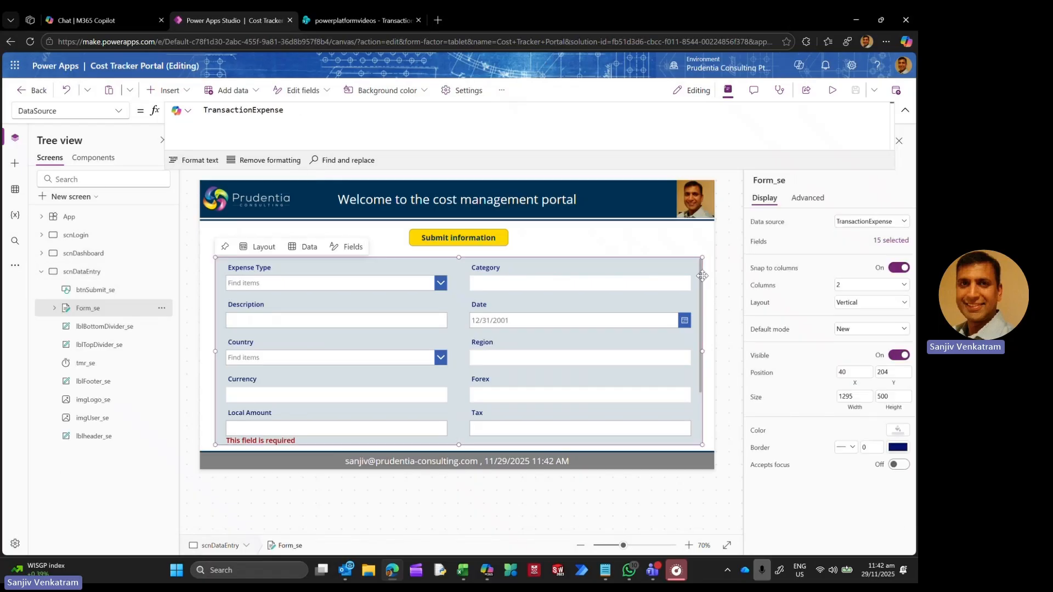
pyautogui.click(842, 330)
pyautogui.click(857, 345)
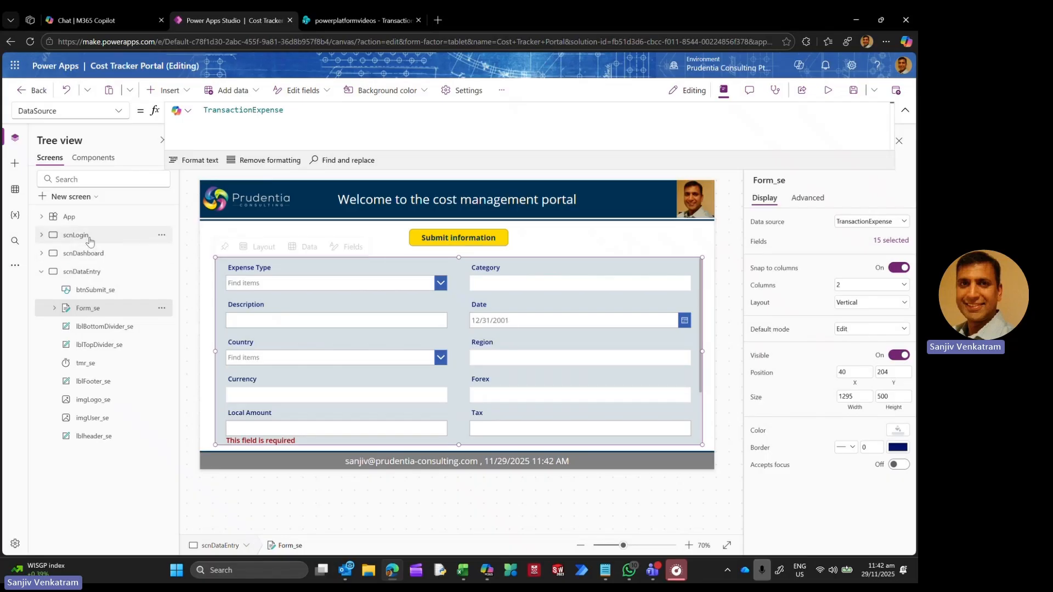
# Step: Preview the app from scnDashboard, test Edit Item again, and return to the editor
pyautogui.click(86, 254)
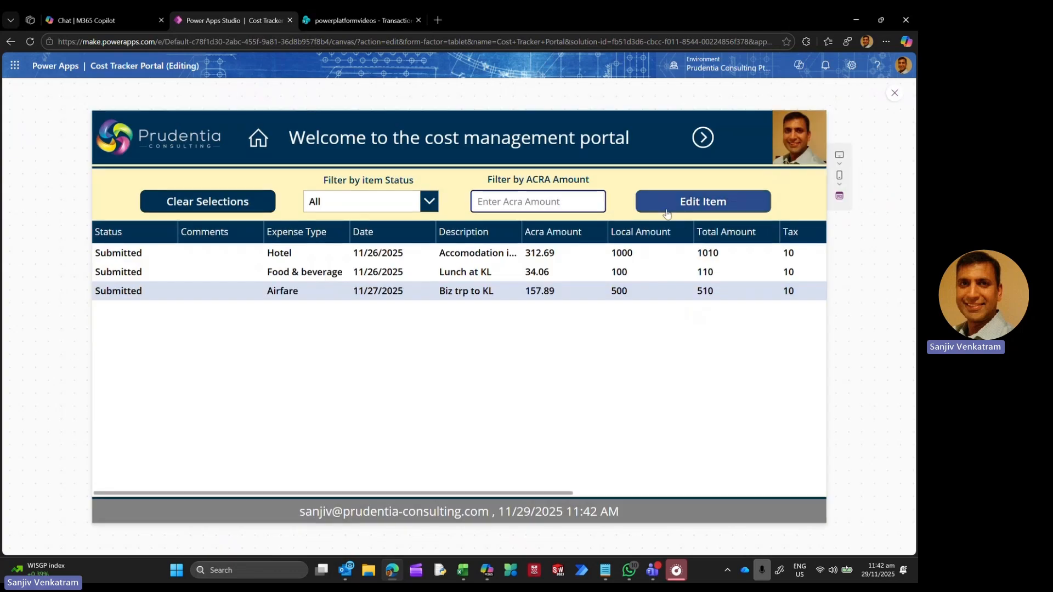
pyautogui.click(665, 211)
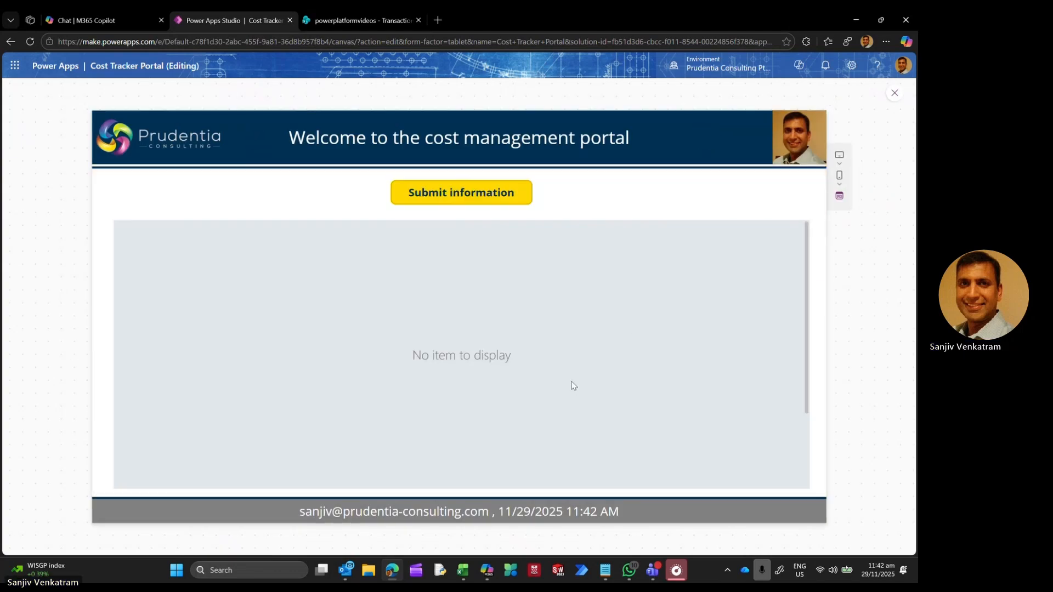
pyautogui.click(894, 93)
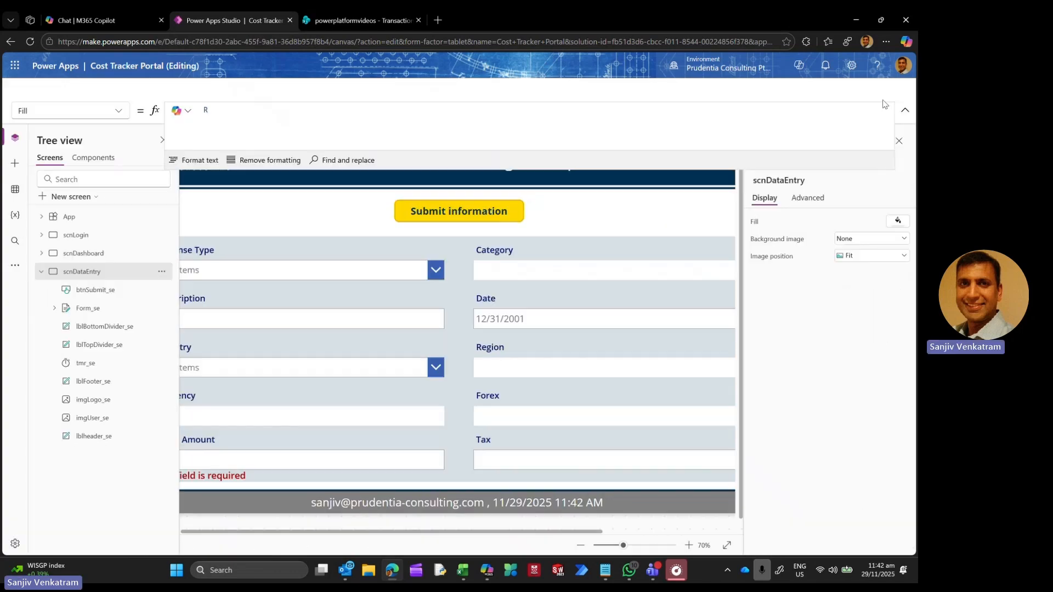
pyautogui.click(579, 351)
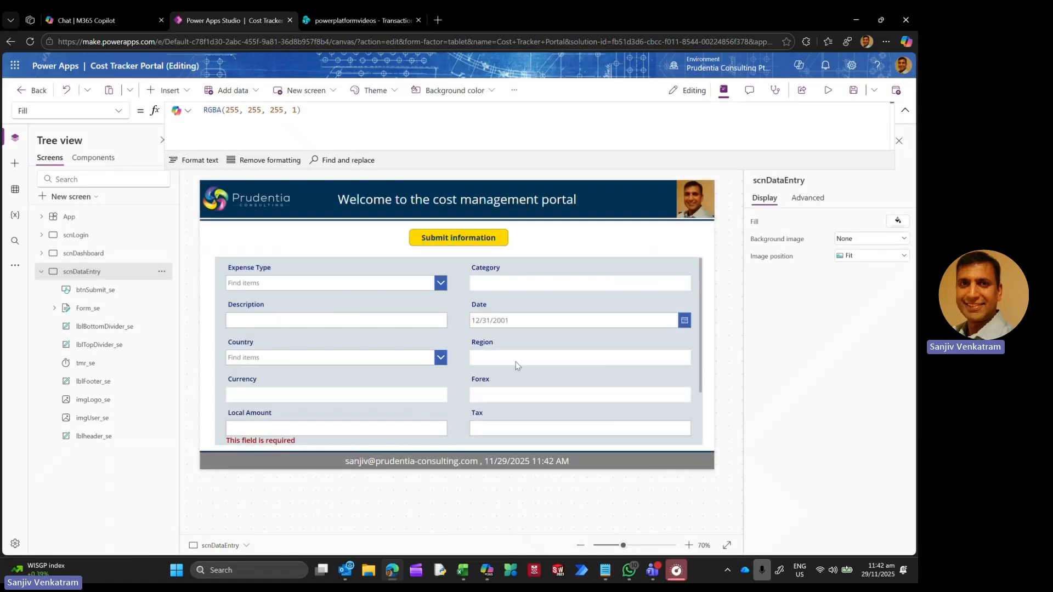
pyautogui.click(83, 254)
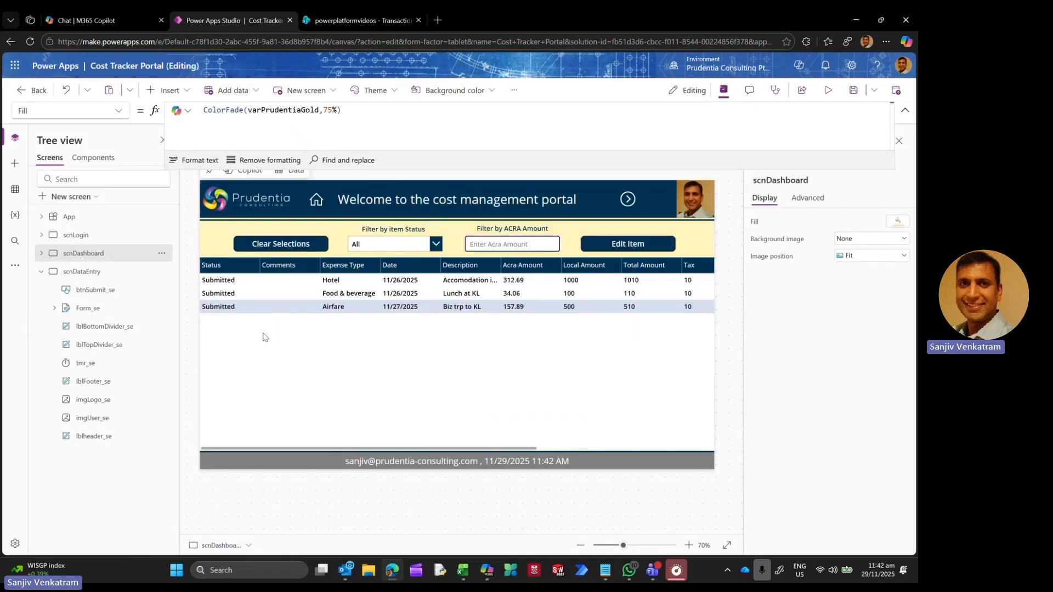
pyautogui.click(85, 277)
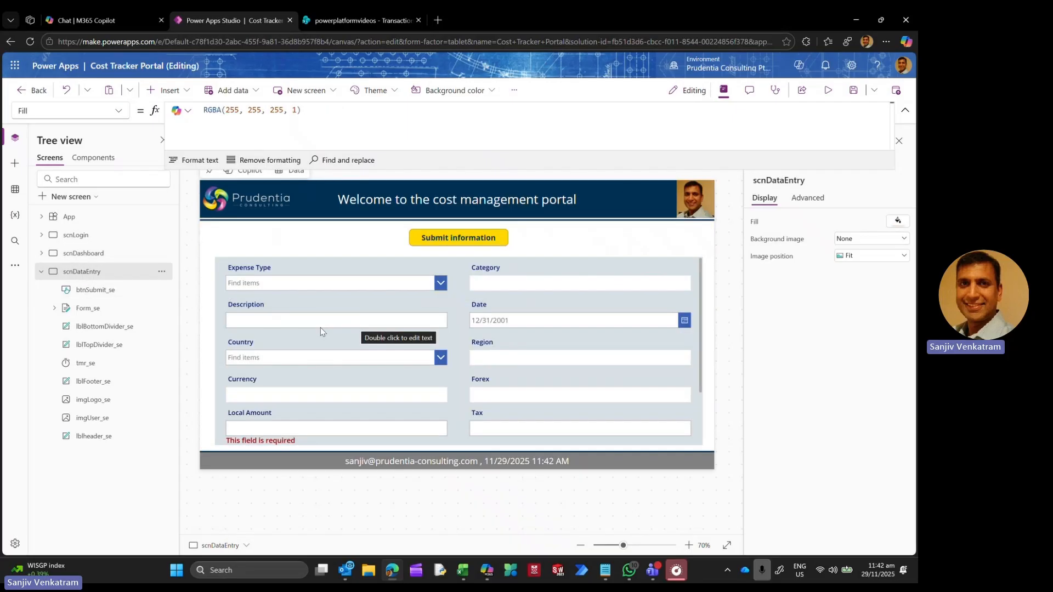
pyautogui.click(97, 255)
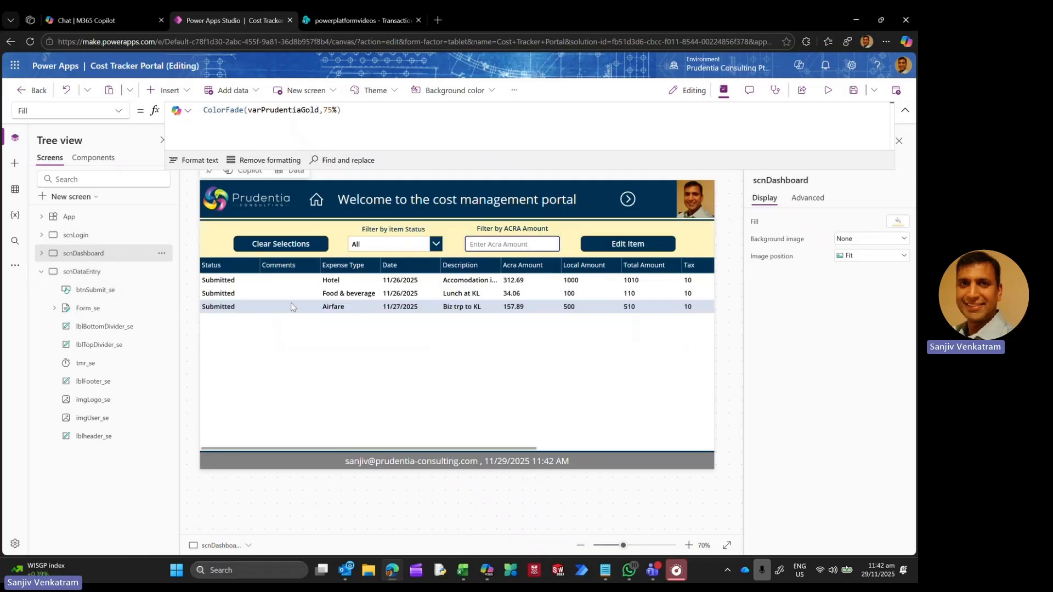
pyautogui.click(93, 277)
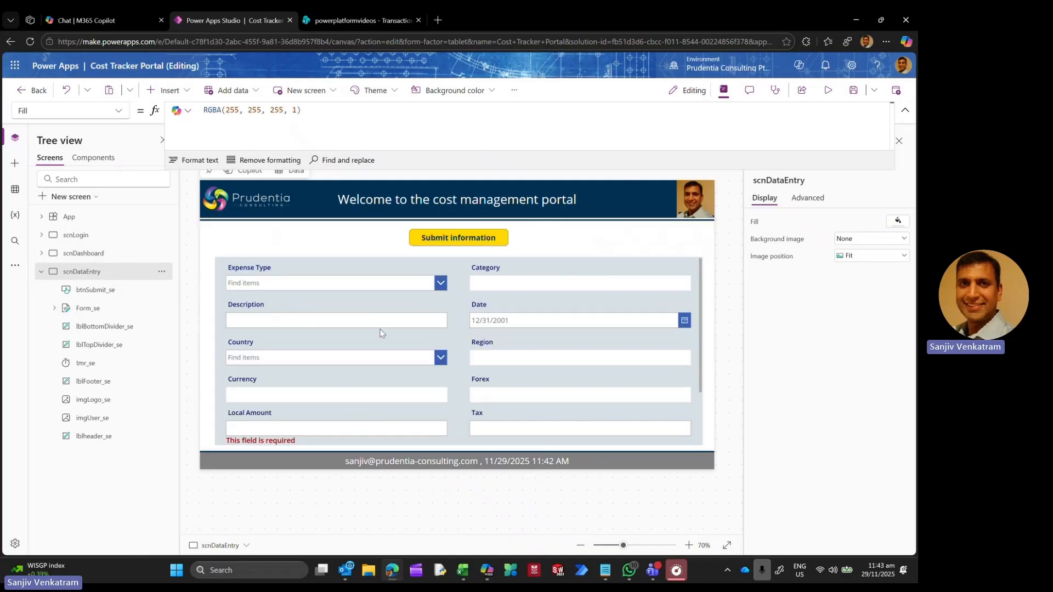
# Step: Set the Item property of Form_se on scnDataEntry to DataTable_sd.Selected
pyautogui.click(91, 308)
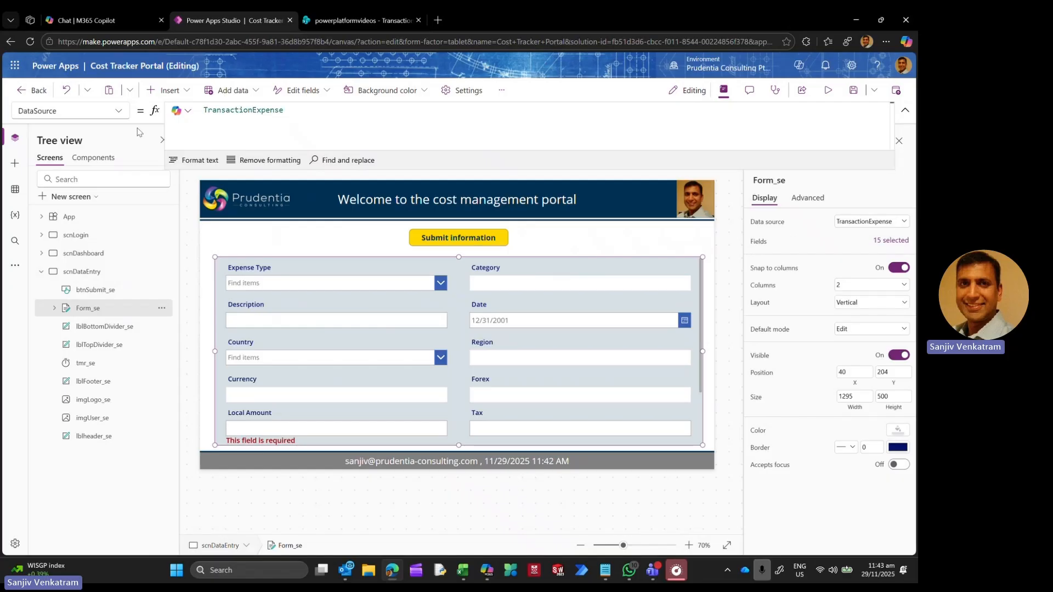
pyautogui.click(119, 111)
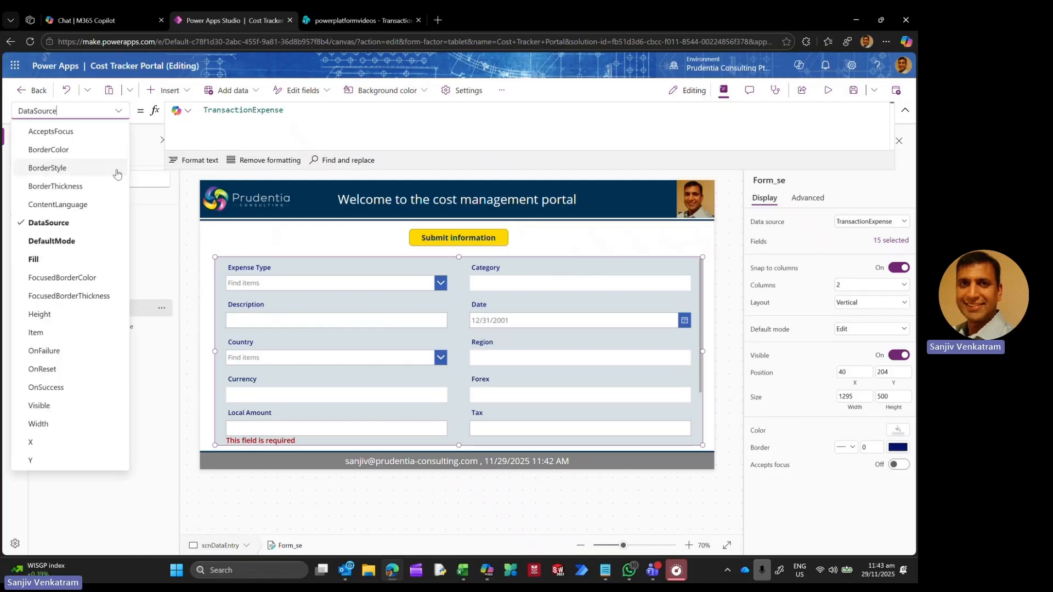
pyautogui.click(70, 333)
pyautogui.click(291, 116)
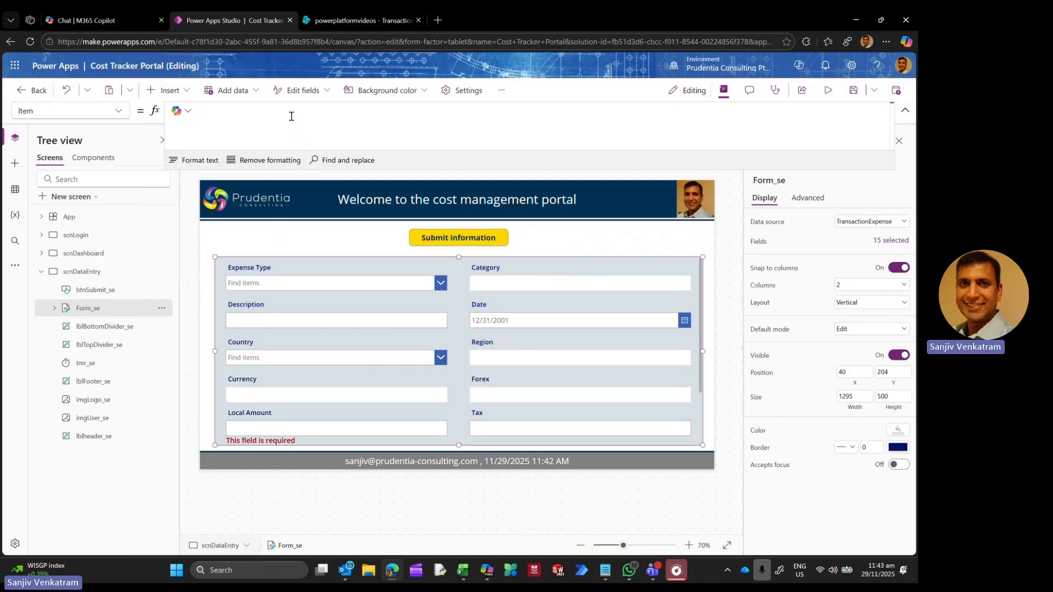
pyautogui.write('datata')
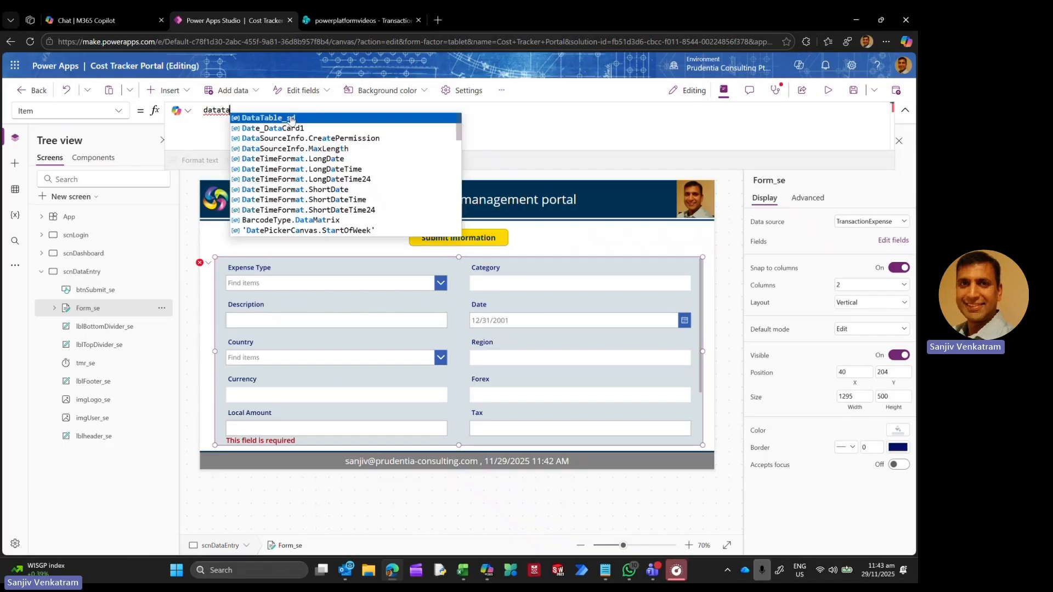
pyautogui.click(291, 118)
pyautogui.write('.Selected')
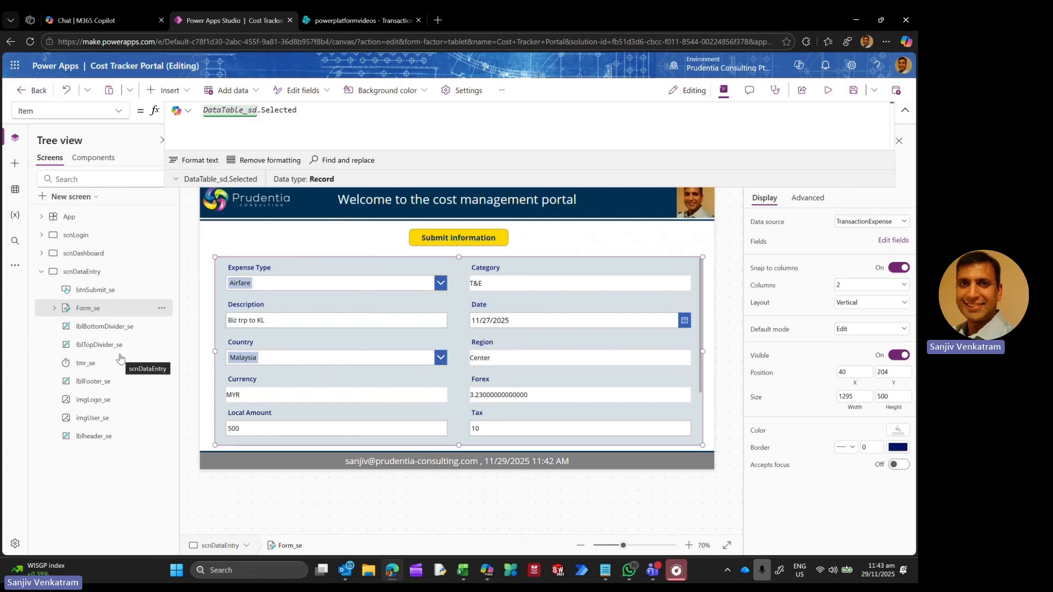
# Step: Preview the app from scnDashboard and open the selected Airfare record with Edit Item
pyautogui.click(105, 253)
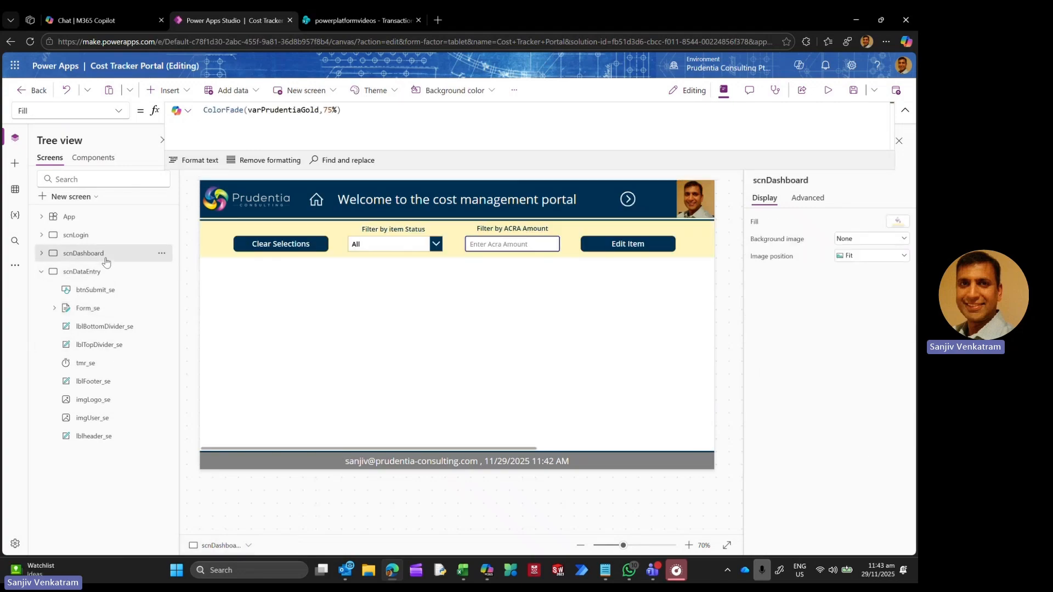
pyautogui.click(828, 90)
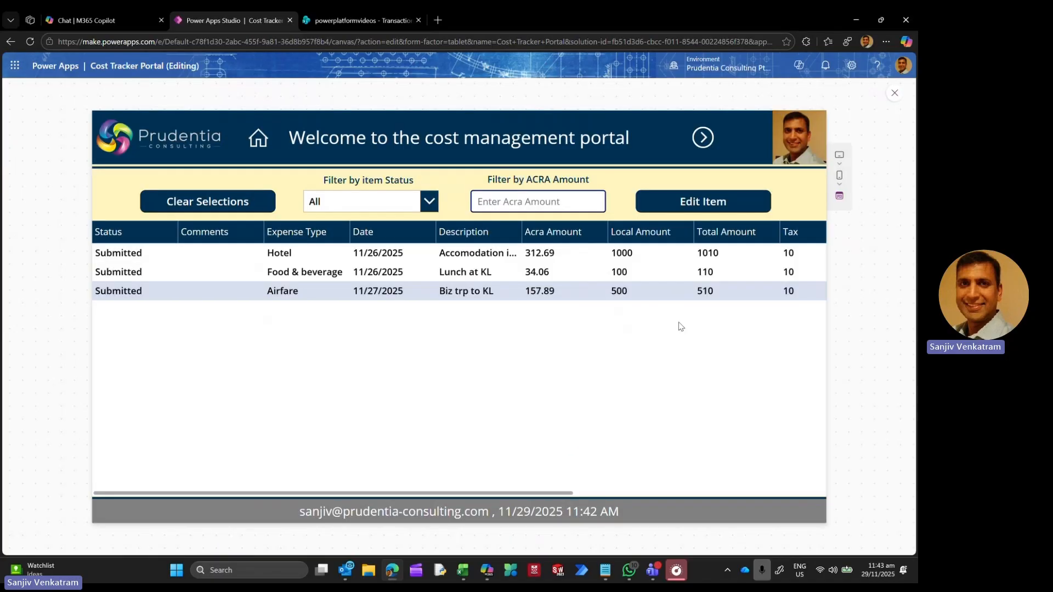
pyautogui.click(695, 202)
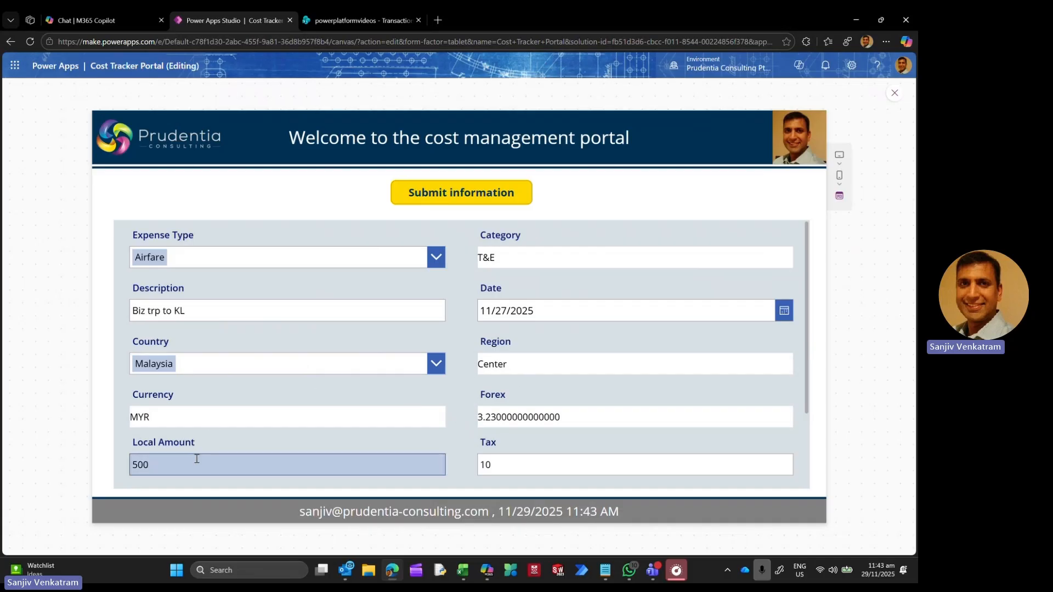
# Step: Change the Airfare record's Local Amount to 1000, submit the form, and exit the preview
pyautogui.click(155, 465)
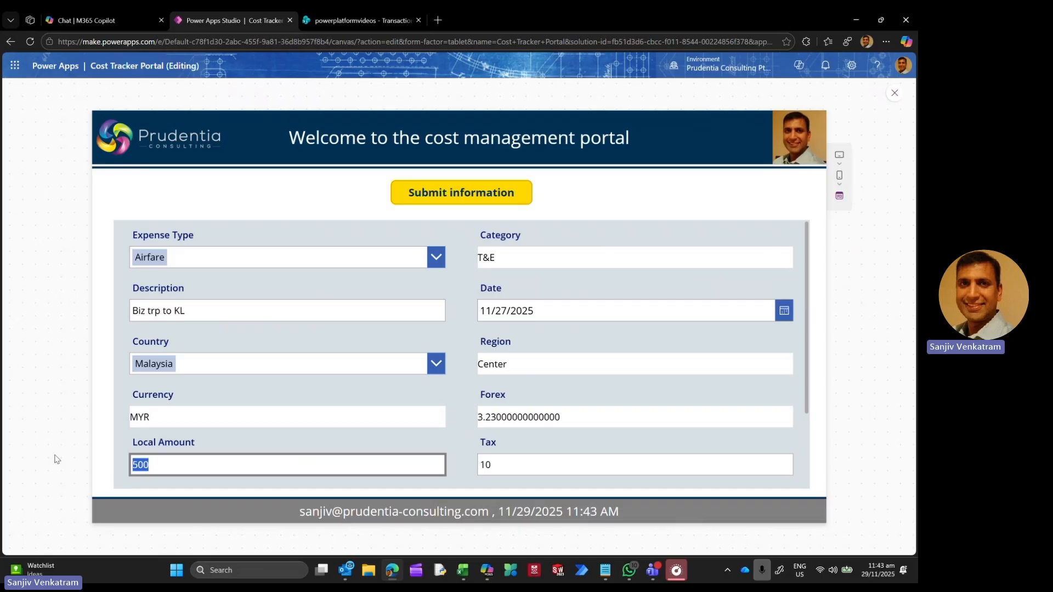
pyautogui.write('1000')
pyautogui.scroll(-2, 264, 427)
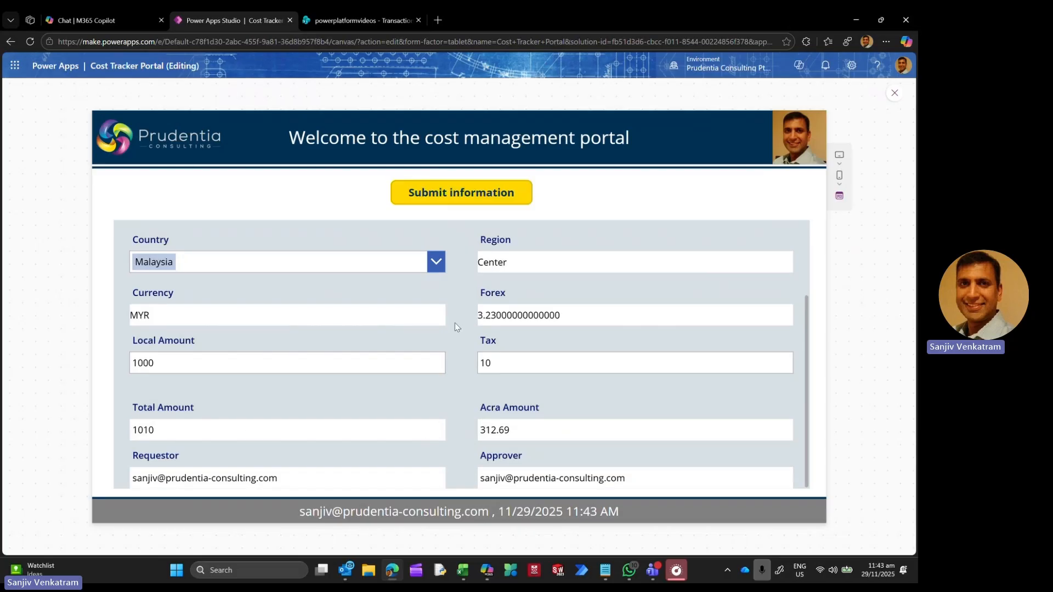
pyautogui.click(460, 193)
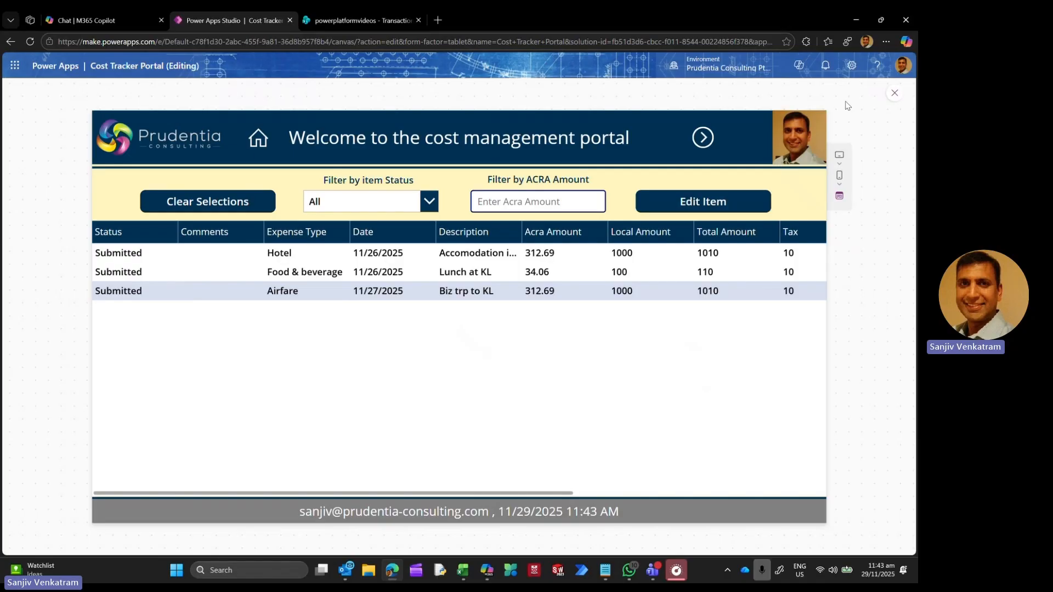
pyautogui.click(895, 94)
pyautogui.click(594, 352)
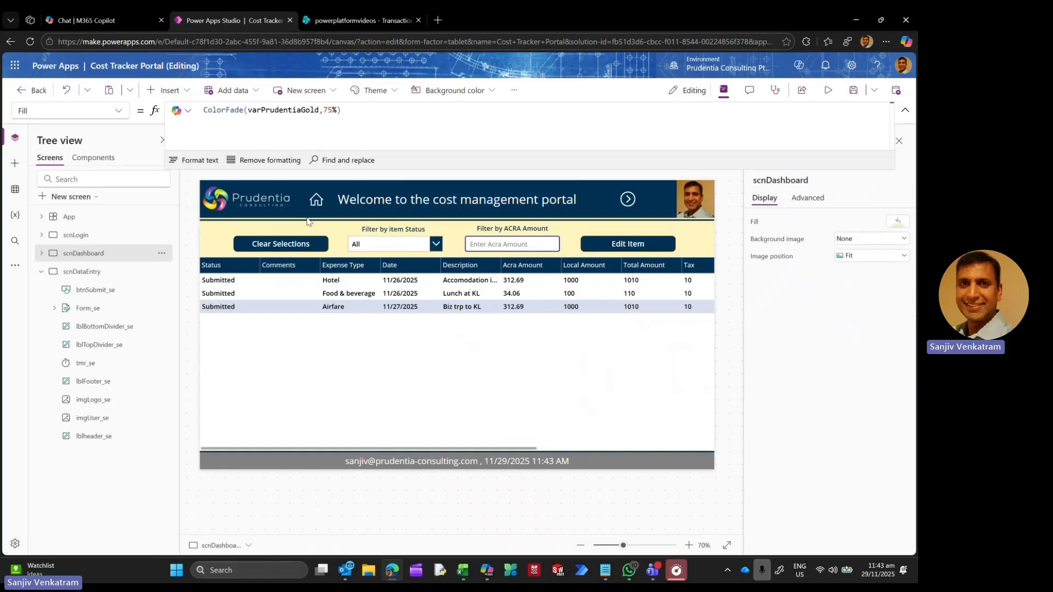
# Step: Copy the home icon from scnDashboard to the scnDataEntry header and rename the copy icnHome_se
pyautogui.click(317, 201)
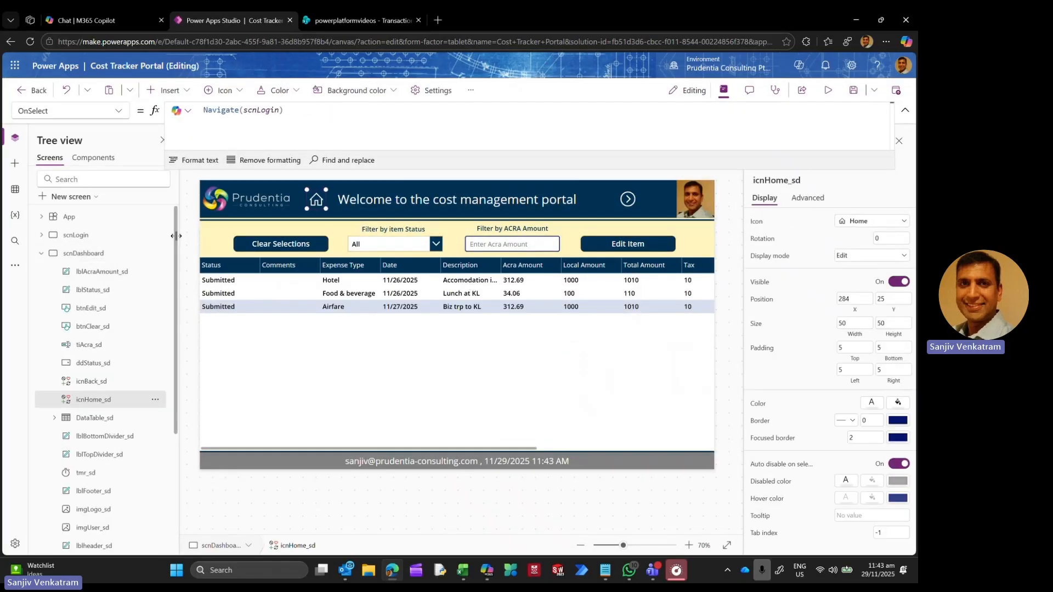
pyautogui.click(42, 253)
pyautogui.click(108, 279)
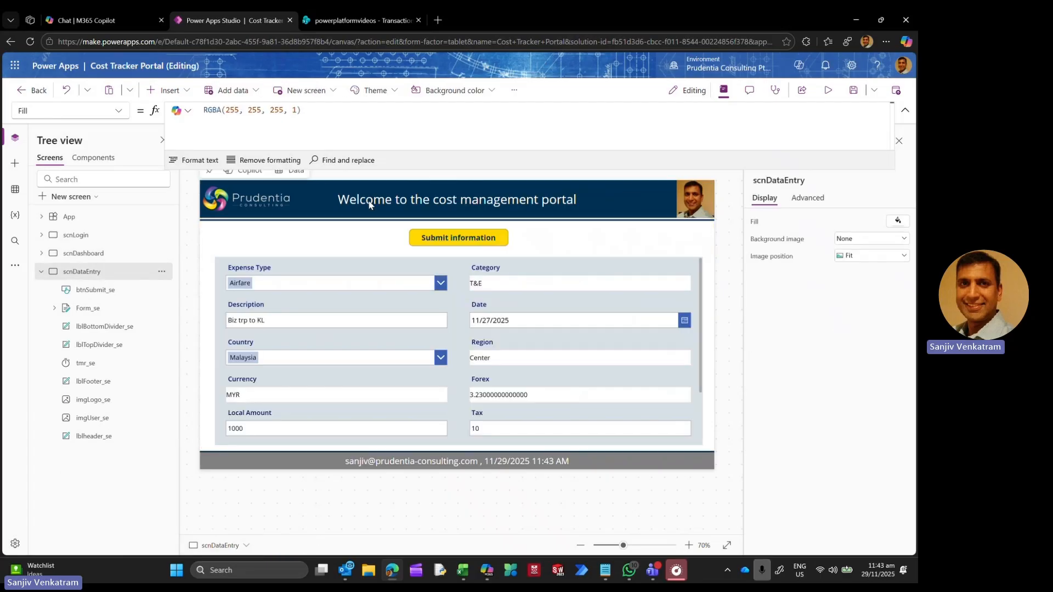
pyautogui.hotkey('ctrl', 'v')
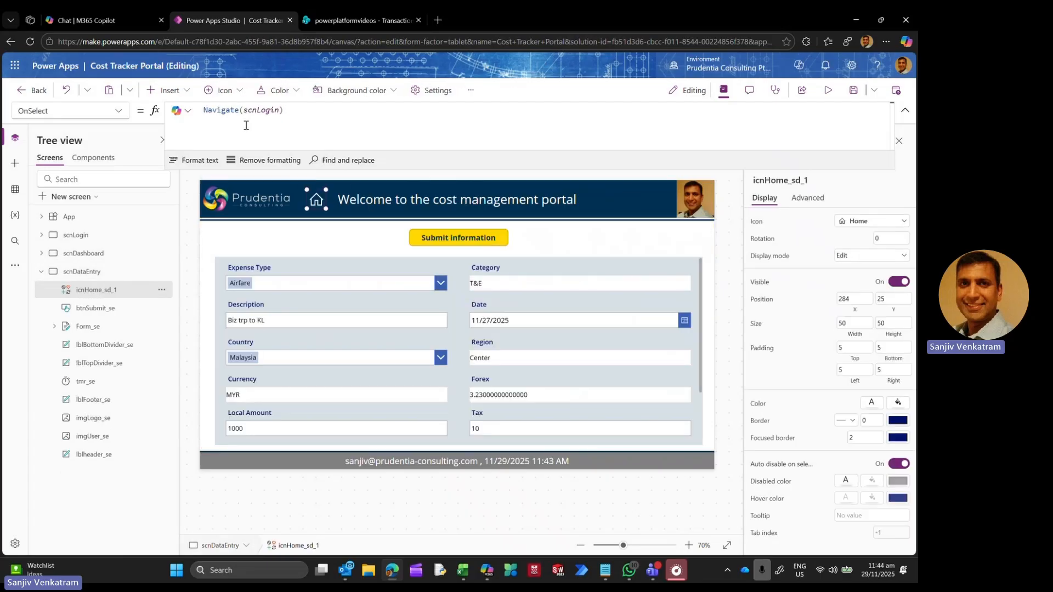
pyautogui.doubleClick(102, 293)
pyautogui.write('icnHome_se')
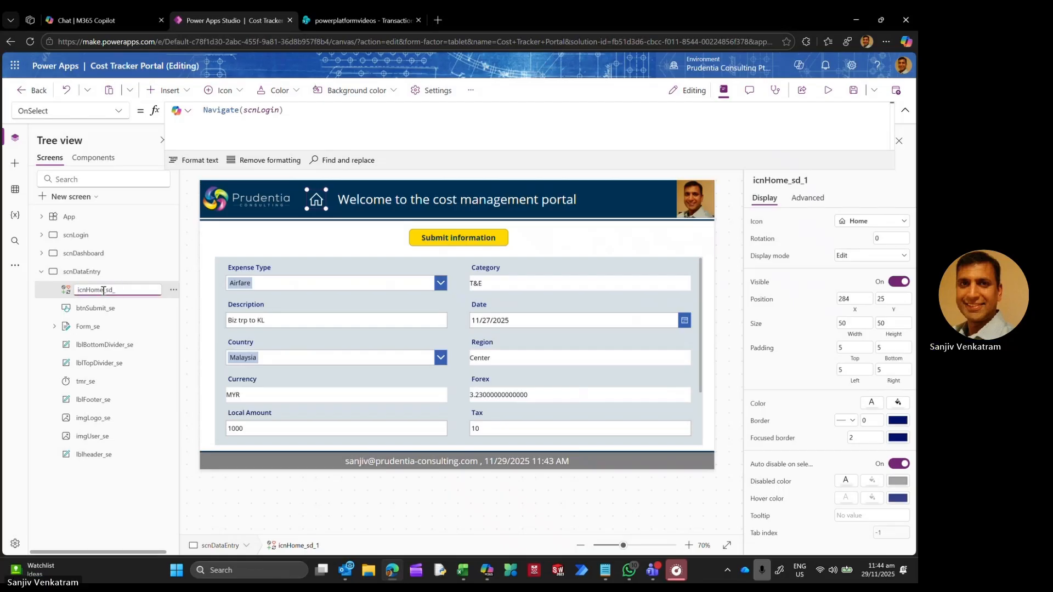
pyautogui.press('Return')
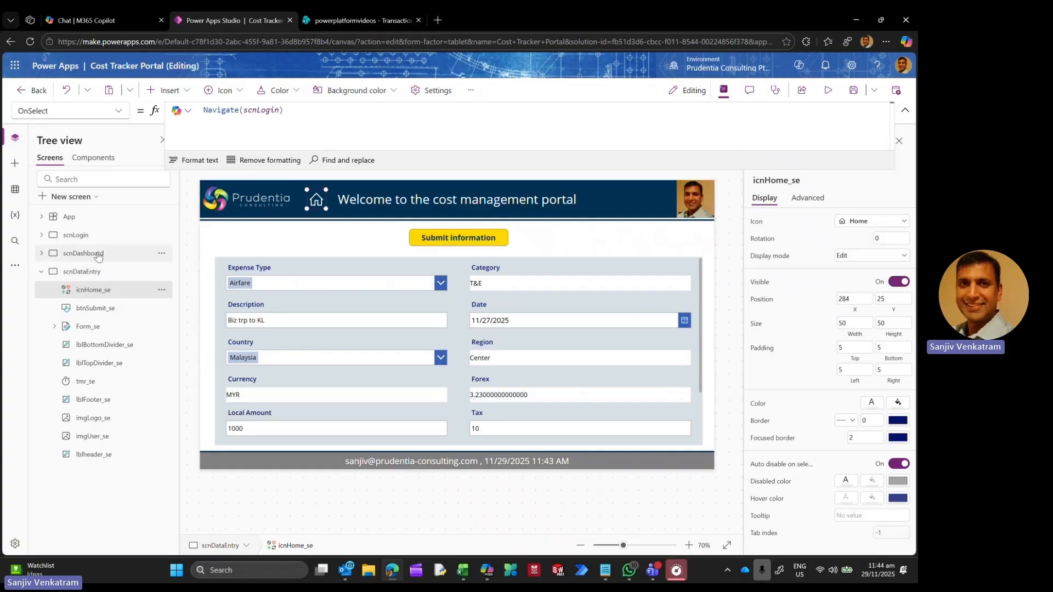
# Step: Copy the forward arrow icon icnBack_sd from scnDashboard to scnDataEntry and position it in the header beside the user photo
pyautogui.click(119, 254)
pyautogui.click(627, 199)
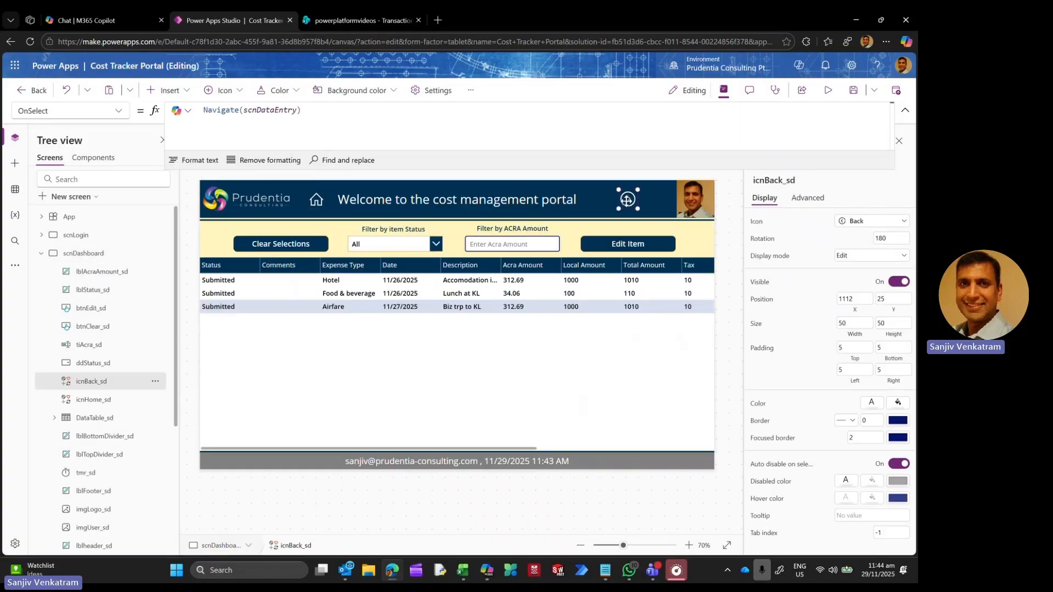
pyautogui.click(41, 253)
pyautogui.click(84, 271)
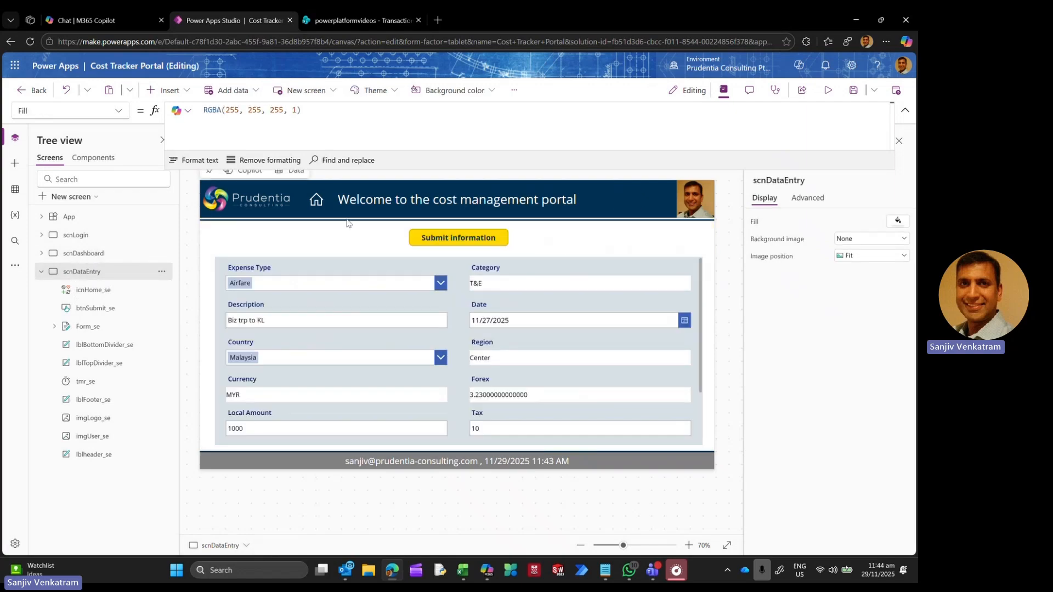
pyautogui.hotkey('ctrl', 'v')
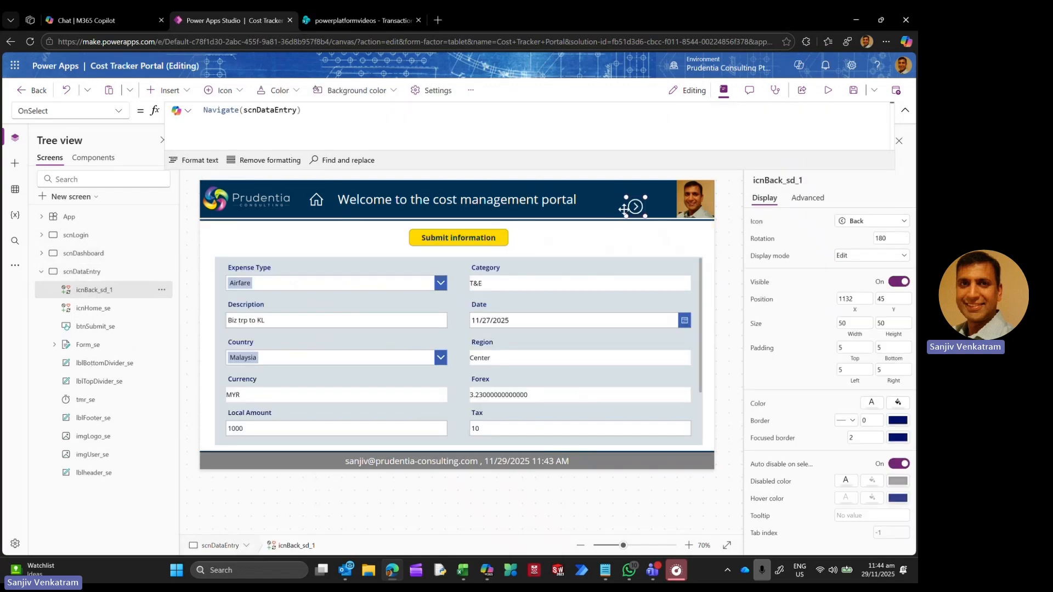
pyautogui.moveTo(635, 207); pyautogui.dragTo(621, 199)
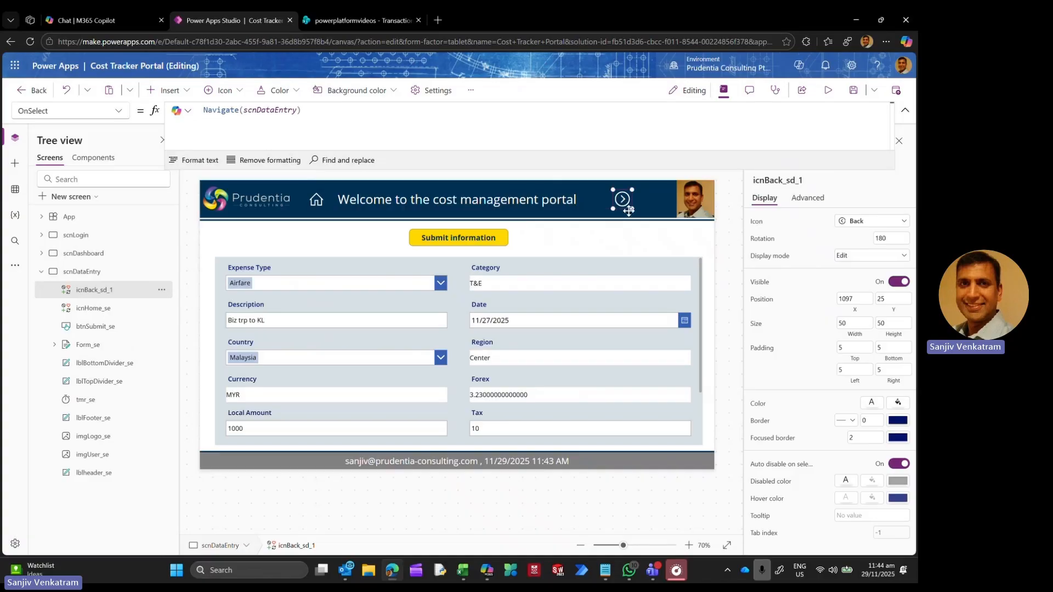
# Step: Change the copied arrow icon on scnDataEntry to the Trending icon and set its rotation to 0
pyautogui.click(871, 221)
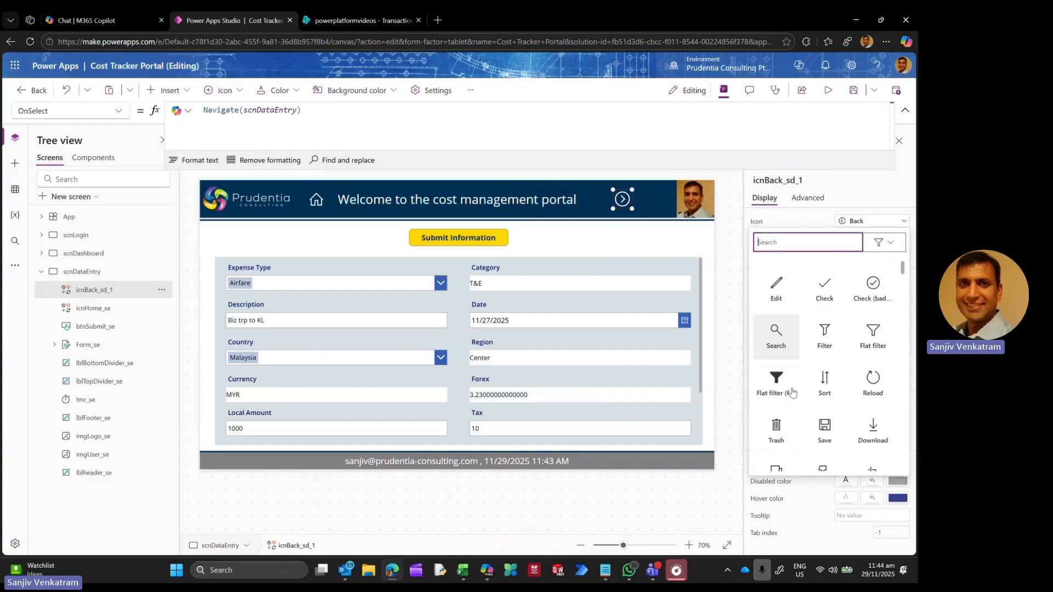
pyautogui.scroll(-3, 798, 390)
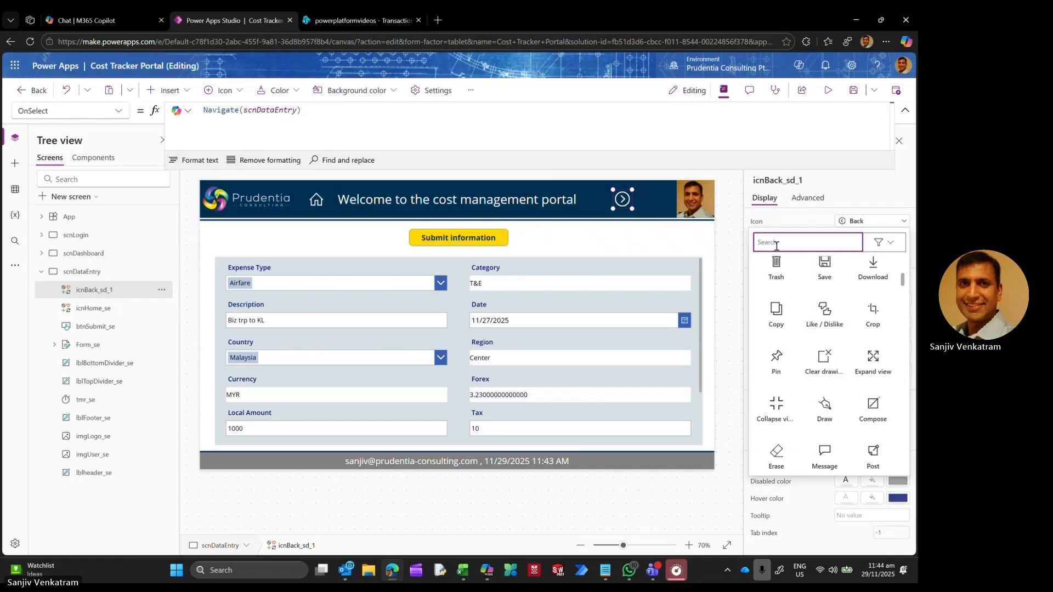
pyautogui.write('ter')
pyautogui.press('BackSpace')
pyautogui.press('BackSpace')
pyautogui.press('BackSpace')
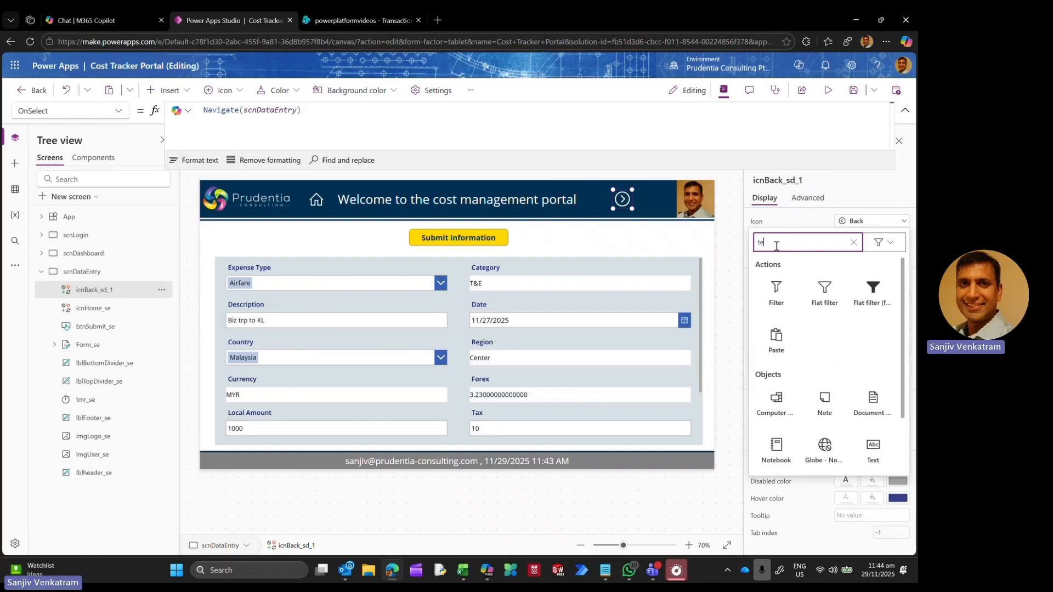
pyautogui.write('tre')
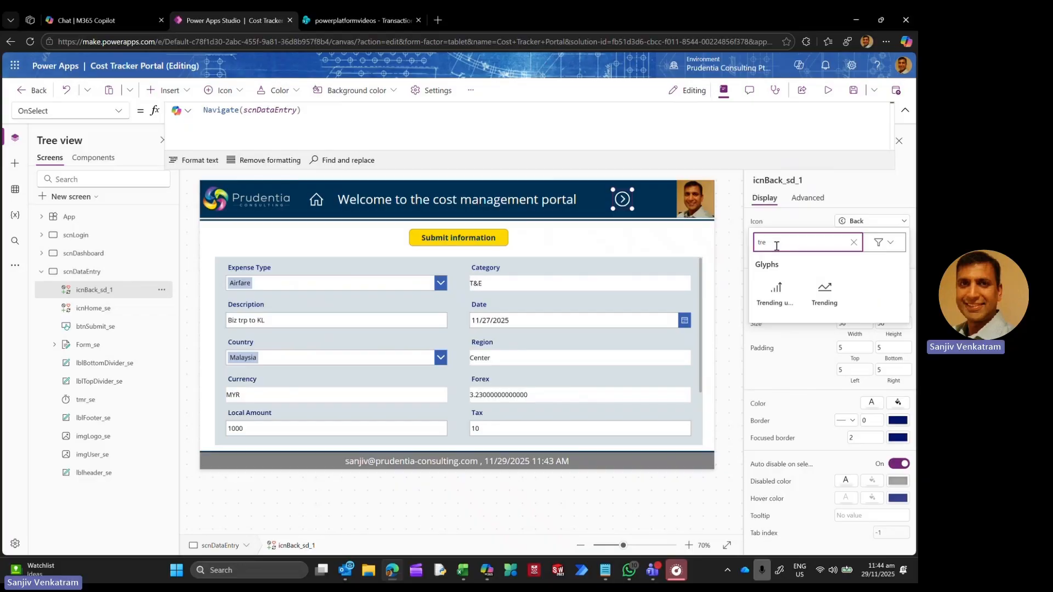
pyautogui.click(822, 293)
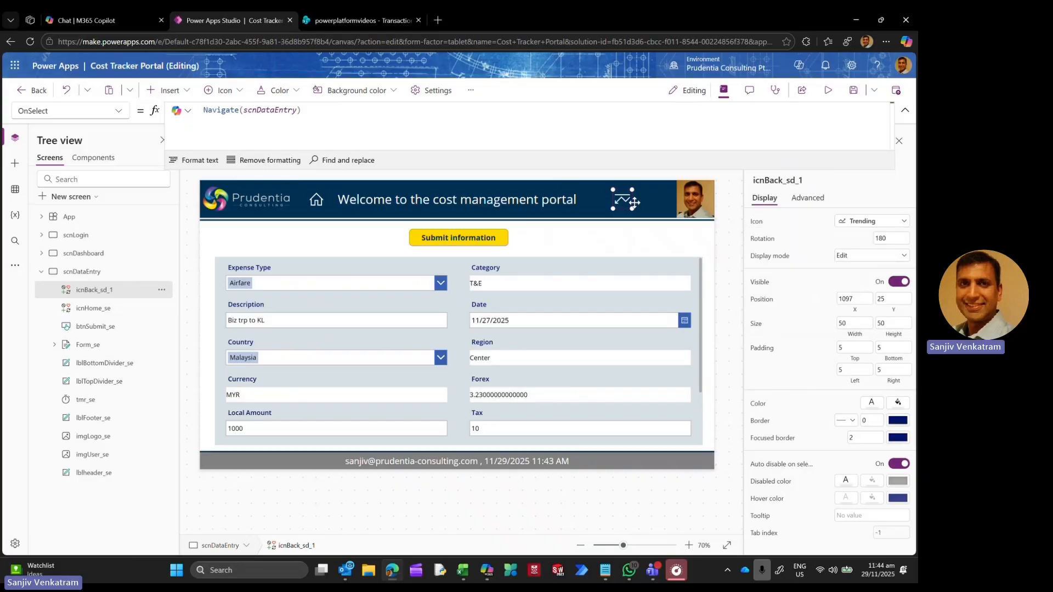
pyautogui.click(877, 239)
pyautogui.write('0')
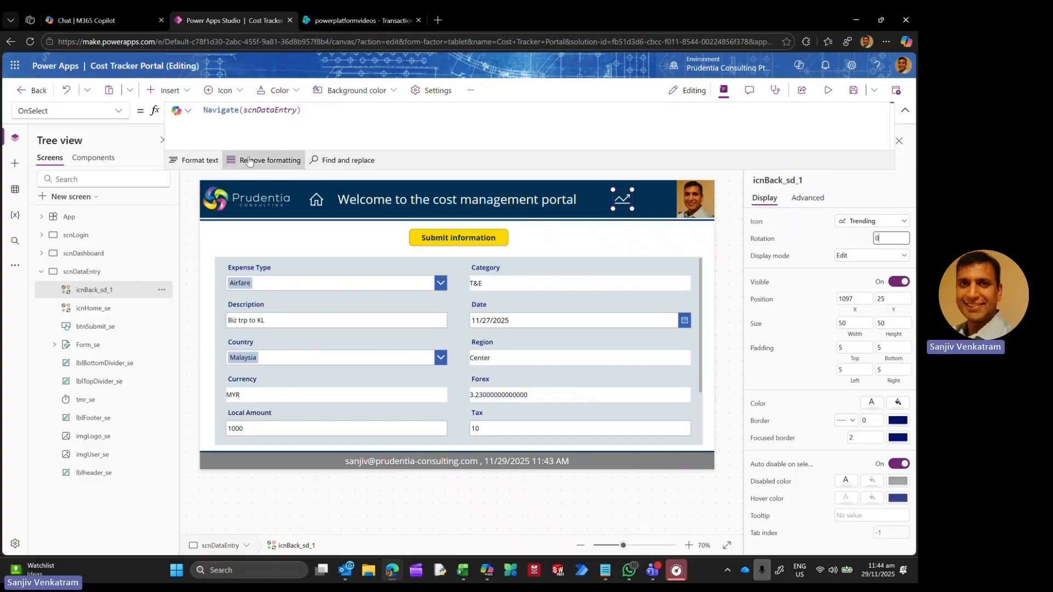
# Step: Rename the Trending icon on scnDataEntry as icnDasbboard_sd
pyautogui.doubleClick(97, 290)
pyautogui.press('Right')
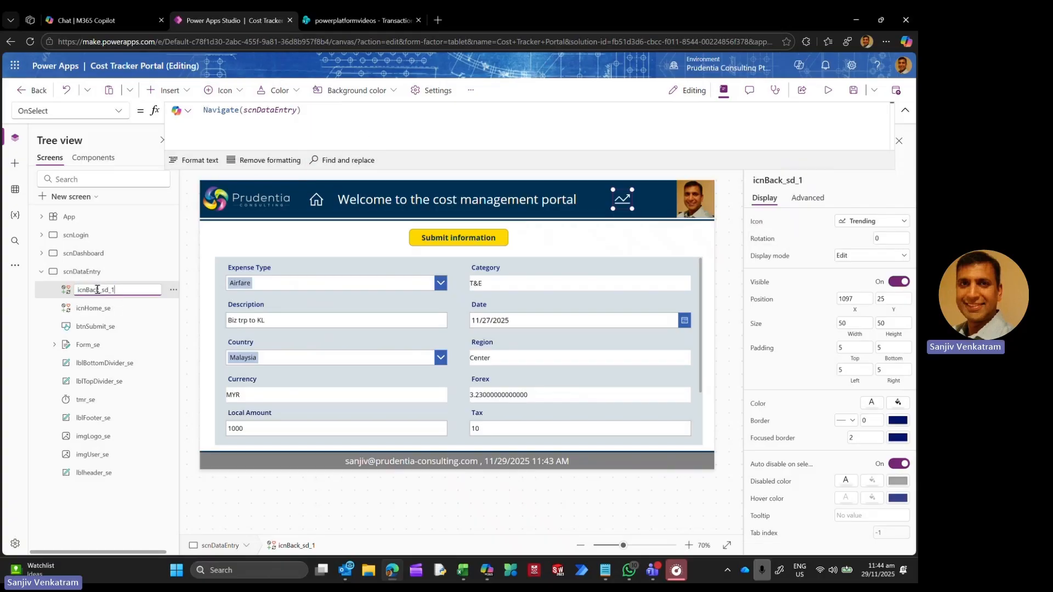
pyautogui.press('BackSpace')
pyautogui.press('BackSpace')
pyautogui.press('BackSpace')
pyautogui.press('BackSpace')
pyautogui.write('Dash')
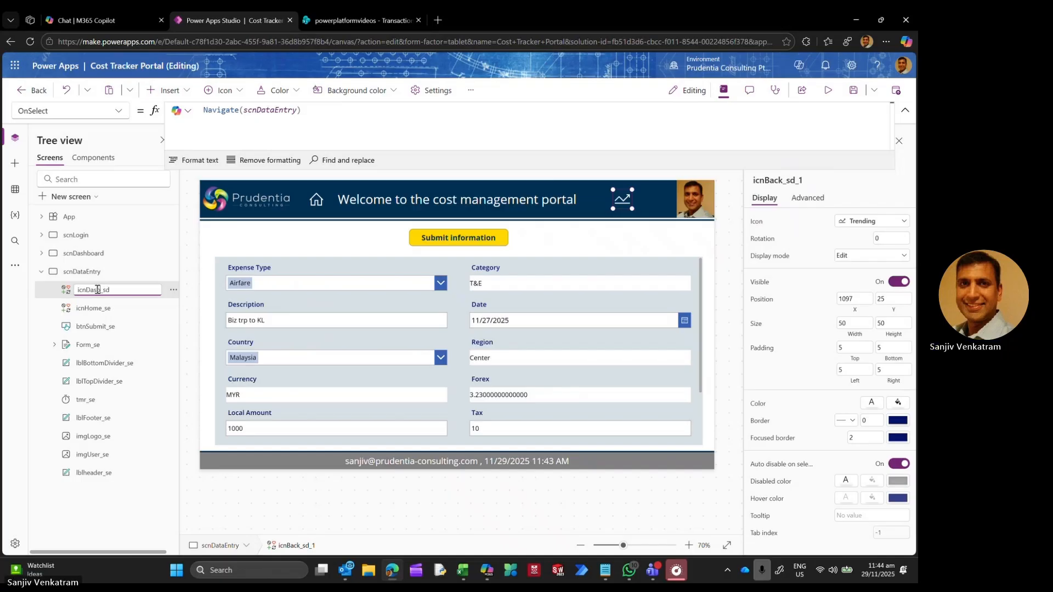
pyautogui.write('board')
pyautogui.press('Return')
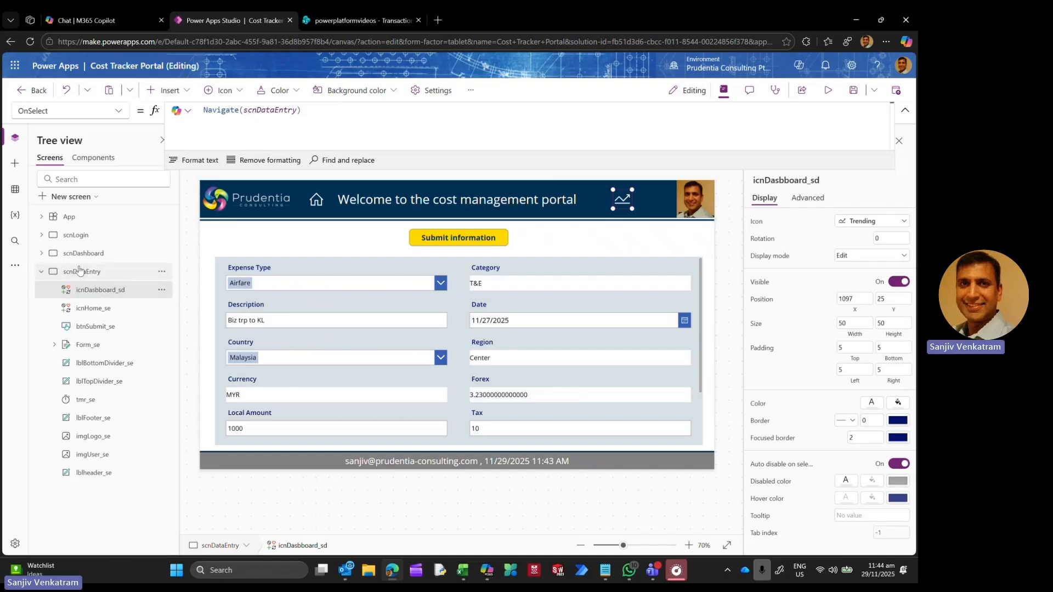
# Step: Set the Trending icon's OnSelect formula to Navigate(scnDashboard)
pyautogui.click(301, 110)
pyautogui.press('BackSpace')
pyautogui.press('BackSpace')
pyautogui.press('BackSpace')
pyautogui.press('BackSpace')
pyautogui.press('BackSpace')
pyautogui.press('BackSpace')
pyautogui.press('BackSpace')
pyautogui.press('BackSpace')
pyautogui.write('sh')
pyautogui.press('Tab')
pyautogui.write(')')
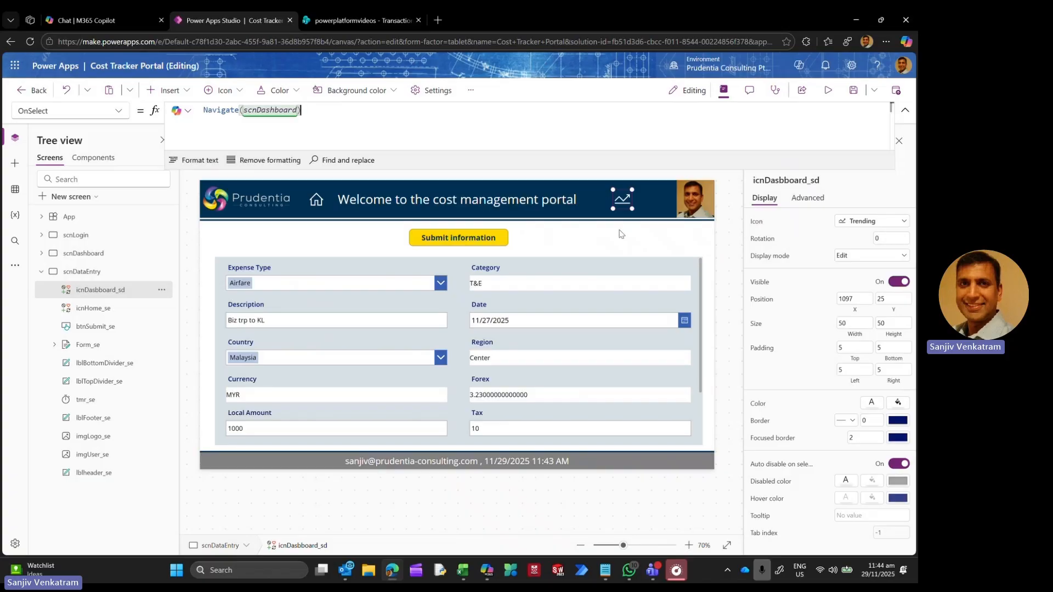
# Step: Preview the app from scnDataEntry, test the Trending and home icons, and return to the editor
pyautogui.click(826, 92)
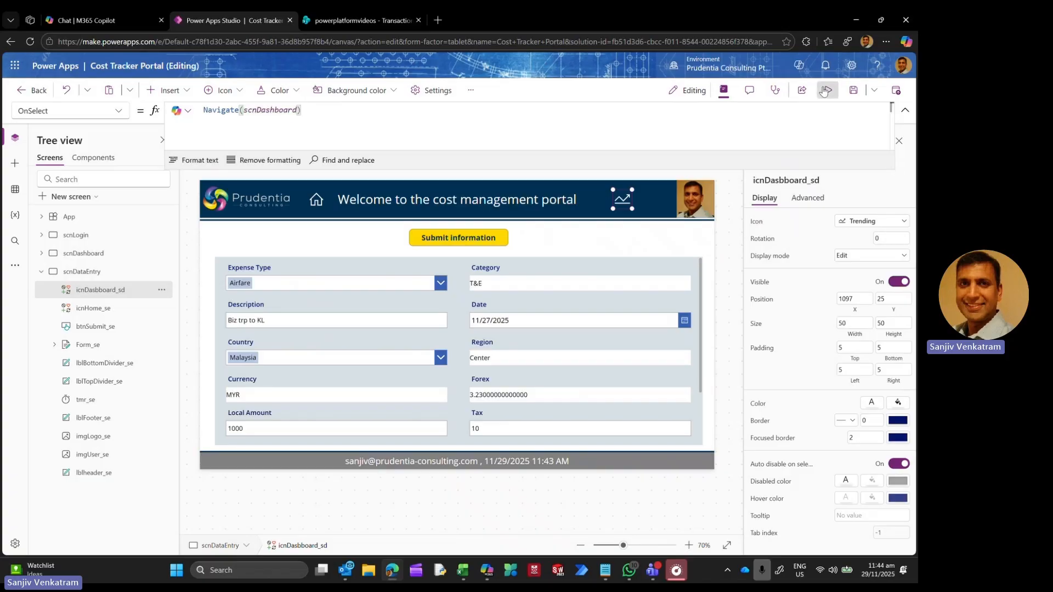
pyautogui.click(697, 144)
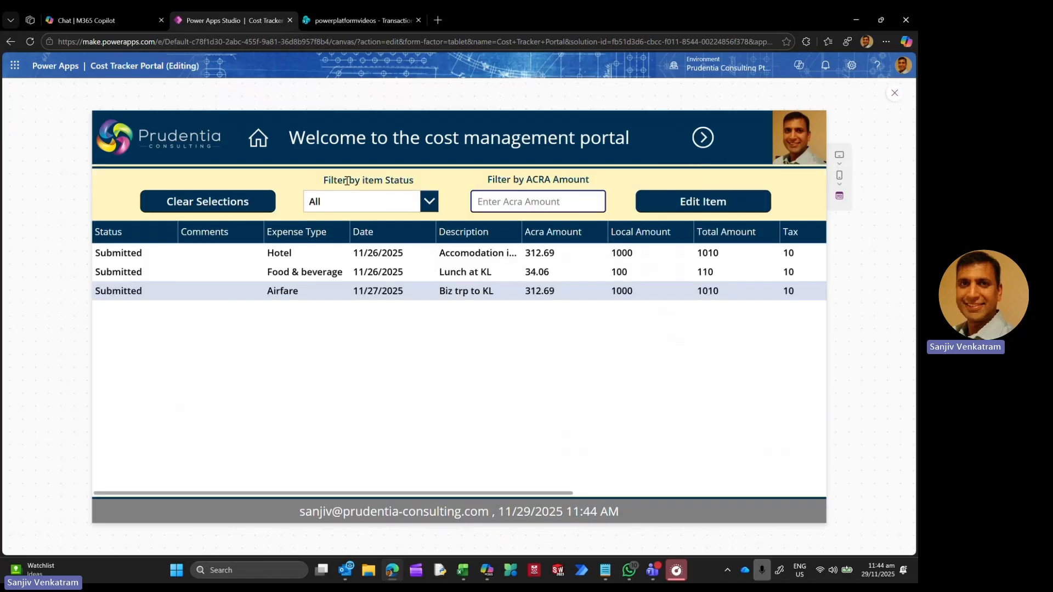
pyautogui.click(254, 137)
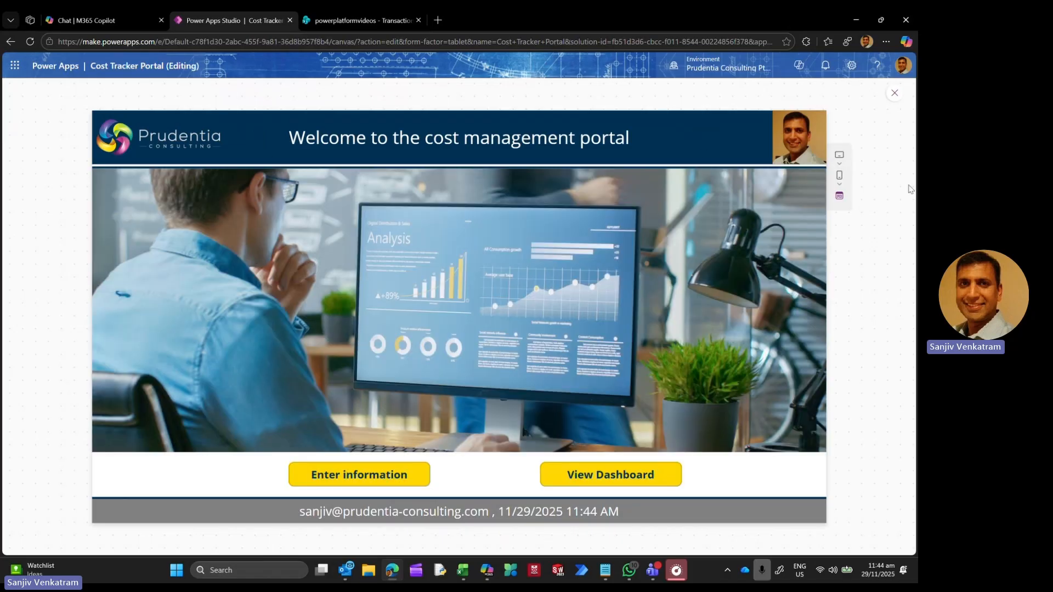
pyautogui.click(894, 93)
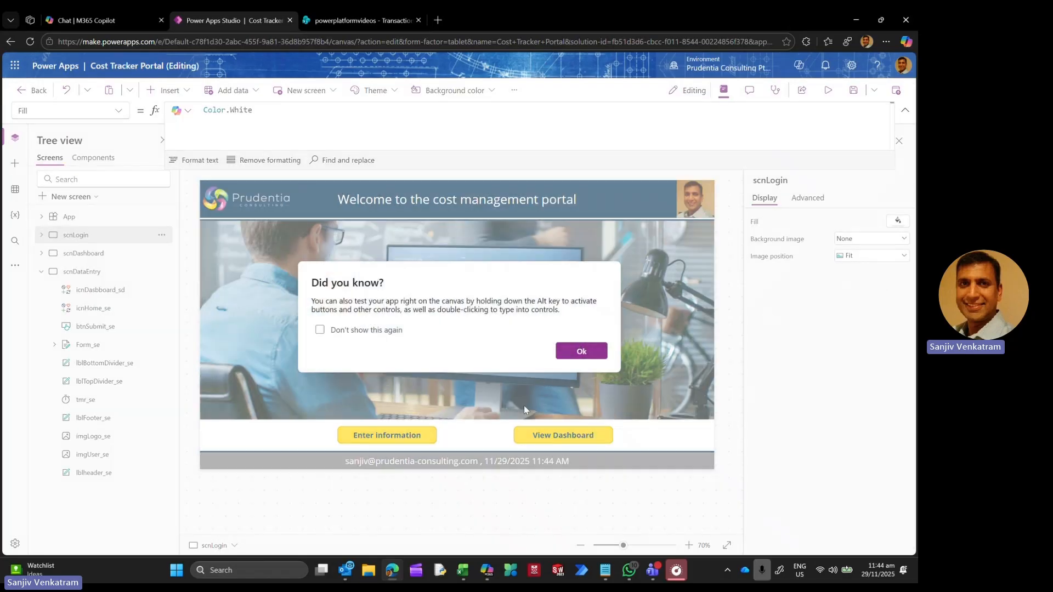
pyautogui.click(581, 351)
# Step: Set the OnSelect formula of the View Dashboard button on scnLogin to Refresh(TransactionExpense);Navigate(scnDashboard)
pyautogui.click(563, 435)
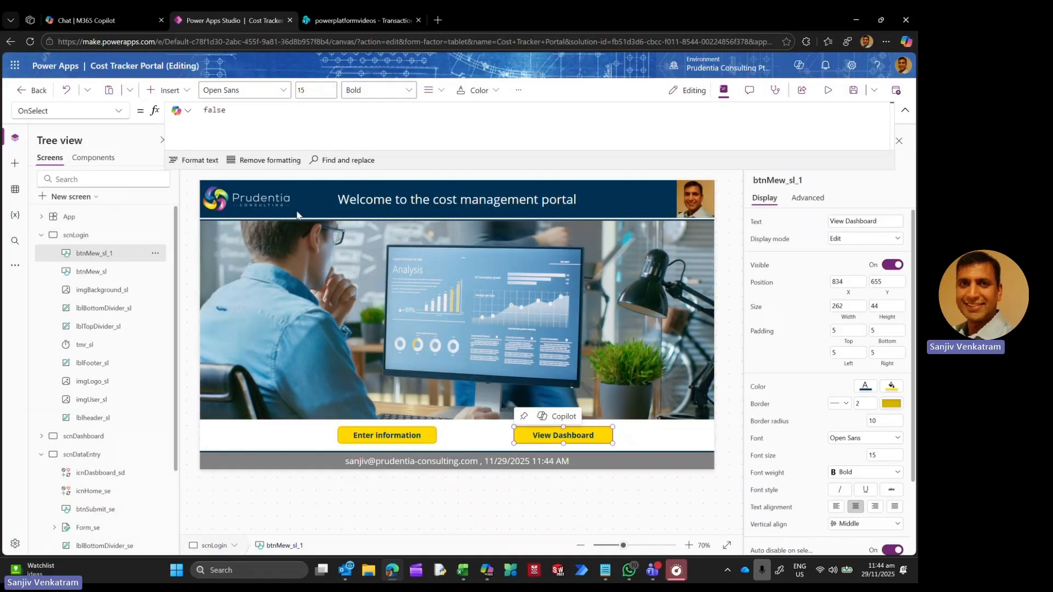
pyautogui.click(258, 117)
pyautogui.press('BackSpace')
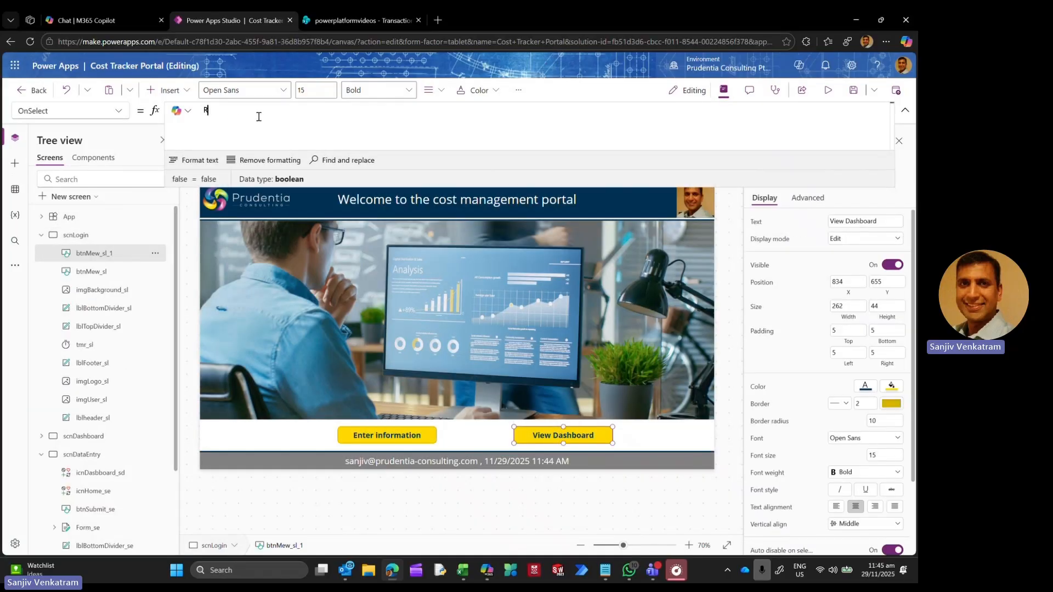
pyautogui.write('Refresh(')
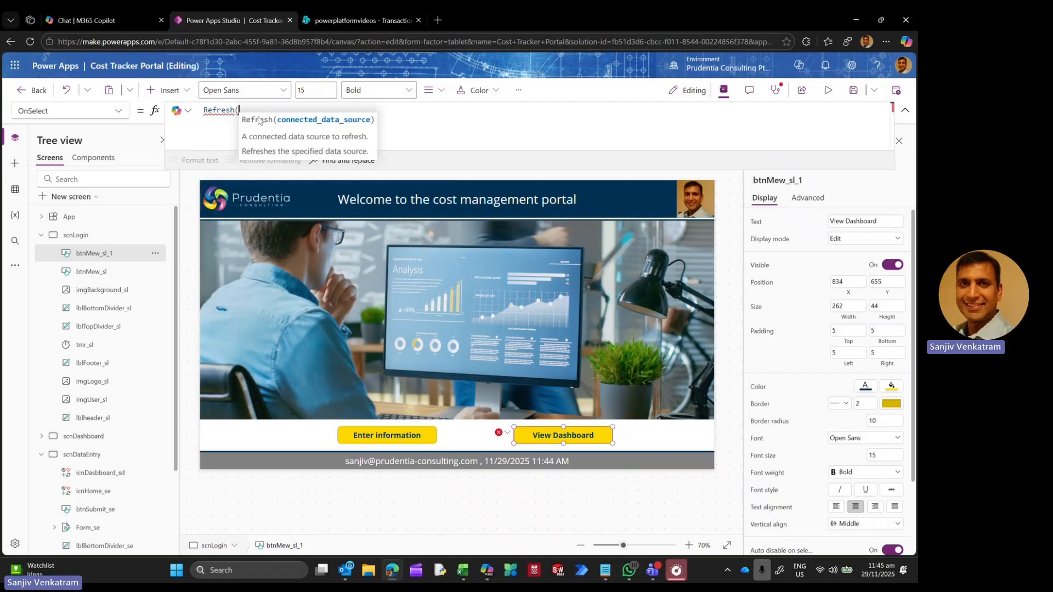
pyautogui.write('tra')
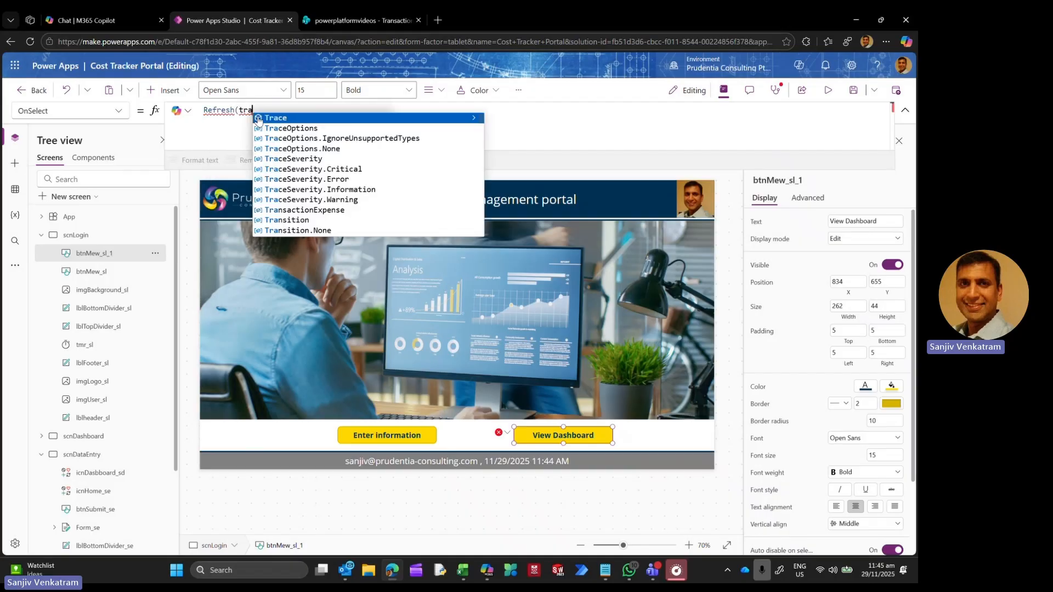
pyautogui.write('ns')
pyautogui.press('Tab')
pyautogui.write(')')
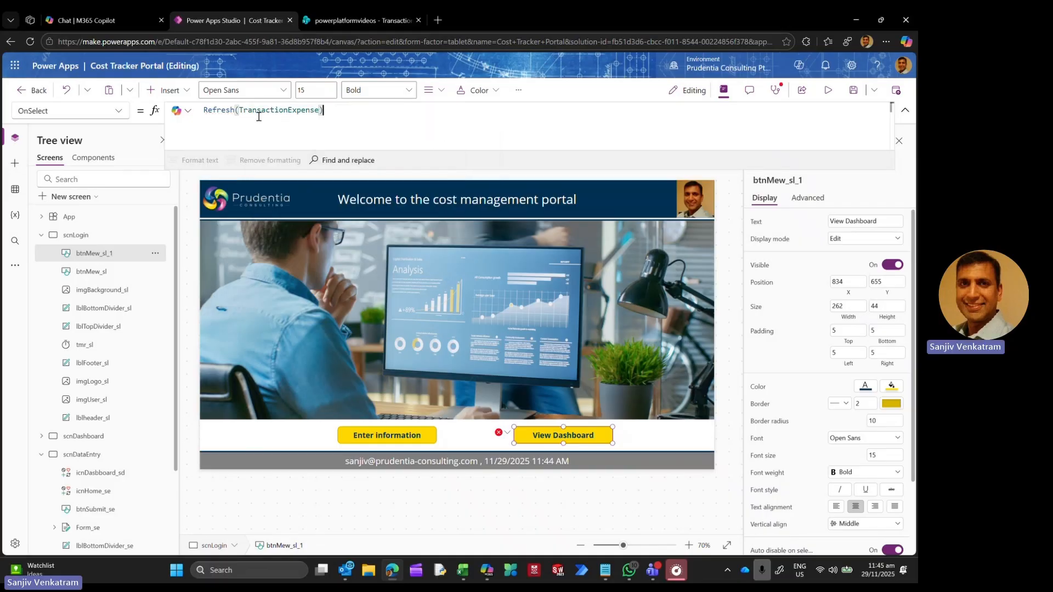
pyautogui.write(';')
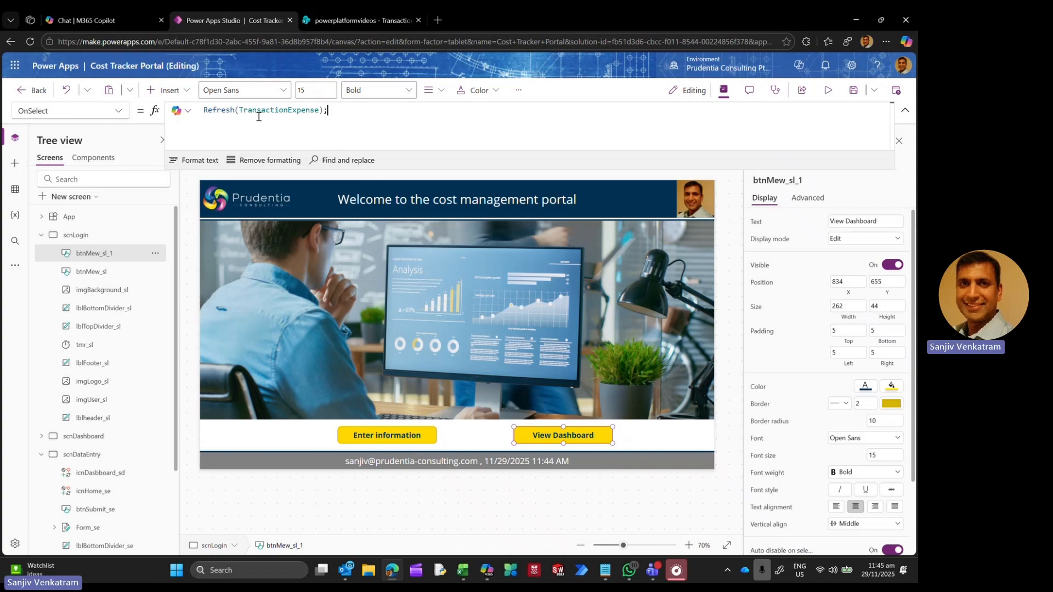
pyautogui.write('Navigate(s')
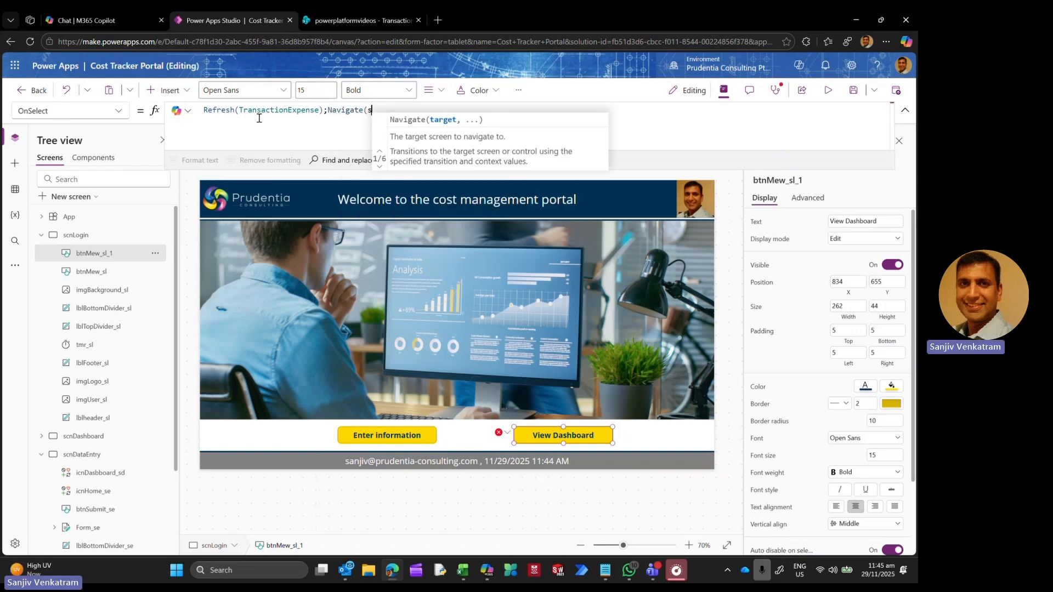
pyautogui.write('cn')
pyautogui.press('Tab')
pyautogui.write(')')
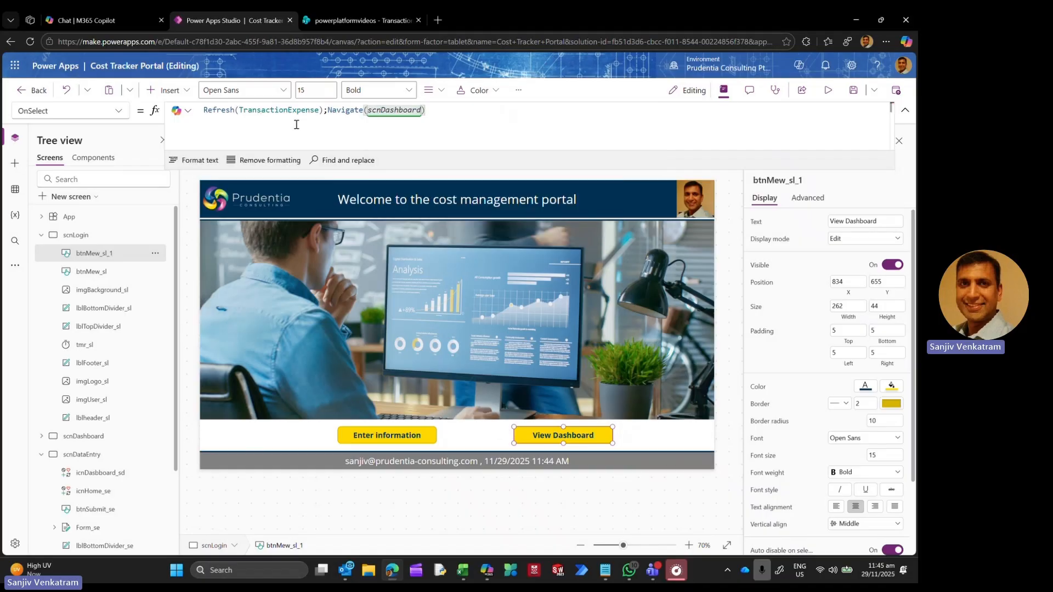
# Step: Check the Enter information button's OnSelect formula, then preview scnLogin and test View Dashboard and the home icon
pyautogui.click(391, 437)
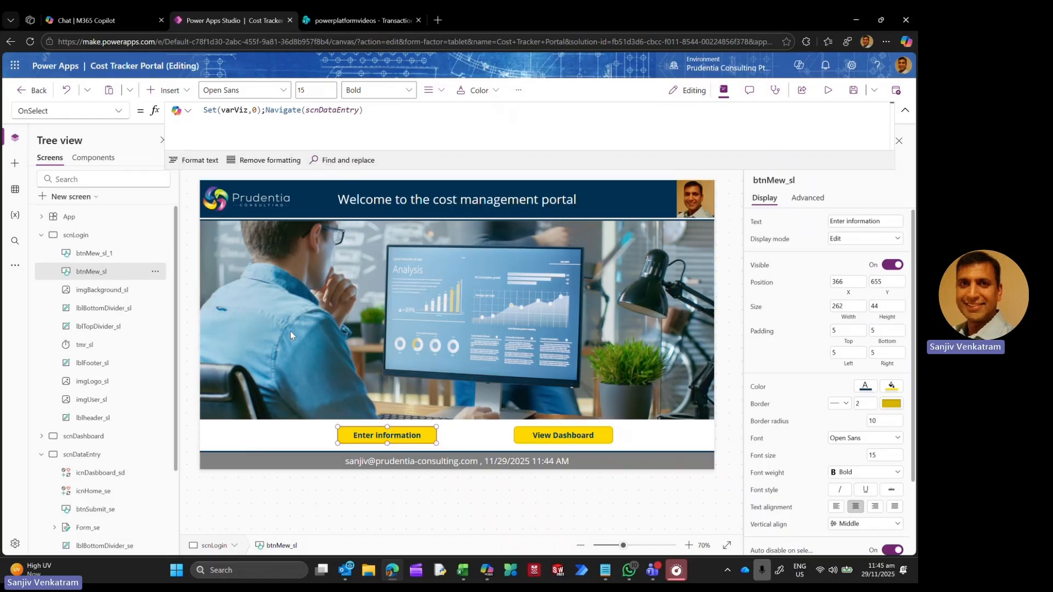
pyautogui.click(829, 90)
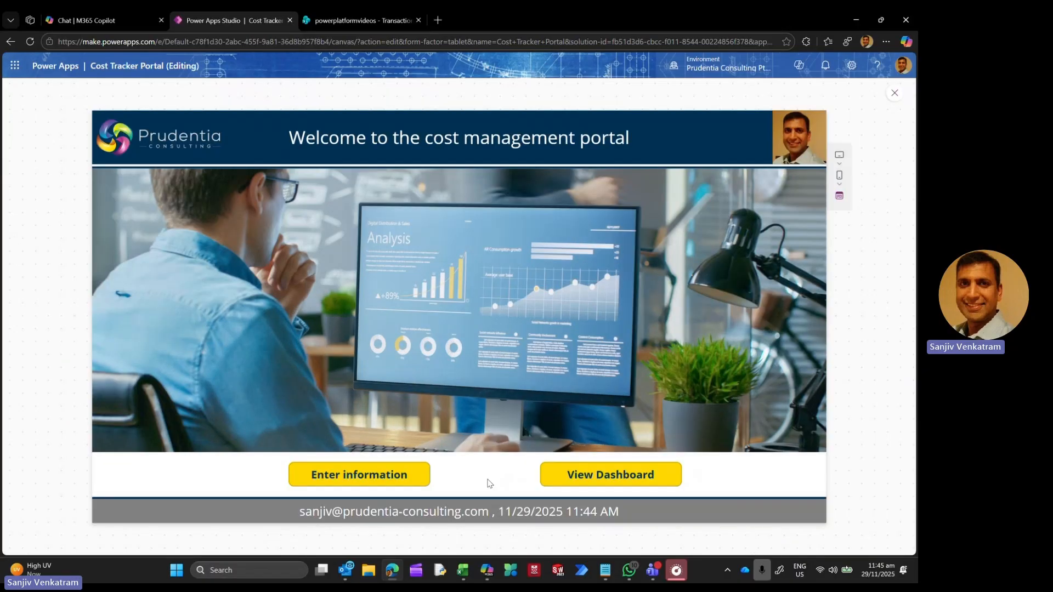
pyautogui.click(567, 475)
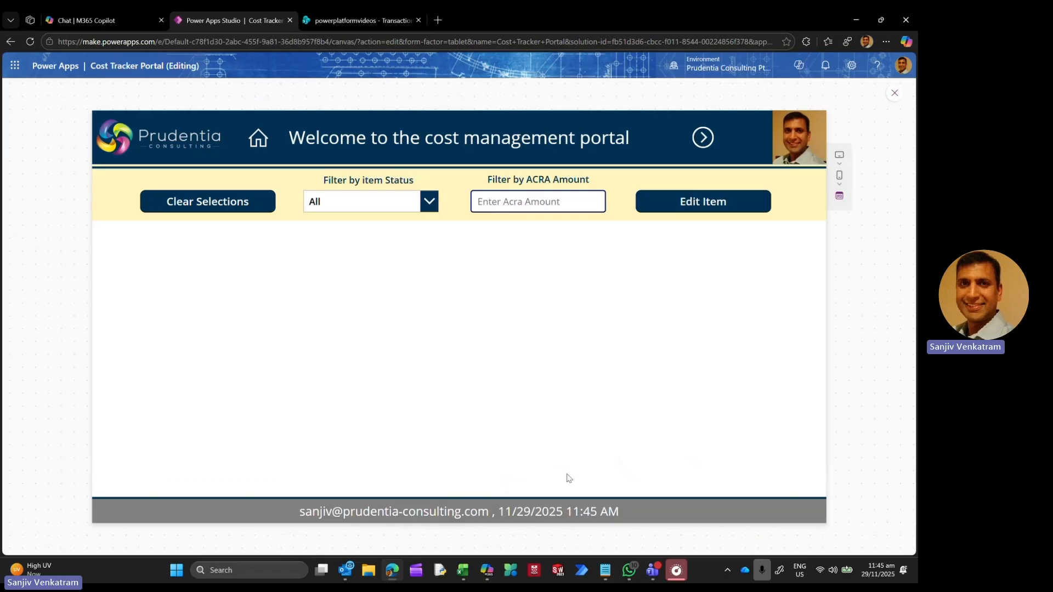
pyautogui.click(257, 138)
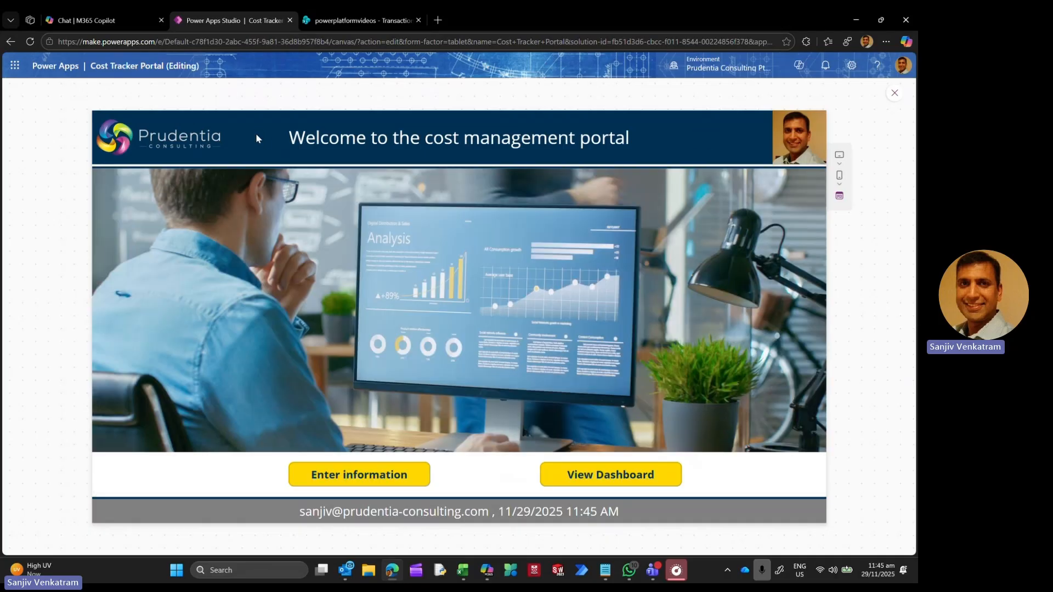